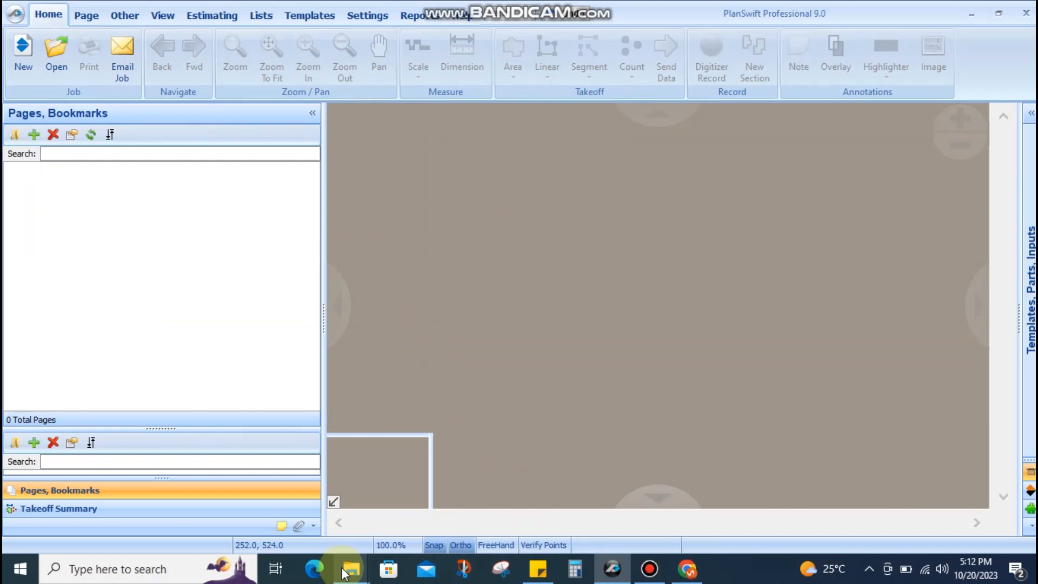
Browse File Explorer to D:\Proj\5\REC to list its three plan PDFs
{"action": "left_click", "coordinate": [297, 483]}
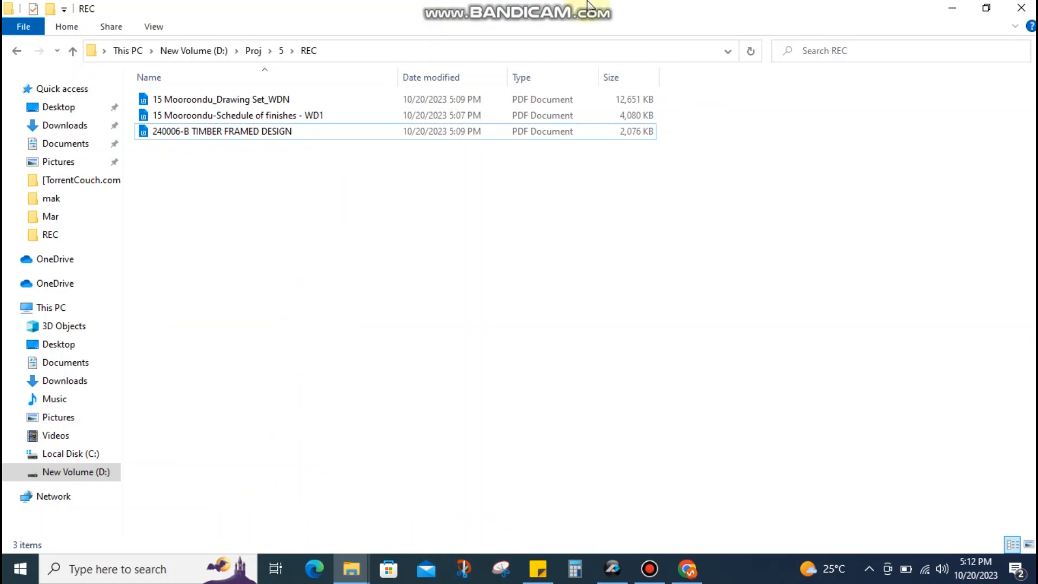
{"action": "mouse_move", "coordinate": [576, 5]}
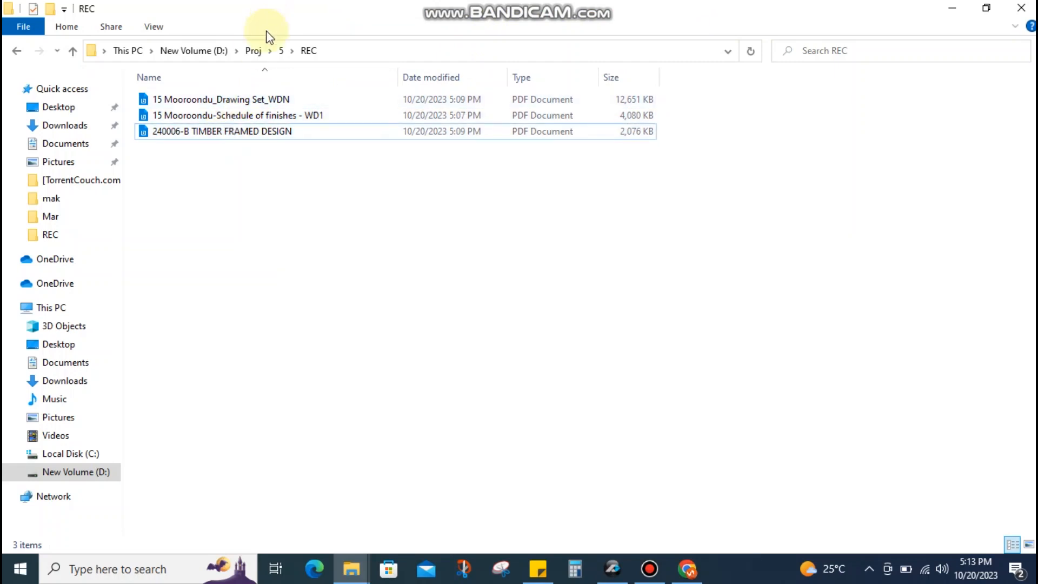
{"action": "left_click", "coordinate": [254, 50]}
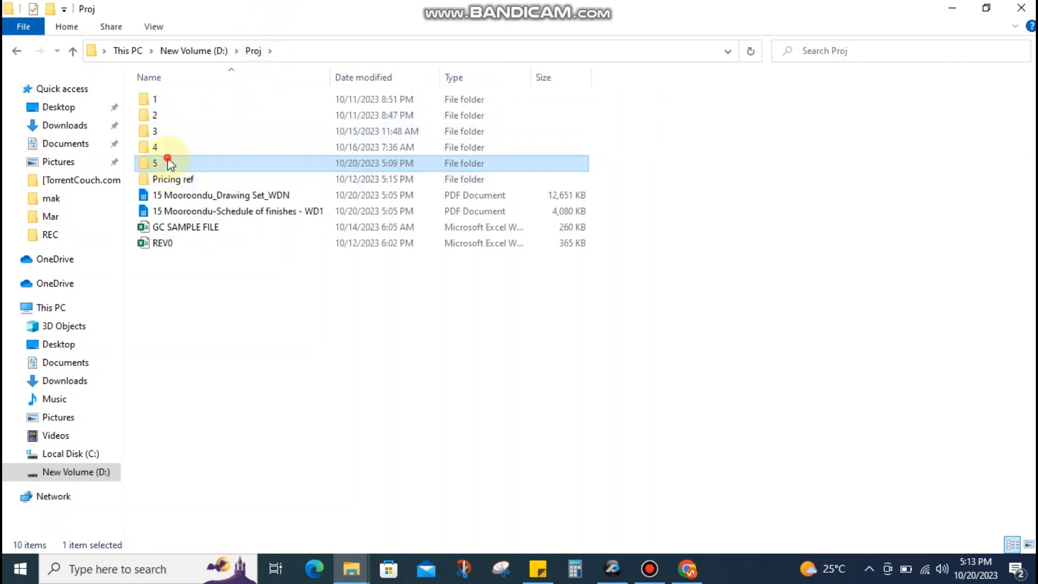
{"action": "double_click", "coordinate": [167, 162]}
{"action": "double_click", "coordinate": [178, 118]}
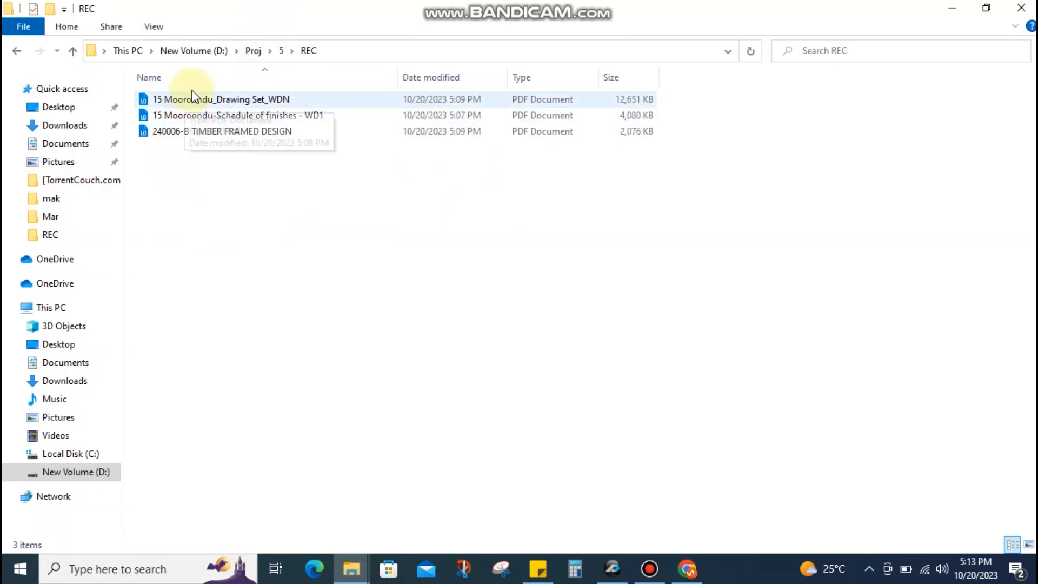
{"action": "left_click", "coordinate": [280, 52]}
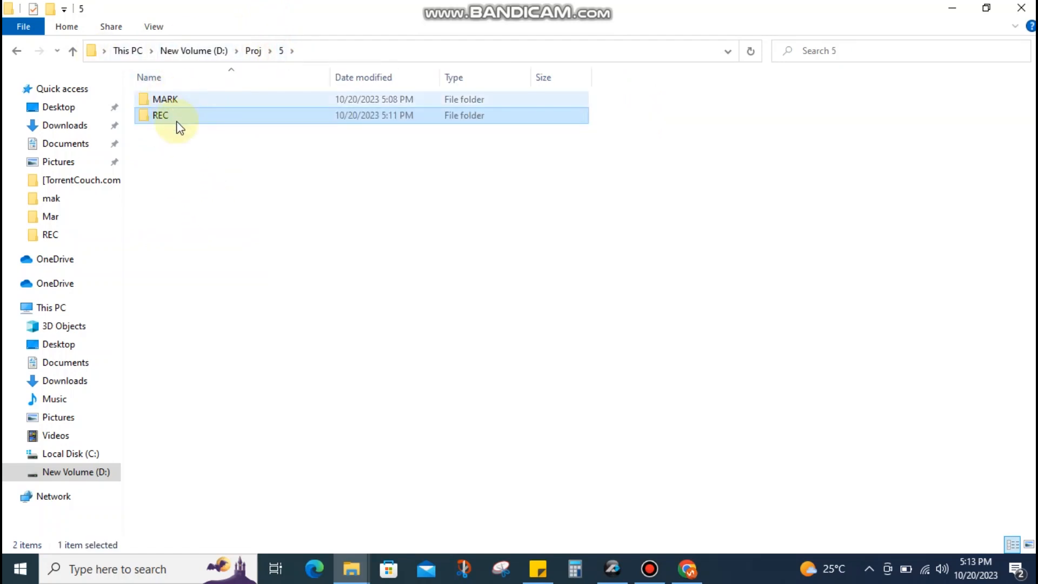
{"action": "double_click", "coordinate": [176, 118]}
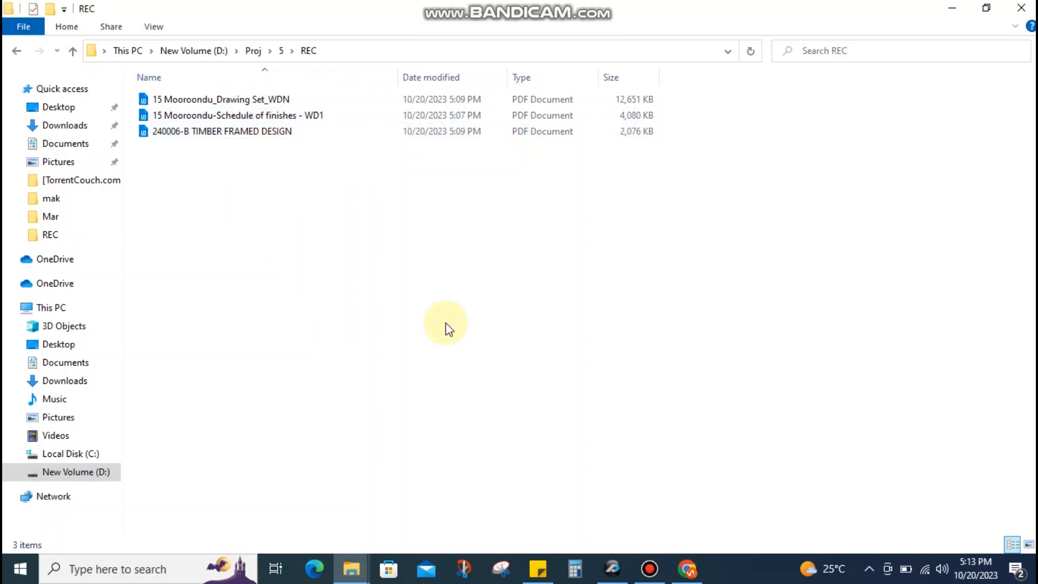
Bring up the scope Sticky Note, drag it lower and highlight the Architecture pat: list
{"action": "left_click", "coordinate": [543, 567]}
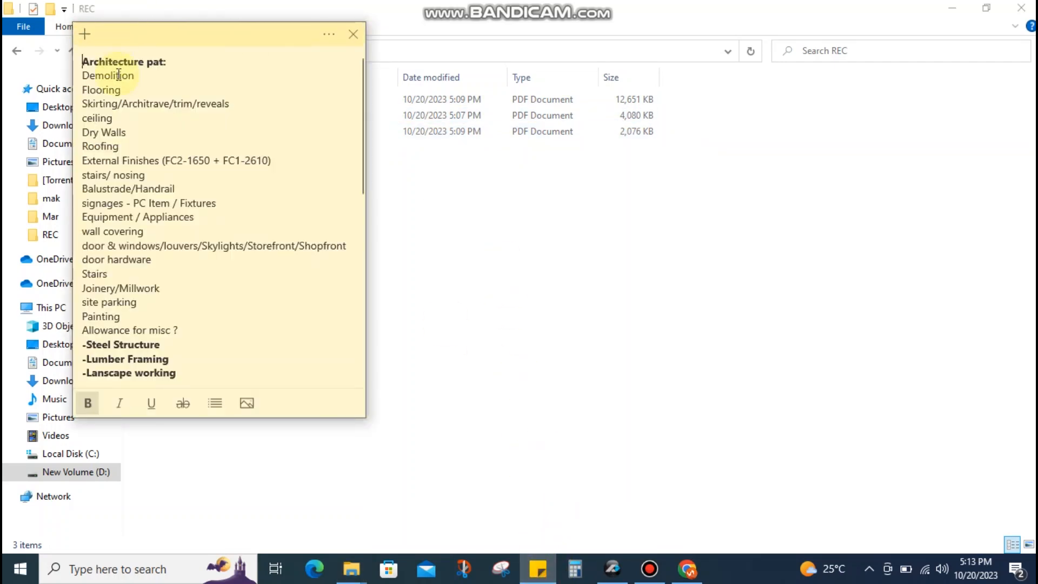
{"action": "left_click_drag", "start_coordinate": [237, 40], "coordinate": [231, 61]}
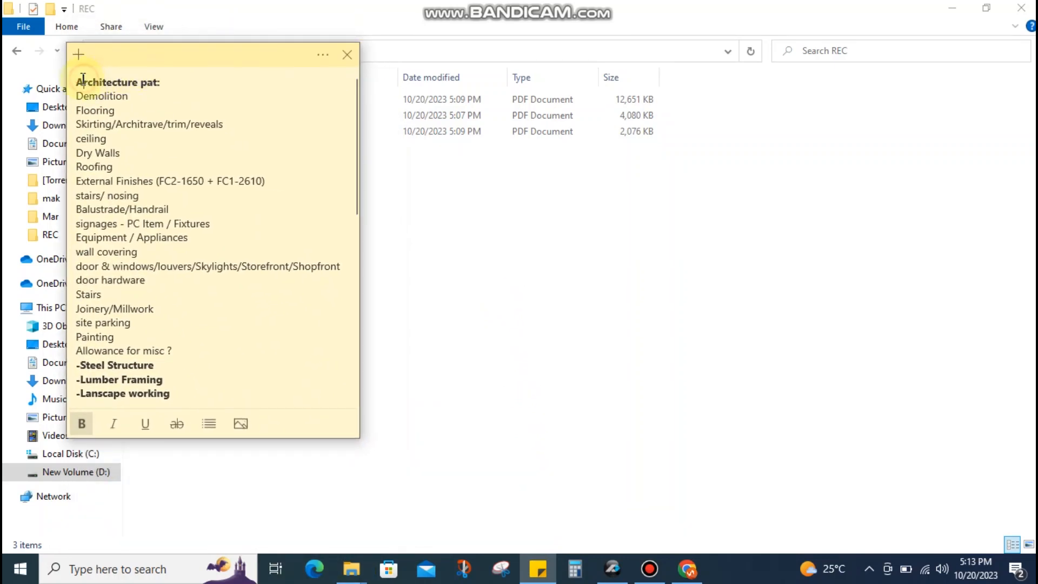
{"action": "left_click_drag", "start_coordinate": [79, 77], "coordinate": [178, 79]}
{"action": "left_click", "coordinate": [125, 96]}
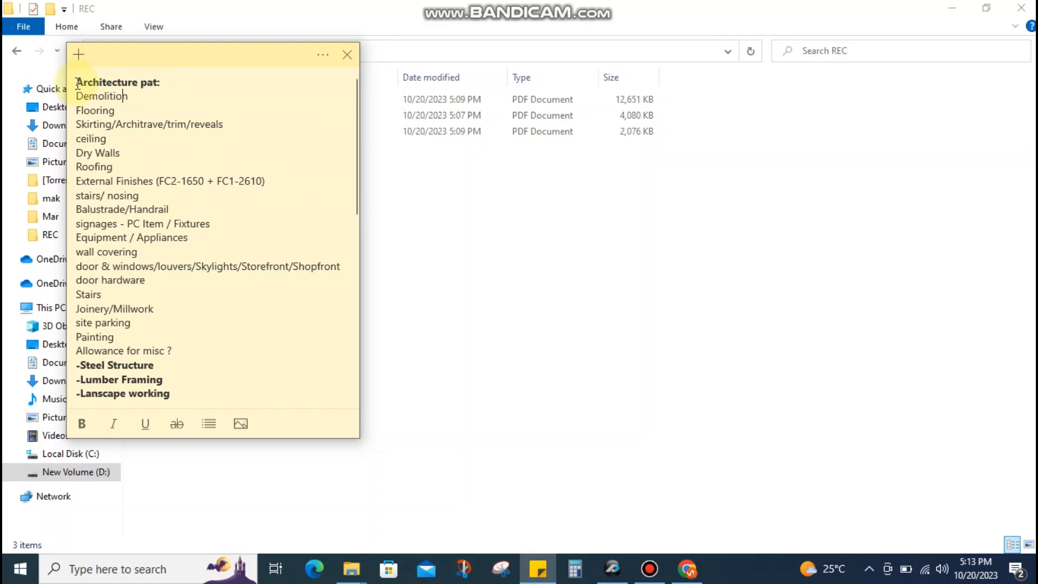
{"action": "mouse_move", "coordinate": [77, 81]}
{"action": "left_mouse_down"}
{"action": "mouse_move", "coordinate": [87, 176]}
{"action": "mouse_move", "coordinate": [132, 239]}
{"action": "mouse_move", "coordinate": [160, 350]}
{"action": "left_mouse_up"}
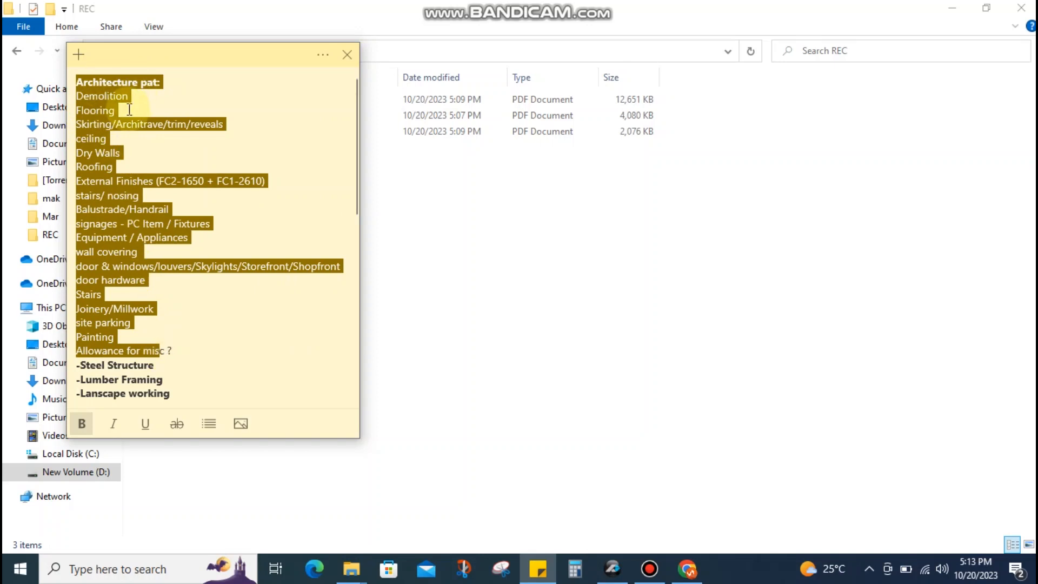
{"action": "left_click", "coordinate": [91, 96]}
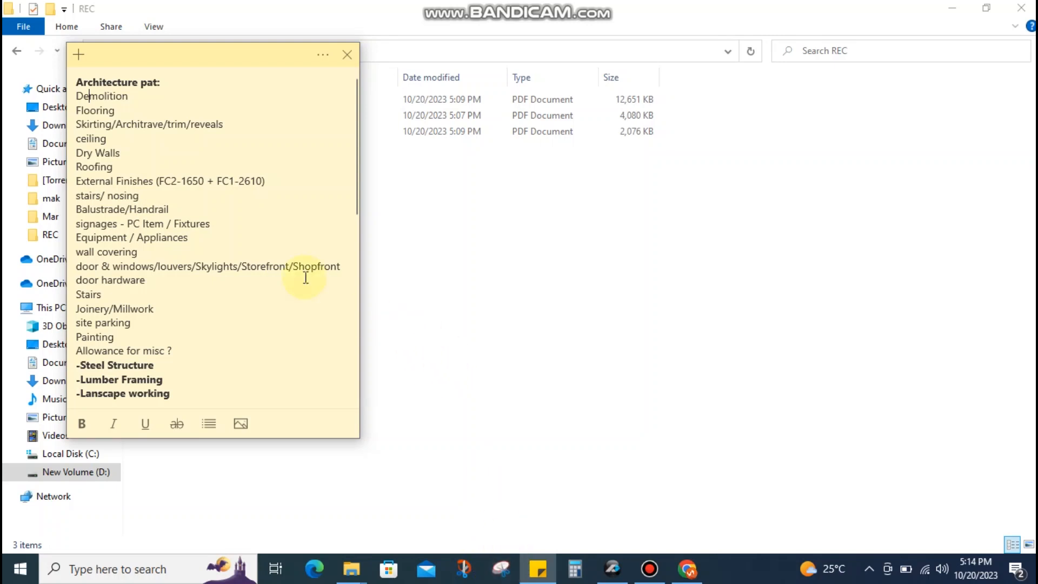
Highlight the scope list through Lumber Framing and scroll through the note
{"action": "left_click_drag", "start_coordinate": [75, 80], "coordinate": [168, 381]}
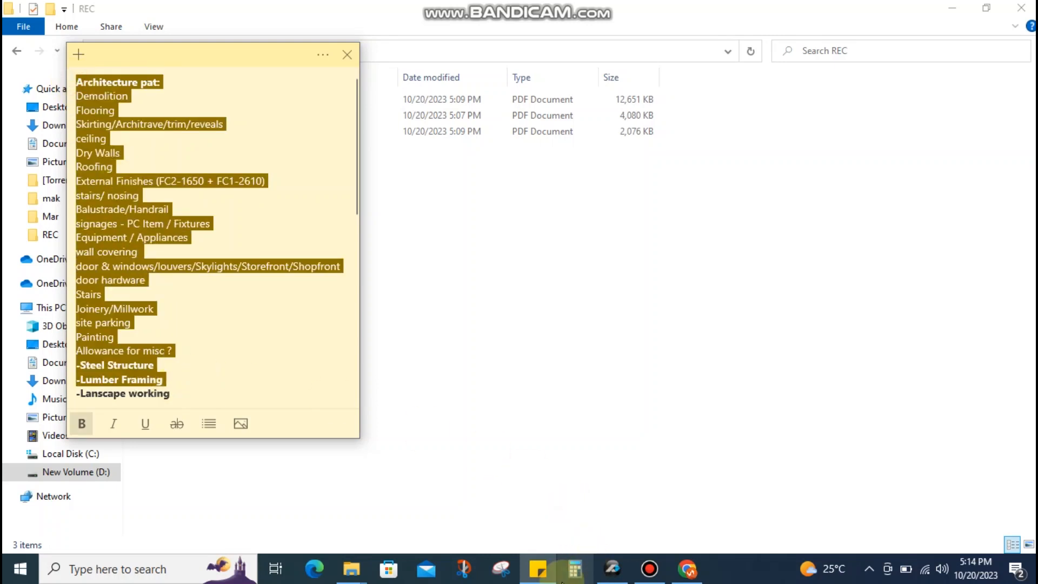
{"action": "mouse_move", "coordinate": [541, 577]}
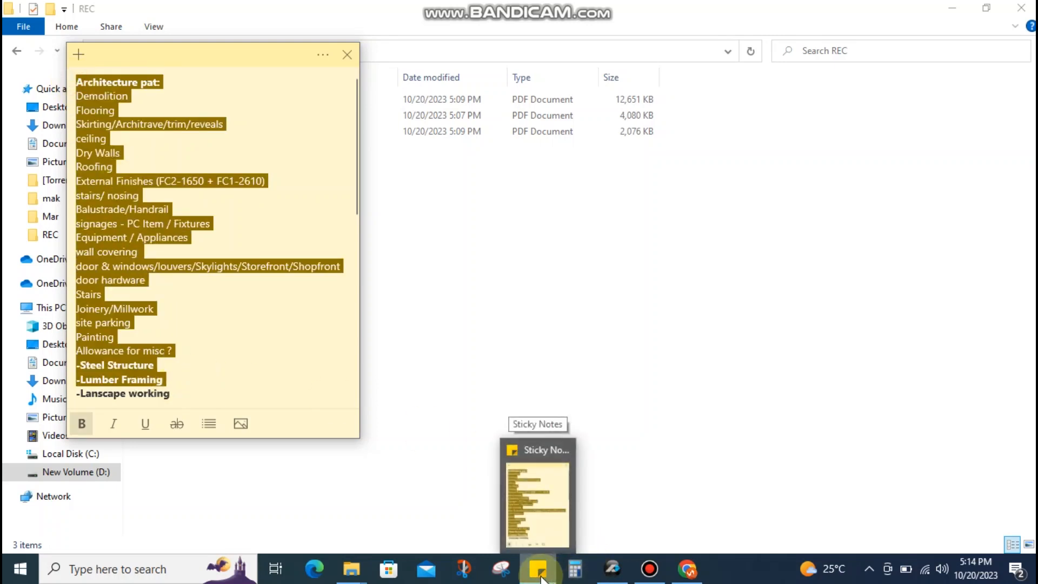
{"action": "left_click", "coordinate": [135, 190]}
{"action": "scroll", "coordinate": [136, 191], "scroll_direction": "down", "scroll_amount": 4}
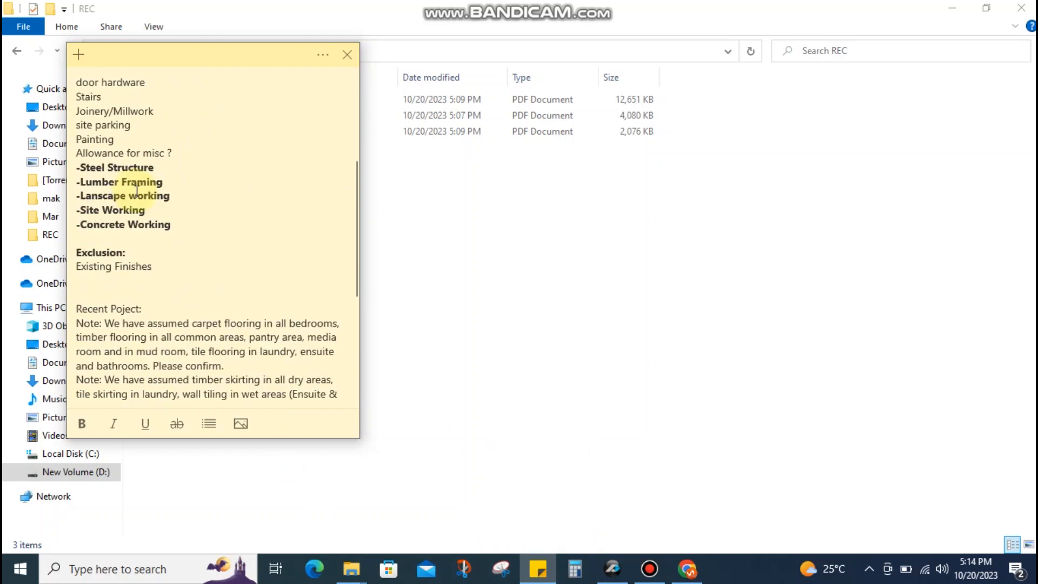
{"action": "scroll", "coordinate": [170, 230], "scroll_direction": "down", "scroll_amount": 3}
{"action": "scroll", "coordinate": [169, 230], "scroll_direction": "down", "scroll_amount": 2}
{"action": "scroll", "coordinate": [165, 233], "scroll_direction": "up", "scroll_amount": 10}
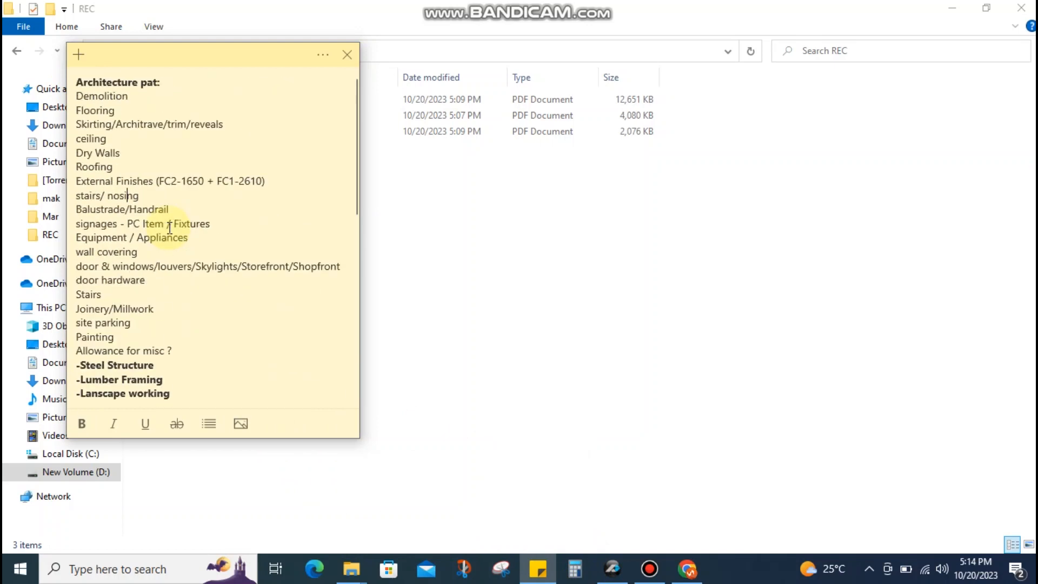
Highlight the Demolition, skirting, Dry Walls and External Finishes lines, then center the note
{"action": "left_click_drag", "start_coordinate": [74, 94], "coordinate": [129, 97]}
{"action": "double_click", "coordinate": [75, 110]}
{"action": "left_click", "coordinate": [113, 112]}
{"action": "left_click_drag", "start_coordinate": [86, 124], "coordinate": [170, 128]}
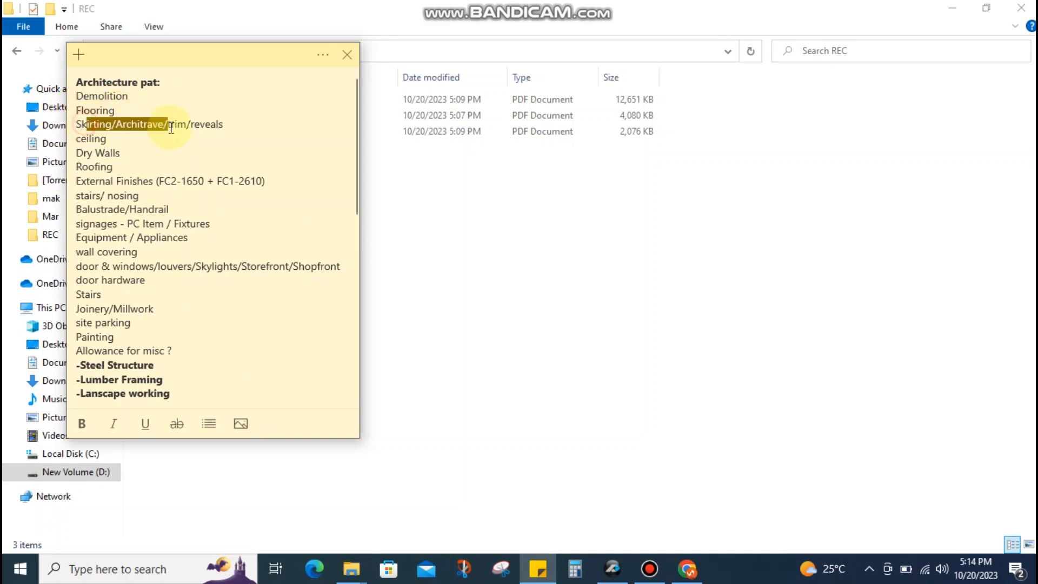
{"action": "left_click_drag", "start_coordinate": [84, 153], "coordinate": [105, 152]}
{"action": "left_click_drag", "start_coordinate": [81, 180], "coordinate": [125, 181]}
{"action": "left_click", "coordinate": [87, 138]}
{"action": "left_click_drag", "start_coordinate": [241, 63], "coordinate": [404, 146]}
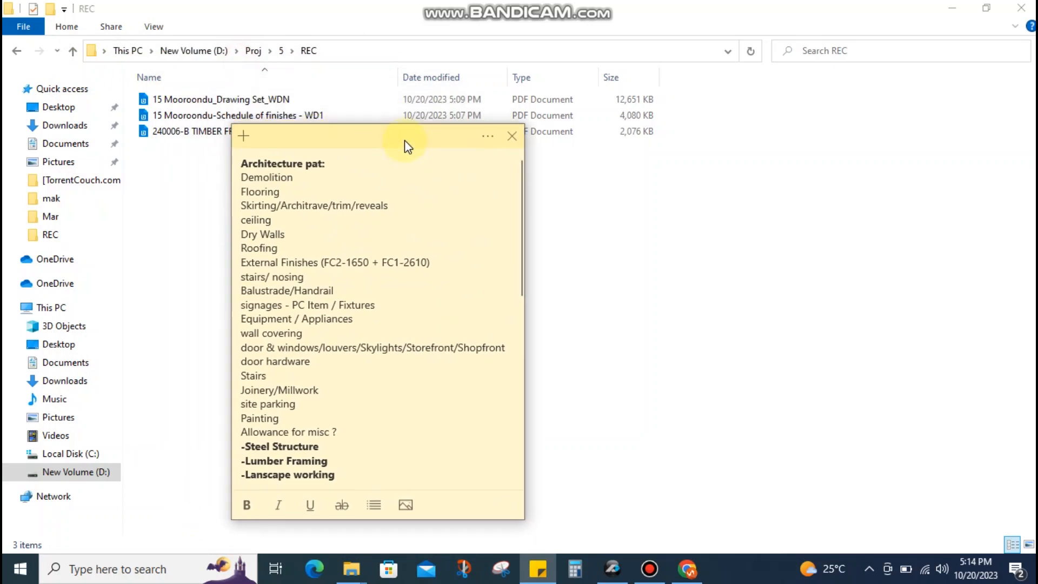
{"action": "left_click", "coordinate": [708, 187]}
Start a new PlanSwift job and close the stray Downloads folder window
{"action": "left_click", "coordinate": [607, 578]}
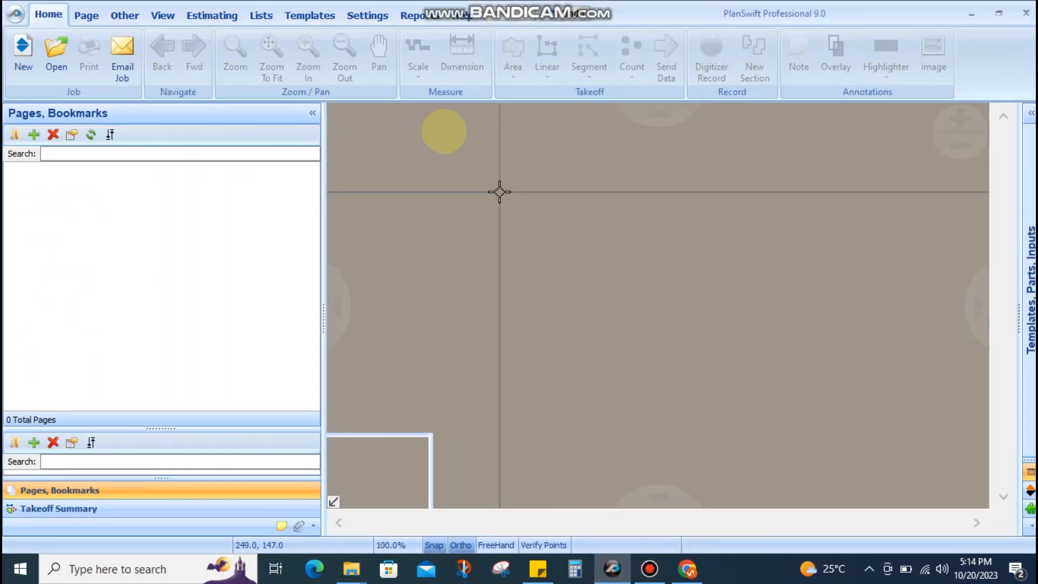
{"action": "left_click", "coordinate": [21, 47]}
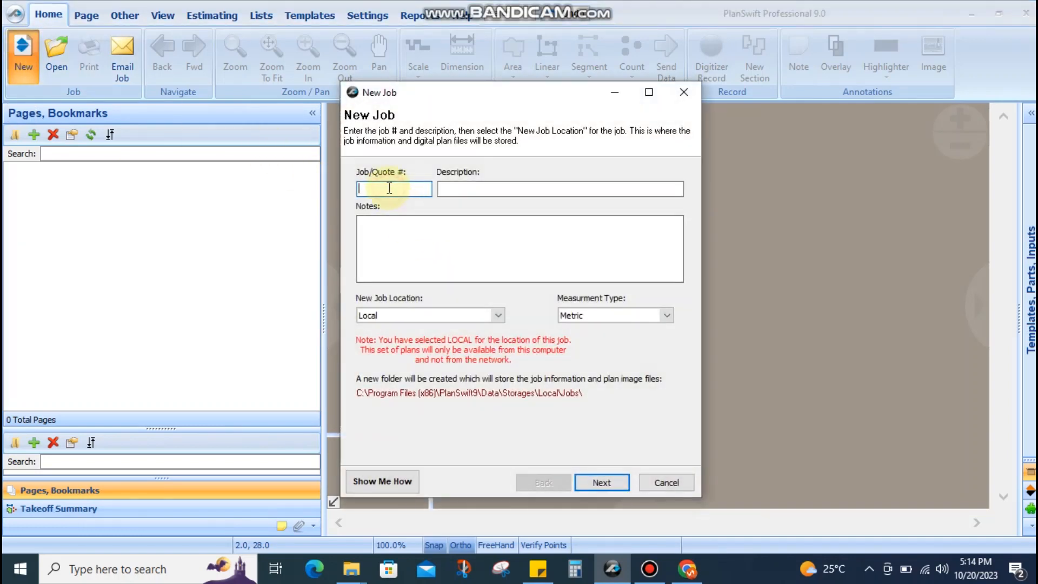
{"action": "left_click", "coordinate": [512, 192]}
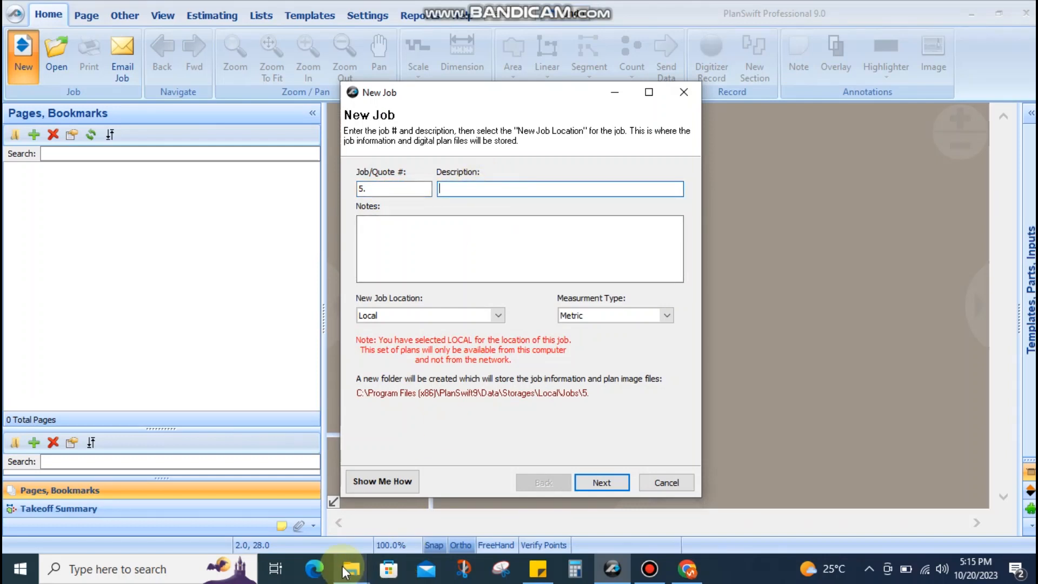
{"action": "left_click", "coordinate": [346, 569]}
{"action": "left_click", "coordinate": [275, 492]}
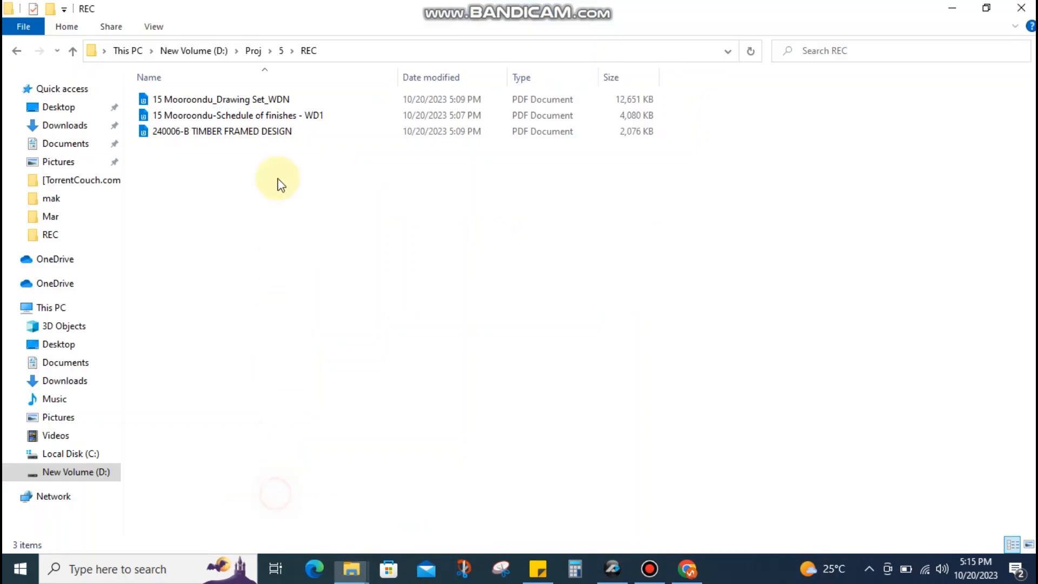
{"action": "mouse_move", "coordinate": [351, 569]}
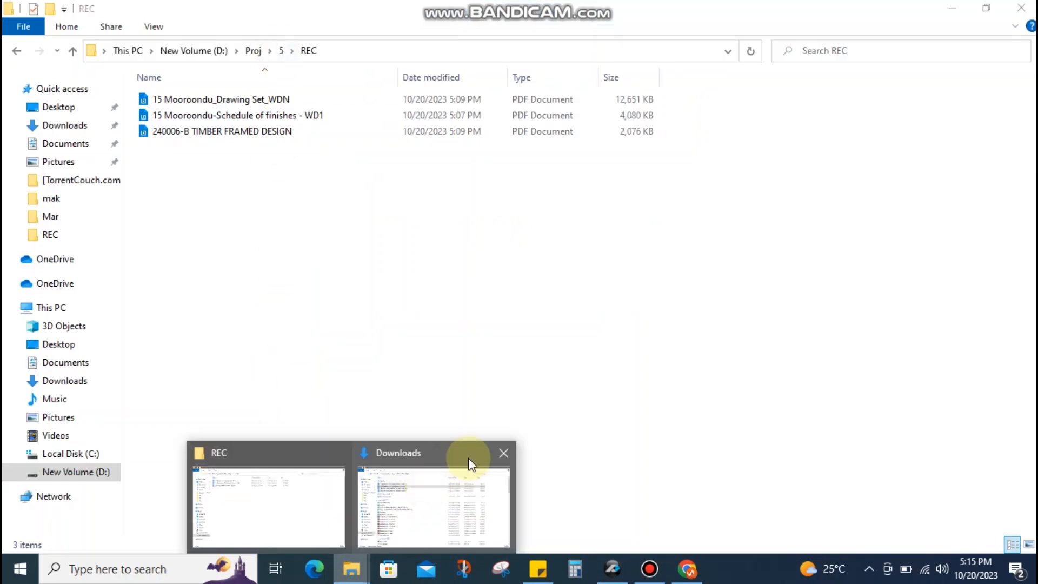
{"action": "left_click", "coordinate": [509, 446]}
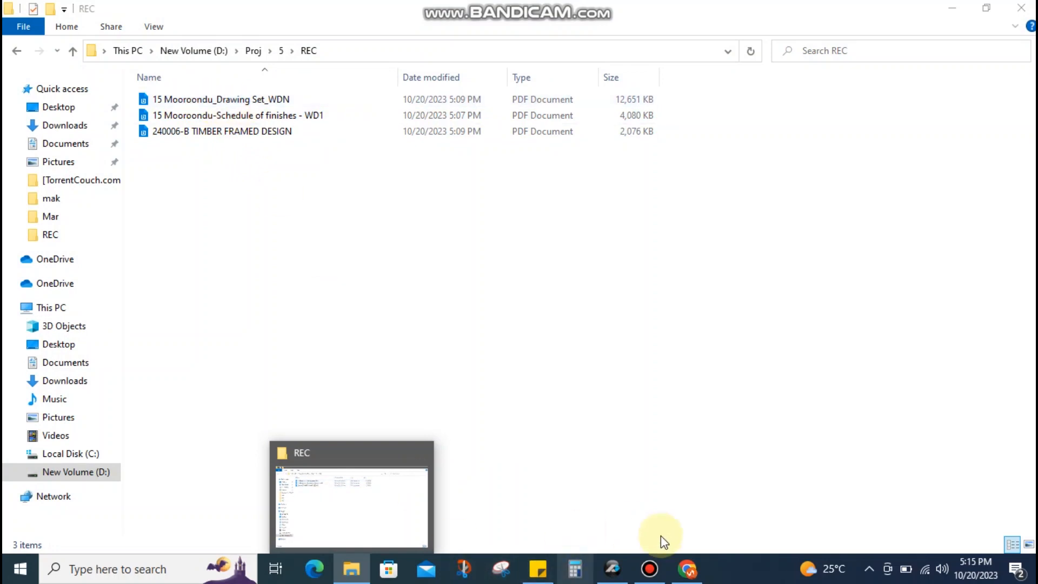
{"action": "left_click", "coordinate": [612, 568]}
Describe the job as 'rough' and keep Metric as the measurement type
{"action": "left_click", "coordinate": [472, 189]}
{"action": "type", "text": "rough"}
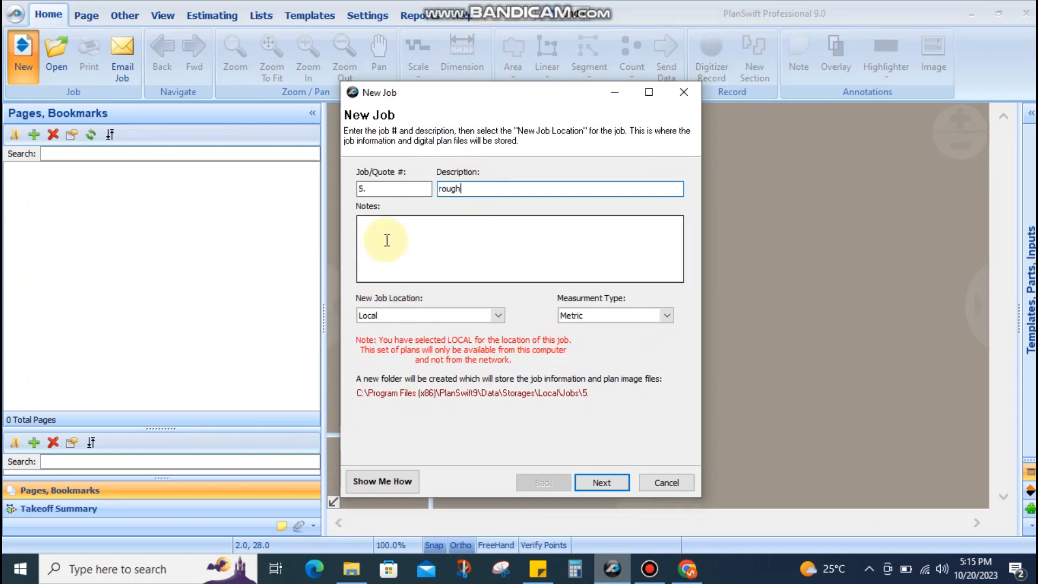
{"action": "left_click", "coordinate": [666, 316]}
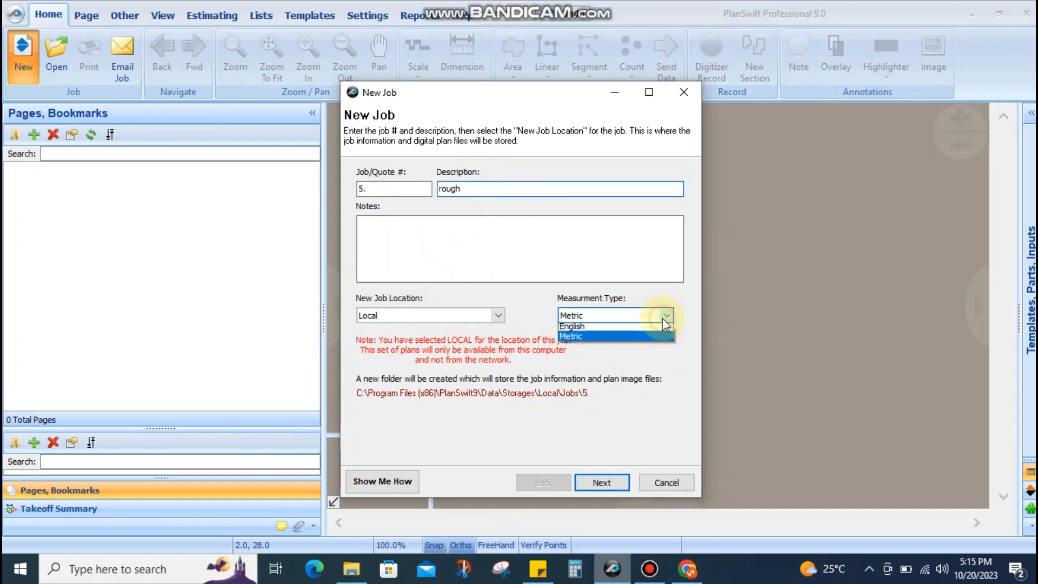
{"action": "left_click", "coordinate": [582, 339]}
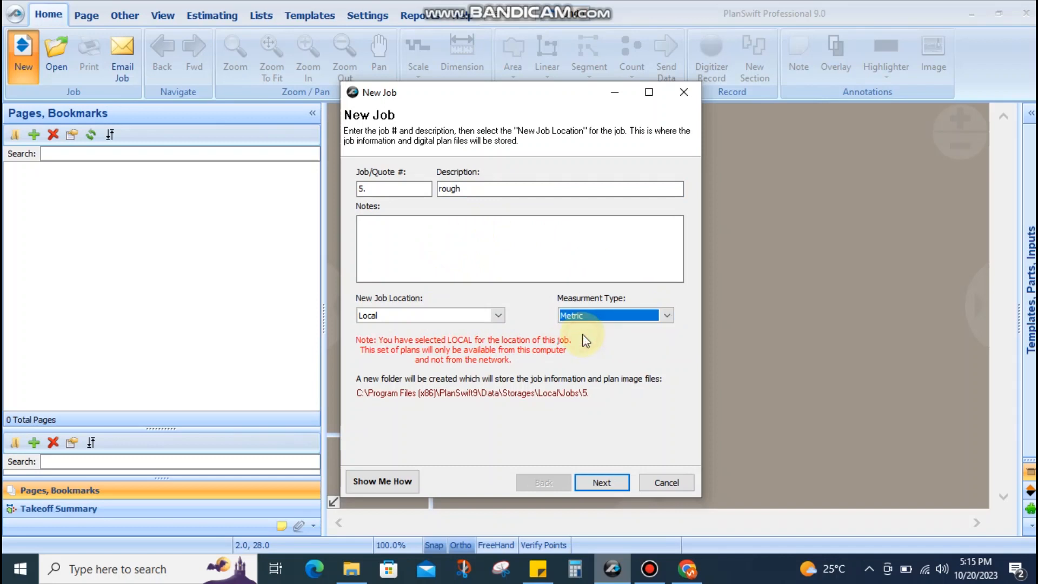
{"action": "left_click", "coordinate": [595, 482]}
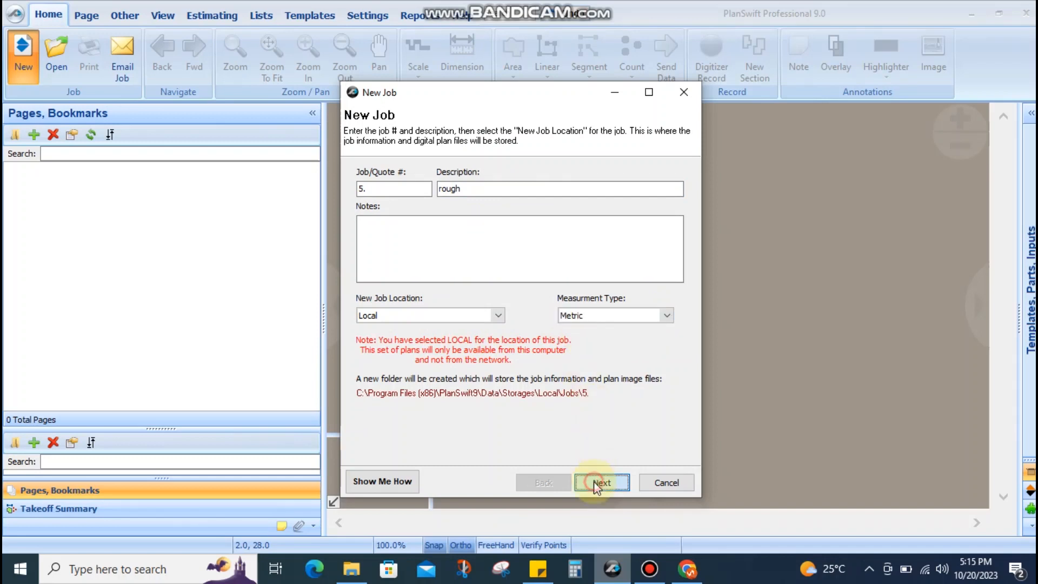
Set the job's plans folder to D:\Proj\5\REC
{"action": "left_click", "coordinate": [663, 184]}
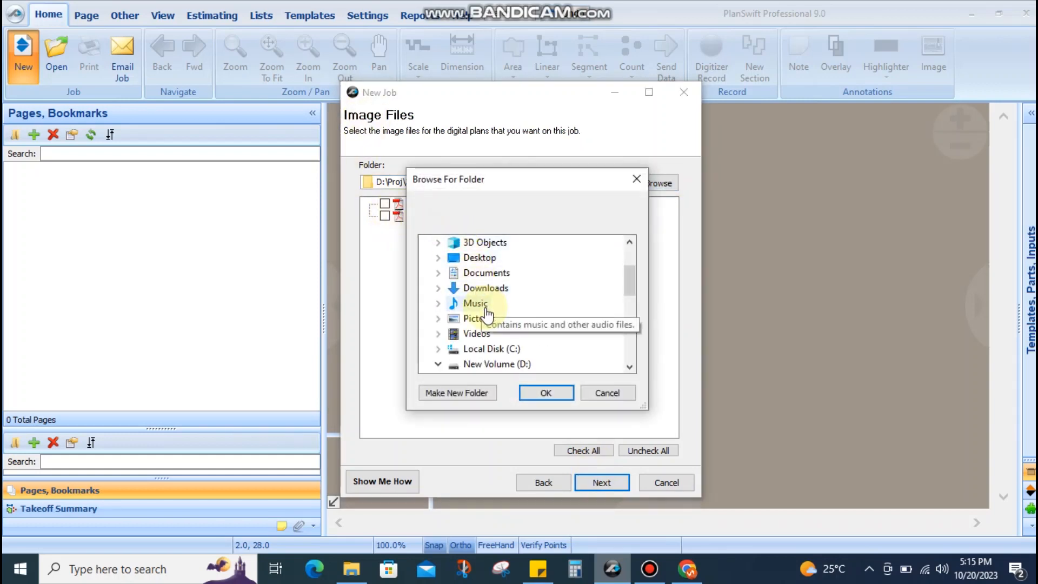
{"action": "left_click", "coordinate": [341, 576]}
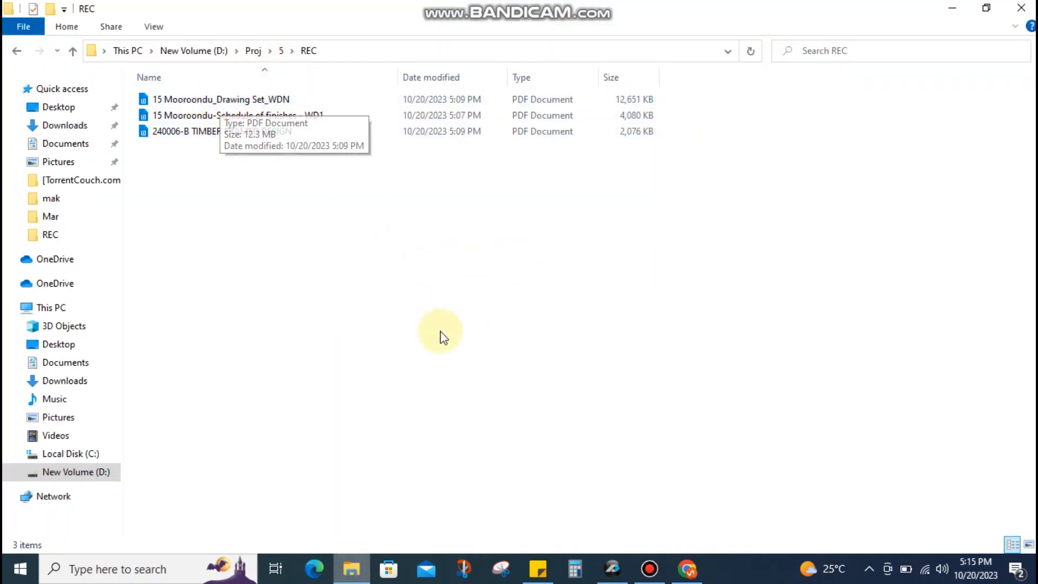
{"action": "left_click", "coordinate": [614, 570]}
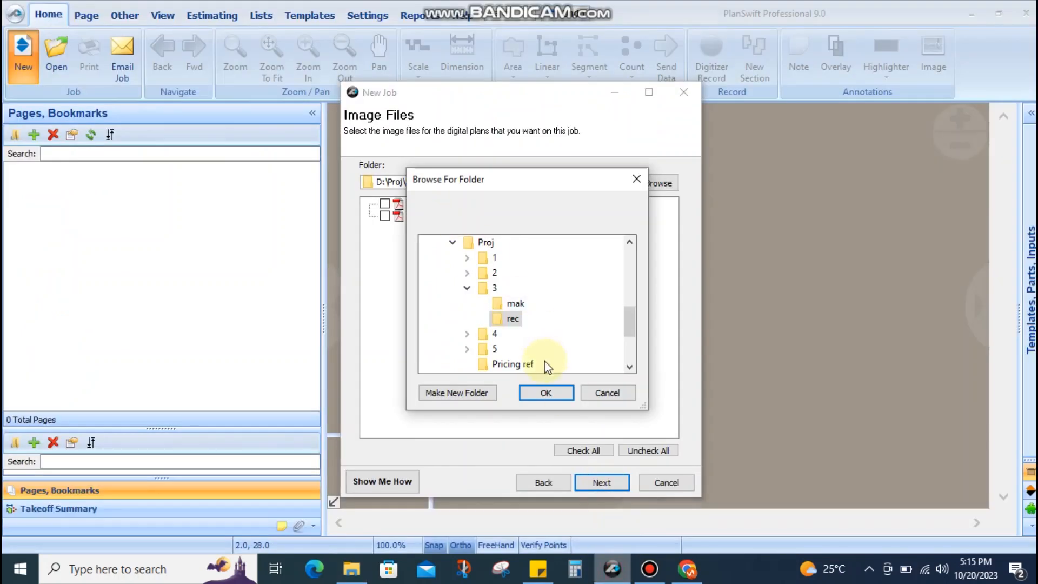
{"action": "scroll", "coordinate": [513, 265], "scroll_direction": "up", "scroll_amount": 5}
{"action": "scroll", "coordinate": [510, 268], "scroll_direction": "down", "scroll_amount": 5}
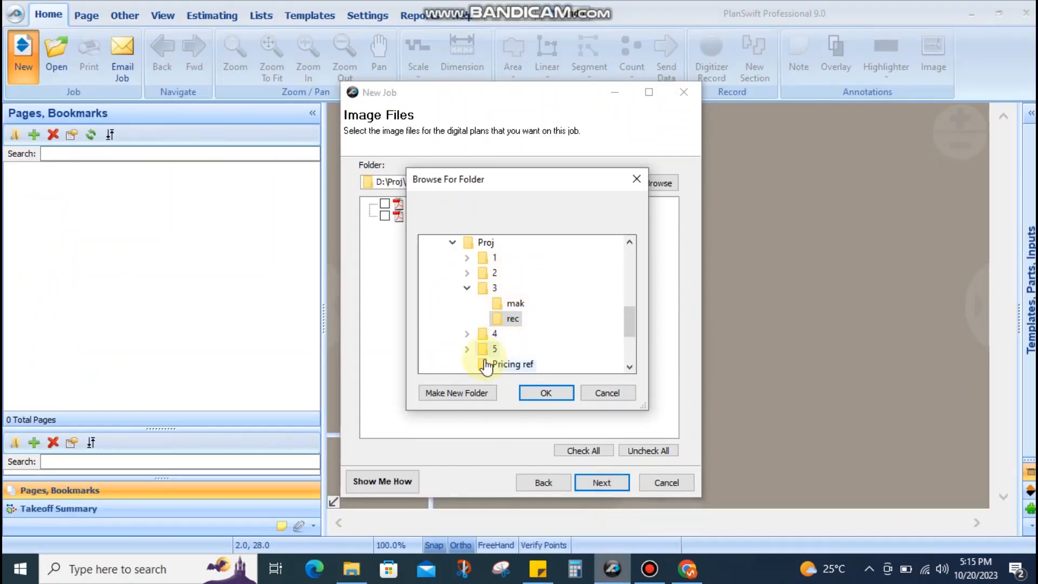
{"action": "double_click", "coordinate": [484, 345]}
{"action": "scroll", "coordinate": [508, 331], "scroll_direction": "down", "scroll_amount": 3}
{"action": "left_click", "coordinate": [511, 275]}
{"action": "left_click", "coordinate": [526, 396]}
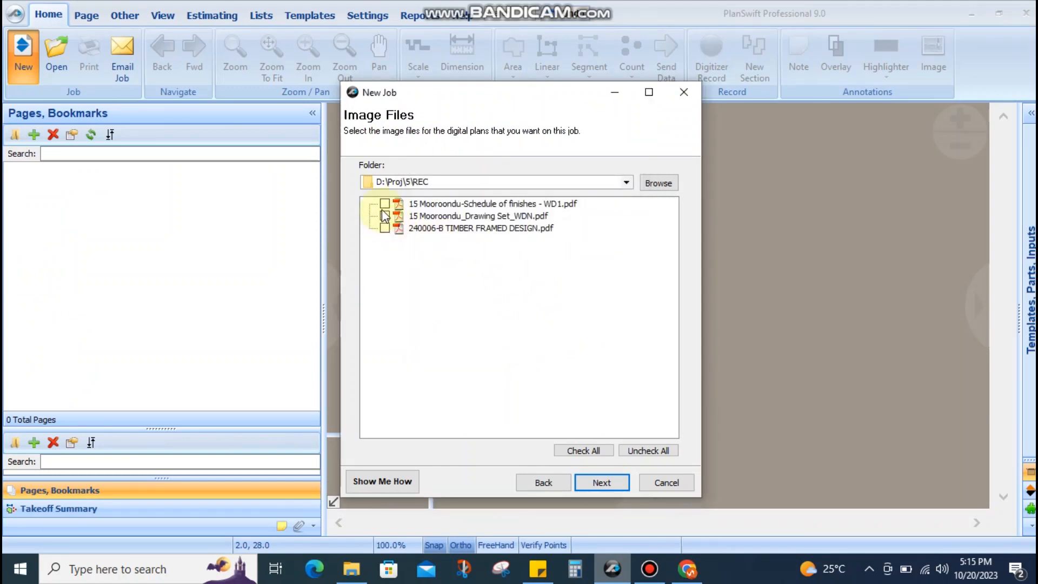
Tick the drawing set PDF and leave the schedule of finishes PDF unticked
{"action": "left_click", "coordinate": [384, 204]}
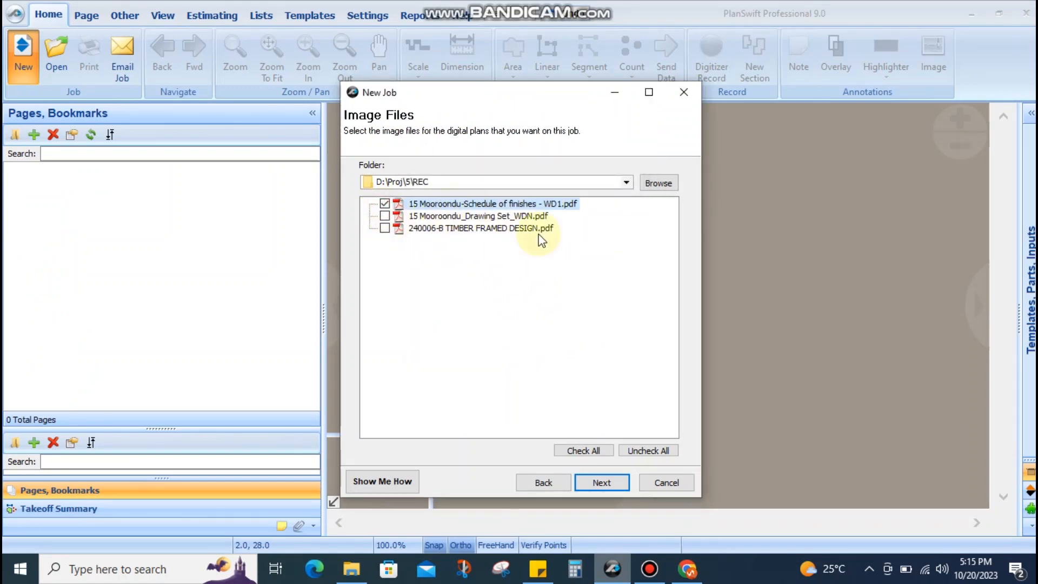
{"action": "left_click", "coordinate": [384, 217]}
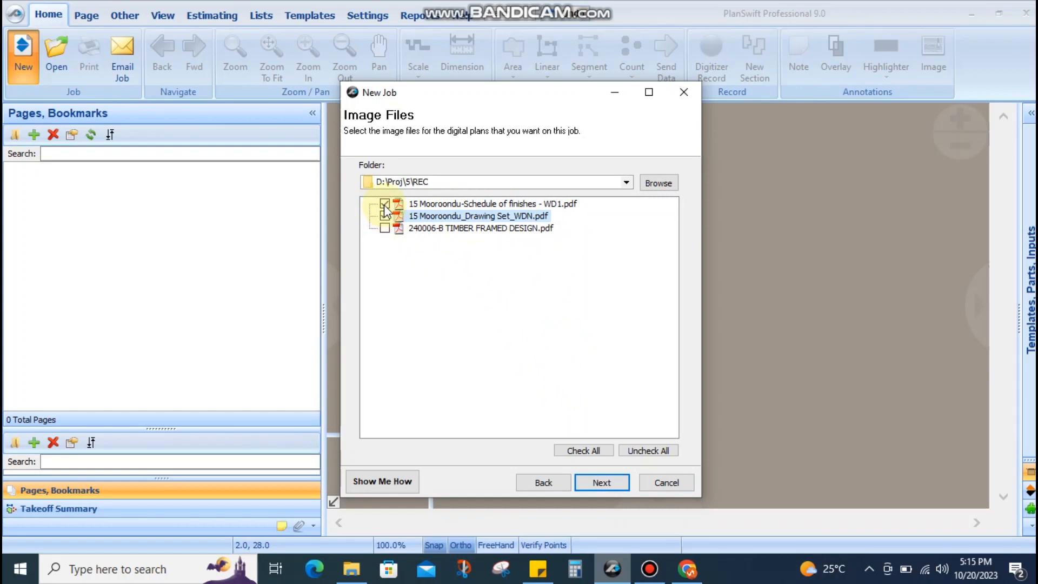
{"action": "left_click", "coordinate": [384, 204]}
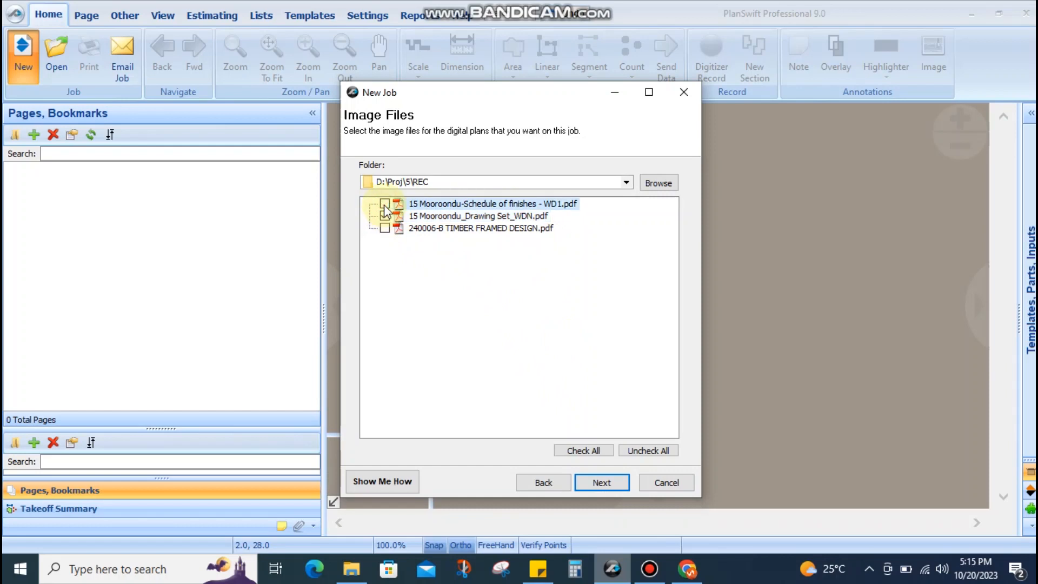
Convert plans to True Color (32 bit) TIFs, keeping the DPI at 250
{"action": "left_click", "coordinate": [601, 481]}
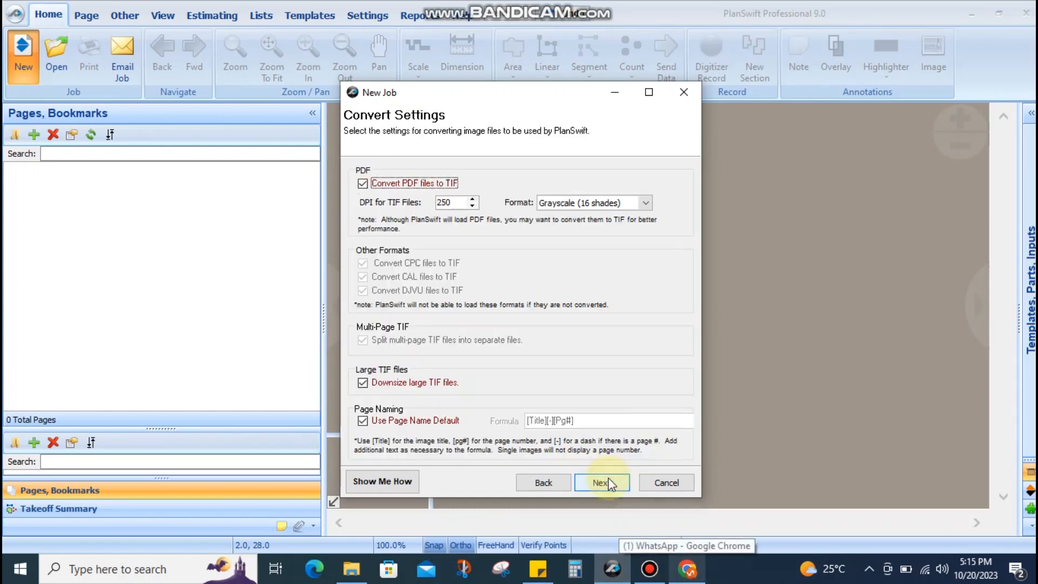
{"action": "left_click", "coordinate": [598, 202]}
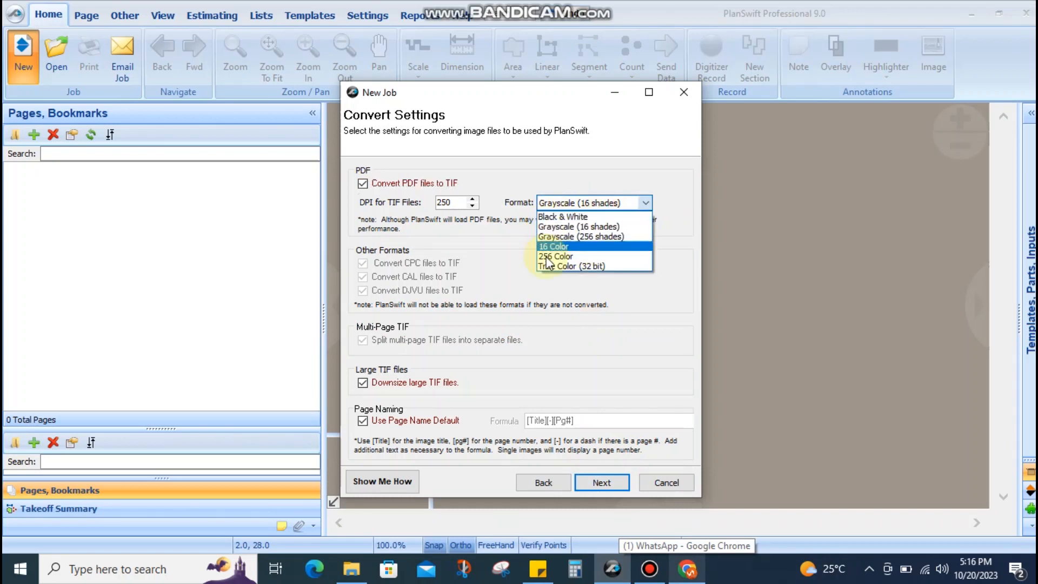
{"action": "left_click", "coordinate": [549, 266]}
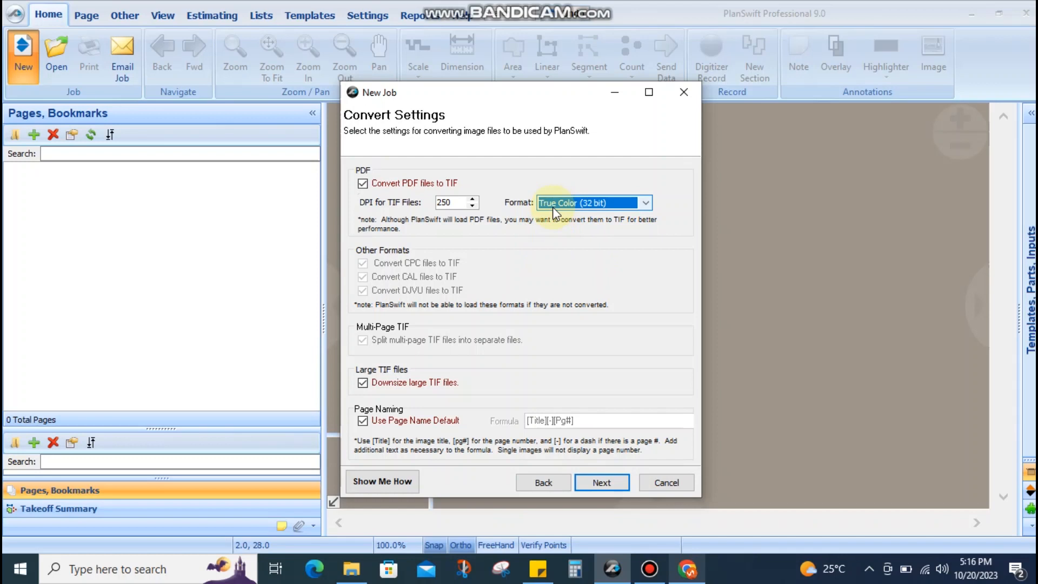
{"action": "double_click", "coordinate": [453, 204]}
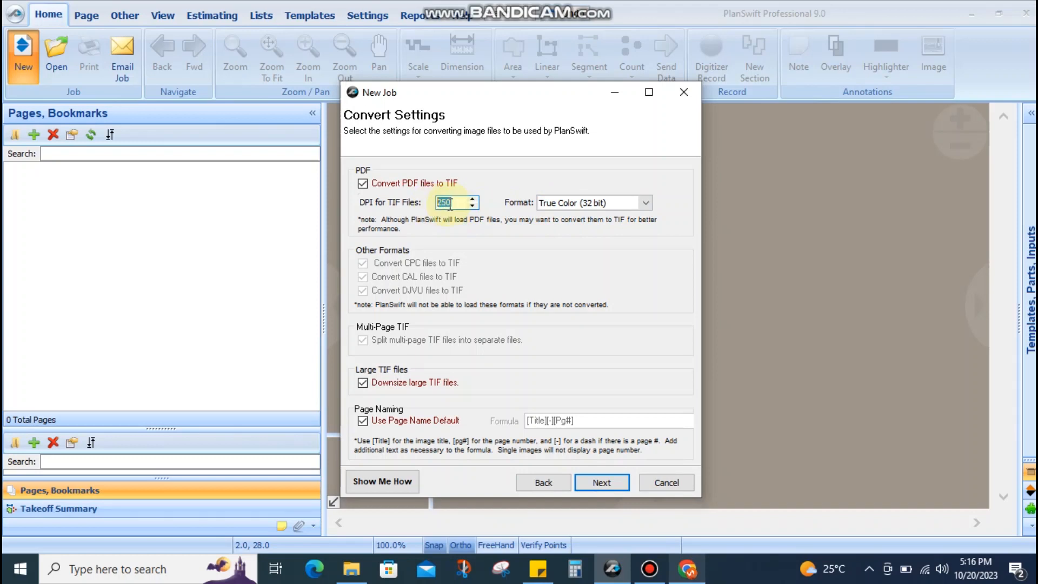
{"action": "left_click", "coordinate": [449, 204]}
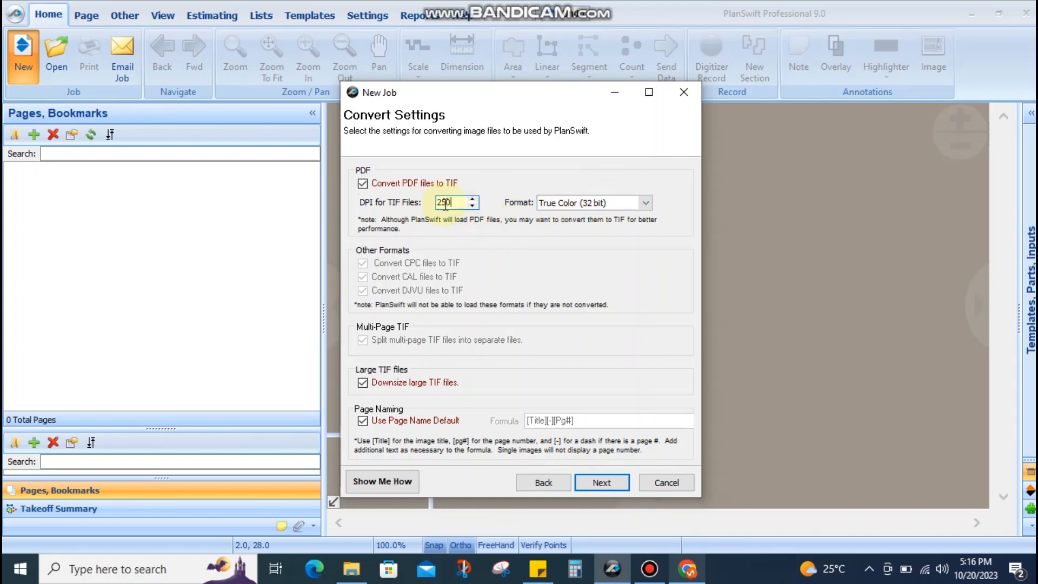
{"action": "left_click_drag", "start_coordinate": [463, 202], "coordinate": [398, 203]}
{"action": "left_click", "coordinate": [454, 201]}
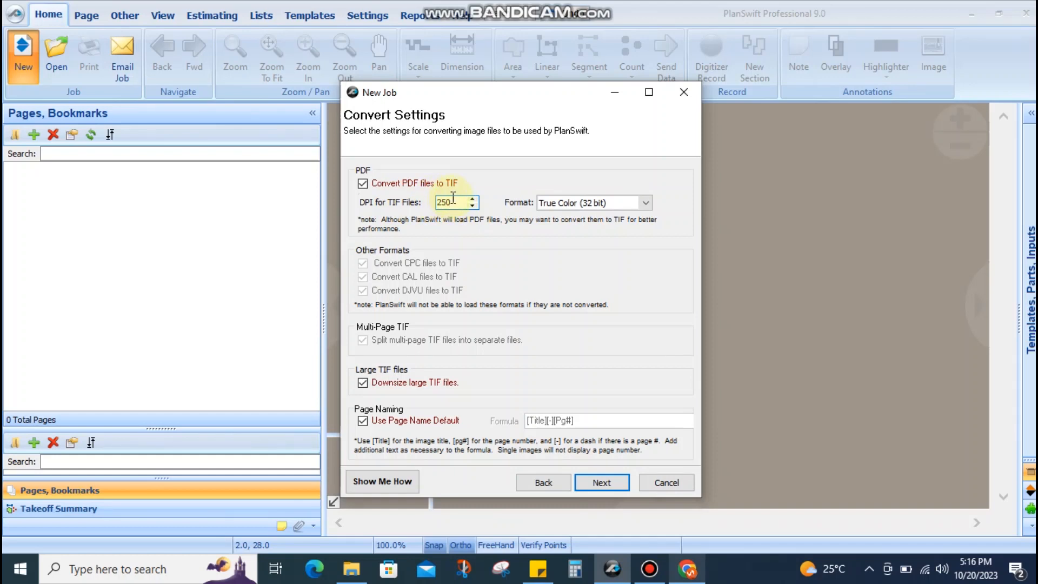
{"action": "left_click_drag", "start_coordinate": [453, 197], "coordinate": [433, 198]}
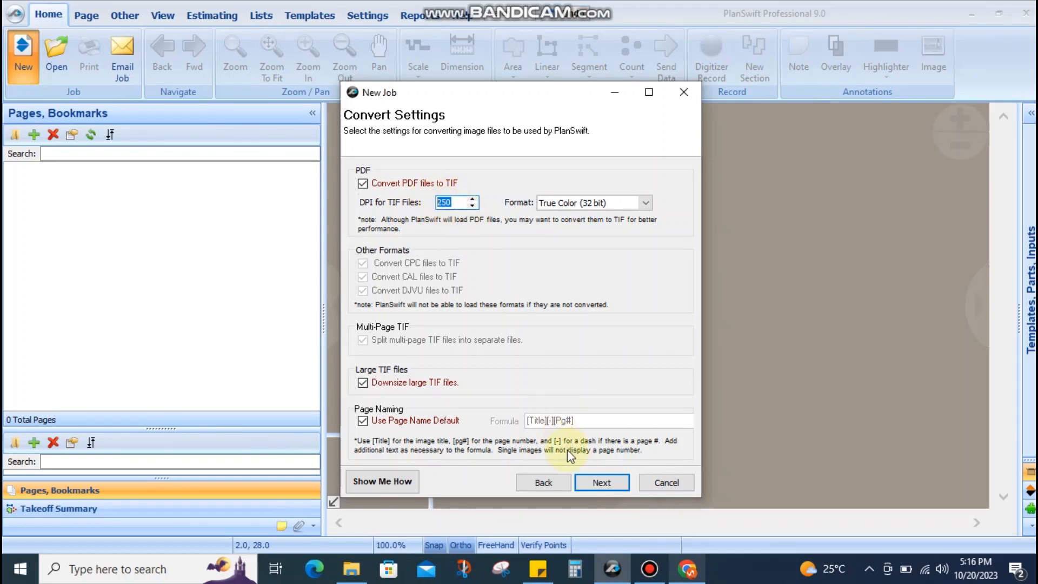
{"action": "left_click", "coordinate": [611, 482]}
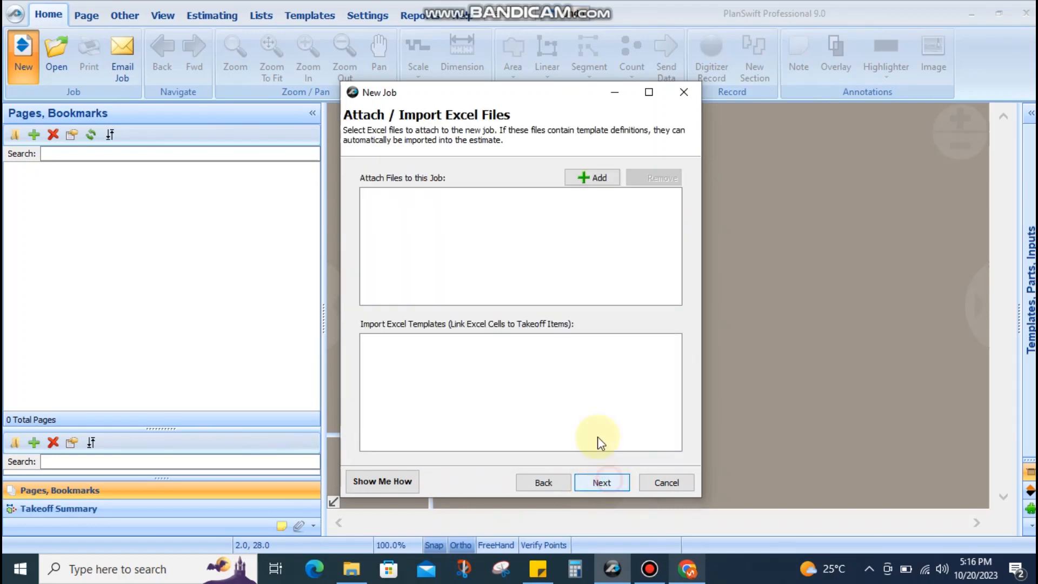
Skip Excel attachments, finish the job, and reopen the scope note highlighting Demolition
{"action": "left_click", "coordinate": [601, 483]}
{"action": "left_click", "coordinate": [599, 482]}
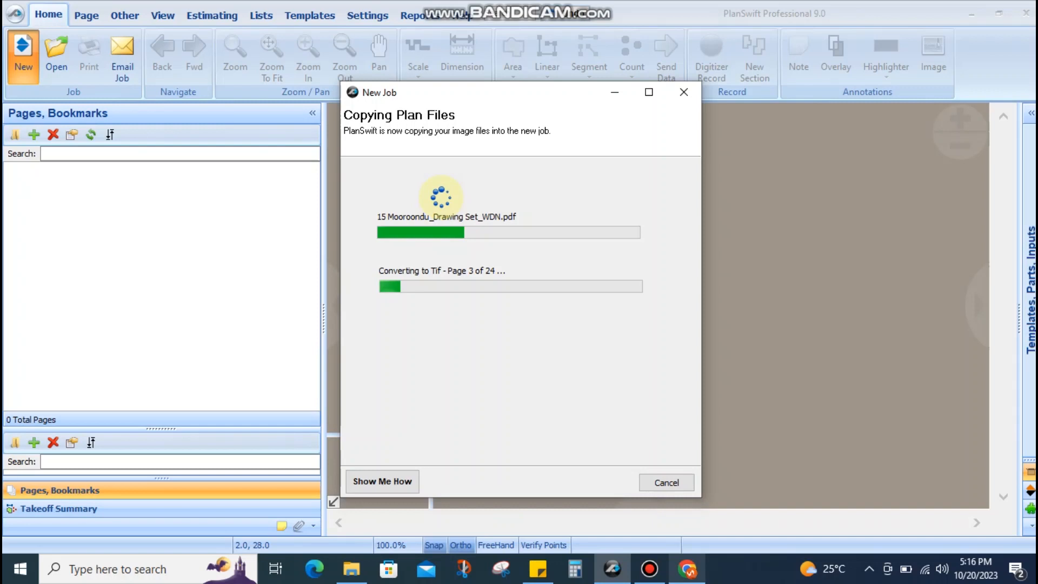
{"action": "left_click", "coordinate": [543, 579]}
{"action": "left_click_drag", "start_coordinate": [241, 177], "coordinate": [295, 180]}
{"action": "left_click", "coordinate": [295, 178]}
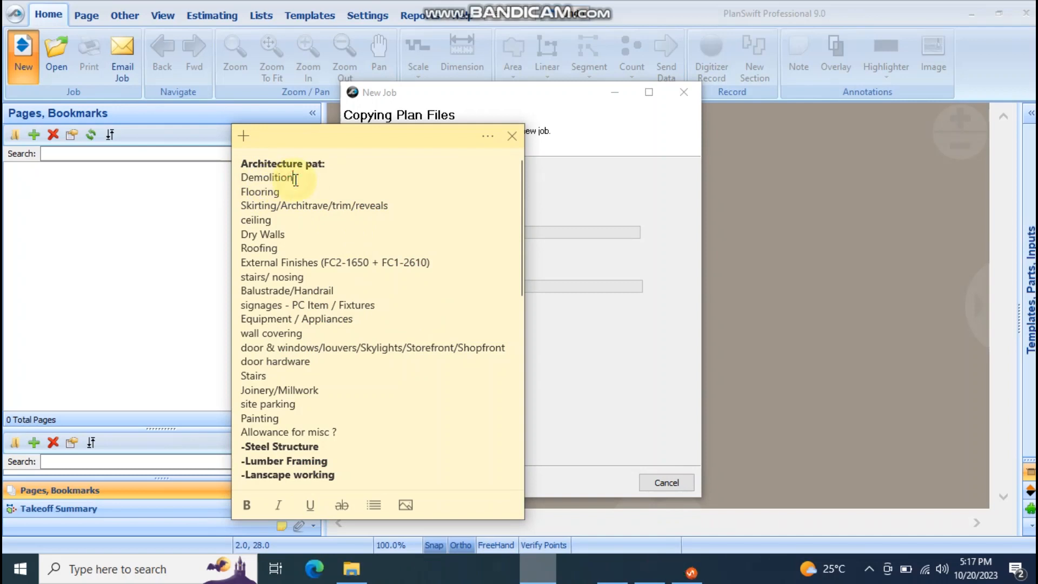
{"action": "double_click", "coordinate": [237, 179]}
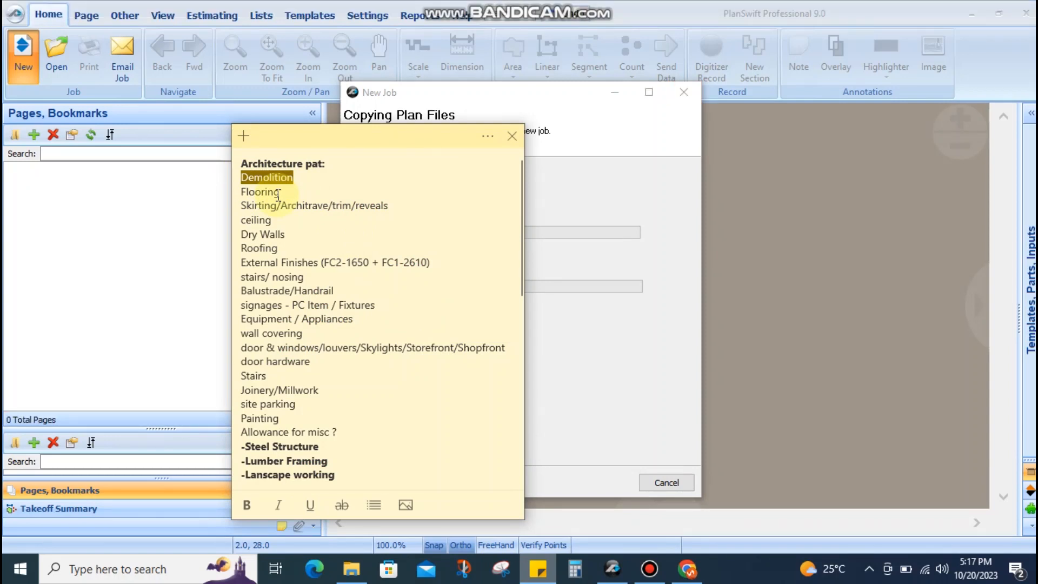
{"action": "left_click", "coordinate": [257, 172]}
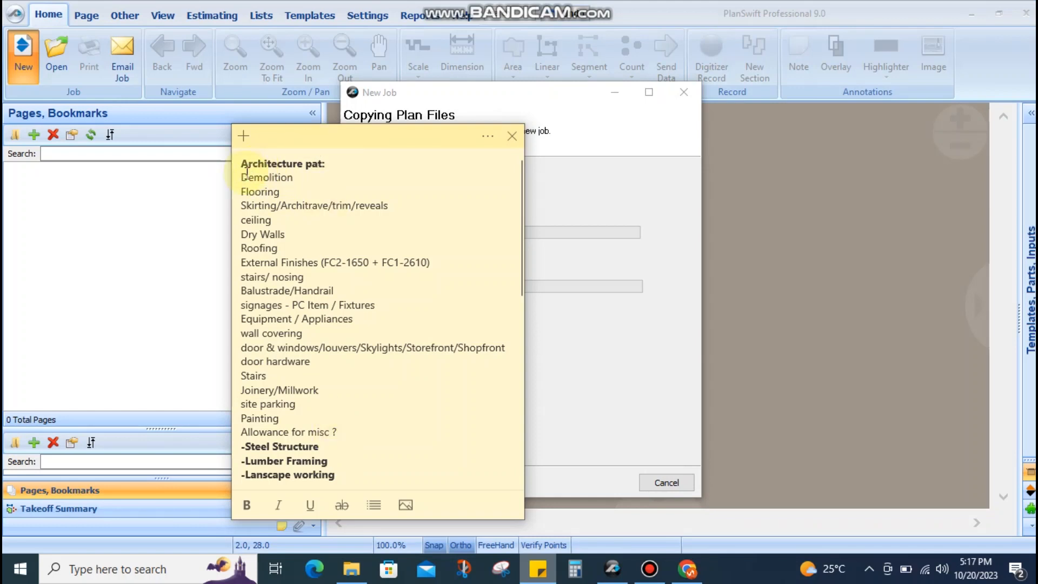
{"action": "left_click_drag", "start_coordinate": [241, 177], "coordinate": [298, 179]}
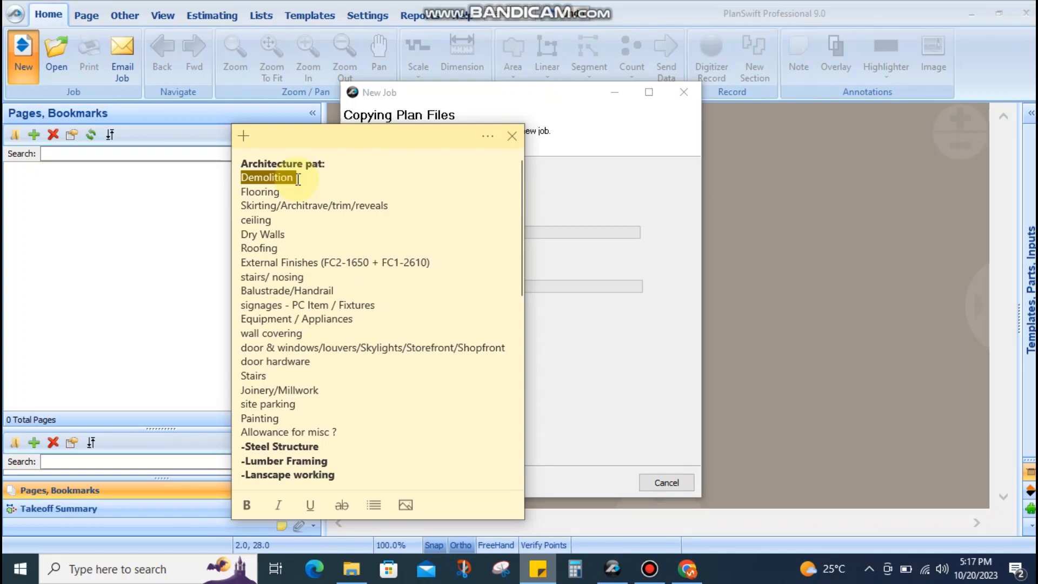
{"action": "mouse_move", "coordinate": [243, 191]}
{"action": "left_mouse_down"}
{"action": "mouse_move", "coordinate": [227, 176]}
{"action": "mouse_move", "coordinate": [237, 179]}
{"action": "left_mouse_up"}
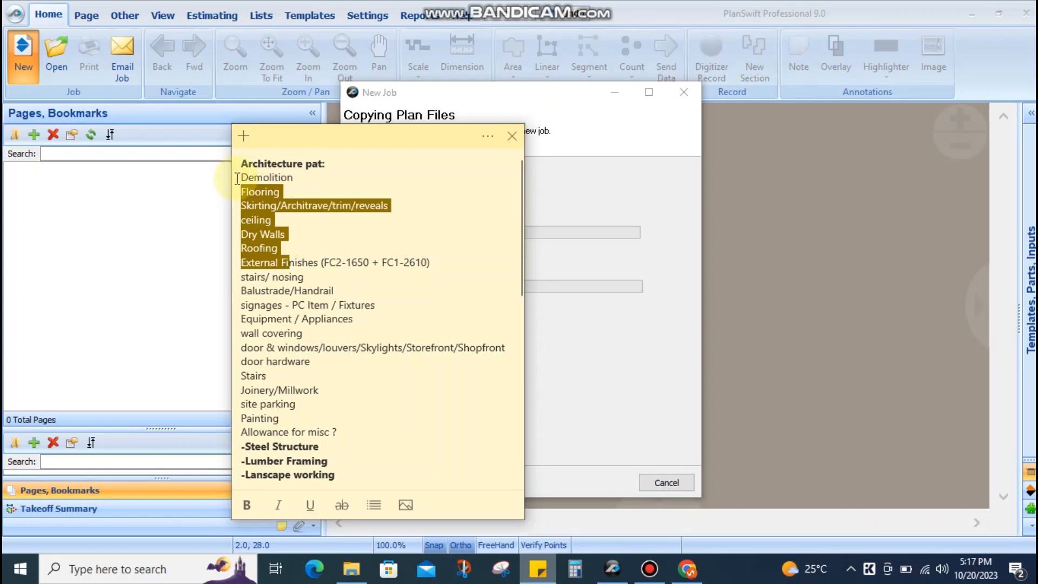
{"action": "left_click_drag", "start_coordinate": [241, 192], "coordinate": [312, 380]}
{"action": "left_click", "coordinate": [266, 190]}
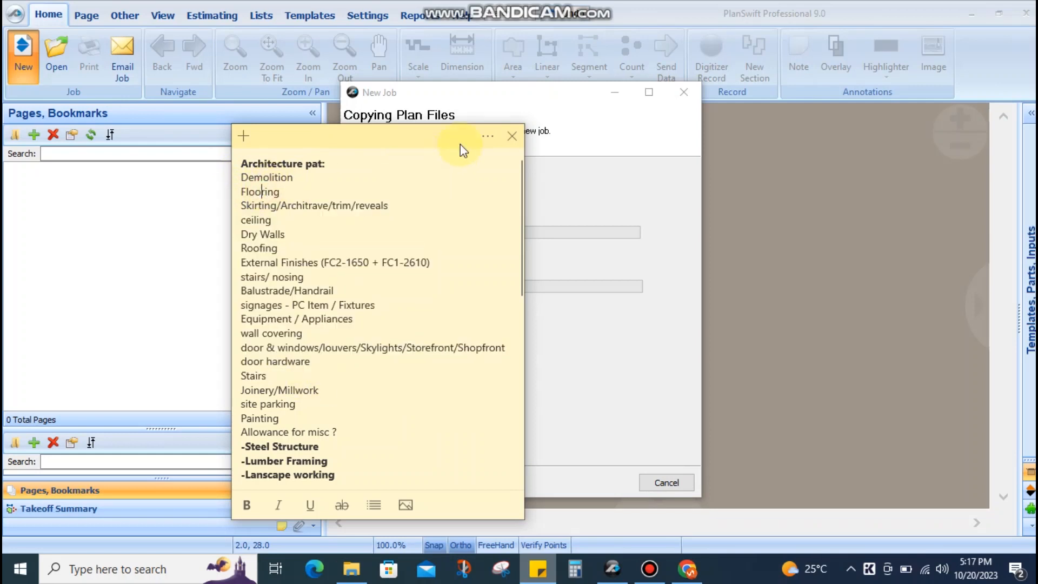
{"action": "left_click", "coordinate": [563, 171]}
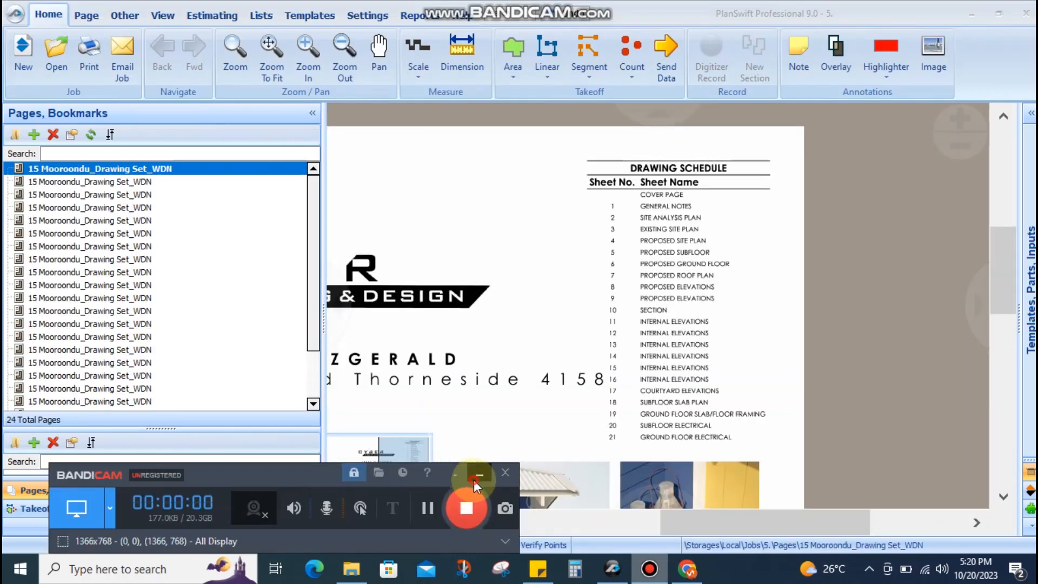
Pan and zoom the cover page to read the Drawing Schedule, sheets 1 to 21
{"action": "left_click_drag", "start_coordinate": [682, 265], "coordinate": [736, 236]}
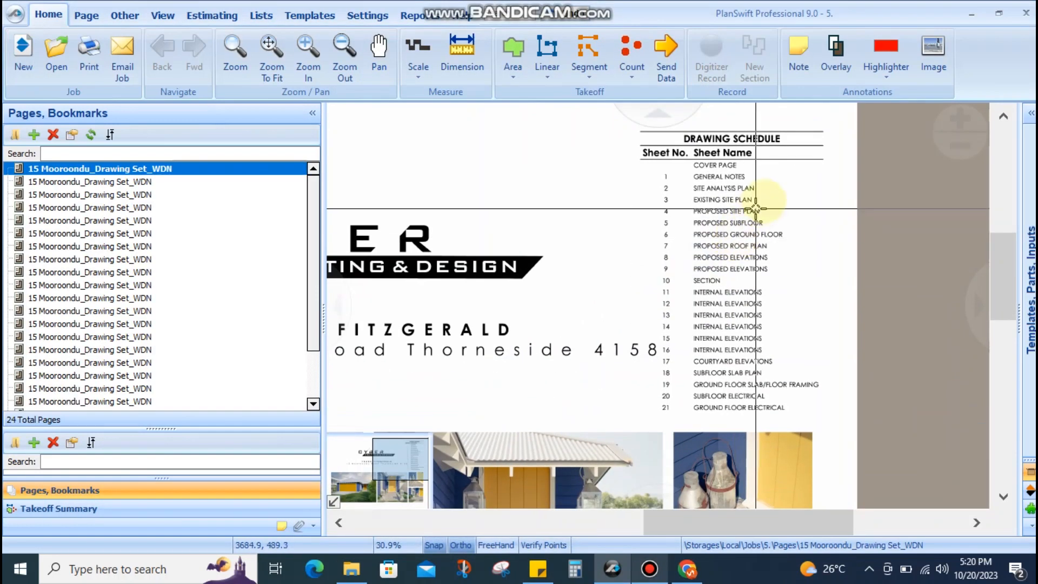
{"action": "scroll", "coordinate": [695, 278], "scroll_direction": "up", "scroll_amount": 2}
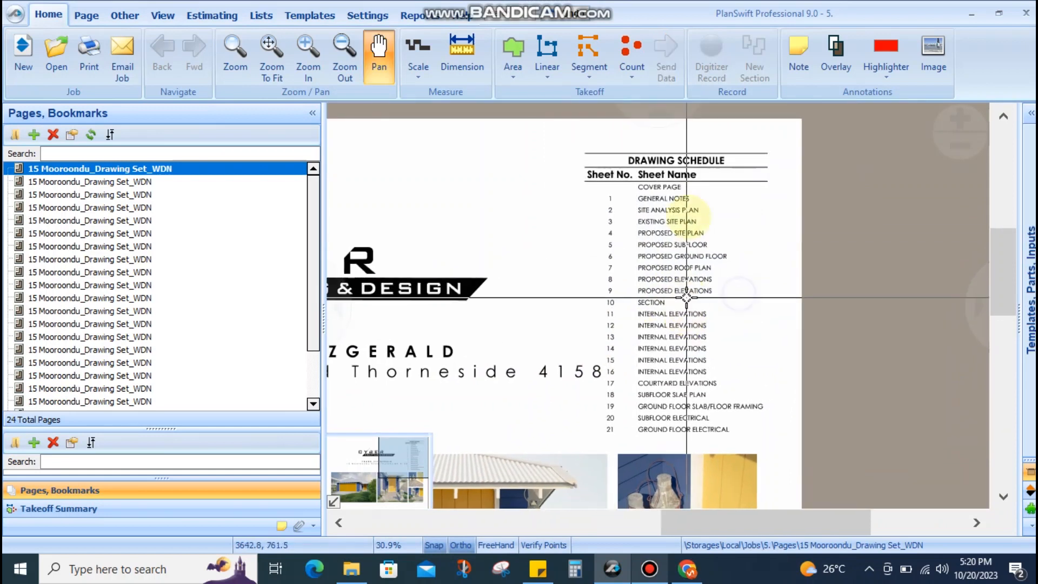
{"action": "scroll", "coordinate": [687, 225], "scroll_direction": "down", "scroll_amount": 3}
{"action": "left_click_drag", "start_coordinate": [625, 352], "coordinate": [737, 262]}
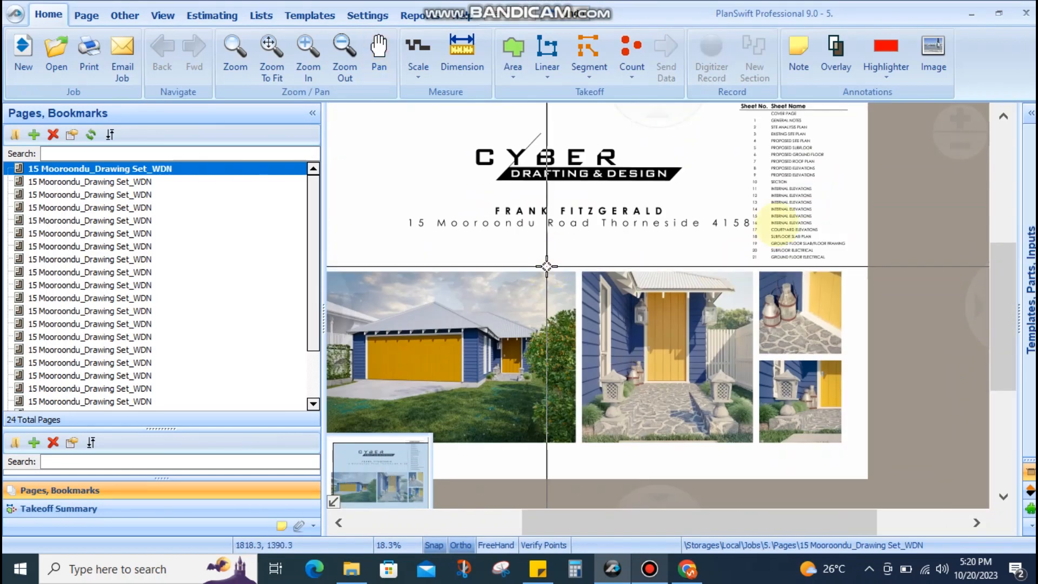
{"action": "left_click_drag", "start_coordinate": [860, 221], "coordinate": [661, 371]}
{"action": "scroll", "coordinate": [638, 300], "scroll_direction": "up", "scroll_amount": 3}
{"action": "left_click_drag", "start_coordinate": [628, 297], "coordinate": [653, 200]}
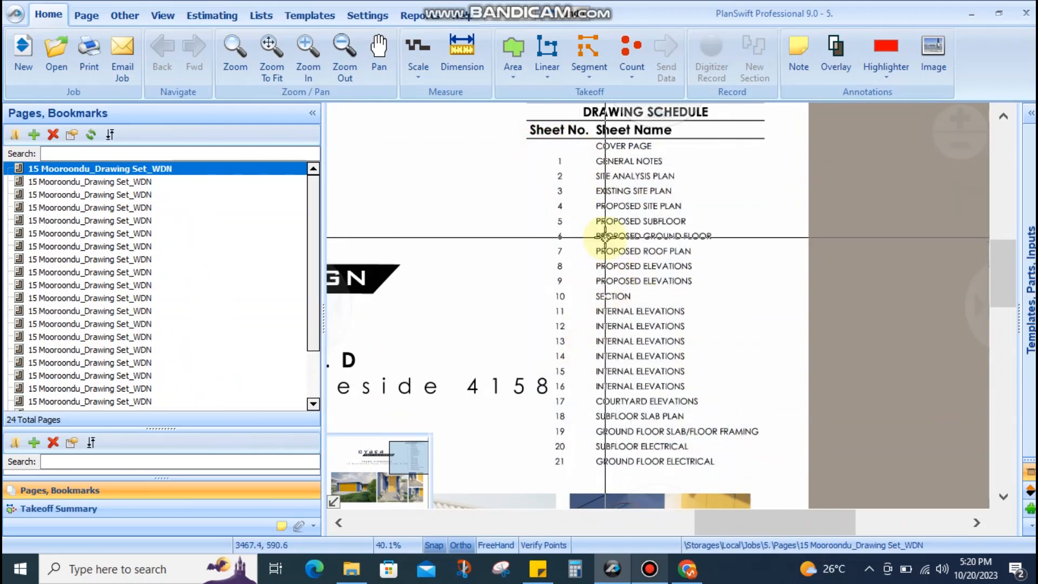
{"action": "scroll", "coordinate": [154, 292], "scroll_direction": "down", "scroll_amount": 2}
{"action": "scroll", "coordinate": [154, 292], "scroll_direction": "up", "scroll_amount": 2}
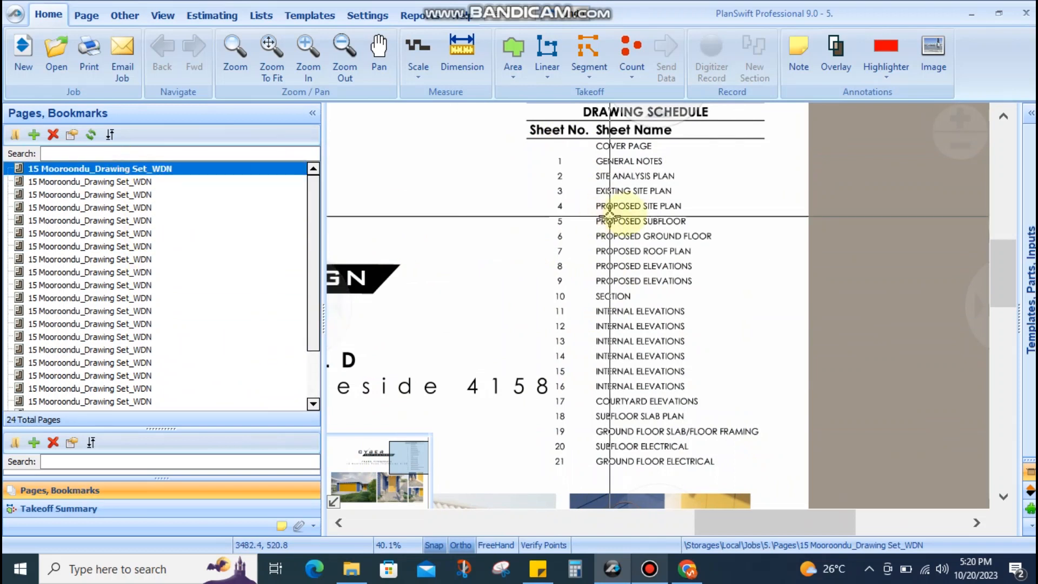
{"action": "left_click_drag", "start_coordinate": [622, 215], "coordinate": [611, 224]}
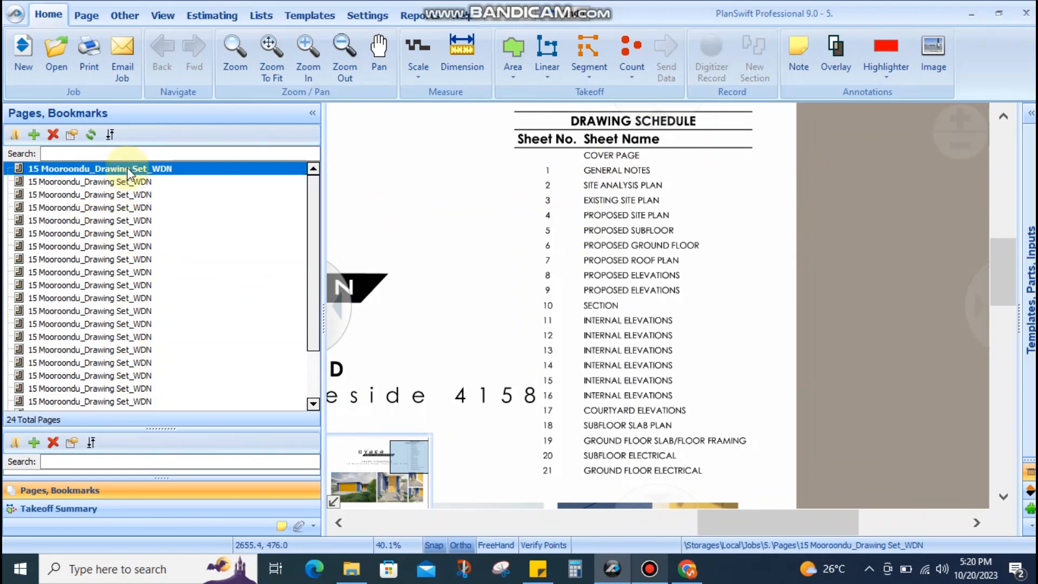
With Batch Rename Pages, rename the first page to 'Cover page' and save it
{"action": "left_click", "coordinate": [86, 15]}
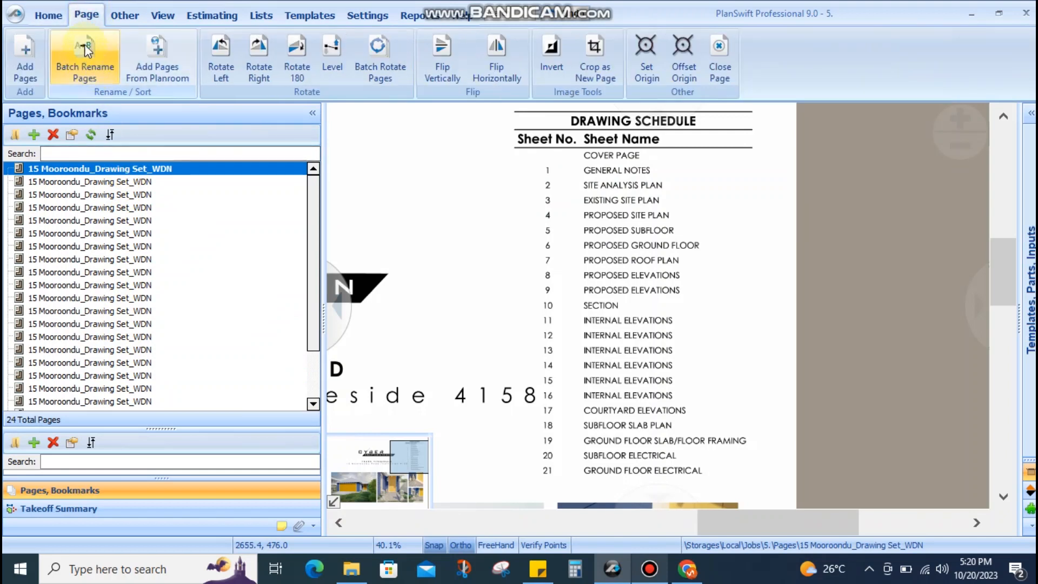
{"action": "left_click", "coordinate": [85, 75]}
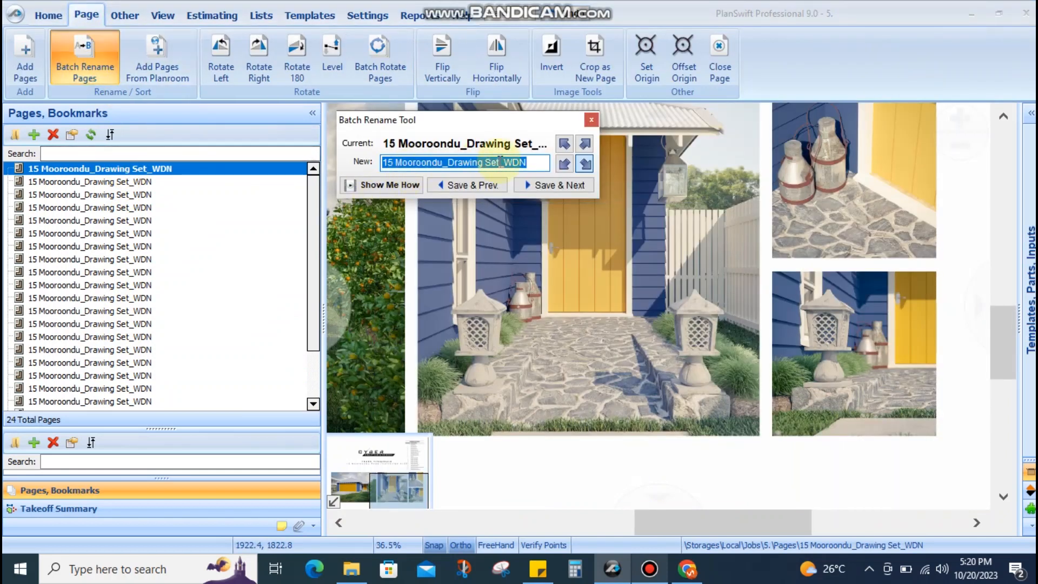
{"action": "scroll", "coordinate": [647, 327], "scroll_direction": "down", "scroll_amount": 2}
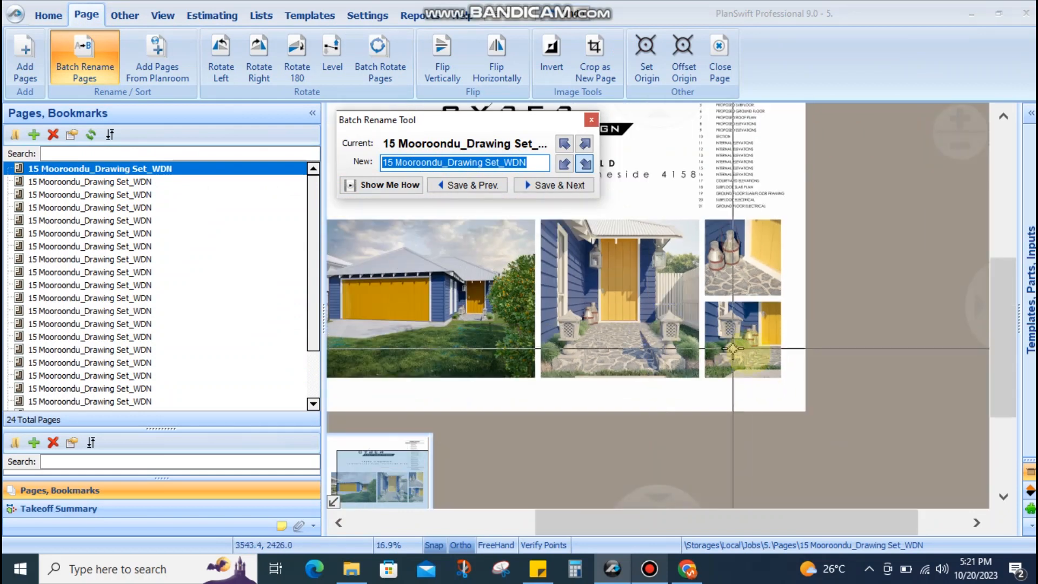
{"action": "scroll", "coordinate": [738, 225], "scroll_direction": "up", "scroll_amount": 3}
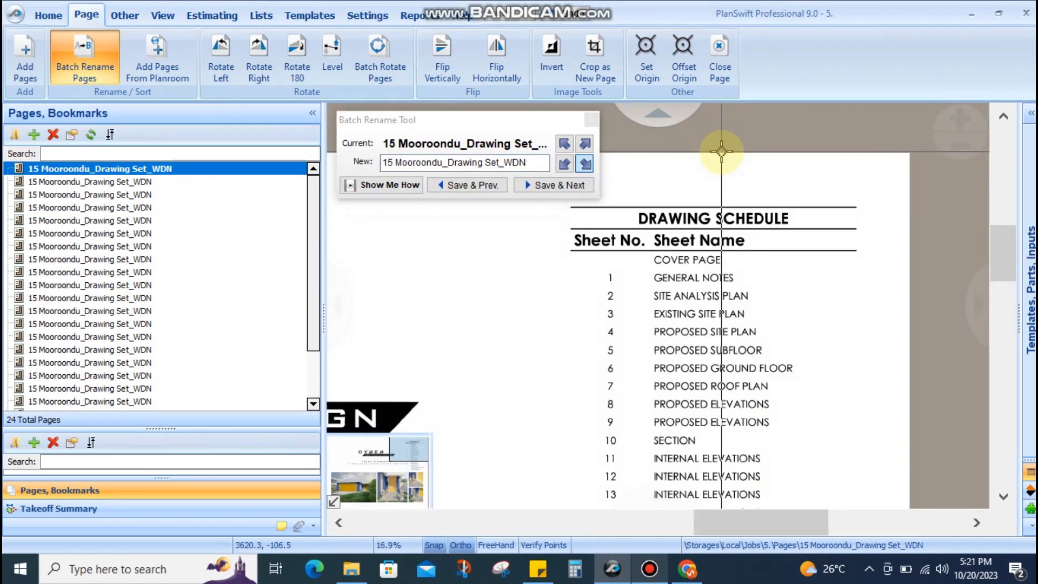
{"action": "scroll", "coordinate": [735, 222], "scroll_direction": "down", "scroll_amount": 1}
{"action": "left_click", "coordinate": [538, 163]}
{"action": "key", "text": "BackSpace"}
{"action": "key", "text": "BackSpace"}
{"action": "key", "text": "BackSpace"}
{"action": "key", "text": "BackSpace"}
{"action": "key", "text": "BackSpace"}
{"action": "key", "text": "BackSpace"}
{"action": "key", "text": "BackSpace"}
{"action": "key", "text": "BackSpace"}
{"action": "key", "text": "BackSpace"}
{"action": "key", "text": "BackSpace"}
{"action": "key", "text": "BackSpace"}
{"action": "key", "text": "BackSpace"}
{"action": "key", "text": "BackSpace"}
{"action": "key", "text": "BackSpace"}
{"action": "key", "text": "BackSpace"}
{"action": "key", "text": "BackSpace"}
{"action": "key", "text": "BackSpace"}
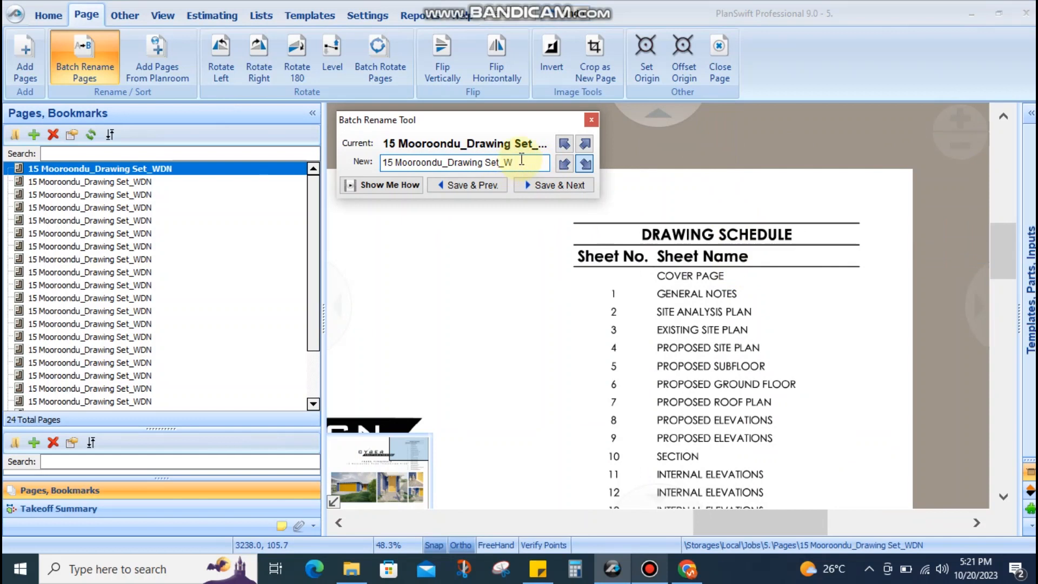
{"action": "key", "text": "BackSpace"}
{"action": "key", "text": "BackSpace"}
{"action": "key", "text": "BackSpace"}
{"action": "key", "text": "BackSpace"}
{"action": "key", "text": "BackSpace"}
{"action": "key", "text": "BackSpace"}
{"action": "key", "text": "BackSpace"}
{"action": "key", "text": "BackSpace"}
{"action": "key", "text": "BackSpace"}
{"action": "key", "text": "BackSpace"}
{"action": "key", "text": "BackSpace"}
{"action": "type", "text": "Cover"}
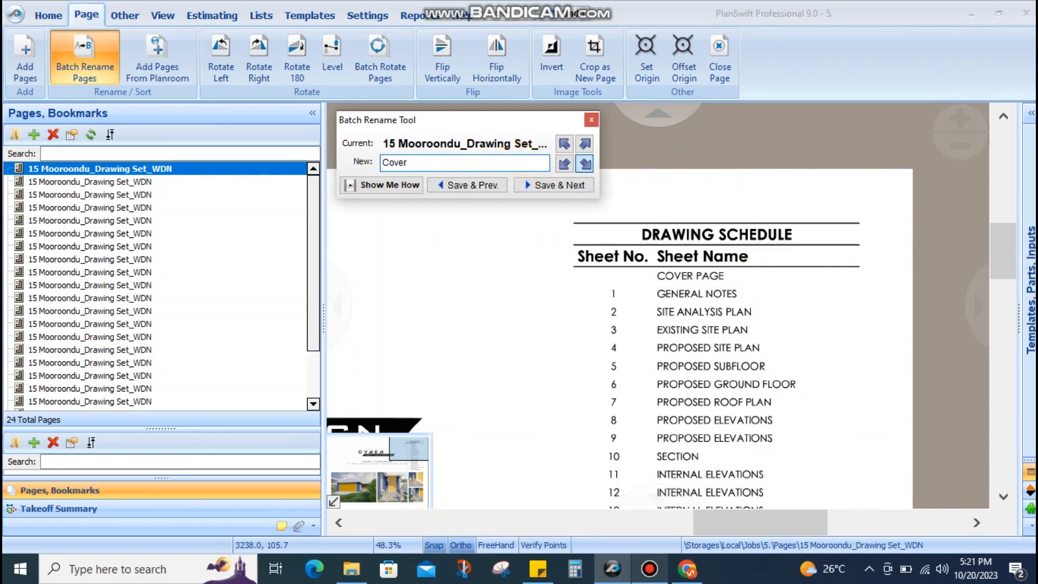
{"action": "type", "text": " page"}
{"action": "left_click", "coordinate": [540, 185]}
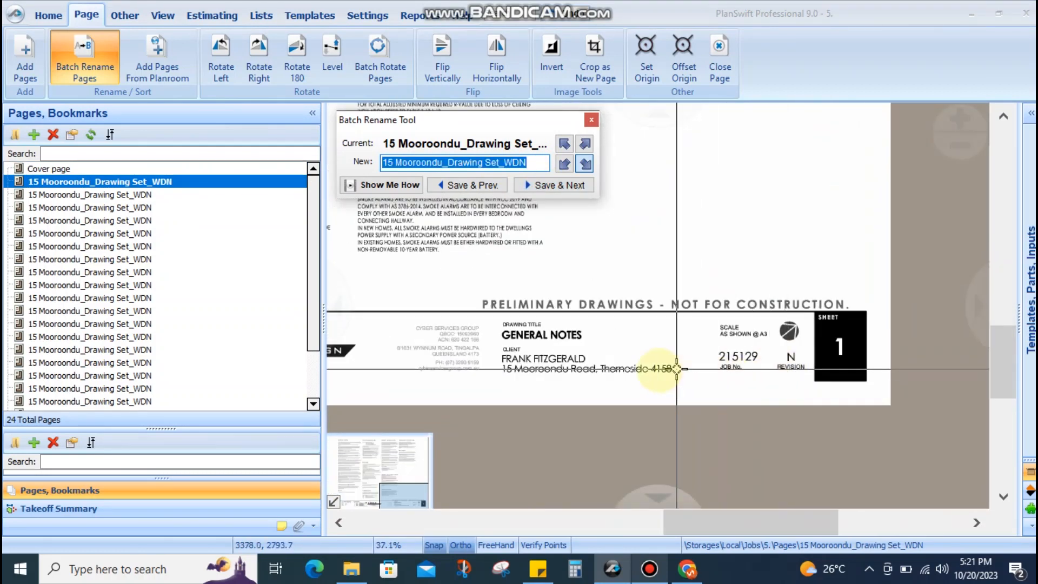
Select the next page's existing name to replace it
{"action": "scroll", "coordinate": [557, 379], "scroll_direction": "up", "scroll_amount": 1}
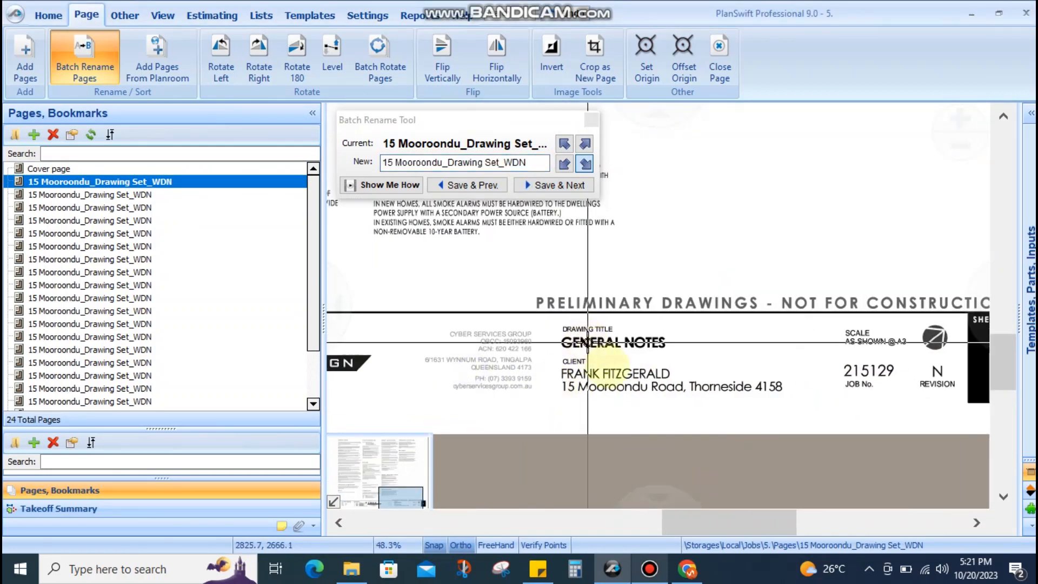
{"action": "scroll", "coordinate": [595, 353], "scroll_direction": "up", "scroll_amount": 1}
{"action": "left_click_drag", "start_coordinate": [535, 166], "coordinate": [382, 163]}
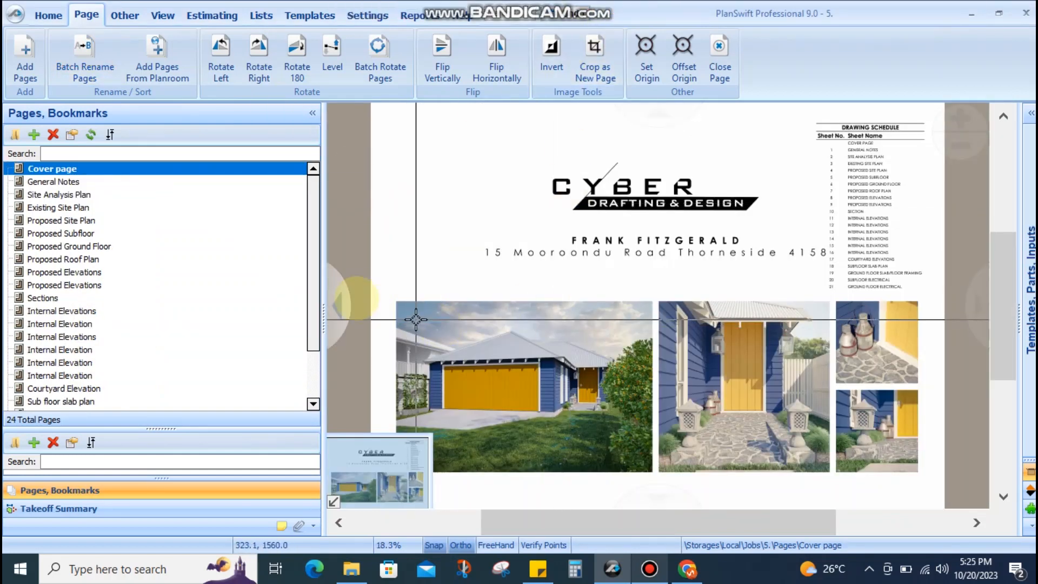
Check the General Notes, Site Analysis, Proposed Site, Subfloor and Roof Plan pages
{"action": "left_click", "coordinate": [78, 187]}
{"action": "left_click", "coordinate": [80, 196]}
{"action": "left_click", "coordinate": [82, 220]}
{"action": "left_click", "coordinate": [89, 233]}
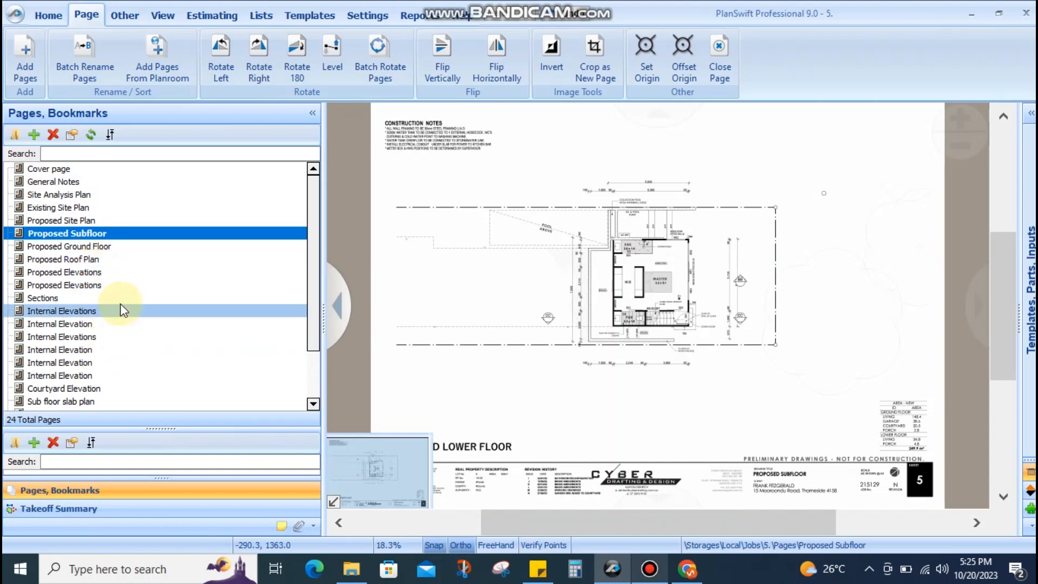
{"action": "left_click", "coordinate": [89, 259]}
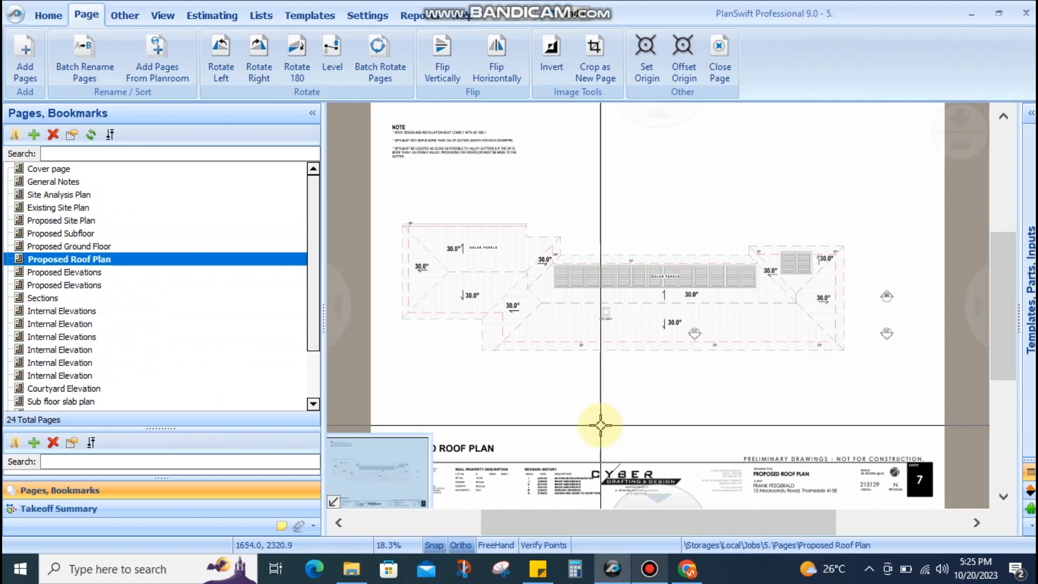
Zoom over the Proposed Roof Plan and pick the Home tab dimension tool
{"action": "scroll", "coordinate": [657, 339], "scroll_direction": "up", "scroll_amount": 8}
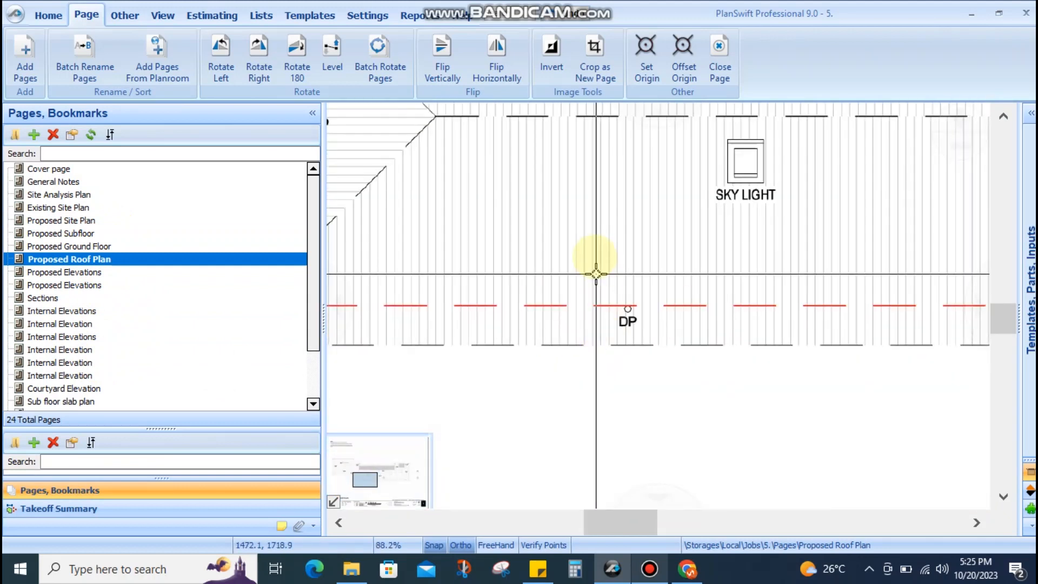
{"action": "scroll", "coordinate": [635, 372], "scroll_direction": "down", "scroll_amount": 6}
{"action": "scroll", "coordinate": [707, 324], "scroll_direction": "up", "scroll_amount": 5}
{"action": "scroll", "coordinate": [626, 301], "scroll_direction": "down", "scroll_amount": 6}
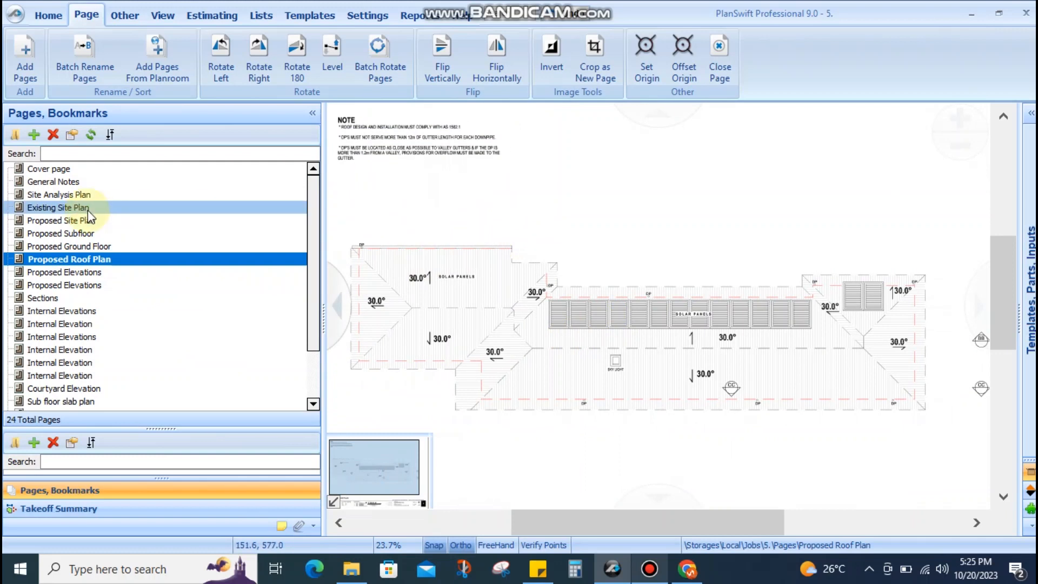
{"action": "left_click", "coordinate": [46, 14]}
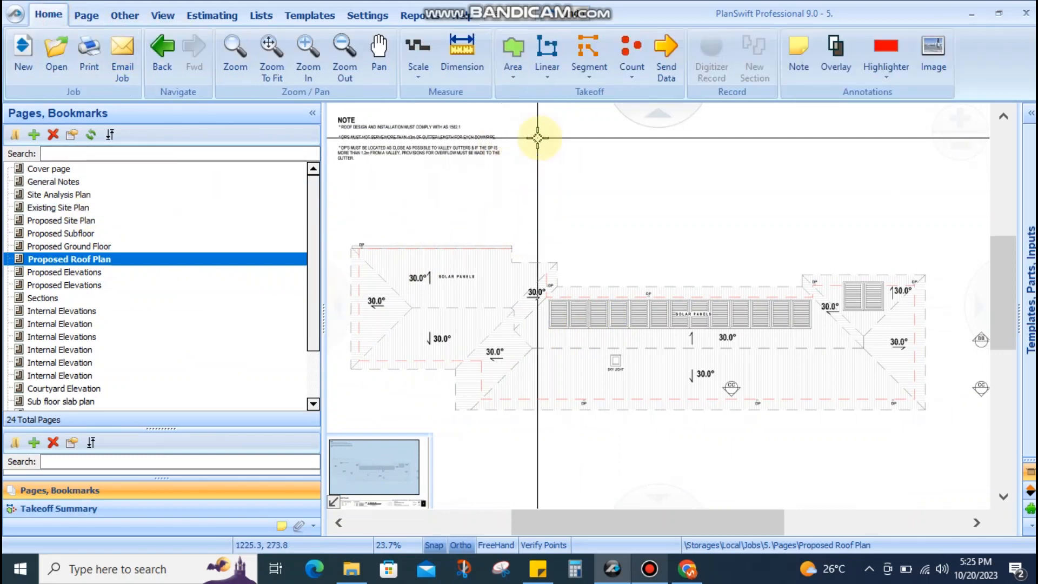
{"action": "left_click", "coordinate": [463, 46]}
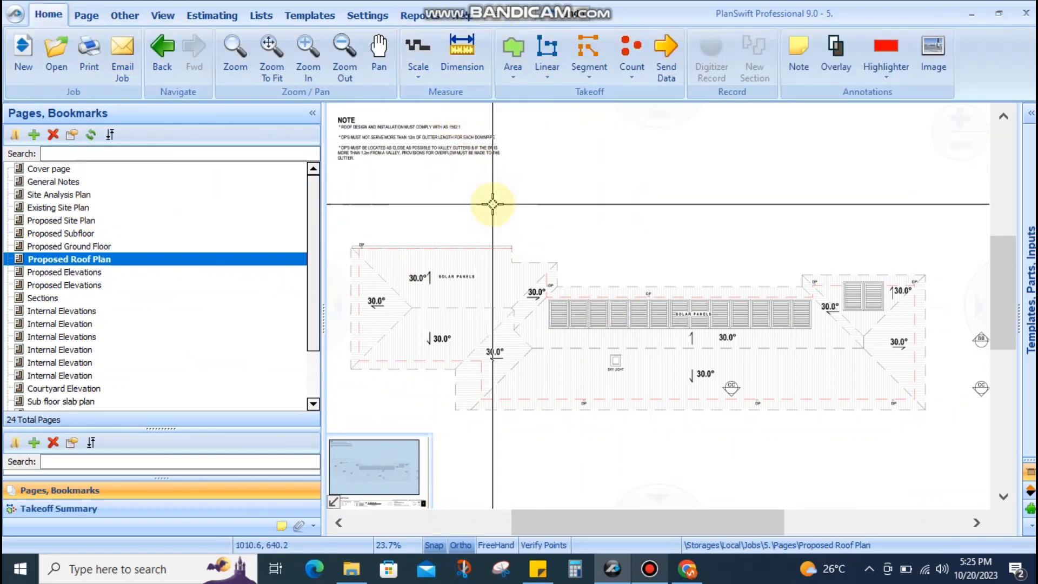
Save the job as a zipped SwiftJob in D:\Proj\5\MARK
{"action": "left_click", "coordinate": [128, 17]}
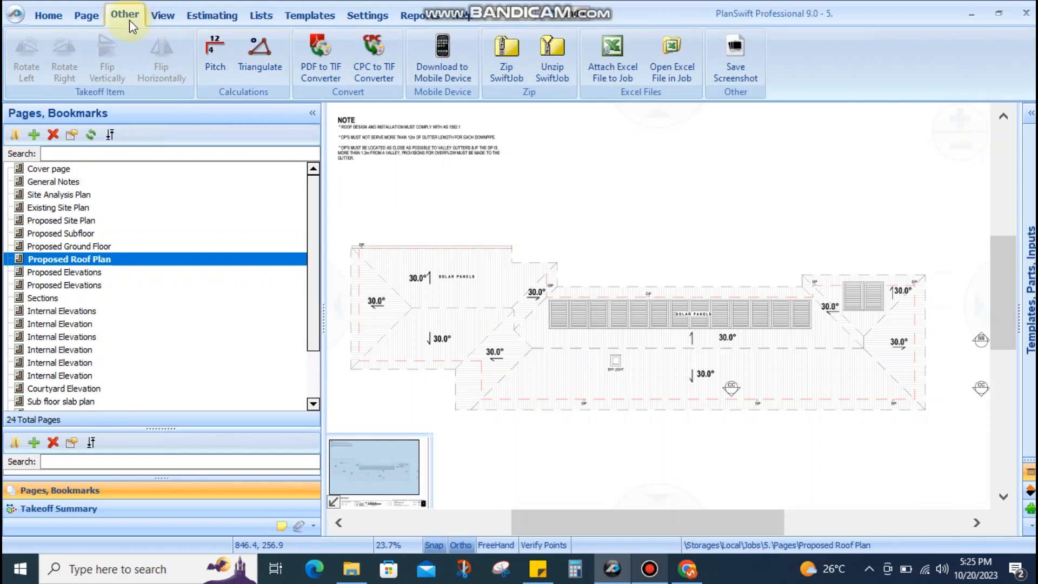
{"action": "left_click", "coordinate": [507, 65]}
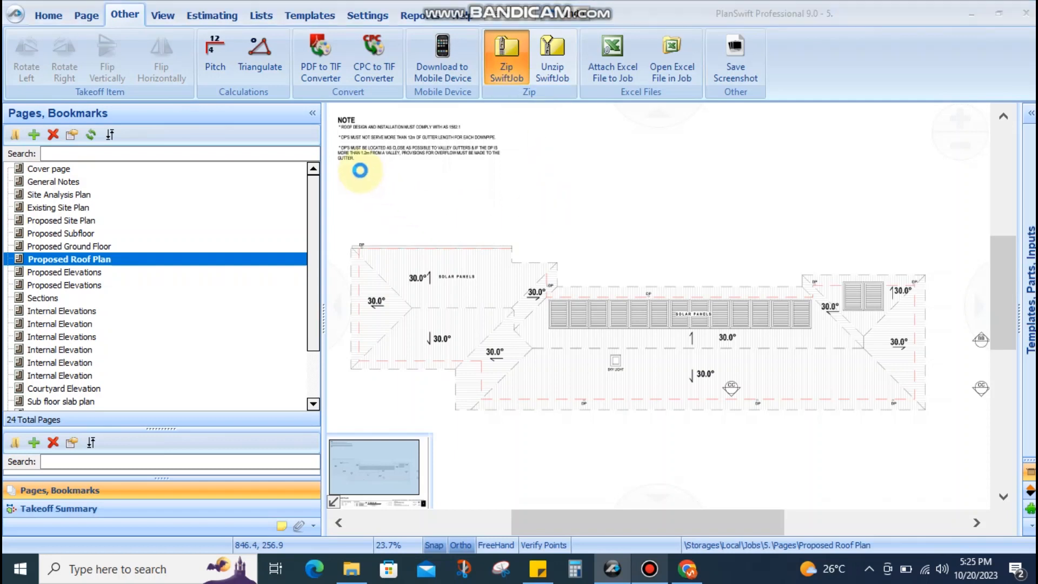
{"action": "left_click_drag", "start_coordinate": [595, 177], "coordinate": [402, 134]}
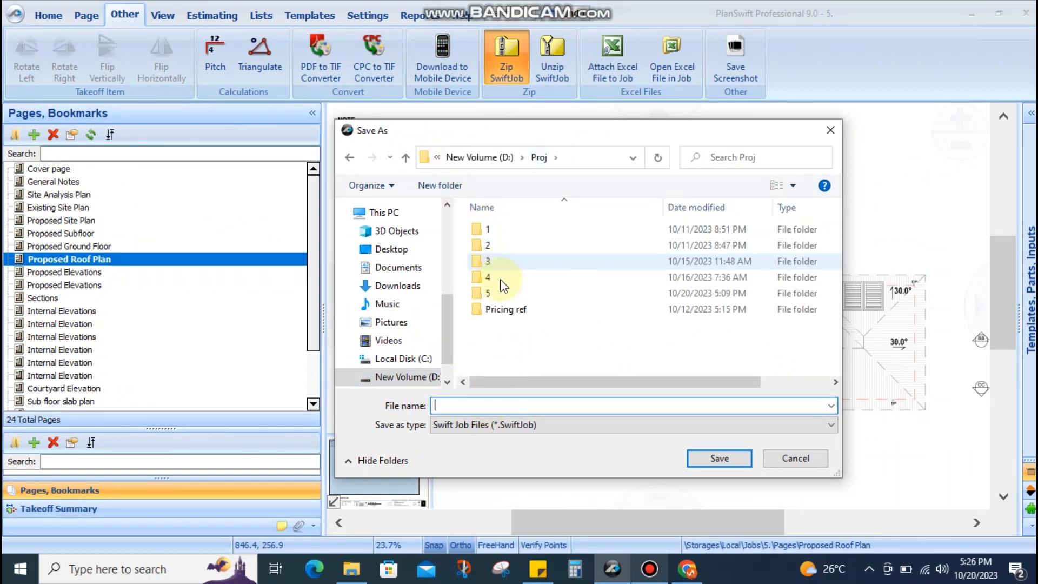
{"action": "left_click", "coordinate": [501, 294]}
{"action": "double_click", "coordinate": [500, 294]}
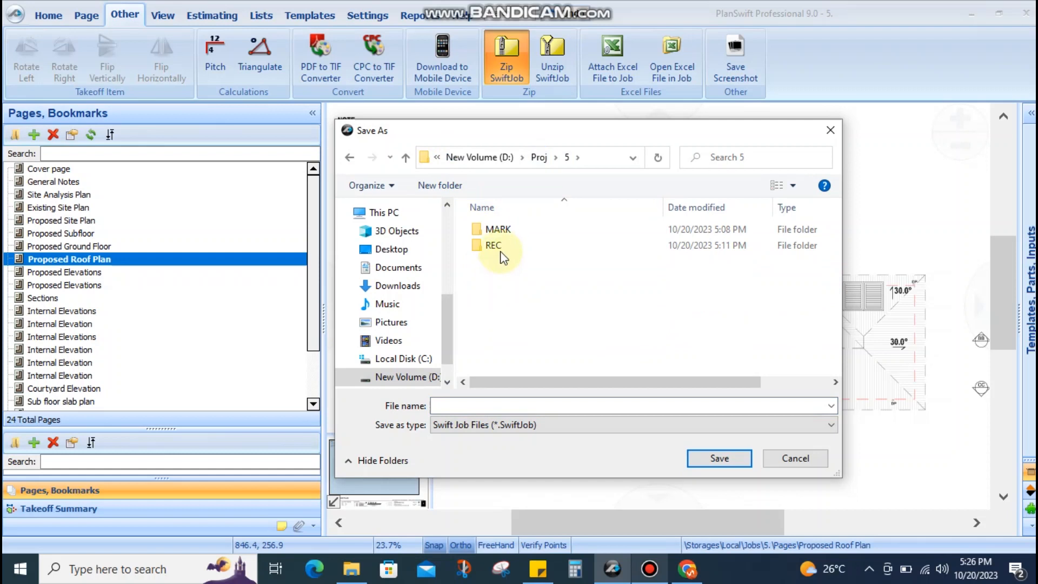
{"action": "double_click", "coordinate": [497, 245]}
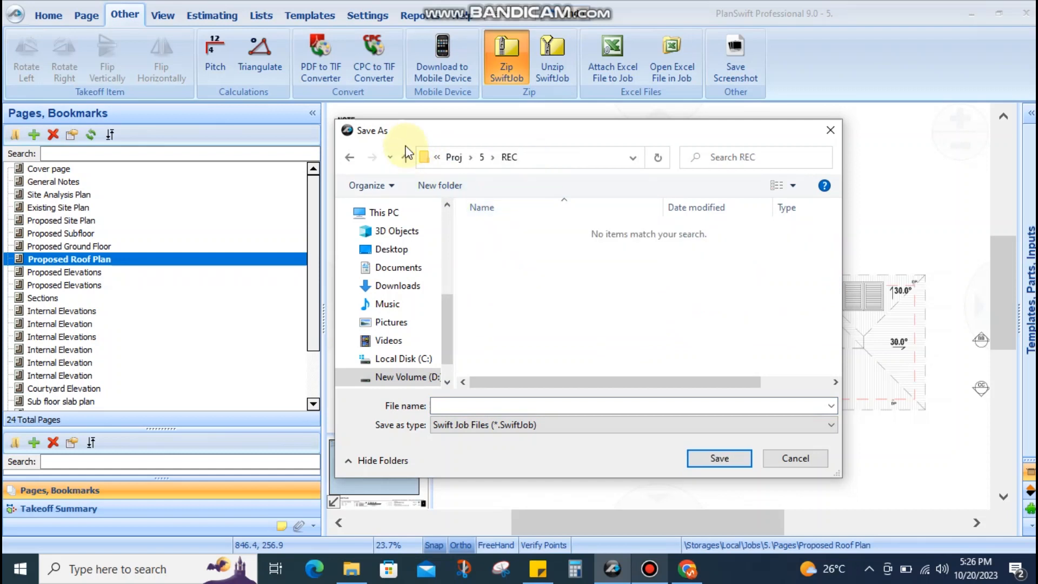
{"action": "double_click", "coordinate": [494, 235]}
{"action": "left_click", "coordinate": [482, 407]}
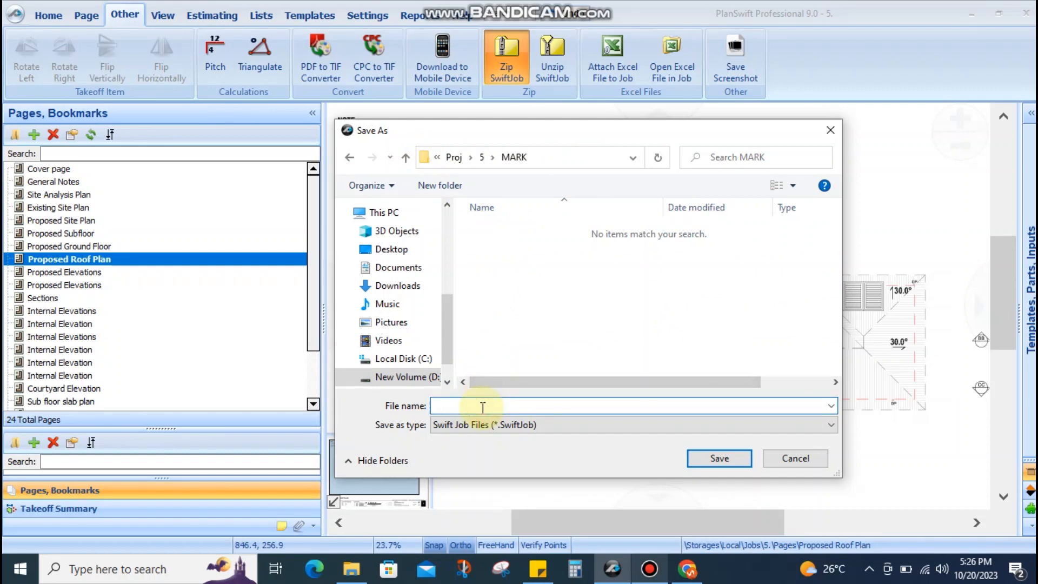
{"action": "key", "text": "Return"}
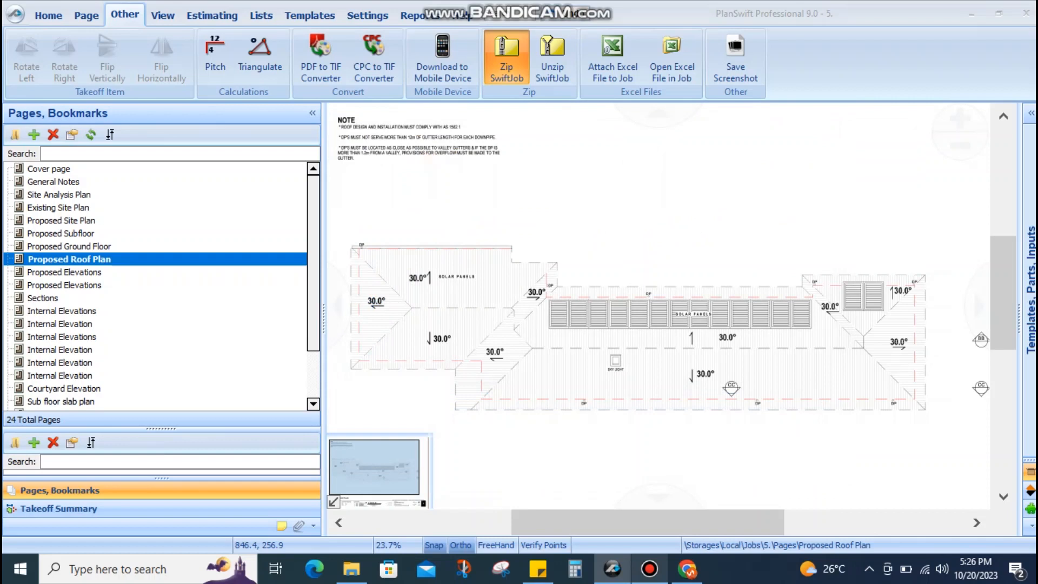
Return to Home and look over the Cover page around the garage photo
{"action": "left_click", "coordinate": [58, 21]}
{"action": "left_click_drag", "start_coordinate": [561, 249], "coordinate": [573, 266]}
{"action": "scroll", "coordinate": [573, 266], "scroll_direction": "down", "scroll_amount": 1}
{"action": "left_click_drag", "start_coordinate": [665, 273], "coordinate": [632, 204]}
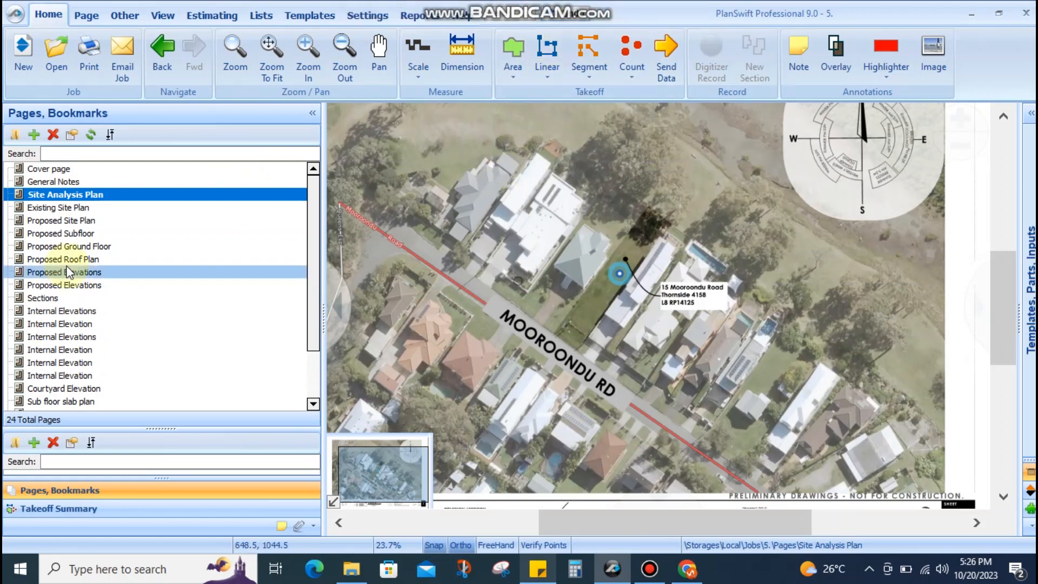
{"action": "left_click", "coordinate": [72, 171]}
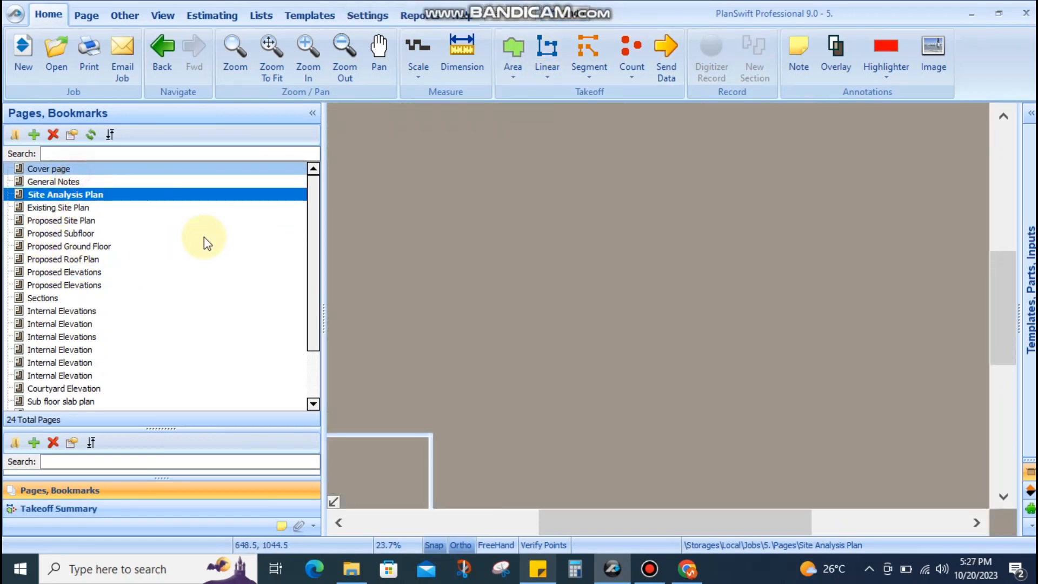
{"action": "left_click_drag", "start_coordinate": [693, 351], "coordinate": [717, 341]}
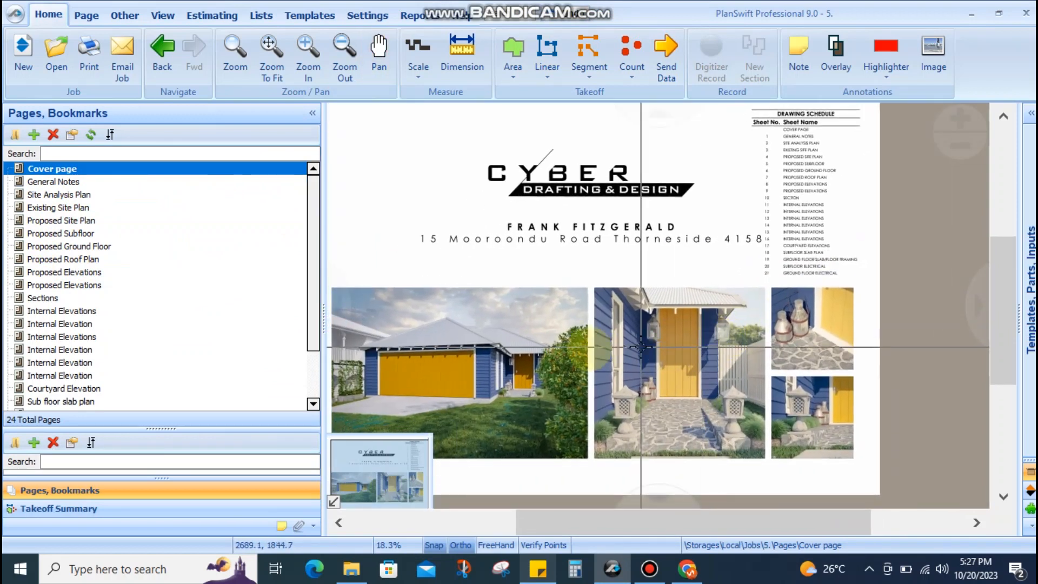
{"action": "scroll", "coordinate": [568, 357], "scroll_direction": "up", "scroll_amount": 2}
{"action": "mouse_move", "coordinate": [403, 363]}
{"action": "left_mouse_down"}
{"action": "mouse_move", "coordinate": [771, 260]}
{"action": "mouse_move", "coordinate": [431, 293]}
{"action": "left_mouse_up"}
{"action": "scroll", "coordinate": [684, 269], "scroll_direction": "down", "scroll_amount": 2}
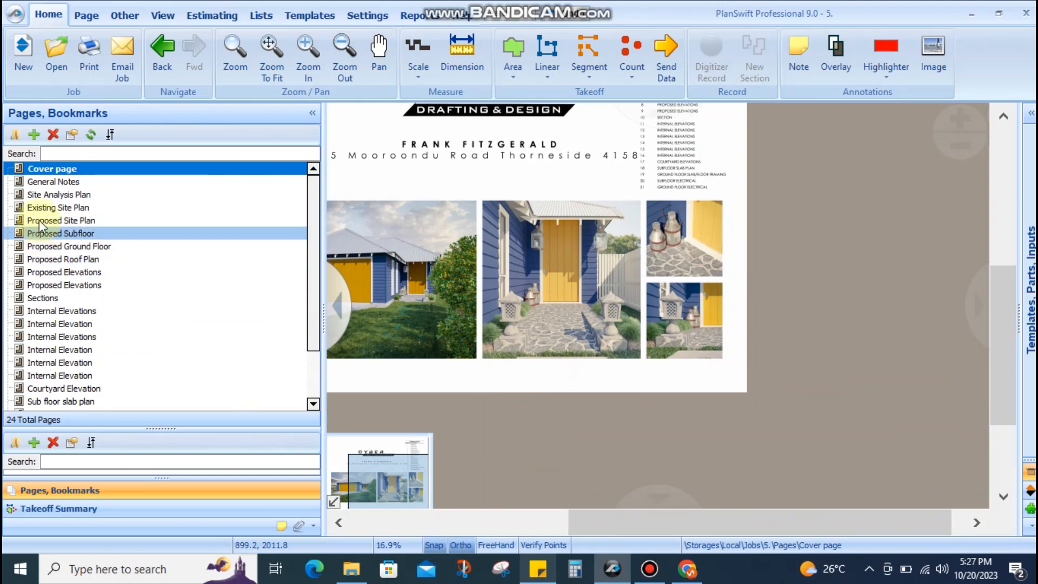
Open the General Notes page and read down to the Glazing notes
{"action": "left_click", "coordinate": [54, 182]}
{"action": "scroll", "coordinate": [514, 324], "scroll_direction": "up", "scroll_amount": 1}
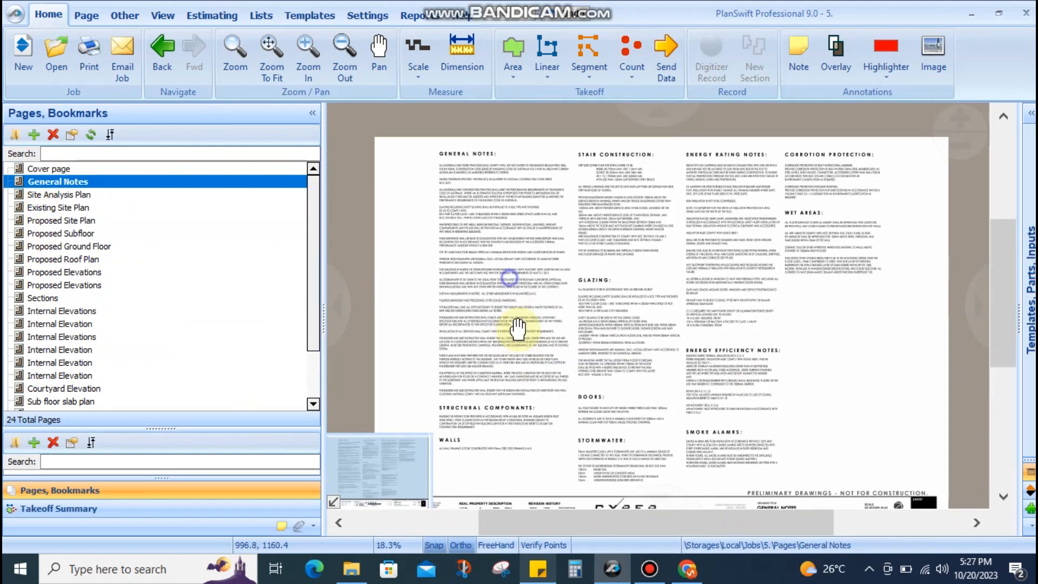
{"action": "scroll", "coordinate": [471, 213], "scroll_direction": "up", "scroll_amount": 3}
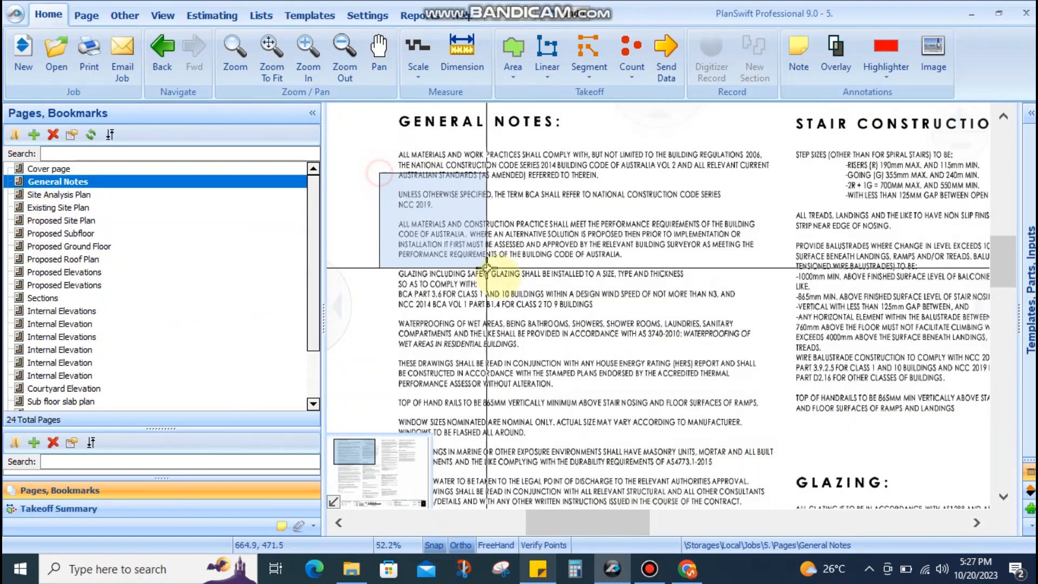
{"action": "scroll", "coordinate": [546, 254], "scroll_direction": "down", "scroll_amount": 2}
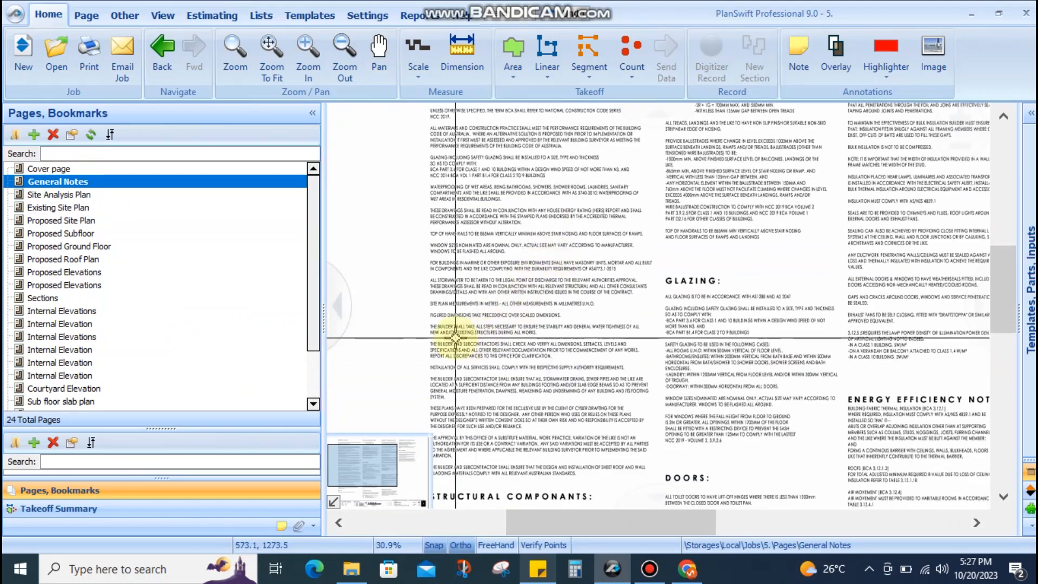
{"action": "scroll", "coordinate": [432, 319], "scroll_direction": "up", "scroll_amount": 3}
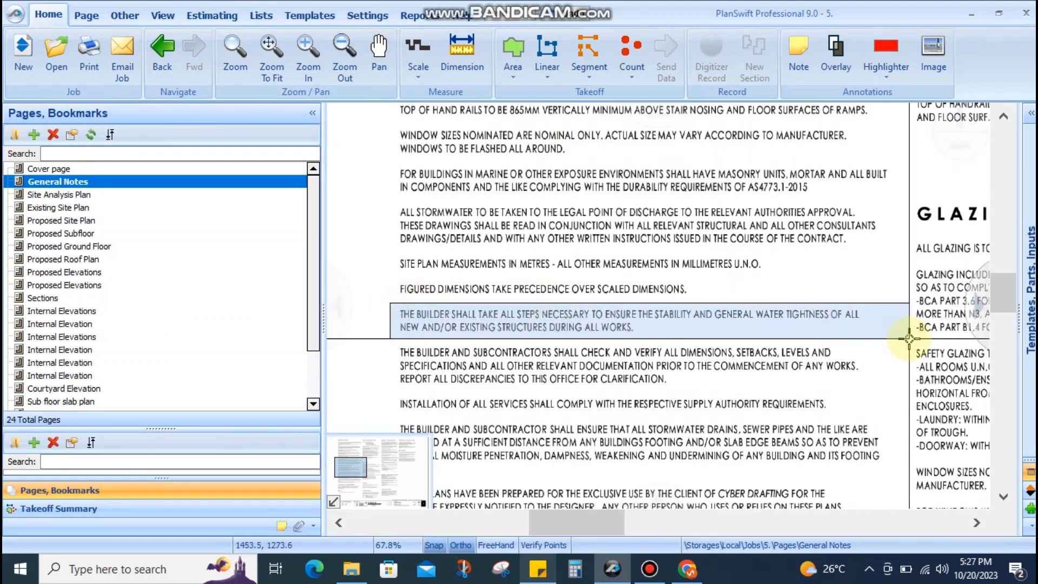
{"action": "scroll", "coordinate": [510, 224], "scroll_direction": "down", "scroll_amount": 4}
{"action": "scroll", "coordinate": [529, 433], "scroll_direction": "up", "scroll_amount": 3}
{"action": "left_click_drag", "start_coordinate": [502, 390], "coordinate": [492, 303]}
{"action": "scroll", "coordinate": [492, 303], "scroll_direction": "down", "scroll_amount": 4}
{"action": "left_click_drag", "start_coordinate": [628, 271], "coordinate": [549, 352]}
Continue through the notes to the Doors section and box the toilet door note
{"action": "scroll", "coordinate": [509, 269], "scroll_direction": "up", "scroll_amount": 4}
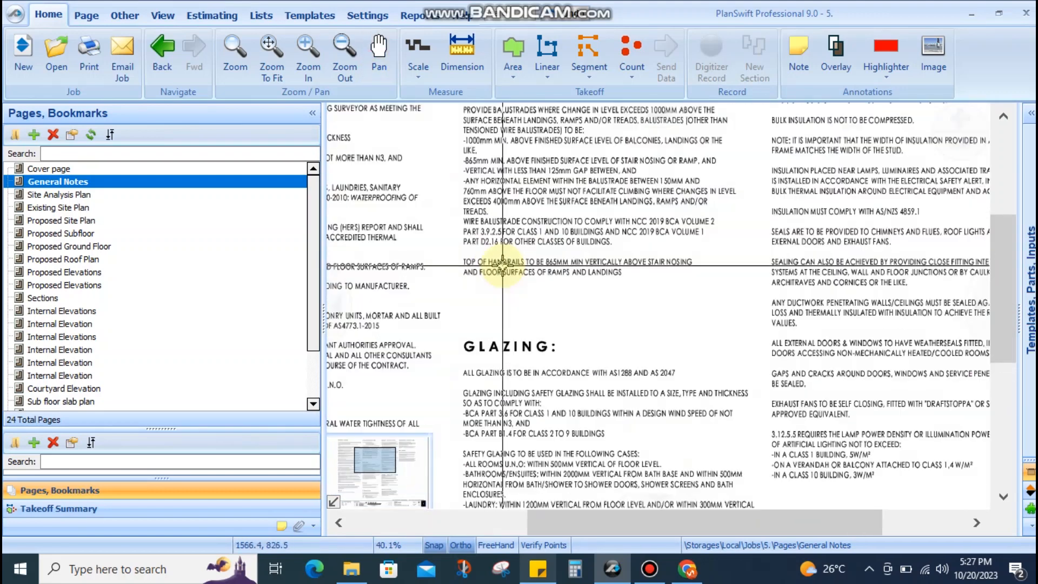
{"action": "scroll", "coordinate": [511, 280], "scroll_direction": "down", "scroll_amount": 1}
{"action": "scroll", "coordinate": [508, 279], "scroll_direction": "down", "scroll_amount": 1}
{"action": "left_click_drag", "start_coordinate": [513, 209], "coordinate": [504, 264]}
{"action": "scroll", "coordinate": [475, 191], "scroll_direction": "up", "scroll_amount": 1}
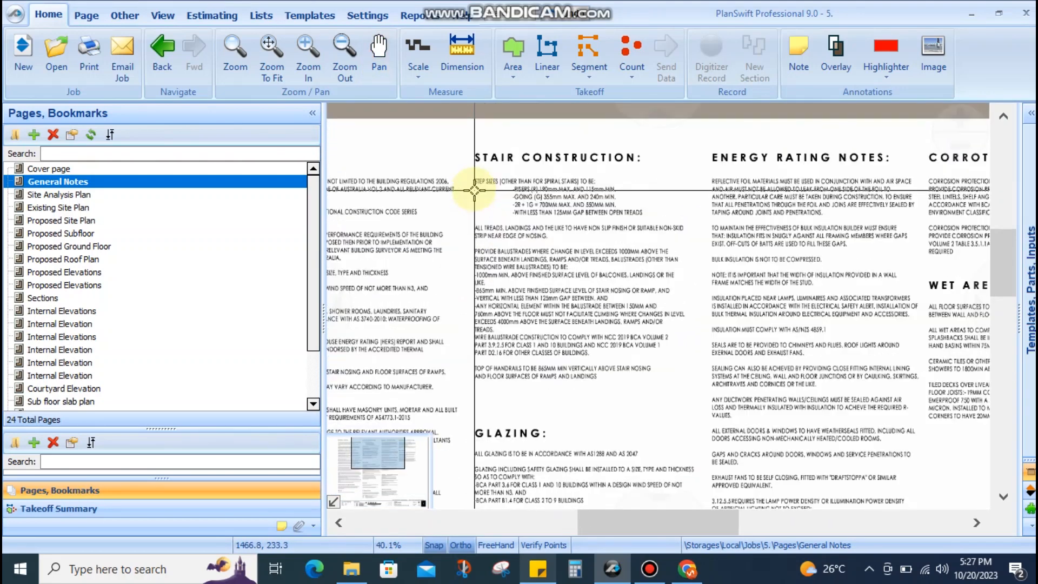
{"action": "scroll", "coordinate": [695, 348], "scroll_direction": "down", "scroll_amount": 3}
{"action": "left_click_drag", "start_coordinate": [711, 368], "coordinate": [648, 199]}
{"action": "scroll", "coordinate": [549, 290], "scroll_direction": "up", "scroll_amount": 3}
{"action": "left_click_drag", "start_coordinate": [549, 329], "coordinate": [466, 216]}
{"action": "scroll", "coordinate": [573, 323], "scroll_direction": "up", "scroll_amount": 3}
{"action": "mouse_move", "coordinate": [416, 162]}
{"action": "left_mouse_down"}
{"action": "mouse_move", "coordinate": [615, 190]}
{"action": "mouse_move", "coordinate": [861, 186]}
{"action": "mouse_move", "coordinate": [862, 250]}
{"action": "left_mouse_up"}
{"action": "scroll", "coordinate": [654, 338], "scroll_direction": "down", "scroll_amount": 5}
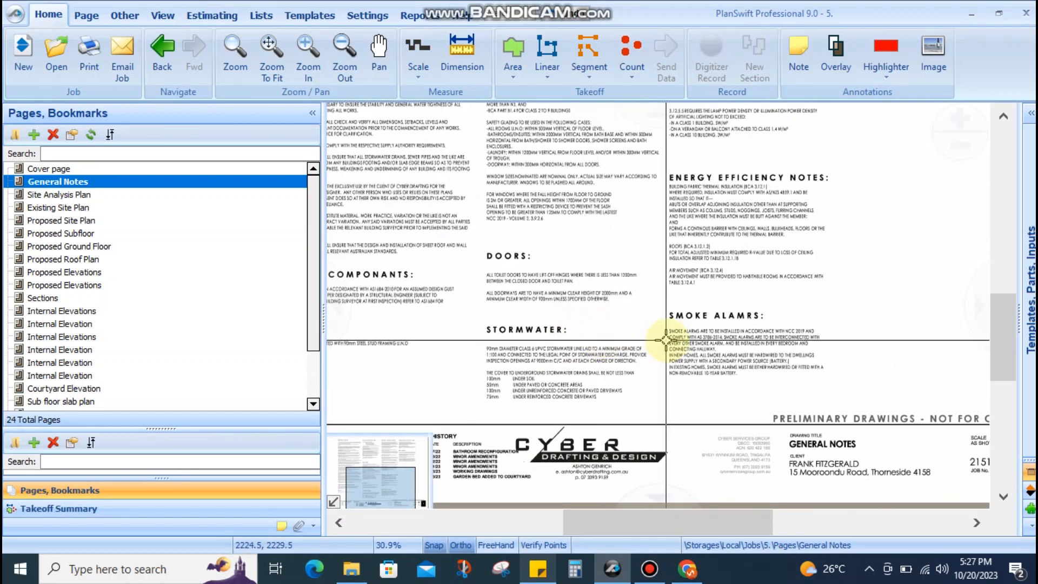
{"action": "scroll", "coordinate": [647, 339], "scroll_direction": "up", "scroll_amount": 3}
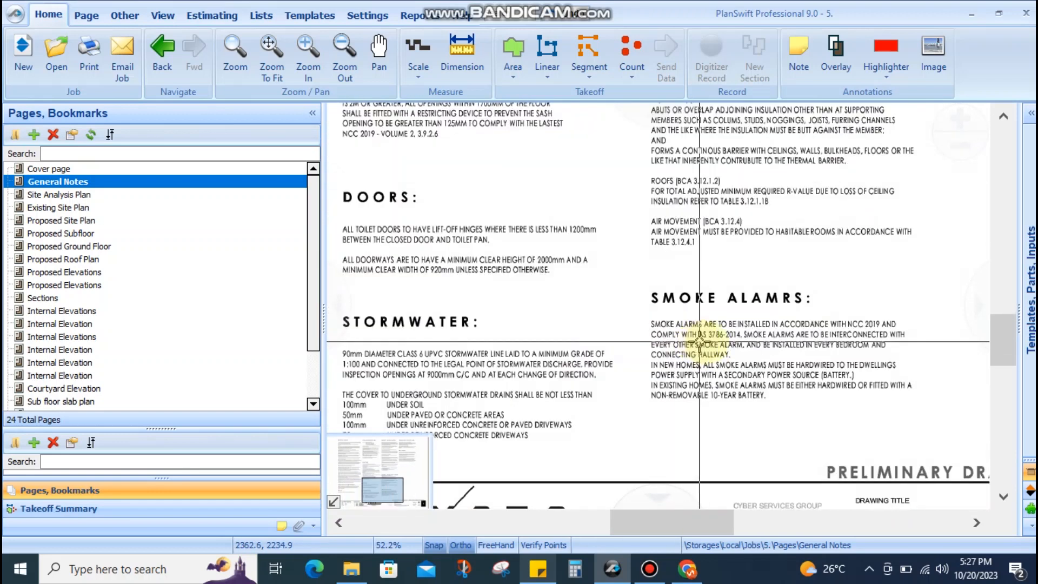
{"action": "left_click", "coordinate": [62, 194]}
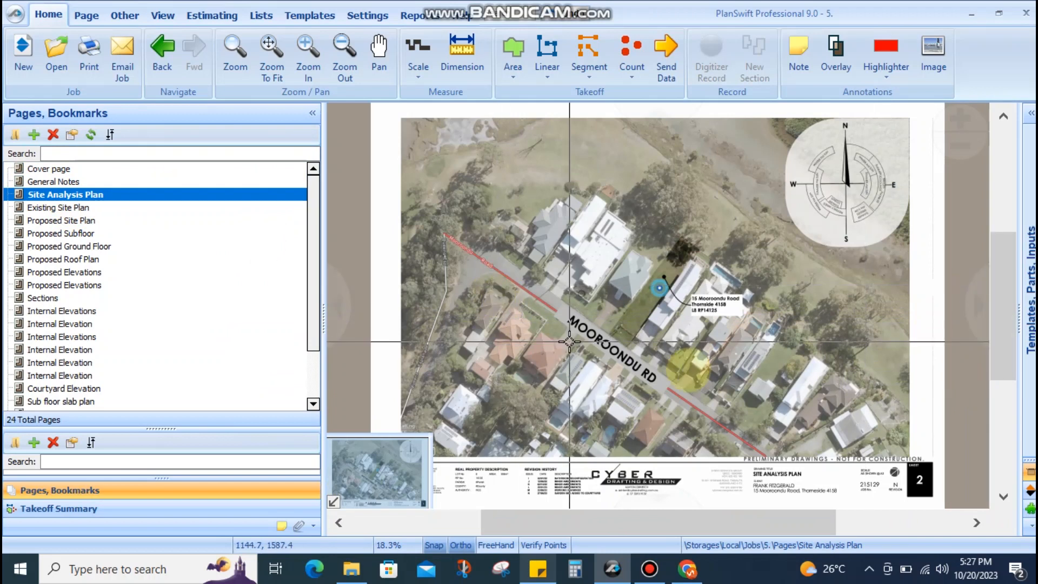
{"action": "scroll", "coordinate": [648, 286], "scroll_direction": "up", "scroll_amount": 5}
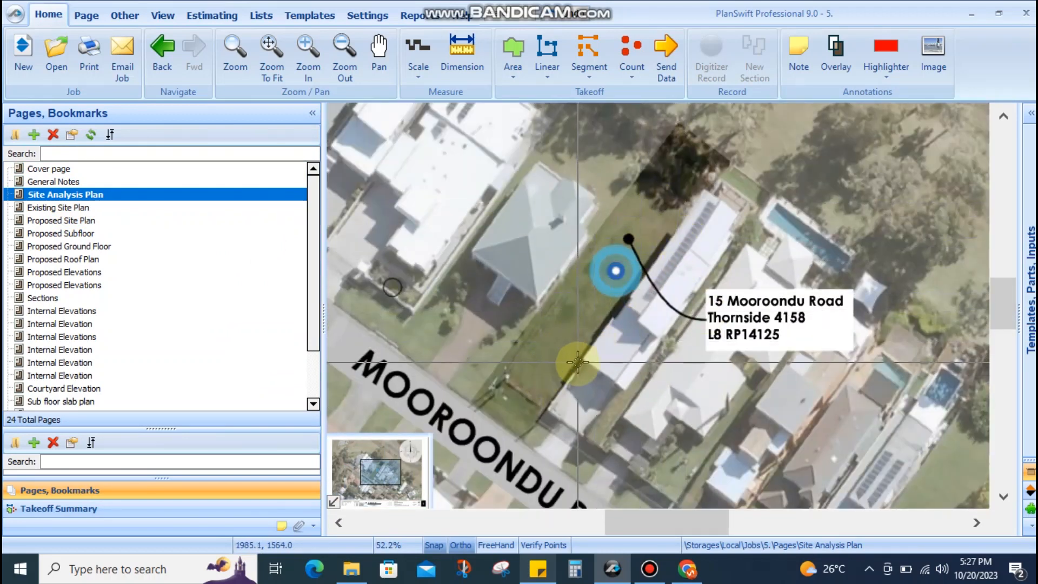
{"action": "mouse_move", "coordinate": [658, 209]}
{"action": "left_mouse_down"}
{"action": "mouse_move", "coordinate": [620, 304]}
{"action": "mouse_move", "coordinate": [680, 242]}
{"action": "left_mouse_up"}
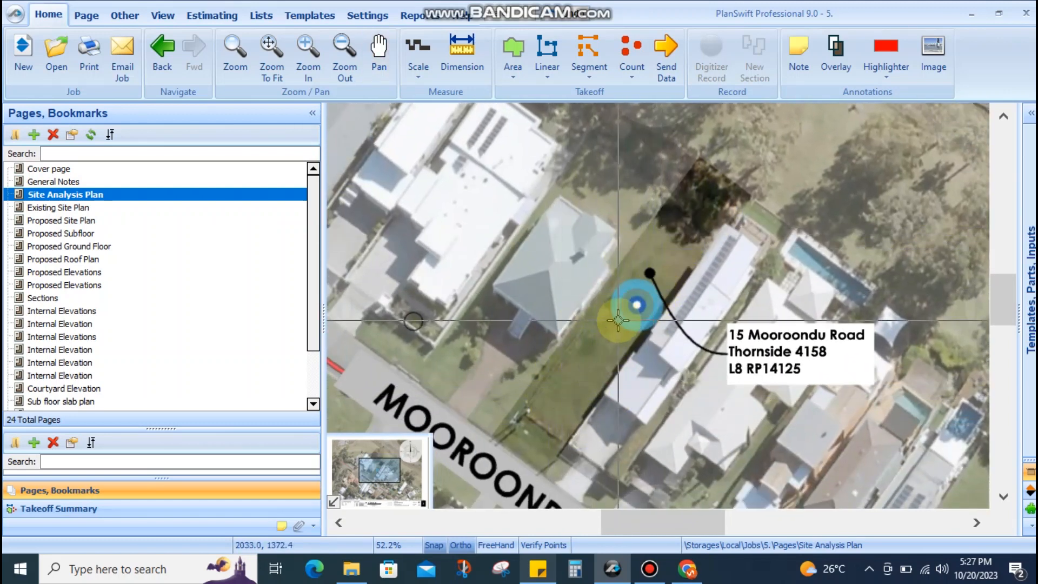
{"action": "scroll", "coordinate": [626, 307], "scroll_direction": "down", "scroll_amount": 2}
{"action": "scroll", "coordinate": [626, 306], "scroll_direction": "up", "scroll_amount": 2}
{"action": "scroll", "coordinate": [623, 314], "scroll_direction": "down", "scroll_amount": 4}
{"action": "scroll", "coordinate": [623, 313], "scroll_direction": "down", "scroll_amount": 1}
{"action": "left_click_drag", "start_coordinate": [725, 406], "coordinate": [607, 227]}
{"action": "scroll", "coordinate": [617, 333], "scroll_direction": "up", "scroll_amount": 6}
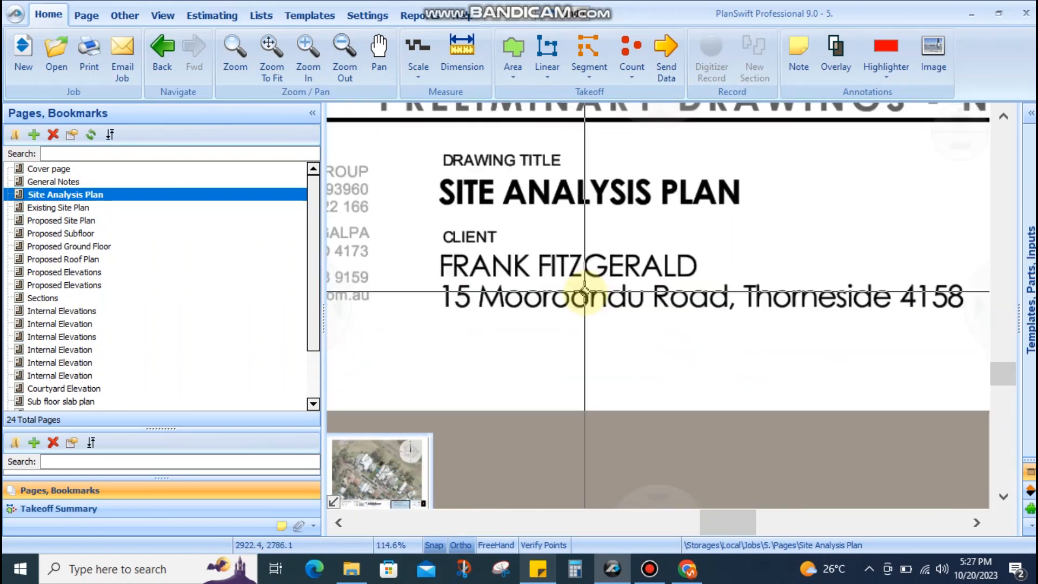
{"action": "left_click_drag", "start_coordinate": [575, 314], "coordinate": [535, 378]}
{"action": "scroll", "coordinate": [471, 319], "scroll_direction": "down", "scroll_amount": 2}
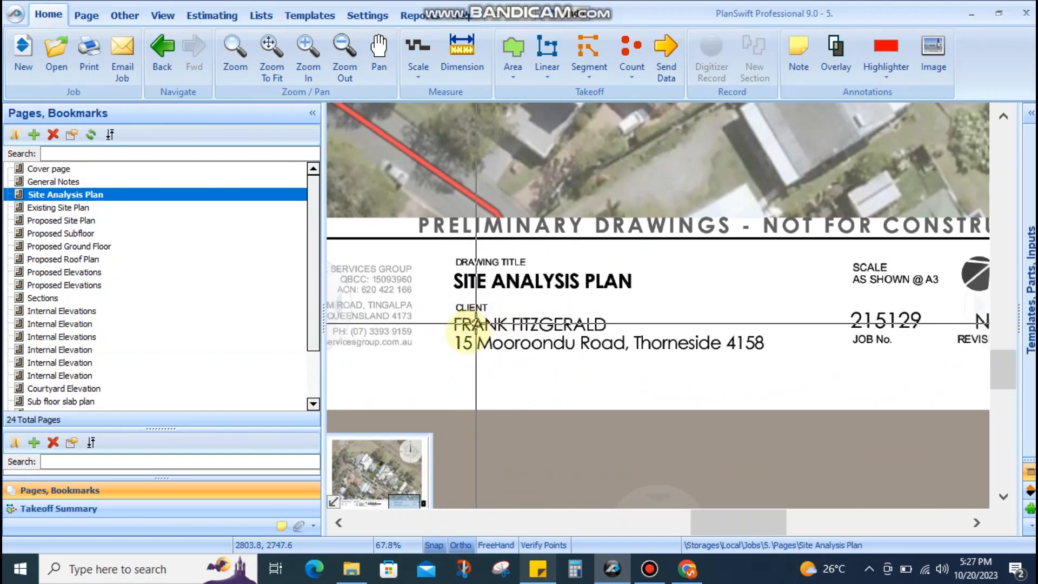
{"action": "left_click_drag", "start_coordinate": [439, 326], "coordinate": [773, 354]}
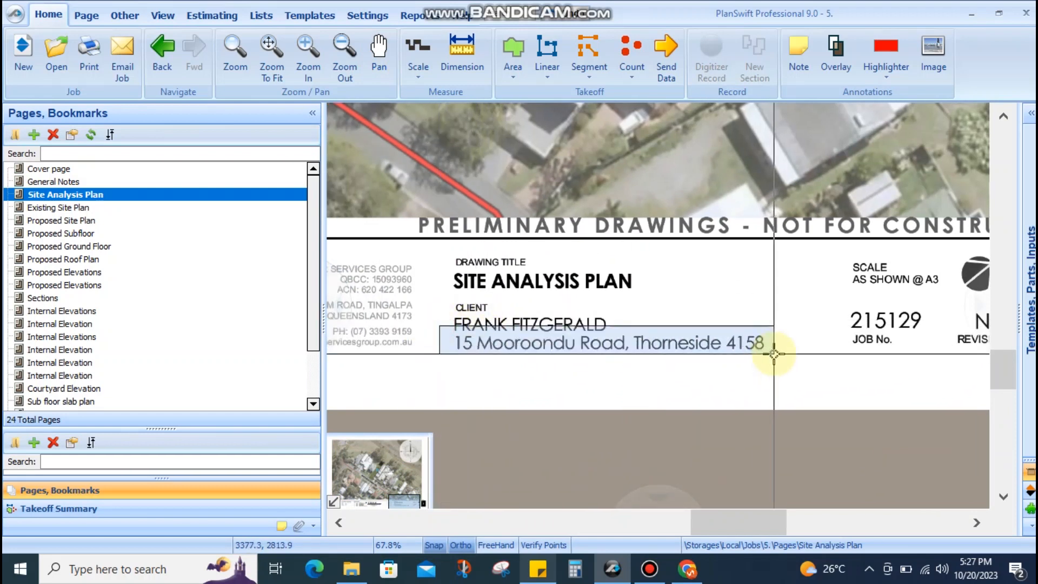
{"action": "left_click_drag", "start_coordinate": [773, 354], "coordinate": [440, 324]}
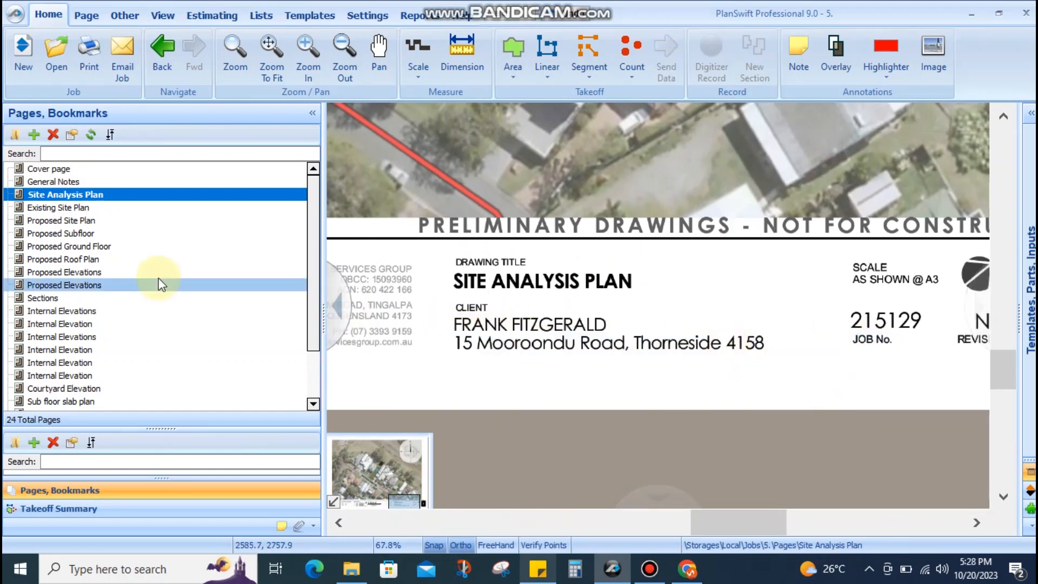
View the Existing Site Plan's 55.321 m lot boundaries and 1:250 scale bar, panned toward the road
{"action": "left_click", "coordinate": [70, 209]}
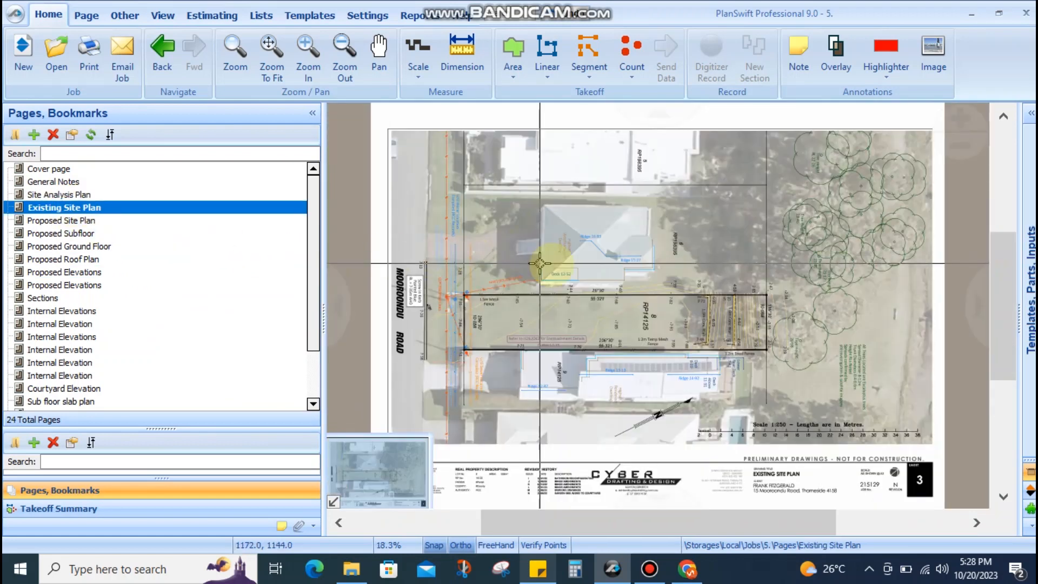
{"action": "left_click_drag", "start_coordinate": [607, 296], "coordinate": [575, 232]}
{"action": "scroll", "coordinate": [576, 237], "scroll_direction": "up", "scroll_amount": 5}
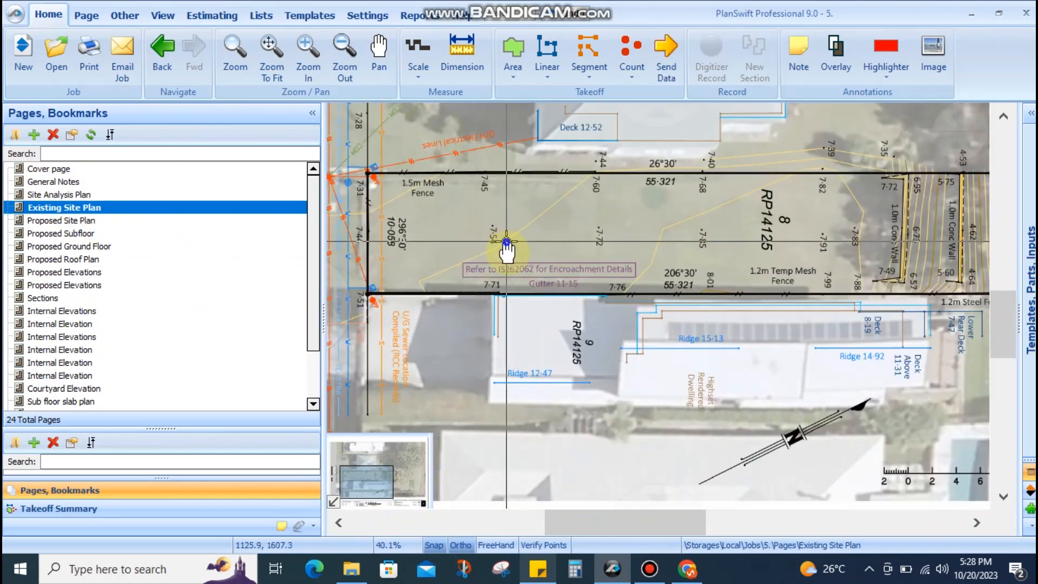
{"action": "left_click_drag", "start_coordinate": [807, 293], "coordinate": [801, 270]}
{"action": "left_click_drag", "start_coordinate": [498, 284], "coordinate": [515, 289]}
{"action": "left_click_drag", "start_coordinate": [441, 276], "coordinate": [469, 282]}
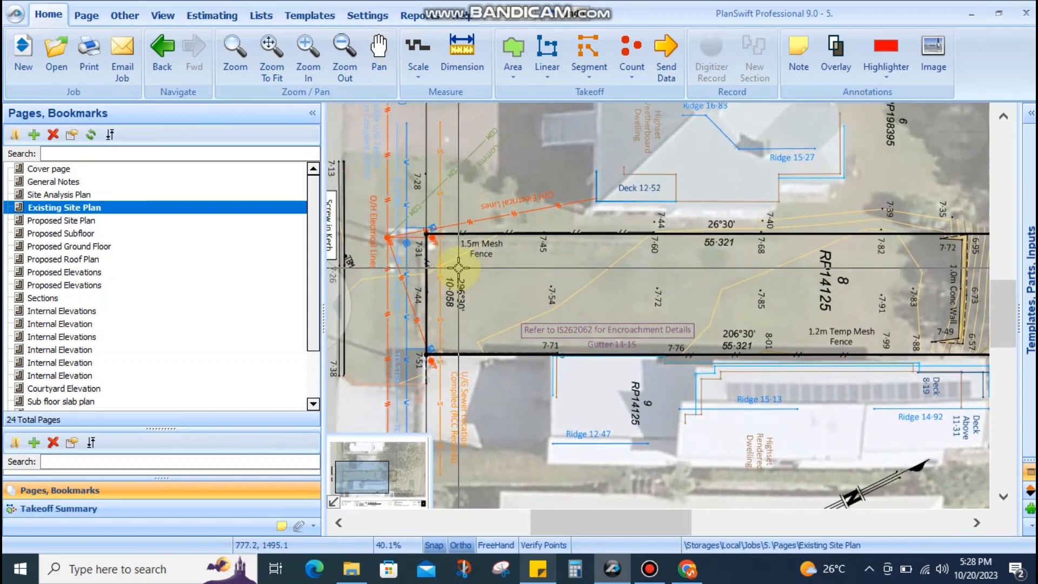
{"action": "scroll", "coordinate": [544, 268], "scroll_direction": "down", "scroll_amount": 2}
{"action": "scroll", "coordinate": [604, 276], "scroll_direction": "up", "scroll_amount": 1}
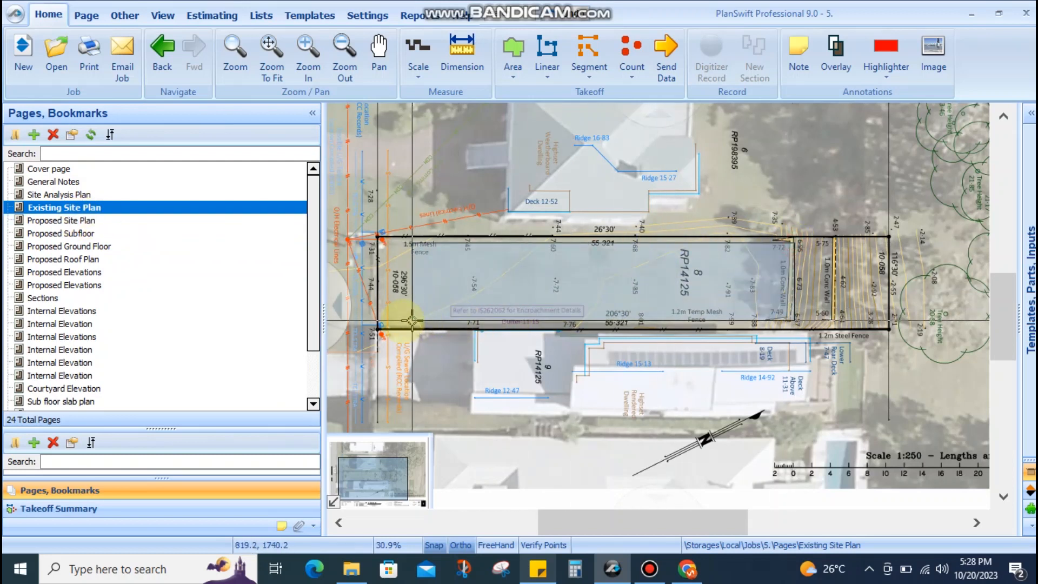
{"action": "scroll", "coordinate": [606, 275], "scroll_direction": "up", "scroll_amount": 1}
{"action": "scroll", "coordinate": [607, 275], "scroll_direction": "up", "scroll_amount": 2}
{"action": "scroll", "coordinate": [647, 283], "scroll_direction": "down", "scroll_amount": 4}
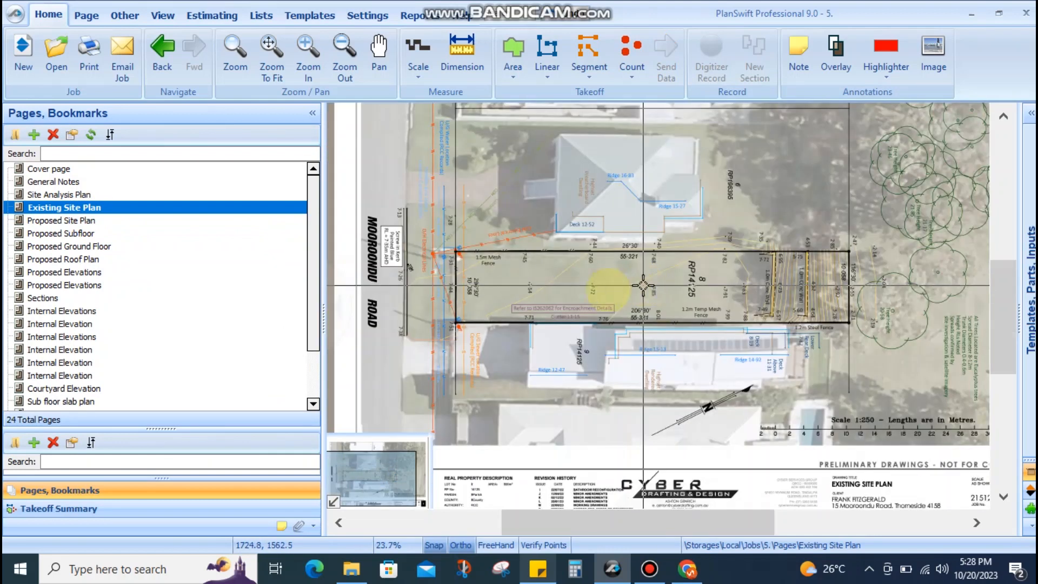
Open the Proposed Site Plan and zoom in on the turf reinforcement mesh driveway
{"action": "left_click", "coordinate": [95, 222]}
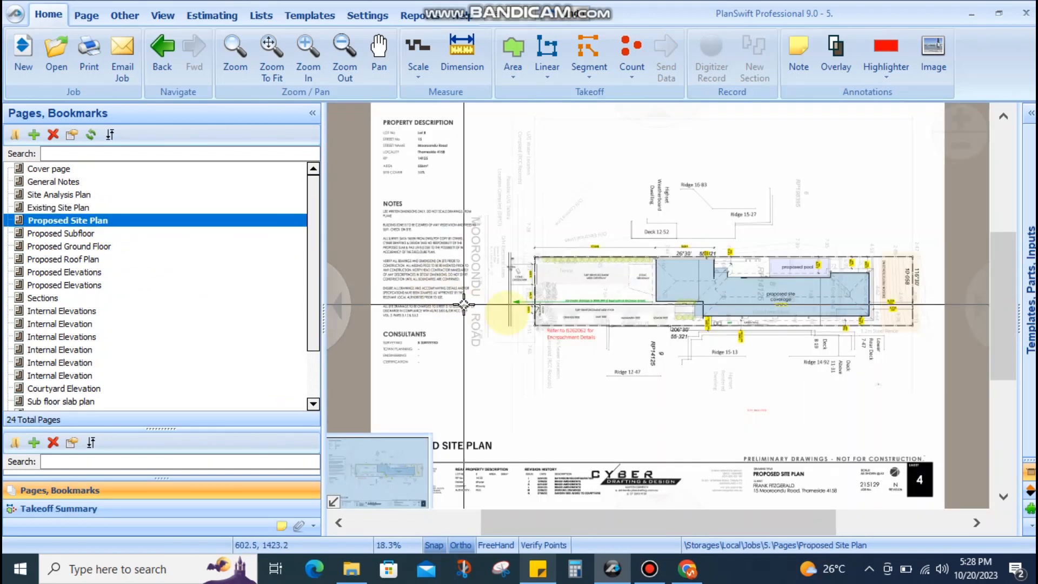
{"action": "scroll", "coordinate": [634, 272], "scroll_direction": "up", "scroll_amount": 2}
{"action": "scroll", "coordinate": [634, 272], "scroll_direction": "up", "scroll_amount": 4}
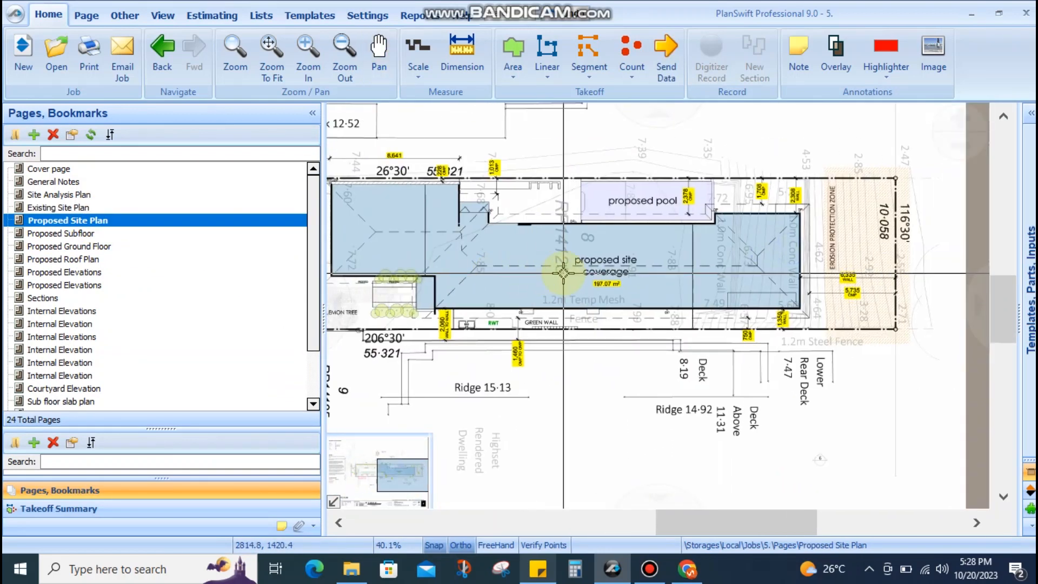
{"action": "left_click_drag", "start_coordinate": [451, 329], "coordinate": [852, 323]}
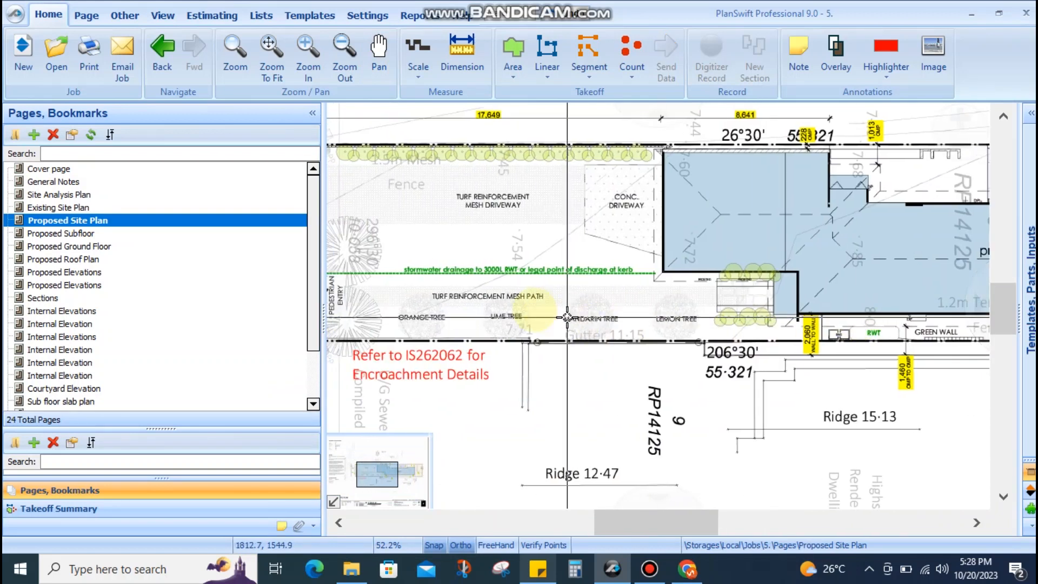
{"action": "left_click_drag", "start_coordinate": [508, 256], "coordinate": [605, 271]}
{"action": "scroll", "coordinate": [600, 216], "scroll_direction": "up", "scroll_amount": 2}
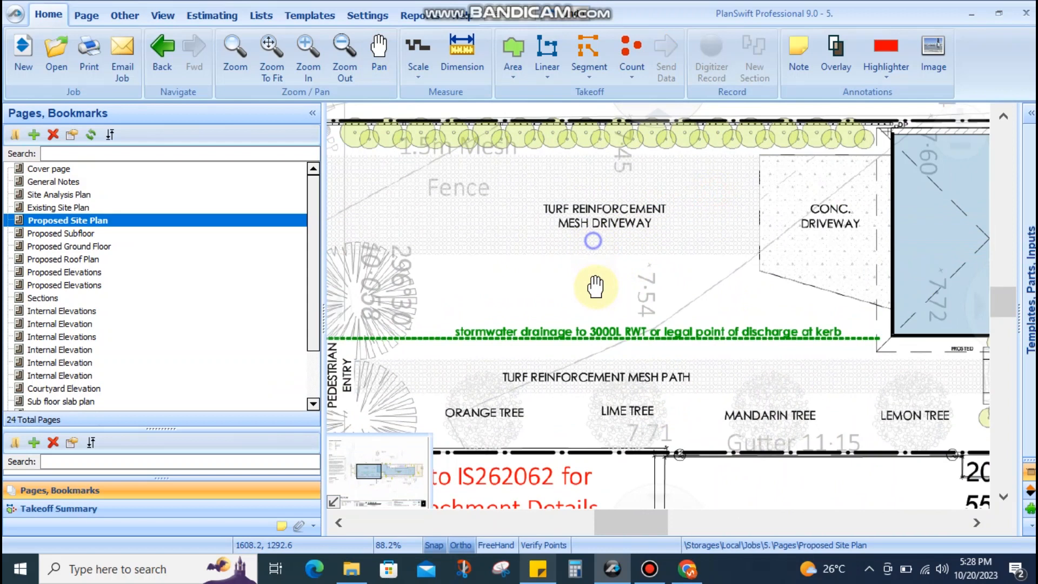
{"action": "scroll", "coordinate": [591, 287], "scroll_direction": "up", "scroll_amount": 2}
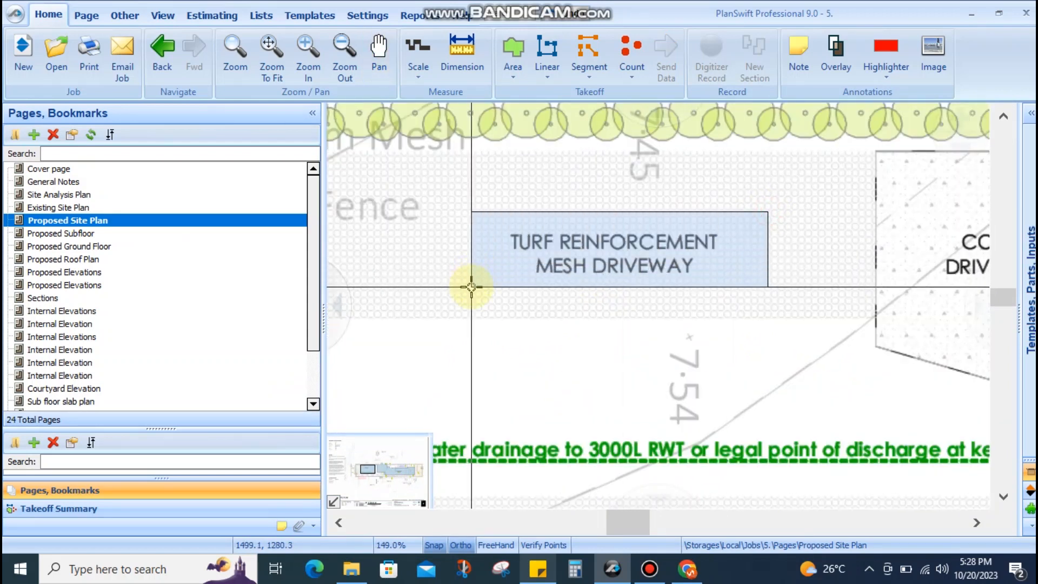
{"action": "left_click_drag", "start_coordinate": [483, 217], "coordinate": [675, 285]}
{"action": "scroll", "coordinate": [753, 278], "scroll_direction": "down", "scroll_amount": 6}
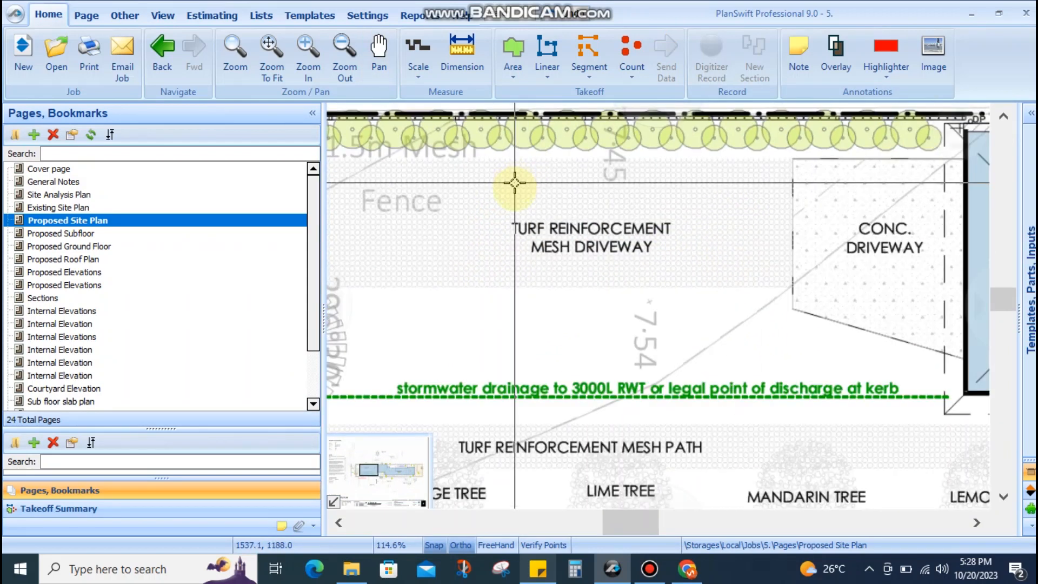
{"action": "scroll", "coordinate": [668, 263], "scroll_direction": "up", "scroll_amount": 4}
{"action": "scroll", "coordinate": [671, 259], "scroll_direction": "down", "scroll_amount": 4}
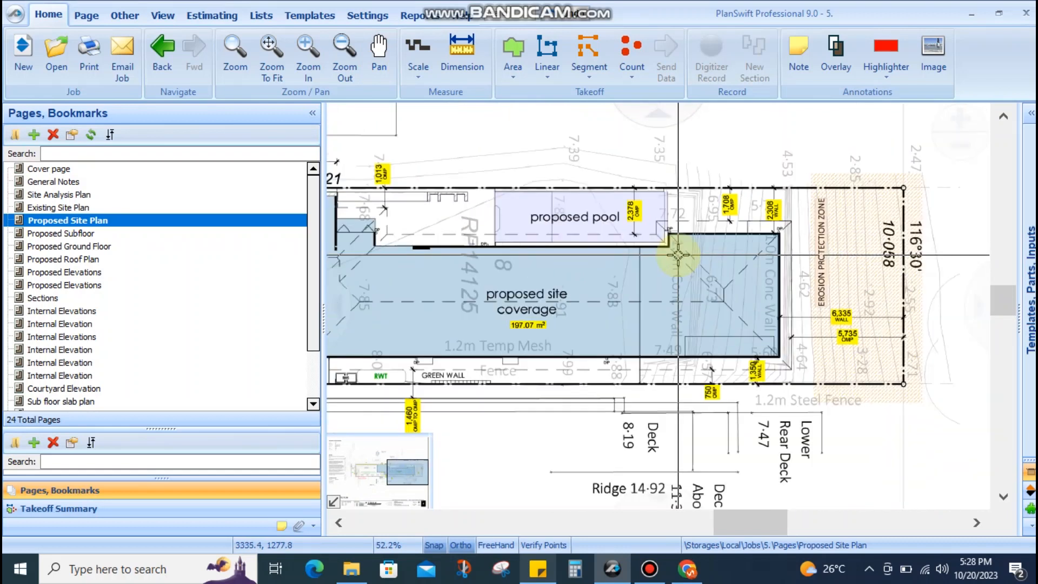
{"action": "scroll", "coordinate": [650, 296], "scroll_direction": "up", "scroll_amount": 3}
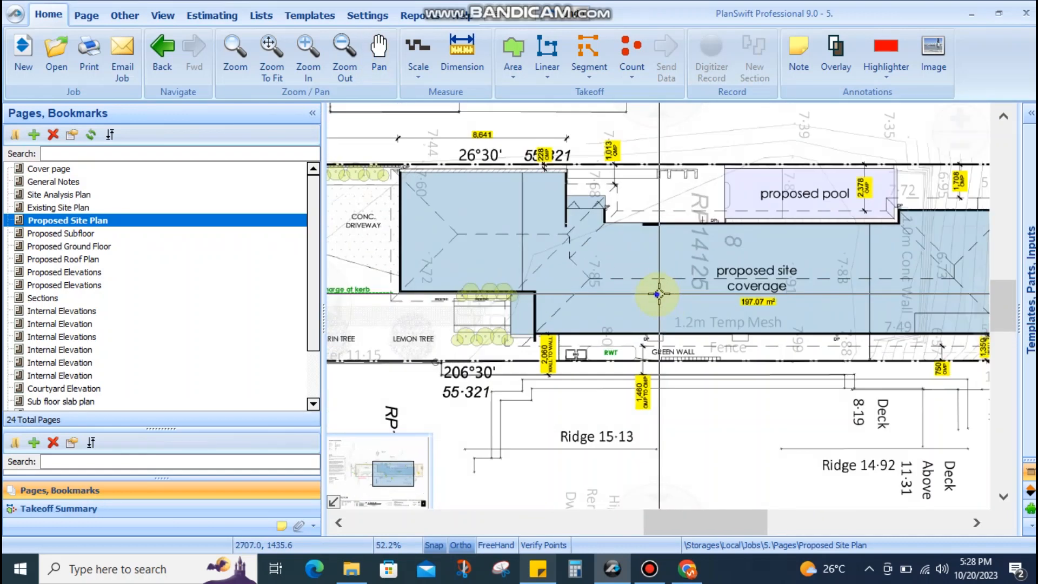
{"action": "scroll", "coordinate": [600, 308], "scroll_direction": "down", "scroll_amount": 1}
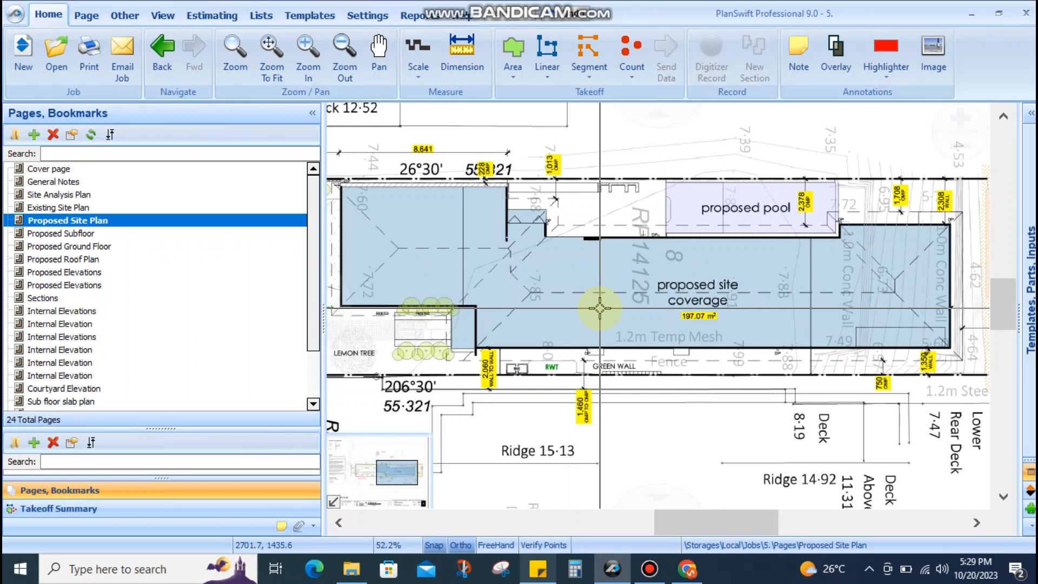
Inspect the front of the proposed house and the 197.07 m² site coverage
{"action": "left_click_drag", "start_coordinate": [494, 324], "coordinate": [649, 266]}
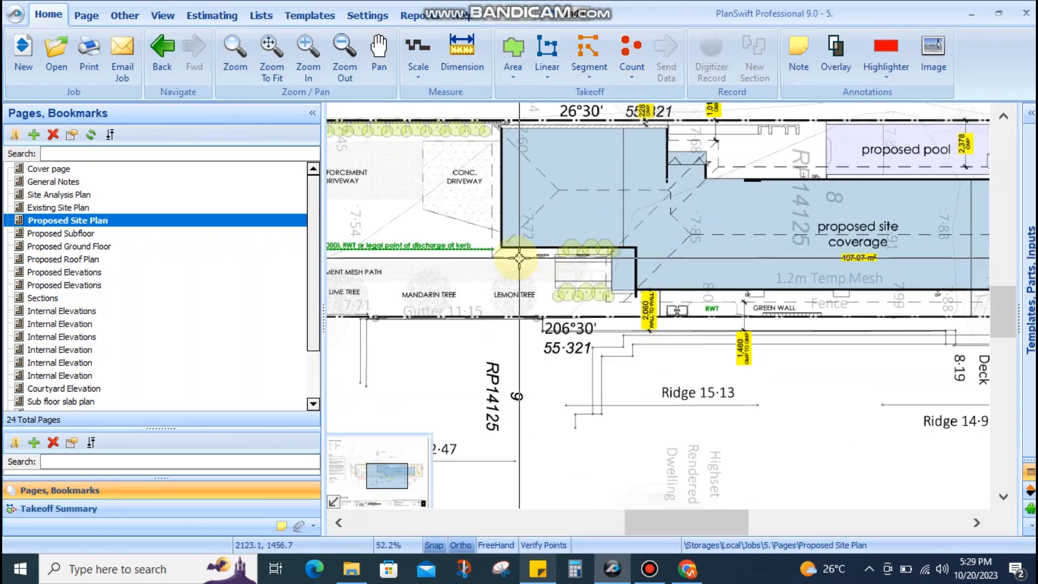
{"action": "scroll", "coordinate": [529, 258], "scroll_direction": "down", "scroll_amount": 3}
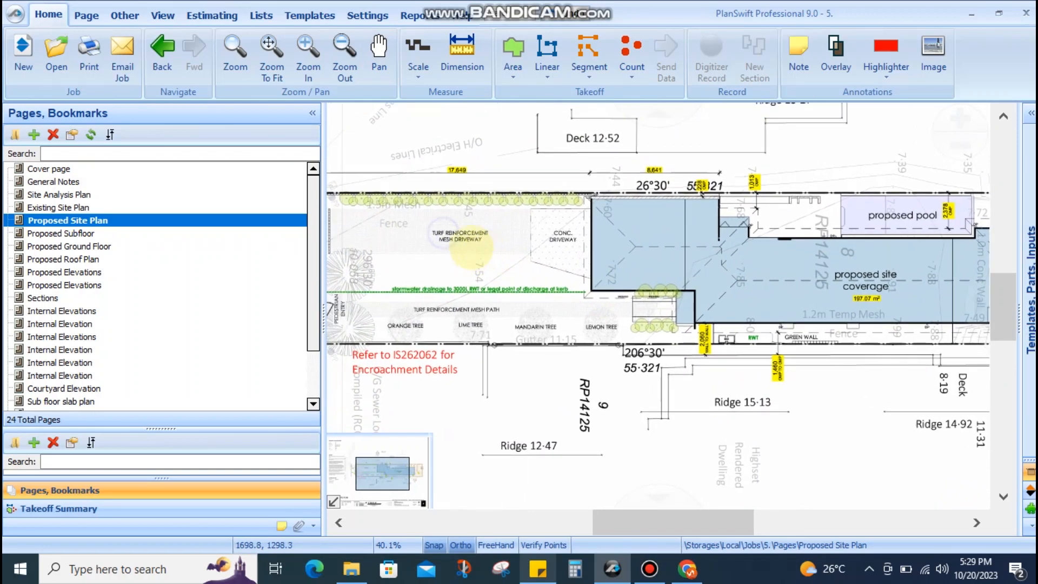
{"action": "scroll", "coordinate": [432, 227], "scroll_direction": "up", "scroll_amount": 4}
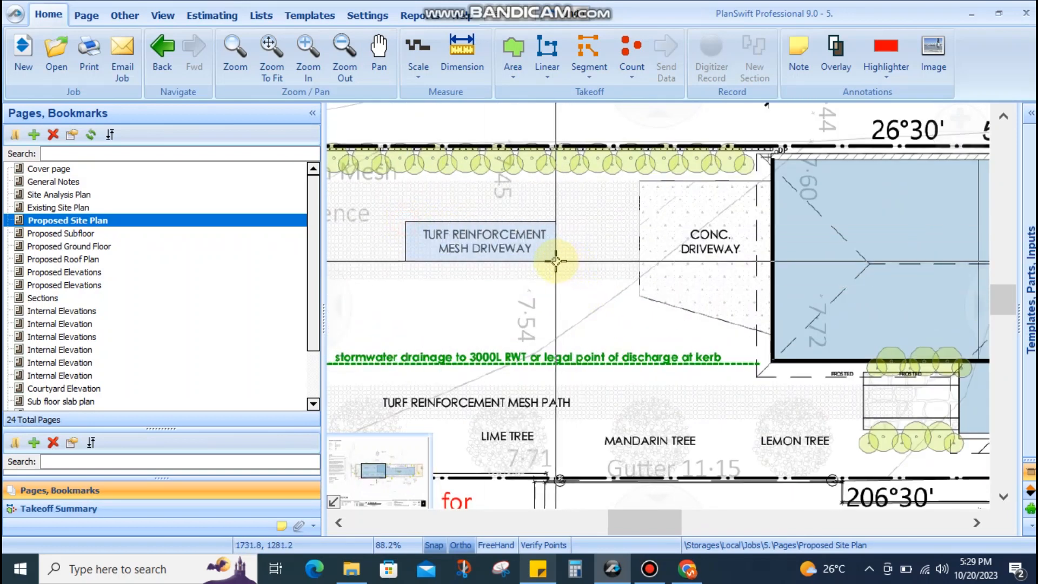
{"action": "left_click_drag", "start_coordinate": [411, 226], "coordinate": [413, 222]}
{"action": "scroll", "coordinate": [438, 231], "scroll_direction": "down", "scroll_amount": 3}
{"action": "left_click_drag", "start_coordinate": [598, 268], "coordinate": [482, 255]}
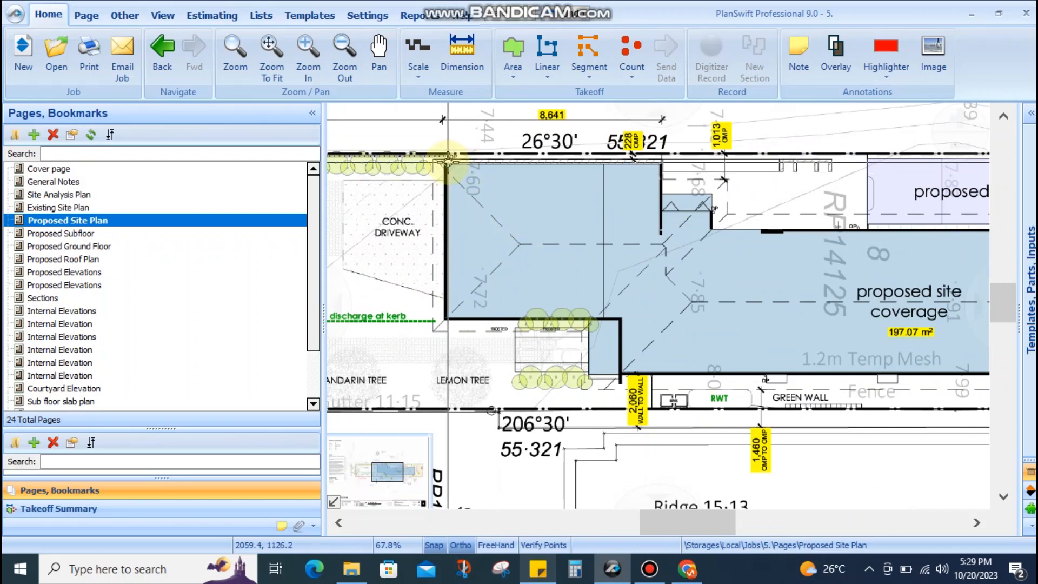
{"action": "left_click_drag", "start_coordinate": [447, 162], "coordinate": [549, 273]}
{"action": "left_click_drag", "start_coordinate": [667, 262], "coordinate": [596, 268]}
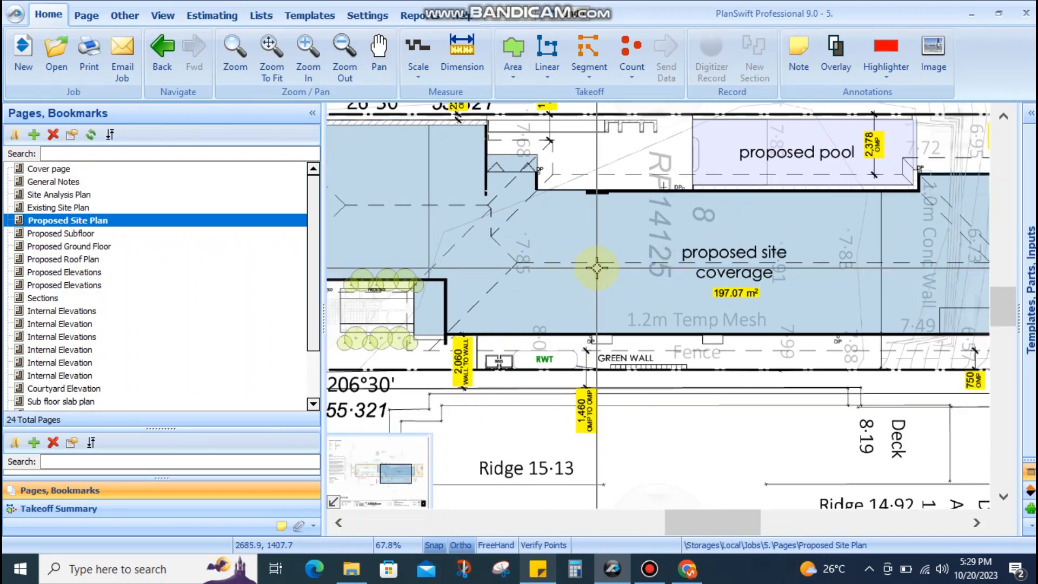
{"action": "scroll", "coordinate": [597, 267], "scroll_direction": "down", "scroll_amount": 4}
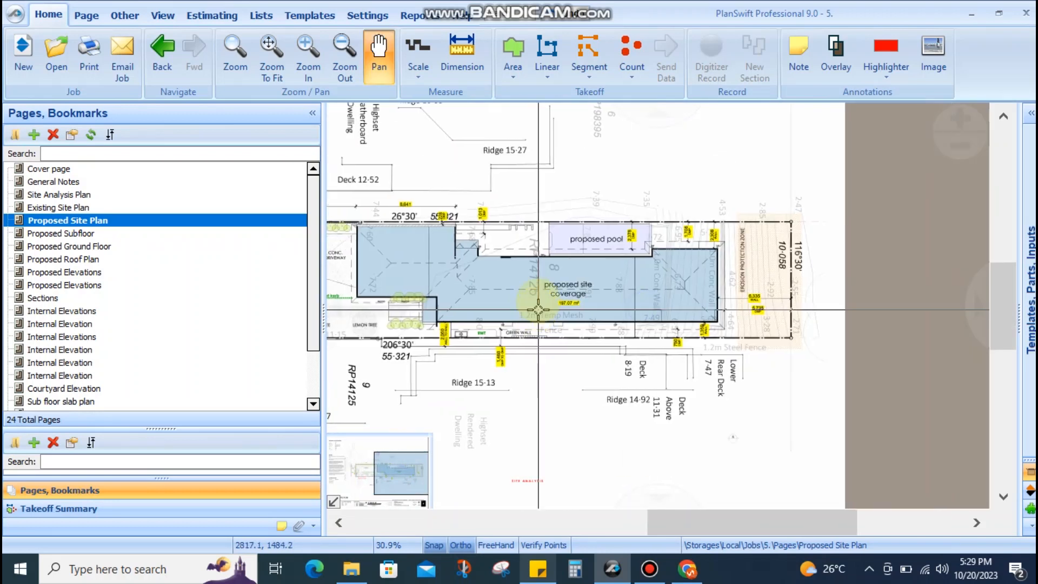
Open the Proposed Subfloor page and zoom in on the ENS and PDR rooms
{"action": "left_click", "coordinate": [171, 234]}
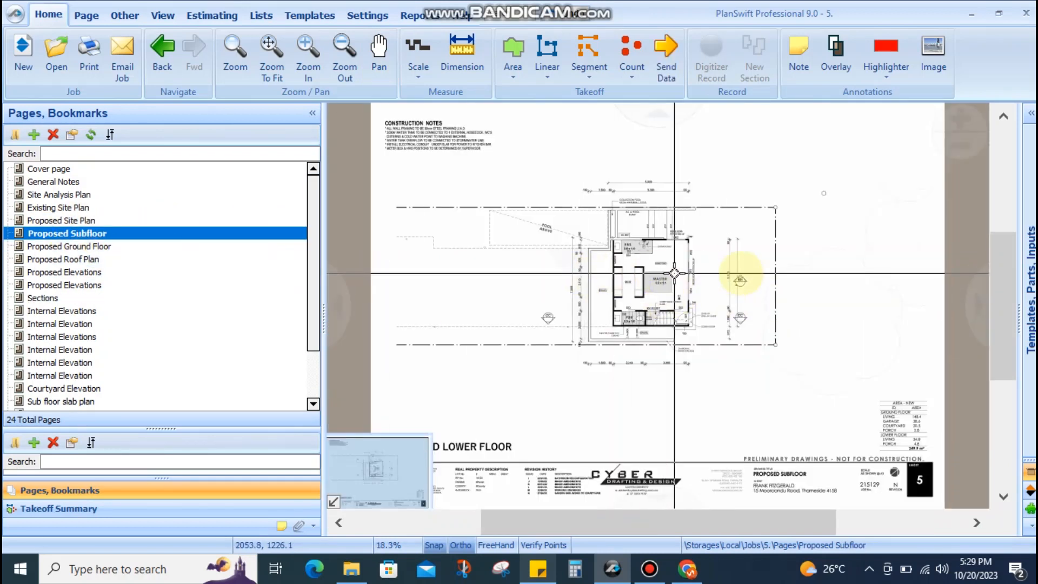
{"action": "scroll", "coordinate": [698, 288], "scroll_direction": "up", "scroll_amount": 1}
{"action": "scroll", "coordinate": [685, 293], "scroll_direction": "up", "scroll_amount": 3}
{"action": "scroll", "coordinate": [733, 262], "scroll_direction": "down", "scroll_amount": 2}
{"action": "left_click_drag", "start_coordinate": [646, 298], "coordinate": [589, 372]}
{"action": "scroll", "coordinate": [669, 256], "scroll_direction": "up", "scroll_amount": 2}
{"action": "left_click_drag", "start_coordinate": [667, 257], "coordinate": [658, 329]}
{"action": "scroll", "coordinate": [648, 307], "scroll_direction": "down", "scroll_amount": 1}
{"action": "left_click_drag", "start_coordinate": [625, 240], "coordinate": [600, 324]}
{"action": "left_click_drag", "start_coordinate": [550, 304], "coordinate": [607, 276]}
{"action": "scroll", "coordinate": [565, 171], "scroll_direction": "up", "scroll_amount": 1}
{"action": "left_click_drag", "start_coordinate": [563, 172], "coordinate": [547, 261]}
{"action": "scroll", "coordinate": [565, 175], "scroll_direction": "up", "scroll_amount": 2}
{"action": "left_click_drag", "start_coordinate": [532, 330], "coordinate": [530, 193]}
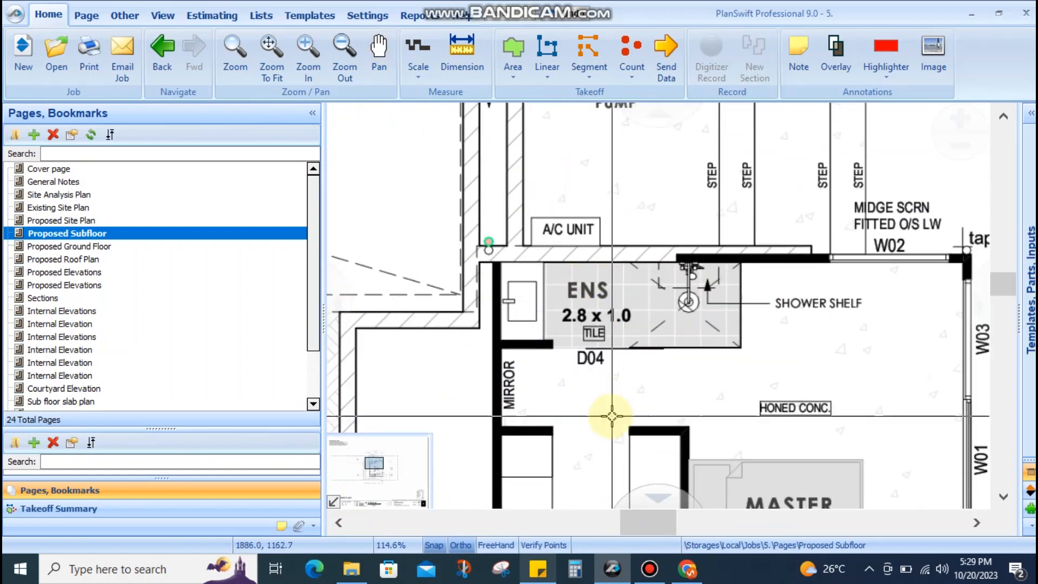
{"action": "scroll", "coordinate": [608, 396], "scroll_direction": "down", "scroll_amount": 2}
{"action": "left_click_drag", "start_coordinate": [608, 396], "coordinate": [555, 240]}
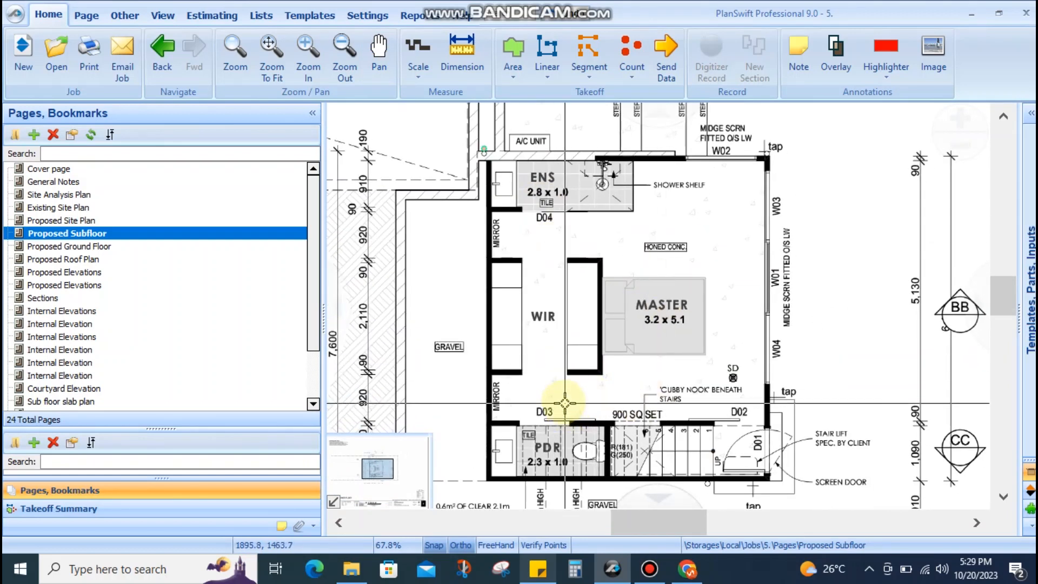
Glance at the Ground Floor and Roof Plan pages, then recentre Subfloor on the MASTER room
{"action": "left_click", "coordinate": [59, 246]}
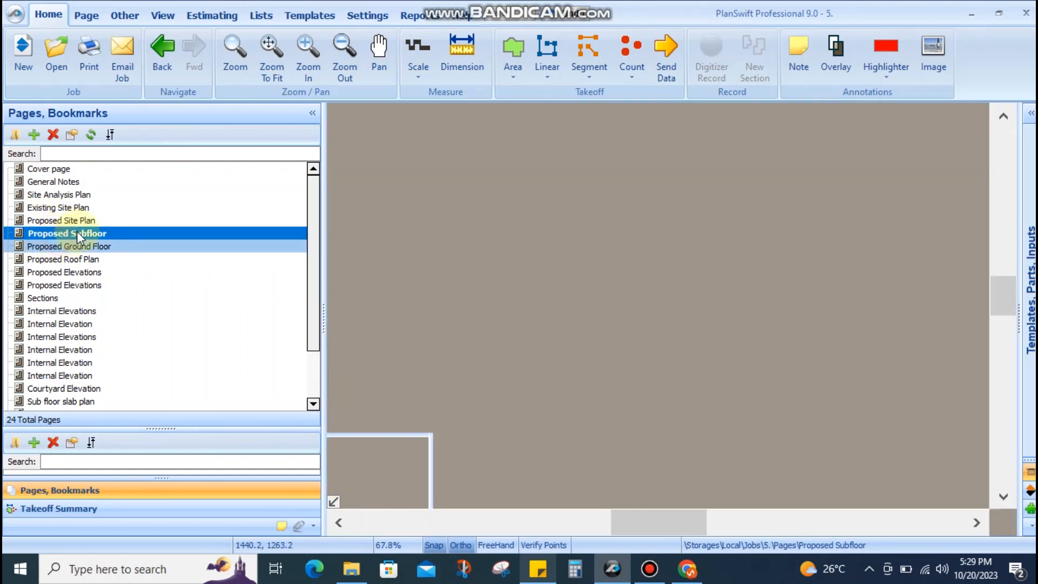
{"action": "left_click", "coordinate": [73, 260]}
{"action": "left_click", "coordinate": [106, 233]}
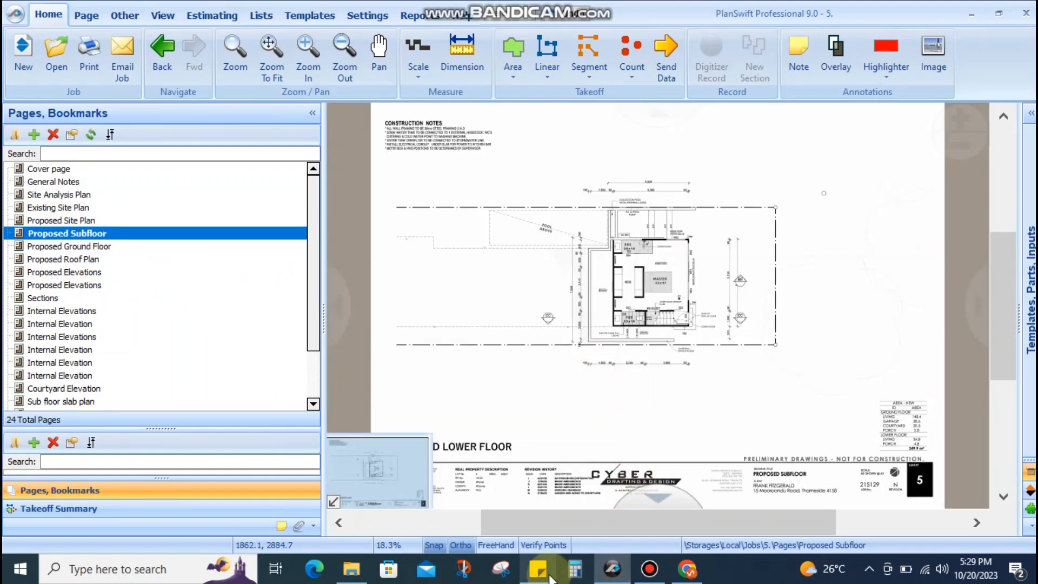
{"action": "scroll", "coordinate": [656, 281], "scroll_direction": "up", "scroll_amount": 5}
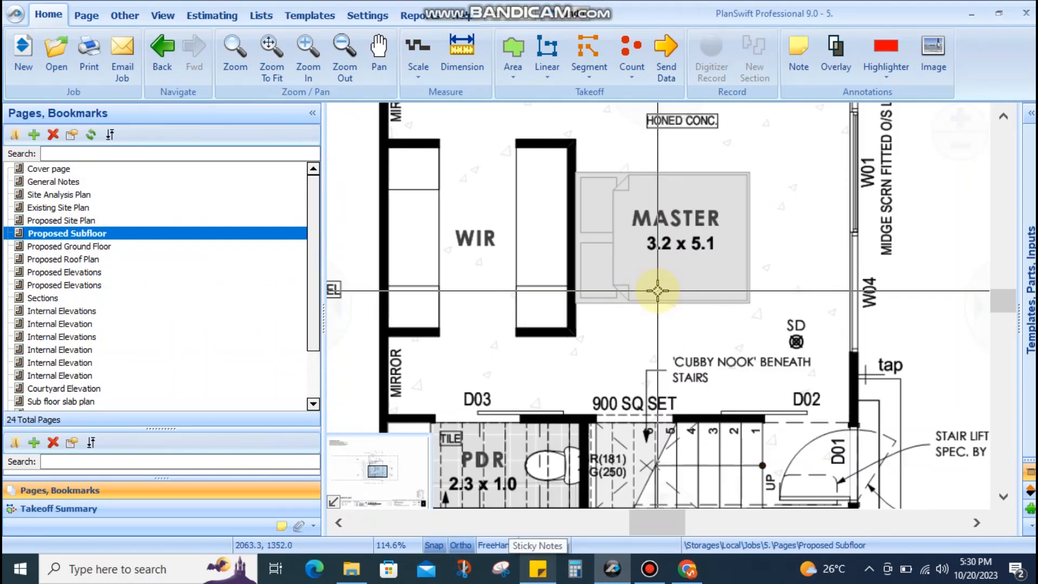
{"action": "left_click_drag", "start_coordinate": [647, 323], "coordinate": [651, 308]}
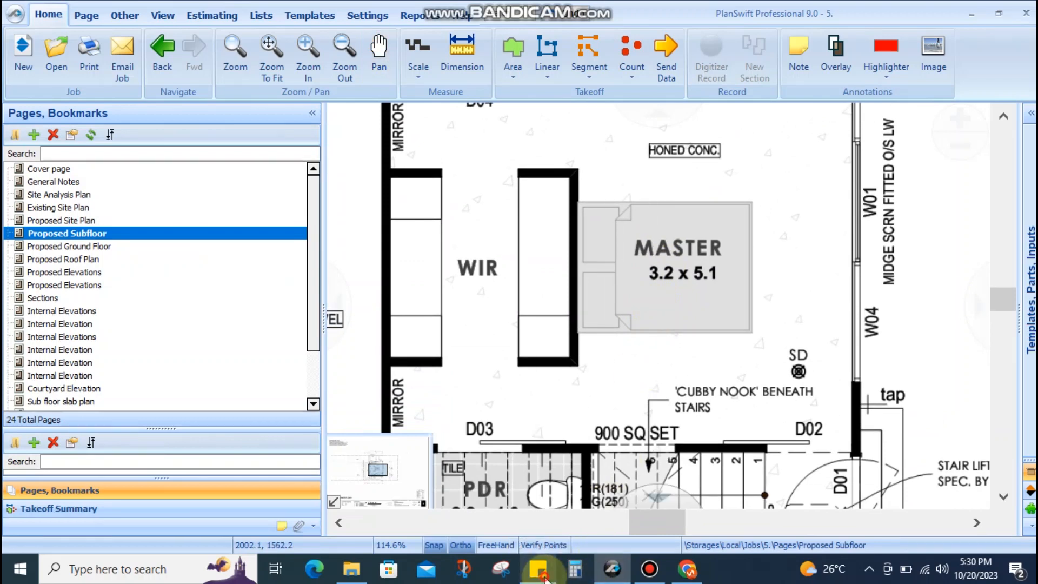
{"action": "left_click", "coordinate": [538, 569]}
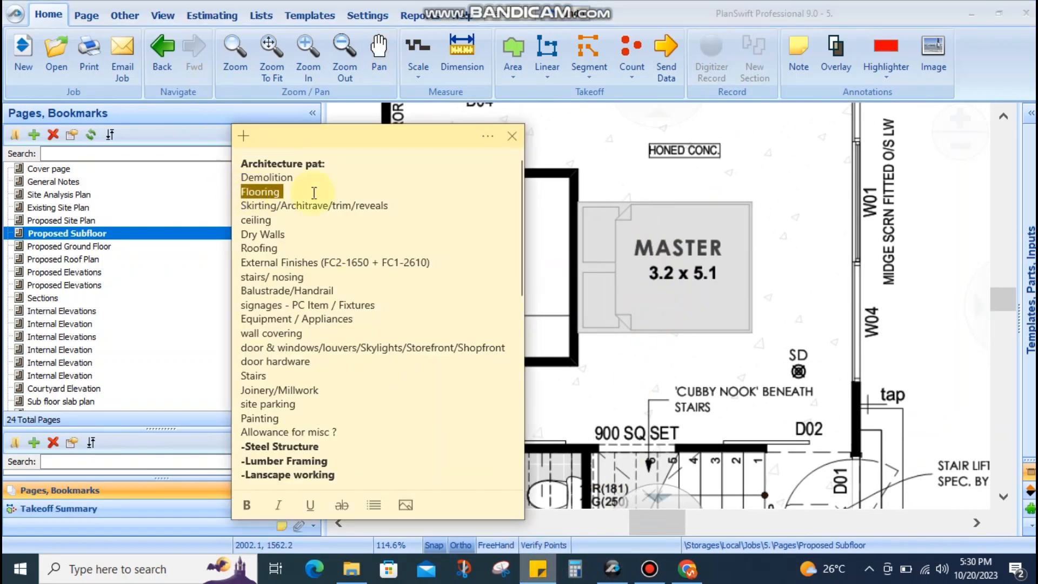
{"action": "left_click", "coordinate": [652, 211]}
{"action": "scroll", "coordinate": [727, 249], "scroll_direction": "down", "scroll_amount": 1}
{"action": "left_click_drag", "start_coordinate": [757, 245], "coordinate": [696, 330]}
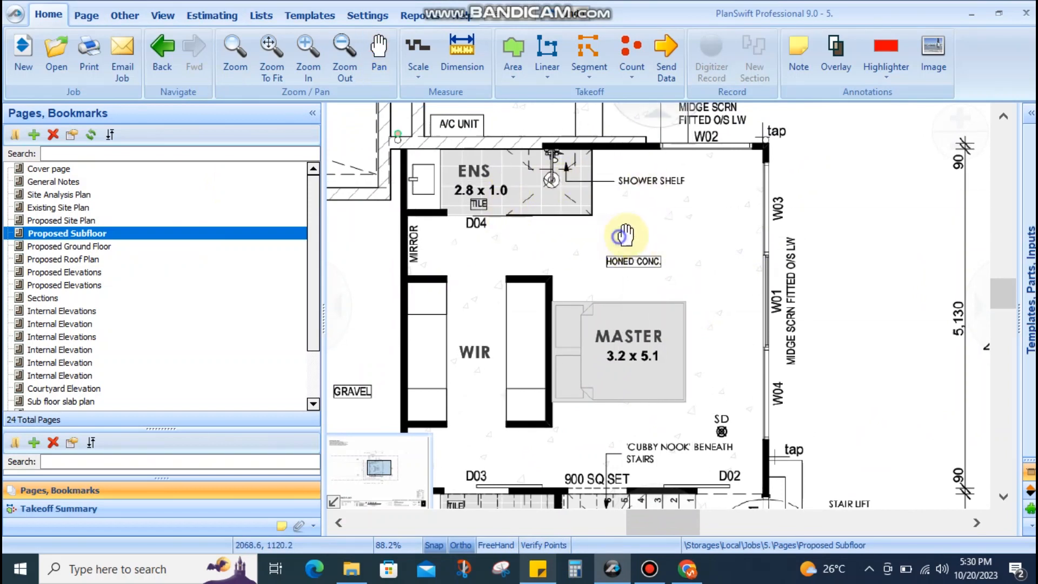
{"action": "left_click_drag", "start_coordinate": [620, 294], "coordinate": [634, 290]}
{"action": "scroll", "coordinate": [491, 201], "scroll_direction": "up", "scroll_amount": 3}
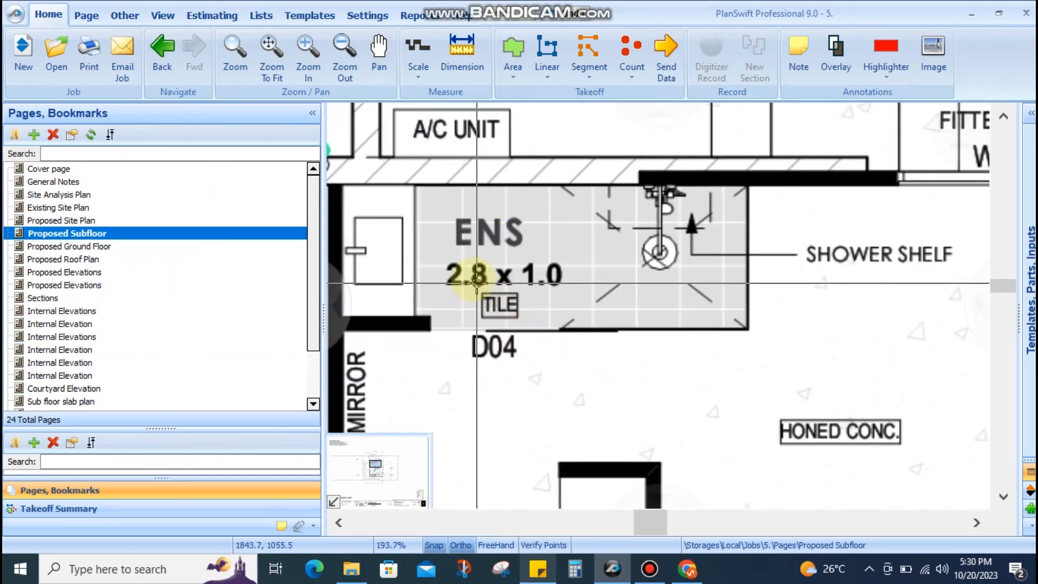
{"action": "scroll", "coordinate": [510, 296], "scroll_direction": "down", "scroll_amount": 5}
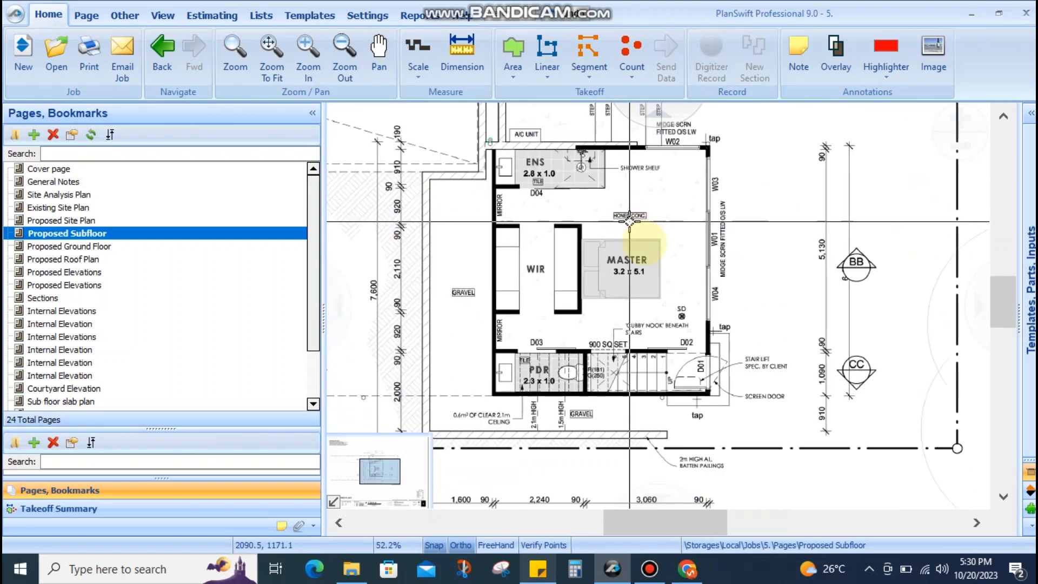
{"action": "scroll", "coordinate": [651, 224], "scroll_direction": "up", "scroll_amount": 2}
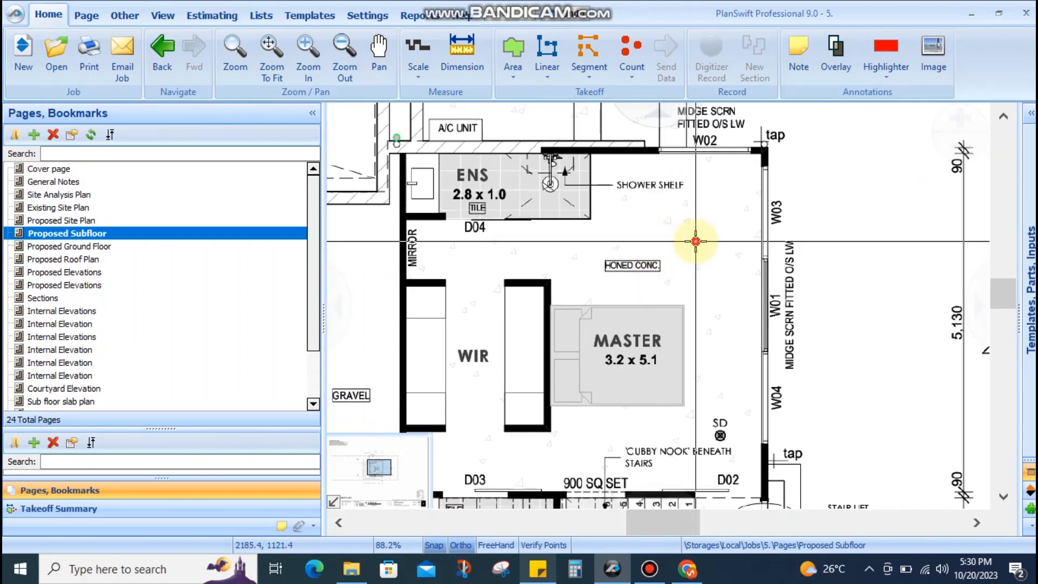
{"action": "left_click_drag", "start_coordinate": [623, 246], "coordinate": [723, 155]}
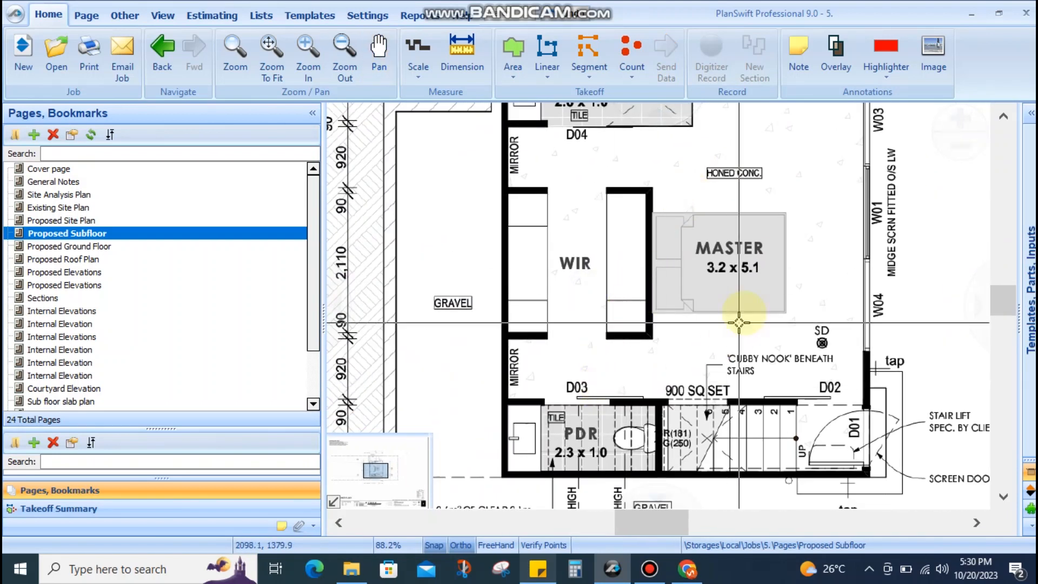
{"action": "left_click_drag", "start_coordinate": [742, 312], "coordinate": [701, 347]}
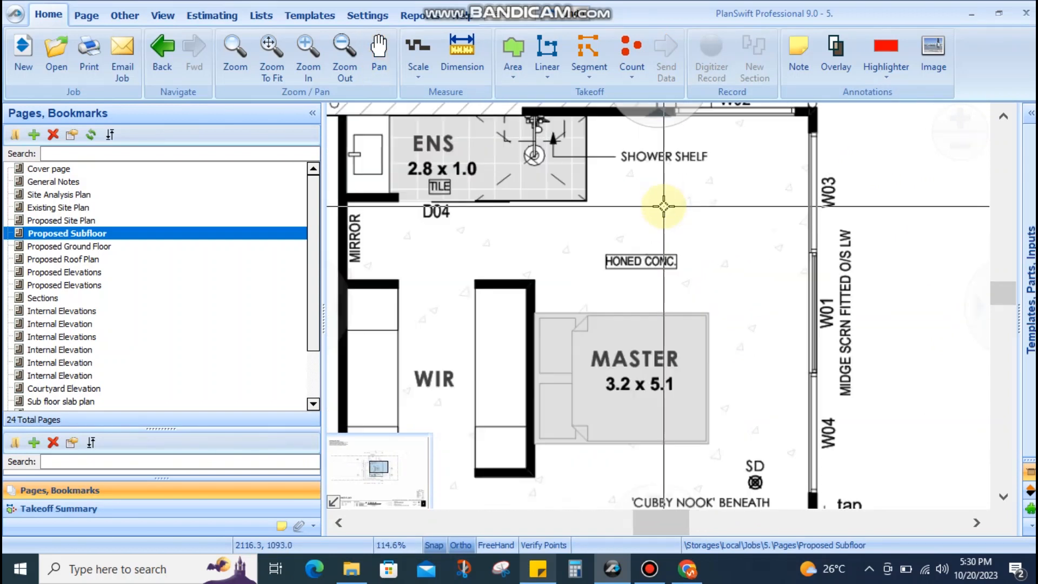
{"action": "scroll", "coordinate": [692, 296], "scroll_direction": "up", "scroll_amount": 2}
{"action": "scroll", "coordinate": [692, 296], "scroll_direction": "down", "scroll_amount": 1}
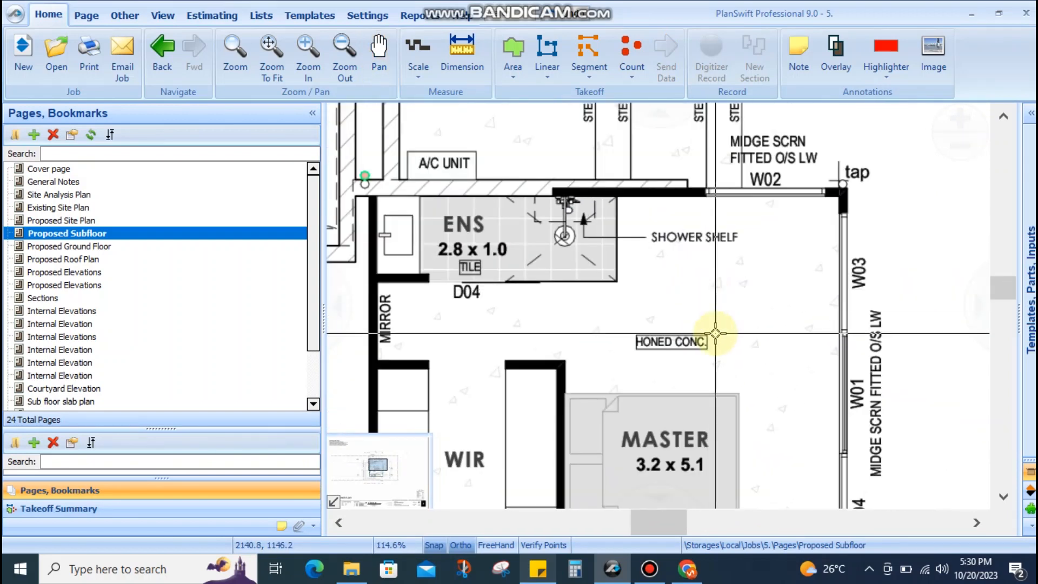
{"action": "left_click_drag", "start_coordinate": [671, 361], "coordinate": [720, 323]}
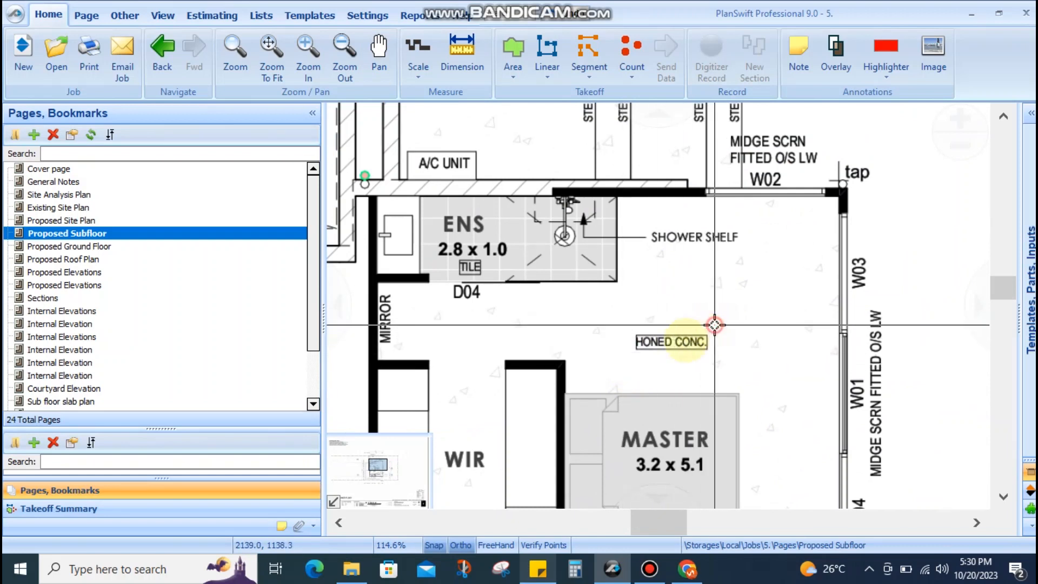
{"action": "scroll", "coordinate": [646, 371], "scroll_direction": "down", "scroll_amount": 3}
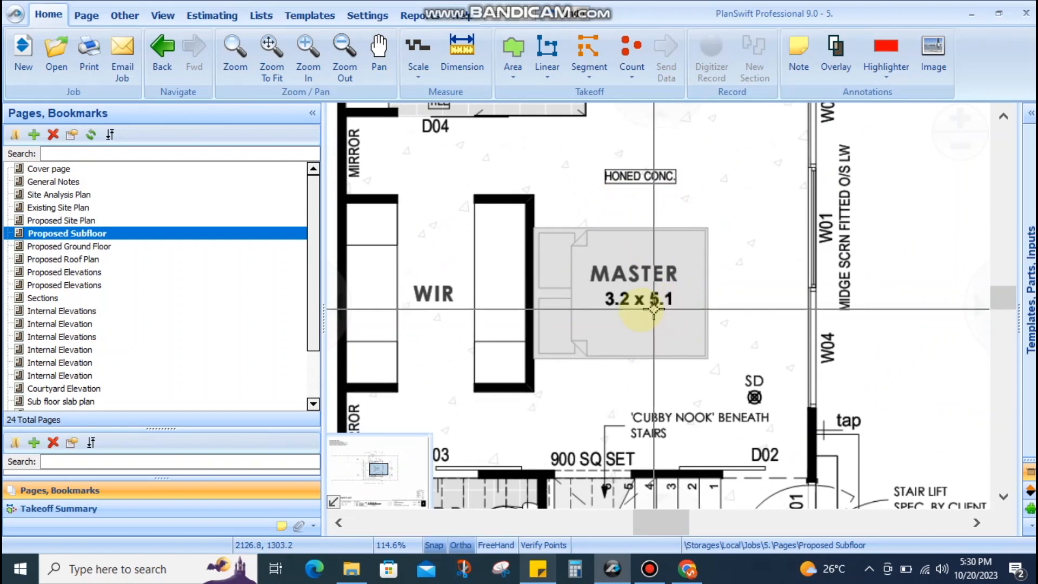
{"action": "left_click_drag", "start_coordinate": [677, 331], "coordinate": [653, 451]}
{"action": "left_click_drag", "start_coordinate": [738, 239], "coordinate": [630, 276]}
{"action": "scroll", "coordinate": [660, 254], "scroll_direction": "down", "scroll_amount": 3}
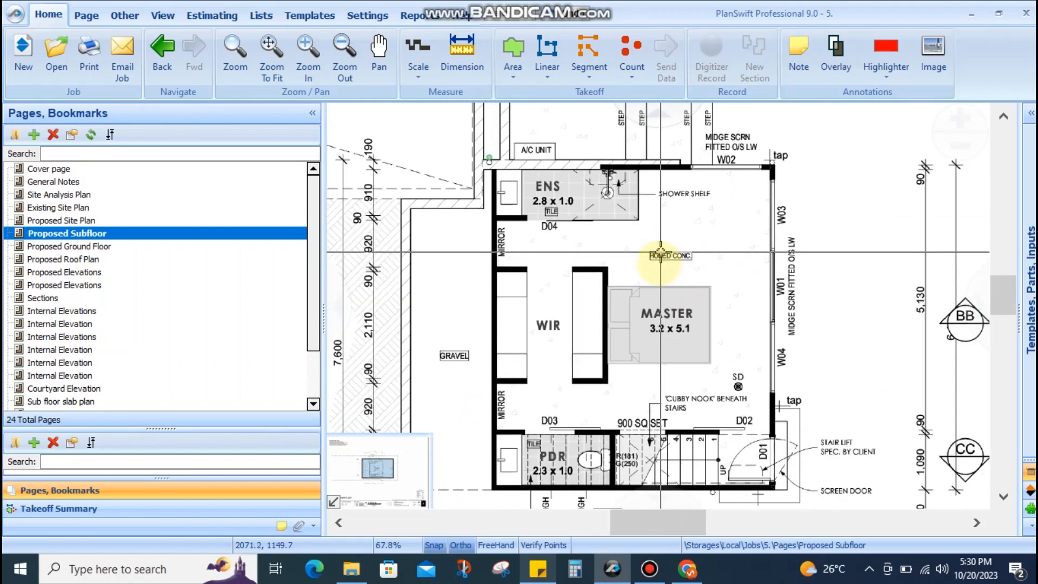
{"action": "left_click_drag", "start_coordinate": [655, 351], "coordinate": [685, 252]}
{"action": "scroll", "coordinate": [597, 334], "scroll_direction": "up", "scroll_amount": 3}
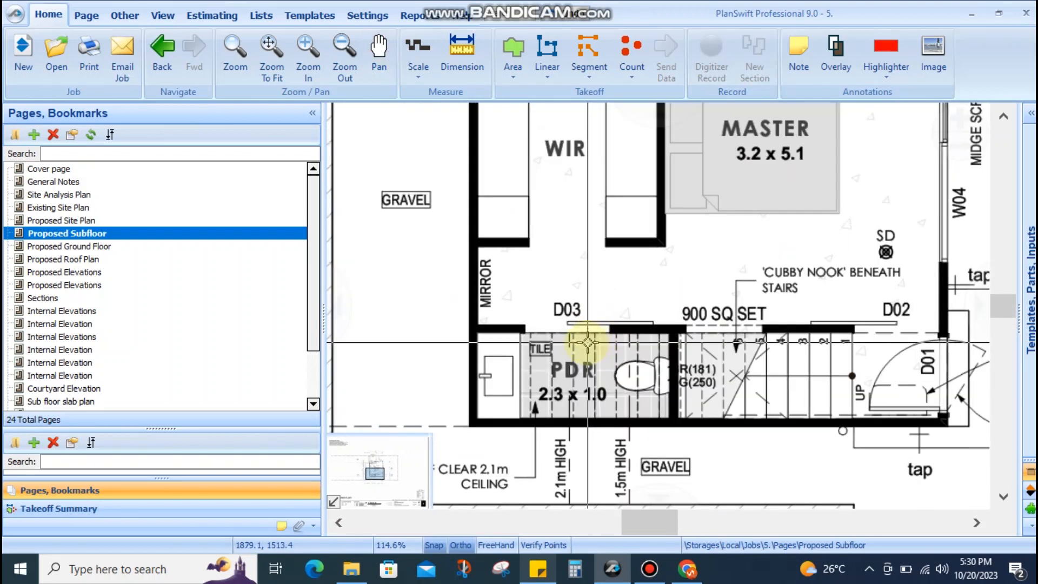
{"action": "left_click_drag", "start_coordinate": [592, 341], "coordinate": [602, 303]}
{"action": "left_click_drag", "start_coordinate": [762, 196], "coordinate": [654, 424]}
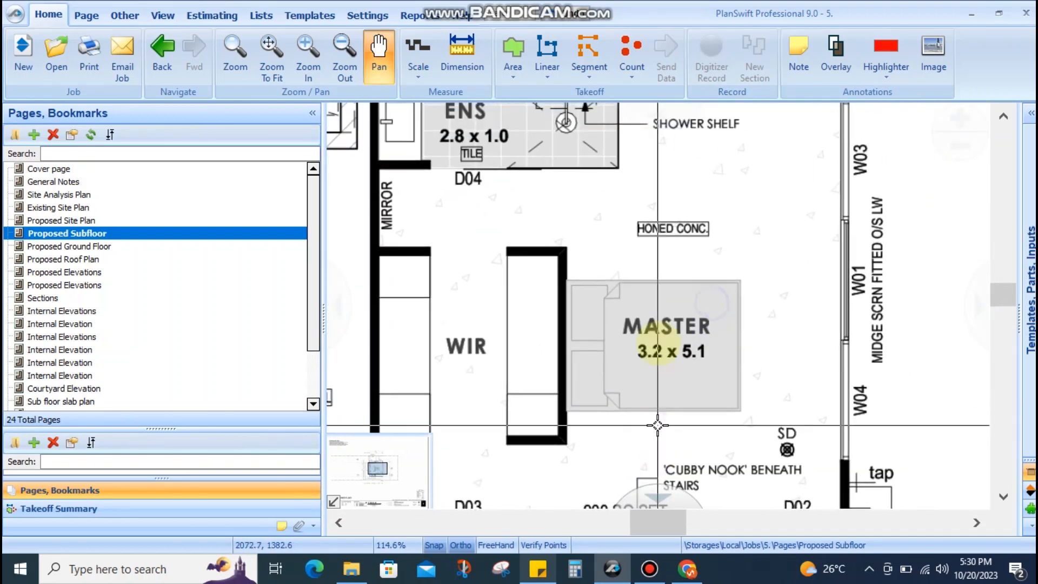
{"action": "left_click_drag", "start_coordinate": [655, 295], "coordinate": [700, 475]}
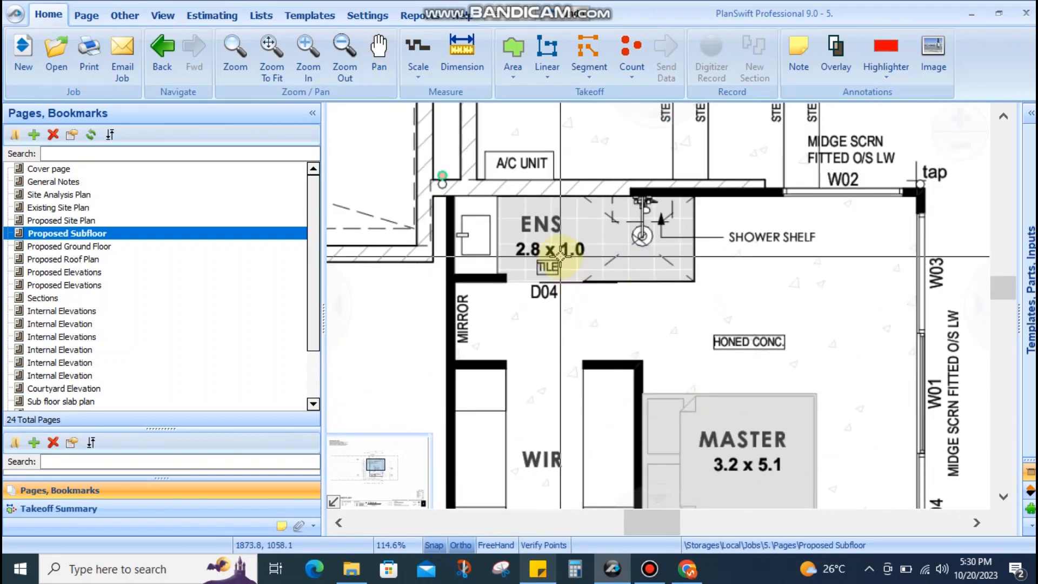
{"action": "scroll", "coordinate": [549, 324], "scroll_direction": "up", "scroll_amount": 3}
{"action": "mouse_move", "coordinate": [529, 285]}
{"action": "left_mouse_down"}
{"action": "mouse_move", "coordinate": [532, 346]}
{"action": "mouse_move", "coordinate": [572, 329]}
{"action": "mouse_move", "coordinate": [657, 236]}
{"action": "mouse_move", "coordinate": [705, 205]}
{"action": "left_mouse_up"}
{"action": "scroll", "coordinate": [556, 312], "scroll_direction": "down", "scroll_amount": 3}
{"action": "scroll", "coordinate": [679, 222], "scroll_direction": "down", "scroll_amount": 2}
{"action": "left_click_drag", "start_coordinate": [690, 310], "coordinate": [659, 182]}
{"action": "left_click_drag", "start_coordinate": [630, 313], "coordinate": [602, 435]}
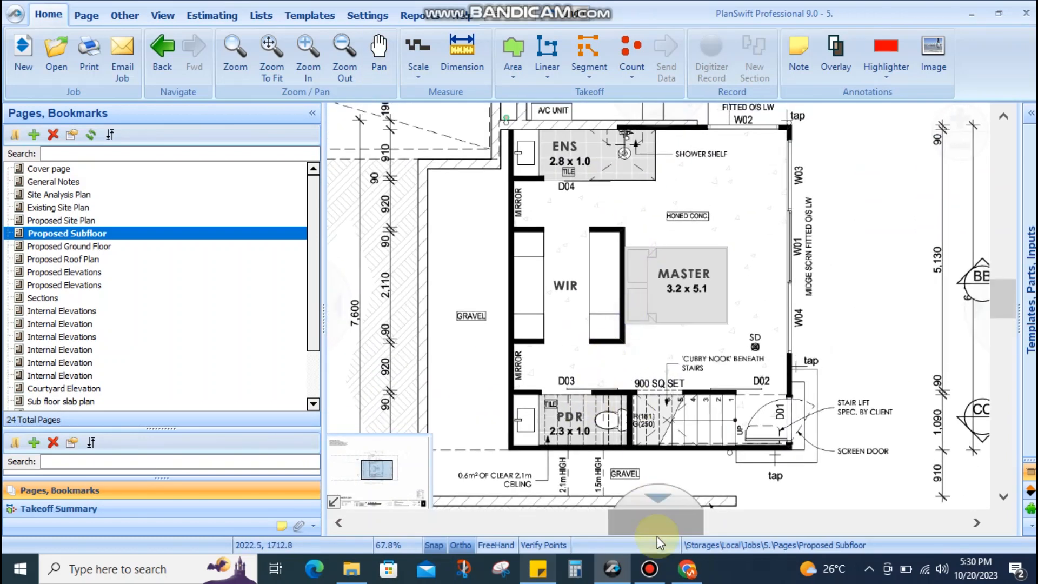
{"action": "scroll", "coordinate": [591, 286], "scroll_direction": "up", "scroll_amount": 1}
{"action": "scroll", "coordinate": [656, 240], "scroll_direction": "up", "scroll_amount": 1}
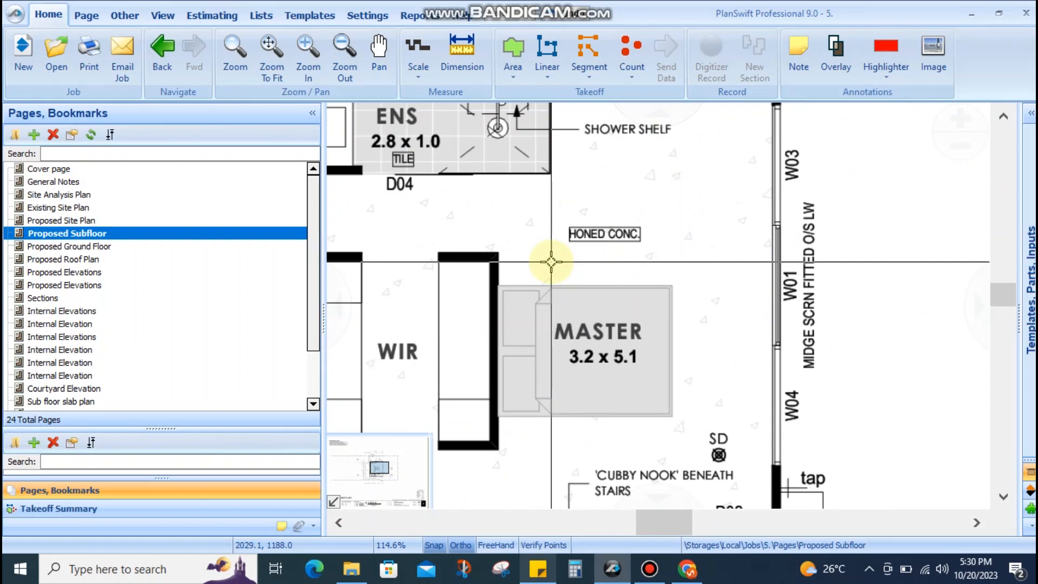
{"action": "scroll", "coordinate": [594, 227], "scroll_direction": "down", "scroll_amount": 1}
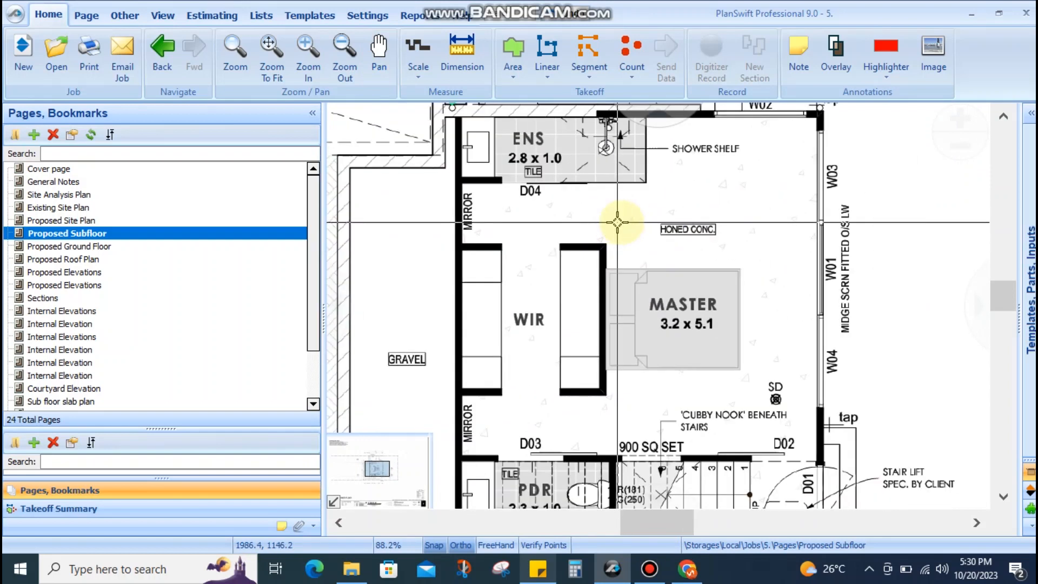
{"action": "scroll", "coordinate": [617, 221], "scroll_direction": "down", "scroll_amount": 1}
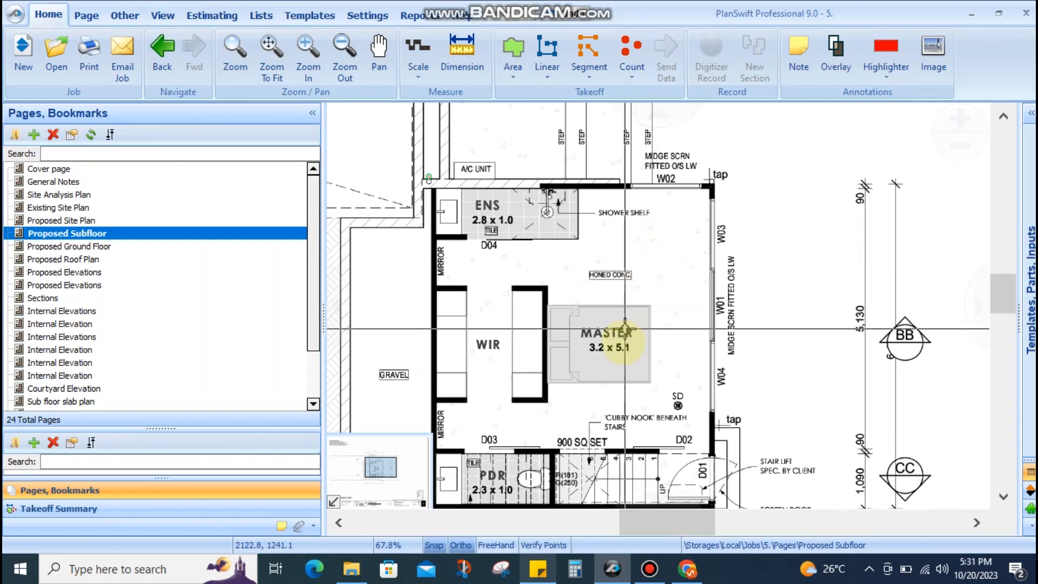
{"action": "left_click_drag", "start_coordinate": [616, 322], "coordinate": [610, 292]}
{"action": "scroll", "coordinate": [504, 204], "scroll_direction": "up", "scroll_amount": 3}
{"action": "left_click_drag", "start_coordinate": [516, 230], "coordinate": [552, 311]}
{"action": "left_click_drag", "start_coordinate": [643, 197], "coordinate": [416, 258]}
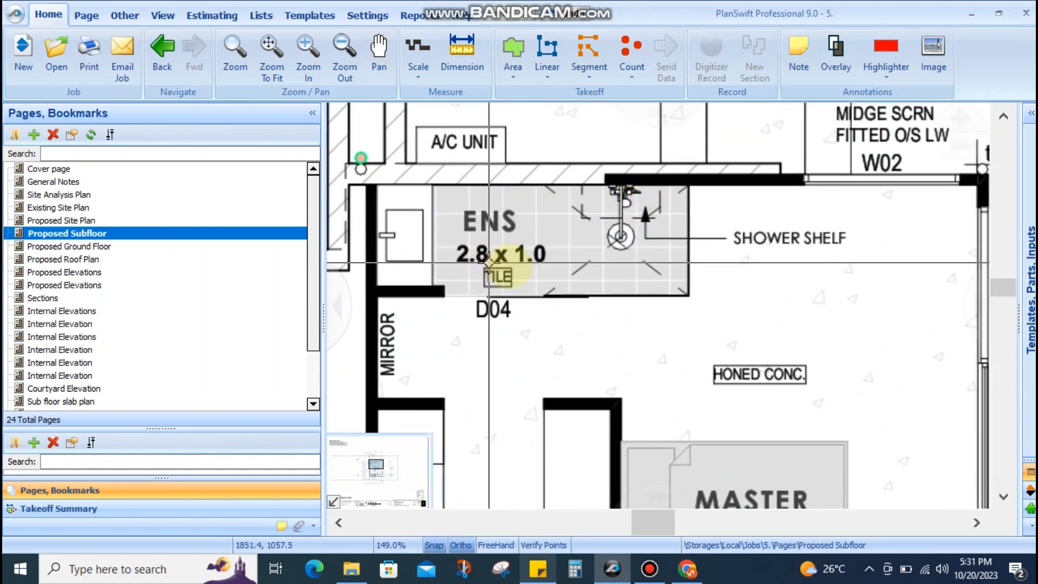
{"action": "left_click", "coordinate": [537, 568]}
{"action": "scroll", "coordinate": [348, 403], "scroll_direction": "down", "scroll_amount": 1}
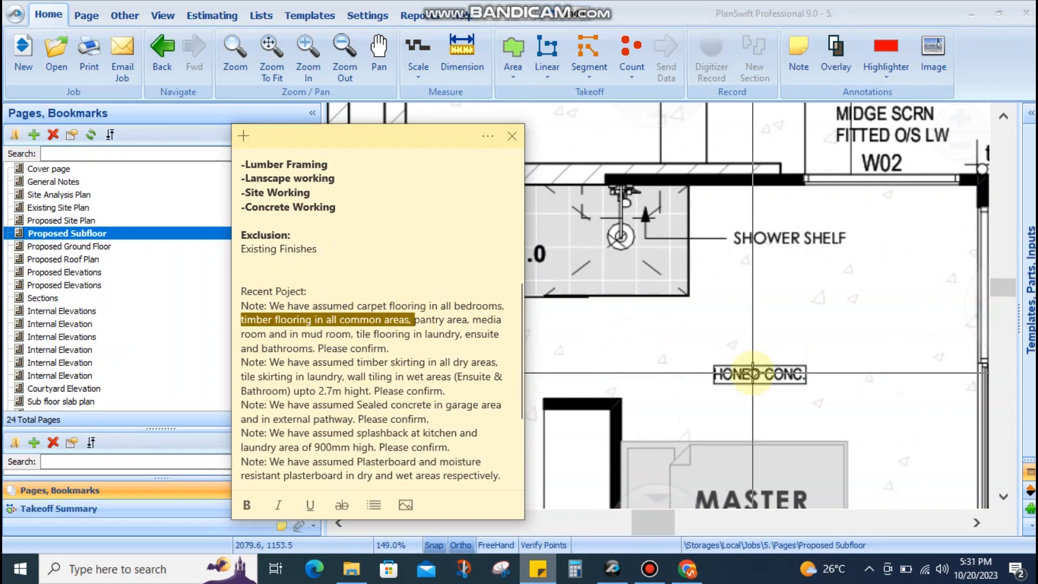
{"action": "left_click_drag", "start_coordinate": [765, 371], "coordinate": [761, 239]}
{"action": "scroll", "coordinate": [764, 239], "scroll_direction": "down", "scroll_amount": 2}
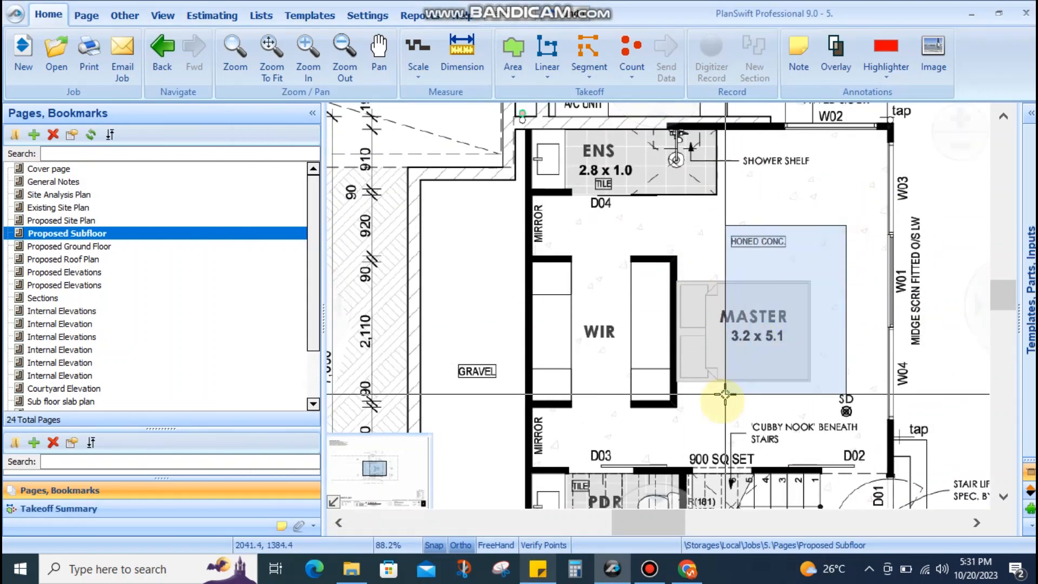
{"action": "left_click_drag", "start_coordinate": [718, 412], "coordinate": [681, 321]}
{"action": "left_click_drag", "start_coordinate": [595, 285], "coordinate": [594, 314]}
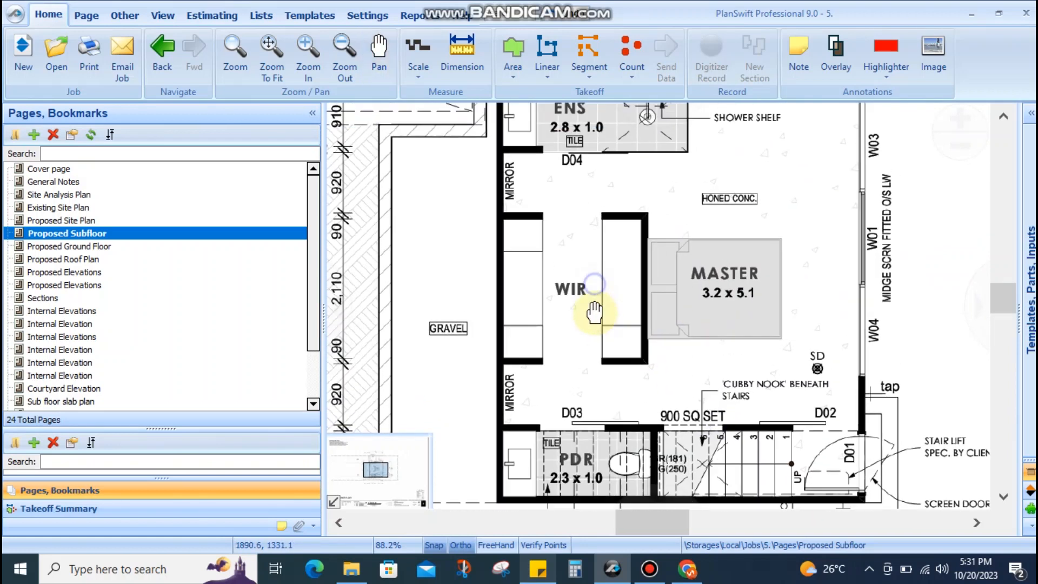
{"action": "left_click_drag", "start_coordinate": [747, 248], "coordinate": [734, 285]}
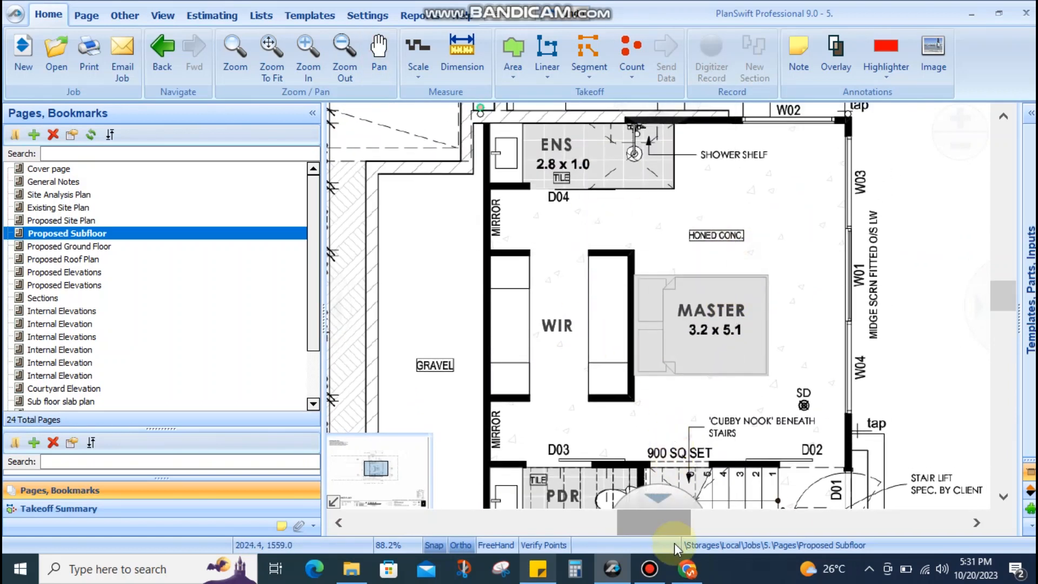
{"action": "left_click", "coordinate": [537, 572]}
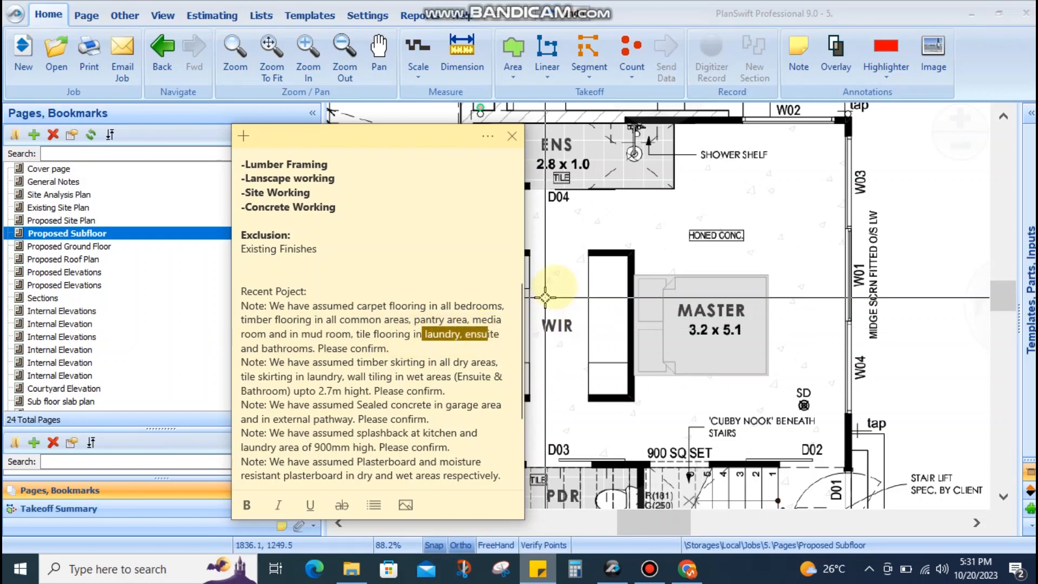
{"action": "left_click", "coordinate": [649, 314]}
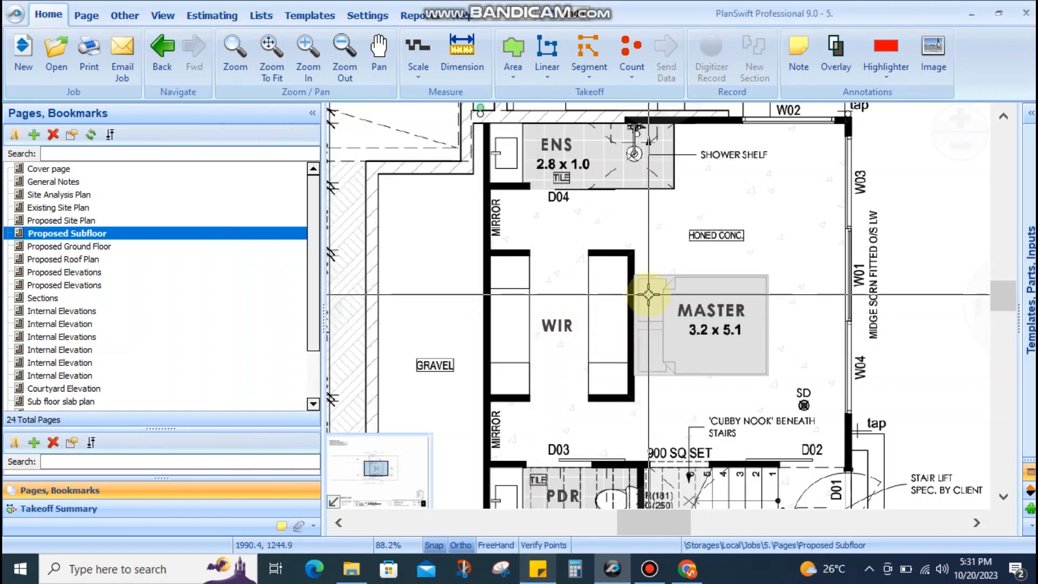
{"action": "scroll", "coordinate": [656, 292], "scroll_direction": "down", "scroll_amount": 3}
{"action": "scroll", "coordinate": [603, 303], "scroll_direction": "up", "scroll_amount": 2}
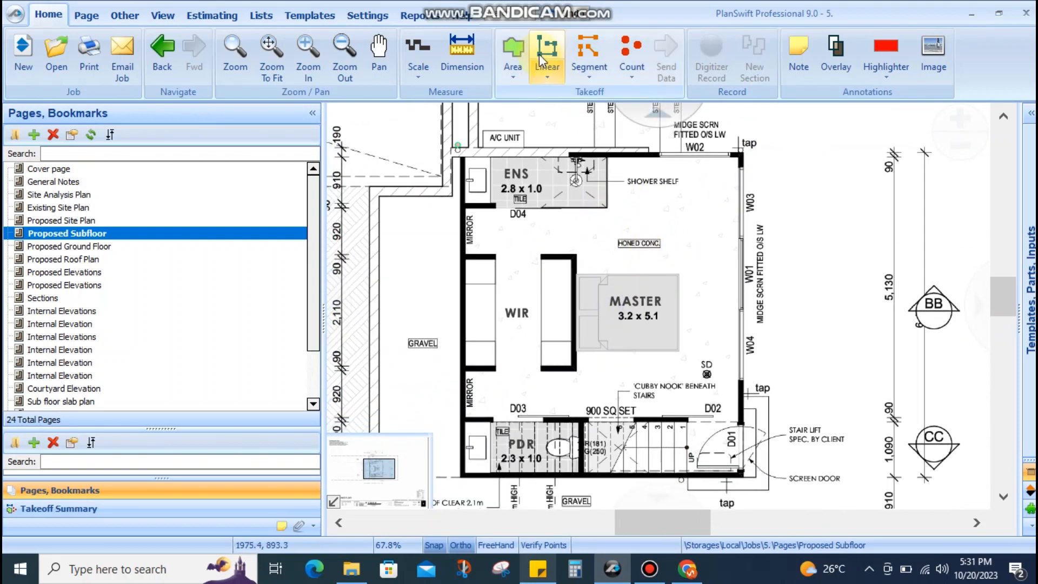
Decline the area takeoff prompt and pan to the title block's scale note
{"action": "left_click", "coordinate": [512, 48]}
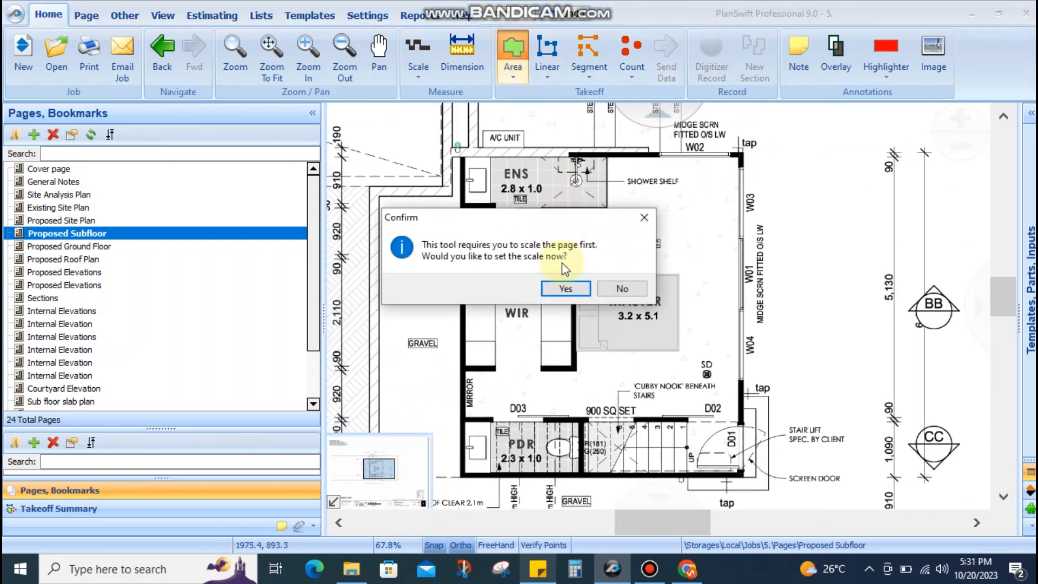
{"action": "left_click", "coordinate": [621, 288]}
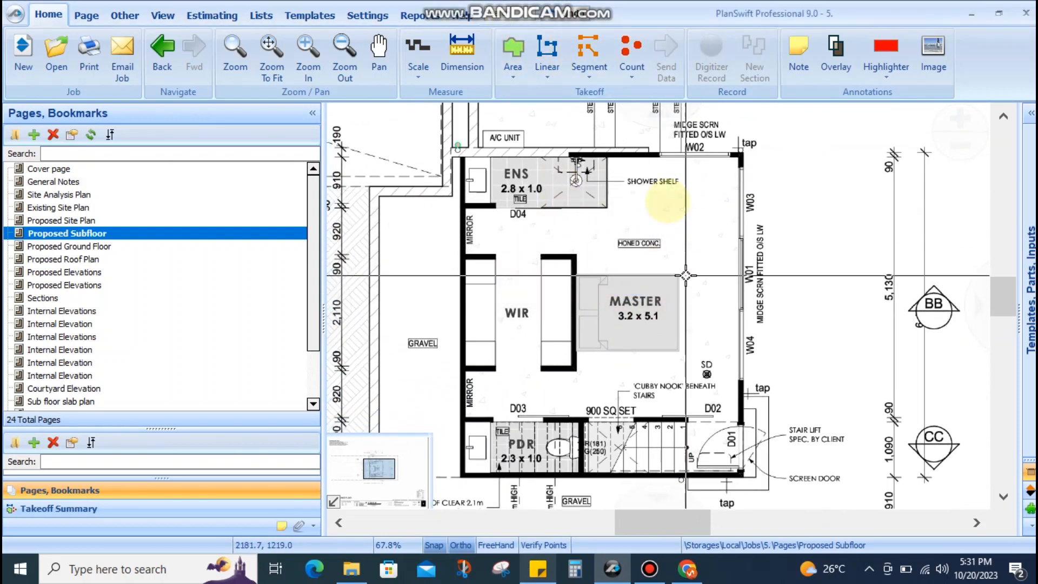
{"action": "left_click_drag", "start_coordinate": [634, 297], "coordinate": [648, 287]}
{"action": "left_click_drag", "start_coordinate": [685, 211], "coordinate": [608, 262]}
{"action": "left_click_drag", "start_coordinate": [597, 389], "coordinate": [653, 192]}
{"action": "left_click_drag", "start_coordinate": [560, 357], "coordinate": [677, 250]}
{"action": "scroll", "coordinate": [595, 294], "scroll_direction": "down", "scroll_amount": 3}
{"action": "left_click_drag", "start_coordinate": [459, 459], "coordinate": [609, 417]}
{"action": "scroll", "coordinate": [470, 452], "scroll_direction": "up", "scroll_amount": 3}
{"action": "left_click_drag", "start_coordinate": [471, 452], "coordinate": [534, 409]}
Set the Proposed Subfloor page scale to the 1:100 preset
{"action": "left_click", "coordinate": [417, 75]}
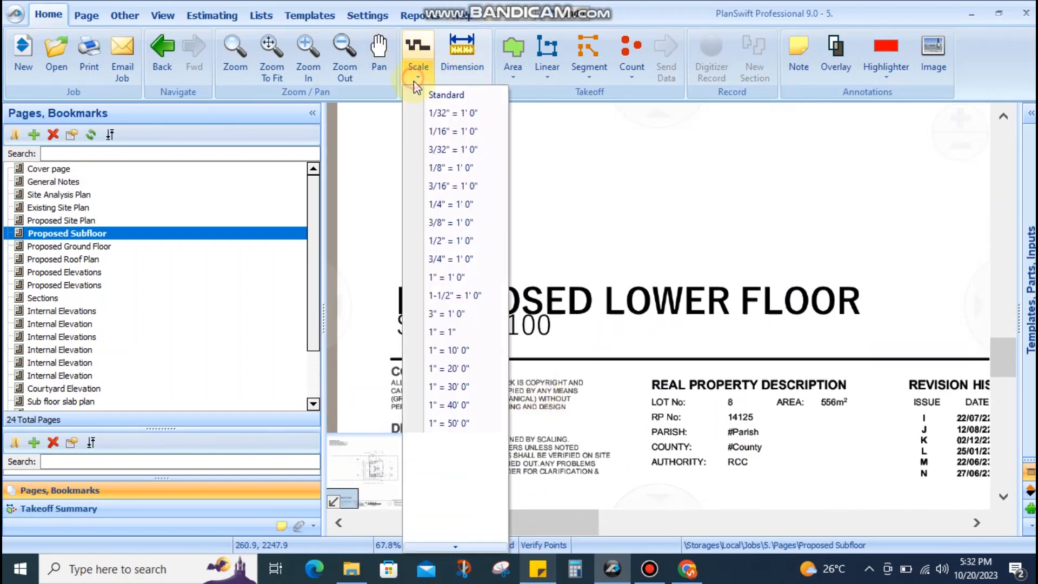
{"action": "mouse_move", "coordinate": [455, 547]}
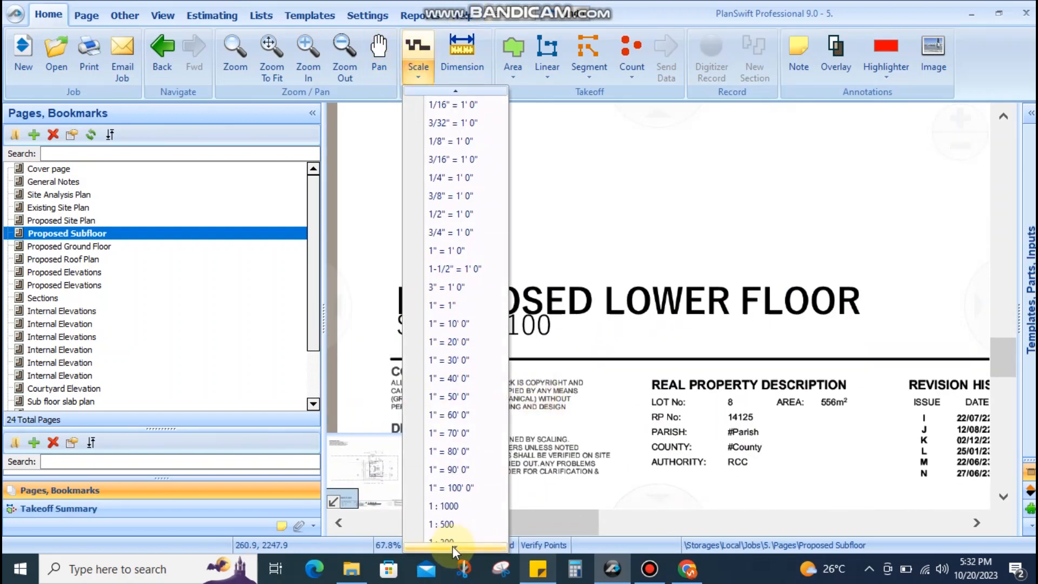
{"action": "left_click", "coordinate": [456, 524]}
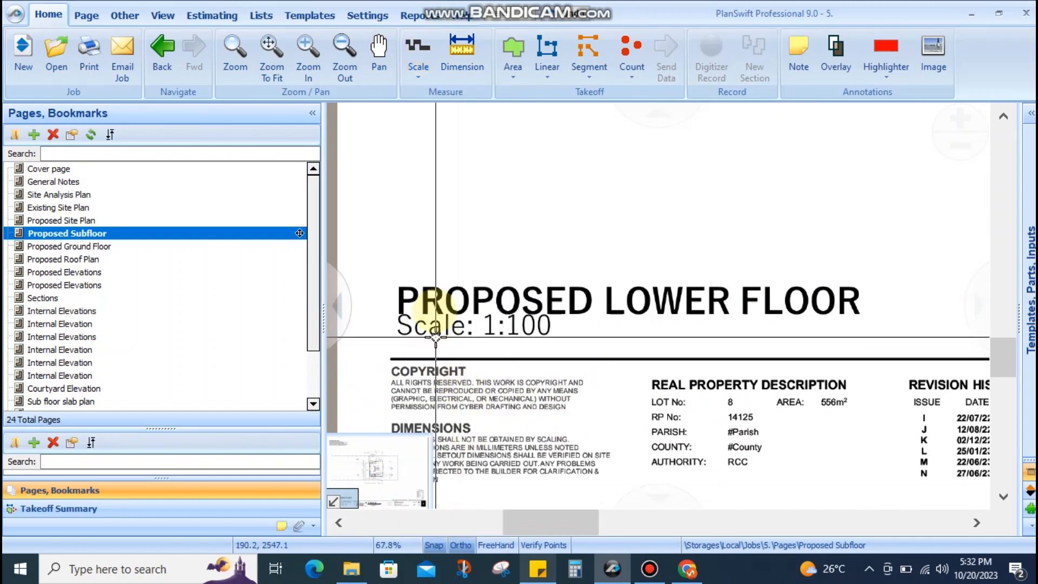
{"action": "scroll", "coordinate": [553, 404], "scroll_direction": "down", "scroll_amount": 3}
{"action": "scroll", "coordinate": [595, 351], "scroll_direction": "up", "scroll_amount": 10}
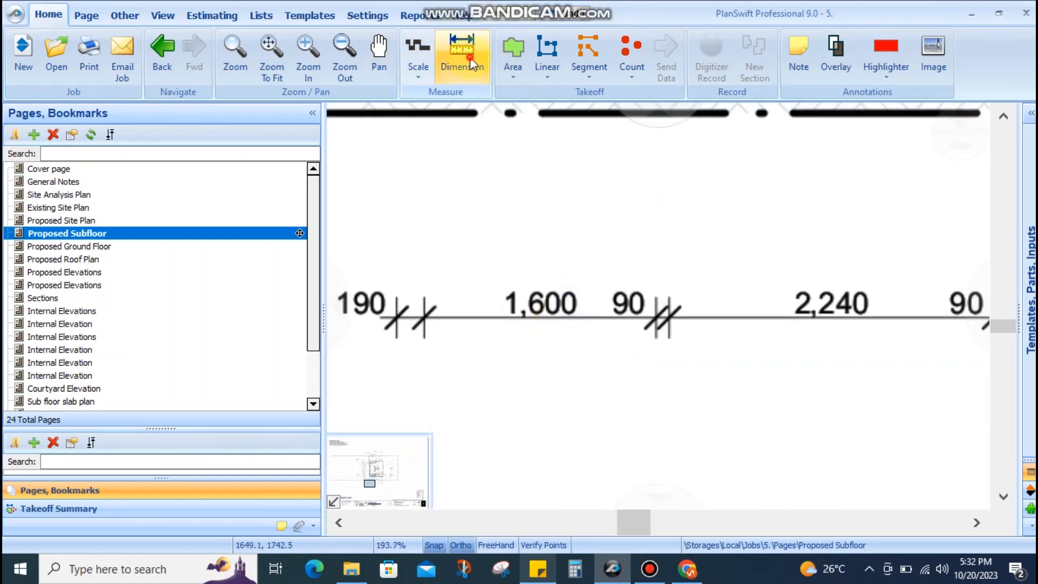
{"action": "left_click", "coordinate": [466, 54]}
{"action": "left_click", "coordinate": [656, 322]}
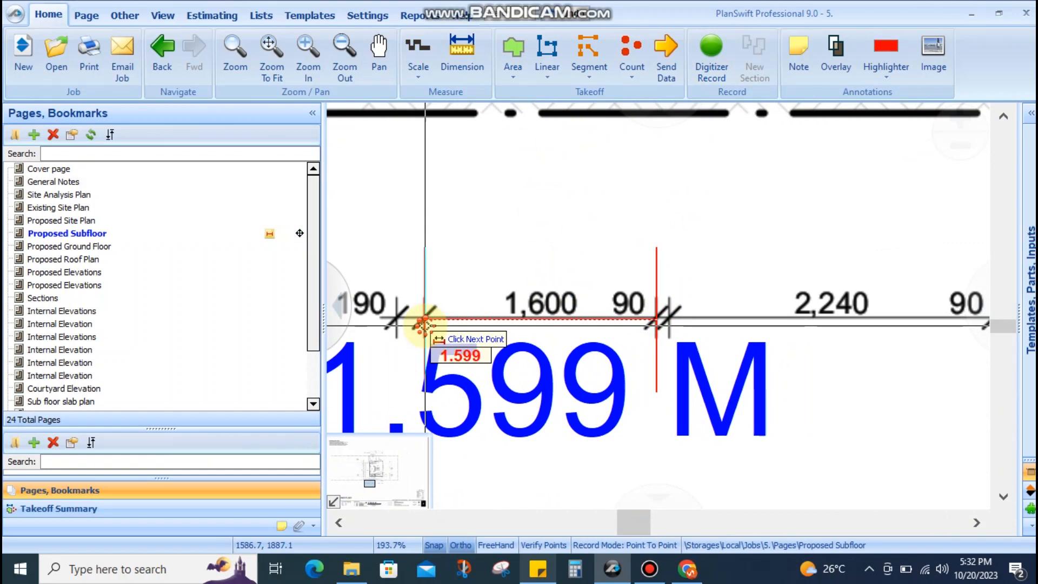
{"action": "key", "text": "Escape"}
{"action": "scroll", "coordinate": [511, 306], "scroll_direction": "down", "scroll_amount": 4}
{"action": "left_click_drag", "start_coordinate": [466, 146], "coordinate": [514, 292]}
{"action": "scroll", "coordinate": [513, 290], "scroll_direction": "up", "scroll_amount": 3}
{"action": "left_click_drag", "start_coordinate": [490, 360], "coordinate": [486, 291]}
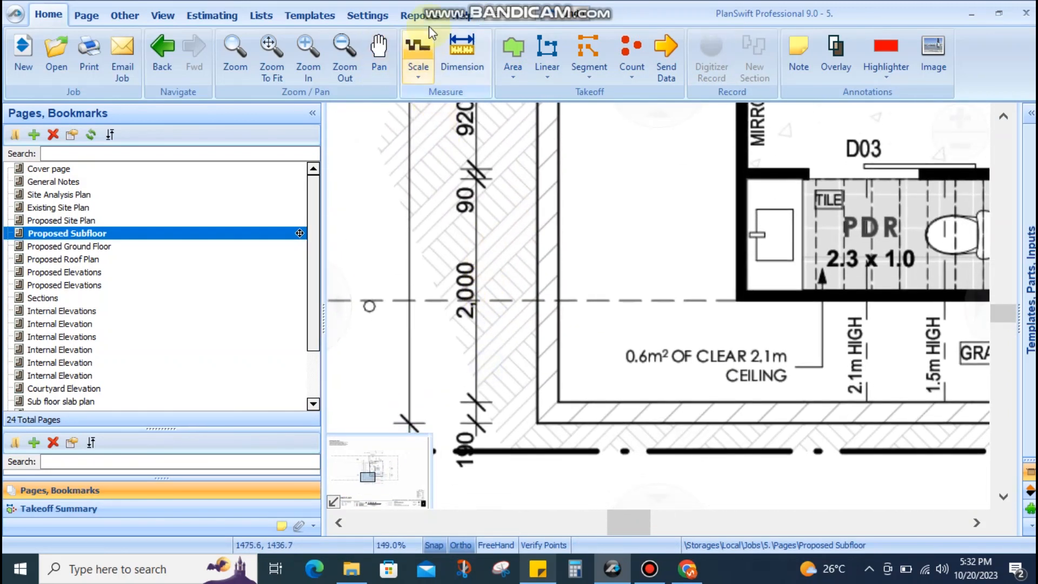
{"action": "left_click", "coordinate": [465, 54]}
{"action": "left_click", "coordinate": [483, 179]}
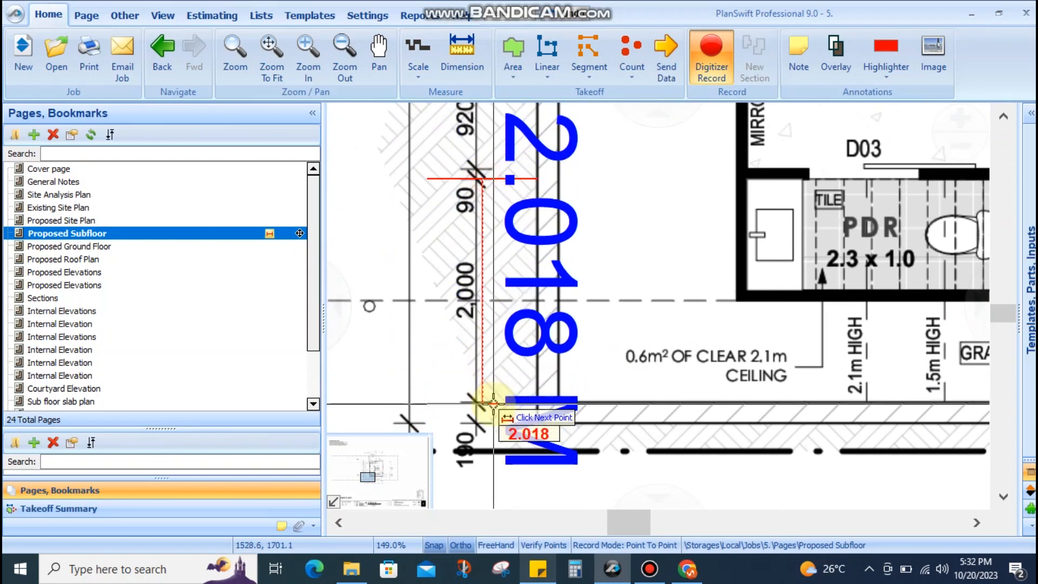
{"action": "key", "text": "Escape"}
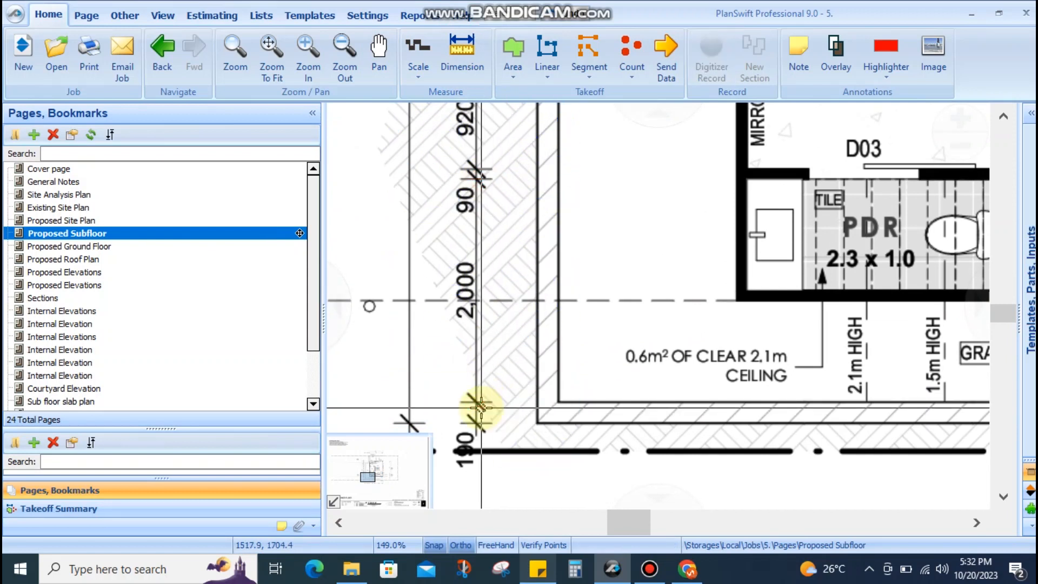
{"action": "scroll", "coordinate": [491, 324], "scroll_direction": "down", "scroll_amount": 6}
{"action": "scroll", "coordinate": [602, 280], "scroll_direction": "up", "scroll_amount": 3}
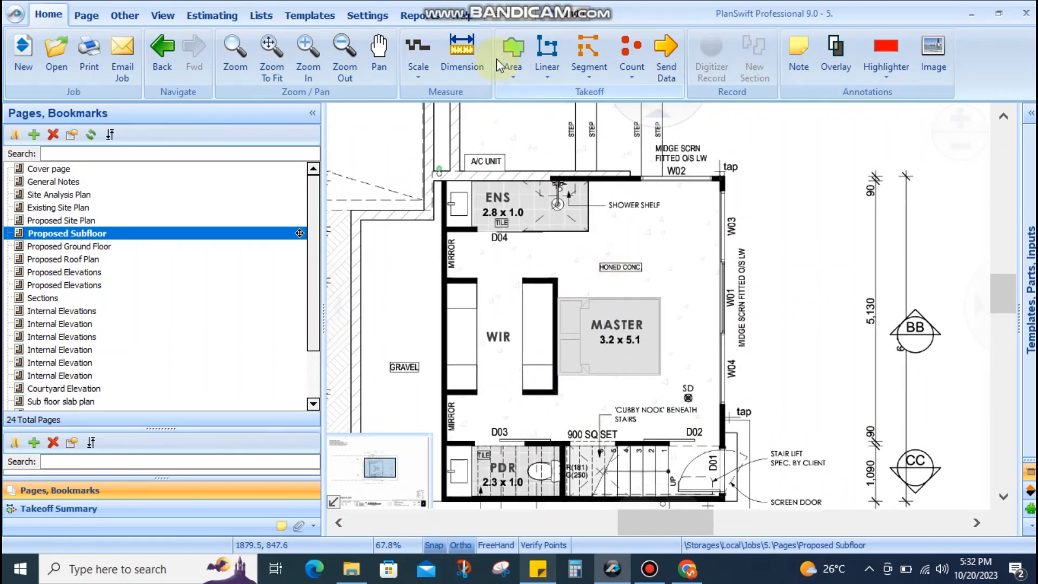
Create the 'Honed concrete Finish' area with yellow solid fill in the Flooring folder
{"action": "left_click", "coordinate": [513, 63]}
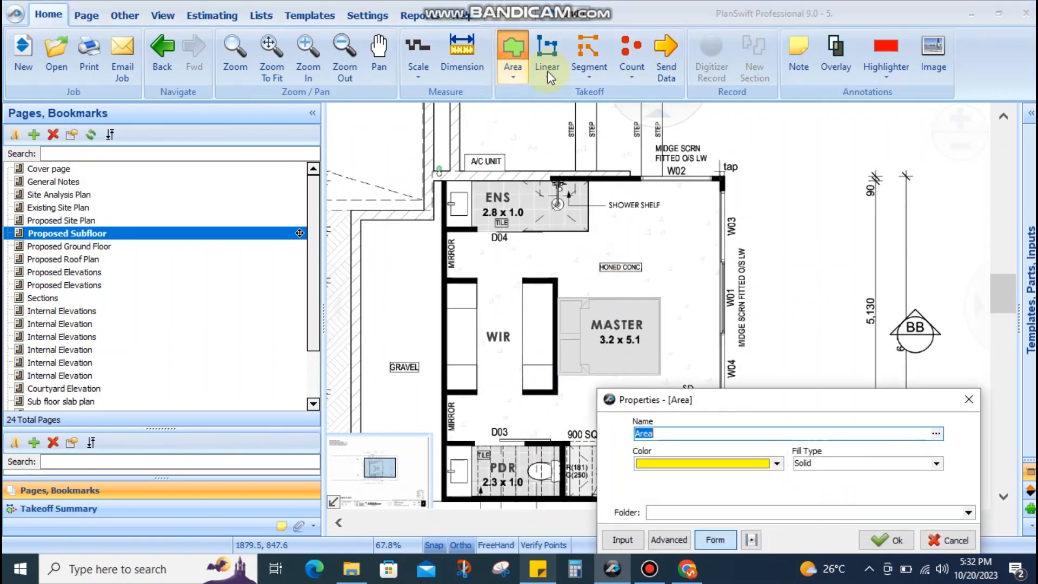
{"action": "left_click_drag", "start_coordinate": [660, 401], "coordinate": [578, 390]}
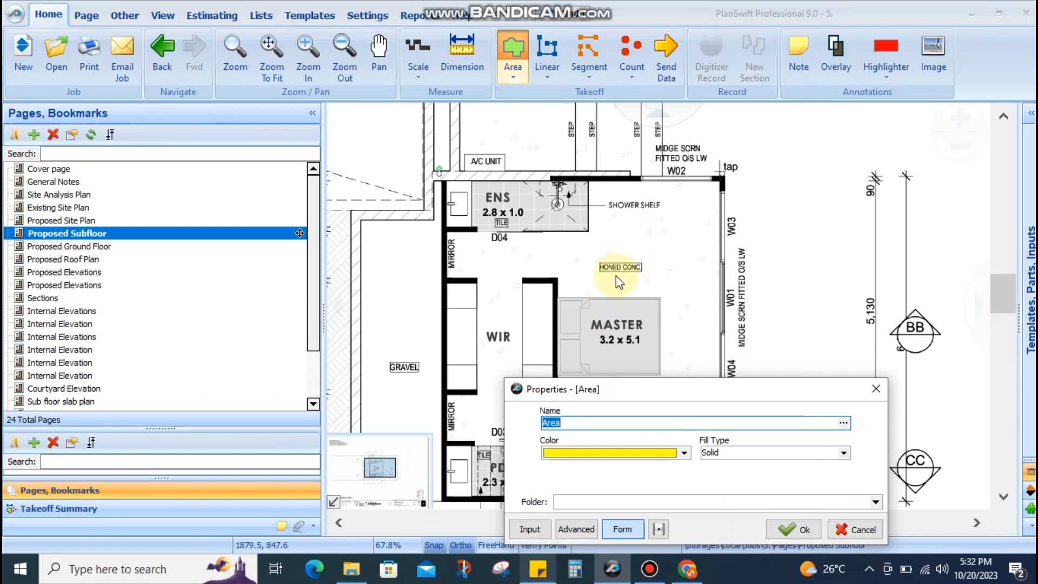
{"action": "scroll", "coordinate": [609, 269], "scroll_direction": "up", "scroll_amount": 3}
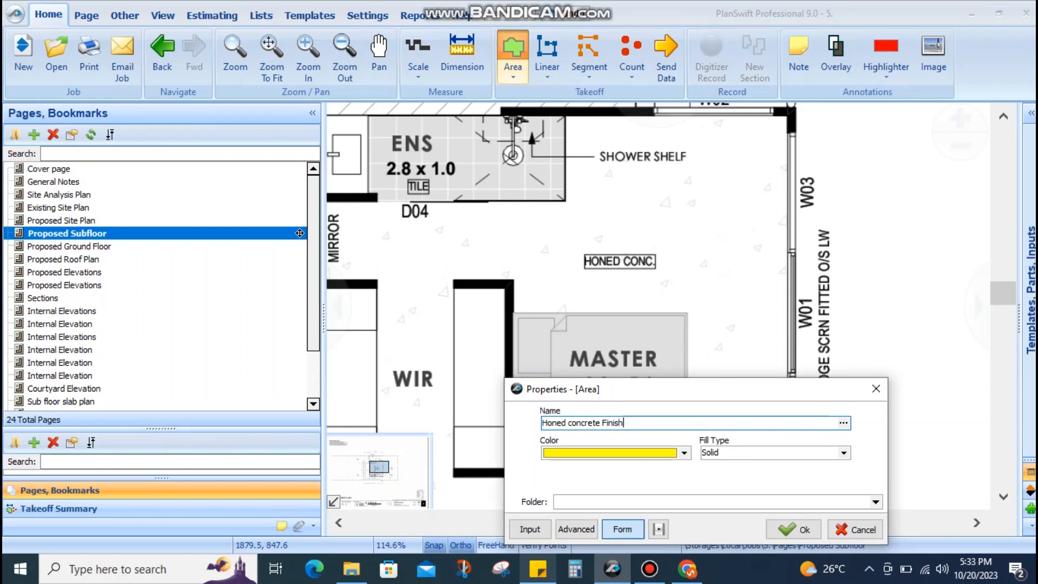
{"action": "left_click_drag", "start_coordinate": [582, 391], "coordinate": [554, 327]}
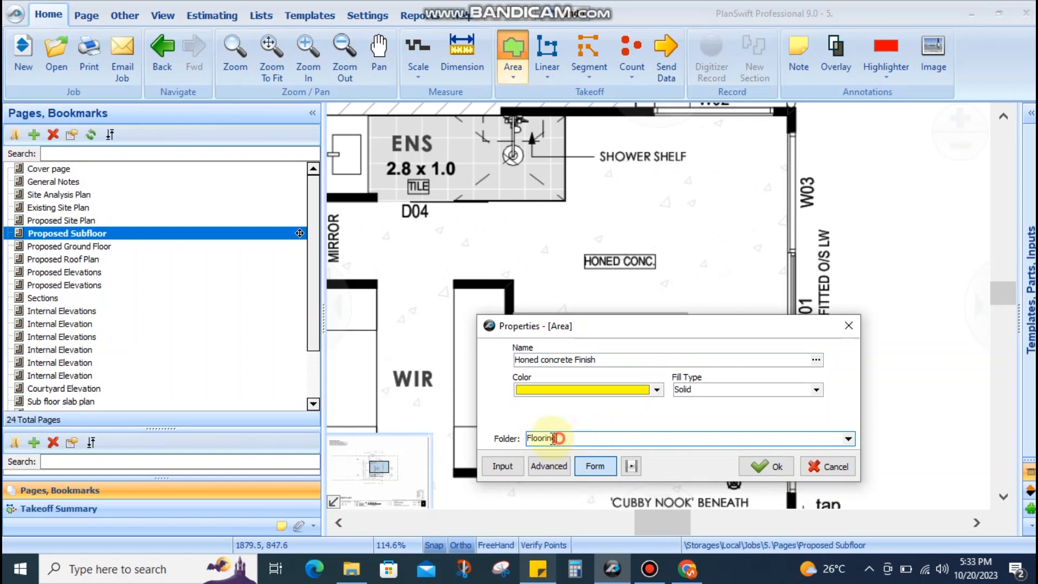
{"action": "left_click_drag", "start_coordinate": [601, 360], "coordinate": [523, 359]}
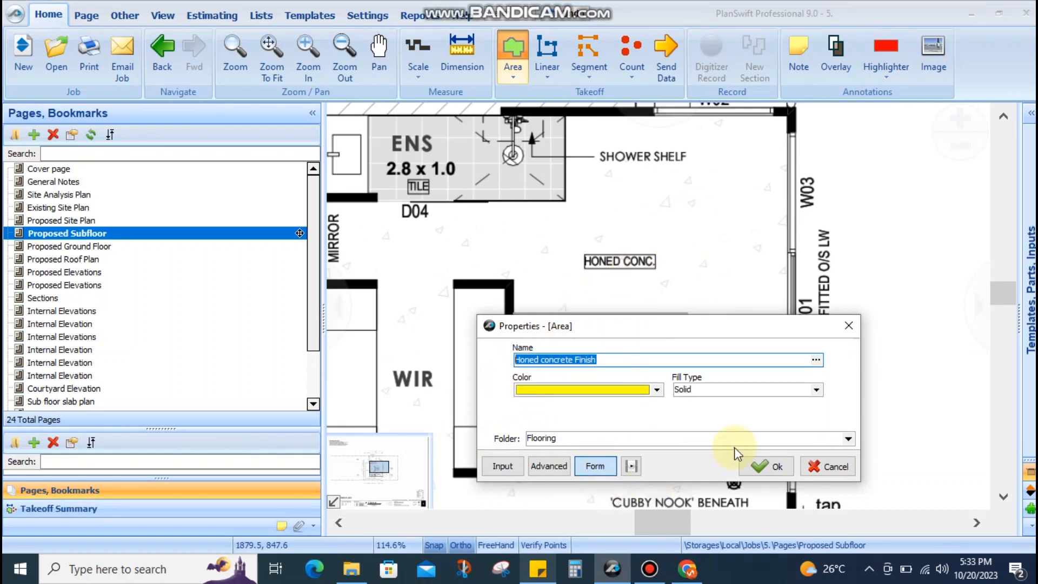
{"action": "left_click", "coordinate": [755, 466]}
{"action": "scroll", "coordinate": [648, 208], "scroll_direction": "down", "scroll_amount": 2}
{"action": "scroll", "coordinate": [629, 203], "scroll_direction": "up", "scroll_amount": 6}
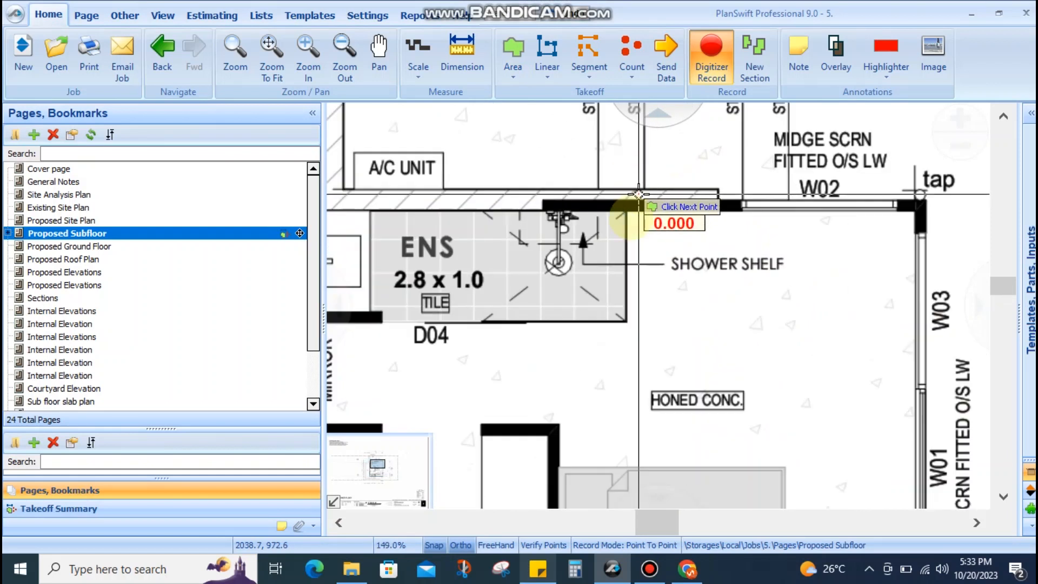
Trace the concrete area's corners along the ensuite wall, mirror wall stub and left wall
{"action": "scroll", "coordinate": [625, 203], "scroll_direction": "down", "scroll_amount": 1}
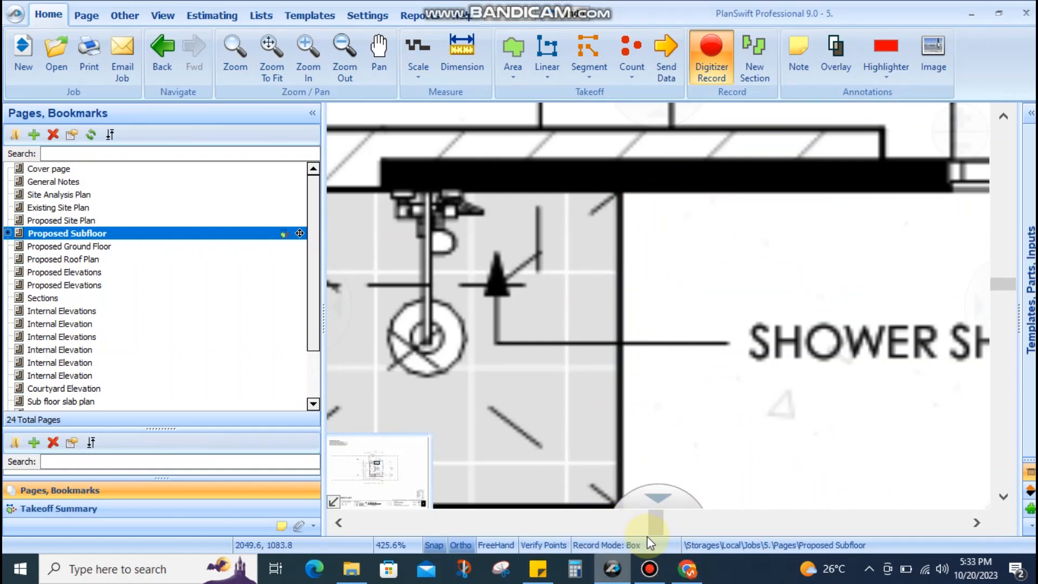
{"action": "scroll", "coordinate": [667, 311], "scroll_direction": "down", "scroll_amount": 5}
{"action": "left_click", "coordinate": [599, 237]}
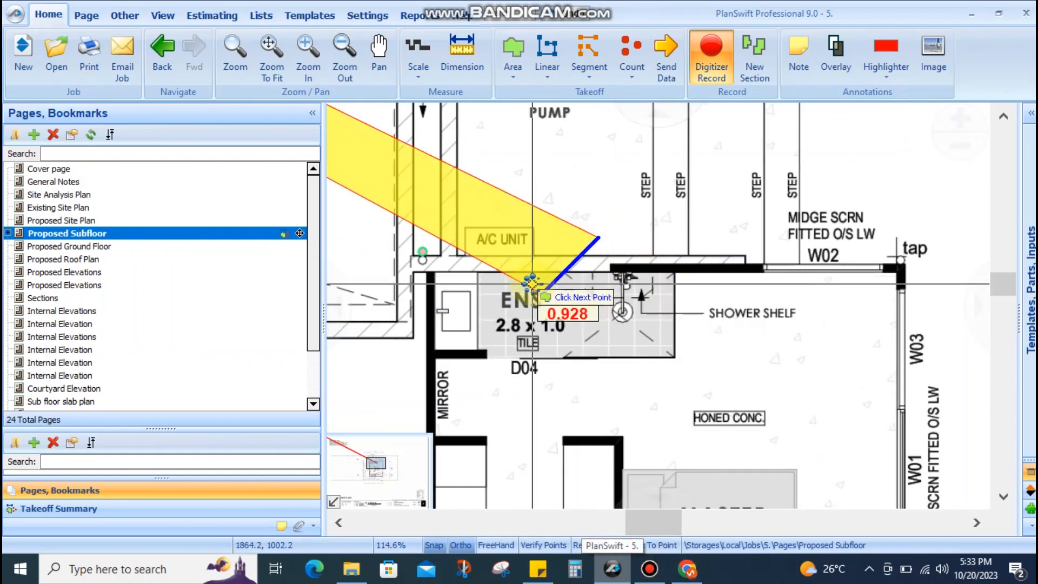
{"action": "left_click", "coordinate": [532, 282]}
{"action": "scroll", "coordinate": [667, 263], "scroll_direction": "up", "scroll_amount": 2}
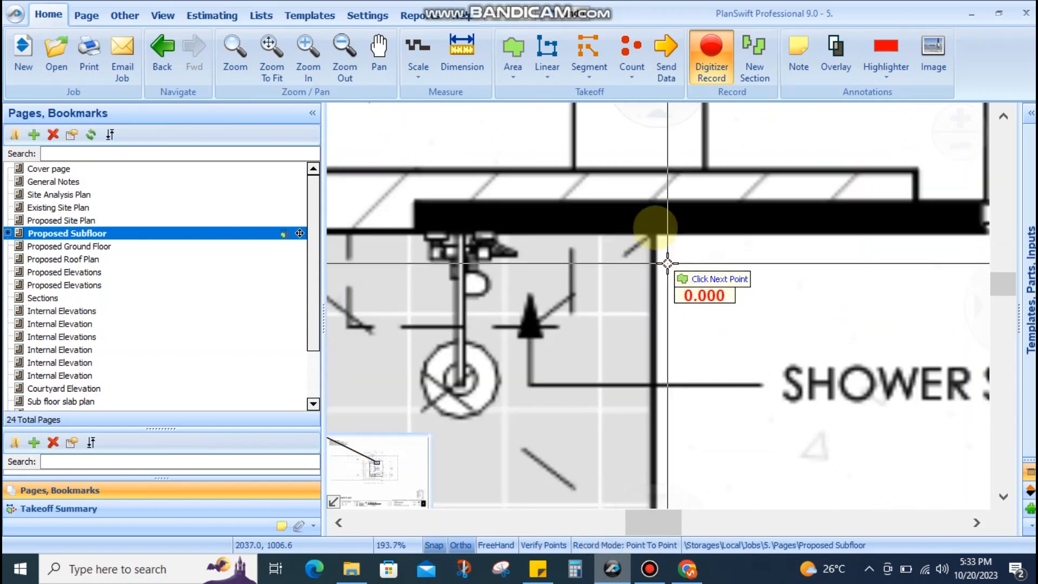
{"action": "scroll", "coordinate": [654, 228], "scroll_direction": "up", "scroll_amount": 6}
{"action": "scroll", "coordinate": [654, 230], "scroll_direction": "down", "scroll_amount": 3}
{"action": "left_click_drag", "start_coordinate": [674, 381], "coordinate": [734, 144]}
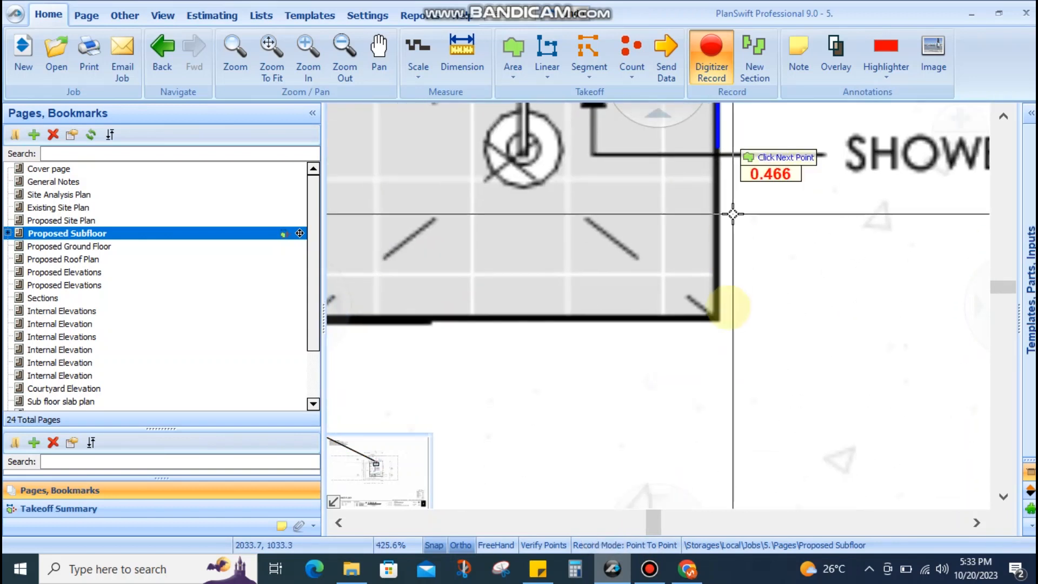
{"action": "scroll", "coordinate": [718, 314], "scroll_direction": "down", "scroll_amount": 4}
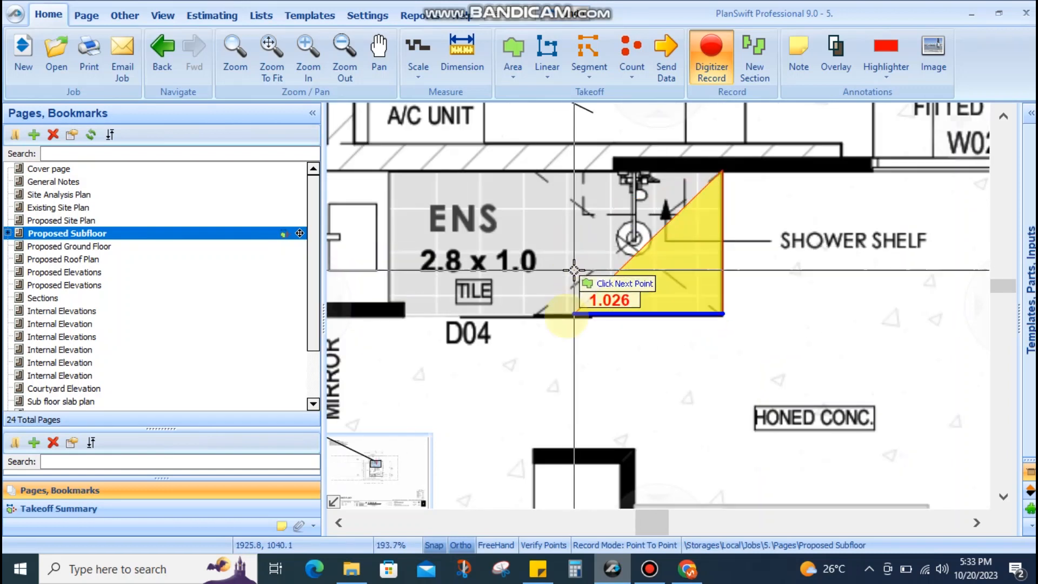
{"action": "scroll", "coordinate": [533, 305], "scroll_direction": "up", "scroll_amount": 5}
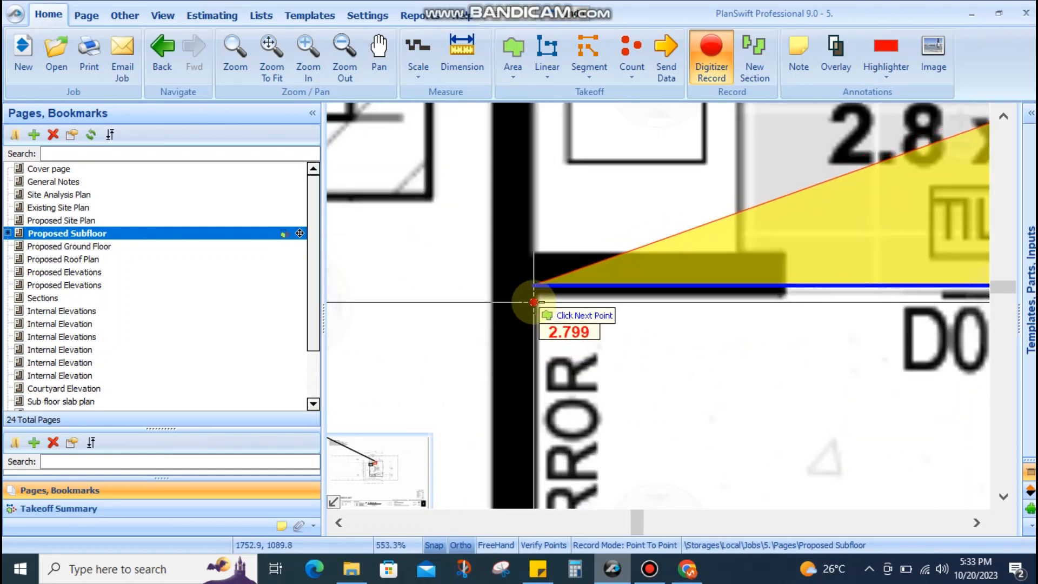
{"action": "left_click", "coordinate": [533, 301]}
{"action": "scroll", "coordinate": [521, 378], "scroll_direction": "down", "scroll_amount": 4}
{"action": "scroll", "coordinate": [524, 306], "scroll_direction": "up", "scroll_amount": 4}
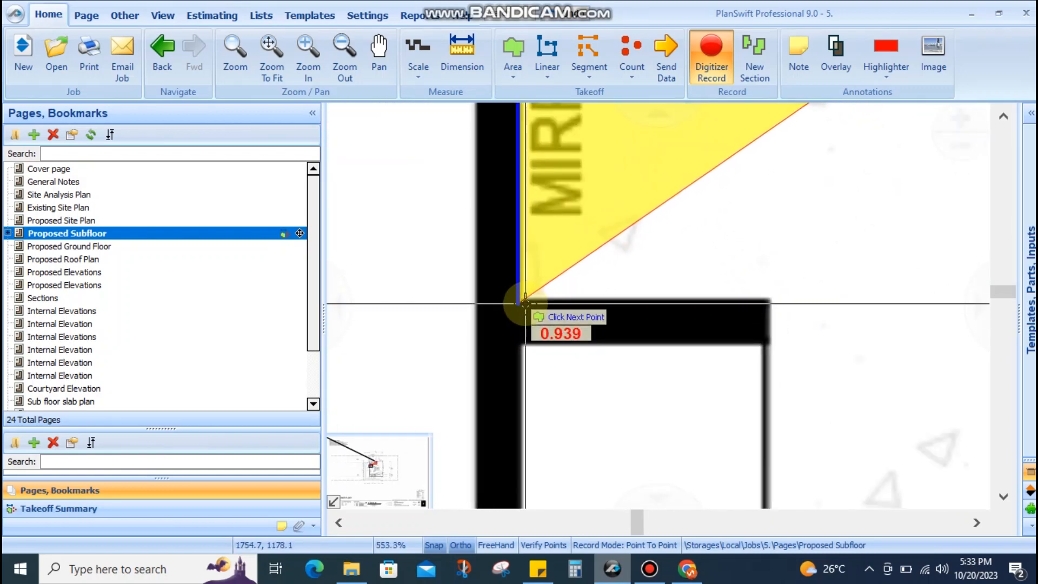
{"action": "scroll", "coordinate": [540, 270], "scroll_direction": "down", "scroll_amount": 3}
{"action": "scroll", "coordinate": [494, 250], "scroll_direction": "up", "scroll_amount": 5}
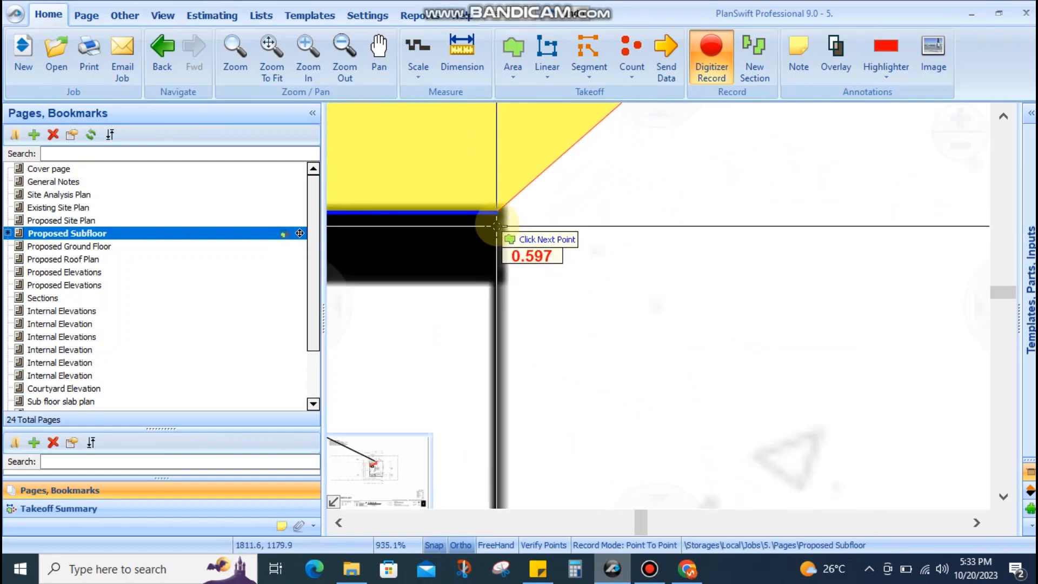
{"action": "scroll", "coordinate": [511, 281], "scroll_direction": "down", "scroll_amount": 5}
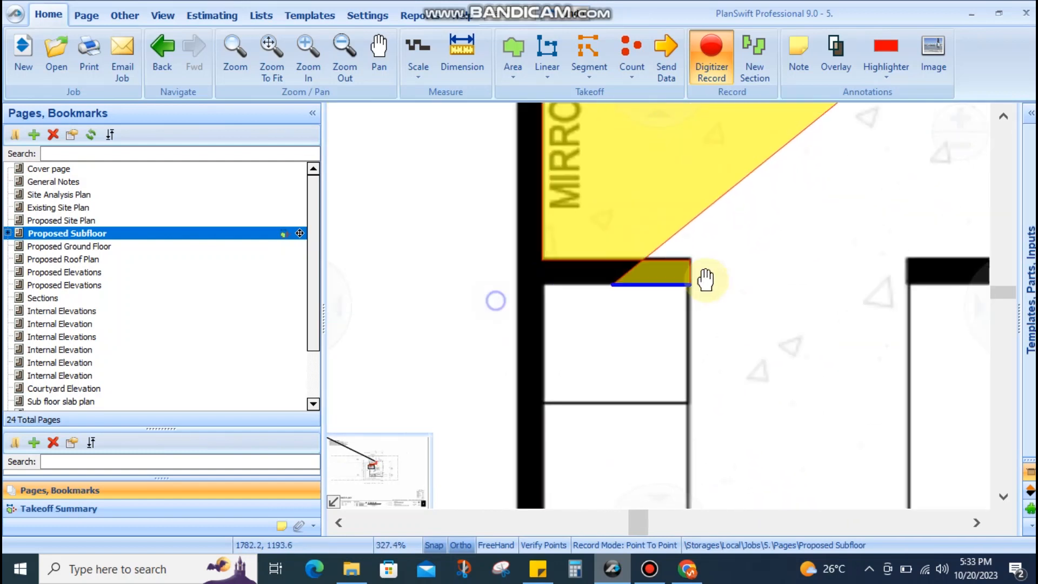
{"action": "scroll", "coordinate": [650, 236], "scroll_direction": "up", "scroll_amount": 3}
{"action": "scroll", "coordinate": [651, 236], "scroll_direction": "up", "scroll_amount": 3}
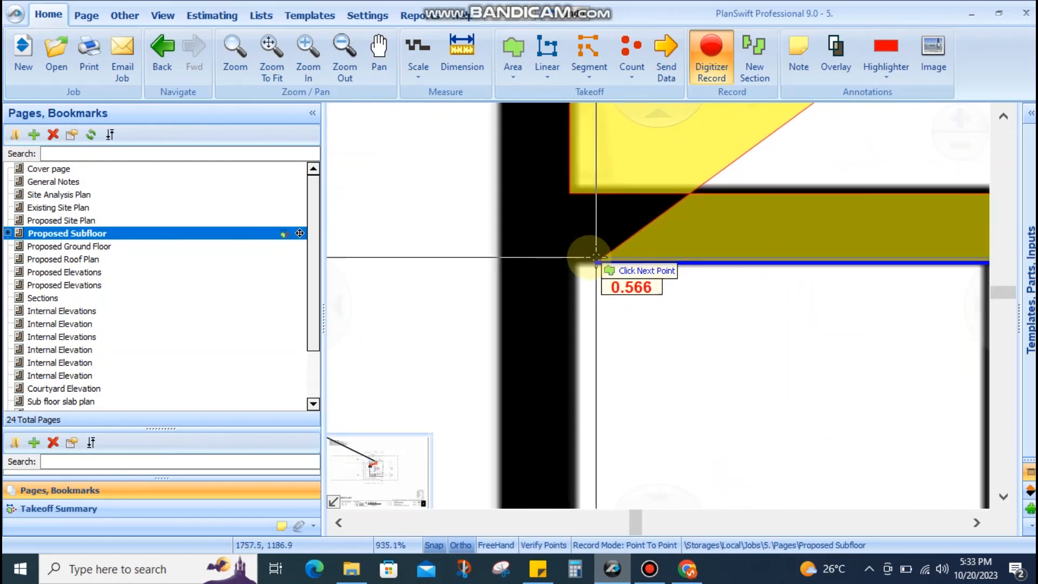
{"action": "left_click", "coordinate": [572, 261]}
{"action": "scroll", "coordinate": [572, 263], "scroll_direction": "down", "scroll_amount": 3}
{"action": "left_click_drag", "start_coordinate": [595, 392], "coordinate": [561, 211]}
{"action": "left_click_drag", "start_coordinate": [561, 356], "coordinate": [514, 141]}
{"action": "left_click_drag", "start_coordinate": [525, 351], "coordinate": [486, 54]}
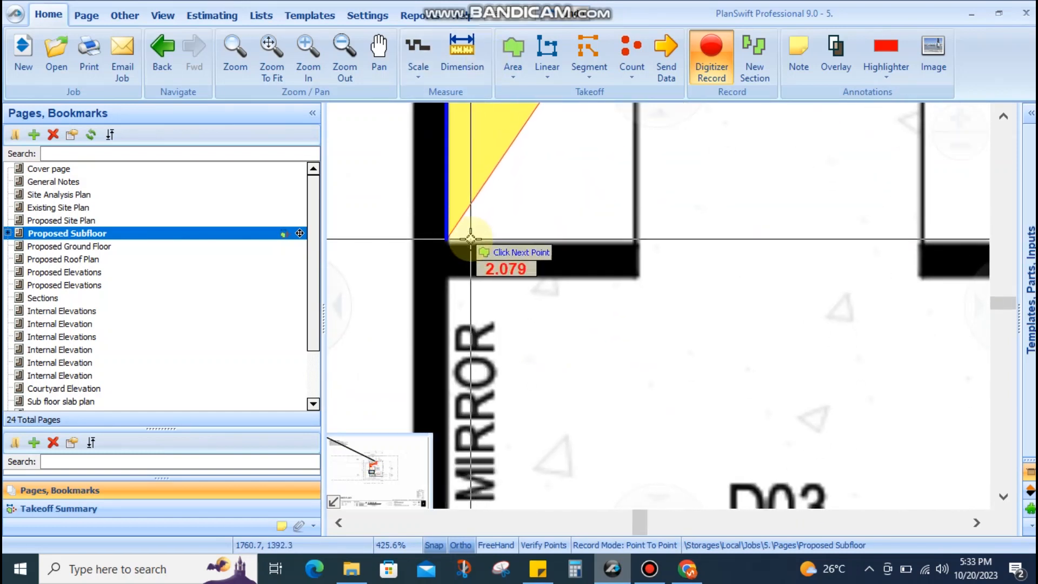
{"action": "left_click", "coordinate": [470, 243]}
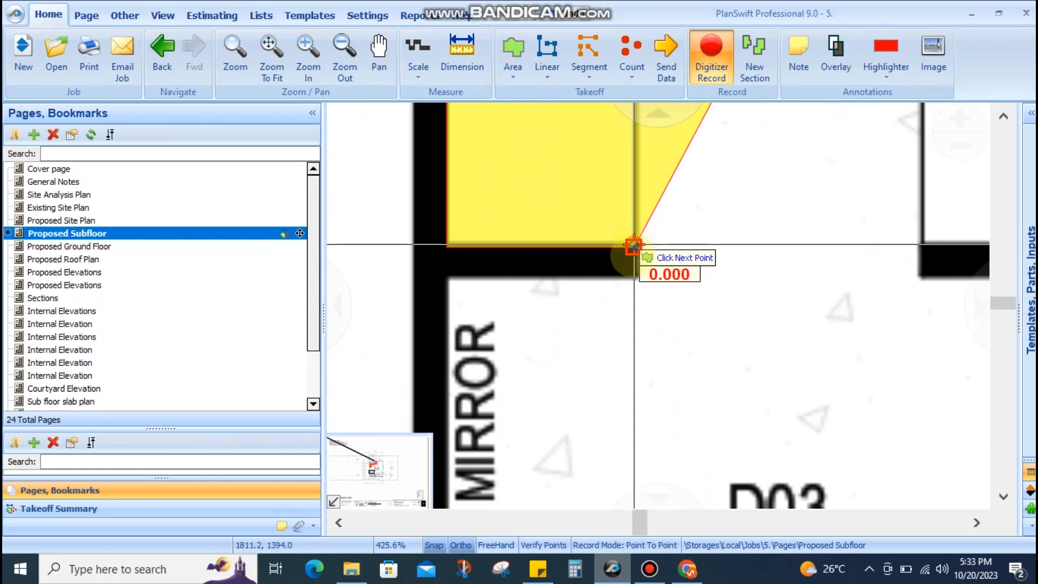
{"action": "left_click", "coordinate": [634, 273]}
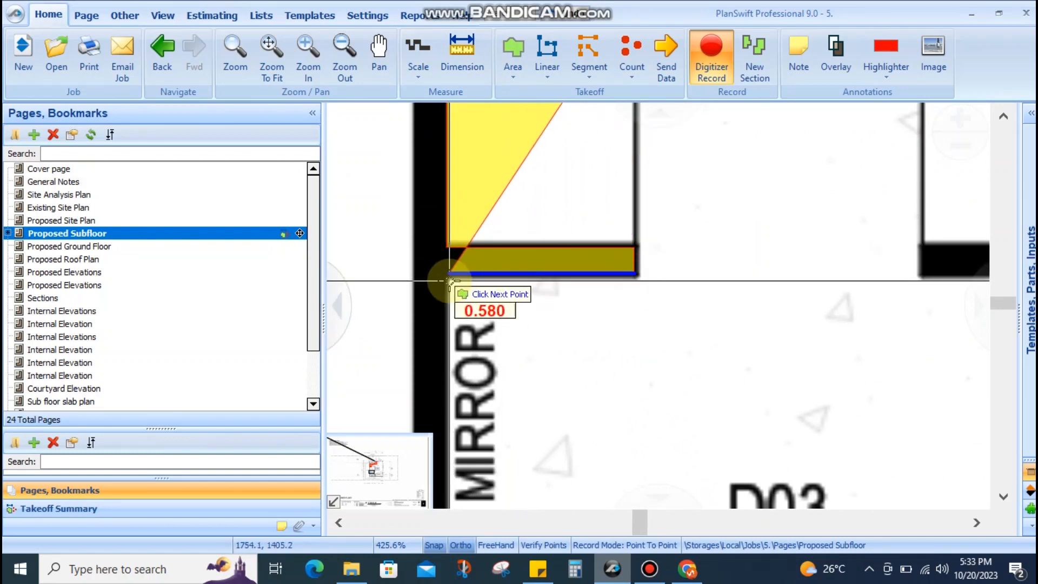
Continue the outline past the powder room wall and around the stair walls by D02
{"action": "scroll", "coordinate": [446, 282], "scroll_direction": "down", "scroll_amount": 4}
{"action": "left_click_drag", "start_coordinate": [483, 320], "coordinate": [468, 249]}
{"action": "scroll", "coordinate": [432, 286], "scroll_direction": "up", "scroll_amount": 2}
{"action": "scroll", "coordinate": [447, 331], "scroll_direction": "up", "scroll_amount": 4}
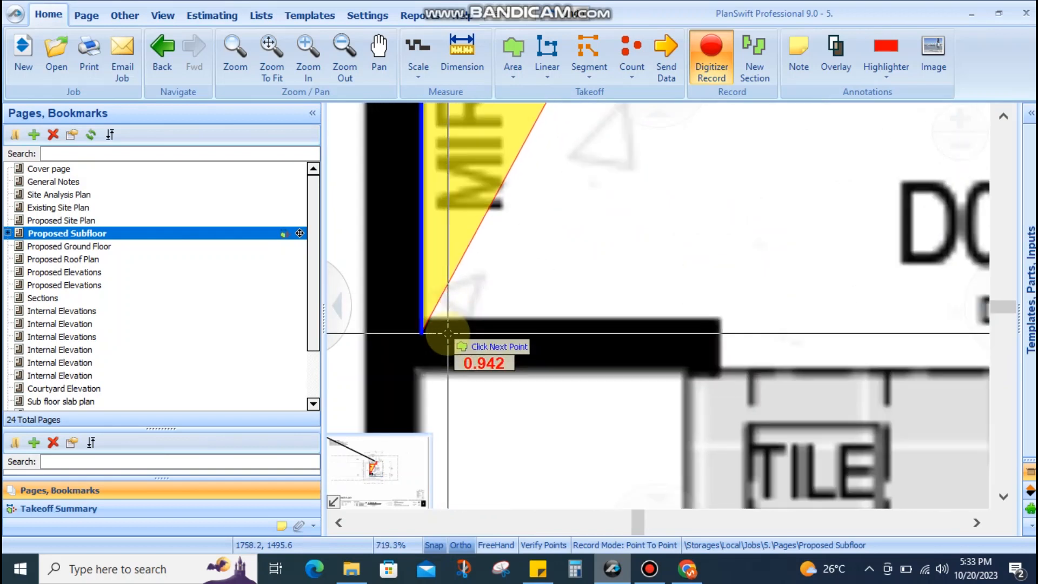
{"action": "left_click", "coordinate": [447, 321]}
{"action": "scroll", "coordinate": [448, 321], "scroll_direction": "down", "scroll_amount": 2}
{"action": "scroll", "coordinate": [580, 329], "scroll_direction": "up", "scroll_amount": 2}
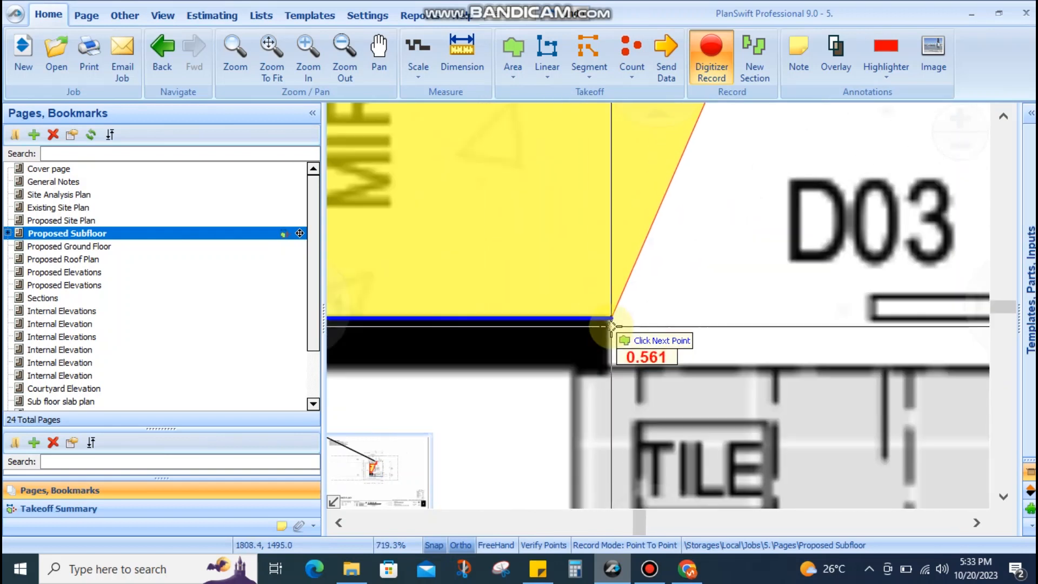
{"action": "left_click", "coordinate": [602, 325]}
{"action": "scroll", "coordinate": [606, 368], "scroll_direction": "down", "scroll_amount": 4}
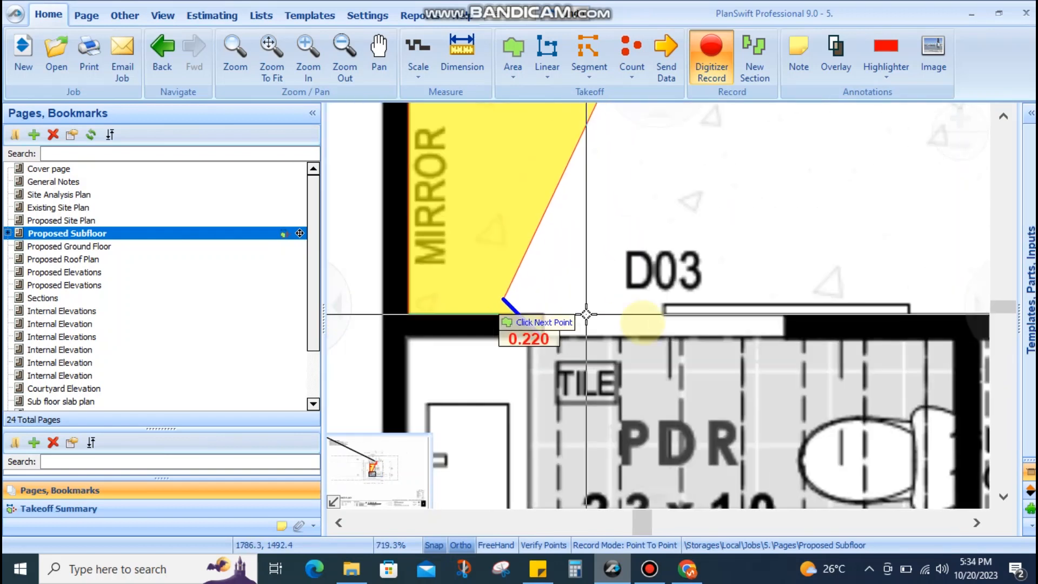
{"action": "scroll", "coordinate": [609, 325], "scroll_direction": "up", "scroll_amount": 3}
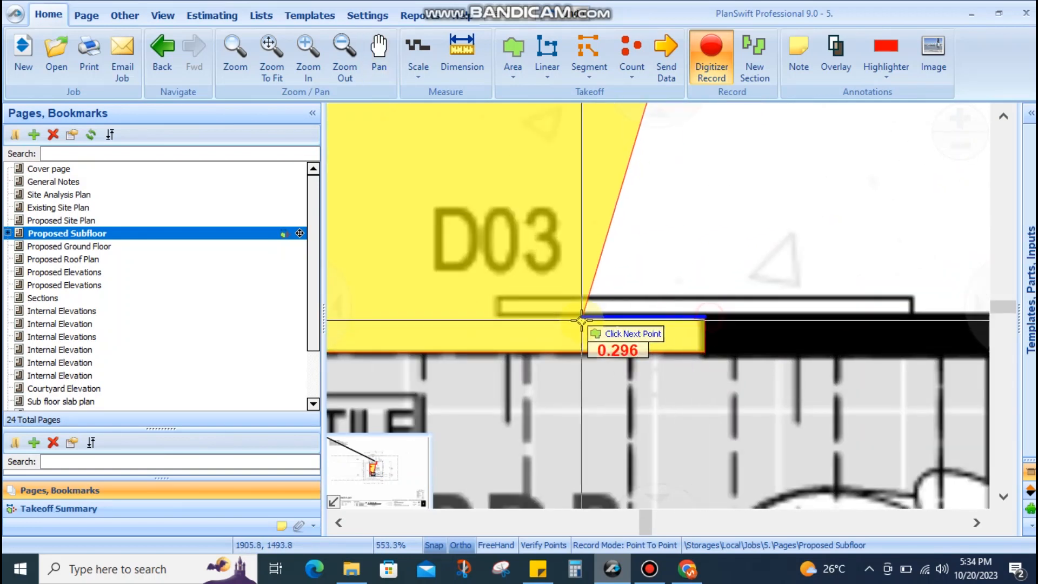
{"action": "scroll", "coordinate": [643, 324], "scroll_direction": "down", "scroll_amount": 3}
{"action": "scroll", "coordinate": [637, 289], "scroll_direction": "up", "scroll_amount": 5}
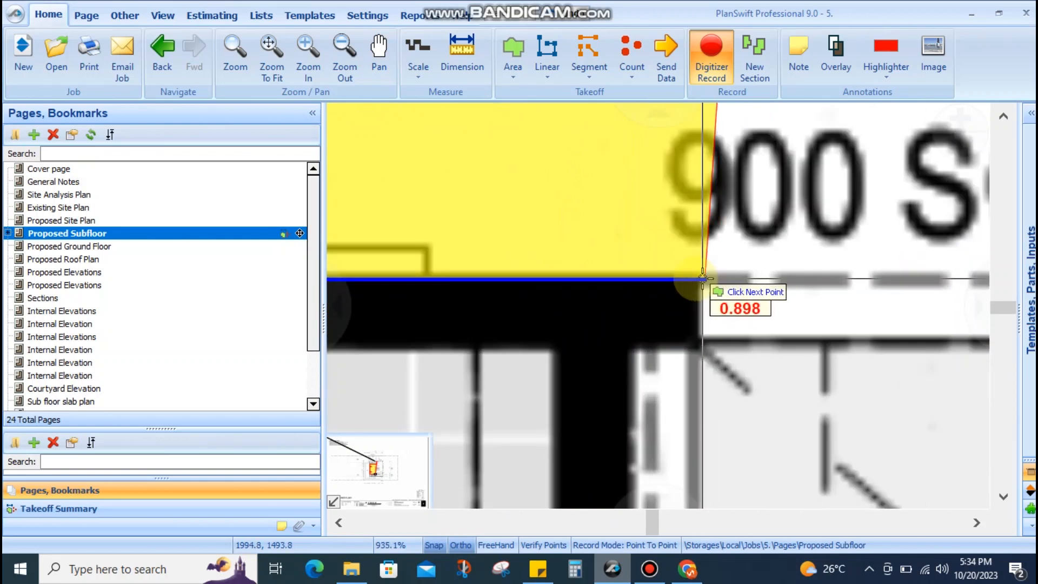
{"action": "scroll", "coordinate": [654, 330], "scroll_direction": "down", "scroll_amount": 5}
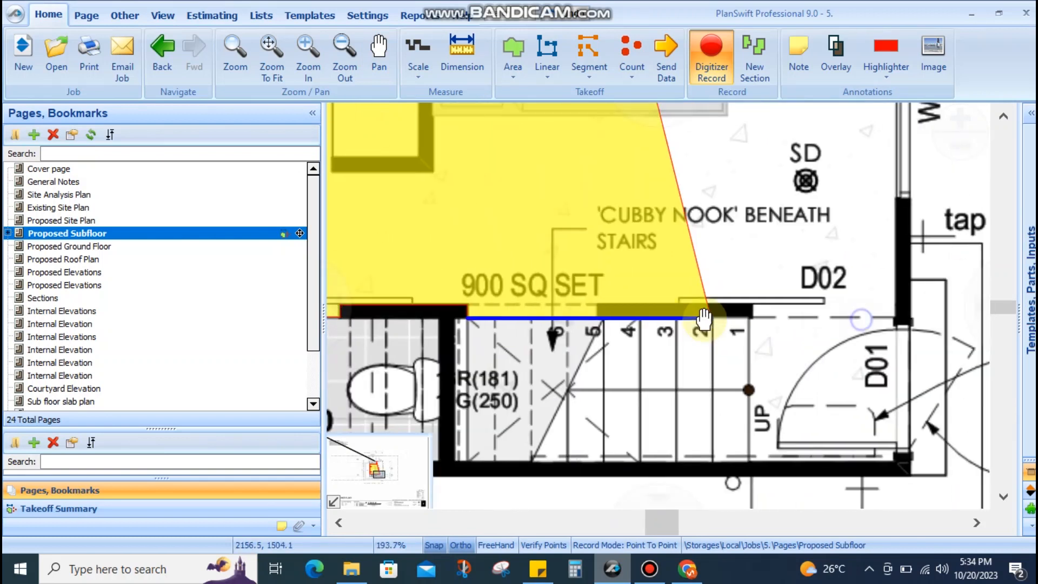
{"action": "scroll", "coordinate": [621, 346], "scroll_direction": "up", "scroll_amount": 3}
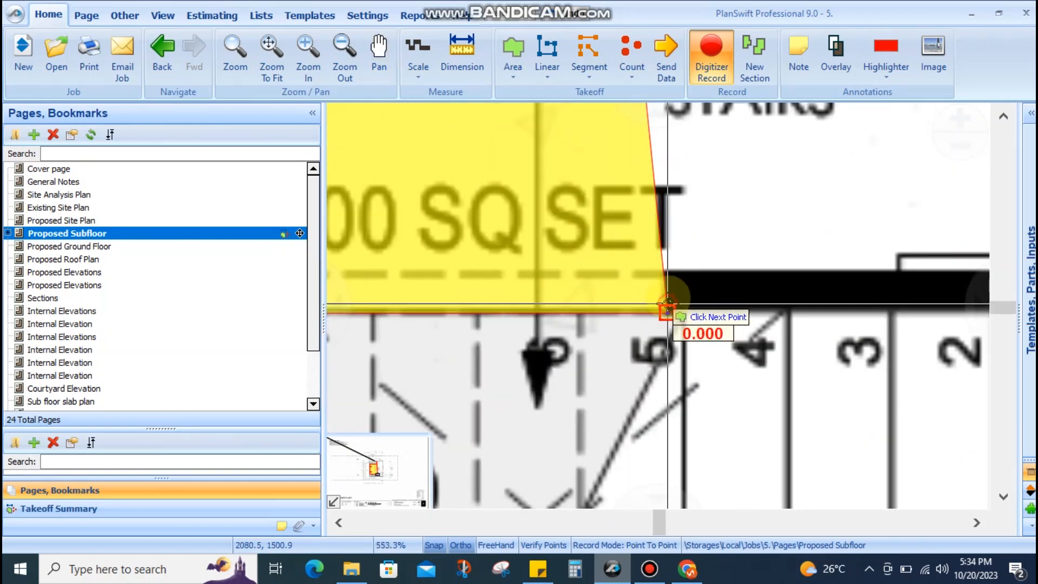
{"action": "left_click", "coordinate": [669, 277]}
{"action": "scroll", "coordinate": [636, 280], "scroll_direction": "down", "scroll_amount": 4}
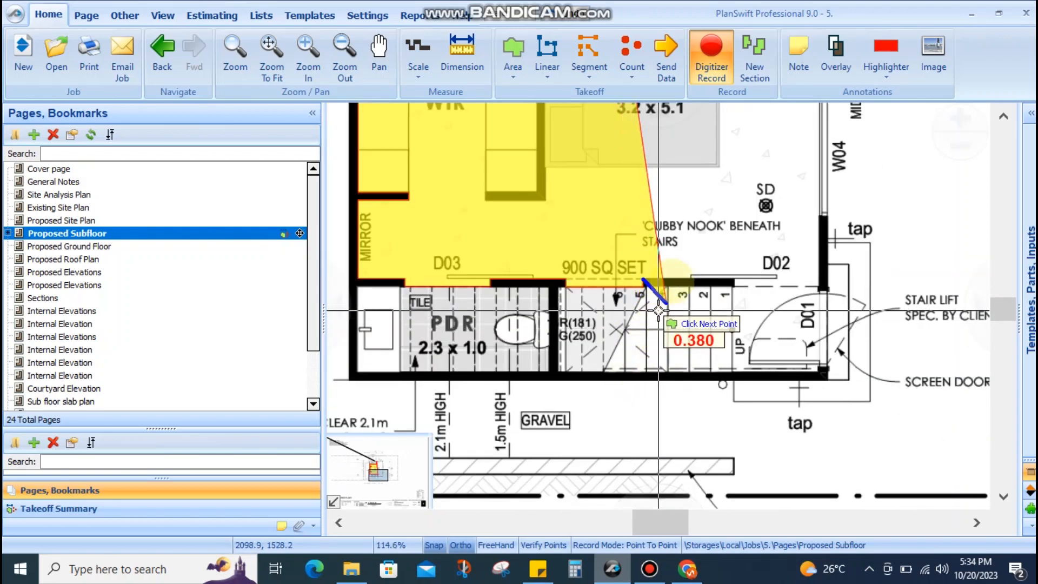
{"action": "scroll", "coordinate": [657, 309], "scroll_direction": "up", "scroll_amount": 4}
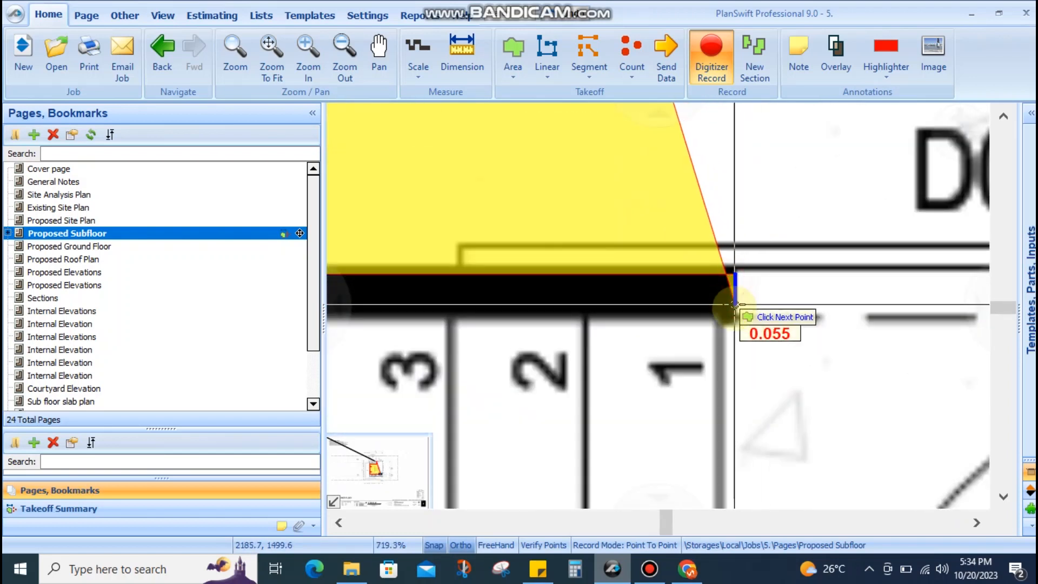
{"action": "left_click", "coordinate": [734, 311]}
{"action": "scroll", "coordinate": [648, 282], "scroll_direction": "down", "scroll_amount": 3}
{"action": "left_click_drag", "start_coordinate": [868, 284], "coordinate": [774, 279]}
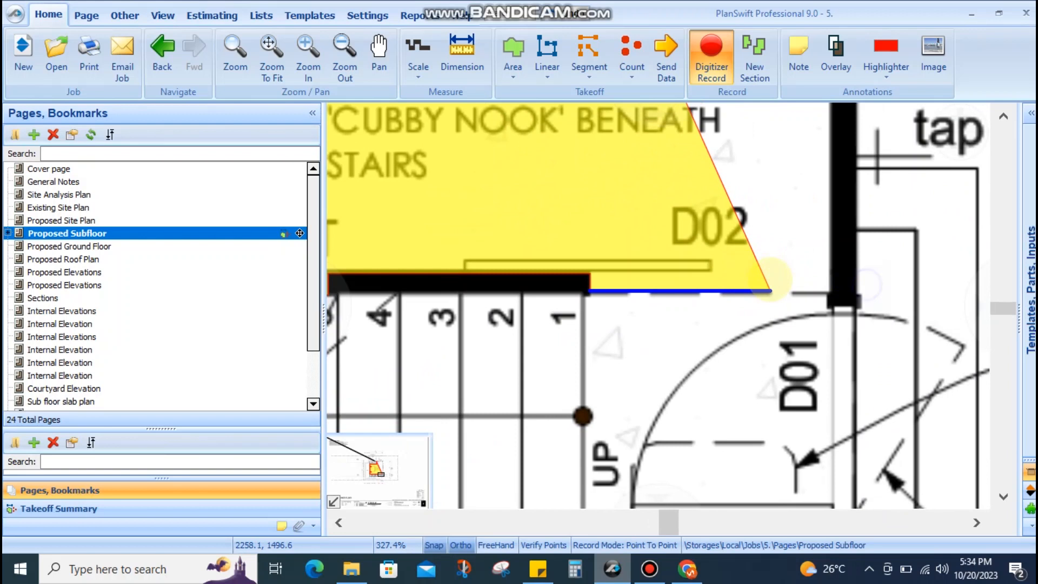
{"action": "scroll", "coordinate": [774, 278], "scroll_direction": "down", "scroll_amount": 2}
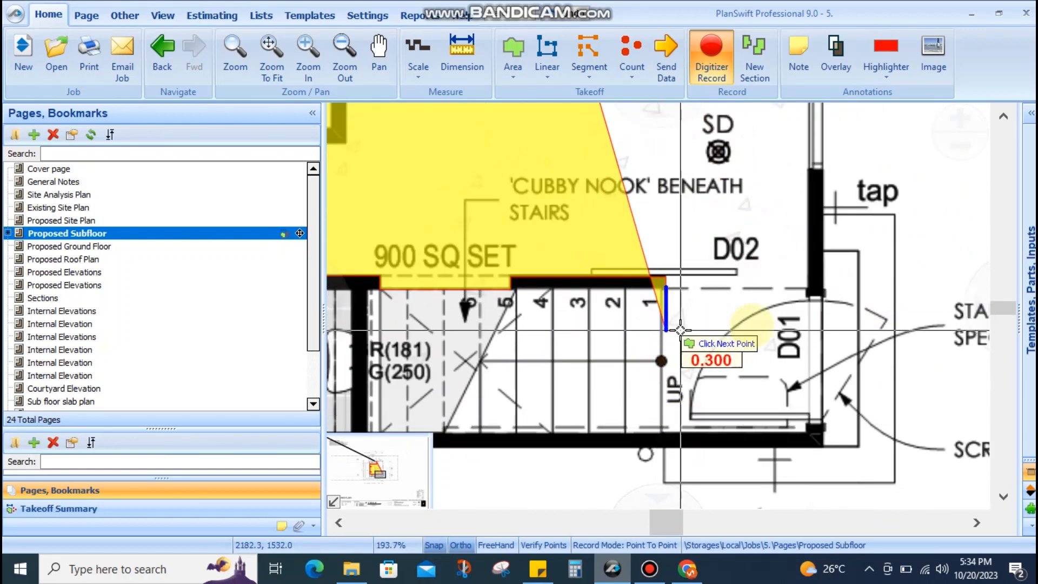
{"action": "scroll", "coordinate": [668, 425], "scroll_direction": "up", "scroll_amount": 1}
{"action": "scroll", "coordinate": [668, 425], "scroll_direction": "up", "scroll_amount": 3}
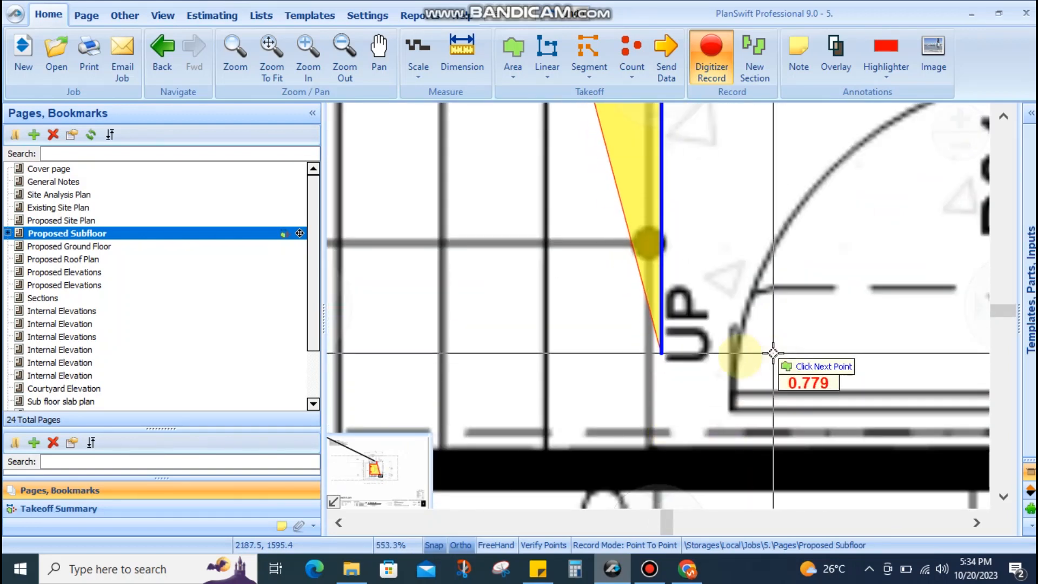
{"action": "scroll", "coordinate": [743, 357], "scroll_direction": "down", "scroll_amount": 4}
{"action": "scroll", "coordinate": [695, 420], "scroll_direction": "up", "scroll_amount": 3}
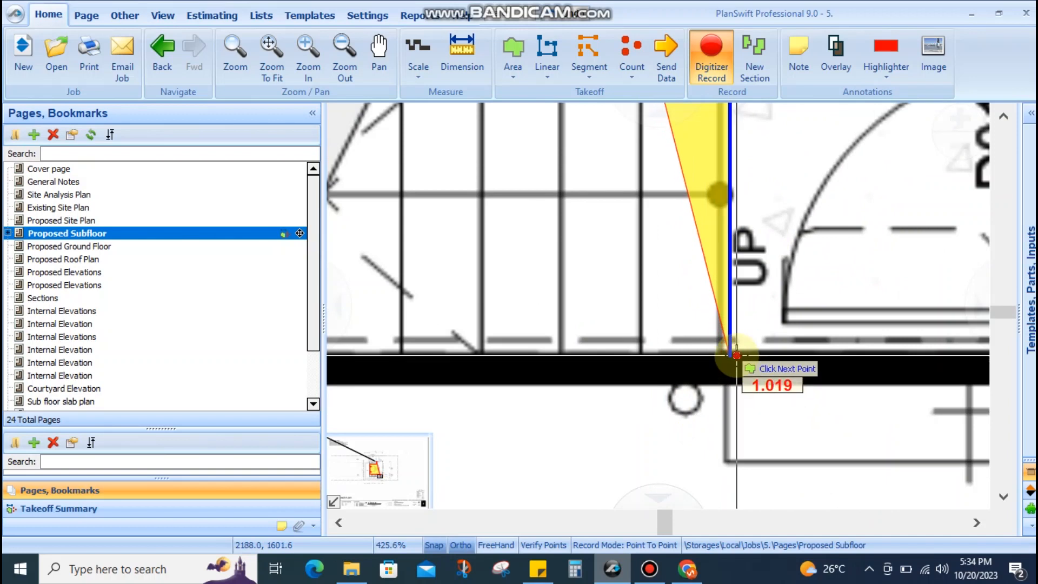
{"action": "left_click", "coordinate": [737, 356]}
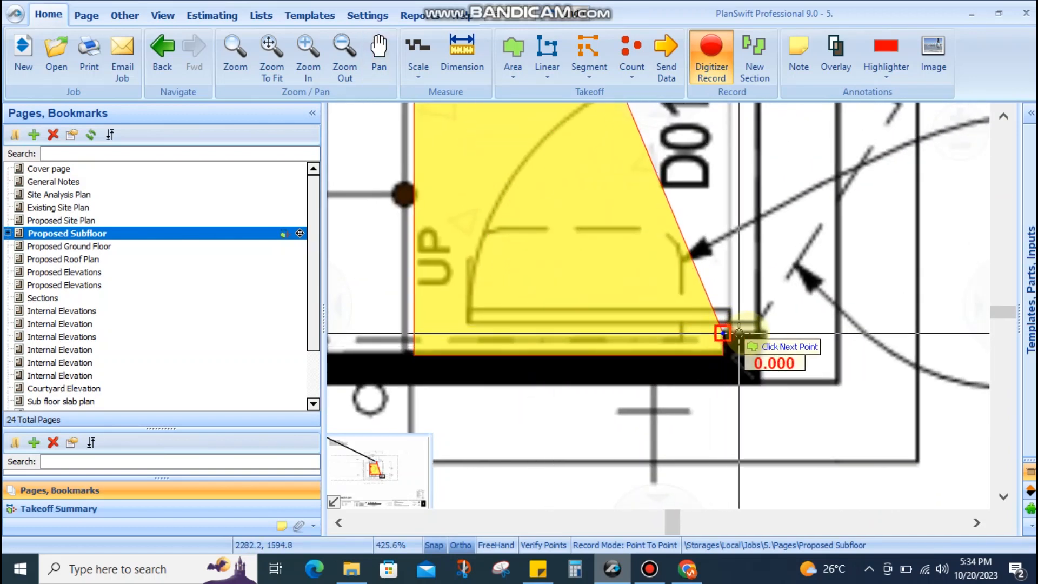
Add the W02/W03 corner and ENS shelf corner, closing the Honed concrete area at 26.1
{"action": "scroll", "coordinate": [754, 338], "scroll_direction": "down", "scroll_amount": 2}
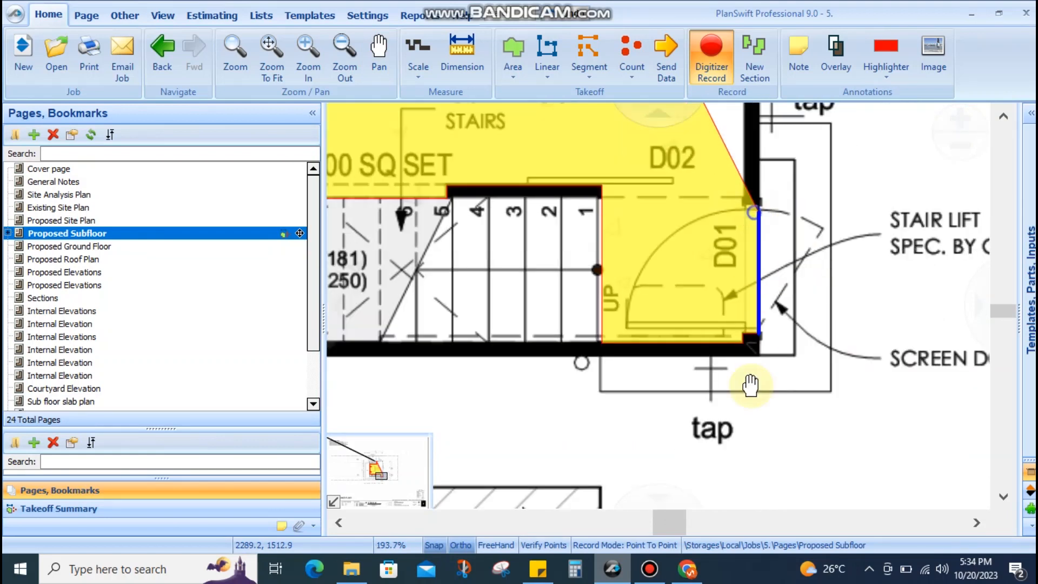
{"action": "scroll", "coordinate": [746, 366], "scroll_direction": "up", "scroll_amount": 4}
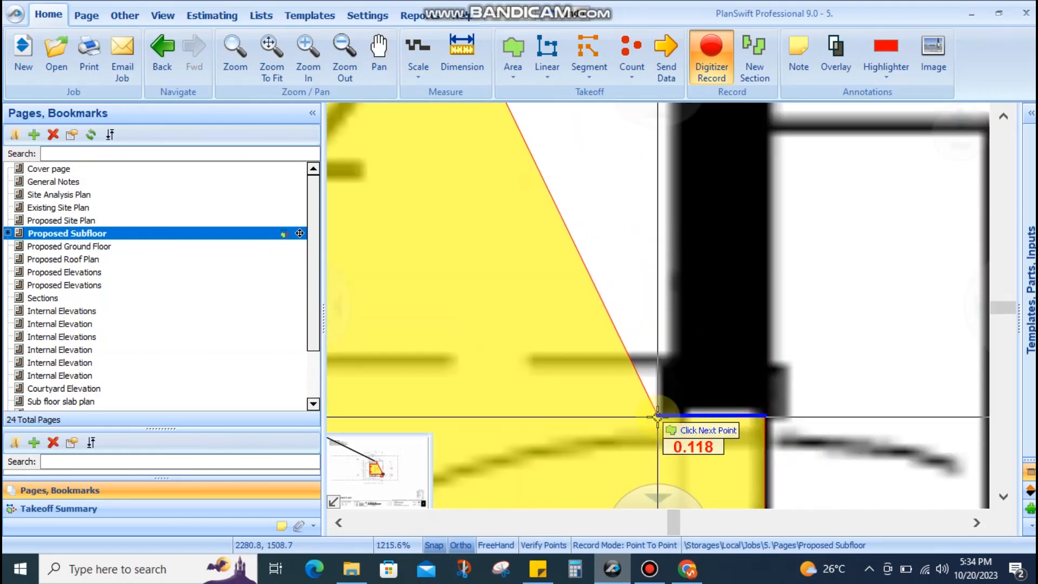
{"action": "scroll", "coordinate": [672, 417], "scroll_direction": "down", "scroll_amount": 6}
{"action": "left_click_drag", "start_coordinate": [672, 330], "coordinate": [672, 403]}
{"action": "scroll", "coordinate": [673, 402], "scroll_direction": "down", "scroll_amount": 5}
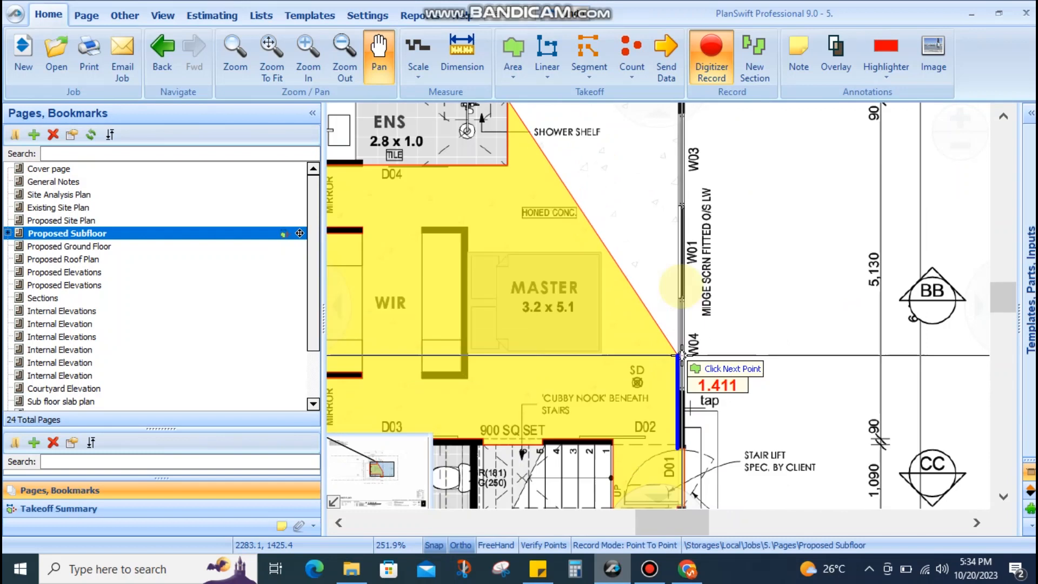
{"action": "left_click_drag", "start_coordinate": [678, 287], "coordinate": [680, 443]}
{"action": "scroll", "coordinate": [685, 263], "scroll_direction": "up", "scroll_amount": 1}
{"action": "scroll", "coordinate": [682, 263], "scroll_direction": "up", "scroll_amount": 8}
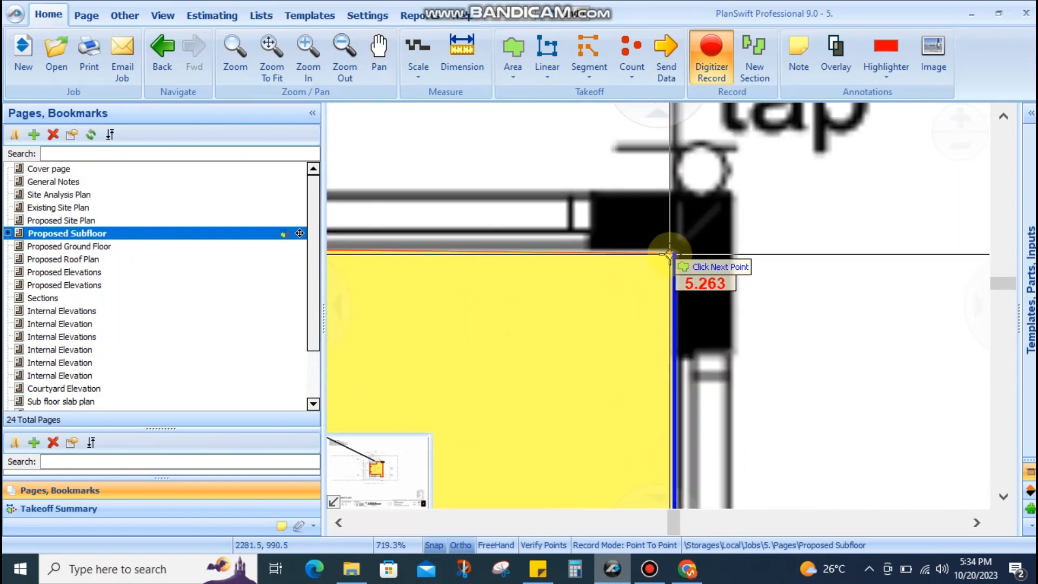
{"action": "left_click", "coordinate": [673, 248]}
{"action": "scroll", "coordinate": [673, 249], "scroll_direction": "down", "scroll_amount": 11}
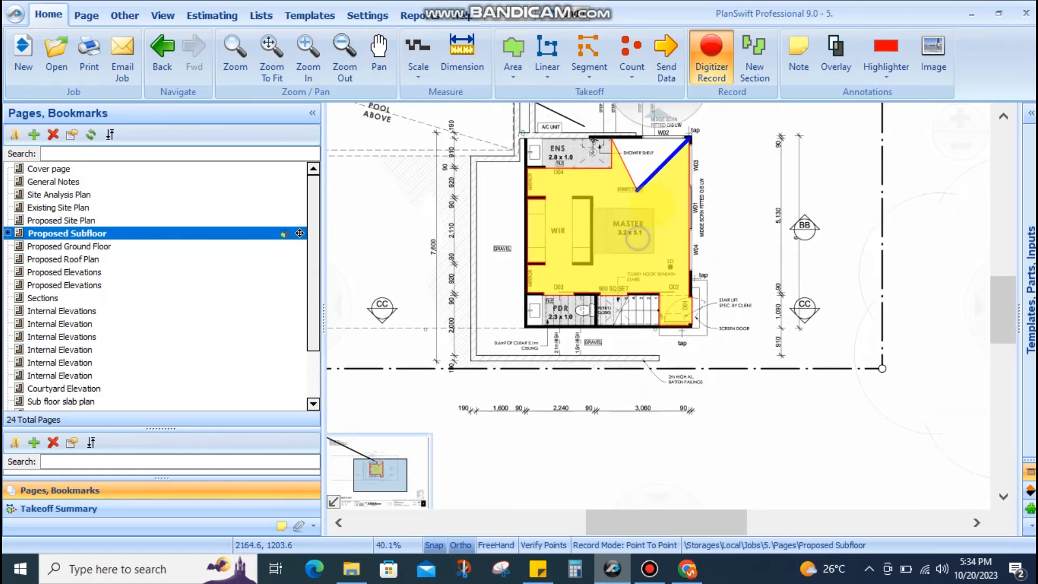
{"action": "scroll", "coordinate": [648, 211], "scroll_direction": "up", "scroll_amount": 3}
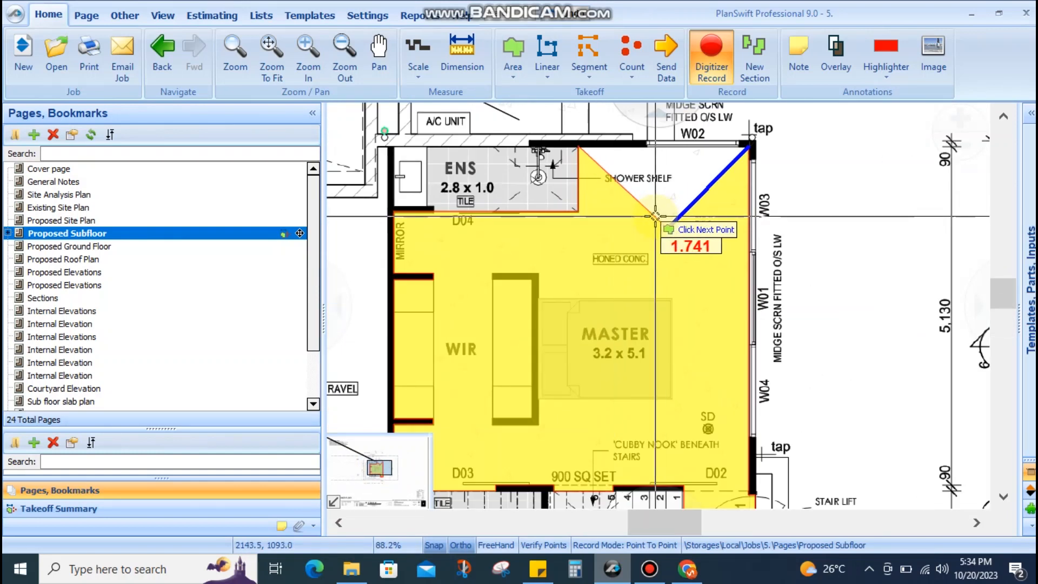
{"action": "left_click", "coordinate": [655, 216]}
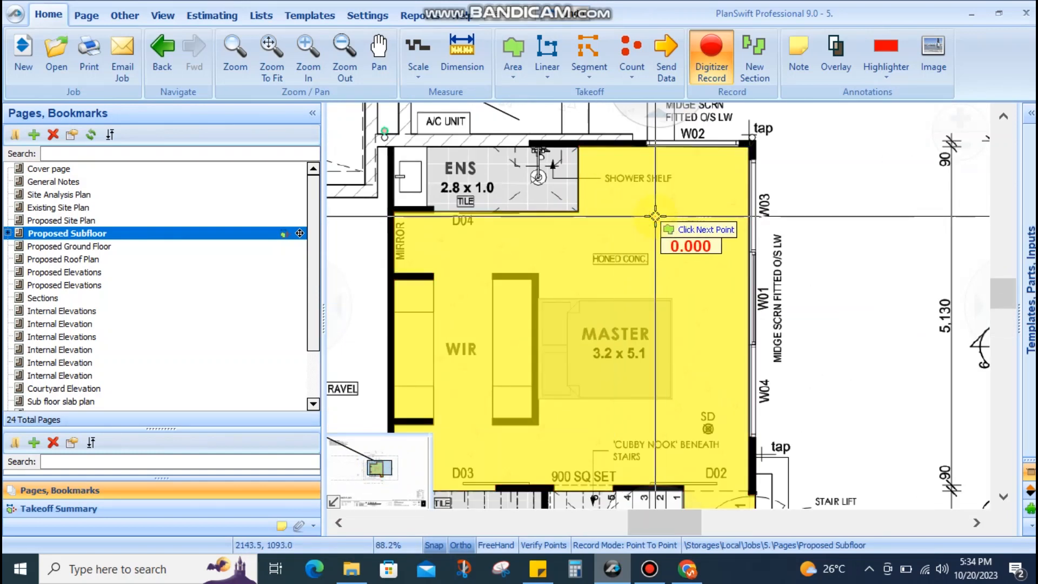
{"action": "double_click", "coordinate": [655, 216]}
{"action": "scroll", "coordinate": [622, 222], "scroll_direction": "up", "scroll_amount": 3}
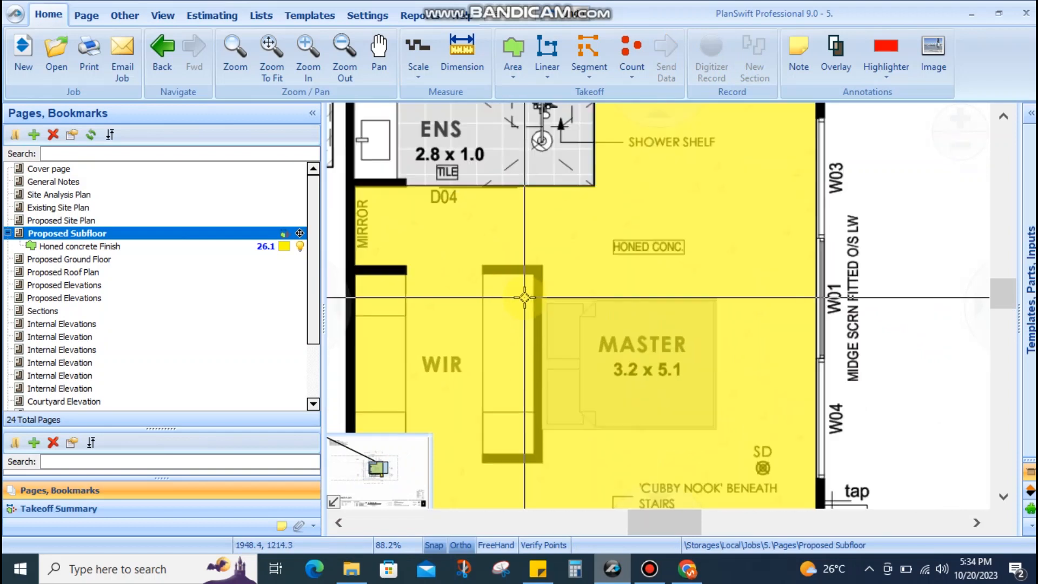
Start a point-by-point wall cutout on the Honed concrete area and trace the robe wall corners
{"action": "scroll", "coordinate": [566, 226], "scroll_direction": "down", "scroll_amount": 3}
{"action": "right_click", "coordinate": [566, 226]}
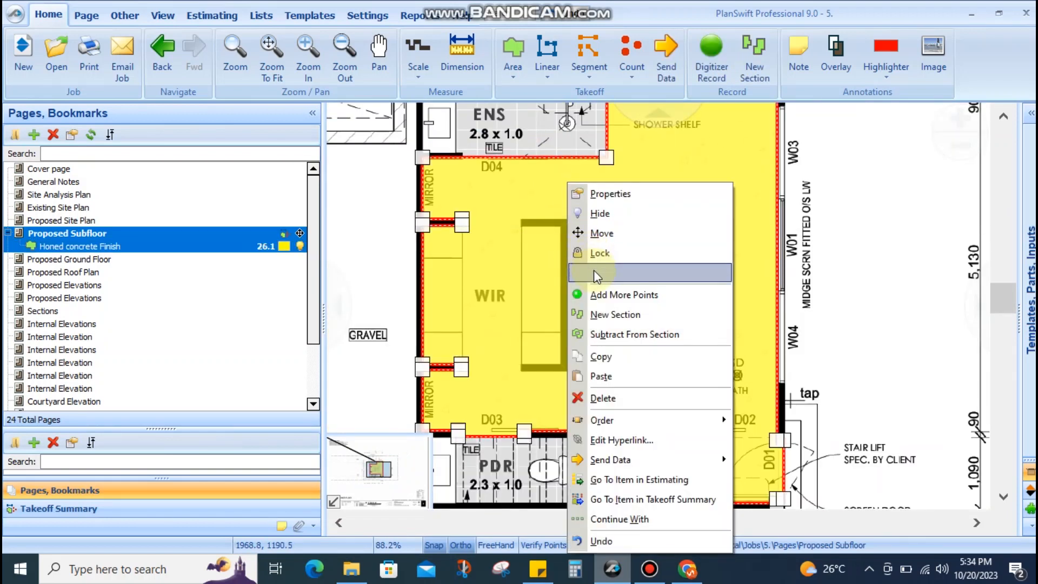
{"action": "left_click", "coordinate": [599, 331]}
{"action": "scroll", "coordinate": [530, 229], "scroll_direction": "up", "scroll_amount": 4}
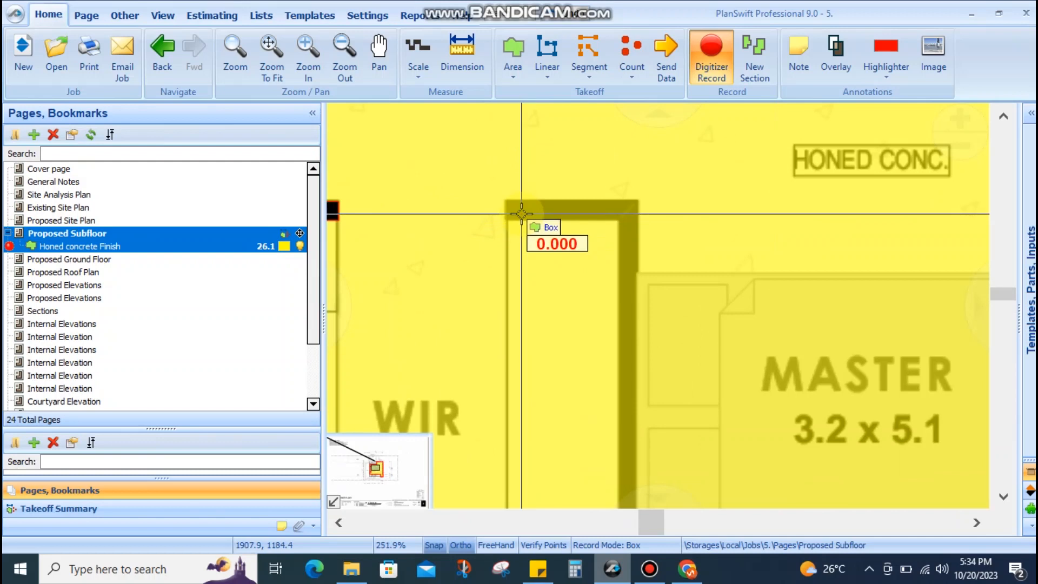
{"action": "left_click", "coordinate": [589, 545]}
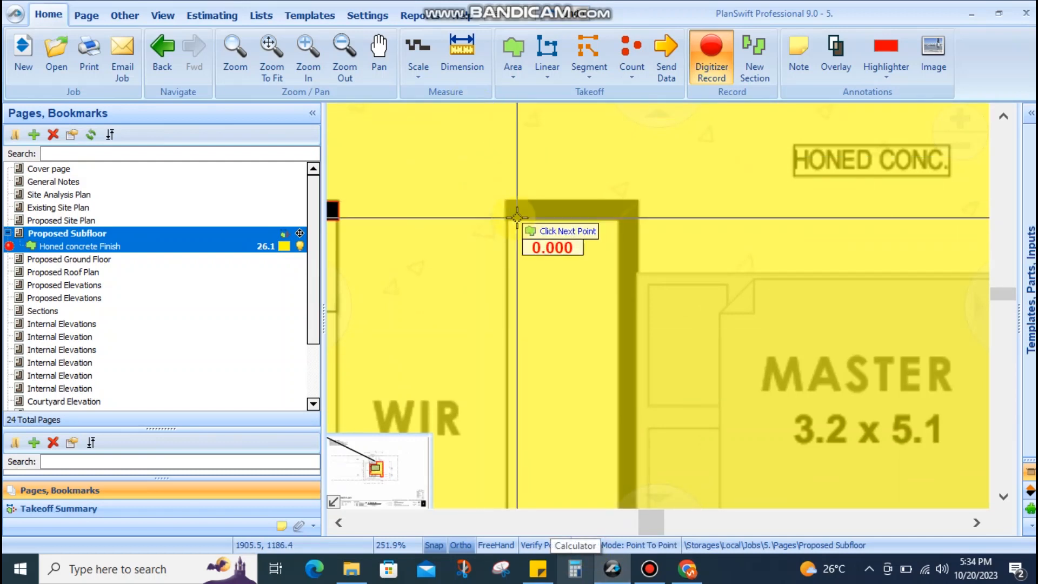
{"action": "scroll", "coordinate": [520, 216], "scroll_direction": "up", "scroll_amount": 3}
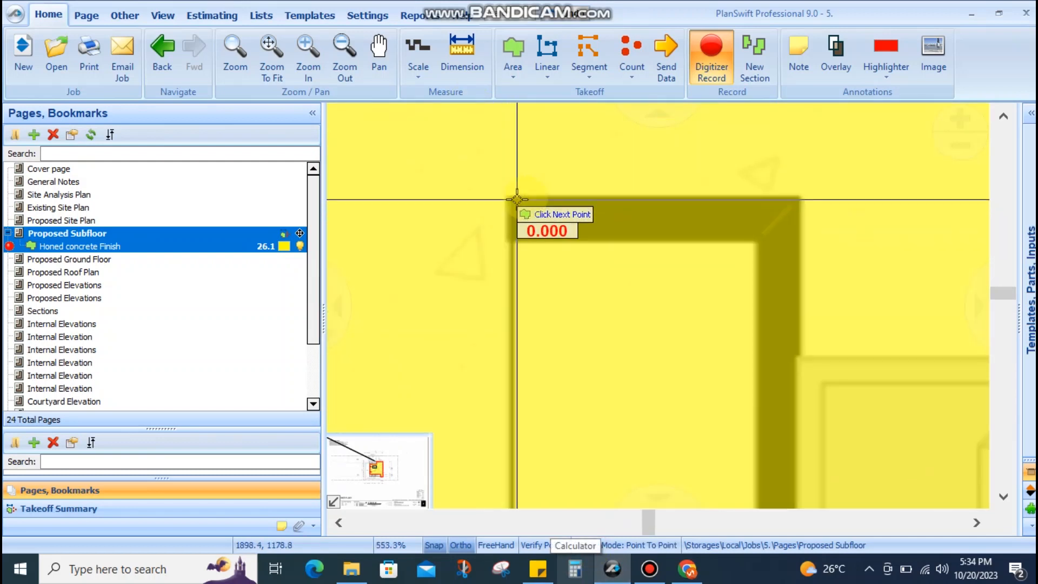
{"action": "left_click", "coordinate": [517, 233]}
{"action": "left_click", "coordinate": [756, 234]}
{"action": "scroll", "coordinate": [755, 234], "scroll_direction": "down", "scroll_amount": 2}
{"action": "left_click_drag", "start_coordinate": [780, 317], "coordinate": [773, 157]}
{"action": "left_click_drag", "start_coordinate": [767, 234], "coordinate": [753, 54]}
{"action": "left_click_drag", "start_coordinate": [760, 337], "coordinate": [760, 216]}
{"action": "scroll", "coordinate": [763, 325], "scroll_direction": "up", "scroll_amount": 3}
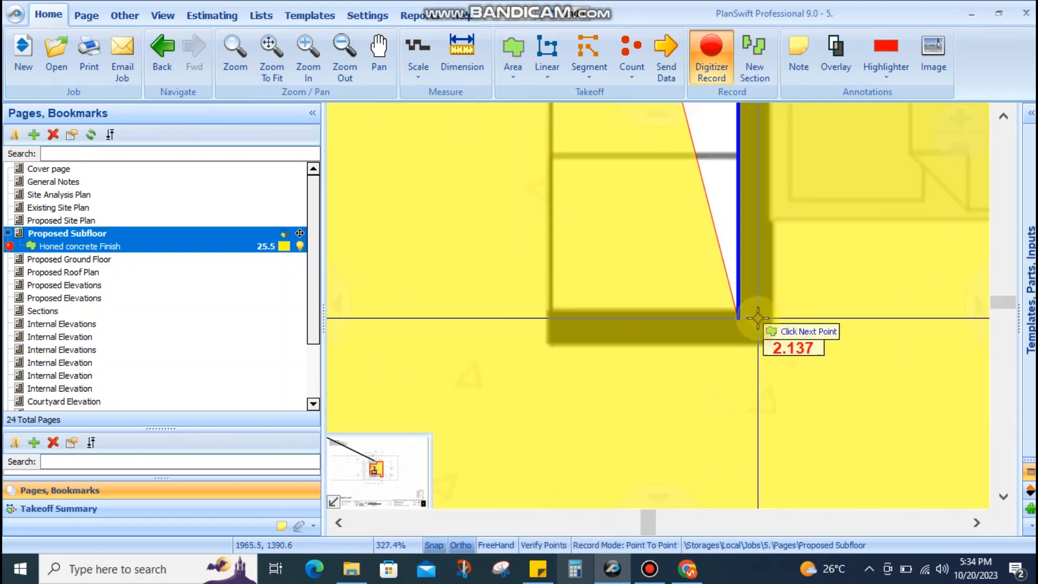
{"action": "left_click", "coordinate": [725, 306]}
{"action": "left_click", "coordinate": [409, 319]}
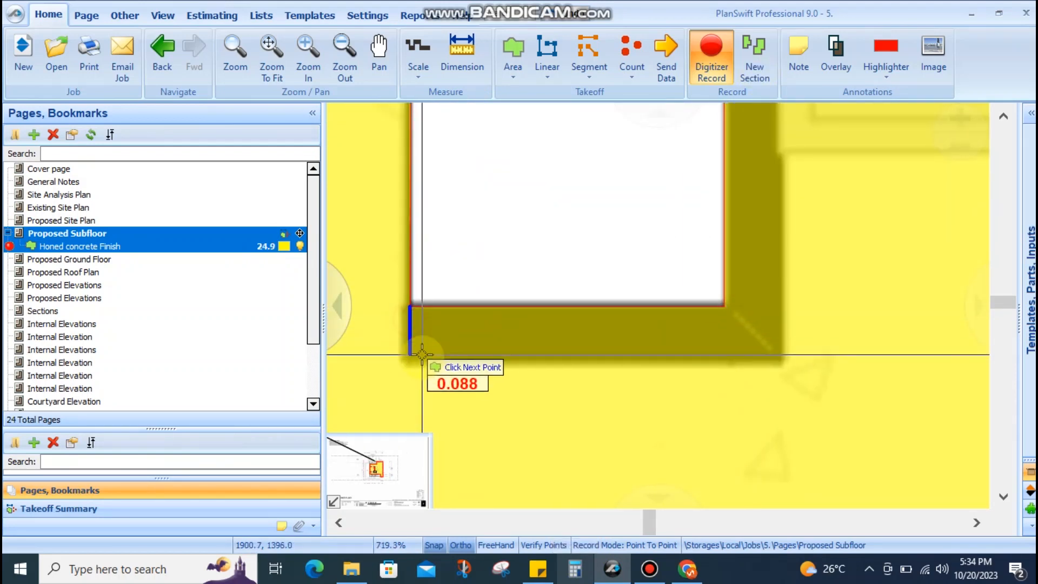
{"action": "left_click", "coordinate": [409, 357]}
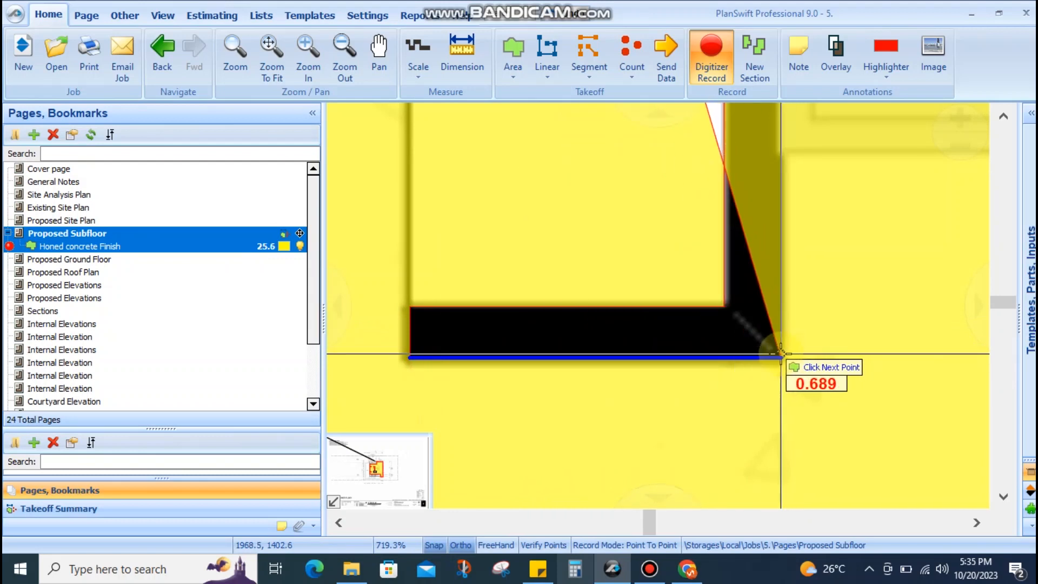
Add the wall's top corner and complete the wall cutout
{"action": "scroll", "coordinate": [781, 355], "scroll_direction": "down", "scroll_amount": 3}
{"action": "left_click_drag", "start_coordinate": [781, 266], "coordinate": [779, 387]}
{"action": "left_click_drag", "start_coordinate": [787, 173], "coordinate": [787, 405]}
{"action": "left_click_drag", "start_coordinate": [790, 241], "coordinate": [787, 364]}
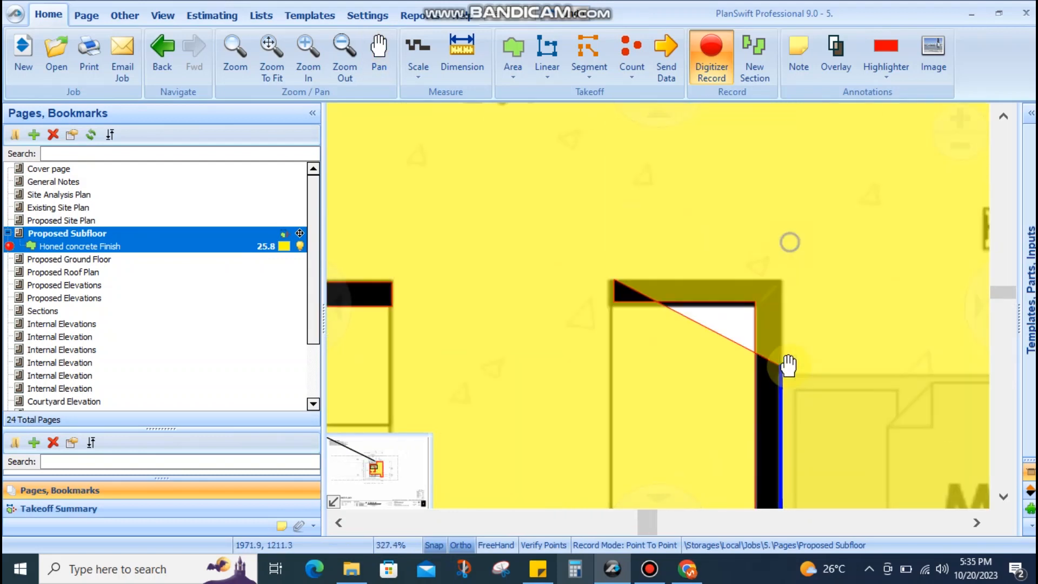
{"action": "scroll", "coordinate": [775, 272], "scroll_direction": "up", "scroll_amount": 4}
{"action": "left_click", "coordinate": [795, 312]}
{"action": "scroll", "coordinate": [681, 261], "scroll_direction": "down", "scroll_amount": 5}
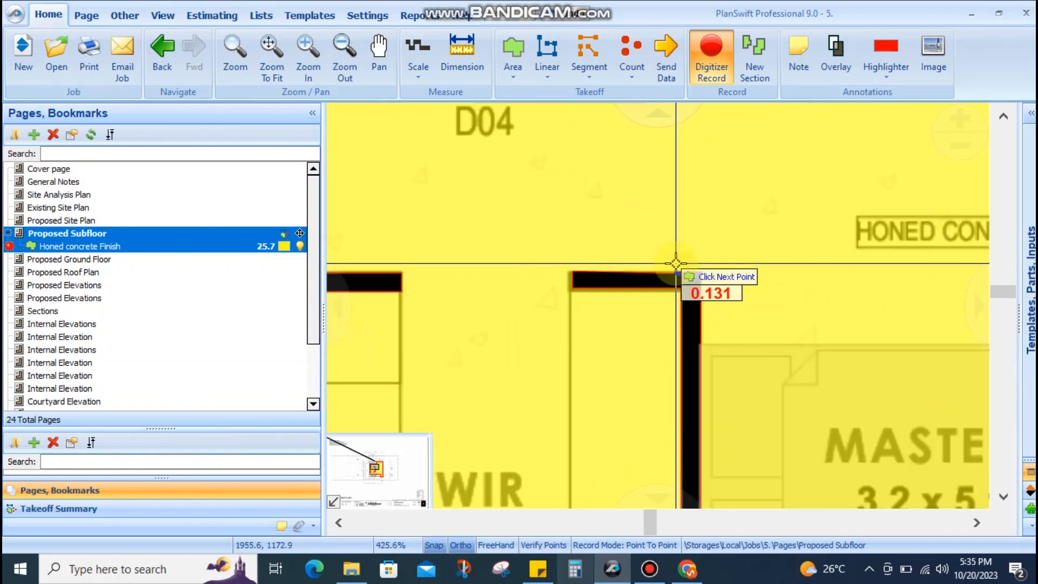
{"action": "key", "text": "ctrl+b"}
Stop recording and select the Honed concrete Finish area, now reading 25.7
{"action": "key", "text": "Escape"}
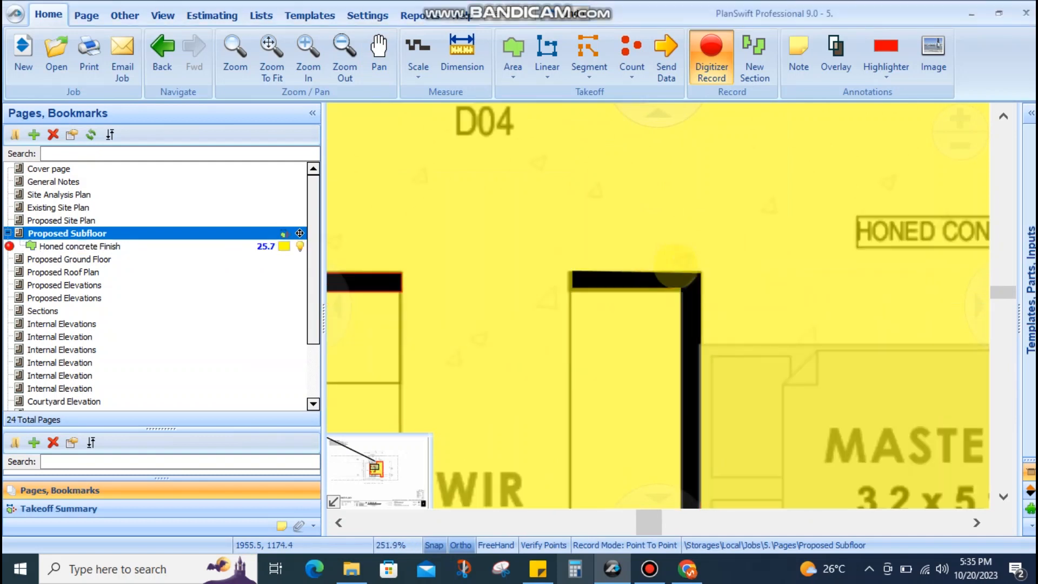
{"action": "scroll", "coordinate": [656, 203], "scroll_direction": "down", "scroll_amount": 3}
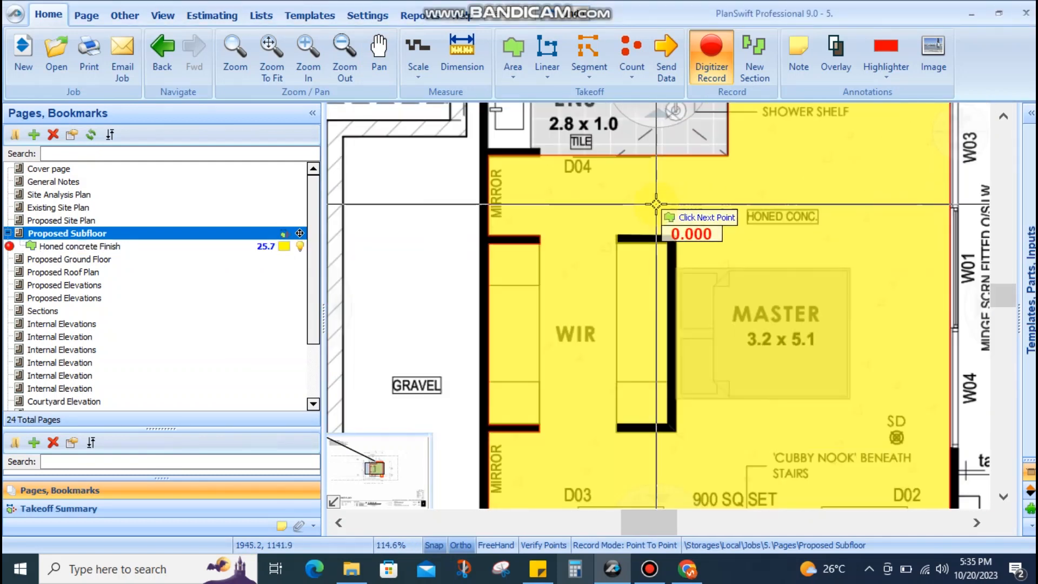
{"action": "key", "text": "Escape"}
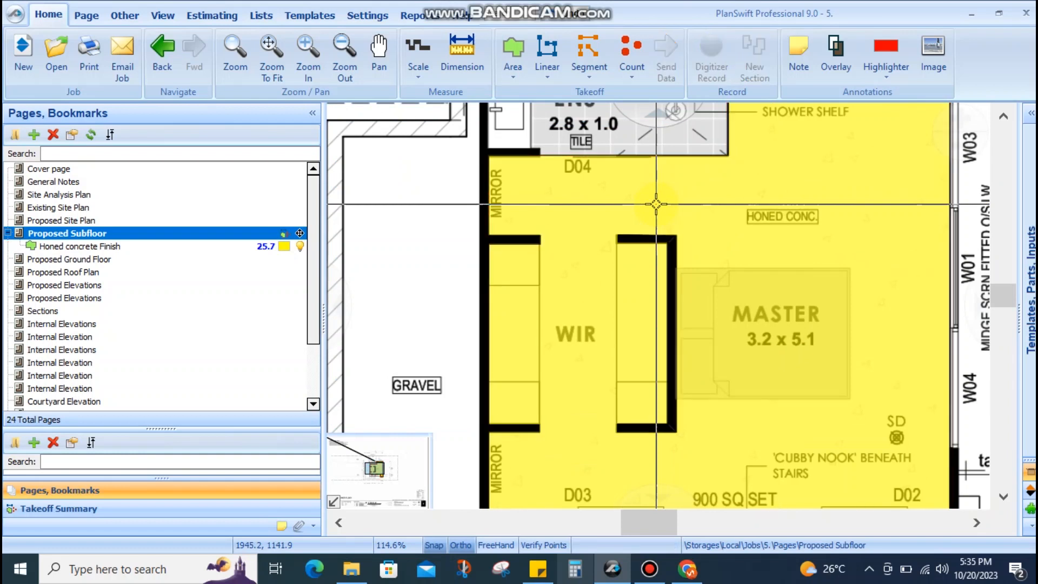
{"action": "scroll", "coordinate": [656, 204], "scroll_direction": "down", "scroll_amount": 3}
{"action": "left_click", "coordinate": [762, 352]}
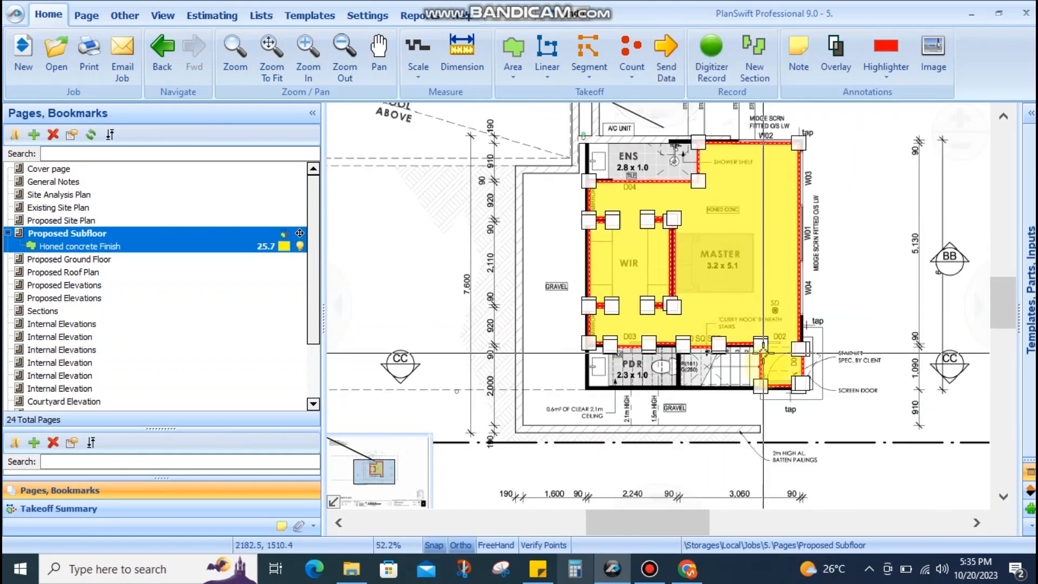
Centre on the PDR room and create a blue, solid-fill Tile Flooring area in the Flooring folder
{"action": "scroll", "coordinate": [746, 400], "scroll_direction": "up", "scroll_amount": 6}
{"action": "scroll", "coordinate": [741, 408], "scroll_direction": "down", "scroll_amount": 4}
{"action": "scroll", "coordinate": [741, 410], "scroll_direction": "up", "scroll_amount": 1}
{"action": "left_click_drag", "start_coordinate": [706, 322], "coordinate": [672, 336]}
{"action": "scroll", "coordinate": [646, 327], "scroll_direction": "up", "scroll_amount": 2}
{"action": "scroll", "coordinate": [647, 320], "scroll_direction": "down", "scroll_amount": 2}
{"action": "left_click_drag", "start_coordinate": [614, 316], "coordinate": [810, 334]}
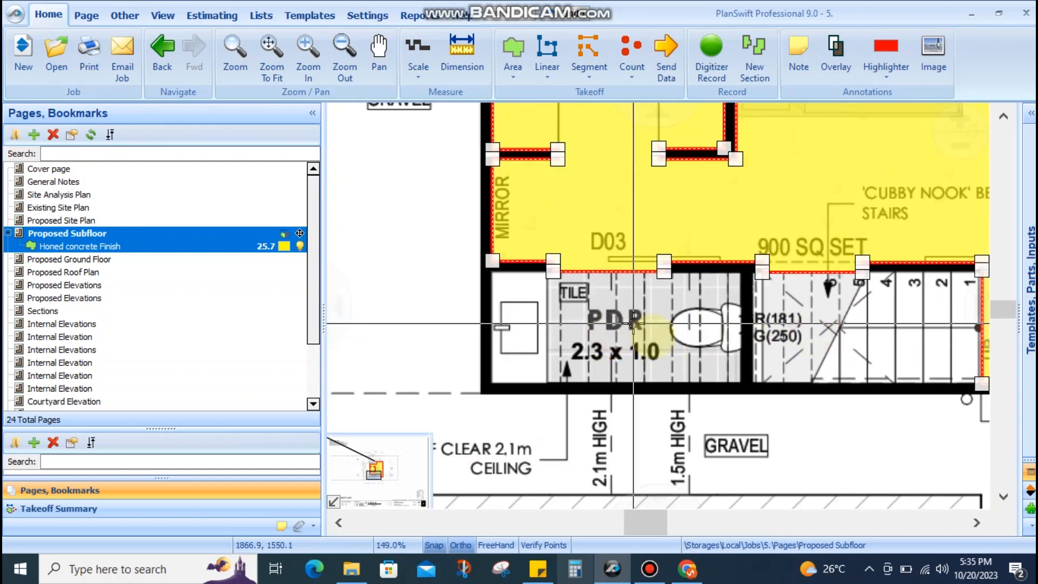
{"action": "left_click", "coordinate": [607, 340]}
{"action": "scroll", "coordinate": [647, 336], "scroll_direction": "up", "scroll_amount": 2}
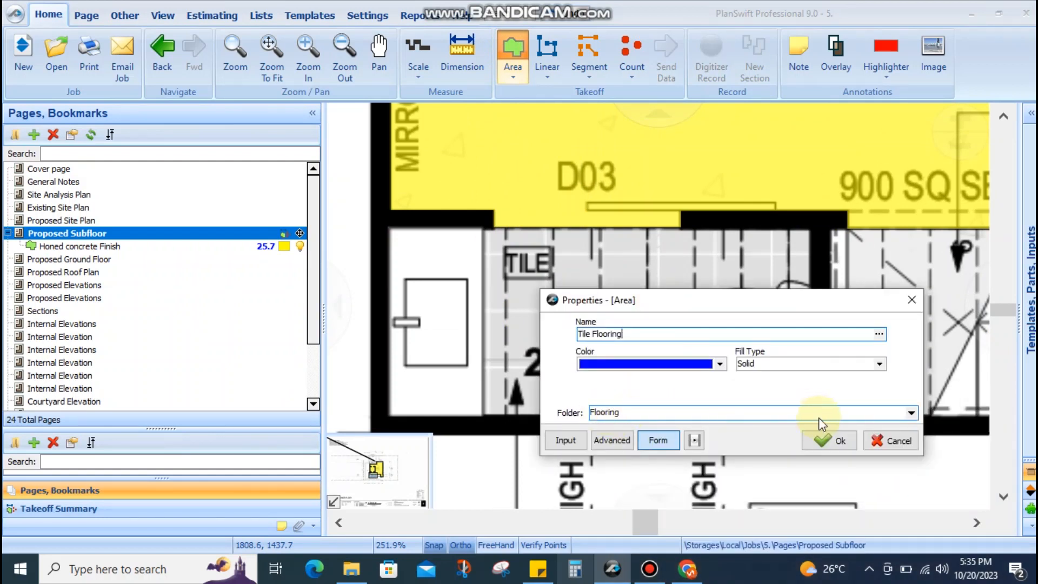
{"action": "left_click", "coordinate": [829, 440]}
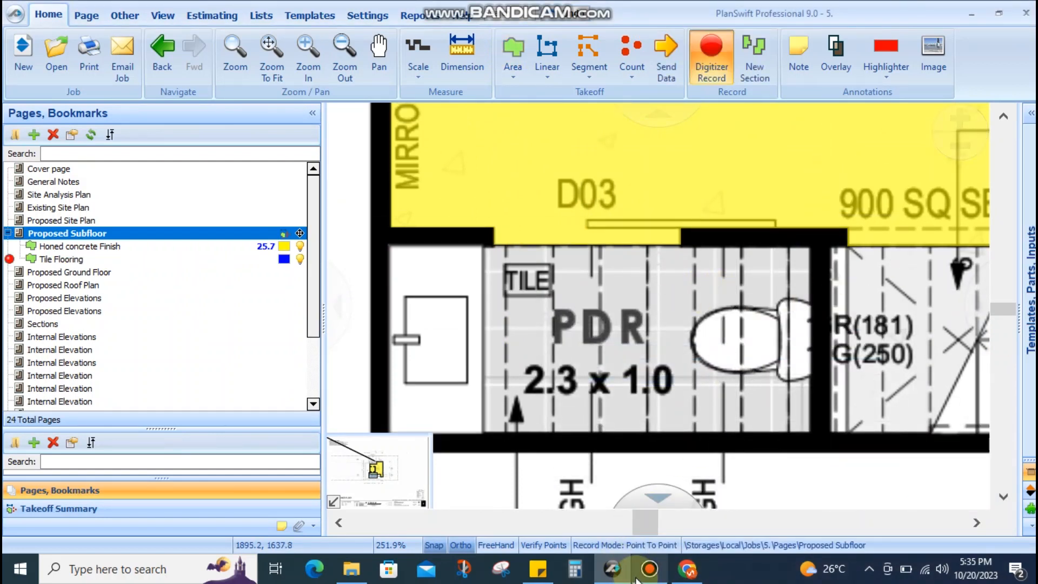
Draw Tile Flooring boxes over the PDR and ENS rooms, then stop recording
{"action": "scroll", "coordinate": [810, 241], "scroll_direction": "up", "scroll_amount": 5}
{"action": "left_click", "coordinate": [810, 242]}
{"action": "scroll", "coordinate": [810, 242], "scroll_direction": "down", "scroll_amount": 7}
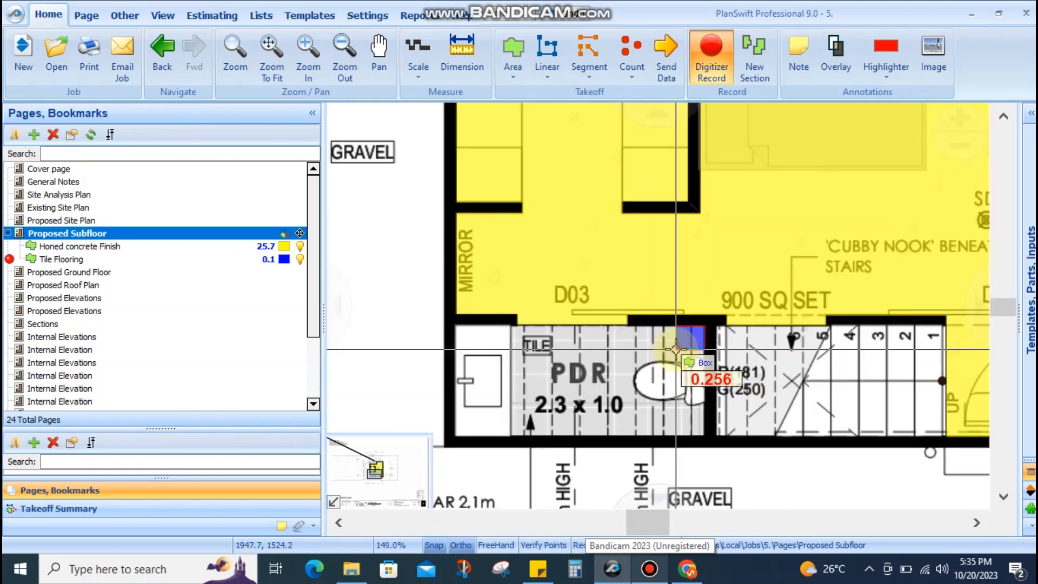
{"action": "scroll", "coordinate": [484, 397], "scroll_direction": "up", "scroll_amount": 4}
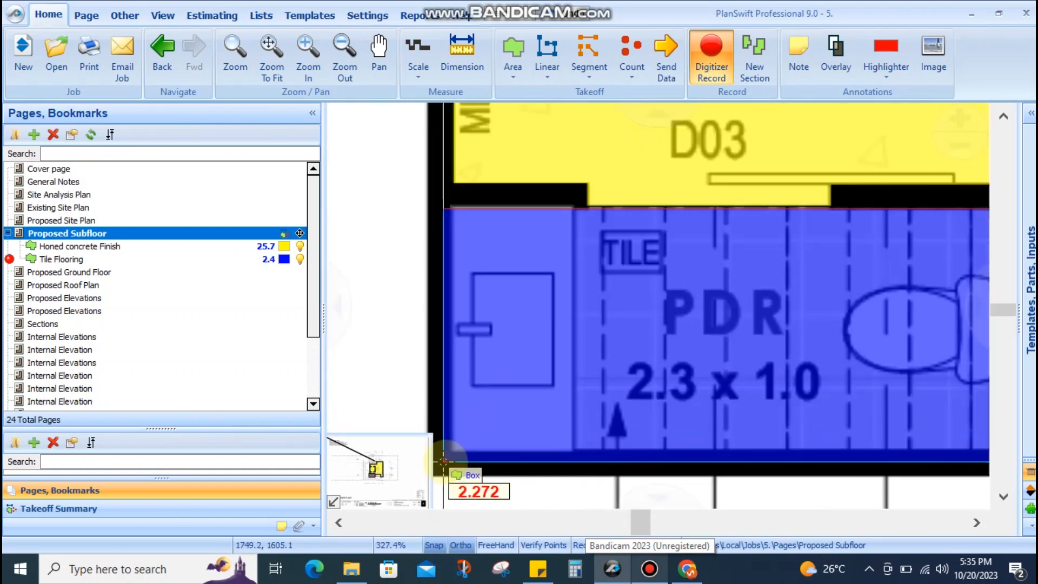
{"action": "left_click", "coordinate": [443, 463]}
{"action": "scroll", "coordinate": [443, 462], "scroll_direction": "down", "scroll_amount": 9}
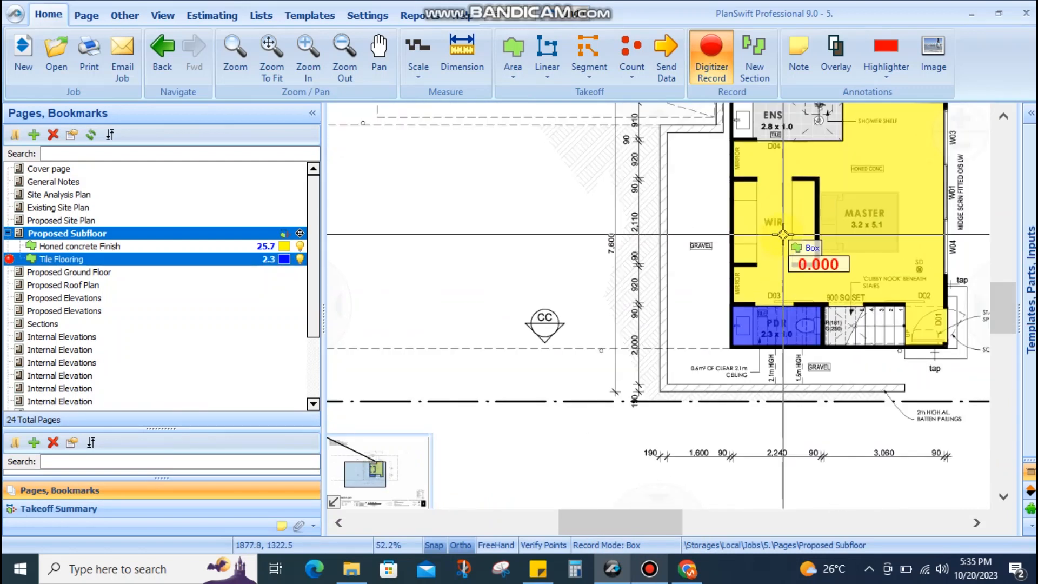
{"action": "scroll", "coordinate": [782, 242], "scroll_direction": "up", "scroll_amount": 8}
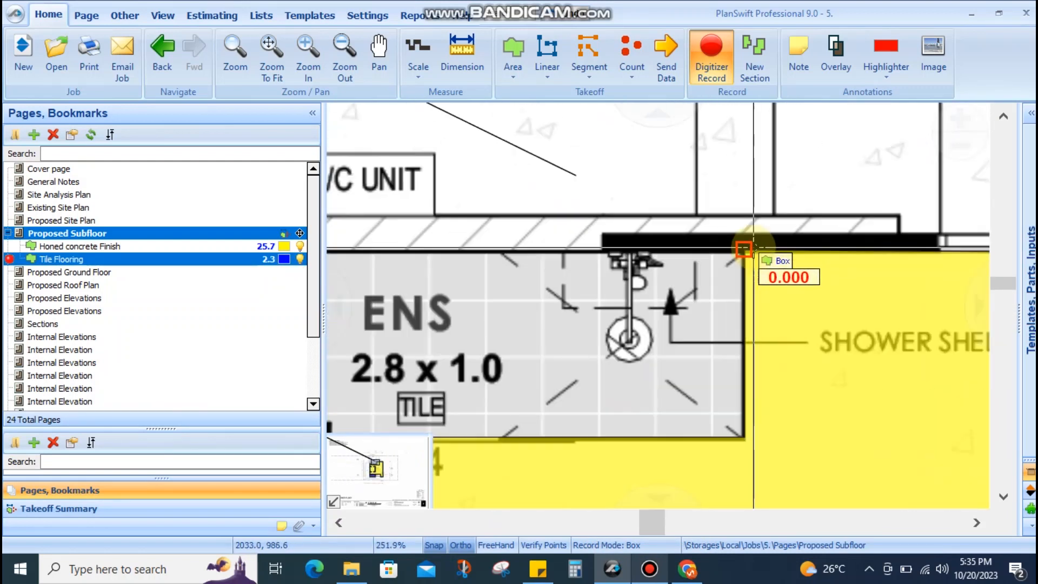
{"action": "scroll", "coordinate": [744, 249], "scroll_direction": "down", "scroll_amount": 1}
{"action": "scroll", "coordinate": [549, 306], "scroll_direction": "up", "scroll_amount": 6}
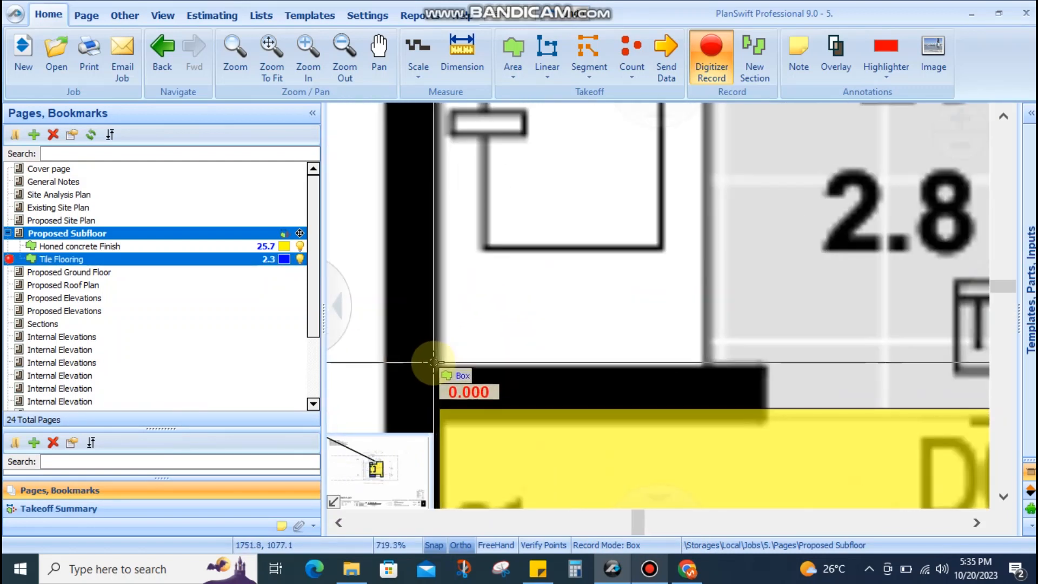
{"action": "left_click", "coordinate": [433, 361]}
{"action": "scroll", "coordinate": [625, 301], "scroll_direction": "down", "scroll_amount": 8}
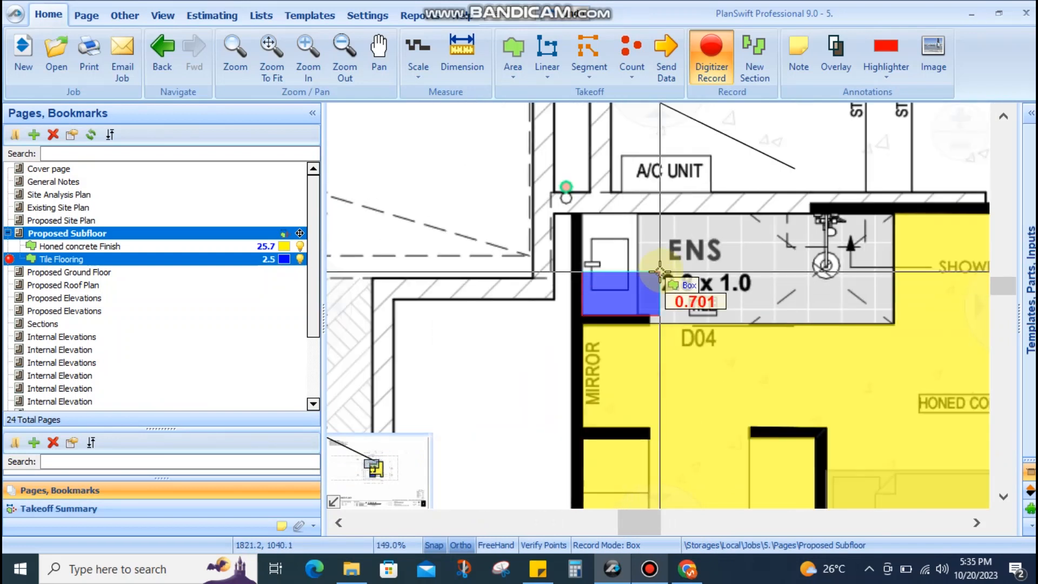
{"action": "scroll", "coordinate": [703, 260], "scroll_direction": "down", "scroll_amount": 3}
{"action": "scroll", "coordinate": [746, 254], "scroll_direction": "up", "scroll_amount": 5}
{"action": "left_click", "coordinate": [762, 248]}
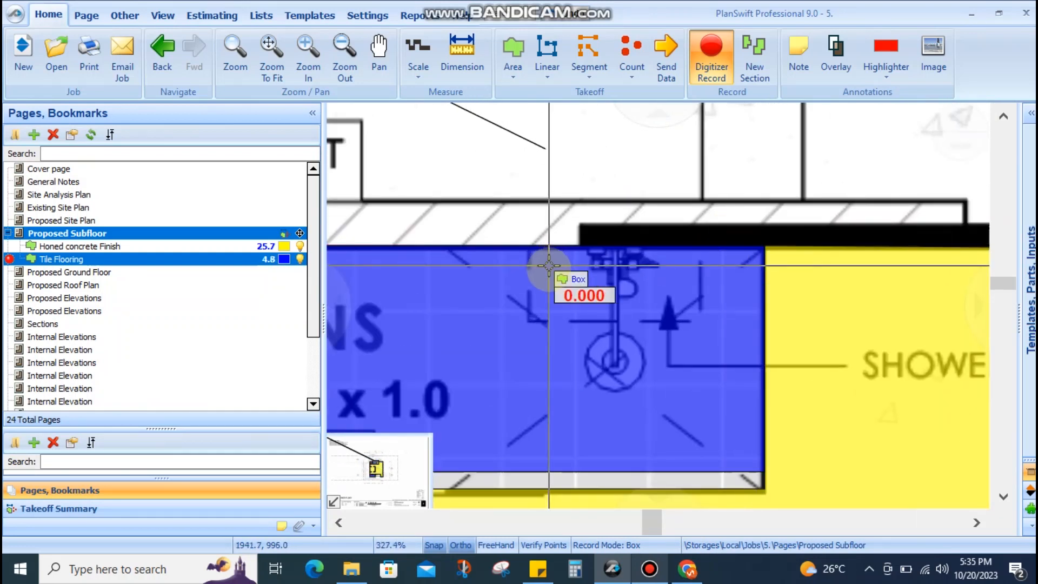
{"action": "scroll", "coordinate": [548, 265], "scroll_direction": "down", "scroll_amount": 3}
{"action": "key", "text": "Escape"}
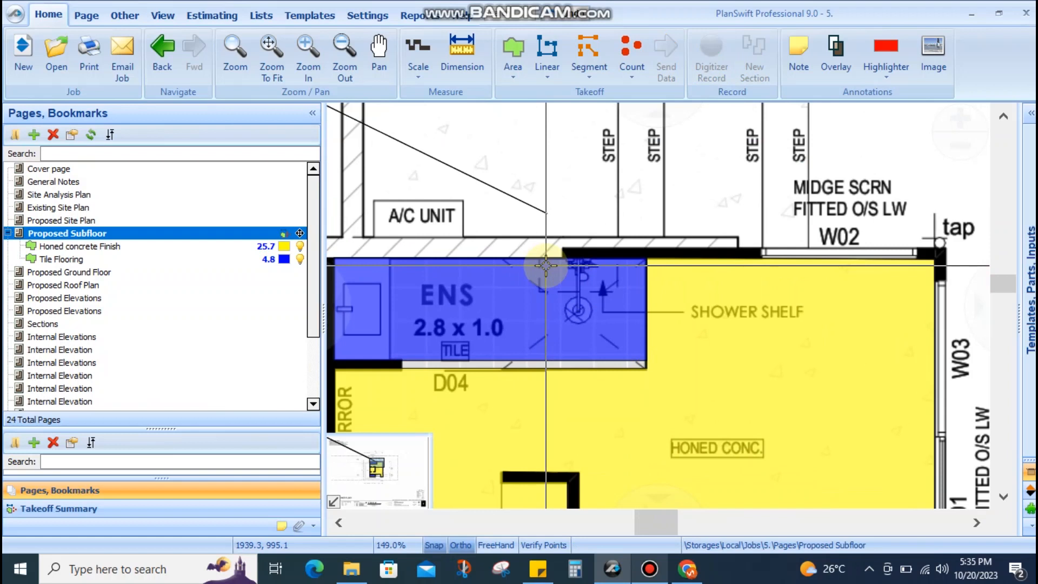
Snap the ENS tile box corners onto the wall corners, giving a 5.0 Tile Flooring total
{"action": "scroll", "coordinate": [417, 359], "scroll_direction": "up", "scroll_amount": 4}
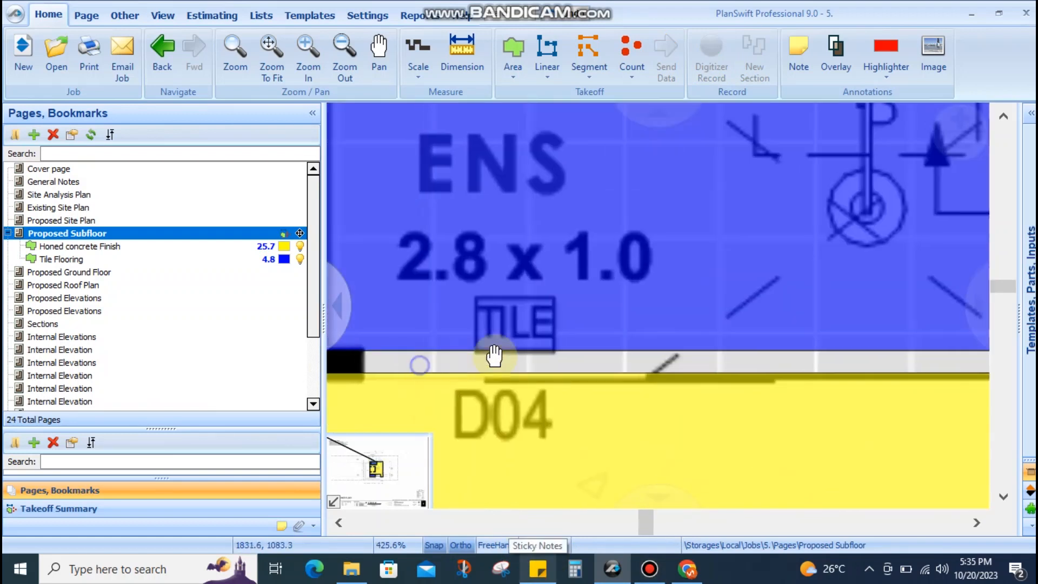
{"action": "scroll", "coordinate": [486, 346], "scroll_direction": "up", "scroll_amount": 3}
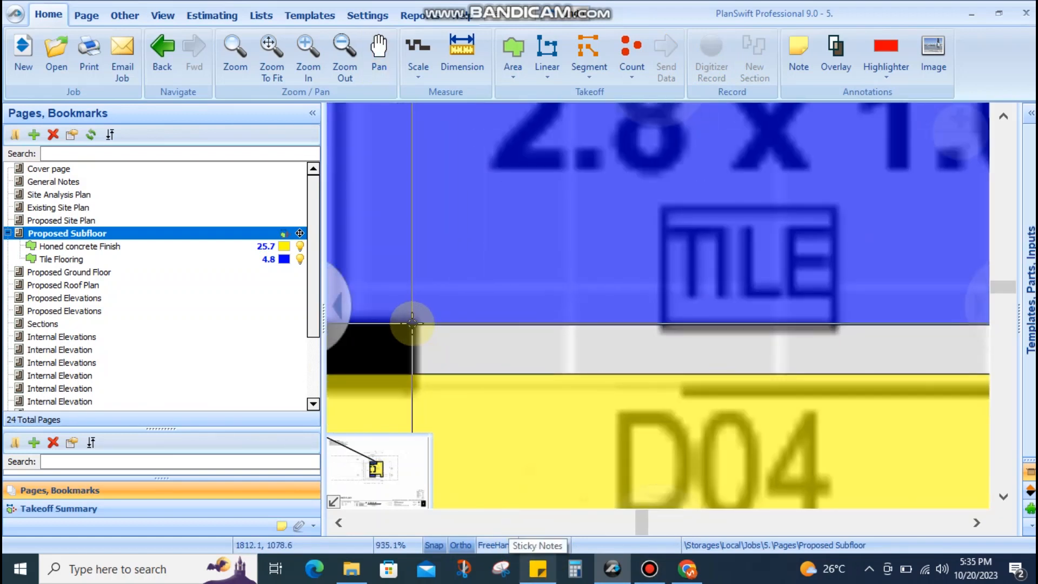
{"action": "mouse_move", "coordinate": [412, 323]}
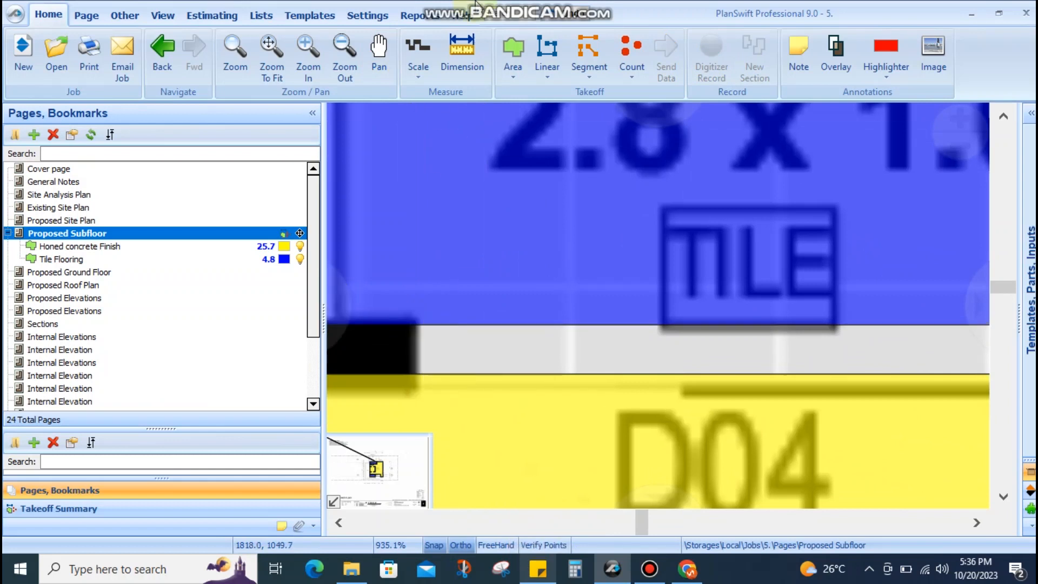
{"action": "left_click", "coordinate": [421, 324]}
{"action": "left_click_drag", "start_coordinate": [442, 323], "coordinate": [413, 374]}
{"action": "scroll", "coordinate": [444, 353], "scroll_direction": "down", "scroll_amount": 4}
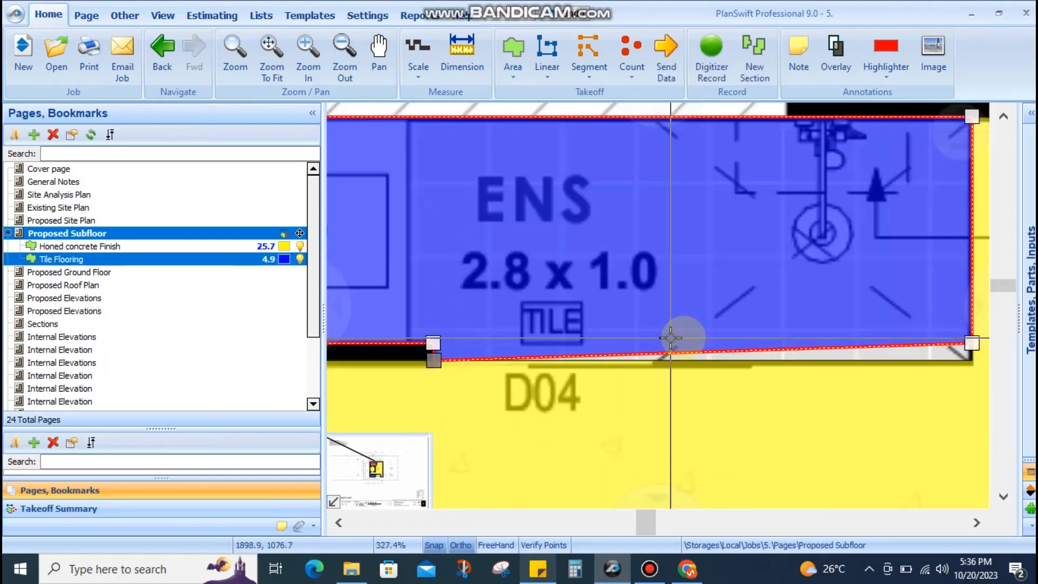
{"action": "left_click_drag", "start_coordinate": [682, 337], "coordinate": [530, 331]}
{"action": "left_click_drag", "start_coordinate": [819, 337], "coordinate": [819, 356]}
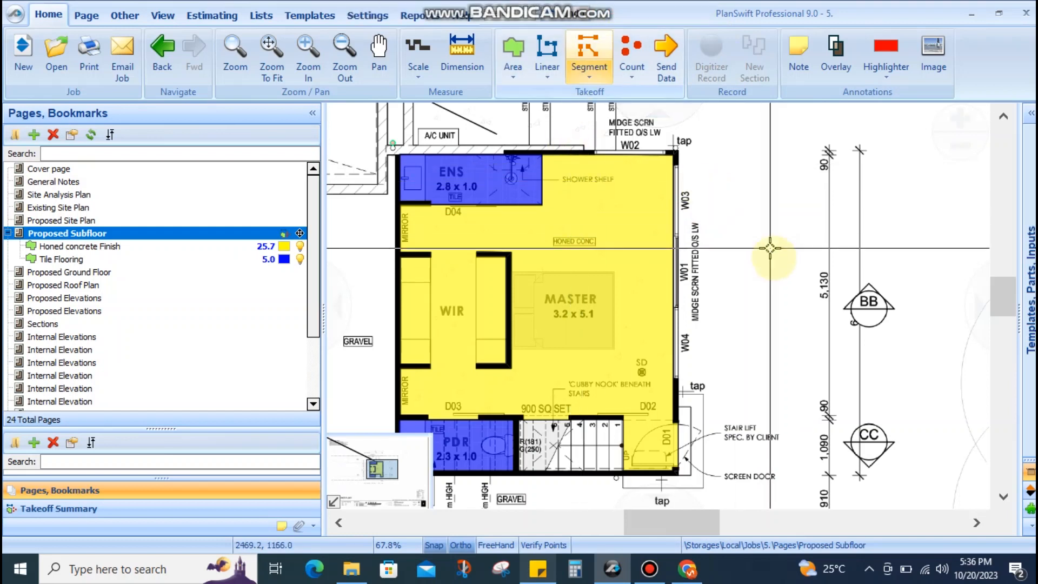
{"action": "left_click_drag", "start_coordinate": [772, 257], "coordinate": [821, 237]}
{"action": "scroll", "coordinate": [597, 433], "scroll_direction": "up", "scroll_amount": 3}
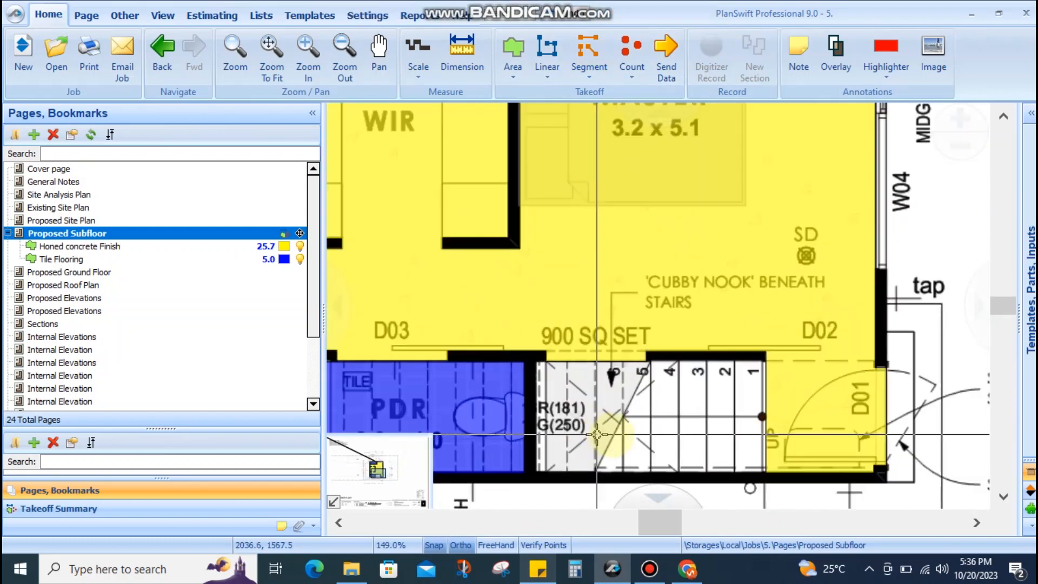
{"action": "left_click_drag", "start_coordinate": [650, 435], "coordinate": [639, 389]}
{"action": "scroll", "coordinate": [627, 381], "scroll_direction": "down", "scroll_amount": 4}
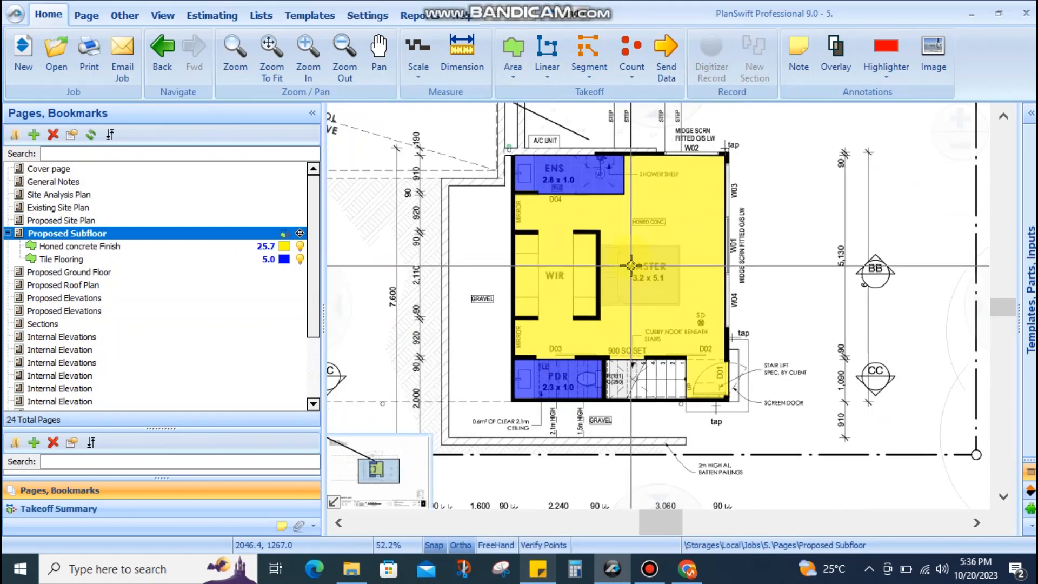
{"action": "left_click_drag", "start_coordinate": [549, 216], "coordinate": [573, 328]}
{"action": "scroll", "coordinate": [568, 325], "scroll_direction": "up", "scroll_amount": 4}
{"action": "left_click_drag", "start_coordinate": [626, 266], "coordinate": [586, 267]}
{"action": "scroll", "coordinate": [664, 202], "scroll_direction": "down", "scroll_amount": 2}
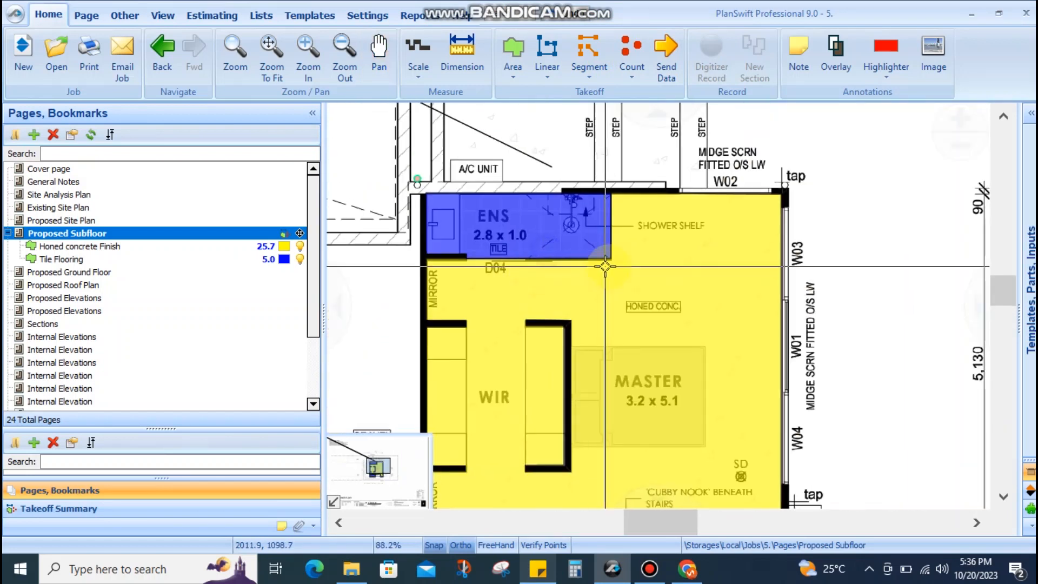
Switch to the Proposed Ground Floor page and centre the garage in the view
{"action": "left_click", "coordinate": [51, 270]}
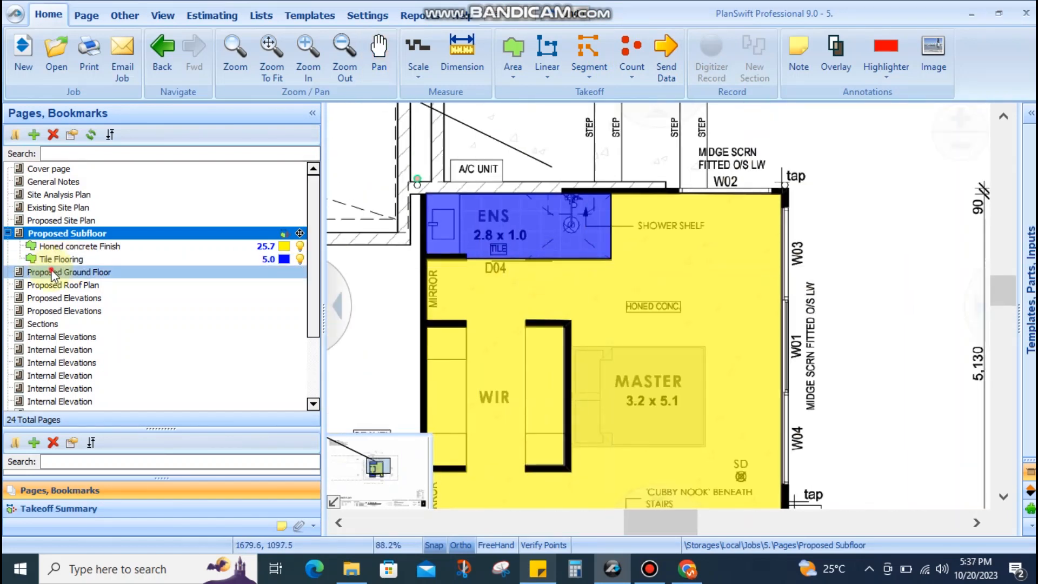
{"action": "scroll", "coordinate": [491, 292], "scroll_direction": "up", "scroll_amount": 6}
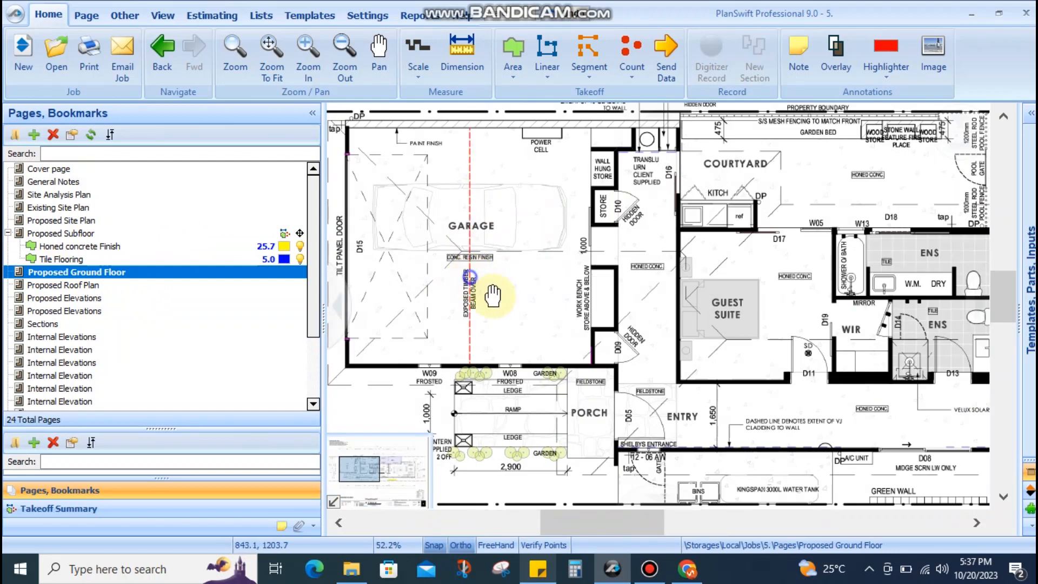
{"action": "left_click_drag", "start_coordinate": [493, 297], "coordinate": [561, 351]}
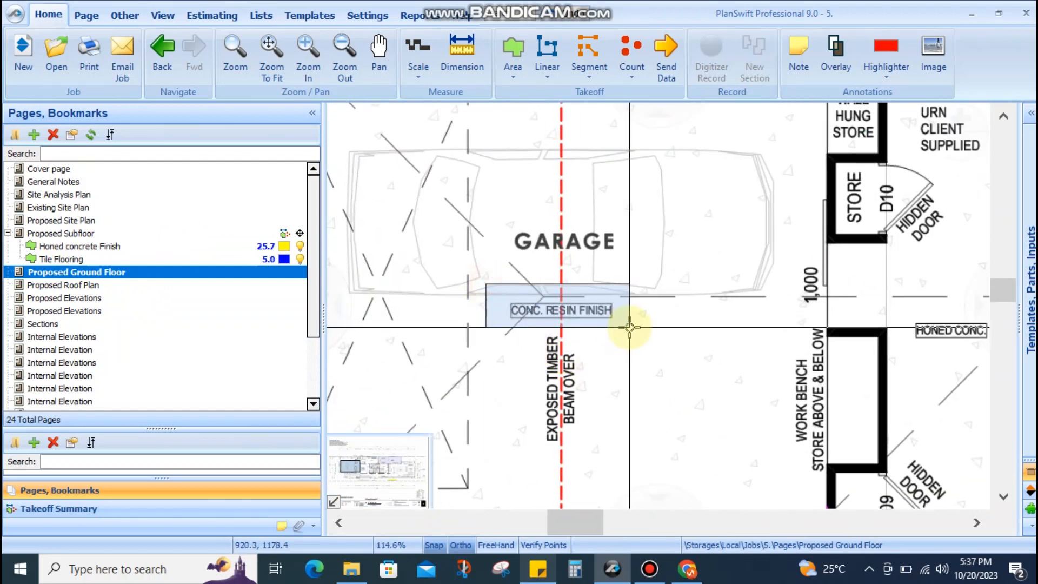
{"action": "scroll", "coordinate": [629, 327], "scroll_direction": "down", "scroll_amount": 2}
{"action": "scroll", "coordinate": [538, 328], "scroll_direction": "up", "scroll_amount": 6}
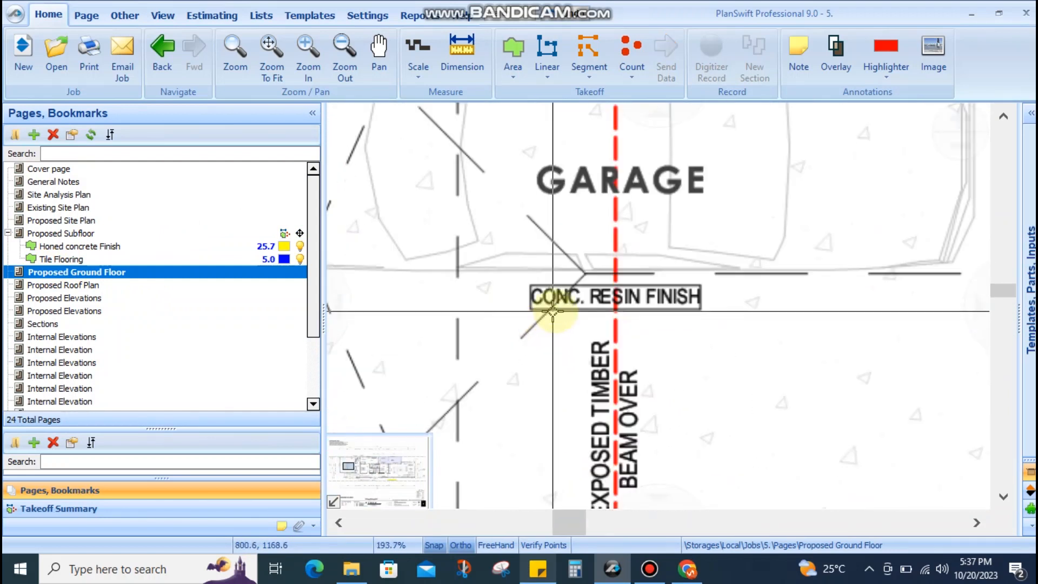
Frame the garage's CONC. RESIN FINISH label with a drag box
{"action": "mouse_move", "coordinate": [730, 270]}
{"action": "left_mouse_down"}
{"action": "mouse_move", "coordinate": [511, 328]}
{"action": "mouse_move", "coordinate": [719, 265]}
{"action": "left_mouse_up"}
{"action": "left_click_drag", "start_coordinate": [719, 265], "coordinate": [521, 328]}
{"action": "scroll", "coordinate": [522, 287], "scroll_direction": "down", "scroll_amount": 4}
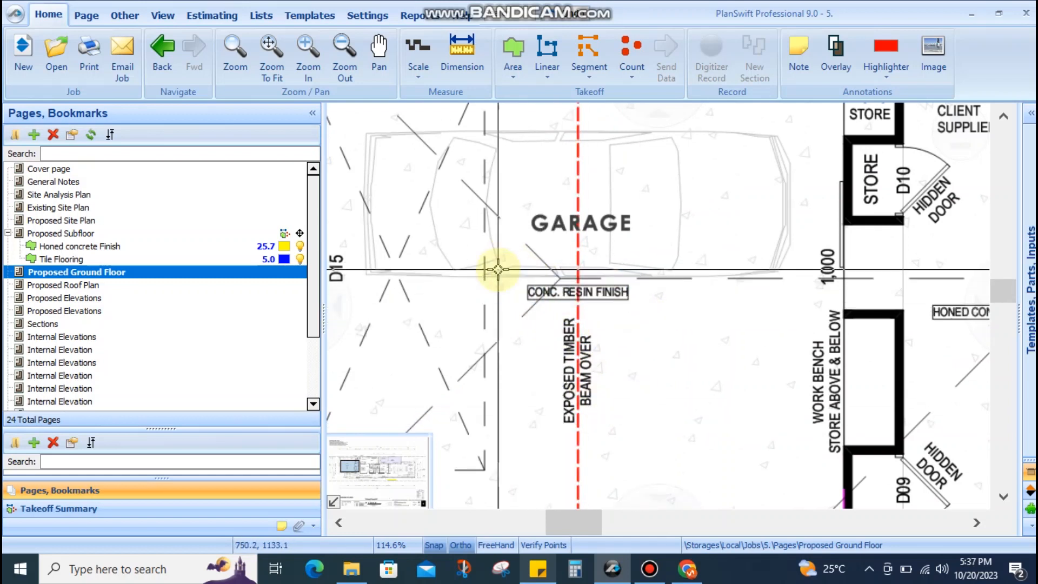
{"action": "left_click_drag", "start_coordinate": [650, 270], "coordinate": [506, 307]}
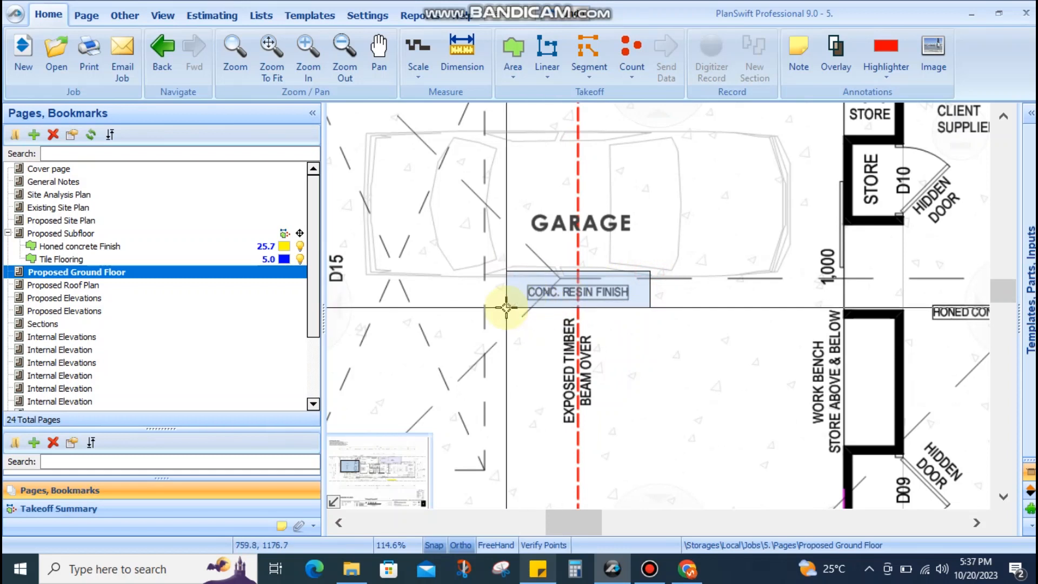
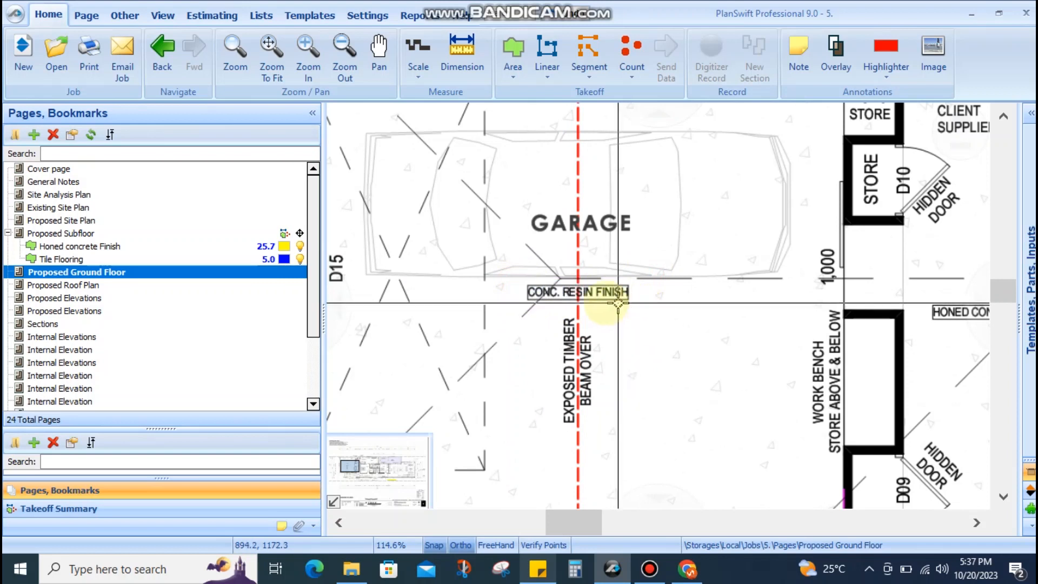
Pan the ground floor plan past the store, guest suite, courtyard, entry and ensuite areas
{"action": "scroll", "coordinate": [590, 306], "scroll_direction": "up", "scroll_amount": 3}
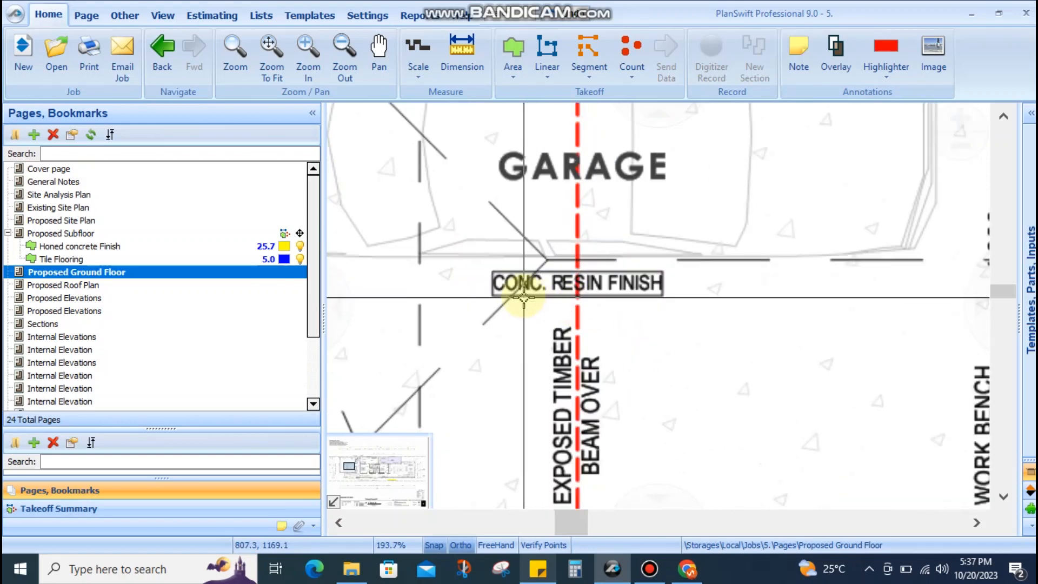
{"action": "left_click_drag", "start_coordinate": [537, 296], "coordinate": [622, 302]}
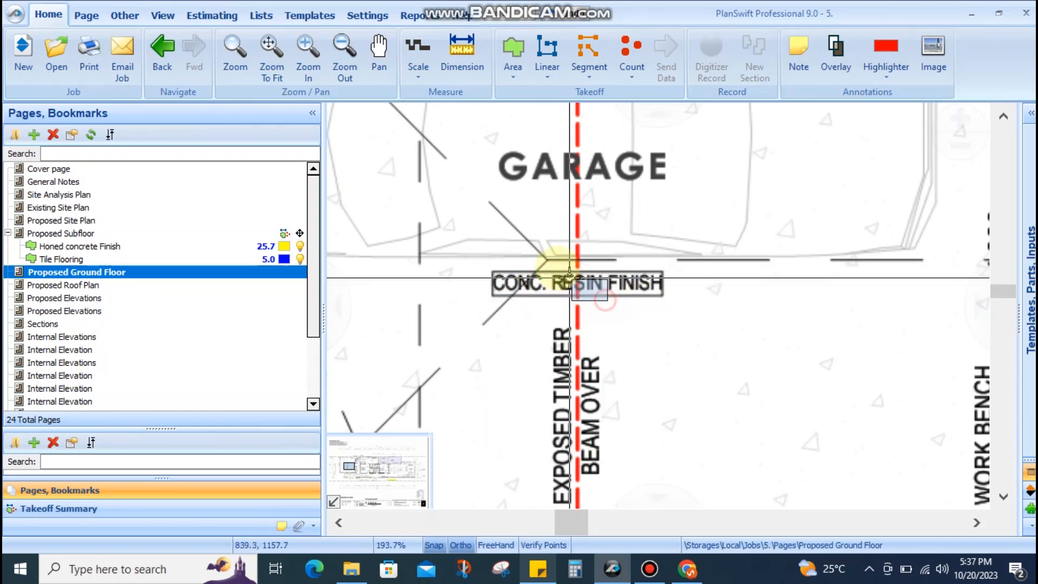
{"action": "scroll", "coordinate": [556, 264], "scroll_direction": "down", "scroll_amount": 6}
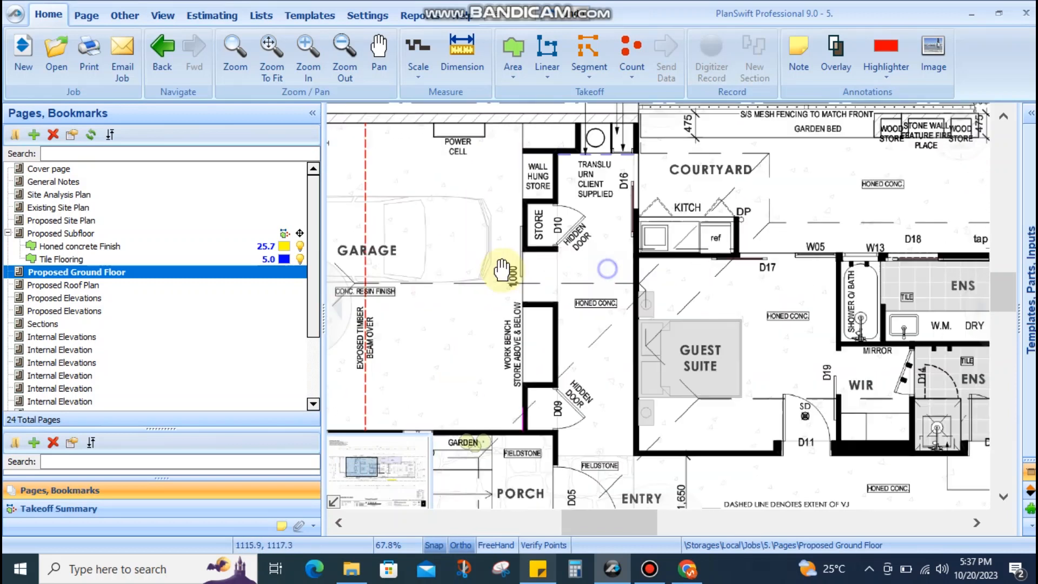
{"action": "scroll", "coordinate": [606, 295], "scroll_direction": "up", "scroll_amount": 2}
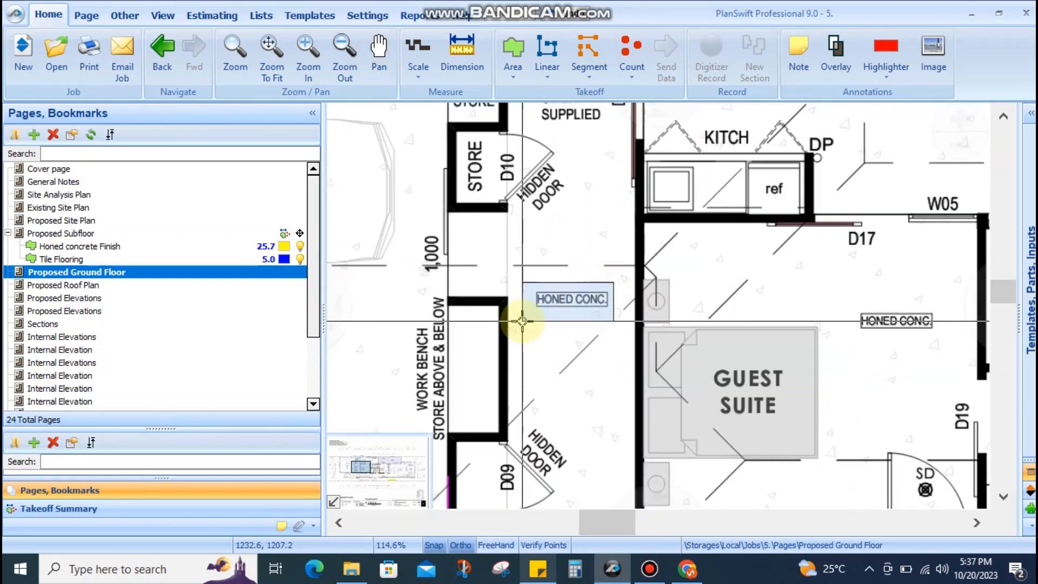
{"action": "scroll", "coordinate": [598, 282], "scroll_direction": "down", "scroll_amount": 1}
{"action": "left_click_drag", "start_coordinate": [598, 310], "coordinate": [498, 384]}
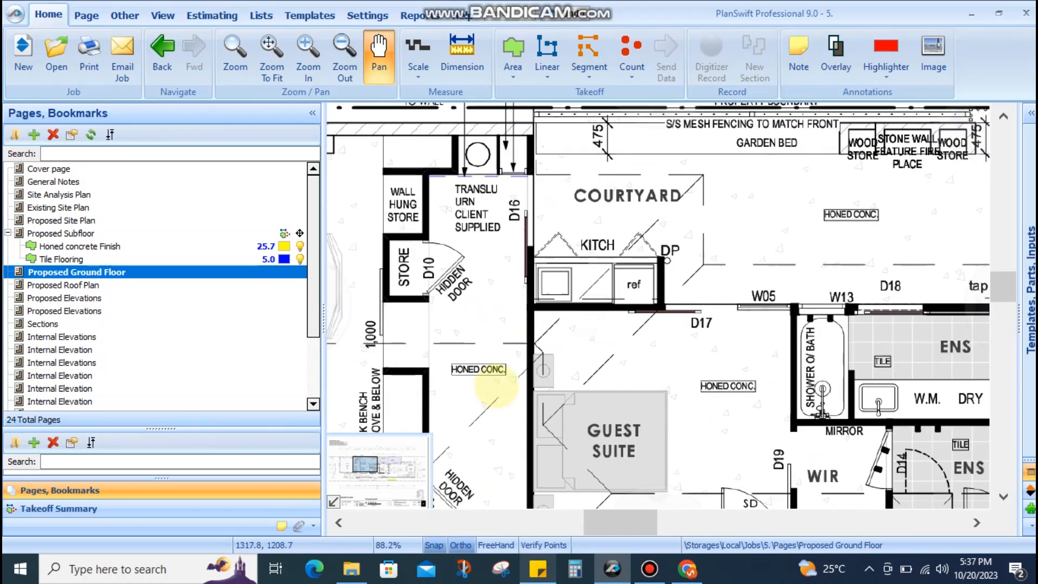
{"action": "left_click_drag", "start_coordinate": [888, 249], "coordinate": [841, 283]}
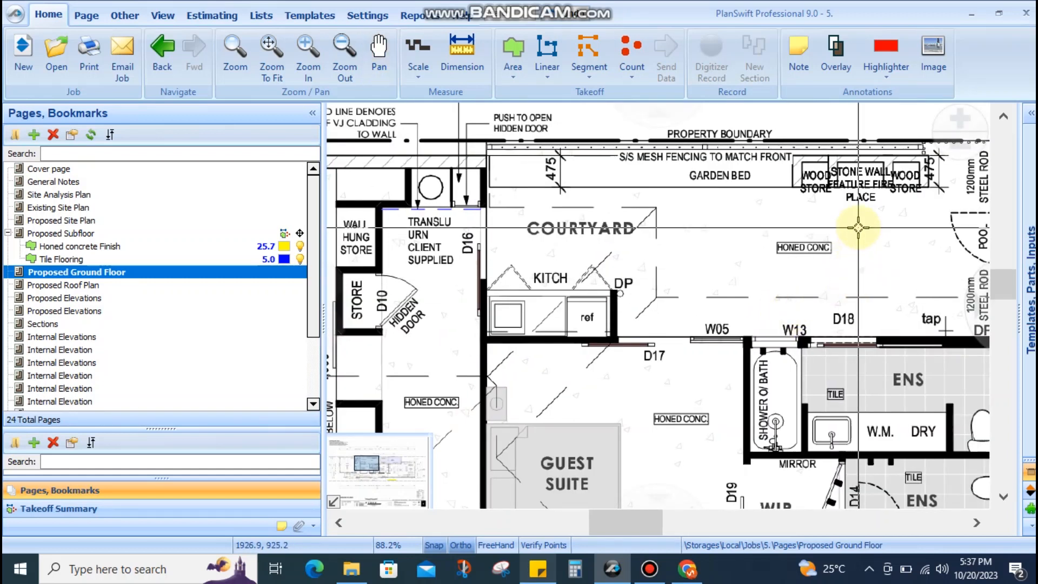
{"action": "left_click_drag", "start_coordinate": [724, 372], "coordinate": [746, 187]}
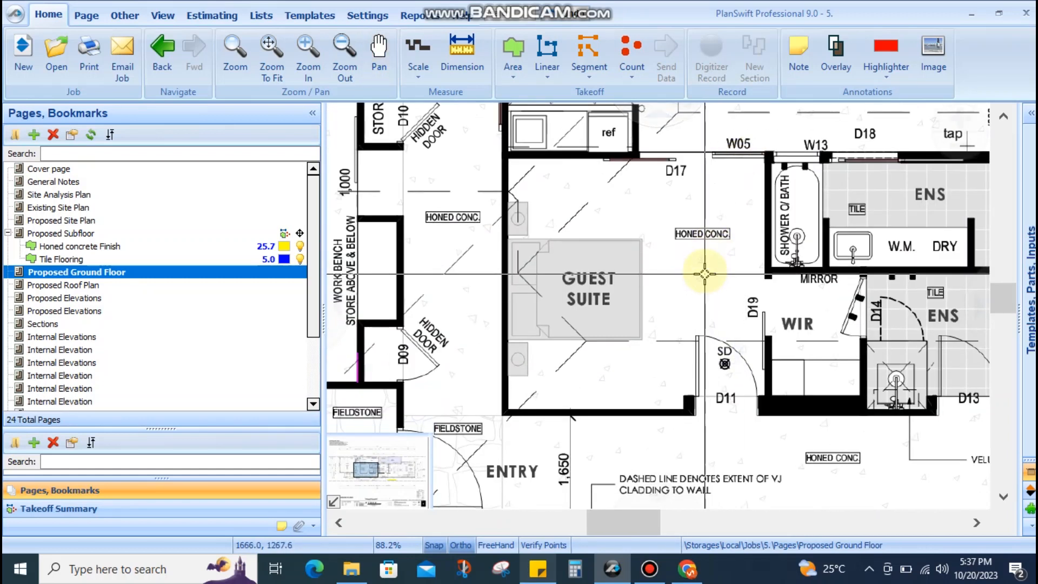
{"action": "left_click_drag", "start_coordinate": [654, 311], "coordinate": [514, 317]}
{"action": "left_click_drag", "start_coordinate": [764, 280], "coordinate": [534, 281]}
{"action": "left_click_drag", "start_coordinate": [701, 341], "coordinate": [699, 382]}
{"action": "left_click_drag", "start_coordinate": [681, 247], "coordinate": [694, 346]}
Follow the plan along the pool side
{"action": "scroll", "coordinate": [755, 308], "scroll_direction": "down", "scroll_amount": 2}
{"action": "left_click_drag", "start_coordinate": [880, 283], "coordinate": [776, 287]}
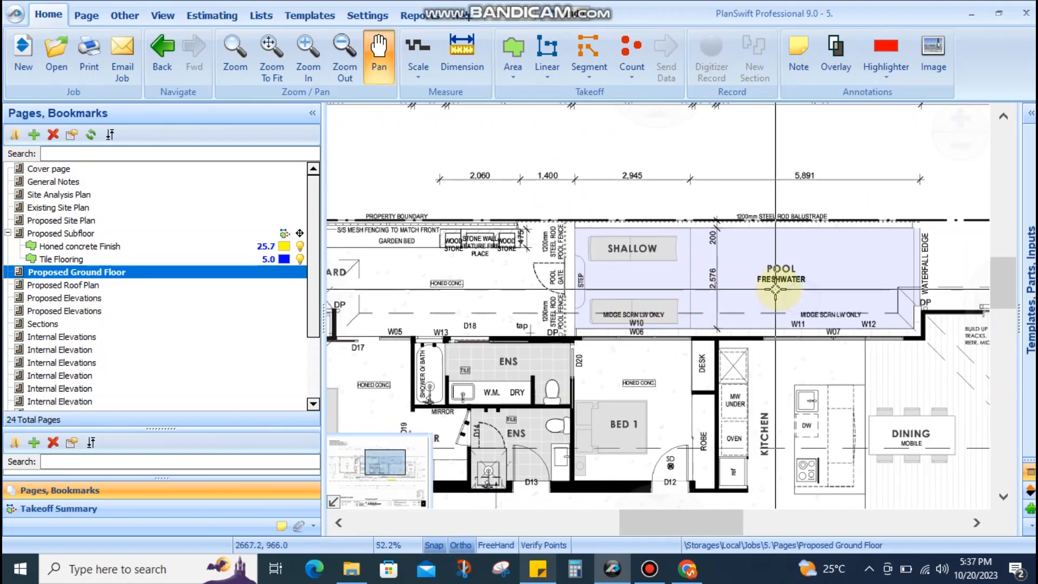
{"action": "scroll", "coordinate": [777, 287], "scroll_direction": "up", "scroll_amount": 3}
{"action": "scroll", "coordinate": [760, 287], "scroll_direction": "down", "scroll_amount": 1}
{"action": "left_click_drag", "start_coordinate": [633, 331], "coordinate": [954, 209]}
{"action": "scroll", "coordinate": [952, 211], "scroll_direction": "down", "scroll_amount": 2}
{"action": "left_click_drag", "start_coordinate": [714, 267], "coordinate": [790, 290]}
{"action": "left_click_drag", "start_coordinate": [581, 293], "coordinate": [763, 289]}
{"action": "scroll", "coordinate": [551, 274], "scroll_direction": "up", "scroll_amount": 1}
Pan back past the ensuites and courtyard to the garage and its lower wall
{"action": "left_click_drag", "start_coordinate": [672, 209], "coordinate": [658, 301]}
{"action": "left_click_drag", "start_coordinate": [745, 365], "coordinate": [653, 368]}
{"action": "scroll", "coordinate": [619, 236], "scroll_direction": "up", "scroll_amount": 2}
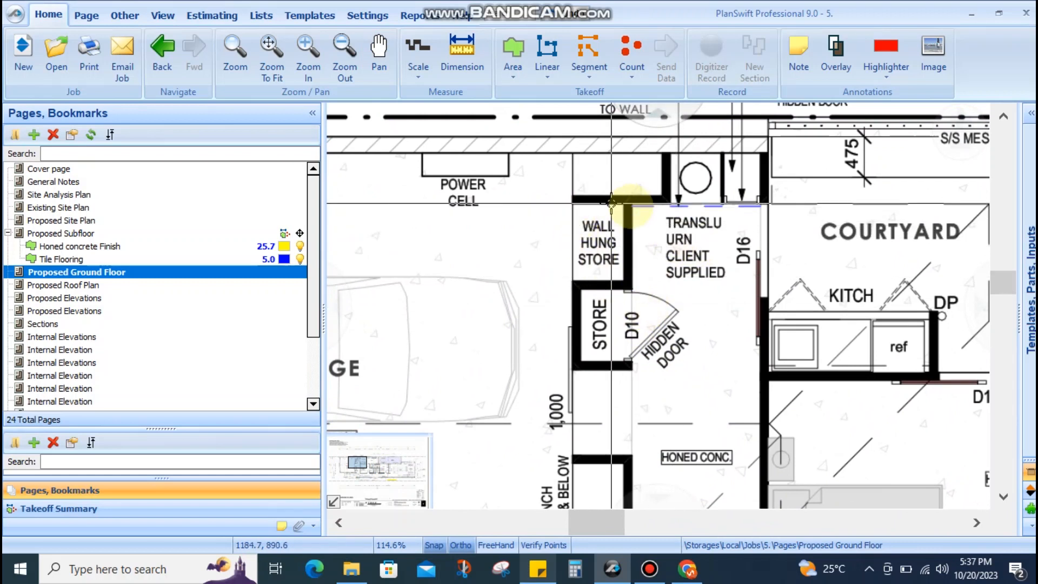
{"action": "left_click_drag", "start_coordinate": [567, 302], "coordinate": [672, 274]}
{"action": "scroll", "coordinate": [678, 274], "scroll_direction": "down", "scroll_amount": 1}
{"action": "left_click_drag", "start_coordinate": [627, 317], "coordinate": [716, 103]}
{"action": "left_click_drag", "start_coordinate": [729, 377], "coordinate": [850, 329]}
{"action": "left_click_drag", "start_coordinate": [580, 314], "coordinate": [540, 398]}
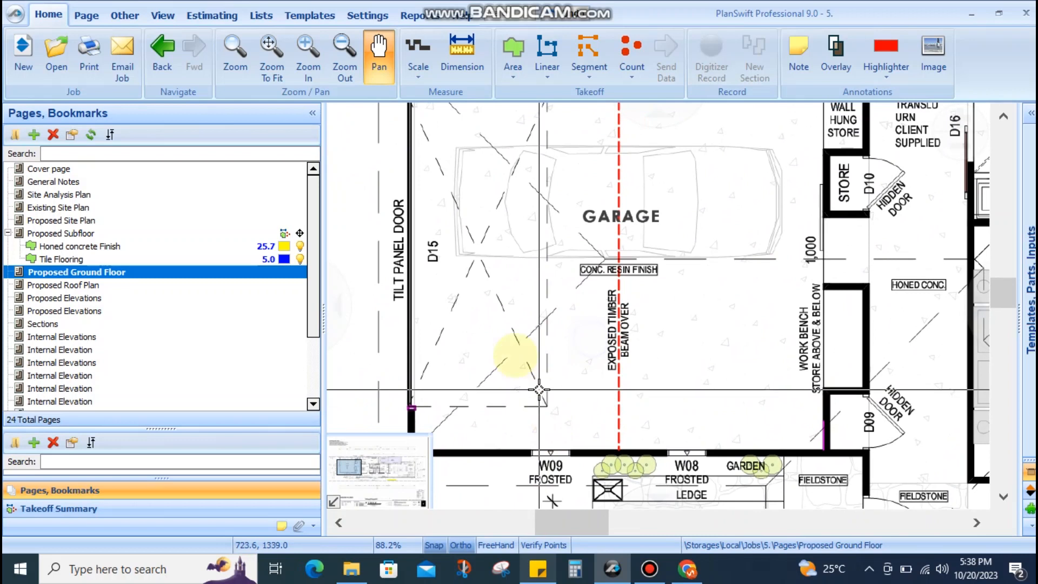
{"action": "left_click_drag", "start_coordinate": [493, 328], "coordinate": [497, 390]}
{"action": "left_click_drag", "start_coordinate": [464, 220], "coordinate": [467, 294]}
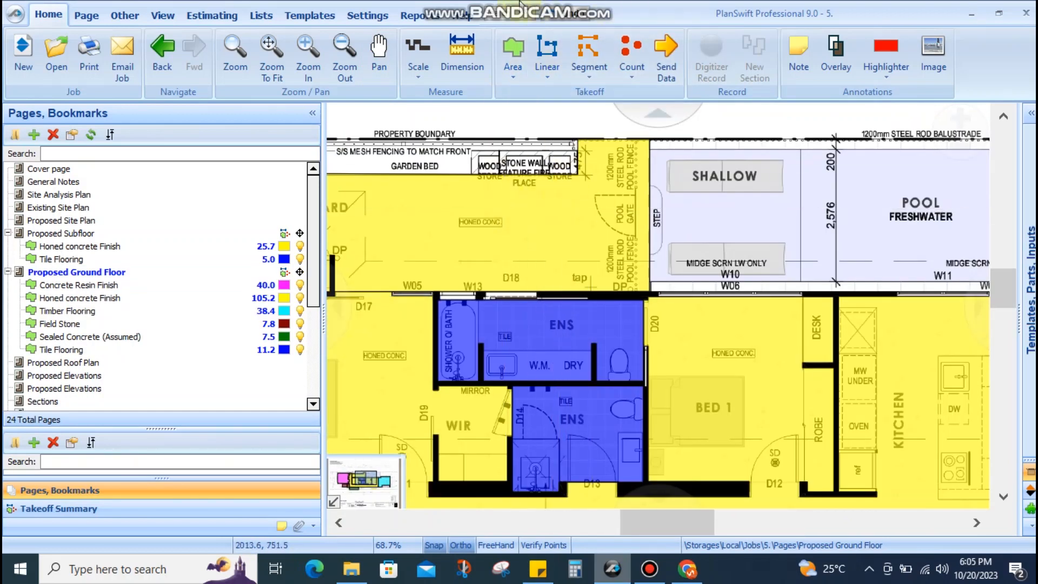
{"action": "scroll", "coordinate": [711, 273], "scroll_direction": "down", "scroll_amount": 5}
{"action": "left_click_drag", "start_coordinate": [710, 272], "coordinate": [704, 215]}
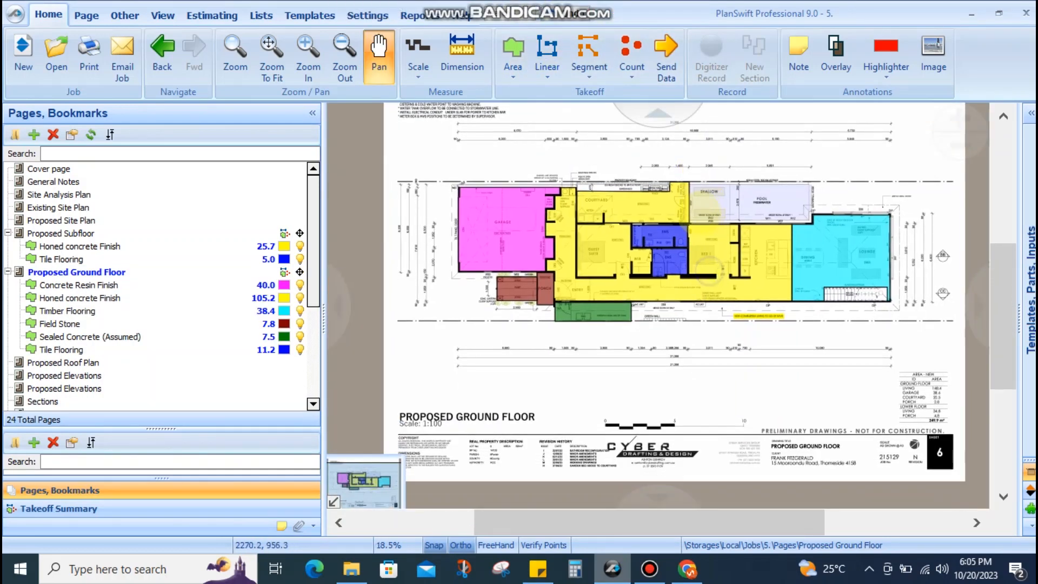
{"action": "scroll", "coordinate": [448, 215], "scroll_direction": "up", "scroll_amount": 5}
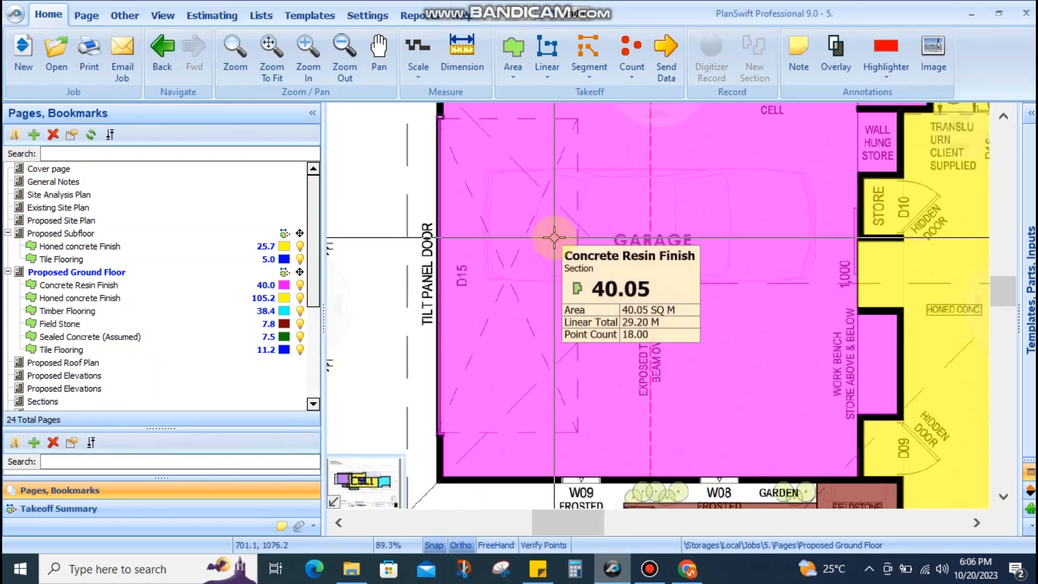
{"action": "scroll", "coordinate": [554, 237], "scroll_direction": "down", "scroll_amount": 4}
{"action": "left_click_drag", "start_coordinate": [639, 318], "coordinate": [556, 213]}
{"action": "scroll", "coordinate": [554, 221], "scroll_direction": "up", "scroll_amount": 4}
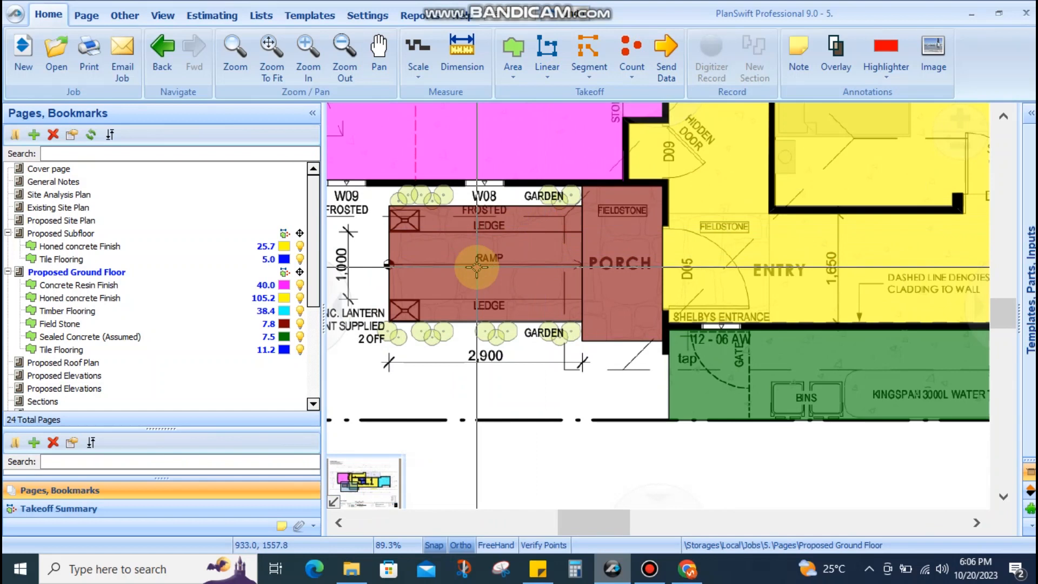
{"action": "scroll", "coordinate": [477, 267], "scroll_direction": "up", "scroll_amount": 2}
{"action": "left_click_drag", "start_coordinate": [673, 261], "coordinate": [529, 261]}
{"action": "left_click_drag", "start_coordinate": [573, 214], "coordinate": [585, 293]}
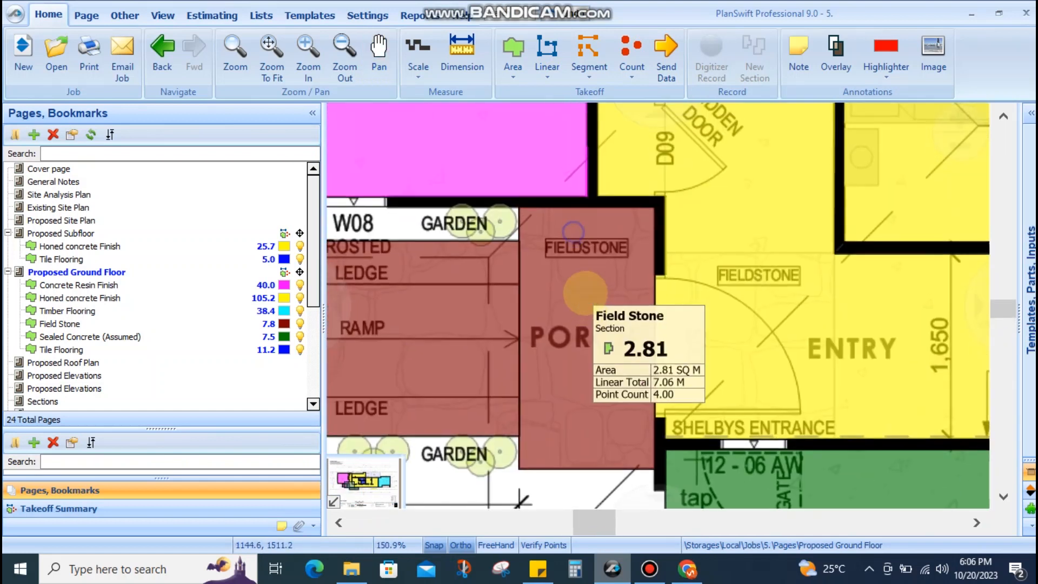
{"action": "scroll", "coordinate": [597, 264], "scroll_direction": "up", "scroll_amount": 2}
{"action": "scroll", "coordinate": [670, 246], "scroll_direction": "down", "scroll_amount": 3}
{"action": "left_click_drag", "start_coordinate": [659, 259], "coordinate": [760, 245]}
{"action": "scroll", "coordinate": [597, 250], "scroll_direction": "down", "scroll_amount": 1}
{"action": "left_click_drag", "start_coordinate": [645, 255], "coordinate": [530, 281]}
{"action": "left_click_drag", "start_coordinate": [705, 306], "coordinate": [562, 294]}
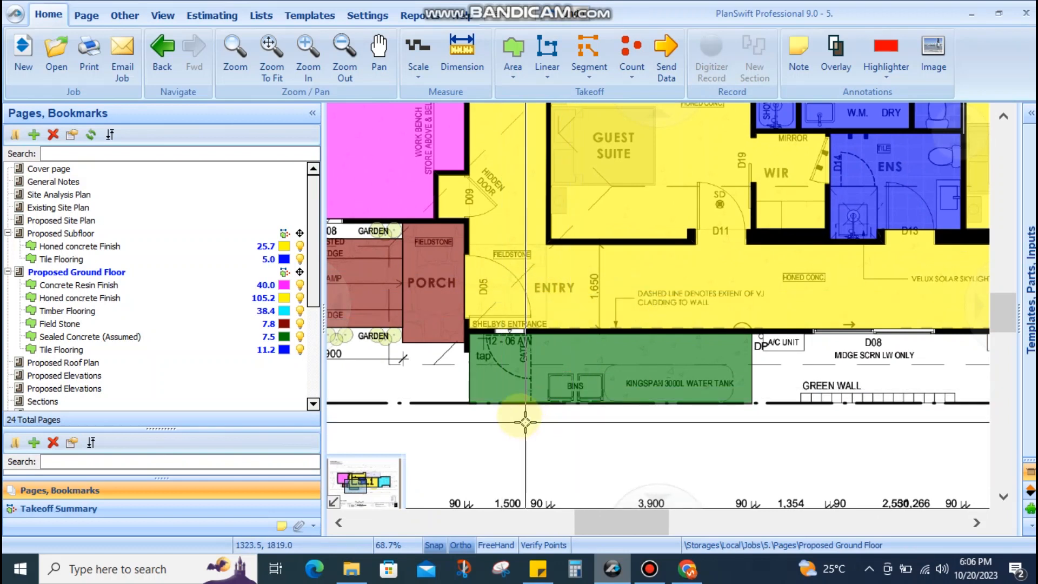
{"action": "left_click_drag", "start_coordinate": [572, 236], "coordinate": [521, 361]}
{"action": "scroll", "coordinate": [567, 311], "scroll_direction": "up", "scroll_amount": 4}
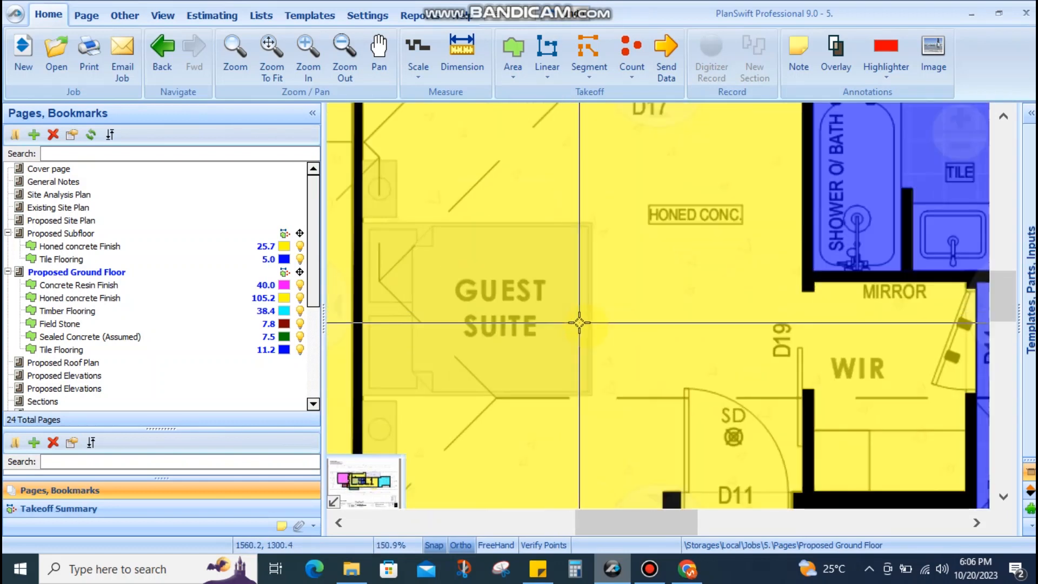
{"action": "scroll", "coordinate": [611, 324], "scroll_direction": "down", "scroll_amount": 2}
{"action": "left_click_drag", "start_coordinate": [640, 324], "coordinate": [561, 431]}
{"action": "left_click_drag", "start_coordinate": [651, 274], "coordinate": [595, 330]}
{"action": "left_click_drag", "start_coordinate": [642, 300], "coordinate": [560, 175]}
{"action": "left_click_drag", "start_coordinate": [669, 357], "coordinate": [598, 275]}
{"action": "scroll", "coordinate": [611, 261], "scroll_direction": "up", "scroll_amount": 2}
{"action": "scroll", "coordinate": [648, 268], "scroll_direction": "down", "scroll_amount": 3}
{"action": "left_click_drag", "start_coordinate": [691, 298], "coordinate": [635, 305]}
{"action": "scroll", "coordinate": [631, 288], "scroll_direction": "up", "scroll_amount": 3}
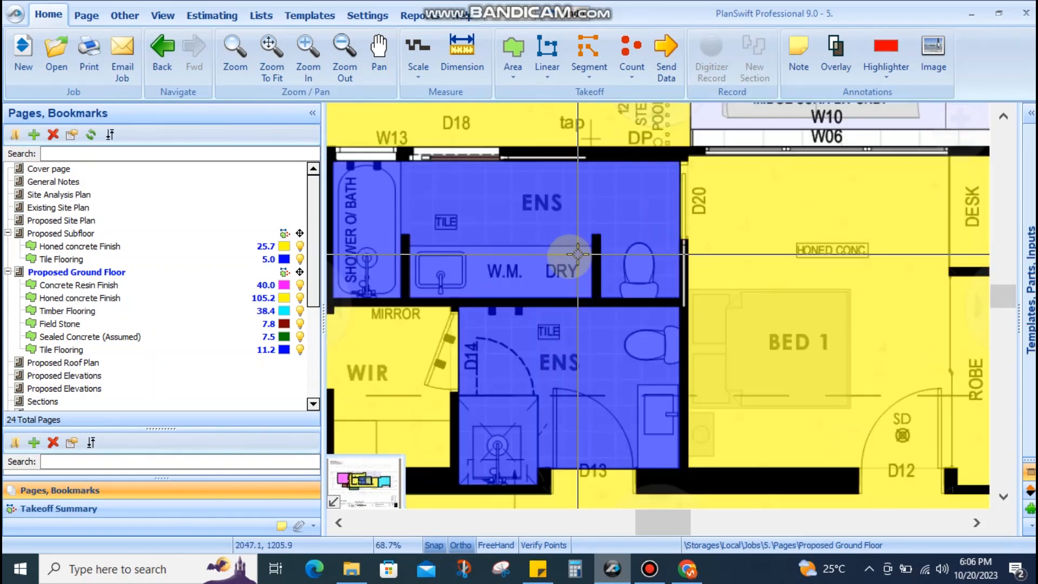
{"action": "scroll", "coordinate": [711, 325], "scroll_direction": "down", "scroll_amount": 3}
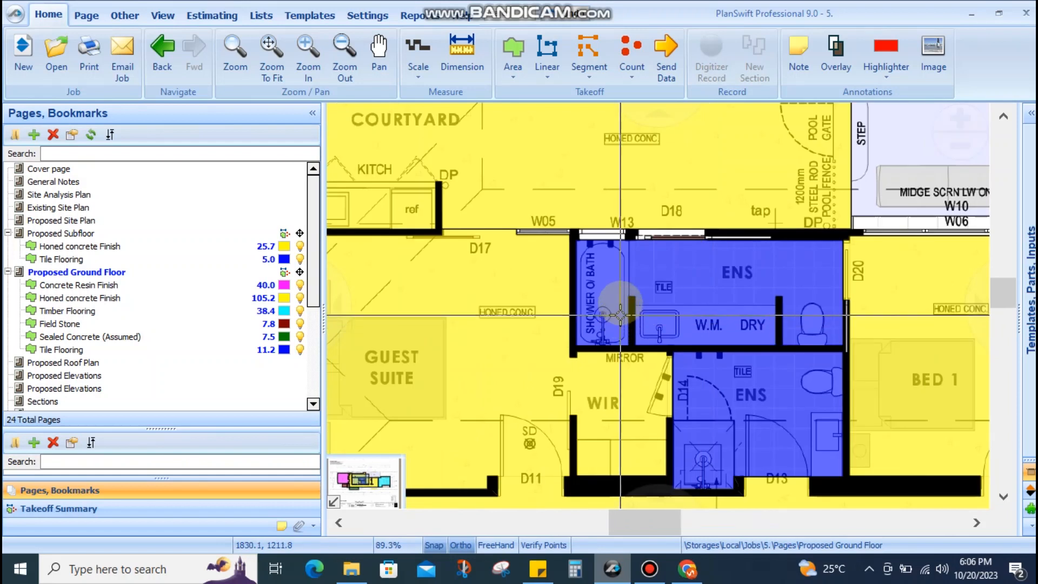
{"action": "scroll", "coordinate": [577, 266], "scroll_direction": "up", "scroll_amount": 3}
{"action": "scroll", "coordinate": [636, 258], "scroll_direction": "down", "scroll_amount": 3}
{"action": "scroll", "coordinate": [589, 304], "scroll_direction": "up", "scroll_amount": 1}
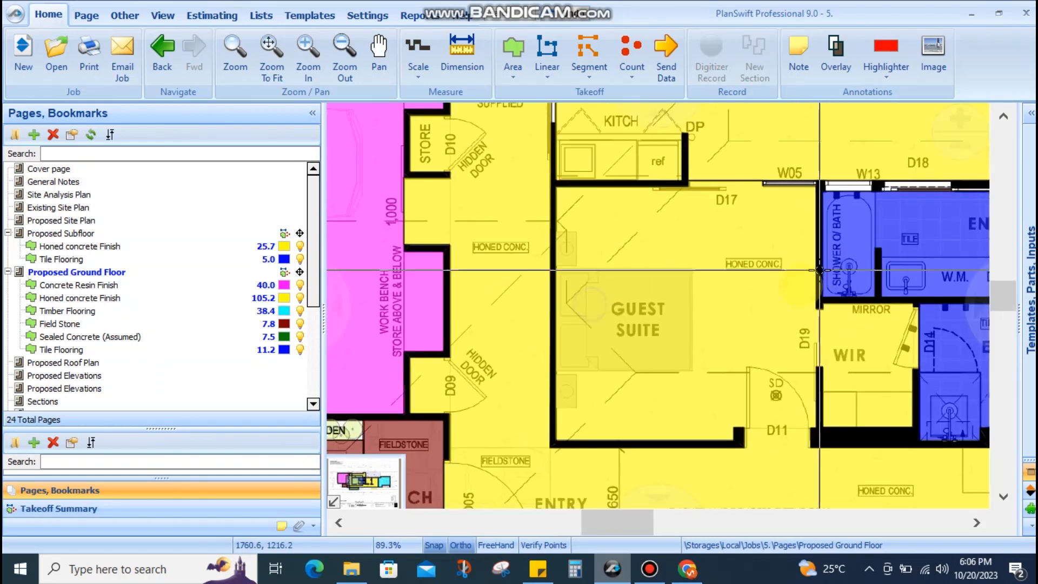
{"action": "left_click_drag", "start_coordinate": [581, 319], "coordinate": [549, 264]}
{"action": "left_click_drag", "start_coordinate": [618, 284], "coordinate": [465, 286]}
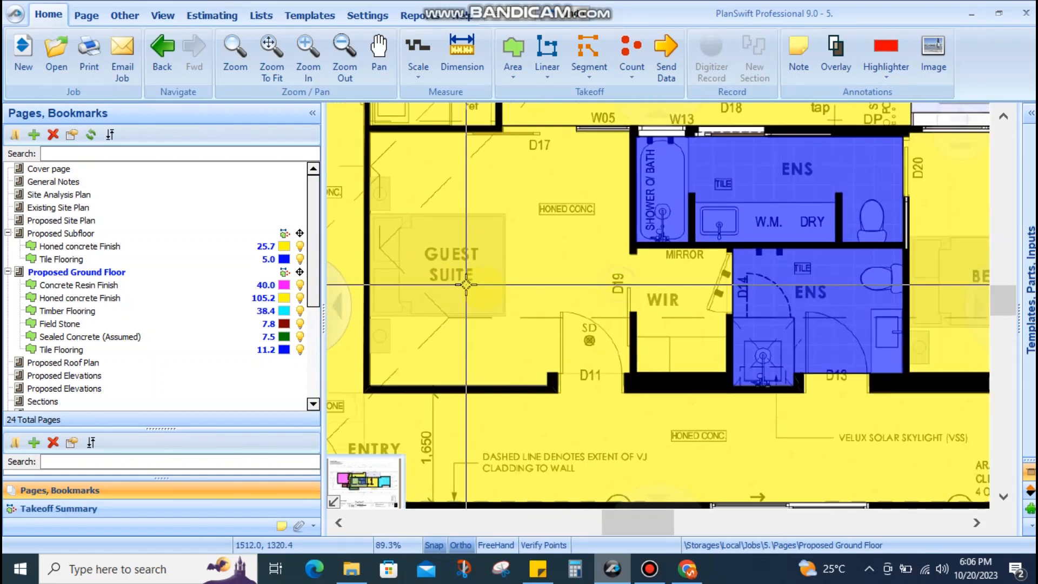
{"action": "left_click_drag", "start_coordinate": [673, 173], "coordinate": [560, 314]}
{"action": "scroll", "coordinate": [635, 177], "scroll_direction": "up", "scroll_amount": 4}
{"action": "scroll", "coordinate": [565, 298], "scroll_direction": "down", "scroll_amount": 5}
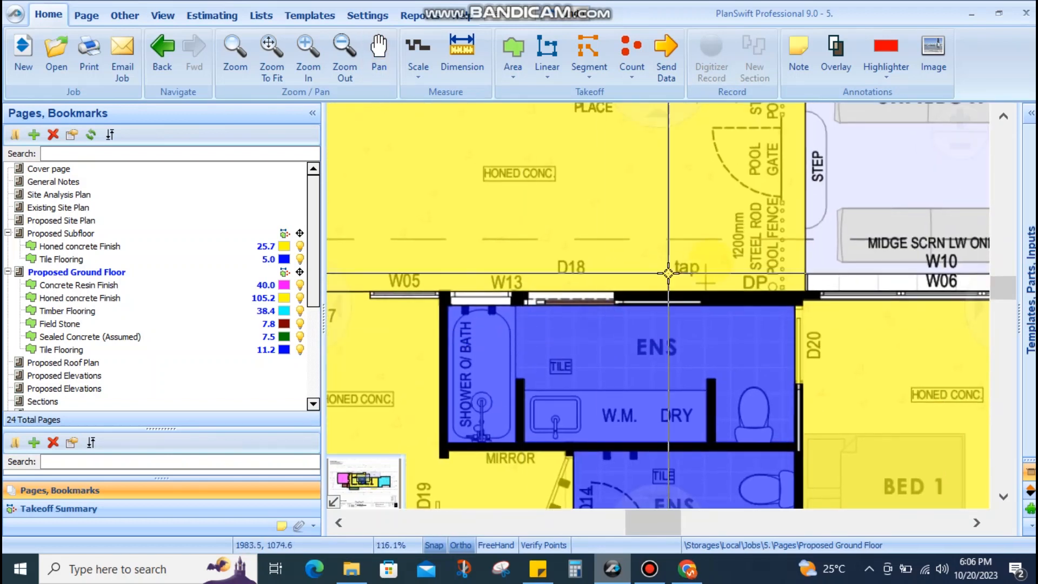
{"action": "scroll", "coordinate": [673, 274], "scroll_direction": "up", "scroll_amount": 1}
{"action": "scroll", "coordinate": [673, 274], "scroll_direction": "up", "scroll_amount": 2}
{"action": "left_click_drag", "start_coordinate": [630, 274], "coordinate": [825, 274]}
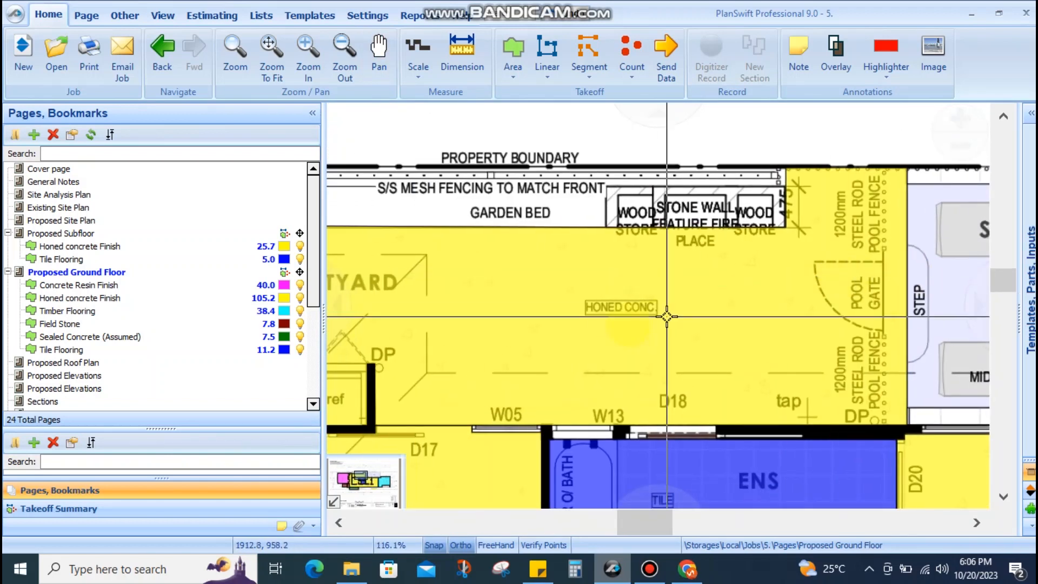
{"action": "left_click_drag", "start_coordinate": [665, 315], "coordinate": [811, 287]}
{"action": "scroll", "coordinate": [594, 247], "scroll_direction": "down", "scroll_amount": 2}
{"action": "left_click", "coordinate": [594, 246]}
{"action": "scroll", "coordinate": [620, 339], "scroll_direction": "down", "scroll_amount": 2}
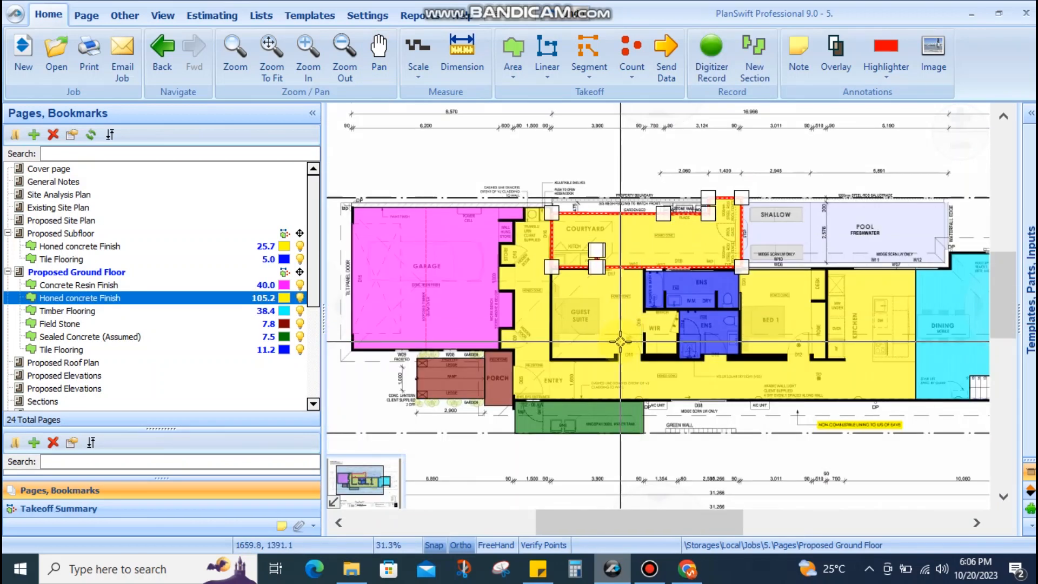
{"action": "left_click_drag", "start_coordinate": [704, 337], "coordinate": [557, 268]}
{"action": "left_click", "coordinate": [666, 419]}
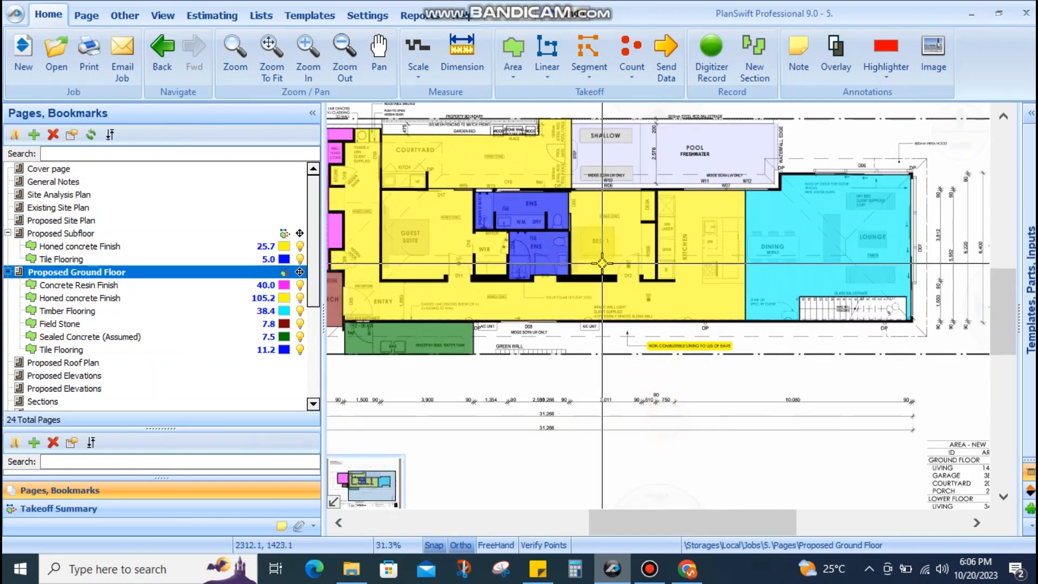
{"action": "scroll", "coordinate": [575, 209], "scroll_direction": "up", "scroll_amount": 4}
{"action": "left_click_drag", "start_coordinate": [575, 209], "coordinate": [815, 297]}
{"action": "scroll", "coordinate": [621, 257], "scroll_direction": "down", "scroll_amount": 3}
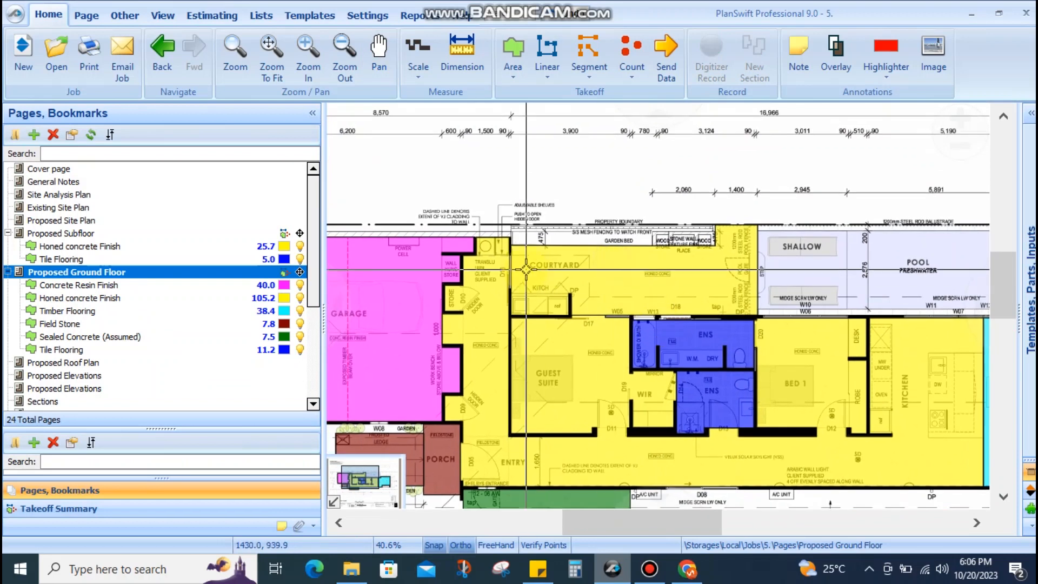
{"action": "scroll", "coordinate": [583, 234], "scroll_direction": "up", "scroll_amount": 3}
{"action": "mouse_move", "coordinate": [583, 234]}
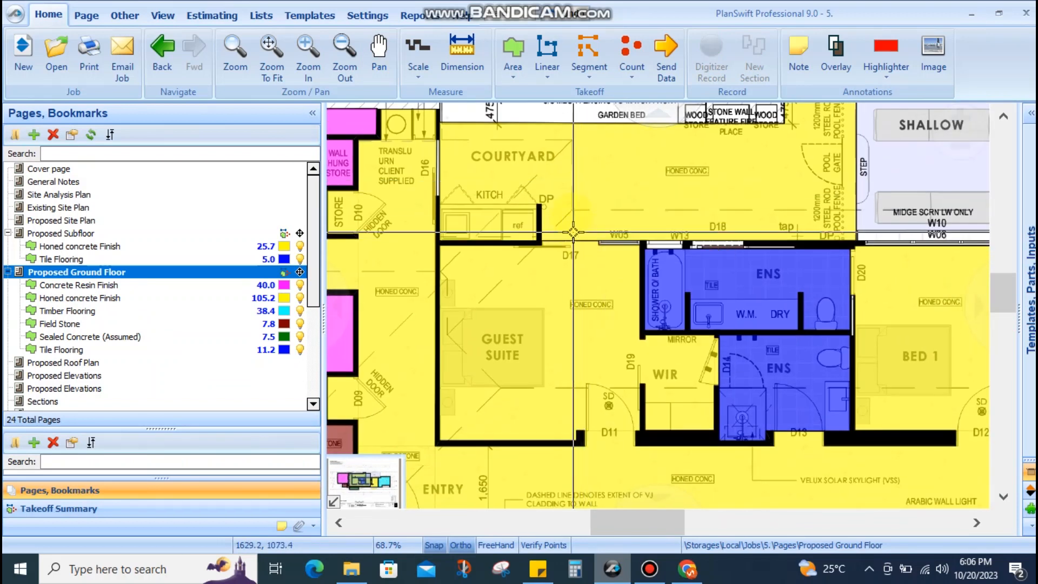
{"action": "left_click_drag", "start_coordinate": [647, 324], "coordinate": [576, 233]}
{"action": "scroll", "coordinate": [577, 232], "scroll_direction": "down", "scroll_amount": 1}
{"action": "left_click_drag", "start_coordinate": [631, 346], "coordinate": [670, 218]}
{"action": "scroll", "coordinate": [489, 302], "scroll_direction": "up", "scroll_amount": 5}
{"action": "left_click_drag", "start_coordinate": [578, 293], "coordinate": [672, 287]}
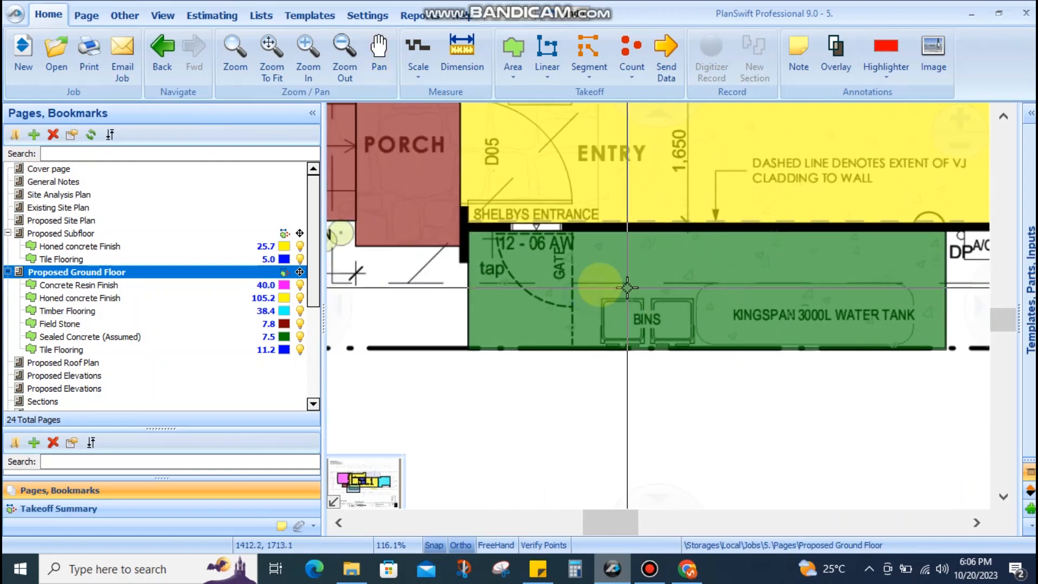
{"action": "scroll", "coordinate": [637, 301], "scroll_direction": "up", "scroll_amount": 2}
{"action": "left_click_drag", "start_coordinate": [740, 280], "coordinate": [494, 278]}
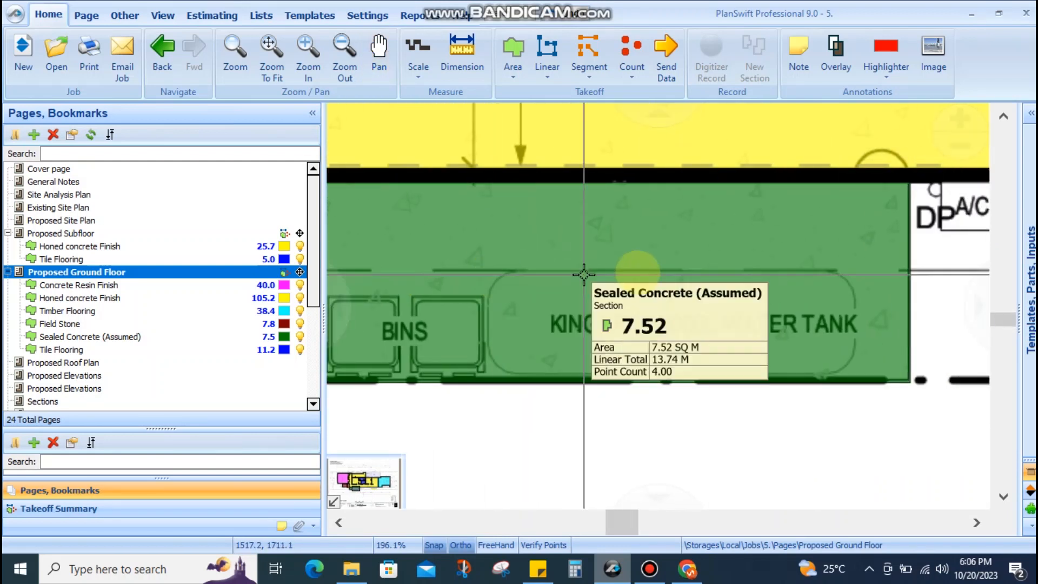
{"action": "scroll", "coordinate": [723, 276], "scroll_direction": "up", "scroll_amount": 5}
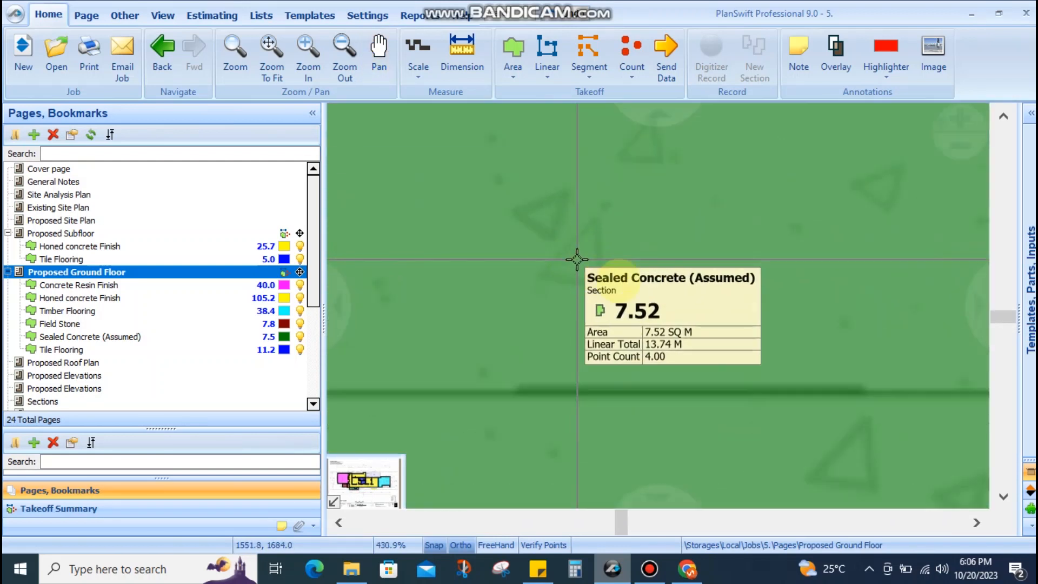
{"action": "scroll", "coordinate": [720, 335], "scroll_direction": "down", "scroll_amount": 4}
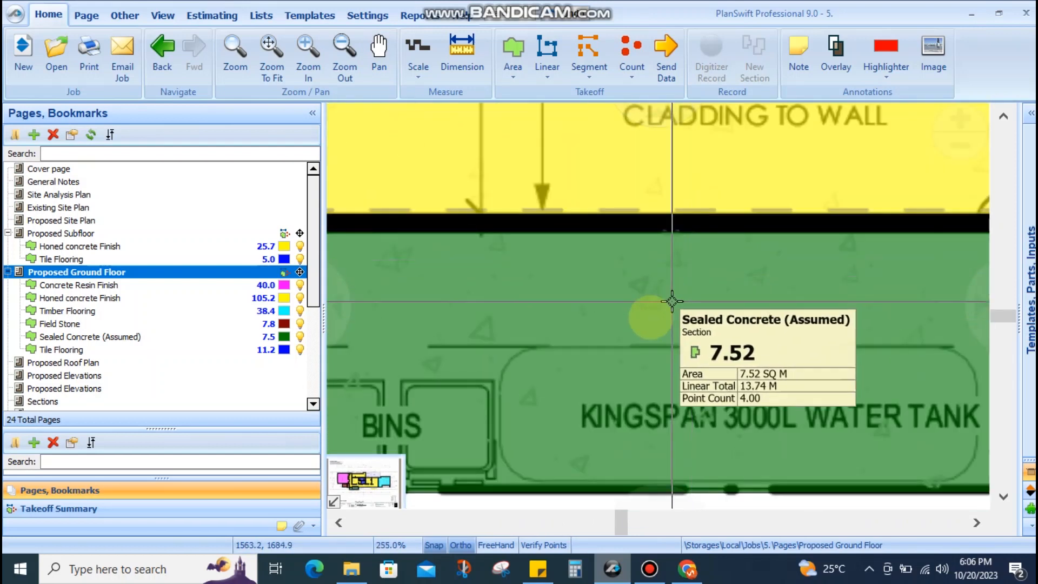
{"action": "scroll", "coordinate": [766, 268], "scroll_direction": "down", "scroll_amount": 3}
{"action": "scroll", "coordinate": [574, 217], "scroll_direction": "up", "scroll_amount": 1}
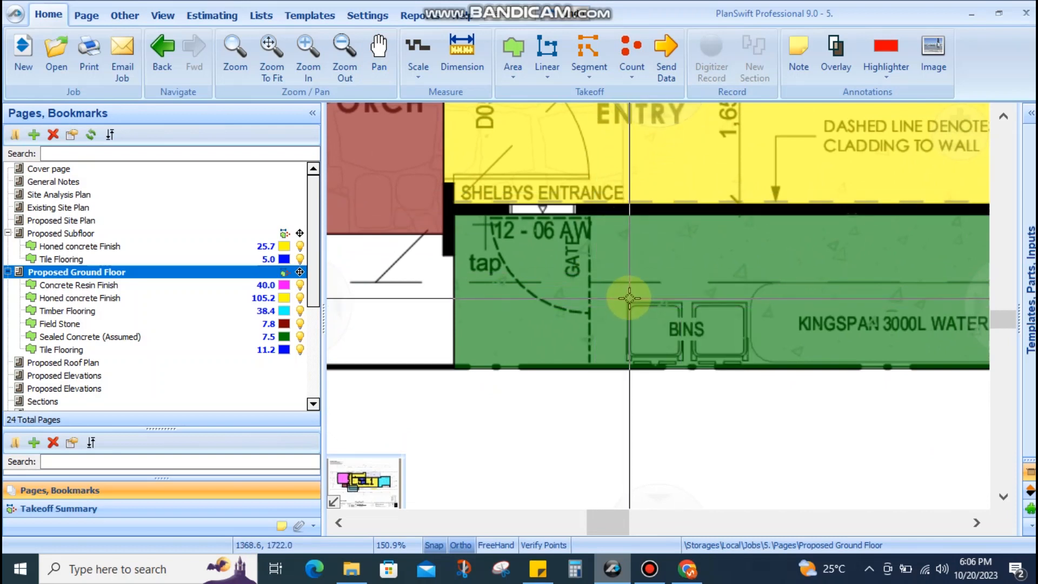
{"action": "scroll", "coordinate": [625, 289], "scroll_direction": "down", "scroll_amount": 2}
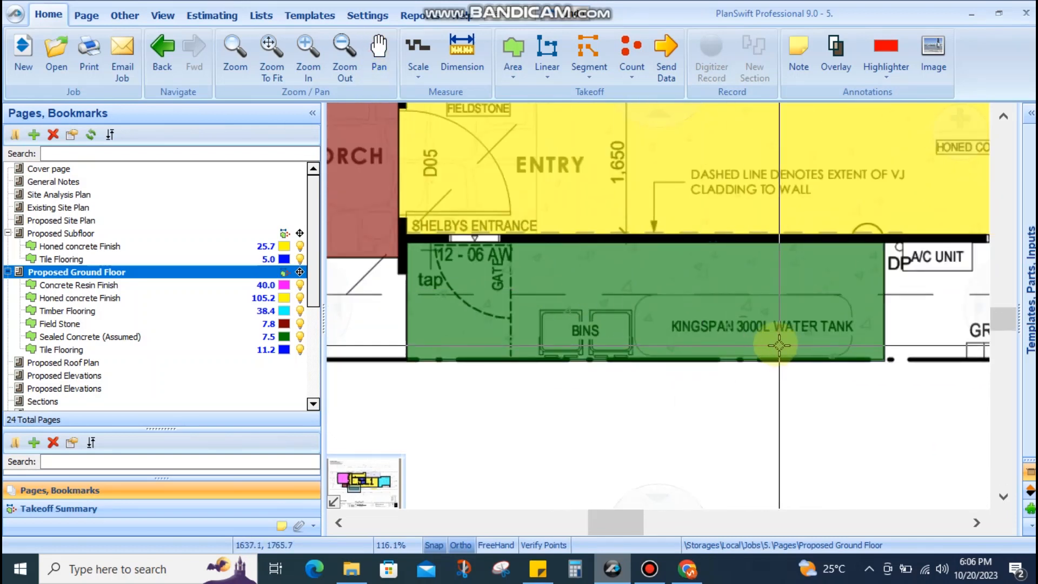
{"action": "scroll", "coordinate": [568, 352], "scroll_direction": "up", "scroll_amount": 3}
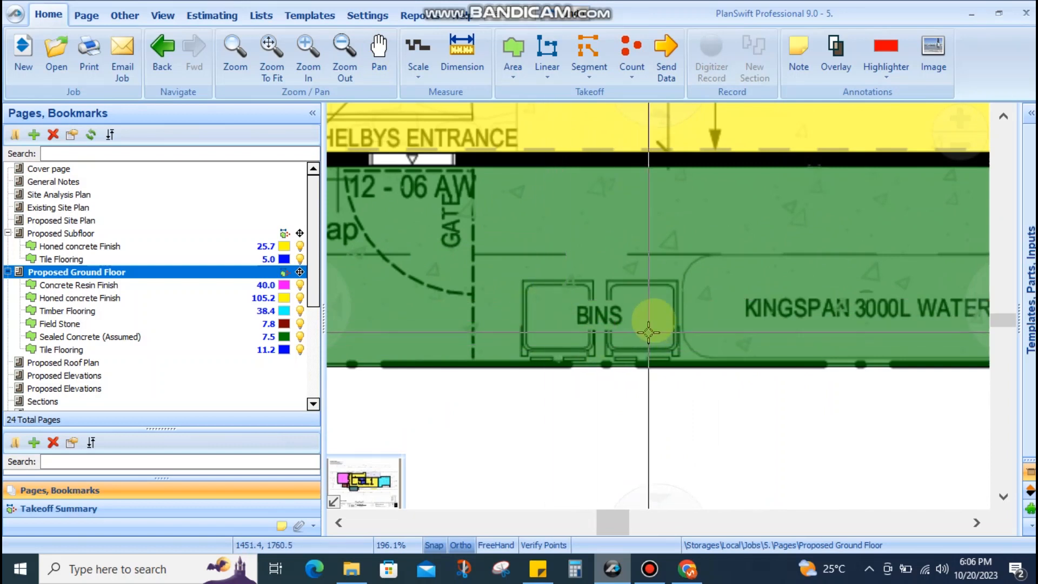
{"action": "scroll", "coordinate": [612, 316], "scroll_direction": "down", "scroll_amount": 1}
{"action": "scroll", "coordinate": [612, 317], "scroll_direction": "down", "scroll_amount": 2}
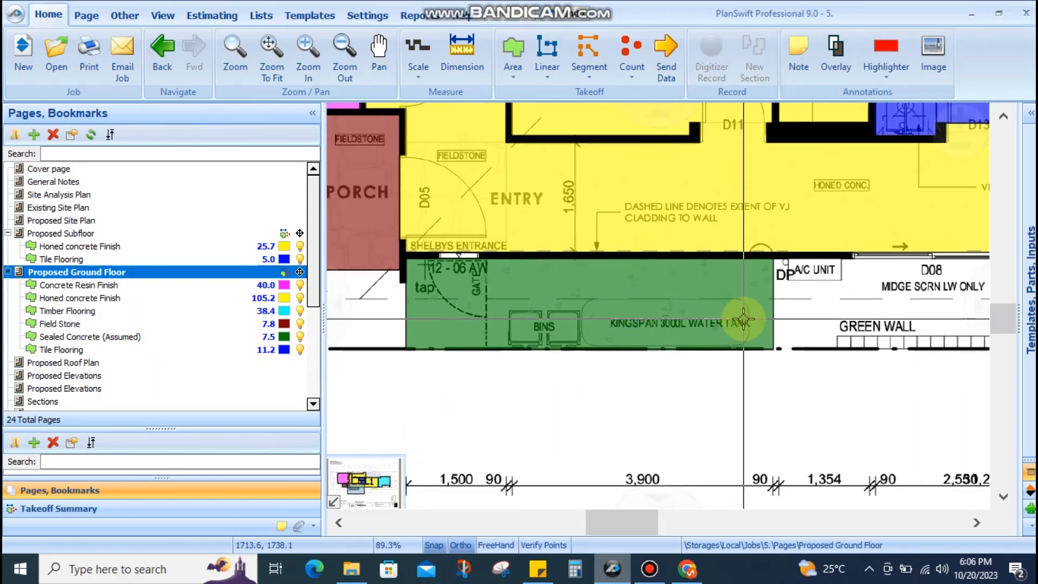
{"action": "left_click_drag", "start_coordinate": [716, 292], "coordinate": [549, 275]}
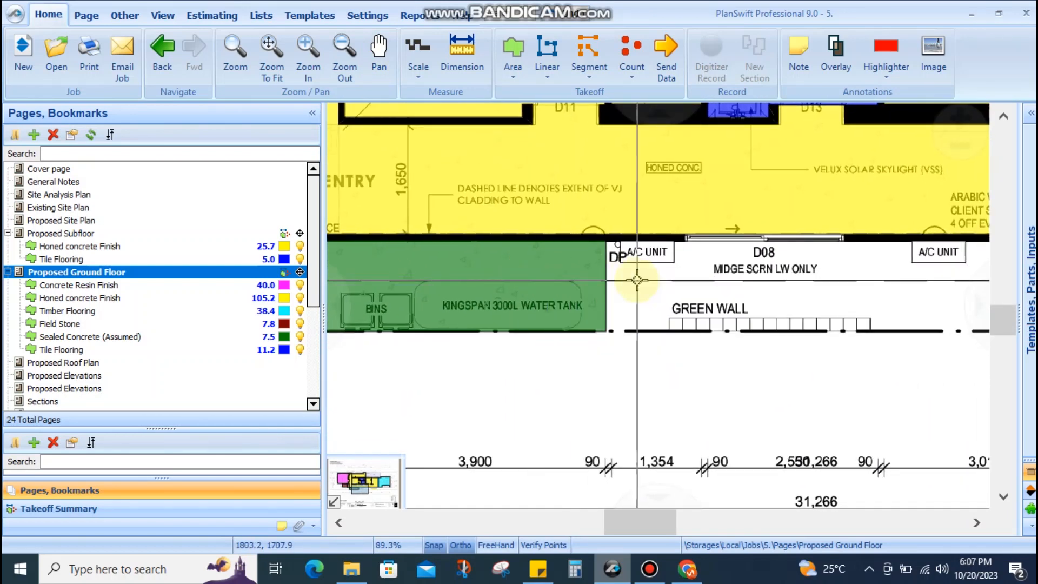
{"action": "mouse_move", "coordinate": [602, 280]}
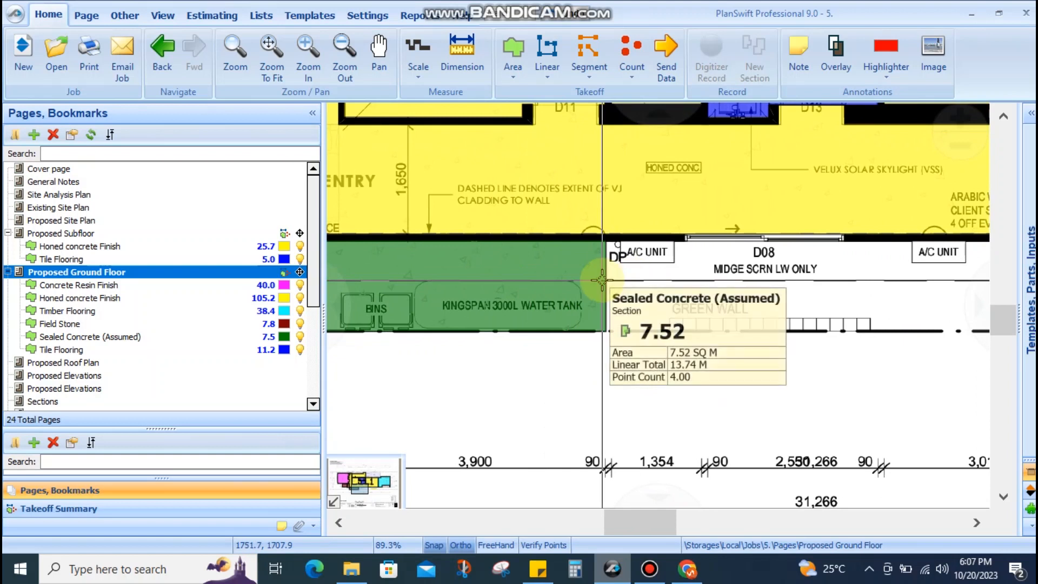
{"action": "mouse_move", "coordinate": [499, 155]}
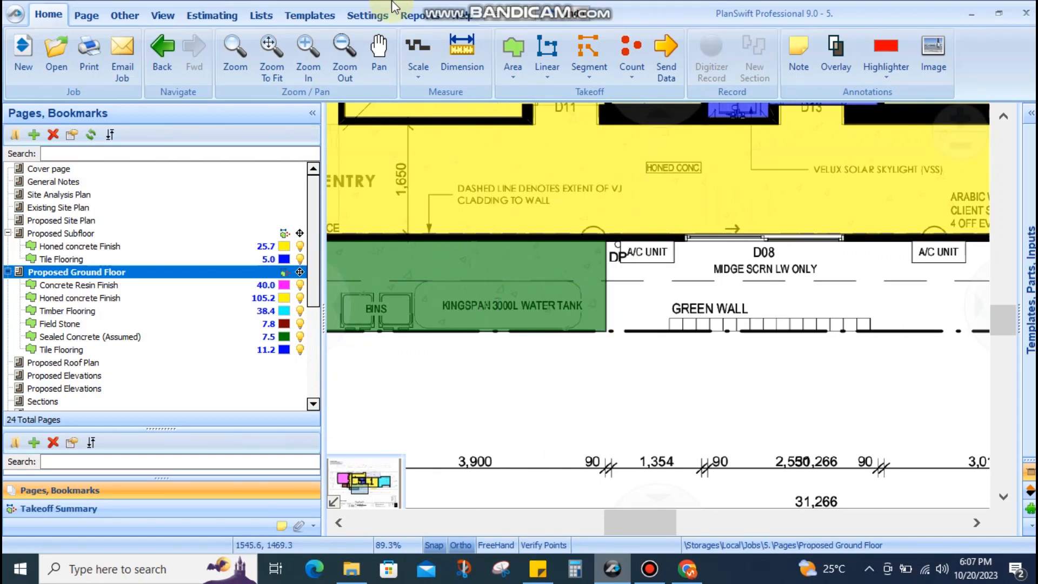
{"action": "left_click", "coordinate": [462, 54]}
{"action": "left_click_drag", "start_coordinate": [681, 359], "coordinate": [683, 458]}
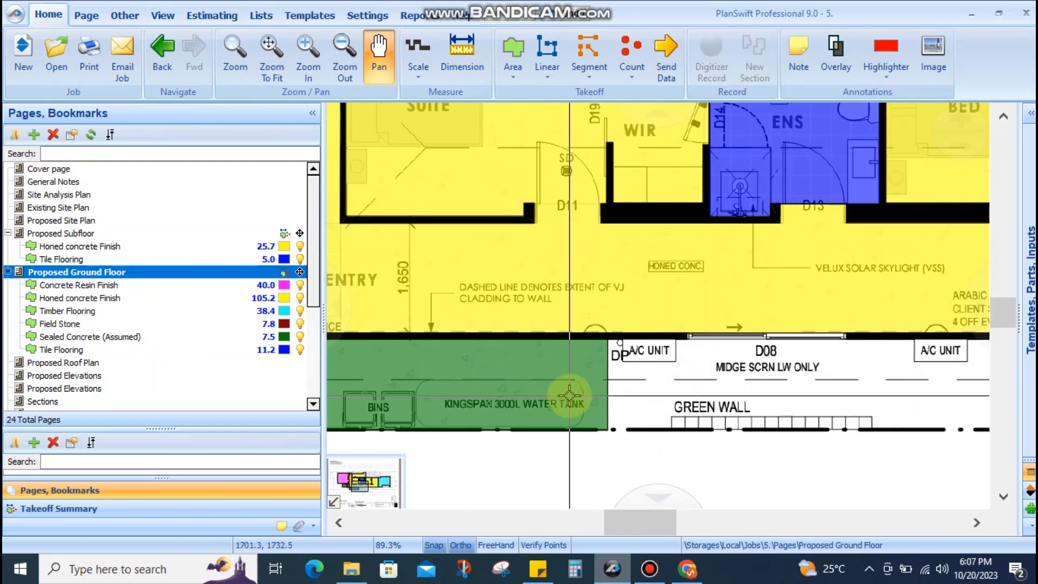
{"action": "mouse_move", "coordinate": [530, 383]}
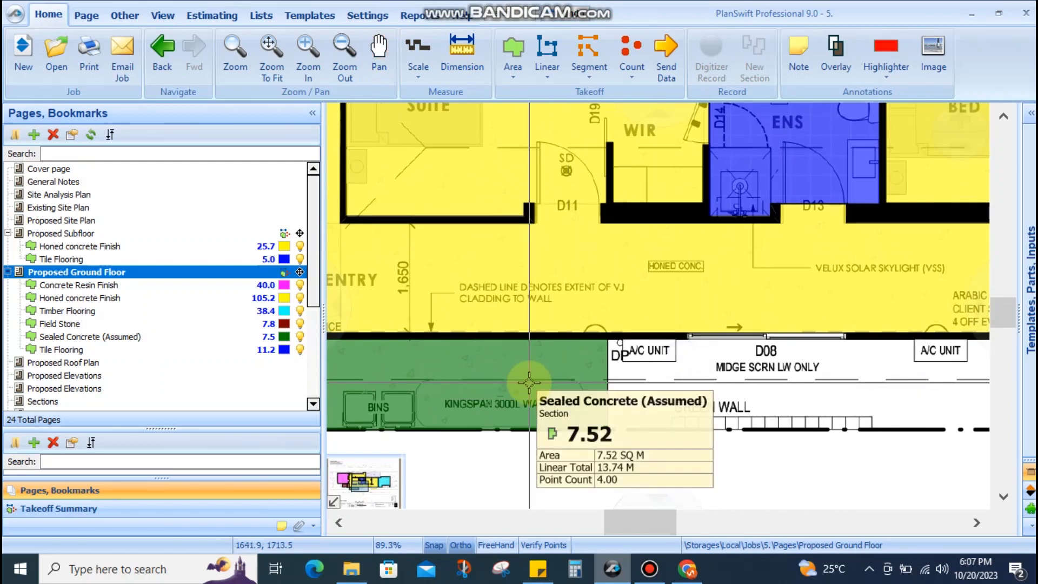
Pan the ground floor plan over the kitchen, dining, lounge, pool, garage, entry and porch
{"action": "scroll", "coordinate": [679, 368], "scroll_direction": "down", "scroll_amount": 1}
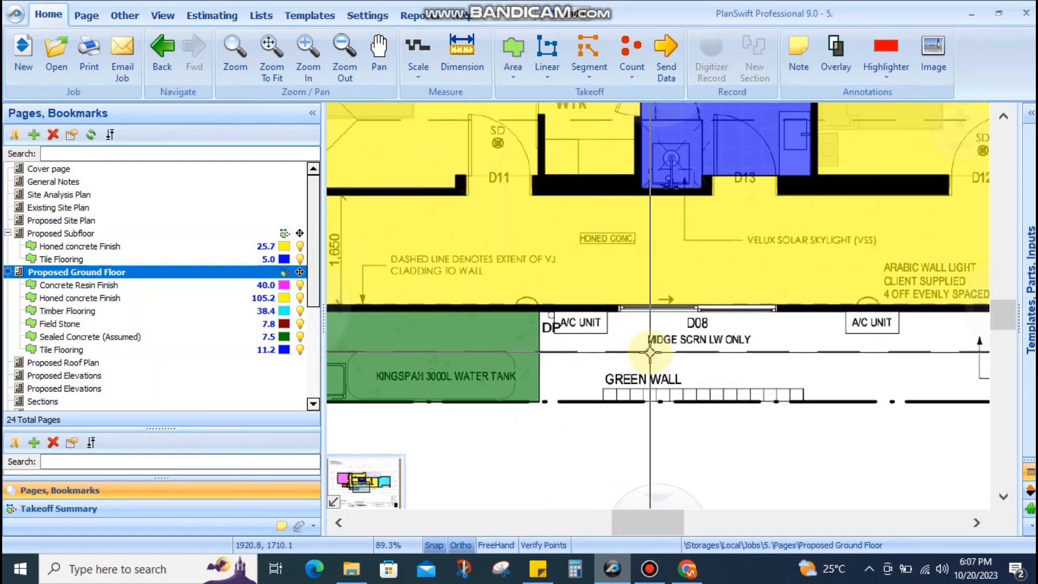
{"action": "scroll", "coordinate": [837, 365], "scroll_direction": "down", "scroll_amount": 1}
{"action": "left_click_drag", "start_coordinate": [837, 365], "coordinate": [543, 360]}
{"action": "left_click_drag", "start_coordinate": [780, 354], "coordinate": [547, 353]}
{"action": "left_click_drag", "start_coordinate": [699, 314], "coordinate": [556, 413]}
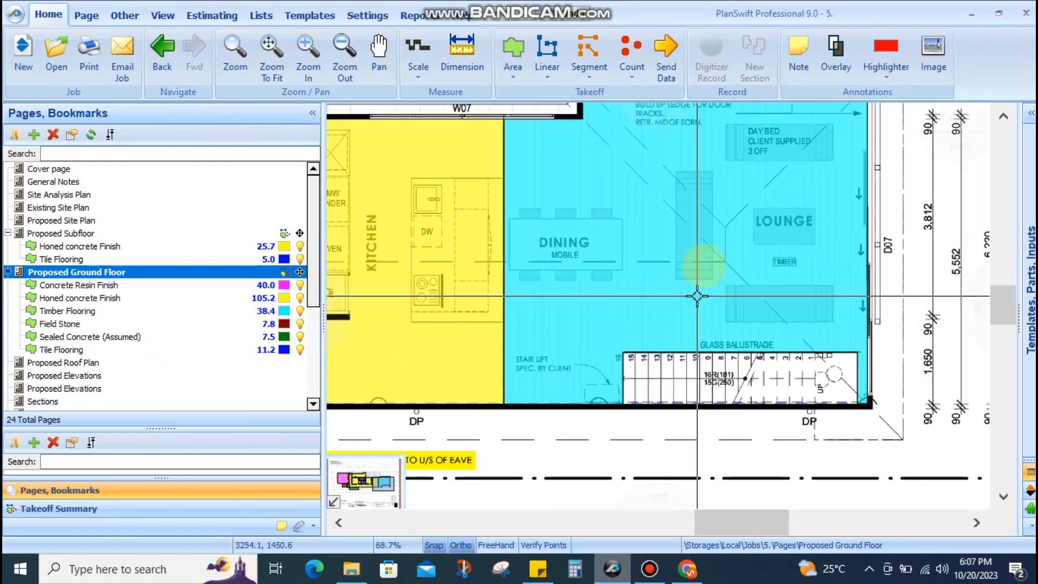
{"action": "left_click_drag", "start_coordinate": [690, 260], "coordinate": [667, 389]}
{"action": "left_click_drag", "start_coordinate": [582, 279], "coordinate": [737, 225]}
{"action": "scroll", "coordinate": [543, 338], "scroll_direction": "down", "scroll_amount": 2}
{"action": "scroll", "coordinate": [594, 335], "scroll_direction": "up", "scroll_amount": 4}
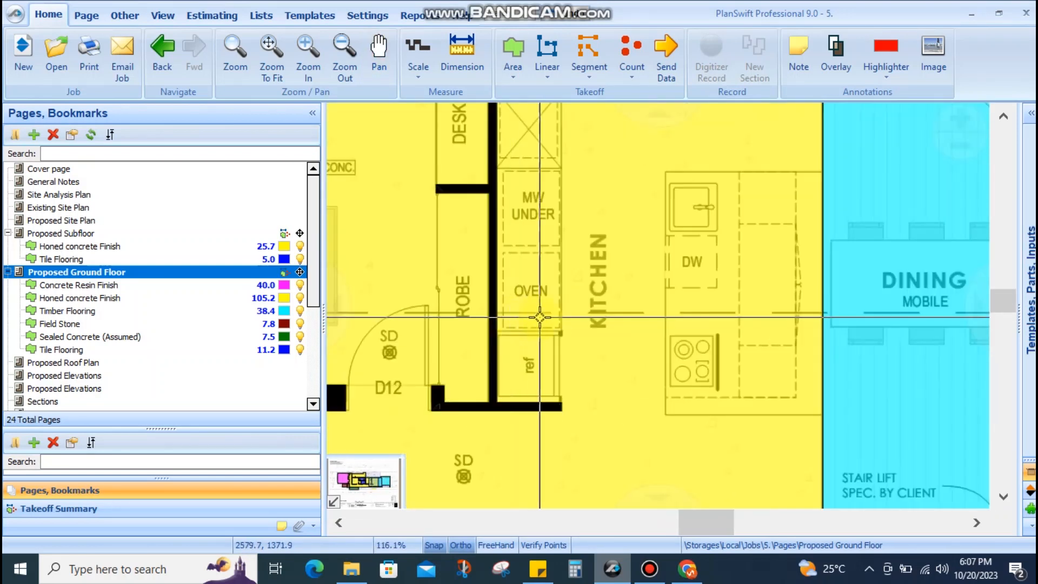
{"action": "scroll", "coordinate": [674, 333], "scroll_direction": "down", "scroll_amount": 5}
{"action": "left_click_drag", "start_coordinate": [674, 332], "coordinate": [735, 277]}
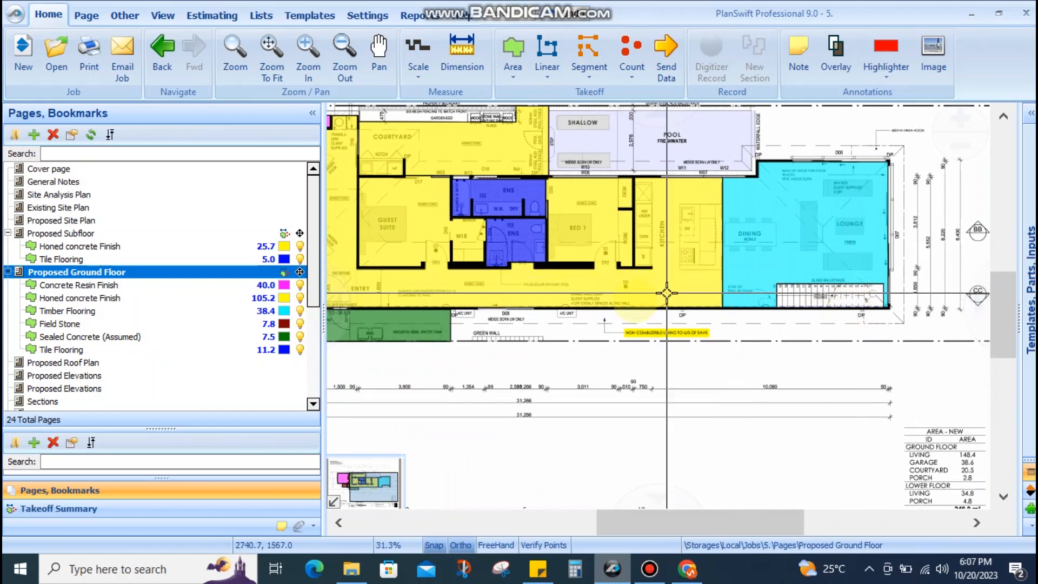
{"action": "left_click_drag", "start_coordinate": [633, 299], "coordinate": [788, 343]}
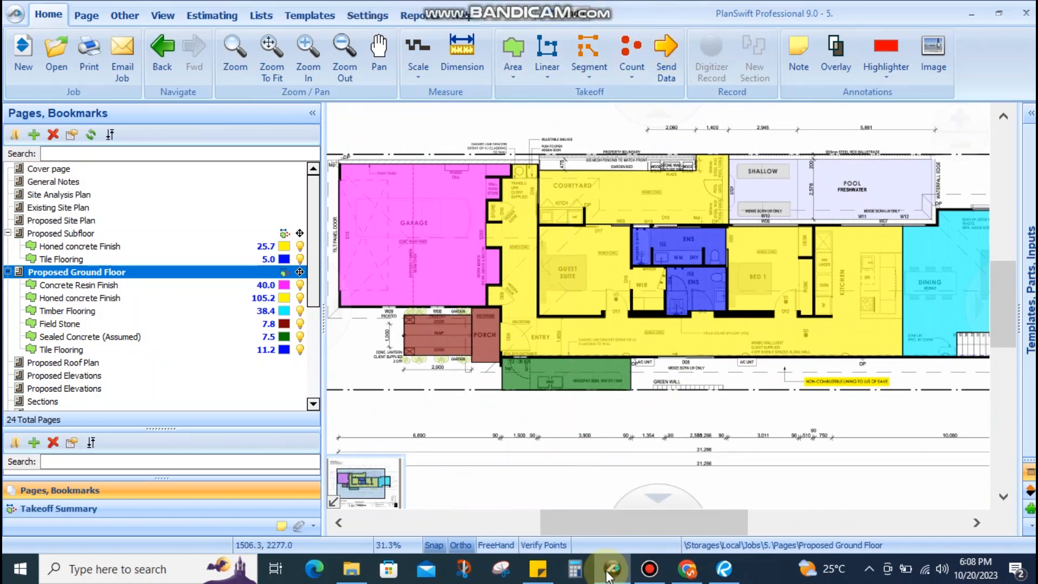
Open the Schedule of finishes PDF from the REC folder in Bluebeam Revu
{"action": "scroll", "coordinate": [676, 376], "scroll_direction": "up", "scroll_amount": 2}
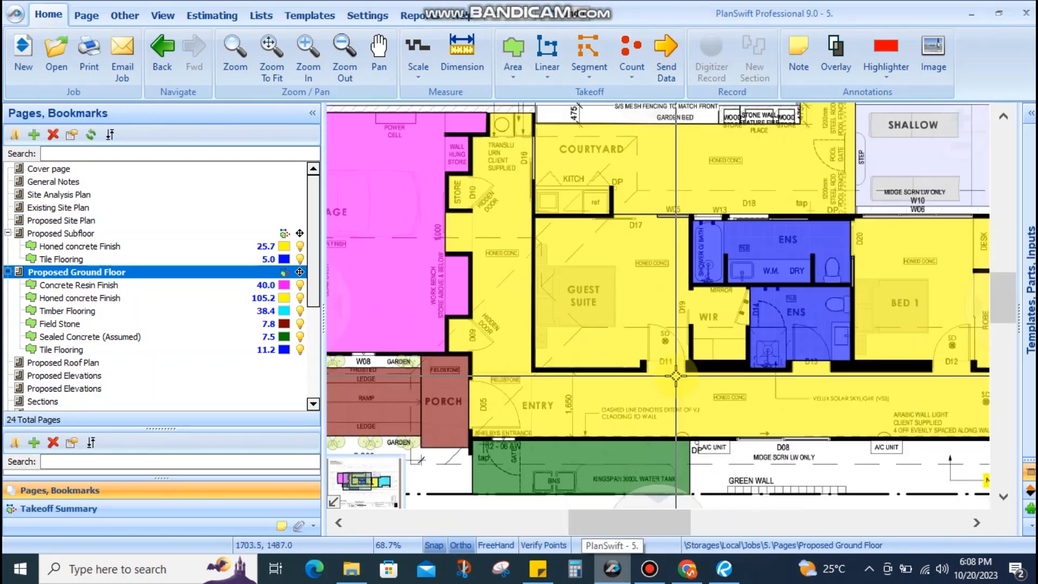
{"action": "scroll", "coordinate": [675, 375], "scroll_direction": "down", "scroll_amount": 2}
{"action": "scroll", "coordinate": [425, 292], "scroll_direction": "up", "scroll_amount": 2}
{"action": "scroll", "coordinate": [416, 282], "scroll_direction": "up", "scroll_amount": 1}
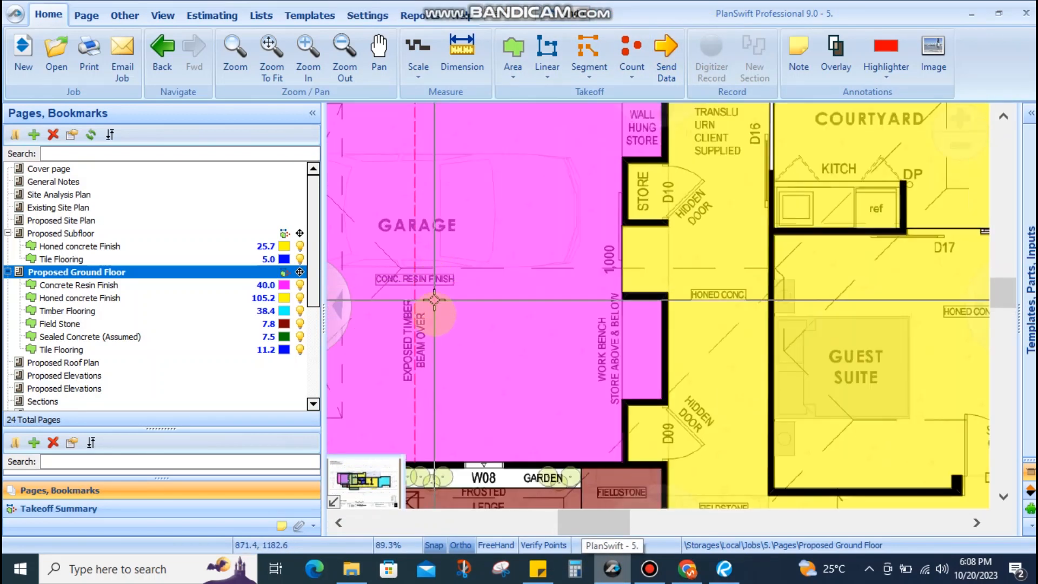
{"action": "scroll", "coordinate": [424, 314], "scroll_direction": "down", "scroll_amount": 3}
{"action": "left_click", "coordinate": [346, 569]}
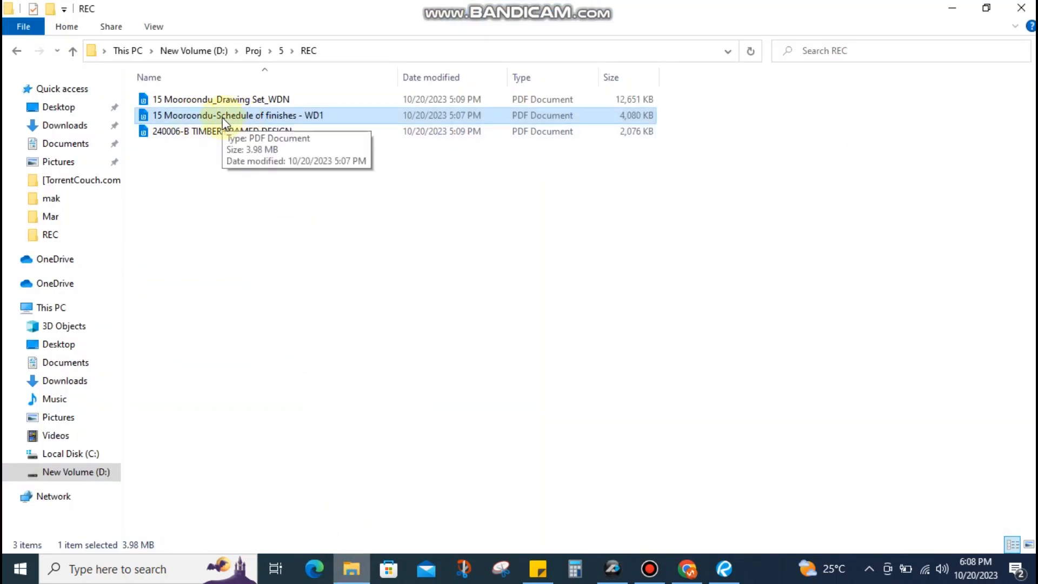
{"action": "left_click", "coordinate": [723, 565]}
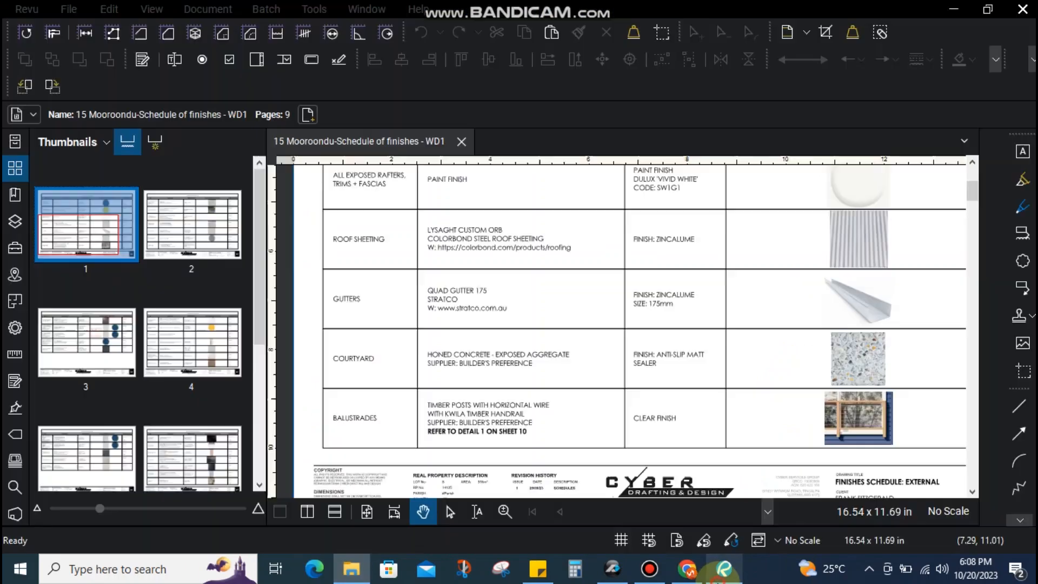
{"action": "scroll", "coordinate": [537, 294], "scroll_direction": "down", "scroll_amount": 2}
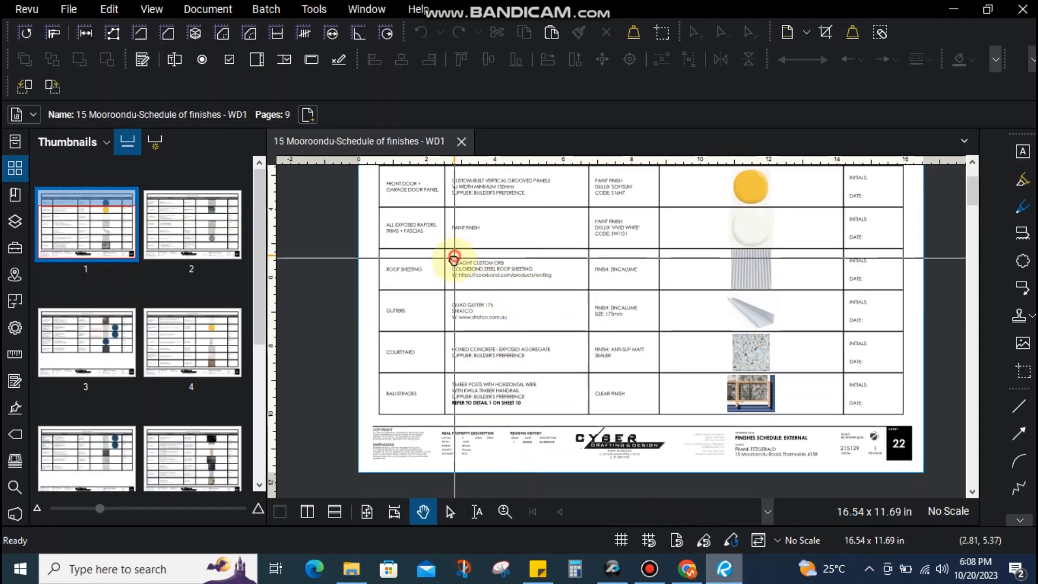
{"action": "scroll", "coordinate": [454, 260], "scroll_direction": "up", "scroll_amount": 4}
{"action": "left_click_drag", "start_coordinate": [417, 394], "coordinate": [419, 397]}
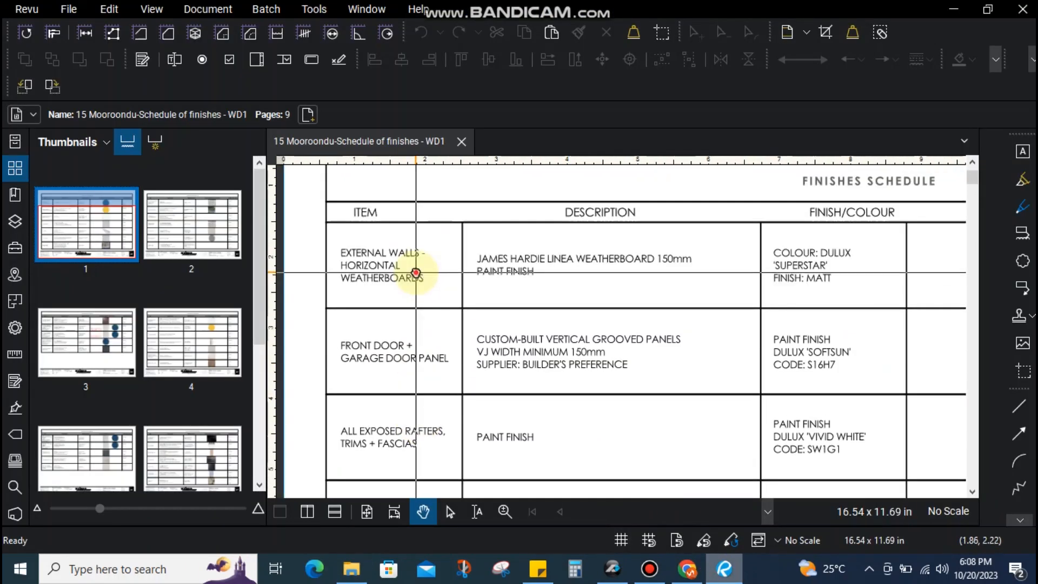
{"action": "left_click_drag", "start_coordinate": [415, 273], "coordinate": [419, 320]}
{"action": "left_click_drag", "start_coordinate": [373, 351], "coordinate": [378, 306]}
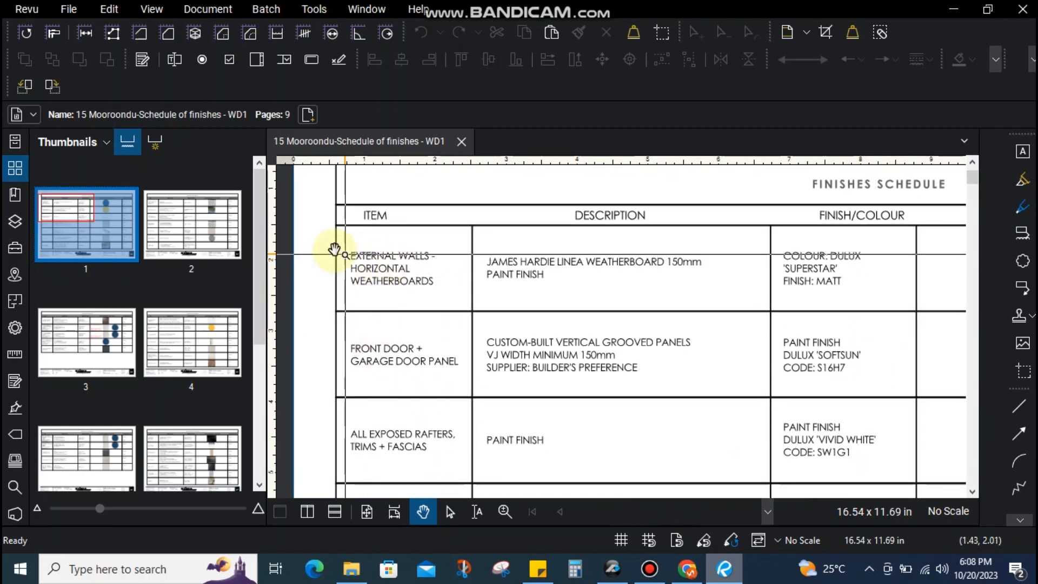
{"action": "left_click", "coordinate": [477, 308]}
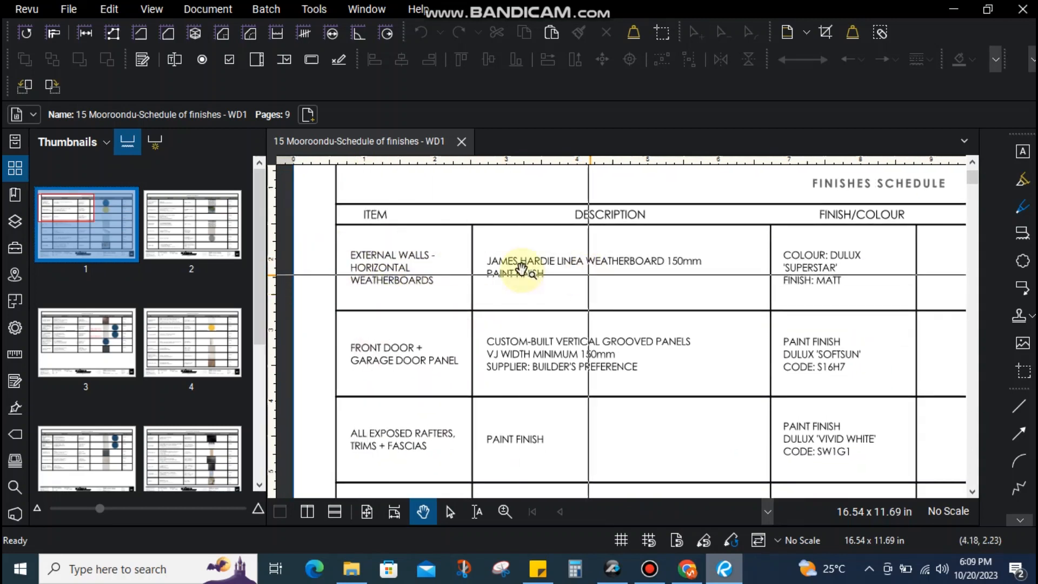
{"action": "scroll", "coordinate": [481, 269], "scroll_direction": "down", "scroll_amount": 1}
{"action": "left_click_drag", "start_coordinate": [682, 246], "coordinate": [506, 279]}
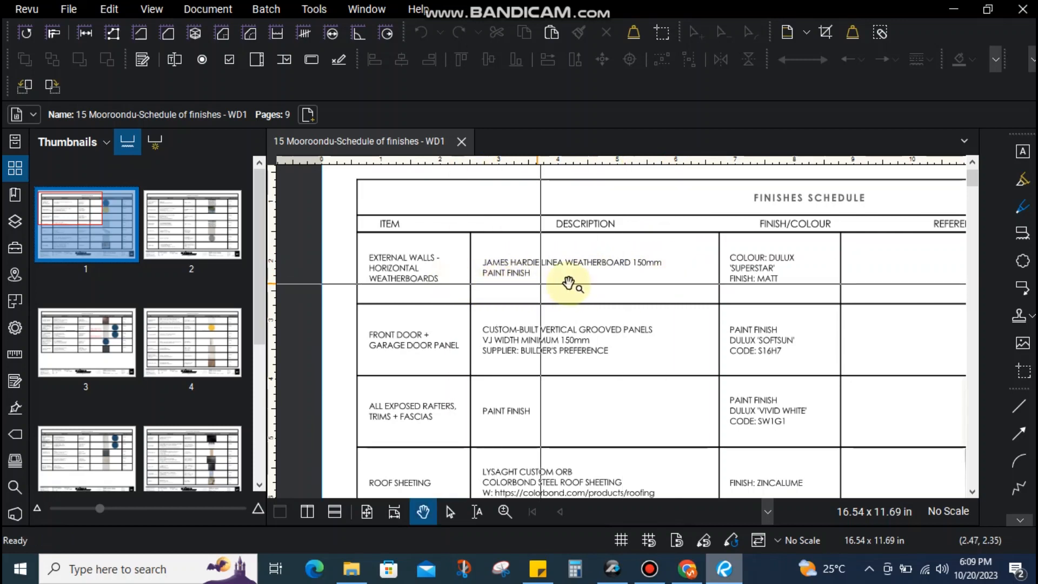
{"action": "left_click_drag", "start_coordinate": [684, 273], "coordinate": [622, 265]}
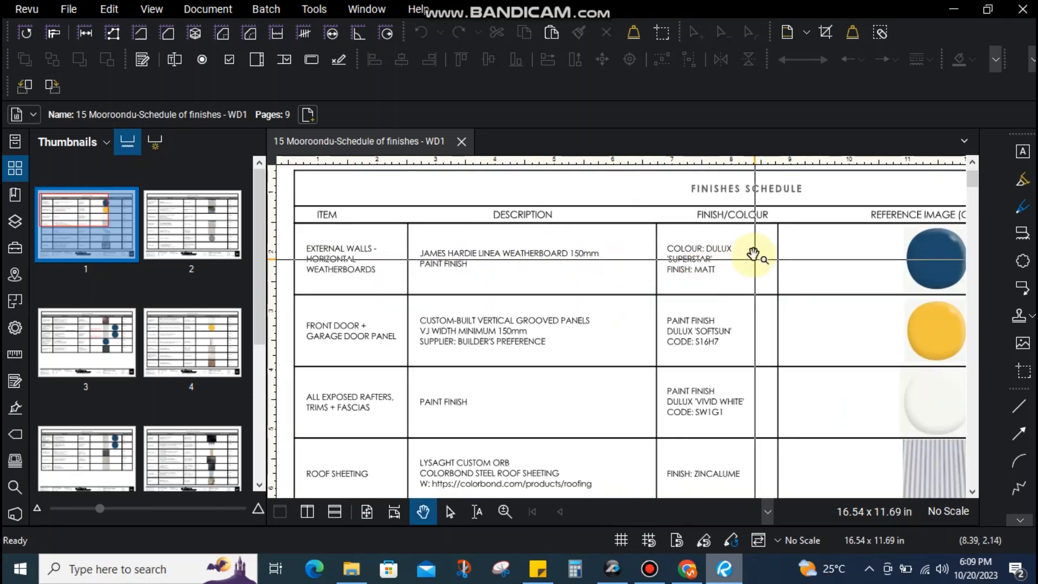
{"action": "left_click_drag", "start_coordinate": [788, 283], "coordinate": [724, 234]}
{"action": "left_click_drag", "start_coordinate": [401, 329], "coordinate": [503, 246]}
{"action": "scroll", "coordinate": [602, 292], "scroll_direction": "down", "scroll_amount": 1}
{"action": "left_click_drag", "start_coordinate": [483, 366], "coordinate": [476, 273]}
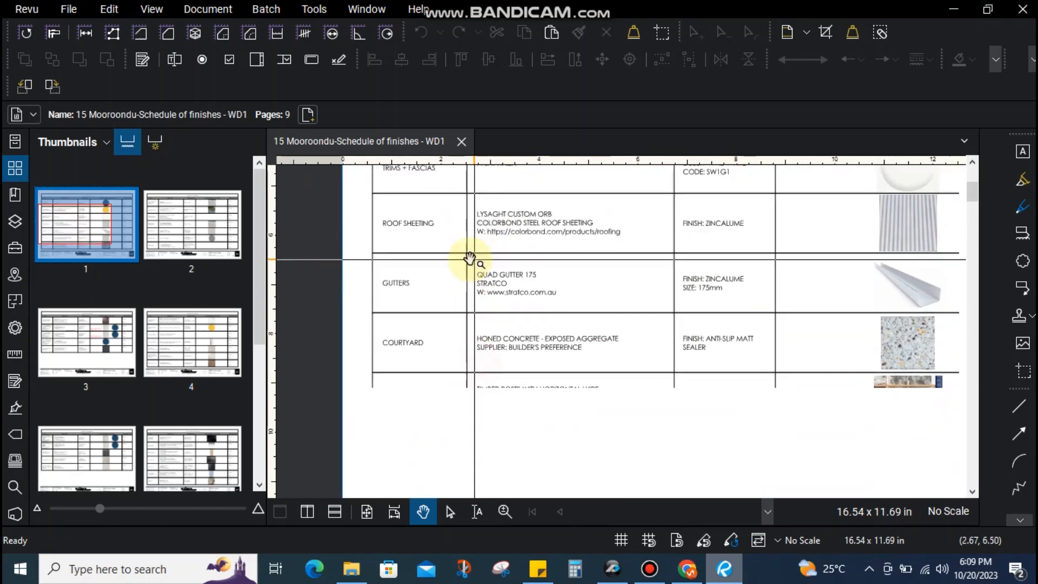
{"action": "left_click_drag", "start_coordinate": [408, 366], "coordinate": [410, 313]}
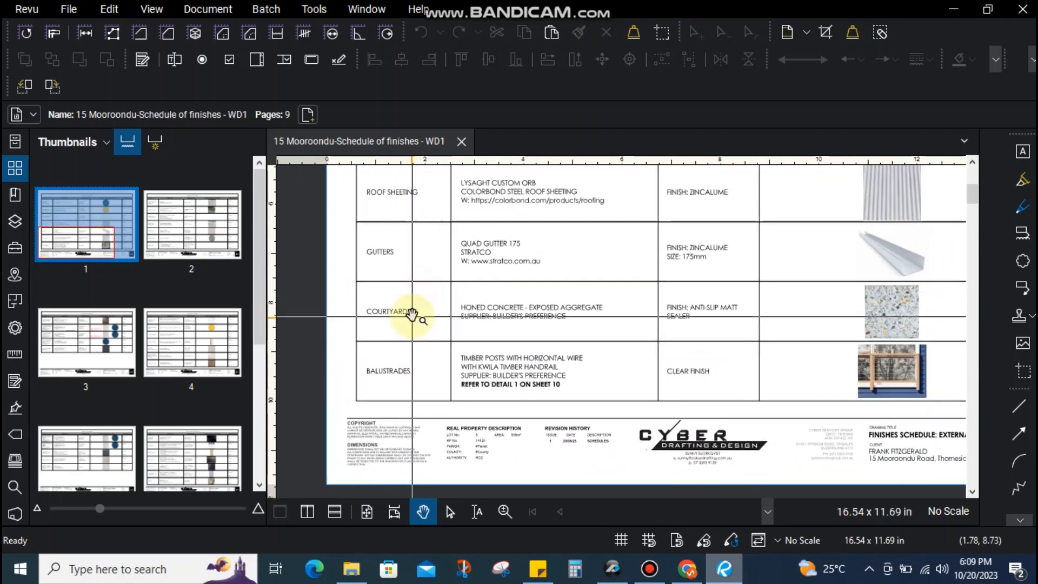
{"action": "scroll", "coordinate": [408, 319], "scroll_direction": "up", "scroll_amount": 1}
{"action": "scroll", "coordinate": [377, 312], "scroll_direction": "up", "scroll_amount": 1}
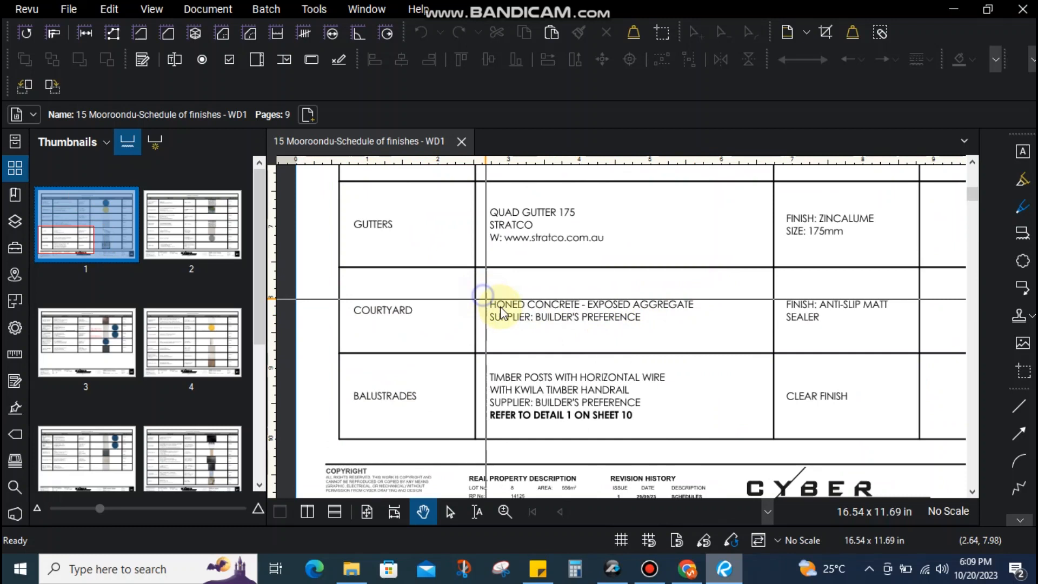
{"action": "left_click_drag", "start_coordinate": [715, 325], "coordinate": [715, 325]}
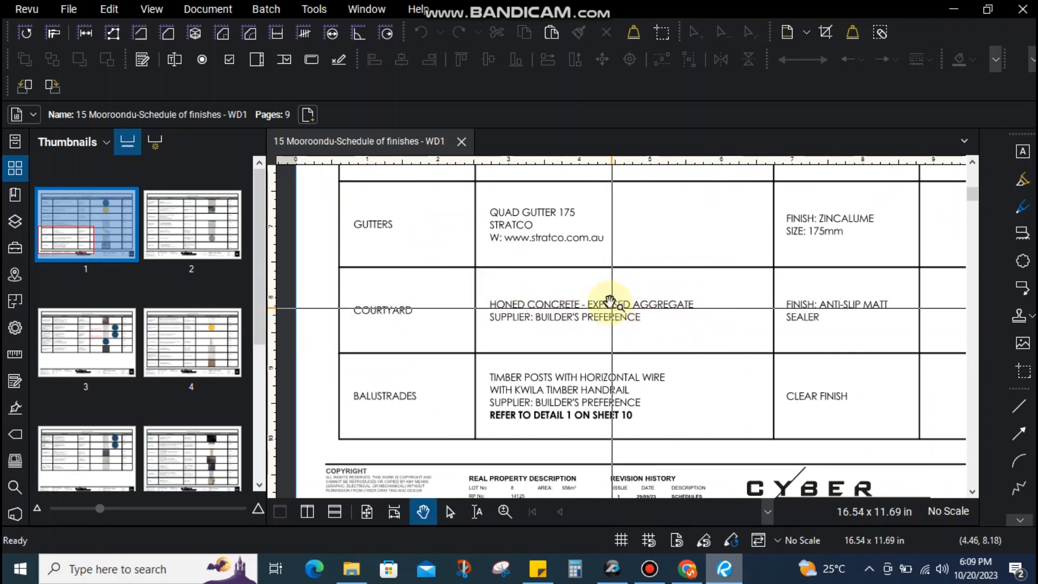
{"action": "left_click_drag", "start_coordinate": [586, 287], "coordinate": [694, 322]}
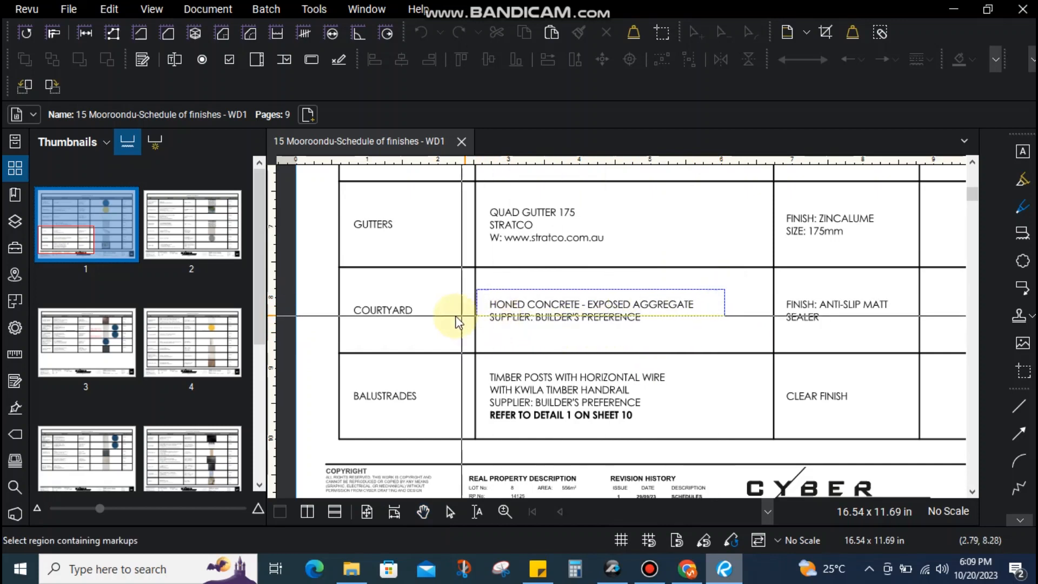
{"action": "left_click_drag", "start_coordinate": [480, 339], "coordinate": [618, 324]}
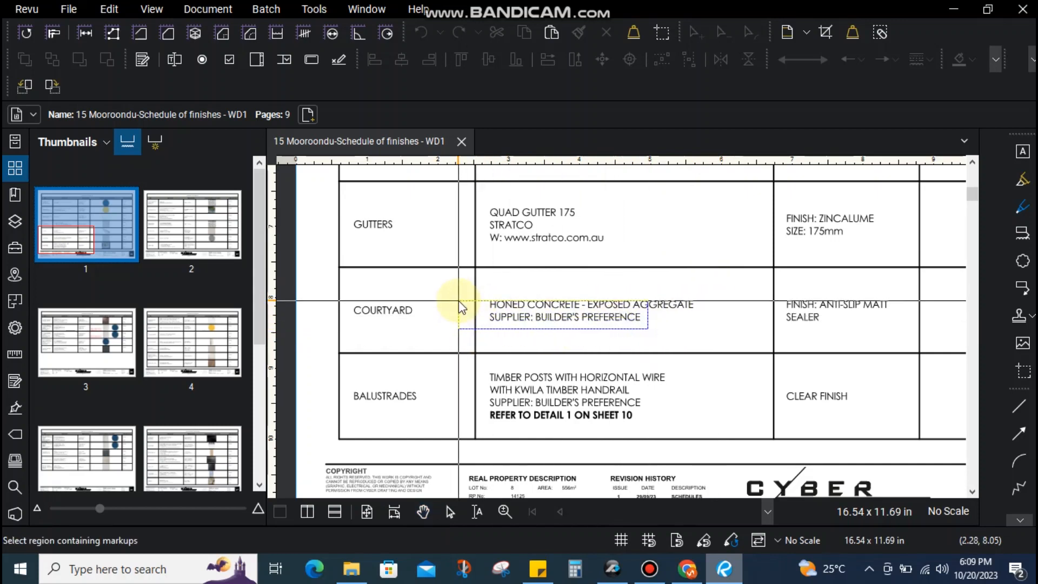
{"action": "left_click_drag", "start_coordinate": [776, 324], "coordinate": [627, 329]}
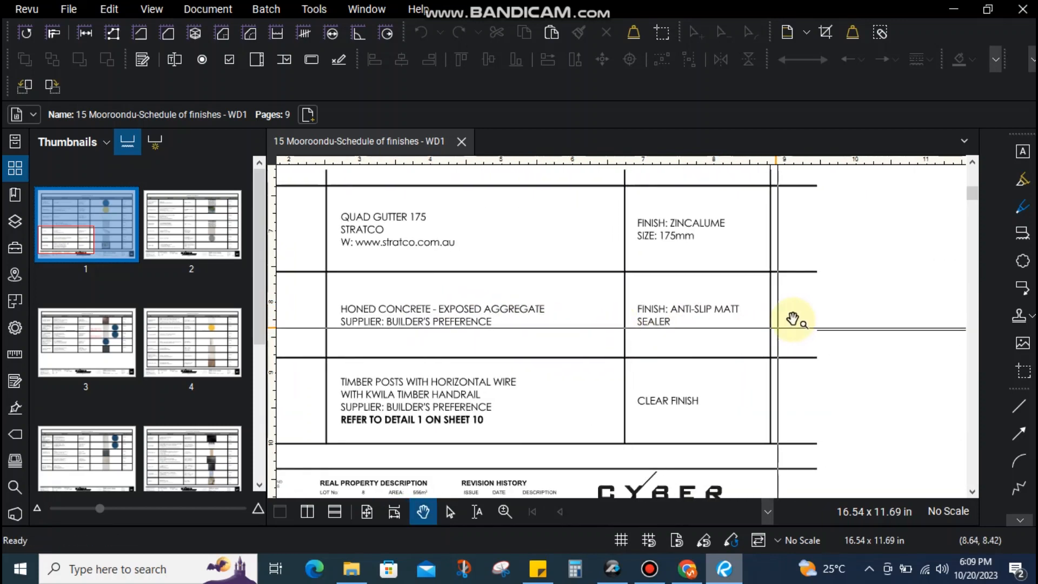
{"action": "key", "text": "Escape"}
{"action": "left_click_drag", "start_coordinate": [869, 347], "coordinate": [505, 336]}
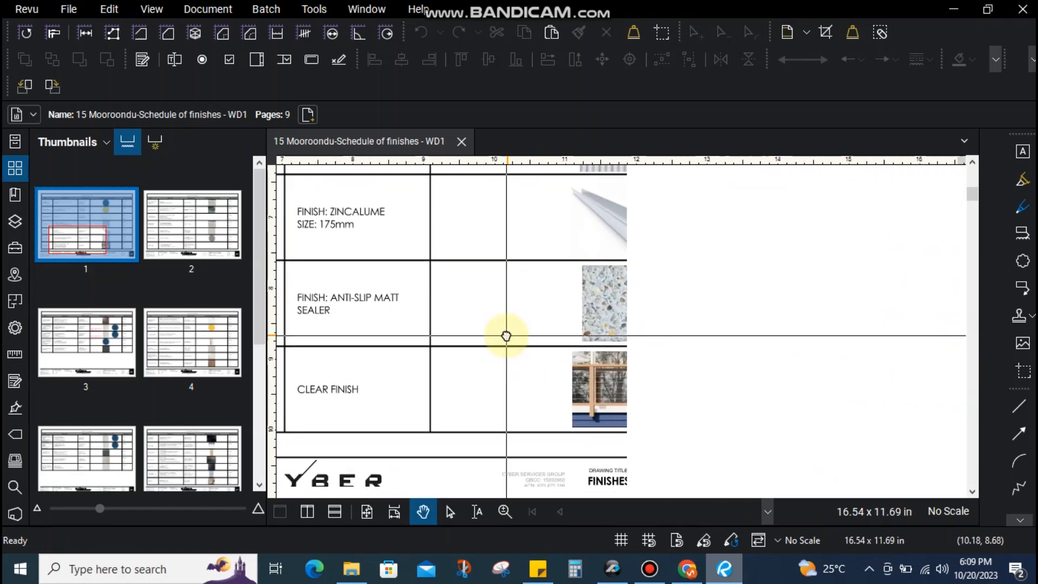
{"action": "scroll", "coordinate": [642, 288], "scroll_direction": "up", "scroll_amount": 3}
{"action": "left_click_drag", "start_coordinate": [641, 230], "coordinate": [465, 366]}
{"action": "left_click_drag", "start_coordinate": [472, 364], "coordinate": [643, 232]}
{"action": "scroll", "coordinate": [662, 276], "scroll_direction": "down", "scroll_amount": 4}
{"action": "left_click_drag", "start_coordinate": [491, 300], "coordinate": [891, 299]}
{"action": "scroll", "coordinate": [520, 291], "scroll_direction": "up", "scroll_amount": 4}
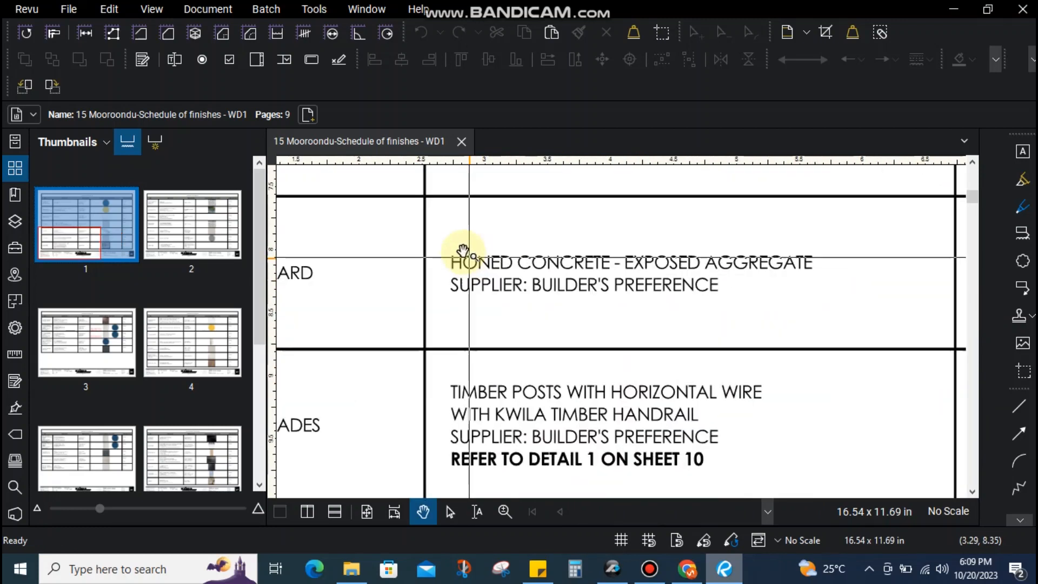
{"action": "left_click_drag", "start_coordinate": [443, 242], "coordinate": [364, 276]}
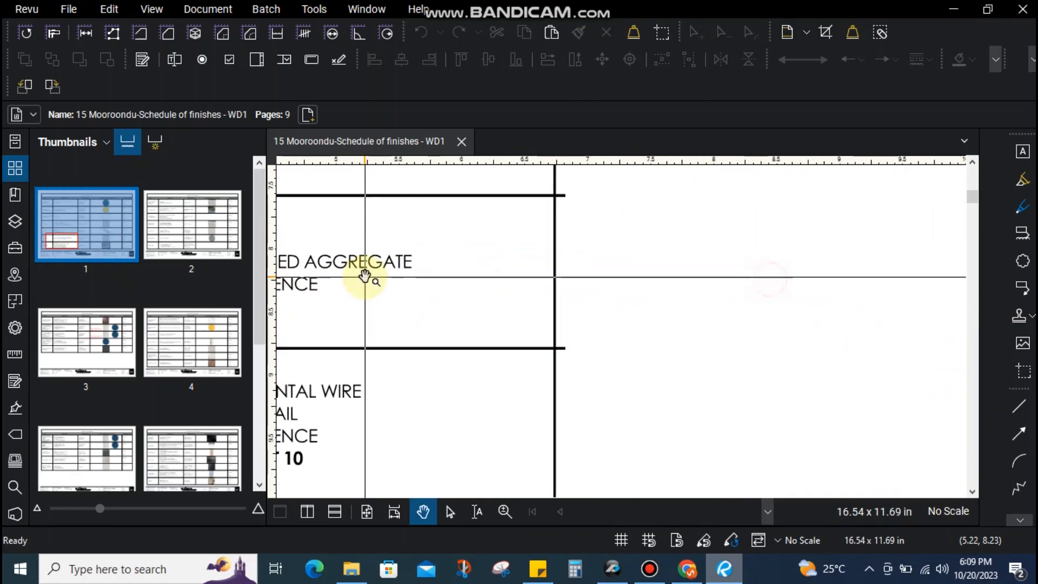
{"action": "scroll", "coordinate": [395, 285], "scroll_direction": "down", "scroll_amount": 5}
{"action": "left_click_drag", "start_coordinate": [643, 293], "coordinate": [780, 326]}
{"action": "scroll", "coordinate": [553, 292], "scroll_direction": "up", "scroll_amount": 4}
{"action": "scroll", "coordinate": [619, 294], "scroll_direction": "down", "scroll_amount": 4}
{"action": "left_click_drag", "start_coordinate": [632, 319], "coordinate": [767, 324]}
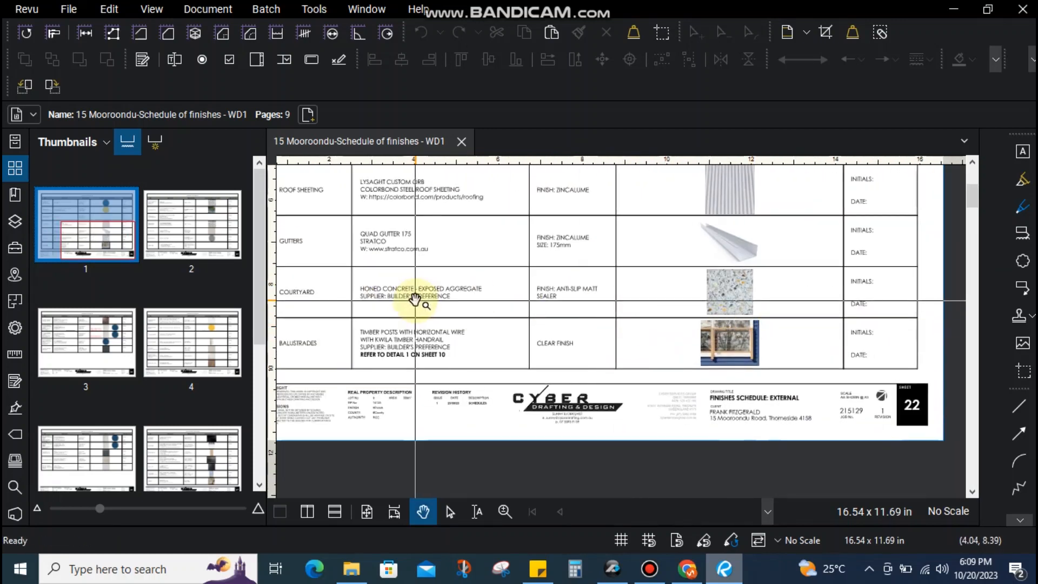
{"action": "left_click_drag", "start_coordinate": [417, 299], "coordinate": [522, 301]}
{"action": "scroll", "coordinate": [417, 306], "scroll_direction": "up", "scroll_amount": 1}
{"action": "scroll", "coordinate": [417, 307], "scroll_direction": "up", "scroll_amount": 1}
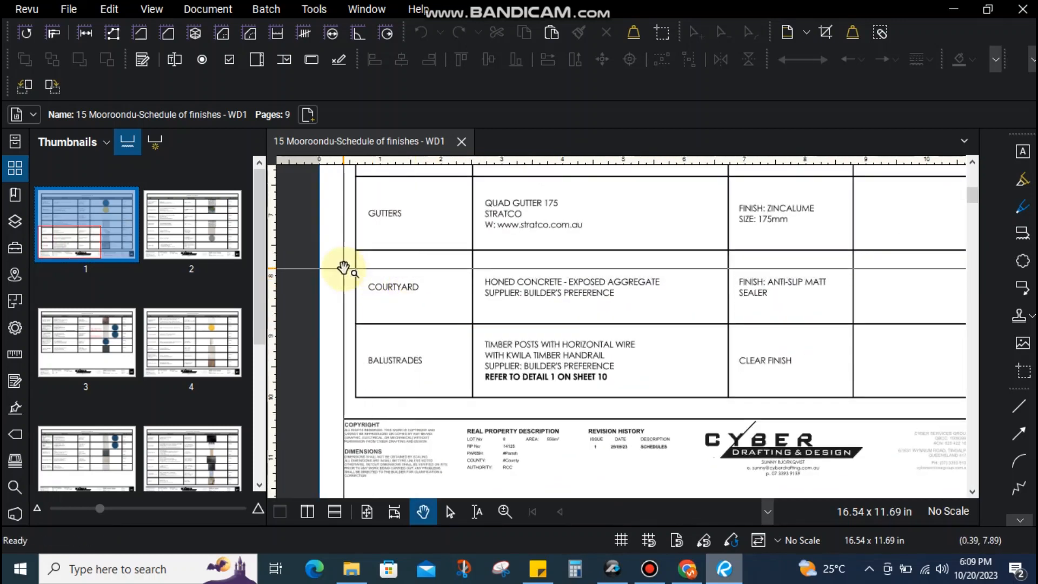
Outline the HONED CONCRETE description and pan to the finish sample images
{"action": "left_click_drag", "start_coordinate": [481, 272], "coordinate": [672, 297]}
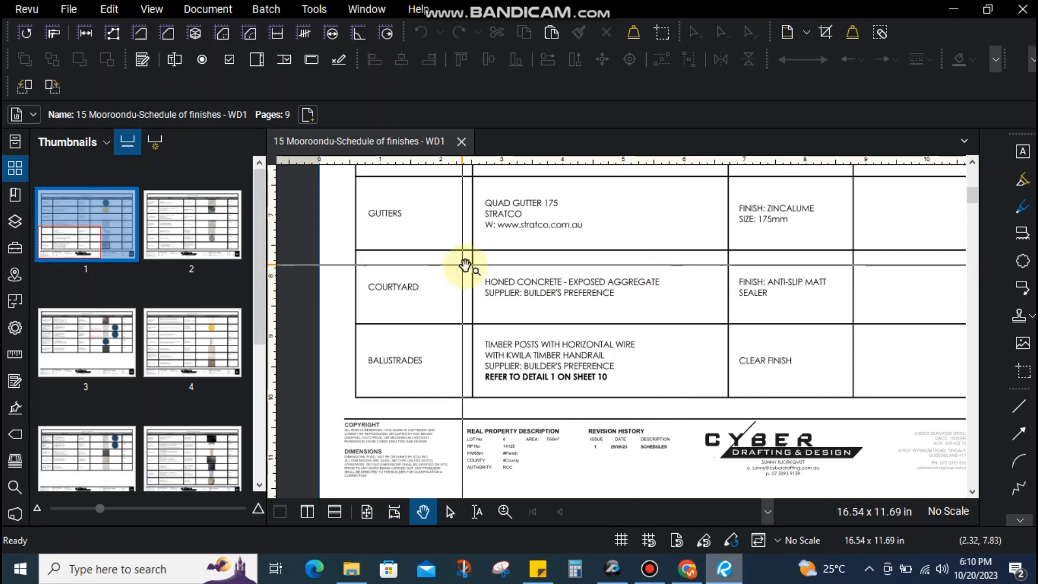
{"action": "mouse_move", "coordinate": [476, 271]}
{"action": "left_mouse_down"}
{"action": "mouse_move", "coordinate": [508, 294]}
{"action": "mouse_move", "coordinate": [679, 305]}
{"action": "mouse_move", "coordinate": [480, 304]}
{"action": "left_mouse_up"}
{"action": "key", "text": "Escape"}
{"action": "left_click_drag", "start_coordinate": [543, 304], "coordinate": [443, 295]}
{"action": "left_click_drag", "start_coordinate": [696, 299], "coordinate": [489, 302]}
{"action": "left_click_drag", "start_coordinate": [524, 266], "coordinate": [430, 295]}
{"action": "mouse_move", "coordinate": [680, 317]}
{"action": "left_mouse_down"}
{"action": "mouse_move", "coordinate": [596, 317]}
{"action": "mouse_move", "coordinate": [775, 323]}
{"action": "left_mouse_up"}
{"action": "left_click_drag", "start_coordinate": [597, 319], "coordinate": [638, 311]}
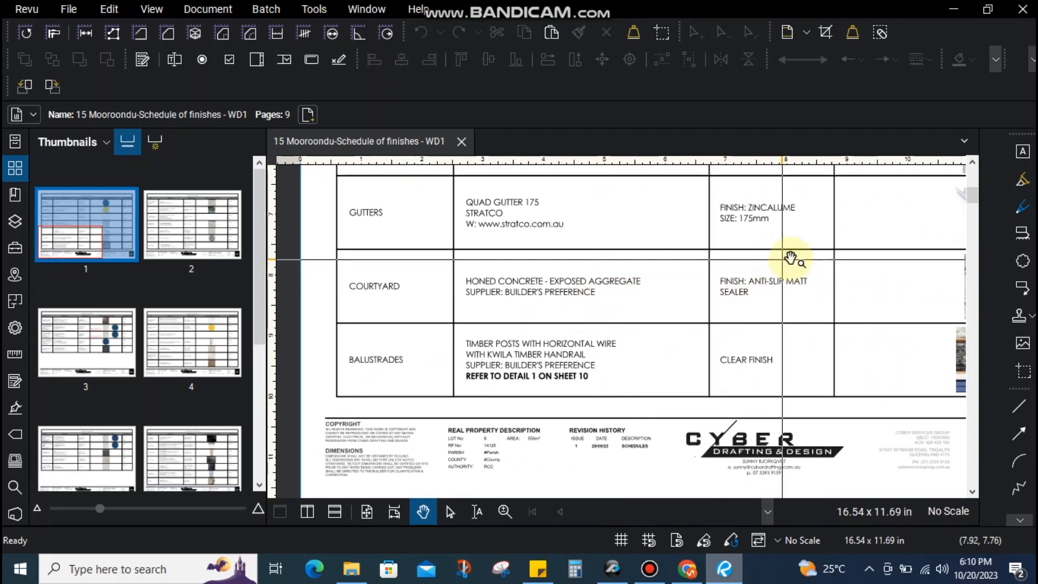
Examine the COURTYARD HONED CONCRETE row, then move to page 2 of the schedule
{"action": "mouse_move", "coordinate": [679, 279]}
{"action": "left_mouse_down"}
{"action": "mouse_move", "coordinate": [455, 282]}
{"action": "mouse_move", "coordinate": [612, 307]}
{"action": "mouse_move", "coordinate": [650, 297]}
{"action": "mouse_move", "coordinate": [388, 303]}
{"action": "left_mouse_up"}
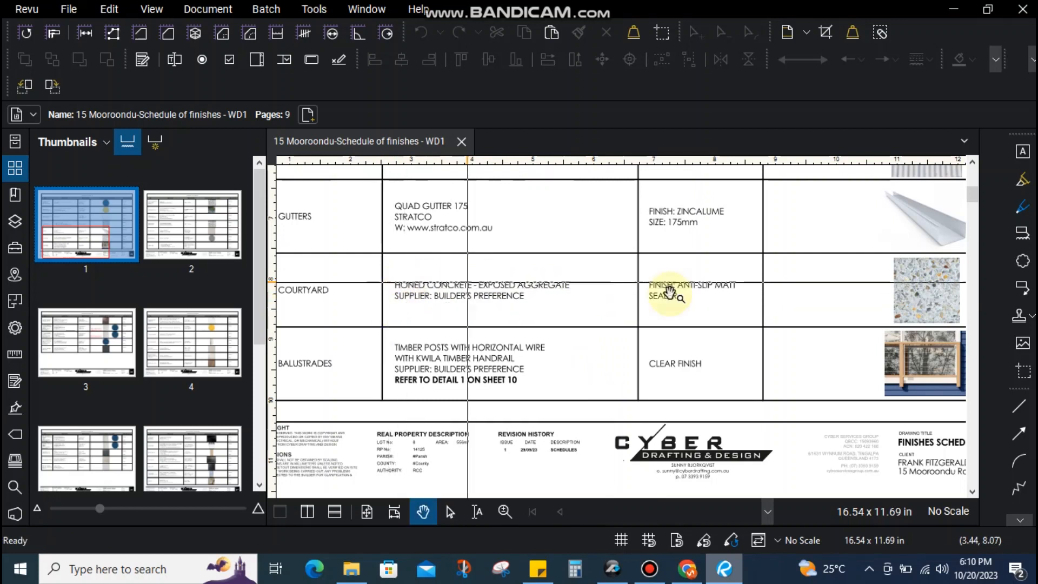
{"action": "left_click_drag", "start_coordinate": [738, 299], "coordinate": [557, 295]}
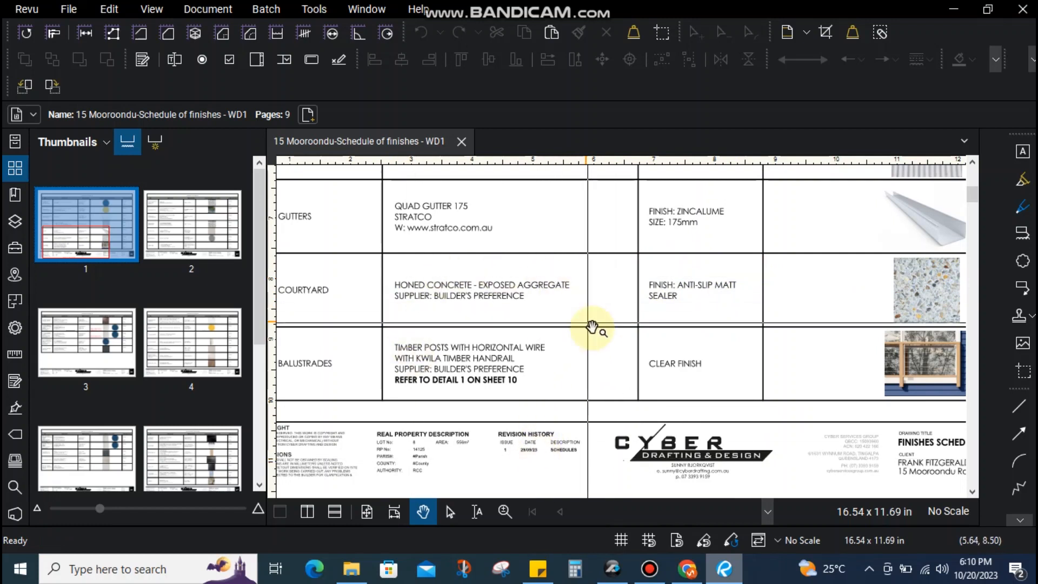
{"action": "scroll", "coordinate": [457, 325], "scroll_direction": "left", "scroll_amount": 3}
{"action": "left_click_drag", "start_coordinate": [496, 369], "coordinate": [433, 364]}
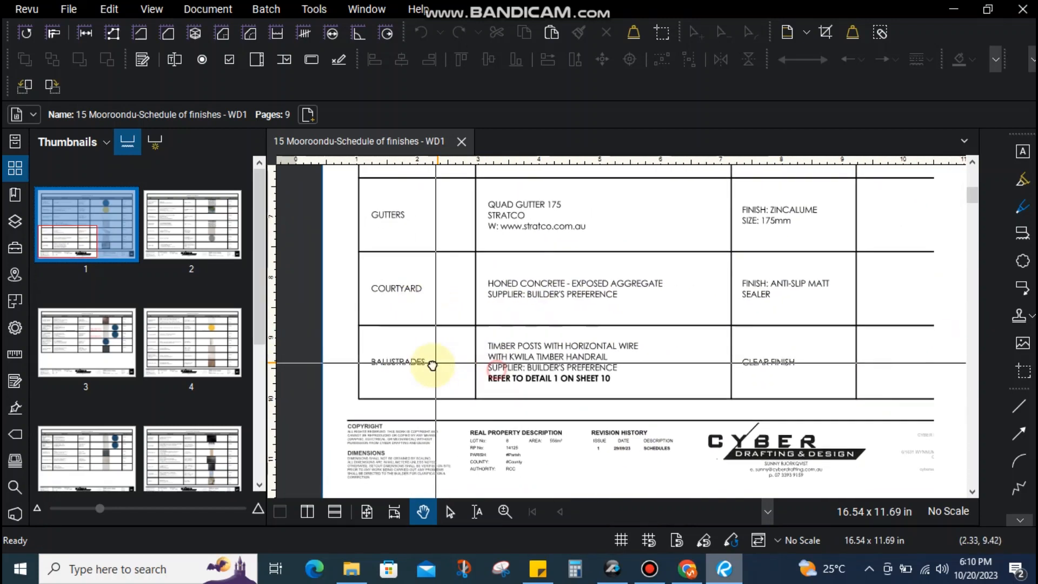
{"action": "left_click_drag", "start_coordinate": [528, 331], "coordinate": [497, 373]}
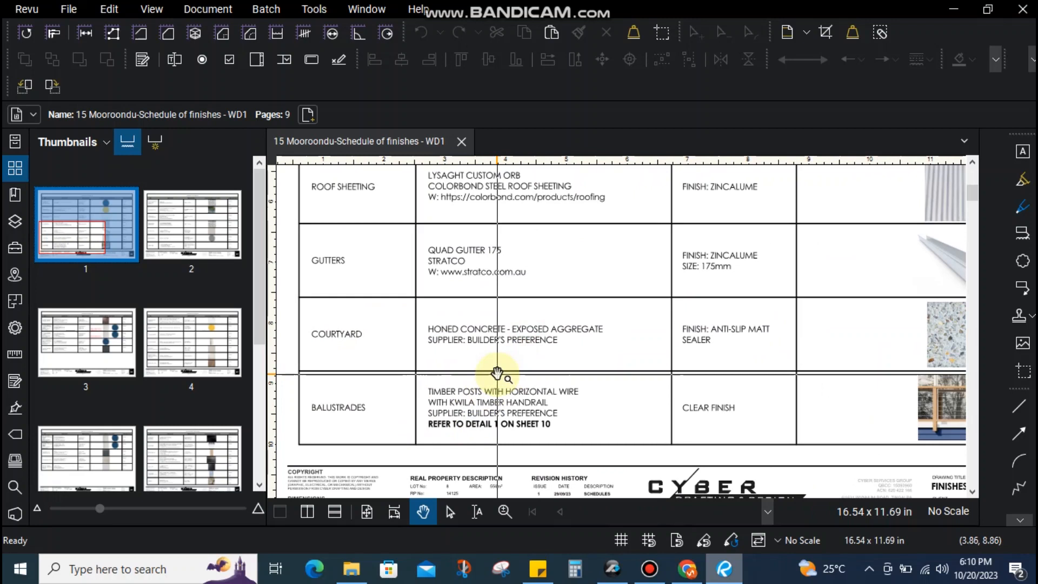
{"action": "left_click_drag", "start_coordinate": [425, 320], "coordinate": [625, 352]}
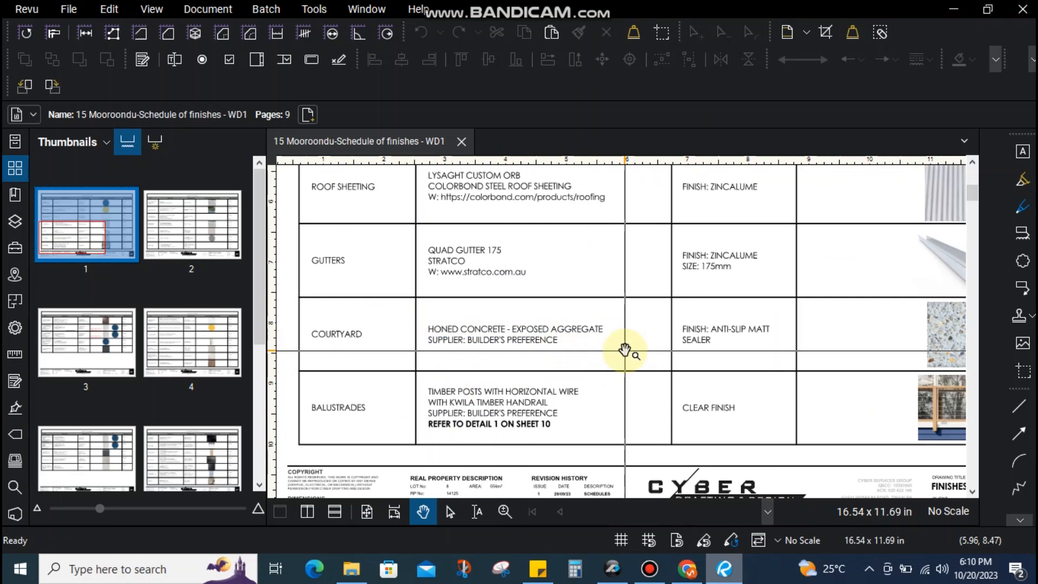
{"action": "left_click_drag", "start_coordinate": [615, 321], "coordinate": [429, 341]}
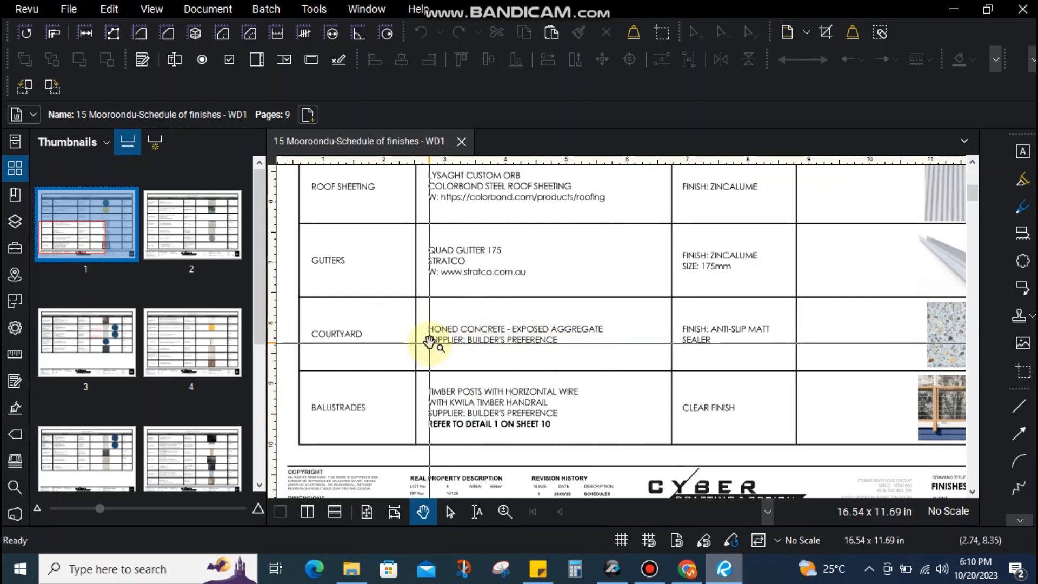
{"action": "key", "text": "ctrl+Right"}
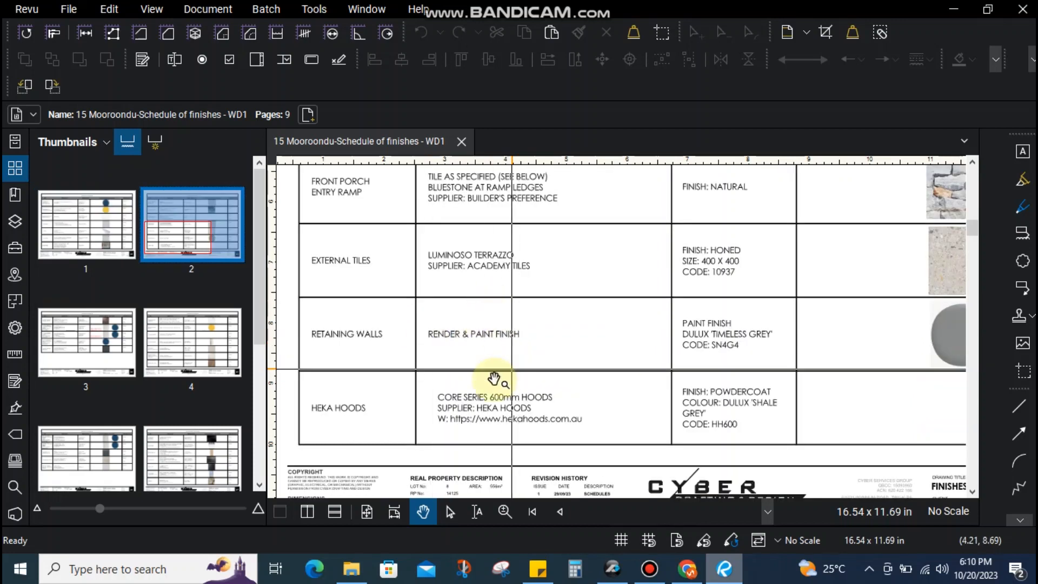
Review page 2's terrazzo tiles, stone cladding, pool balustrade, front porch ramp and fireplace rows
{"action": "left_click_drag", "start_coordinate": [432, 342], "coordinate": [442, 386]}
{"action": "left_click_drag", "start_coordinate": [425, 285], "coordinate": [575, 327]}
{"action": "left_click_drag", "start_coordinate": [661, 322], "coordinate": [716, 383]}
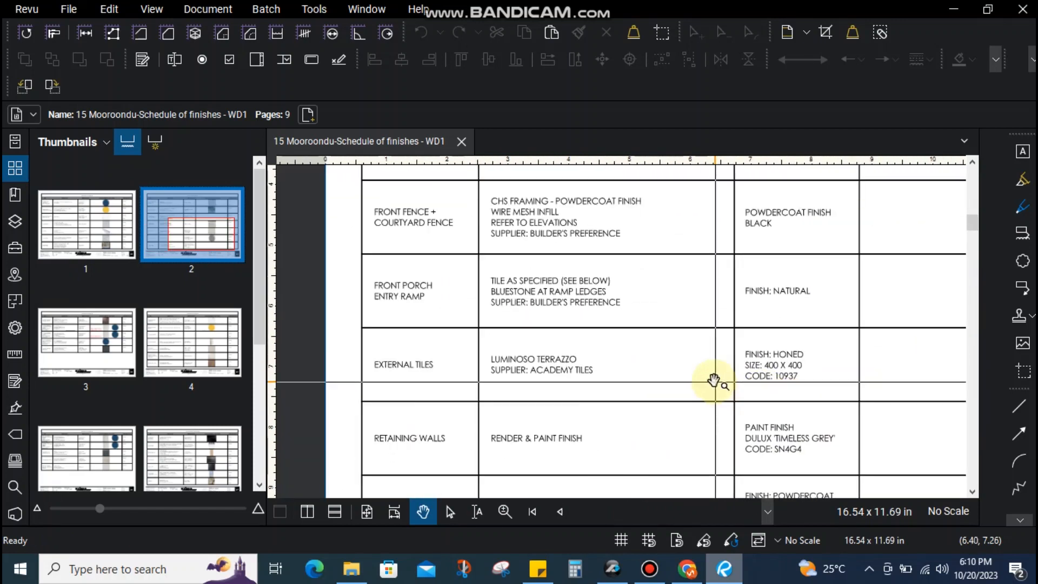
{"action": "left_click_drag", "start_coordinate": [590, 301], "coordinate": [520, 405]}
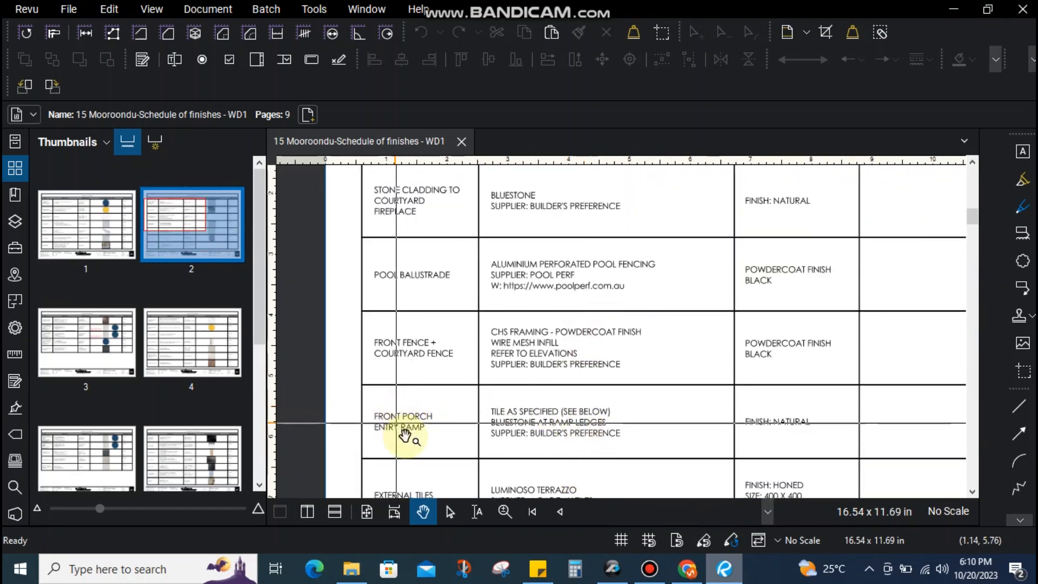
{"action": "scroll", "coordinate": [411, 440], "scroll_direction": "up", "scroll_amount": 2}
{"action": "left_click_drag", "start_coordinate": [618, 427], "coordinate": [463, 281]}
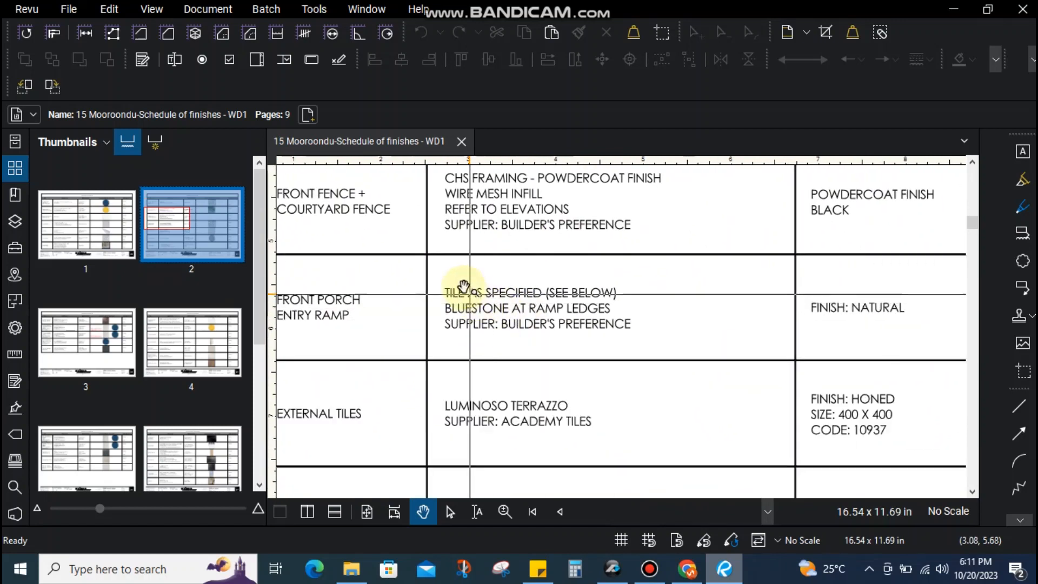
{"action": "scroll", "coordinate": [621, 338], "scroll_direction": "down", "scroll_amount": 2}
{"action": "left_click_drag", "start_coordinate": [545, 370], "coordinate": [530, 402]}
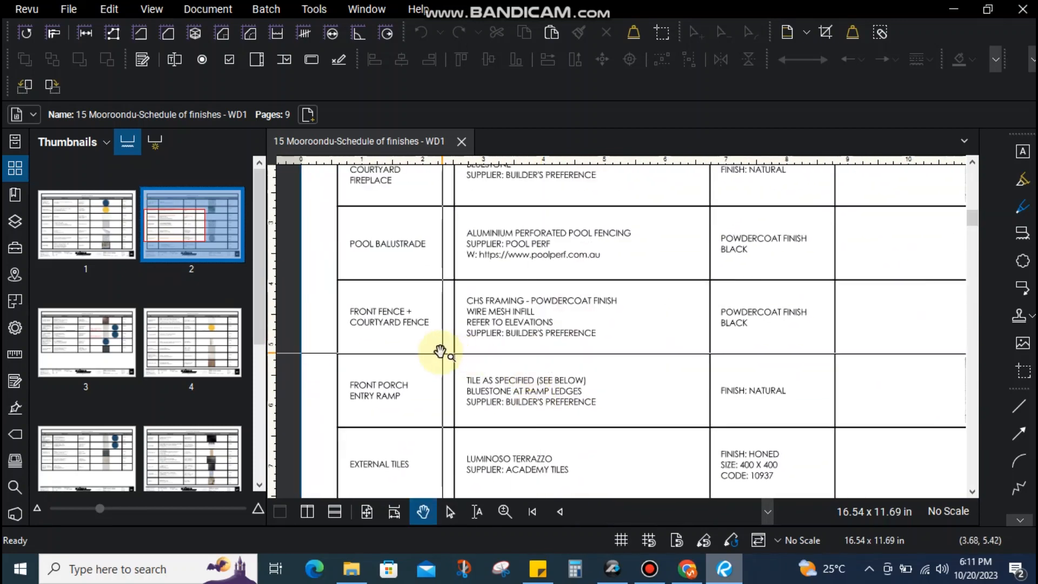
{"action": "left_click_drag", "start_coordinate": [473, 292], "coordinate": [470, 365]}
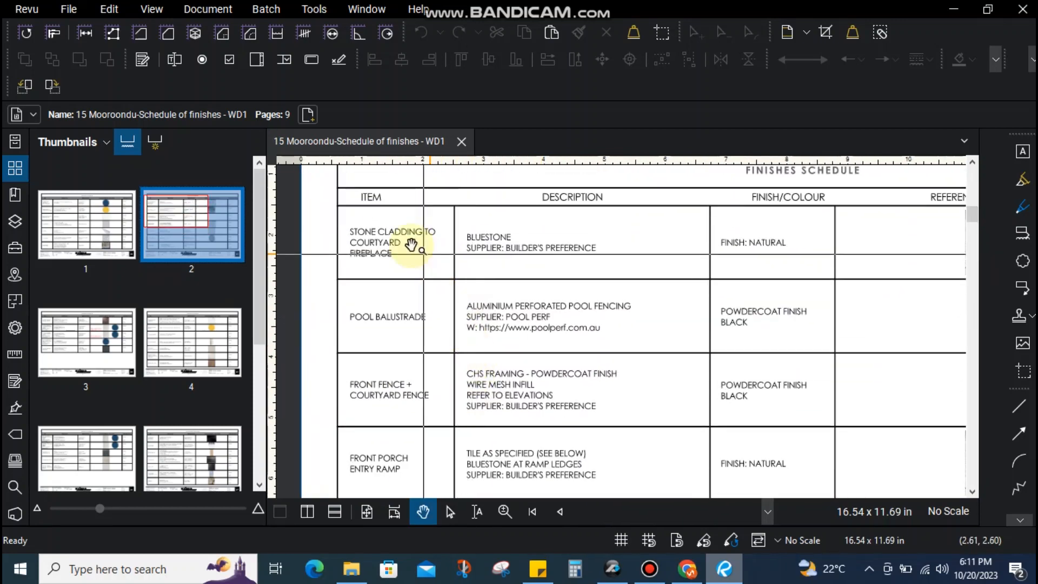
Mark out the STONE CLADDING TO COURTYARD FIREPLACE item on page 2
{"action": "key", "text": "shift+o"}
{"action": "left_click_drag", "start_coordinate": [349, 227], "coordinate": [451, 268]}
{"action": "key", "text": "v"}
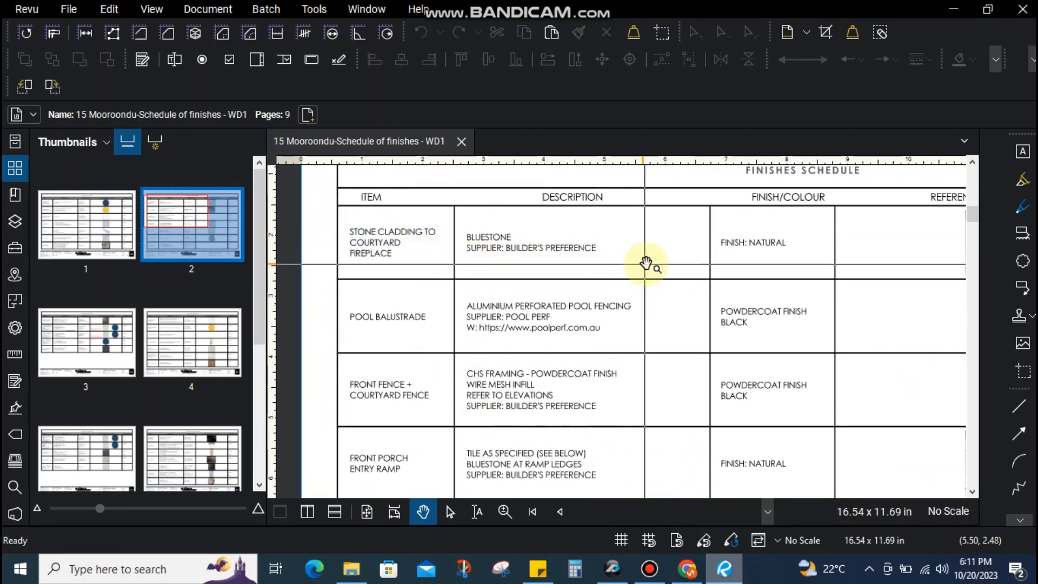
{"action": "left_click_drag", "start_coordinate": [651, 262], "coordinate": [547, 246]}
Open and close the hekahoods.com.au website link, then go to page 3
{"action": "scroll", "coordinate": [506, 371], "scroll_direction": "down", "scroll_amount": 3}
{"action": "scroll", "coordinate": [452, 435], "scroll_direction": "up", "scroll_amount": 4}
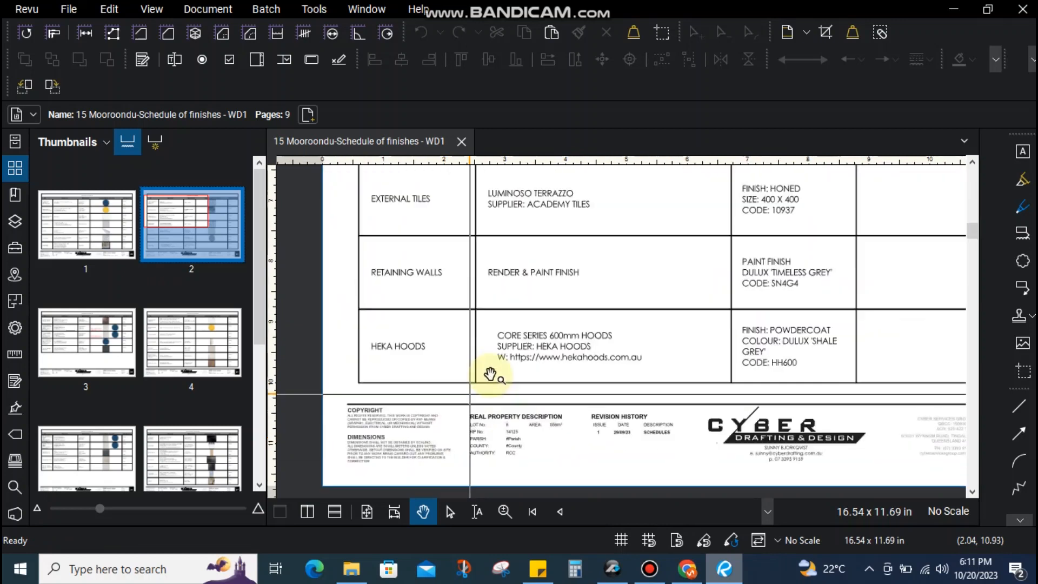
{"action": "left_click", "coordinate": [520, 378]}
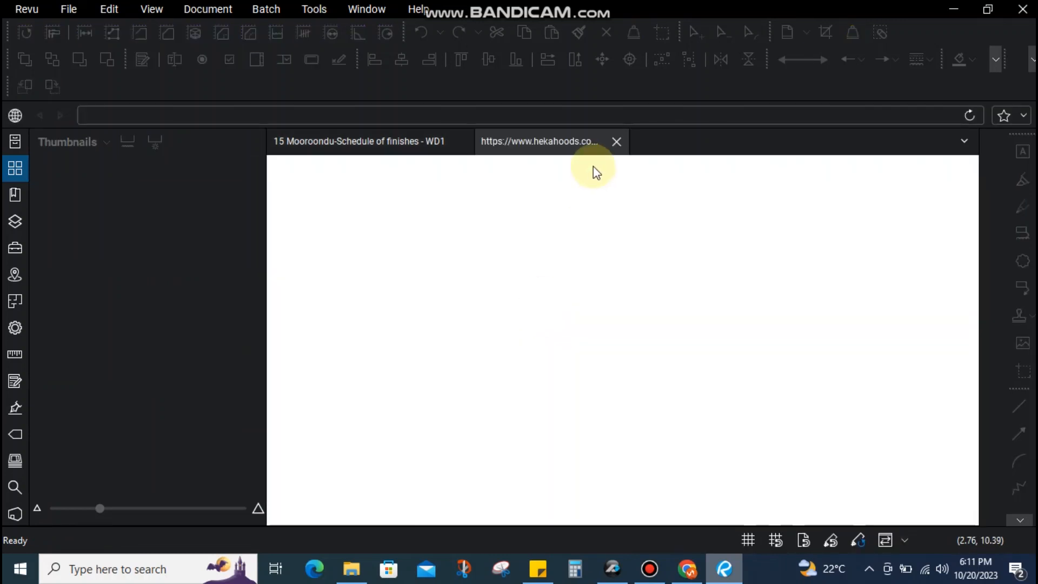
{"action": "left_click", "coordinate": [616, 141]}
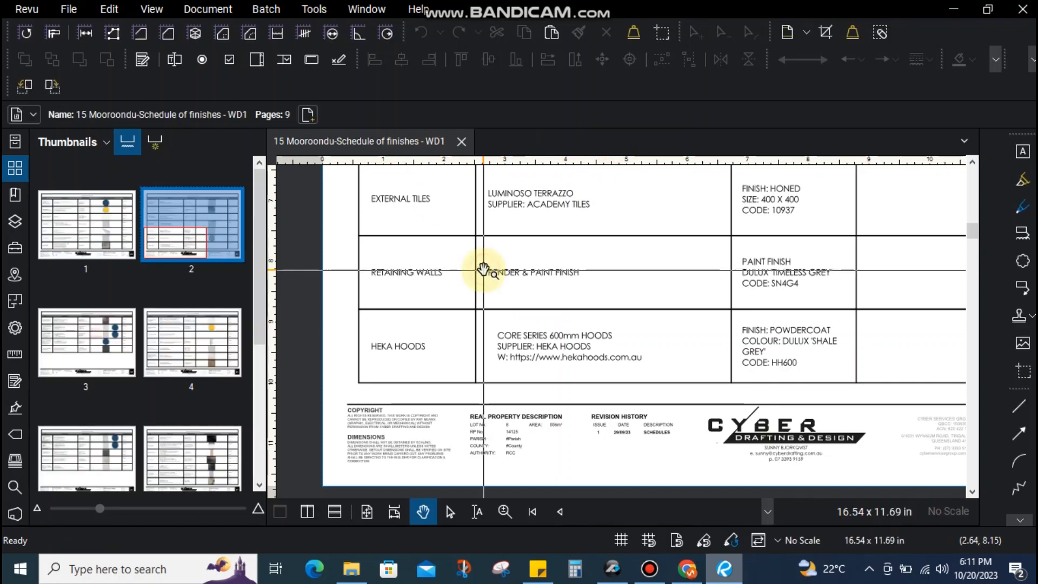
{"action": "key", "text": "Right"}
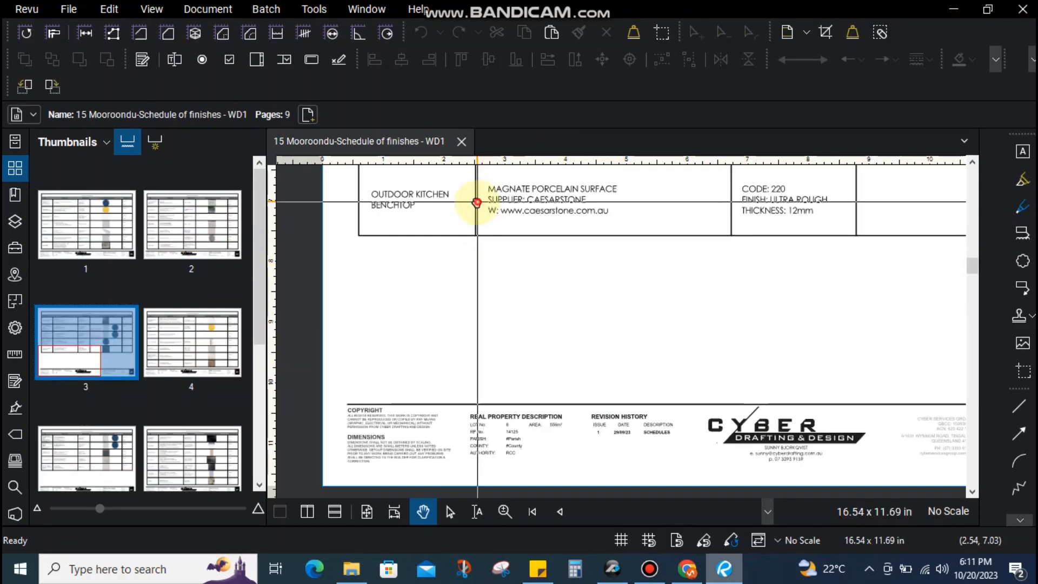
Pan page 3's outdoor kitchen table into view, down to its lower rows
{"action": "left_click_drag", "start_coordinate": [477, 201], "coordinate": [460, 555]}
{"action": "left_click_drag", "start_coordinate": [445, 336], "coordinate": [441, 291]}
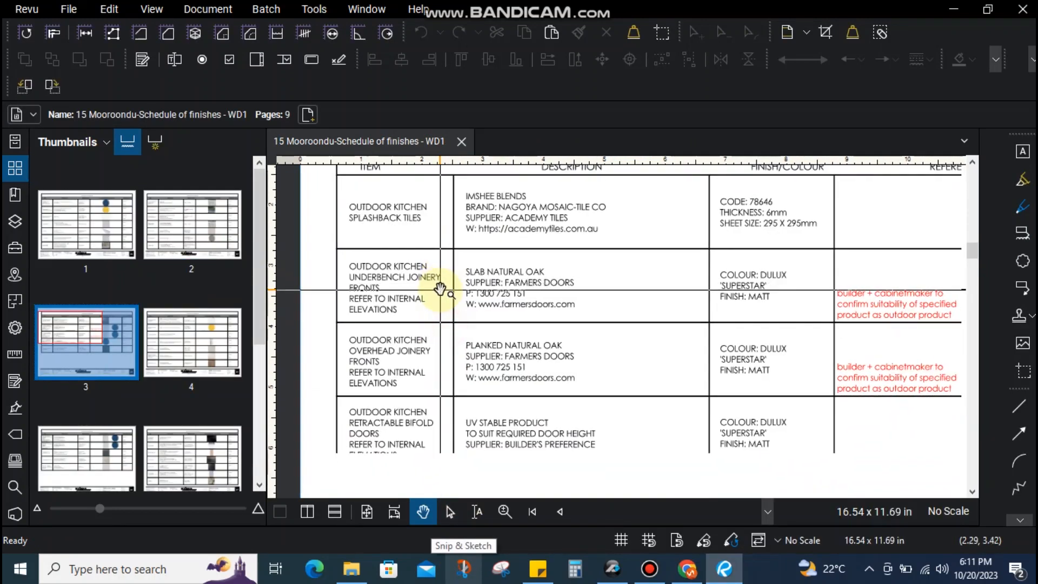
{"action": "scroll", "coordinate": [440, 292], "scroll_direction": "down", "scroll_amount": 3}
{"action": "left_click_drag", "start_coordinate": [487, 378], "coordinate": [453, 342]}
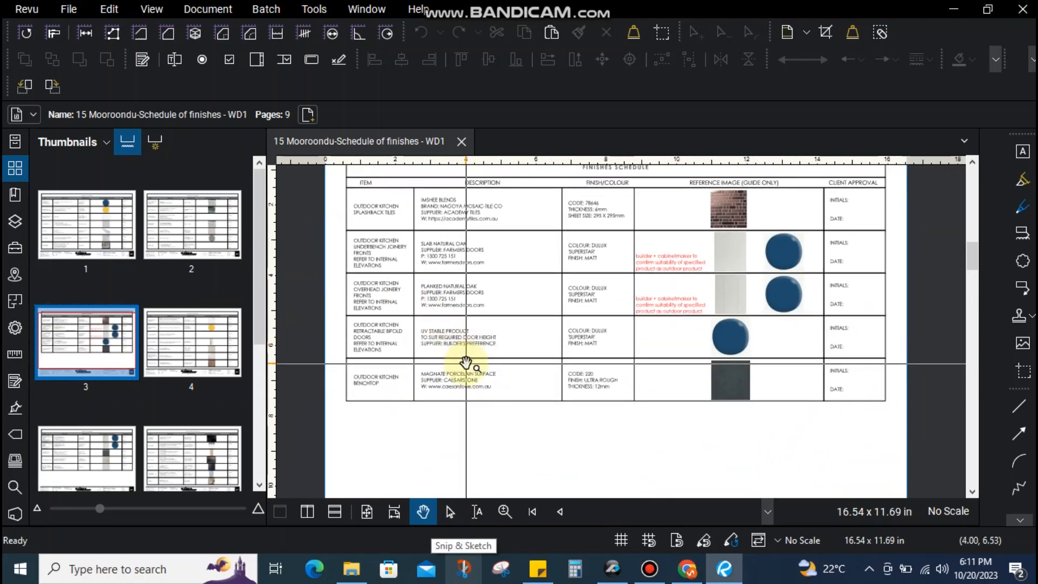
{"action": "scroll", "coordinate": [429, 308], "scroll_direction": "up", "scroll_amount": 3}
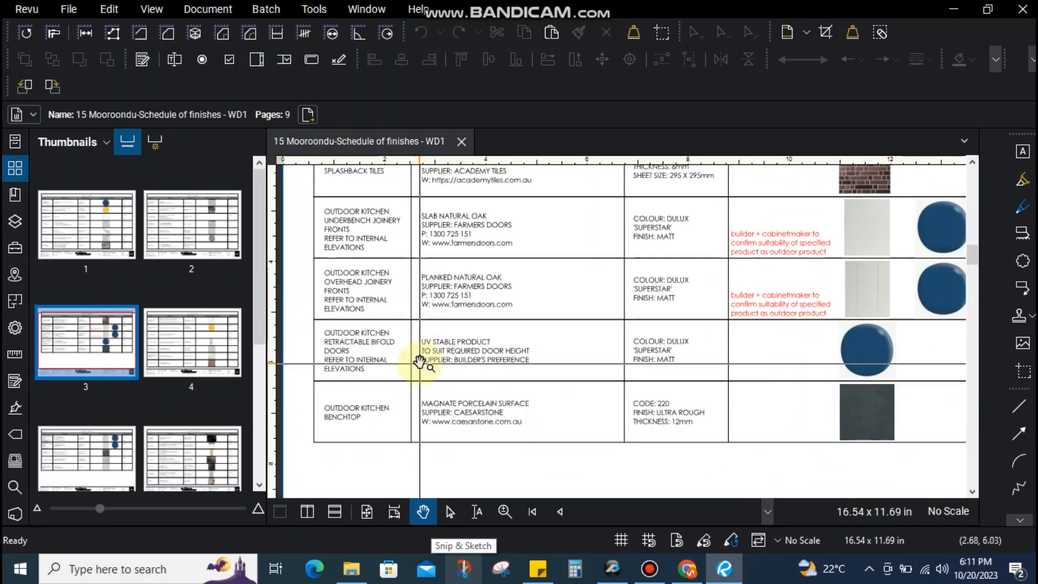
{"action": "left_click_drag", "start_coordinate": [425, 361], "coordinate": [425, 365]}
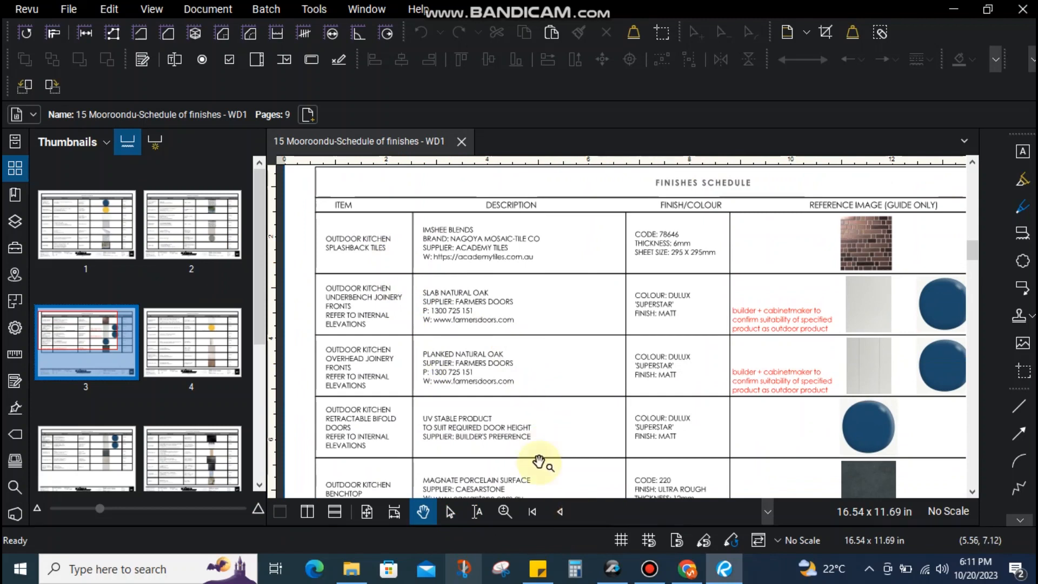
Try the farmersdoors.com link twice, then return to PlanSwift with the Sticky Notes estimate open
{"action": "left_click", "coordinate": [470, 384]}
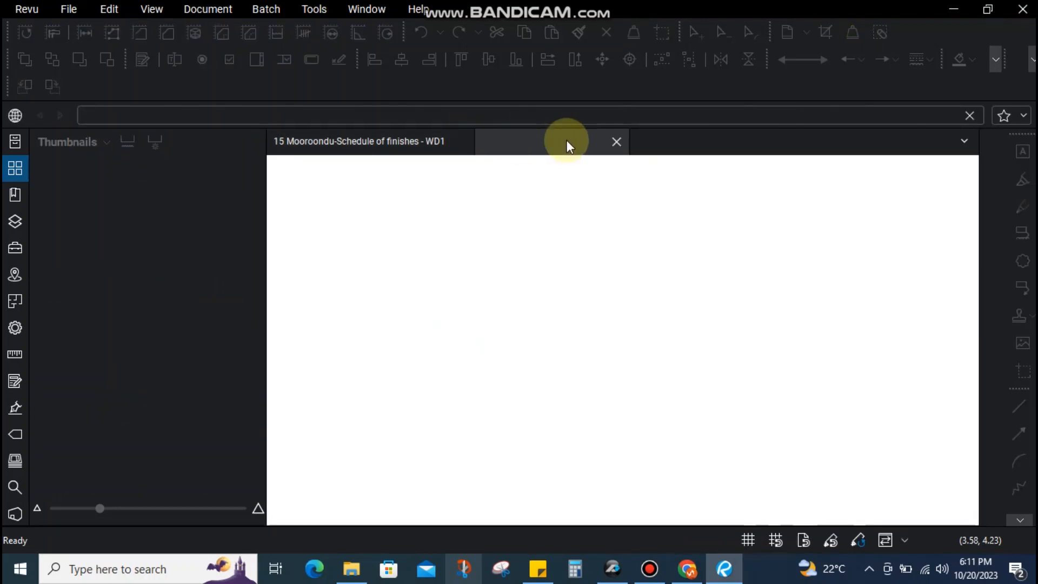
{"action": "left_click", "coordinate": [616, 142]}
{"action": "left_click", "coordinate": [461, 380]}
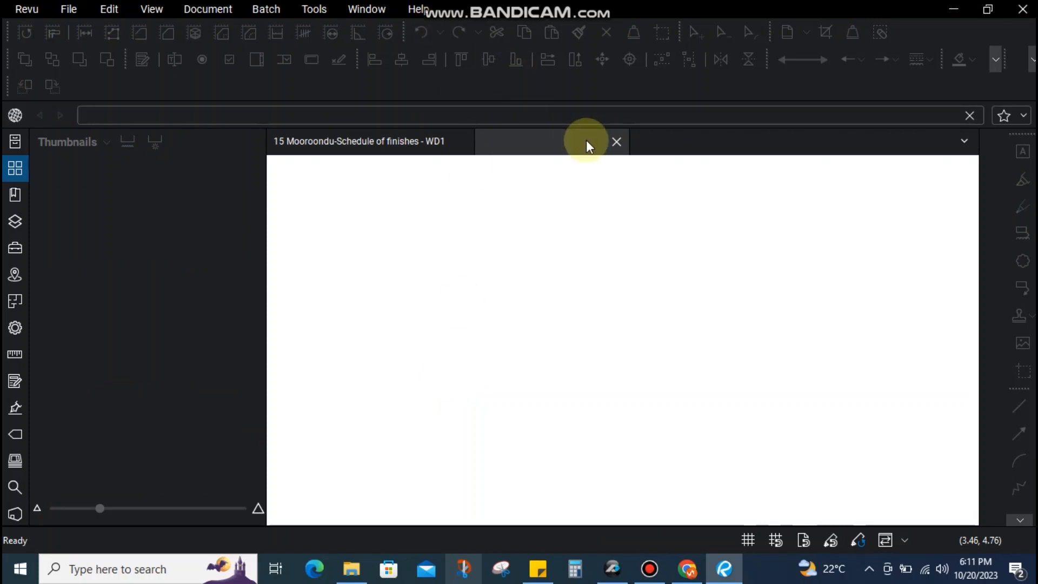
{"action": "left_click", "coordinate": [614, 142]}
{"action": "left_click", "coordinate": [613, 567]}
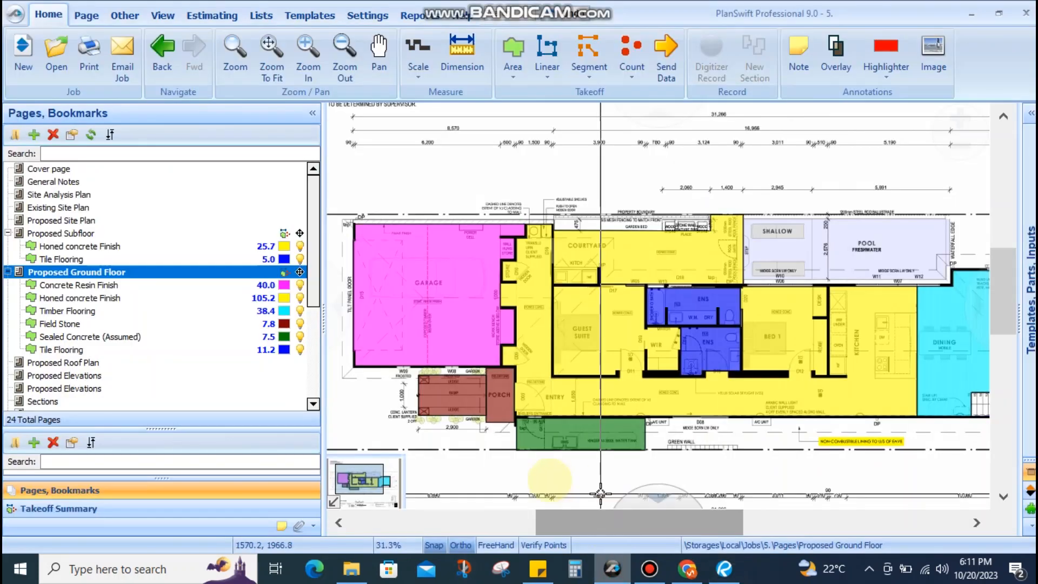
{"action": "left_click", "coordinate": [539, 567]}
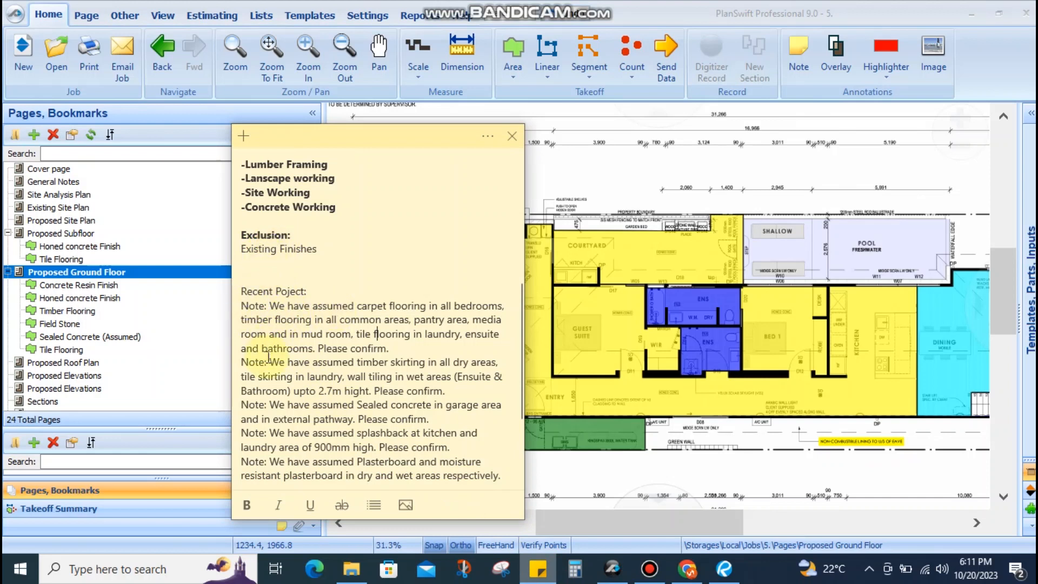
{"action": "left_click_drag", "start_coordinate": [433, 366], "coordinate": [453, 375]}
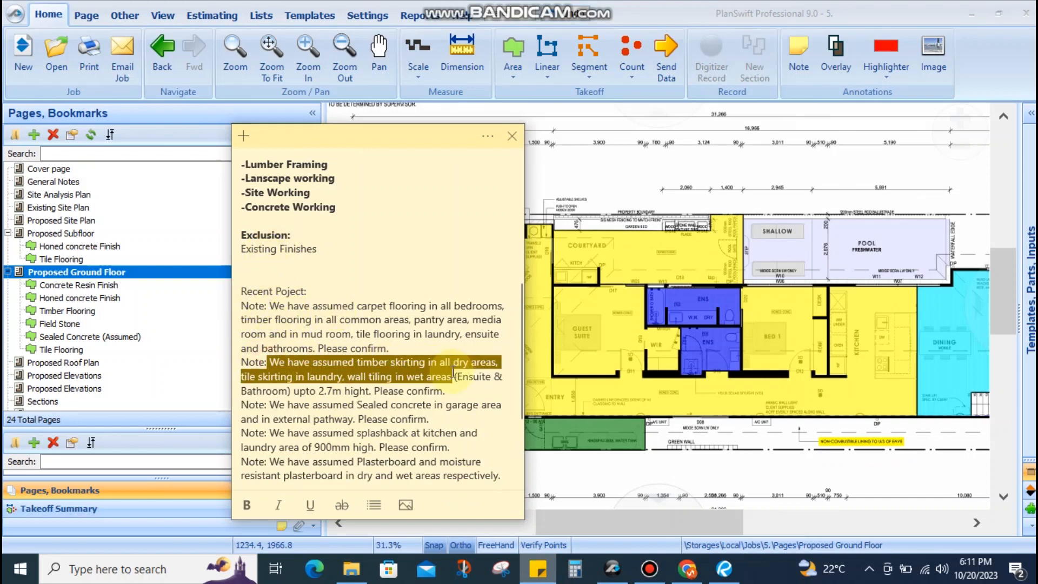
{"action": "scroll", "coordinate": [277, 249], "scroll_direction": "up", "scroll_amount": 5}
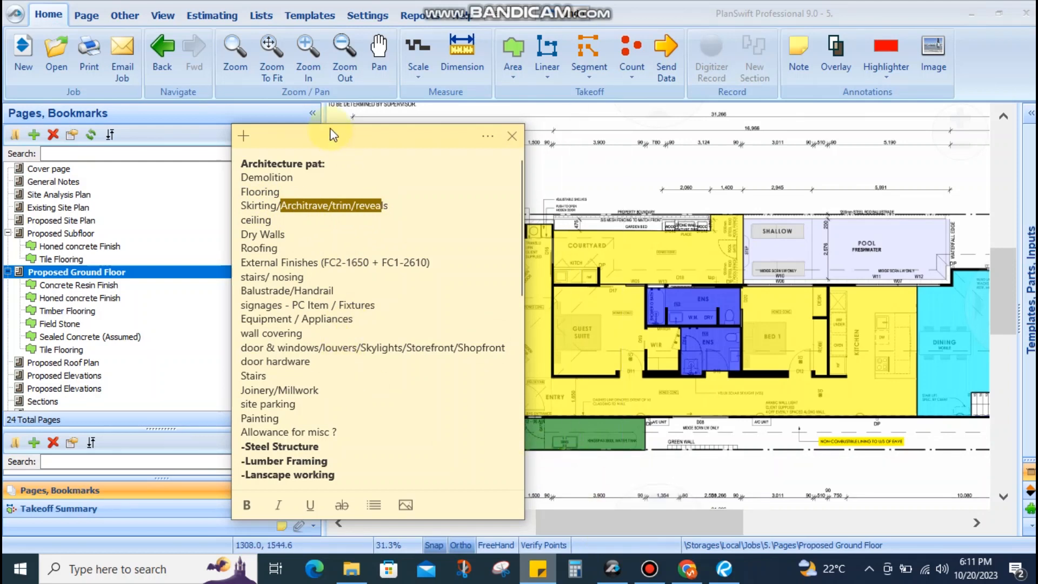
{"action": "left_click", "coordinate": [688, 573]}
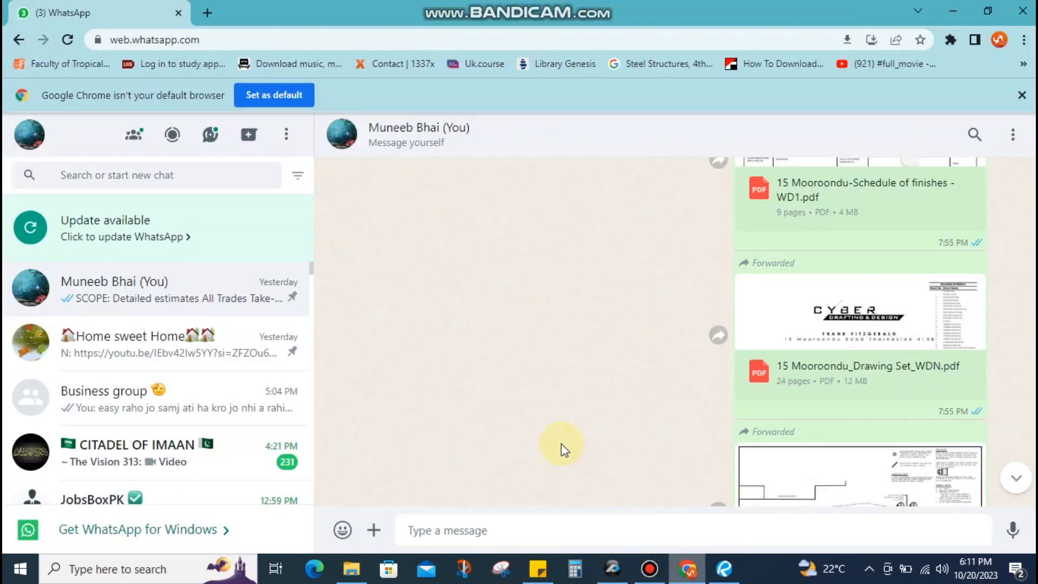
{"action": "left_click", "coordinate": [207, 12]}
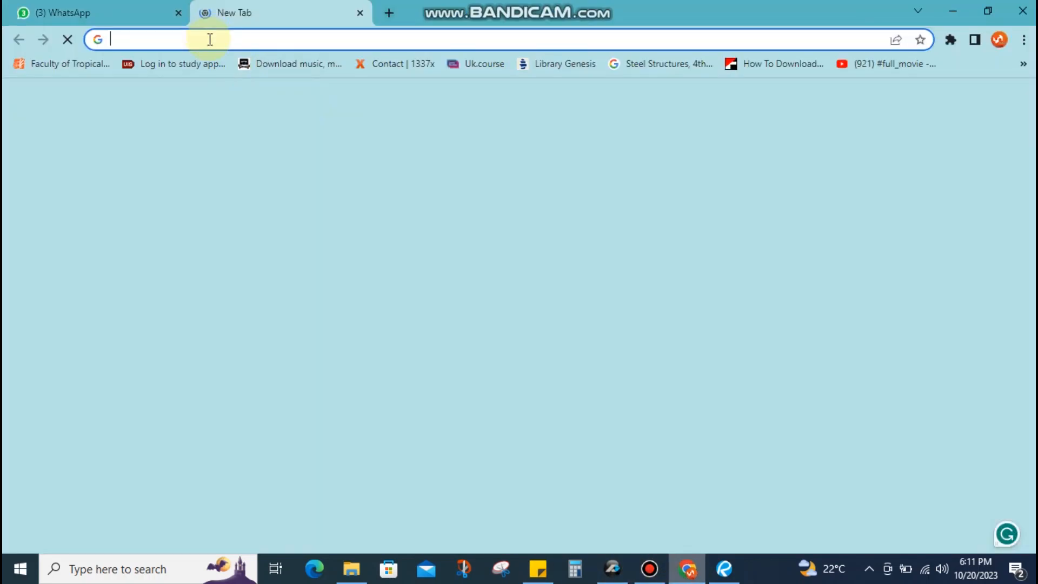
{"action": "left_click", "coordinate": [210, 39]}
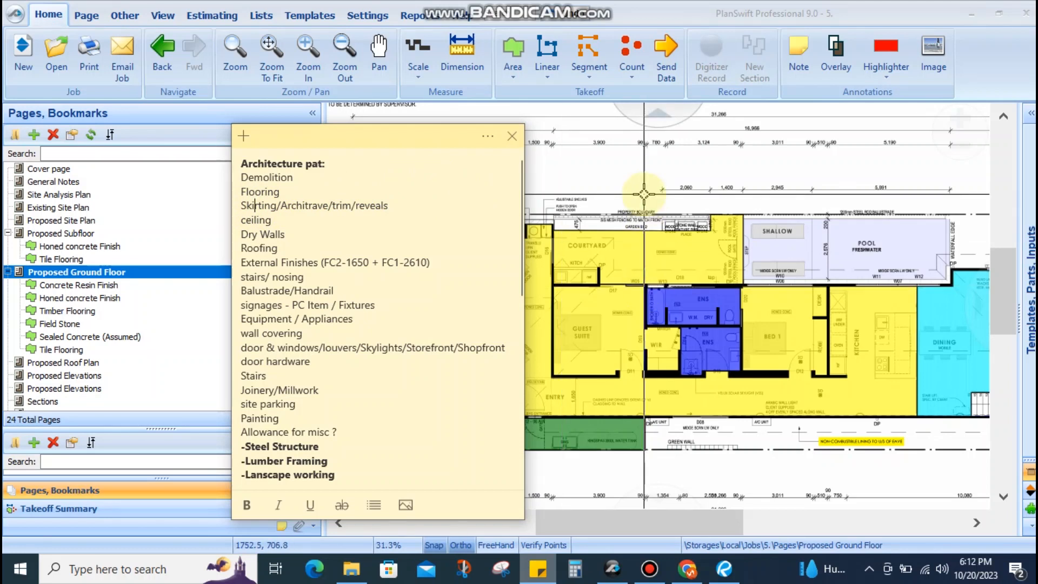
Bring PlanSwift in front of Sticky Notes and reframe the Proposed Ground Floor plan
{"action": "left_click", "coordinate": [644, 194]}
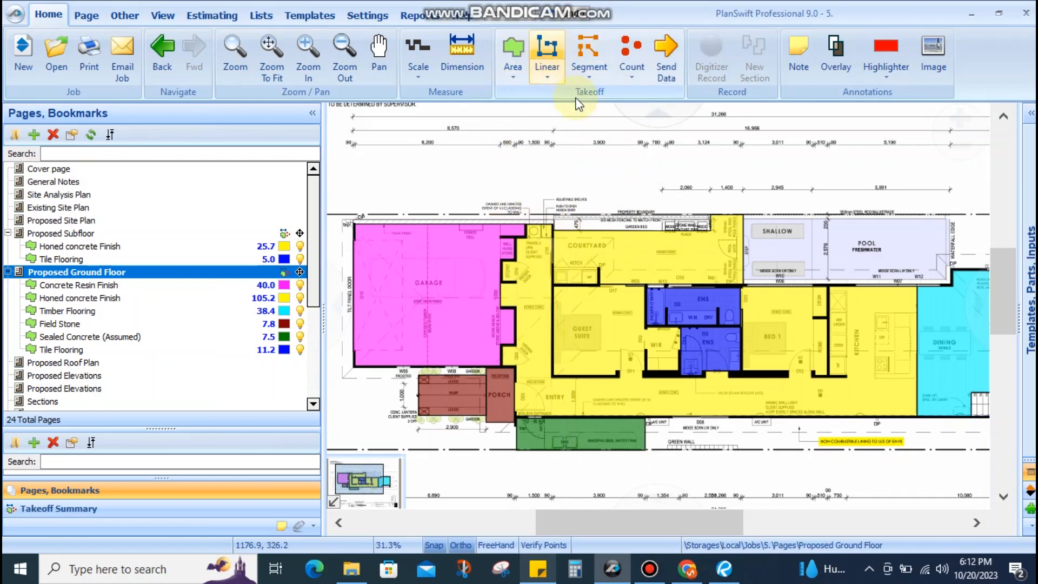
{"action": "scroll", "coordinate": [549, 243], "scroll_direction": "up", "scroll_amount": 4}
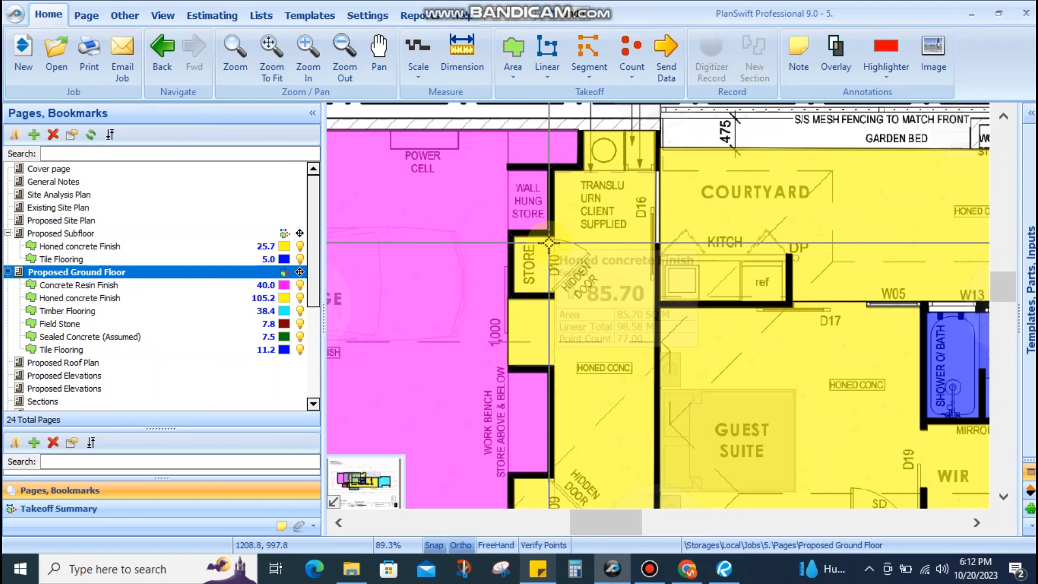
{"action": "scroll", "coordinate": [549, 243], "scroll_direction": "down", "scroll_amount": 3}
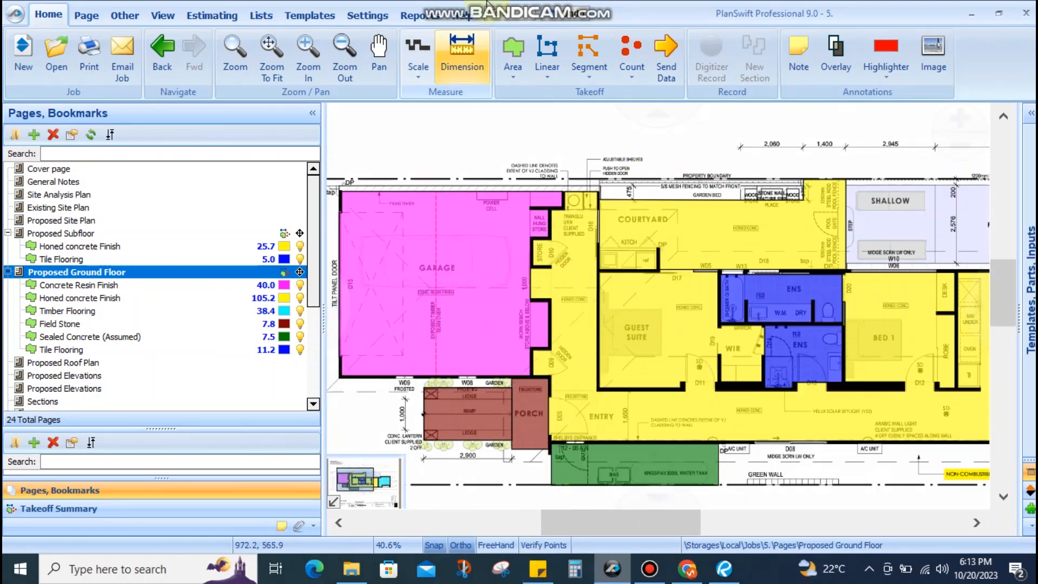
{"action": "left_click_drag", "start_coordinate": [647, 372], "coordinate": [642, 330]}
{"action": "scroll", "coordinate": [99, 349], "scroll_direction": "down", "scroll_amount": 2}
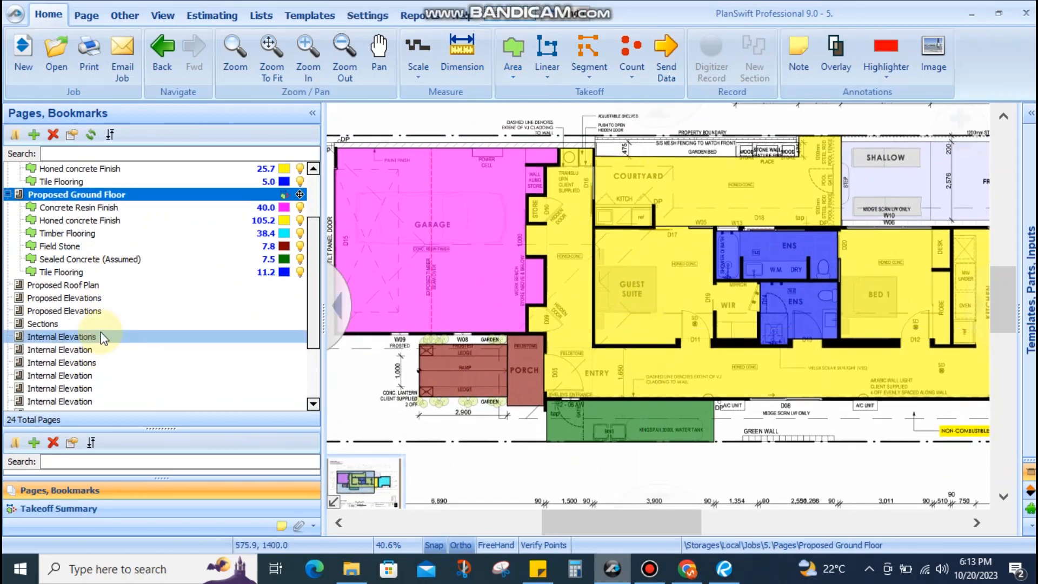
Open the Internal Elevations page and survey the sheet
{"action": "left_click", "coordinate": [98, 343]}
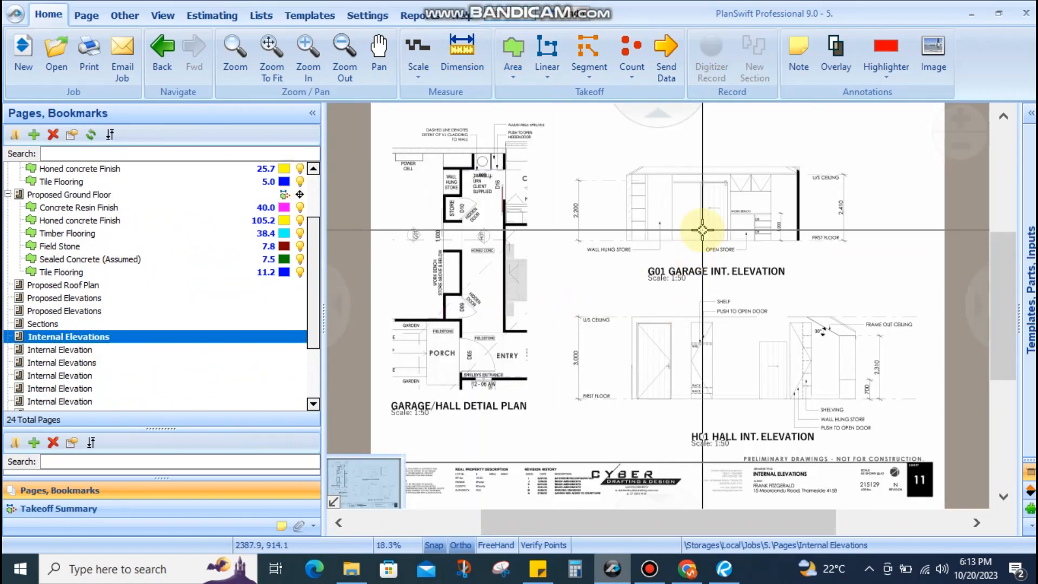
{"action": "scroll", "coordinate": [696, 238], "scroll_direction": "up", "scroll_amount": 3}
{"action": "left_click_drag", "start_coordinate": [737, 269], "coordinate": [426, 301]}
{"action": "scroll", "coordinate": [710, 292], "scroll_direction": "up", "scroll_amount": 3}
{"action": "scroll", "coordinate": [699, 307], "scroll_direction": "down", "scroll_amount": 3}
{"action": "scroll", "coordinate": [716, 355], "scroll_direction": "down", "scroll_amount": 2}
{"action": "scroll", "coordinate": [597, 281], "scroll_direction": "up", "scroll_amount": 4}
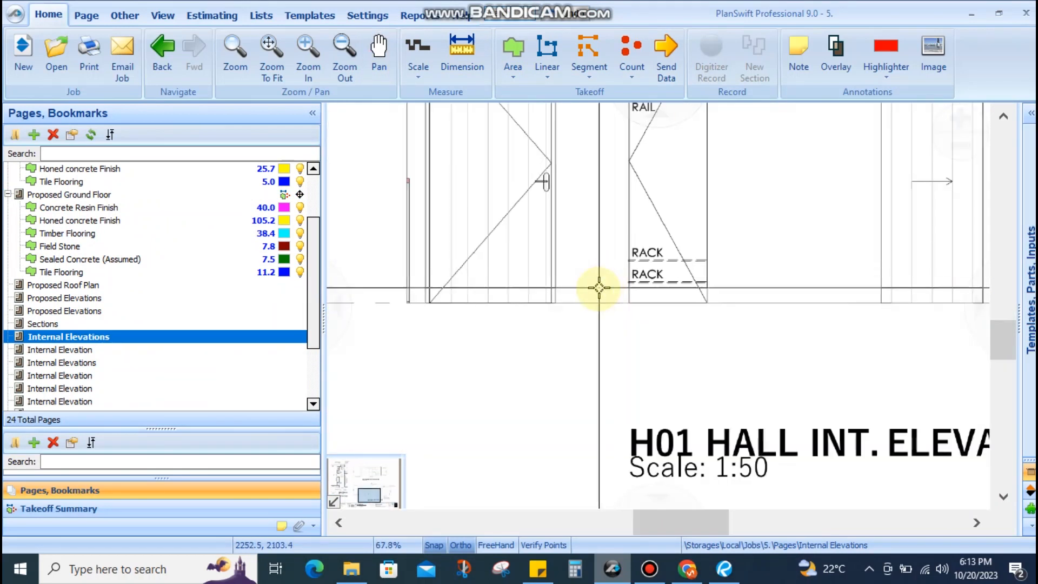
{"action": "scroll", "coordinate": [624, 297], "scroll_direction": "up", "scroll_amount": 3}
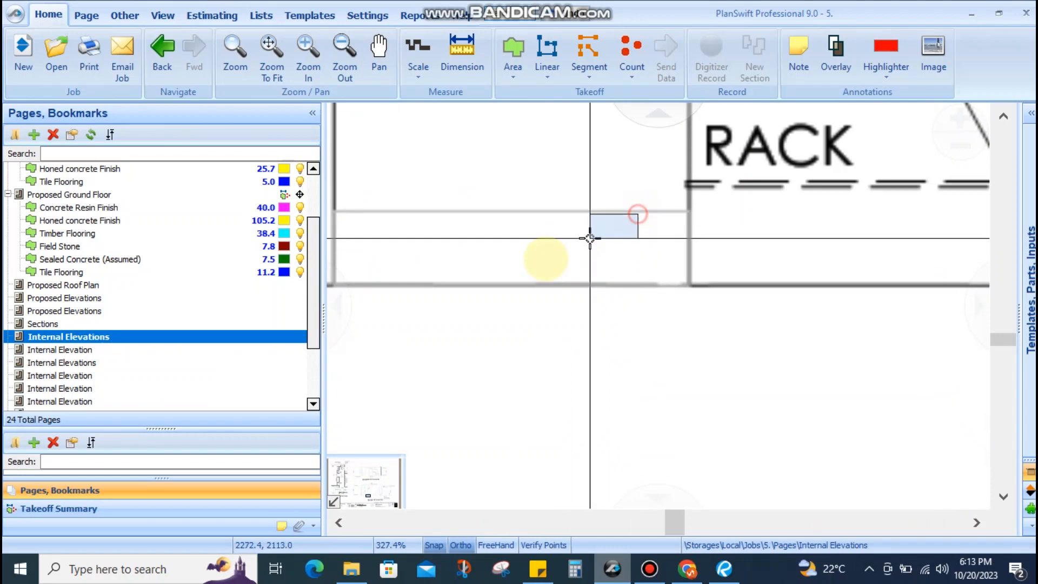
{"action": "scroll", "coordinate": [560, 283], "scroll_direction": "down", "scroll_amount": 3}
Pan along the hall elevation to the garage/hall detail plan
{"action": "left_click_drag", "start_coordinate": [718, 282], "coordinate": [468, 297]}
{"action": "scroll", "coordinate": [463, 290], "scroll_direction": "down", "scroll_amount": 1}
{"action": "scroll", "coordinate": [445, 319], "scroll_direction": "up", "scroll_amount": 1}
{"action": "scroll", "coordinate": [670, 319], "scroll_direction": "down", "scroll_amount": 3}
{"action": "left_click_drag", "start_coordinate": [637, 324], "coordinate": [812, 330]}
{"action": "scroll", "coordinate": [569, 319], "scroll_direction": "down", "scroll_amount": 2}
{"action": "left_click_drag", "start_coordinate": [551, 319], "coordinate": [811, 325]}
{"action": "left_click_drag", "start_coordinate": [519, 276], "coordinate": [596, 346]}
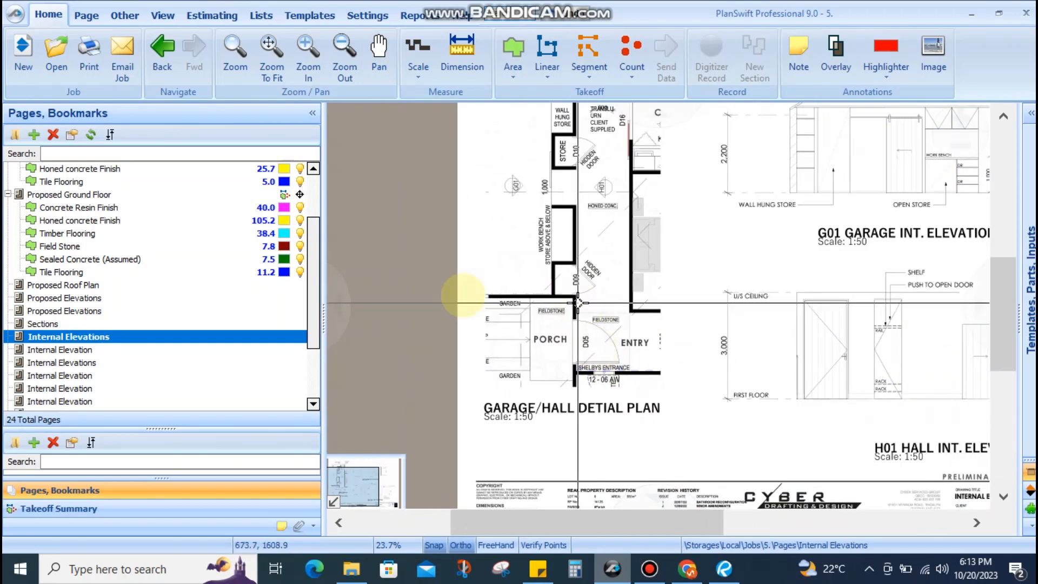
Check the guest ensuite GS03 elevation page, then open the Bed 1 robe elevation page
{"action": "left_click", "coordinate": [63, 351]}
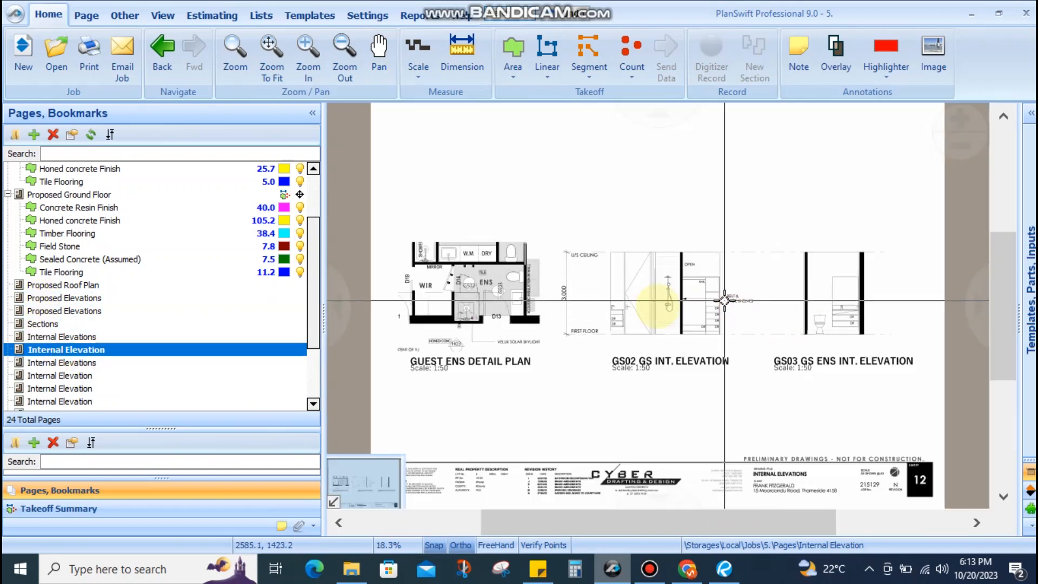
{"action": "scroll", "coordinate": [699, 366], "scroll_direction": "up", "scroll_amount": 4}
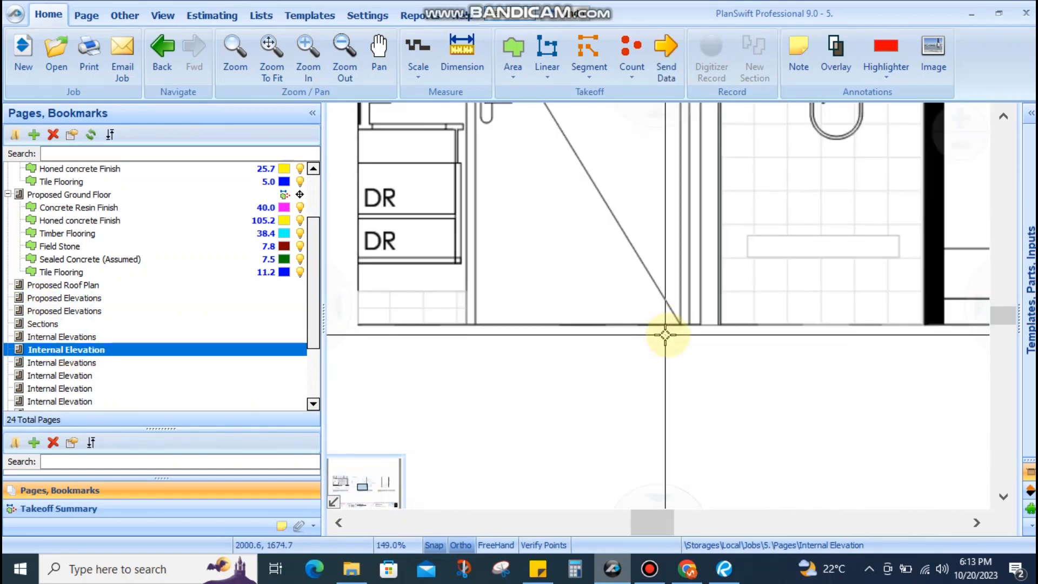
{"action": "left_click_drag", "start_coordinate": [796, 351], "coordinate": [511, 344]}
{"action": "scroll", "coordinate": [589, 347], "scroll_direction": "down", "scroll_amount": 2}
{"action": "mouse_move", "coordinate": [700, 347]}
{"action": "left_mouse_down"}
{"action": "mouse_move", "coordinate": [482, 345]}
{"action": "mouse_move", "coordinate": [887, 341]}
{"action": "left_mouse_up"}
{"action": "scroll", "coordinate": [671, 343], "scroll_direction": "up", "scroll_amount": 3}
{"action": "scroll", "coordinate": [712, 300], "scroll_direction": "down", "scroll_amount": 4}
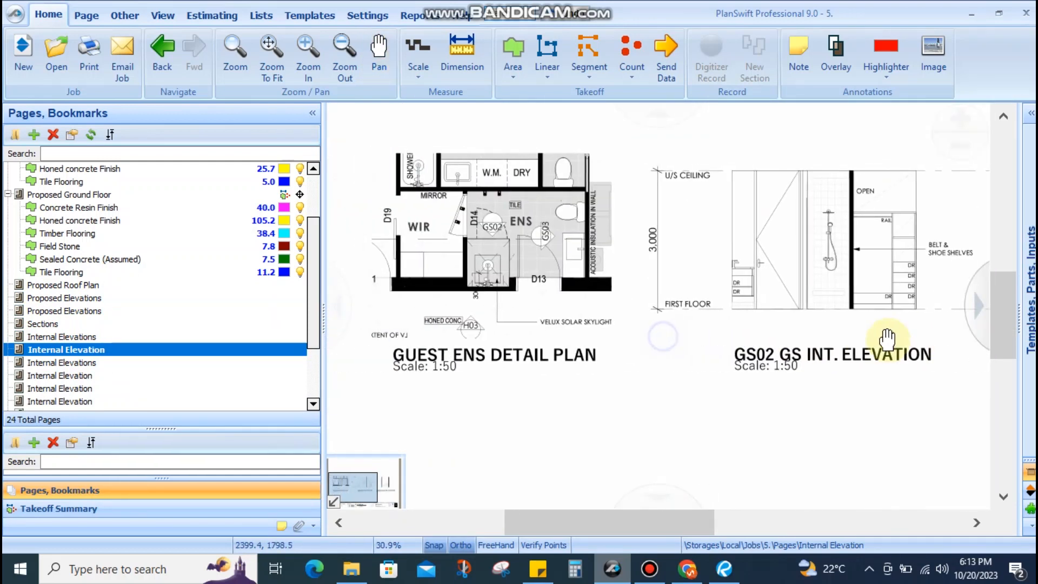
{"action": "left_click", "coordinate": [81, 375]}
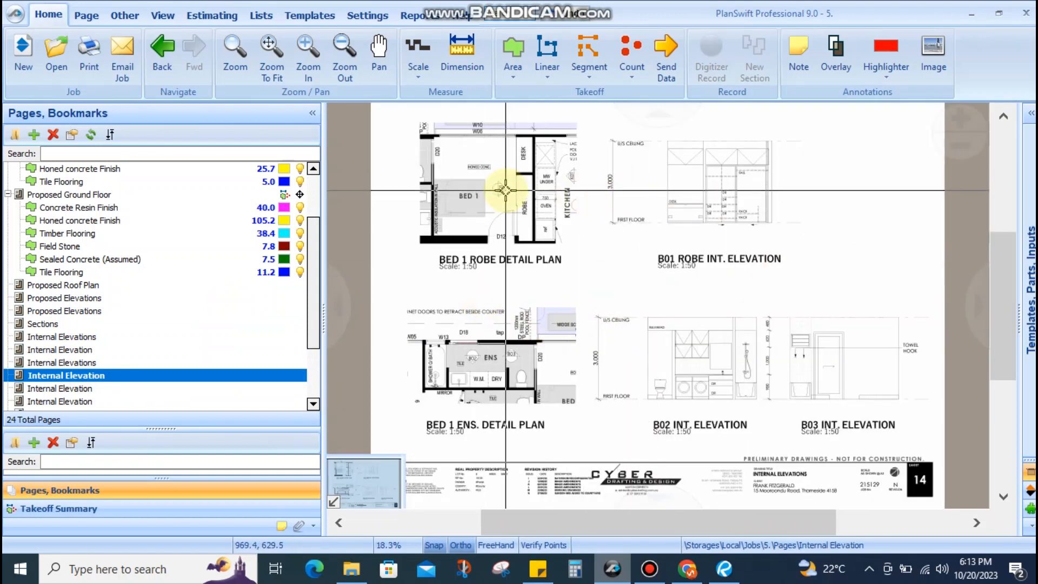
{"action": "left_click_drag", "start_coordinate": [505, 190], "coordinate": [502, 220]}
{"action": "scroll", "coordinate": [721, 240], "scroll_direction": "up", "scroll_amount": 7}
{"action": "left_click_drag", "start_coordinate": [785, 327], "coordinate": [744, 332]}
{"action": "scroll", "coordinate": [743, 332], "scroll_direction": "down", "scroll_amount": 4}
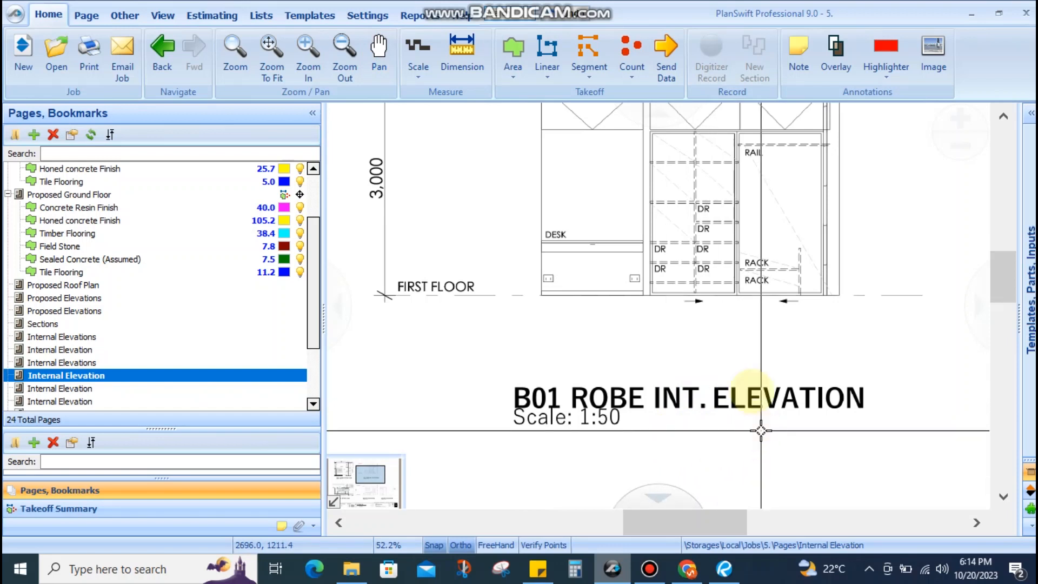
{"action": "scroll", "coordinate": [602, 259], "scroll_direction": "down", "scroll_amount": 5}
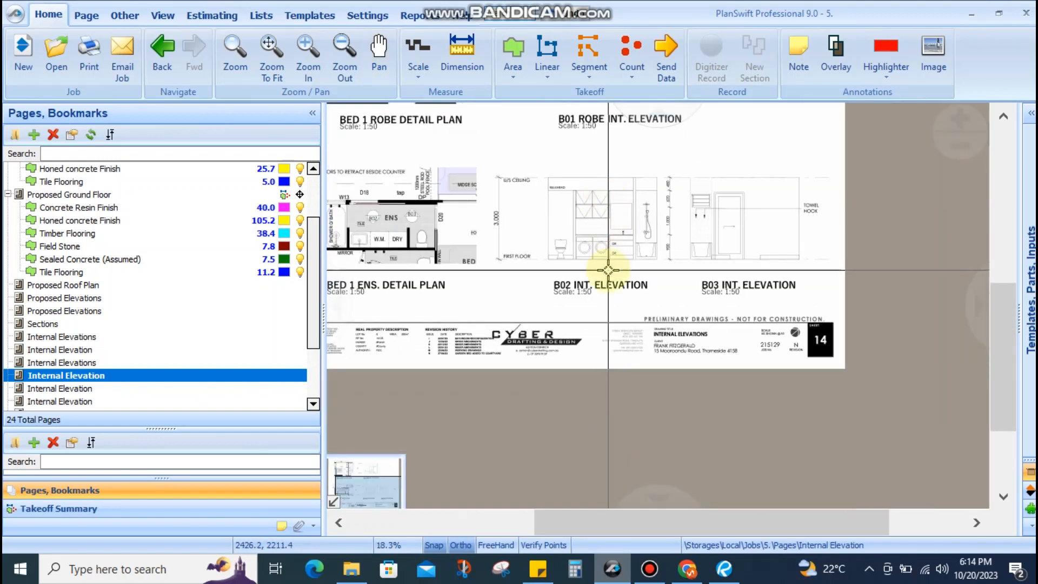
{"action": "scroll", "coordinate": [608, 270], "scroll_direction": "up", "scroll_amount": 4}
{"action": "left_click_drag", "start_coordinate": [647, 236], "coordinate": [438, 250]}
{"action": "scroll", "coordinate": [626, 249], "scroll_direction": "up", "scroll_amount": 3}
{"action": "left_click_drag", "start_coordinate": [774, 243], "coordinate": [386, 244]}
{"action": "scroll", "coordinate": [683, 249], "scroll_direction": "down", "scroll_amount": 5}
{"action": "left_click_drag", "start_coordinate": [470, 257], "coordinate": [873, 293]}
{"action": "scroll", "coordinate": [600, 254], "scroll_direction": "up", "scroll_amount": 1}
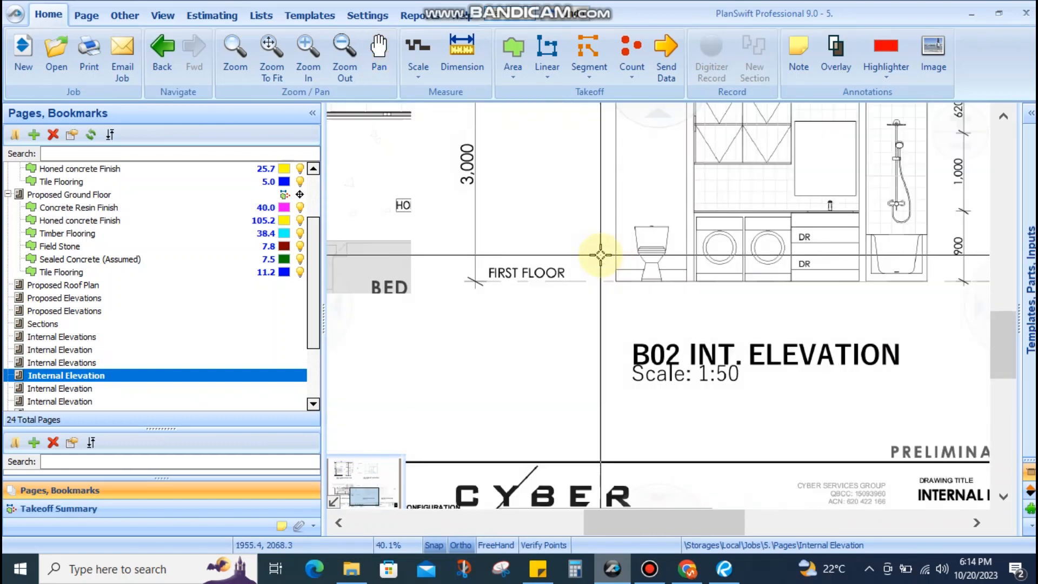
{"action": "scroll", "coordinate": [601, 255], "scroll_direction": "up", "scroll_amount": 3}
{"action": "scroll", "coordinate": [670, 298], "scroll_direction": "down", "scroll_amount": 5}
{"action": "scroll", "coordinate": [577, 343], "scroll_direction": "up", "scroll_amount": 1}
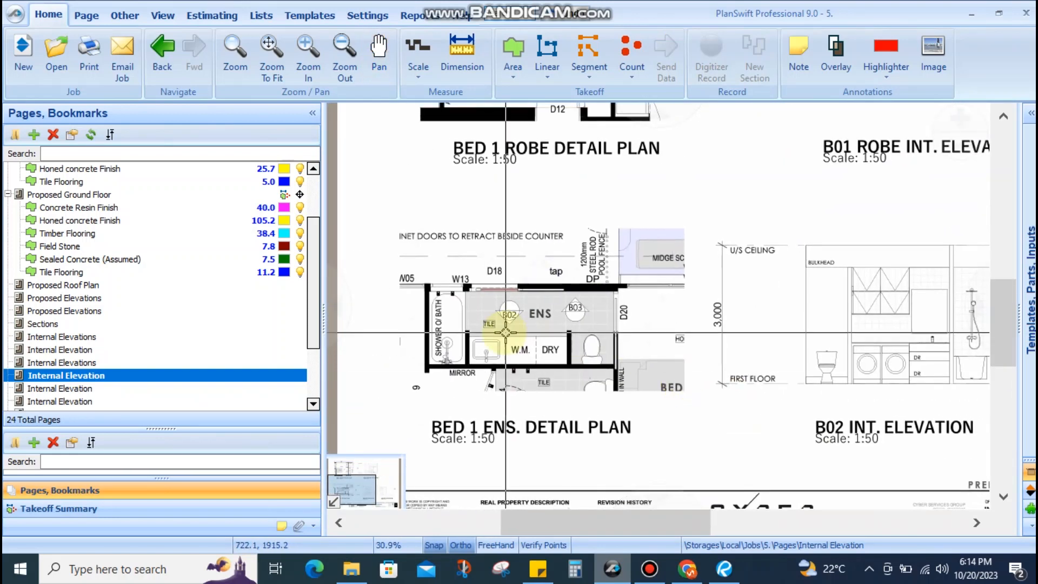
{"action": "left_click_drag", "start_coordinate": [505, 331], "coordinate": [563, 408]}
{"action": "left_click", "coordinate": [77, 399]}
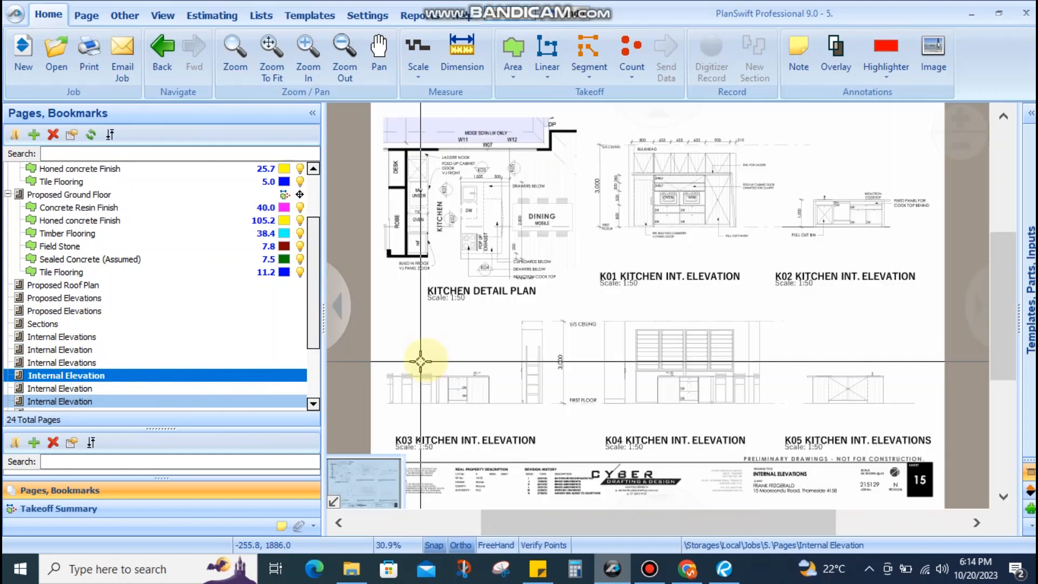
{"action": "scroll", "coordinate": [707, 222], "scroll_direction": "up", "scroll_amount": 3}
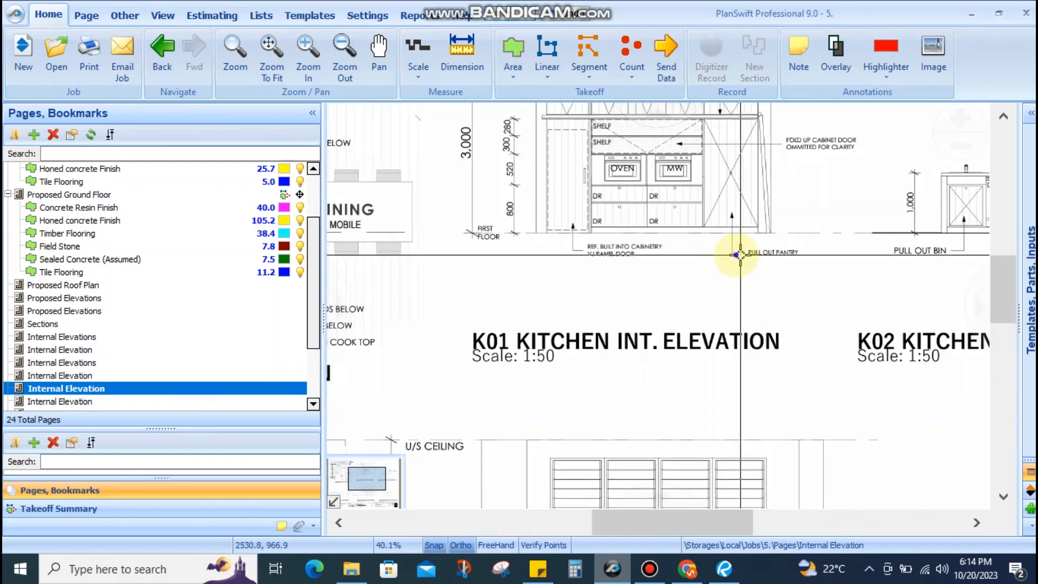
{"action": "left_click_drag", "start_coordinate": [749, 252], "coordinate": [620, 256]}
{"action": "left_click_drag", "start_coordinate": [791, 257], "coordinate": [665, 187]}
{"action": "left_click_drag", "start_coordinate": [562, 338], "coordinate": [794, 195]}
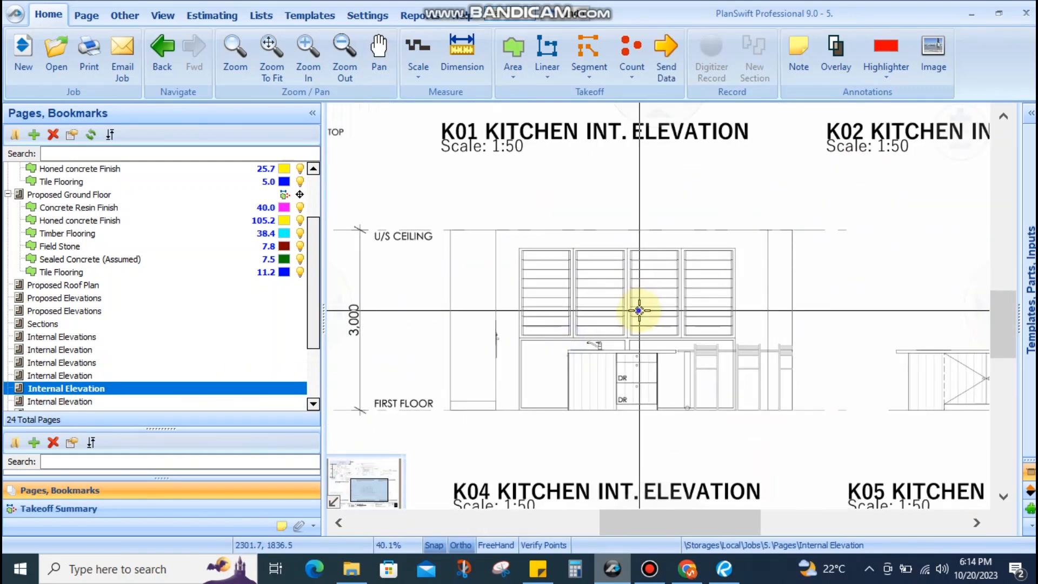
{"action": "left_click_drag", "start_coordinate": [639, 310], "coordinate": [702, 262]}
{"action": "scroll", "coordinate": [650, 364], "scroll_direction": "down", "scroll_amount": 1}
{"action": "scroll", "coordinate": [650, 363], "scroll_direction": "down", "scroll_amount": 3}
{"action": "scroll", "coordinate": [602, 363], "scroll_direction": "up", "scroll_amount": 4}
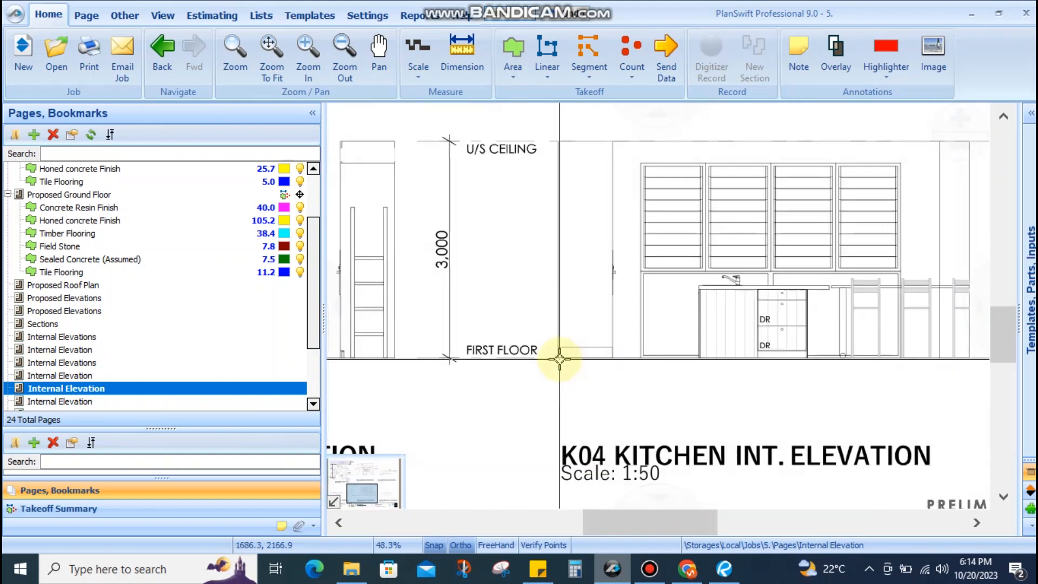
{"action": "scroll", "coordinate": [558, 359], "scroll_direction": "down", "scroll_amount": 4}
{"action": "left_click_drag", "start_coordinate": [630, 336], "coordinate": [627, 421]}
{"action": "scroll", "coordinate": [553, 254], "scroll_direction": "up", "scroll_amount": 4}
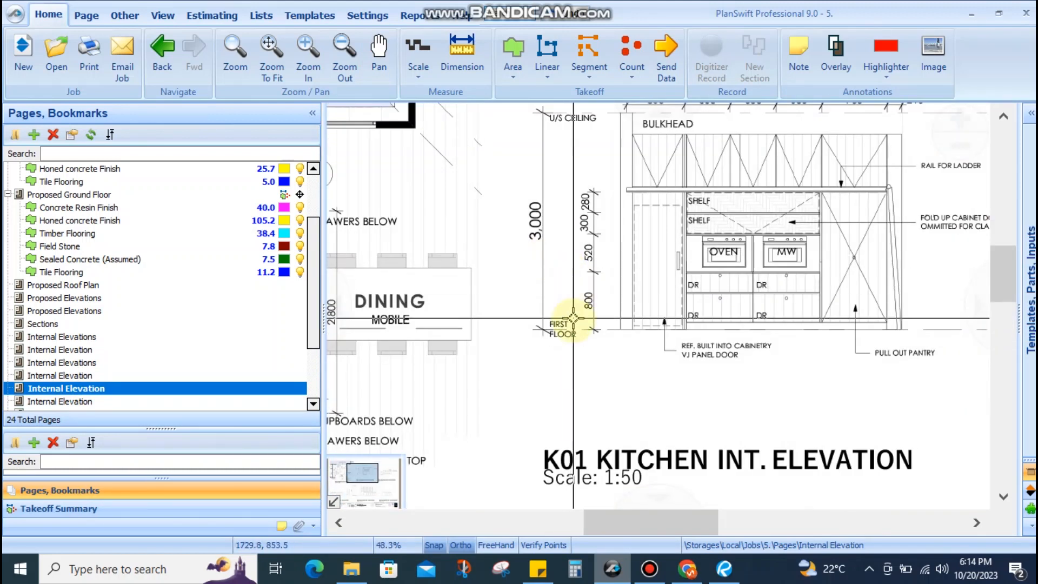
{"action": "scroll", "coordinate": [600, 301], "scroll_direction": "down", "scroll_amount": 4}
{"action": "left_click_drag", "start_coordinate": [532, 339], "coordinate": [567, 289]}
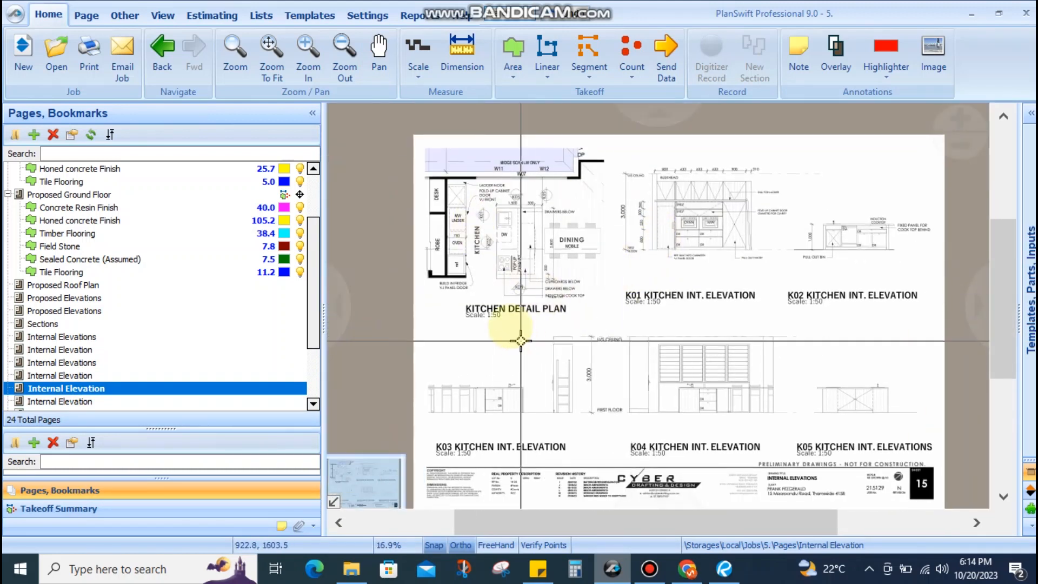
{"action": "left_click_drag", "start_coordinate": [660, 355], "coordinate": [572, 334]}
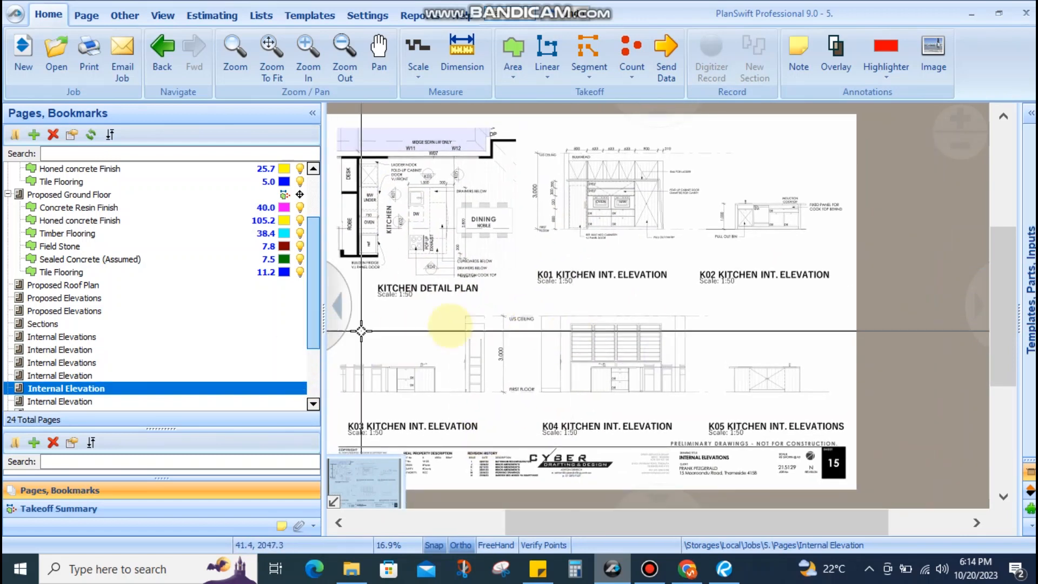
In Revu's drawing set, search for 'Skirting' and jump to the SKIRTINGS match on page 2
{"action": "left_click", "coordinate": [727, 571]}
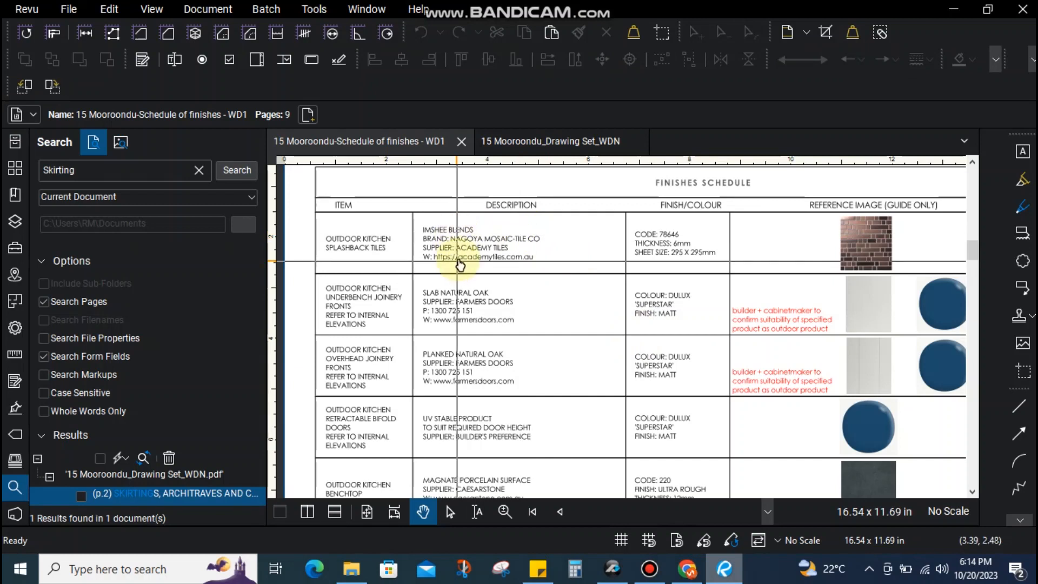
{"action": "left_click", "coordinate": [514, 140]}
{"action": "scroll", "coordinate": [533, 400], "scroll_direction": "down", "scroll_amount": 3}
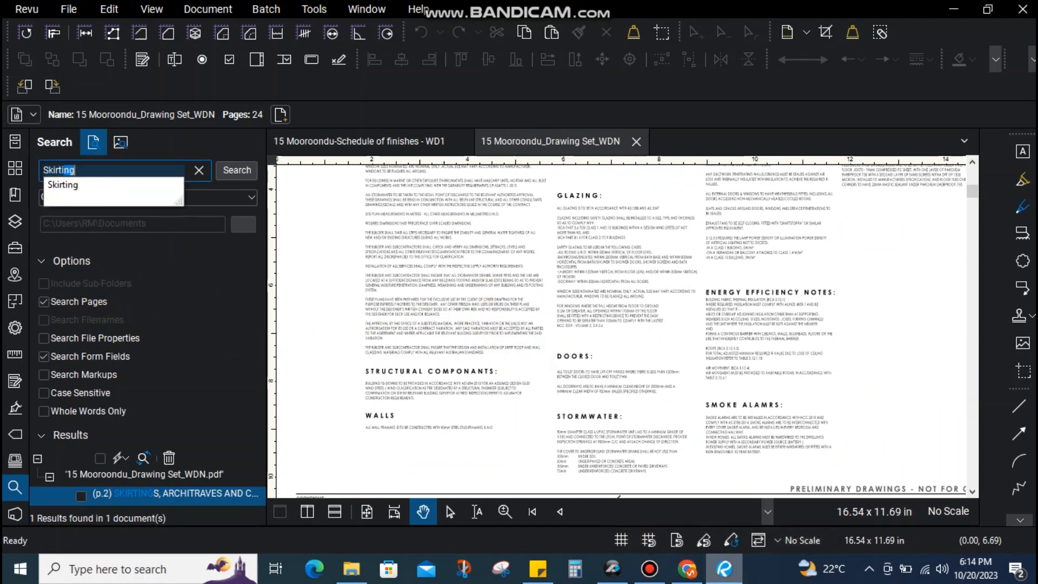
{"action": "left_click", "coordinate": [90, 173]}
{"action": "key", "text": "Return"}
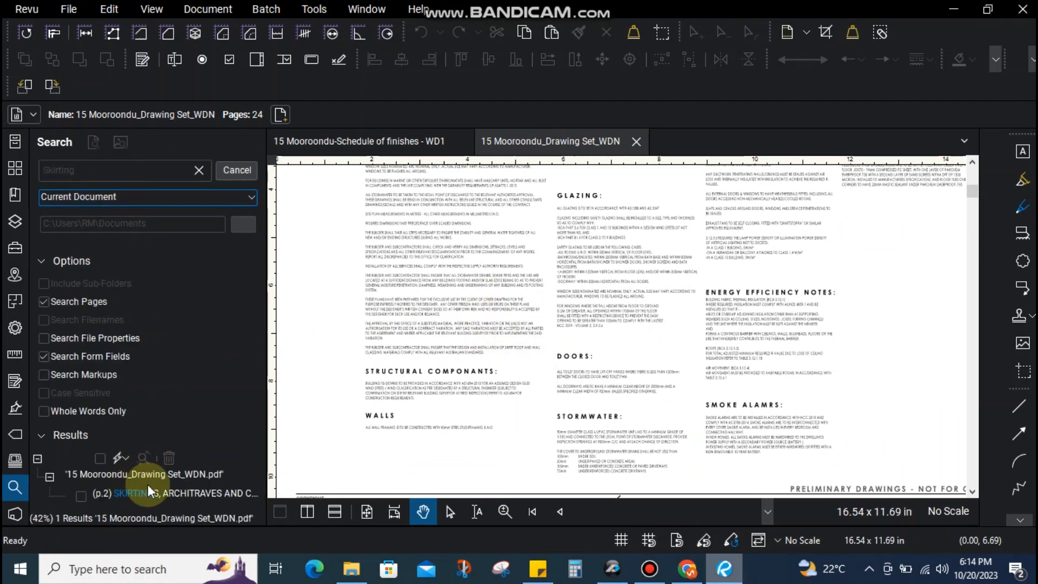
{"action": "left_click", "coordinate": [166, 495]}
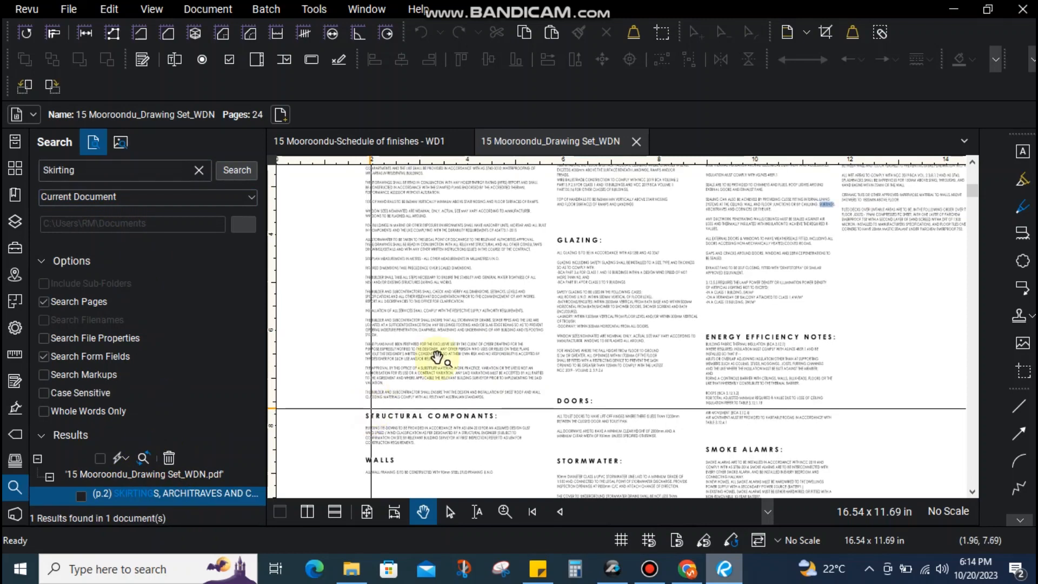
Re-run the search and read the SKIRTINGS general note, then return to the Schedule of finishes
{"action": "scroll", "coordinate": [492, 330], "scroll_direction": "up", "scroll_amount": 4}
{"action": "left_click", "coordinate": [243, 171]}
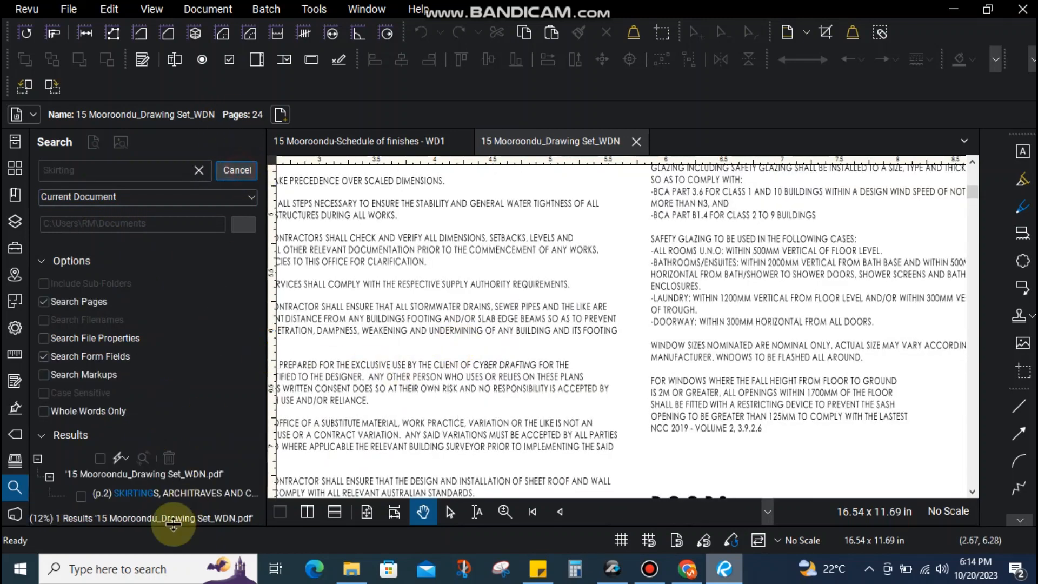
{"action": "left_click", "coordinate": [156, 492]}
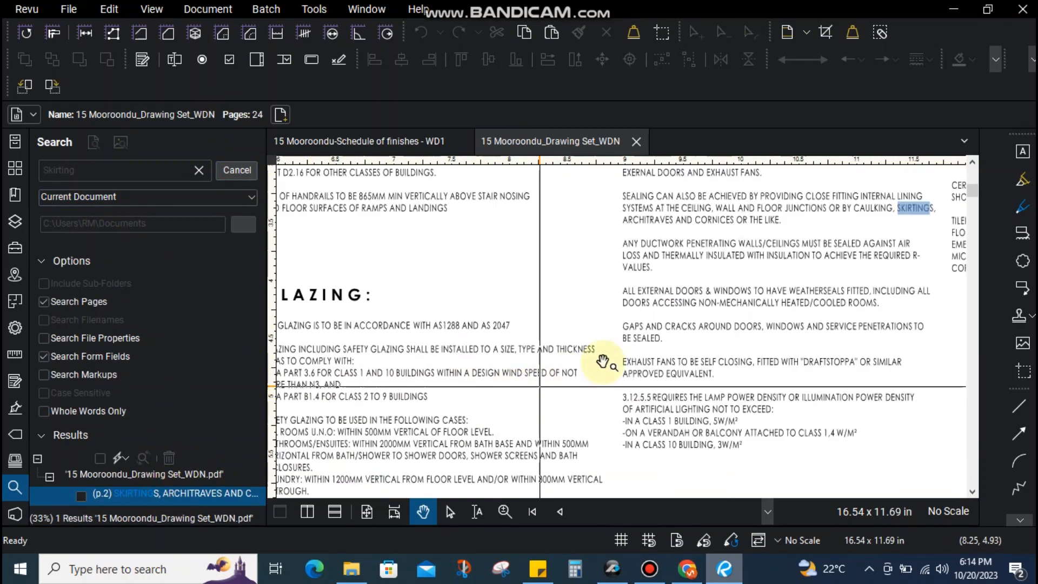
{"action": "left_click_drag", "start_coordinate": [770, 275], "coordinate": [629, 333]}
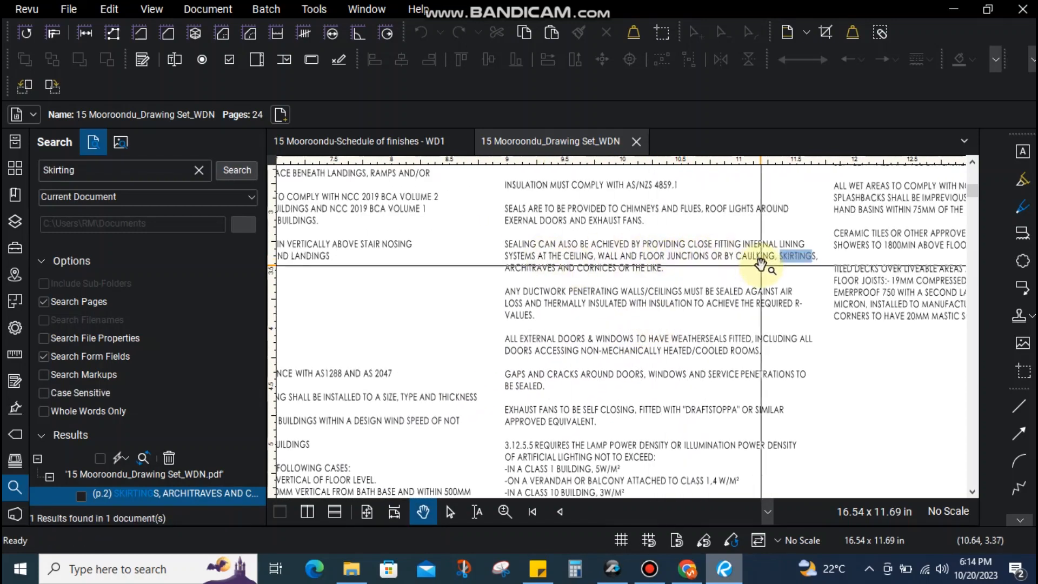
{"action": "scroll", "coordinate": [758, 264], "scroll_direction": "up", "scroll_amount": 2}
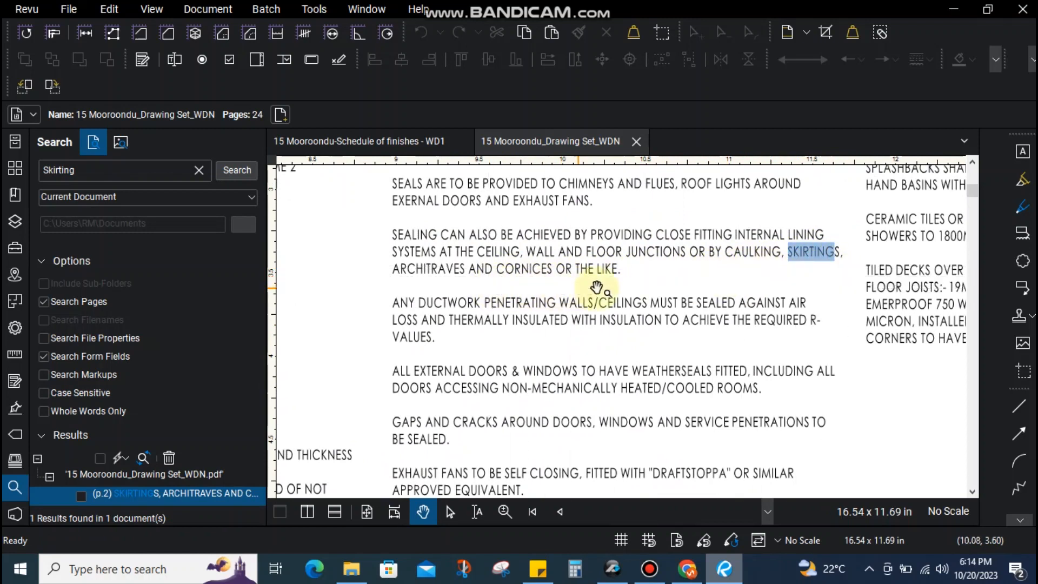
{"action": "scroll", "coordinate": [555, 223], "scroll_direction": "down", "scroll_amount": 6}
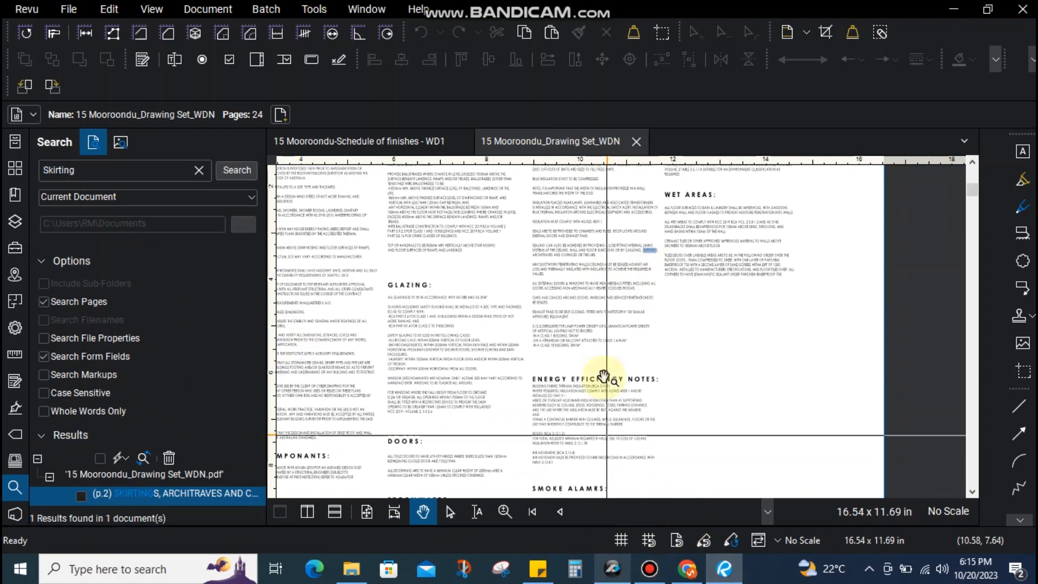
{"action": "scroll", "coordinate": [649, 235], "scroll_direction": "up", "scroll_amount": 5}
{"action": "scroll", "coordinate": [741, 392], "scroll_direction": "down", "scroll_amount": 3}
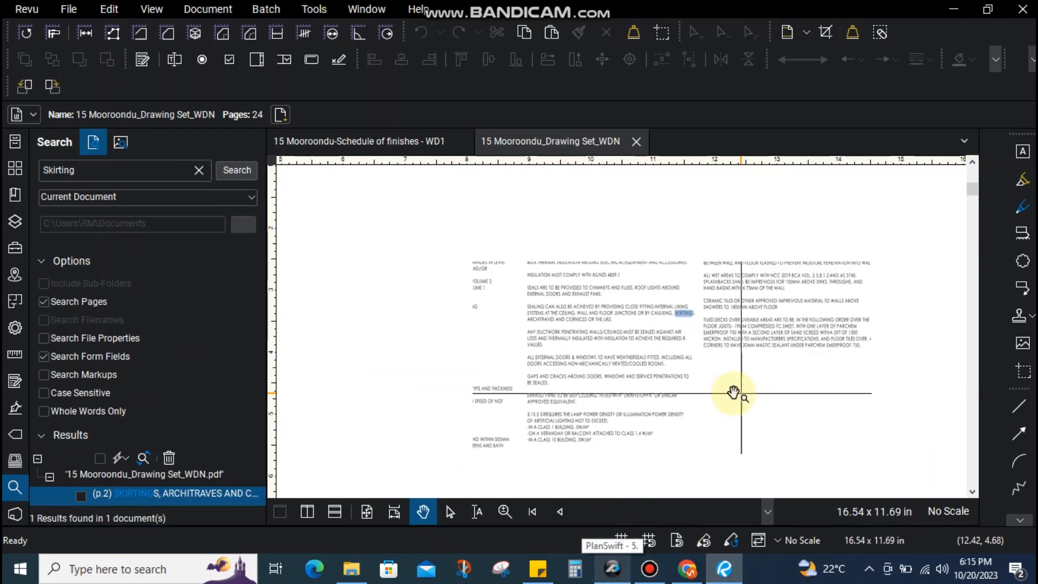
{"action": "left_click_drag", "start_coordinate": [553, 371], "coordinate": [592, 349]}
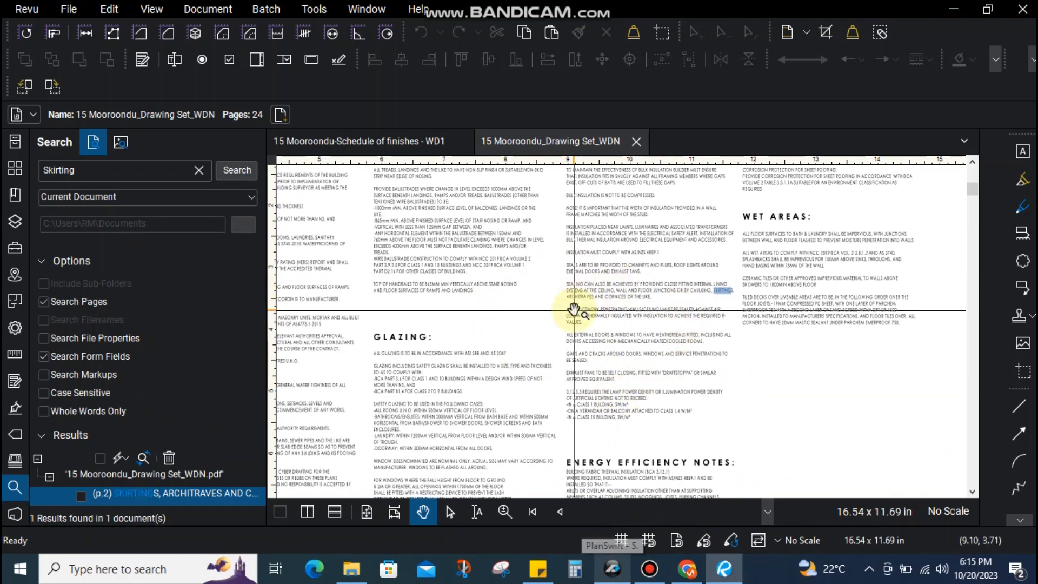
{"action": "left_click", "coordinate": [356, 141]}
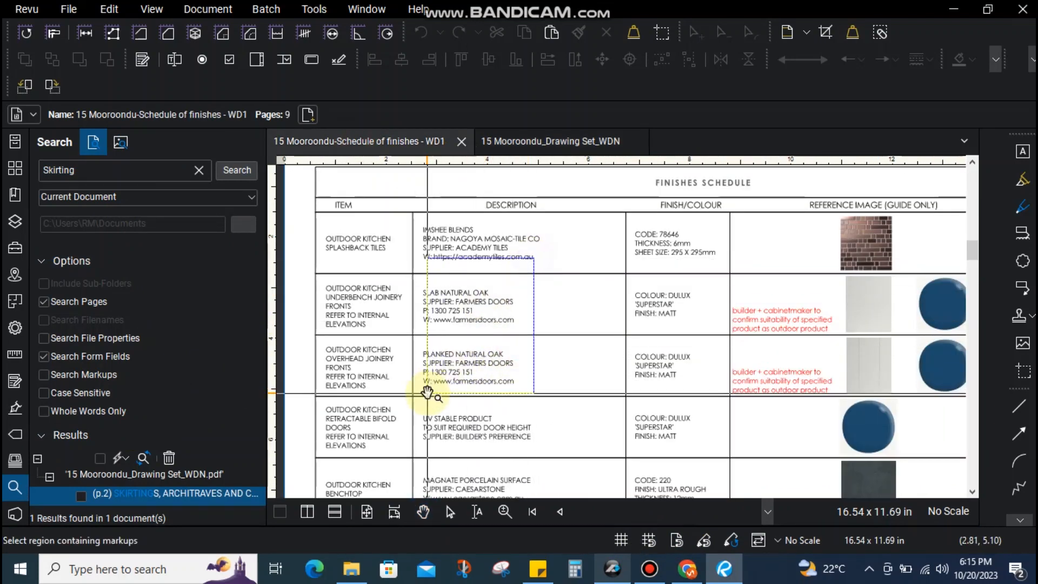
Search the finishes schedule for 'Skirting' and bring the page 4 SKIRTING BOARDS row into view
{"action": "left_click", "coordinate": [226, 170]}
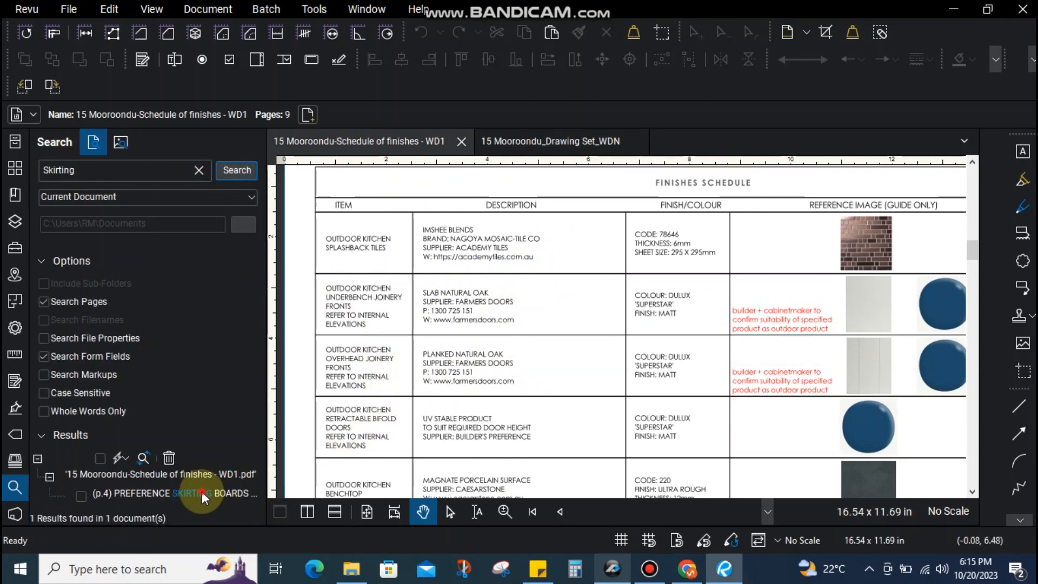
{"action": "left_click", "coordinate": [203, 497]}
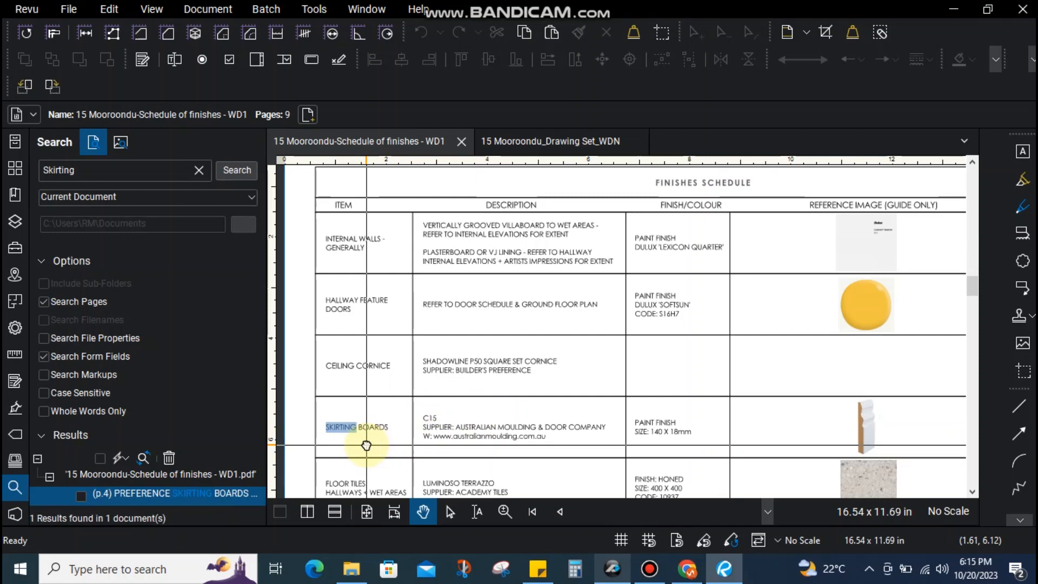
{"action": "left_click_drag", "start_coordinate": [366, 445], "coordinate": [378, 371]}
{"action": "scroll", "coordinate": [362, 364], "scroll_direction": "up", "scroll_amount": 3}
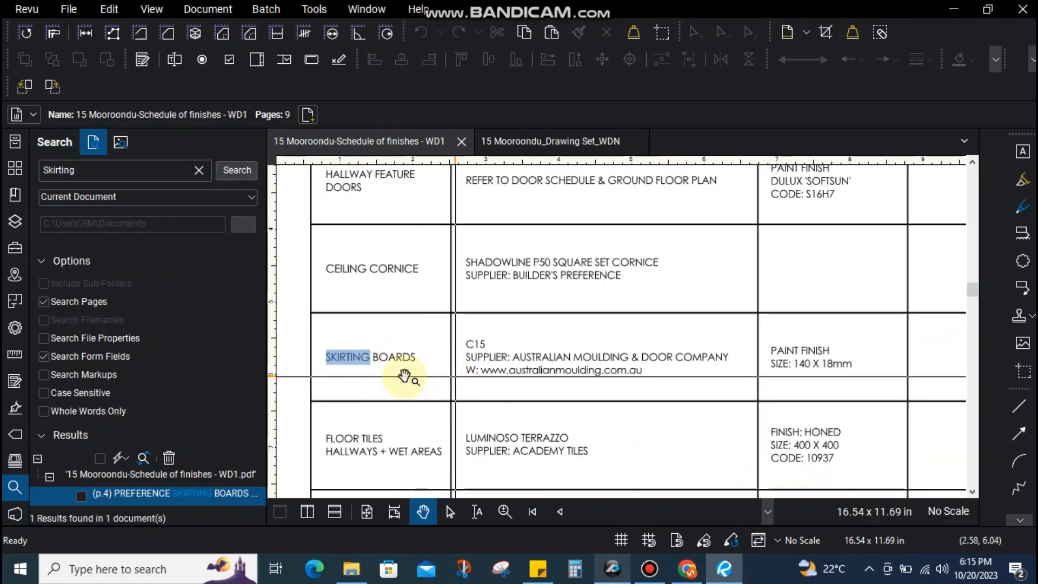
Open the project assumptions sticky note and scroll down through it
{"action": "scroll", "coordinate": [380, 374], "scroll_direction": "down", "scroll_amount": 1}
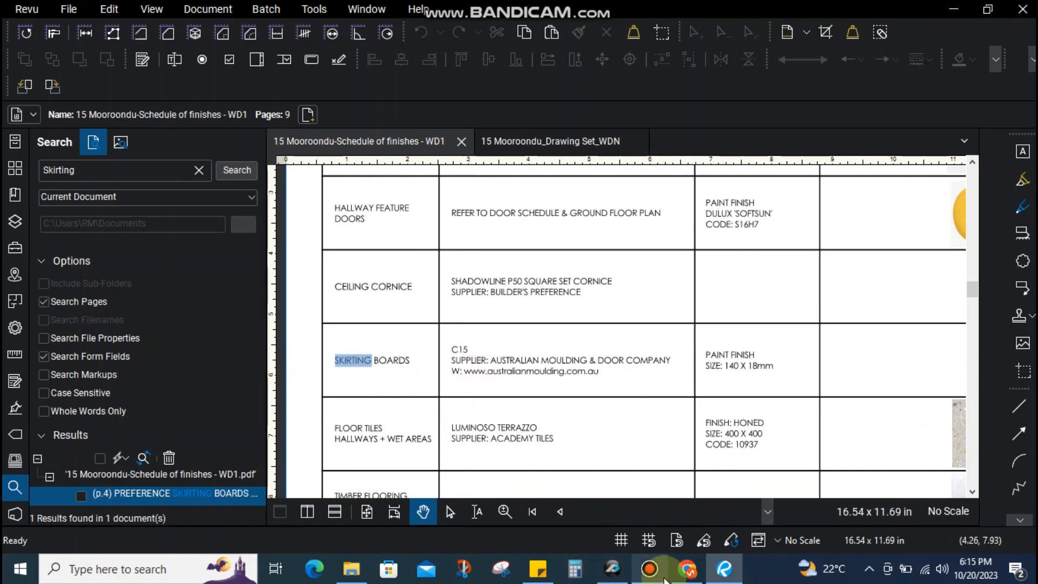
{"action": "left_click", "coordinate": [547, 578]}
{"action": "scroll", "coordinate": [285, 367], "scroll_direction": "down", "scroll_amount": 5}
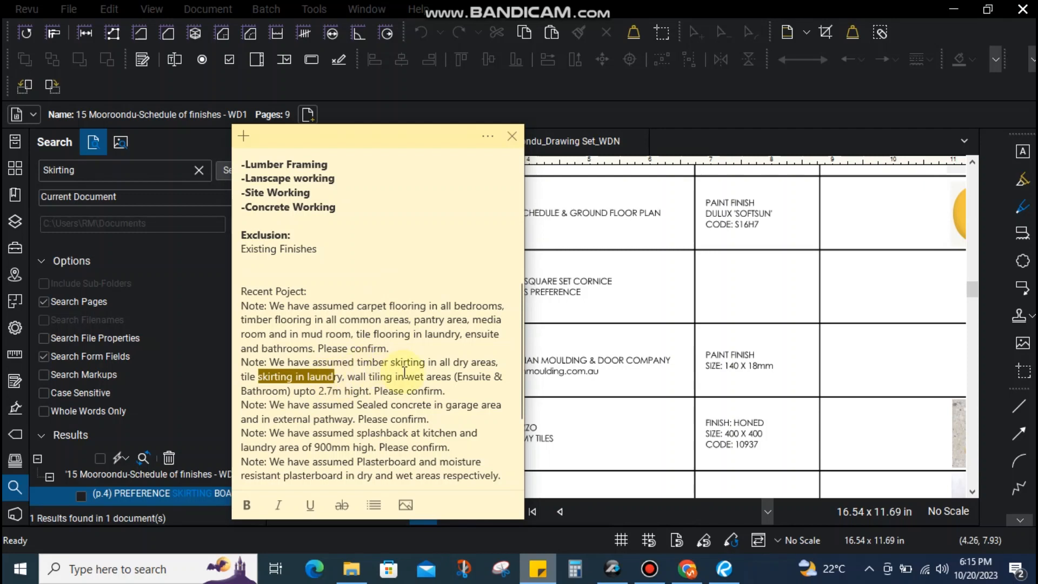
Bring the finishes schedule in front and zoom on SKIRTING BOARDS: C15, paint finish, 140 x 18mm
{"action": "left_click", "coordinate": [637, 328]}
{"action": "left_click_drag", "start_coordinate": [301, 344], "coordinate": [785, 369]}
{"action": "scroll", "coordinate": [702, 372], "scroll_direction": "down", "scroll_amount": 3}
{"action": "scroll", "coordinate": [490, 379], "scroll_direction": "up", "scroll_amount": 4}
{"action": "key", "text": "g"}
{"action": "left_click_drag", "start_coordinate": [493, 340], "coordinate": [593, 379]}
{"action": "scroll", "coordinate": [504, 315], "scroll_direction": "down", "scroll_amount": 3}
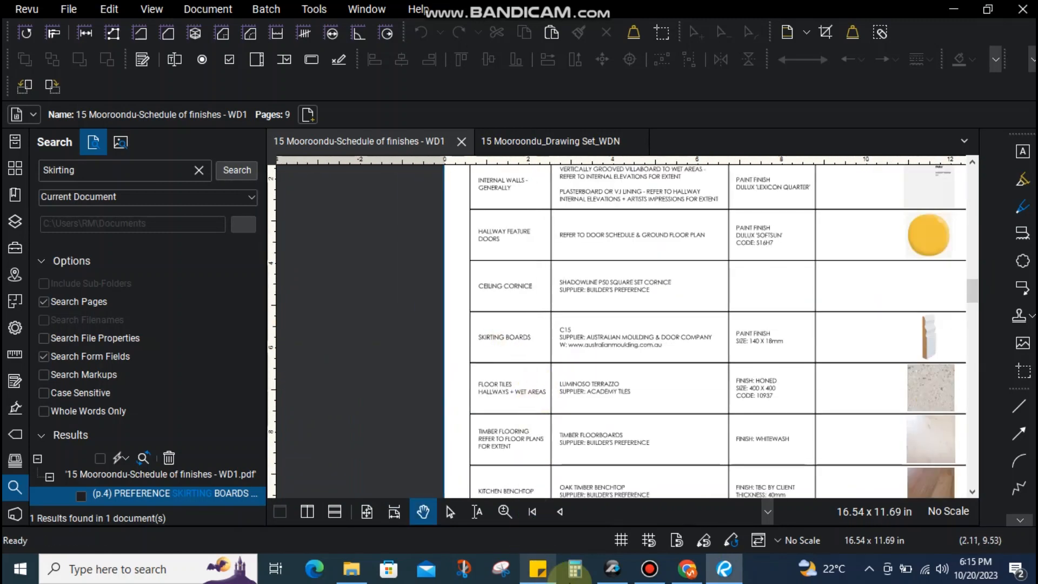
{"action": "scroll", "coordinate": [566, 397], "scroll_direction": "up", "scroll_amount": 2}
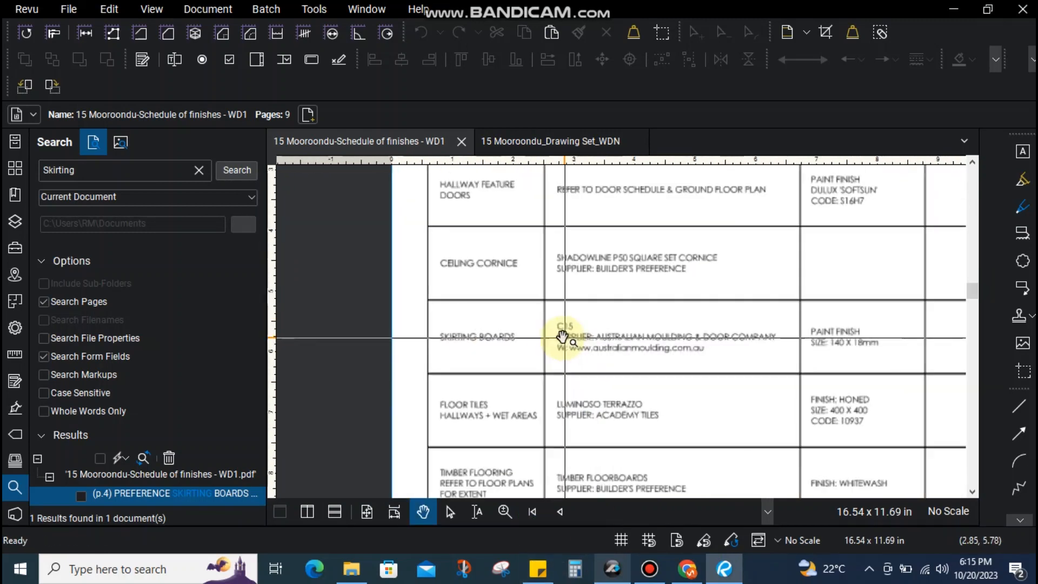
Back in PlanSwift, open the Proposed Subfloor page and dismiss the stray linear takeoff's properties
{"action": "left_click", "coordinate": [616, 573]}
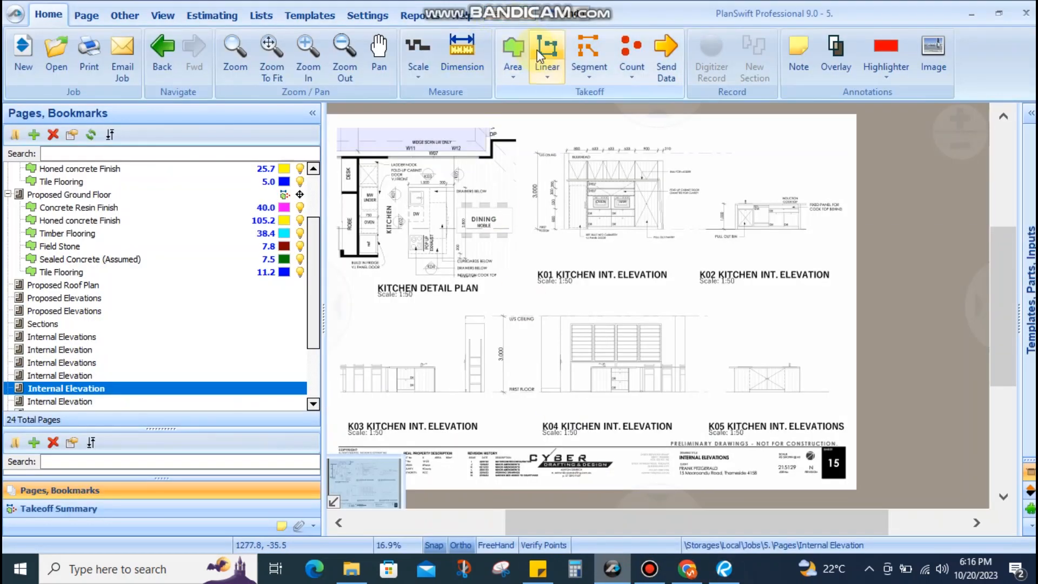
{"action": "left_click", "coordinate": [548, 86]}
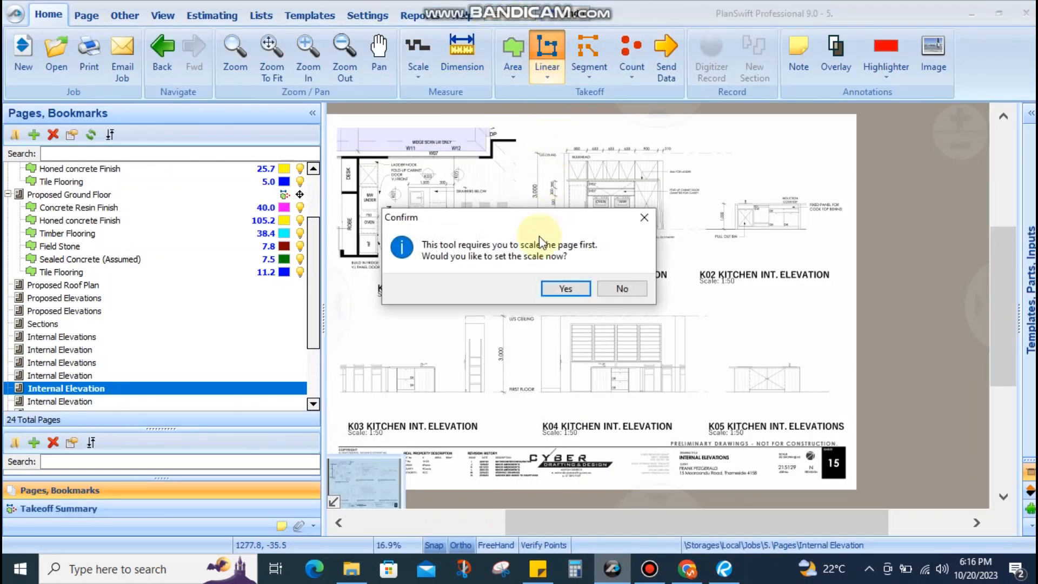
{"action": "left_click", "coordinate": [621, 288]}
{"action": "scroll", "coordinate": [95, 247], "scroll_direction": "up", "scroll_amount": 2}
{"action": "left_click", "coordinate": [80, 233]}
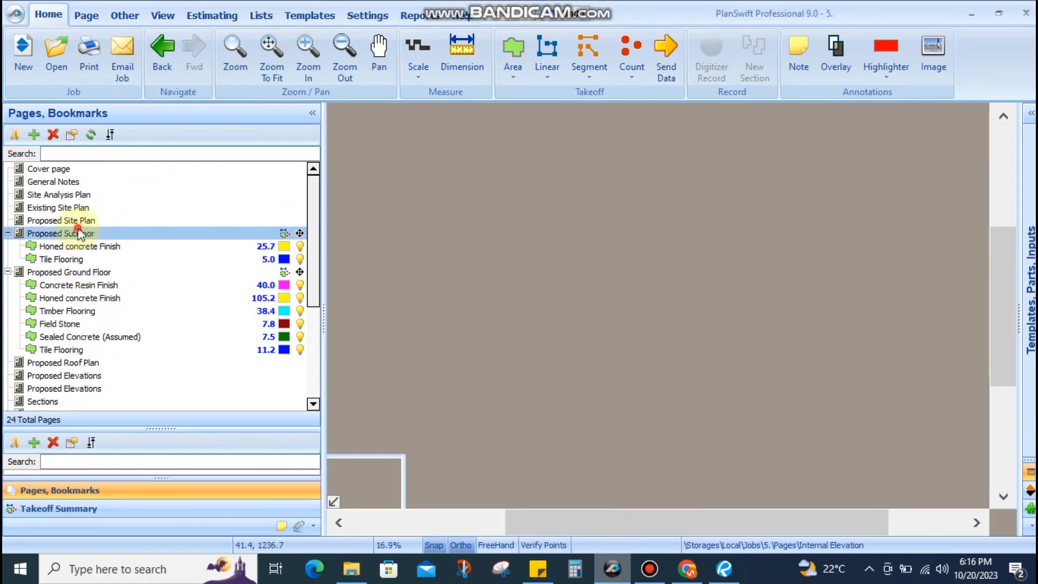
{"action": "scroll", "coordinate": [621, 281], "scroll_direction": "up", "scroll_amount": 5}
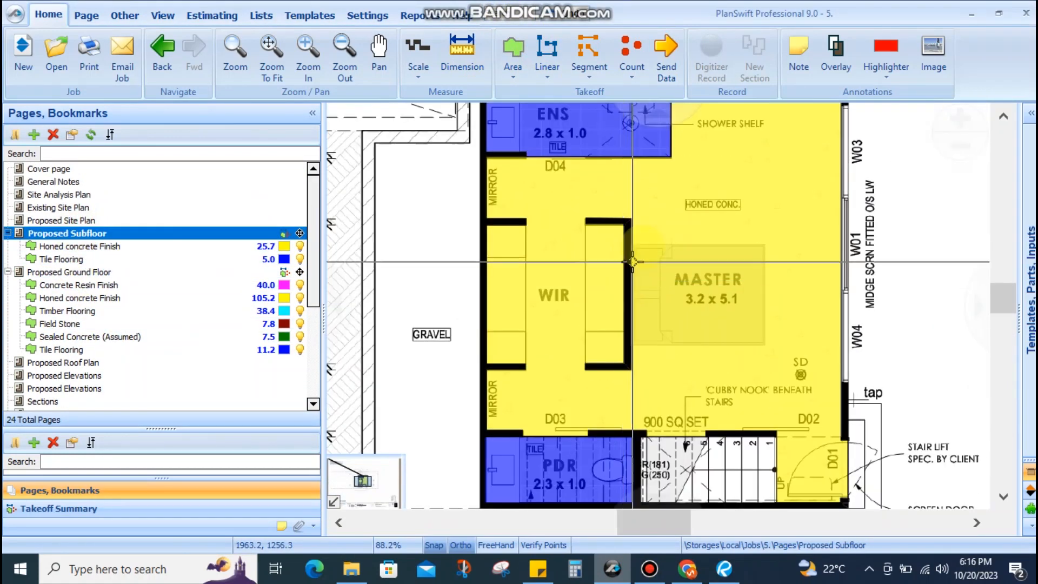
{"action": "scroll", "coordinate": [622, 281], "scroll_direction": "down", "scroll_amount": 1}
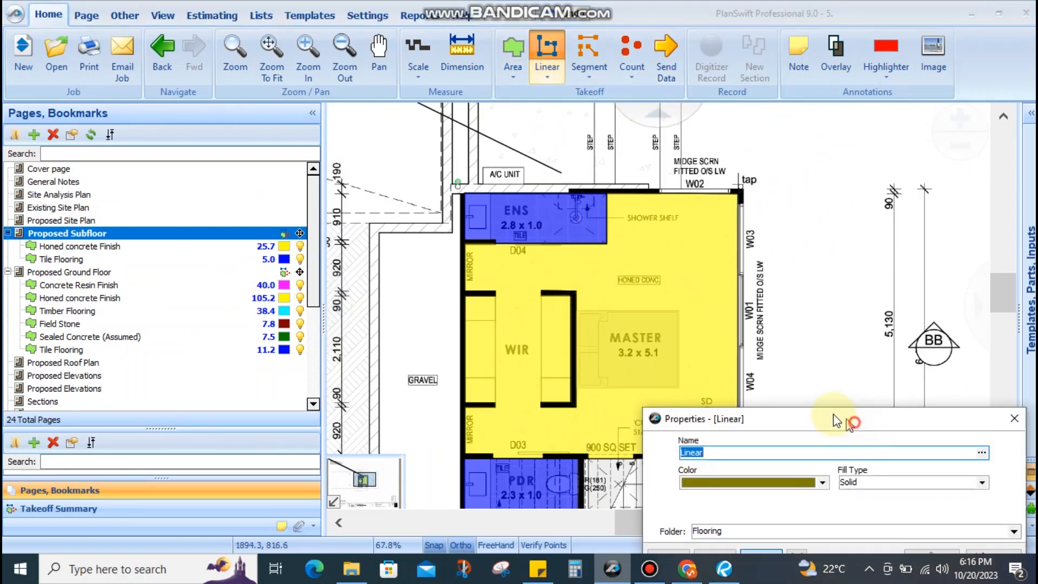
{"action": "left_click", "coordinate": [768, 425]}
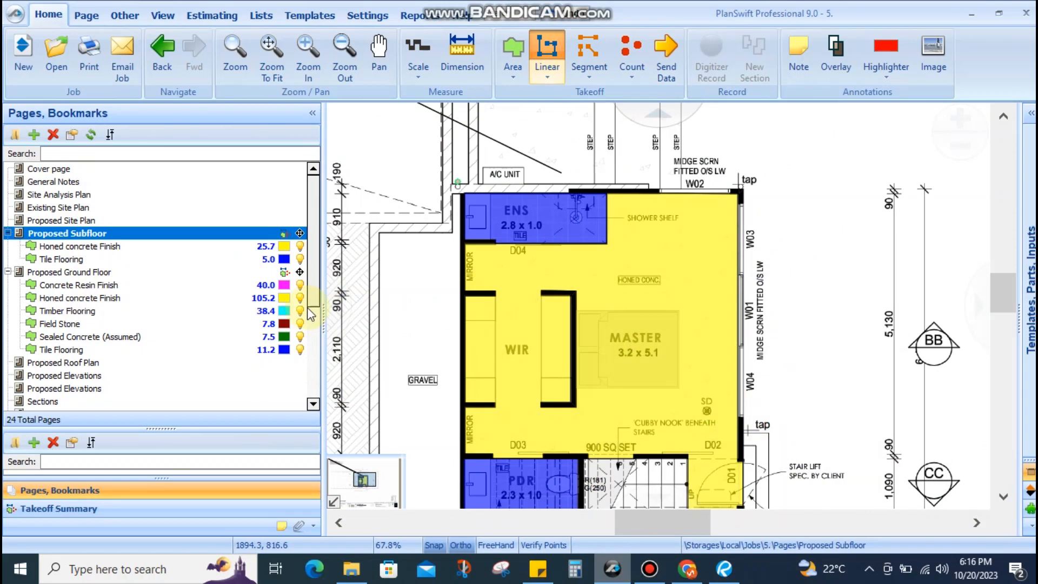
Hide the Honed concrete Finish and Tile Flooring takeoffs and centre the master bedroom
{"action": "left_click", "coordinate": [592, 286]}
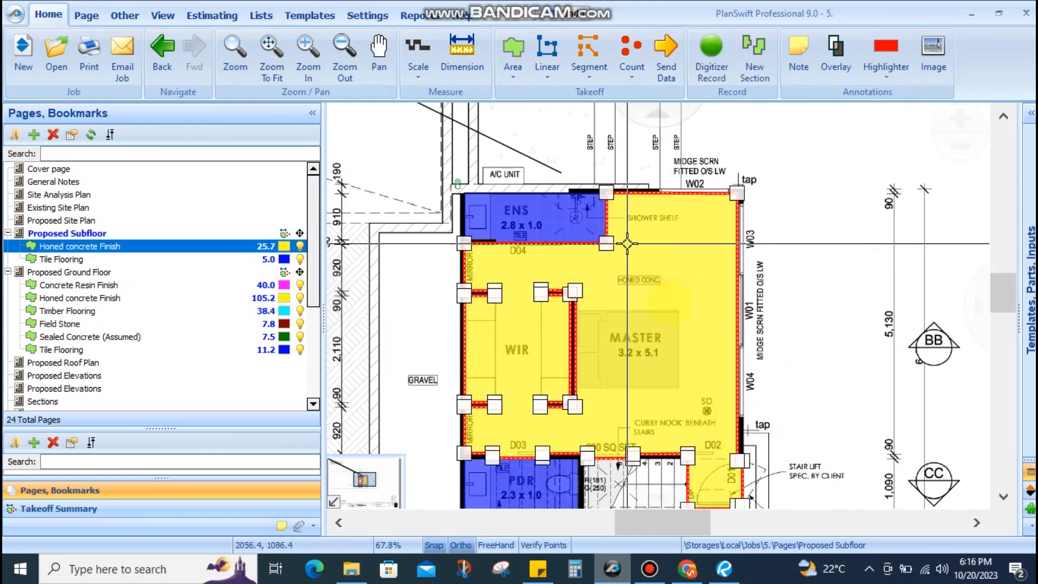
{"action": "left_click", "coordinate": [552, 217]}
{"action": "left_click", "coordinate": [546, 287]}
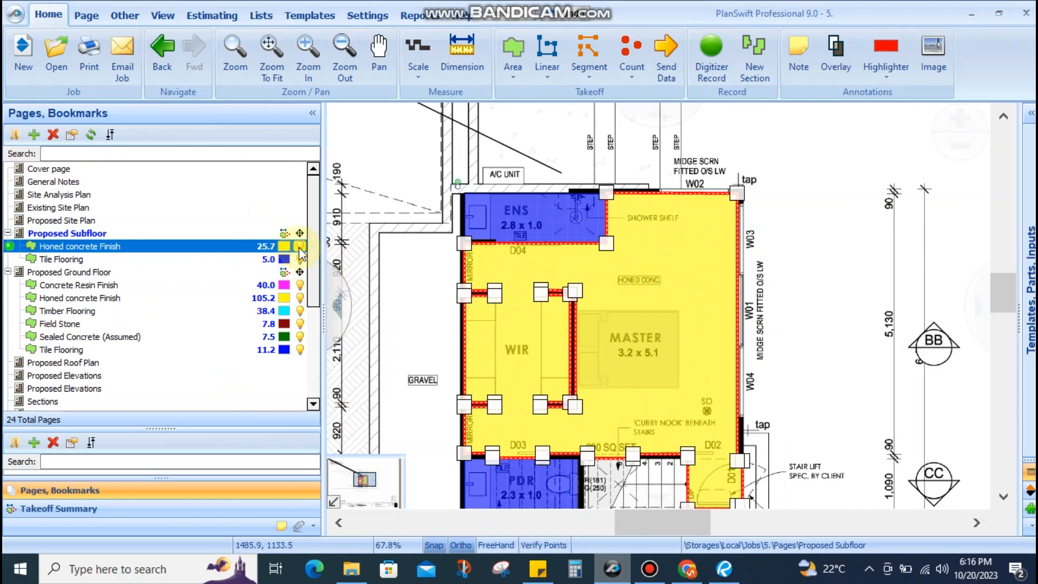
{"action": "left_click", "coordinate": [300, 246]}
{"action": "left_click", "coordinate": [299, 260]}
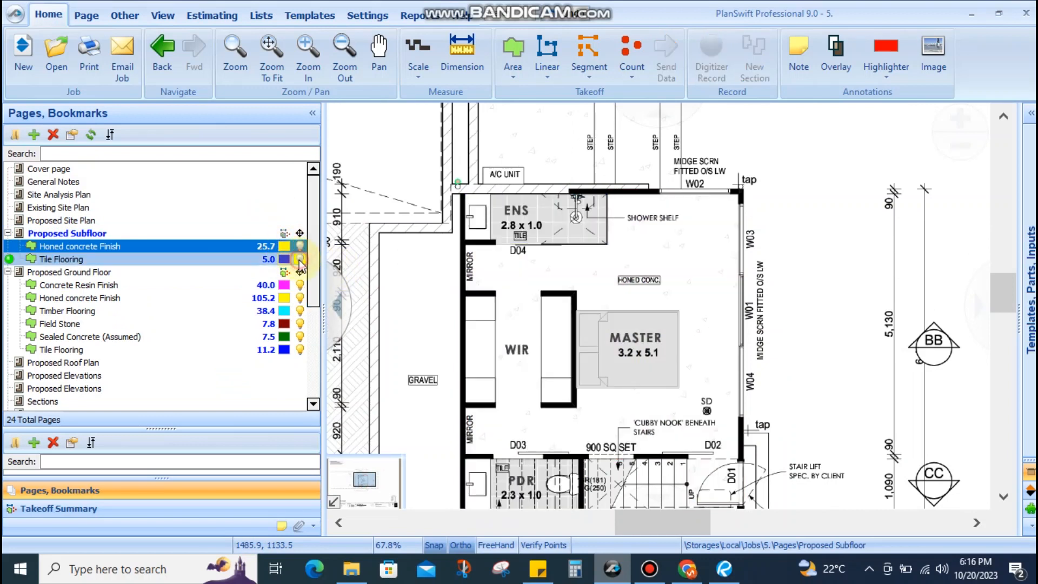
{"action": "left_click_drag", "start_coordinate": [621, 286], "coordinate": [565, 241]}
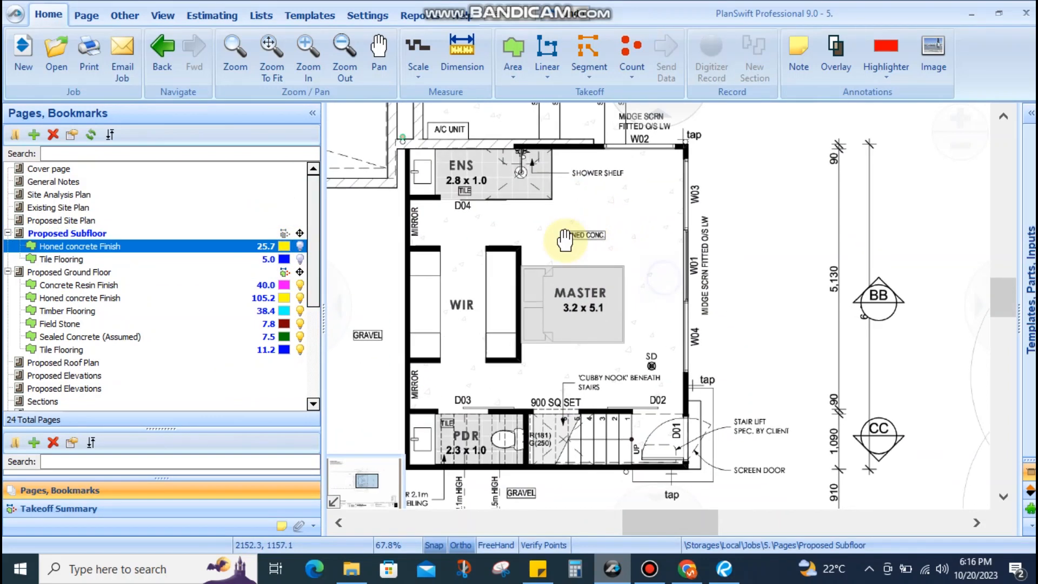
Add a Linear takeoff named 'Skirting', keep it in the Flooring folder, and confirm
{"action": "left_click", "coordinate": [547, 34]}
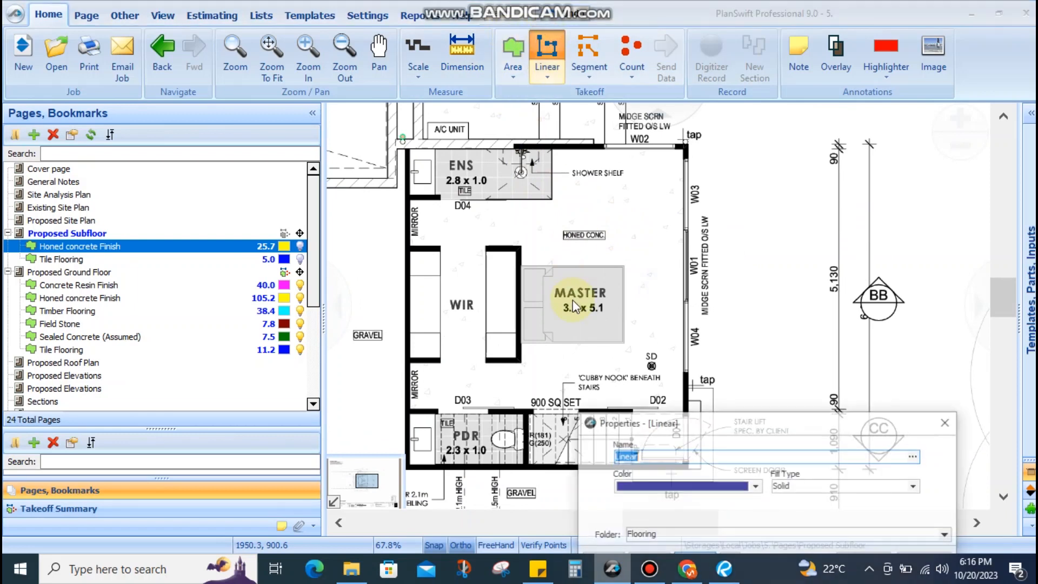
{"action": "type", "text": "Skirting"}
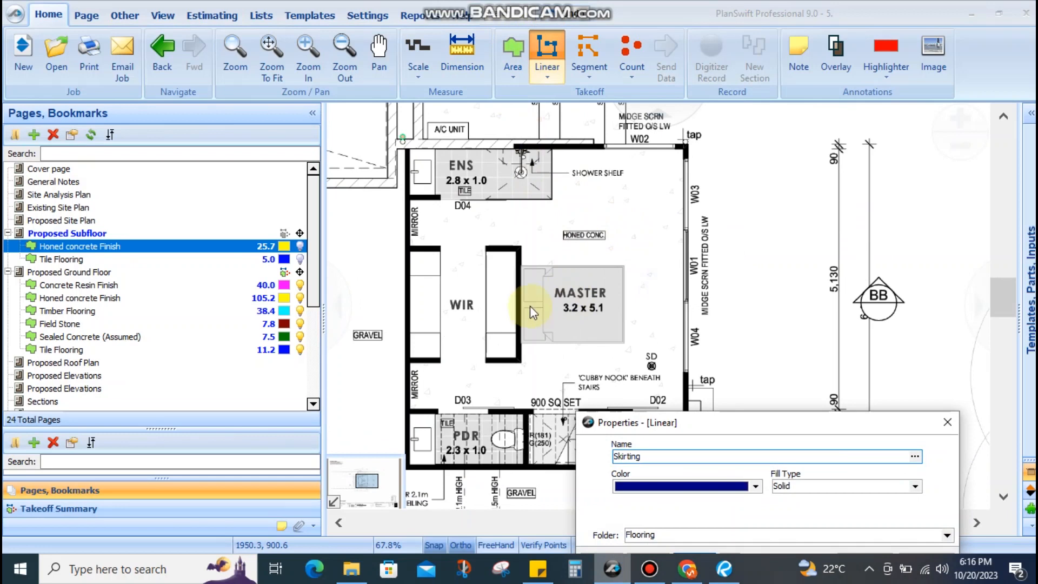
{"action": "left_click_drag", "start_coordinate": [643, 427], "coordinate": [542, 338]}
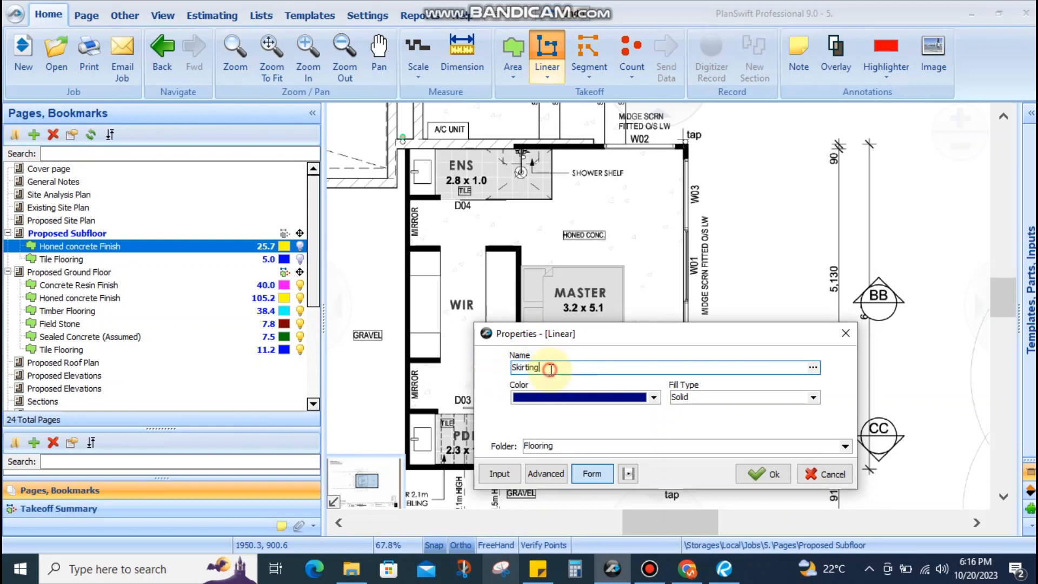
{"action": "left_click", "coordinate": [761, 476]}
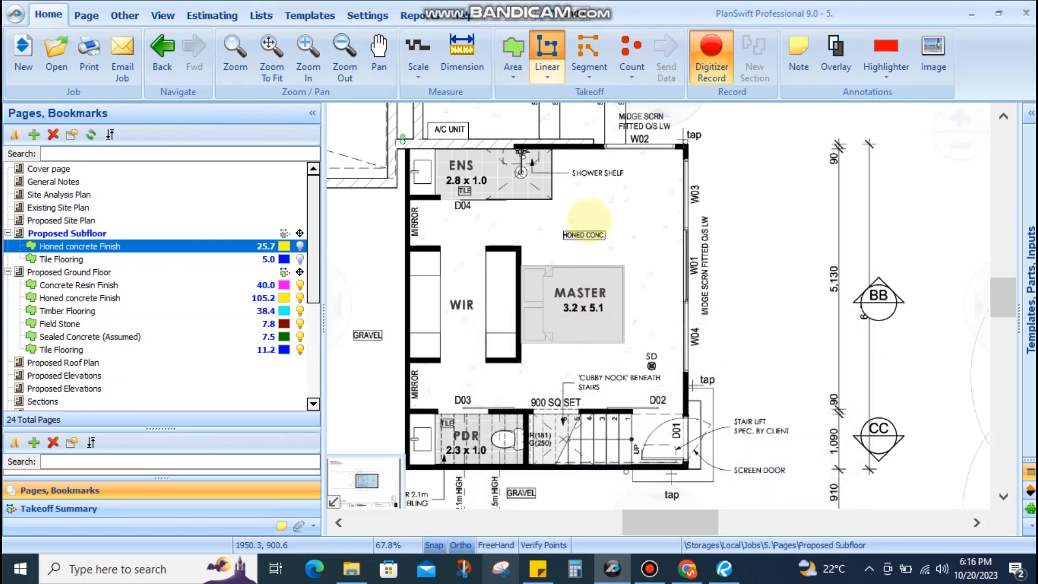
Start the Skirting run at the ensuite wall corner and follow the top and east bedroom walls
{"action": "scroll", "coordinate": [578, 260], "scroll_direction": "up", "scroll_amount": 3}
{"action": "scroll", "coordinate": [577, 293], "scroll_direction": "up", "scroll_amount": 4}
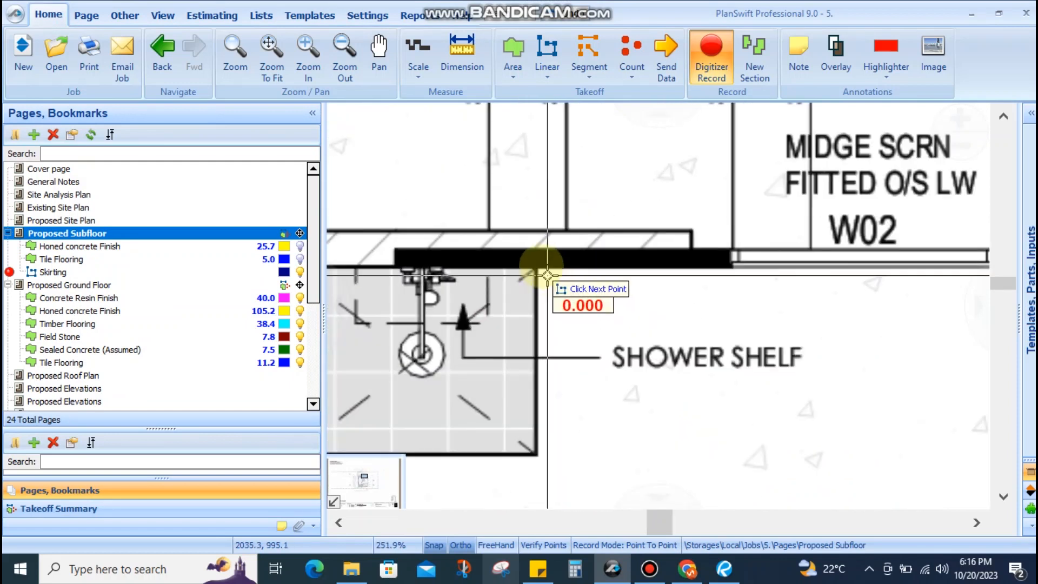
{"action": "left_click", "coordinate": [535, 266]}
{"action": "left_click_drag", "start_coordinate": [740, 278], "coordinate": [611, 283]}
{"action": "scroll", "coordinate": [622, 284], "scroll_direction": "down", "scroll_amount": 2}
{"action": "scroll", "coordinate": [618, 283], "scroll_direction": "up", "scroll_amount": 2}
{"action": "left_click_drag", "start_coordinate": [786, 293], "coordinate": [676, 292]}
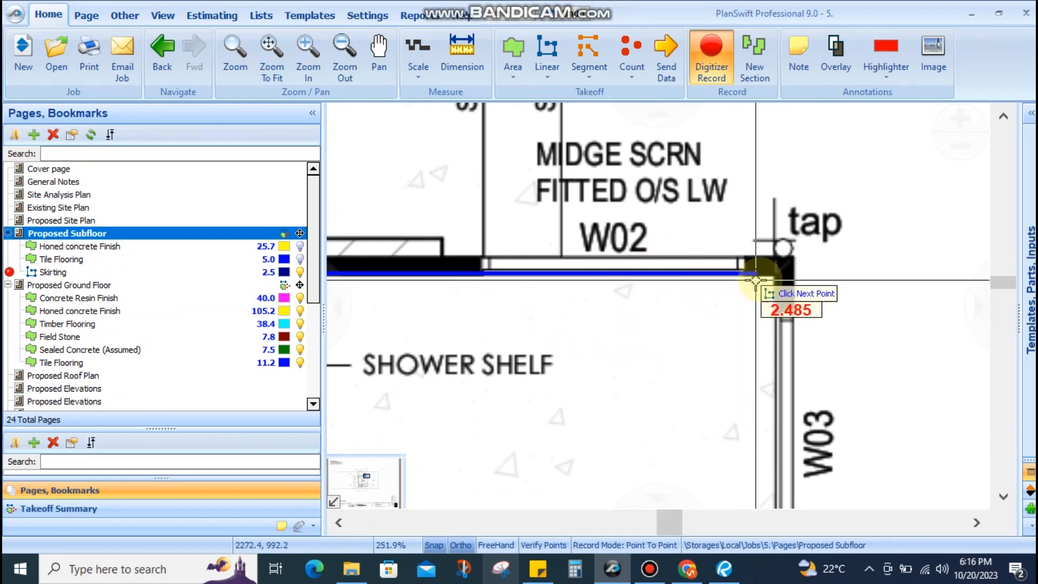
{"action": "scroll", "coordinate": [773, 287], "scroll_direction": "down", "scroll_amount": 3}
{"action": "left_click_drag", "start_coordinate": [777, 320], "coordinate": [775, 246]}
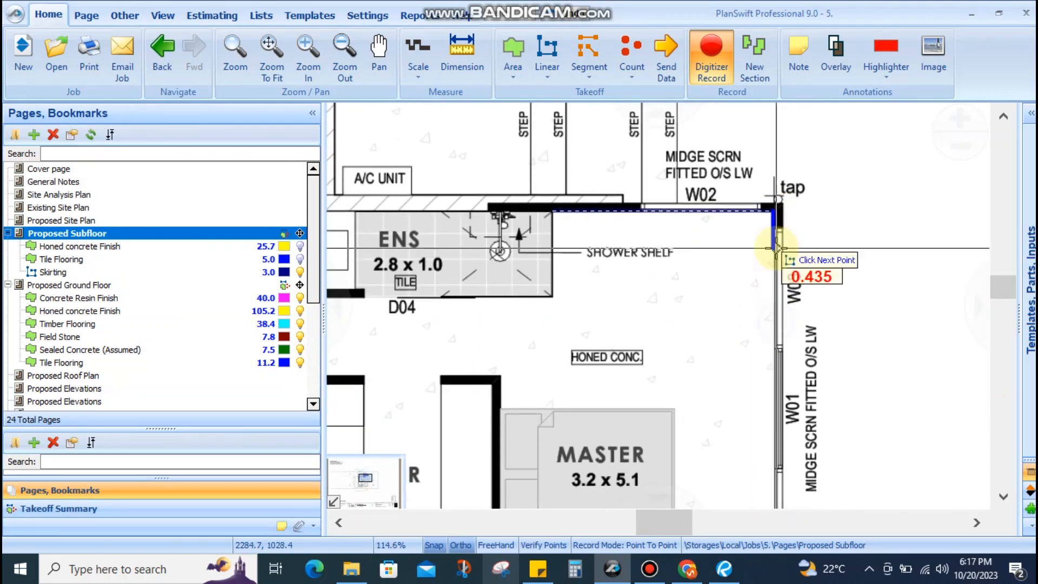
{"action": "left_click_drag", "start_coordinate": [792, 374], "coordinate": [784, 227]}
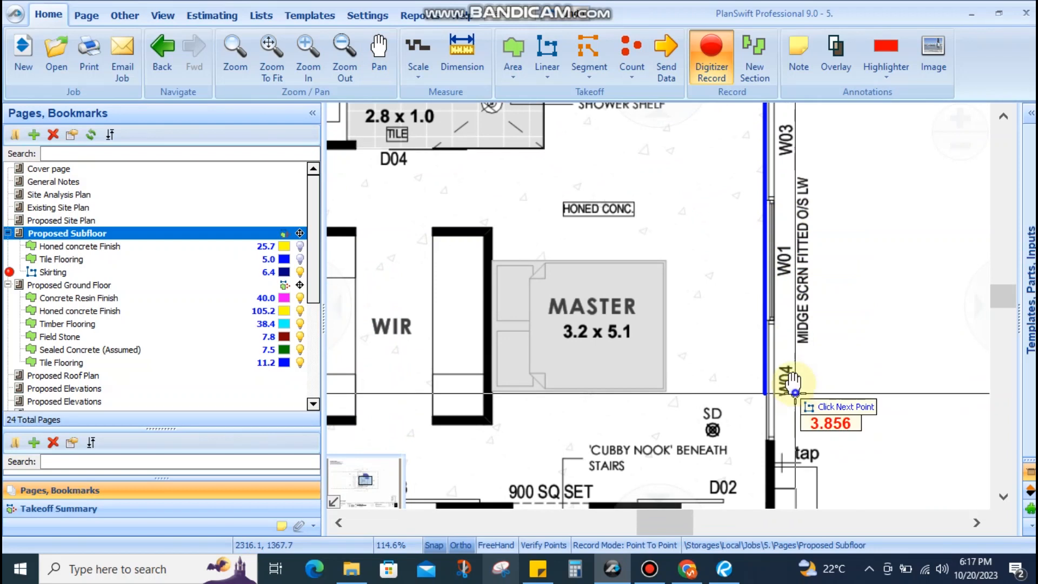
{"action": "left_click_drag", "start_coordinate": [799, 397], "coordinate": [787, 233]}
{"action": "scroll", "coordinate": [773, 344], "scroll_direction": "up", "scroll_amount": 3}
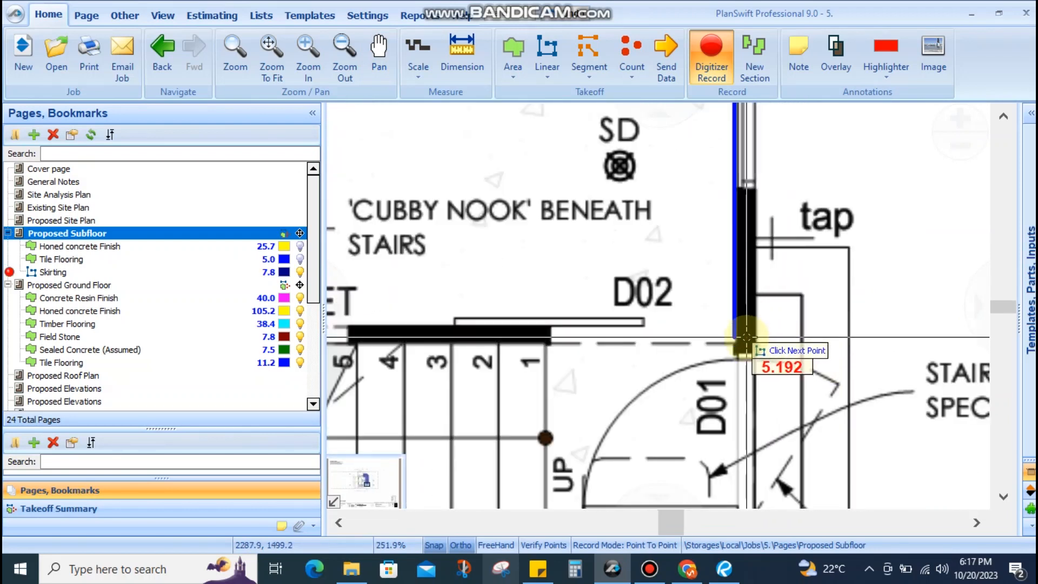
{"action": "left_click_drag", "start_coordinate": [745, 350], "coordinate": [725, 210]}
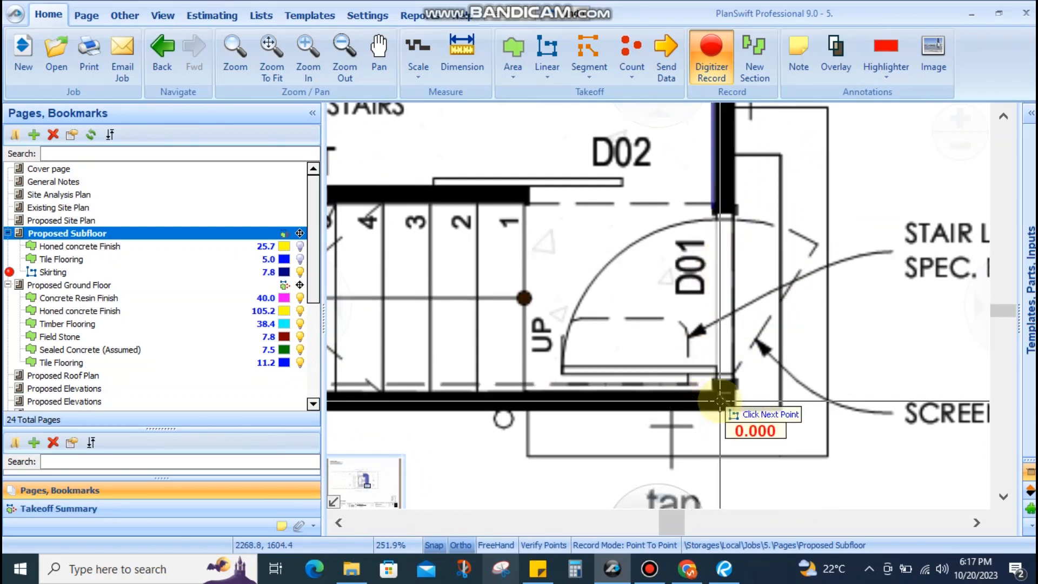
{"action": "scroll", "coordinate": [722, 392], "scroll_direction": "up", "scroll_amount": 3}
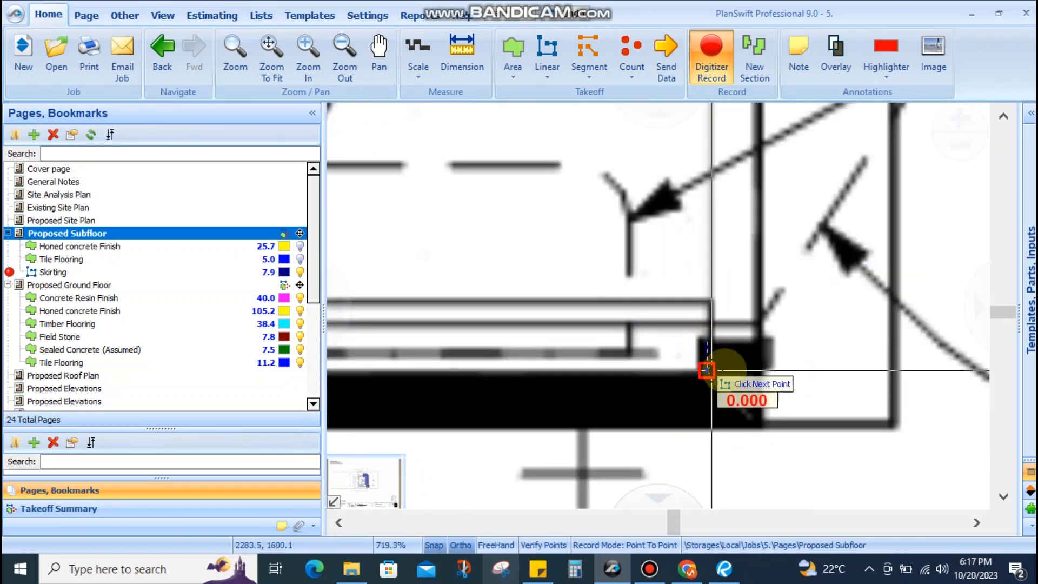
{"action": "scroll", "coordinate": [706, 370], "scroll_direction": "down", "scroll_amount": 3}
{"action": "scroll", "coordinate": [520, 383], "scroll_direction": "up", "scroll_amount": 2}
Add a Skirting point at the wall corner near door D01, then move toward the stairs
{"action": "left_click", "coordinate": [539, 372]}
{"action": "scroll", "coordinate": [578, 371], "scroll_direction": "down", "scroll_amount": 2}
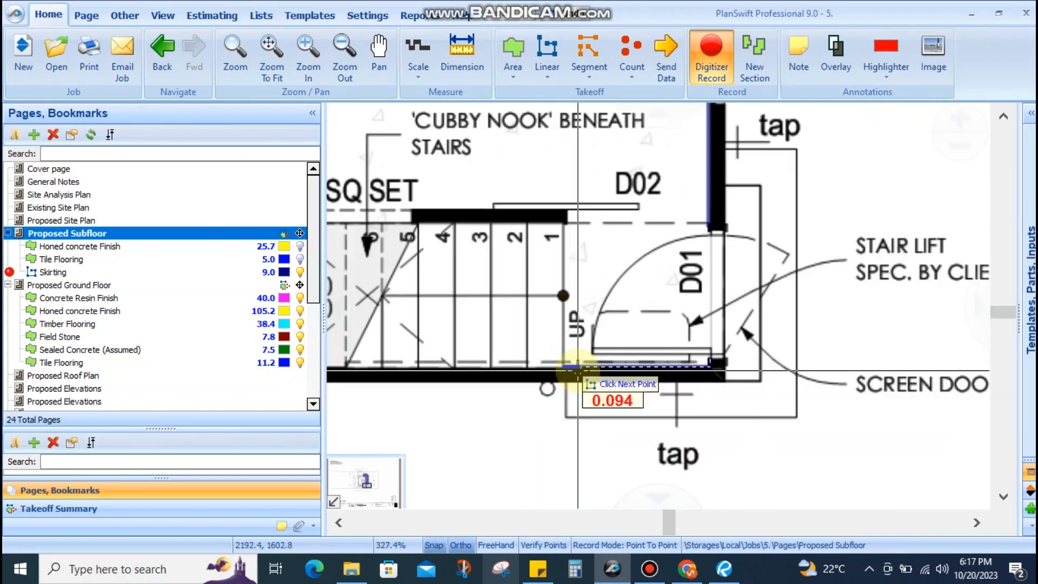
{"action": "left_click_drag", "start_coordinate": [568, 312], "coordinate": [647, 350]}
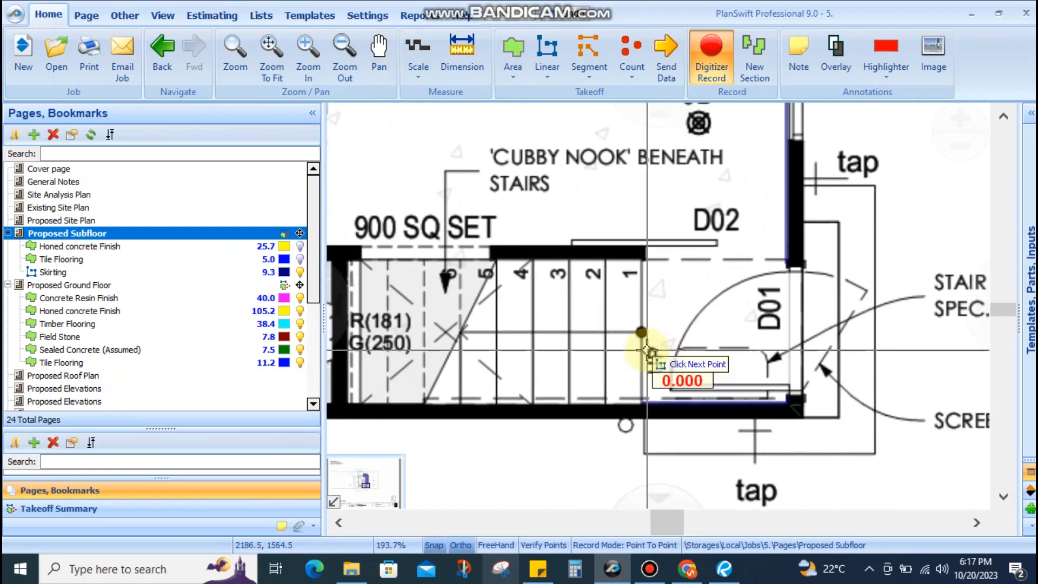
{"action": "left_click_drag", "start_coordinate": [484, 318], "coordinate": [632, 314]}
{"action": "left_click_drag", "start_coordinate": [694, 330], "coordinate": [586, 362]}
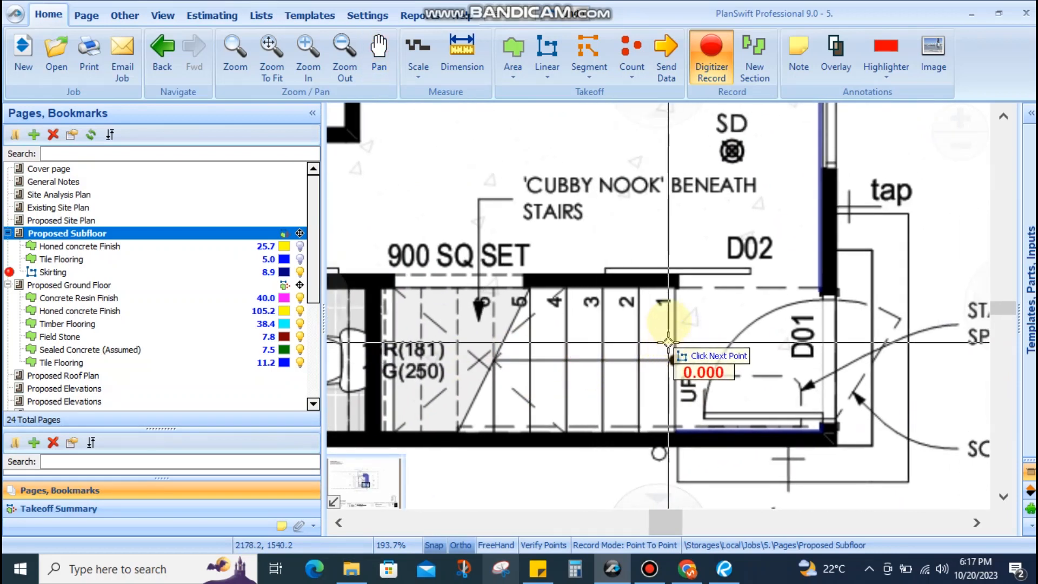
{"action": "scroll", "coordinate": [668, 342], "scroll_direction": "up", "scroll_amount": 2}
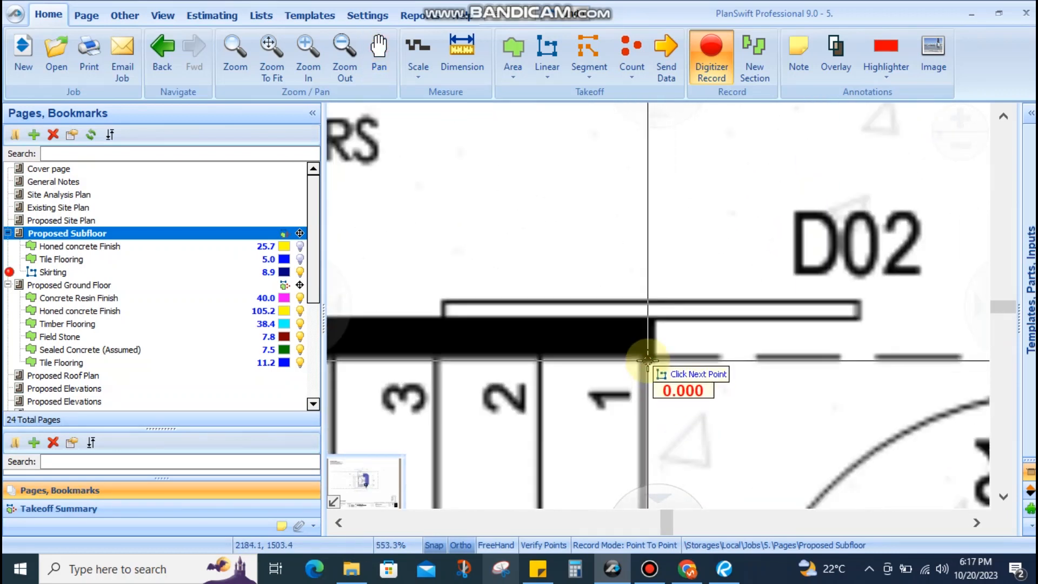
{"action": "scroll", "coordinate": [648, 360], "scroll_direction": "up", "scroll_amount": 4}
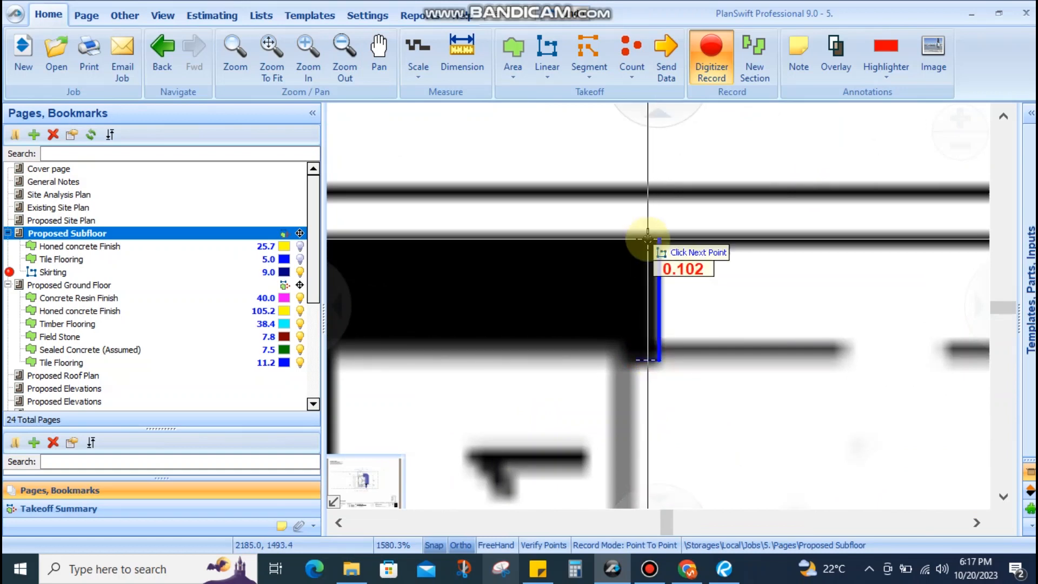
{"action": "scroll", "coordinate": [723, 286], "scroll_direction": "down", "scroll_amount": 9}
{"action": "scroll", "coordinate": [603, 299], "scroll_direction": "up", "scroll_amount": 4}
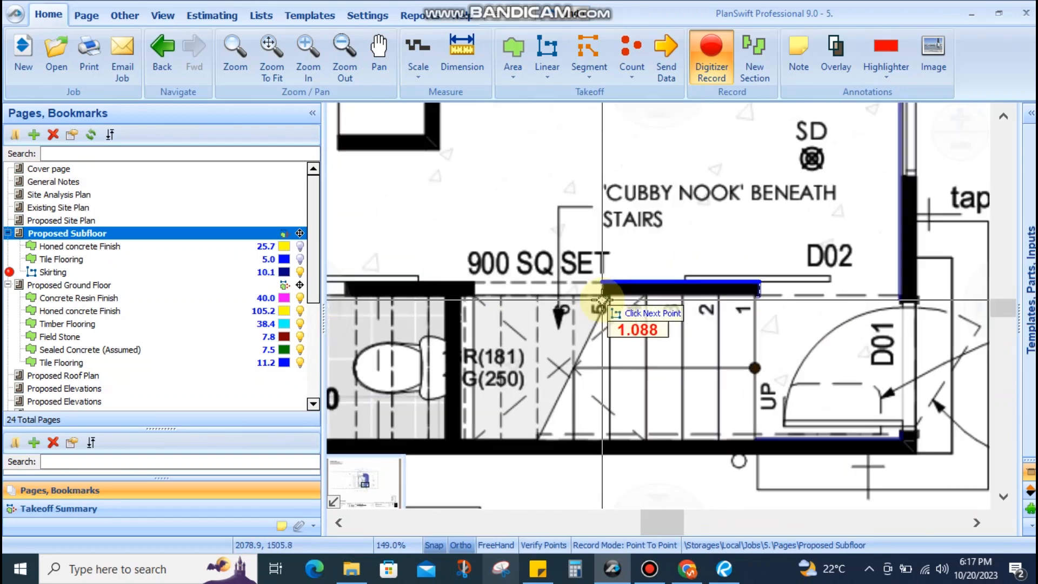
Add a Skirting point at the stair wall corner and bring the wall above the stairs into view
{"action": "left_click", "coordinate": [611, 271]}
{"action": "scroll", "coordinate": [616, 286], "scroll_direction": "down", "scroll_amount": 2}
{"action": "scroll", "coordinate": [622, 294], "scroll_direction": "up", "scroll_amount": 2}
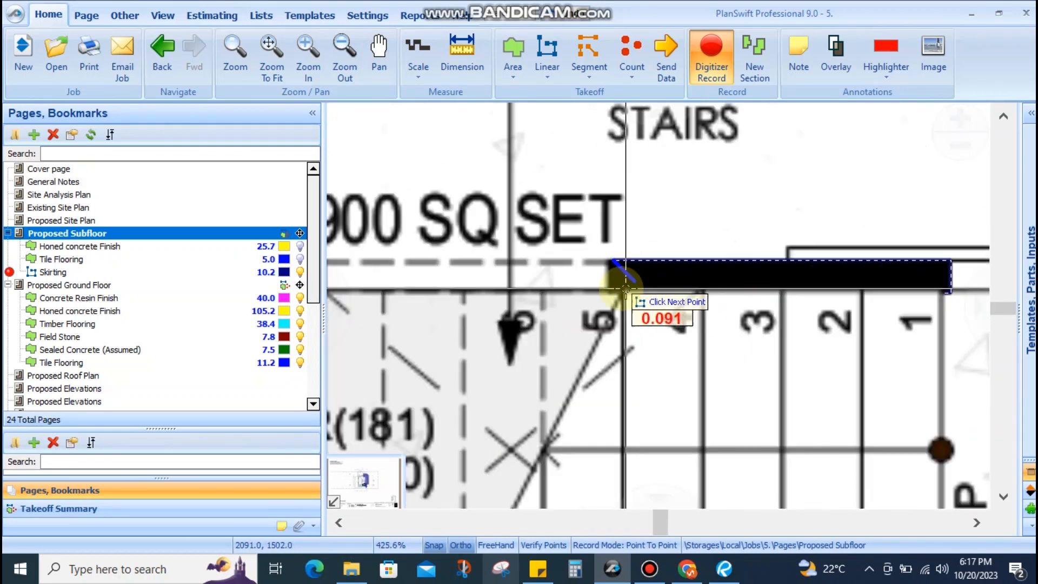
{"action": "scroll", "coordinate": [607, 288], "scroll_direction": "down", "scroll_amount": 2}
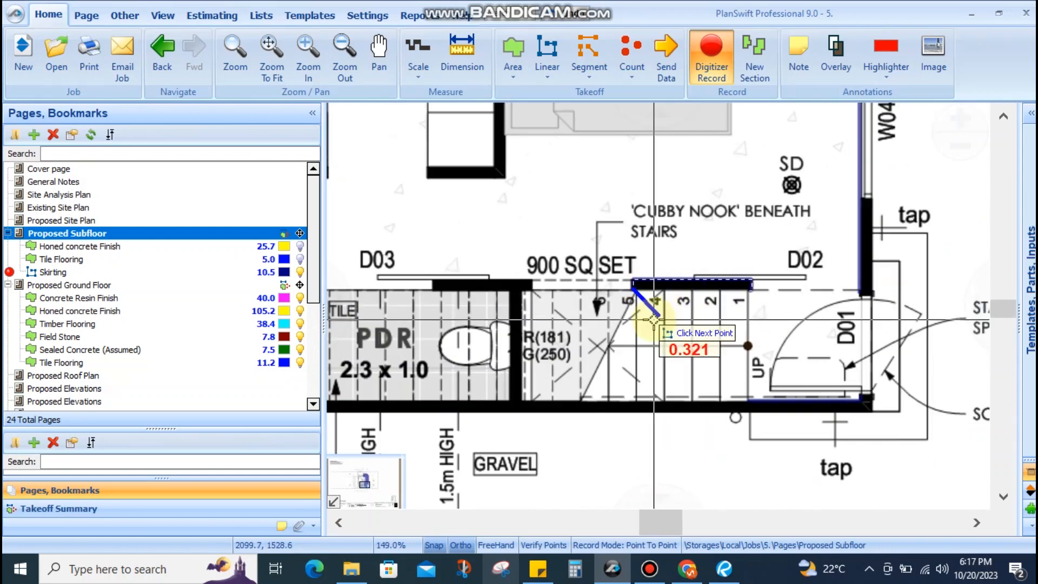
{"action": "left_click_drag", "start_coordinate": [658, 318], "coordinate": [606, 323]}
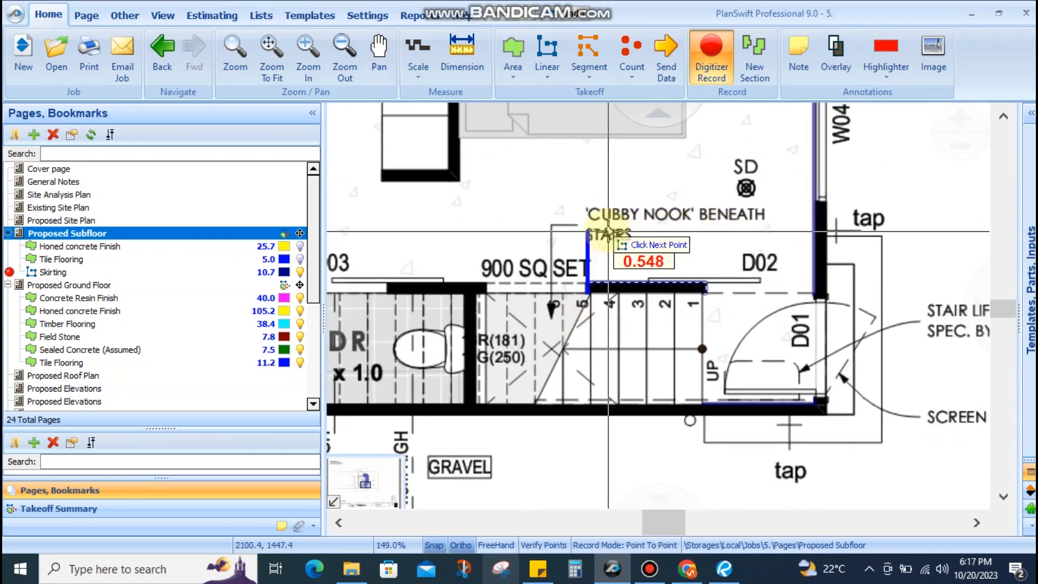
{"action": "scroll", "coordinate": [609, 230], "scroll_direction": "up", "scroll_amount": 2}
{"action": "left_click_drag", "start_coordinate": [725, 225], "coordinate": [629, 226]}
{"action": "scroll", "coordinate": [648, 236], "scroll_direction": "down", "scroll_amount": 2}
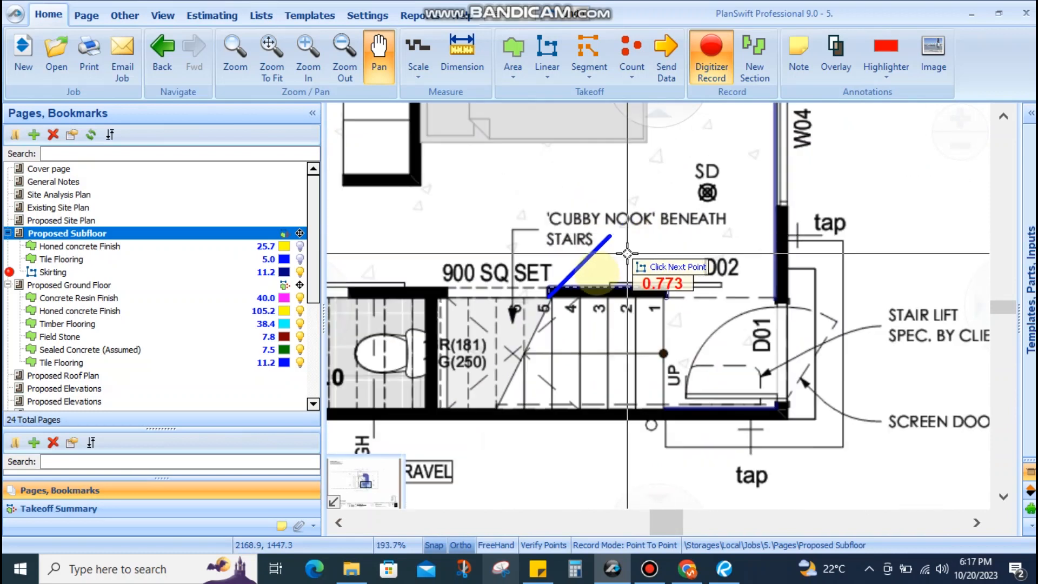
{"action": "scroll", "coordinate": [604, 310], "scroll_direction": "up", "scroll_amount": 2}
{"action": "left_click_drag", "start_coordinate": [535, 315], "coordinate": [637, 291]}
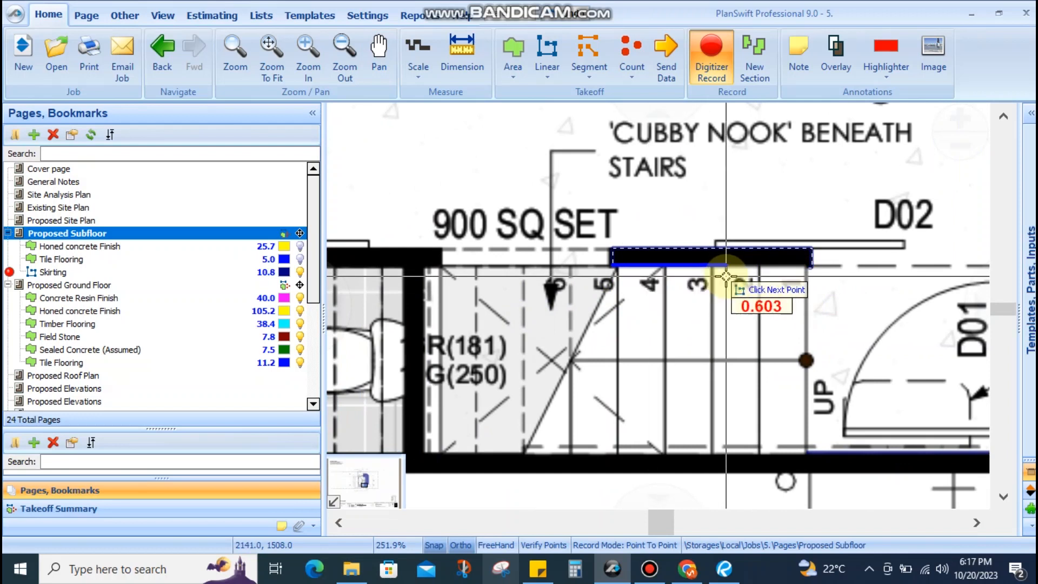
Trace Skirting points from the stair corner along the wall ends to the D03 wall corner
{"action": "scroll", "coordinate": [643, 278], "scroll_direction": "up", "scroll_amount": 3}
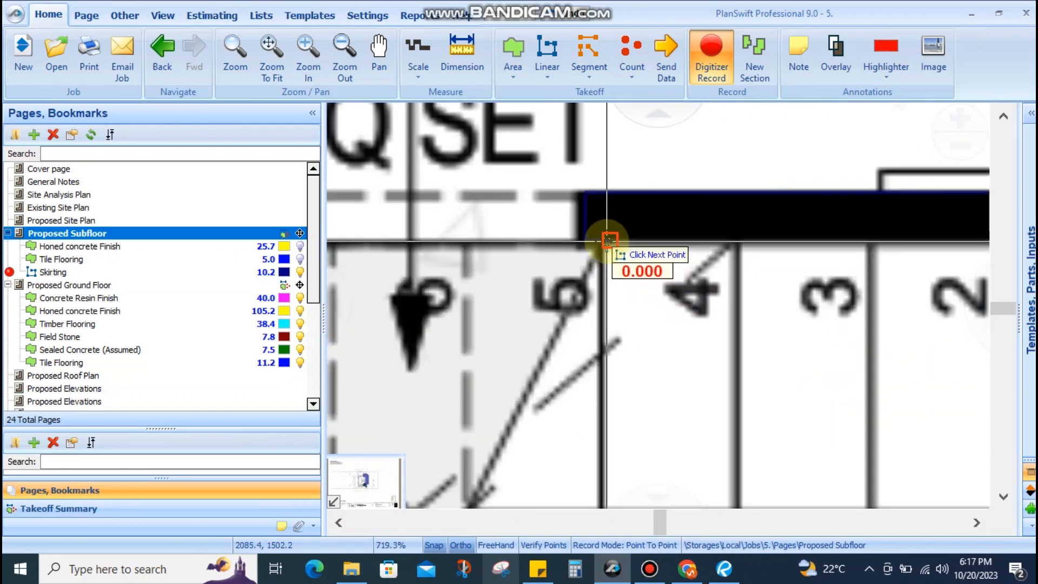
{"action": "scroll", "coordinate": [608, 241], "scroll_direction": "down", "scroll_amount": 5}
{"action": "scroll", "coordinate": [549, 433], "scroll_direction": "down", "scroll_amount": 1}
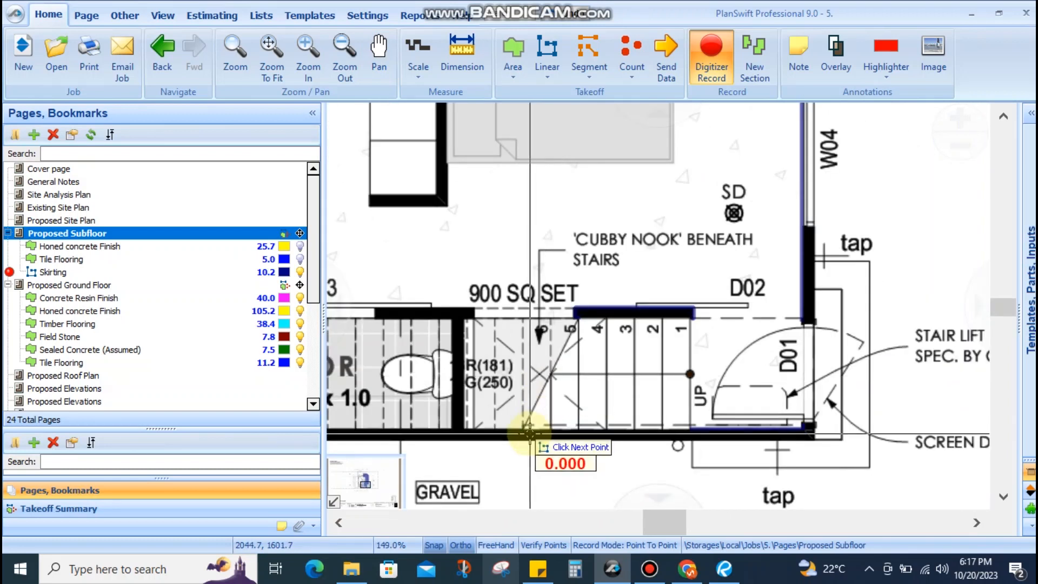
{"action": "scroll", "coordinate": [521, 436], "scroll_direction": "up", "scroll_amount": 4}
{"action": "left_click", "coordinate": [529, 427]}
{"action": "left_click_drag", "start_coordinate": [391, 427], "coordinate": [506, 428]}
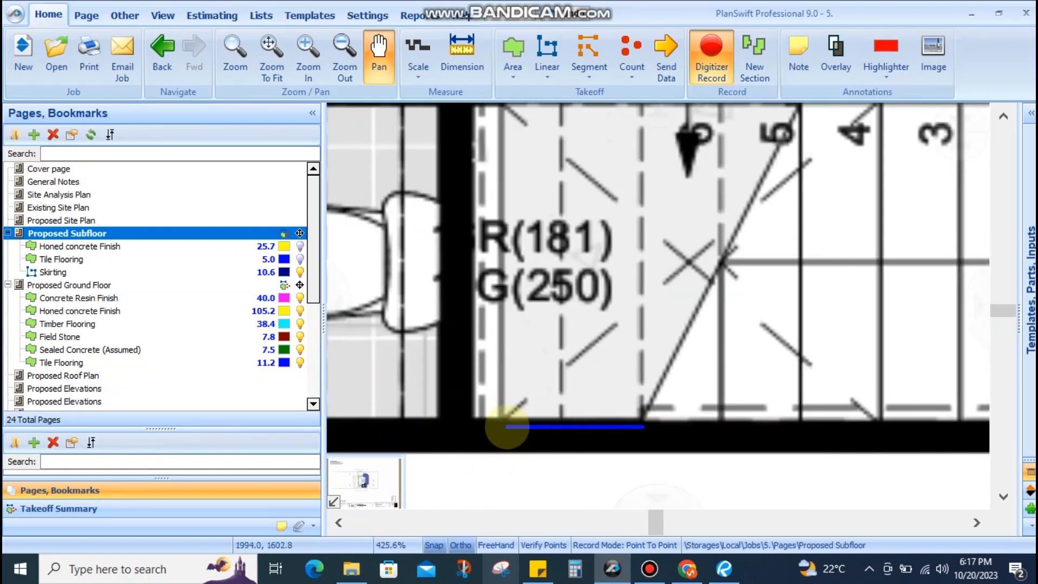
{"action": "left_click", "coordinate": [474, 424]}
{"action": "left_click_drag", "start_coordinate": [479, 259], "coordinate": [479, 456]}
{"action": "left_click", "coordinate": [478, 296]}
{"action": "left_click", "coordinate": [507, 305]}
{"action": "left_click", "coordinate": [507, 272]}
{"action": "scroll", "coordinate": [591, 241], "scroll_direction": "down", "scroll_amount": 4}
{"action": "left_click_drag", "start_coordinate": [500, 251], "coordinate": [691, 290]}
{"action": "scroll", "coordinate": [421, 281], "scroll_direction": "up", "scroll_amount": 3}
{"action": "left_click", "coordinate": [559, 281]}
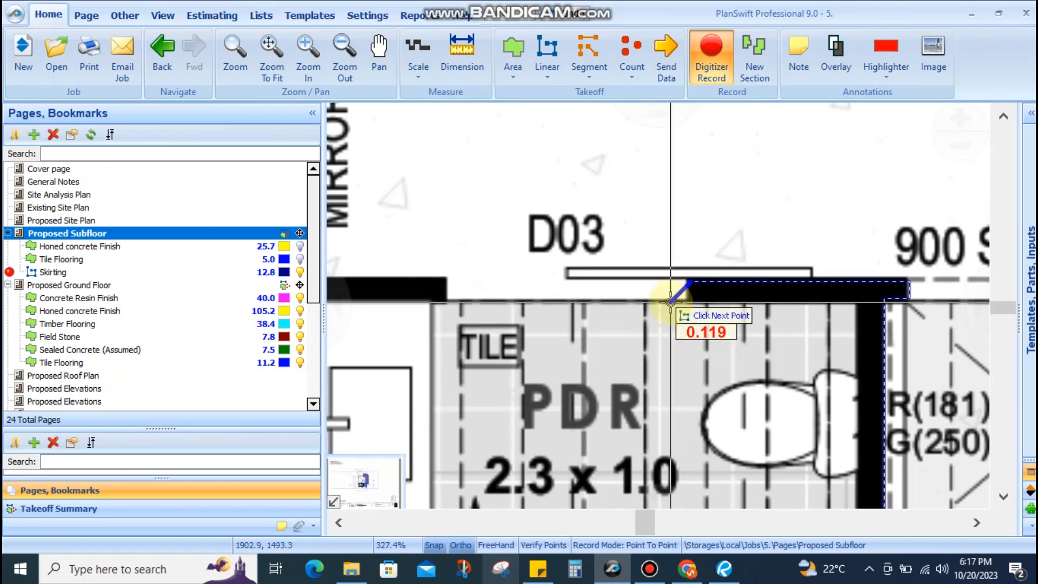
Start a new Skirting run at a wall corner, tracing out to the wall's right end and back
{"action": "scroll", "coordinate": [692, 313], "scroll_direction": "up", "scroll_amount": 3}
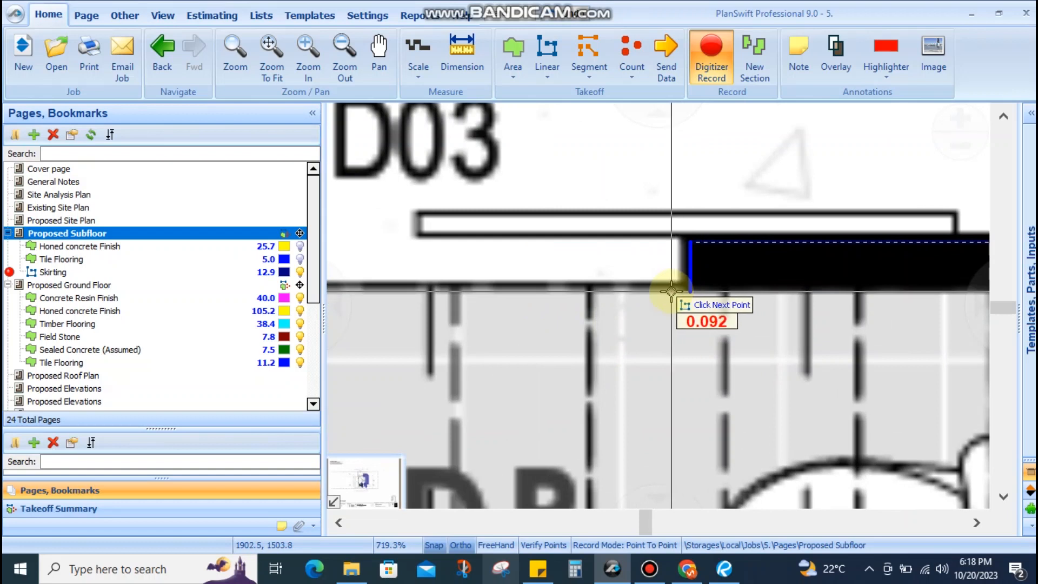
{"action": "scroll", "coordinate": [725, 224], "scroll_direction": "down", "scroll_amount": 4}
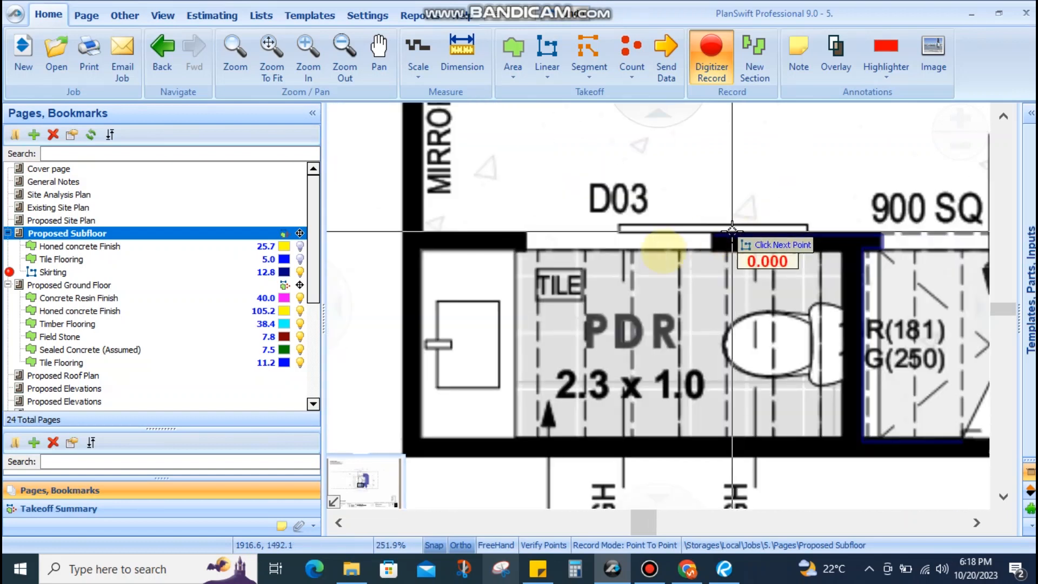
{"action": "scroll", "coordinate": [547, 227], "scroll_direction": "up", "scroll_amount": 4}
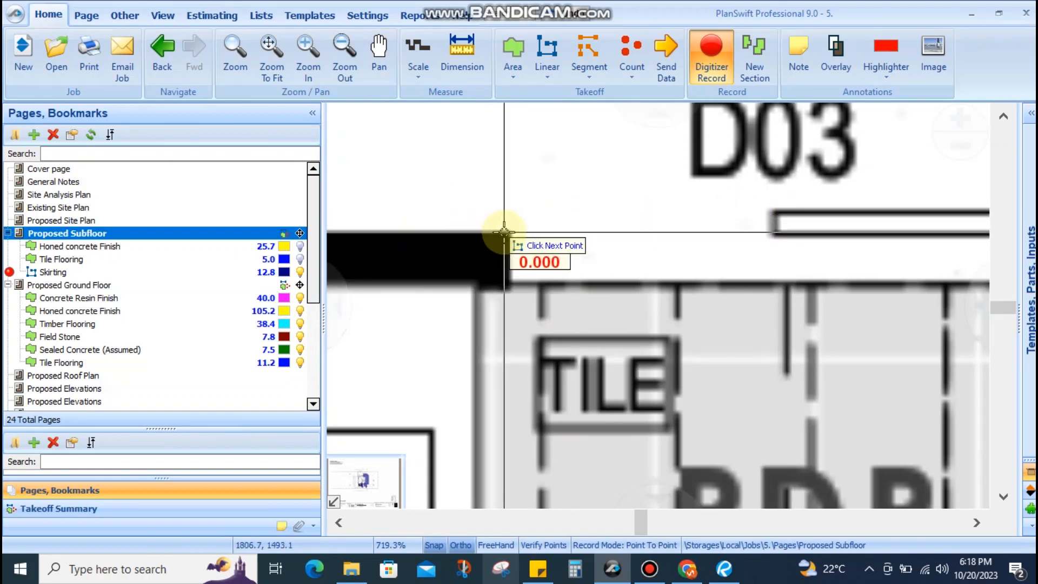
{"action": "left_click", "coordinate": [509, 233]}
{"action": "scroll", "coordinate": [559, 247], "scroll_direction": "down", "scroll_amount": 2}
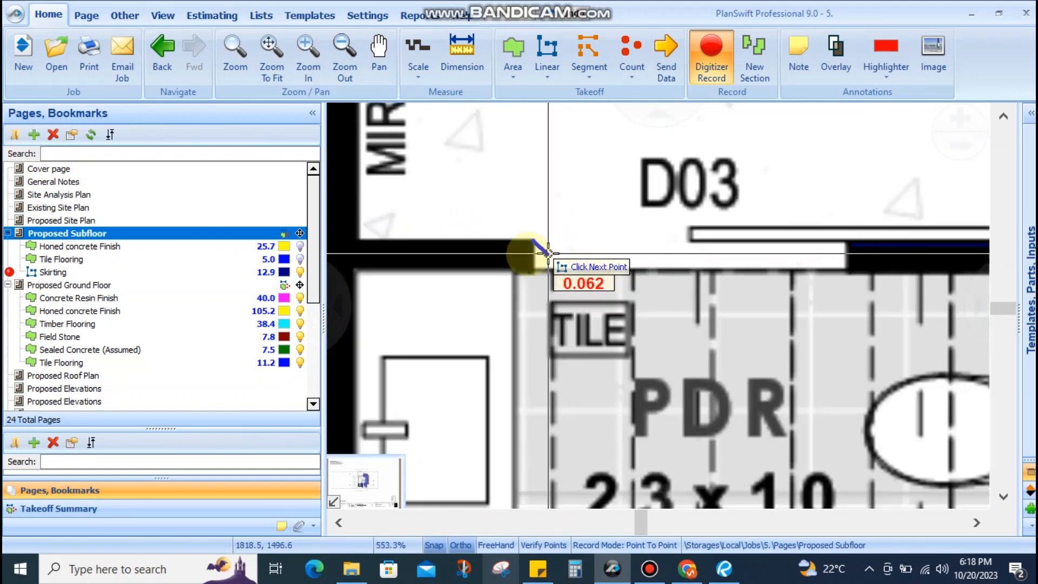
{"action": "left_click_drag", "start_coordinate": [416, 252], "coordinate": [574, 250]}
{"action": "scroll", "coordinate": [530, 249], "scroll_direction": "up", "scroll_amount": 2}
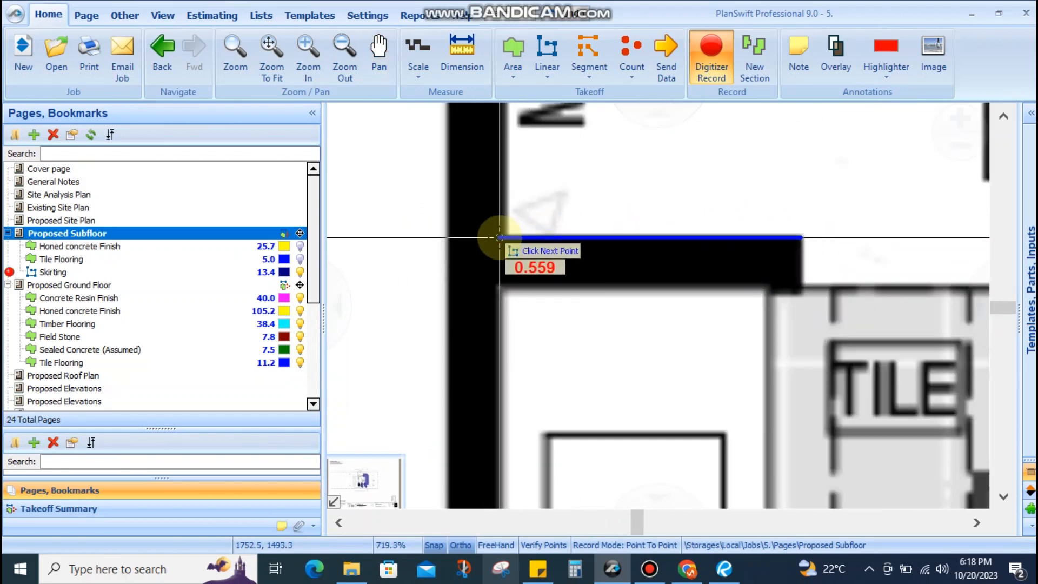
{"action": "scroll", "coordinate": [509, 258], "scroll_direction": "down", "scroll_amount": 3}
{"action": "left_click_drag", "start_coordinate": [538, 178], "coordinate": [540, 415]}
{"action": "scroll", "coordinate": [539, 413], "scroll_direction": "down", "scroll_amount": 1}
{"action": "scroll", "coordinate": [515, 296], "scroll_direction": "up", "scroll_amount": 2}
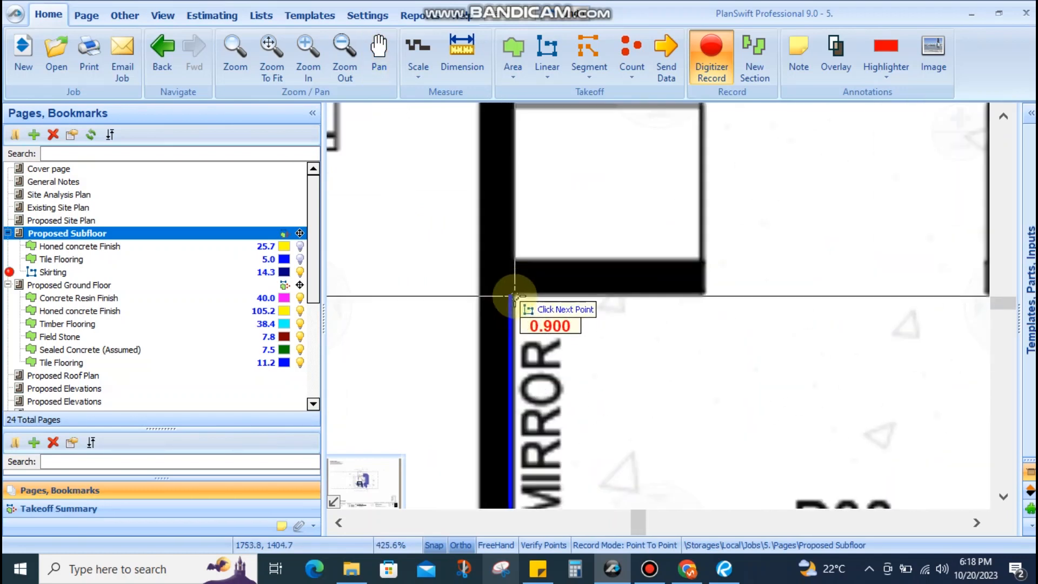
{"action": "left_click", "coordinate": [514, 293]}
{"action": "left_click", "coordinate": [702, 292]}
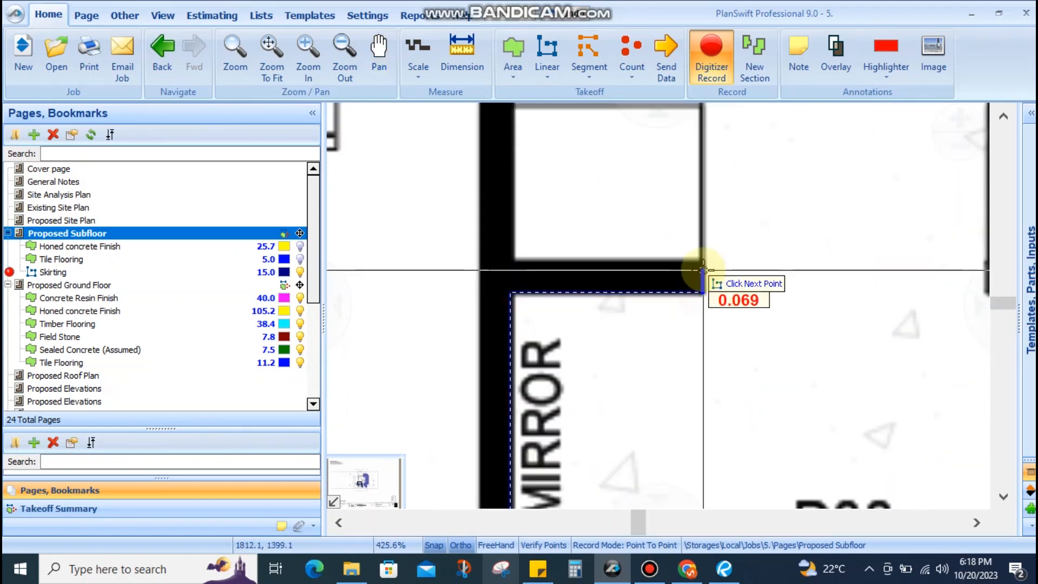
{"action": "left_click", "coordinate": [703, 265]}
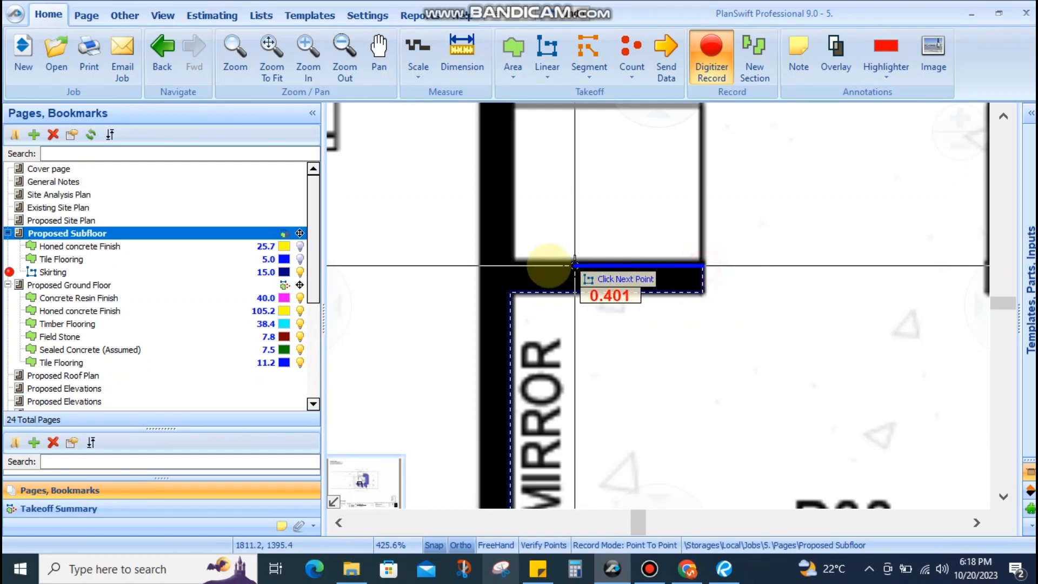
{"action": "left_click", "coordinate": [514, 265]}
Continue Skirting around the mirror and wardrobe walls to the D04 corner, undoing the stray diagonal point
{"action": "scroll", "coordinate": [529, 196], "scroll_direction": "down", "scroll_amount": 2}
{"action": "scroll", "coordinate": [529, 225], "scroll_direction": "up", "scroll_amount": 3}
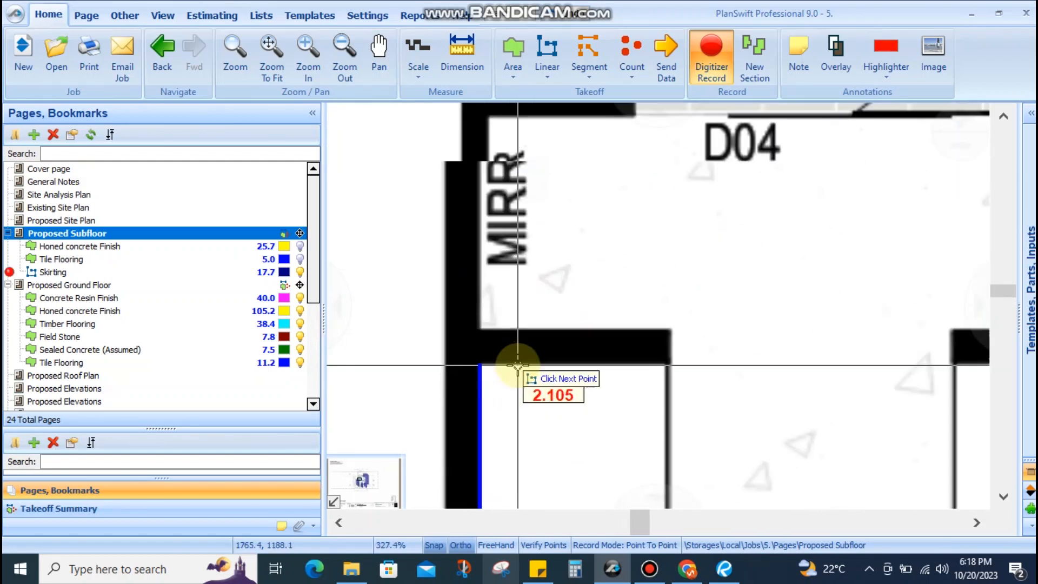
{"action": "scroll", "coordinate": [516, 365], "scroll_direction": "up", "scroll_amount": 2}
{"action": "left_click", "coordinate": [500, 365]}
{"action": "left_click", "coordinate": [773, 365]}
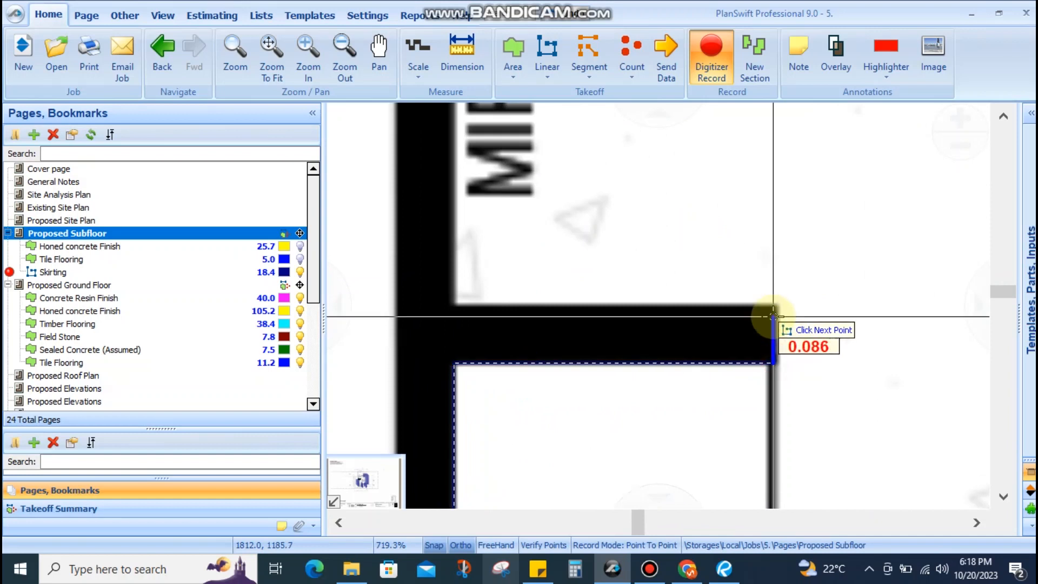
{"action": "left_click", "coordinate": [774, 310]}
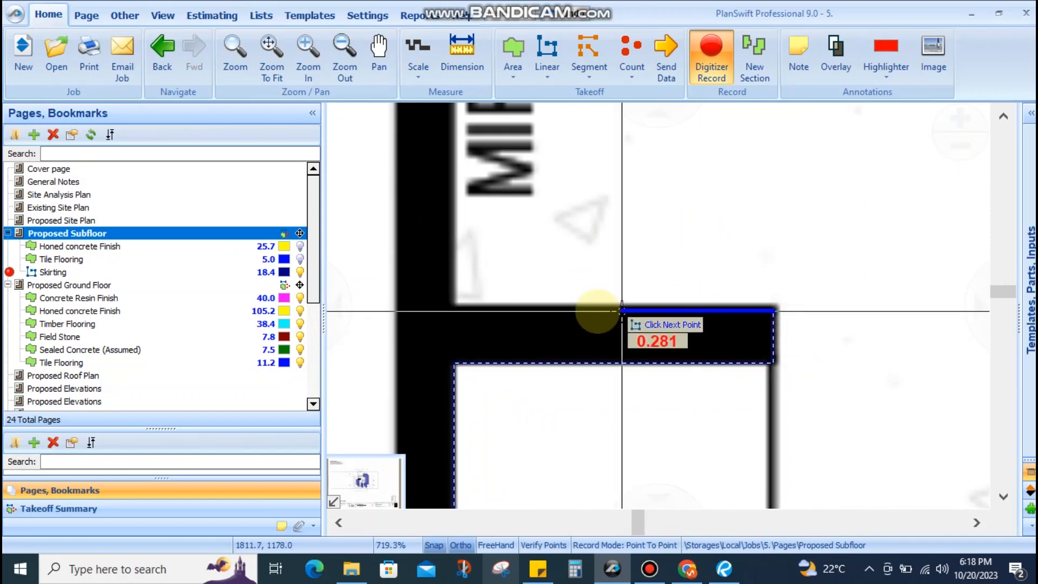
{"action": "left_click", "coordinate": [452, 309]}
{"action": "scroll", "coordinate": [450, 427], "scroll_direction": "down", "scroll_amount": 3}
{"action": "scroll", "coordinate": [459, 347], "scroll_direction": "up", "scroll_amount": 2}
{"action": "scroll", "coordinate": [460, 251], "scroll_direction": "up", "scroll_amount": 1}
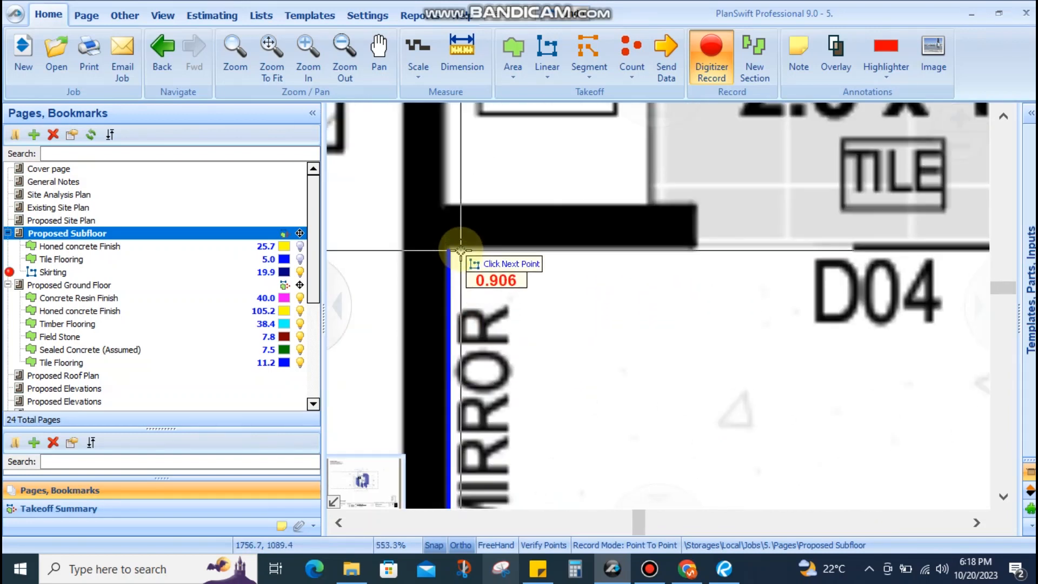
{"action": "left_click", "coordinate": [460, 250]}
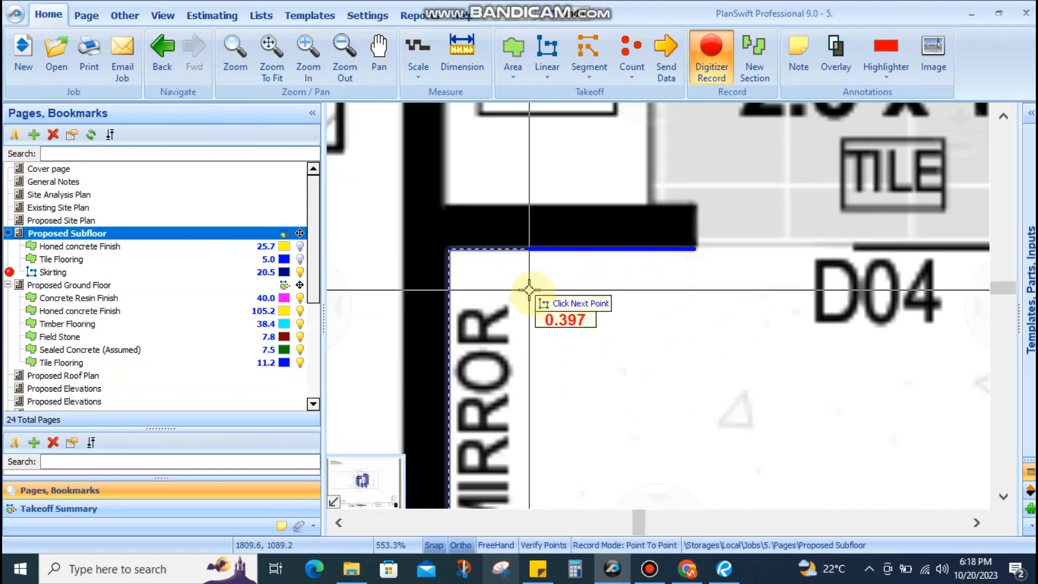
{"action": "scroll", "coordinate": [494, 256], "scroll_direction": "down", "scroll_amount": 4}
{"action": "left_click", "coordinate": [552, 339]}
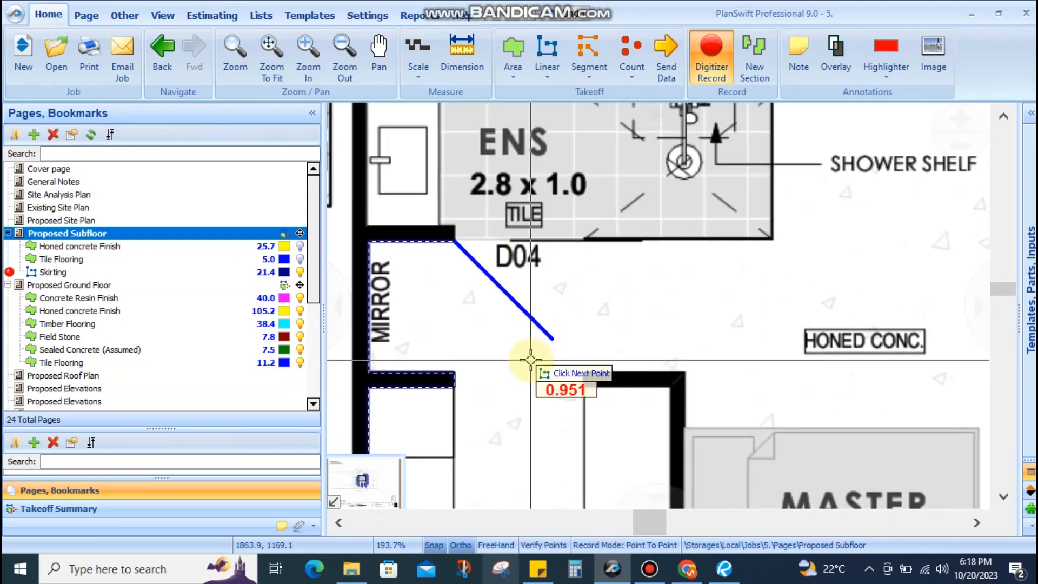
{"action": "key", "text": "Up"}
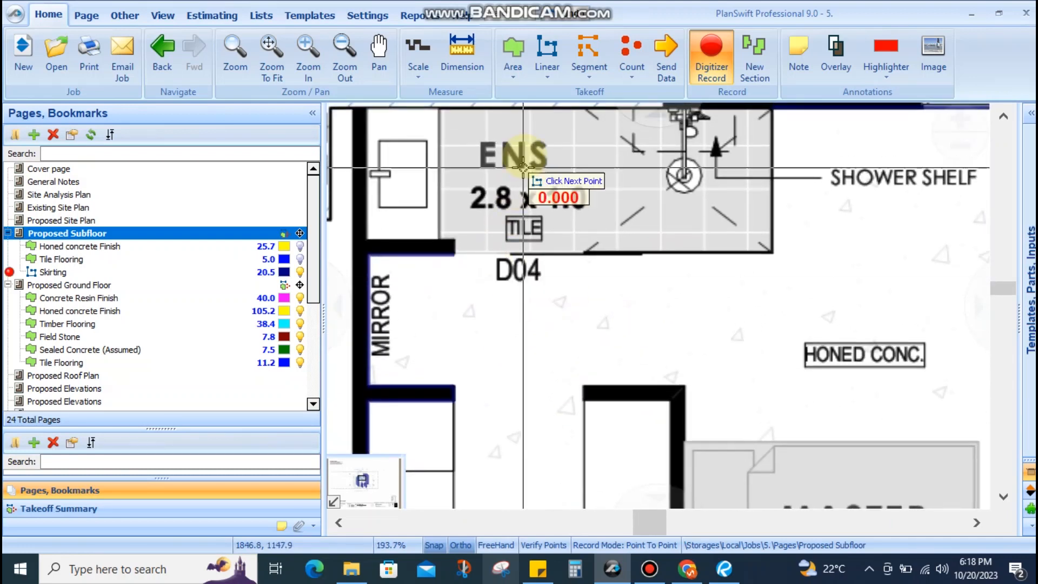
Pan across the plan to review the ensuite, WIR, PDR and stair walls
{"action": "scroll", "coordinate": [443, 246], "scroll_direction": "up", "scroll_amount": 4}
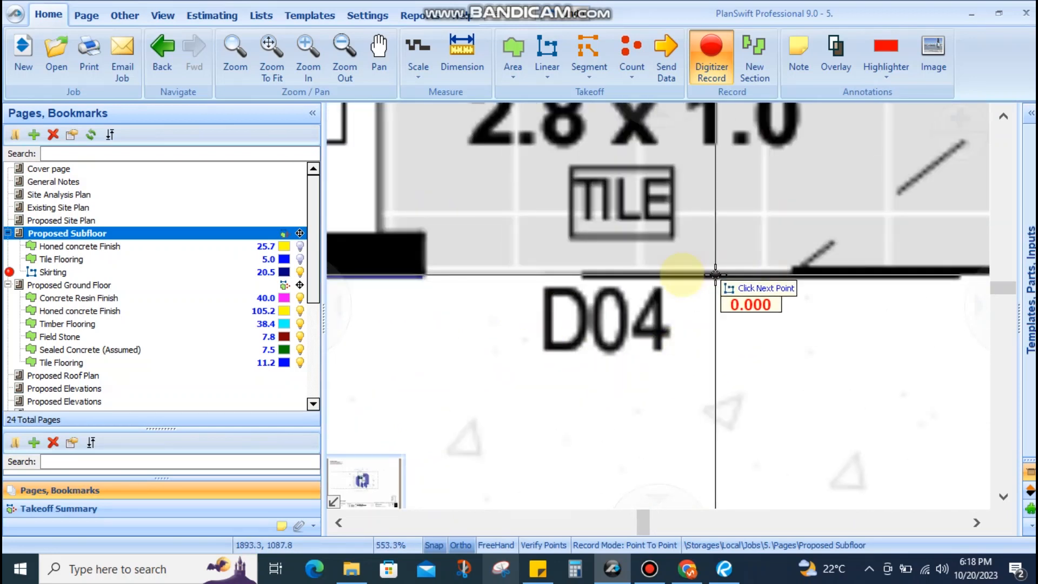
{"action": "scroll", "coordinate": [649, 286], "scroll_direction": "down", "scroll_amount": 3}
{"action": "scroll", "coordinate": [672, 313], "scroll_direction": "down", "scroll_amount": 2}
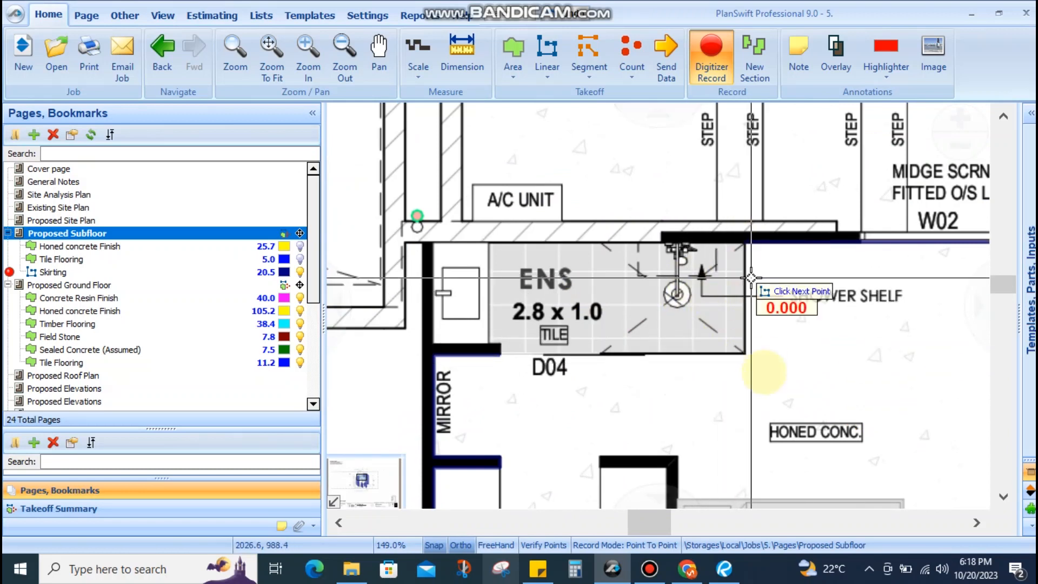
{"action": "scroll", "coordinate": [584, 372], "scroll_direction": "up", "scroll_amount": 2}
{"action": "left_click_drag", "start_coordinate": [624, 369], "coordinate": [589, 322]}
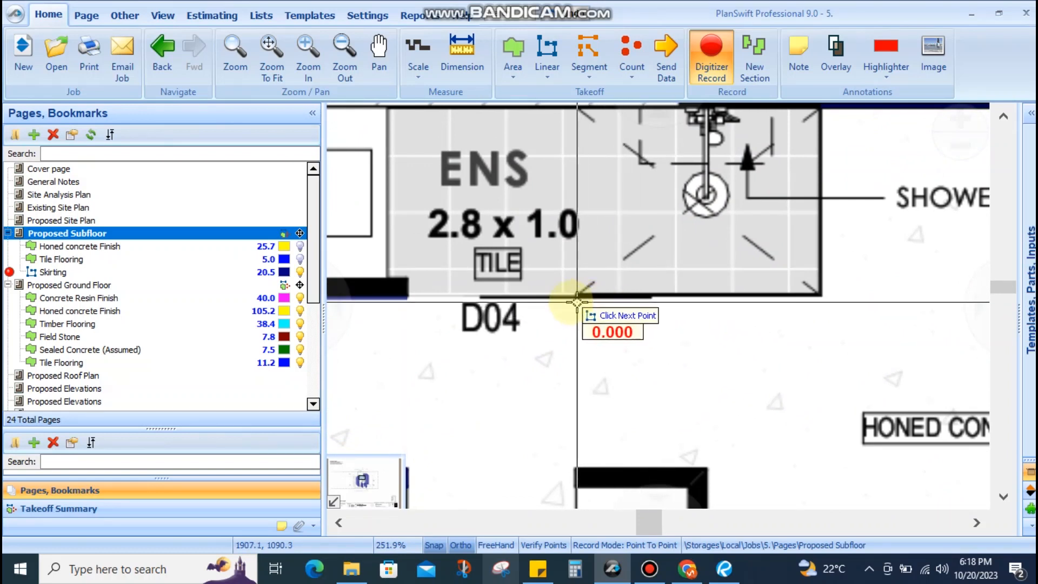
{"action": "scroll", "coordinate": [607, 324], "scroll_direction": "down", "scroll_amount": 1}
{"action": "scroll", "coordinate": [607, 324], "scroll_direction": "up", "scroll_amount": 2}
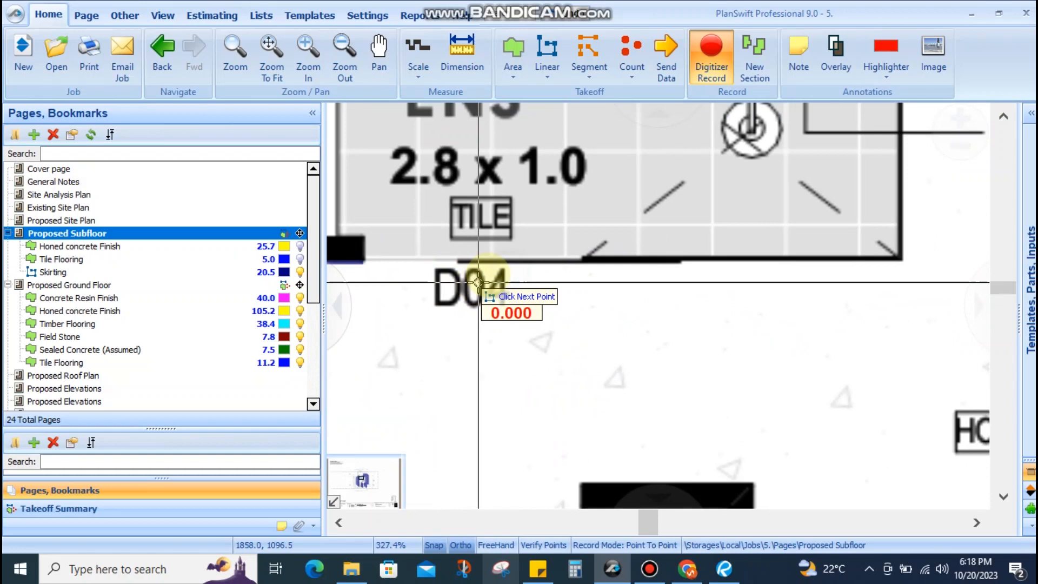
{"action": "scroll", "coordinate": [629, 275], "scroll_direction": "down", "scroll_amount": 2}
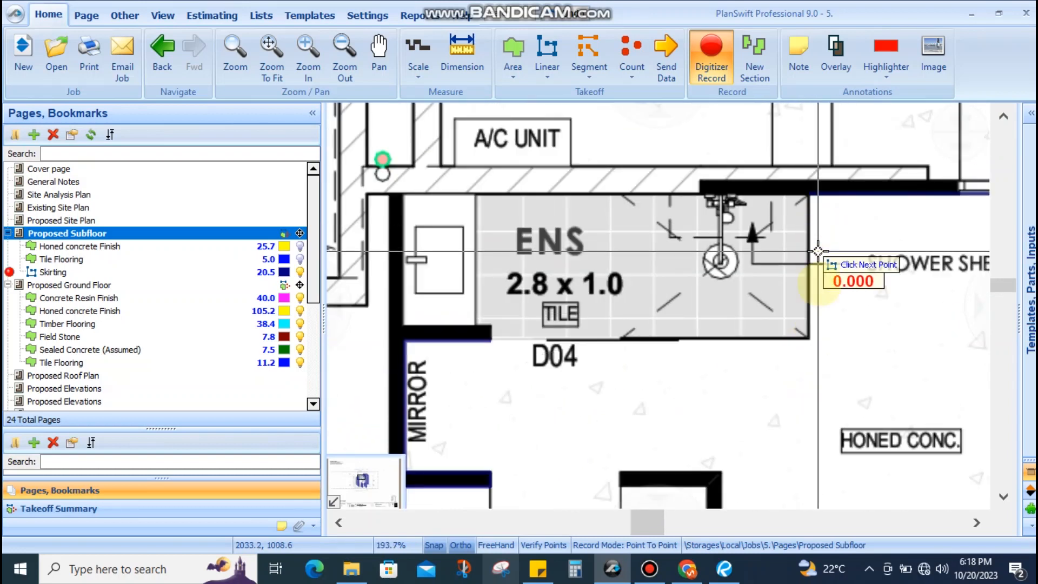
{"action": "left_click_drag", "start_coordinate": [561, 348], "coordinate": [504, 277]}
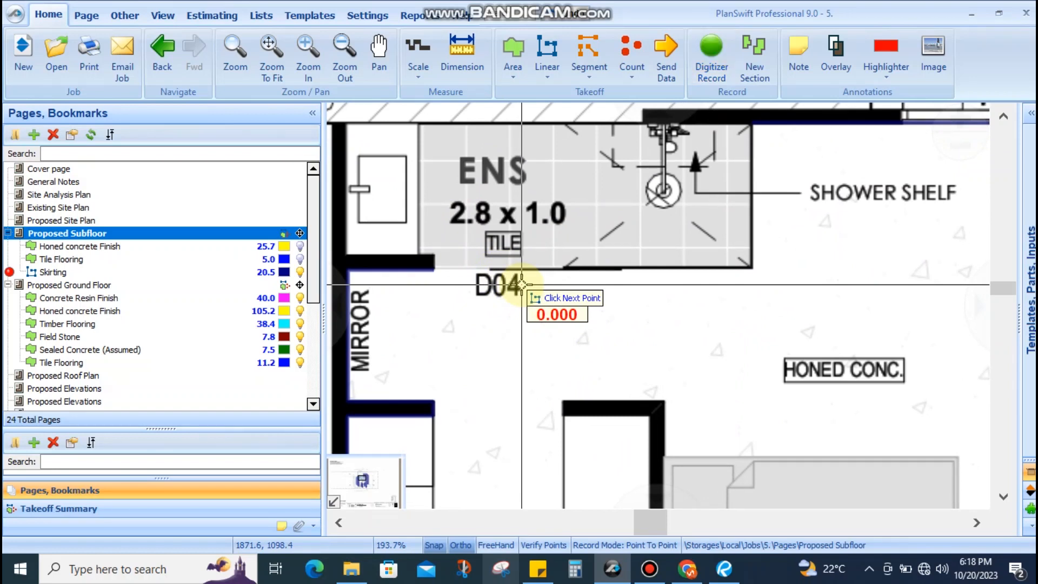
{"action": "scroll", "coordinate": [625, 252], "scroll_direction": "down", "scroll_amount": 4}
{"action": "left_click_drag", "start_coordinate": [646, 357], "coordinate": [601, 283]}
{"action": "scroll", "coordinate": [587, 274], "scroll_direction": "up", "scroll_amount": 2}
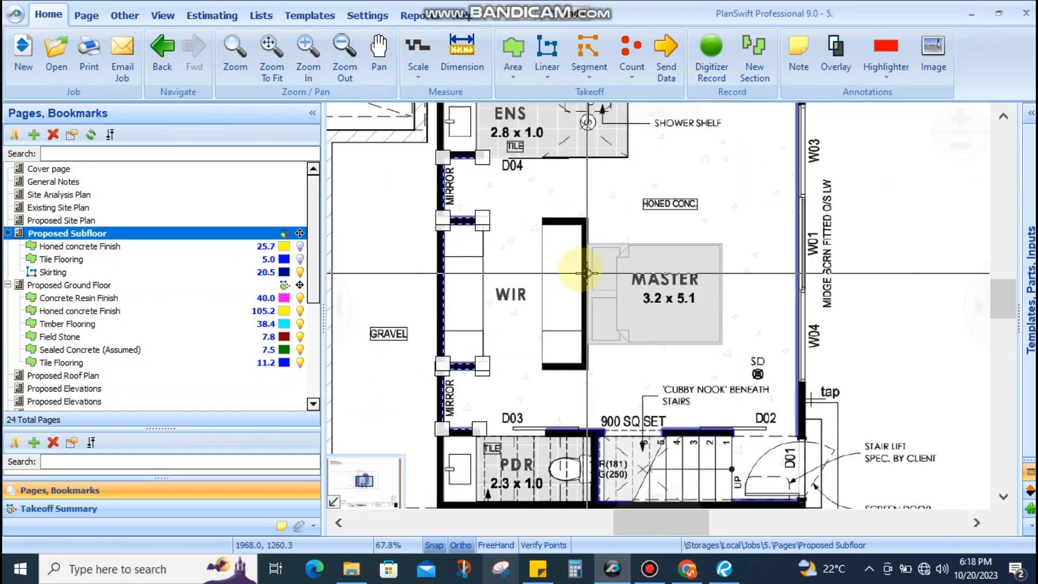
{"action": "left_click_drag", "start_coordinate": [629, 400], "coordinate": [639, 303]}
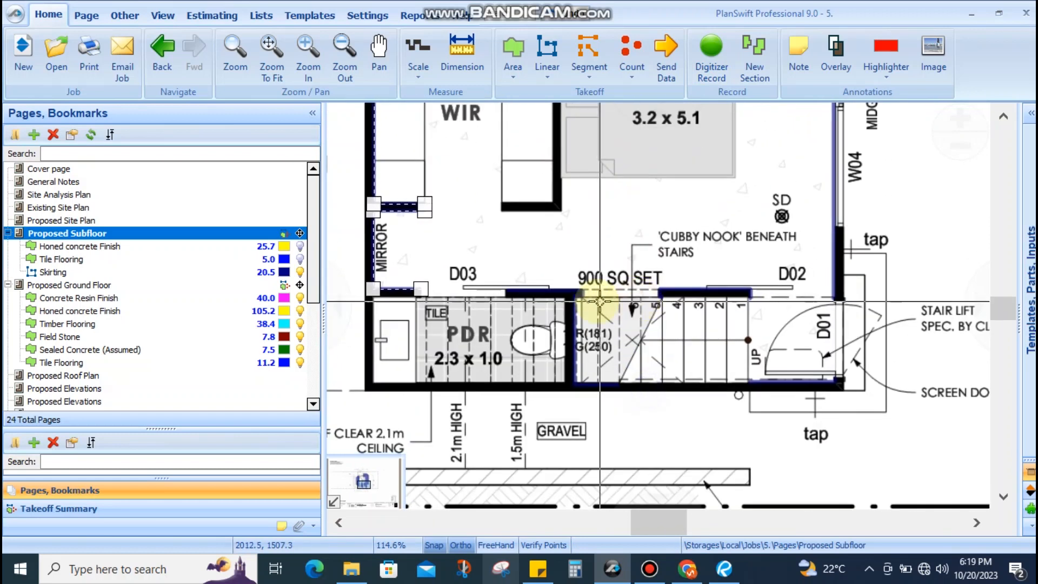
{"action": "left_click_drag", "start_coordinate": [584, 336], "coordinate": [594, 432]}
Trace Skirting points from the D03 wall down the next wall stretch, then finish that run
{"action": "left_click", "coordinate": [541, 385]}
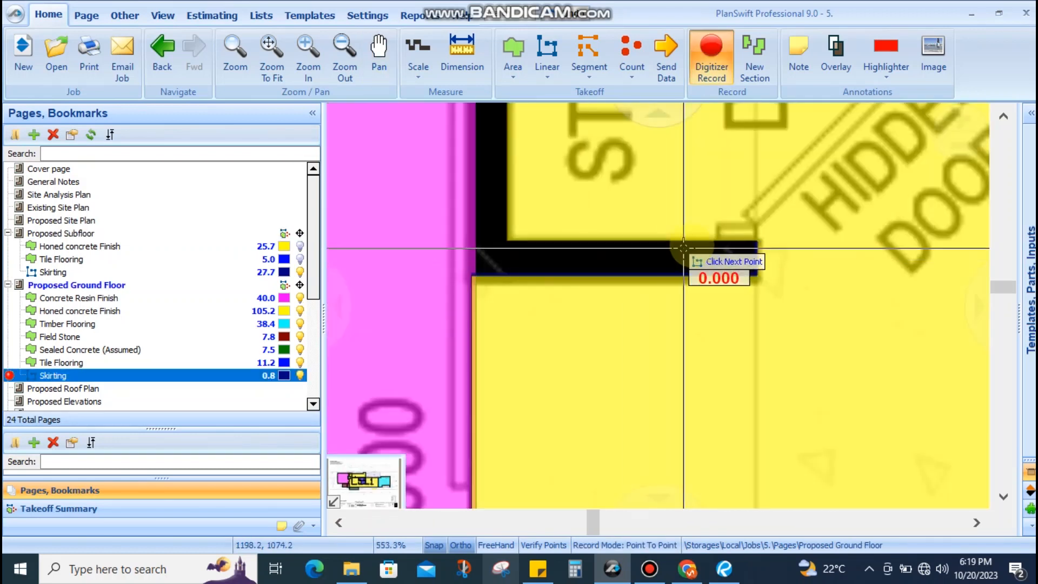
{"action": "scroll", "coordinate": [502, 290], "scroll_direction": "down", "scroll_amount": 2}
{"action": "scroll", "coordinate": [531, 174], "scroll_direction": "up", "scroll_amount": 2}
{"action": "scroll", "coordinate": [530, 174], "scroll_direction": "down", "scroll_amount": 3}
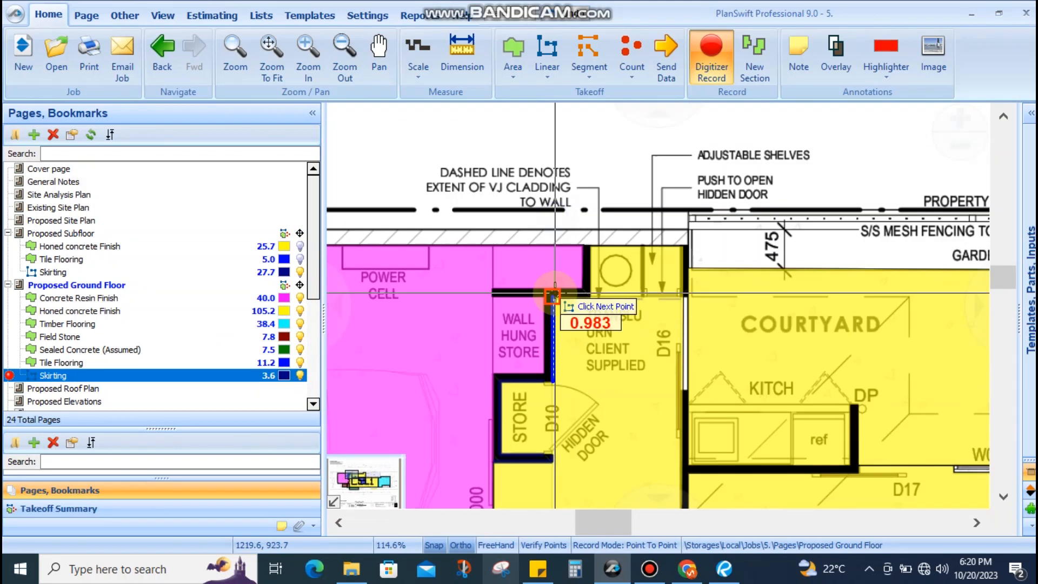
{"action": "scroll", "coordinate": [631, 189], "scroll_direction": "up", "scroll_amount": 2}
{"action": "left_click", "coordinate": [632, 188]}
{"action": "left_click_drag", "start_coordinate": [837, 301], "coordinate": [688, 108]}
{"action": "left_click", "coordinate": [688, 346]}
{"action": "left_click_drag", "start_coordinate": [695, 347], "coordinate": [656, 271]}
{"action": "scroll", "coordinate": [650, 320], "scroll_direction": "down", "scroll_amount": 1}
{"action": "left_click", "coordinate": [648, 449]}
{"action": "key", "text": "Escape"}
Trace Skirting around the lower-right corner and along the bottom wall past D08 to the entrance corner
{"action": "left_click_drag", "start_coordinate": [664, 476], "coordinate": [639, 187]}
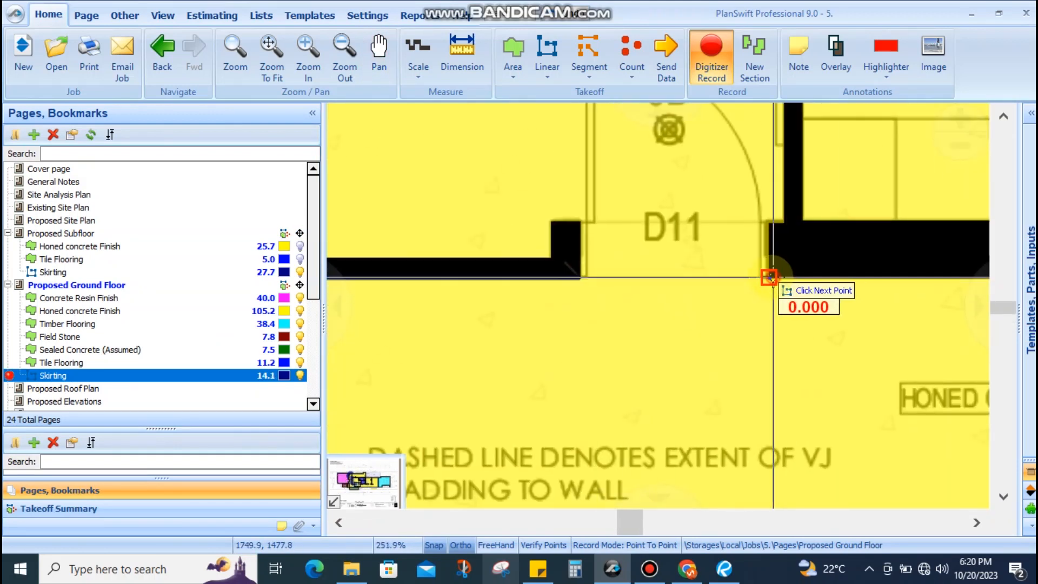
{"action": "scroll", "coordinate": [785, 277], "scroll_direction": "down", "scroll_amount": 6}
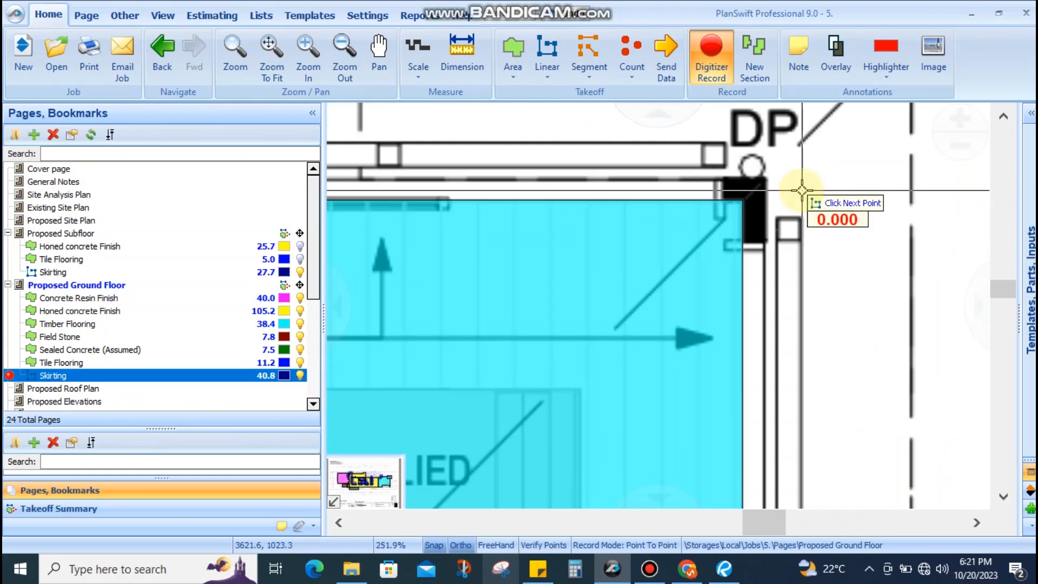
{"action": "left_click_drag", "start_coordinate": [704, 284], "coordinate": [683, 157]}
{"action": "scroll", "coordinate": [689, 316], "scroll_direction": "up", "scroll_amount": 7}
{"action": "left_click", "coordinate": [688, 255]}
{"action": "left_click", "coordinate": [687, 317]}
{"action": "left_click", "coordinate": [621, 317]}
{"action": "scroll", "coordinate": [757, 303], "scroll_direction": "down", "scroll_amount": 3}
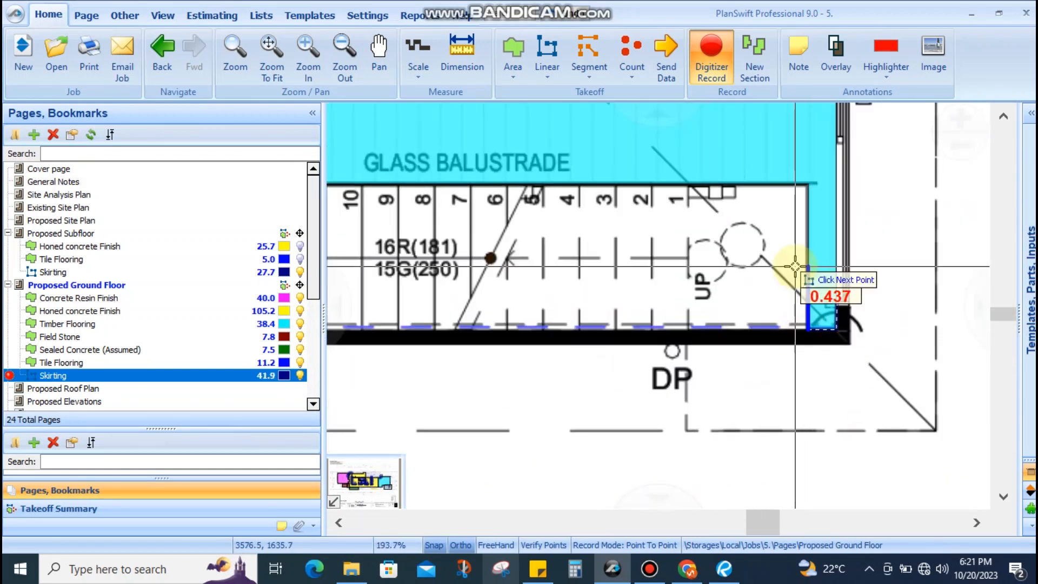
{"action": "scroll", "coordinate": [790, 304], "scroll_direction": "up", "scroll_amount": 1}
{"action": "left_click_drag", "start_coordinate": [479, 303], "coordinate": [809, 324]}
{"action": "scroll", "coordinate": [756, 319], "scroll_direction": "down", "scroll_amount": 4}
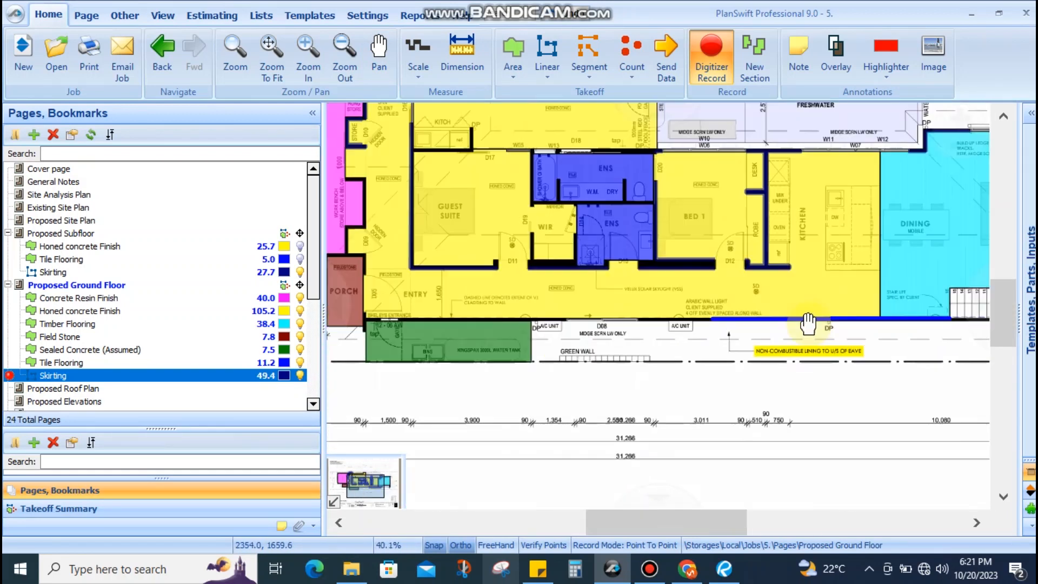
{"action": "scroll", "coordinate": [702, 310], "scroll_direction": "up", "scroll_amount": 6}
{"action": "left_click", "coordinate": [670, 299]}
{"action": "scroll", "coordinate": [599, 301], "scroll_direction": "up", "scroll_amount": 3}
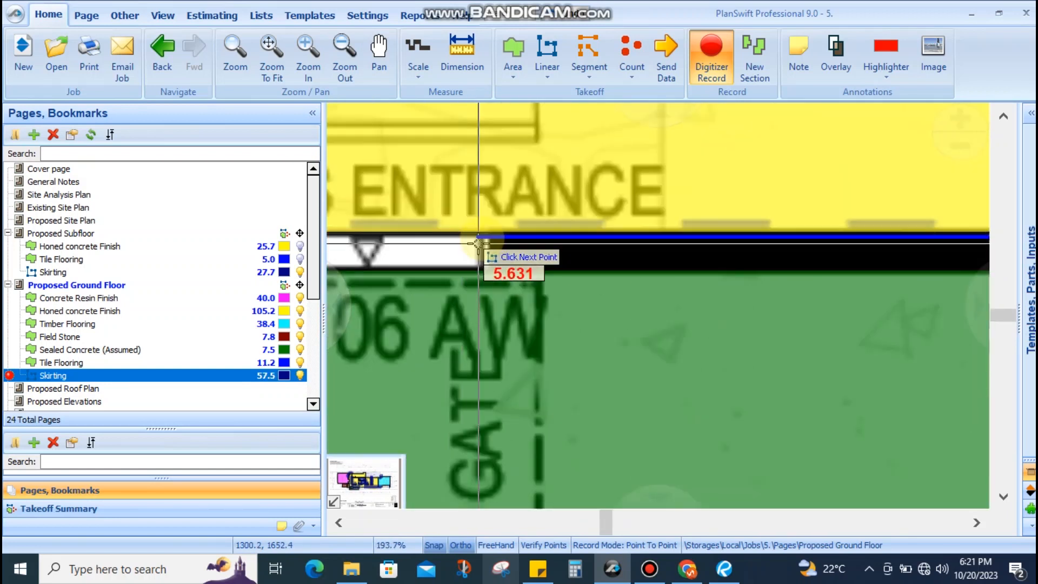
{"action": "left_click", "coordinate": [469, 250]}
{"action": "scroll", "coordinate": [578, 270], "scroll_direction": "down", "scroll_amount": 5}
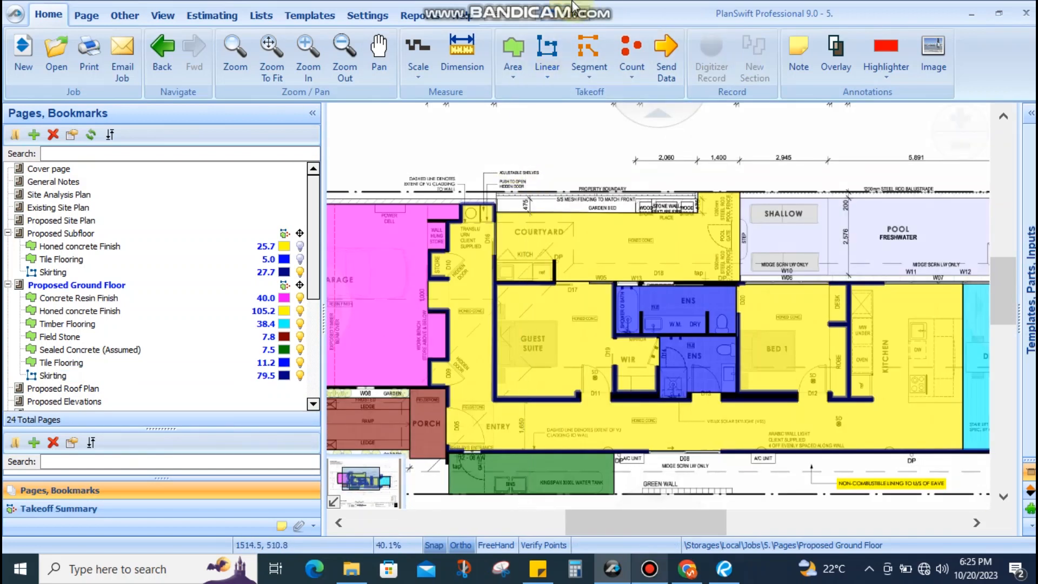
Recolour the ground-floor Skirting (79.5) takeoff from navy to red
{"action": "left_click_drag", "start_coordinate": [492, 271], "coordinate": [558, 232]}
{"action": "scroll", "coordinate": [556, 345], "scroll_direction": "up", "scroll_amount": 3}
{"action": "scroll", "coordinate": [583, 332], "scroll_direction": "down", "scroll_amount": 4}
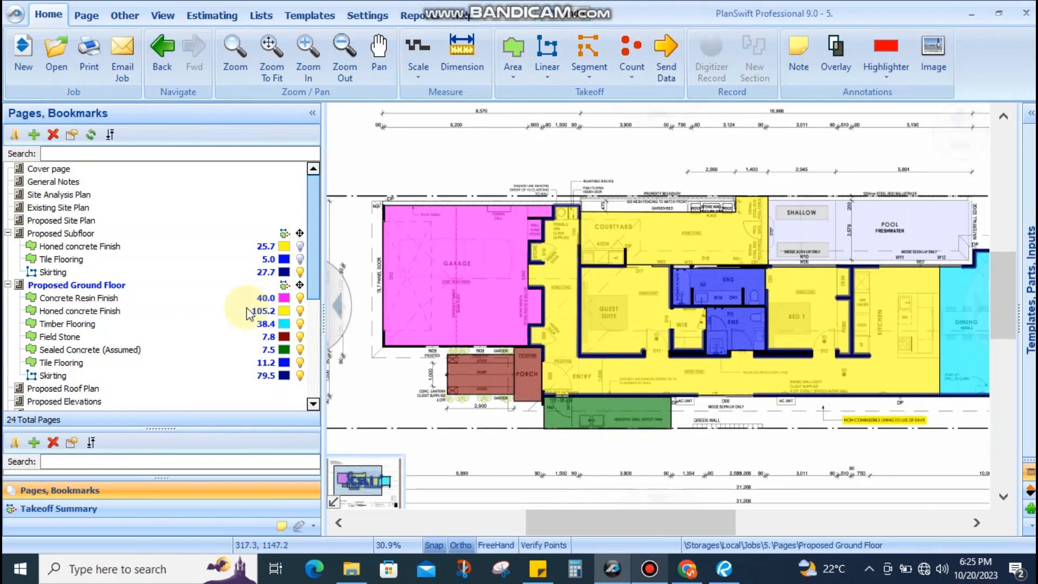
{"action": "left_click", "coordinate": [284, 376]}
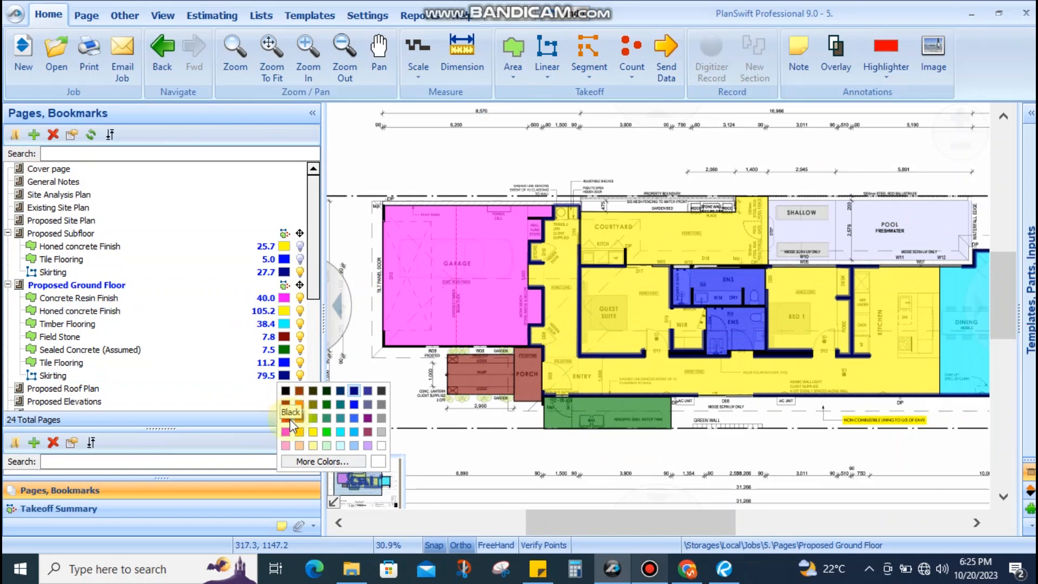
{"action": "left_click", "coordinate": [289, 420]}
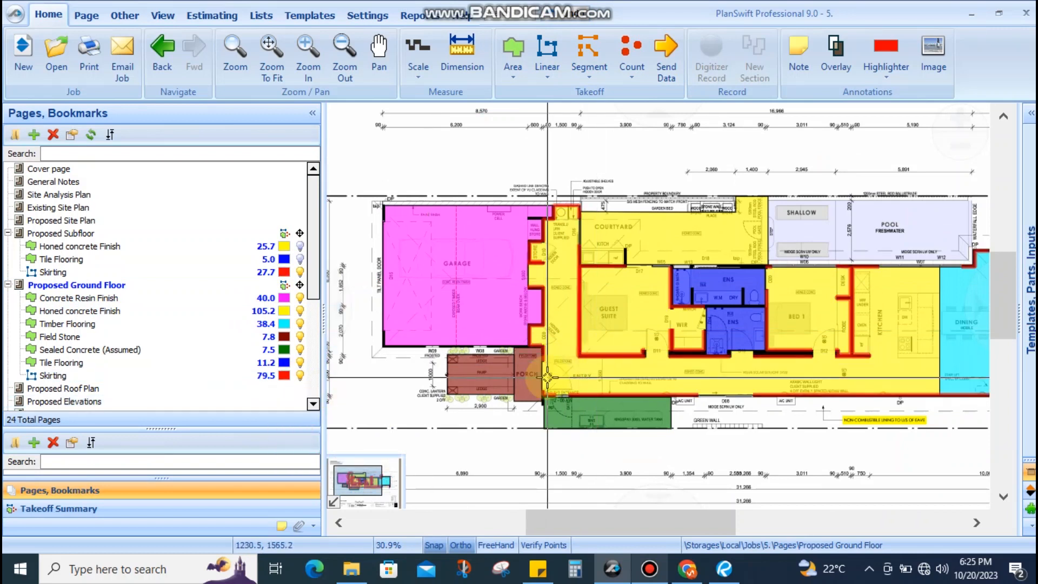
{"action": "scroll", "coordinate": [547, 376], "scroll_direction": "down", "scroll_amount": 2}
{"action": "scroll", "coordinate": [547, 356], "scroll_direction": "up", "scroll_amount": 5}
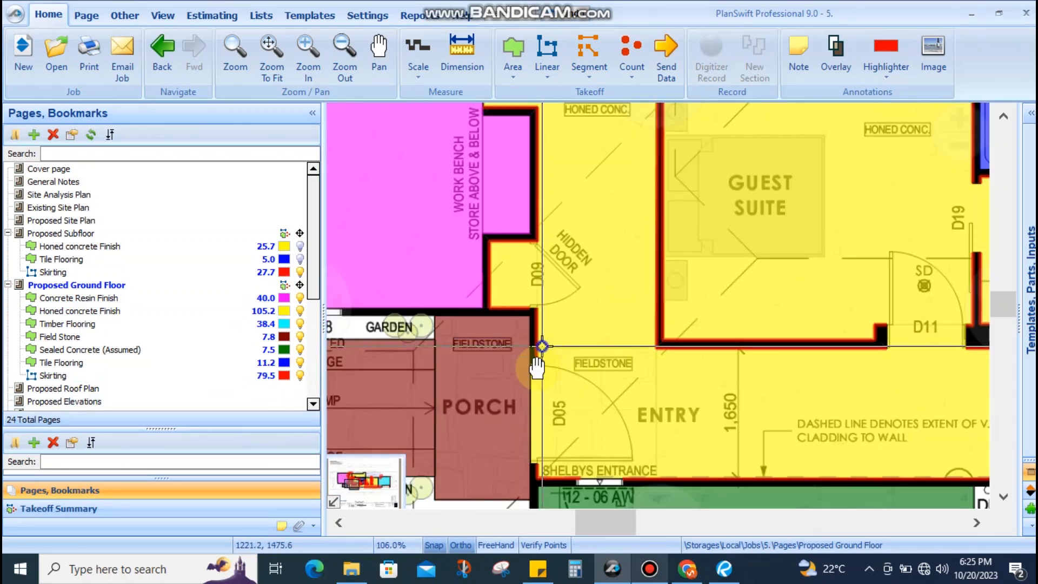
{"action": "scroll", "coordinate": [542, 349], "scroll_direction": "up", "scroll_amount": 1}
{"action": "scroll", "coordinate": [549, 427], "scroll_direction": "up", "scroll_amount": 2}
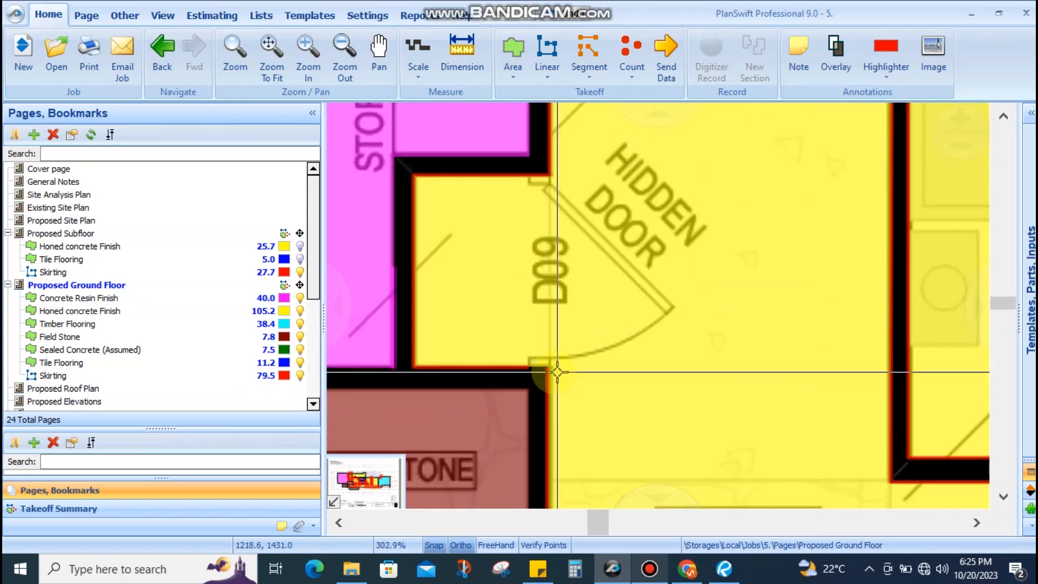
{"action": "scroll", "coordinate": [531, 371], "scroll_direction": "down", "scroll_amount": 1}
{"action": "scroll", "coordinate": [542, 265], "scroll_direction": "up", "scroll_amount": 1}
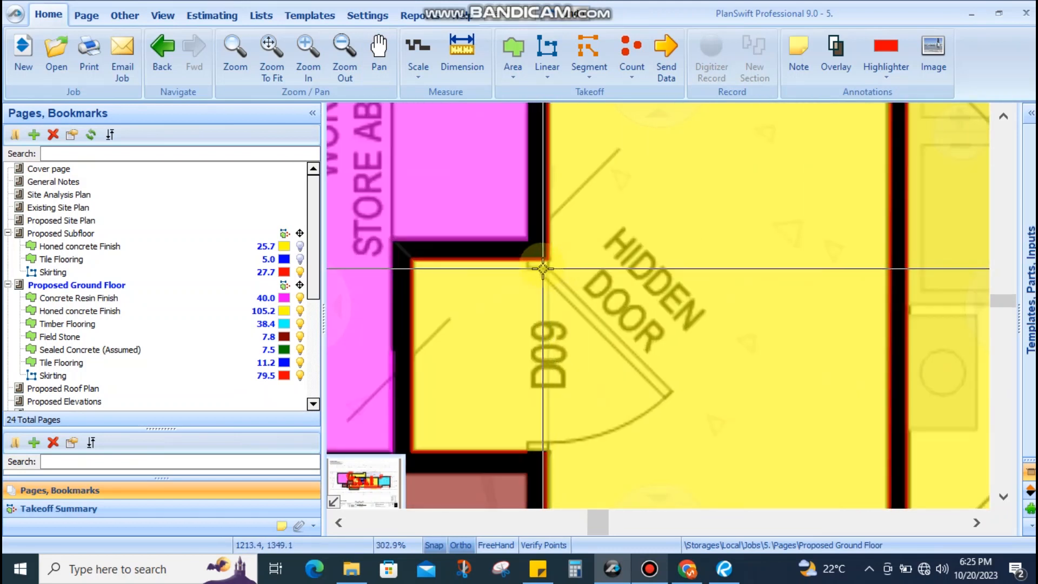
{"action": "scroll", "coordinate": [524, 343], "scroll_direction": "down", "scroll_amount": 3}
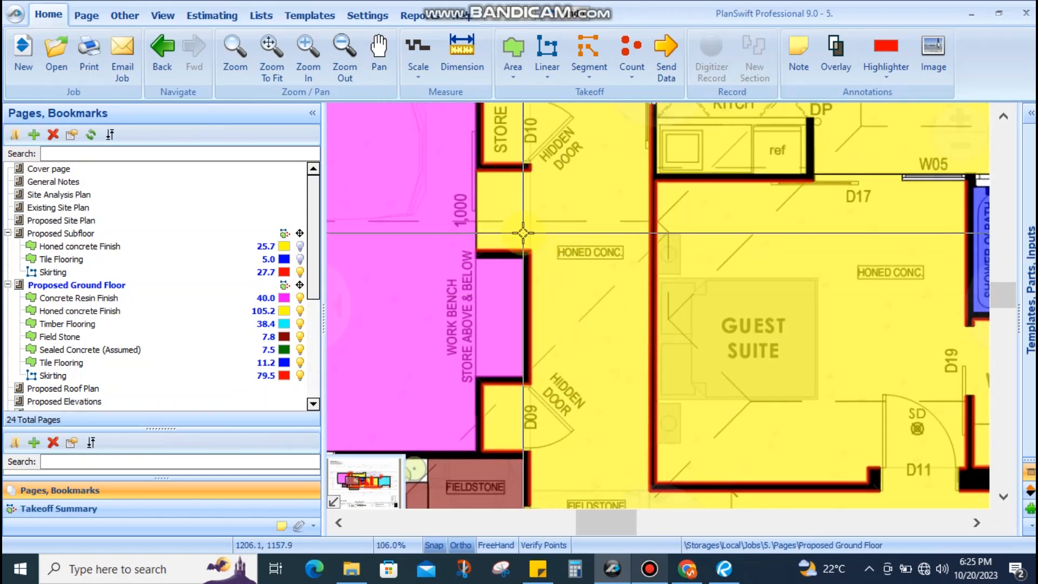
{"action": "left_click_drag", "start_coordinate": [503, 253], "coordinate": [489, 351]}
{"action": "scroll", "coordinate": [510, 280], "scroll_direction": "up", "scroll_amount": 4}
{"action": "scroll", "coordinate": [501, 303], "scroll_direction": "down", "scroll_amount": 3}
{"action": "scroll", "coordinate": [502, 296], "scroll_direction": "down", "scroll_amount": 1}
{"action": "scroll", "coordinate": [535, 301], "scroll_direction": "up", "scroll_amount": 3}
{"action": "scroll", "coordinate": [563, 312], "scroll_direction": "down", "scroll_amount": 2}
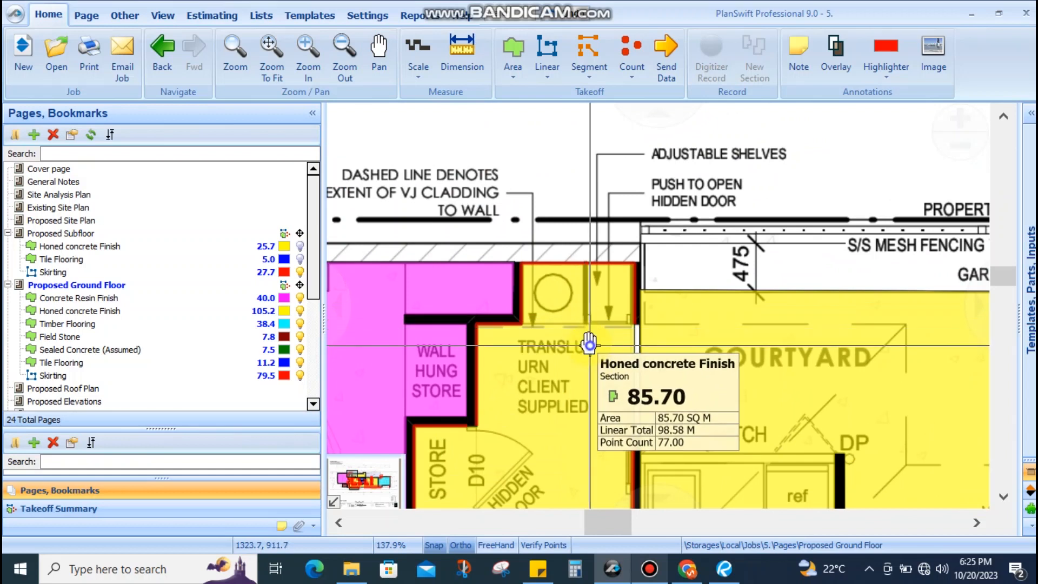
{"action": "scroll", "coordinate": [605, 346], "scroll_direction": "down", "scroll_amount": 1}
{"action": "scroll", "coordinate": [608, 316], "scroll_direction": "up", "scroll_amount": 1}
{"action": "scroll", "coordinate": [606, 308], "scroll_direction": "down", "scroll_amount": 3}
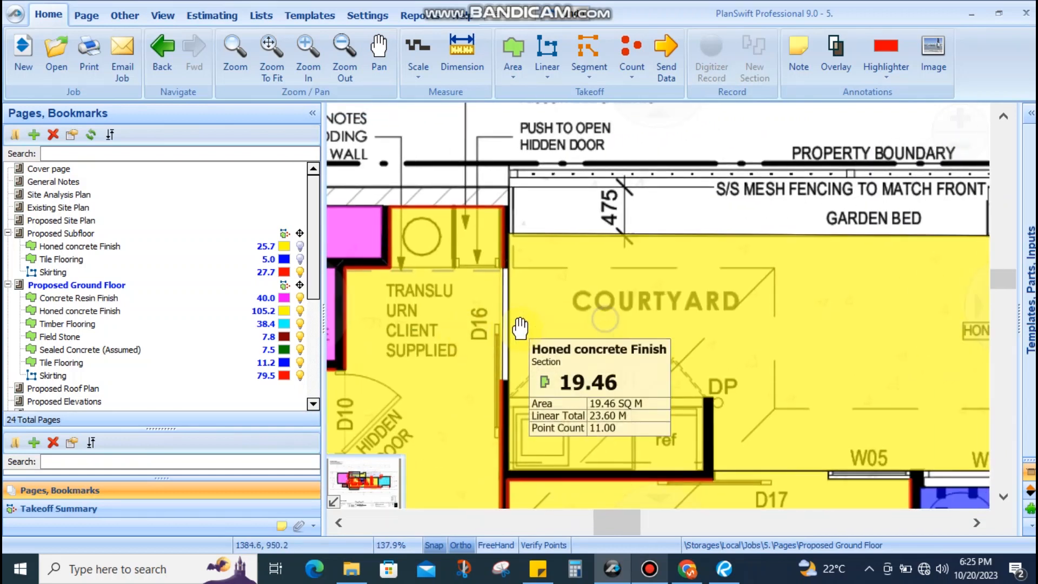
{"action": "scroll", "coordinate": [637, 272], "scroll_direction": "up", "scroll_amount": 3}
{"action": "scroll", "coordinate": [630, 281], "scroll_direction": "down", "scroll_amount": 4}
{"action": "left_click_drag", "start_coordinate": [614, 293], "coordinate": [582, 318]}
{"action": "scroll", "coordinate": [622, 302], "scroll_direction": "up", "scroll_amount": 3}
{"action": "scroll", "coordinate": [644, 303], "scroll_direction": "down", "scroll_amount": 3}
{"action": "scroll", "coordinate": [656, 300], "scroll_direction": "up", "scroll_amount": 3}
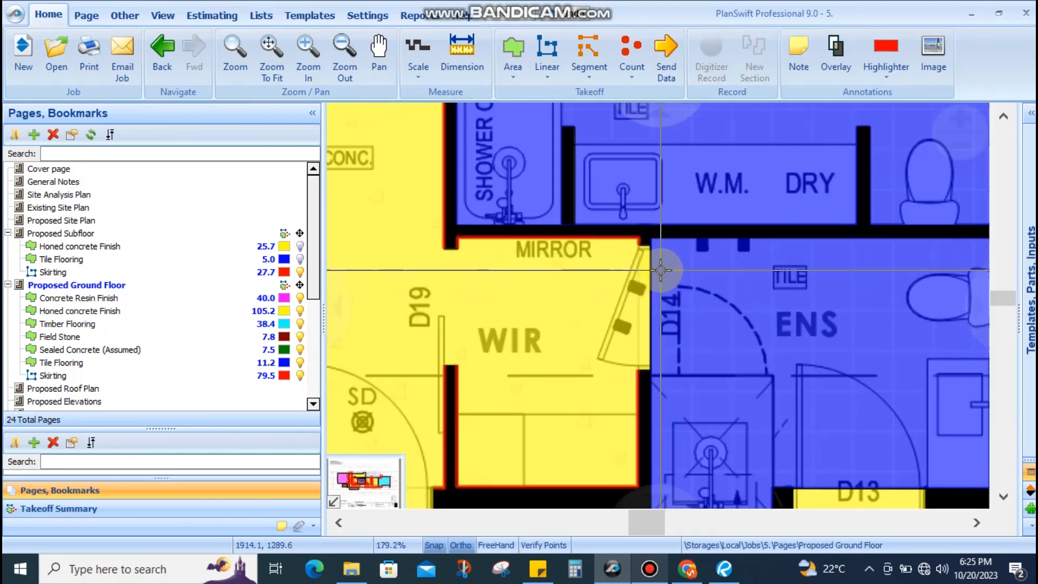
{"action": "scroll", "coordinate": [661, 270], "scroll_direction": "down", "scroll_amount": 5}
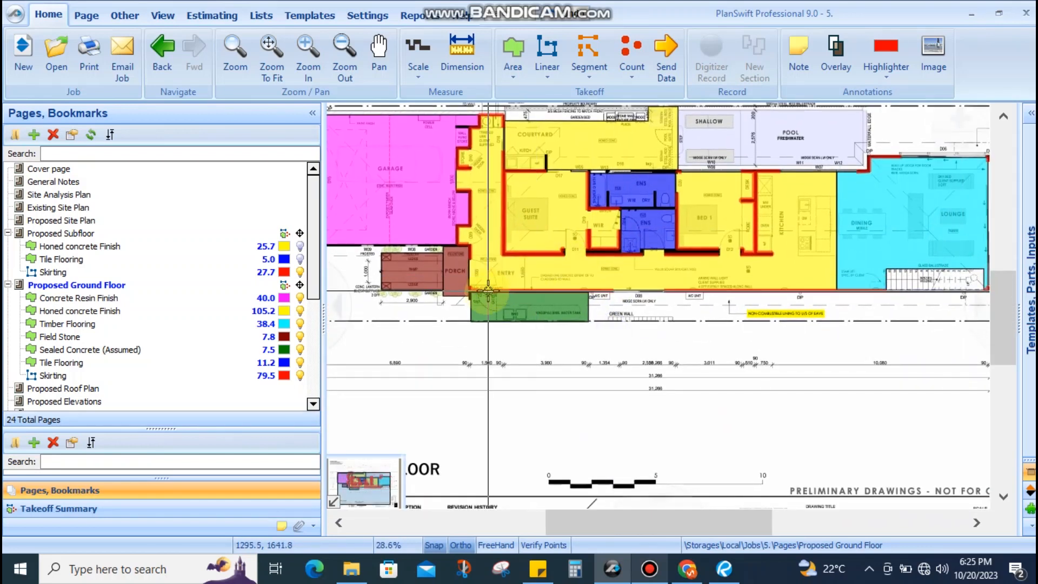
{"action": "scroll", "coordinate": [497, 286], "scroll_direction": "up", "scroll_amount": 4}
{"action": "scroll", "coordinate": [615, 340], "scroll_direction": "down", "scroll_amount": 4}
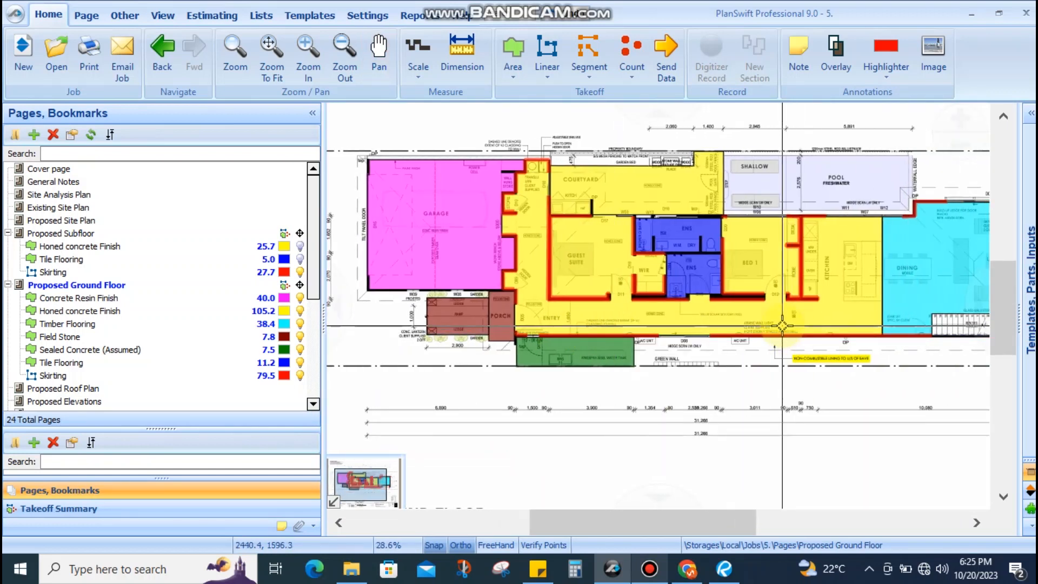
{"action": "left_click_drag", "start_coordinate": [827, 266], "coordinate": [733, 280]}
{"action": "scroll", "coordinate": [835, 219], "scroll_direction": "up", "scroll_amount": 4}
{"action": "left_click_drag", "start_coordinate": [840, 247], "coordinate": [861, 262]}
{"action": "scroll", "coordinate": [788, 266], "scroll_direction": "down", "scroll_amount": 3}
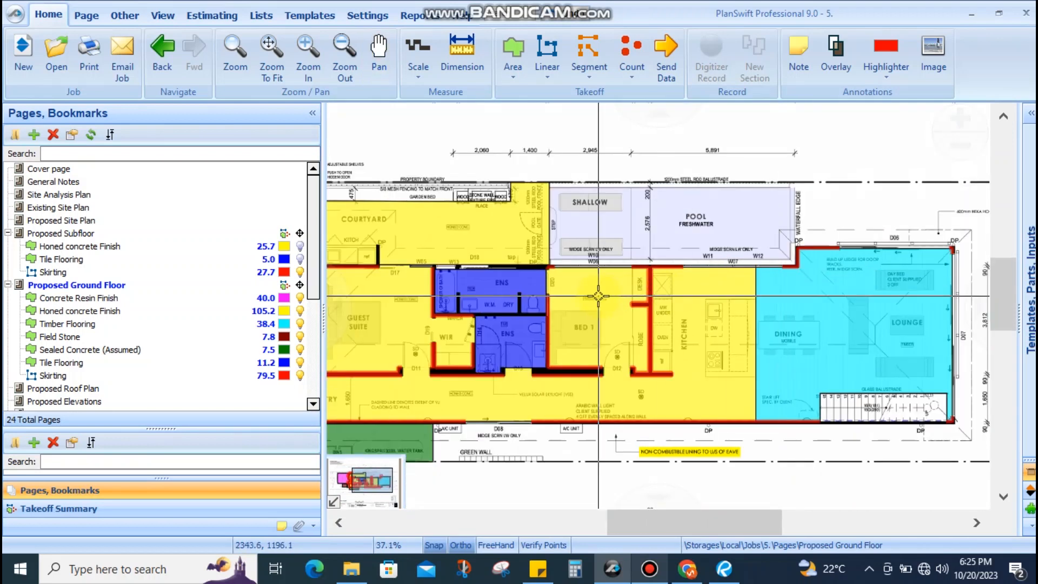
{"action": "scroll", "coordinate": [556, 229], "scroll_direction": "up", "scroll_amount": 3}
{"action": "left_click_drag", "start_coordinate": [721, 322], "coordinate": [487, 287]}
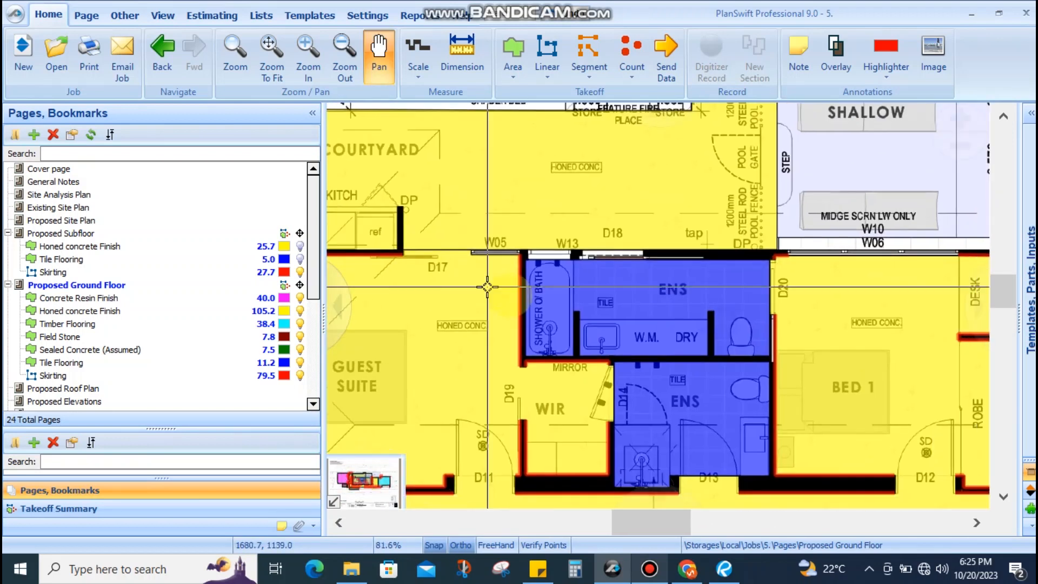
{"action": "scroll", "coordinate": [565, 356], "scroll_direction": "up", "scroll_amount": 2}
{"action": "left_click_drag", "start_coordinate": [547, 403], "coordinate": [578, 357]}
{"action": "scroll", "coordinate": [565, 282], "scroll_direction": "down", "scroll_amount": 2}
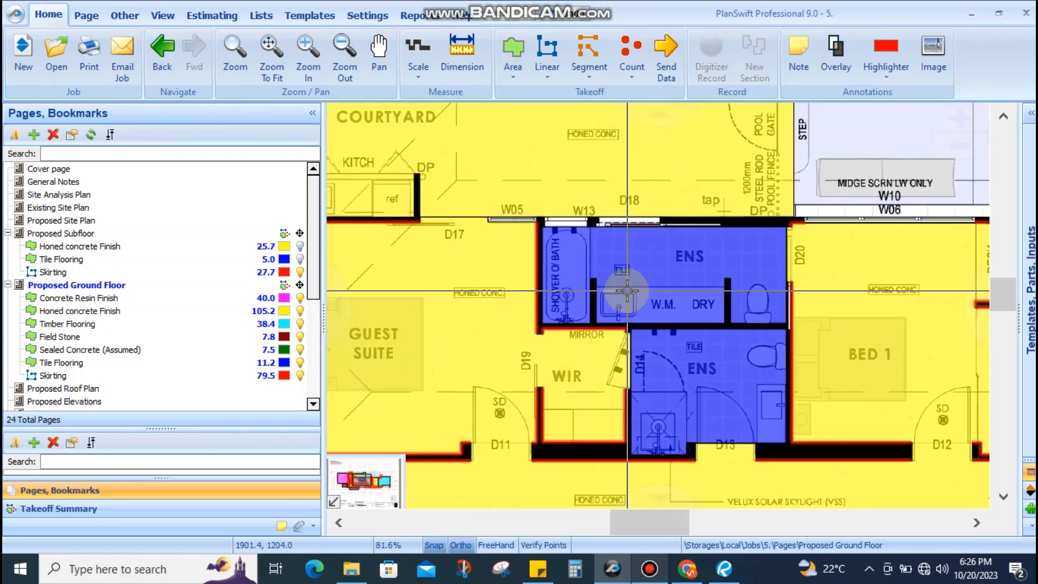
{"action": "scroll", "coordinate": [630, 323], "scroll_direction": "down", "scroll_amount": 3}
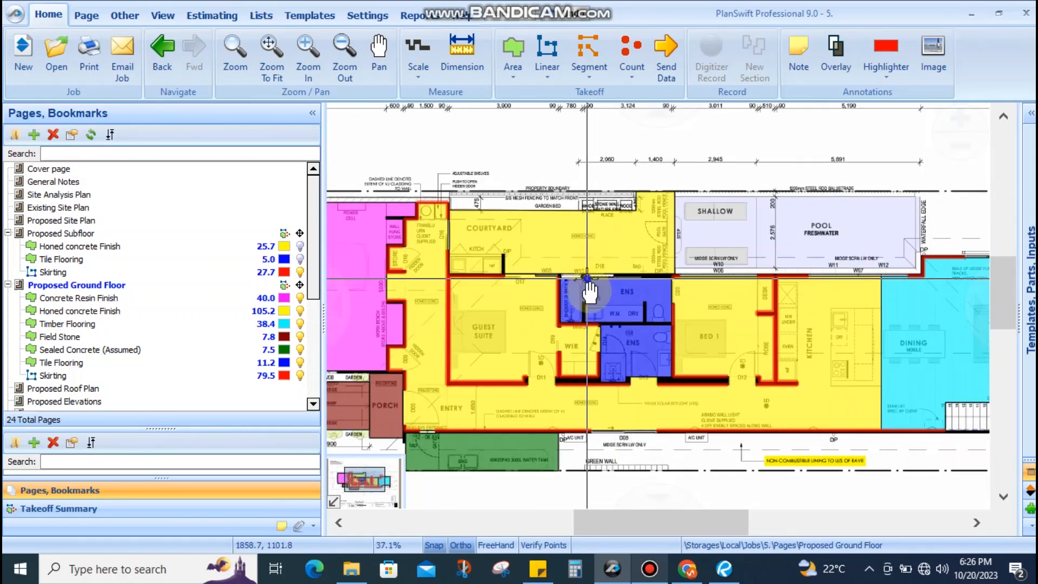
{"action": "scroll", "coordinate": [498, 281], "scroll_direction": "up", "scroll_amount": 4}
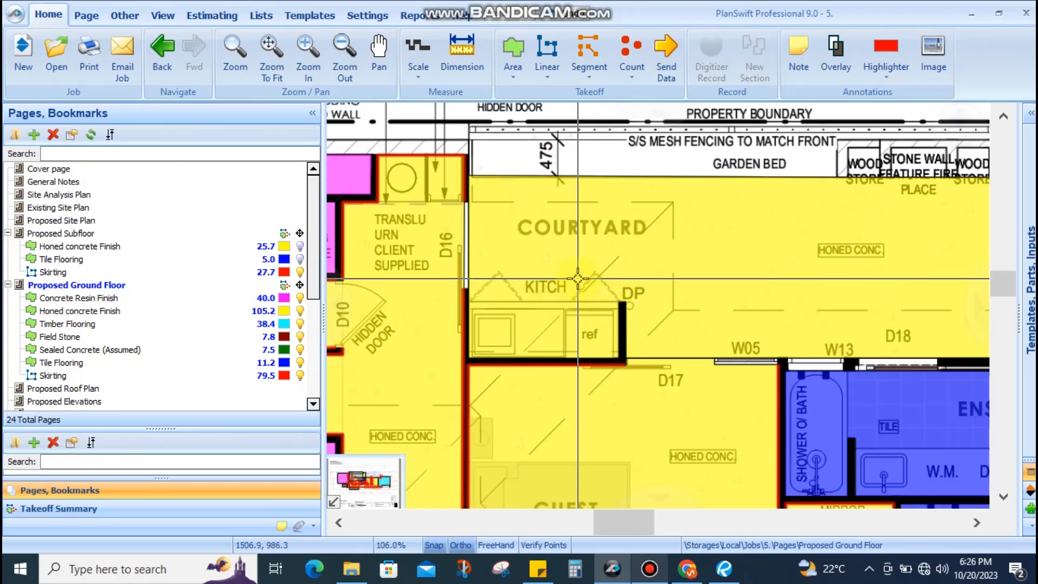
{"action": "scroll", "coordinate": [577, 279], "scroll_direction": "down", "scroll_amount": 2}
{"action": "scroll", "coordinate": [592, 276], "scroll_direction": "up", "scroll_amount": 2}
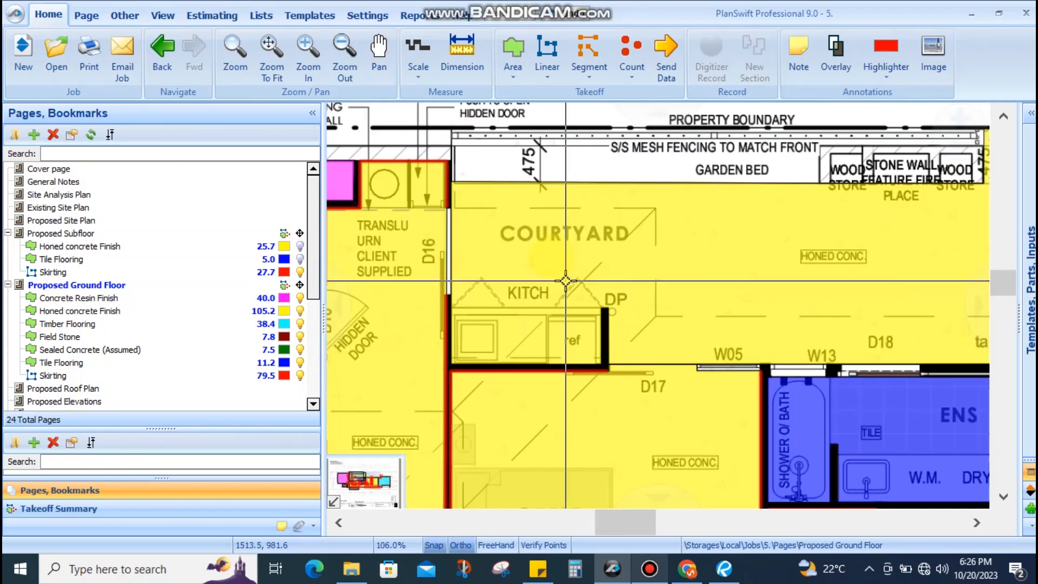
{"action": "scroll", "coordinate": [641, 325], "scroll_direction": "down", "scroll_amount": 2}
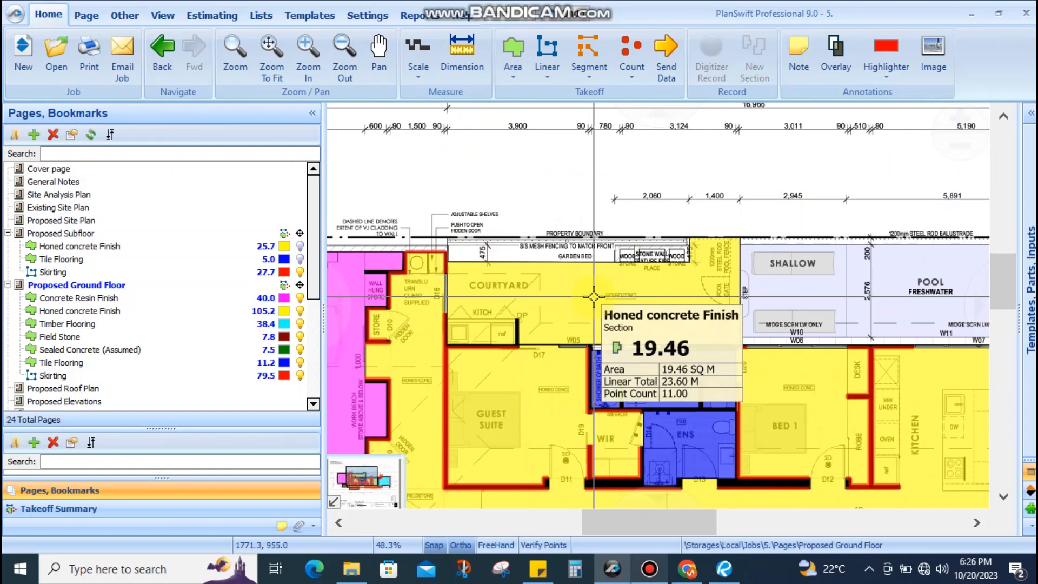
{"action": "scroll", "coordinate": [609, 252], "scroll_direction": "down", "scroll_amount": 2}
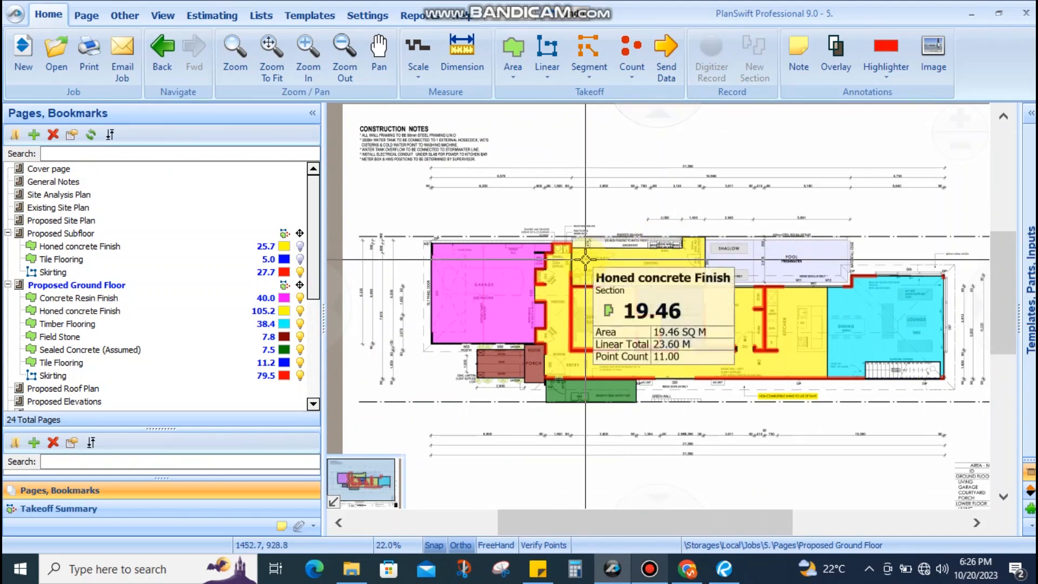
{"action": "scroll", "coordinate": [585, 260], "scroll_direction": "up", "scroll_amount": 1}
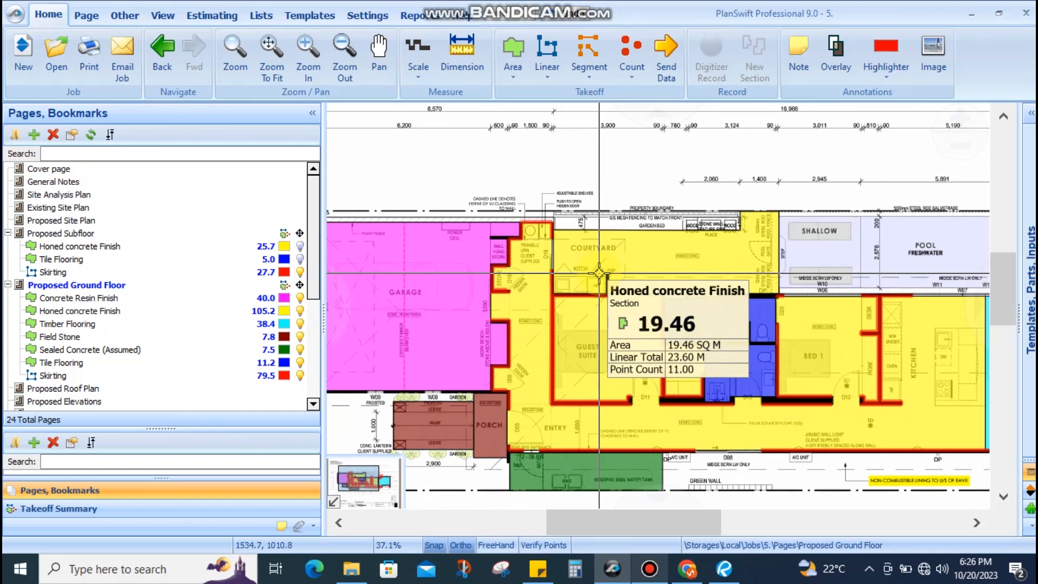
{"action": "left_click_drag", "start_coordinate": [624, 195], "coordinate": [638, 197]}
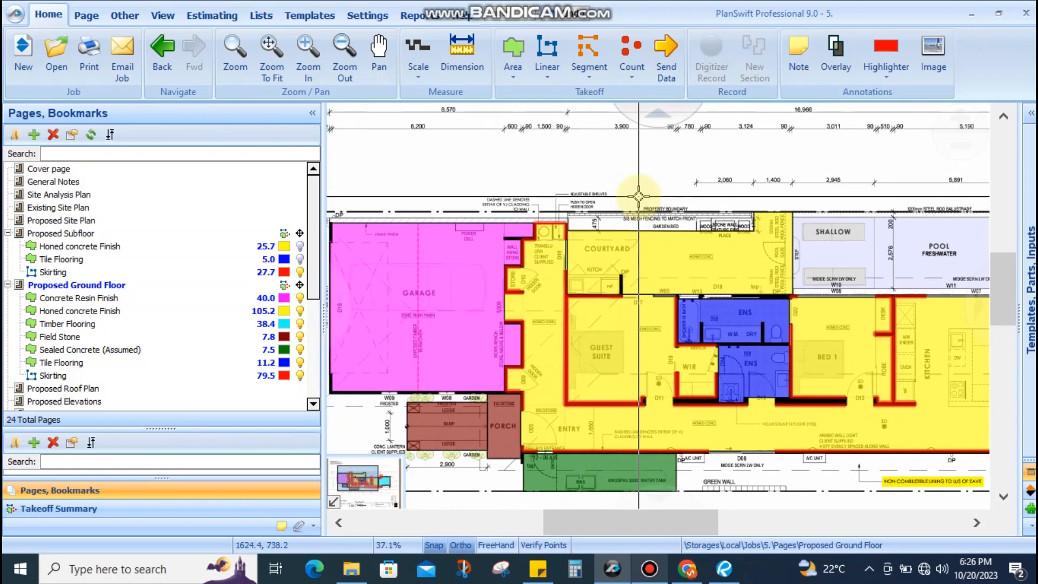
{"action": "scroll", "coordinate": [637, 290], "scroll_direction": "up", "scroll_amount": 3}
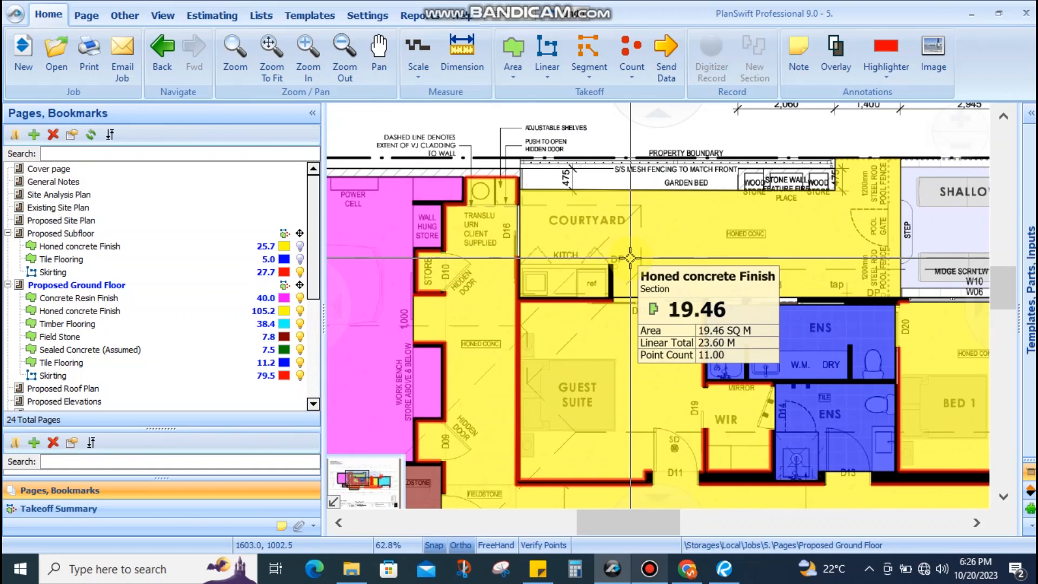
{"action": "left_click_drag", "start_coordinate": [675, 251], "coordinate": [640, 265]}
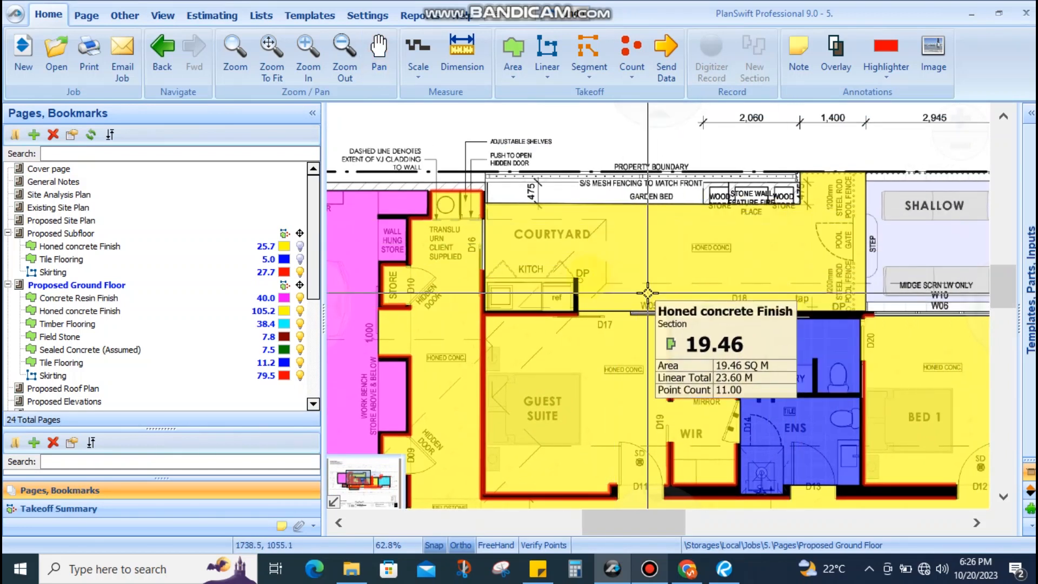
{"action": "left_click_drag", "start_coordinate": [520, 301], "coordinate": [637, 288]}
{"action": "scroll", "coordinate": [636, 288], "scroll_direction": "down", "scroll_amount": 3}
{"action": "scroll", "coordinate": [700, 325], "scroll_direction": "up", "scroll_amount": 9}
{"action": "scroll", "coordinate": [700, 326], "scroll_direction": "down", "scroll_amount": 2}
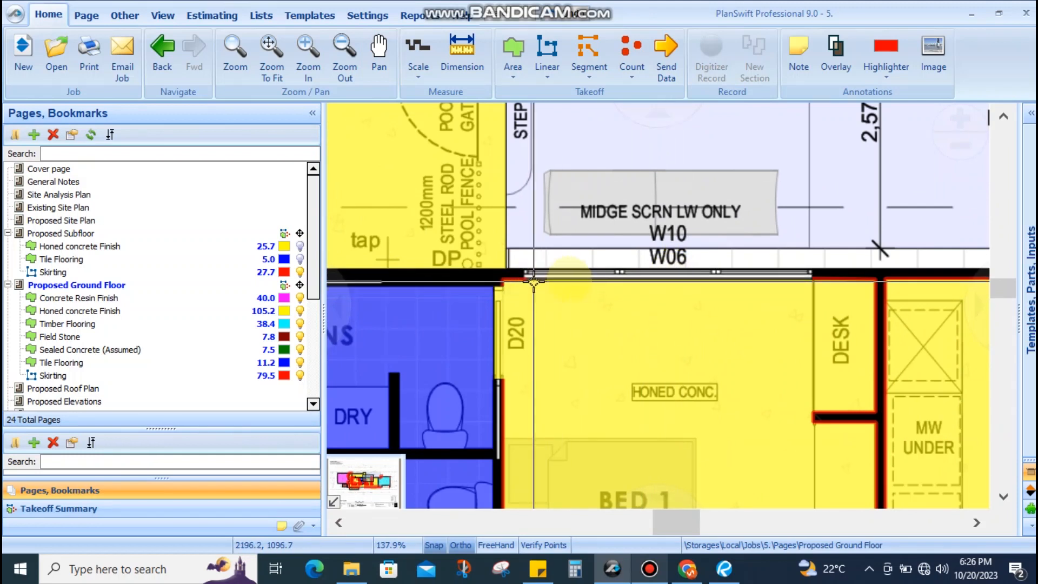
{"action": "mouse_move", "coordinate": [653, 284]}
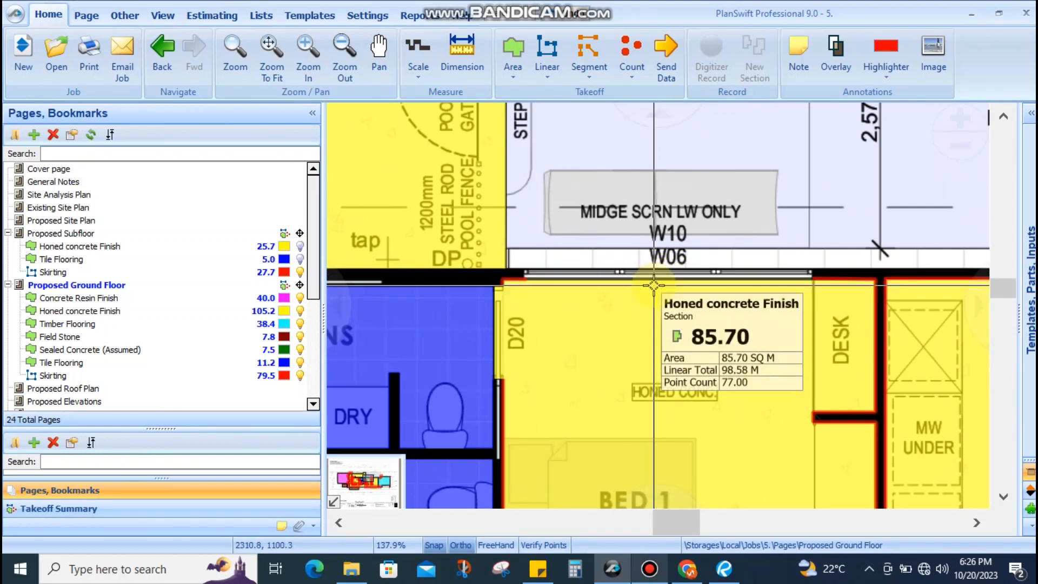
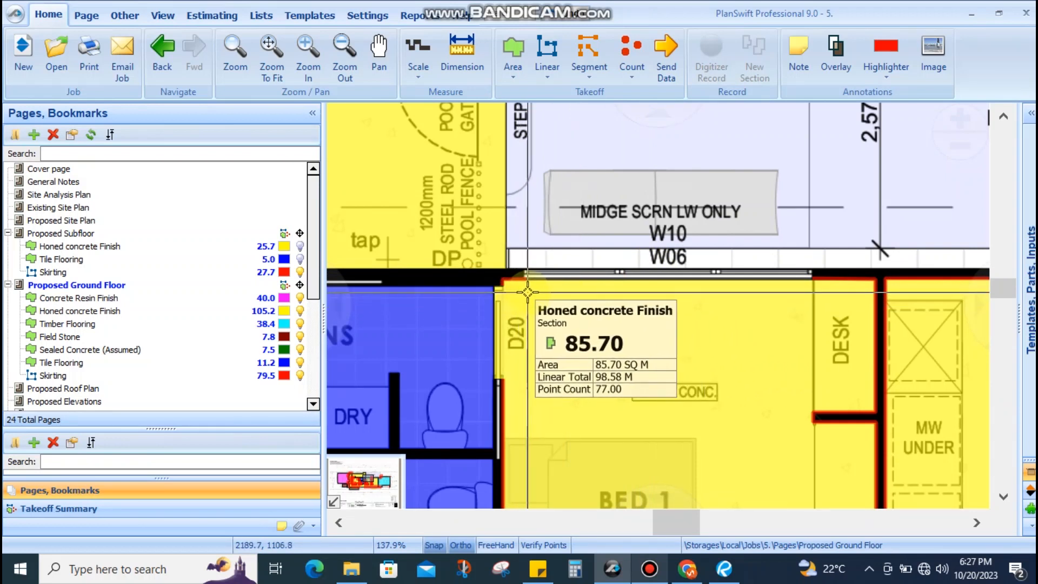
Pan over the ground floor plan to inspect the walls toward the kitchen and dining area
{"action": "scroll", "coordinate": [672, 278], "scroll_direction": "down", "scroll_amount": 4}
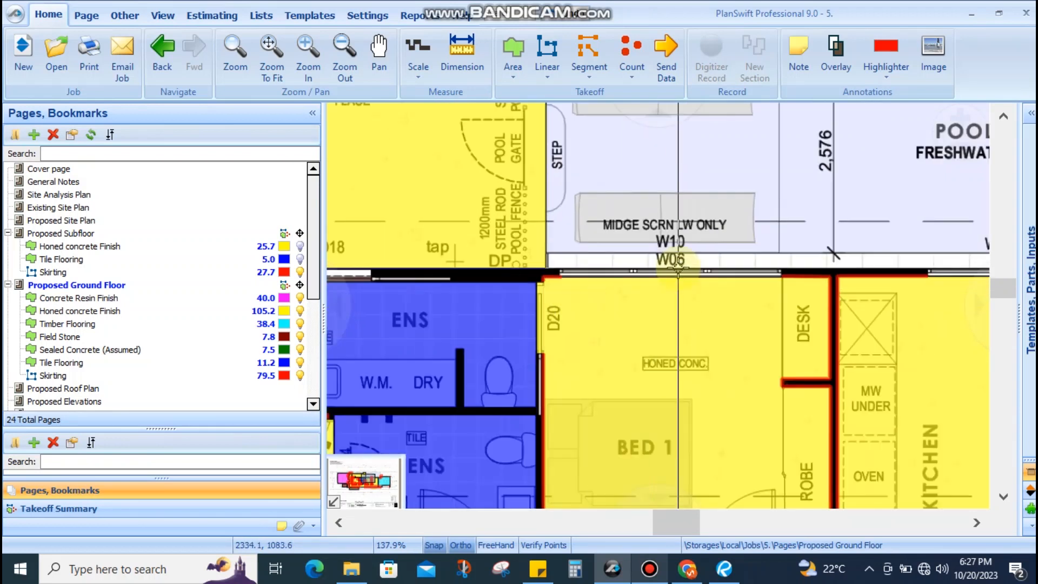
{"action": "scroll", "coordinate": [603, 341], "scroll_direction": "up", "scroll_amount": 3}
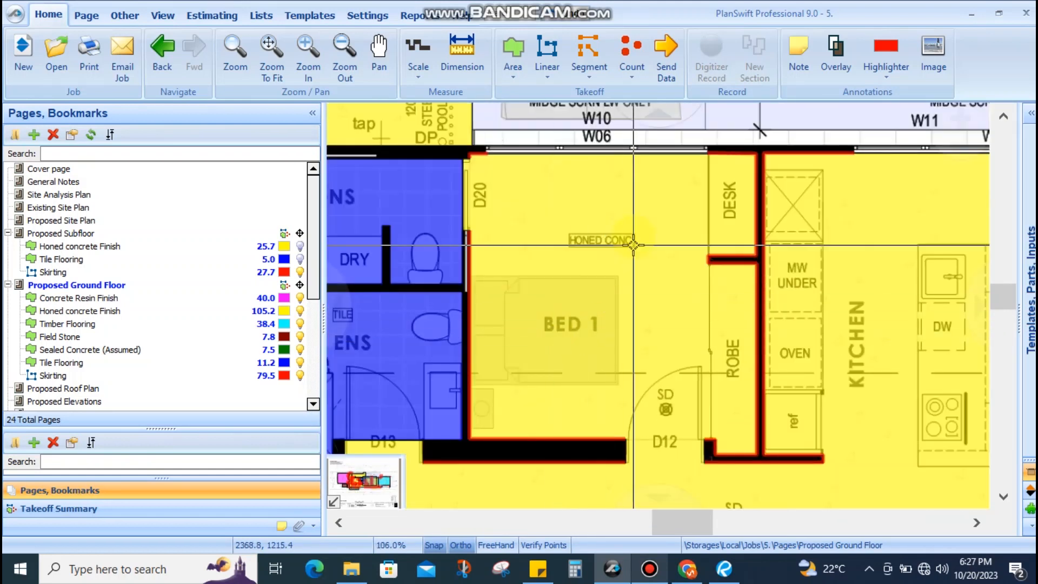
{"action": "scroll", "coordinate": [627, 276], "scroll_direction": "up", "scroll_amount": 3}
{"action": "scroll", "coordinate": [608, 352], "scroll_direction": "up", "scroll_amount": 3}
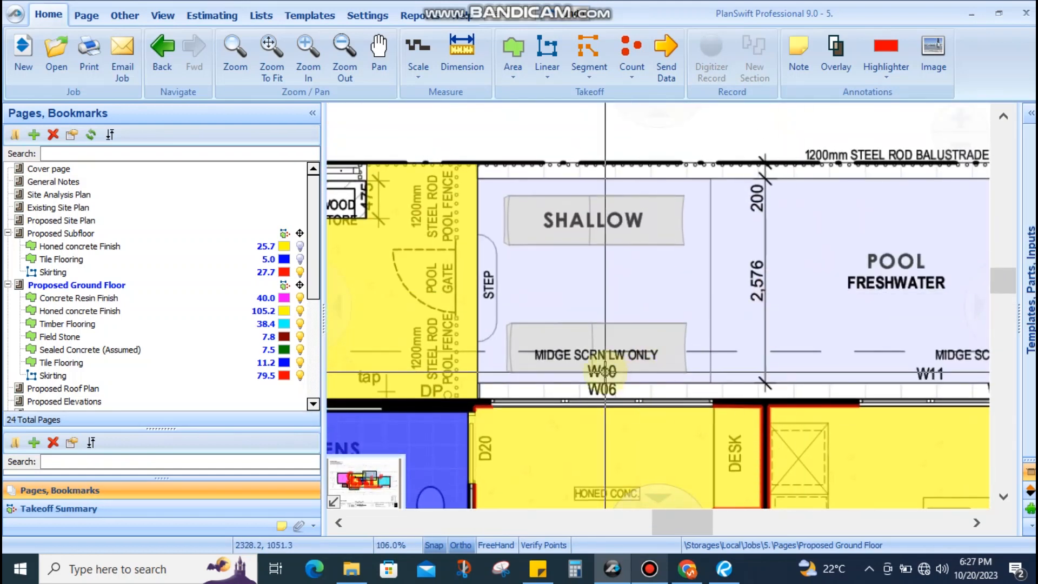
{"action": "scroll", "coordinate": [605, 371], "scroll_direction": "down", "scroll_amount": 2}
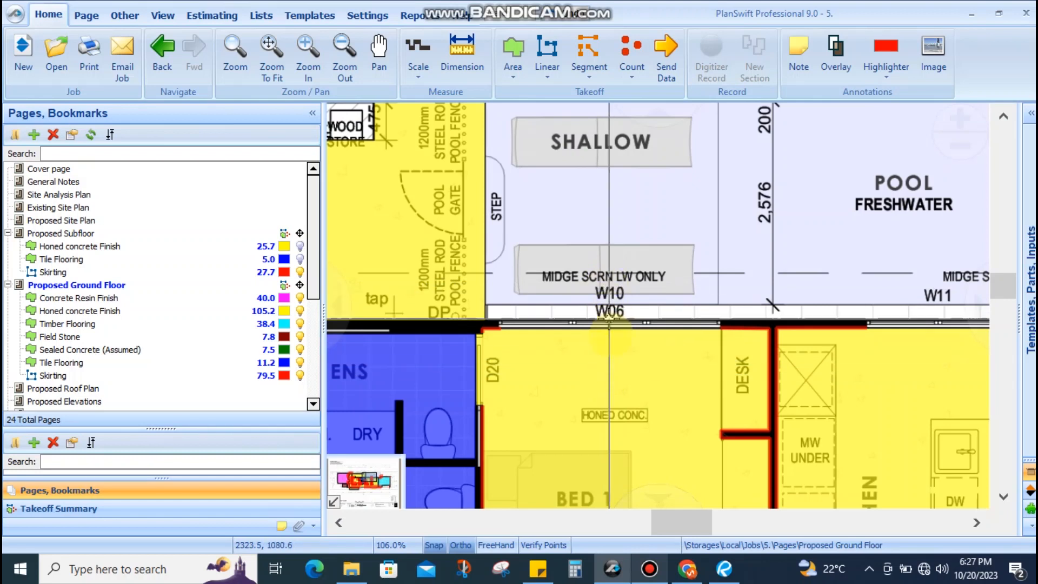
{"action": "scroll", "coordinate": [606, 335], "scroll_direction": "down", "scroll_amount": 3}
{"action": "scroll", "coordinate": [575, 295], "scroll_direction": "up", "scroll_amount": 2}
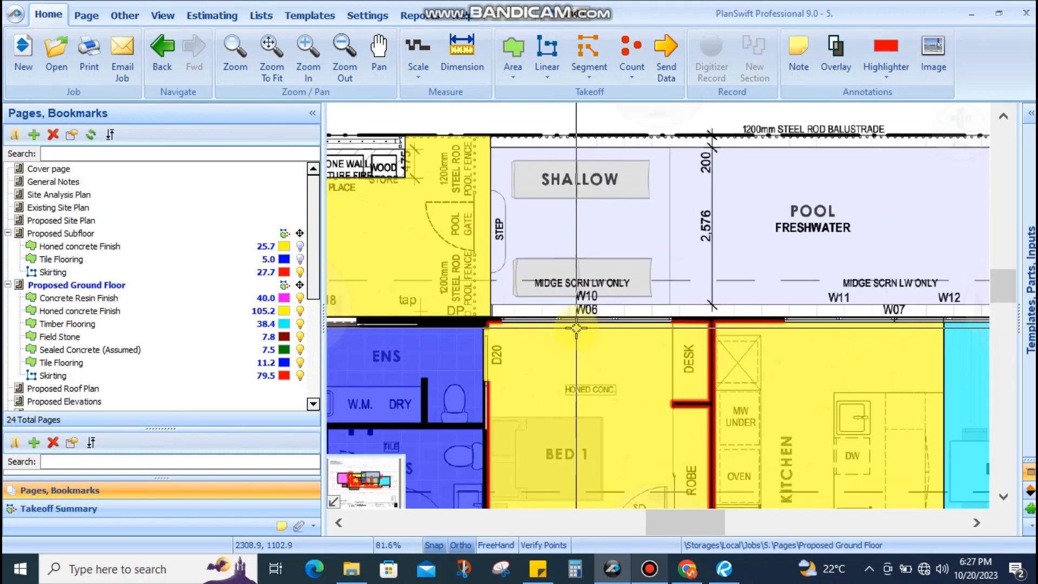
{"action": "left_click_drag", "start_coordinate": [668, 305], "coordinate": [692, 280]}
{"action": "left_click_drag", "start_coordinate": [823, 289], "coordinate": [682, 276]}
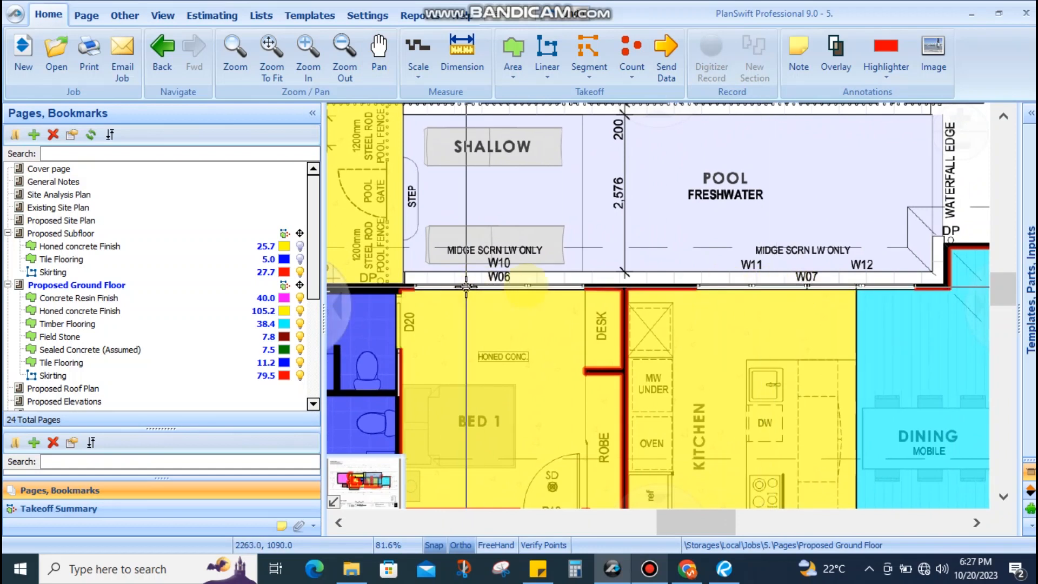
{"action": "scroll", "coordinate": [102, 341], "scroll_direction": "down", "scroll_amount": 4}
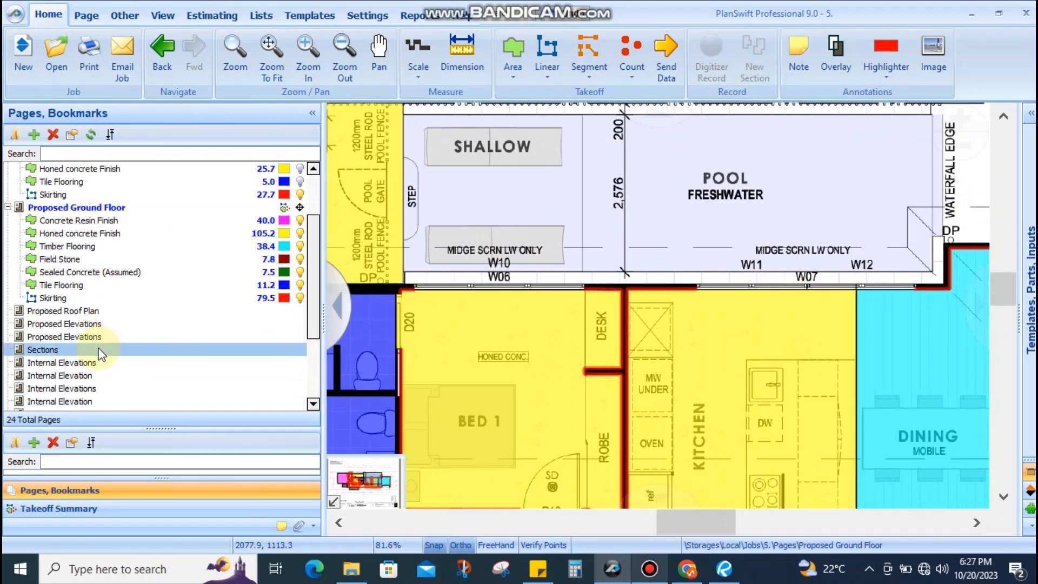
{"action": "scroll", "coordinate": [103, 319], "scroll_direction": "down", "scroll_amount": 1}
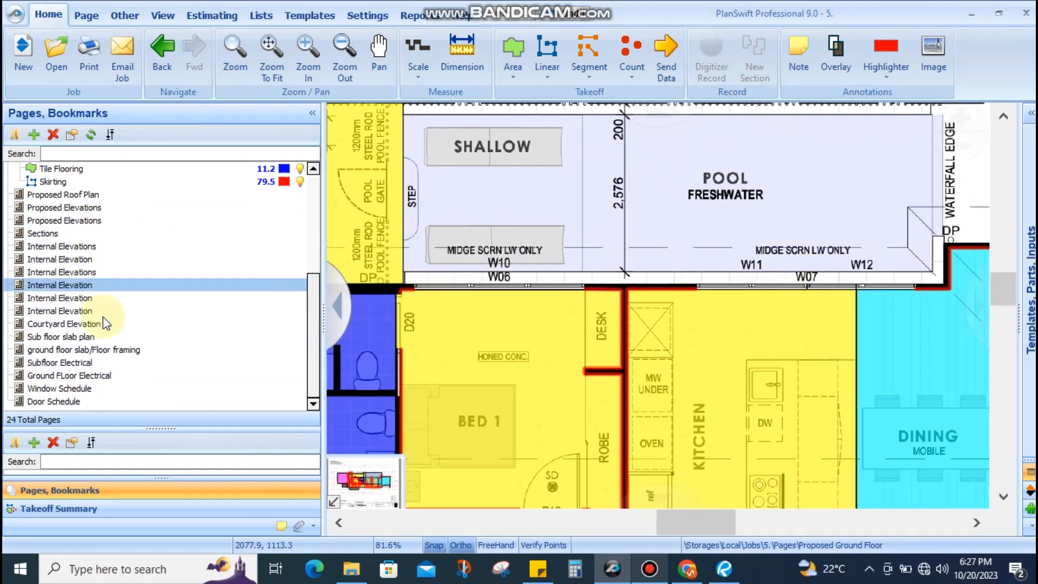
Bring up the Window Schedule and read the W01–W06 columns, including W04
{"action": "left_click", "coordinate": [93, 389]}
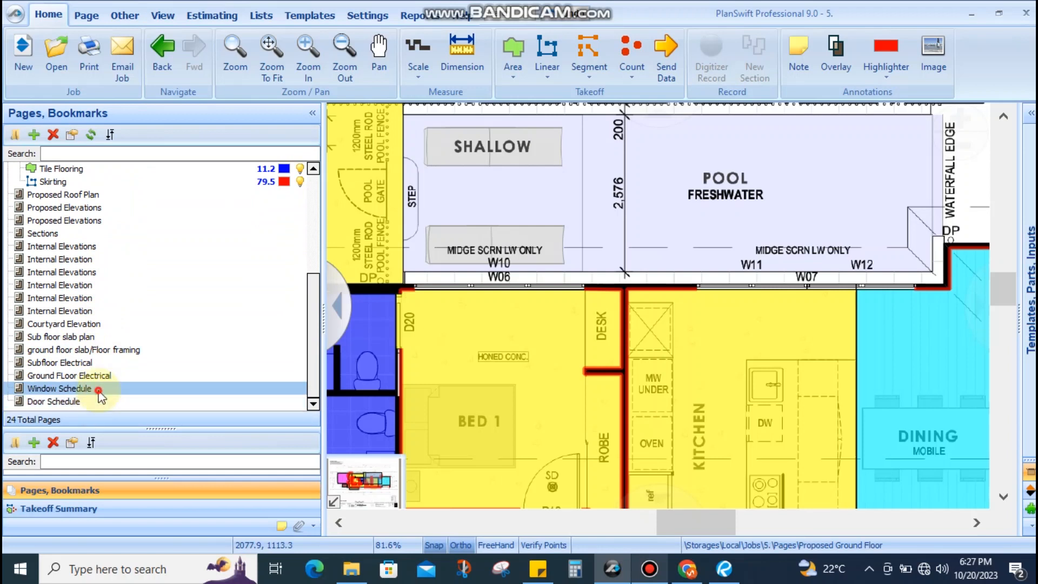
{"action": "scroll", "coordinate": [537, 244], "scroll_direction": "up", "scroll_amount": 3}
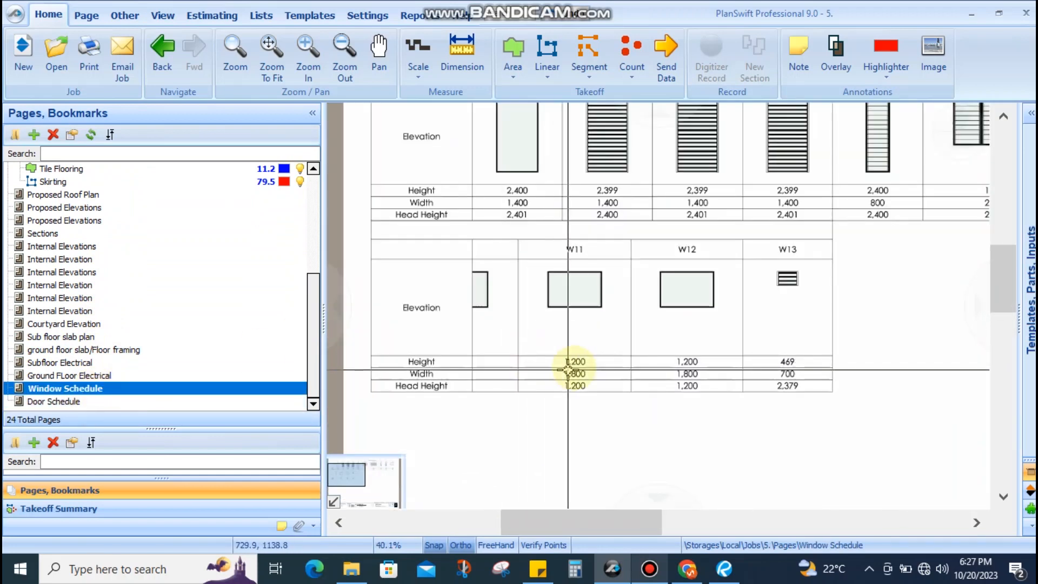
{"action": "mouse_move", "coordinate": [713, 271]}
{"action": "left_mouse_down"}
{"action": "mouse_move", "coordinate": [685, 314]}
{"action": "mouse_move", "coordinate": [674, 389]}
{"action": "mouse_move", "coordinate": [532, 341]}
{"action": "mouse_move", "coordinate": [598, 302]}
{"action": "left_mouse_up"}
{"action": "scroll", "coordinate": [789, 275], "scroll_direction": "up", "scroll_amount": 3}
{"action": "scroll", "coordinate": [757, 285], "scroll_direction": "down", "scroll_amount": 2}
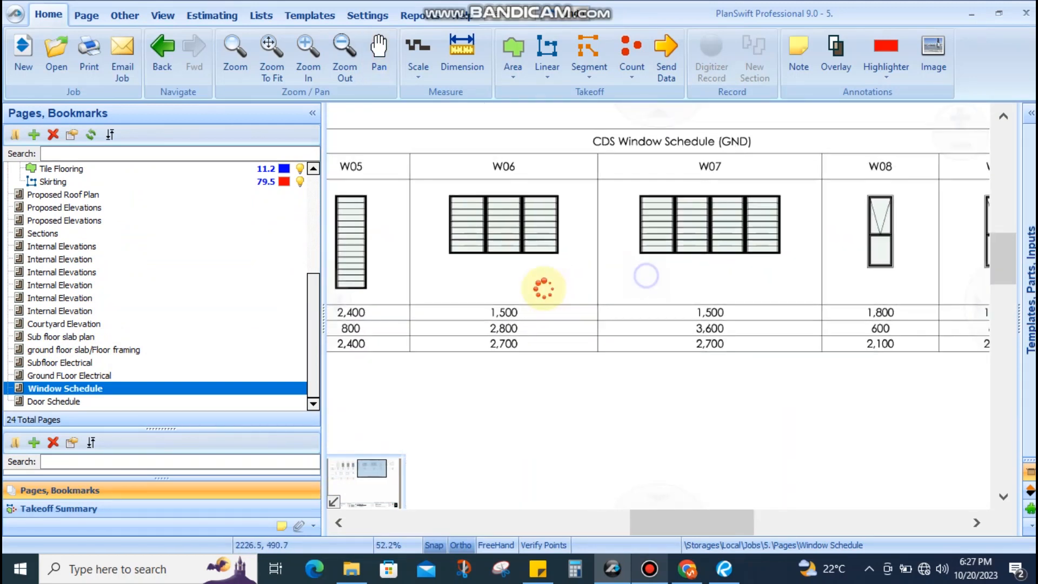
{"action": "left_click_drag", "start_coordinate": [367, 287], "coordinate": [538, 294]}
{"action": "scroll", "coordinate": [535, 295], "scroll_direction": "up", "scroll_amount": 2}
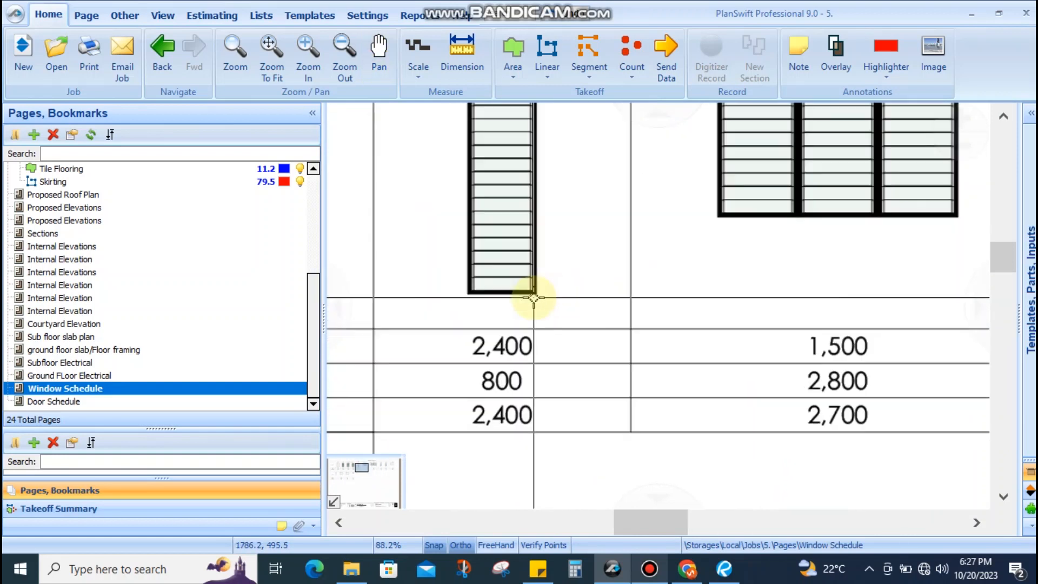
{"action": "scroll", "coordinate": [532, 296], "scroll_direction": "down", "scroll_amount": 1}
{"action": "scroll", "coordinate": [748, 270], "scroll_direction": "down", "scroll_amount": 3}
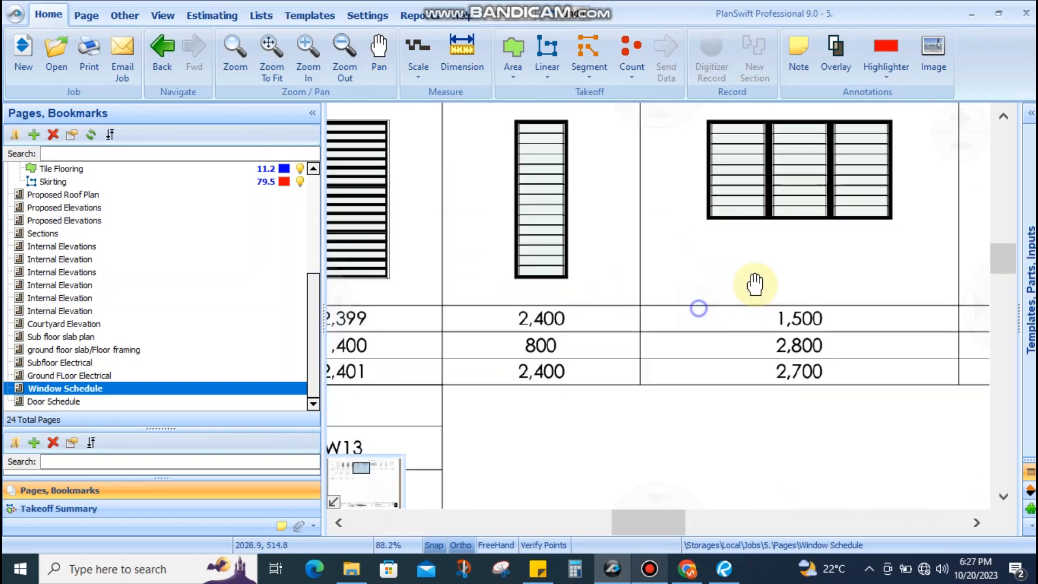
{"action": "scroll", "coordinate": [433, 321], "scroll_direction": "up", "scroll_amount": 2}
{"action": "scroll", "coordinate": [432, 321], "scroll_direction": "up", "scroll_amount": 1}
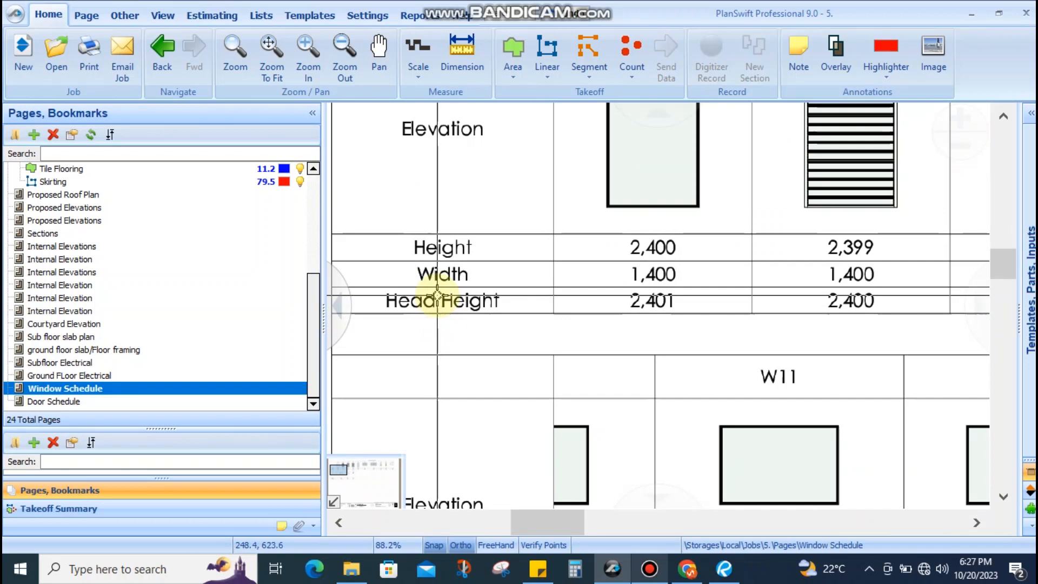
{"action": "scroll", "coordinate": [425, 260], "scroll_direction": "down", "scroll_amount": 4}
Pan across the schedule to compare heights, widths and head heights of windows W07–W13
{"action": "left_click_drag", "start_coordinate": [838, 290], "coordinate": [581, 306]}
{"action": "scroll", "coordinate": [648, 294], "scroll_direction": "up", "scroll_amount": 3}
{"action": "scroll", "coordinate": [601, 286], "scroll_direction": "down", "scroll_amount": 2}
{"action": "scroll", "coordinate": [601, 286], "scroll_direction": "down", "scroll_amount": 1}
{"action": "mouse_move", "coordinate": [779, 246]}
{"action": "left_mouse_down"}
{"action": "mouse_move", "coordinate": [648, 248]}
{"action": "mouse_move", "coordinate": [876, 246]}
{"action": "left_mouse_up"}
{"action": "left_click_drag", "start_coordinate": [640, 274], "coordinate": [750, 270]}
{"action": "scroll", "coordinate": [706, 277], "scroll_direction": "up", "scroll_amount": 2}
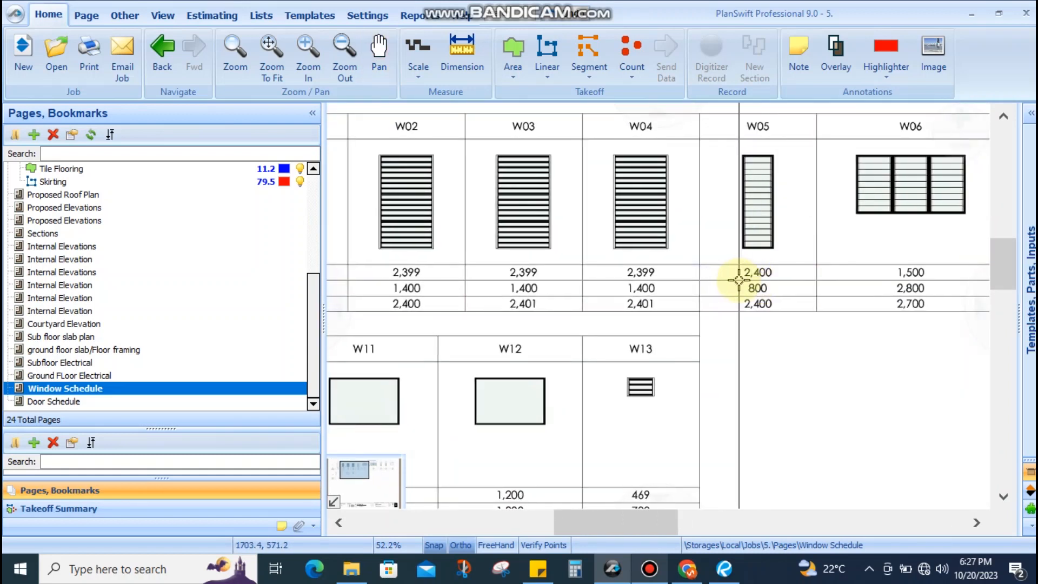
{"action": "scroll", "coordinate": [738, 280], "scroll_direction": "down", "scroll_amount": 1}
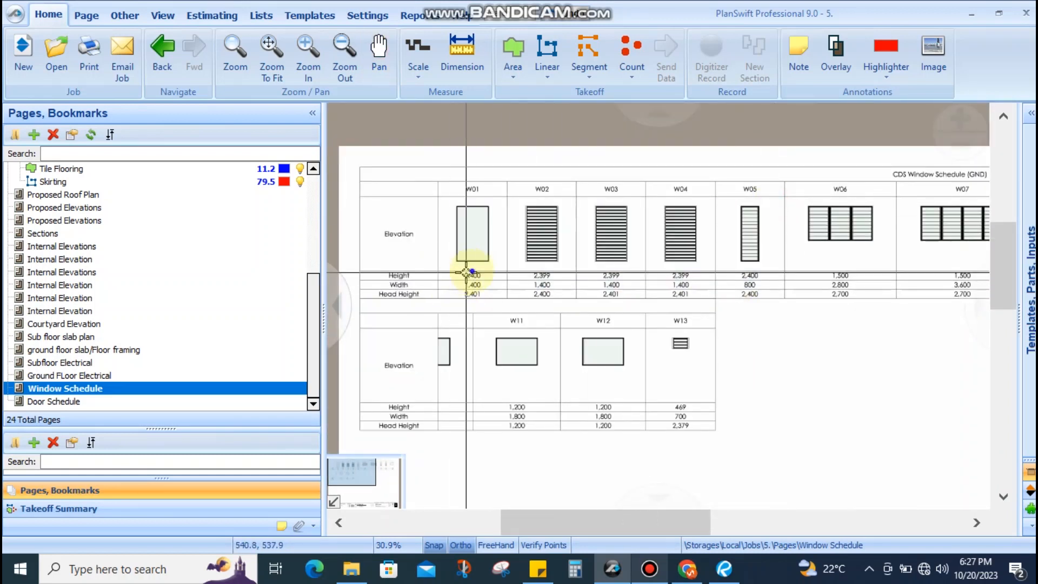
{"action": "left_click_drag", "start_coordinate": [465, 273], "coordinate": [548, 231]}
{"action": "left_click_drag", "start_coordinate": [740, 271], "coordinate": [669, 288]}
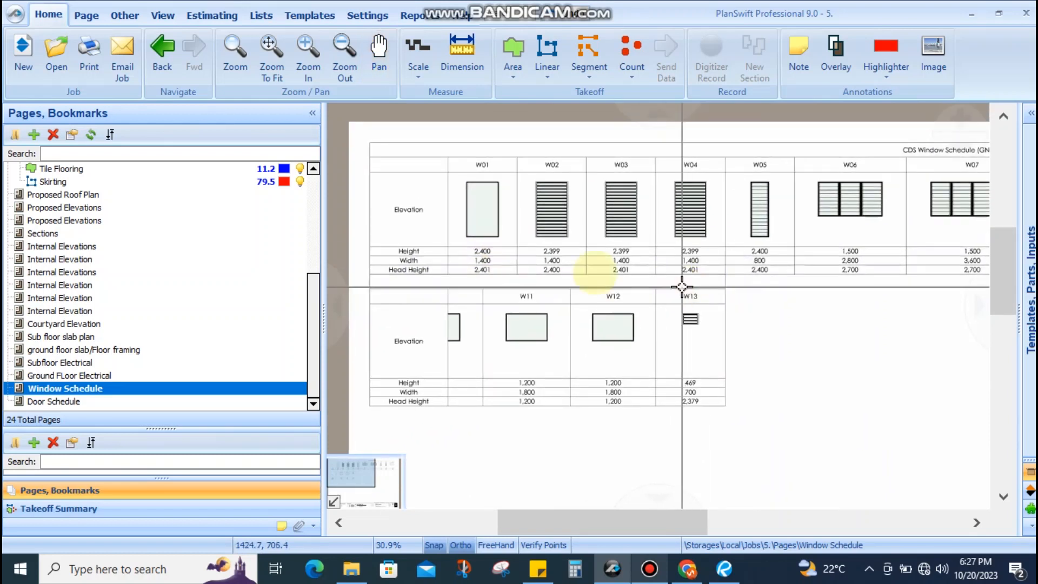
{"action": "left_click_drag", "start_coordinate": [789, 225], "coordinate": [554, 230]}
{"action": "left_click_drag", "start_coordinate": [646, 231], "coordinate": [539, 231]}
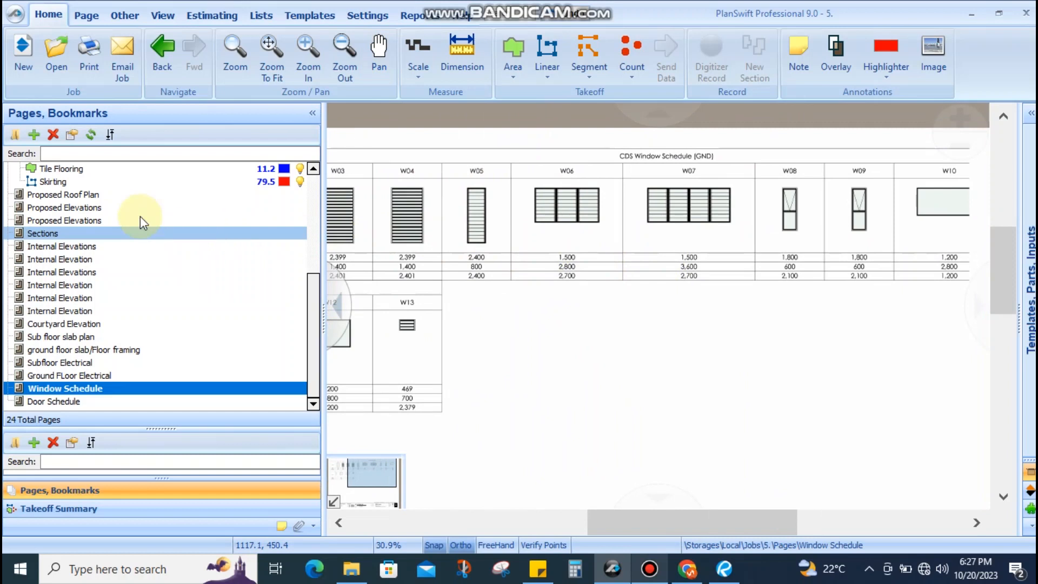
{"action": "scroll", "coordinate": [141, 217], "scroll_direction": "up", "scroll_amount": 4}
Go to the Proposed Subfloor page and centre the master bedroom's window wall
{"action": "scroll", "coordinate": [80, 235], "scroll_direction": "up", "scroll_amount": 2}
{"action": "left_click", "coordinate": [80, 233]}
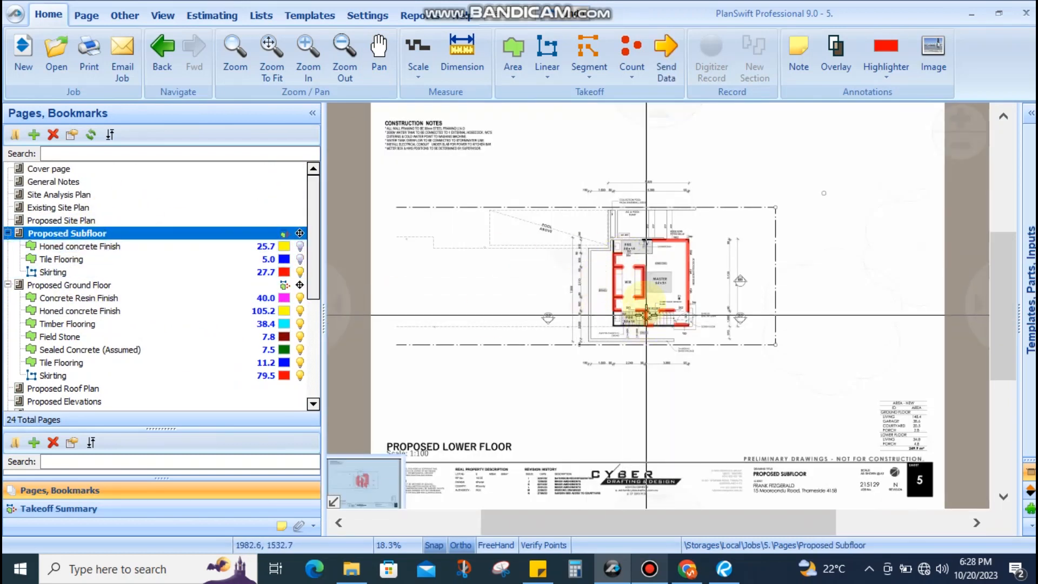
{"action": "scroll", "coordinate": [718, 306], "scroll_direction": "up", "scroll_amount": 5}
{"action": "left_click_drag", "start_coordinate": [764, 310], "coordinate": [660, 311]}
{"action": "scroll", "coordinate": [661, 310], "scroll_direction": "down", "scroll_amount": 2}
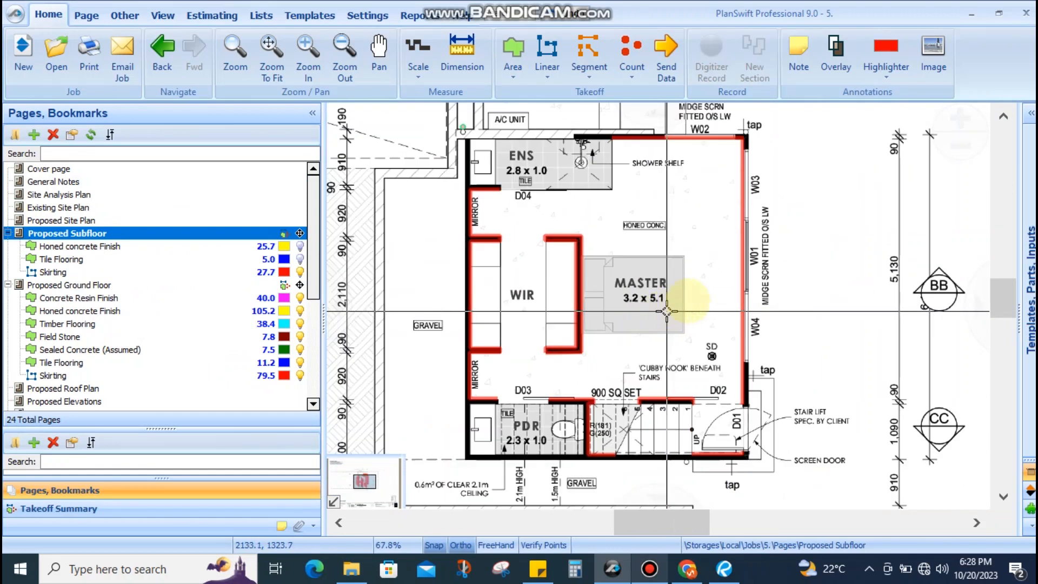
{"action": "scroll", "coordinate": [756, 313], "scroll_direction": "up", "scroll_amount": 1}
{"action": "left_click_drag", "start_coordinate": [756, 313], "coordinate": [755, 351]}
{"action": "left_click_drag", "start_coordinate": [782, 253], "coordinate": [783, 297]}
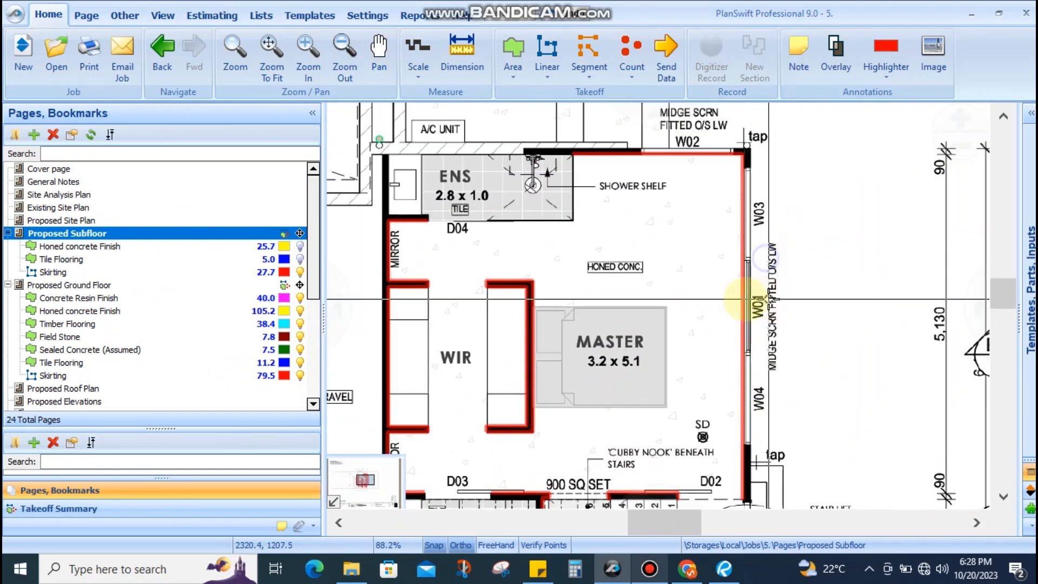
Pull the Skirting run's end along wall W01 up to the top-right corner
{"action": "left_click", "coordinate": [748, 329]}
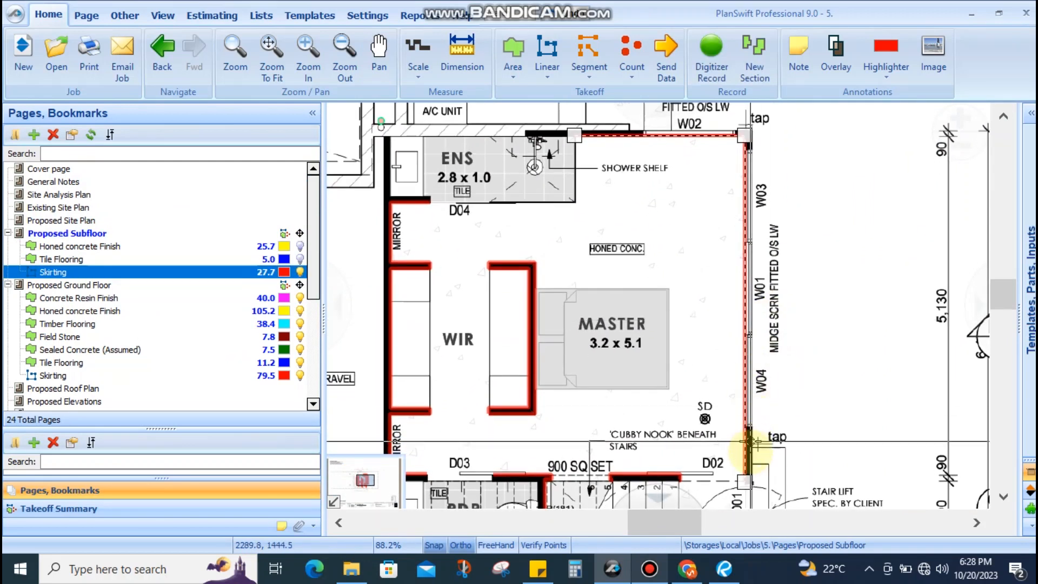
{"action": "left_click_drag", "start_coordinate": [744, 481], "coordinate": [747, 151]}
{"action": "scroll", "coordinate": [750, 149], "scroll_direction": "up", "scroll_amount": 3}
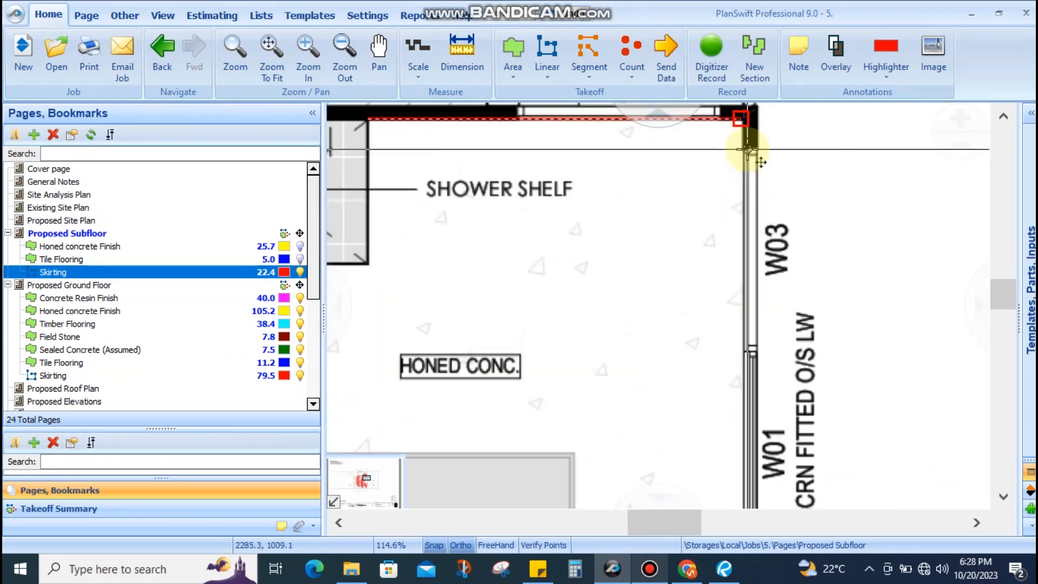
{"action": "scroll", "coordinate": [753, 160], "scroll_direction": "down", "scroll_amount": 3}
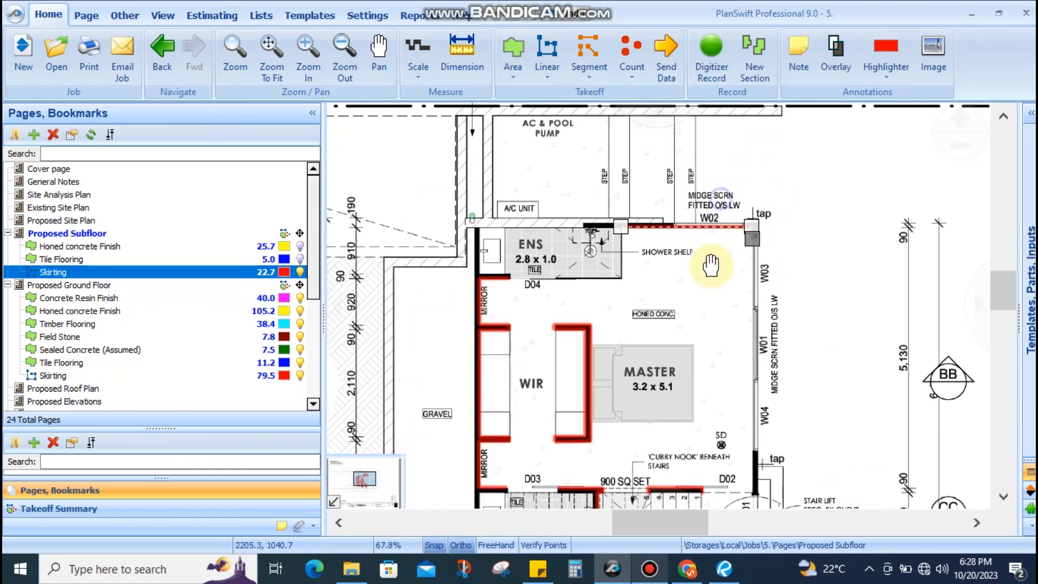
{"action": "scroll", "coordinate": [719, 249], "scroll_direction": "up", "scroll_amount": 3}
Break the Skirting at that corner and pull the point back off wall W02, giving 21.3
{"action": "mouse_move", "coordinate": [788, 250]}
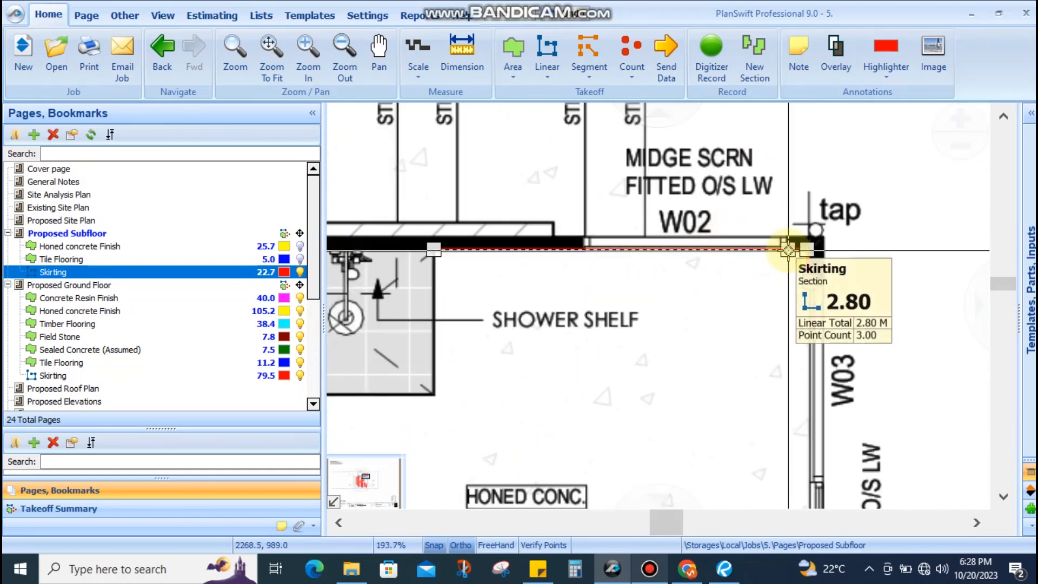
{"action": "right_click", "coordinate": [788, 250]}
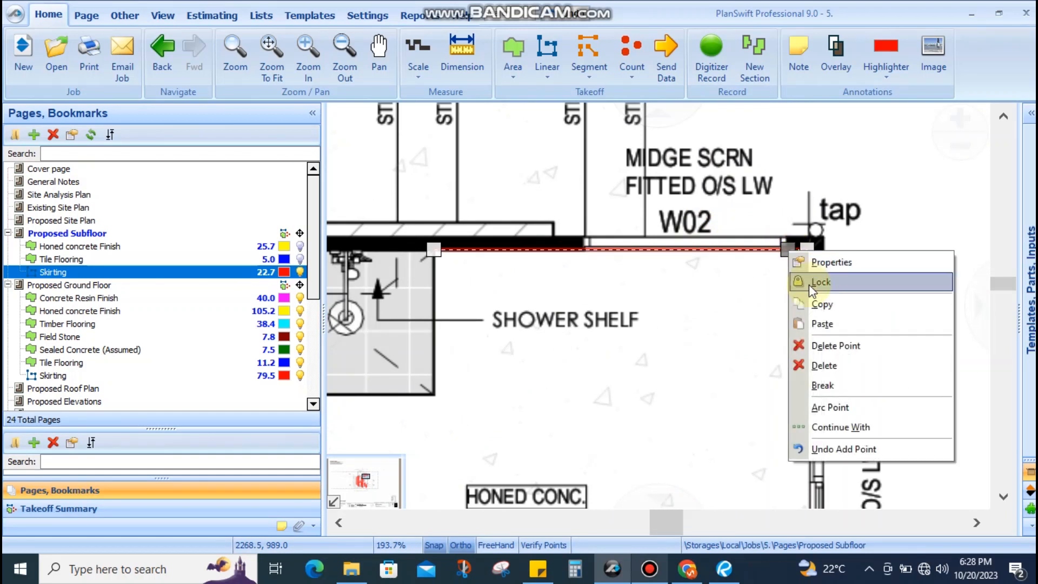
{"action": "left_click", "coordinate": [816, 385]}
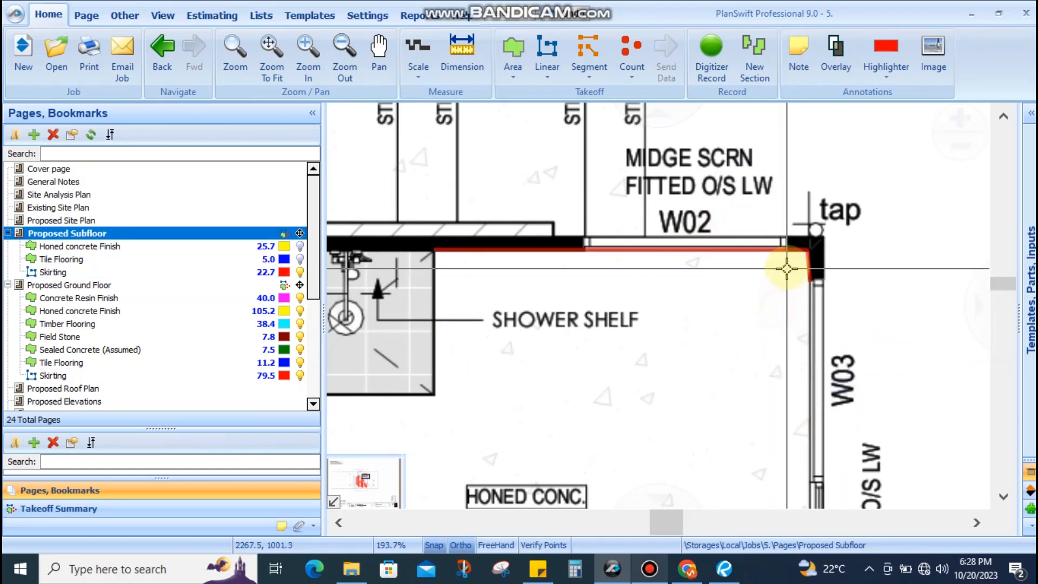
{"action": "left_click_drag", "start_coordinate": [776, 248], "coordinate": [590, 251]}
{"action": "scroll", "coordinate": [706, 344], "scroll_direction": "up", "scroll_amount": 8}
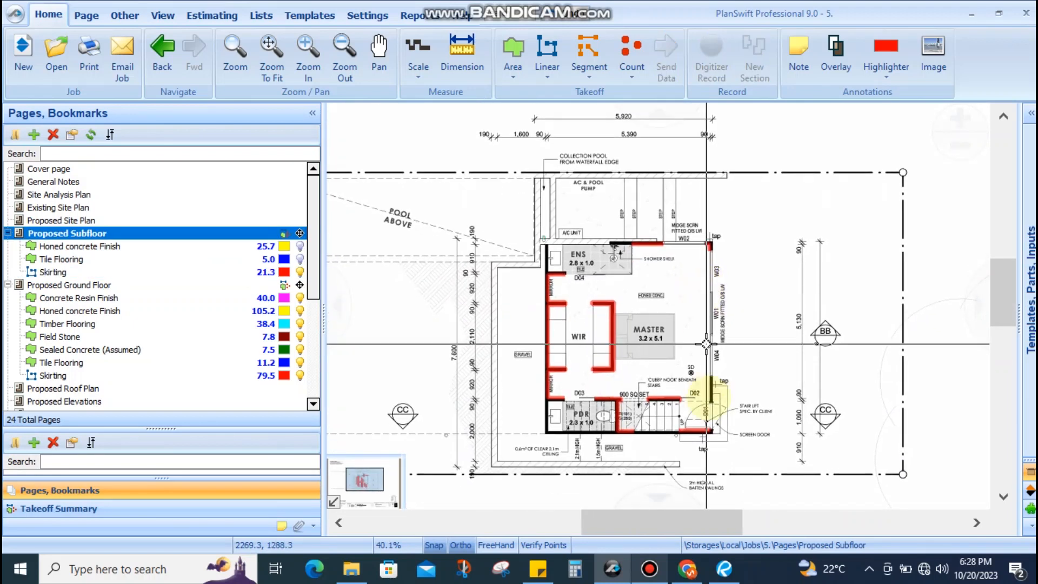
{"action": "scroll", "coordinate": [706, 344], "scroll_direction": "up", "scroll_amount": 4}
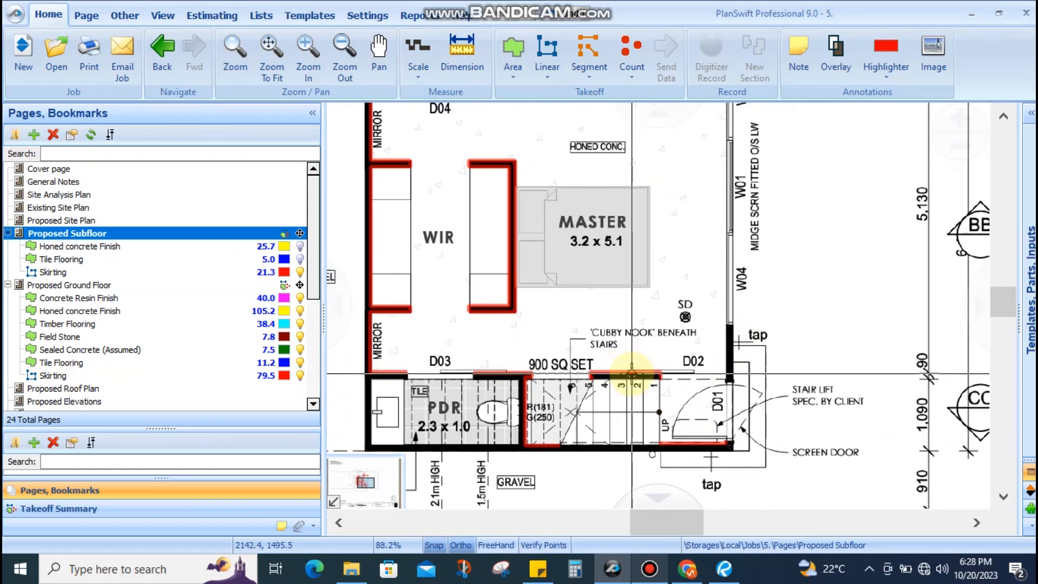
{"action": "left_click", "coordinate": [632, 374]}
{"action": "key", "text": "r"}
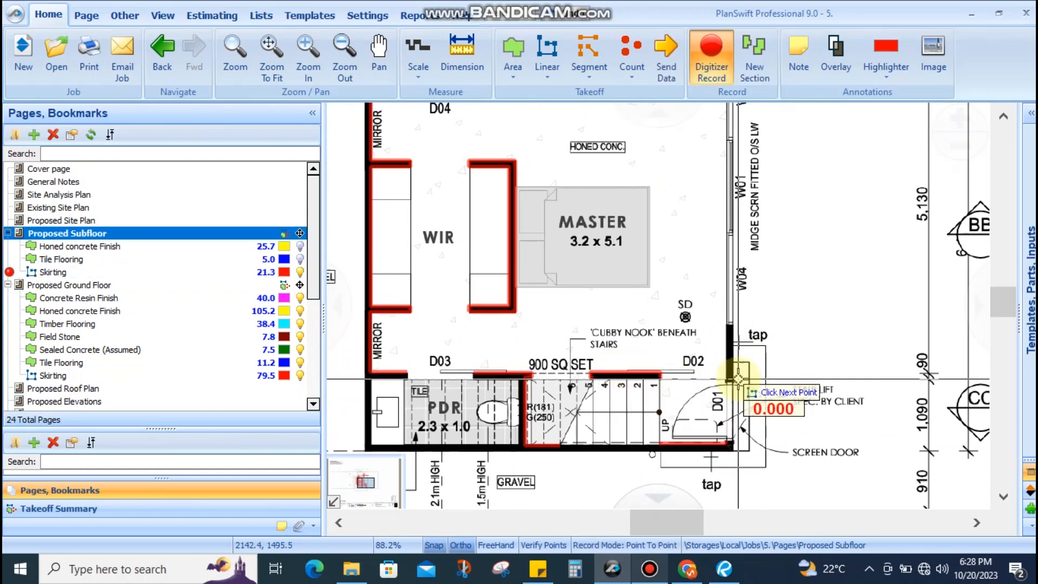
{"action": "scroll", "coordinate": [738, 378], "scroll_direction": "up", "scroll_amount": 6}
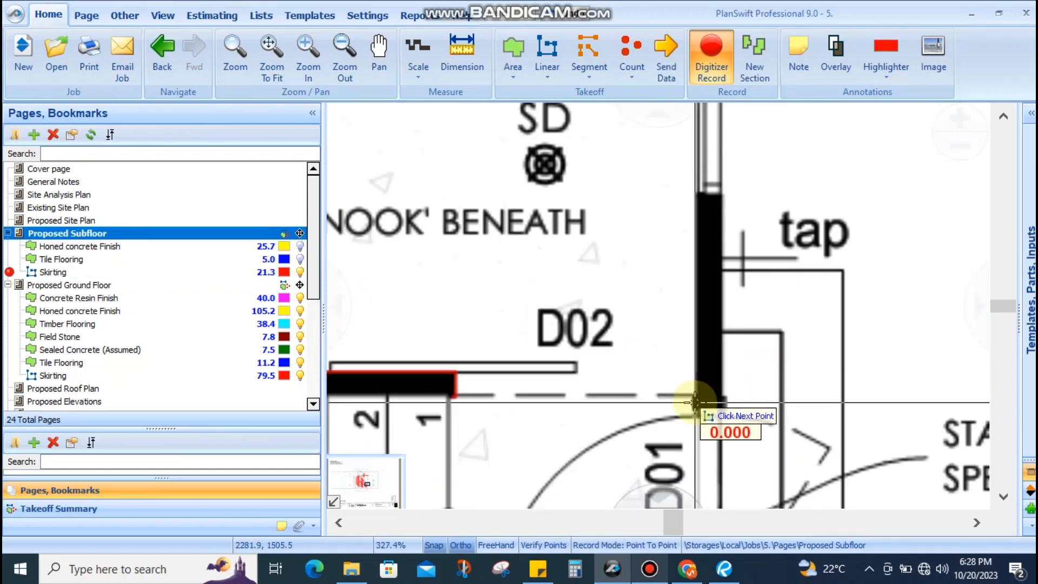
{"action": "left_click", "coordinate": [696, 187]}
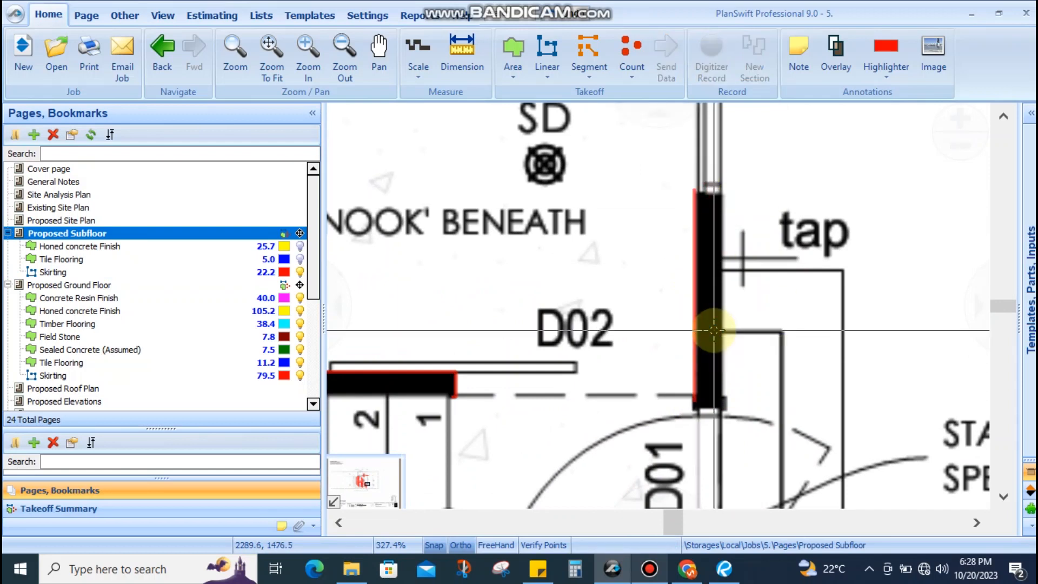
{"action": "scroll", "coordinate": [692, 346], "scroll_direction": "down", "scroll_amount": 4}
{"action": "scroll", "coordinate": [658, 243], "scroll_direction": "down", "scroll_amount": 4}
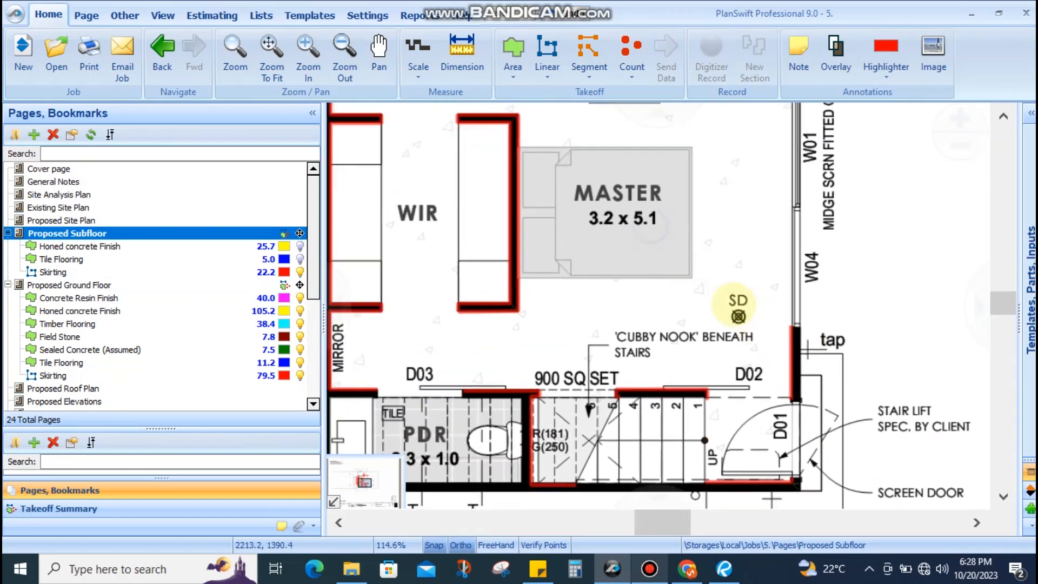
{"action": "scroll", "coordinate": [596, 225], "scroll_direction": "up", "scroll_amount": 4}
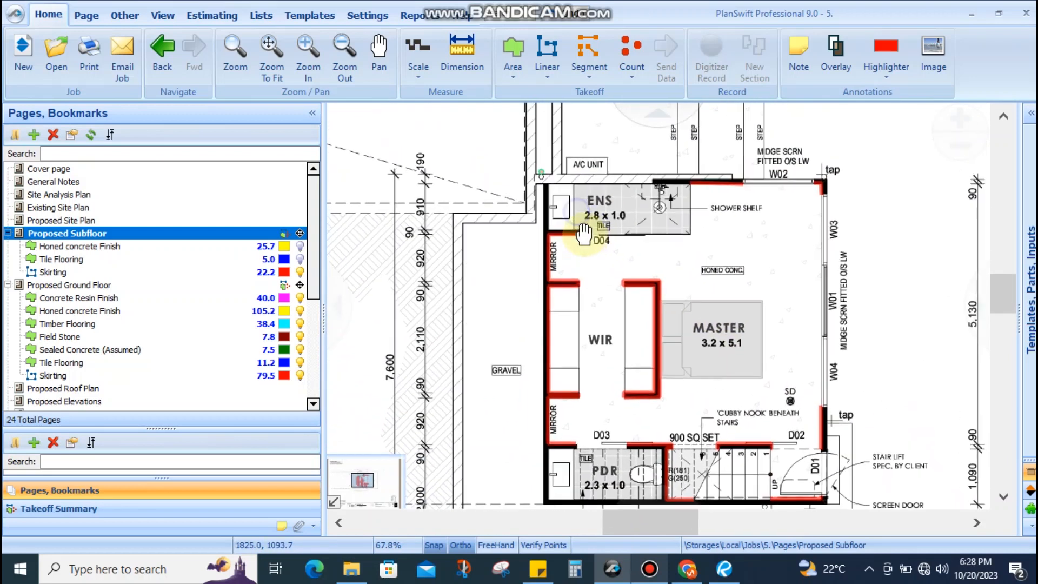
{"action": "scroll", "coordinate": [668, 241], "scroll_direction": "down", "scroll_amount": 2}
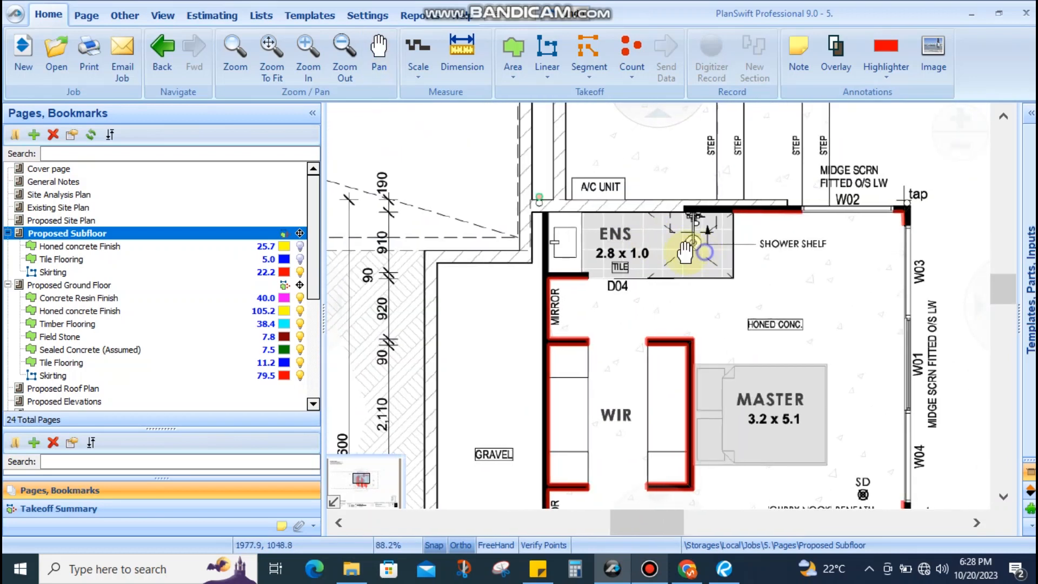
{"action": "scroll", "coordinate": [694, 241], "scroll_direction": "up", "scroll_amount": 2}
{"action": "scroll", "coordinate": [751, 236], "scroll_direction": "down", "scroll_amount": 6}
{"action": "scroll", "coordinate": [684, 240], "scroll_direction": "up", "scroll_amount": 2}
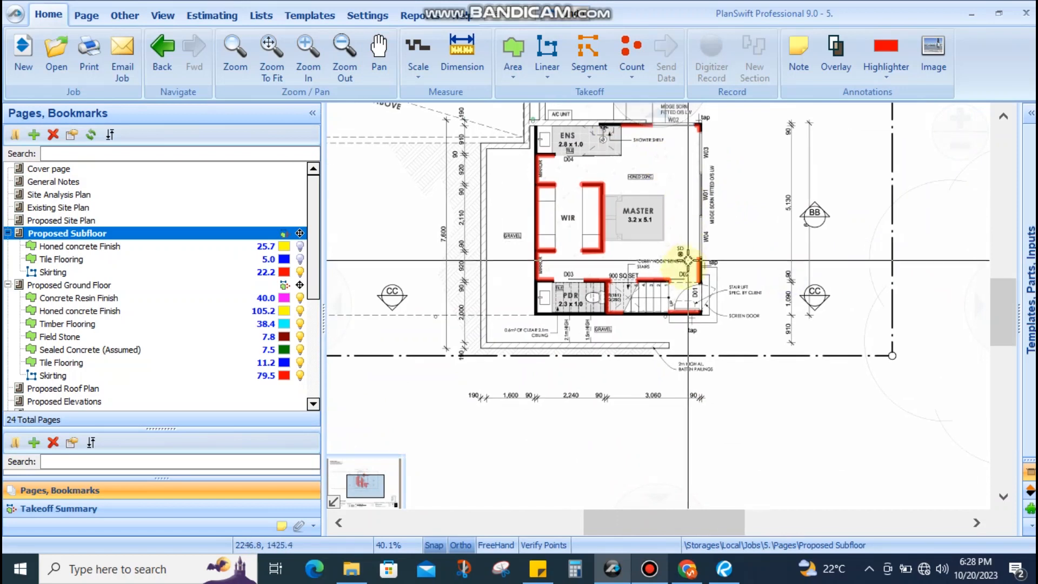
{"action": "left_click_drag", "start_coordinate": [679, 250], "coordinate": [695, 303]}
{"action": "scroll", "coordinate": [701, 138], "scroll_direction": "up", "scroll_amount": 5}
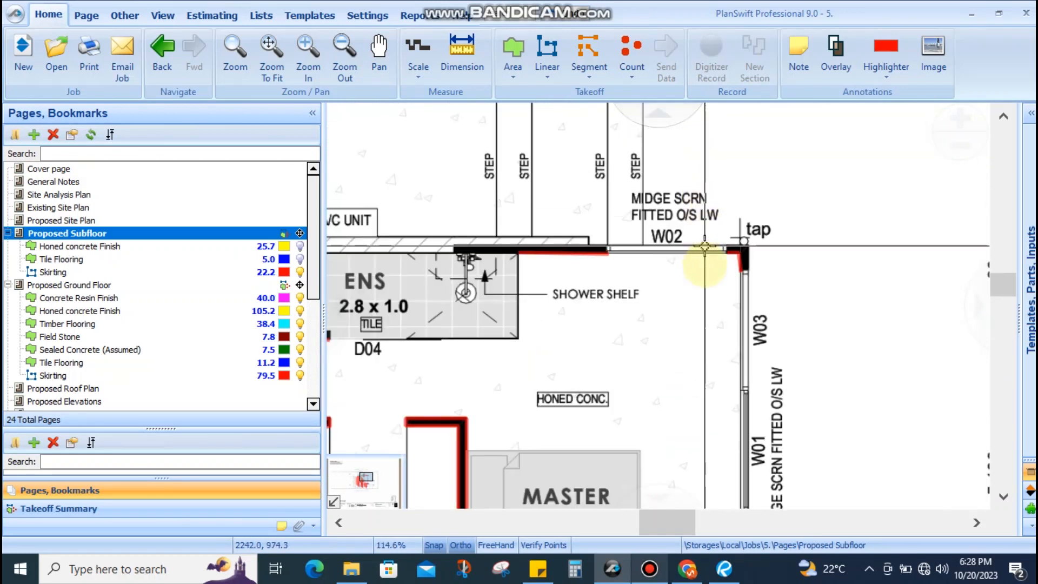
{"action": "scroll", "coordinate": [703, 280], "scroll_direction": "down", "scroll_amount": 5}
{"action": "left_click_drag", "start_coordinate": [686, 301], "coordinate": [745, 225]}
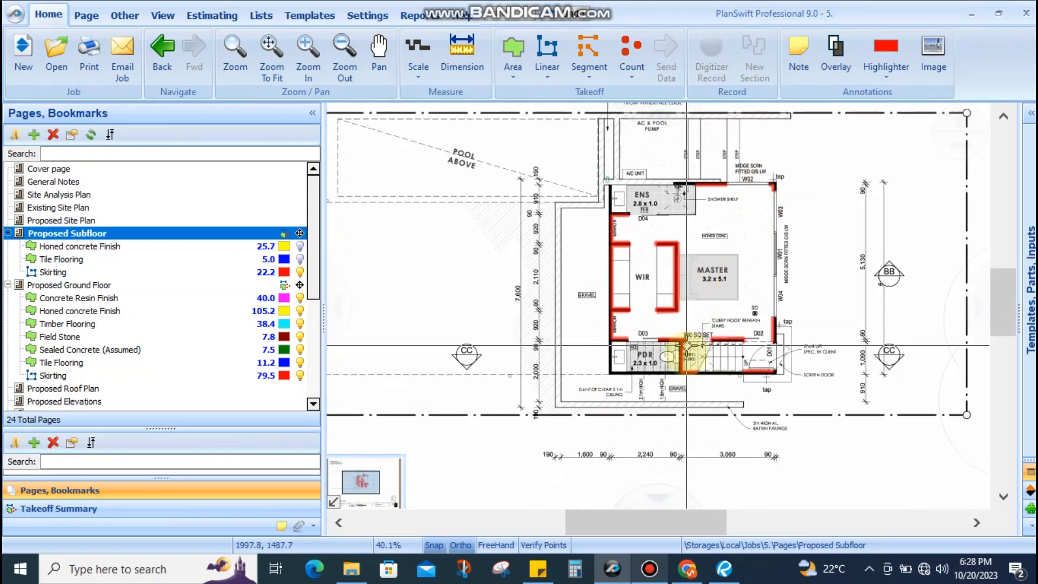
{"action": "scroll", "coordinate": [686, 348], "scroll_direction": "up", "scroll_amount": 5}
{"action": "left_click_drag", "start_coordinate": [708, 389], "coordinate": [643, 469]}
{"action": "scroll", "coordinate": [647, 456], "scroll_direction": "down", "scroll_amount": 2}
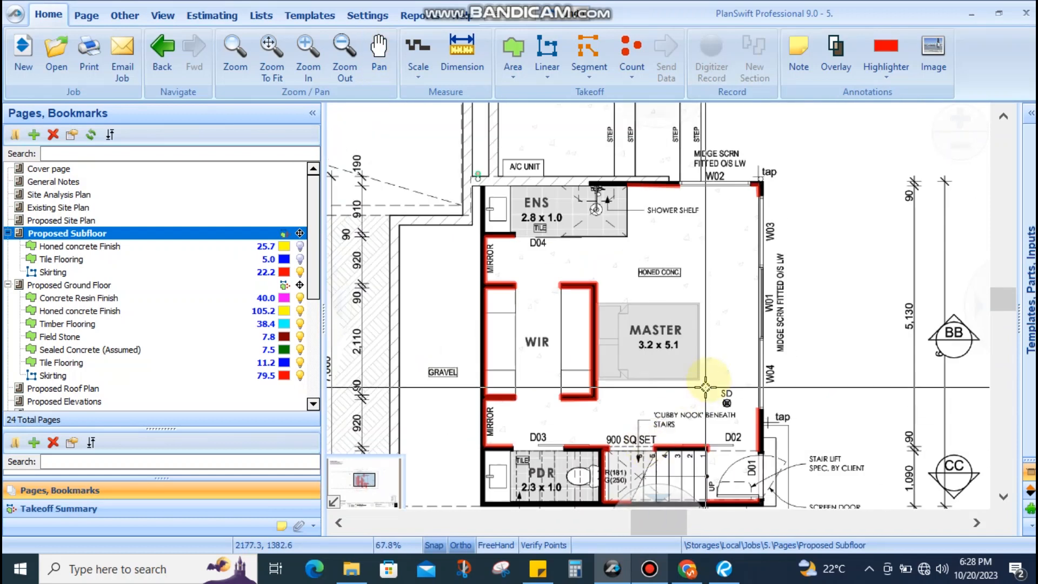
{"action": "left_click_drag", "start_coordinate": [707, 385], "coordinate": [641, 452]}
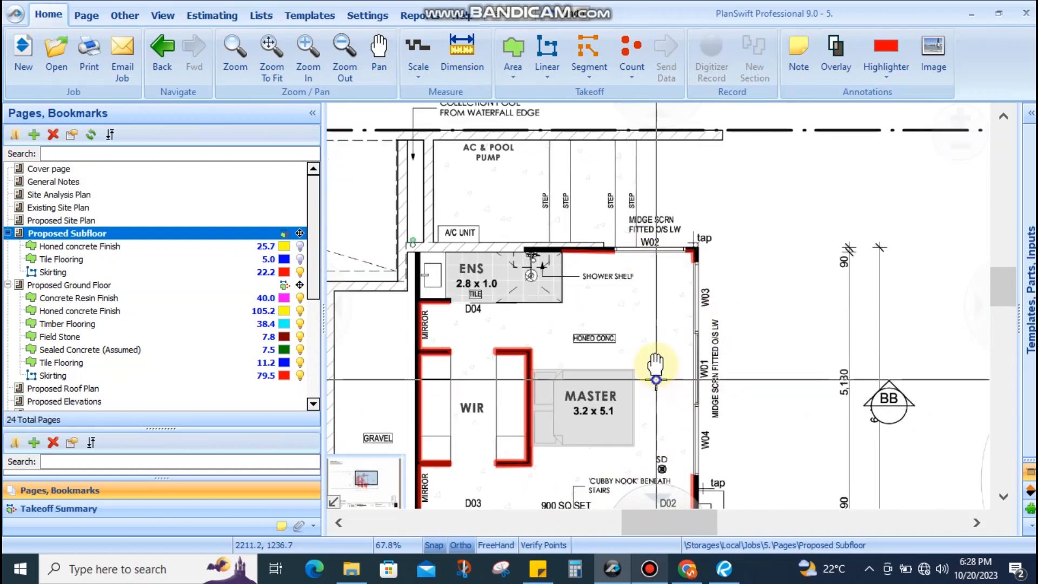
{"action": "left_click_drag", "start_coordinate": [656, 380], "coordinate": [652, 290]}
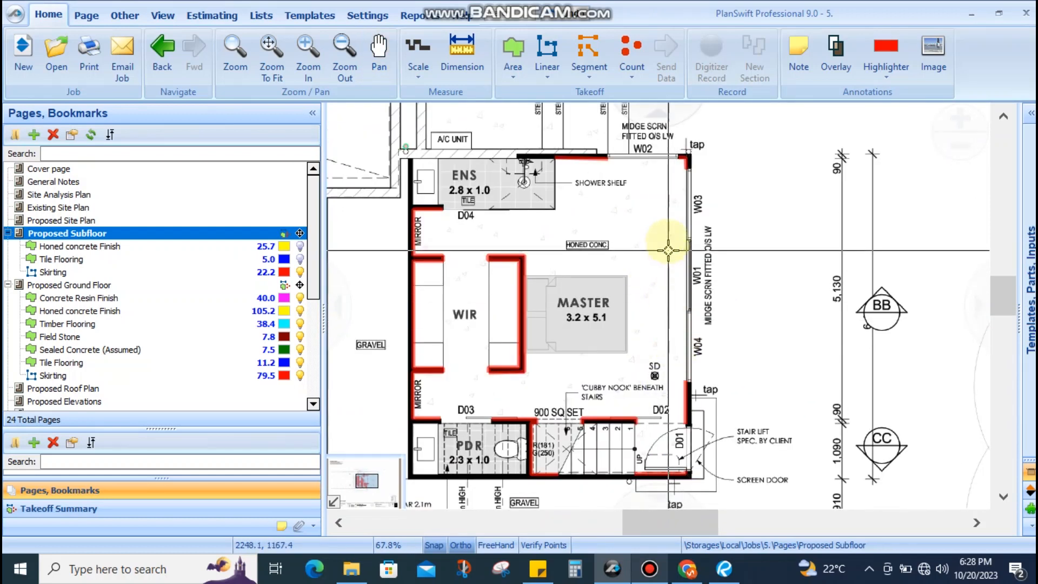
On Proposed Ground Floor, snap the skirting end point onto the W05/bath corner
{"action": "left_click", "coordinate": [178, 285]}
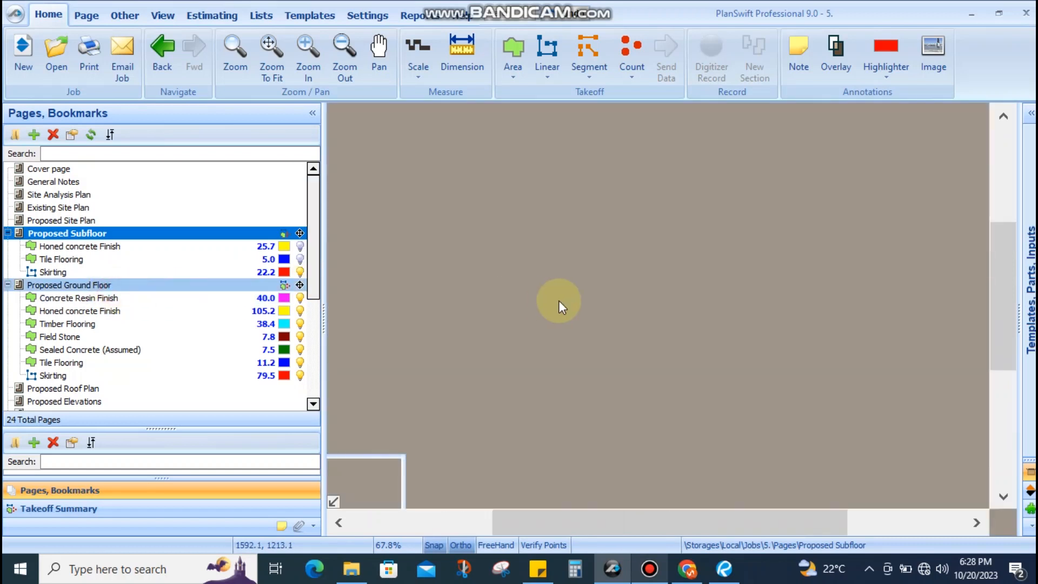
{"action": "scroll", "coordinate": [602, 275], "scroll_direction": "up", "scroll_amount": 7}
{"action": "scroll", "coordinate": [682, 271], "scroll_direction": "down", "scroll_amount": 1}
{"action": "scroll", "coordinate": [682, 272], "scroll_direction": "down", "scroll_amount": 2}
{"action": "scroll", "coordinate": [554, 270], "scroll_direction": "up", "scroll_amount": 5}
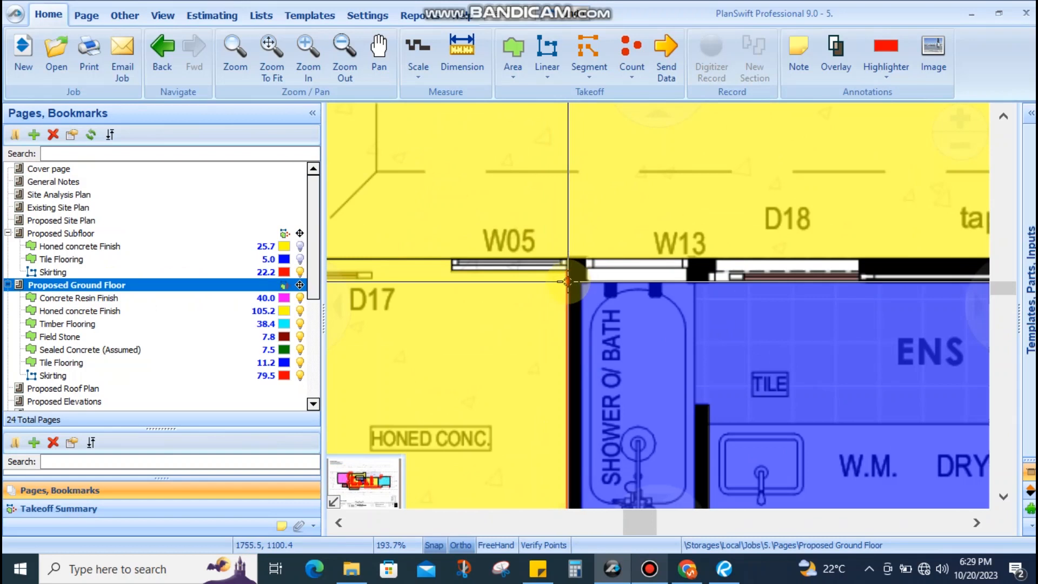
{"action": "left_click", "coordinate": [567, 281]}
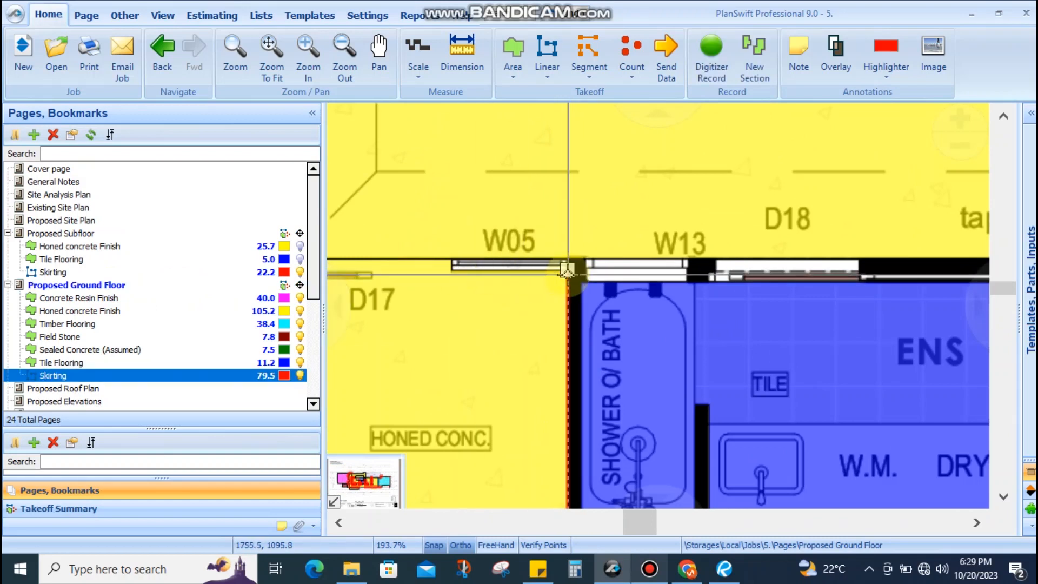
{"action": "left_click_drag", "start_coordinate": [567, 273], "coordinate": [451, 285]}
{"action": "left_click_drag", "start_coordinate": [473, 322], "coordinate": [565, 273]}
Stretch the short skirting segment along the top wall by Bed 1, bringing Skirting to 86.6
{"action": "scroll", "coordinate": [543, 272], "scroll_direction": "down", "scroll_amount": 3}
{"action": "left_click_drag", "start_coordinate": [720, 323], "coordinate": [516, 318]}
{"action": "left_click", "coordinate": [640, 241]}
{"action": "left_click", "coordinate": [642, 245]}
{"action": "scroll", "coordinate": [648, 244], "scroll_direction": "down", "scroll_amount": 4}
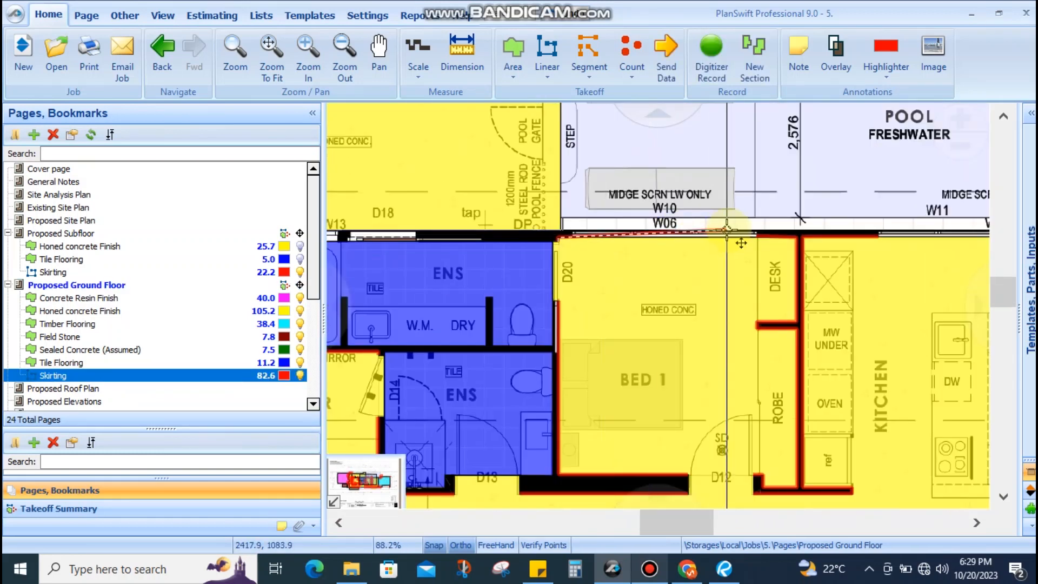
{"action": "scroll", "coordinate": [822, 242], "scroll_direction": "up", "scroll_amount": 3}
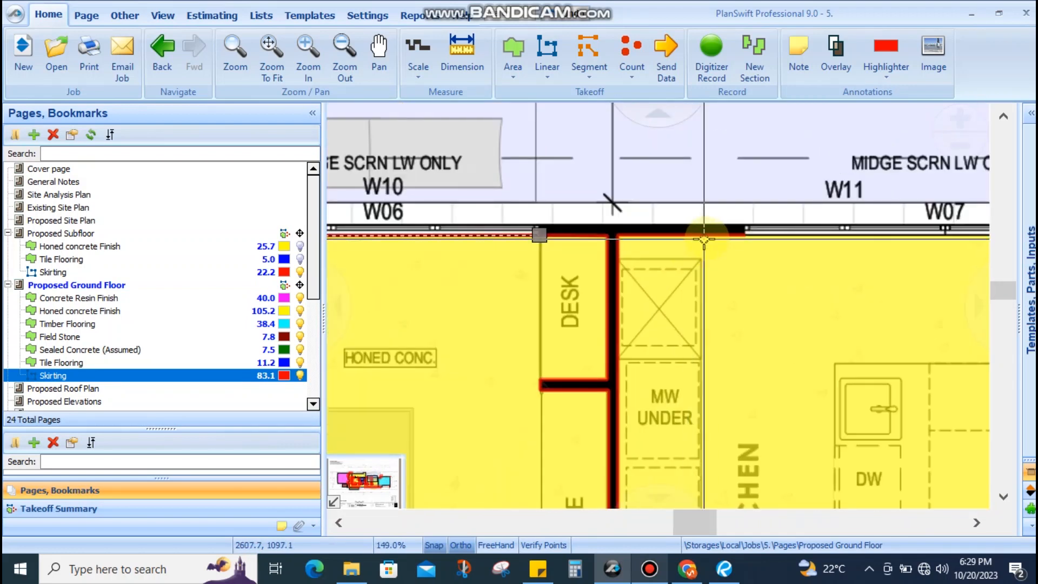
{"action": "left_click_drag", "start_coordinate": [743, 241], "coordinate": [561, 250]}
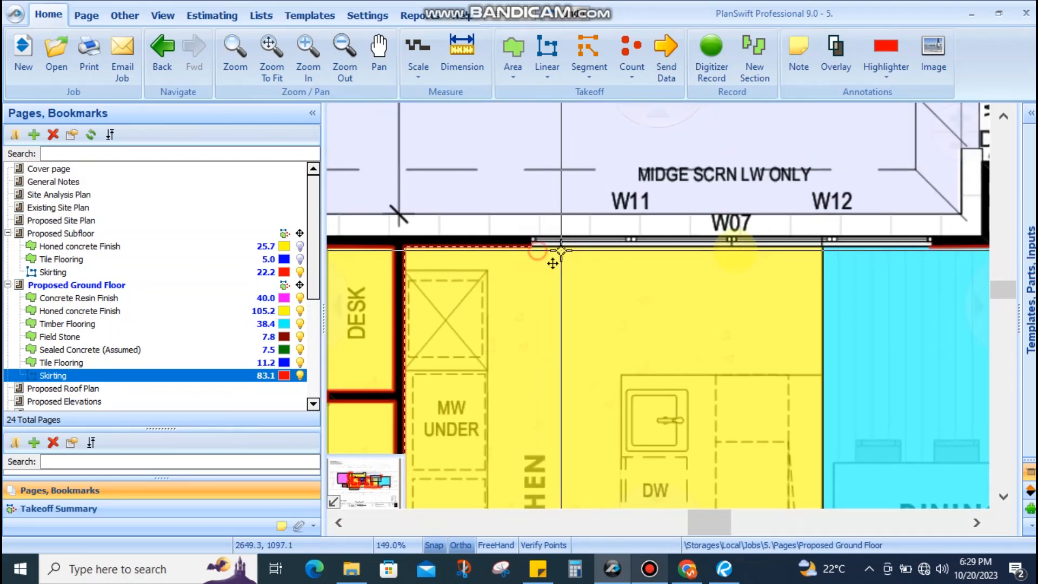
{"action": "scroll", "coordinate": [724, 250], "scroll_direction": "down", "scroll_amount": 5}
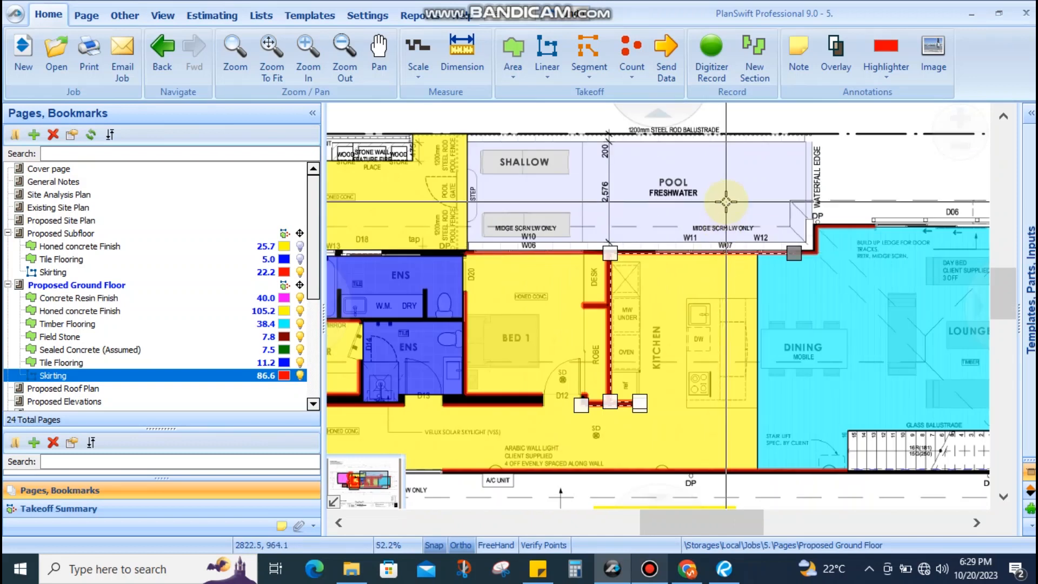
{"action": "key", "text": "Escape"}
Pan around the ground floor plan to check the pool-side, D08, dining and lounge walls
{"action": "left_click_drag", "start_coordinate": [779, 271], "coordinate": [789, 280]}
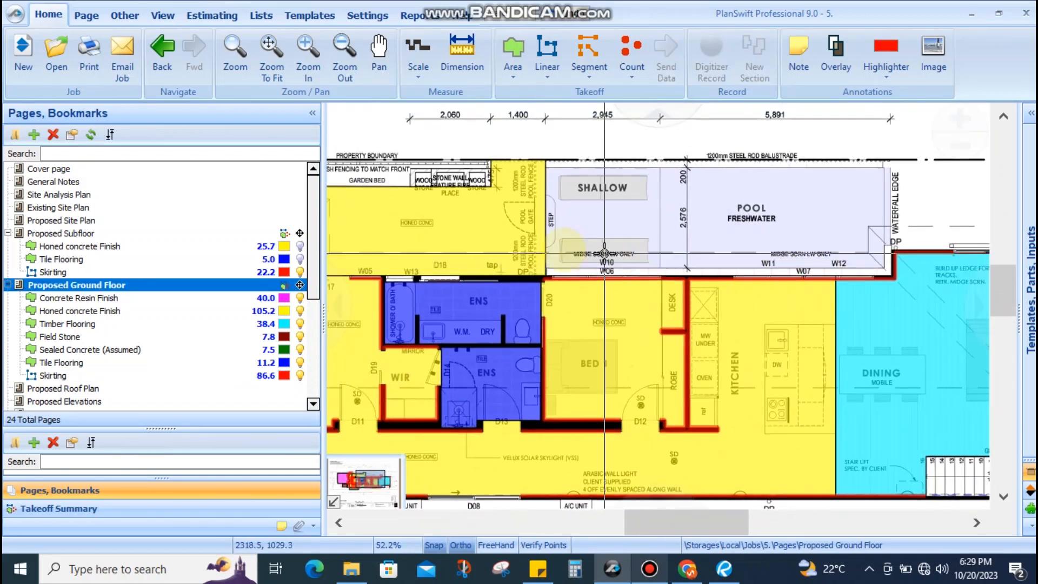
{"action": "left_click_drag", "start_coordinate": [556, 216], "coordinate": [686, 174]}
{"action": "left_click_drag", "start_coordinate": [568, 427], "coordinate": [719, 341]}
{"action": "scroll", "coordinate": [761, 359], "scroll_direction": "up", "scroll_amount": 3}
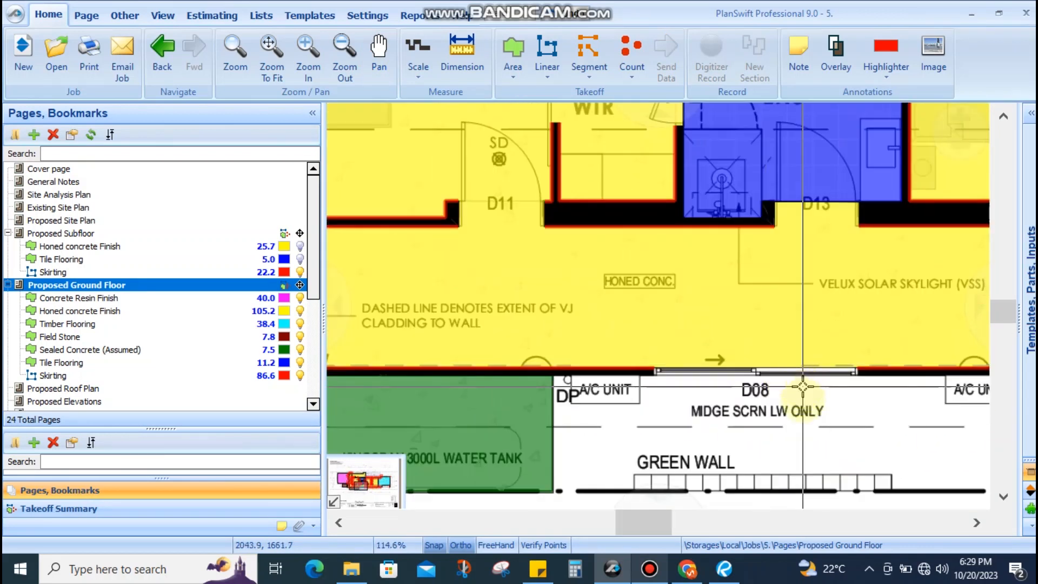
{"action": "left_click_drag", "start_coordinate": [797, 402], "coordinate": [530, 324]}
{"action": "scroll", "coordinate": [532, 322], "scroll_direction": "down", "scroll_amount": 3}
{"action": "left_click_drag", "start_coordinate": [845, 318], "coordinate": [631, 320]}
{"action": "left_click_drag", "start_coordinate": [793, 316], "coordinate": [926, 320]}
{"action": "scroll", "coordinate": [926, 319], "scroll_direction": "down", "scroll_amount": 2}
{"action": "left_click_drag", "start_coordinate": [426, 208], "coordinate": [493, 221]}
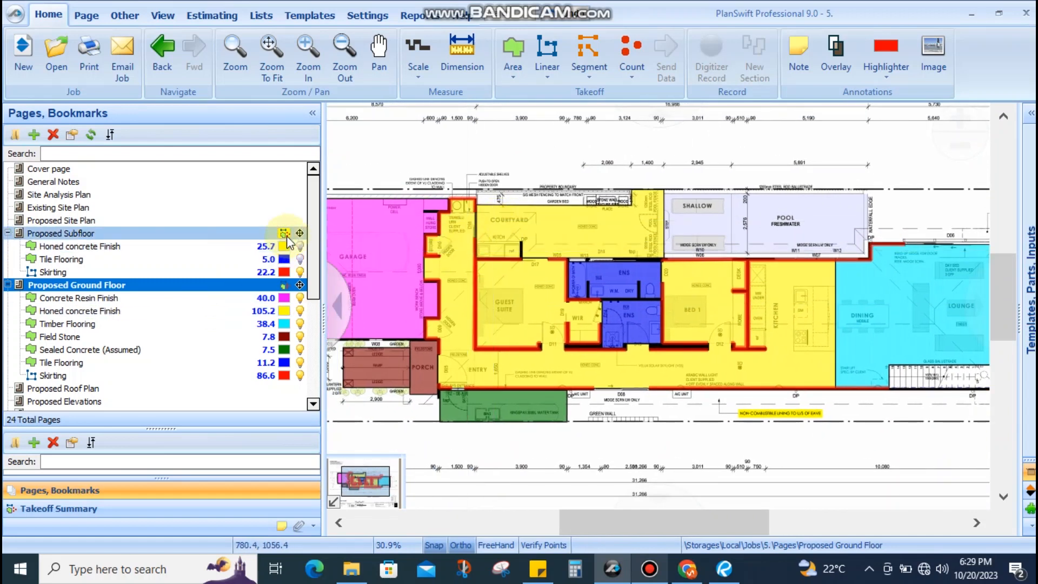
Hide the ground floor takeoff overlays and centre the garage and entry
{"action": "left_click", "coordinate": [283, 285]}
{"action": "left_click_drag", "start_coordinate": [567, 383], "coordinate": [569, 310]}
{"action": "scroll", "coordinate": [570, 309], "scroll_direction": "up", "scroll_amount": 4}
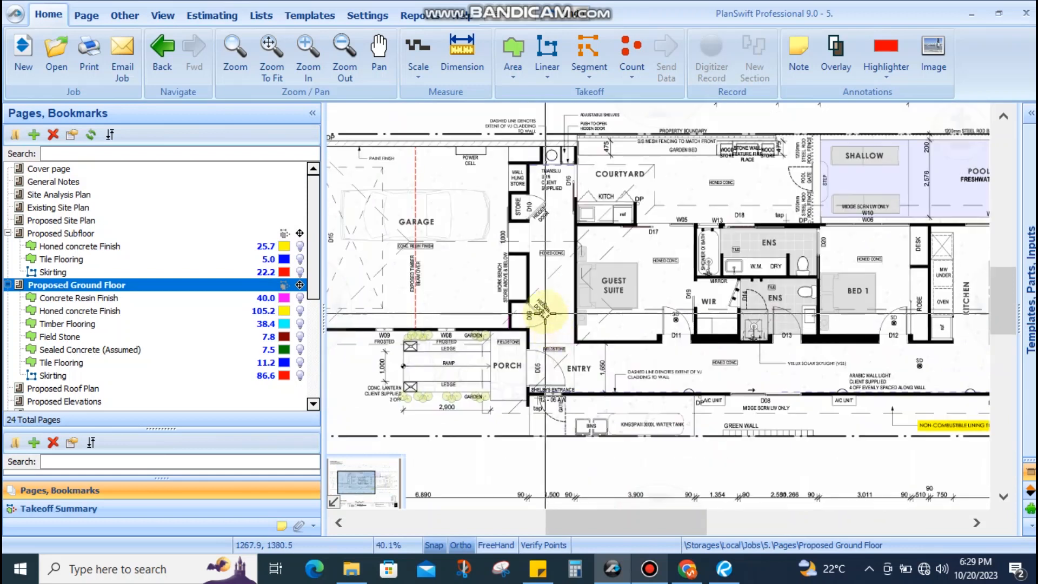
{"action": "left_click_drag", "start_coordinate": [547, 265], "coordinate": [526, 232]}
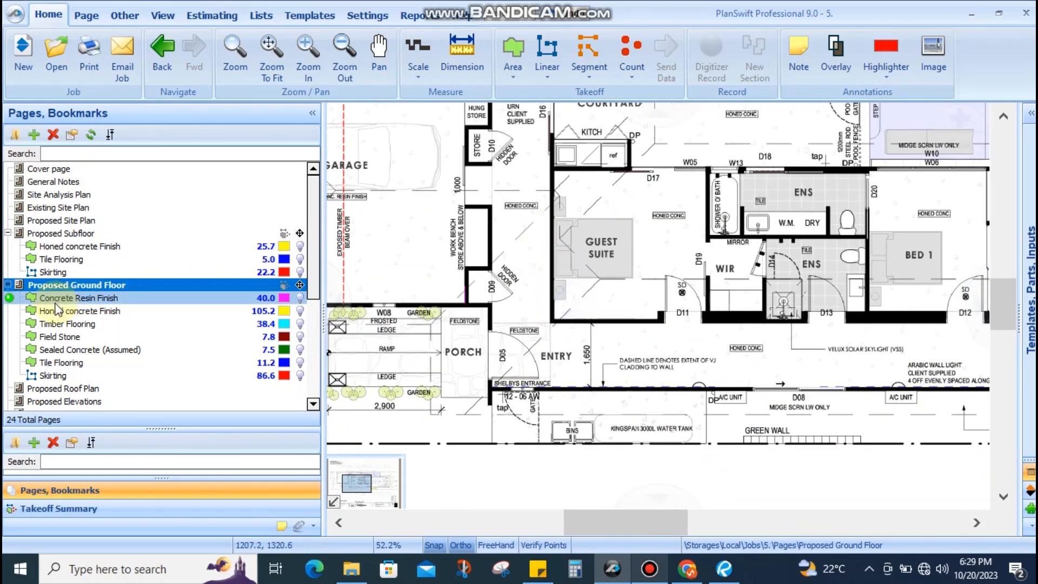
{"action": "scroll", "coordinate": [110, 313], "scroll_direction": "down", "scroll_amount": 4}
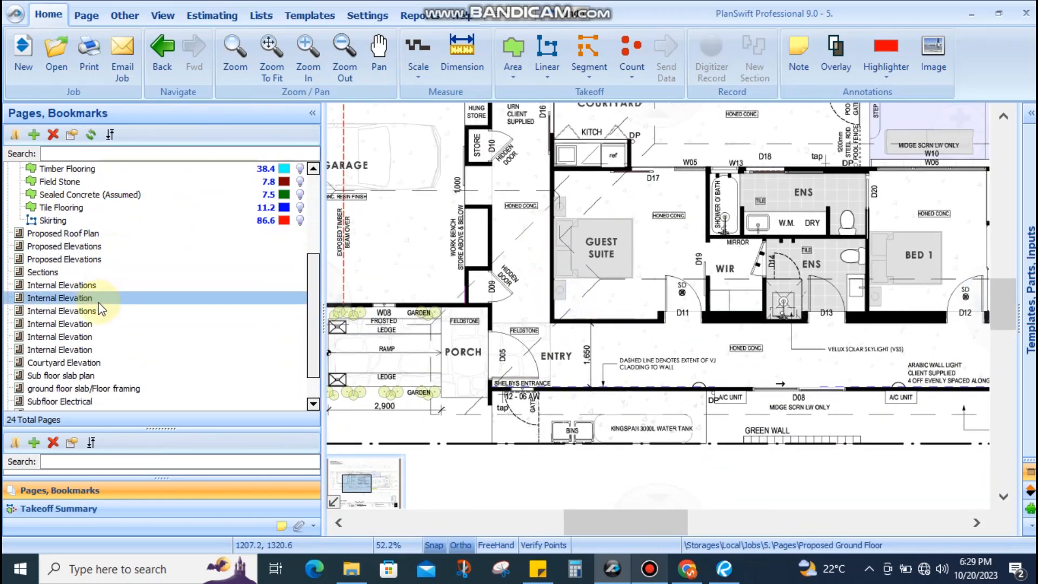
Switch to the Internal Elevations page and bring the G01 garage elevation into view
{"action": "left_click", "coordinate": [99, 286]}
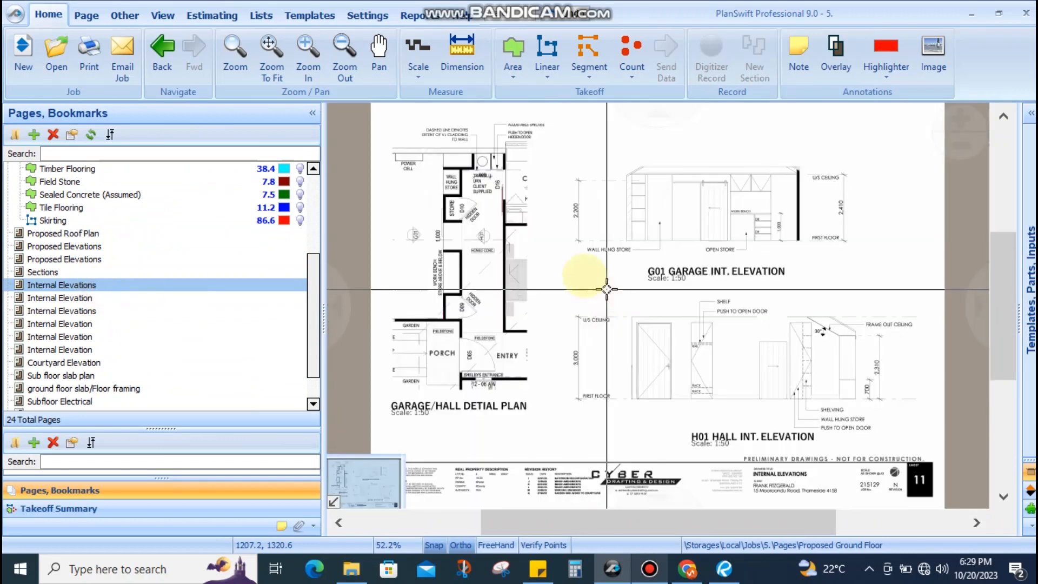
{"action": "scroll", "coordinate": [494, 270], "scroll_direction": "up", "scroll_amount": 2}
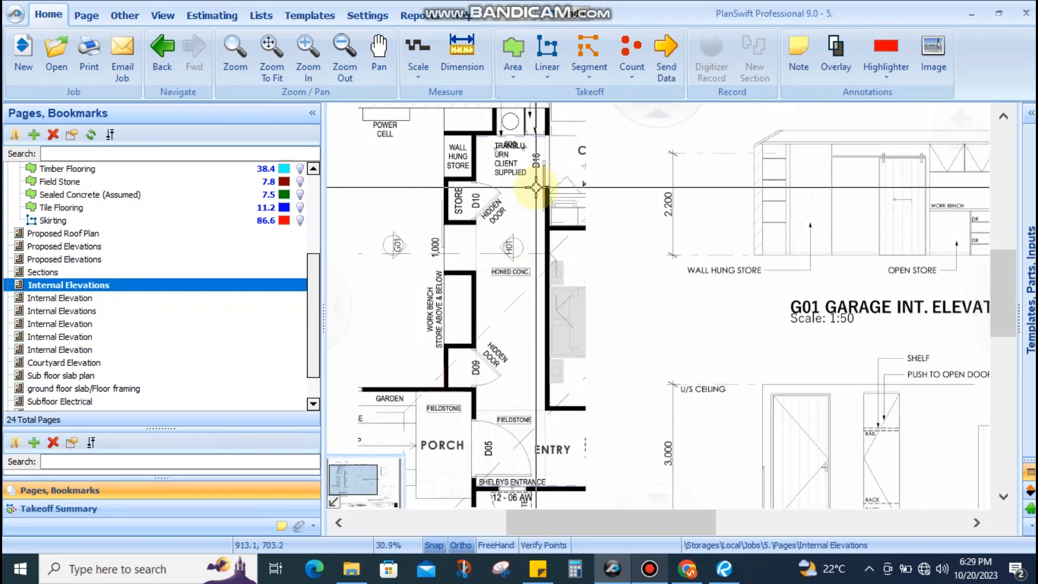
{"action": "scroll", "coordinate": [602, 329], "scroll_direction": "down", "scroll_amount": 1}
{"action": "scroll", "coordinate": [537, 269], "scroll_direction": "up", "scroll_amount": 2}
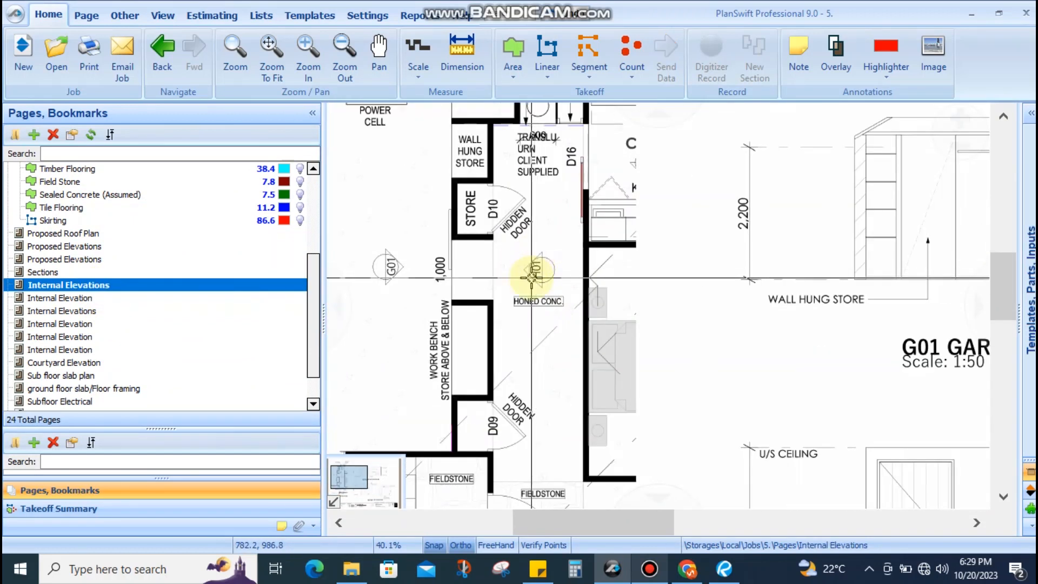
{"action": "scroll", "coordinate": [531, 278], "scroll_direction": "down", "scroll_amount": 2}
{"action": "left_click_drag", "start_coordinate": [862, 275], "coordinate": [674, 274]}
{"action": "scroll", "coordinate": [675, 252], "scroll_direction": "up", "scroll_amount": 4}
{"action": "left_click_drag", "start_coordinate": [716, 343], "coordinate": [709, 286]}
Pan over the H01 hall door area, then frame the full G01 garage elevation
{"action": "scroll", "coordinate": [826, 344], "scroll_direction": "down", "scroll_amount": 4}
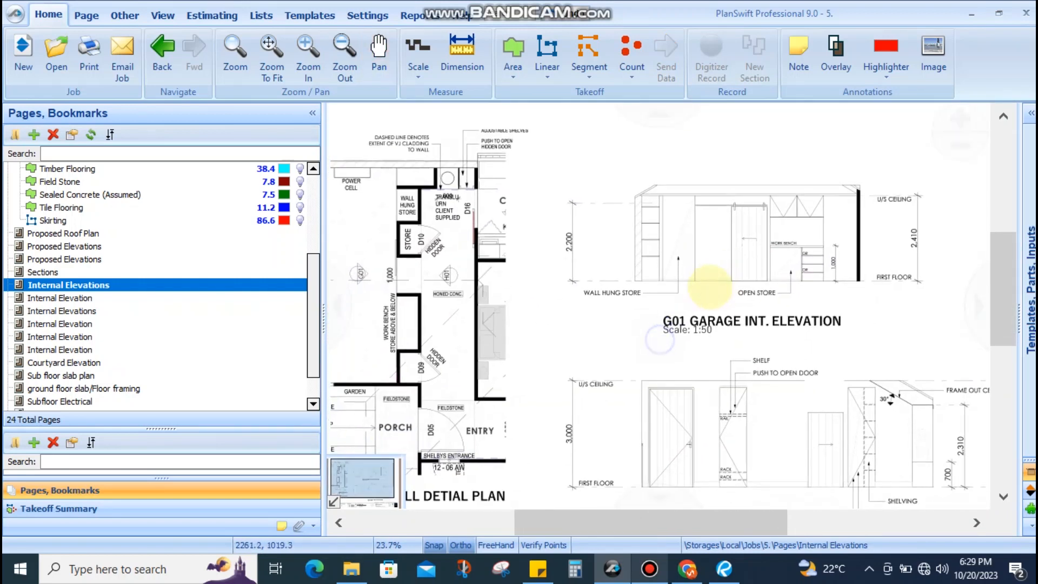
{"action": "scroll", "coordinate": [685, 344], "scroll_direction": "up", "scroll_amount": 4}
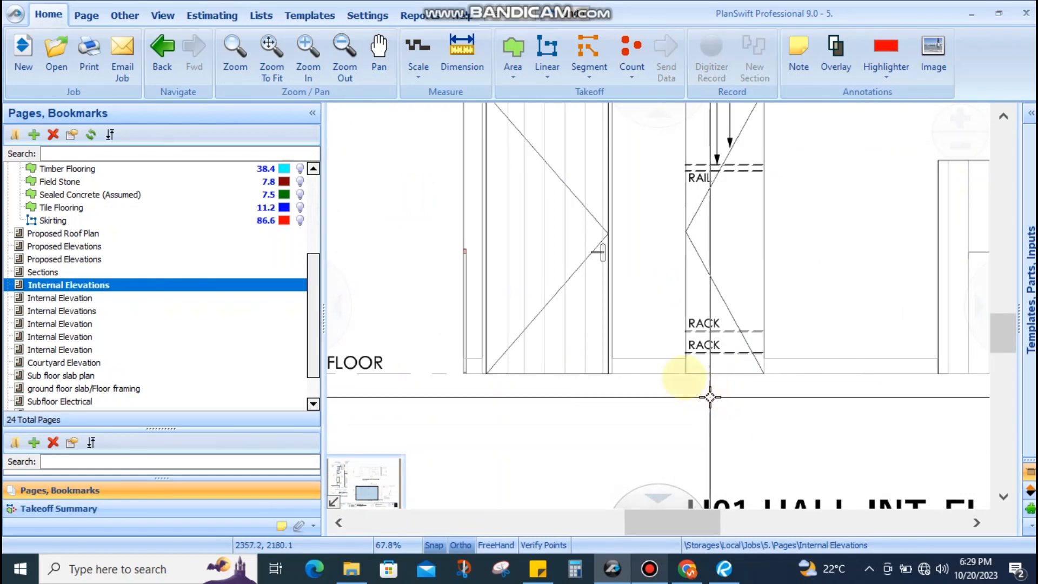
{"action": "scroll", "coordinate": [644, 335], "scroll_direction": "down", "scroll_amount": 4}
{"action": "left_click_drag", "start_coordinate": [663, 377], "coordinate": [749, 404]}
{"action": "left_click_drag", "start_coordinate": [734, 242], "coordinate": [714, 313]}
{"action": "scroll", "coordinate": [769, 234], "scroll_direction": "up", "scroll_amount": 3}
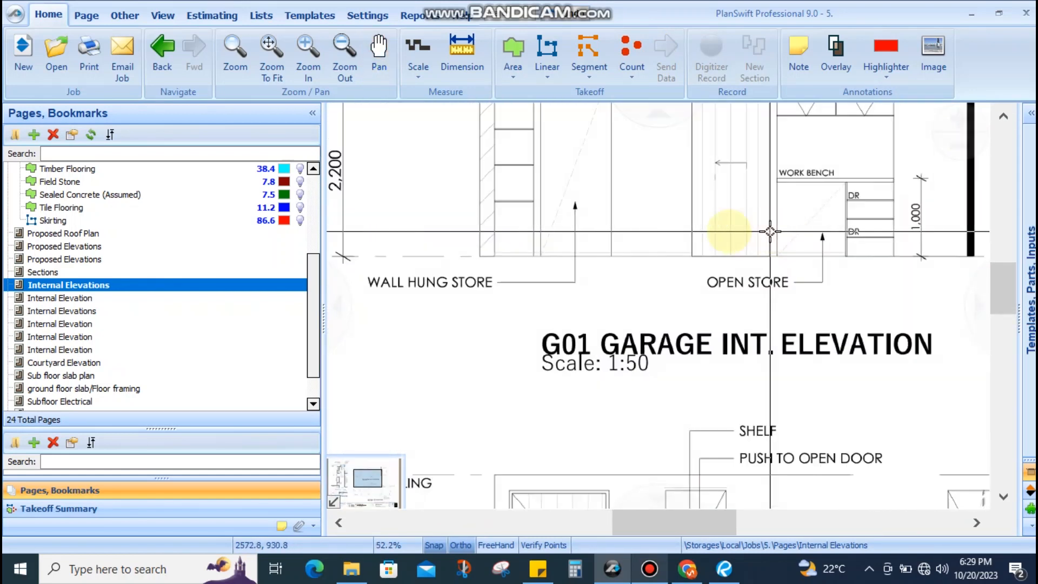
{"action": "left_click_drag", "start_coordinate": [591, 227], "coordinate": [584, 361]}
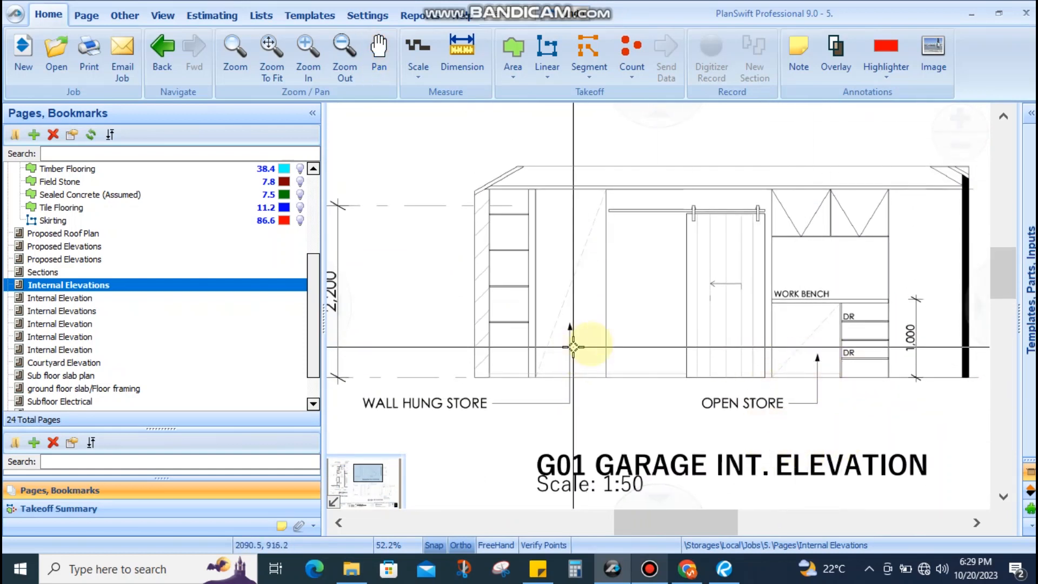
{"action": "scroll", "coordinate": [744, 336], "scroll_direction": "down", "scroll_amount": 4}
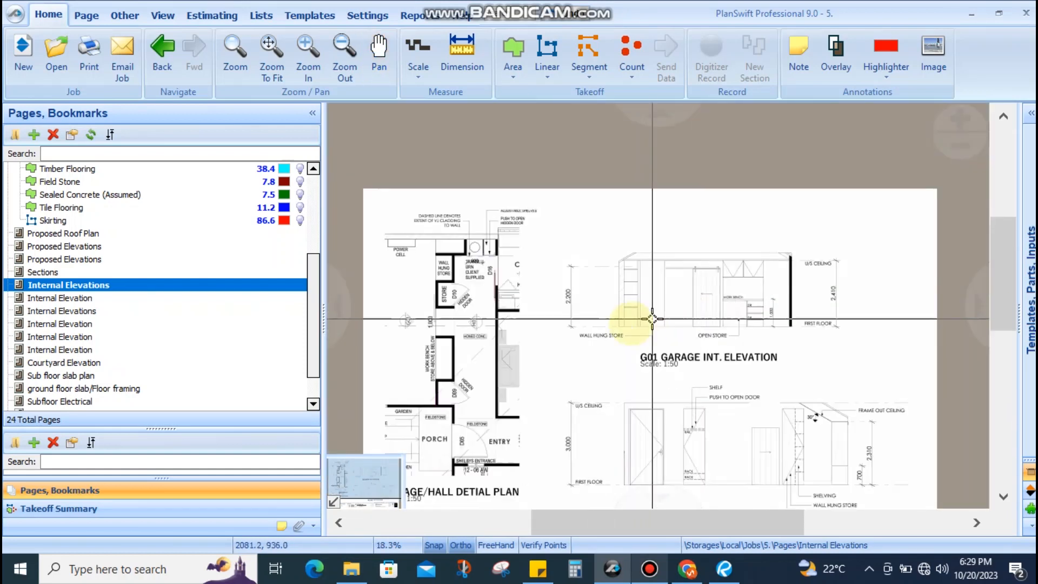
Switch to the second Internal Elevations sheet and position the Hall Way plan and H02 elevation
{"action": "left_click", "coordinate": [99, 311]}
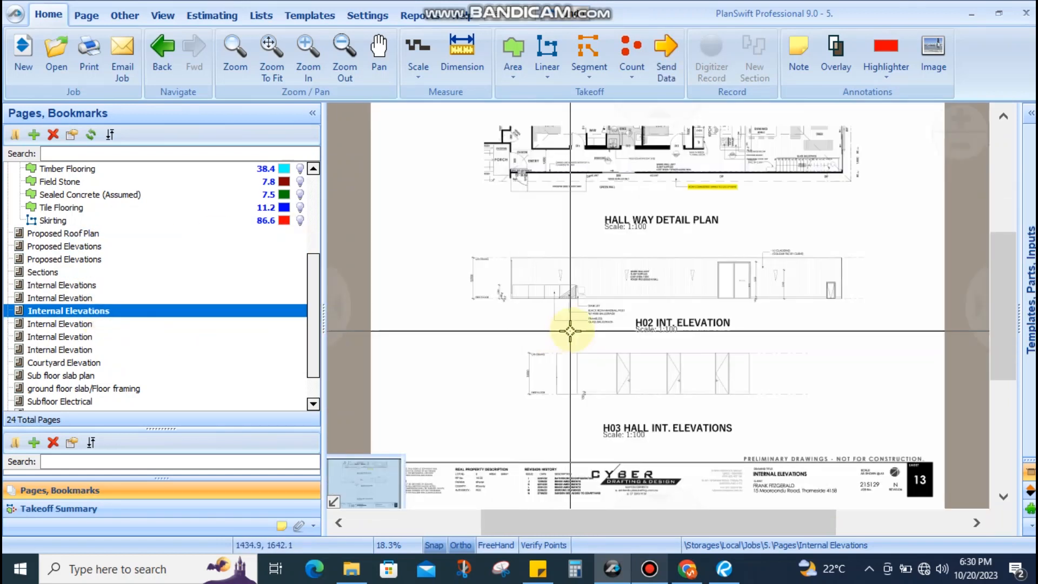
{"action": "scroll", "coordinate": [609, 219], "scroll_direction": "up", "scroll_amount": 3}
{"action": "left_click_drag", "start_coordinate": [609, 218], "coordinate": [653, 311]}
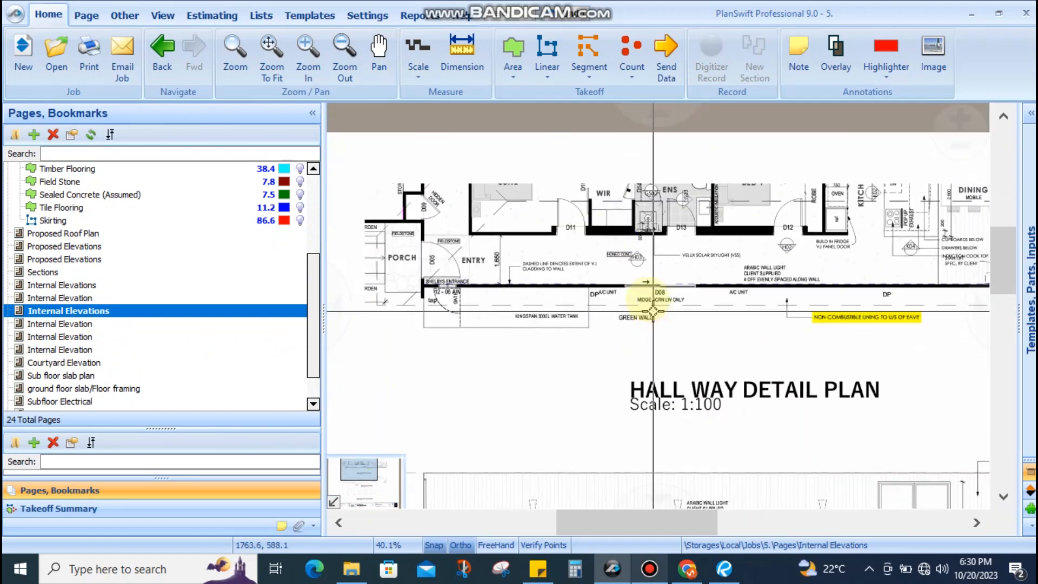
{"action": "left_click_drag", "start_coordinate": [694, 370], "coordinate": [659, 222]}
{"action": "mouse_move", "coordinate": [656, 411]}
{"action": "left_mouse_down"}
{"action": "mouse_move", "coordinate": [649, 304]}
{"action": "mouse_move", "coordinate": [502, 370]}
{"action": "left_mouse_up"}
{"action": "scroll", "coordinate": [469, 311], "scroll_direction": "up", "scroll_amount": 4}
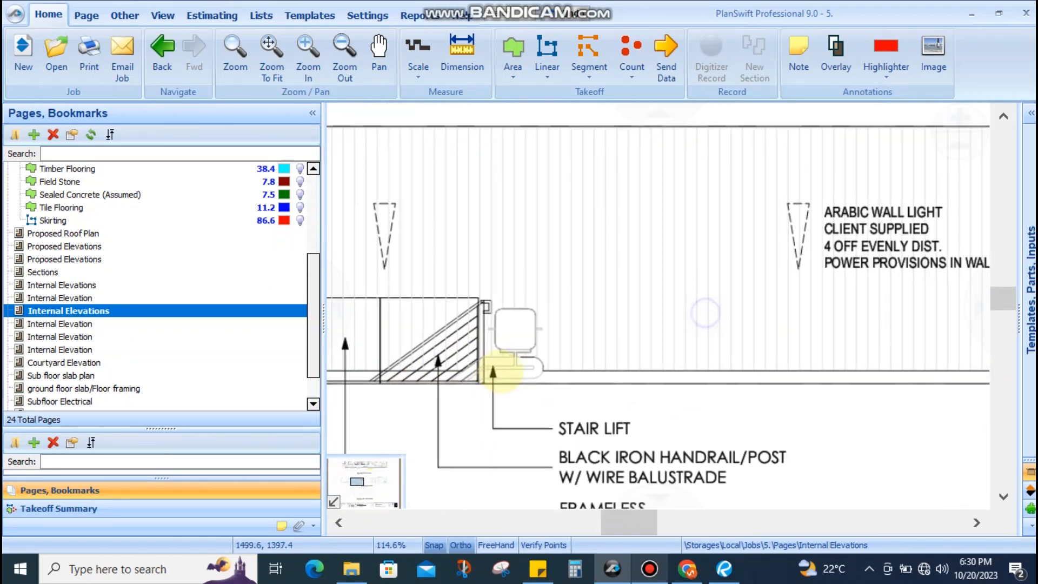
{"action": "scroll", "coordinate": [575, 379], "scroll_direction": "down", "scroll_amount": 3}
{"action": "left_click_drag", "start_coordinate": [746, 384], "coordinate": [677, 384]}
Zoom in on the H02 elevation's wall and door
{"action": "scroll", "coordinate": [521, 400], "scroll_direction": "up", "scroll_amount": 1}
{"action": "scroll", "coordinate": [521, 399], "scroll_direction": "up", "scroll_amount": 3}
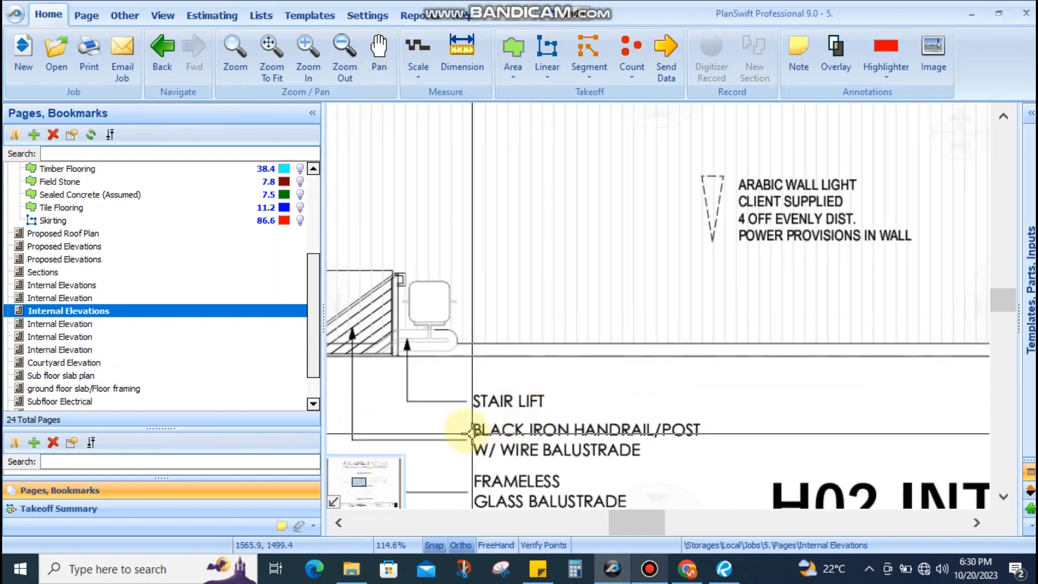
{"action": "scroll", "coordinate": [557, 347], "scroll_direction": "up", "scroll_amount": 3}
{"action": "scroll", "coordinate": [519, 287], "scroll_direction": "down", "scroll_amount": 5}
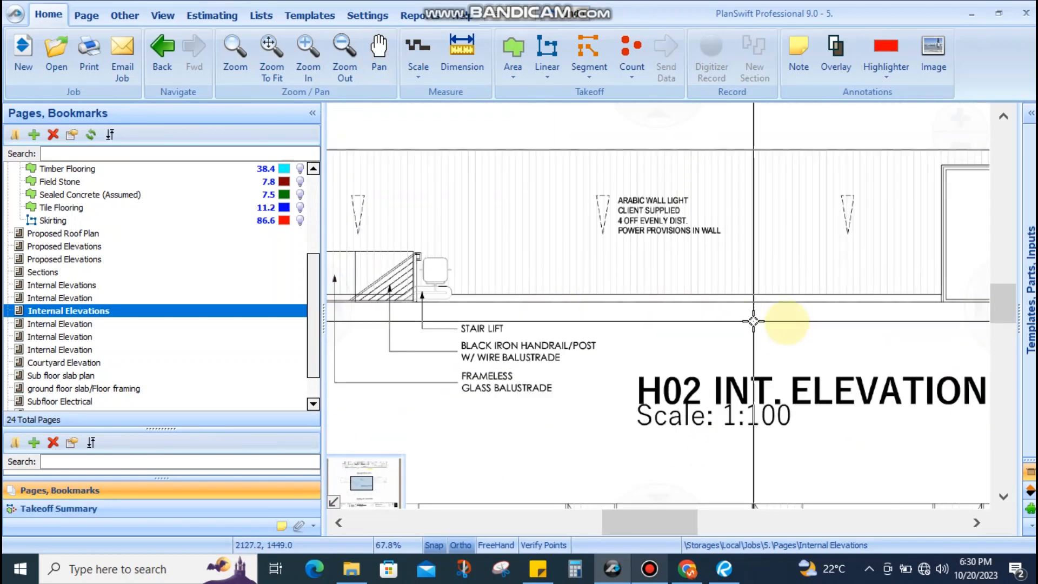
{"action": "left_click_drag", "start_coordinate": [801, 322], "coordinate": [505, 290]}
{"action": "scroll", "coordinate": [730, 309], "scroll_direction": "down", "scroll_amount": 3}
{"action": "scroll", "coordinate": [811, 303], "scroll_direction": "up", "scroll_amount": 3}
{"action": "scroll", "coordinate": [776, 382], "scroll_direction": "down", "scroll_amount": 2}
{"action": "scroll", "coordinate": [764, 278], "scroll_direction": "up", "scroll_amount": 3}
{"action": "scroll", "coordinate": [623, 375], "scroll_direction": "up", "scroll_amount": 2}
{"action": "scroll", "coordinate": [624, 375], "scroll_direction": "down", "scroll_amount": 3}
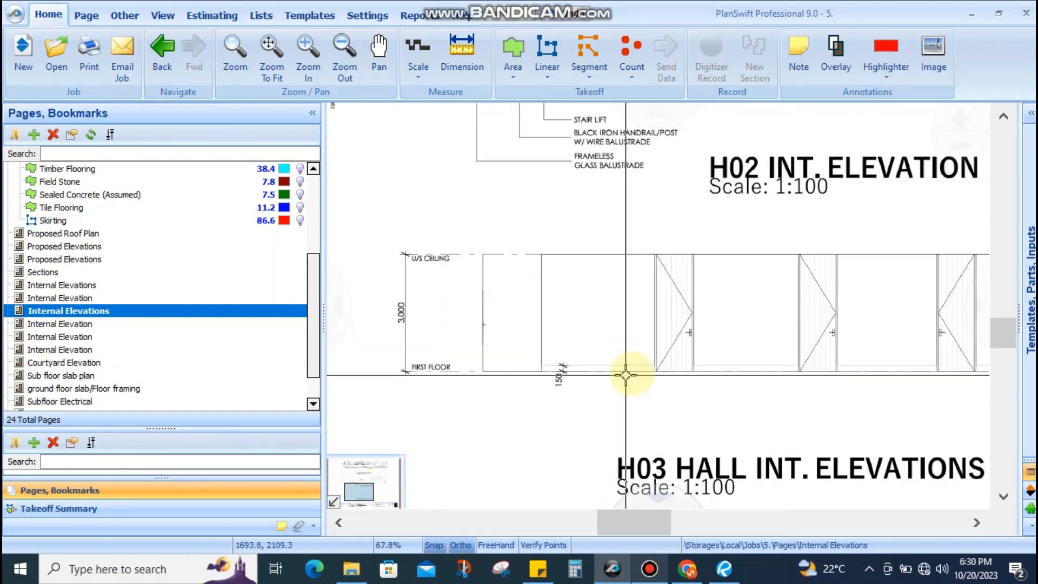
{"action": "scroll", "coordinate": [680, 310], "scroll_direction": "up", "scroll_amount": 5}
{"action": "scroll", "coordinate": [586, 301], "scroll_direction": "down", "scroll_amount": 3}
{"action": "scroll", "coordinate": [656, 266], "scroll_direction": "up", "scroll_amount": 4}
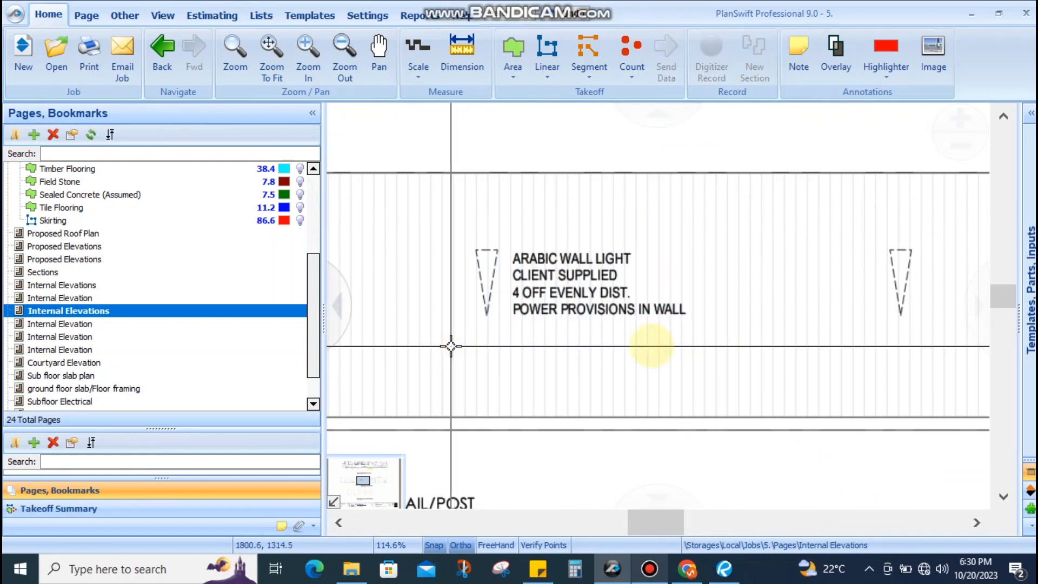
{"action": "scroll", "coordinate": [783, 341], "scroll_direction": "down", "scroll_amount": 4}
{"action": "scroll", "coordinate": [818, 323], "scroll_direction": "up", "scroll_amount": 2}
{"action": "scroll", "coordinate": [818, 323], "scroll_direction": "up", "scroll_amount": 2}
Centre the door and VJ CLADDING note and look over the H03 elevation
{"action": "left_click_drag", "start_coordinate": [760, 329], "coordinate": [568, 360]}
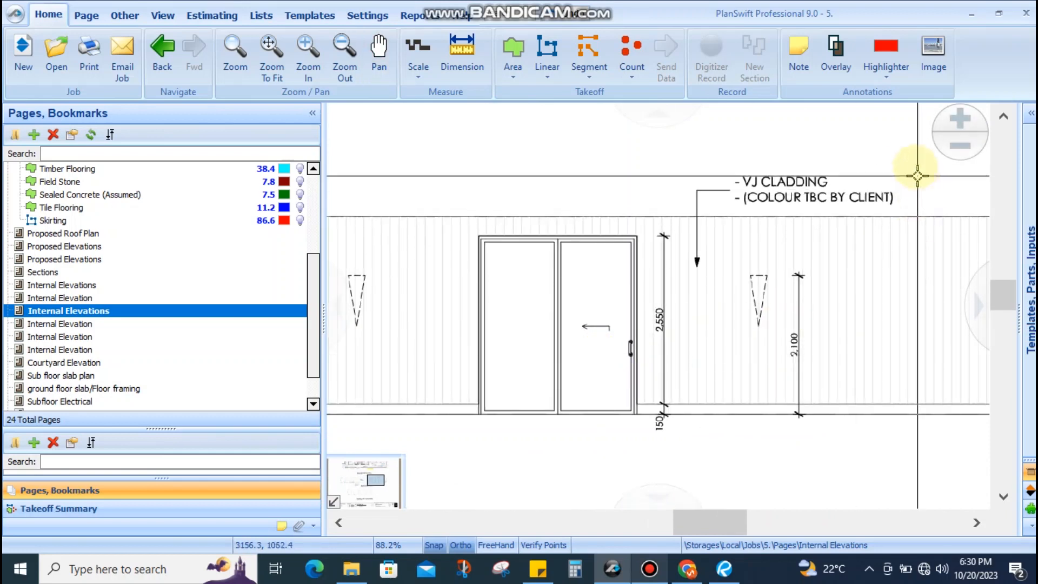
{"action": "left_click_drag", "start_coordinate": [910, 158], "coordinate": [793, 211]}
{"action": "left_click_drag", "start_coordinate": [721, 213], "coordinate": [720, 210]}
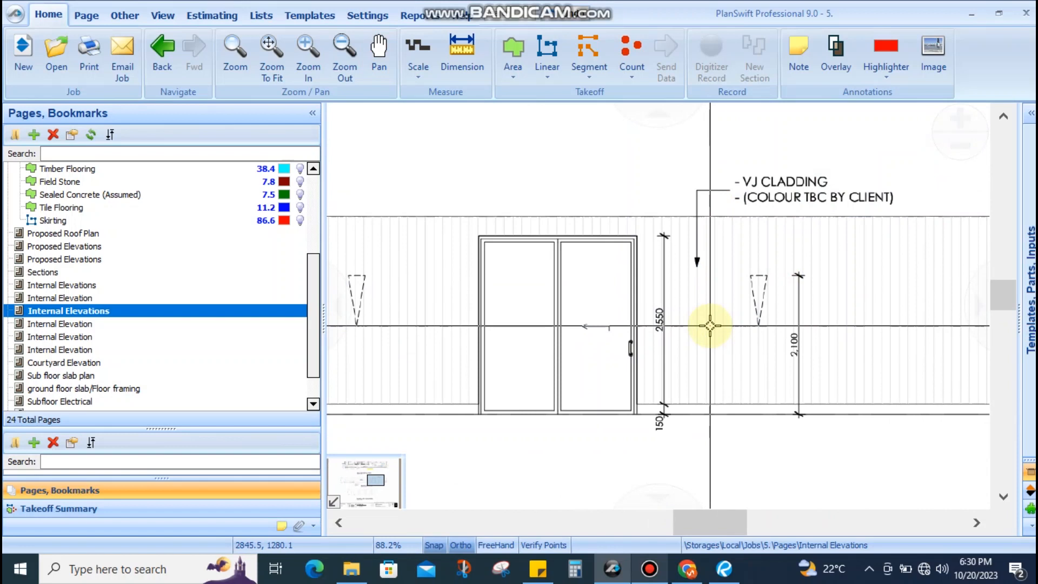
{"action": "scroll", "coordinate": [720, 320], "scroll_direction": "down", "scroll_amount": 5}
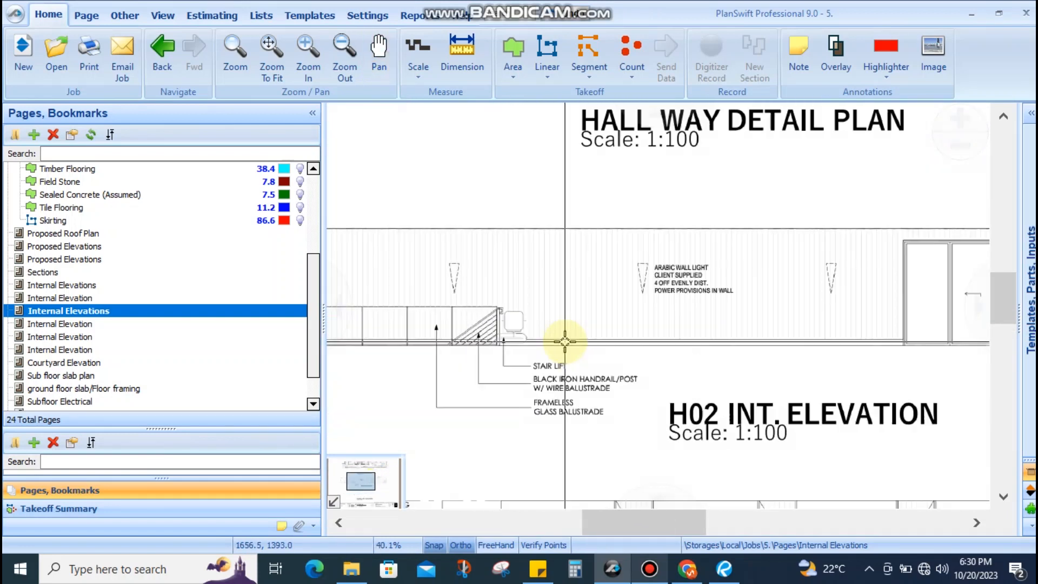
{"action": "scroll", "coordinate": [606, 329], "scroll_direction": "up", "scroll_amount": 5}
{"action": "scroll", "coordinate": [593, 346], "scroll_direction": "down", "scroll_amount": 8}
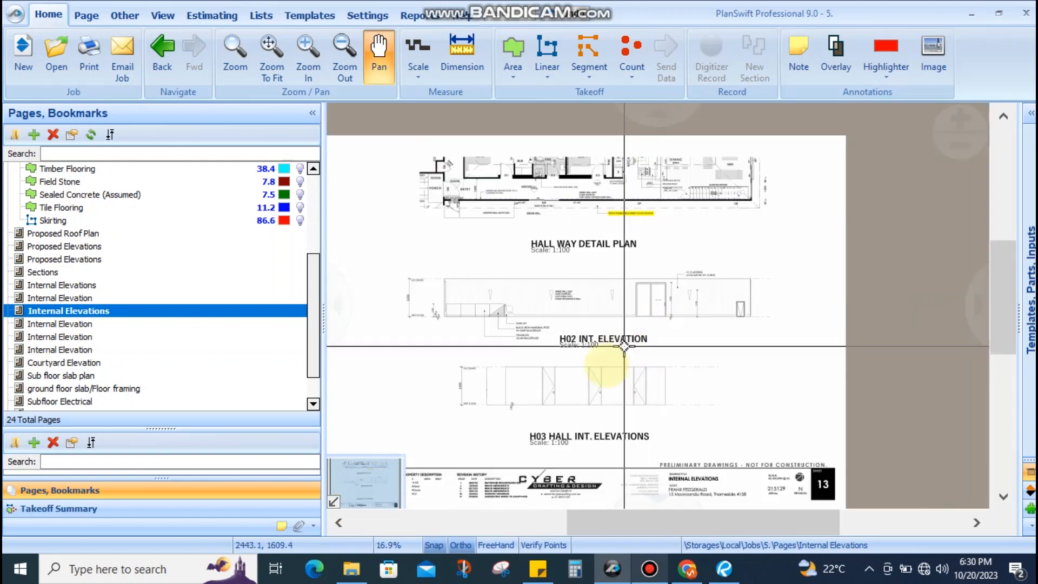
Open Internal Elevation sheet 14 and pan through the B01 robe and B03 elevations
{"action": "left_click", "coordinate": [115, 324]}
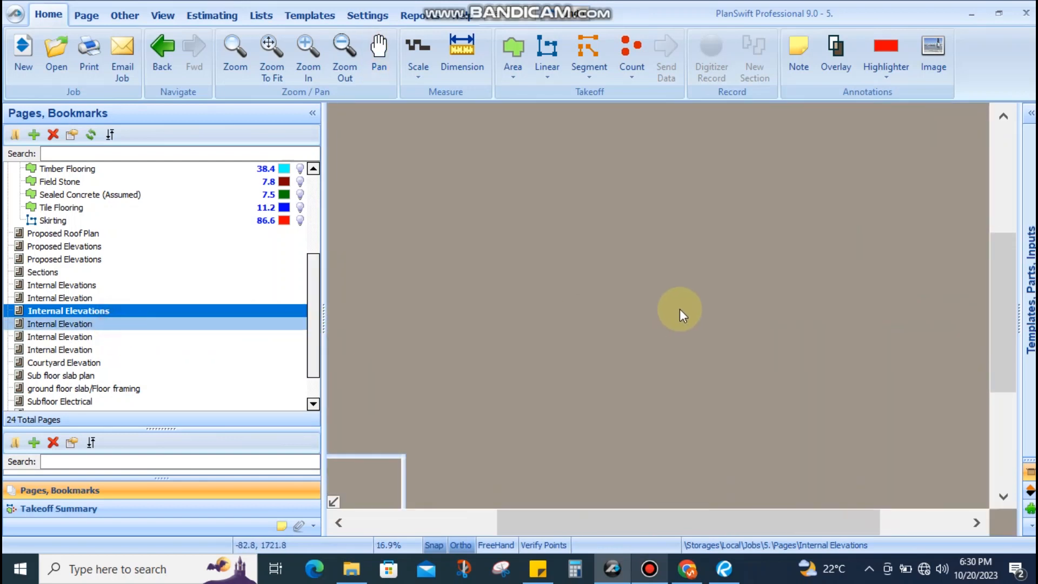
{"action": "scroll", "coordinate": [727, 205], "scroll_direction": "up", "scroll_amount": 4}
{"action": "mouse_move", "coordinate": [697, 253]}
{"action": "left_mouse_down"}
{"action": "mouse_move", "coordinate": [696, 471]}
{"action": "mouse_move", "coordinate": [1030, 299]}
{"action": "left_mouse_up"}
{"action": "left_click_drag", "start_coordinate": [689, 305], "coordinate": [270, 303]}
{"action": "scroll", "coordinate": [610, 250], "scroll_direction": "down", "scroll_amount": 3}
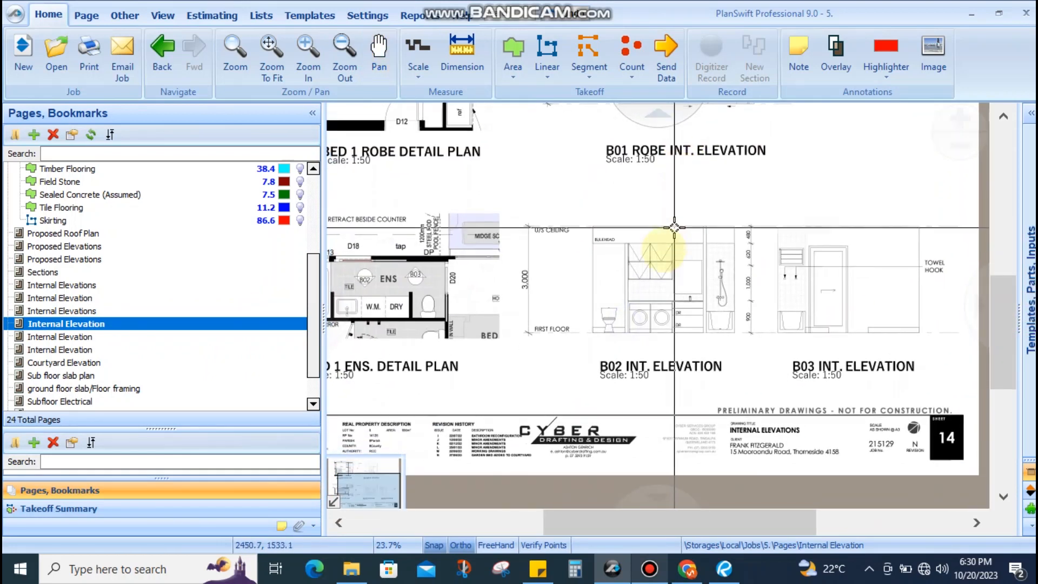
{"action": "scroll", "coordinate": [647, 329], "scroll_direction": "up", "scroll_amount": 5}
{"action": "mouse_move", "coordinate": [769, 352]}
{"action": "left_mouse_down"}
{"action": "mouse_move", "coordinate": [454, 355]}
{"action": "mouse_move", "coordinate": [354, 338]}
{"action": "left_mouse_up"}
{"action": "scroll", "coordinate": [356, 335], "scroll_direction": "down", "scroll_amount": 2}
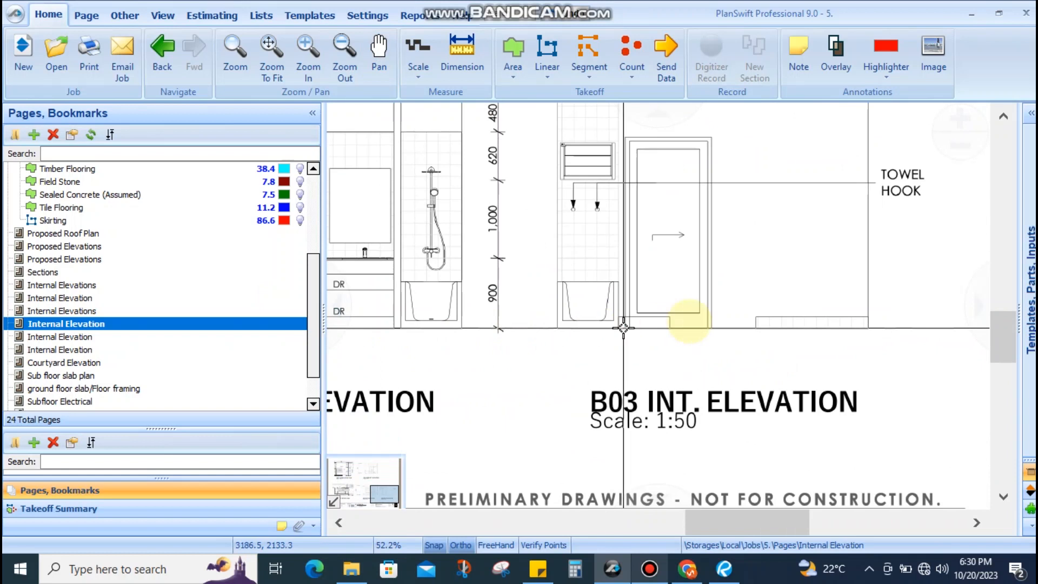
{"action": "left_click_drag", "start_coordinate": [704, 327], "coordinate": [643, 425]}
{"action": "scroll", "coordinate": [664, 421], "scroll_direction": "down", "scroll_amount": 4}
{"action": "left_click_drag", "start_coordinate": [775, 400], "coordinate": [901, 360]}
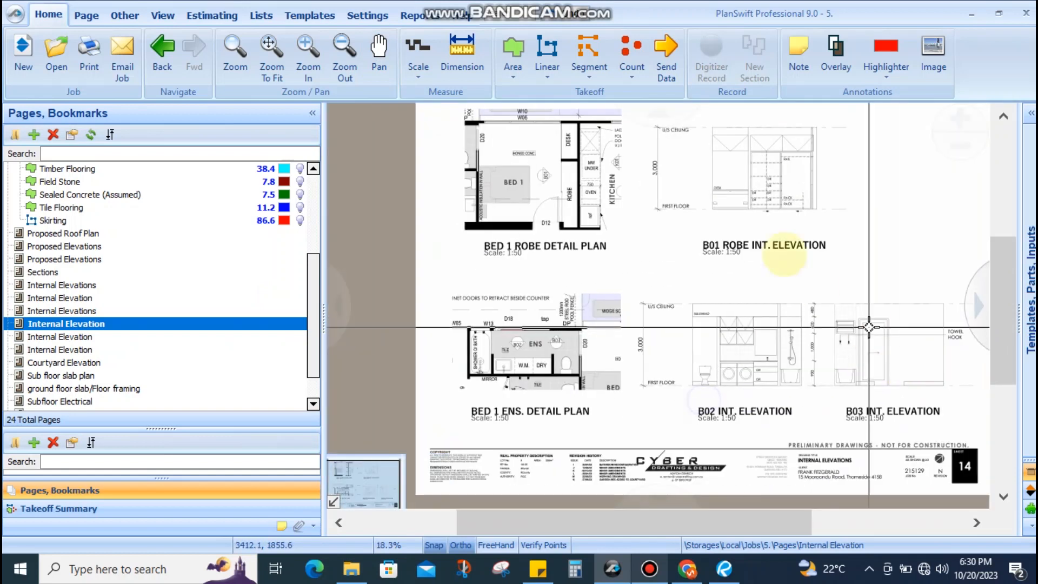
Open kitchen elevations sheet 15 and inspect the K01 and K02 elevations
{"action": "left_click", "coordinate": [143, 336]}
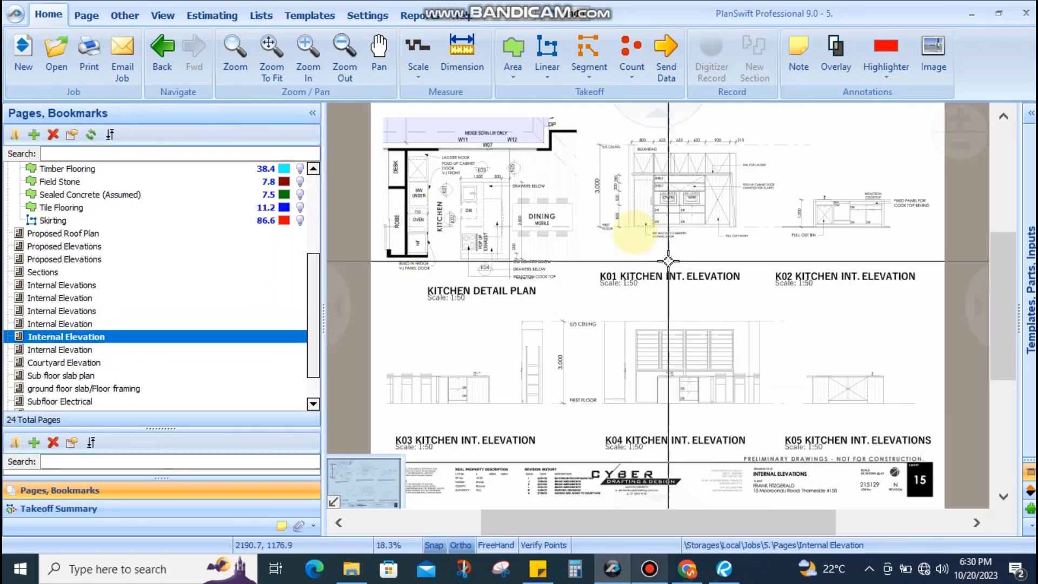
{"action": "scroll", "coordinate": [443, 219], "scroll_direction": "up", "scroll_amount": 4}
{"action": "mouse_move", "coordinate": [479, 251]}
{"action": "left_mouse_down"}
{"action": "mouse_move", "coordinate": [582, 297]}
{"action": "mouse_move", "coordinate": [622, 335]}
{"action": "left_mouse_up"}
{"action": "scroll", "coordinate": [609, 313], "scroll_direction": "down", "scroll_amount": 2}
{"action": "left_click_drag", "start_coordinate": [764, 338], "coordinate": [366, 269]}
{"action": "scroll", "coordinate": [632, 313], "scroll_direction": "up", "scroll_amount": 5}
{"action": "mouse_move", "coordinate": [654, 329]}
{"action": "left_mouse_down"}
{"action": "mouse_move", "coordinate": [875, 195]}
{"action": "mouse_move", "coordinate": [812, 176]}
{"action": "left_mouse_up"}
{"action": "scroll", "coordinate": [789, 178], "scroll_direction": "down", "scroll_amount": 2}
{"action": "mouse_move", "coordinate": [729, 259]}
{"action": "left_mouse_down"}
{"action": "mouse_move", "coordinate": [683, 343]}
{"action": "mouse_move", "coordinate": [586, 293]}
{"action": "left_mouse_up"}
{"action": "scroll", "coordinate": [505, 292], "scroll_direction": "up", "scroll_amount": 3}
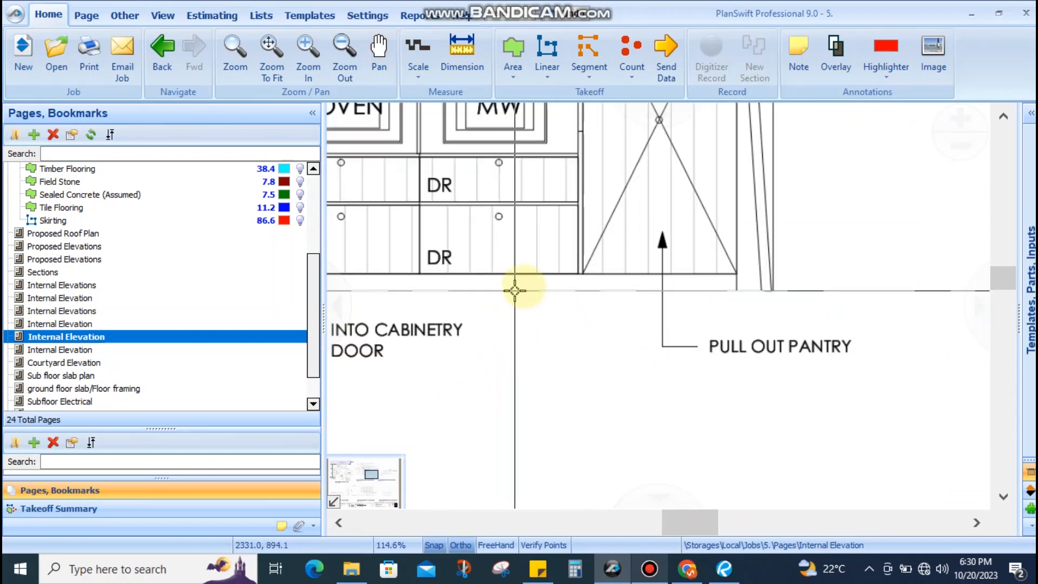
{"action": "scroll", "coordinate": [520, 290], "scroll_direction": "down", "scroll_amount": 5}
{"action": "left_click_drag", "start_coordinate": [764, 324], "coordinate": [699, 324]}
{"action": "scroll", "coordinate": [721, 315], "scroll_direction": "up", "scroll_amount": 3}
{"action": "scroll", "coordinate": [696, 319], "scroll_direction": "down", "scroll_amount": 3}
Pan across the K04 elevation and the Kitchen Detail Plan with K01
{"action": "left_click_drag", "start_coordinate": [689, 410], "coordinate": [755, 283]}
{"action": "left_click_drag", "start_coordinate": [531, 405], "coordinate": [699, 229]}
{"action": "scroll", "coordinate": [689, 242], "scroll_direction": "up", "scroll_amount": 4}
{"action": "left_click_drag", "start_coordinate": [531, 347], "coordinate": [751, 346]}
{"action": "scroll", "coordinate": [751, 346], "scroll_direction": "down", "scroll_amount": 3}
{"action": "scroll", "coordinate": [680, 350], "scroll_direction": "up", "scroll_amount": 2}
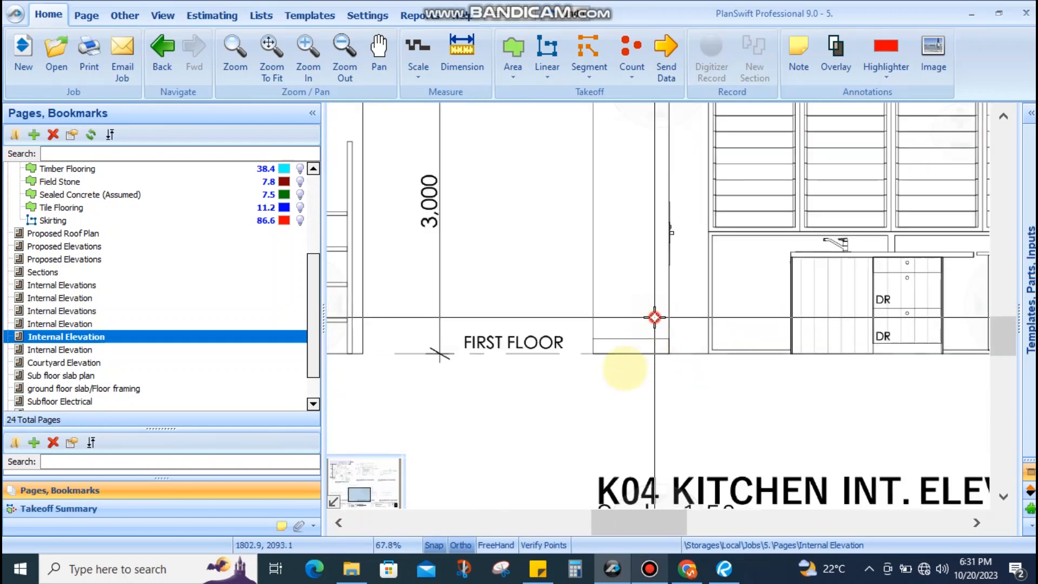
{"action": "scroll", "coordinate": [599, 391], "scroll_direction": "down", "scroll_amount": 5}
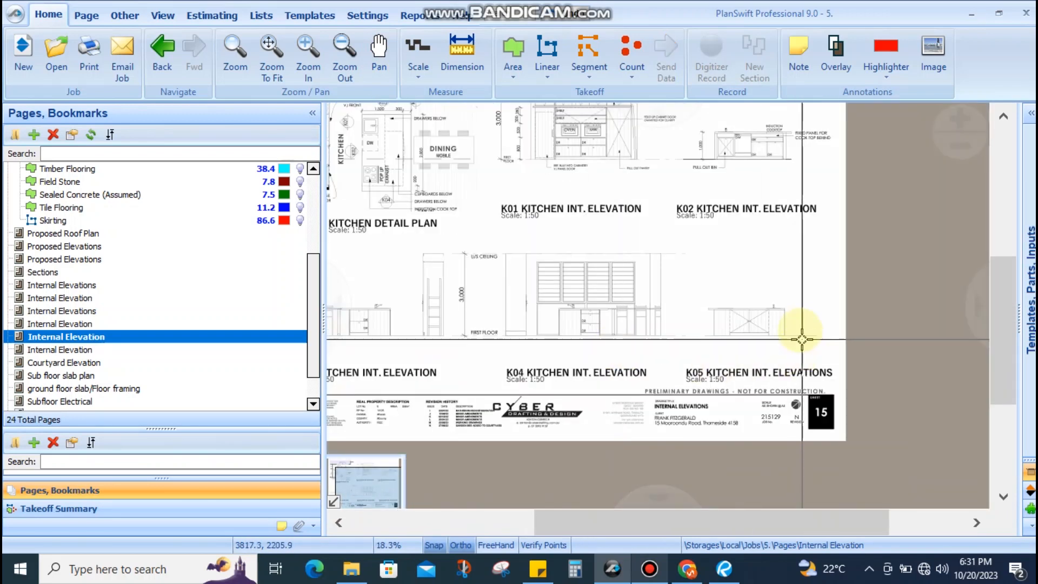
{"action": "left_click_drag", "start_coordinate": [800, 331], "coordinate": [904, 323]}
{"action": "left_click_drag", "start_coordinate": [655, 331], "coordinate": [624, 420]}
{"action": "scroll", "coordinate": [574, 263], "scroll_direction": "up", "scroll_amount": 4}
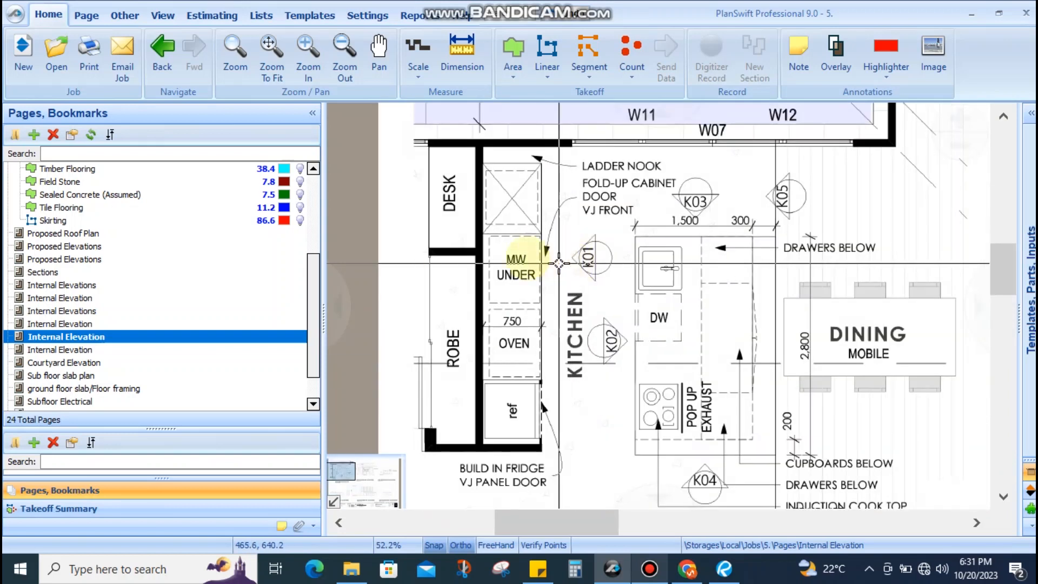
{"action": "scroll", "coordinate": [587, 309], "scroll_direction": "down", "scroll_amount": 4}
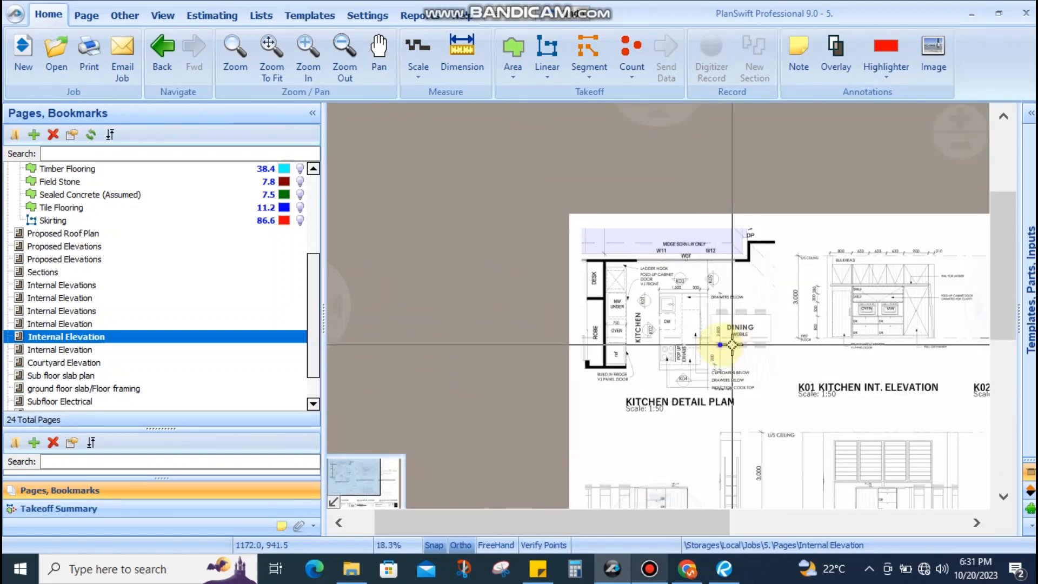
{"action": "left_click_drag", "start_coordinate": [667, 343], "coordinate": [496, 309]}
{"action": "scroll", "coordinate": [633, 261], "scroll_direction": "up", "scroll_amount": 5}
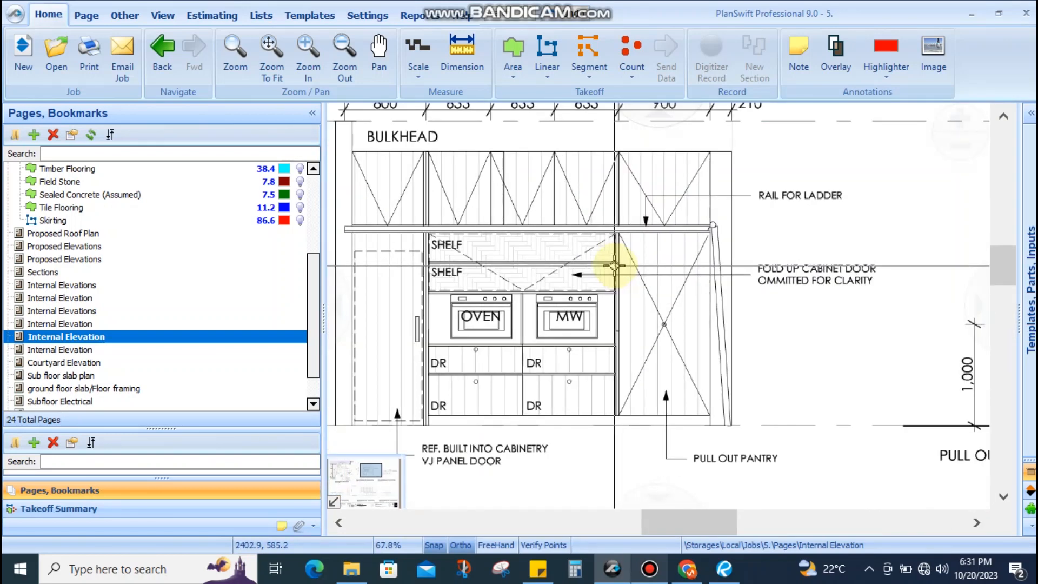
{"action": "scroll", "coordinate": [561, 270], "scroll_direction": "up", "scroll_amount": 2}
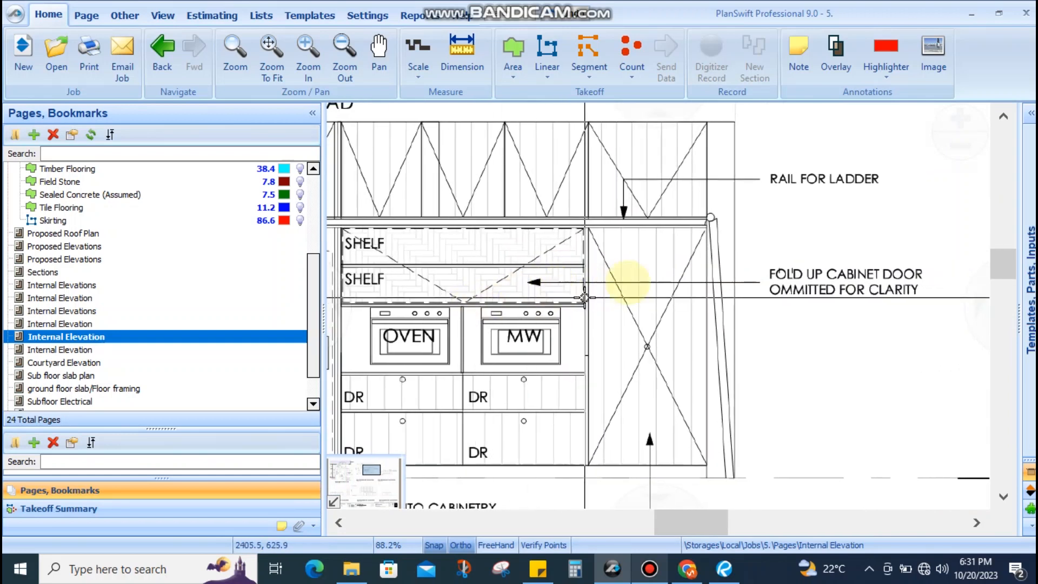
{"action": "scroll", "coordinate": [584, 298], "scroll_direction": "down", "scroll_amount": 5}
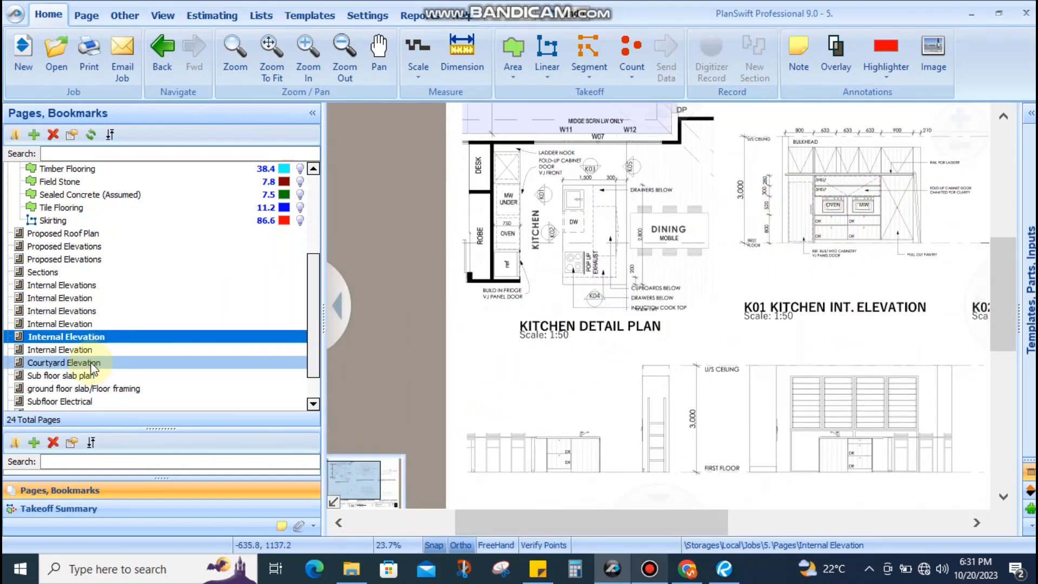
Open the Master Suite elevations sheet and inspect the M01 and M02 elevations
{"action": "left_click", "coordinate": [91, 351]}
{"action": "scroll", "coordinate": [482, 270], "scroll_direction": "up", "scroll_amount": 4}
{"action": "left_click_drag", "start_coordinate": [493, 273], "coordinate": [538, 381]}
{"action": "scroll", "coordinate": [537, 308], "scroll_direction": "down", "scroll_amount": 2}
{"action": "left_click_drag", "start_coordinate": [695, 315], "coordinate": [412, 321]}
{"action": "left_click_drag", "start_coordinate": [709, 262], "coordinate": [613, 378]}
{"action": "scroll", "coordinate": [632, 332], "scroll_direction": "up", "scroll_amount": 4}
{"action": "scroll", "coordinate": [674, 352], "scroll_direction": "down", "scroll_amount": 1}
Look over the M03 master ensuite elevation and the master suite detail plan
{"action": "left_click_drag", "start_coordinate": [739, 449], "coordinate": [729, 151]}
{"action": "left_click_drag", "start_coordinate": [695, 228], "coordinate": [695, 98]}
{"action": "left_click_drag", "start_coordinate": [665, 334], "coordinate": [771, 108]}
{"action": "left_click_drag", "start_coordinate": [716, 269], "coordinate": [716, 66]}
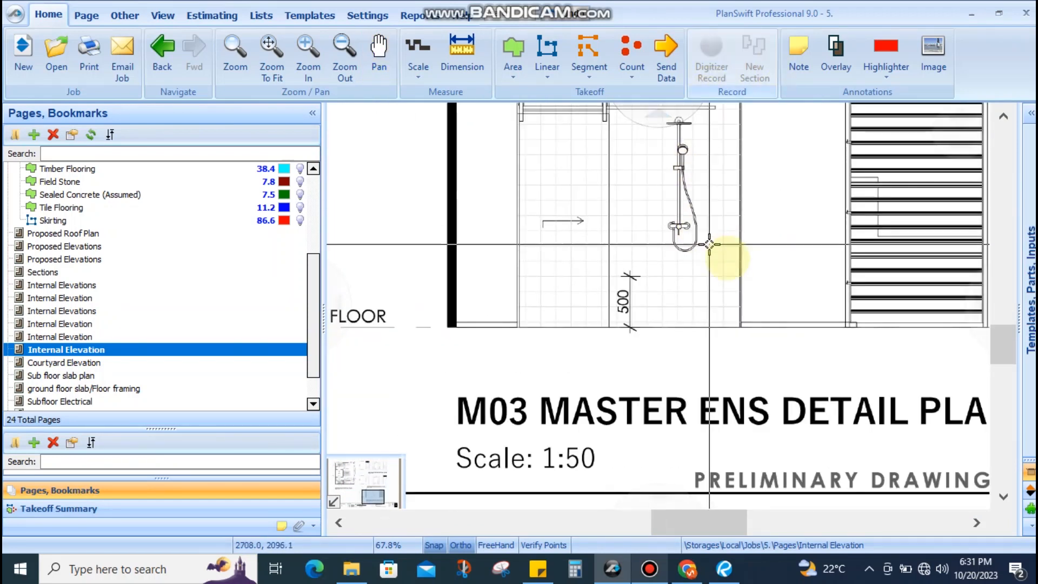
{"action": "scroll", "coordinate": [709, 244], "scroll_direction": "down", "scroll_amount": 5}
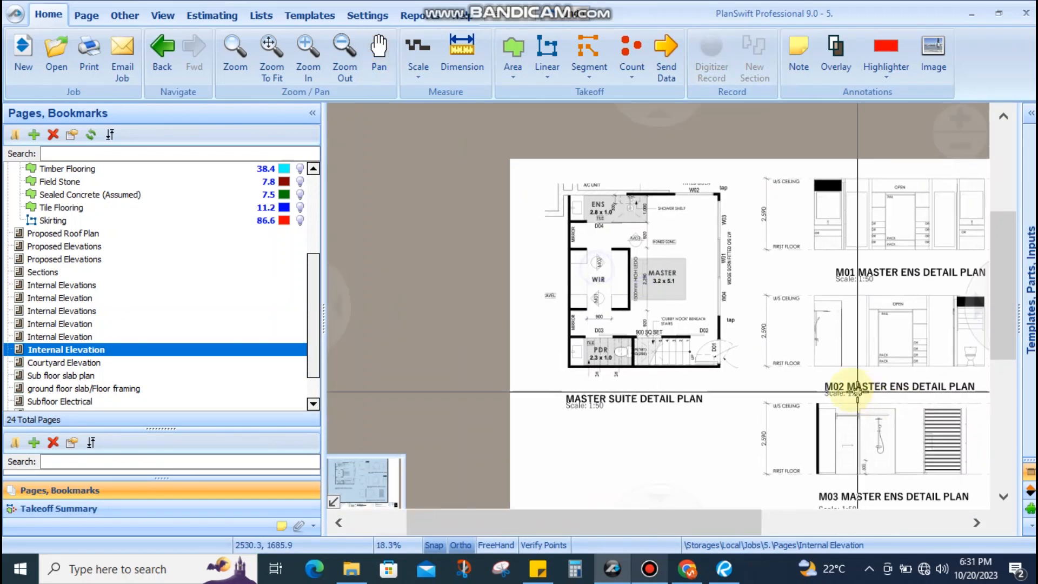
{"action": "scroll", "coordinate": [659, 318], "scroll_direction": "up", "scroll_amount": 4}
{"action": "left_click_drag", "start_coordinate": [616, 274], "coordinate": [674, 357]}
{"action": "mouse_move", "coordinate": [729, 287]}
{"action": "left_mouse_down"}
{"action": "mouse_move", "coordinate": [545, 236]}
{"action": "mouse_move", "coordinate": [556, 242]}
{"action": "left_mouse_up"}
{"action": "scroll", "coordinate": [590, 247], "scroll_direction": "down", "scroll_amount": 2}
{"action": "scroll", "coordinate": [504, 162], "scroll_direction": "up", "scroll_amount": 1}
{"action": "mouse_move", "coordinate": [555, 308]}
{"action": "left_mouse_down"}
{"action": "mouse_move", "coordinate": [567, 285]}
{"action": "mouse_move", "coordinate": [563, 417]}
{"action": "mouse_move", "coordinate": [508, 315]}
{"action": "left_mouse_up"}
{"action": "scroll", "coordinate": [616, 310], "scroll_direction": "down", "scroll_amount": 3}
{"action": "left_click_drag", "start_coordinate": [782, 294], "coordinate": [566, 306]}
{"action": "scroll", "coordinate": [620, 353], "scroll_direction": "up", "scroll_amount": 1}
Inspect the shower elevation down to the lower edge of M03
{"action": "left_click_drag", "start_coordinate": [565, 444], "coordinate": [563, 343]}
{"action": "scroll", "coordinate": [553, 453], "scroll_direction": "up", "scroll_amount": 5}
{"action": "mouse_move", "coordinate": [708, 442]}
{"action": "left_mouse_down"}
{"action": "mouse_move", "coordinate": [672, 402]}
{"action": "mouse_move", "coordinate": [688, 378]}
{"action": "left_mouse_up"}
{"action": "scroll", "coordinate": [688, 378], "scroll_direction": "down", "scroll_amount": 2}
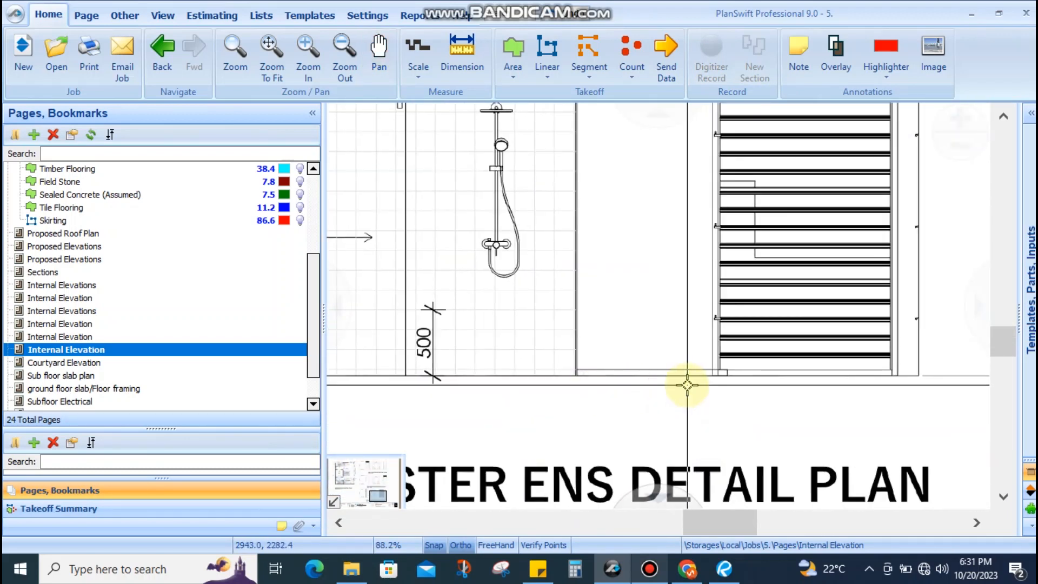
{"action": "scroll", "coordinate": [716, 325], "scroll_direction": "up", "scroll_amount": 5}
{"action": "scroll", "coordinate": [607, 378], "scroll_direction": "up", "scroll_amount": 5}
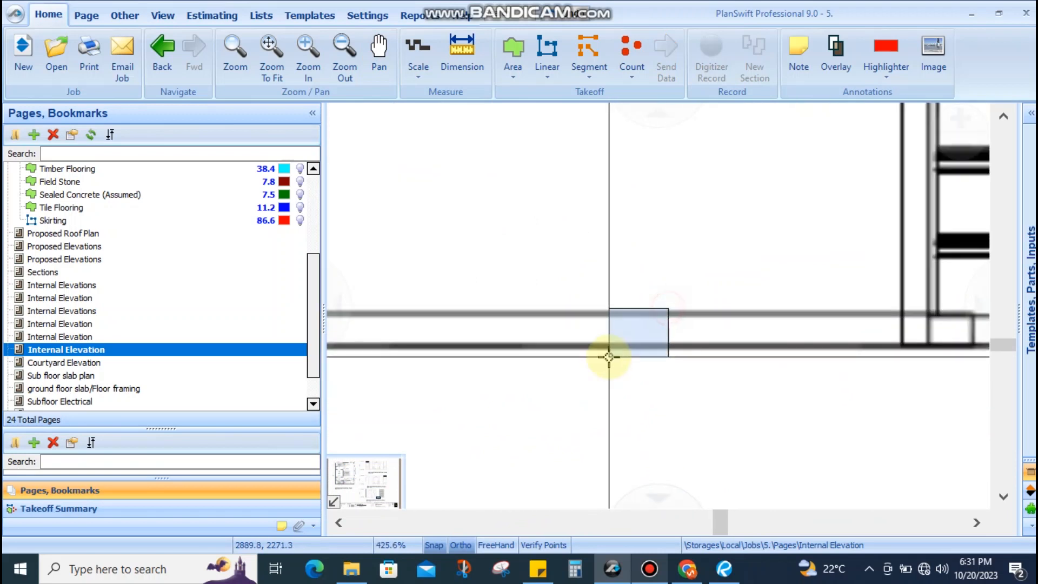
{"action": "scroll", "coordinate": [660, 351], "scroll_direction": "down", "scroll_amount": 6}
{"action": "scroll", "coordinate": [680, 321], "scroll_direction": "up", "scroll_amount": 2}
{"action": "scroll", "coordinate": [698, 313], "scroll_direction": "down", "scroll_amount": 4}
{"action": "mouse_move", "coordinate": [721, 370]}
{"action": "left_mouse_down"}
{"action": "mouse_move", "coordinate": [792, 353]}
{"action": "mouse_move", "coordinate": [608, 419]}
{"action": "left_mouse_up"}
{"action": "scroll", "coordinate": [791, 353], "scroll_direction": "up", "scroll_amount": 6}
{"action": "scroll", "coordinate": [608, 418], "scroll_direction": "down", "scroll_amount": 2}
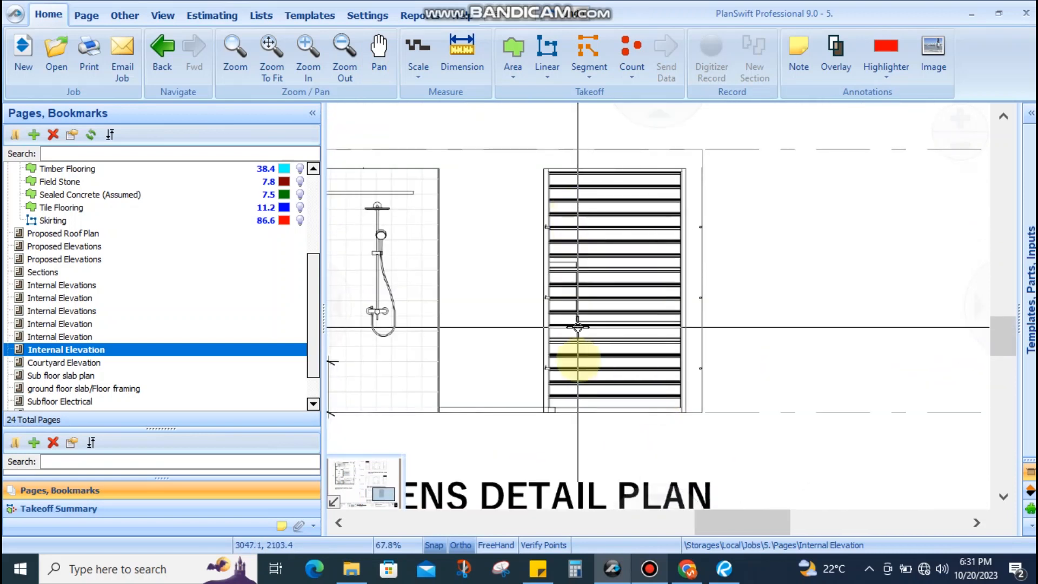
{"action": "scroll", "coordinate": [560, 408], "scroll_direction": "up", "scroll_amount": 5}
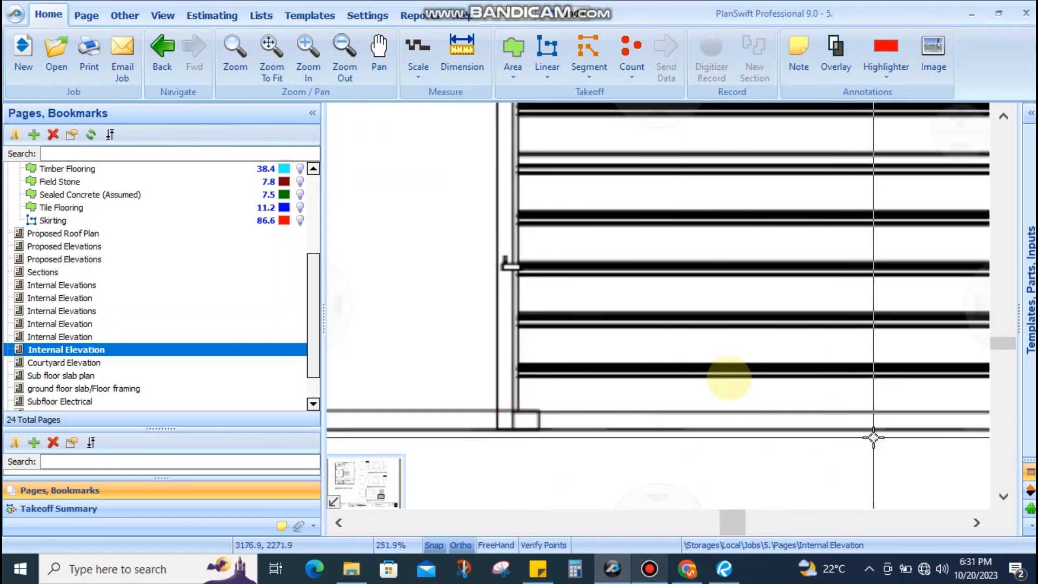
{"action": "scroll", "coordinate": [676, 352], "scroll_direction": "down", "scroll_amount": 6}
{"action": "scroll", "coordinate": [661, 331], "scroll_direction": "down", "scroll_amount": 2}
{"action": "scroll", "coordinate": [738, 283], "scroll_direction": "up", "scroll_amount": 6}
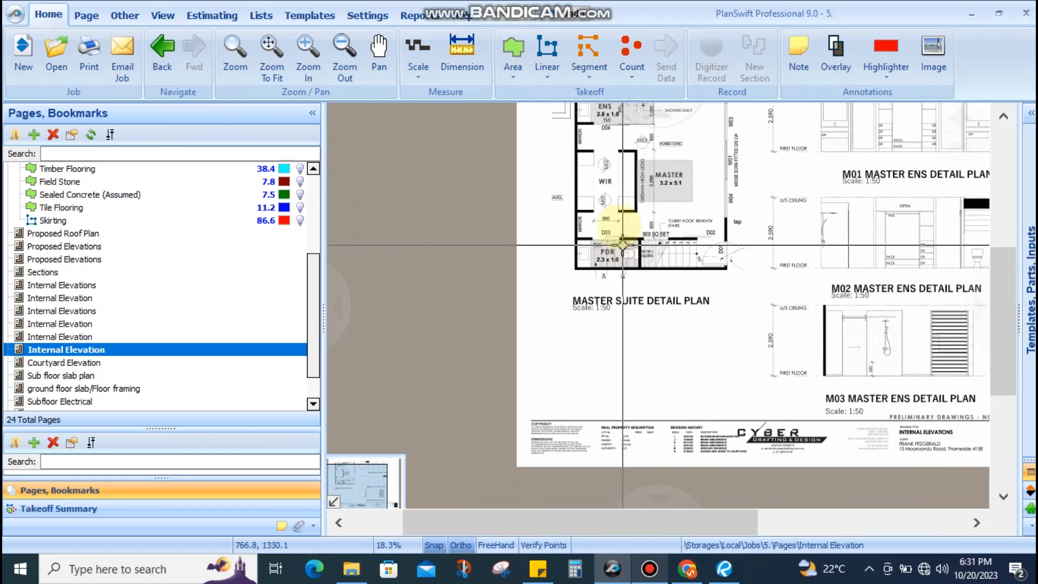
Select the Skirting condition and go to the Proposed Ground Floor plan page
{"action": "left_click_drag", "start_coordinate": [801, 219], "coordinate": [790, 224]}
{"action": "left_click_drag", "start_coordinate": [909, 130], "coordinate": [794, 159]}
{"action": "scroll", "coordinate": [760, 217], "scroll_direction": "down", "scroll_amount": 4}
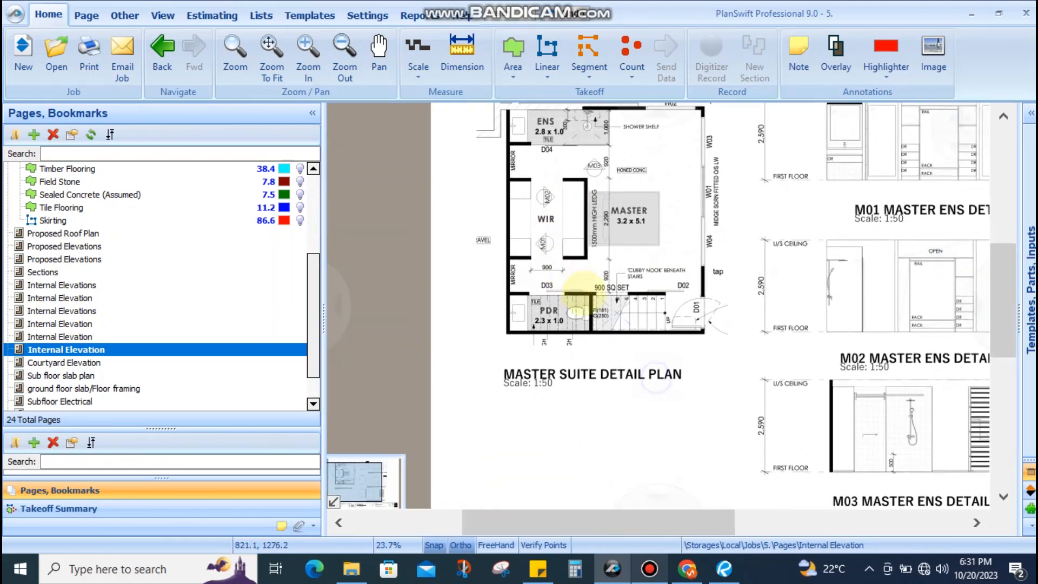
{"action": "left_click", "coordinate": [118, 222]}
{"action": "scroll", "coordinate": [117, 222], "scroll_direction": "up", "scroll_amount": 2}
{"action": "left_click", "coordinate": [117, 207]}
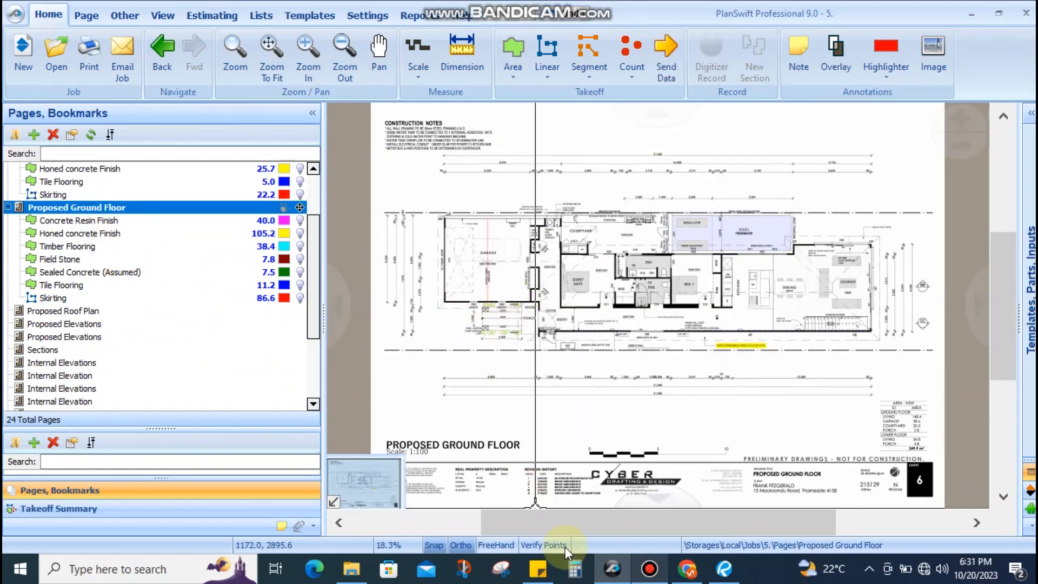
Read the architecture scope checklist note, then pan the ground floor plan toward the ensuites
{"action": "left_click", "coordinate": [547, 569]}
{"action": "scroll", "coordinate": [319, 253], "scroll_direction": "up", "scroll_amount": 5}
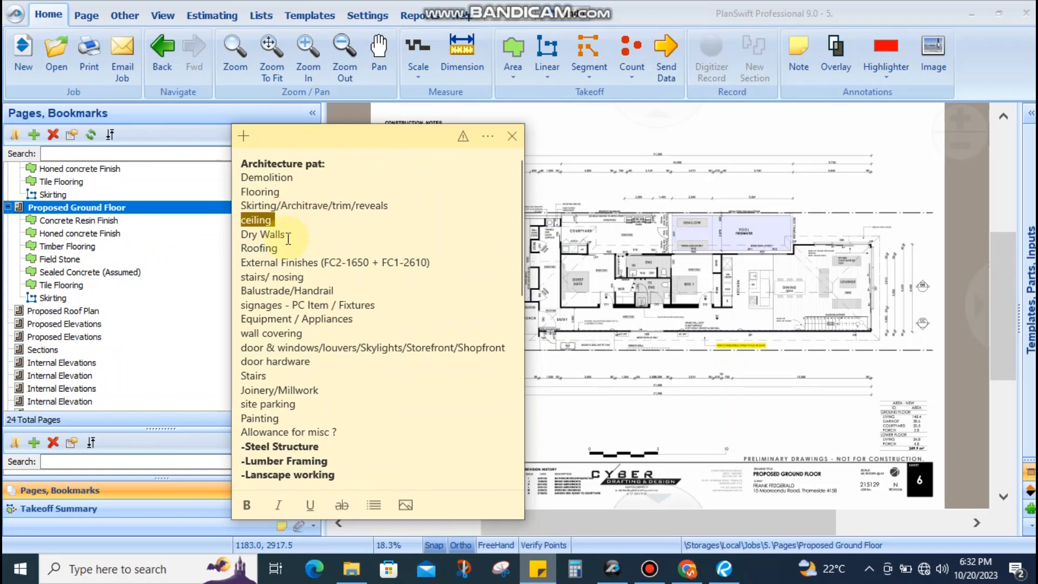
{"action": "left_click", "coordinate": [708, 272]}
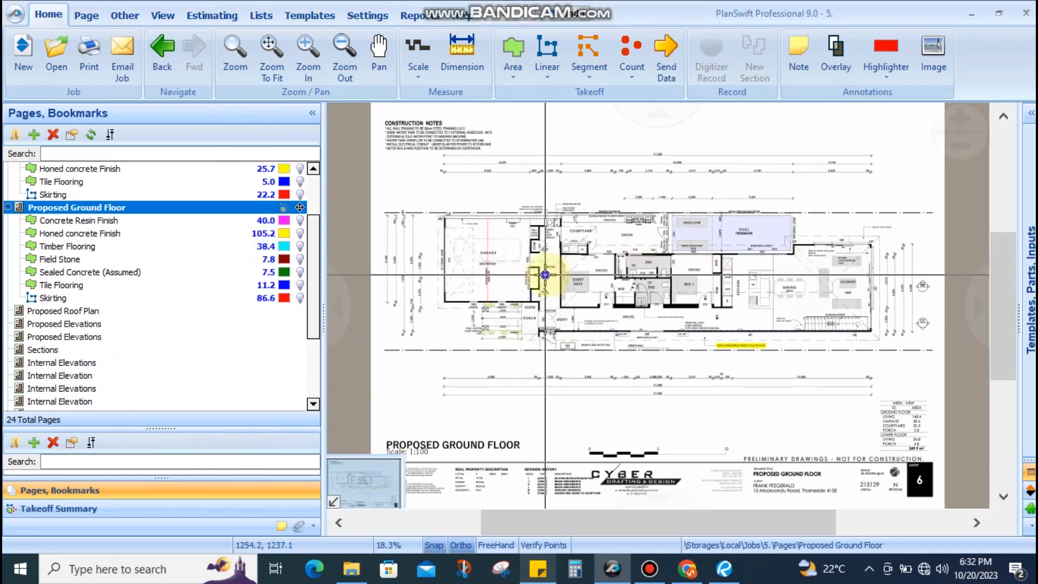
{"action": "scroll", "coordinate": [545, 275], "scroll_direction": "up", "scroll_amount": 4}
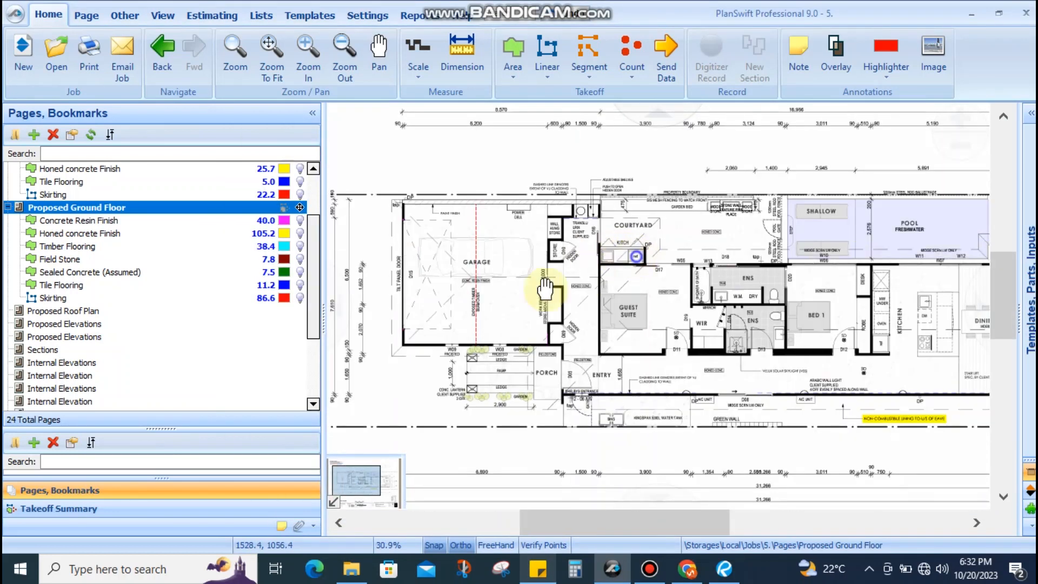
{"action": "left_click_drag", "start_coordinate": [545, 289], "coordinate": [420, 330]}
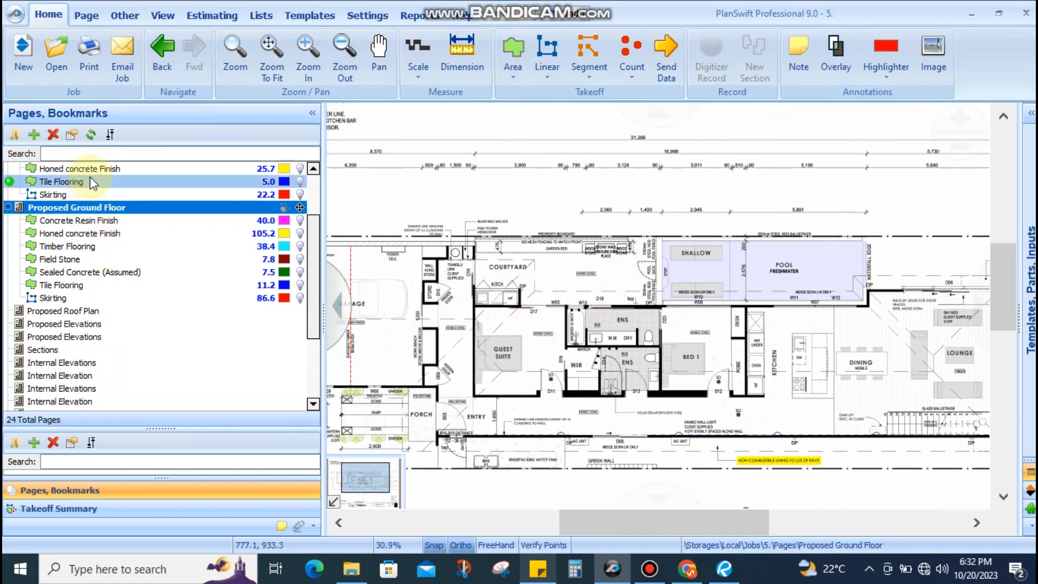
Page through the Proposed Roof Plan and Proposed Elevations to the Internal Elevations garage and hall sheet
{"action": "left_click", "coordinate": [85, 311]}
{"action": "left_click", "coordinate": [106, 324]}
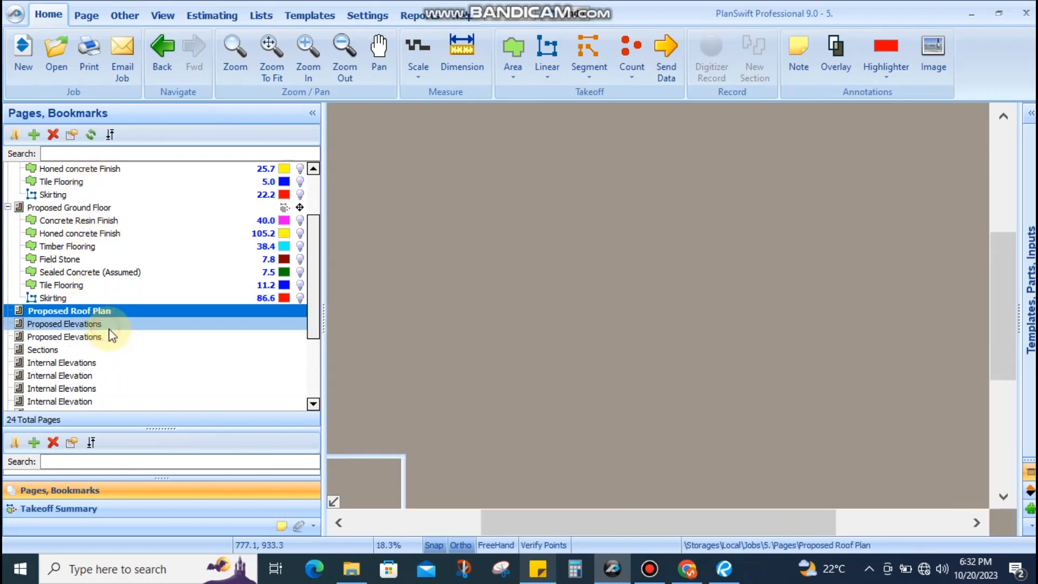
{"action": "scroll", "coordinate": [119, 335], "scroll_direction": "down", "scroll_amount": 3}
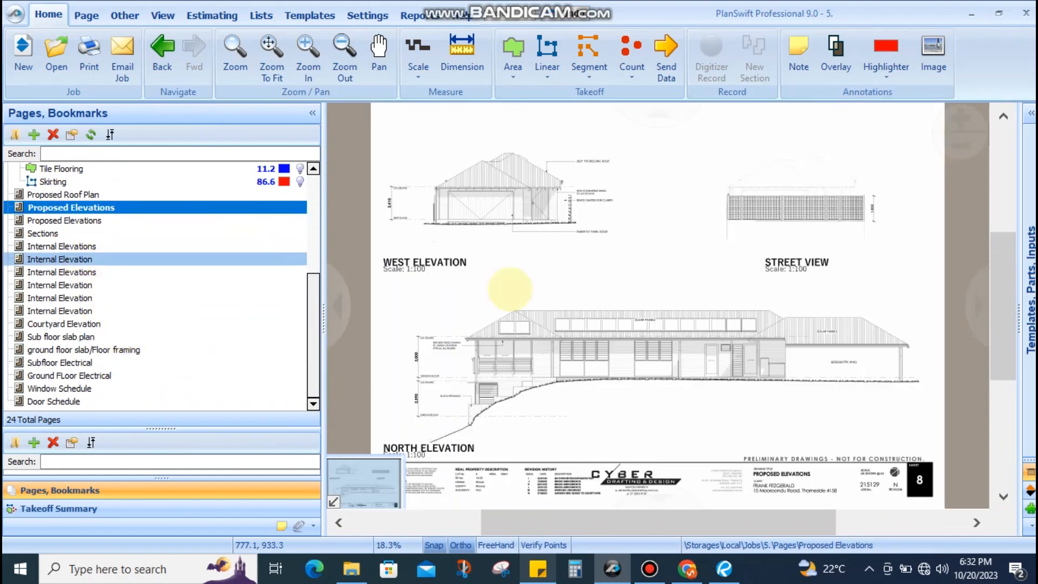
{"action": "left_click", "coordinate": [67, 246]}
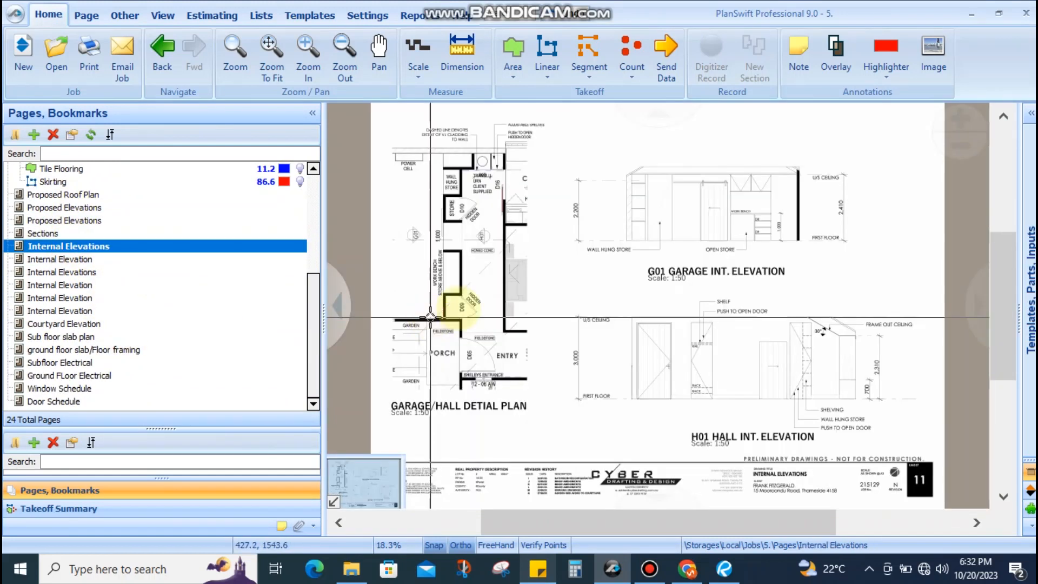
{"action": "scroll", "coordinate": [458, 269], "scroll_direction": "up", "scroll_amount": 3}
{"action": "left_click_drag", "start_coordinate": [457, 270], "coordinate": [488, 299]}
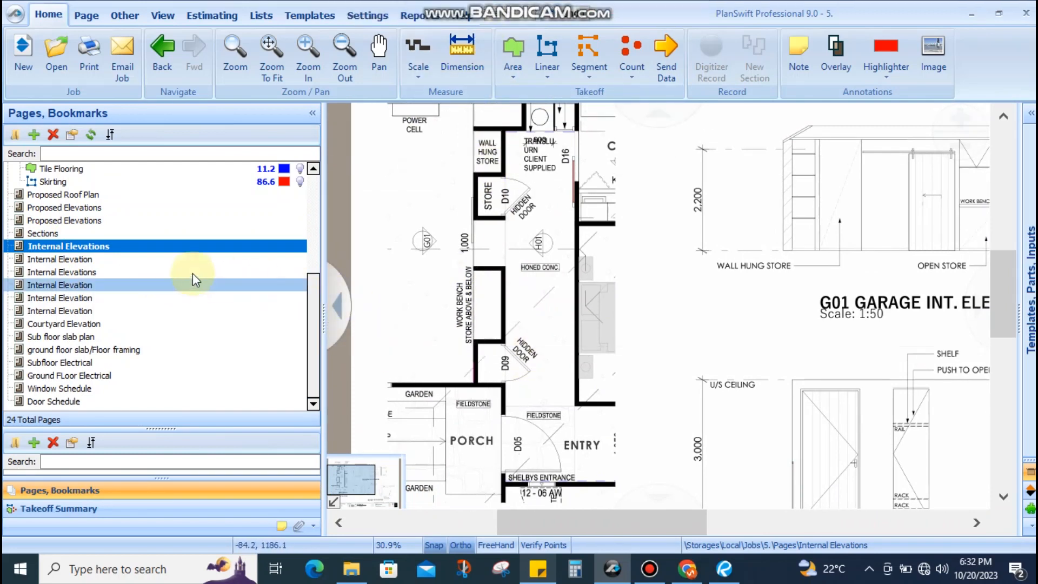
Open the guest ensuite elevation sheet and frame the GS02 shower wall and floor line
{"action": "left_click", "coordinate": [132, 260]}
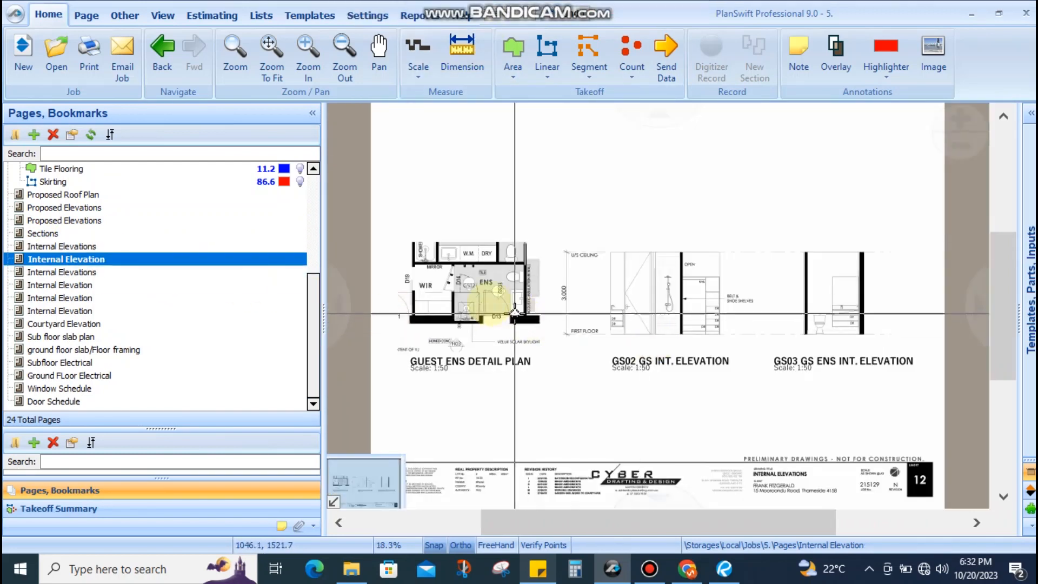
{"action": "scroll", "coordinate": [524, 319], "scroll_direction": "up", "scroll_amount": 4}
{"action": "scroll", "coordinate": [524, 308], "scroll_direction": "down", "scroll_amount": 1}
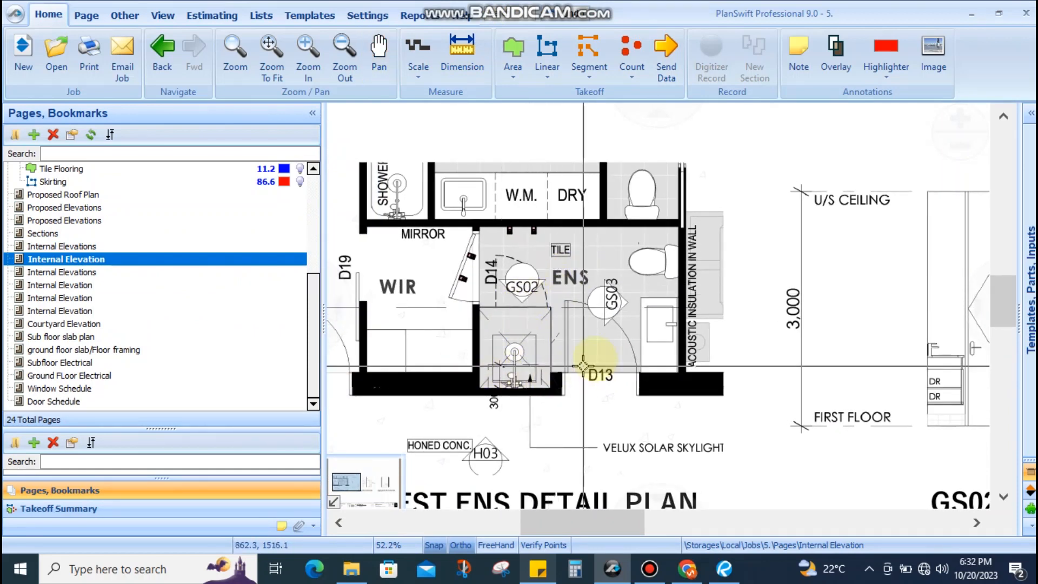
{"action": "scroll", "coordinate": [737, 294], "scroll_direction": "down", "scroll_amount": 3}
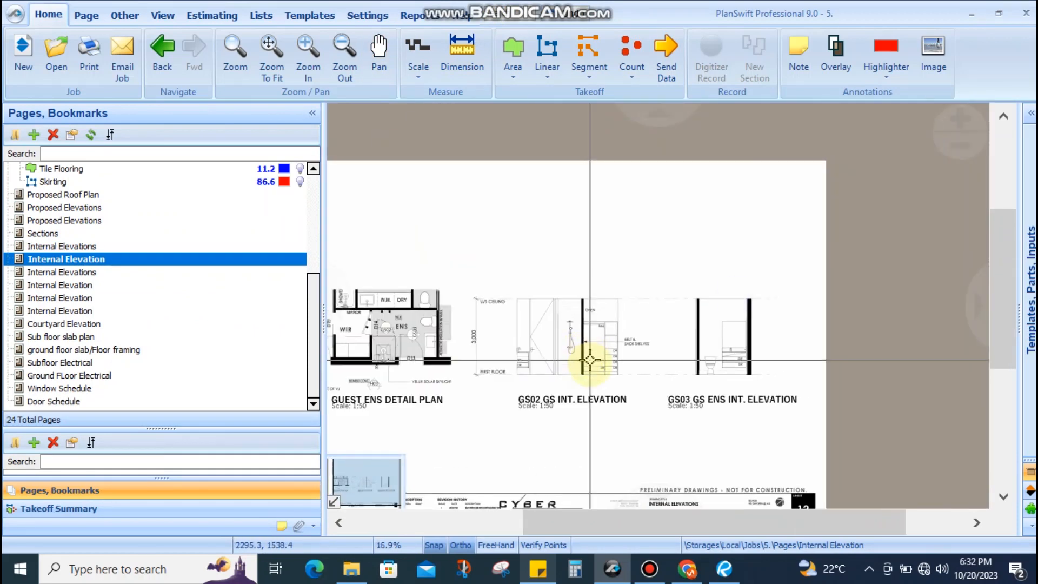
{"action": "scroll", "coordinate": [595, 351], "scroll_direction": "up", "scroll_amount": 3}
{"action": "scroll", "coordinate": [627, 297], "scroll_direction": "down", "scroll_amount": 3}
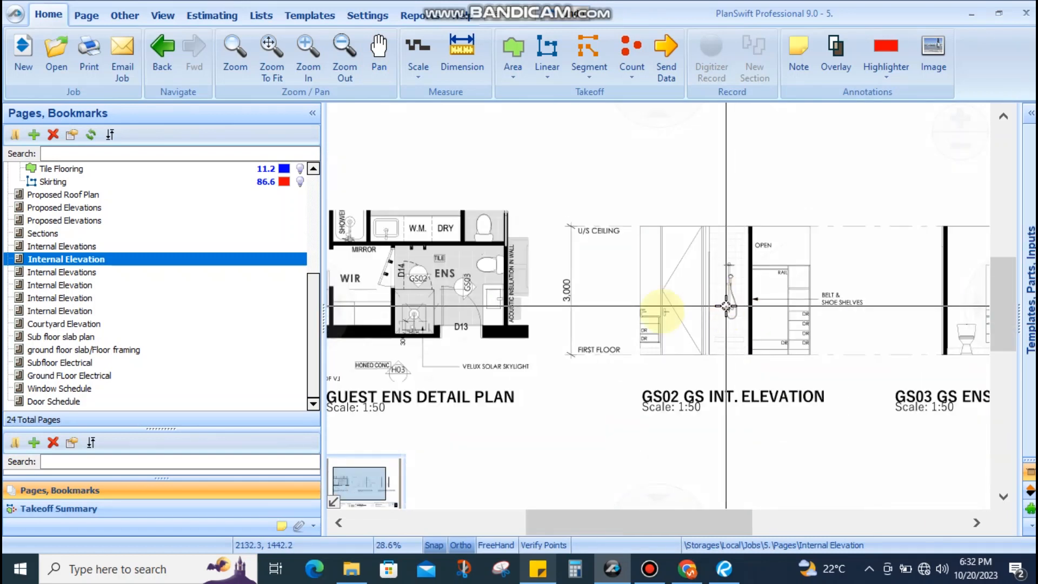
{"action": "scroll", "coordinate": [417, 302], "scroll_direction": "up", "scroll_amount": 1}
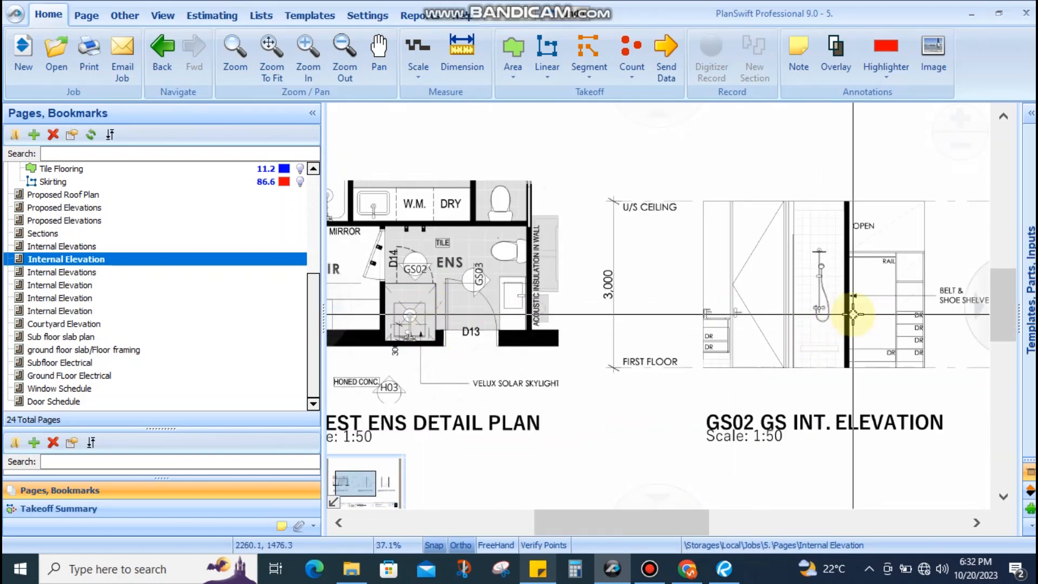
{"action": "scroll", "coordinate": [792, 350], "scroll_direction": "up", "scroll_amount": 3}
{"action": "left_click_drag", "start_coordinate": [840, 287], "coordinate": [789, 353]}
{"action": "scroll", "coordinate": [789, 352], "scroll_direction": "down", "scroll_amount": 1}
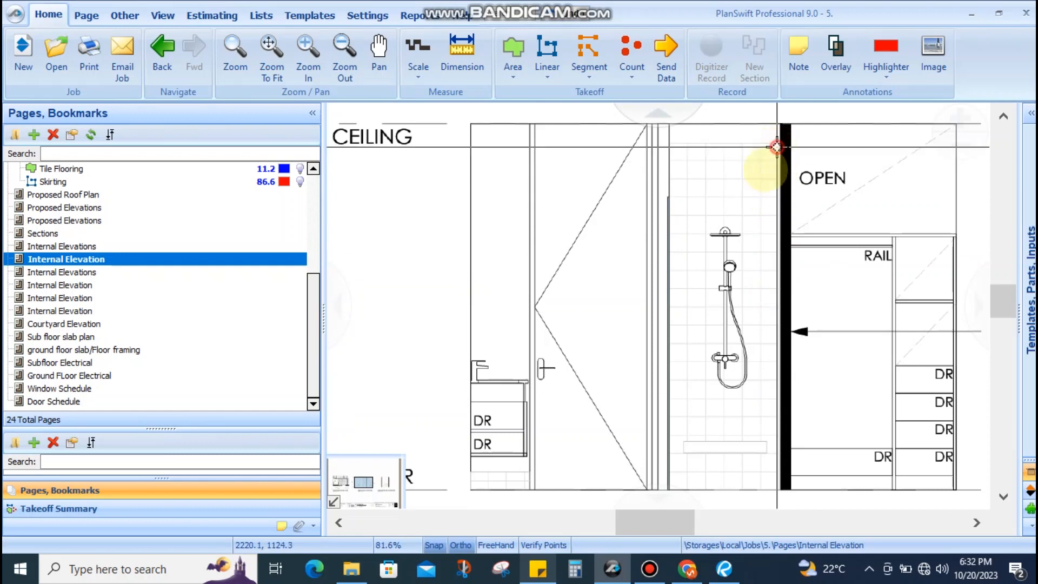
{"action": "mouse_move", "coordinate": [777, 147]}
{"action": "left_mouse_down"}
{"action": "mouse_move", "coordinate": [685, 410]}
{"action": "mouse_move", "coordinate": [686, 461]}
{"action": "left_mouse_up"}
{"action": "left_click_drag", "start_coordinate": [691, 415], "coordinate": [694, 289]}
{"action": "mouse_move", "coordinate": [546, 343]}
{"action": "left_mouse_down"}
{"action": "mouse_move", "coordinate": [598, 348]}
{"action": "mouse_move", "coordinate": [655, 321]}
{"action": "mouse_move", "coordinate": [599, 216]}
{"action": "left_mouse_up"}
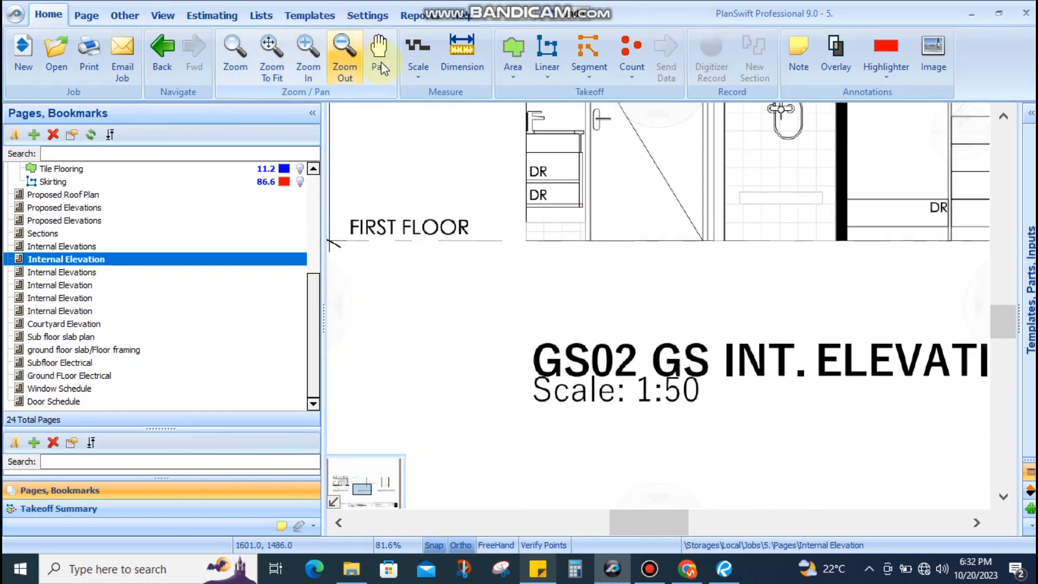
Set the page scale to 1:50
{"action": "left_click", "coordinate": [419, 69]}
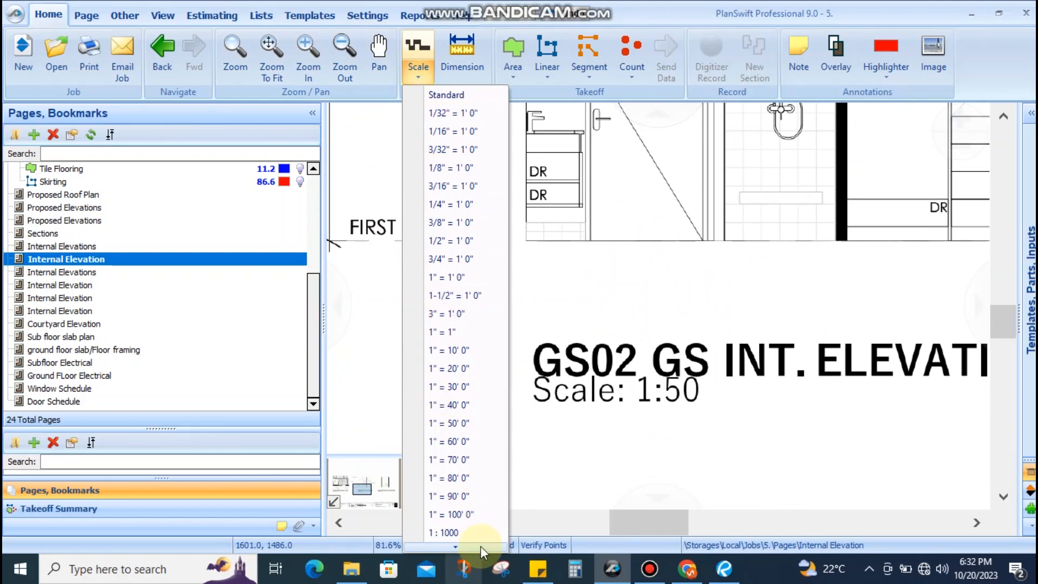
{"action": "mouse_move", "coordinate": [481, 547]}
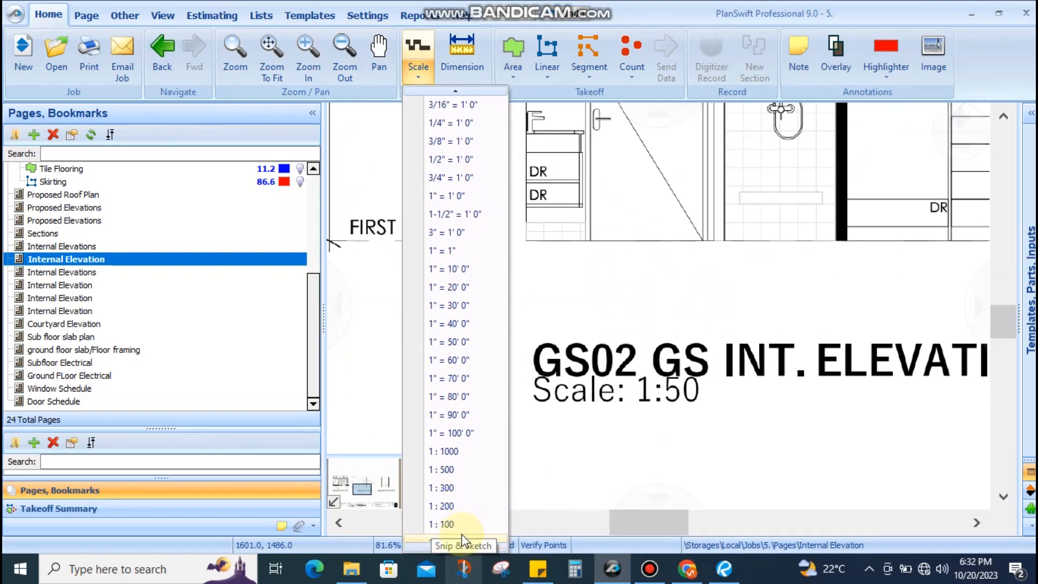
{"action": "mouse_move", "coordinate": [413, 544]}
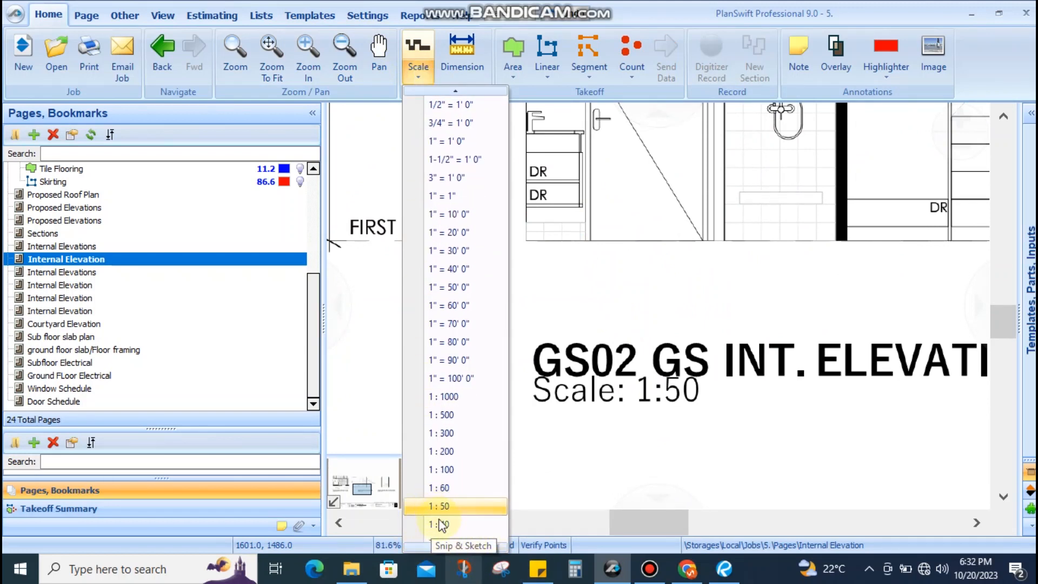
{"action": "left_click", "coordinate": [440, 507]}
{"action": "scroll", "coordinate": [638, 302], "scroll_direction": "down", "scroll_amount": 4}
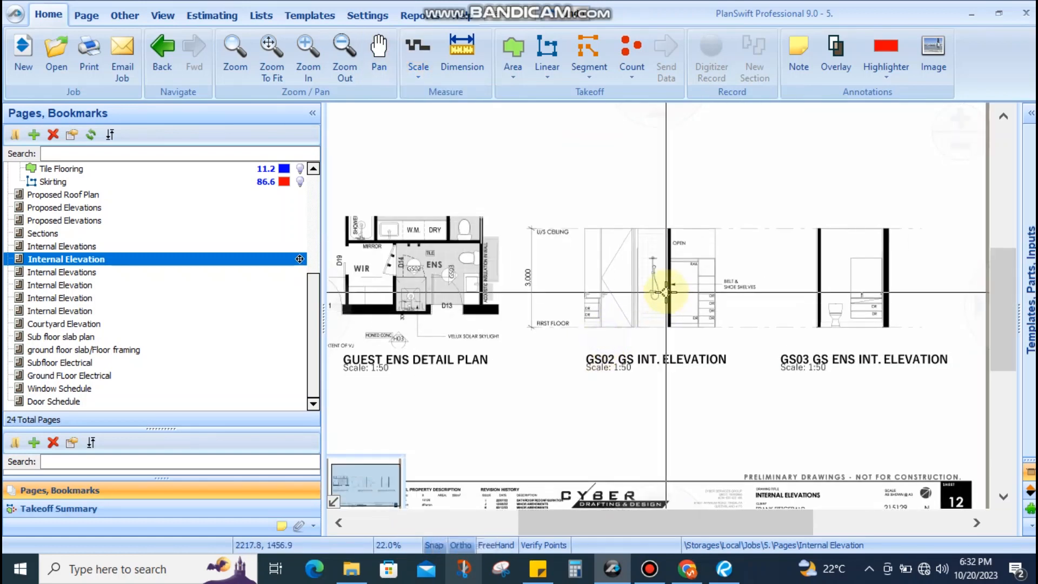
{"action": "scroll", "coordinate": [666, 292], "scroll_direction": "up", "scroll_amount": 4}
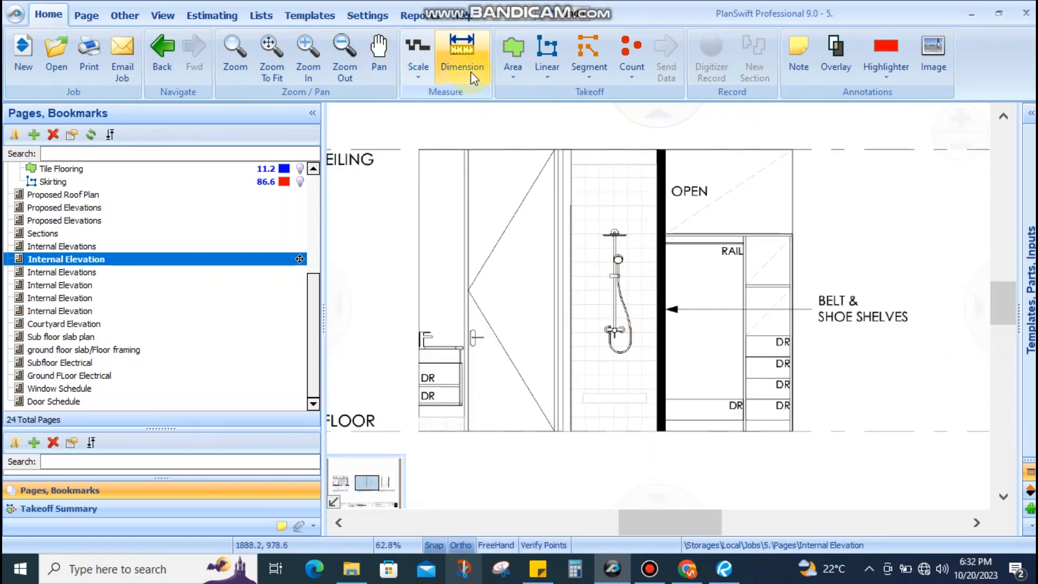
Start a dimension measurement on the shower wall, then cancel it
{"action": "left_click", "coordinate": [648, 170]}
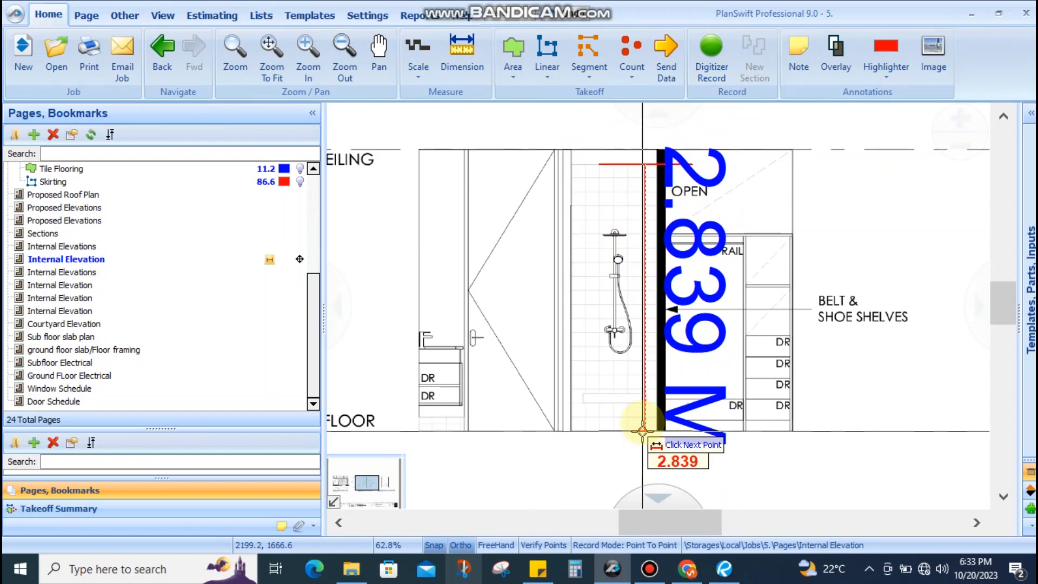
{"action": "key", "text": "Escape"}
{"action": "scroll", "coordinate": [630, 382], "scroll_direction": "down", "scroll_amount": 3}
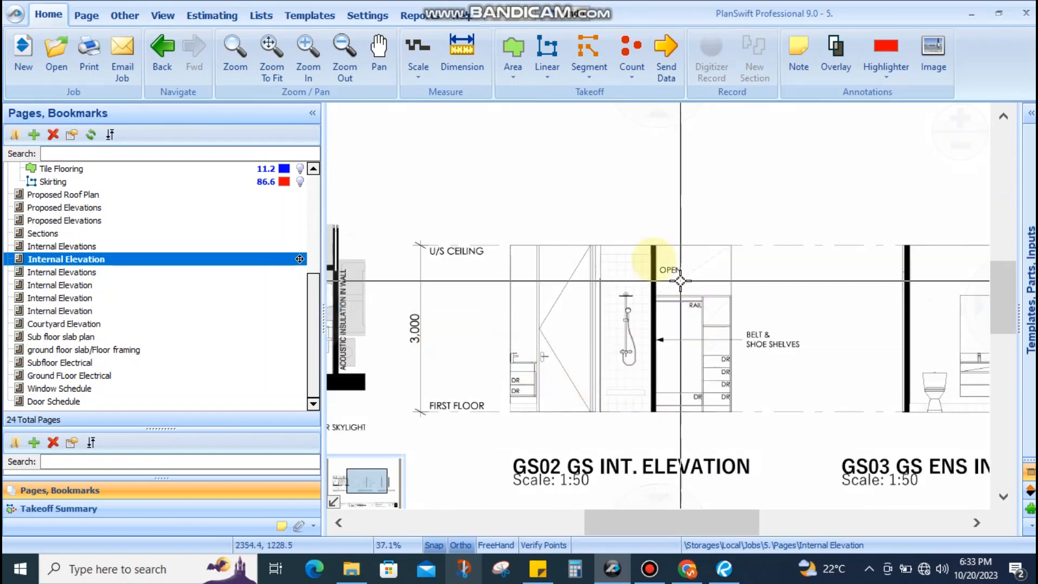
{"action": "scroll", "coordinate": [699, 313], "scroll_direction": "up", "scroll_amount": 3}
Pan across the GS02 door and vanity, then zoom out to the guest ensuite detail plan
{"action": "mouse_move", "coordinate": [684, 295]}
{"action": "left_mouse_down"}
{"action": "mouse_move", "coordinate": [644, 292]}
{"action": "mouse_move", "coordinate": [379, 345]}
{"action": "left_mouse_up"}
{"action": "scroll", "coordinate": [554, 284], "scroll_direction": "up", "scroll_amount": 3}
{"action": "left_click_drag", "start_coordinate": [713, 315], "coordinate": [746, 205]}
{"action": "scroll", "coordinate": [743, 329], "scroll_direction": "down", "scroll_amount": 1}
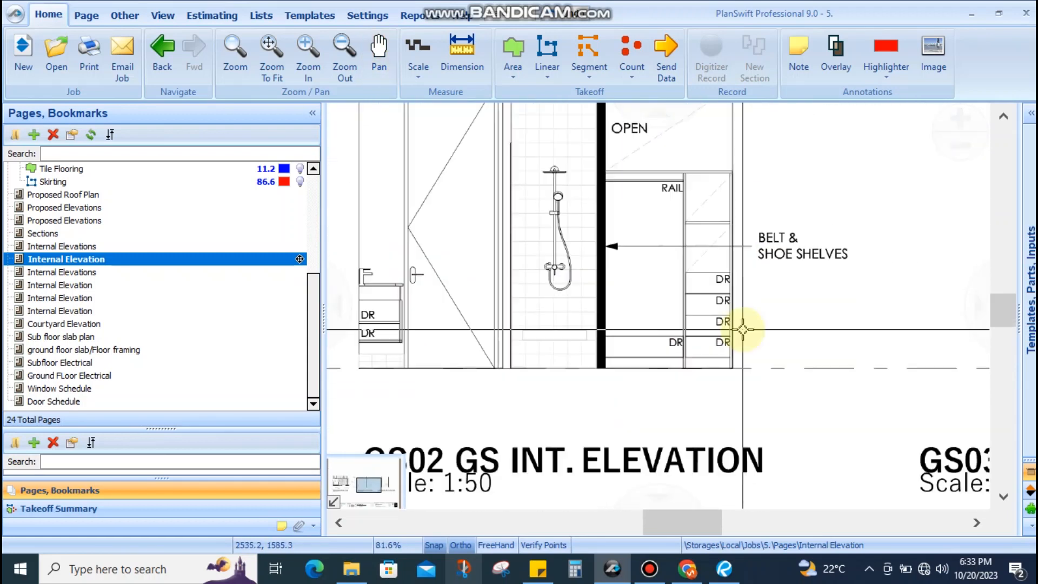
{"action": "scroll", "coordinate": [743, 329], "scroll_direction": "down", "scroll_amount": 3}
{"action": "scroll", "coordinate": [720, 290], "scroll_direction": "up", "scroll_amount": 4}
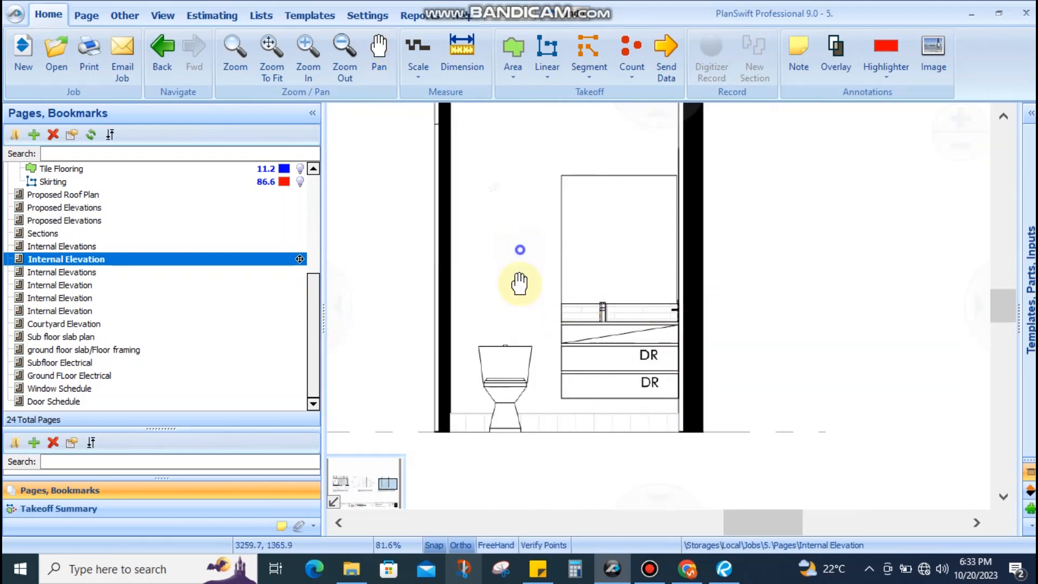
{"action": "scroll", "coordinate": [562, 346], "scroll_direction": "down", "scroll_amount": 2}
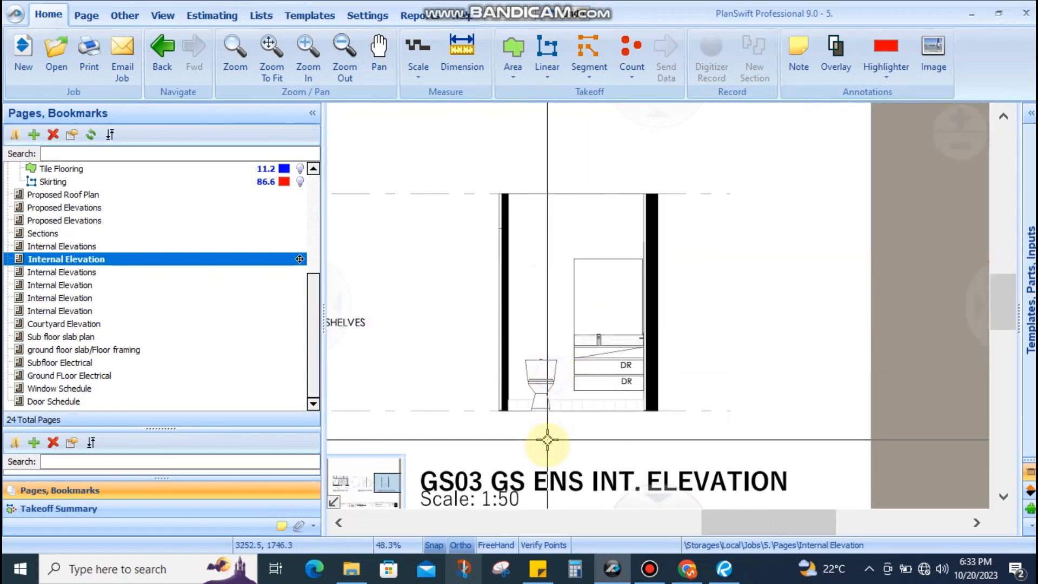
{"action": "scroll", "coordinate": [547, 434], "scroll_direction": "up", "scroll_amount": 4}
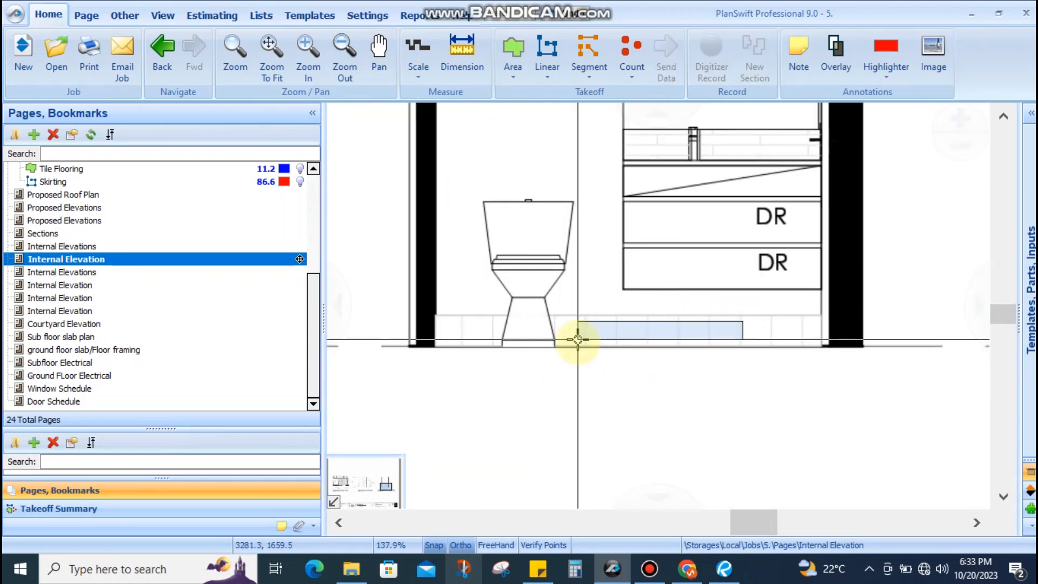
{"action": "scroll", "coordinate": [657, 313], "scroll_direction": "down", "scroll_amount": 7}
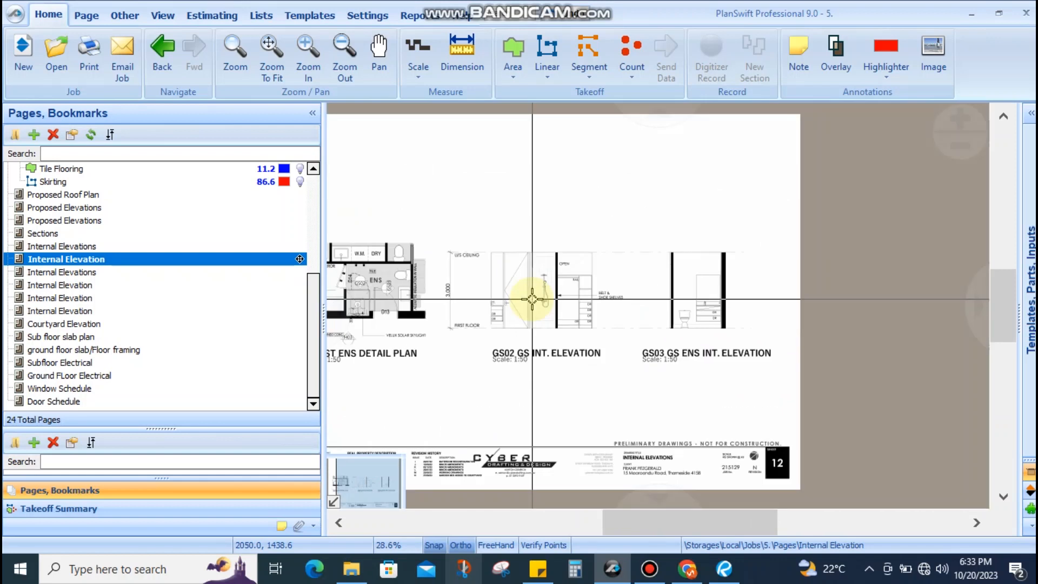
{"action": "scroll", "coordinate": [516, 289], "scroll_direction": "up", "scroll_amount": 5}
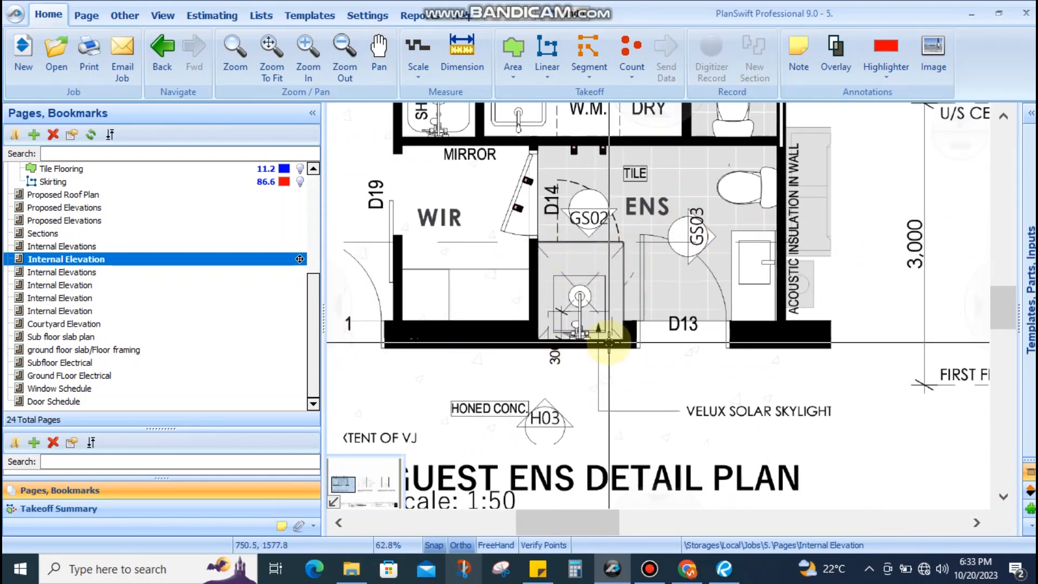
{"action": "scroll", "coordinate": [608, 342], "scroll_direction": "down", "scroll_amount": 4}
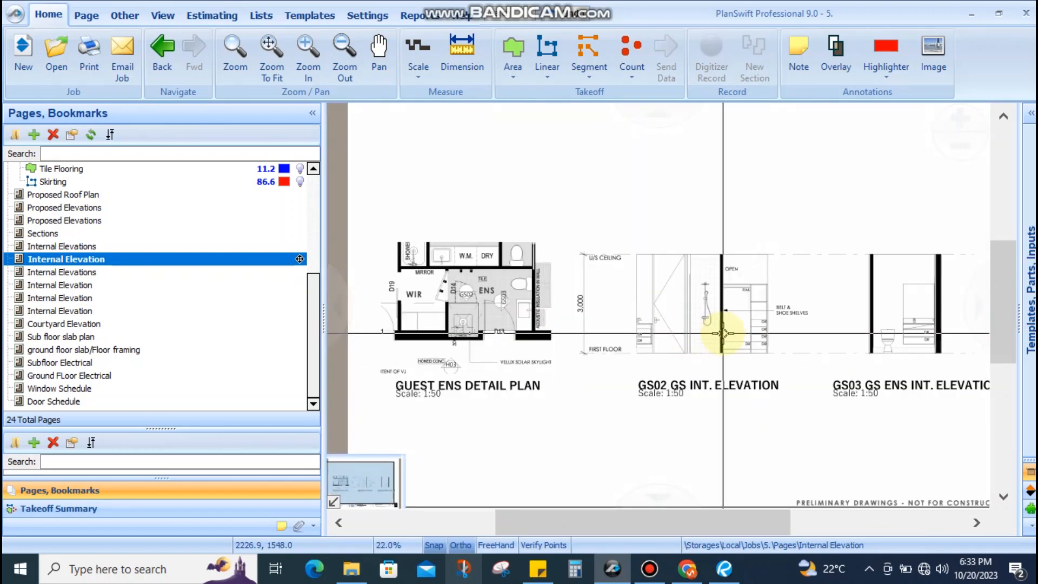
{"action": "scroll", "coordinate": [588, 283], "scroll_direction": "up", "scroll_amount": 4}
{"action": "scroll", "coordinate": [560, 363], "scroll_direction": "down", "scroll_amount": 4}
{"action": "left_click_drag", "start_coordinate": [553, 399], "coordinate": [635, 258]}
{"action": "left_click_drag", "start_coordinate": [406, 264], "coordinate": [469, 289]}
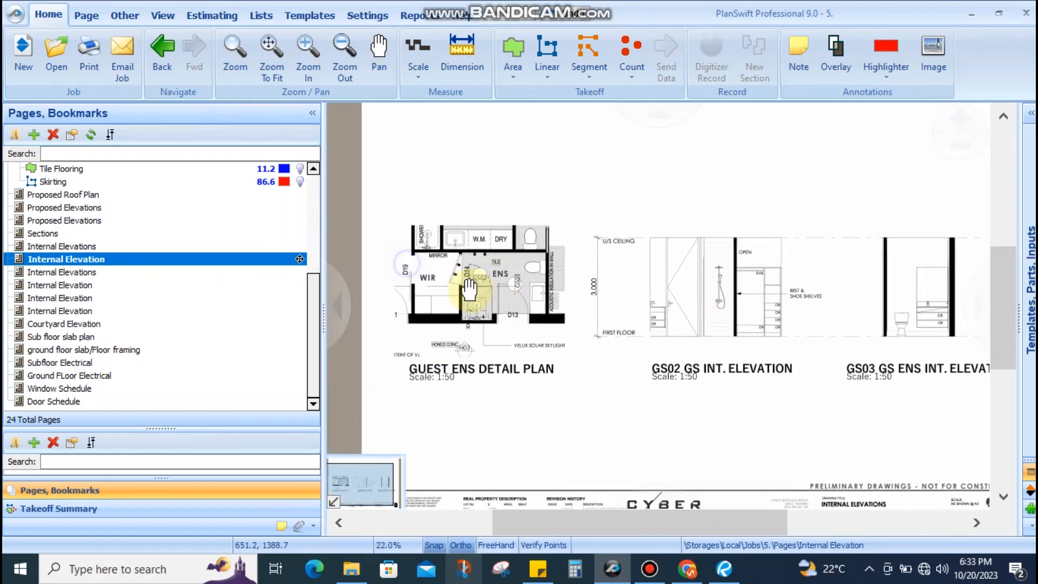
{"action": "scroll", "coordinate": [470, 289], "scroll_direction": "up", "scroll_amount": 4}
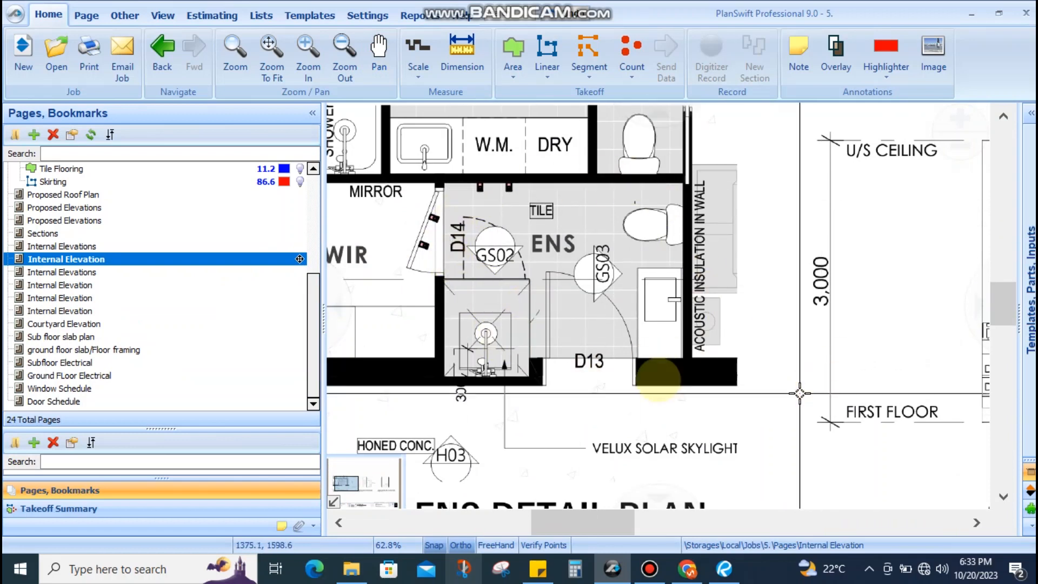
{"action": "scroll", "coordinate": [657, 378], "scroll_direction": "down", "scroll_amount": 4}
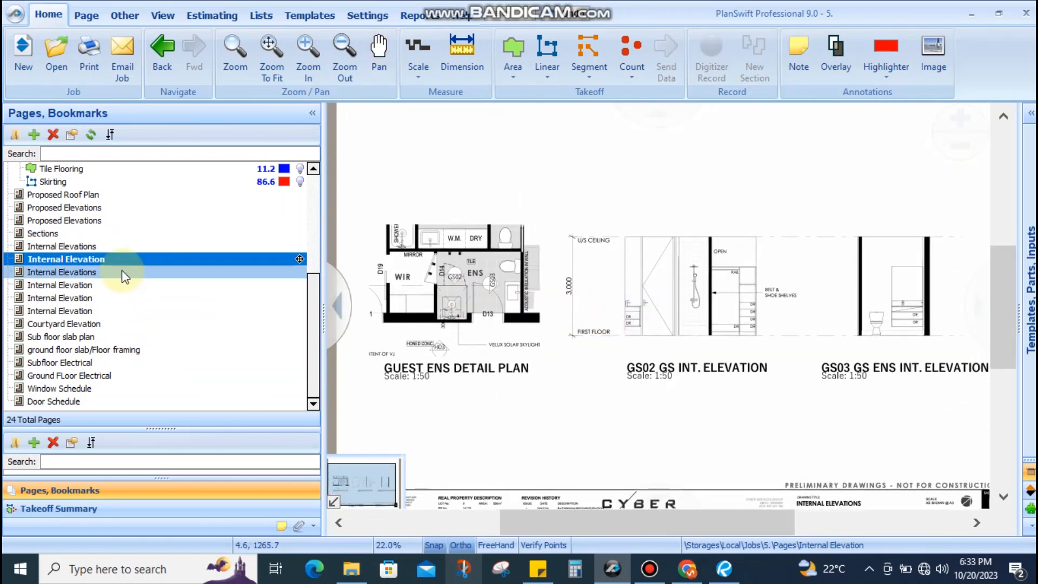
Move to the Bed 1 ensuite elevation sheet and bring the B02 elevation into view
{"action": "left_click", "coordinate": [121, 271]}
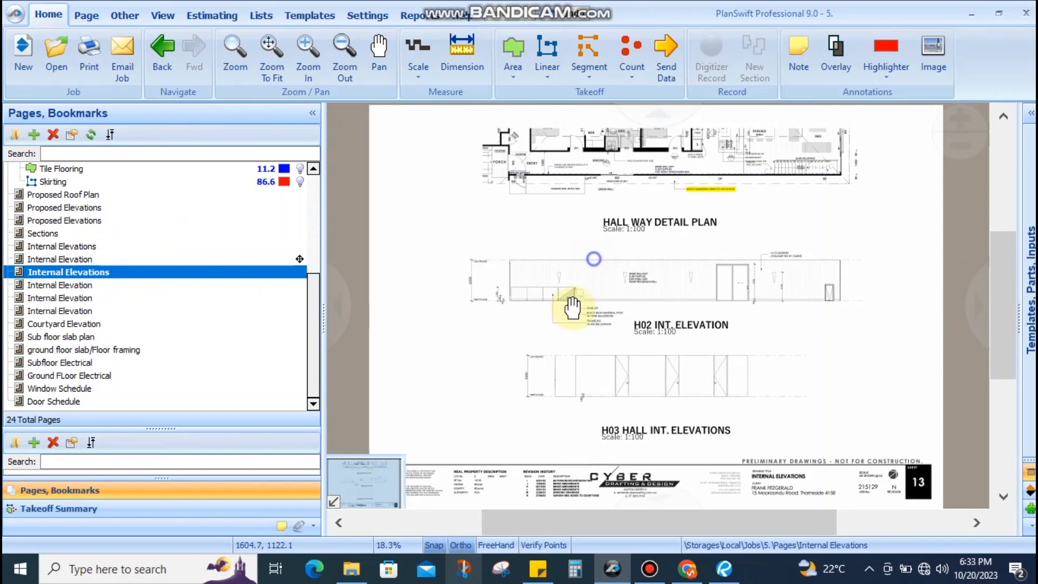
{"action": "left_click", "coordinate": [205, 284]}
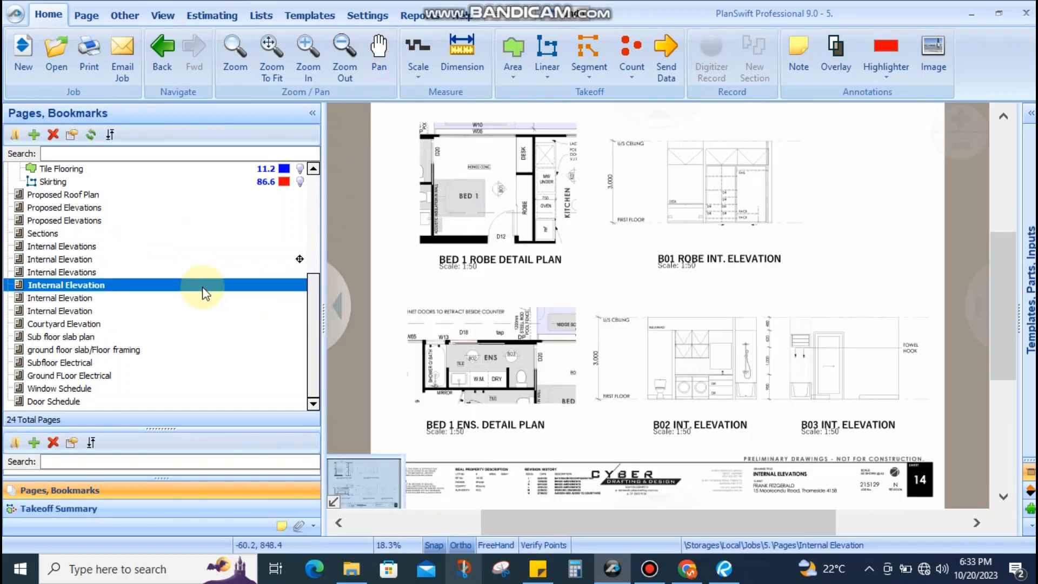
{"action": "scroll", "coordinate": [526, 388], "scroll_direction": "up", "scroll_amount": 4}
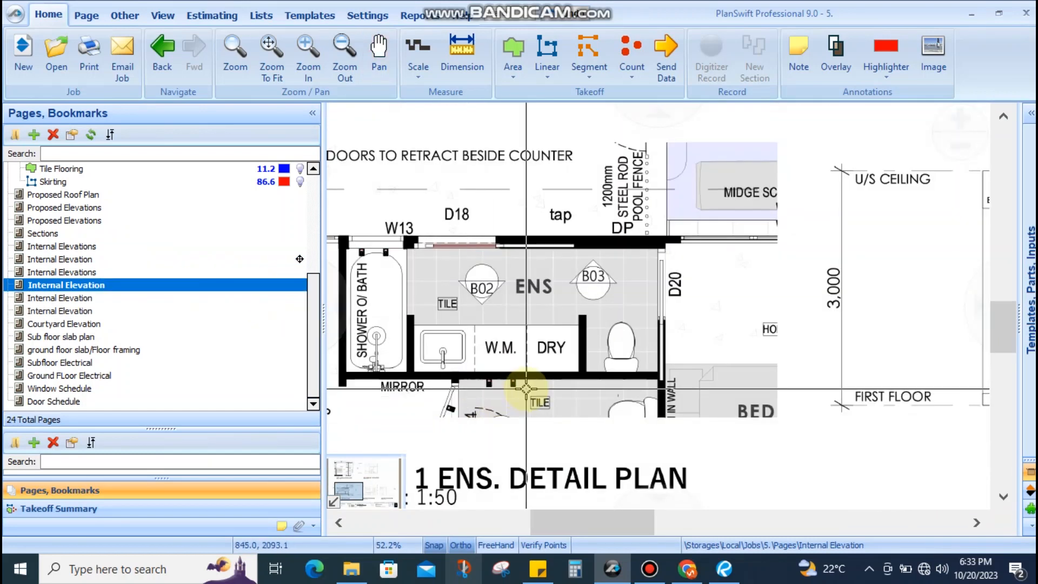
{"action": "scroll", "coordinate": [660, 303], "scroll_direction": "down", "scroll_amount": 4}
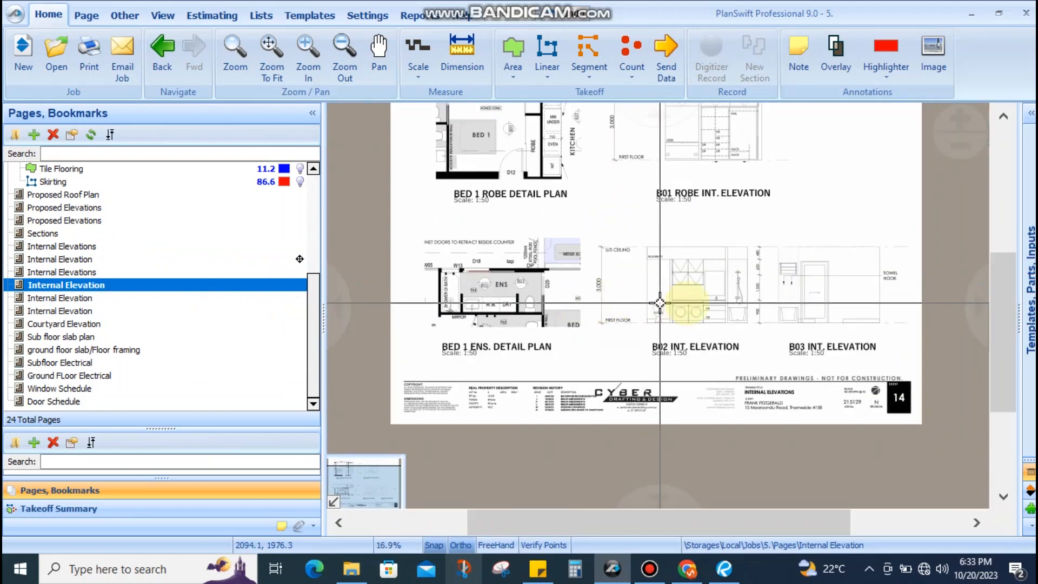
{"action": "scroll", "coordinate": [660, 303], "scroll_direction": "up", "scroll_amount": 6}
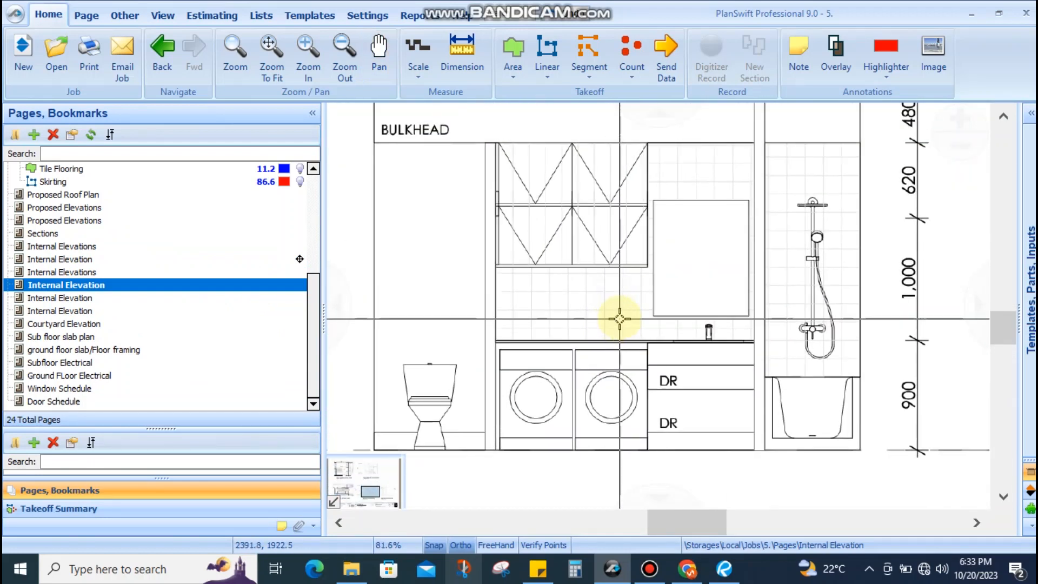
{"action": "scroll", "coordinate": [619, 319], "scroll_direction": "down", "scroll_amount": 2}
{"action": "scroll", "coordinate": [639, 312], "scroll_direction": "up", "scroll_amount": 1}
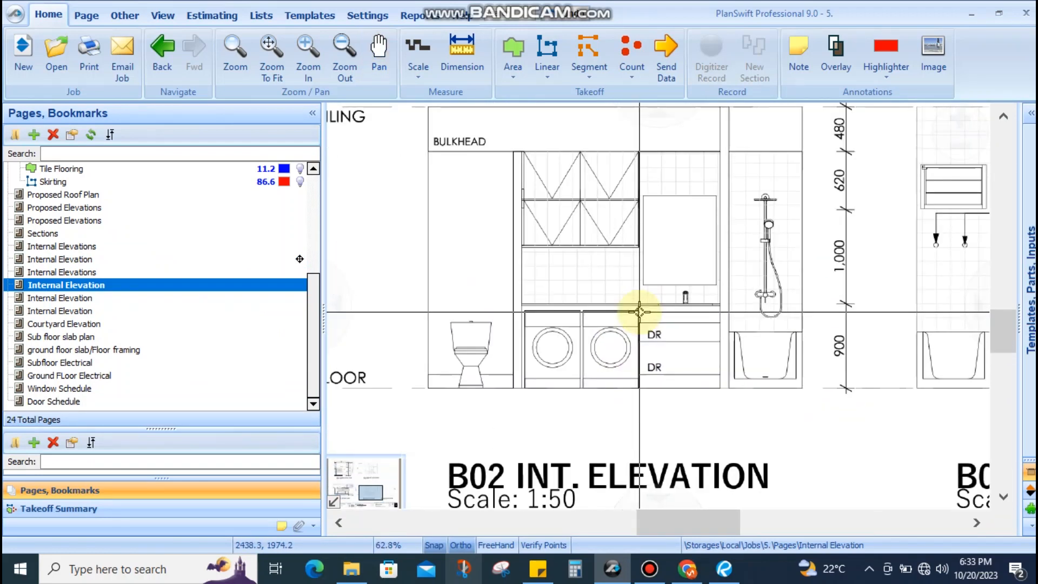
{"action": "mouse_move", "coordinate": [703, 155]}
{"action": "left_mouse_down"}
{"action": "mouse_move", "coordinate": [626, 271]}
{"action": "mouse_move", "coordinate": [551, 294]}
{"action": "mouse_move", "coordinate": [539, 381]}
{"action": "left_mouse_up"}
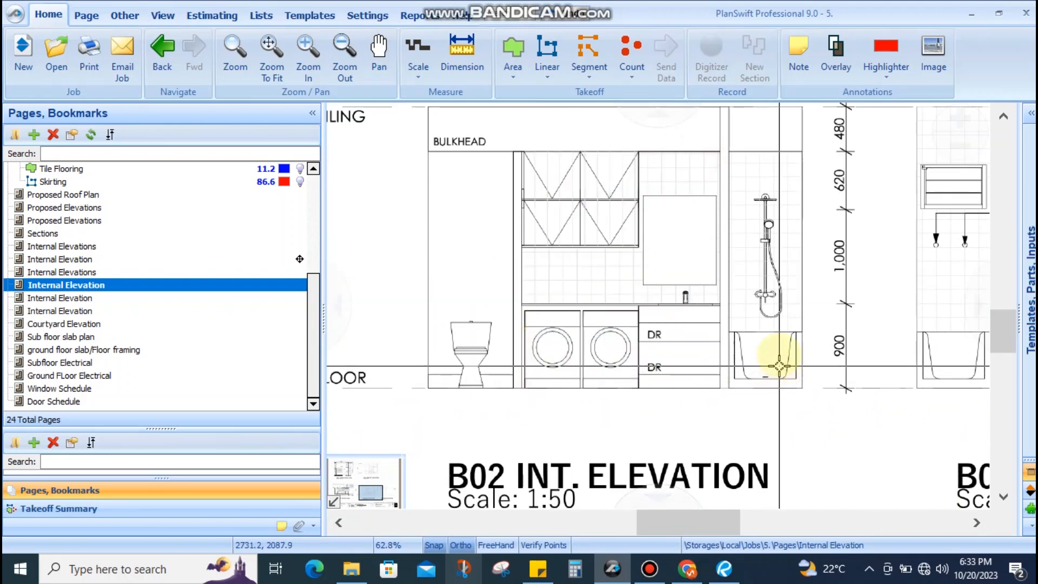
{"action": "scroll", "coordinate": [773, 353], "scroll_direction": "up", "scroll_amount": 1}
{"action": "left_click_drag", "start_coordinate": [771, 285], "coordinate": [748, 336]}
{"action": "scroll", "coordinate": [755, 292], "scroll_direction": "down", "scroll_amount": 2}
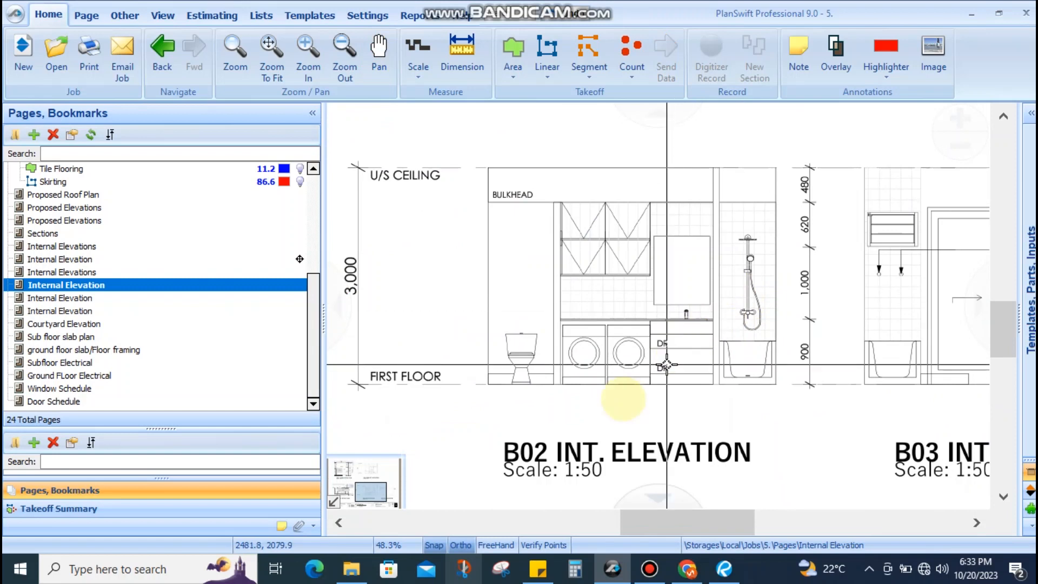
Set the page scale to 1:50 and test it with a trial vertical dimension, then cancel it
{"action": "left_click", "coordinate": [418, 75]}
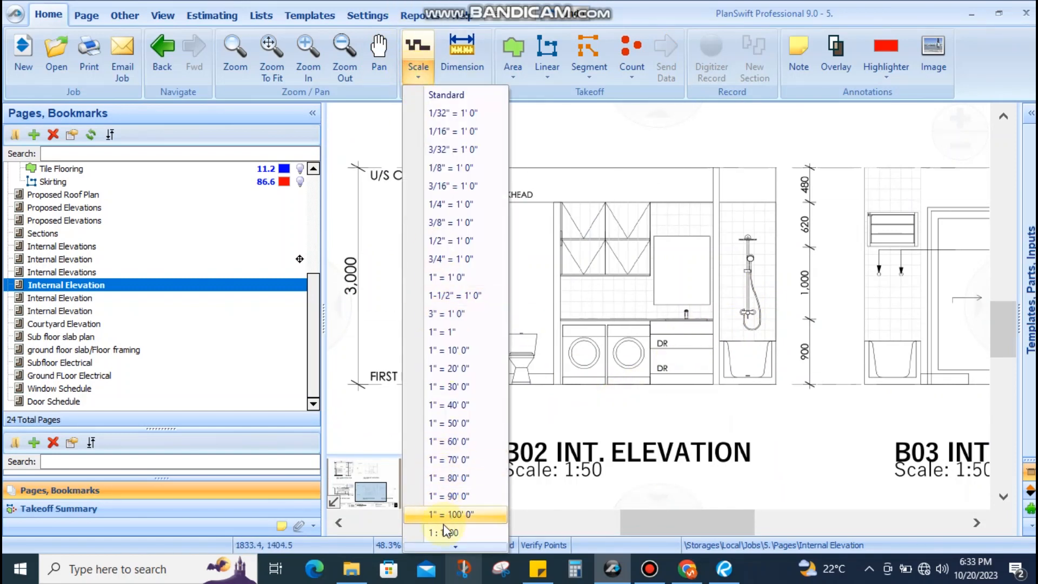
{"action": "mouse_move", "coordinate": [449, 548]}
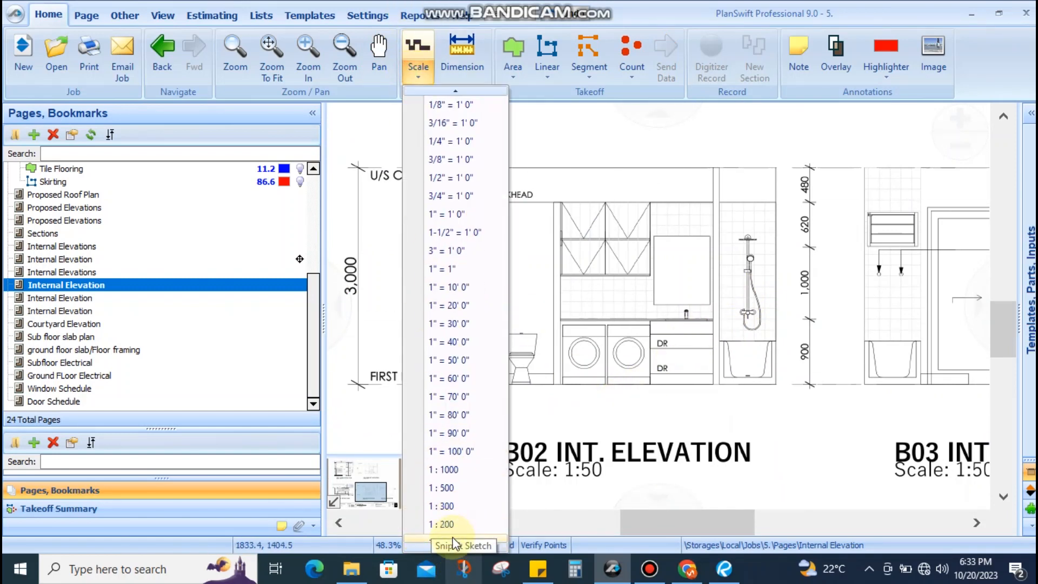
{"action": "left_click", "coordinate": [438, 526]}
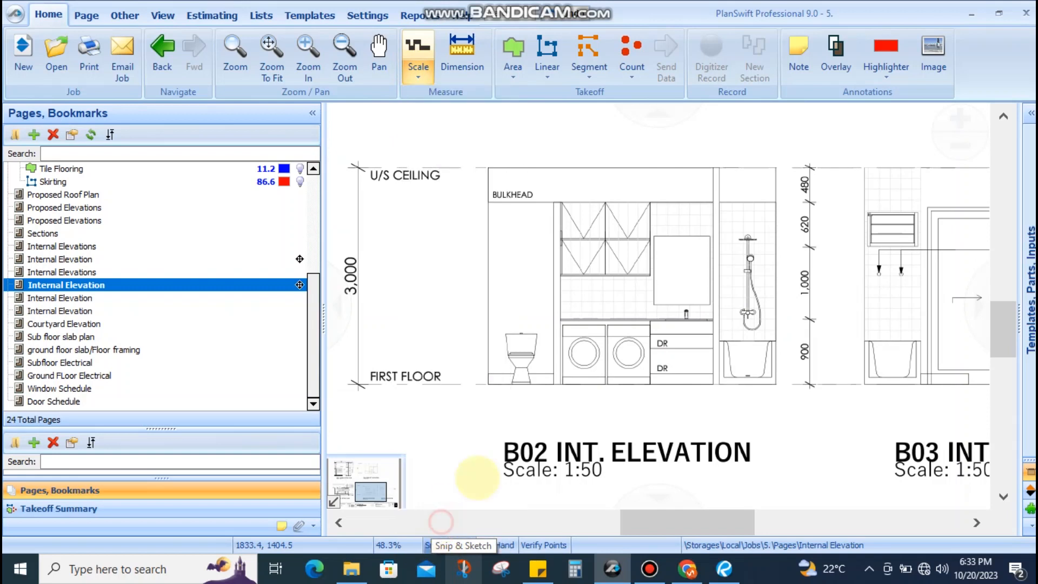
{"action": "left_click", "coordinate": [460, 55]}
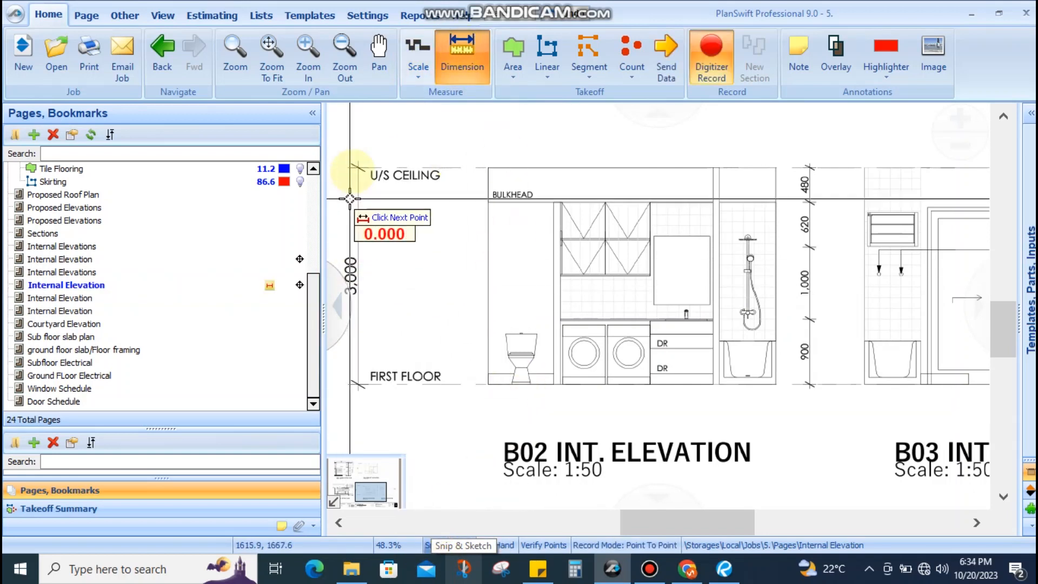
{"action": "left_click", "coordinate": [777, 201]}
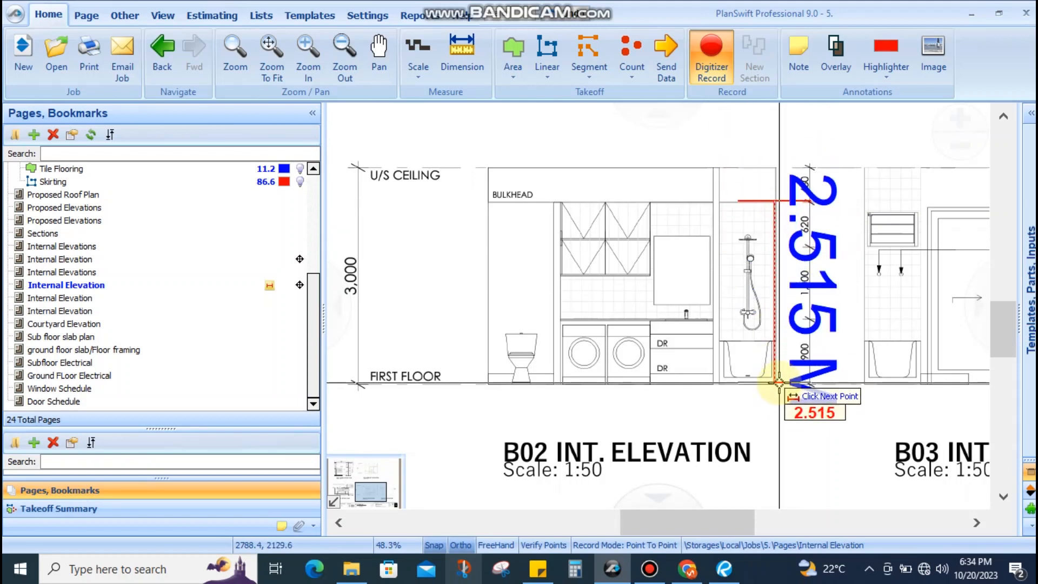
{"action": "key", "text": "Escape"}
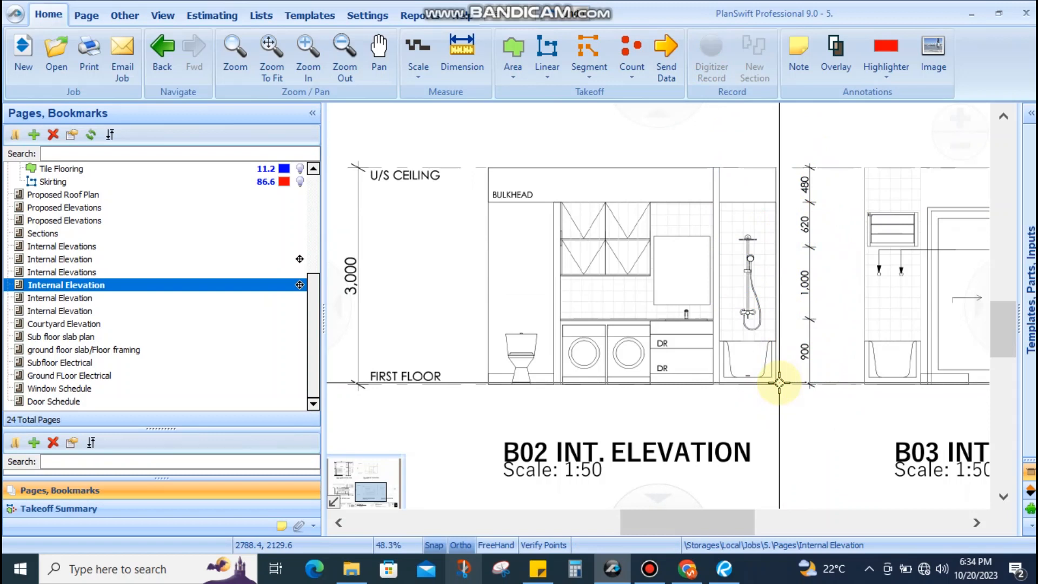
Return to the upper Internal Elevations page in the Pages list
{"action": "scroll", "coordinate": [660, 225], "scroll_direction": "down", "scroll_amount": 4}
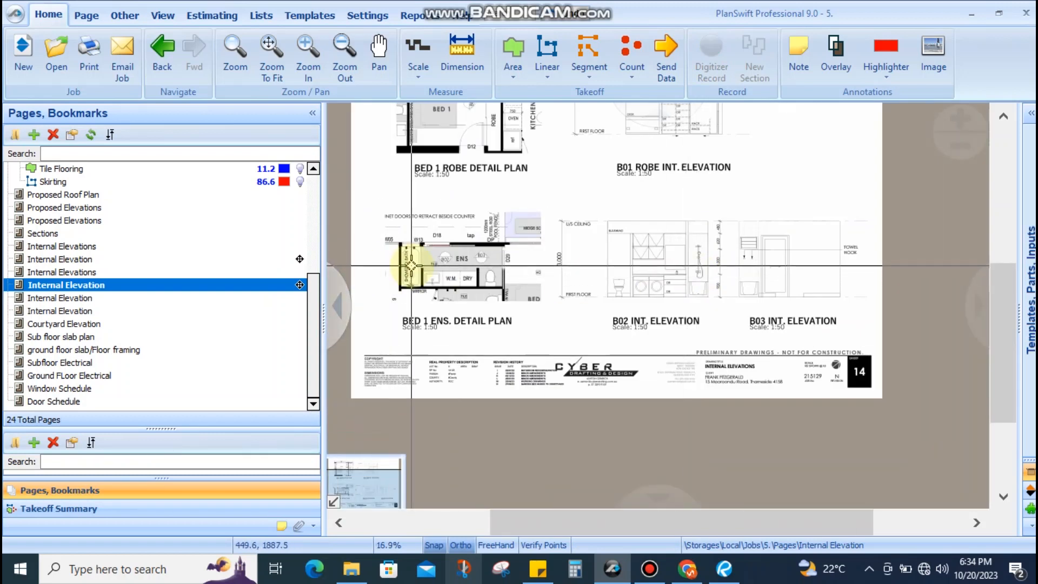
{"action": "scroll", "coordinate": [483, 299], "scroll_direction": "up", "scroll_amount": 4}
{"action": "scroll", "coordinate": [483, 299], "scroll_direction": "down", "scroll_amount": 3}
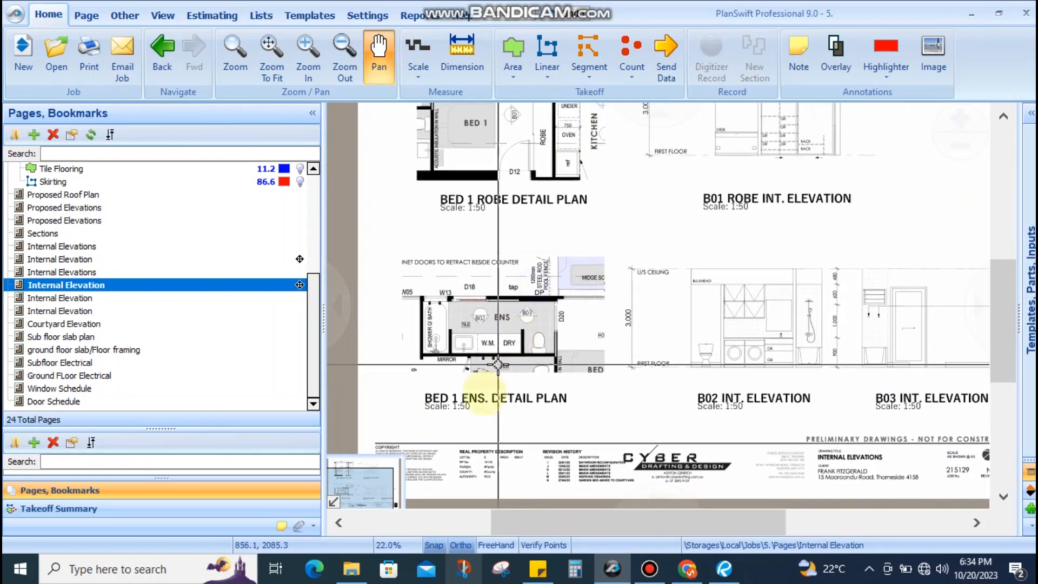
{"action": "scroll", "coordinate": [477, 400], "scroll_direction": "up", "scroll_amount": 1}
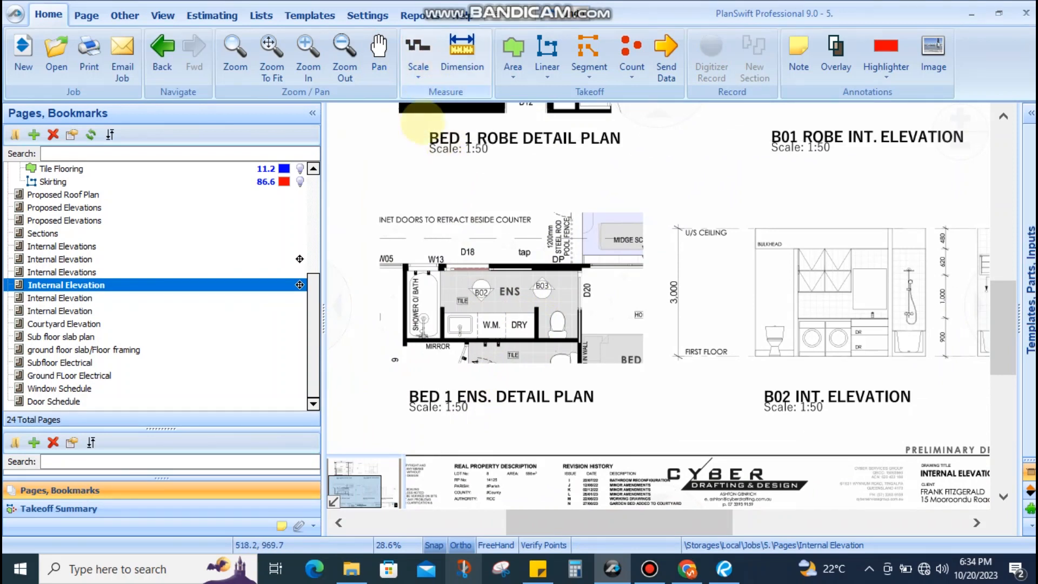
{"action": "left_click", "coordinate": [58, 272]}
{"action": "left_click", "coordinate": [56, 247]}
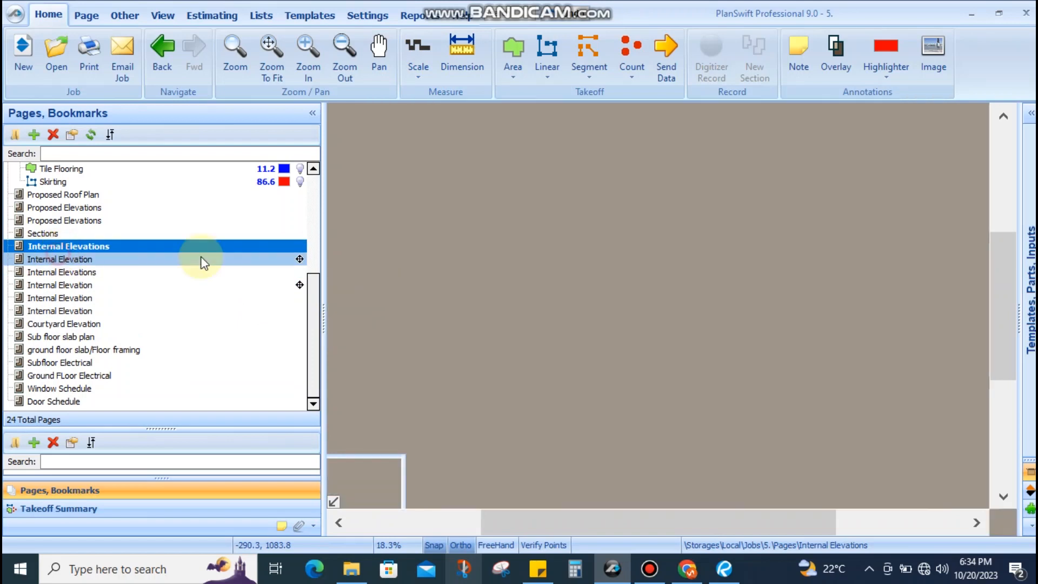
Open the guest ensuite Internal Elevation page and look over its drawing
{"action": "left_click", "coordinate": [96, 259]}
{"action": "scroll", "coordinate": [565, 278], "scroll_direction": "up", "scroll_amount": 5}
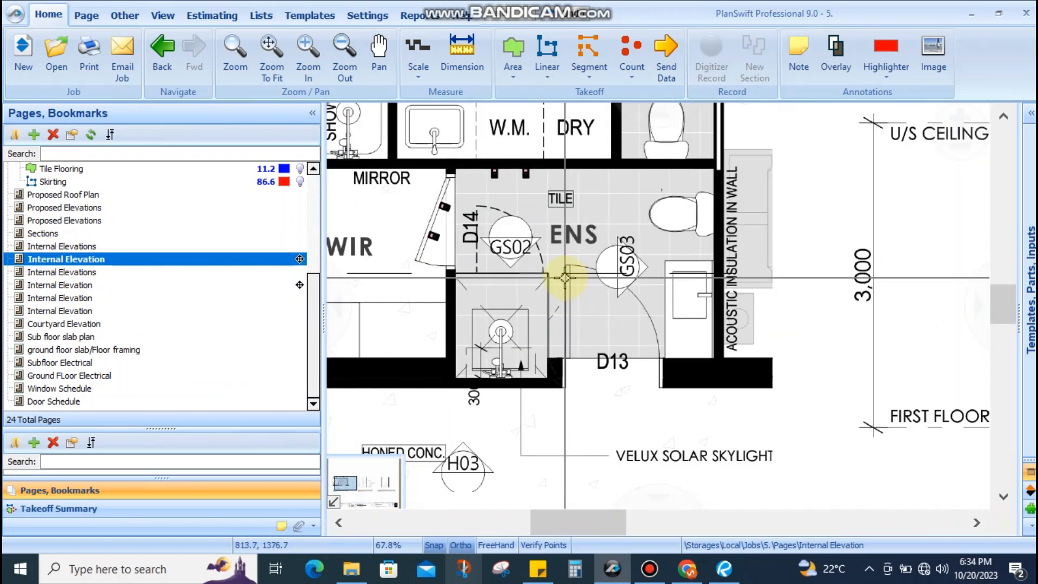
{"action": "scroll", "coordinate": [476, 262], "scroll_direction": "down", "scroll_amount": 2}
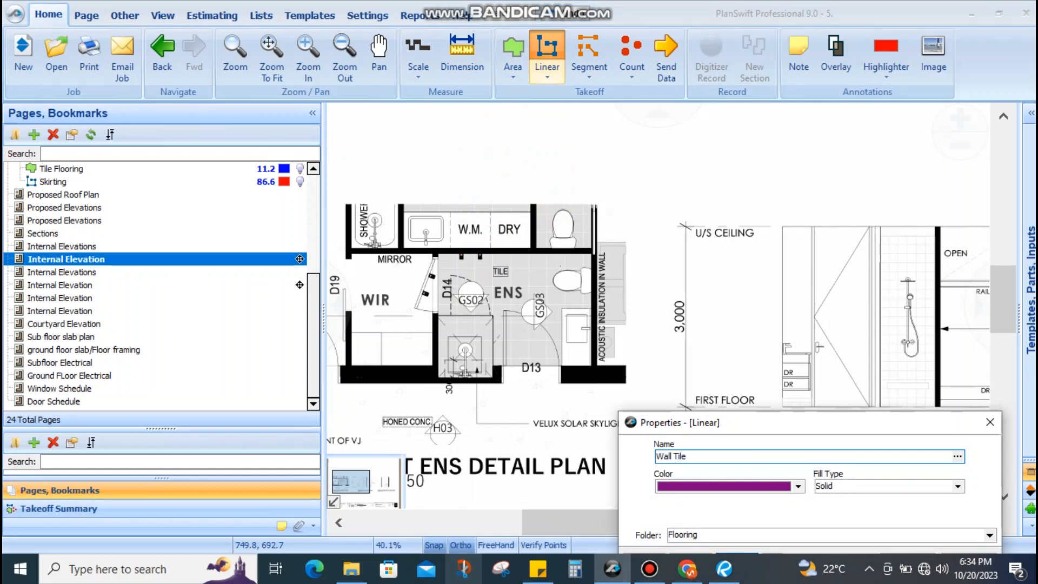
{"action": "scroll", "coordinate": [929, 299], "scroll_direction": "up", "scroll_amount": 5}
{"action": "scroll", "coordinate": [842, 266], "scroll_direction": "down", "scroll_amount": 4}
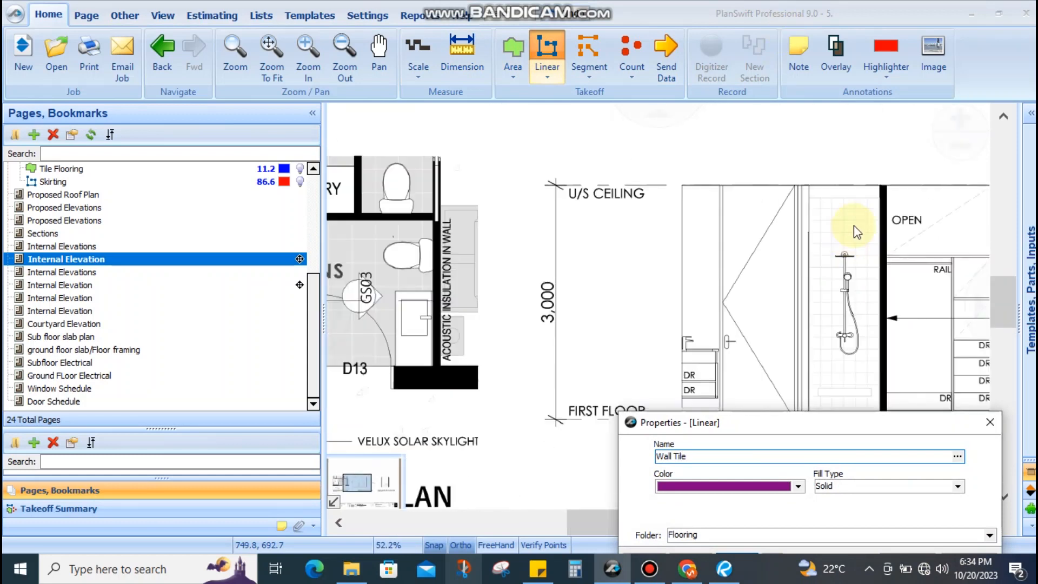
{"action": "scroll", "coordinate": [825, 333], "scroll_direction": "down", "scroll_amount": 3}
{"action": "scroll", "coordinate": [801, 285], "scroll_direction": "up", "scroll_amount": 3}
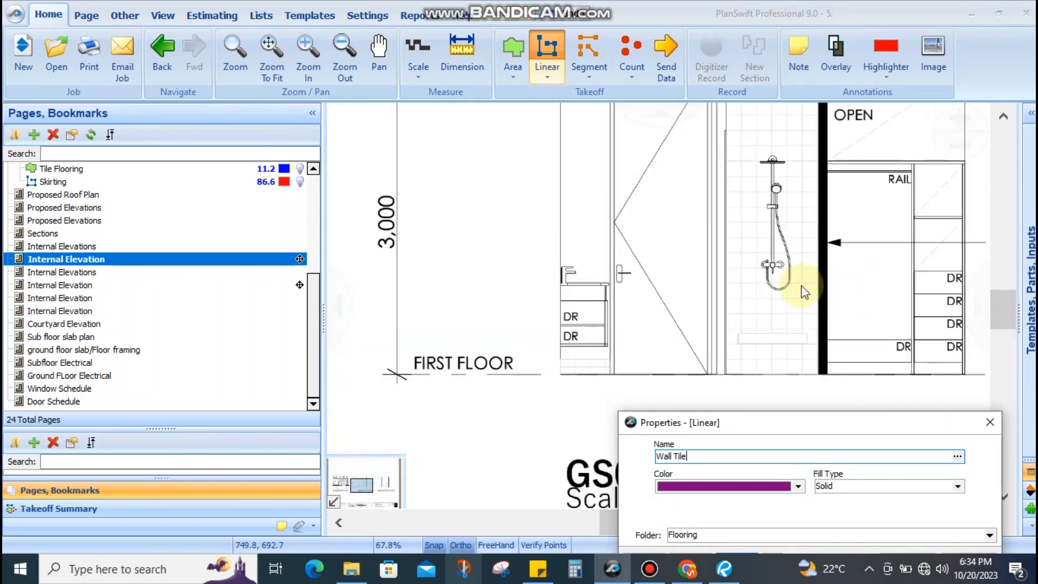
{"action": "scroll", "coordinate": [734, 401], "scroll_direction": "down", "scroll_amount": 2}
{"action": "scroll", "coordinate": [773, 323], "scroll_direction": "up", "scroll_amount": 2}
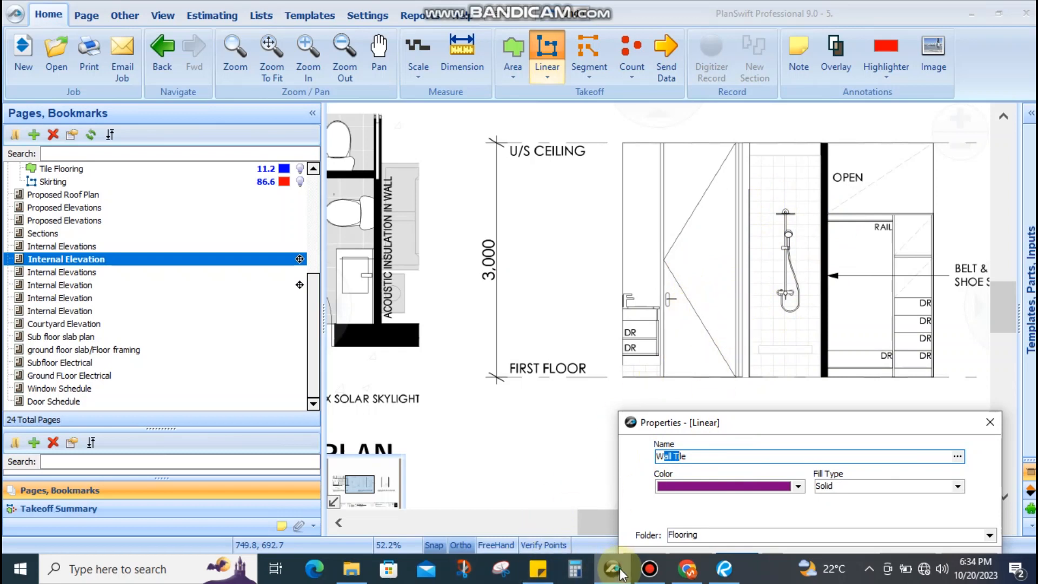
Check Revu's schedule of finishes for the C15 140 x 18mm skirting, then hide Revu
{"action": "left_click", "coordinate": [723, 569]}
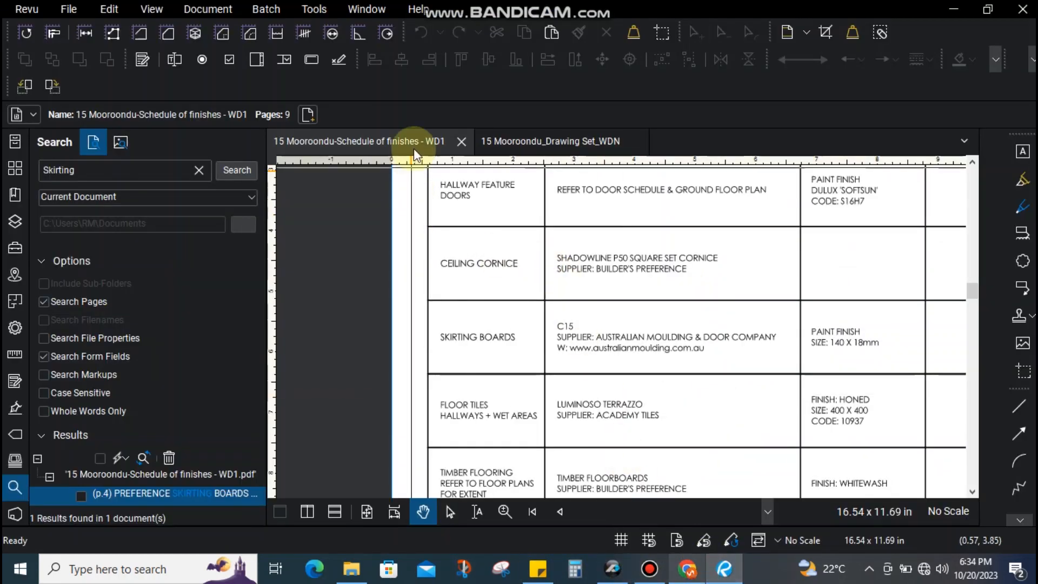
{"action": "scroll", "coordinate": [480, 276], "scroll_direction": "down", "scroll_amount": 5}
{"action": "scroll", "coordinate": [509, 232], "scroll_direction": "up", "scroll_amount": 4}
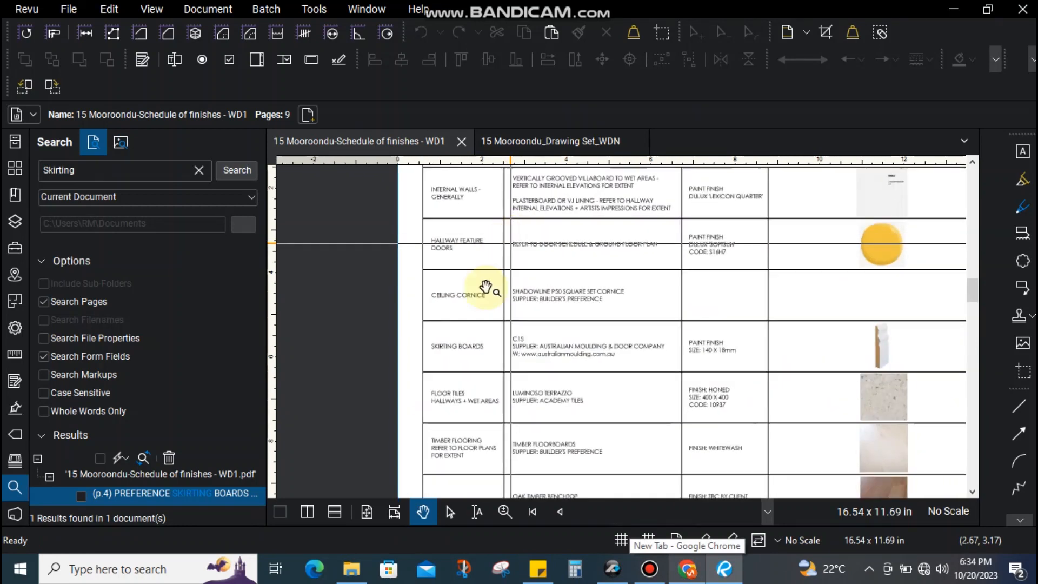
{"action": "left_click", "coordinate": [946, 8]}
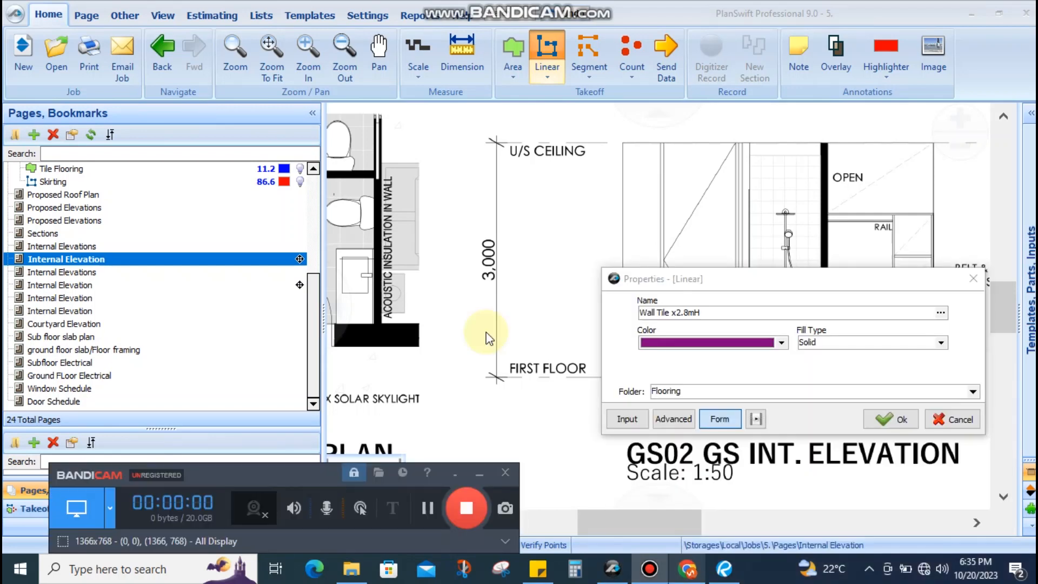
Confirm the Wall Tile x2.8mH linear takeoff settings
{"action": "left_click", "coordinate": [476, 475]}
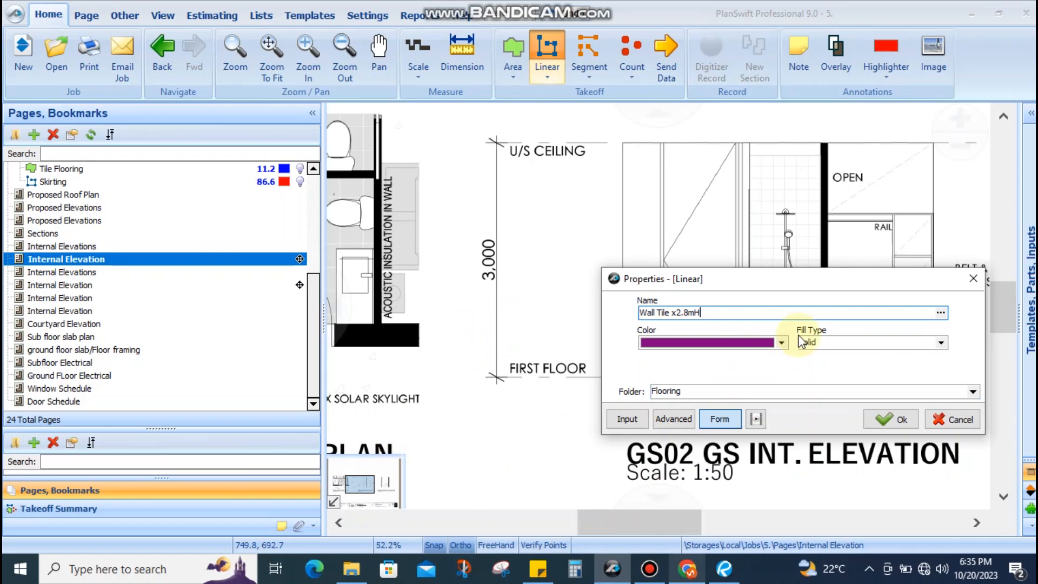
{"action": "left_click", "coordinate": [895, 419]}
{"action": "scroll", "coordinate": [908, 345], "scroll_direction": "down", "scroll_amount": 3}
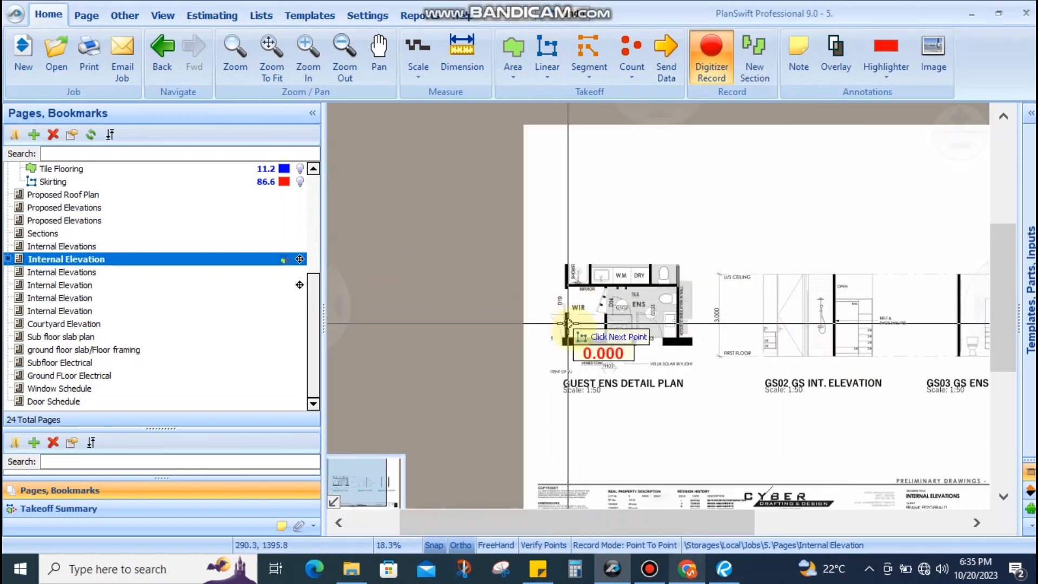
{"action": "scroll", "coordinate": [568, 323], "scroll_direction": "up", "scroll_amount": 5}
{"action": "scroll", "coordinate": [749, 386], "scroll_direction": "down", "scroll_amount": 1}
{"action": "scroll", "coordinate": [810, 371], "scroll_direction": "up", "scroll_amount": 3}
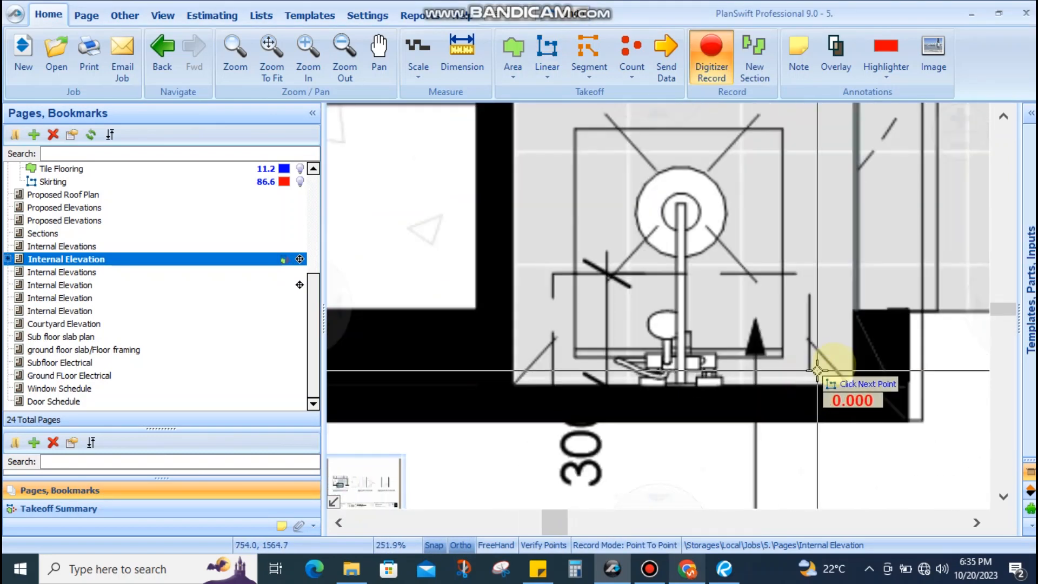
Trace the shower wall corners for a Wall Tile x2.8mH run of 2.19 m
{"action": "left_click", "coordinate": [855, 385]}
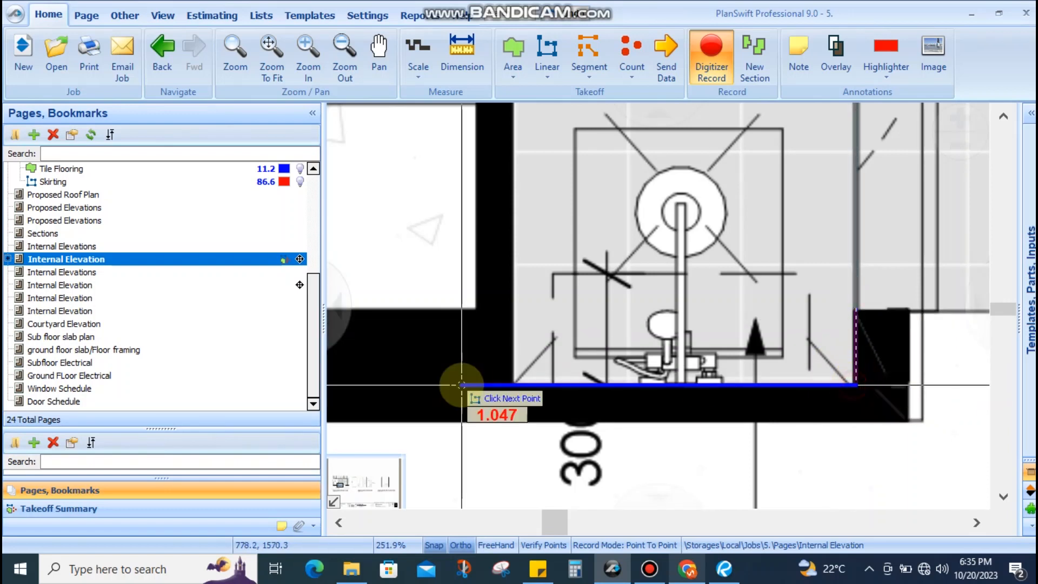
{"action": "scroll", "coordinate": [503, 325], "scroll_direction": "down", "scroll_amount": 3}
{"action": "scroll", "coordinate": [493, 282], "scroll_direction": "up", "scroll_amount": 2}
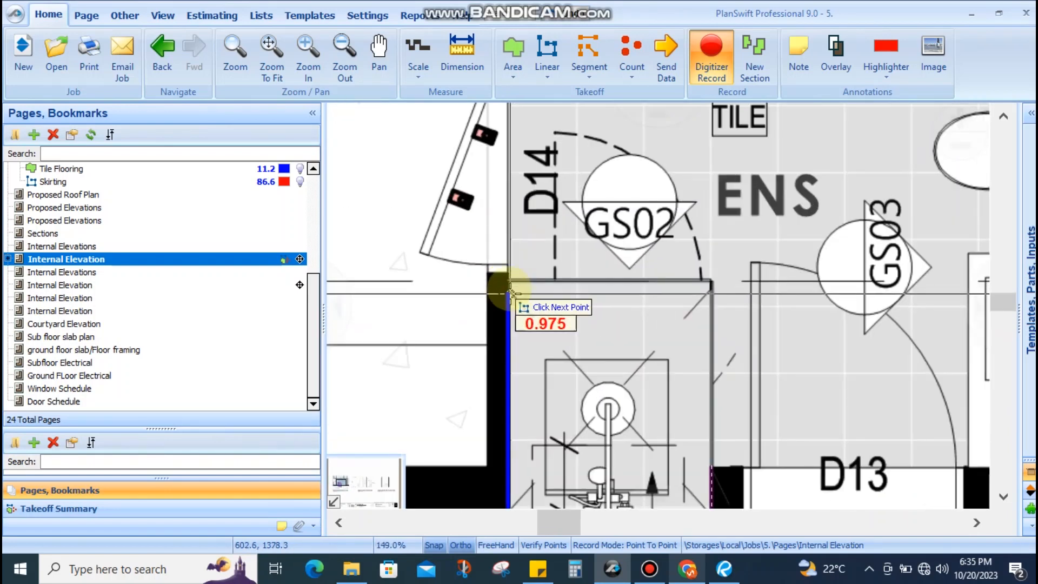
{"action": "left_click", "coordinate": [508, 279]}
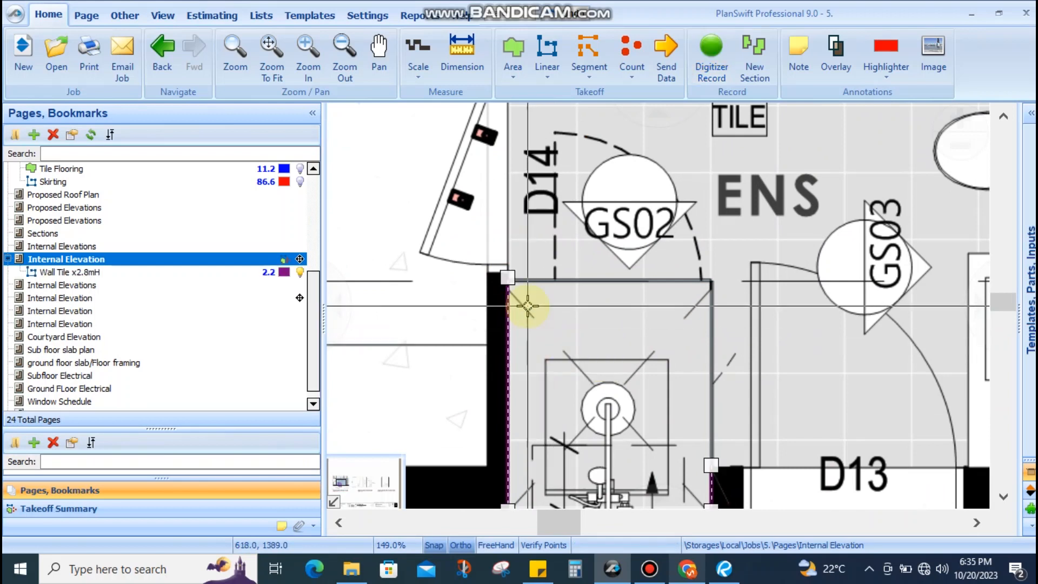
{"action": "scroll", "coordinate": [527, 300], "scroll_direction": "up", "scroll_amount": 5}
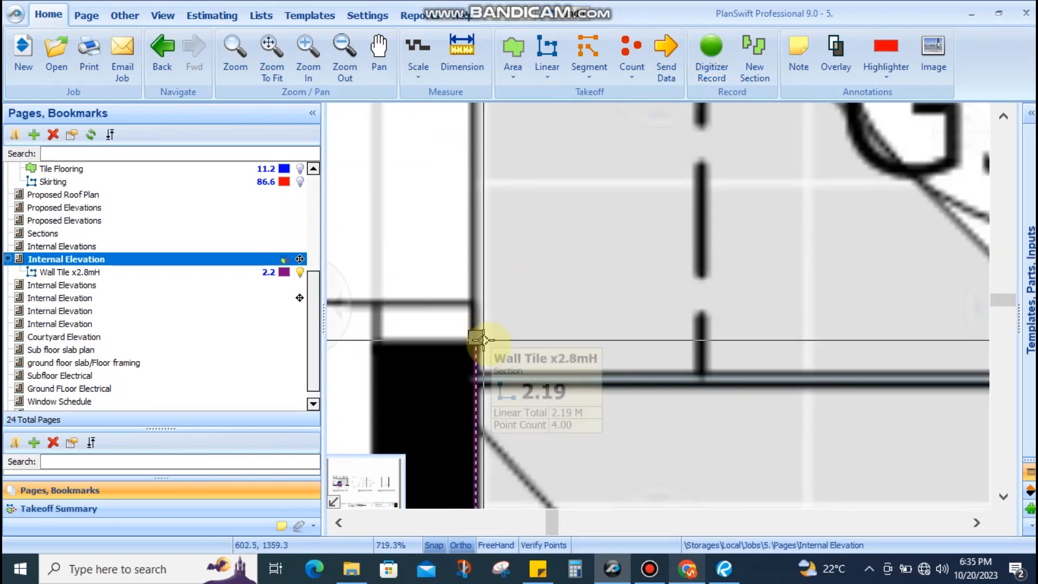
{"action": "scroll", "coordinate": [551, 338], "scroll_direction": "down", "scroll_amount": 6}
Create the teal Tile Skirting linear takeoff in the Flooring folder
{"action": "scroll", "coordinate": [564, 298], "scroll_direction": "down", "scroll_amount": 3}
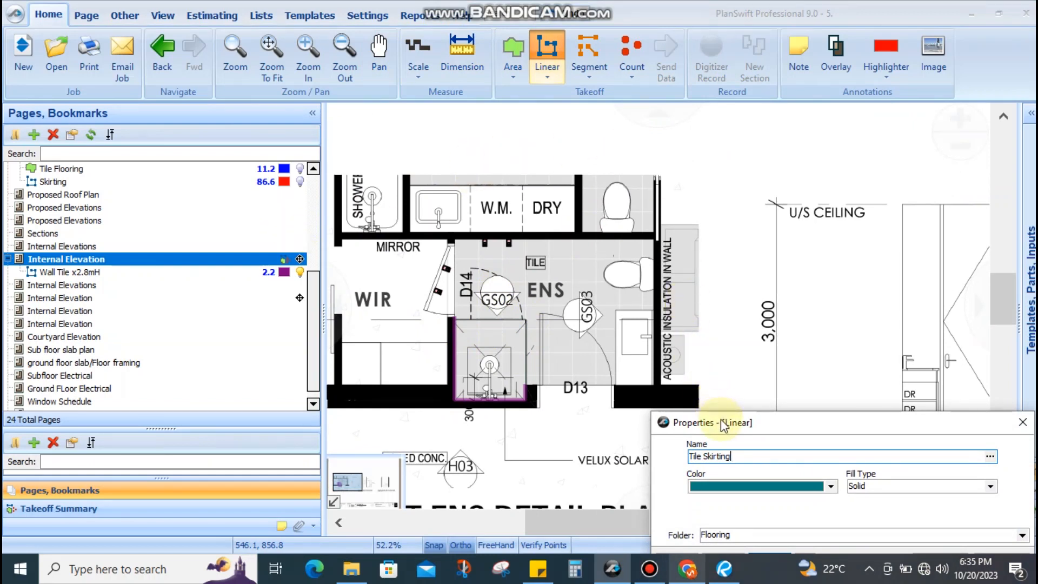
{"action": "left_click_drag", "start_coordinate": [722, 423], "coordinate": [715, 410]}
{"action": "left_click", "coordinate": [922, 539]}
{"action": "scroll", "coordinate": [472, 287], "scroll_direction": "up", "scroll_amount": 6}
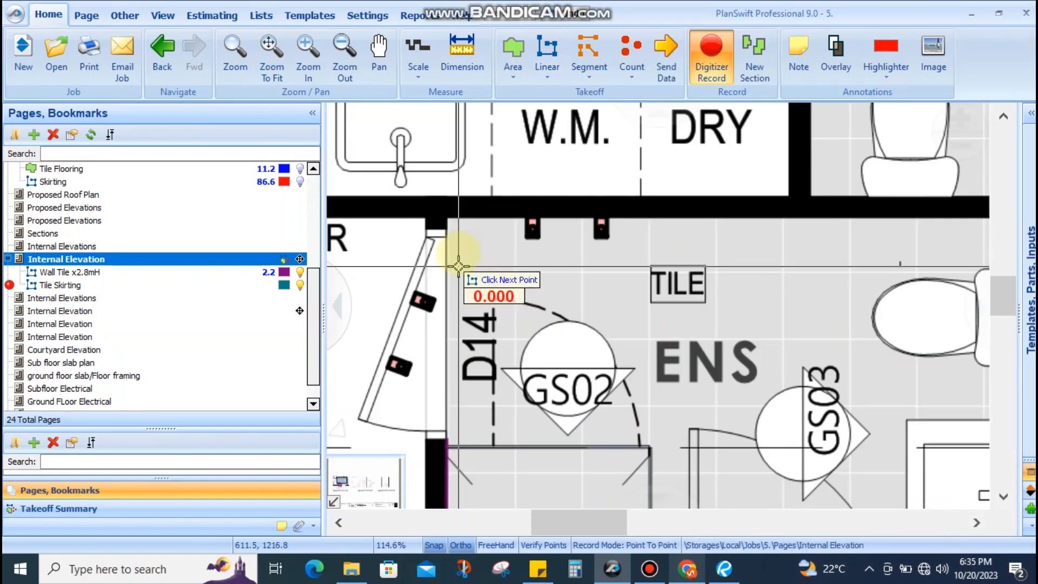
Trace the skirting around the ensuite walls, past the D13 doorway to the shower wall, totalling 5.1
{"action": "left_click", "coordinate": [443, 196]}
{"action": "scroll", "coordinate": [514, 208], "scroll_direction": "down", "scroll_amount": 4}
{"action": "left_click_drag", "start_coordinate": [769, 234], "coordinate": [650, 230]}
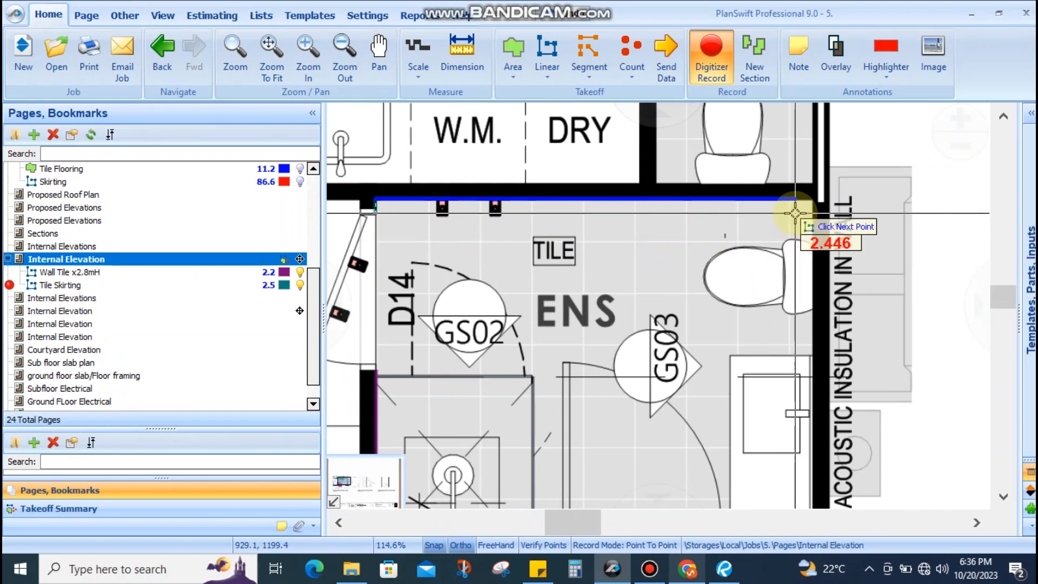
{"action": "scroll", "coordinate": [789, 204], "scroll_direction": "up", "scroll_amount": 3}
{"action": "left_click", "coordinate": [825, 203]}
{"action": "scroll", "coordinate": [827, 205], "scroll_direction": "down", "scroll_amount": 5}
{"action": "scroll", "coordinate": [830, 378], "scroll_direction": "up", "scroll_amount": 3}
{"action": "left_click", "coordinate": [834, 431]}
{"action": "left_click", "coordinate": [691, 431]}
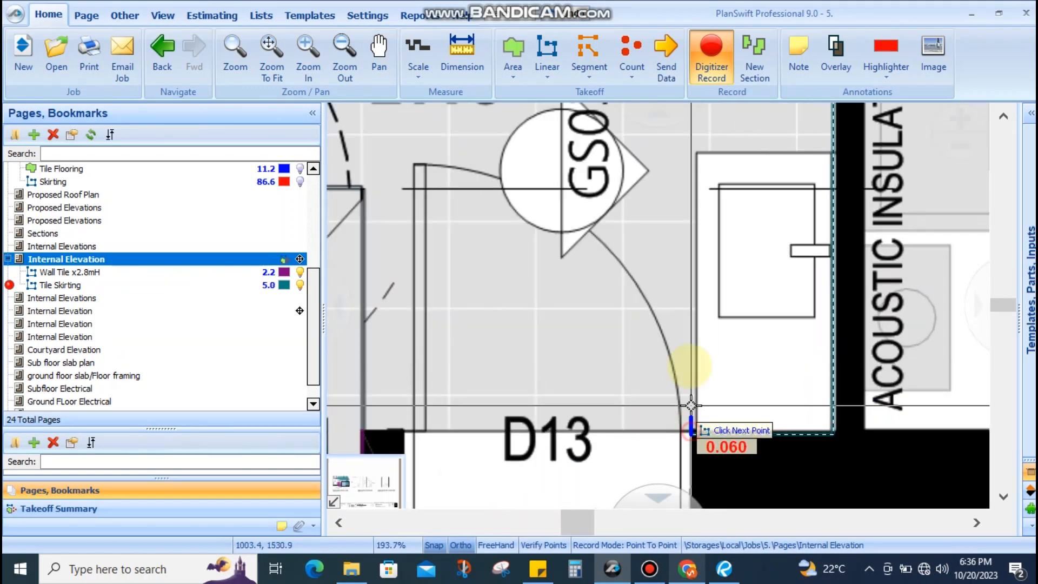
{"action": "scroll", "coordinate": [716, 232], "scroll_direction": "down", "scroll_amount": 4}
{"action": "scroll", "coordinate": [600, 304], "scroll_direction": "up", "scroll_amount": 2}
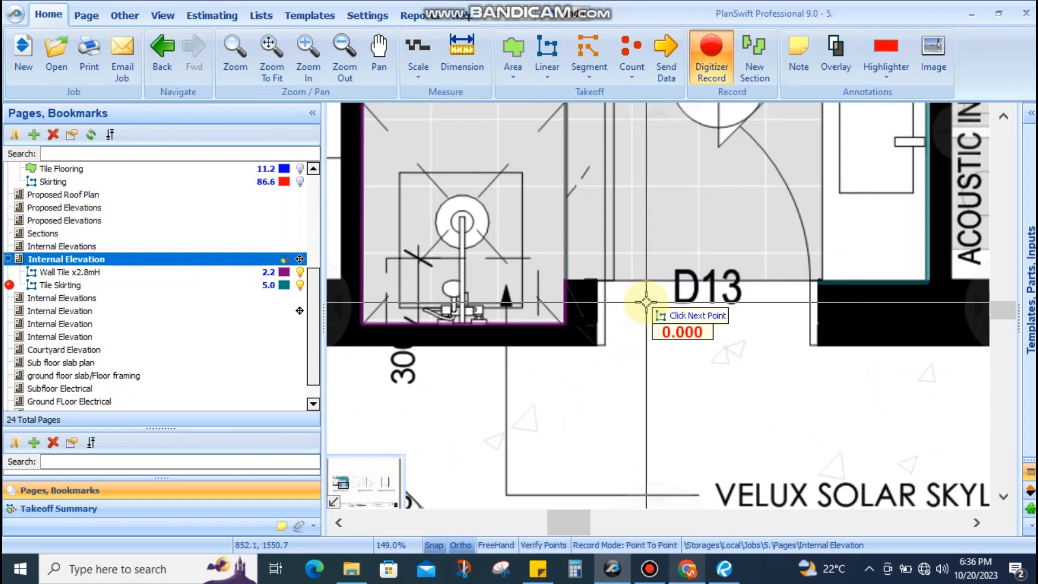
{"action": "scroll", "coordinate": [646, 301], "scroll_direction": "up", "scroll_amount": 3}
{"action": "left_click", "coordinate": [598, 280]}
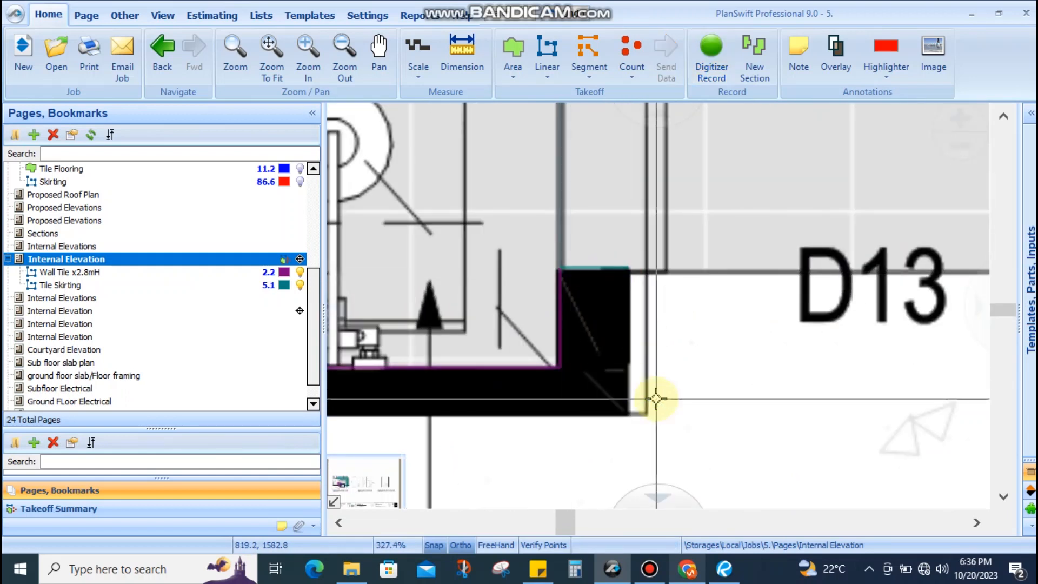
Recentre the view on the ensuite plan and bring up the project notes checklist in Sticky Notes
{"action": "scroll", "coordinate": [656, 378], "scroll_direction": "down", "scroll_amount": 7}
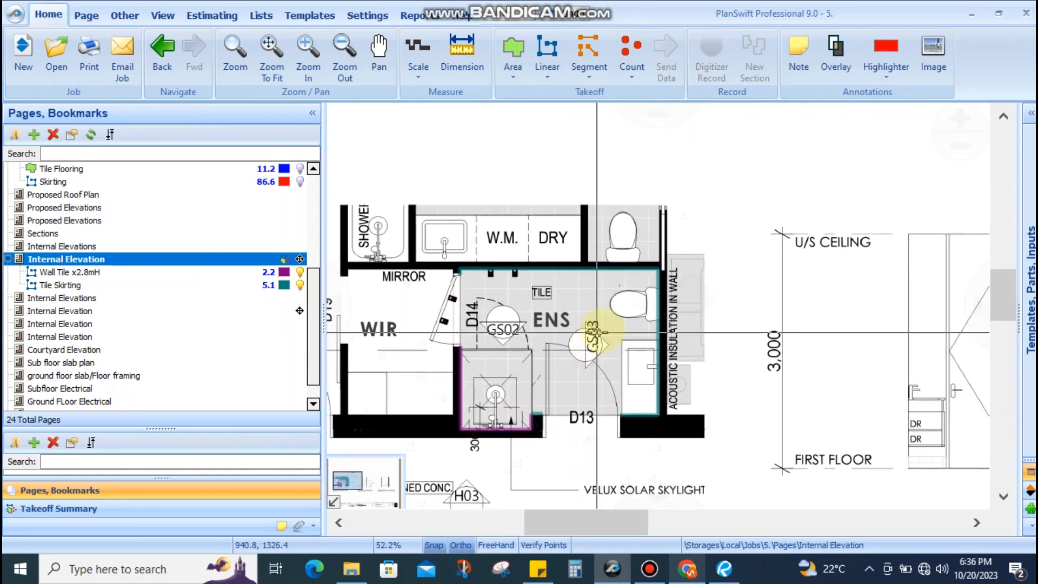
{"action": "scroll", "coordinate": [555, 364], "scroll_direction": "down", "scroll_amount": 2}
{"action": "left_click_drag", "start_coordinate": [814, 388], "coordinate": [671, 311]}
{"action": "left_click_drag", "start_coordinate": [762, 286], "coordinate": [489, 318]}
{"action": "scroll", "coordinate": [553, 317], "scroll_direction": "up", "scroll_amount": 3}
{"action": "left_click_drag", "start_coordinate": [553, 318], "coordinate": [762, 285]}
{"action": "scroll", "coordinate": [588, 297], "scroll_direction": "down", "scroll_amount": 4}
{"action": "left_click_drag", "start_coordinate": [589, 312], "coordinate": [758, 306]}
{"action": "scroll", "coordinate": [591, 279], "scroll_direction": "up", "scroll_amount": 4}
{"action": "left_click_drag", "start_coordinate": [593, 275], "coordinate": [585, 300]}
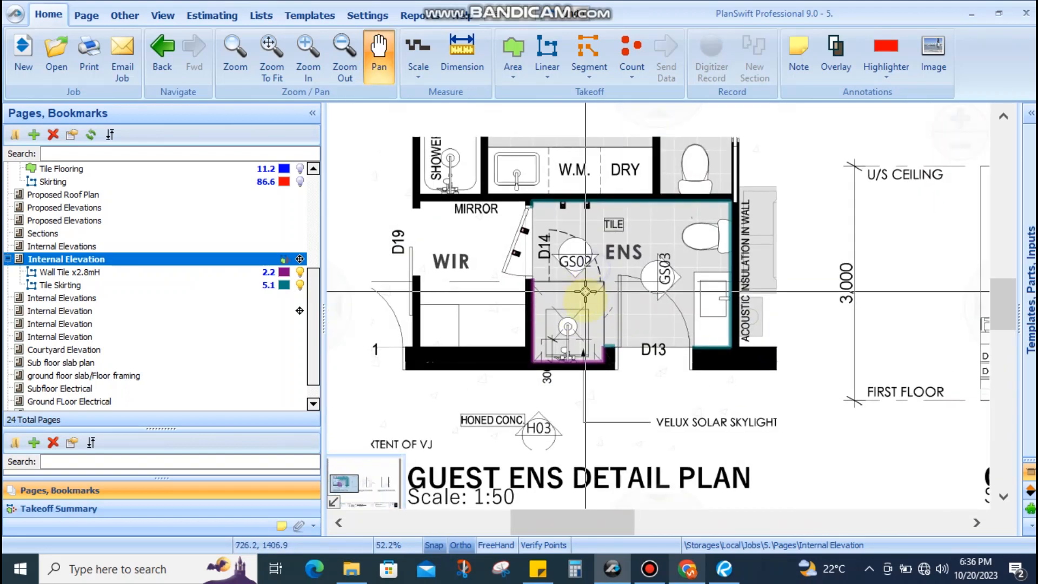
{"action": "left_click", "coordinate": [547, 576]}
Review the Recent Project notes on skirting and wall tiling, then return to the PlanSwift plan
{"action": "scroll", "coordinate": [342, 405], "scroll_direction": "down", "scroll_amount": 8}
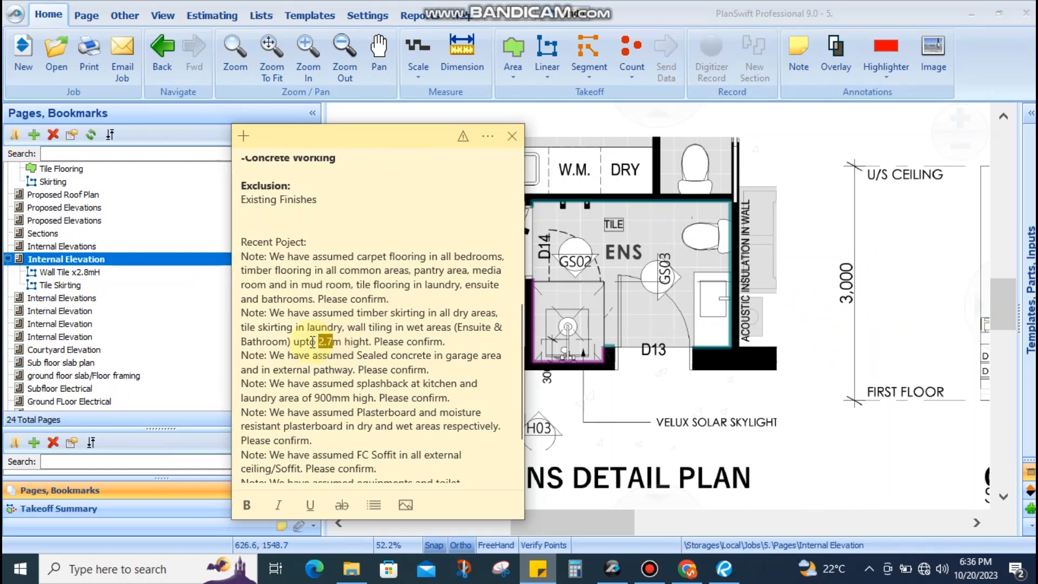
{"action": "left_click", "coordinate": [653, 325]}
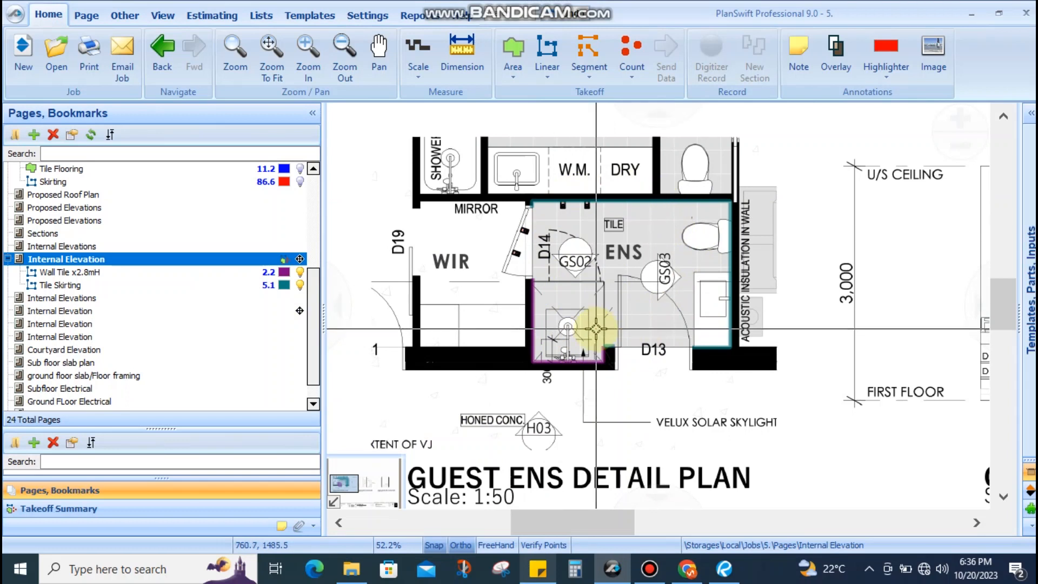
Select and deselect the Wall Tile x2.8mH takeoff to inspect its shower wall run
{"action": "left_click", "coordinate": [535, 288]}
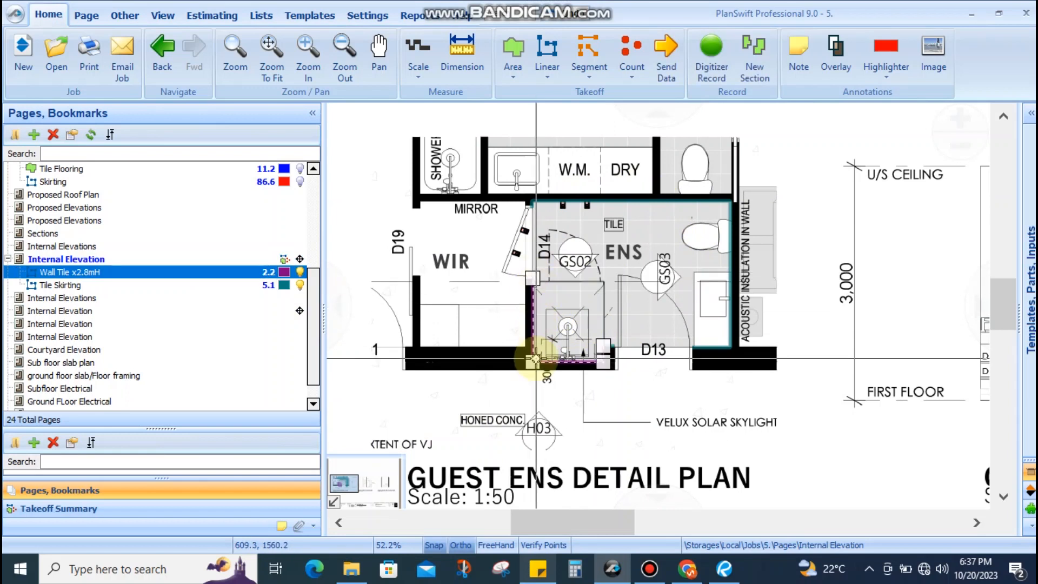
{"action": "scroll", "coordinate": [597, 292], "scroll_direction": "up", "scroll_amount": 2}
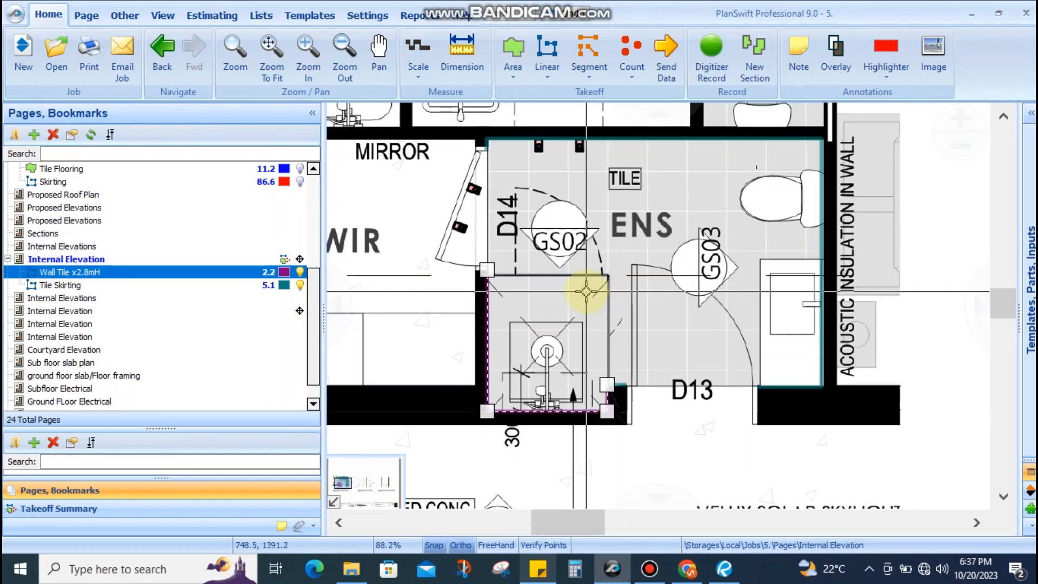
{"action": "left_click", "coordinate": [591, 269]}
{"action": "left_click_drag", "start_coordinate": [609, 265], "coordinate": [527, 367]}
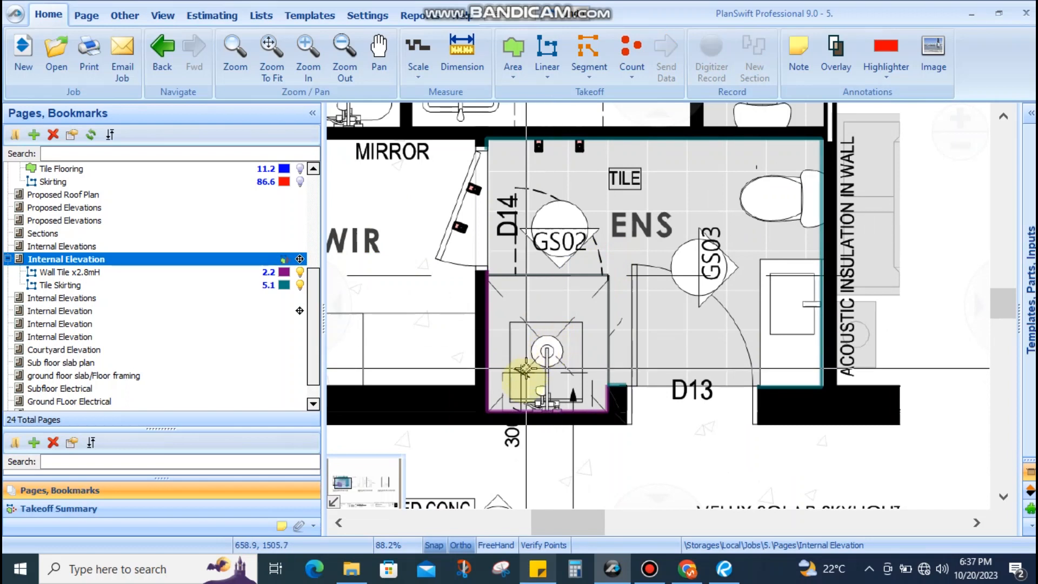
{"action": "left_click", "coordinate": [520, 413]}
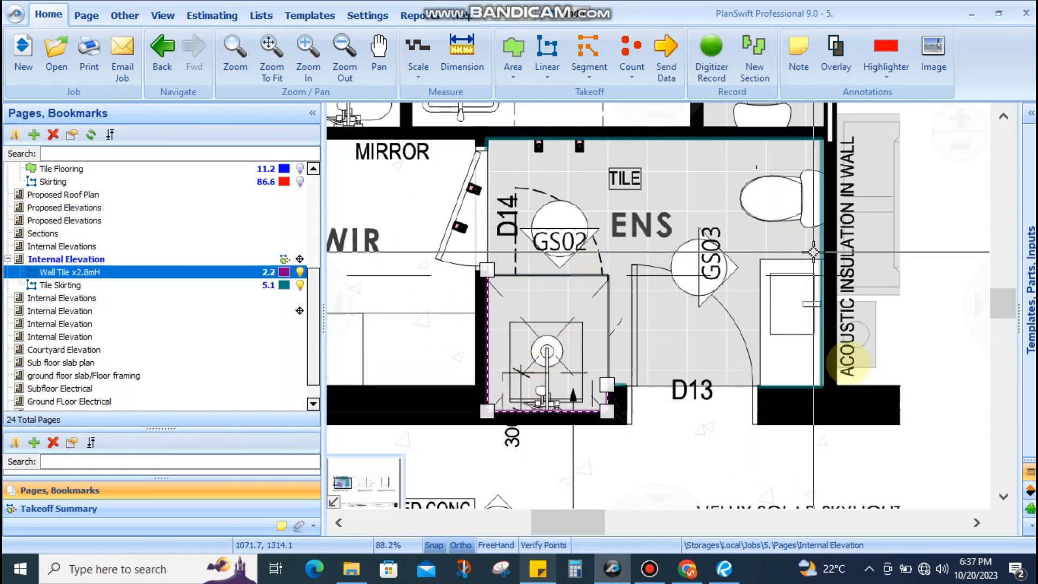
{"action": "left_click", "coordinate": [665, 274]}
Look over the Guest Ens plan, then move to the next Internal Elevations page with the hallway plan
{"action": "scroll", "coordinate": [688, 232], "scroll_direction": "down", "scroll_amount": 4}
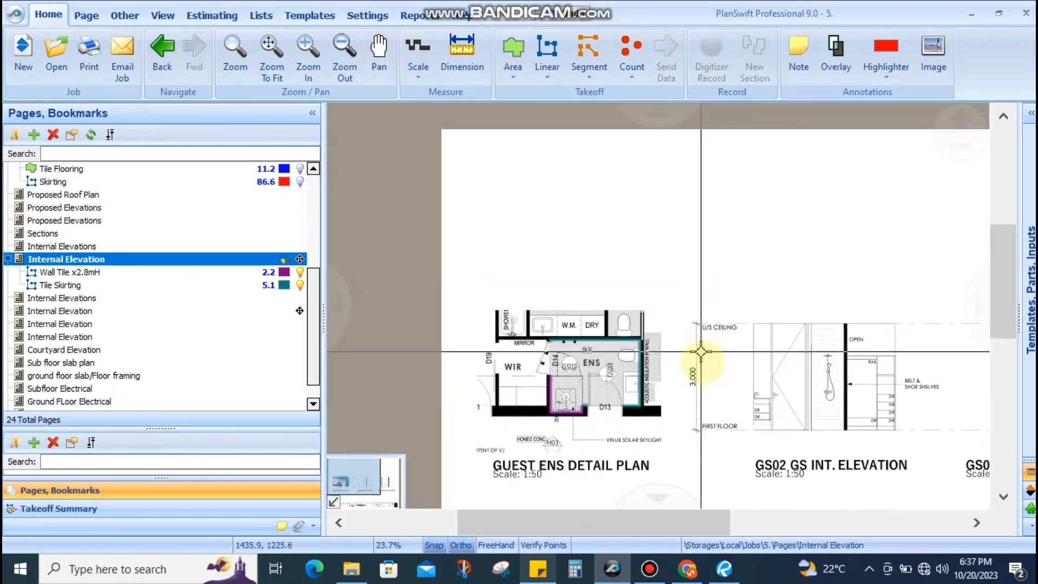
{"action": "scroll", "coordinate": [692, 352], "scroll_direction": "up", "scroll_amount": 3}
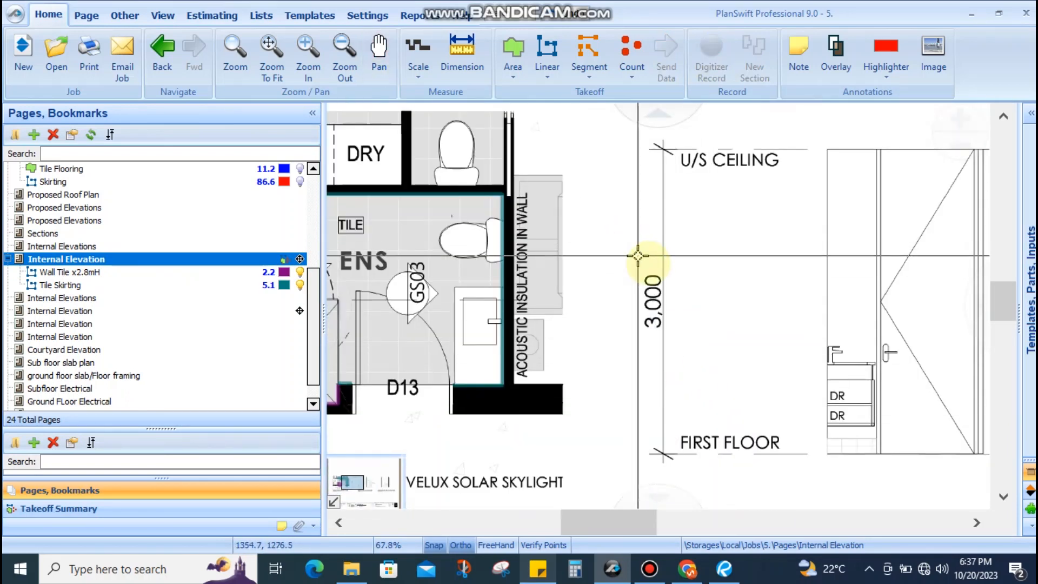
{"action": "scroll", "coordinate": [665, 271], "scroll_direction": "down", "scroll_amount": 3}
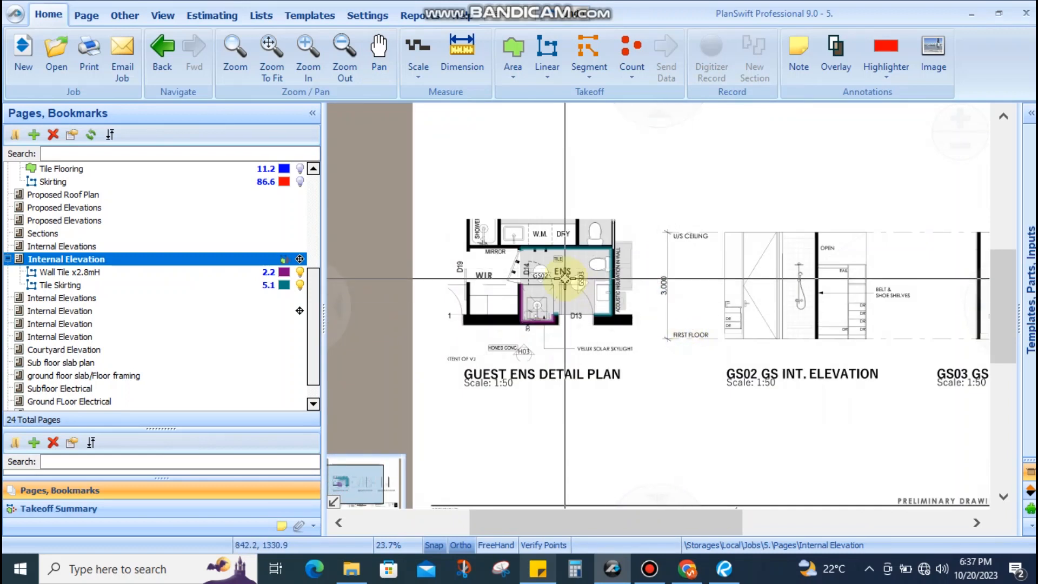
{"action": "scroll", "coordinate": [561, 275], "scroll_direction": "up", "scroll_amount": 3}
{"action": "left_click_drag", "start_coordinate": [627, 205], "coordinate": [632, 191]}
{"action": "scroll", "coordinate": [627, 232], "scroll_direction": "down", "scroll_amount": 2}
{"action": "left_click_drag", "start_coordinate": [627, 234], "coordinate": [630, 305]}
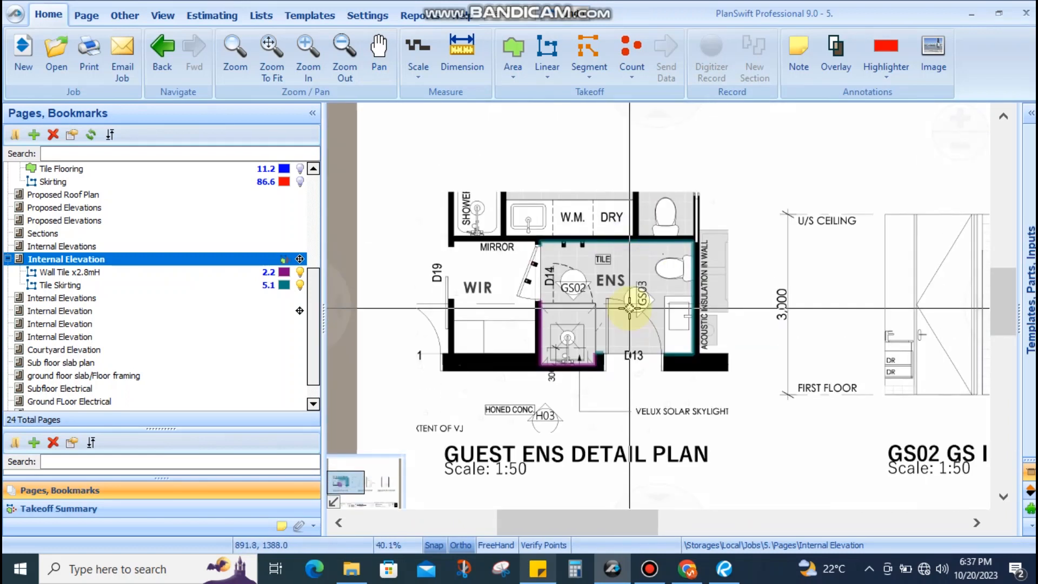
{"action": "scroll", "coordinate": [626, 312], "scroll_direction": "down", "scroll_amount": 1}
{"action": "scroll", "coordinate": [645, 291], "scroll_direction": "up", "scroll_amount": 2}
{"action": "scroll", "coordinate": [569, 297], "scroll_direction": "down", "scroll_amount": 2}
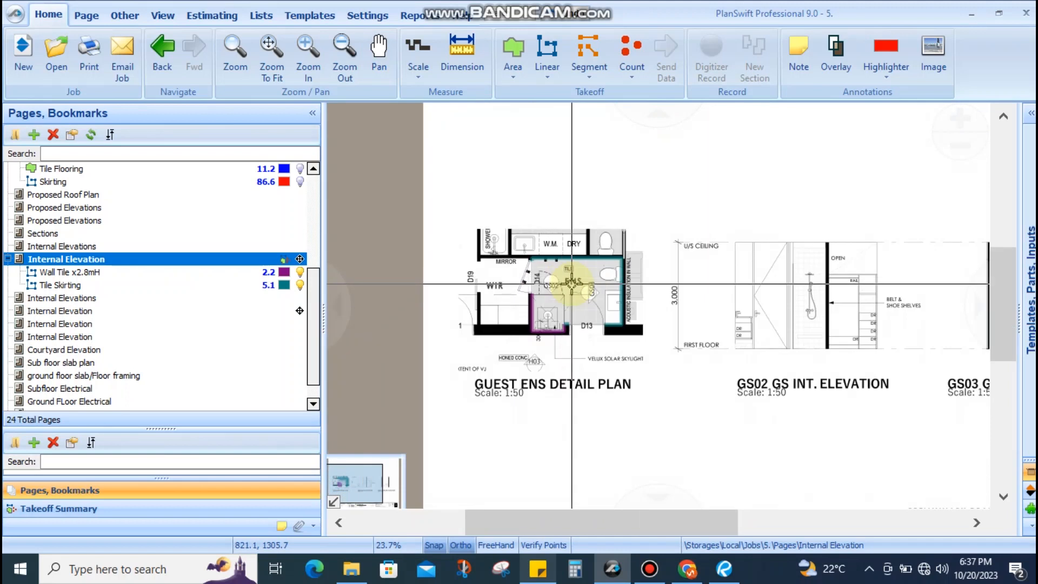
{"action": "scroll", "coordinate": [569, 302], "scroll_direction": "up", "scroll_amount": 1}
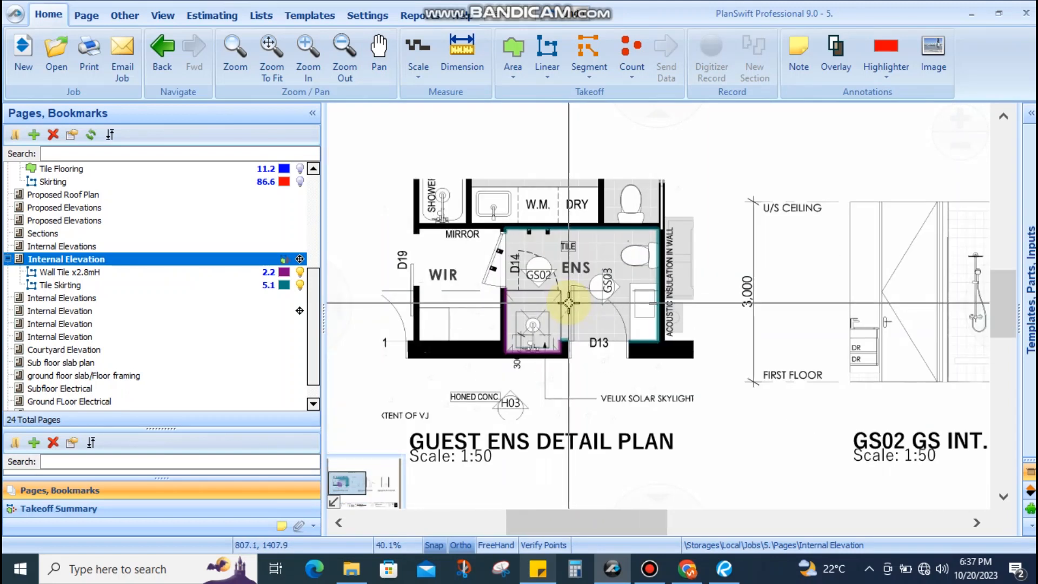
{"action": "left_click", "coordinate": [75, 300]}
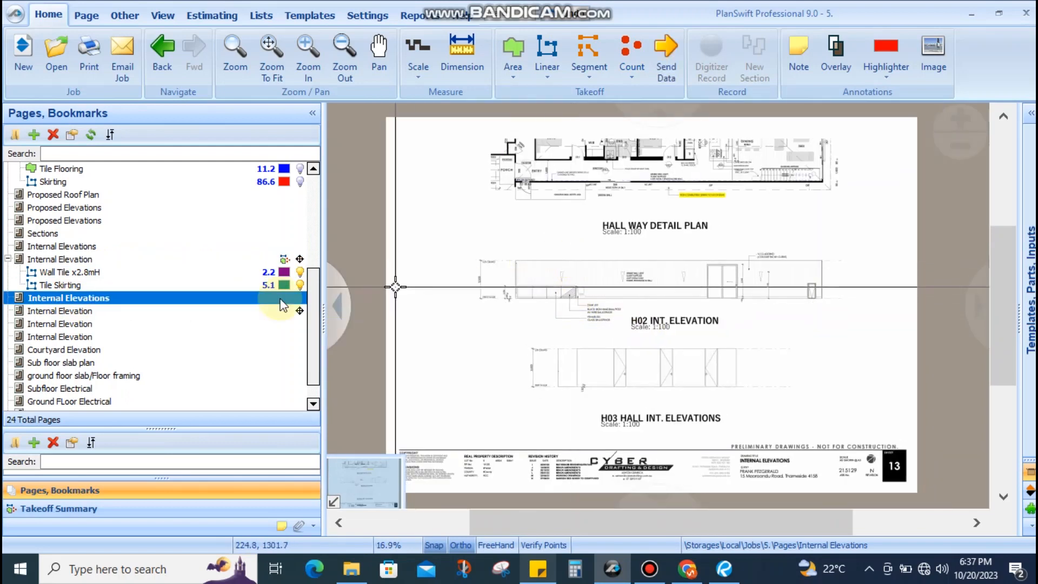
{"action": "left_click", "coordinate": [59, 313]}
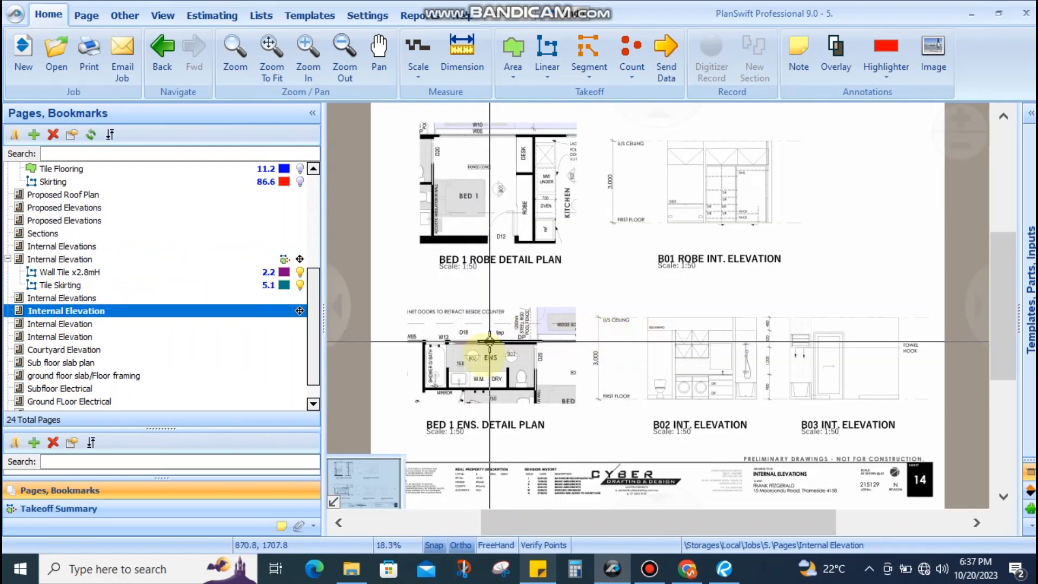
{"action": "scroll", "coordinate": [471, 377], "scroll_direction": "up", "scroll_amount": 5}
{"action": "mouse_move", "coordinate": [471, 377]}
{"action": "left_mouse_down"}
{"action": "mouse_move", "coordinate": [514, 353]}
{"action": "mouse_move", "coordinate": [495, 304]}
{"action": "left_mouse_up"}
{"action": "scroll", "coordinate": [495, 307], "scroll_direction": "down", "scroll_amount": 6}
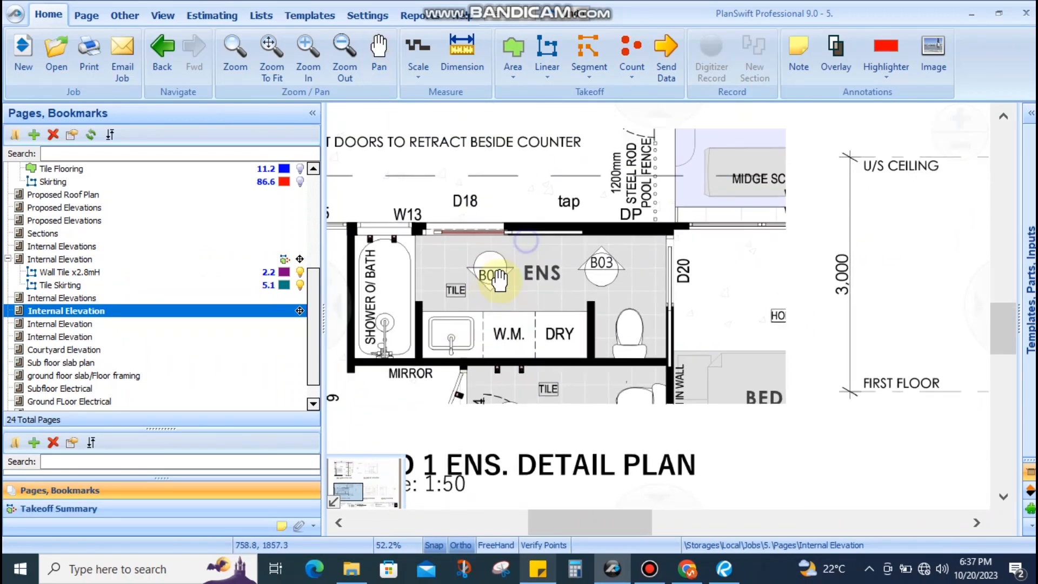
{"action": "scroll", "coordinate": [627, 322], "scroll_direction": "up", "scroll_amount": 2}
{"action": "scroll", "coordinate": [626, 322], "scroll_direction": "up", "scroll_amount": 4}
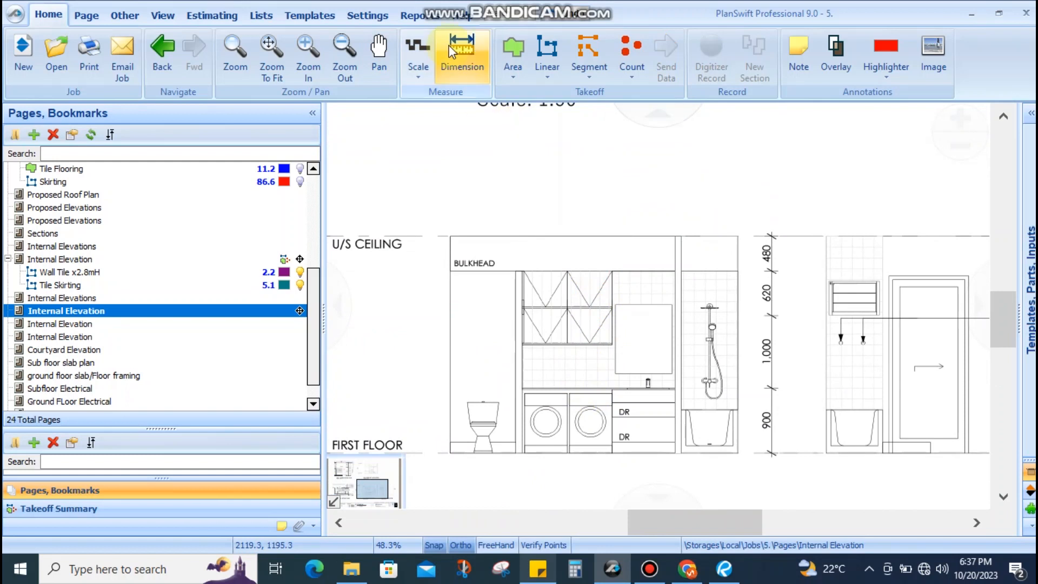
{"action": "left_click", "coordinate": [463, 54]}
{"action": "left_click", "coordinate": [619, 271]}
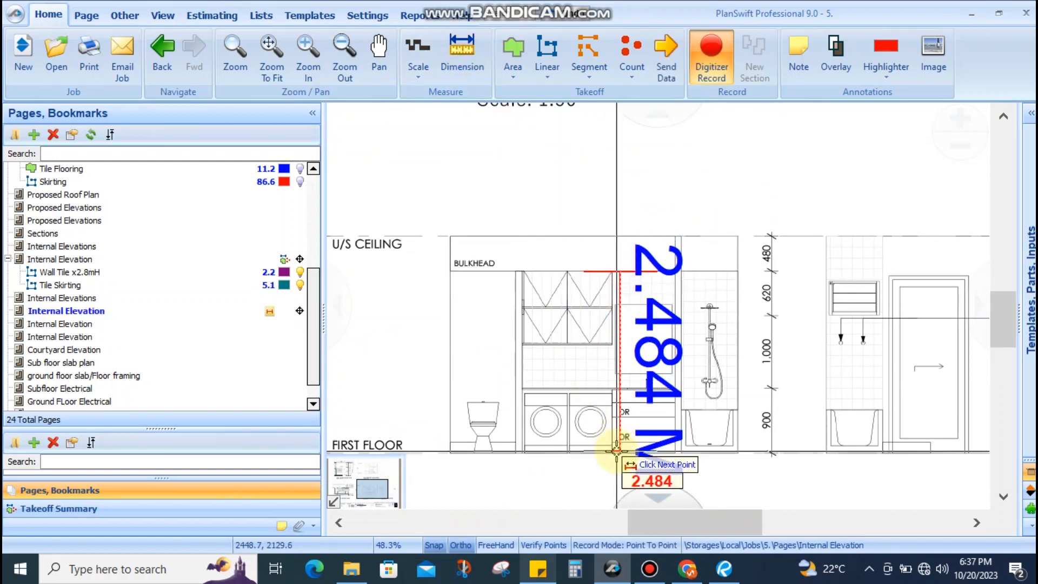
{"action": "key", "text": "Escape"}
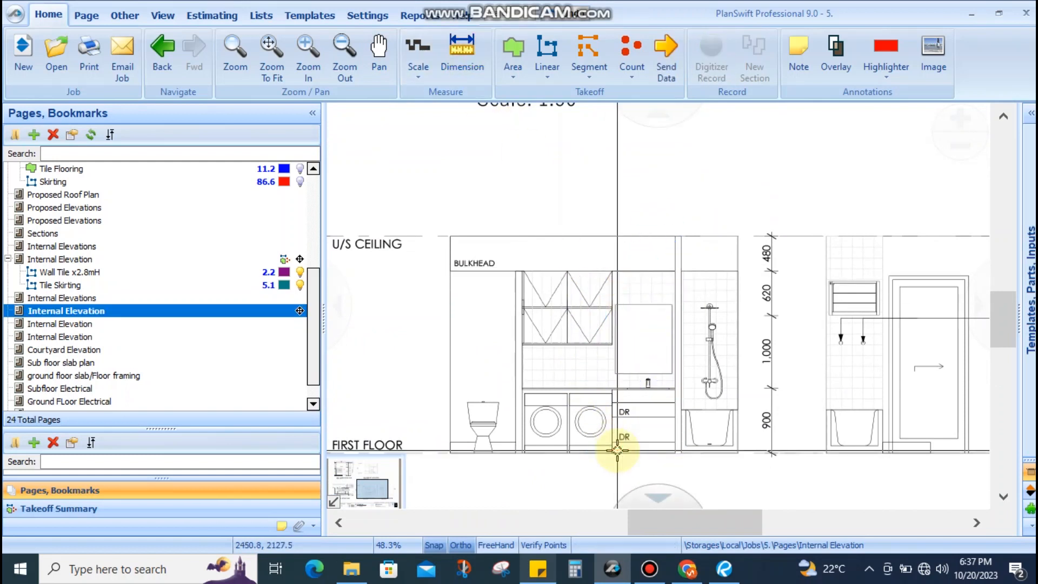
{"action": "left_click_drag", "start_coordinate": [793, 313], "coordinate": [691, 282]}
{"action": "scroll", "coordinate": [705, 292], "scroll_direction": "up", "scroll_amount": 2}
{"action": "scroll", "coordinate": [767, 342], "scroll_direction": "down", "scroll_amount": 4}
{"action": "mouse_move", "coordinate": [725, 377]}
{"action": "left_mouse_down"}
{"action": "mouse_move", "coordinate": [907, 373]}
{"action": "mouse_move", "coordinate": [784, 371]}
{"action": "left_mouse_up"}
{"action": "key", "text": "Escape"}
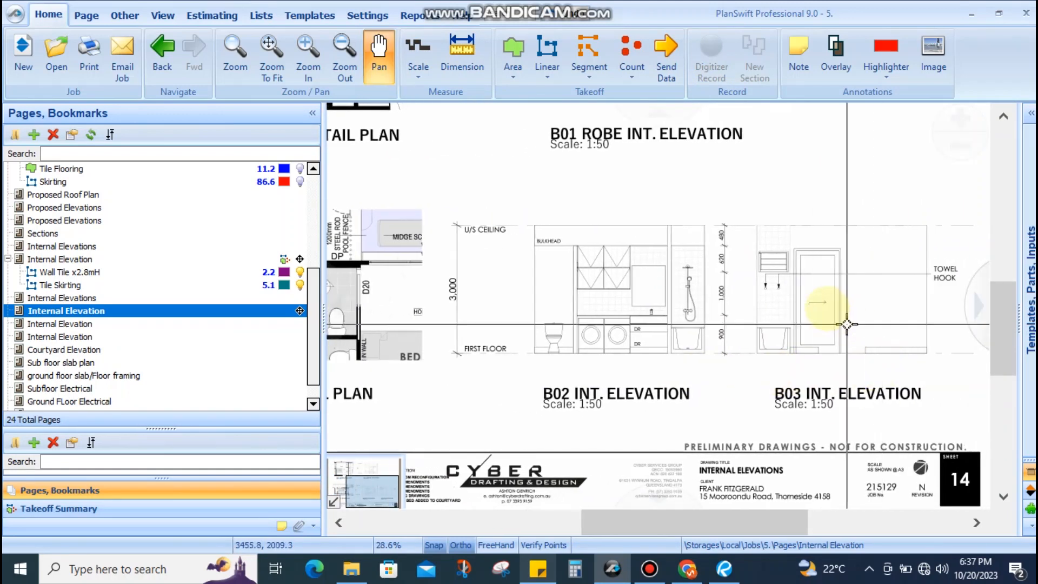
{"action": "scroll", "coordinate": [811, 285], "scroll_direction": "up", "scroll_amount": 4}
{"action": "left_click_drag", "start_coordinate": [760, 278], "coordinate": [686, 335]}
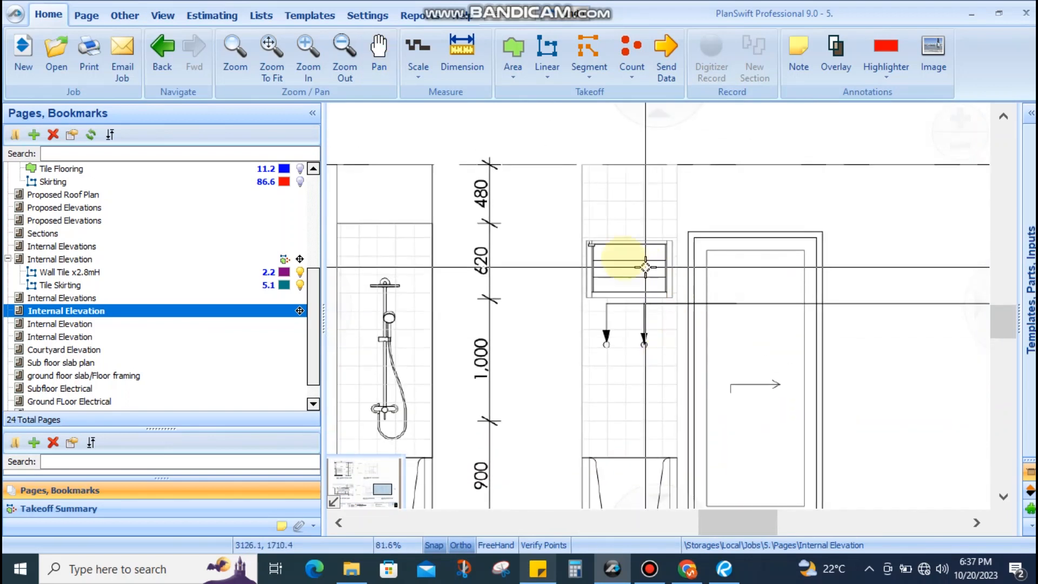
{"action": "left_click", "coordinate": [673, 164]}
{"action": "left_click_drag", "start_coordinate": [672, 351], "coordinate": [694, 210]}
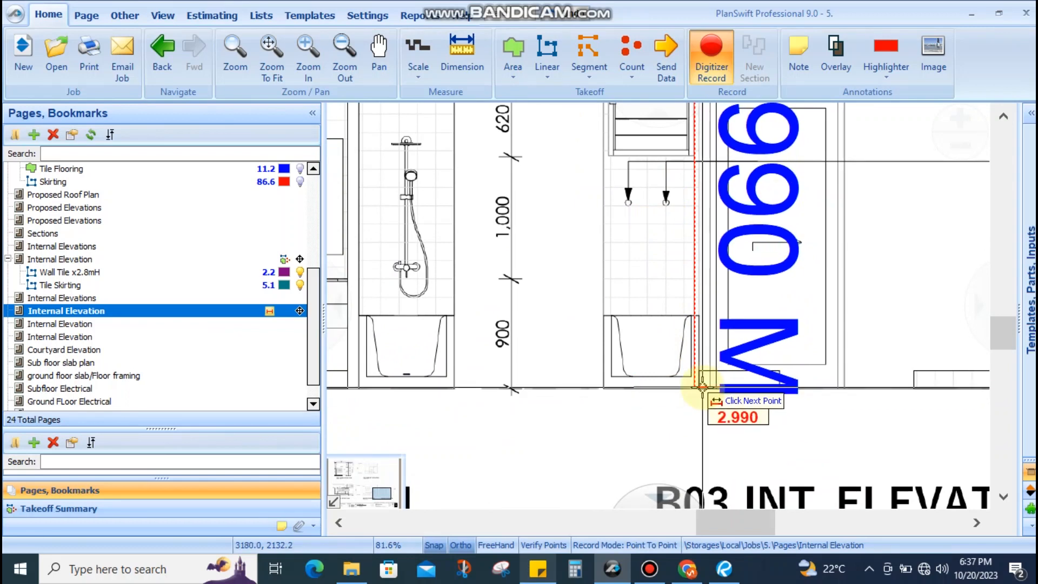
{"action": "key", "text": "Escape"}
{"action": "scroll", "coordinate": [708, 312], "scroll_direction": "down", "scroll_amount": 3}
{"action": "scroll", "coordinate": [583, 229], "scroll_direction": "up", "scroll_amount": 2}
{"action": "scroll", "coordinate": [656, 229], "scroll_direction": "down", "scroll_amount": 2}
{"action": "scroll", "coordinate": [640, 239], "scroll_direction": "down", "scroll_amount": 1}
{"action": "left_click_drag", "start_coordinate": [626, 246], "coordinate": [773, 266]}
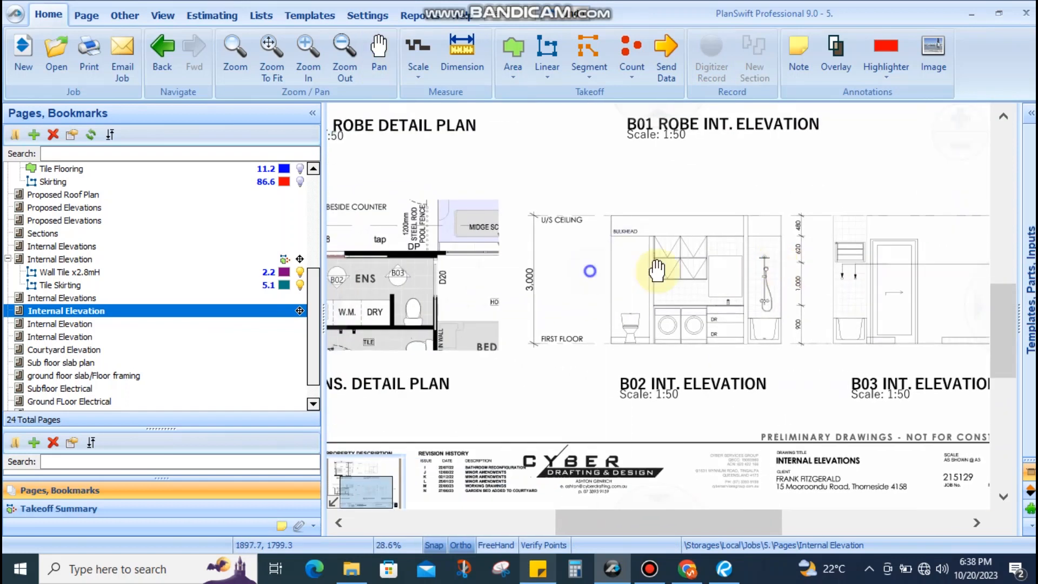
{"action": "left_click_drag", "start_coordinate": [578, 272], "coordinate": [743, 258]}
{"action": "scroll", "coordinate": [461, 286], "scroll_direction": "up", "scroll_amount": 2}
{"action": "scroll", "coordinate": [540, 300], "scroll_direction": "down", "scroll_amount": 2}
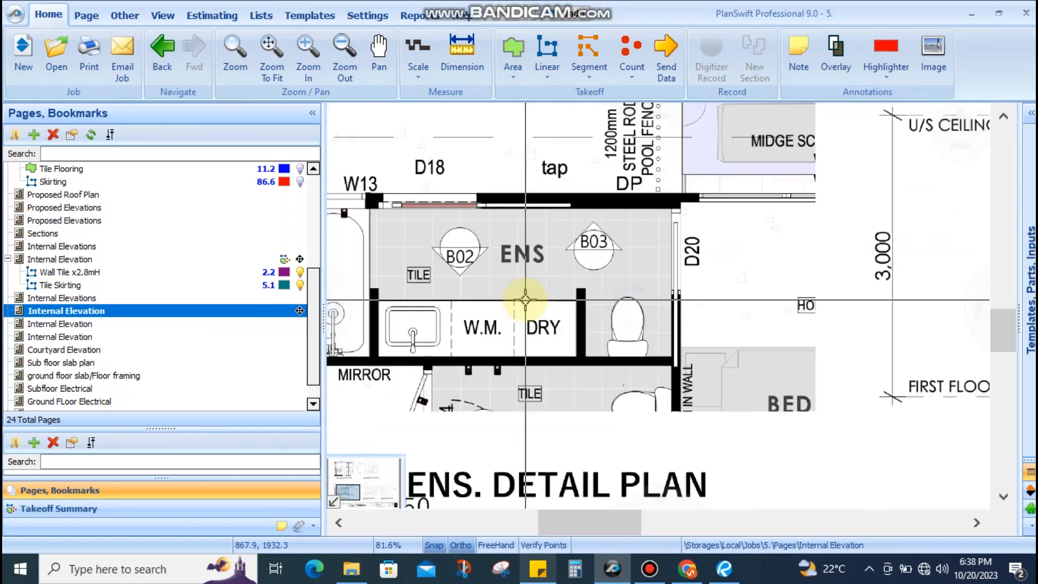
{"action": "left_click_drag", "start_coordinate": [848, 332], "coordinate": [804, 327]}
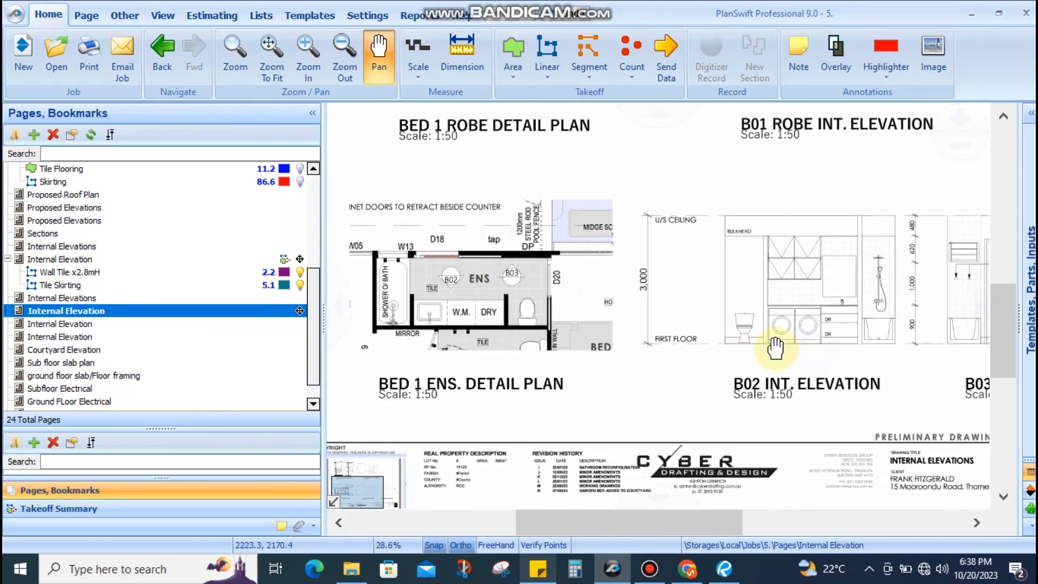
{"action": "scroll", "coordinate": [804, 324], "scroll_direction": "up", "scroll_amount": 2}
{"action": "scroll", "coordinate": [728, 335], "scroll_direction": "down", "scroll_amount": 1}
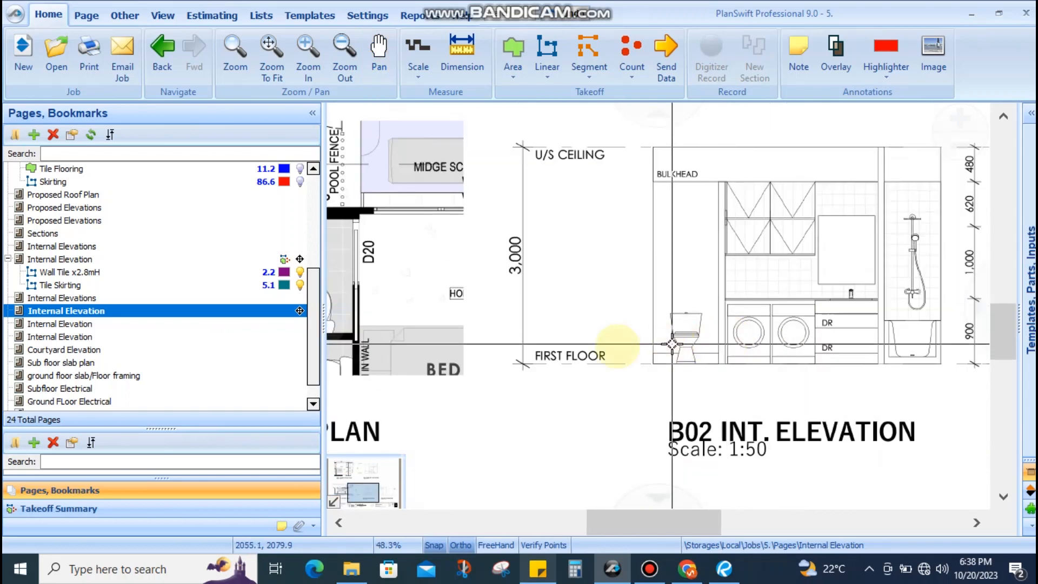
{"action": "left_click_drag", "start_coordinate": [546, 323], "coordinate": [651, 321]}
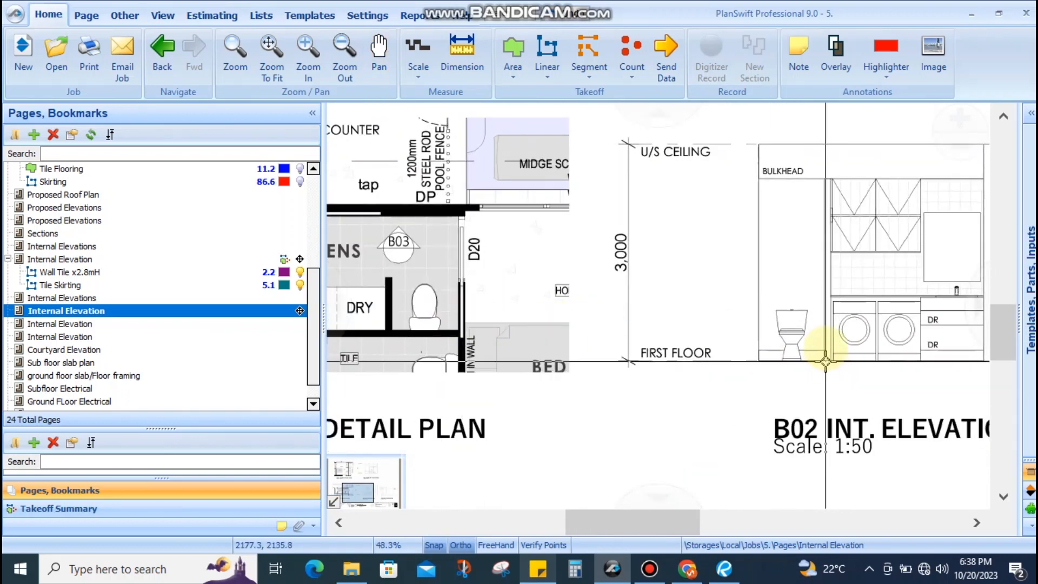
{"action": "left_click_drag", "start_coordinate": [735, 375], "coordinate": [737, 375]}
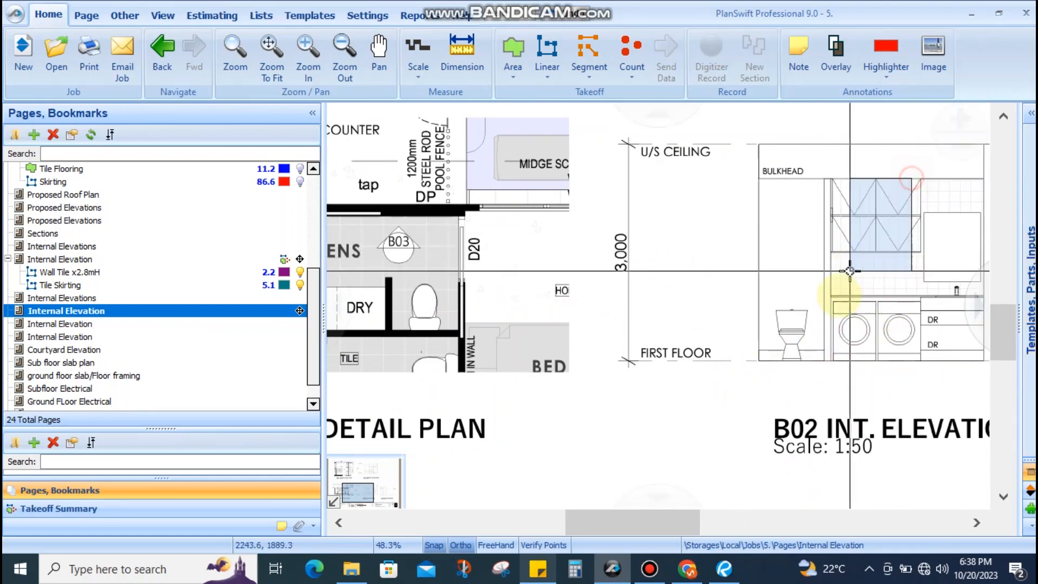
{"action": "scroll", "coordinate": [879, 343], "scroll_direction": "up", "scroll_amount": 3}
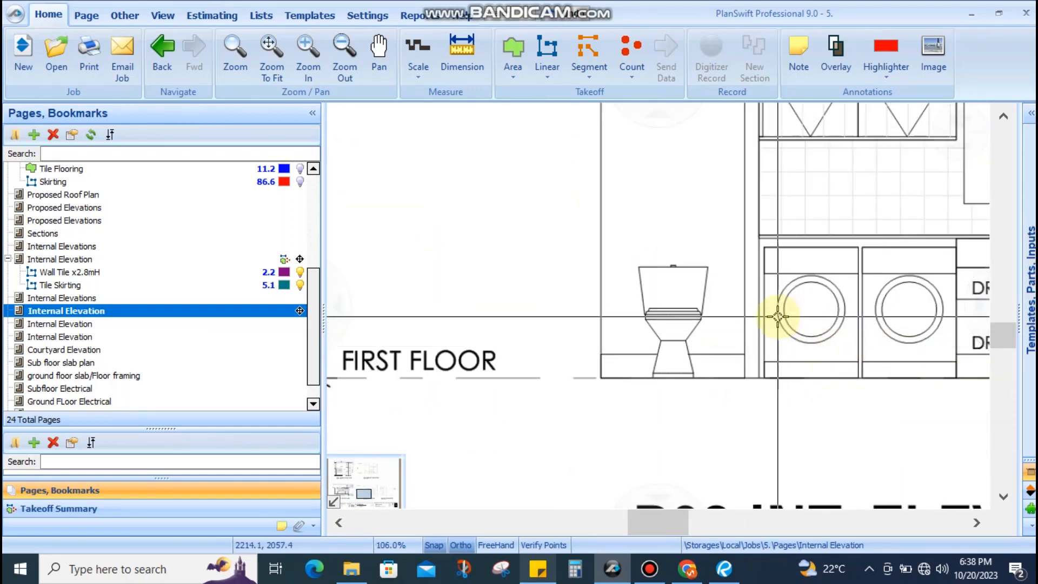
{"action": "scroll", "coordinate": [776, 313], "scroll_direction": "down", "scroll_amount": 3}
{"action": "scroll", "coordinate": [858, 301], "scroll_direction": "up", "scroll_amount": 3}
{"action": "mouse_move", "coordinate": [889, 307]}
{"action": "left_mouse_down"}
{"action": "mouse_move", "coordinate": [845, 310]}
{"action": "mouse_move", "coordinate": [780, 407]}
{"action": "mouse_move", "coordinate": [831, 341]}
{"action": "left_mouse_up"}
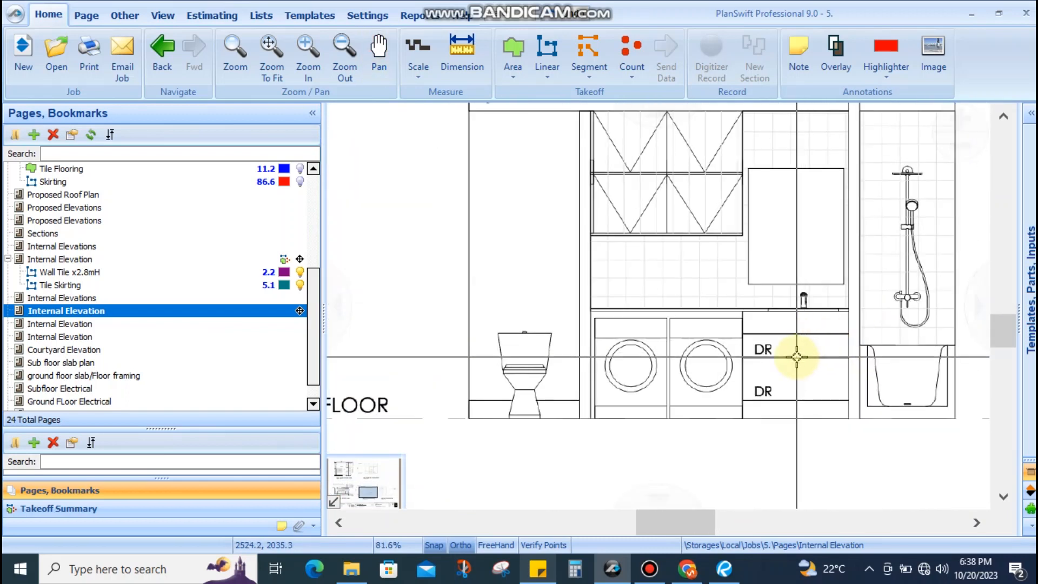
{"action": "scroll", "coordinate": [660, 352], "scroll_direction": "up", "scroll_amount": 2}
{"action": "scroll", "coordinate": [660, 349], "scroll_direction": "down", "scroll_amount": 1}
{"action": "left_click_drag", "start_coordinate": [655, 358], "coordinate": [634, 395]}
{"action": "scroll", "coordinate": [642, 382], "scroll_direction": "down", "scroll_amount": 1}
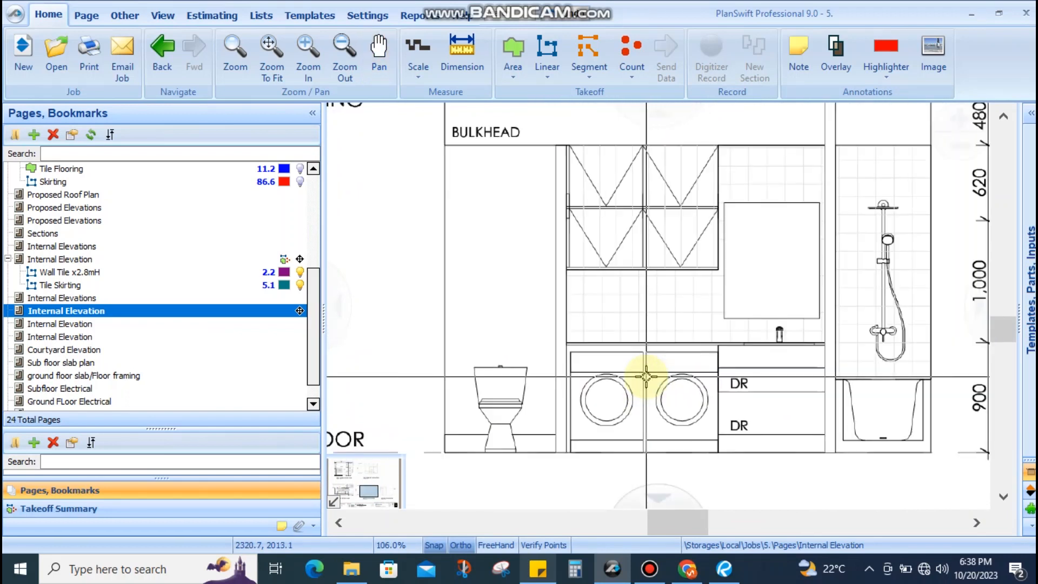
{"action": "left_click", "coordinate": [808, 343]}
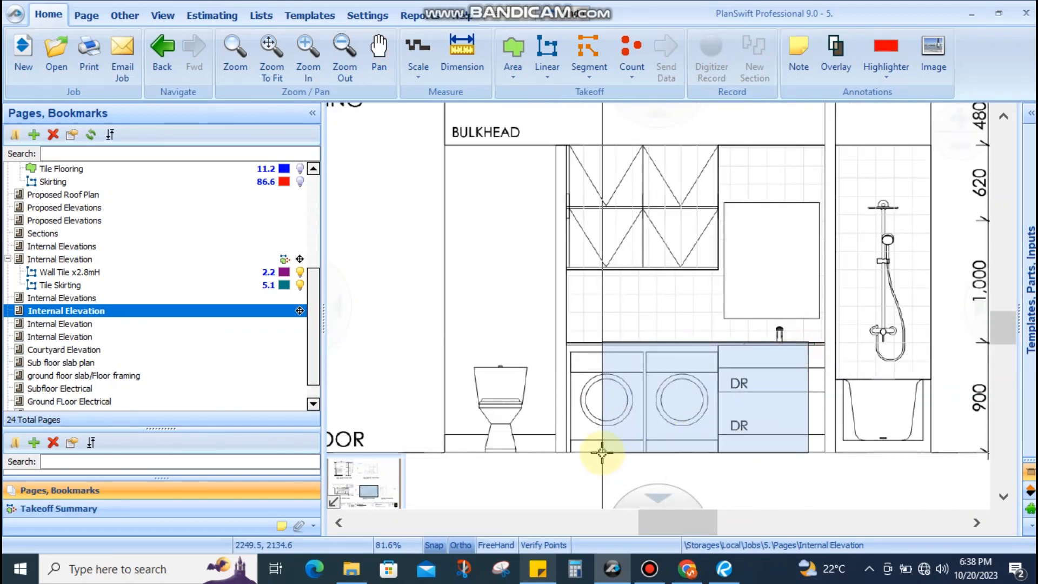
{"action": "key", "text": "Escape"}
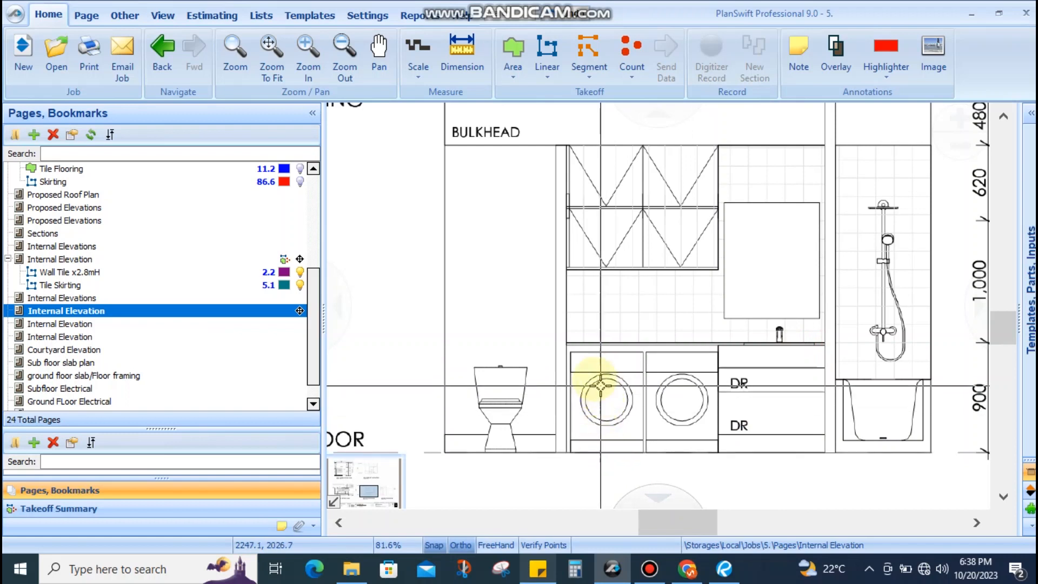
{"action": "left_click", "coordinate": [571, 349]}
{"action": "left_click_drag", "start_coordinate": [632, 394], "coordinate": [823, 452]}
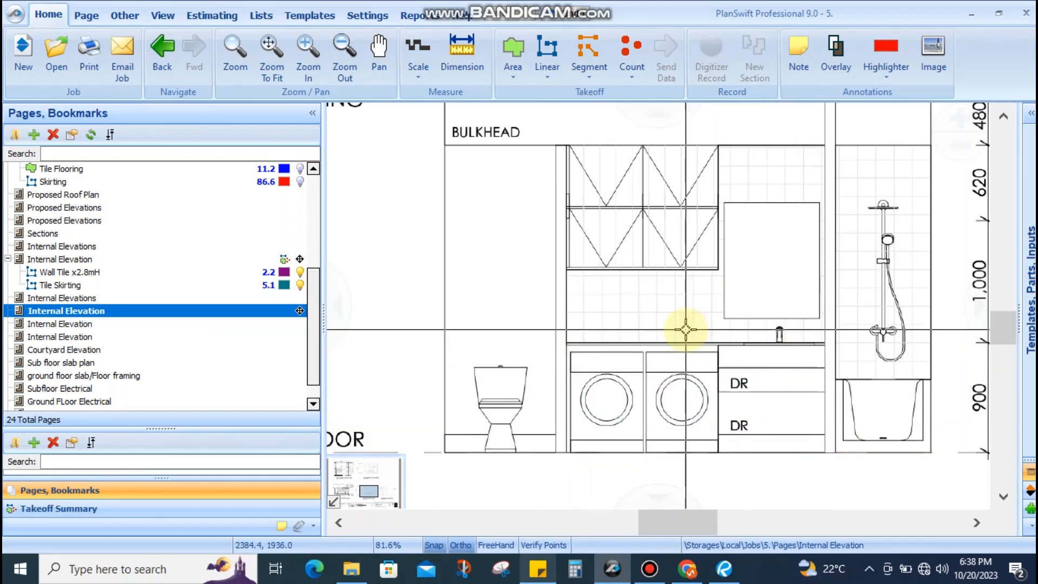
{"action": "left_click_drag", "start_coordinate": [683, 341], "coordinate": [741, 441]}
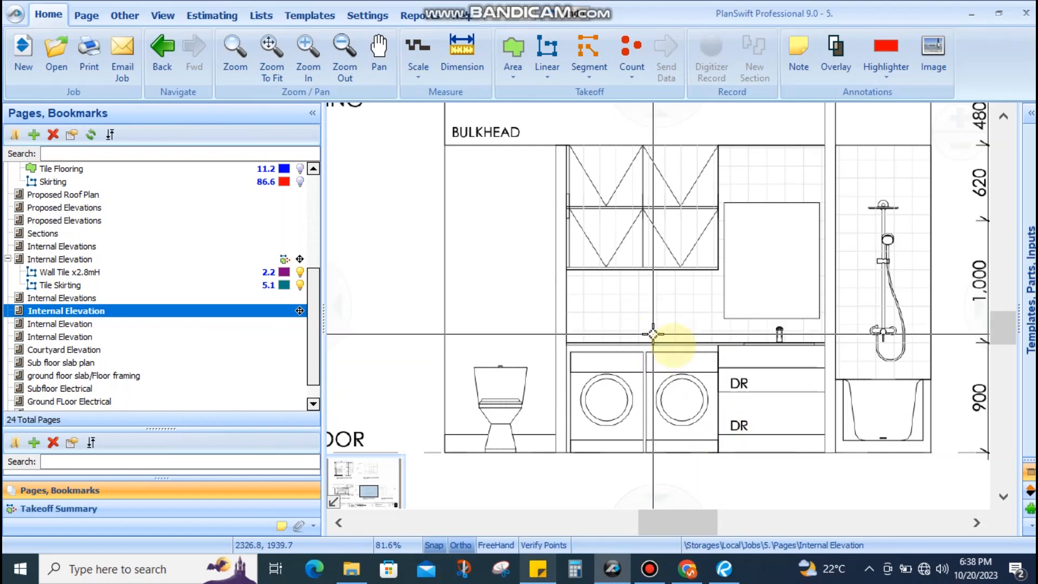
{"action": "left_click_drag", "start_coordinate": [675, 344], "coordinate": [614, 151]}
{"action": "left_click", "coordinate": [462, 54]}
{"action": "left_click", "coordinate": [572, 147]}
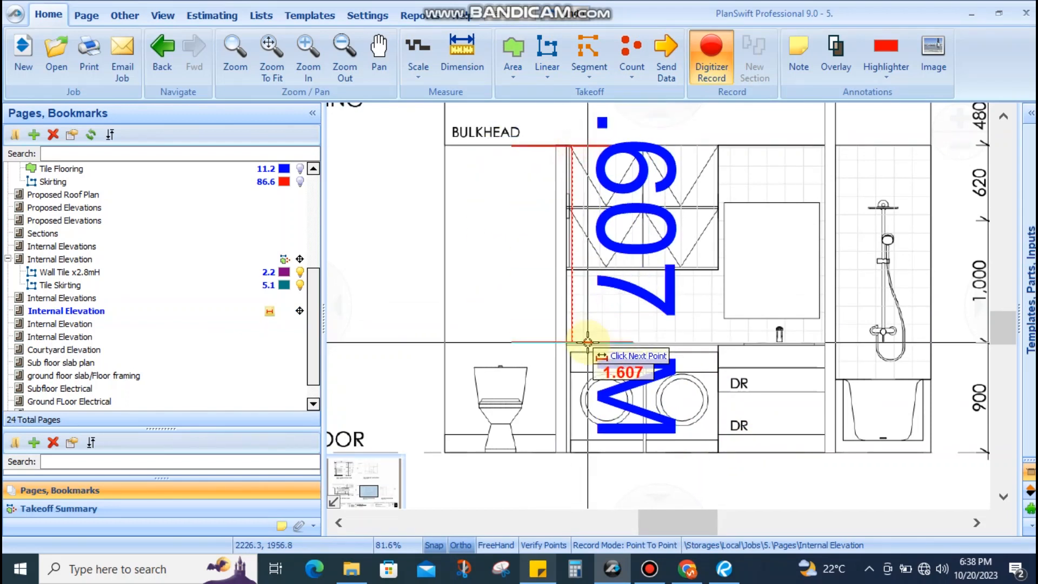
{"action": "key", "text": "Escape"}
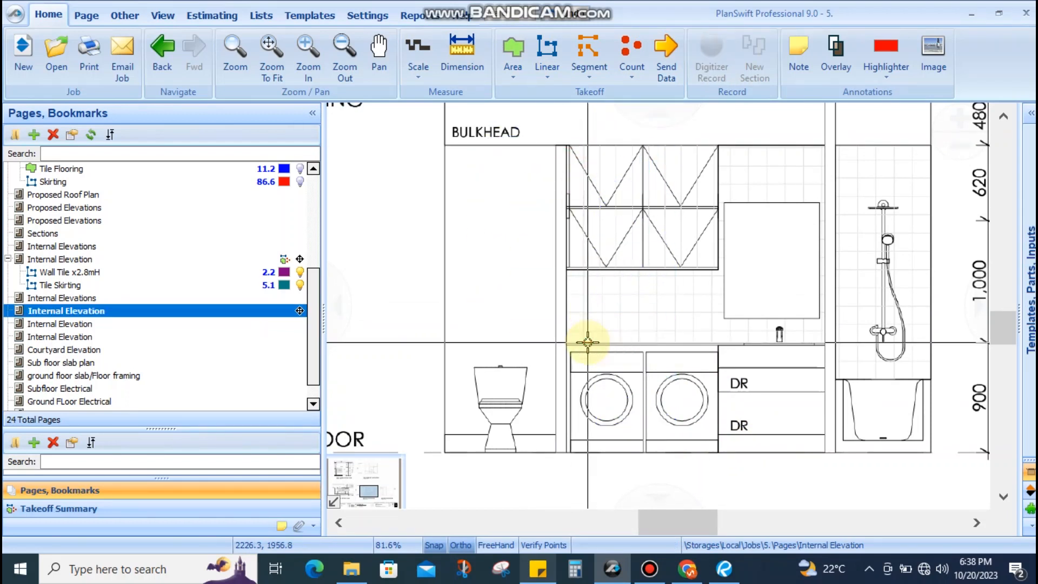
{"action": "left_click_drag", "start_coordinate": [865, 149], "coordinate": [842, 454]}
Name the new red linear takeoff Wall Tile x2.5mH and reveal its remaining settings
{"action": "scroll", "coordinate": [842, 454], "scroll_direction": "down", "scroll_amount": 5}
{"action": "scroll", "coordinate": [504, 323], "scroll_direction": "up", "scroll_amount": 6}
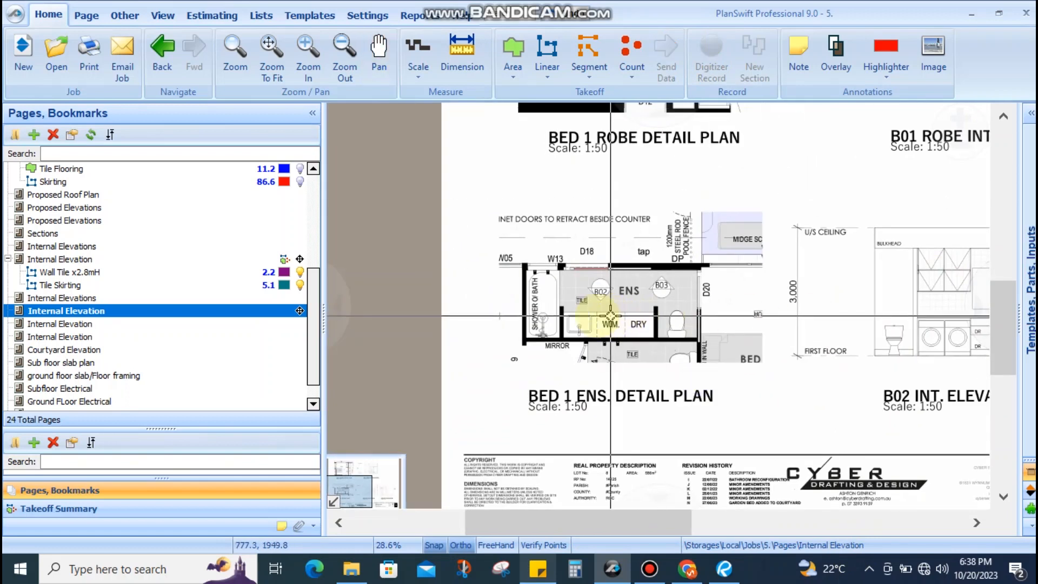
{"action": "scroll", "coordinate": [504, 323], "scroll_direction": "down", "scroll_amount": 3}
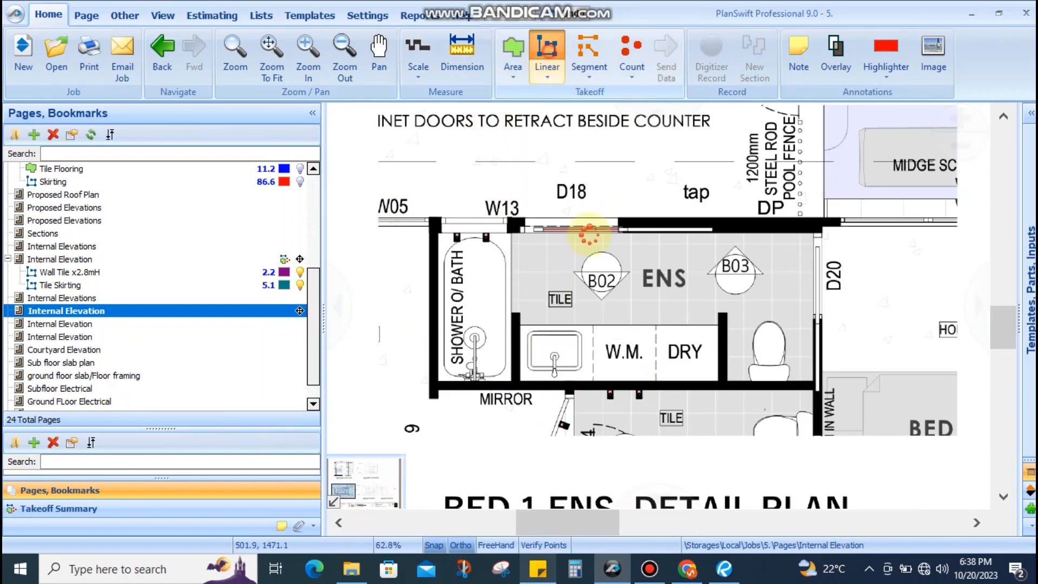
{"action": "type", "text": "Wall Tile x2.5mH"}
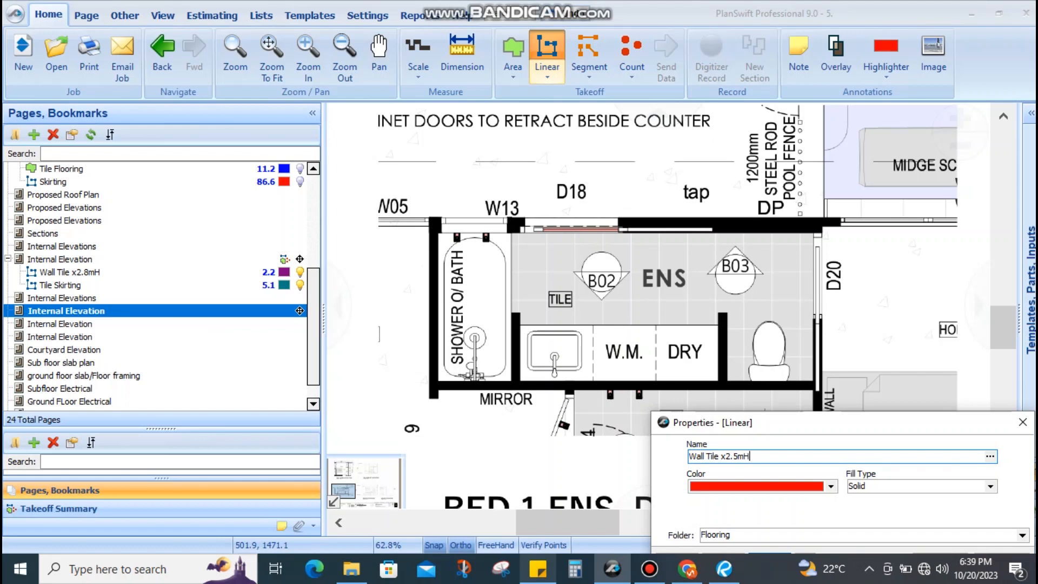
{"action": "left_click_drag", "start_coordinate": [686, 430], "coordinate": [603, 340]}
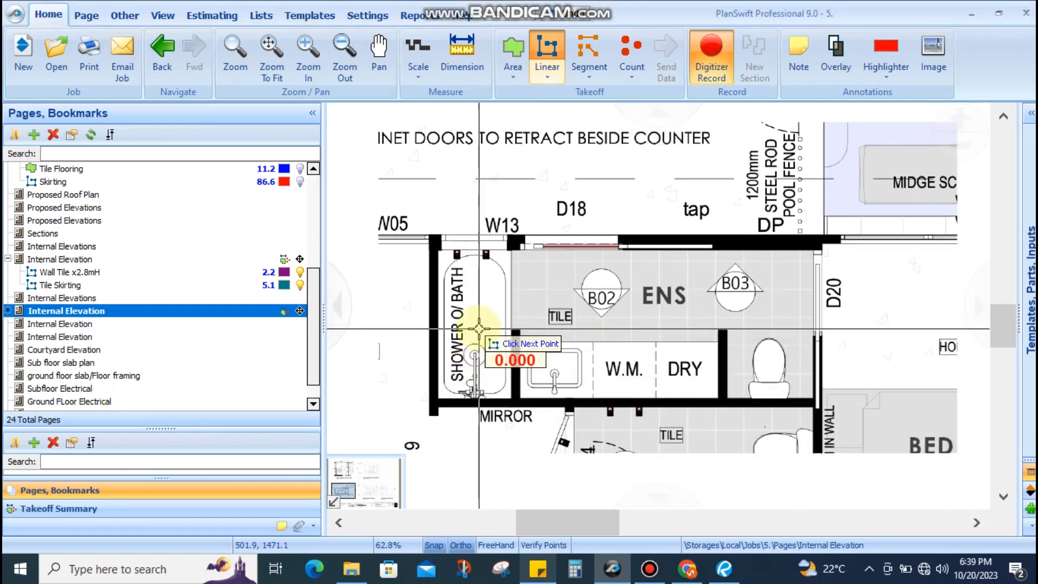
Trace the wall tile along the bath's lower corner, bottom wall and left wall
{"action": "scroll", "coordinate": [516, 323], "scroll_direction": "up", "scroll_amount": 5}
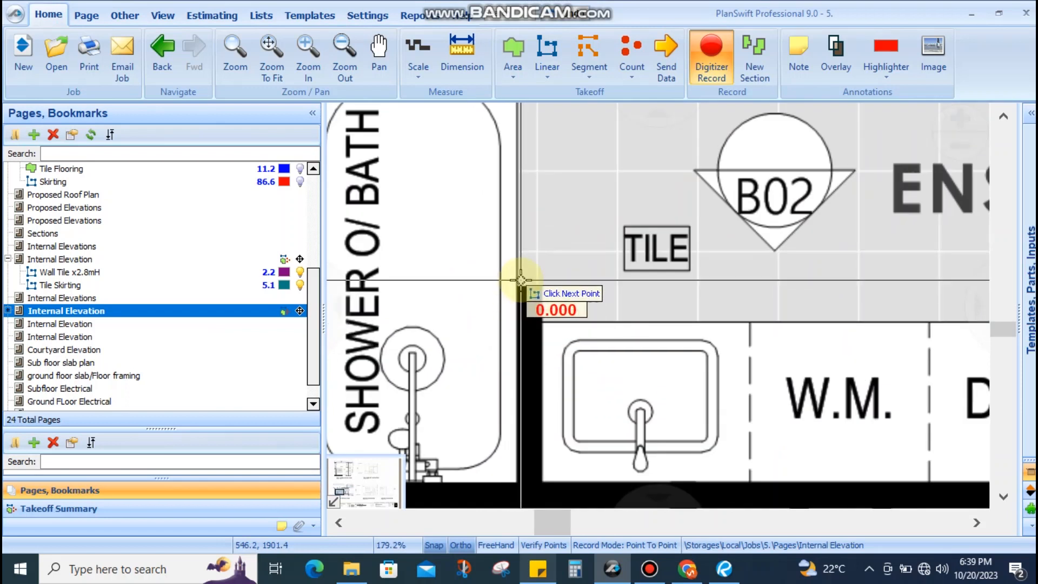
{"action": "scroll", "coordinate": [521, 292], "scroll_direction": "down", "scroll_amount": 2}
{"action": "scroll", "coordinate": [523, 357], "scroll_direction": "up", "scroll_amount": 2}
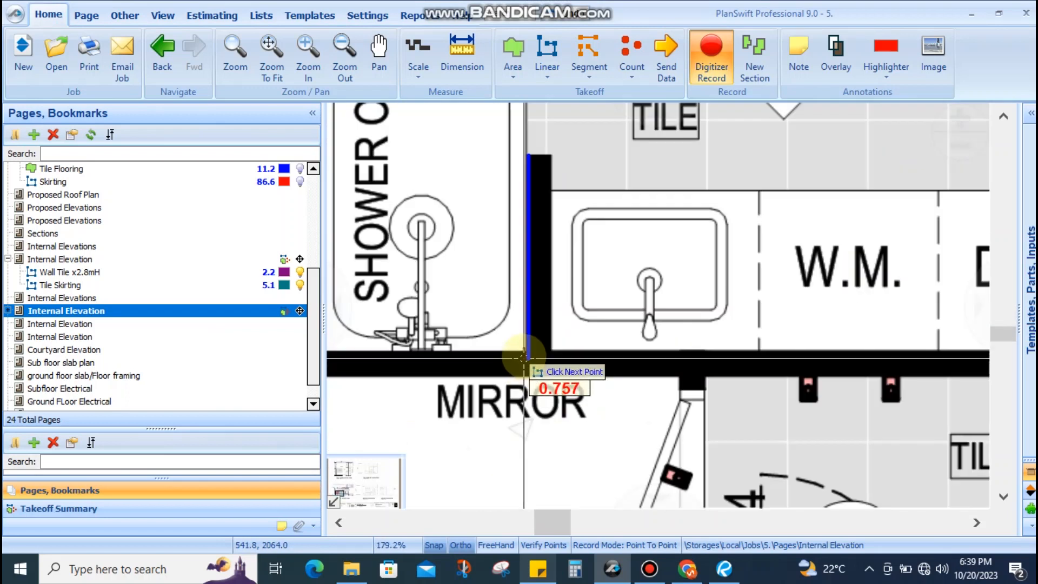
{"action": "left_click", "coordinate": [528, 353]}
{"action": "left_click_drag", "start_coordinate": [496, 354], "coordinate": [740, 385]}
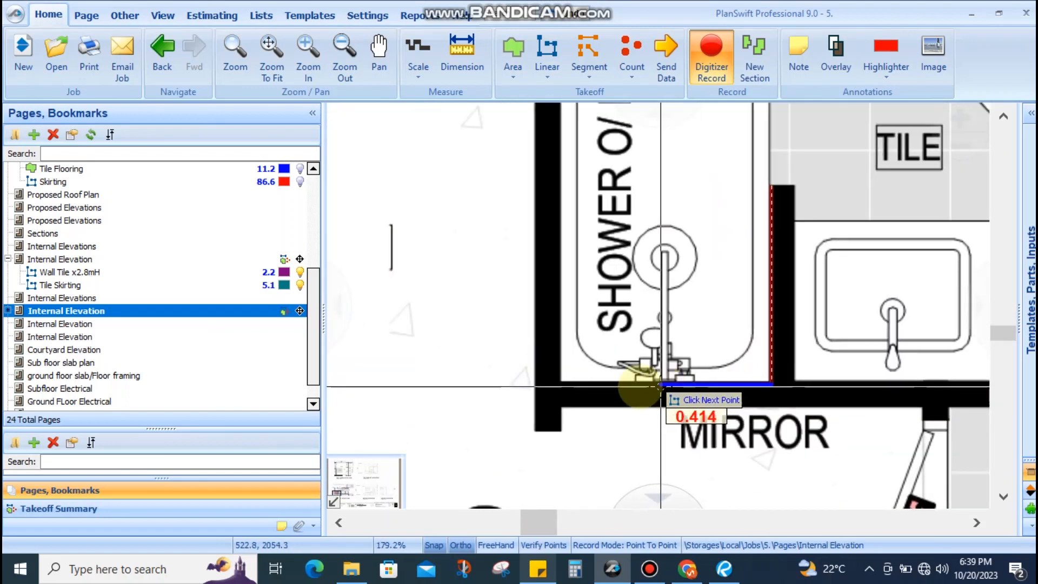
{"action": "left_click", "coordinate": [563, 379]}
{"action": "scroll", "coordinate": [565, 367], "scroll_direction": "down", "scroll_amount": 2}
{"action": "left_click_drag", "start_coordinate": [578, 201], "coordinate": [573, 331]}
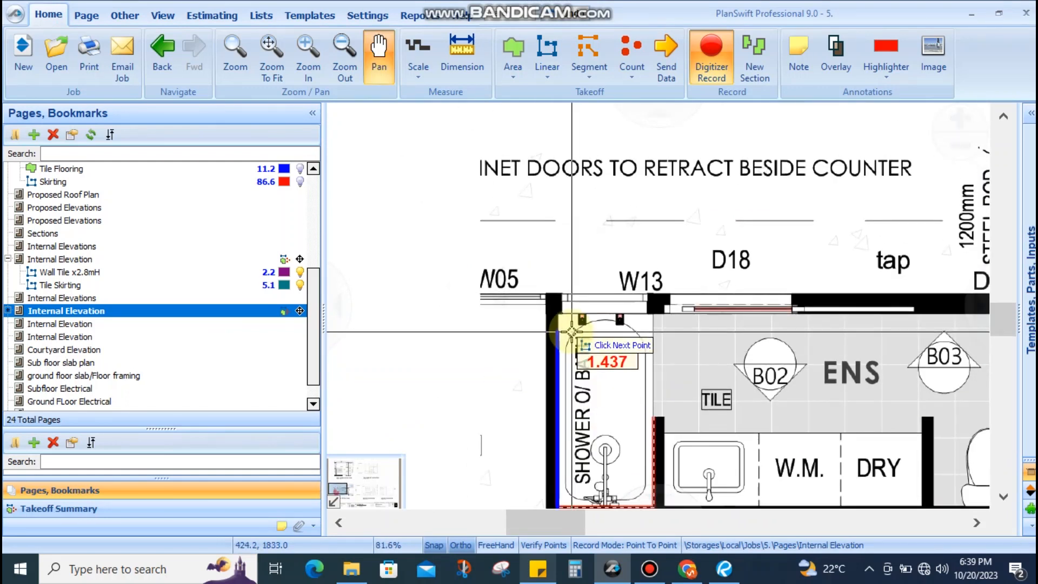
{"action": "scroll", "coordinate": [572, 331], "scroll_direction": "up", "scroll_amount": 2}
{"action": "left_click", "coordinate": [560, 287]}
Continue along the top wall to the W13 window and finish the Wall Tile x2.5mH run at 3.6
{"action": "scroll", "coordinate": [676, 309], "scroll_direction": "up", "scroll_amount": 1}
{"action": "scroll", "coordinate": [665, 292], "scroll_direction": "down", "scroll_amount": 1}
{"action": "left_click", "coordinate": [650, 285]}
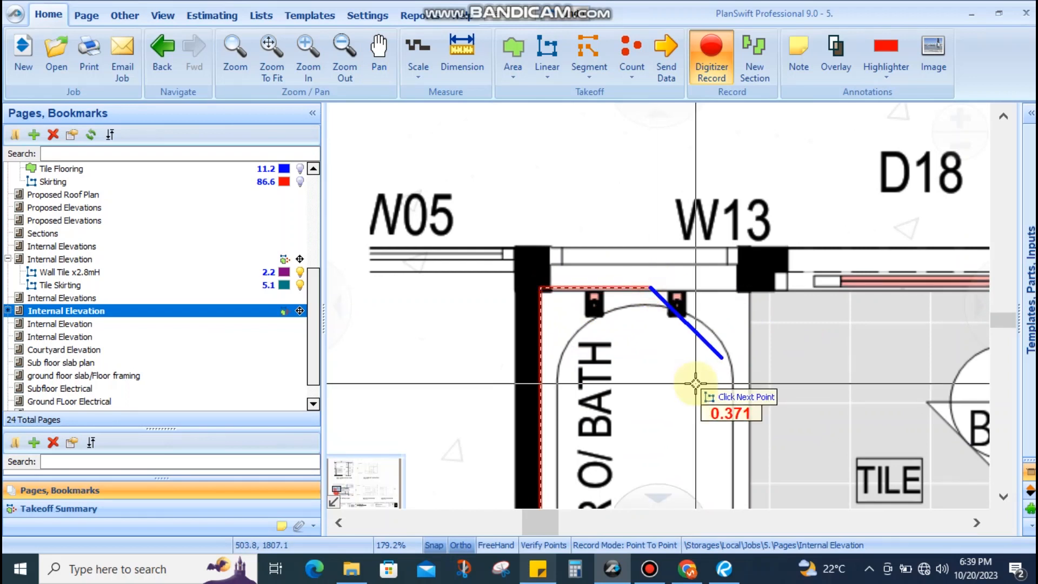
{"action": "scroll", "coordinate": [703, 240], "scroll_direction": "down", "scroll_amount": 3}
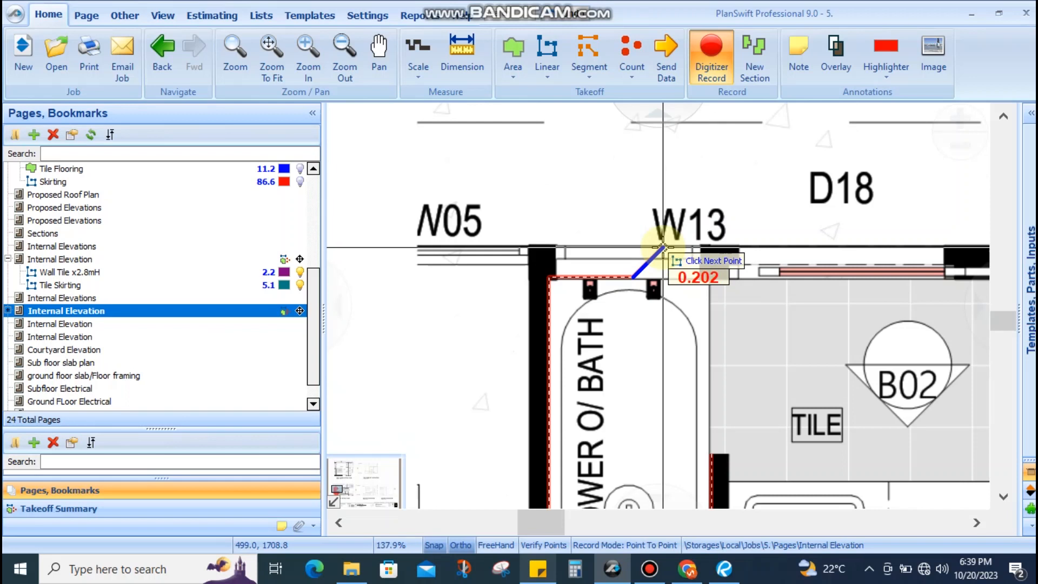
{"action": "scroll", "coordinate": [665, 254], "scroll_direction": "up", "scroll_amount": 3}
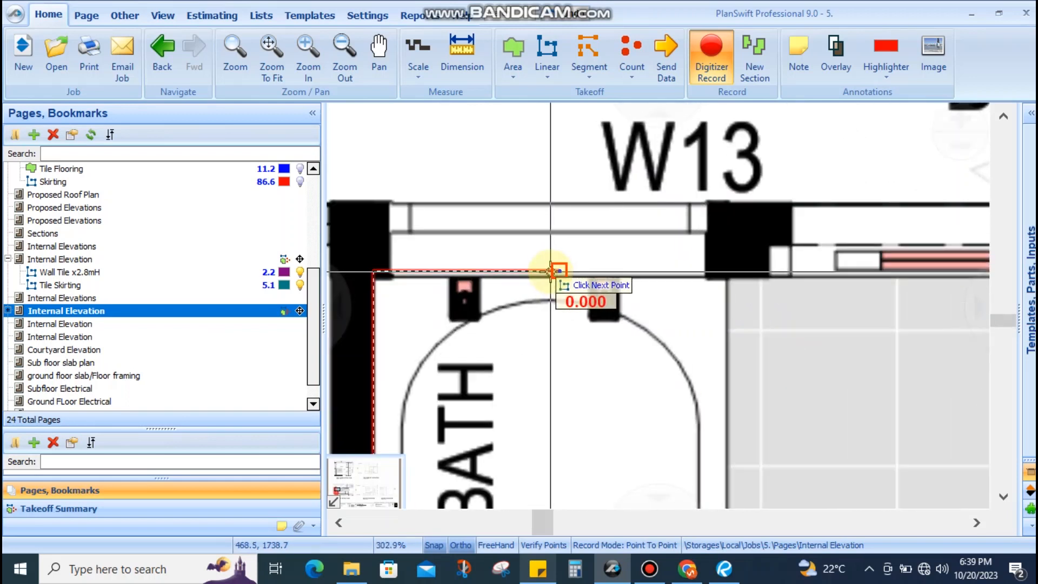
{"action": "left_click", "coordinate": [601, 269]}
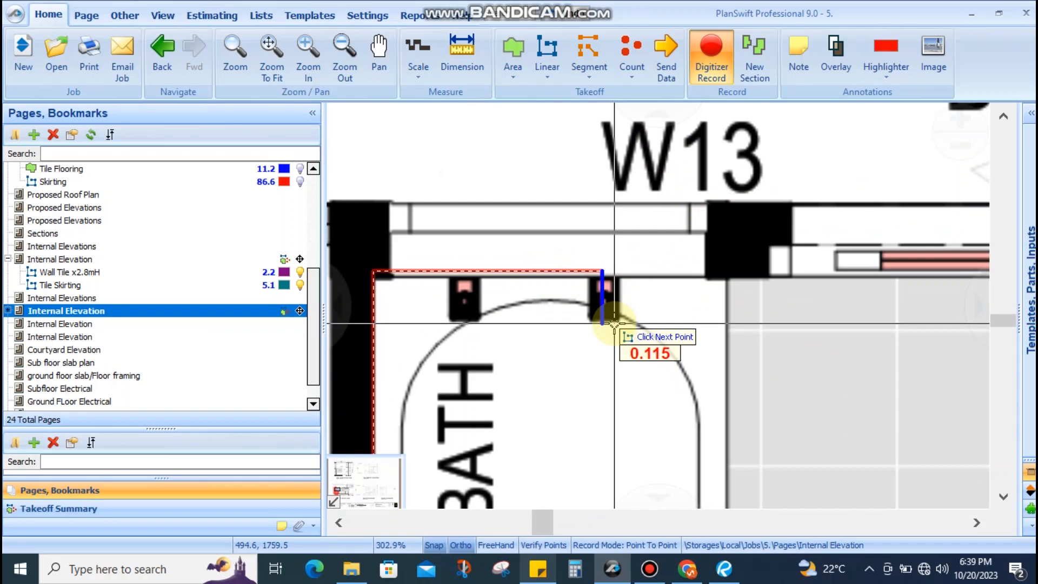
{"action": "key", "text": "Escape"}
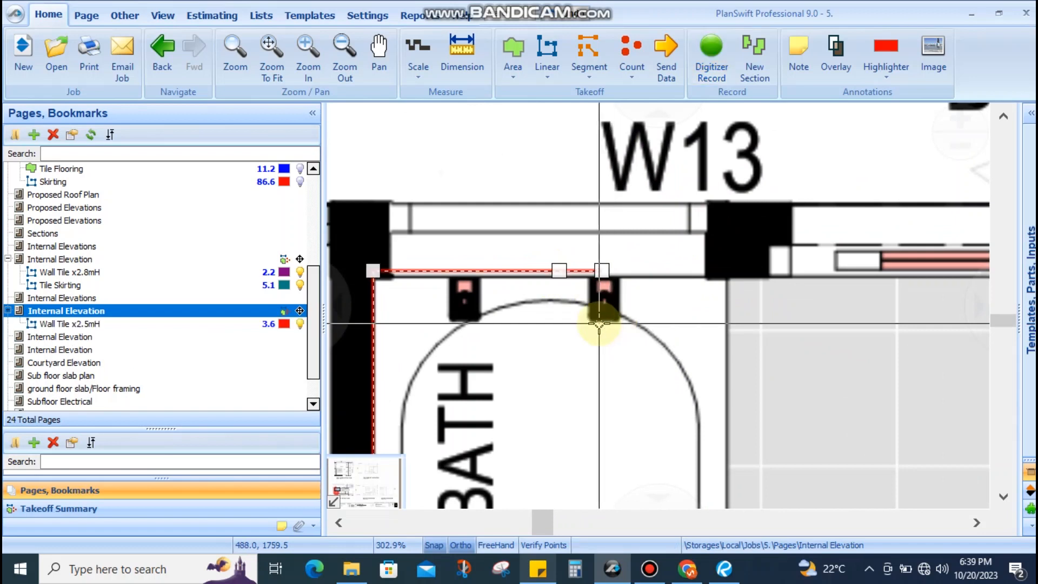
{"action": "scroll", "coordinate": [605, 312], "scroll_direction": "down", "scroll_amount": 2}
{"action": "left_click_drag", "start_coordinate": [683, 278], "coordinate": [513, 244]}
{"action": "scroll", "coordinate": [517, 279], "scroll_direction": "down", "scroll_amount": 1}
{"action": "scroll", "coordinate": [518, 279], "scroll_direction": "down", "scroll_amount": 2}
Base a green Wall Tile x1.6mH takeoff on Wall Tile x2.5mH's properties and start tracing it
{"action": "scroll", "coordinate": [487, 314], "scroll_direction": "down", "scroll_amount": 2}
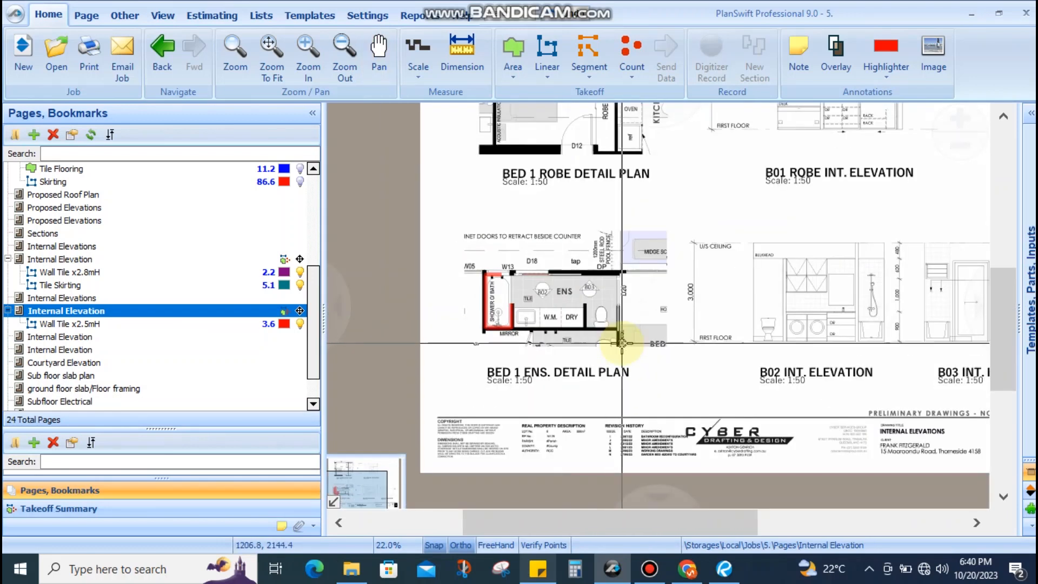
{"action": "scroll", "coordinate": [670, 248], "scroll_direction": "up", "scroll_amount": 2}
{"action": "scroll", "coordinate": [675, 281], "scroll_direction": "down", "scroll_amount": 3}
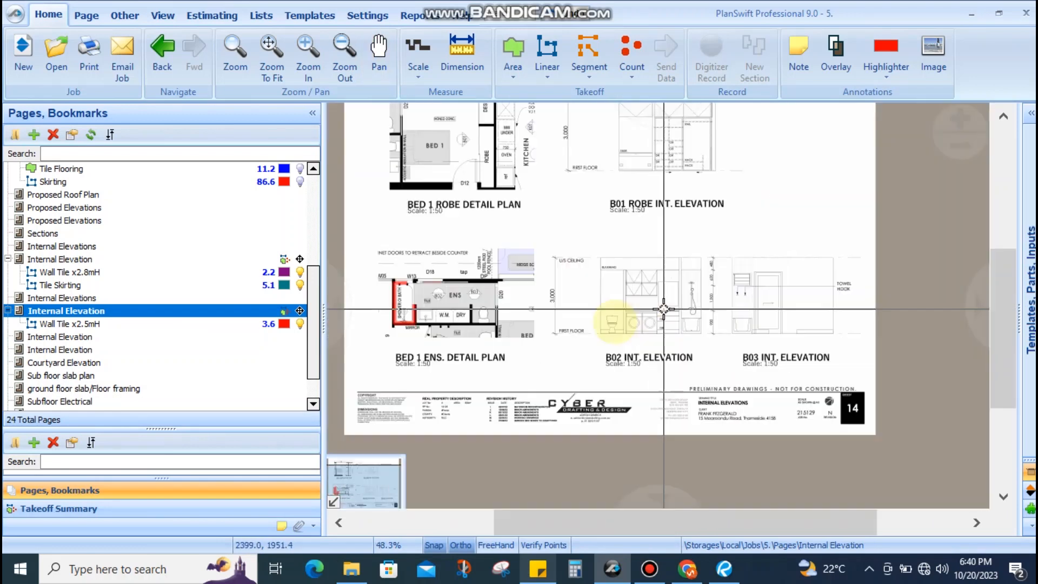
{"action": "scroll", "coordinate": [631, 307], "scroll_direction": "up", "scroll_amount": 2}
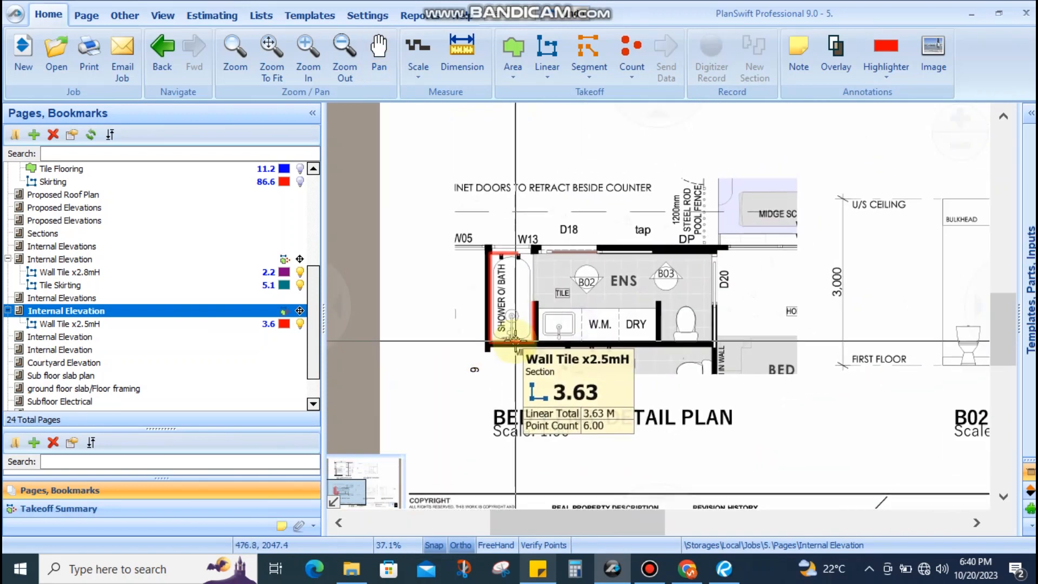
{"action": "left_click", "coordinate": [512, 342]}
{"action": "right_click", "coordinate": [512, 346]}
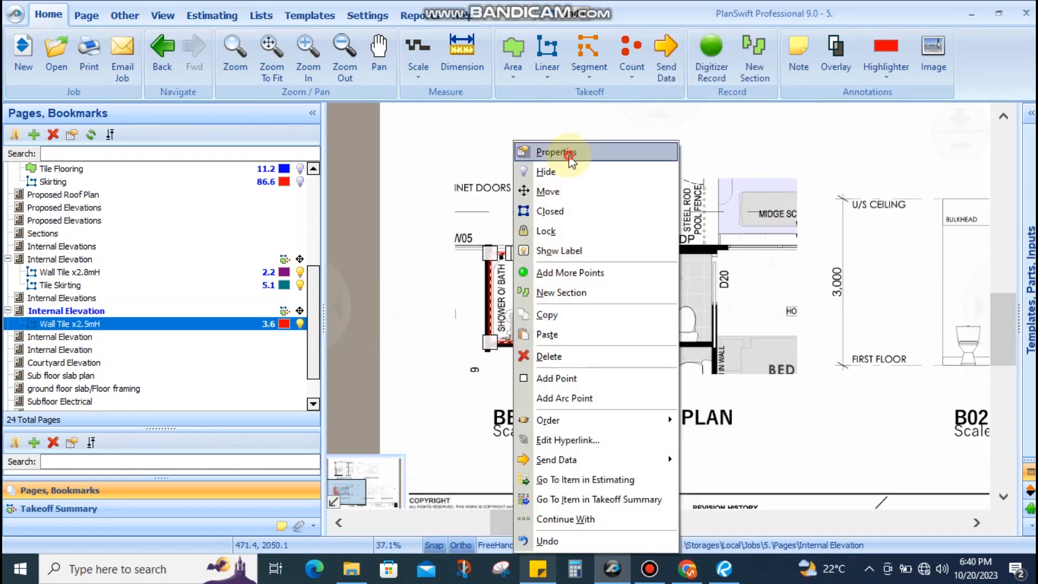
{"action": "left_click", "coordinate": [568, 153]}
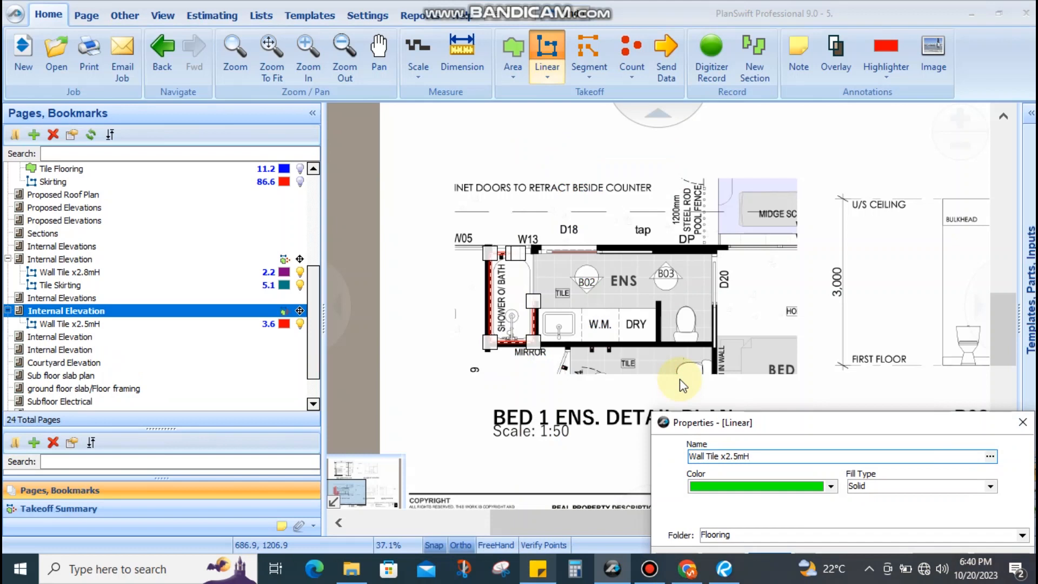
{"action": "key", "text": "BackSpace"}
{"action": "key", "text": "BackSpace"}
{"action": "key", "text": "BackSpace"}
{"action": "type", "text": "21.6"}
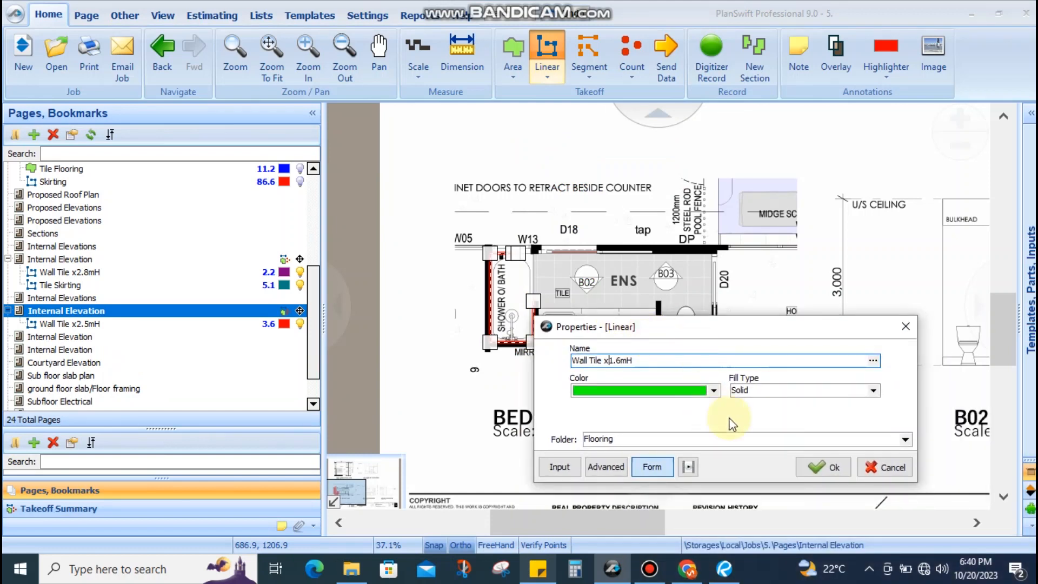
{"action": "left_click", "coordinate": [836, 466]}
{"action": "scroll", "coordinate": [541, 324], "scroll_direction": "up", "scroll_amount": 5}
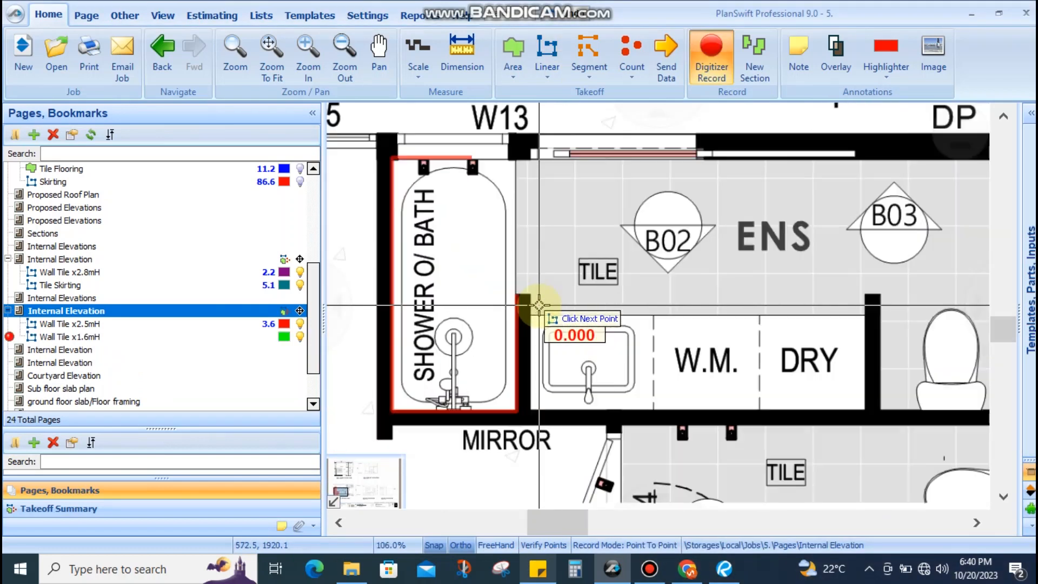
Trace the 1.6 m Wall Tile run from the bench's bottom corner up to the wall top, totalling 3.6
{"action": "scroll", "coordinate": [536, 422], "scroll_direction": "up", "scroll_amount": 4}
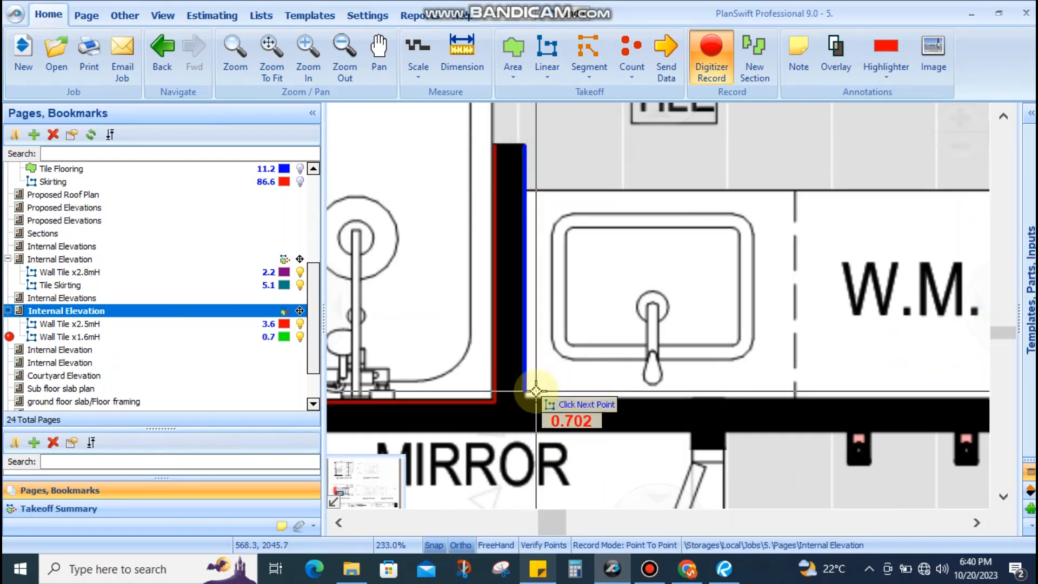
{"action": "scroll", "coordinate": [536, 395], "scroll_direction": "down", "scroll_amount": 4}
{"action": "scroll", "coordinate": [606, 414], "scroll_direction": "up", "scroll_amount": 4}
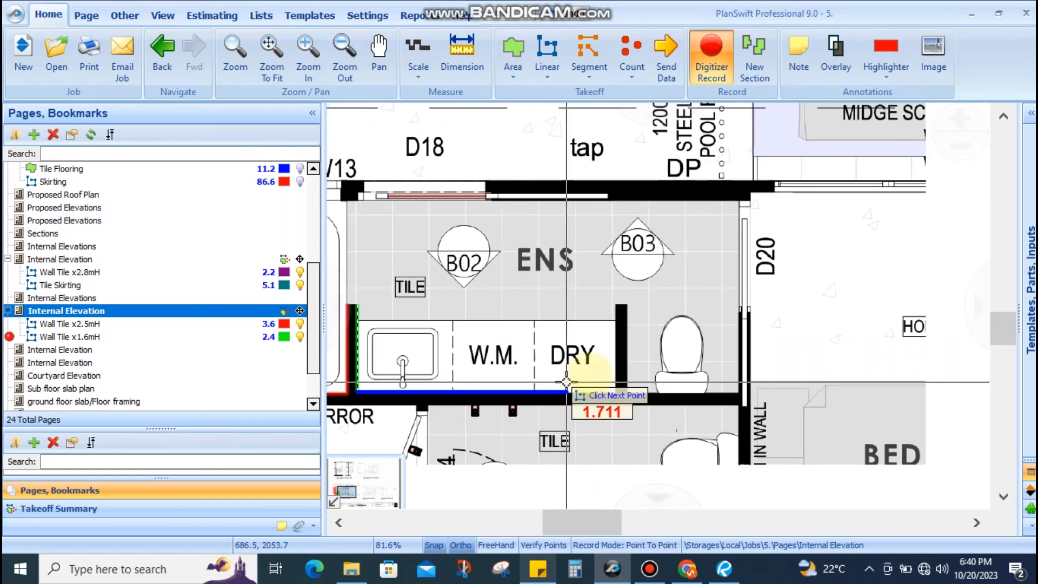
{"action": "left_click", "coordinate": [664, 422]}
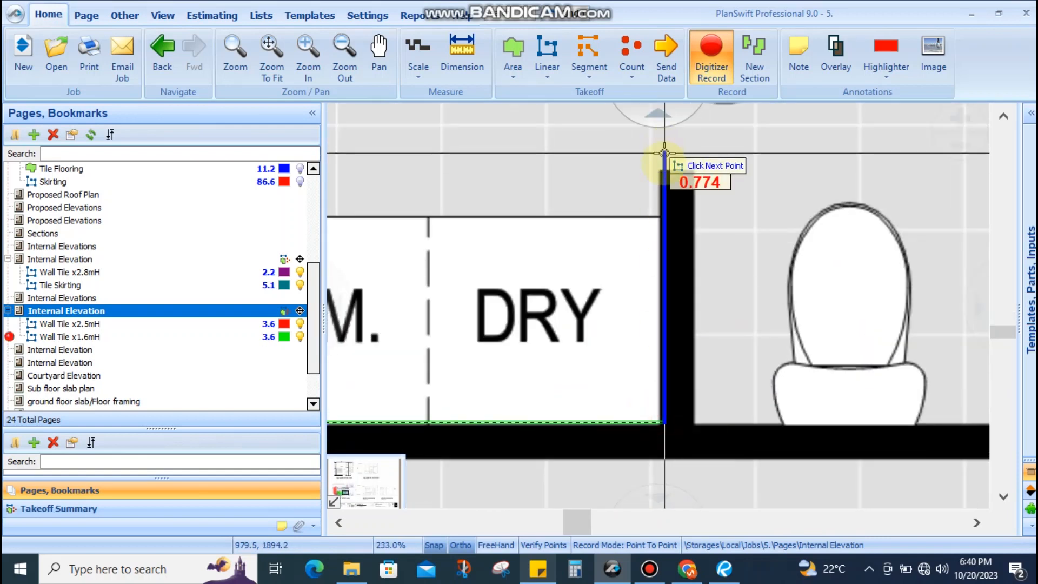
{"action": "left_click", "coordinate": [664, 169]}
{"action": "scroll", "coordinate": [665, 168], "scroll_direction": "up", "scroll_amount": 4}
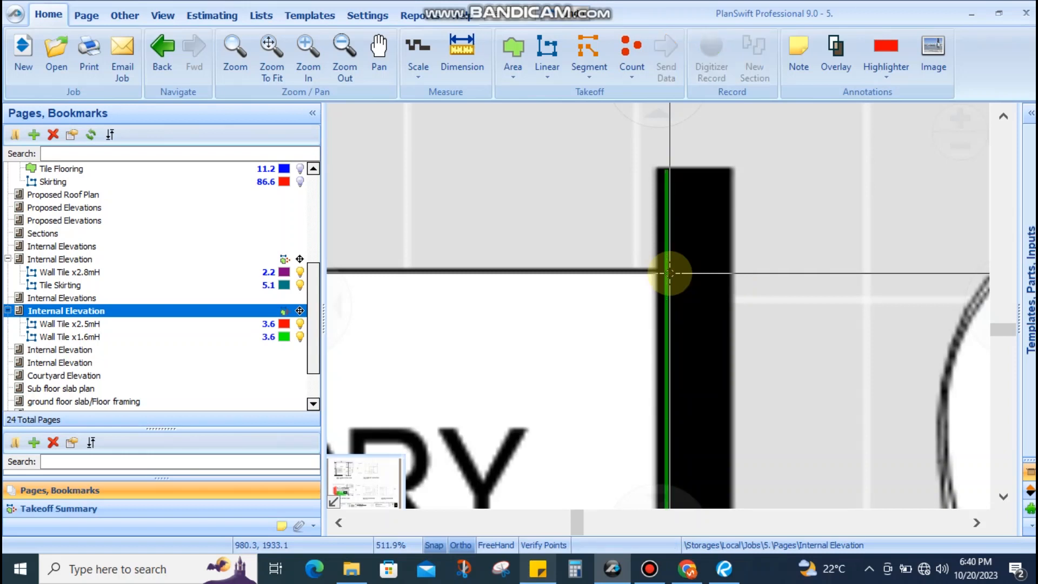
{"action": "double_click", "coordinate": [670, 273]}
{"action": "scroll", "coordinate": [673, 279], "scroll_direction": "down", "scroll_amount": 12}
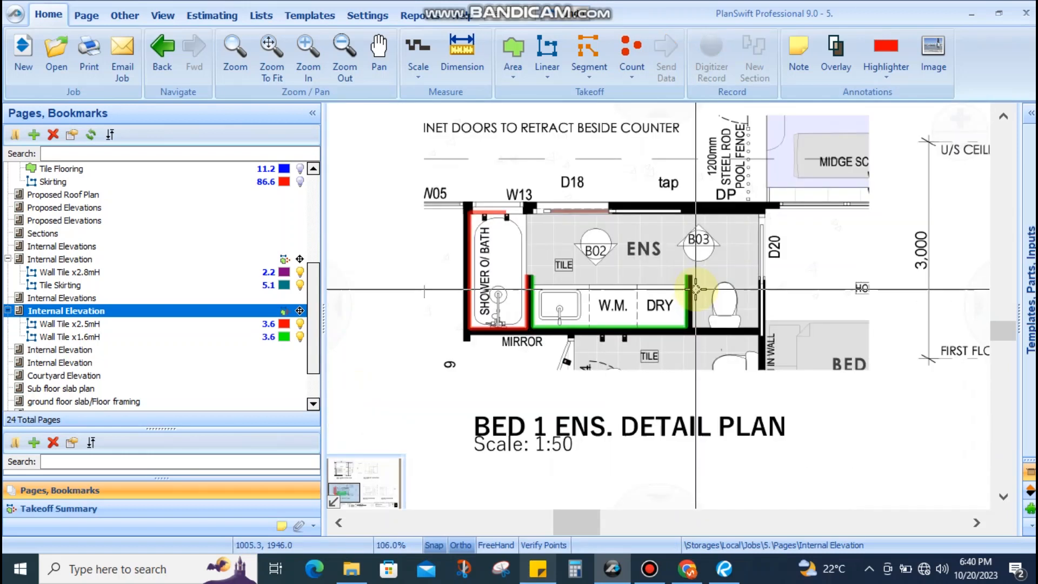
{"action": "scroll", "coordinate": [680, 291], "scroll_direction": "down", "scroll_amount": 1}
{"action": "scroll", "coordinate": [676, 281], "scroll_direction": "up", "scroll_amount": 2}
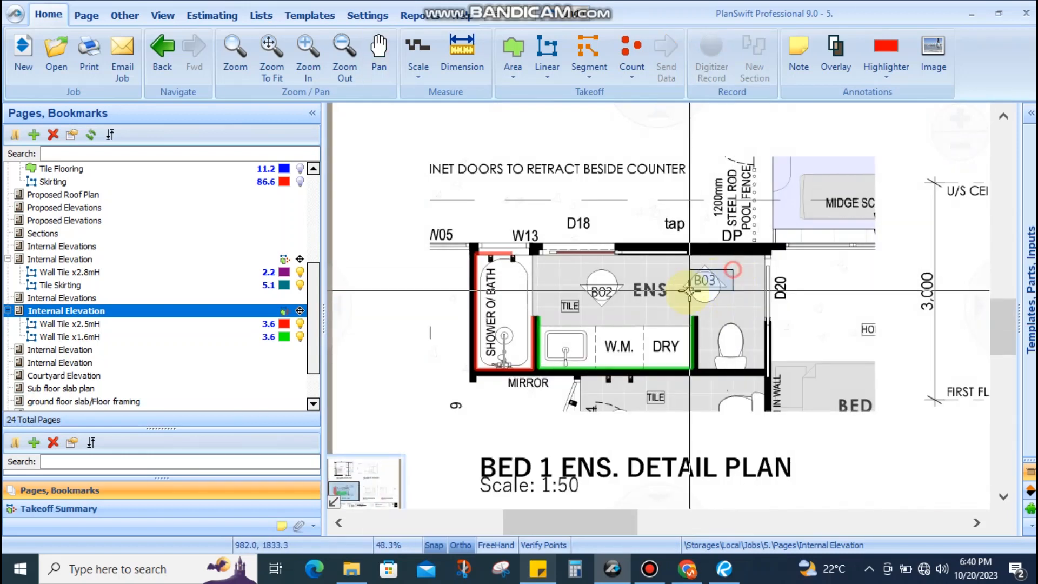
Start the Tile Skirting run at the W13 corner and along the ensuite's top wall to D20
{"action": "scroll", "coordinate": [675, 277], "scroll_direction": "down", "scroll_amount": 3}
{"action": "scroll", "coordinate": [748, 308], "scroll_direction": "up", "scroll_amount": 7}
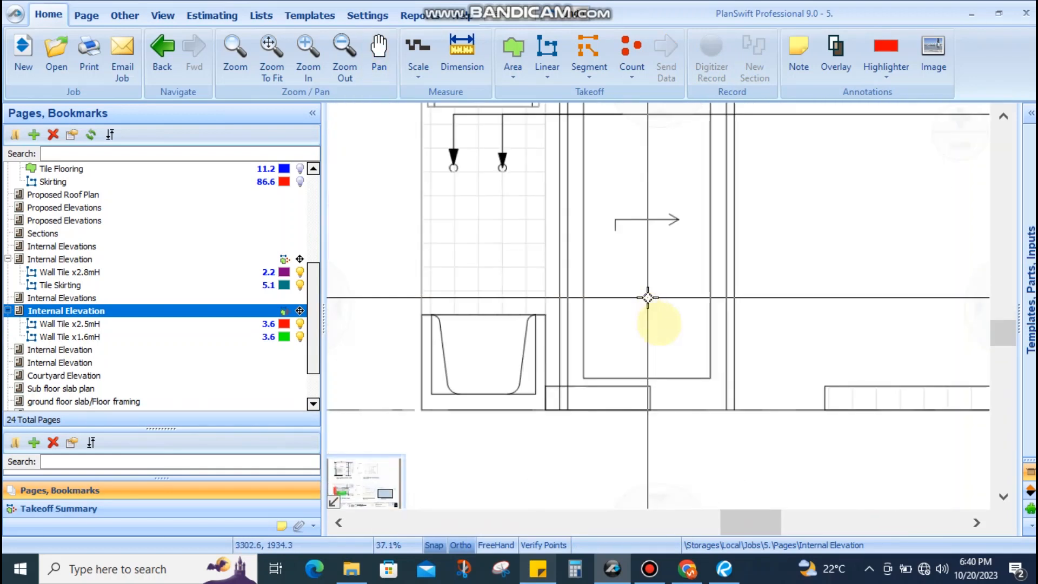
{"action": "scroll", "coordinate": [651, 386], "scroll_direction": "down", "scroll_amount": 5}
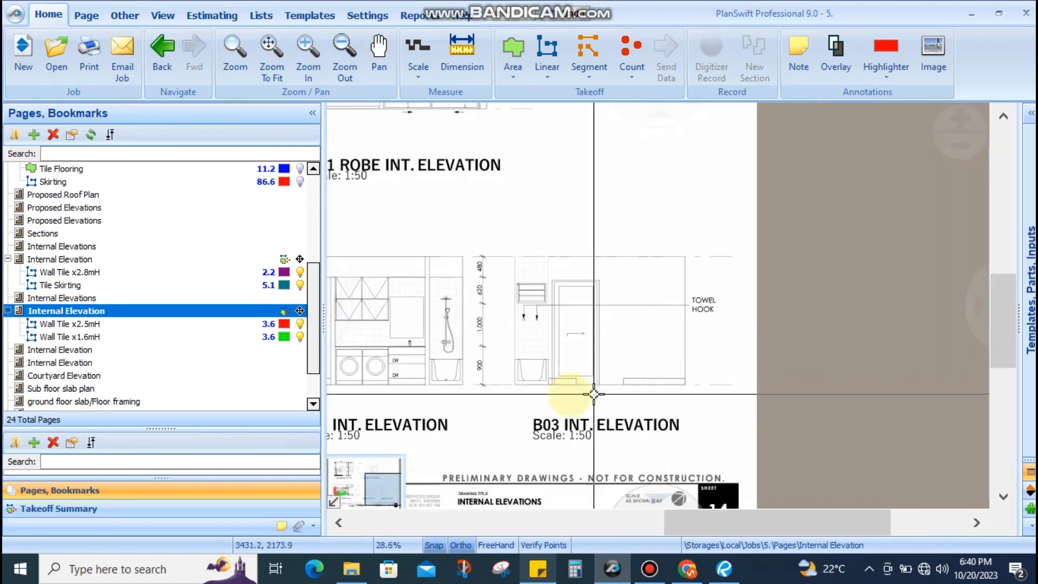
{"action": "left_click_drag", "start_coordinate": [566, 381], "coordinate": [885, 379]}
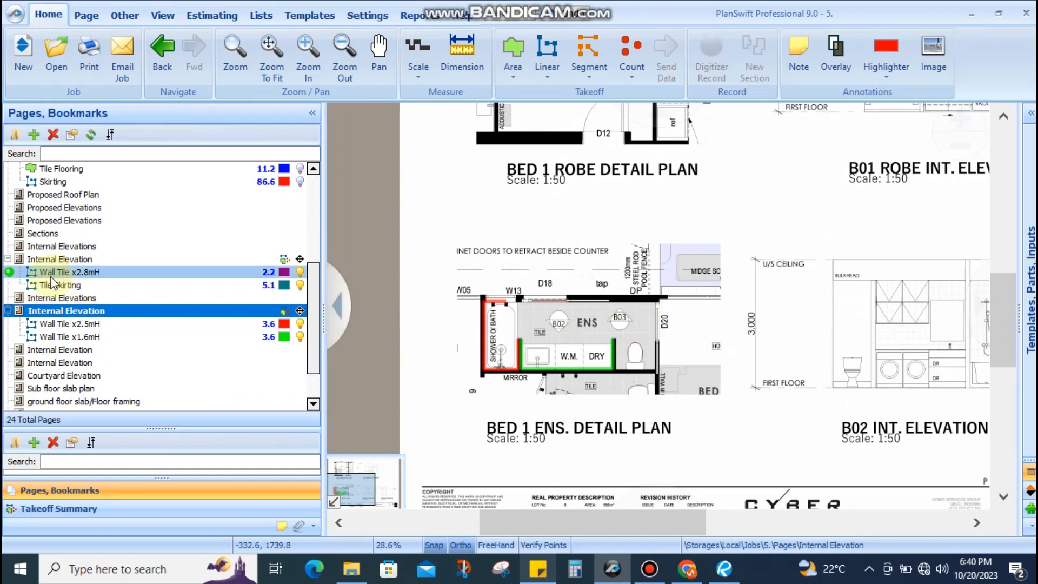
{"action": "left_click", "coordinate": [9, 285]}
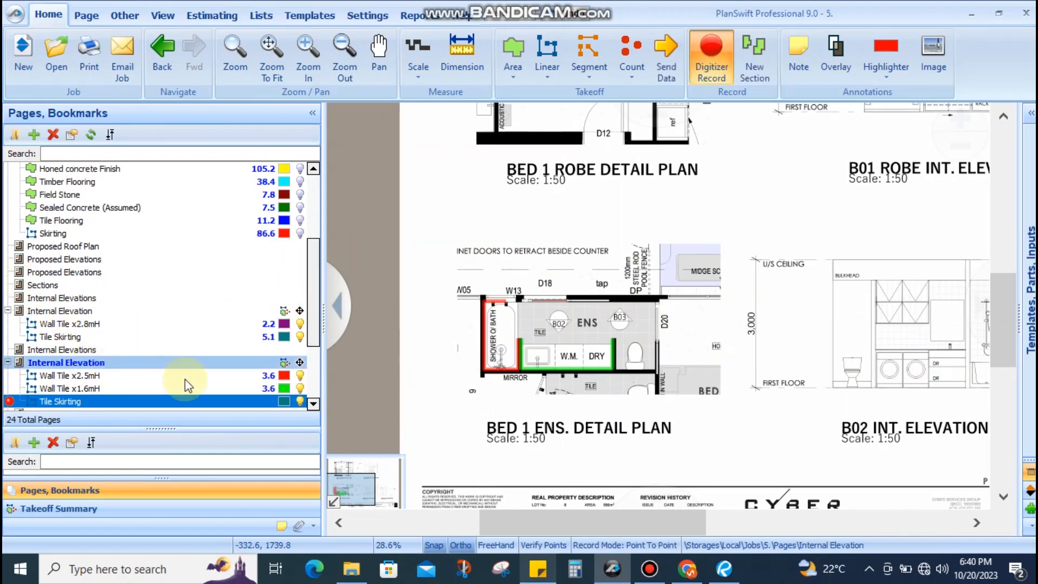
{"action": "scroll", "coordinate": [560, 340], "scroll_direction": "up", "scroll_amount": 6}
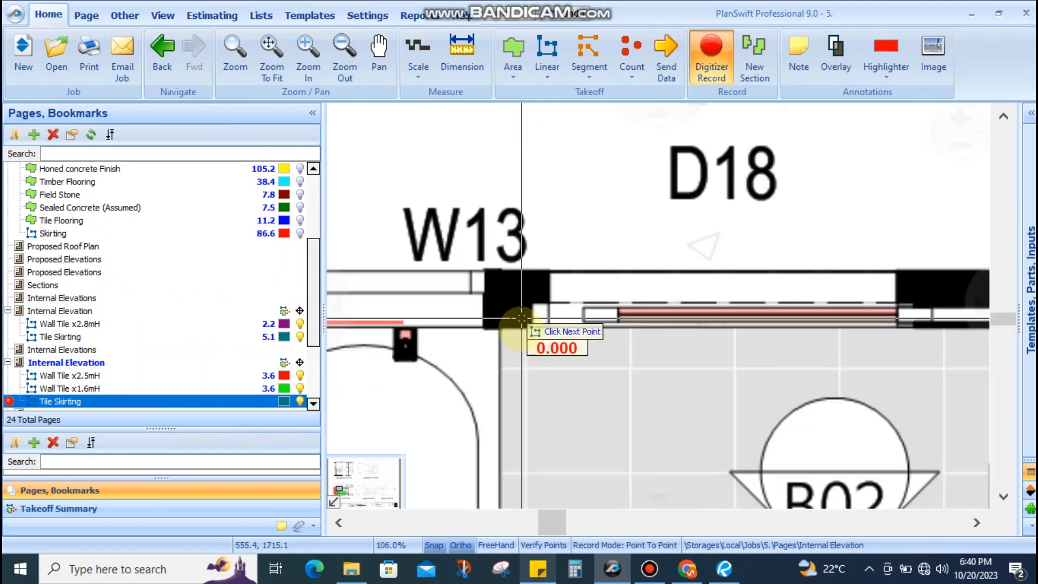
{"action": "left_click", "coordinate": [479, 327]}
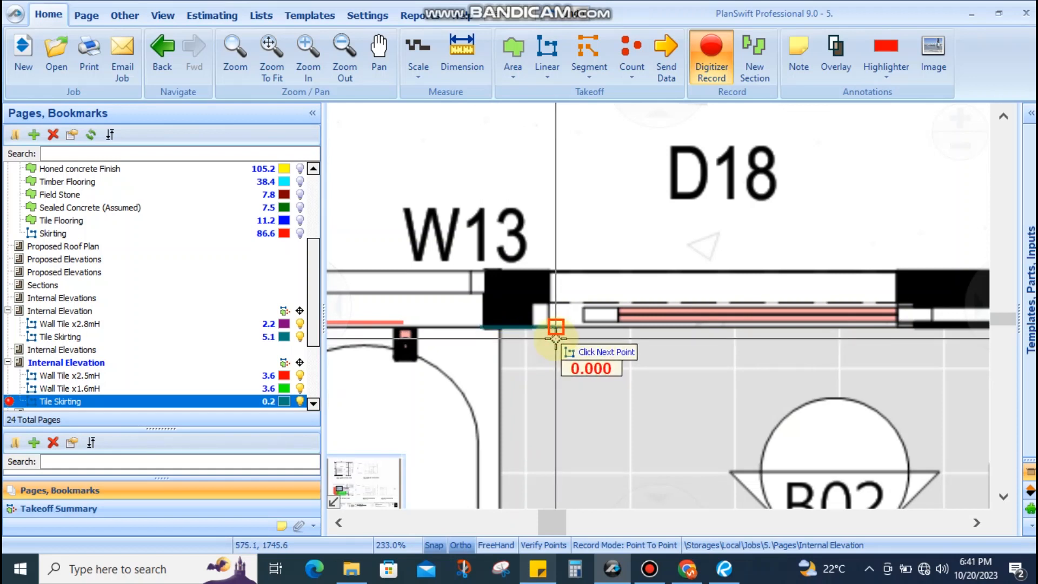
{"action": "scroll", "coordinate": [556, 335], "scroll_direction": "down", "scroll_amount": 3}
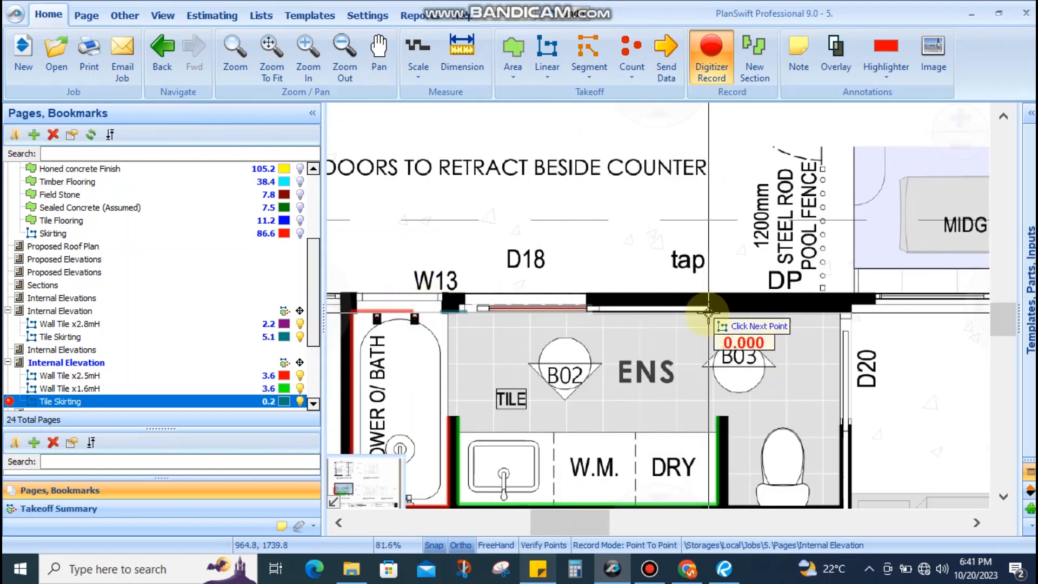
{"action": "scroll", "coordinate": [722, 325], "scroll_direction": "up", "scroll_amount": 2}
{"action": "scroll", "coordinate": [426, 304], "scroll_direction": "up", "scroll_amount": 1}
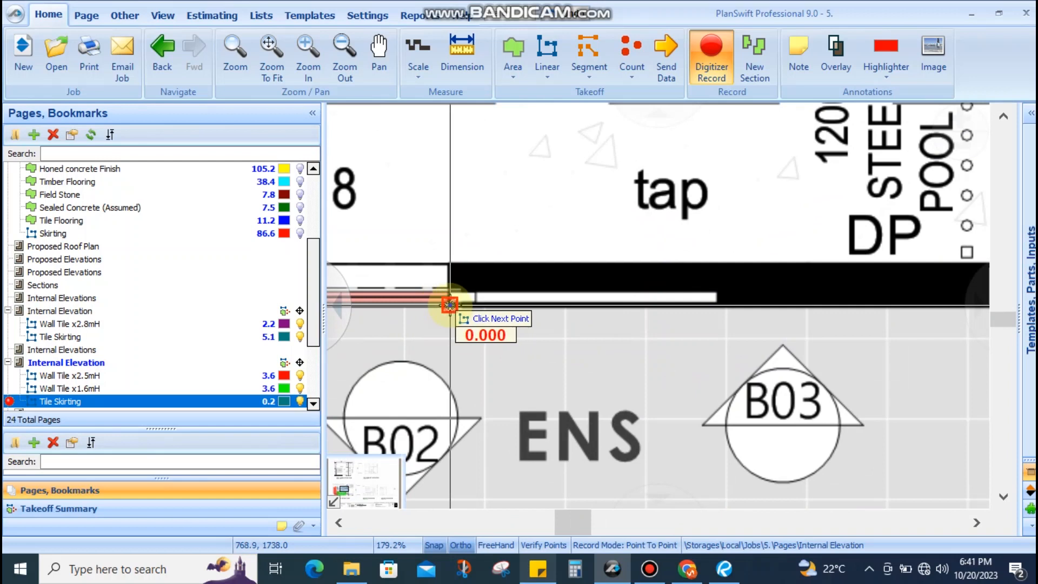
{"action": "left_click", "coordinate": [450, 305]}
{"action": "scroll", "coordinate": [451, 305], "scroll_direction": "down", "scroll_amount": 3}
{"action": "scroll", "coordinate": [697, 307], "scroll_direction": "up", "scroll_amount": 3}
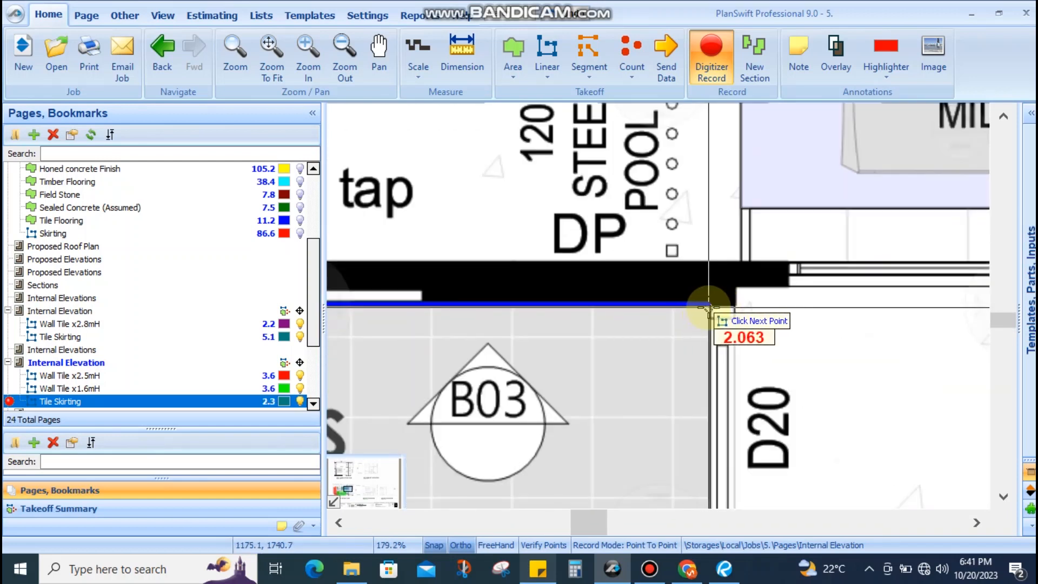
{"action": "left_click", "coordinate": [708, 305]}
Continue the skirting behind the toilet and around the bench-end wall, finishing at 4.7
{"action": "scroll", "coordinate": [697, 281], "scroll_direction": "down", "scroll_amount": 3}
{"action": "scroll", "coordinate": [678, 357], "scroll_direction": "up", "scroll_amount": 3}
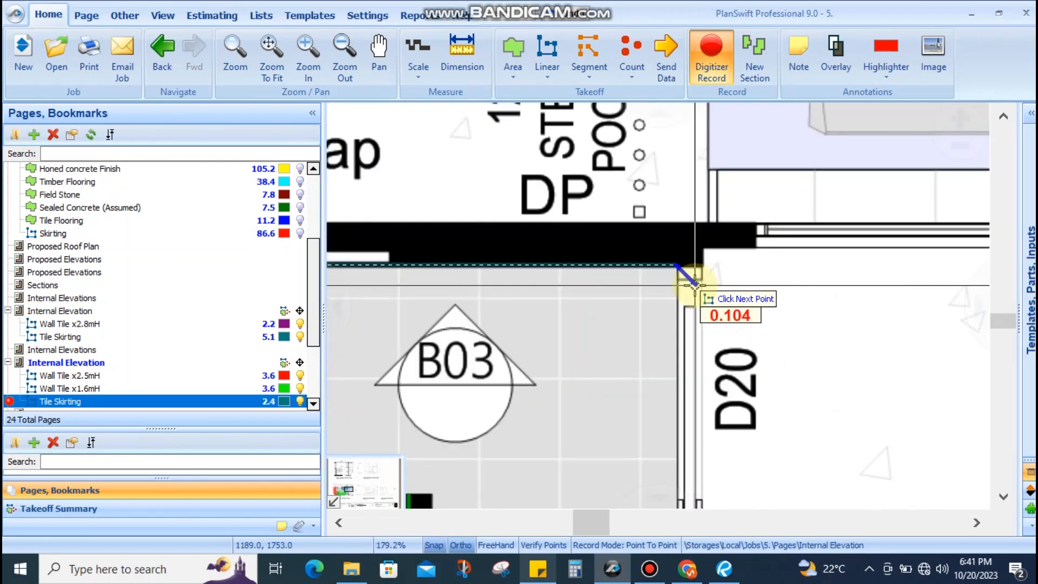
{"action": "scroll", "coordinate": [692, 282], "scroll_direction": "down", "scroll_amount": 4}
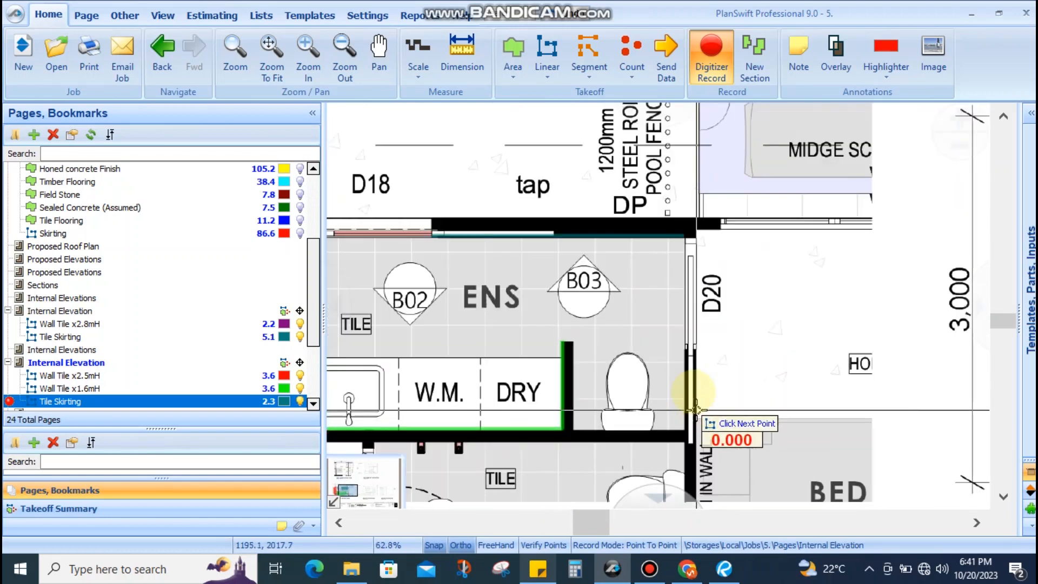
{"action": "scroll", "coordinate": [677, 314], "scroll_direction": "up", "scroll_amount": 2}
{"action": "scroll", "coordinate": [680, 318], "scroll_direction": "up", "scroll_amount": 3}
{"action": "left_click", "coordinate": [679, 320]}
{"action": "scroll", "coordinate": [680, 324], "scroll_direction": "down", "scroll_amount": 2}
{"action": "left_click_drag", "start_coordinate": [688, 421], "coordinate": [716, 307]}
{"action": "scroll", "coordinate": [713, 373], "scroll_direction": "up", "scroll_amount": 4}
{"action": "left_click", "coordinate": [705, 325]}
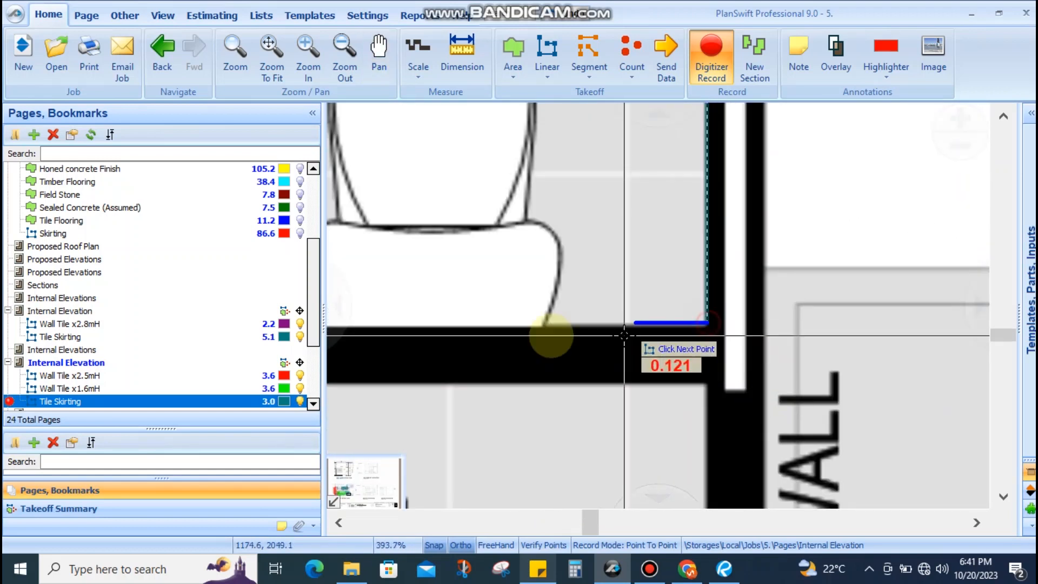
{"action": "left_click_drag", "start_coordinate": [548, 335], "coordinate": [603, 354]}
{"action": "left_click_drag", "start_coordinate": [434, 350], "coordinate": [690, 376]}
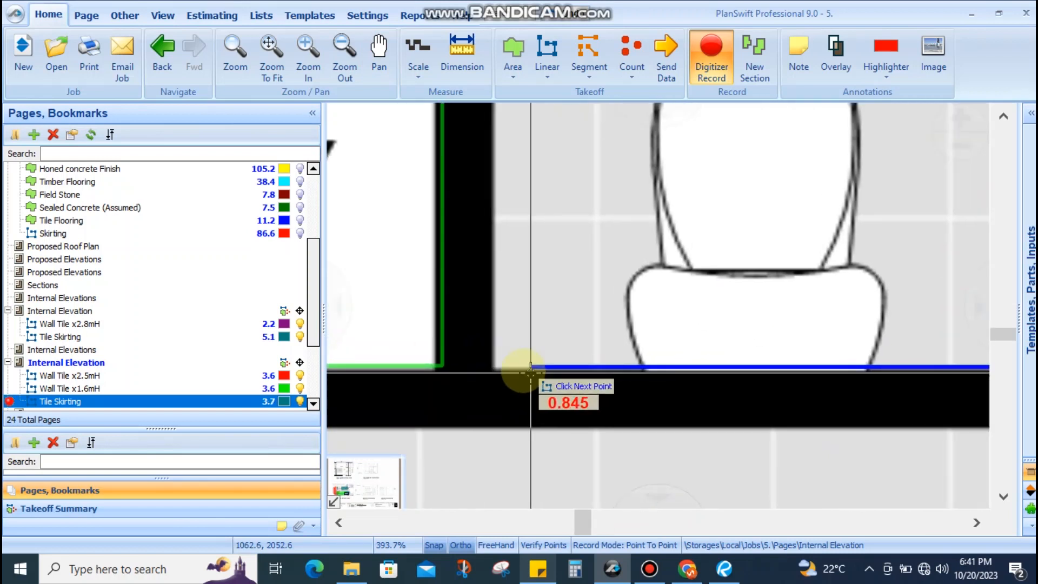
{"action": "left_click", "coordinate": [492, 365]}
{"action": "scroll", "coordinate": [493, 227], "scroll_direction": "down", "scroll_amount": 4}
{"action": "scroll", "coordinate": [494, 254], "scroll_direction": "up", "scroll_amount": 3}
{"action": "left_click", "coordinate": [497, 233]}
{"action": "left_click", "coordinate": [443, 231]}
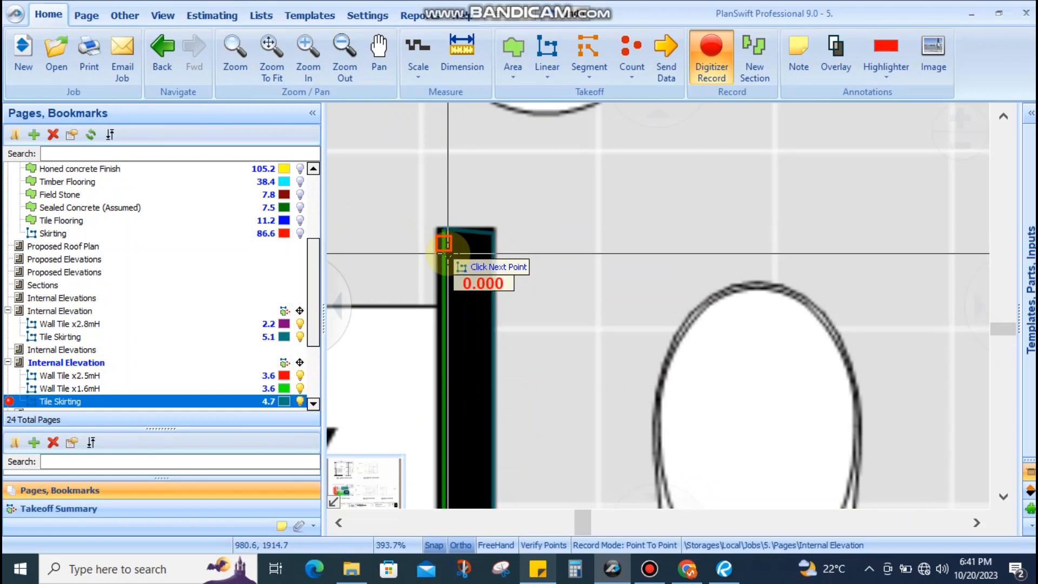
{"action": "double_click", "coordinate": [444, 244]}
{"action": "scroll", "coordinate": [751, 319], "scroll_direction": "down", "scroll_amount": 6}
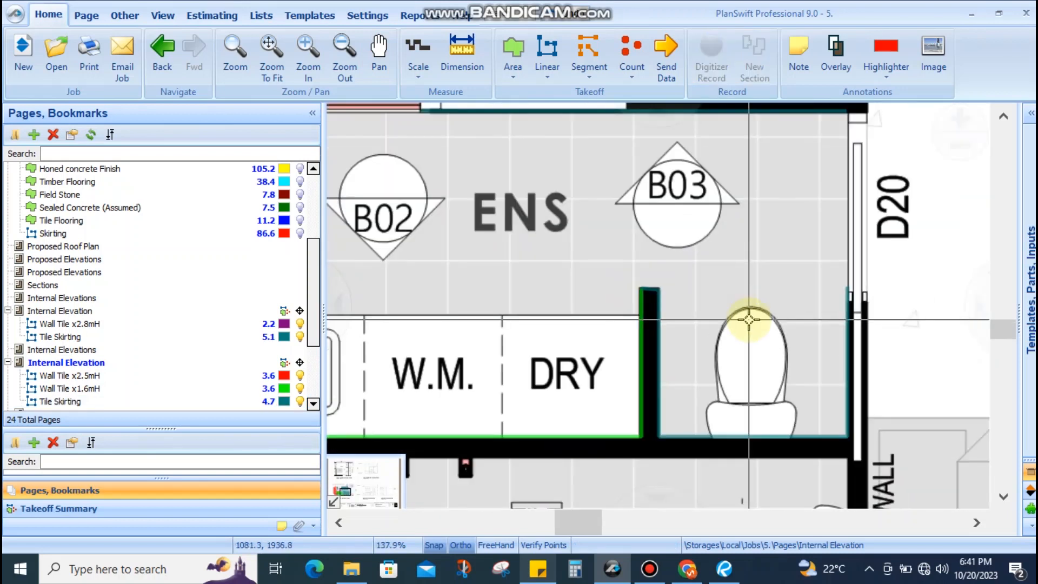
Check the wall tile takeoffs on the plan and select the Tile Skirting line
{"action": "scroll", "coordinate": [573, 291], "scroll_direction": "up", "scroll_amount": 3}
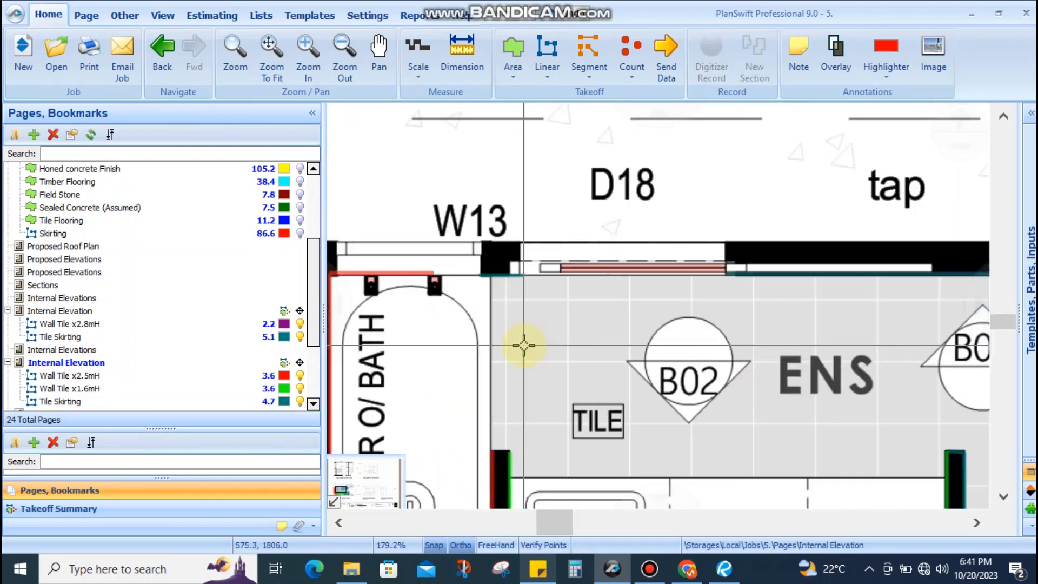
{"action": "scroll", "coordinate": [528, 451], "scroll_direction": "up", "scroll_amount": 4}
{"action": "scroll", "coordinate": [502, 427], "scroll_direction": "down", "scroll_amount": 2}
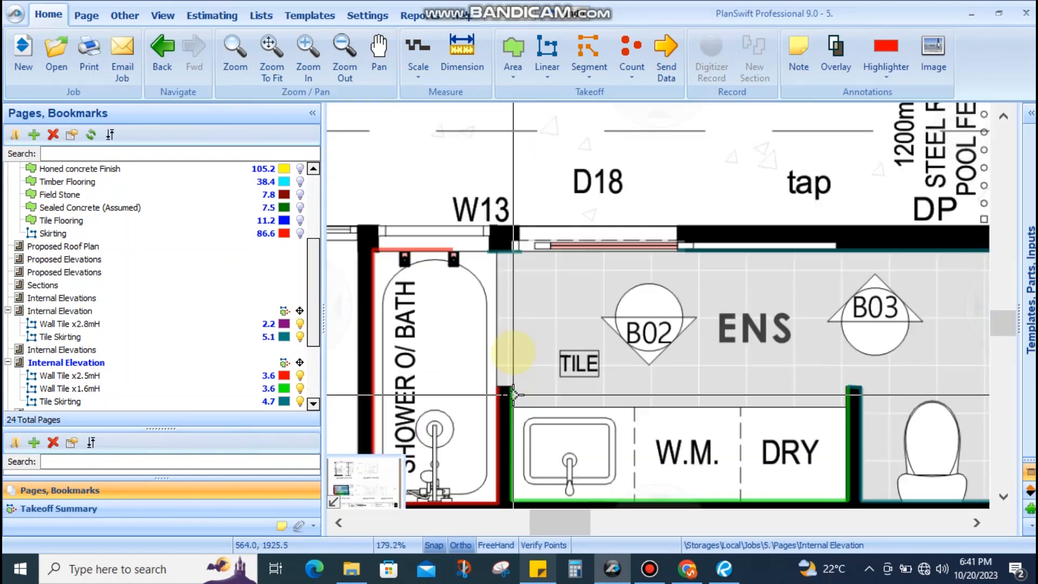
{"action": "left_click", "coordinate": [505, 251]}
{"action": "left_click", "coordinate": [500, 403]}
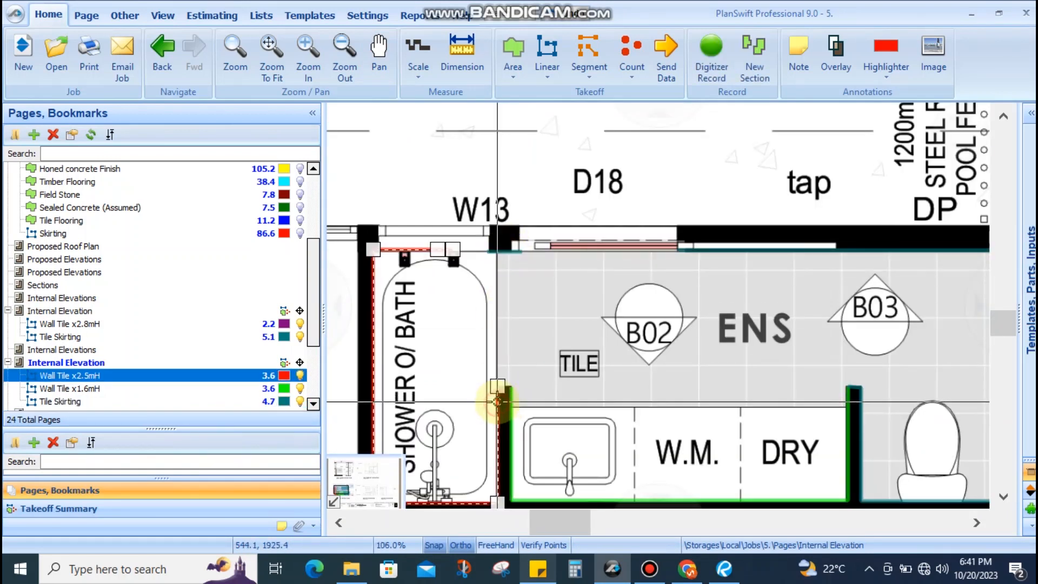
{"action": "scroll", "coordinate": [496, 378], "scroll_direction": "up", "scroll_amount": 3}
{"action": "left_click", "coordinate": [538, 373]}
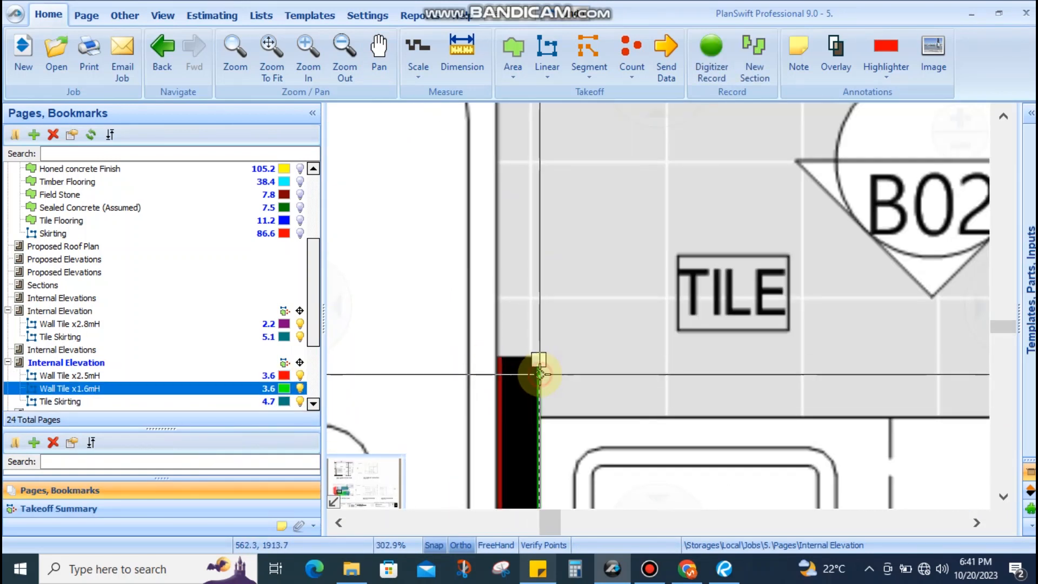
{"action": "scroll", "coordinate": [534, 339], "scroll_direction": "down", "scroll_amount": 3}
{"action": "left_click", "coordinate": [529, 206]}
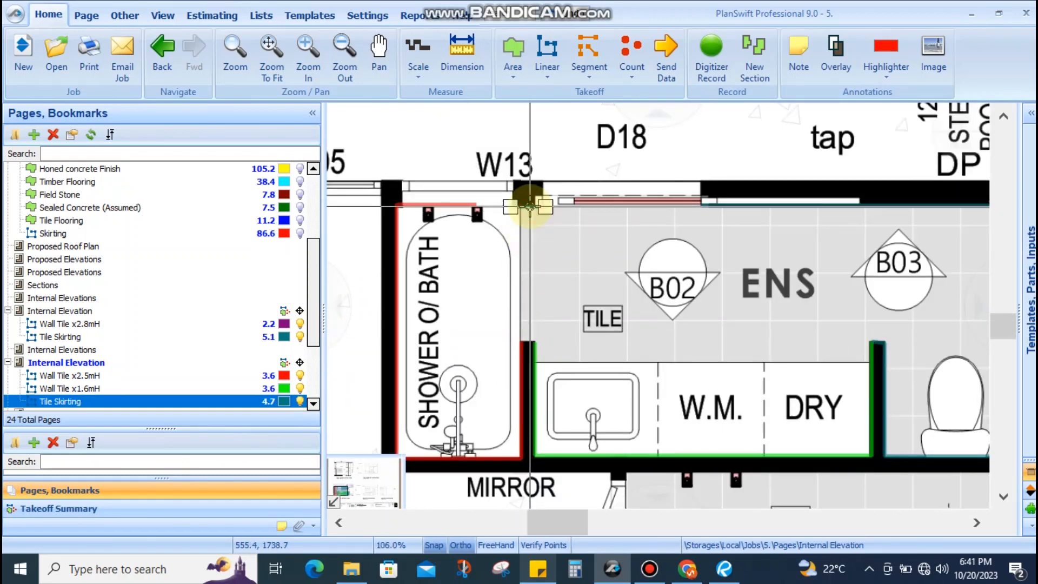
Resume Tile Skirting recording to add the short run beside the vanity wall, bringing it to 4.8
{"action": "key", "text": "r"}
{"action": "scroll", "coordinate": [560, 404], "scroll_direction": "up", "scroll_amount": 3}
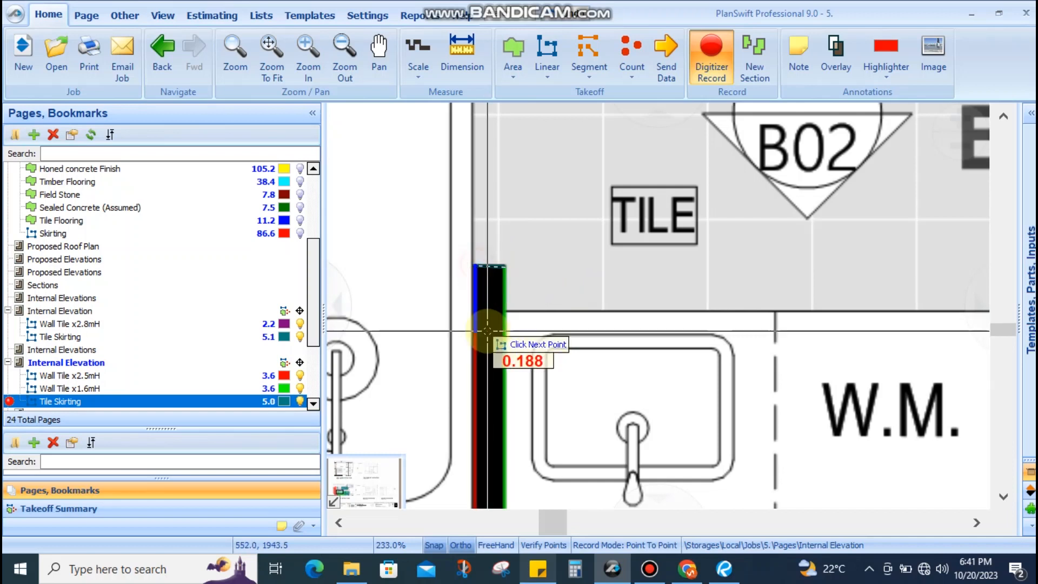
{"action": "key", "text": "Escape"}
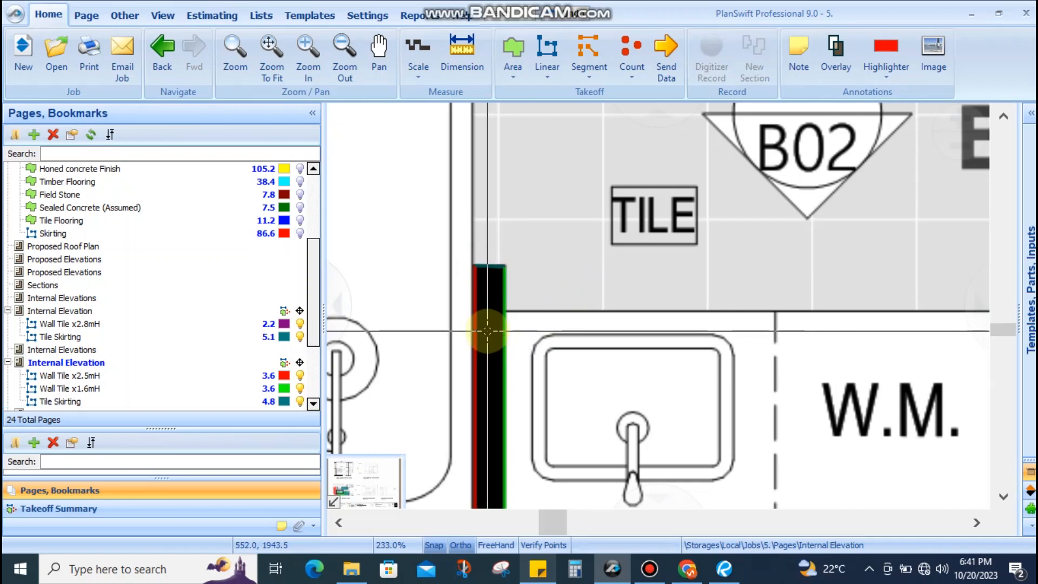
{"action": "scroll", "coordinate": [514, 302], "scroll_direction": "down", "scroll_amount": 5}
{"action": "scroll", "coordinate": [704, 264], "scroll_direction": "up", "scroll_amount": 2}
{"action": "scroll", "coordinate": [704, 265], "scroll_direction": "down", "scroll_amount": 1}
{"action": "scroll", "coordinate": [621, 390], "scroll_direction": "up", "scroll_amount": 1}
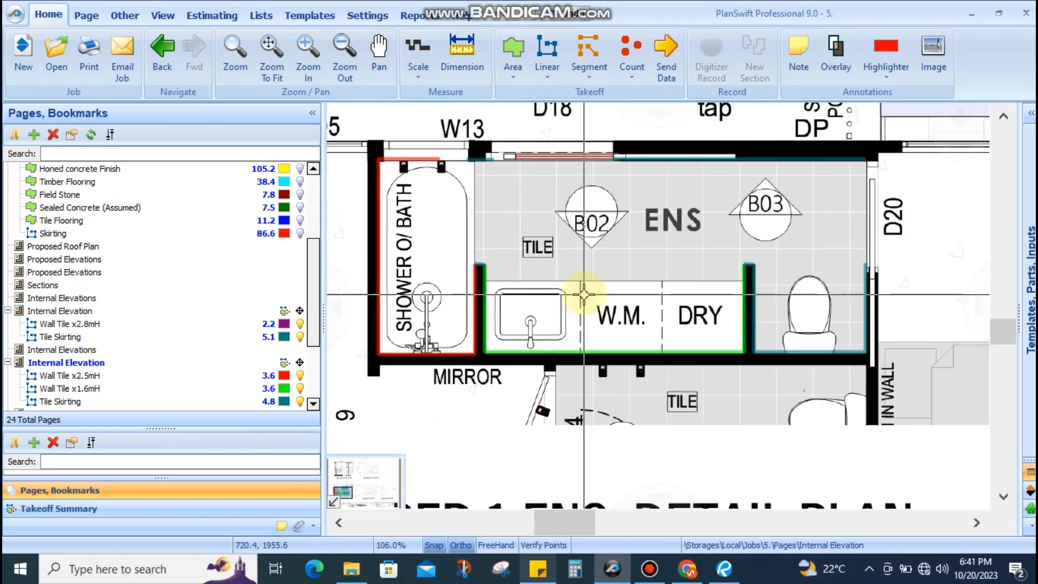
{"action": "scroll", "coordinate": [623, 288], "scroll_direction": "down", "scroll_amount": 1}
{"action": "scroll", "coordinate": [623, 288], "scroll_direction": "down", "scroll_amount": 3}
{"action": "scroll", "coordinate": [660, 276], "scroll_direction": "up", "scroll_amount": 3}
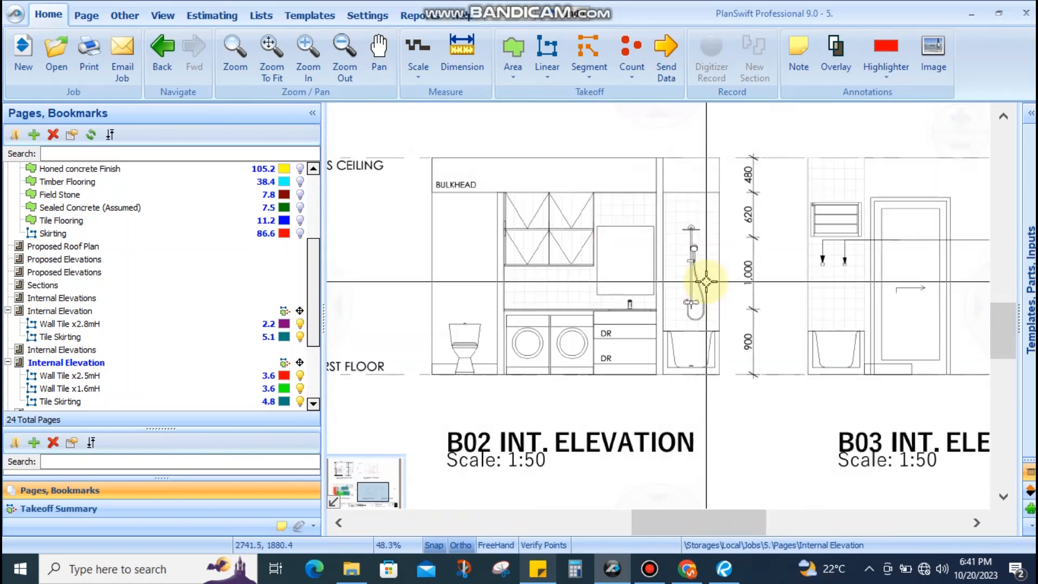
{"action": "scroll", "coordinate": [148, 343], "scroll_direction": "down", "scroll_amount": 2}
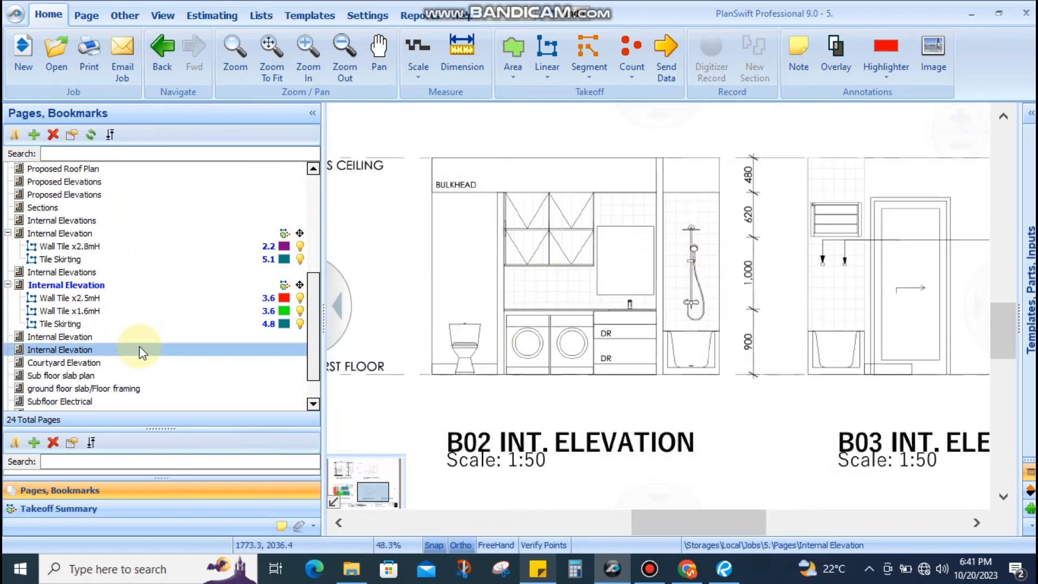
Open the next Internal Elevation page and inspect the oven and microwave elevation
{"action": "left_click", "coordinate": [84, 337]}
{"action": "scroll", "coordinate": [456, 216], "scroll_direction": "up", "scroll_amount": 3}
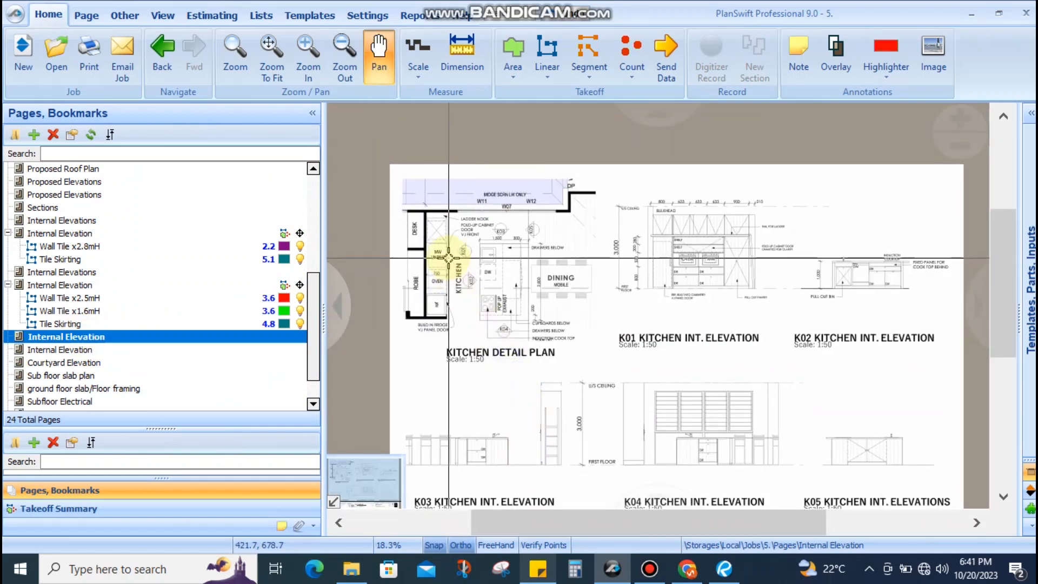
{"action": "scroll", "coordinate": [672, 278], "scroll_direction": "down", "scroll_amount": 3}
{"action": "scroll", "coordinate": [672, 294], "scroll_direction": "up", "scroll_amount": 5}
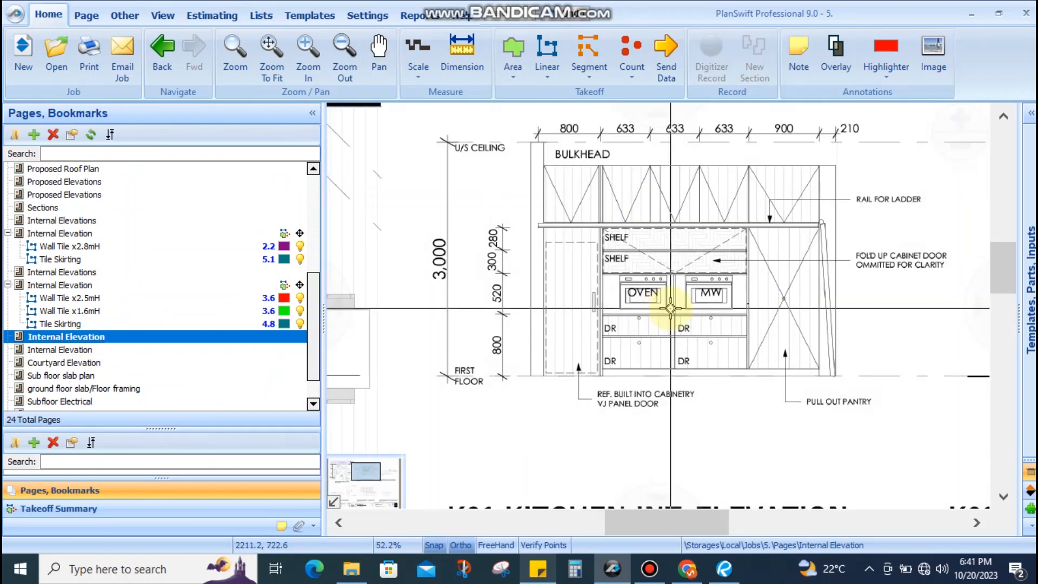
{"action": "left_click_drag", "start_coordinate": [668, 306], "coordinate": [604, 300]}
{"action": "scroll", "coordinate": [635, 327], "scroll_direction": "up", "scroll_amount": 2}
{"action": "scroll", "coordinate": [637, 327], "scroll_direction": "down", "scroll_amount": 2}
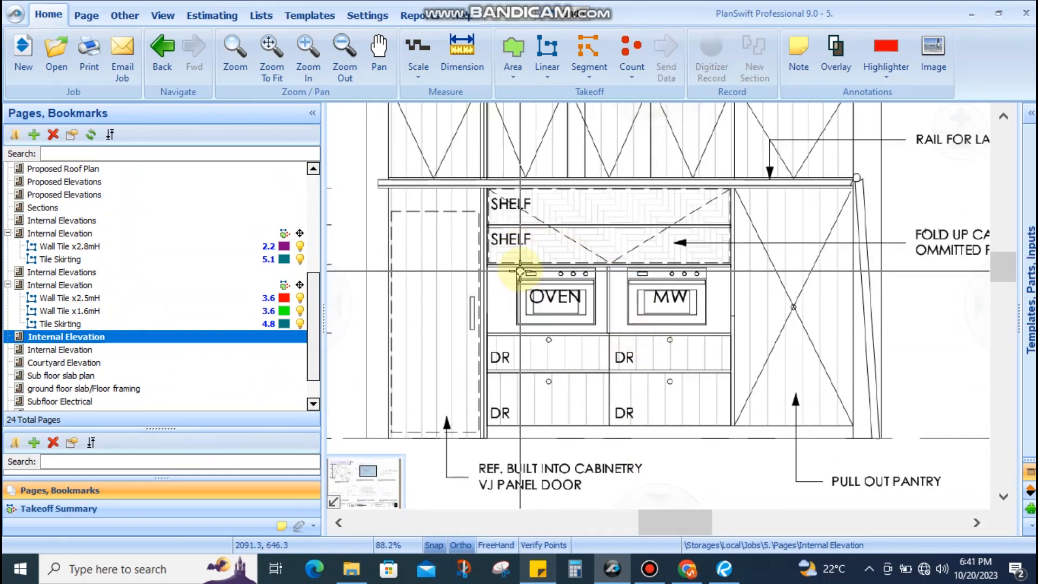
{"action": "mouse_move", "coordinate": [699, 328]}
{"action": "left_mouse_down"}
{"action": "mouse_move", "coordinate": [540, 284]}
{"action": "mouse_move", "coordinate": [523, 268]}
{"action": "left_mouse_up"}
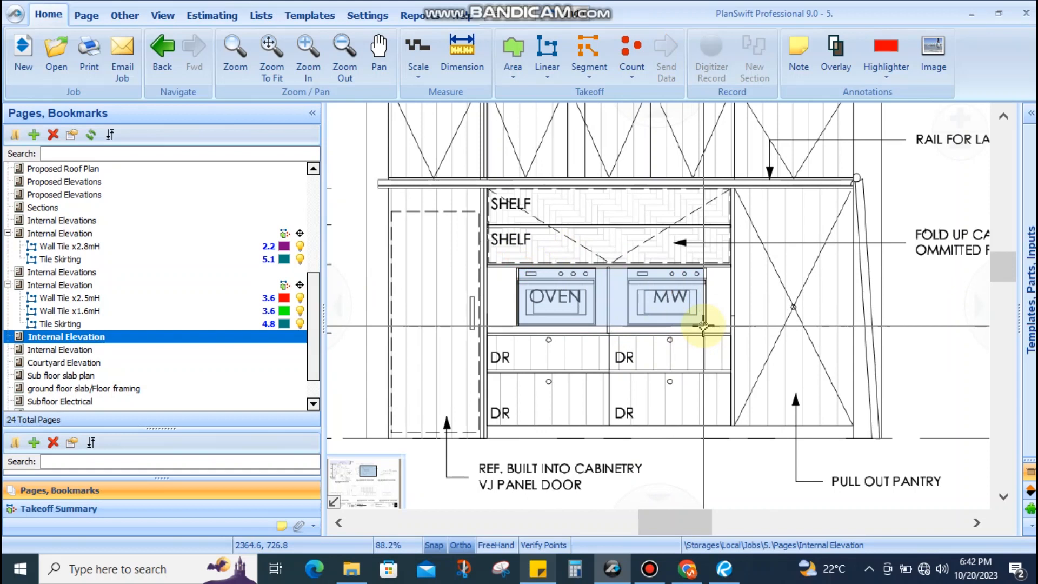
{"action": "left_click_drag", "start_coordinate": [518, 268], "coordinate": [703, 326]}
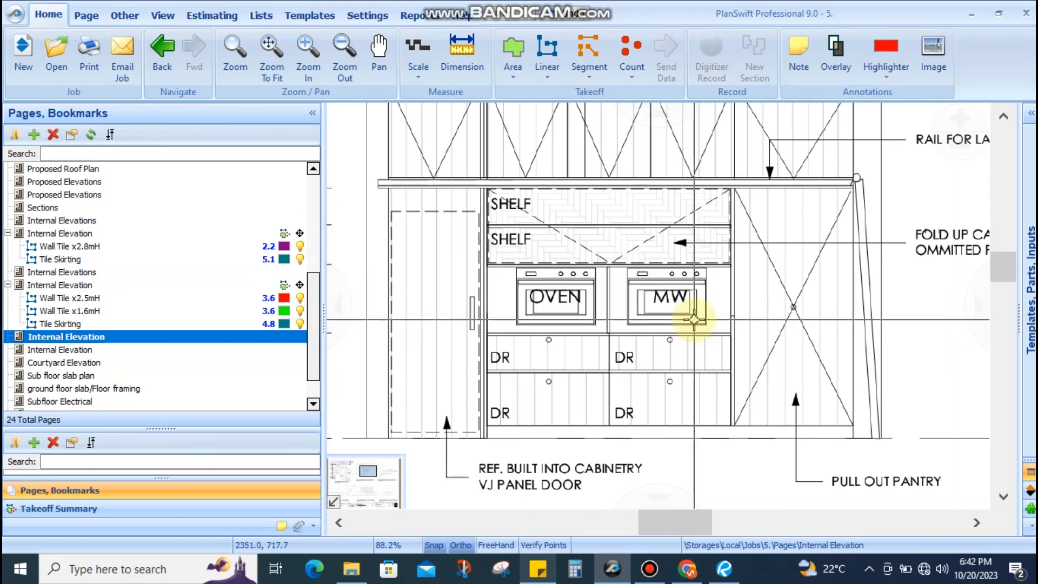
Look over the lower kitchen elevations toward K04, then switch to the Courtyard Elevation page
{"action": "scroll", "coordinate": [701, 304], "scroll_direction": "down", "scroll_amount": 3}
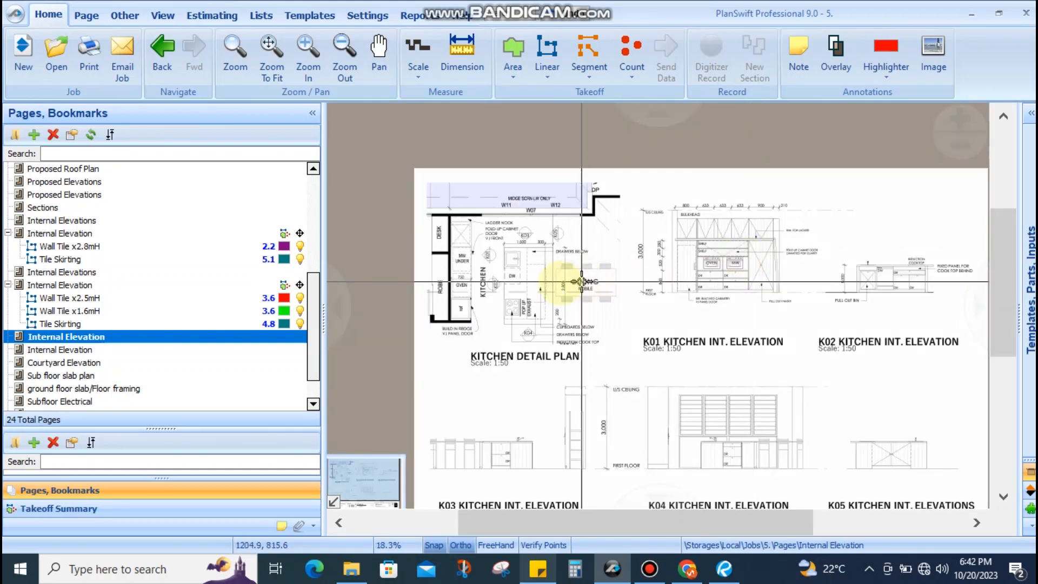
{"action": "scroll", "coordinate": [579, 278], "scroll_direction": "up", "scroll_amount": 3}
{"action": "scroll", "coordinate": [541, 281], "scroll_direction": "down", "scroll_amount": 5}
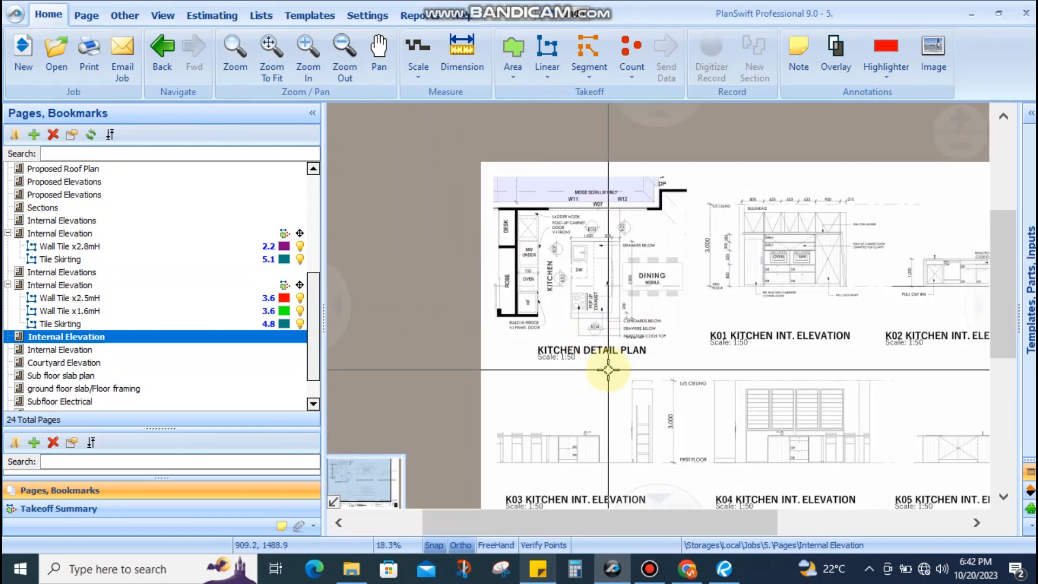
{"action": "left_click_drag", "start_coordinate": [607, 371], "coordinate": [535, 222]}
{"action": "scroll", "coordinate": [478, 334], "scroll_direction": "up", "scroll_amount": 3}
{"action": "scroll", "coordinate": [478, 333], "scroll_direction": "up", "scroll_amount": 1}
{"action": "left_click_drag", "start_coordinate": [836, 266], "coordinate": [735, 298]}
{"action": "scroll", "coordinate": [778, 299], "scroll_direction": "down", "scroll_amount": 3}
{"action": "left_click_drag", "start_coordinate": [852, 282], "coordinate": [688, 306]}
{"action": "scroll", "coordinate": [815, 281], "scroll_direction": "up", "scroll_amount": 3}
{"action": "left_click_drag", "start_coordinate": [808, 280], "coordinate": [704, 282]}
{"action": "scroll", "coordinate": [547, 274], "scroll_direction": "down", "scroll_amount": 4}
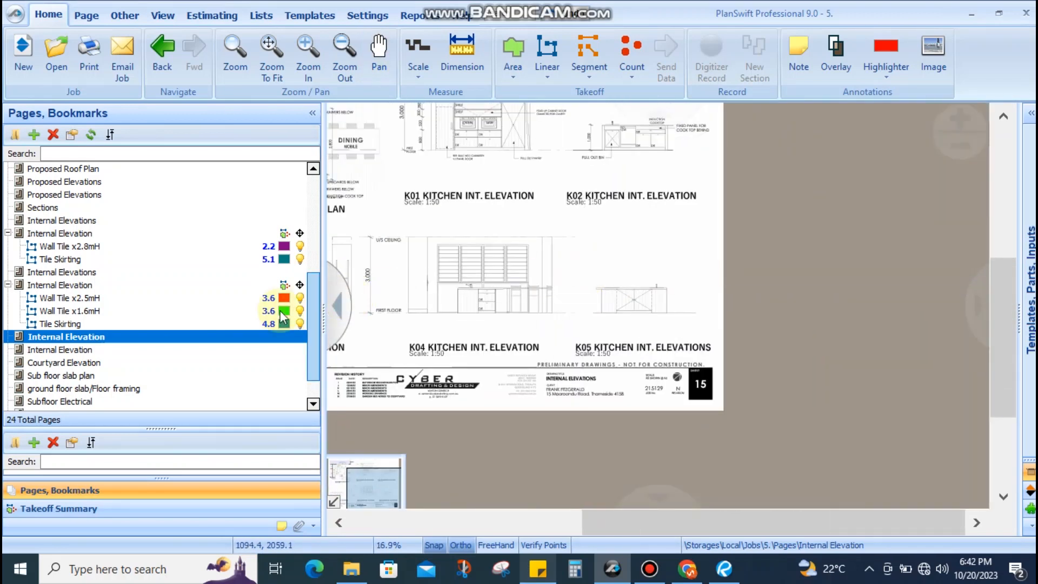
{"action": "left_click", "coordinate": [68, 355]}
{"action": "left_click_drag", "start_coordinate": [511, 303], "coordinate": [528, 337]}
{"action": "scroll", "coordinate": [435, 277], "scroll_direction": "up", "scroll_amount": 4}
{"action": "scroll", "coordinate": [541, 273], "scroll_direction": "down", "scroll_amount": 2}
{"action": "left_click_drag", "start_coordinate": [700, 270], "coordinate": [557, 314]}
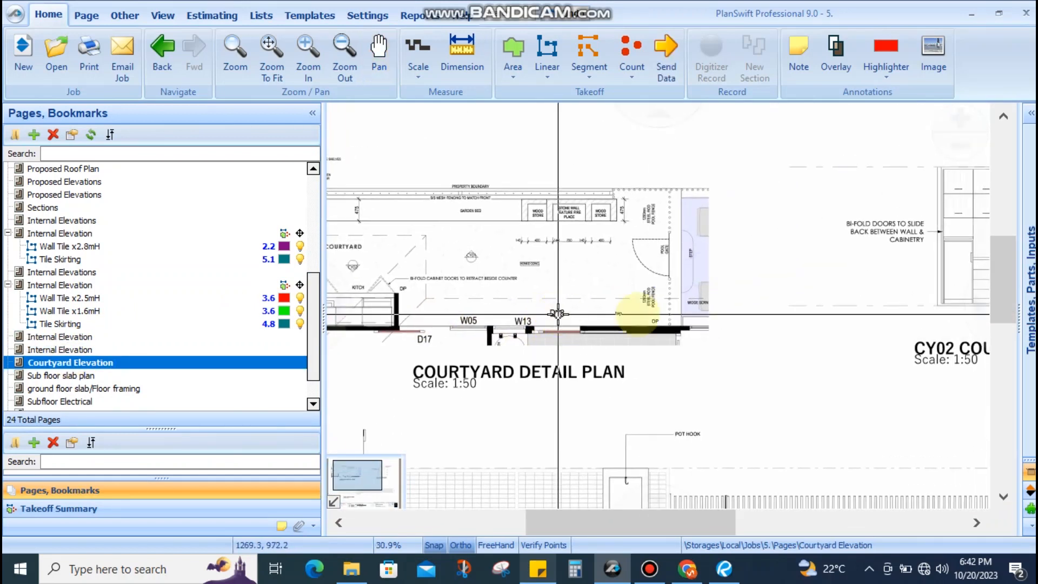
{"action": "left_click_drag", "start_coordinate": [783, 290], "coordinate": [533, 278]}
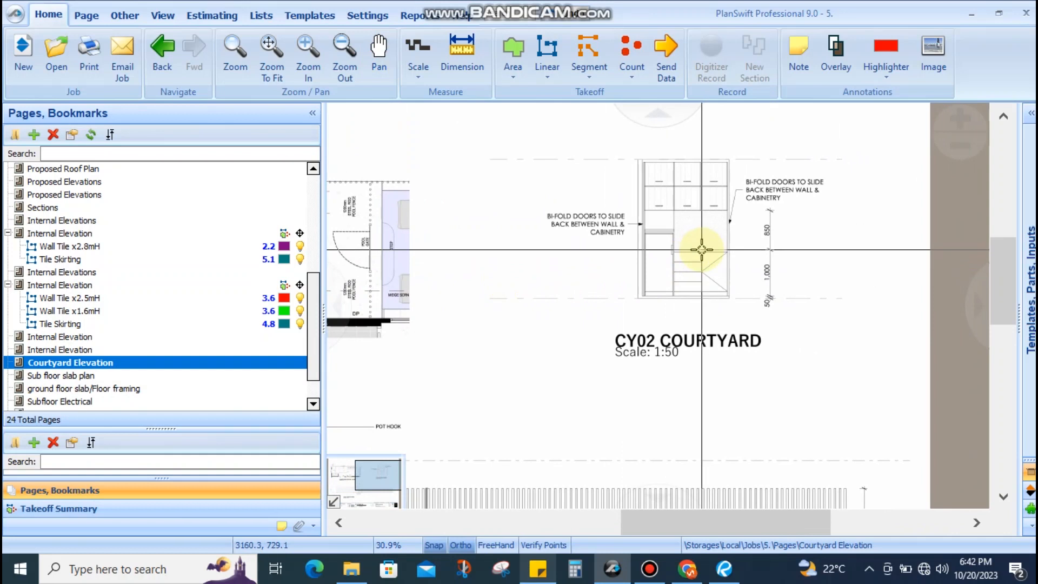
{"action": "scroll", "coordinate": [689, 227], "scroll_direction": "up", "scroll_amount": 2}
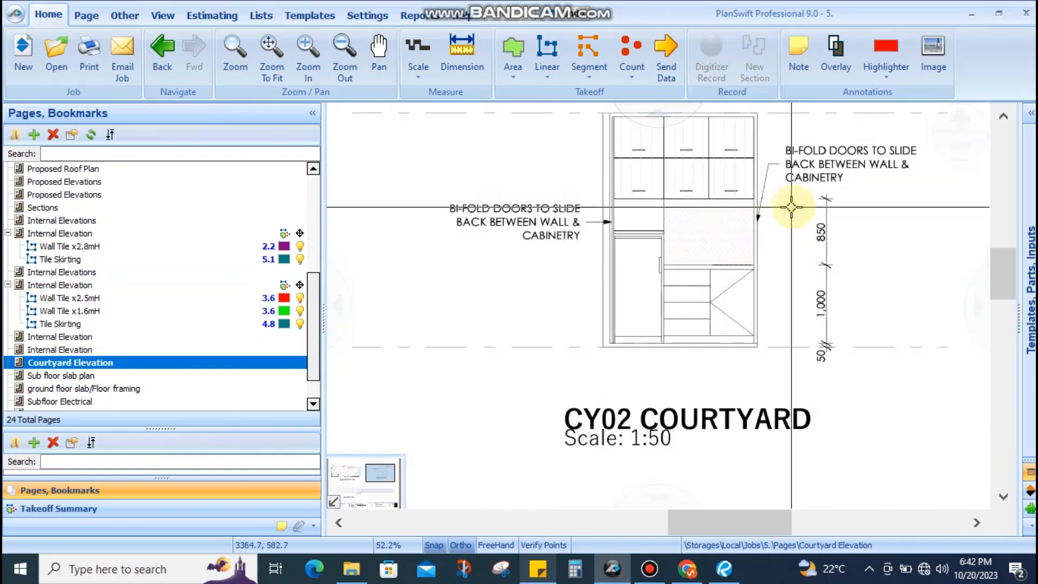
{"action": "left_click_drag", "start_coordinate": [792, 207], "coordinate": [775, 239]}
{"action": "scroll", "coordinate": [776, 238], "scroll_direction": "down", "scroll_amount": 4}
{"action": "mouse_move", "coordinate": [633, 361]}
{"action": "left_mouse_down"}
{"action": "mouse_move", "coordinate": [785, 232]}
{"action": "mouse_move", "coordinate": [525, 422]}
{"action": "left_mouse_up"}
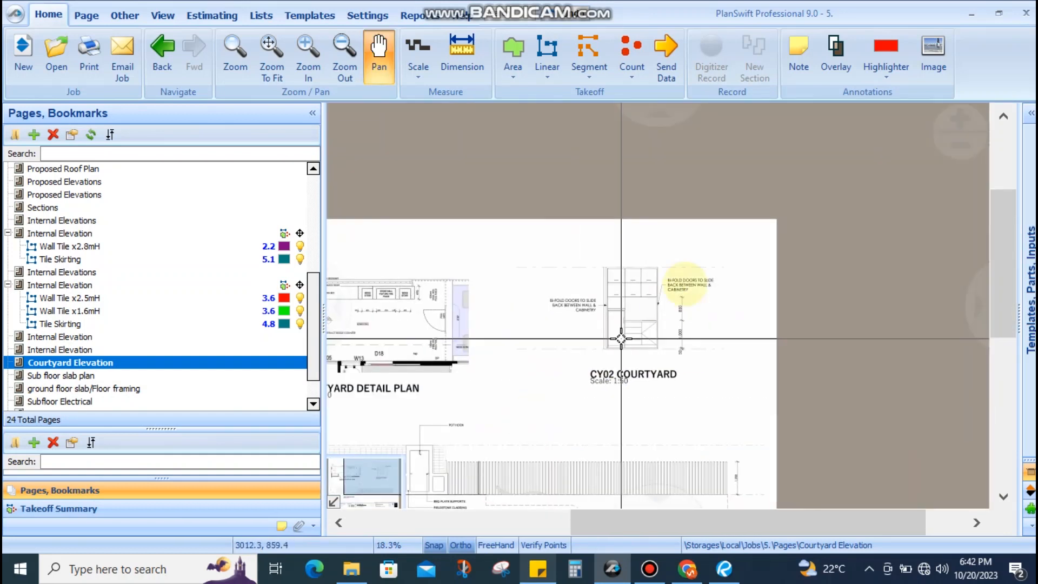
{"action": "scroll", "coordinate": [621, 338], "scroll_direction": "up", "scroll_amount": 7}
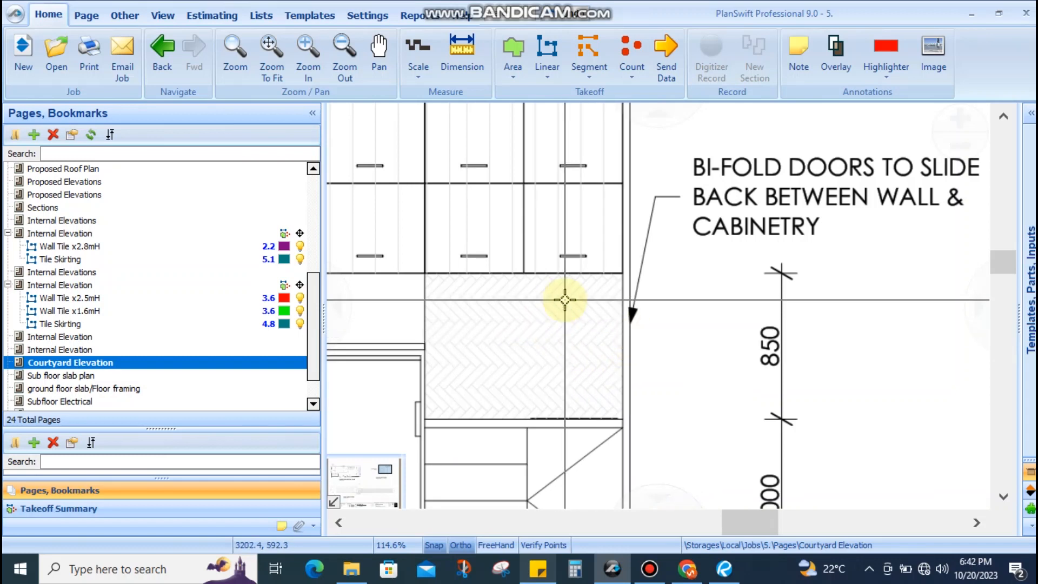
{"action": "scroll", "coordinate": [671, 347], "scroll_direction": "down", "scroll_amount": 4}
{"action": "left_click_drag", "start_coordinate": [556, 366], "coordinate": [873, 229]}
{"action": "left_click_drag", "start_coordinate": [706, 245], "coordinate": [961, 230]}
{"action": "left_click_drag", "start_coordinate": [595, 254], "coordinate": [847, 254]}
{"action": "scroll", "coordinate": [577, 264], "scroll_direction": "up", "scroll_amount": 3}
{"action": "scroll", "coordinate": [641, 278], "scroll_direction": "down", "scroll_amount": 4}
{"action": "left_click_drag", "start_coordinate": [706, 283], "coordinate": [533, 319]}
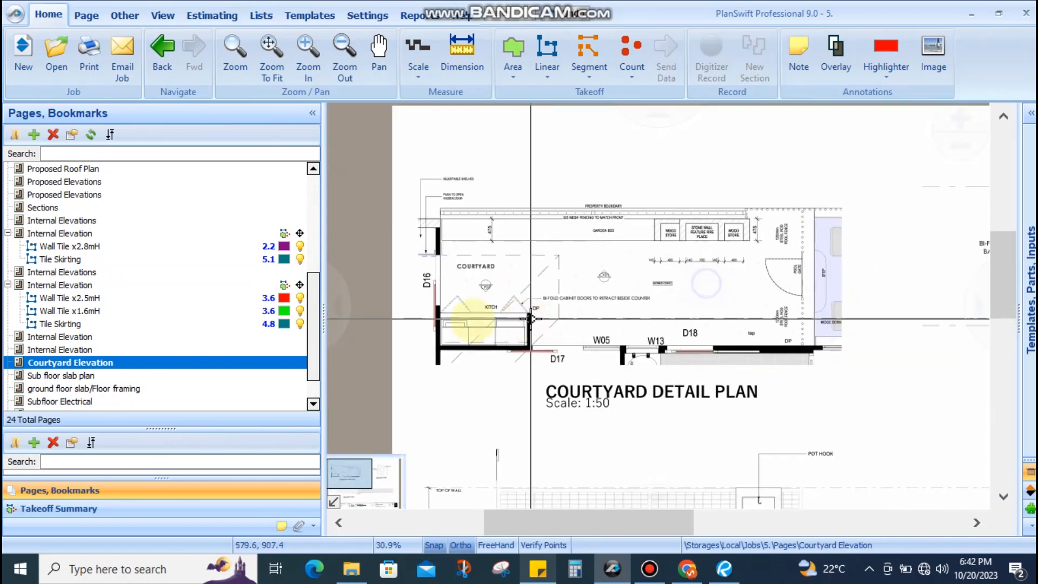
{"action": "scroll", "coordinate": [100, 374], "scroll_direction": "down", "scroll_amount": 1}
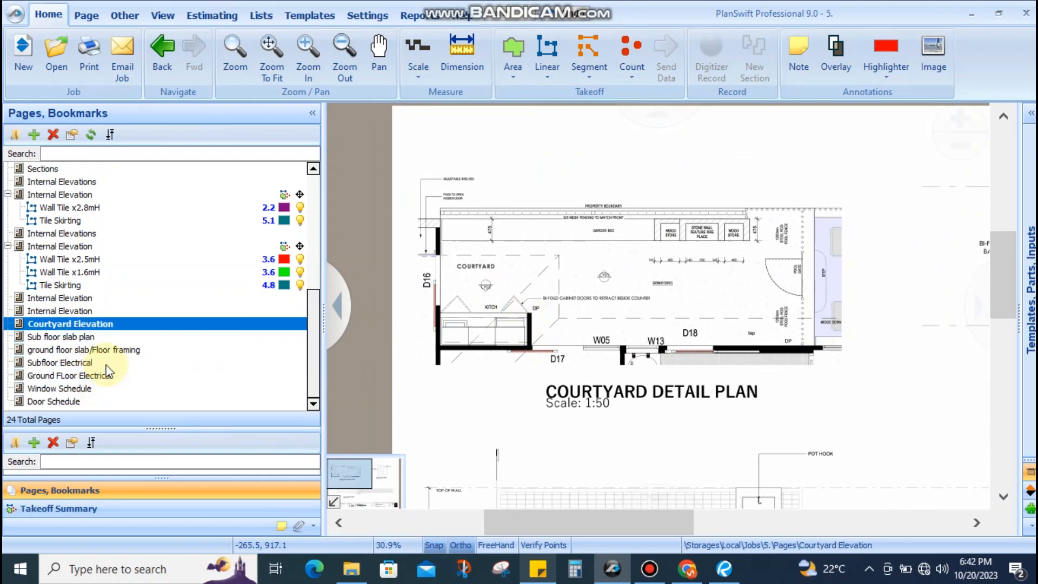
Show the Ground Floor Electrical page and bring up the project sticky note
{"action": "left_click", "coordinate": [89, 376]}
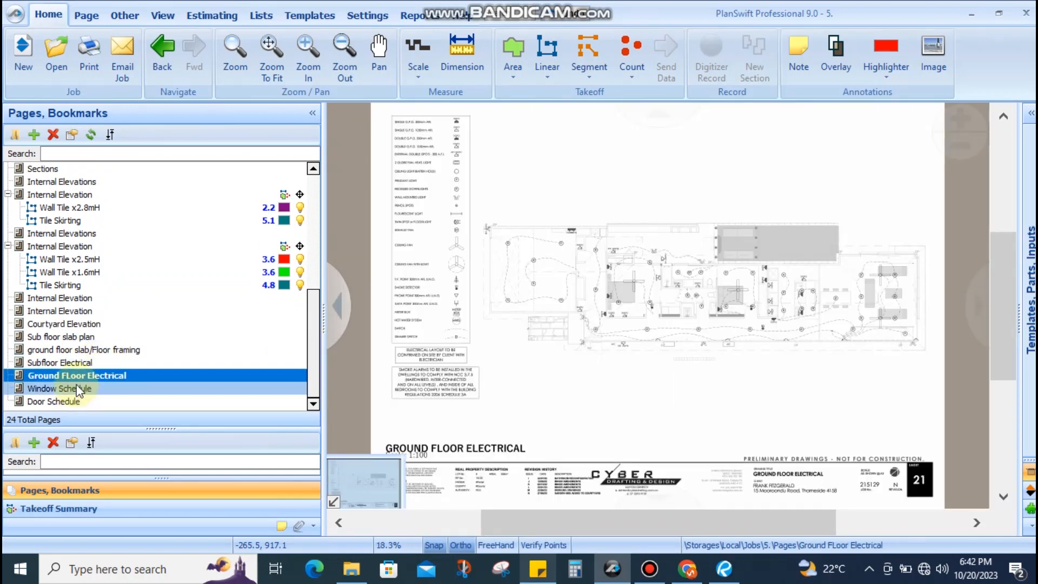
{"action": "scroll", "coordinate": [80, 379], "scroll_direction": "up", "scroll_amount": 2}
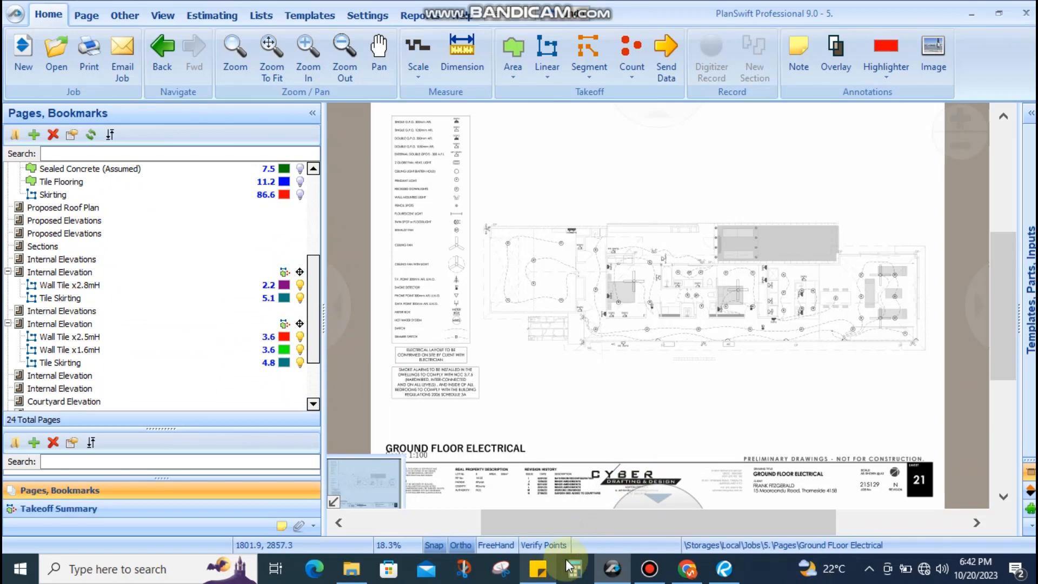
{"action": "left_click", "coordinate": [547, 573]}
{"action": "scroll", "coordinate": [330, 303], "scroll_direction": "up", "scroll_amount": 6}
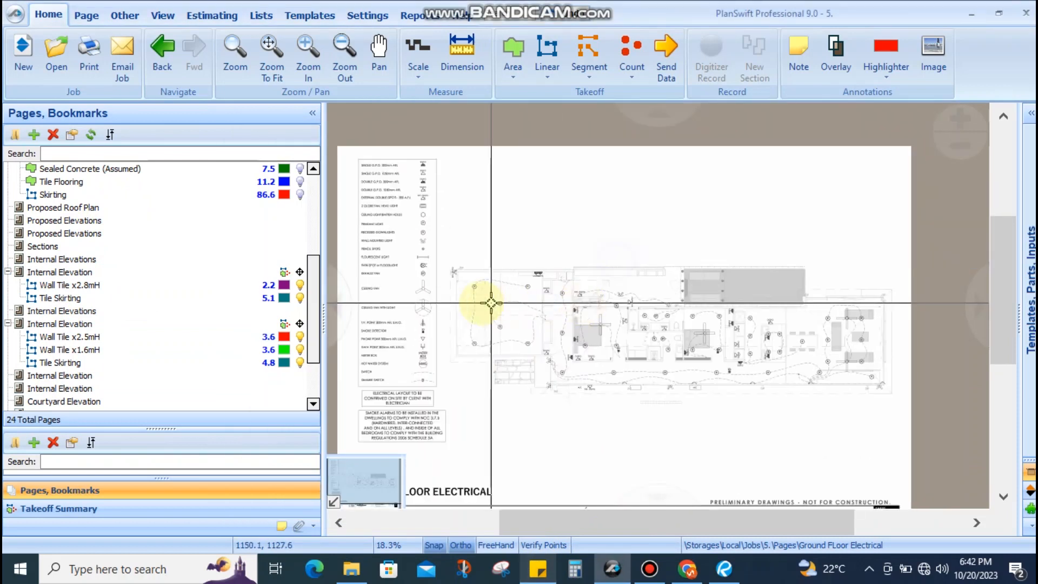
{"action": "scroll", "coordinate": [475, 301], "scroll_direction": "up", "scroll_amount": 5}
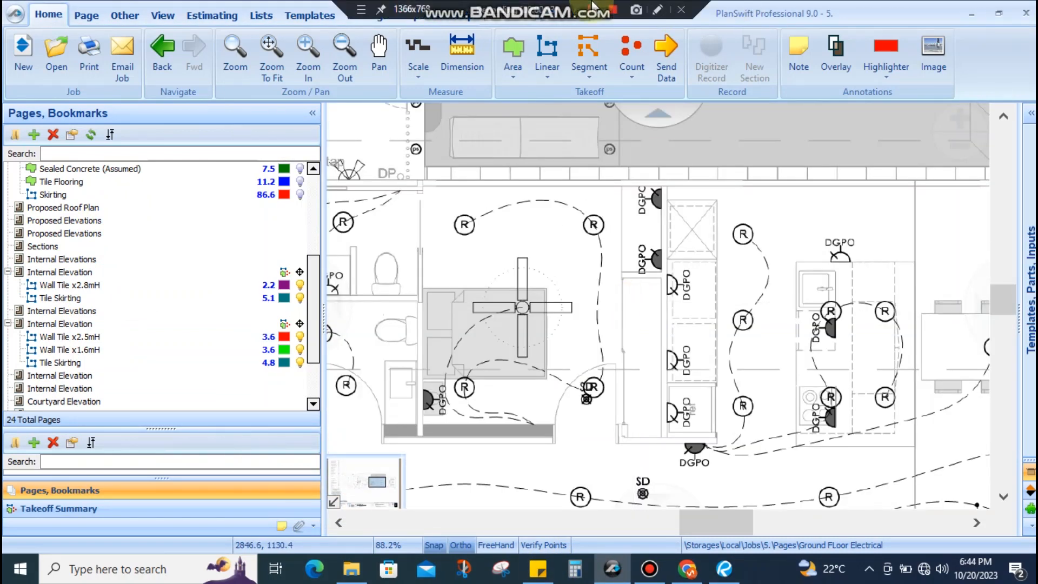
{"action": "scroll", "coordinate": [642, 363], "scroll_direction": "down", "scroll_amount": 3}
{"action": "scroll", "coordinate": [173, 273], "scroll_direction": "up", "scroll_amount": 5}
Collapse the Proposed Subfloor, Proposed Ground Floor and both Internal Elevation takeoff groups
{"action": "left_click", "coordinate": [10, 260]}
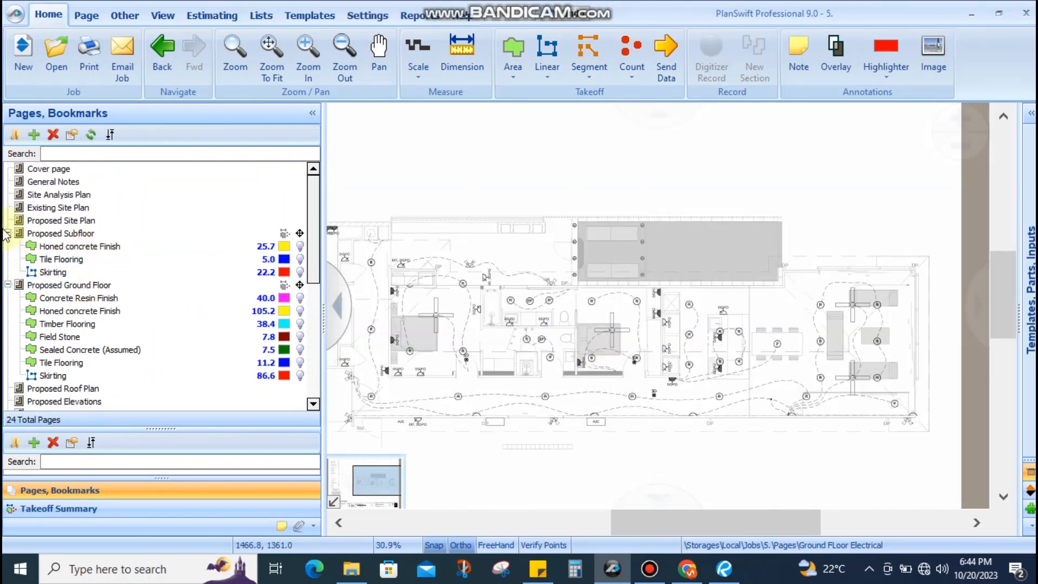
{"action": "left_click", "coordinate": [8, 233]}
{"action": "left_click", "coordinate": [8, 246]}
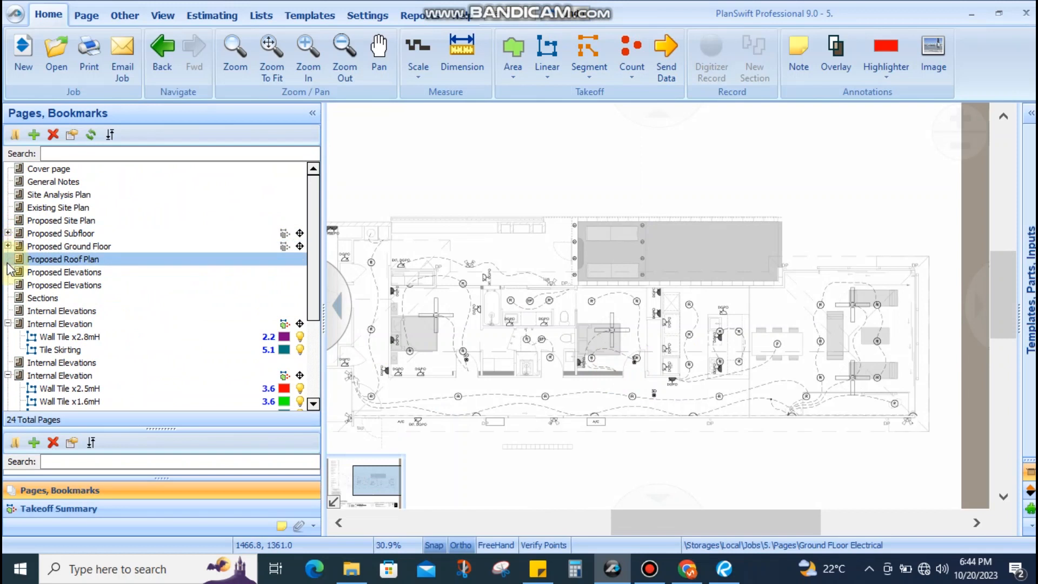
{"action": "left_click", "coordinate": [8, 324]}
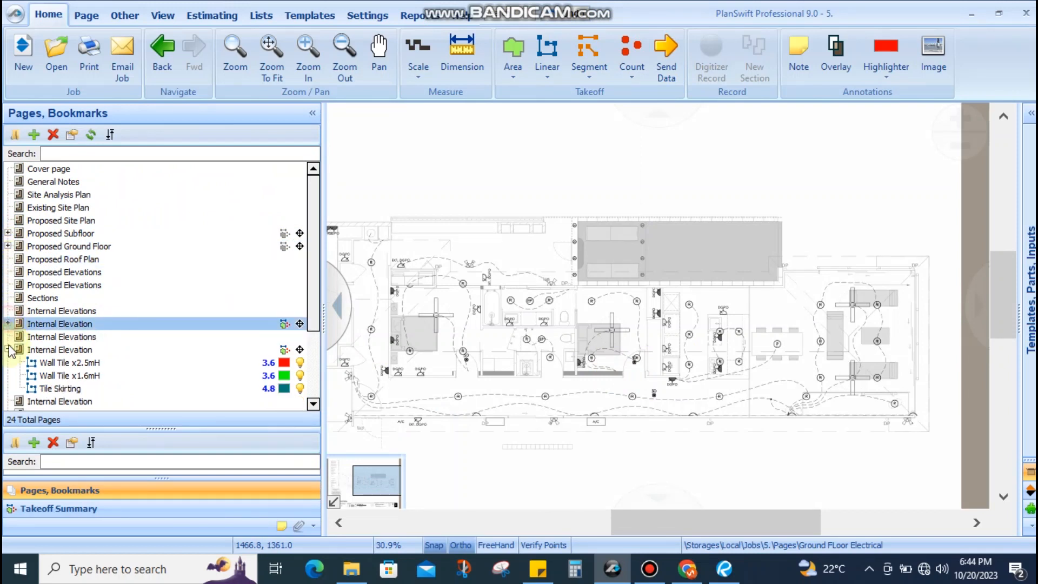
{"action": "left_click", "coordinate": [8, 349]}
{"action": "left_click", "coordinate": [41, 338]}
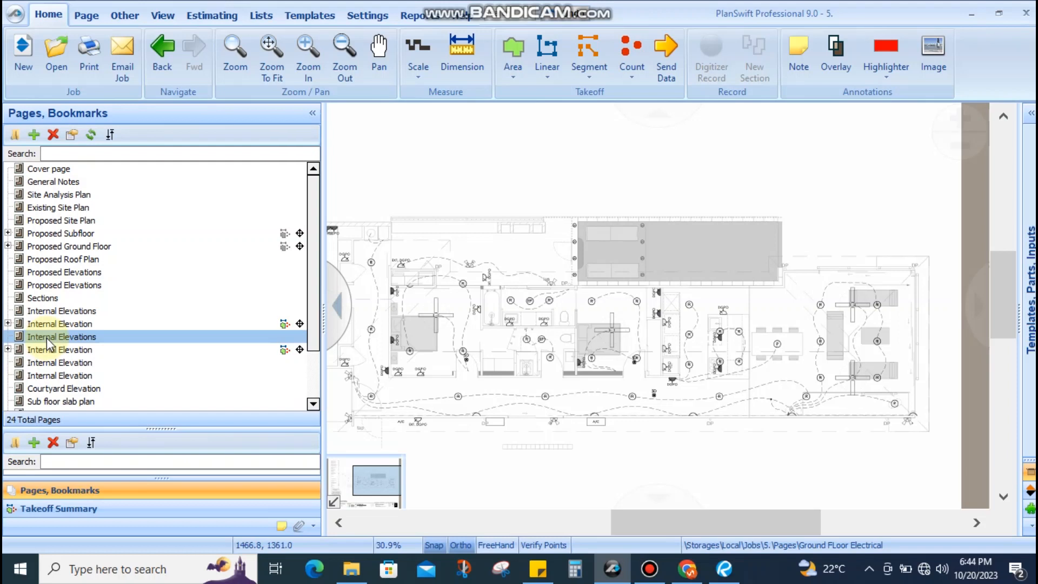
Open the Proposed Ground Floor plan page in place of the electrical plan and zoom in
{"action": "scroll", "coordinate": [68, 314], "scroll_direction": "down", "scroll_amount": 5}
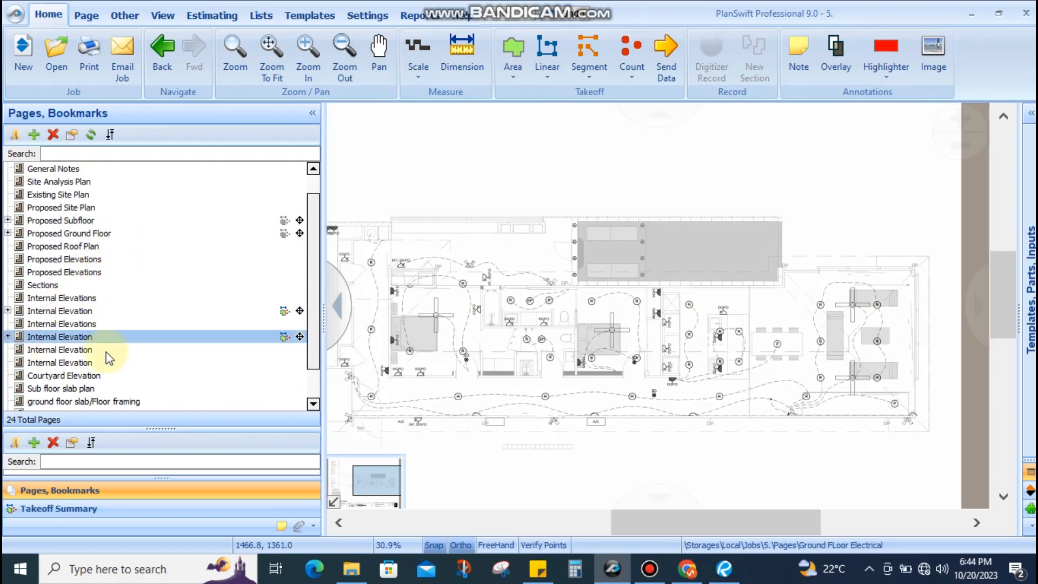
{"action": "scroll", "coordinate": [108, 352], "scroll_direction": "up", "scroll_amount": 5}
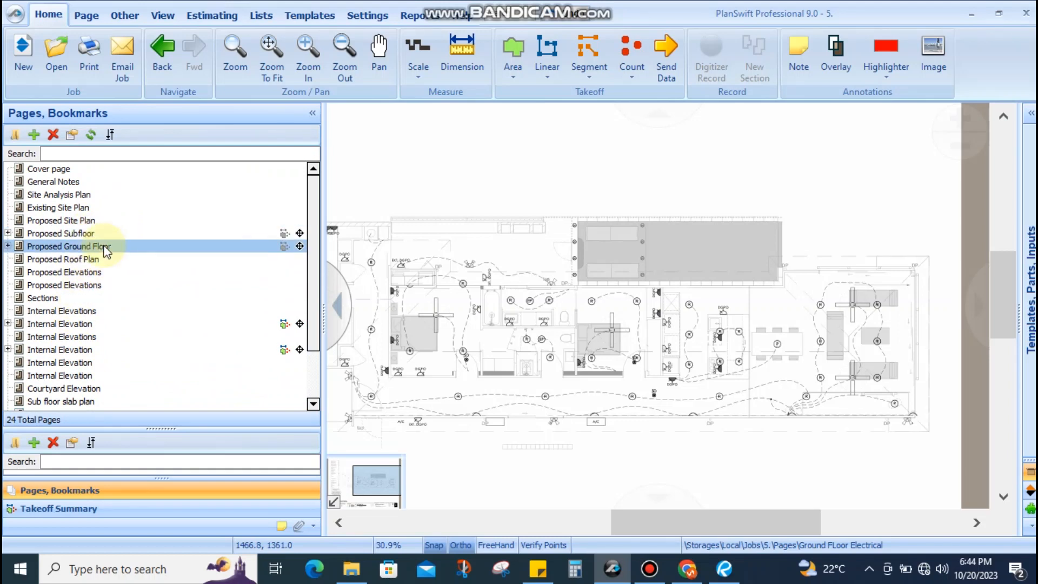
{"action": "left_click", "coordinate": [99, 246]}
{"action": "scroll", "coordinate": [607, 282], "scroll_direction": "up", "scroll_amount": 2}
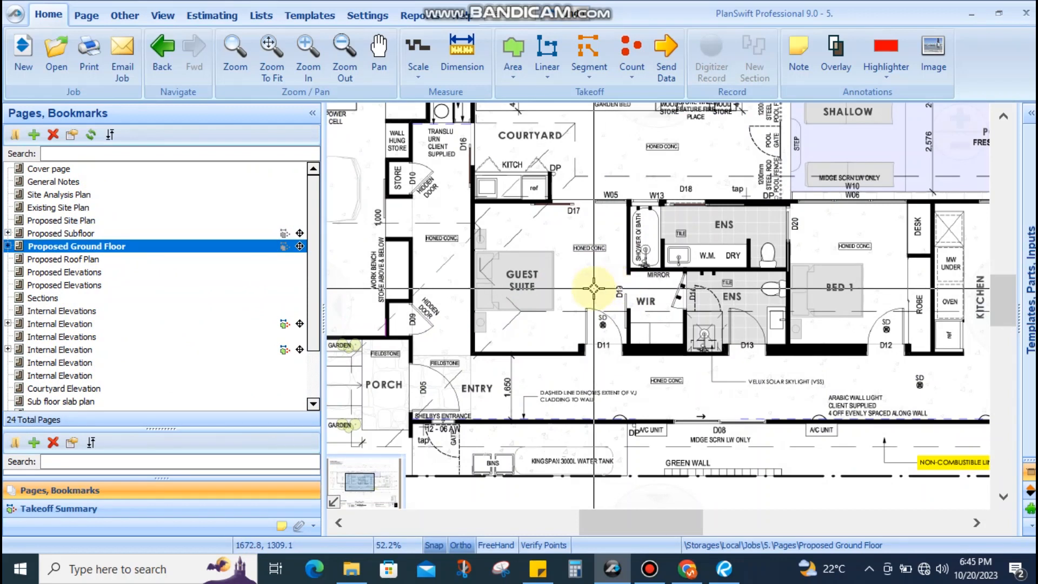
{"action": "scroll", "coordinate": [556, 289], "scroll_direction": "down", "scroll_amount": 3}
{"action": "scroll", "coordinate": [541, 270], "scroll_direction": "up", "scroll_amount": 3}
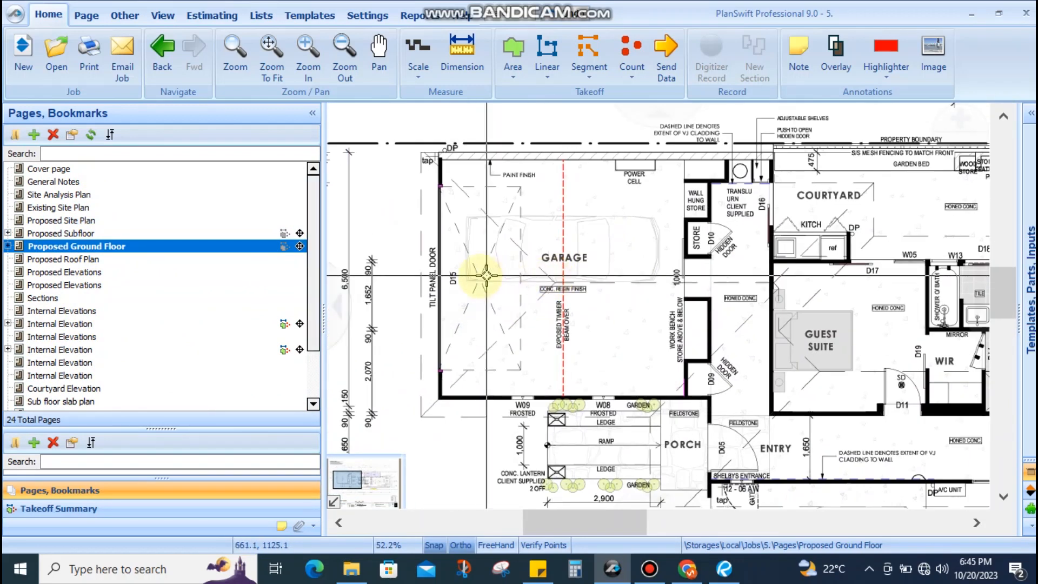
{"action": "scroll", "coordinate": [546, 286], "scroll_direction": "down", "scroll_amount": 3}
{"action": "scroll", "coordinate": [537, 292], "scroll_direction": "up", "scroll_amount": 6}
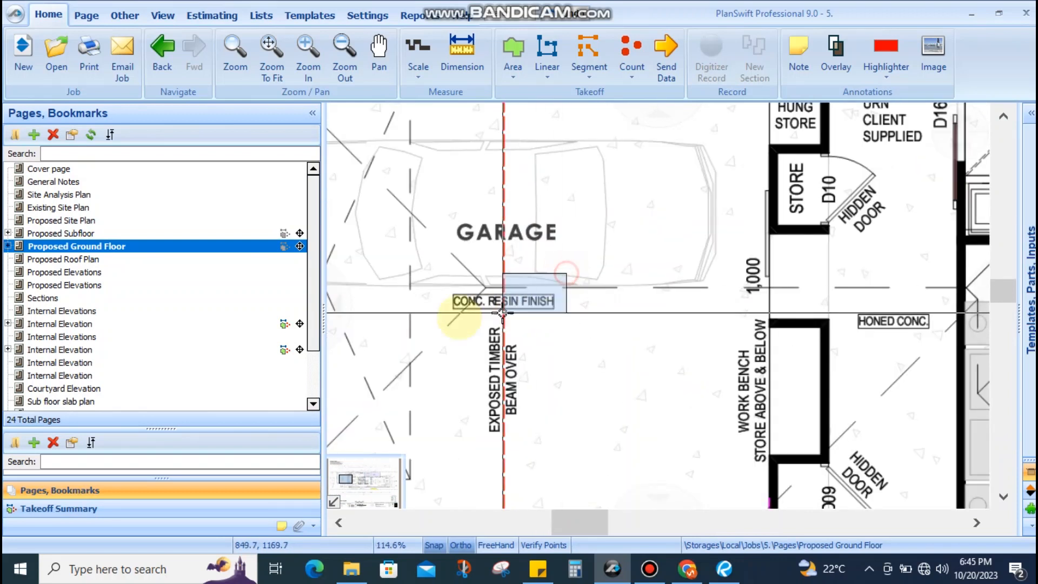
{"action": "scroll", "coordinate": [566, 259], "scroll_direction": "down", "scroll_amount": 2}
Pan from the garage's top wall across the guest suite and pool to the kitchen
{"action": "left_click_drag", "start_coordinate": [566, 257], "coordinate": [561, 301]}
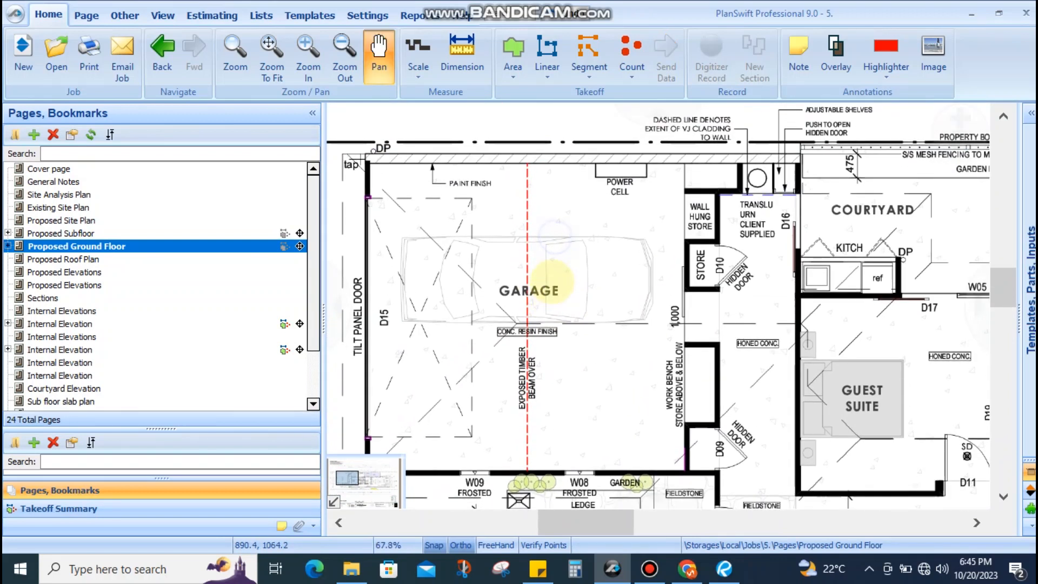
{"action": "scroll", "coordinate": [532, 253], "scroll_direction": "up", "scroll_amount": 2}
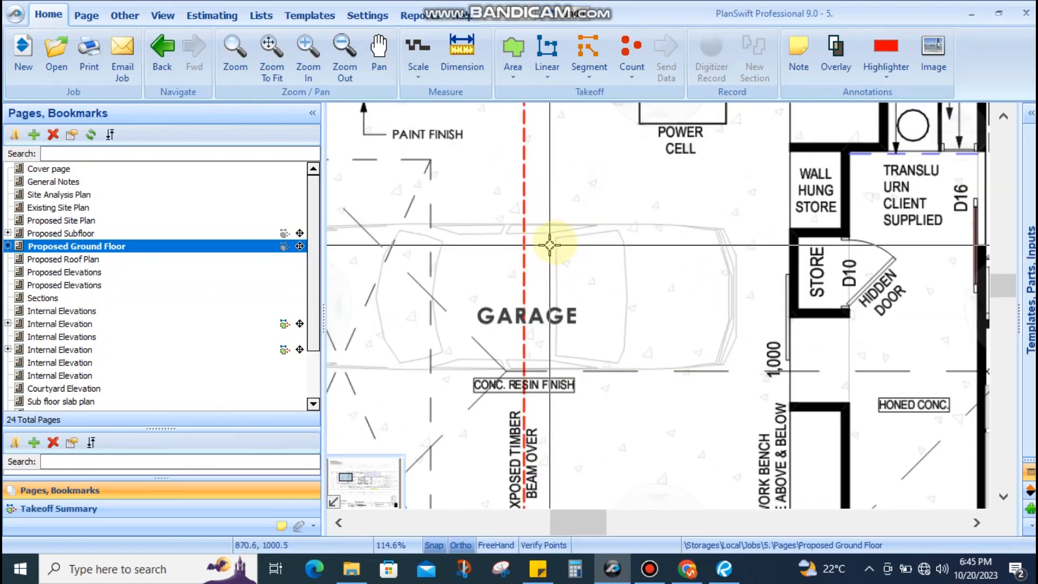
{"action": "scroll", "coordinate": [555, 242], "scroll_direction": "down", "scroll_amount": 3}
{"action": "scroll", "coordinate": [563, 317], "scroll_direction": "up", "scroll_amount": 3}
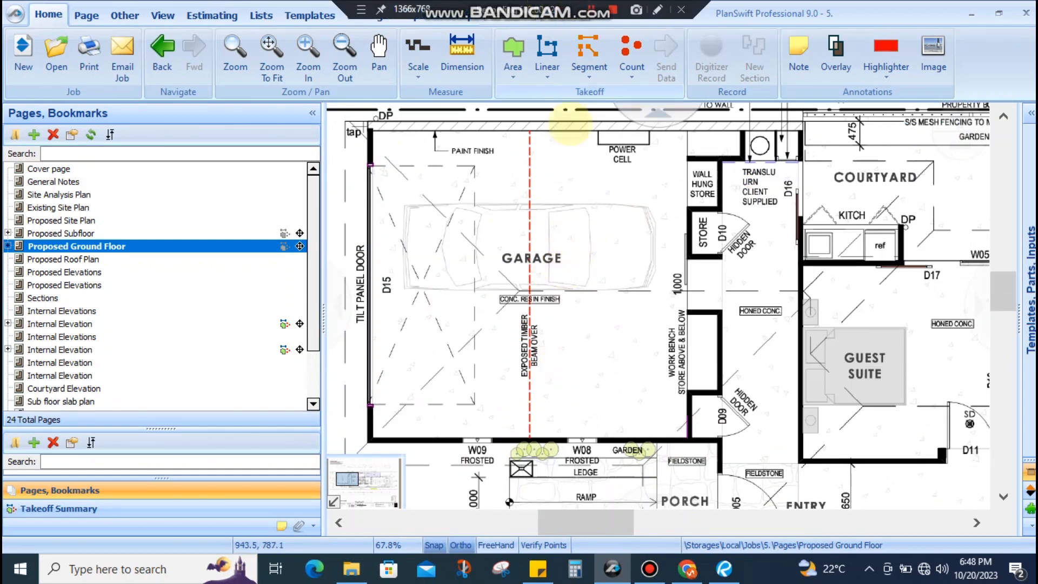
{"action": "scroll", "coordinate": [539, 235], "scroll_direction": "down", "scroll_amount": 3}
{"action": "left_click_drag", "start_coordinate": [580, 252], "coordinate": [461, 257]}
{"action": "scroll", "coordinate": [661, 250], "scroll_direction": "up", "scroll_amount": 3}
{"action": "scroll", "coordinate": [632, 229], "scroll_direction": "down", "scroll_amount": 2}
{"action": "scroll", "coordinate": [633, 229], "scroll_direction": "down", "scroll_amount": 2}
{"action": "scroll", "coordinate": [748, 325], "scroll_direction": "up", "scroll_amount": 3}
{"action": "scroll", "coordinate": [728, 332], "scroll_direction": "down", "scroll_amount": 3}
{"action": "left_click_drag", "start_coordinate": [703, 319], "coordinate": [843, 304]}
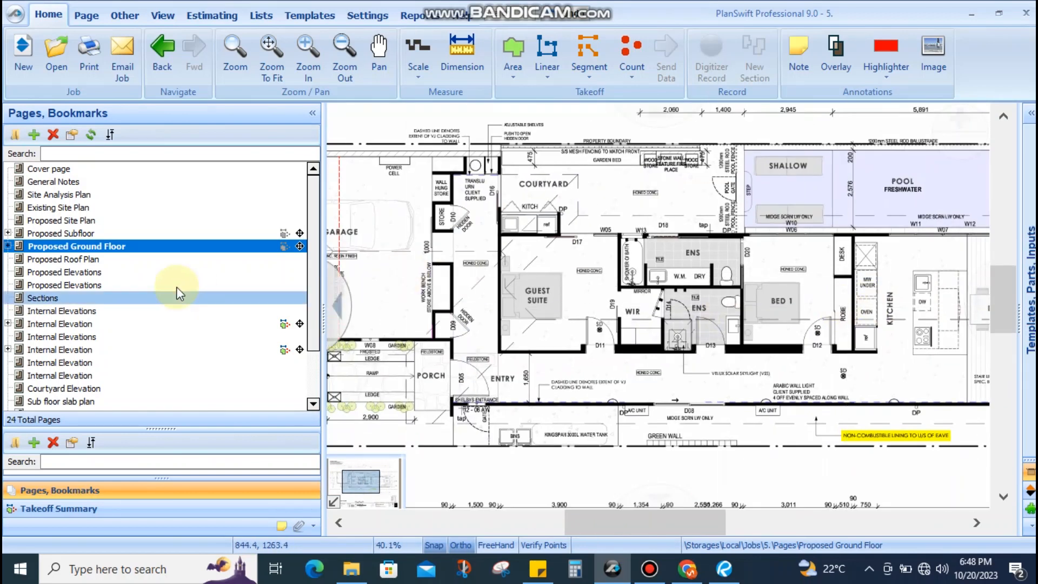
Skip past the Proposed Roof Plan to Proposed Elevations and inspect the West and North Elevation ceiling levels
{"action": "left_click", "coordinate": [65, 261]}
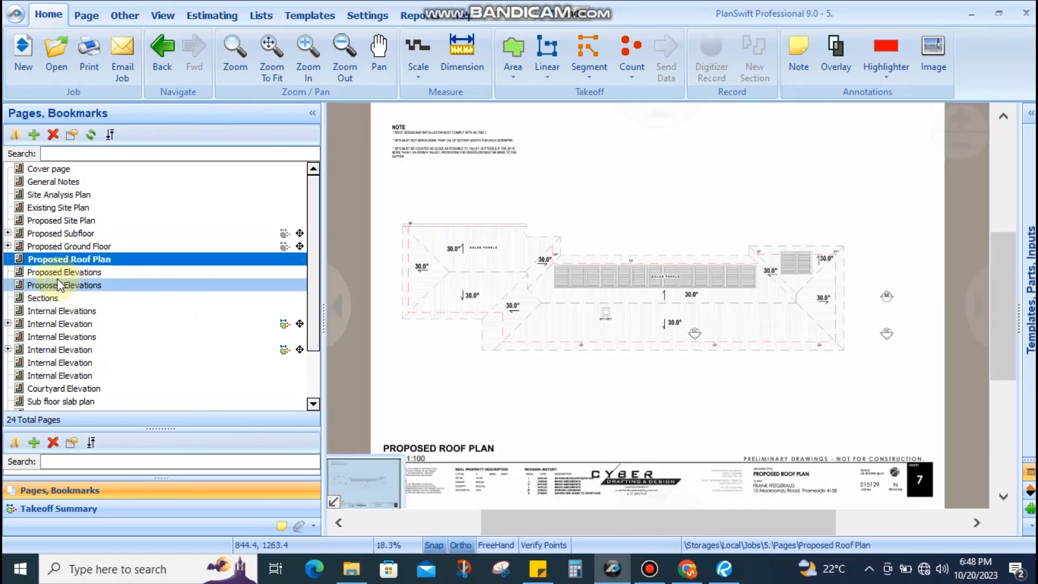
{"action": "left_click", "coordinate": [59, 275]}
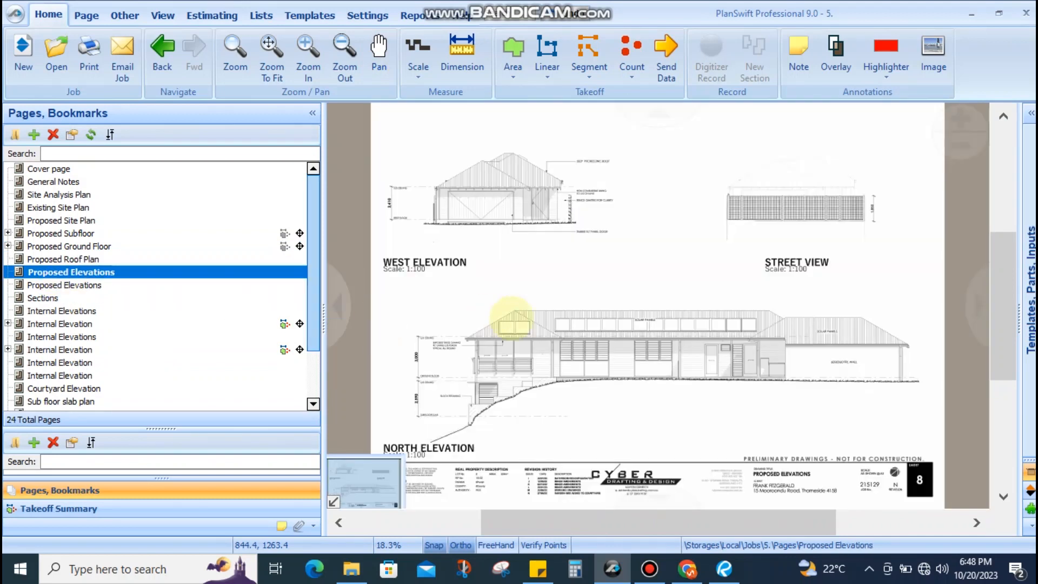
{"action": "scroll", "coordinate": [515, 267], "scroll_direction": "up", "scroll_amount": 4}
{"action": "scroll", "coordinate": [528, 214], "scroll_direction": "down", "scroll_amount": 2}
{"action": "scroll", "coordinate": [526, 203], "scroll_direction": "up", "scroll_amount": 1}
{"action": "left_click_drag", "start_coordinate": [526, 201], "coordinate": [580, 341]}
{"action": "scroll", "coordinate": [563, 299], "scroll_direction": "up", "scroll_amount": 1}
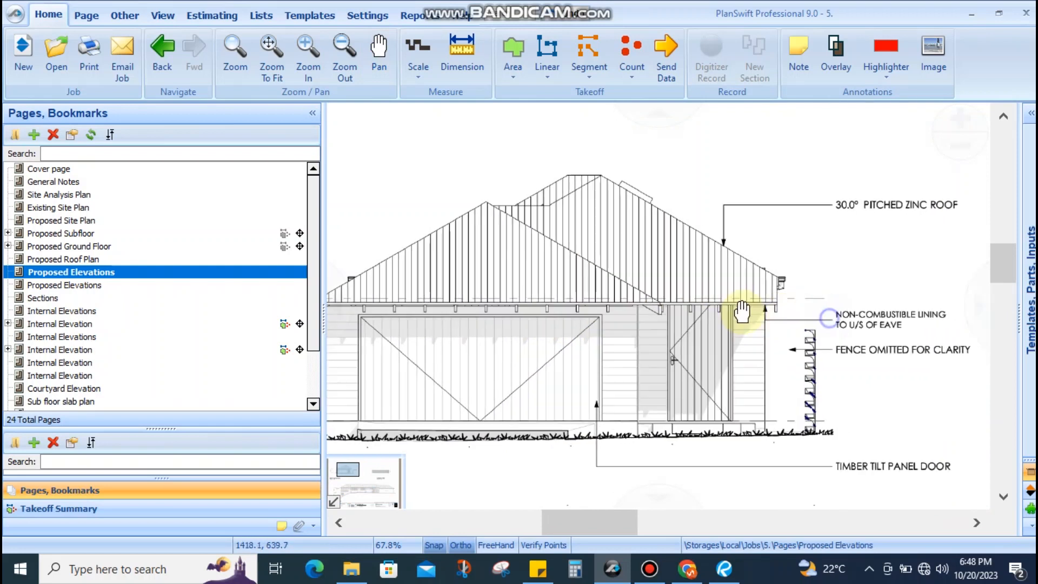
{"action": "left_click_drag", "start_coordinate": [741, 313], "coordinate": [706, 297]}
{"action": "scroll", "coordinate": [725, 348], "scroll_direction": "down", "scroll_amount": 2}
{"action": "left_click_drag", "start_coordinate": [725, 349], "coordinate": [623, 236]}
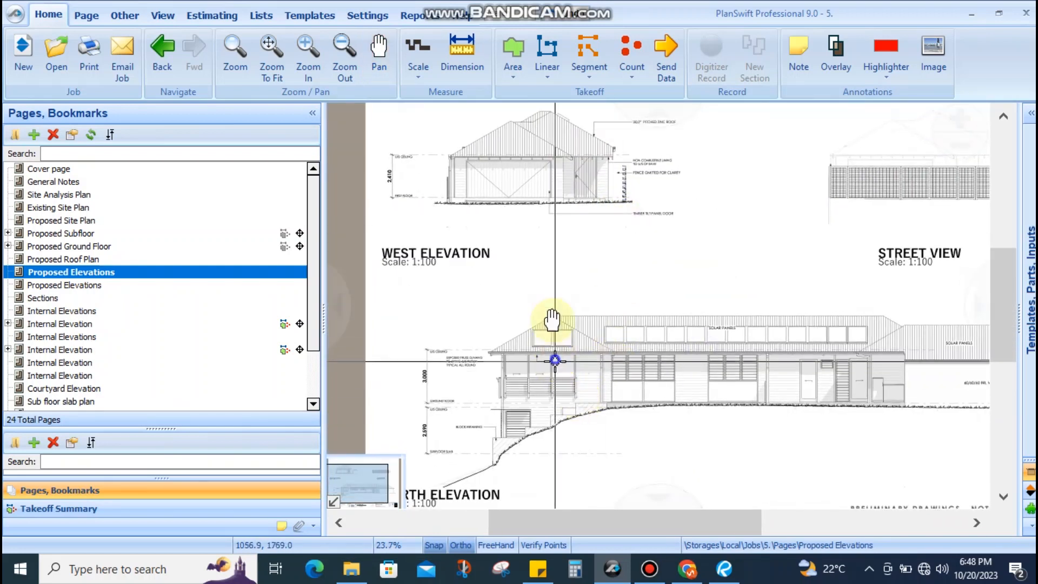
{"action": "left_click_drag", "start_coordinate": [552, 320], "coordinate": [505, 271]}
{"action": "scroll", "coordinate": [508, 273], "scroll_direction": "up", "scroll_amount": 4}
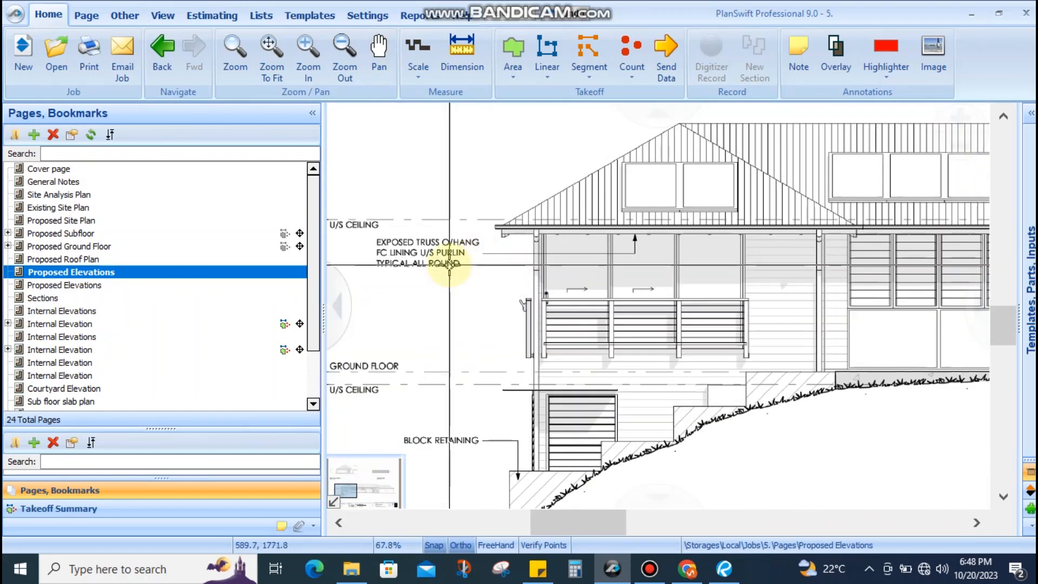
{"action": "scroll", "coordinate": [551, 231], "scroll_direction": "down", "scroll_amount": 5}
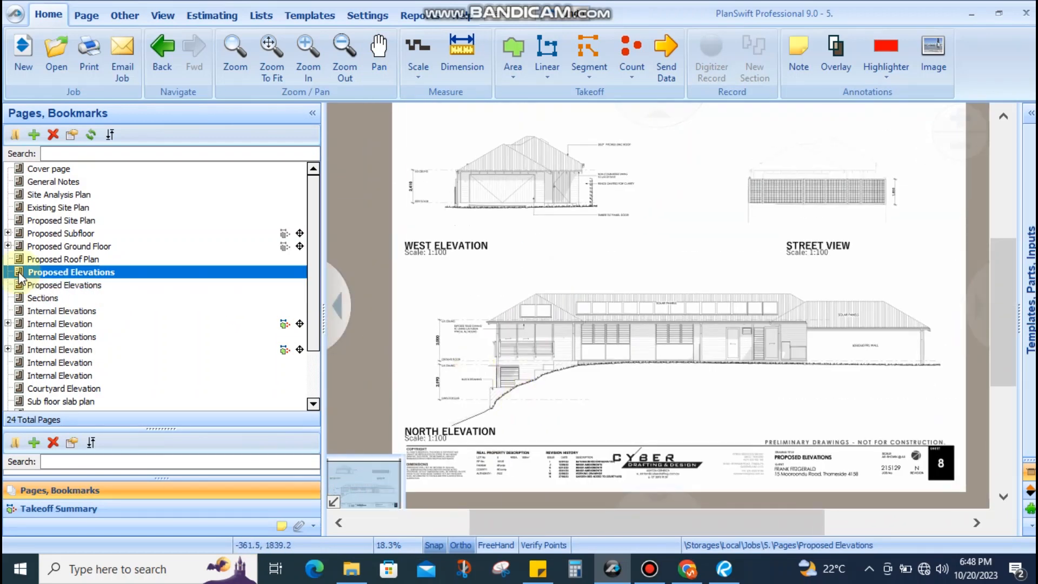
Check the guest ensuite Internal Elevation sheet, then the kitchen K01–K02 elevations sheet
{"action": "left_click", "coordinate": [76, 323]}
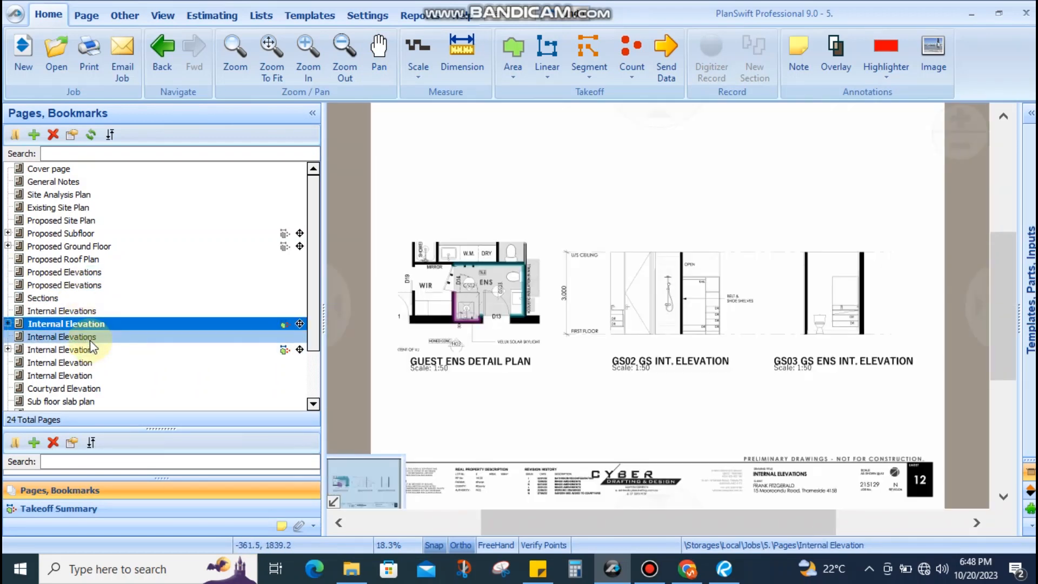
{"action": "scroll", "coordinate": [850, 267], "scroll_direction": "up", "scroll_amount": 5}
{"action": "scroll", "coordinate": [775, 265], "scroll_direction": "down", "scroll_amount": 4}
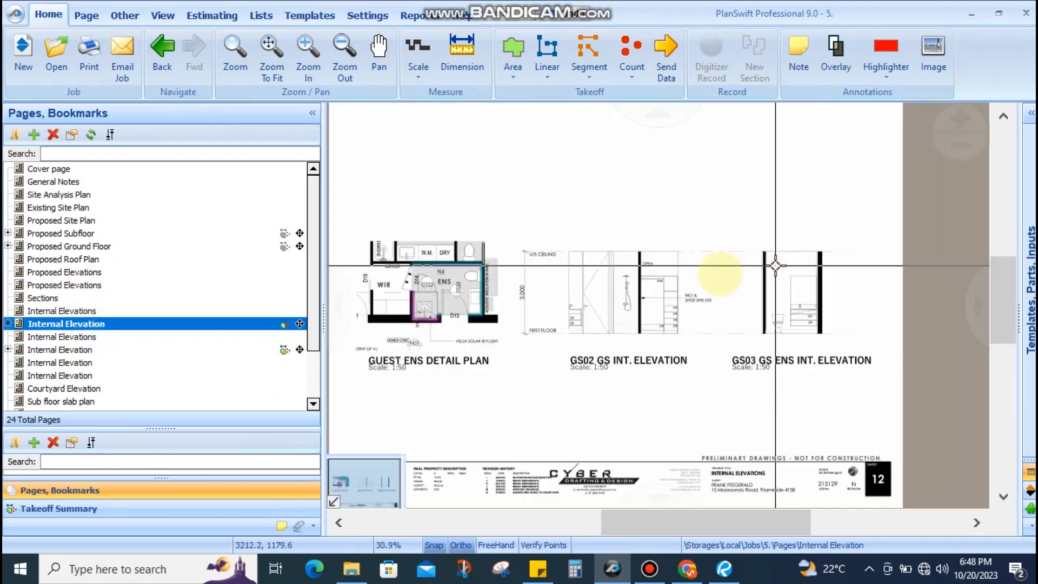
{"action": "scroll", "coordinate": [776, 265], "scroll_direction": "down", "scroll_amount": 2}
{"action": "left_click", "coordinate": [130, 362]}
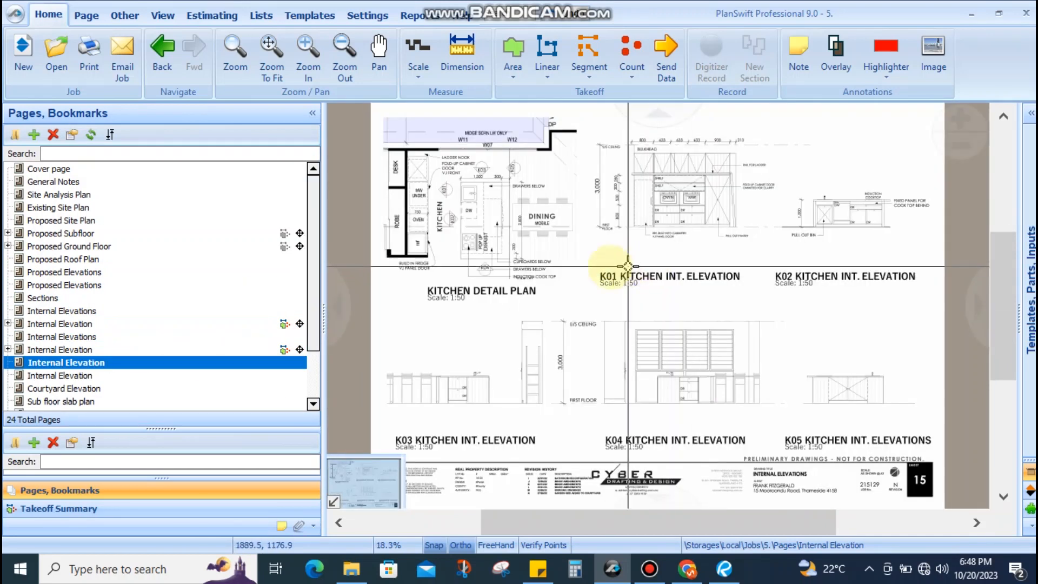
{"action": "scroll", "coordinate": [595, 340], "scroll_direction": "up", "scroll_amount": 4}
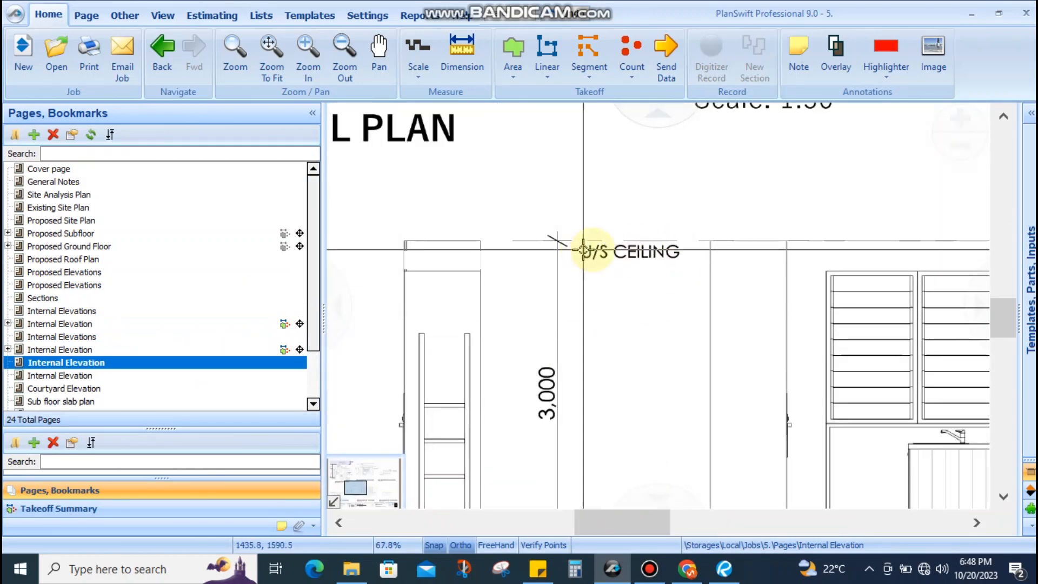
{"action": "scroll", "coordinate": [584, 251], "scroll_direction": "down", "scroll_amount": 4}
{"action": "scroll", "coordinate": [643, 221], "scroll_direction": "up", "scroll_amount": 2}
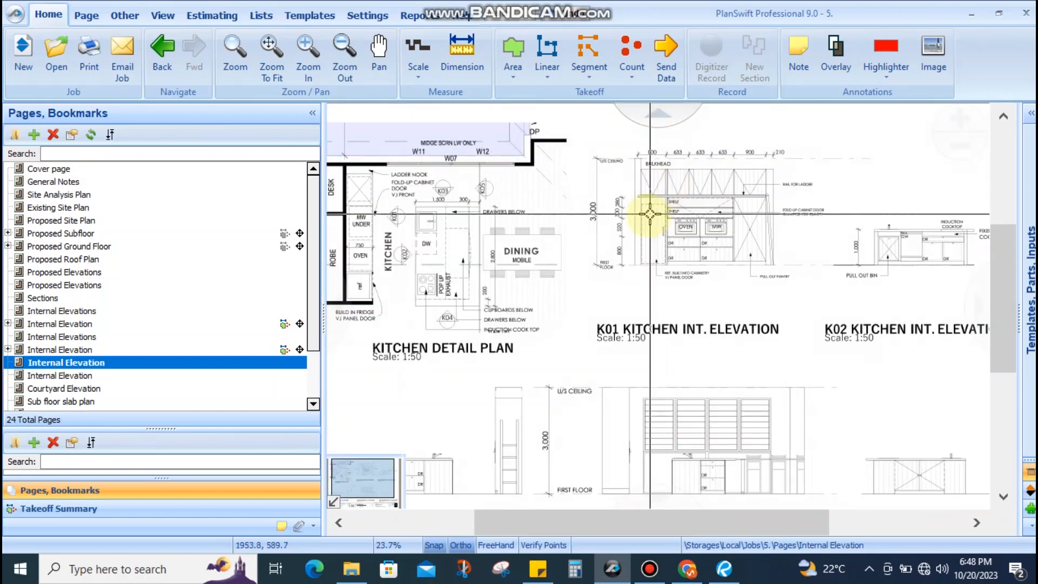
{"action": "left_click_drag", "start_coordinate": [595, 242], "coordinate": [697, 259]}
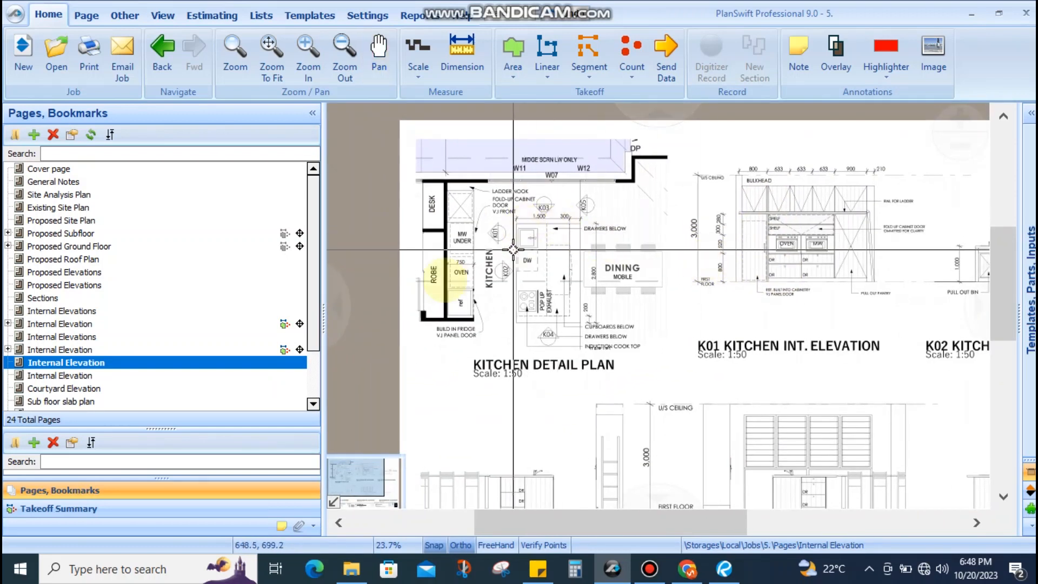
{"action": "scroll", "coordinate": [102, 381], "scroll_direction": "down", "scroll_amount": 2}
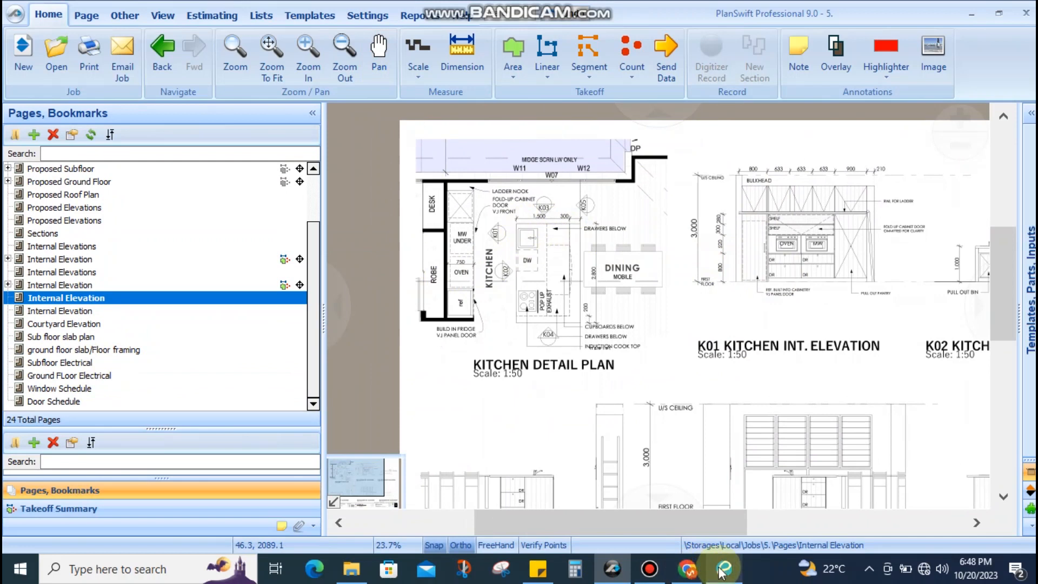
{"action": "left_click", "coordinate": [723, 569]}
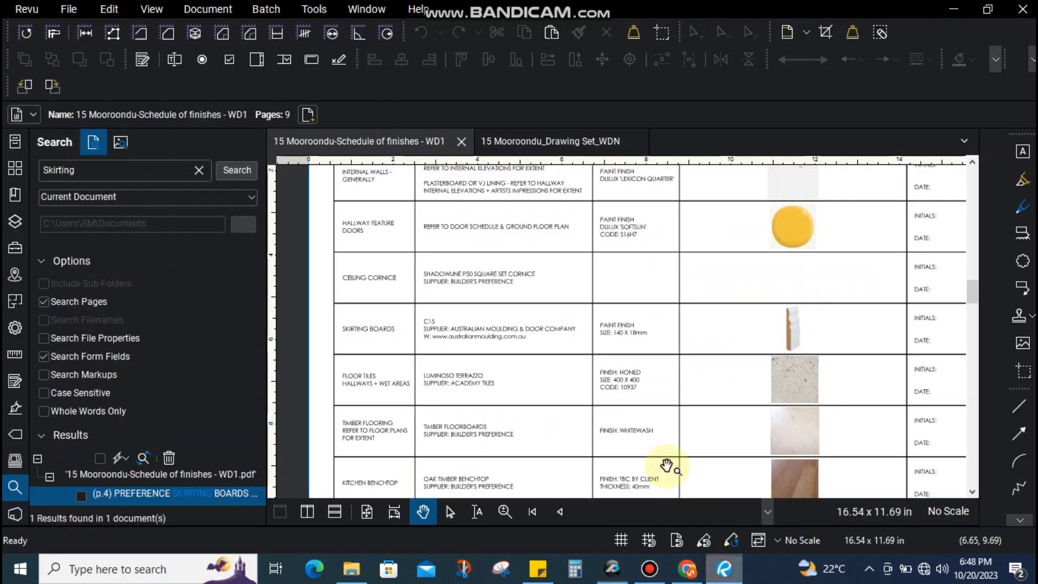
{"action": "left_click", "coordinate": [515, 141]}
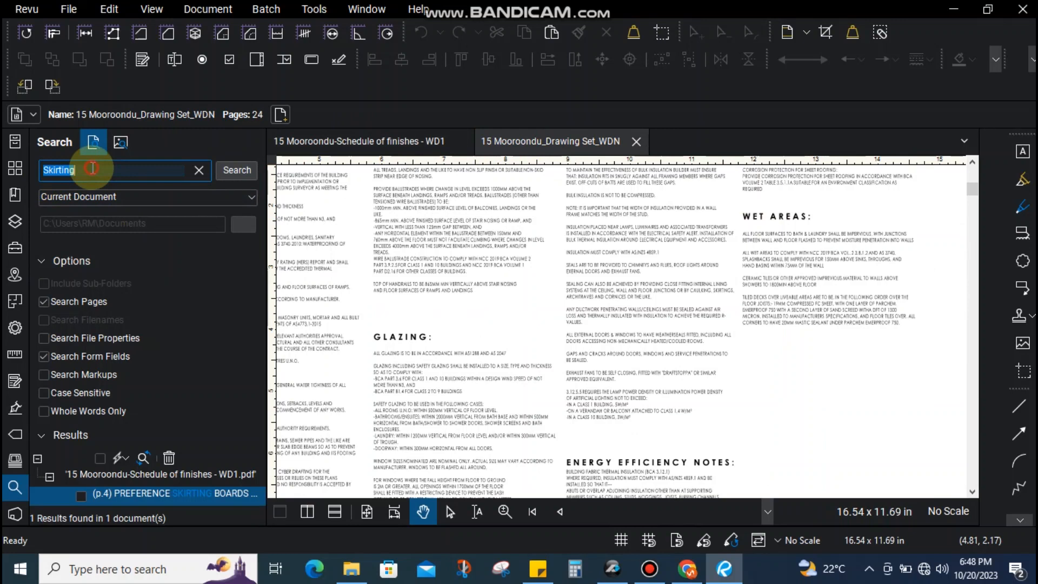
{"action": "double_click", "coordinate": [140, 181]}
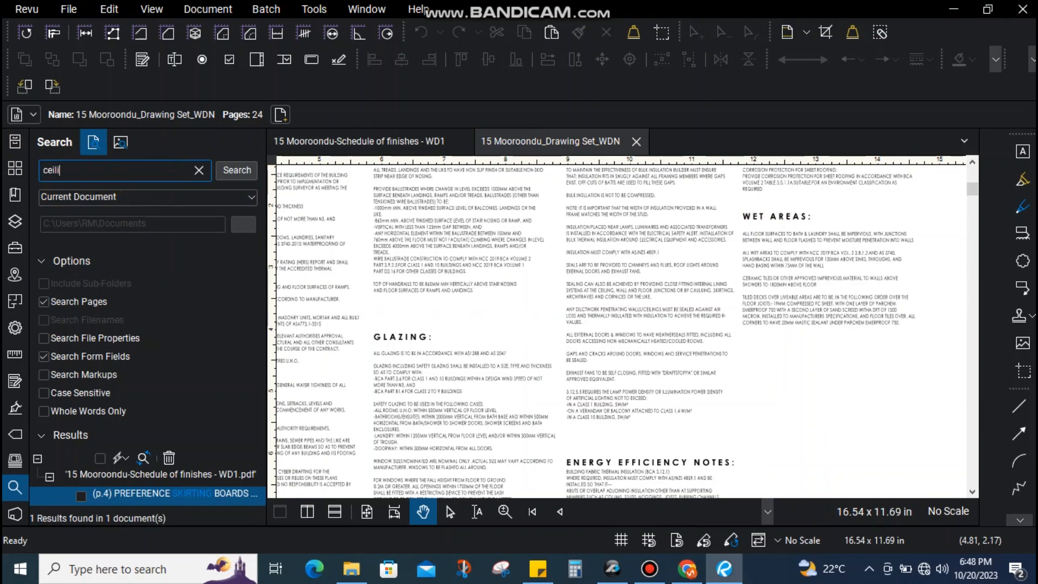
{"action": "key", "text": "Return"}
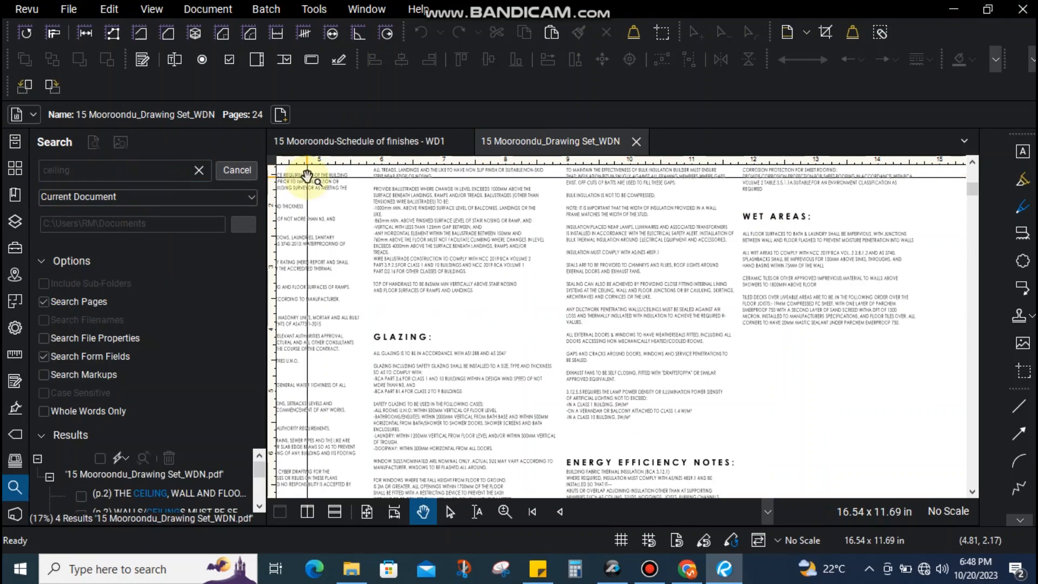
Go to the first page 2 ceiling match and strike through the ceiling-and-wall junction line
{"action": "left_click", "coordinate": [178, 492]}
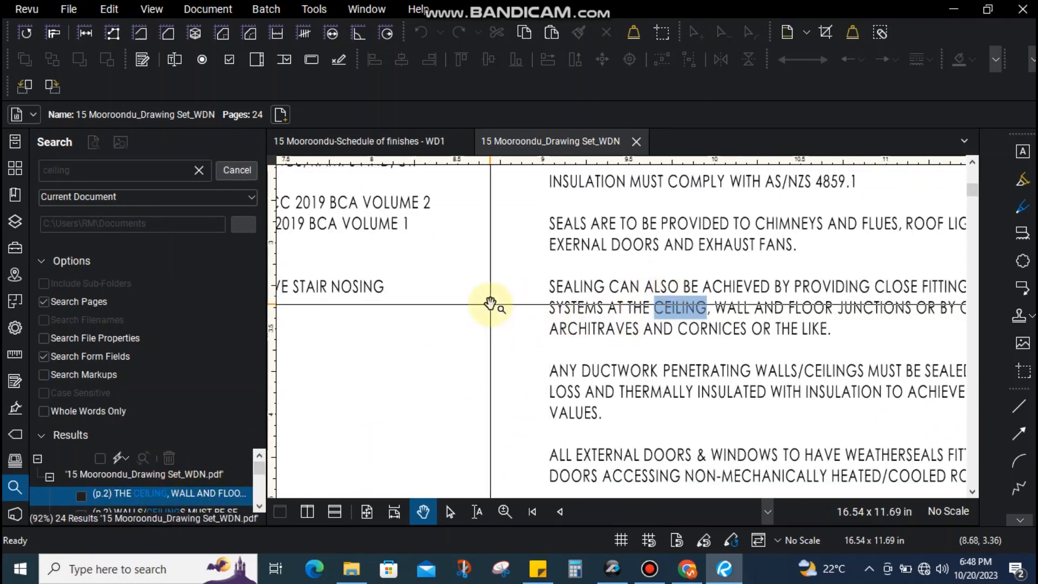
{"action": "scroll", "coordinate": [497, 303], "scroll_direction": "down", "scroll_amount": 1}
{"action": "left_click_drag", "start_coordinate": [731, 308], "coordinate": [480, 321]}
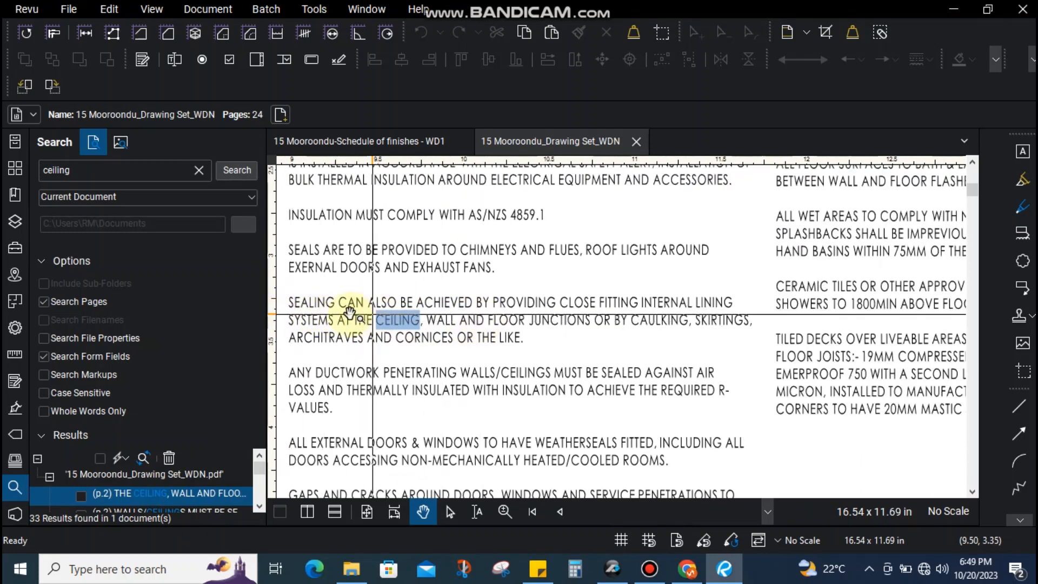
{"action": "left_click_drag", "start_coordinate": [345, 313], "coordinate": [687, 321]}
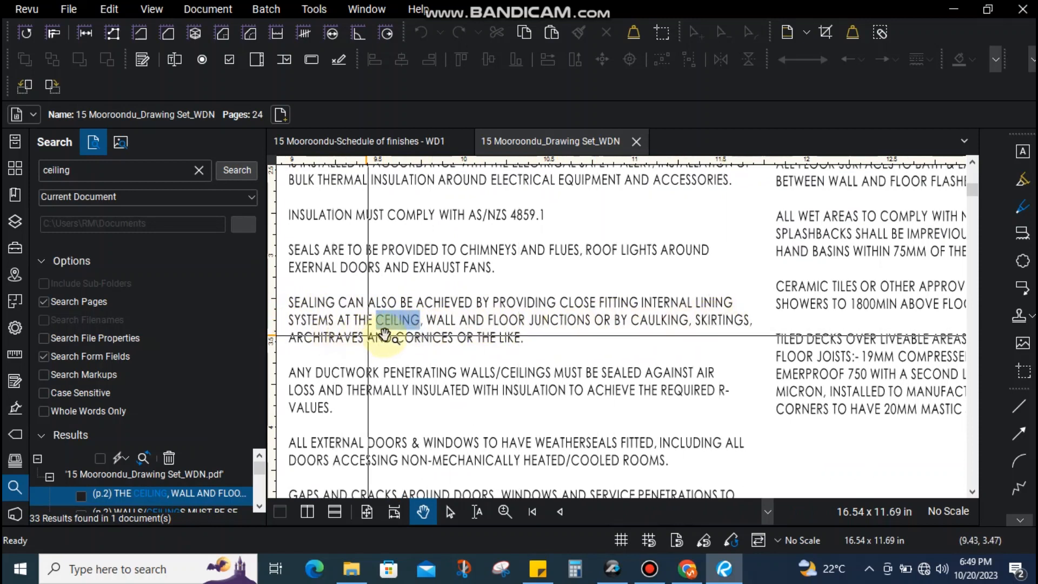
{"action": "left_click_drag", "start_coordinate": [547, 343], "coordinate": [602, 316]}
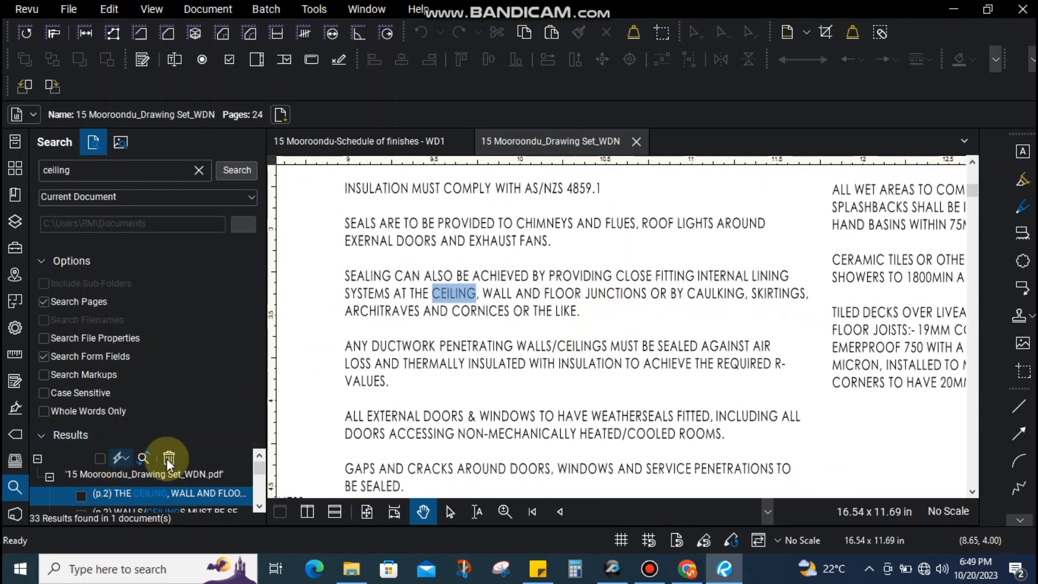
{"action": "scroll", "coordinate": [223, 463], "scroll_direction": "down", "scroll_amount": 5}
{"action": "scroll", "coordinate": [223, 488], "scroll_direction": "up", "scroll_amount": 5}
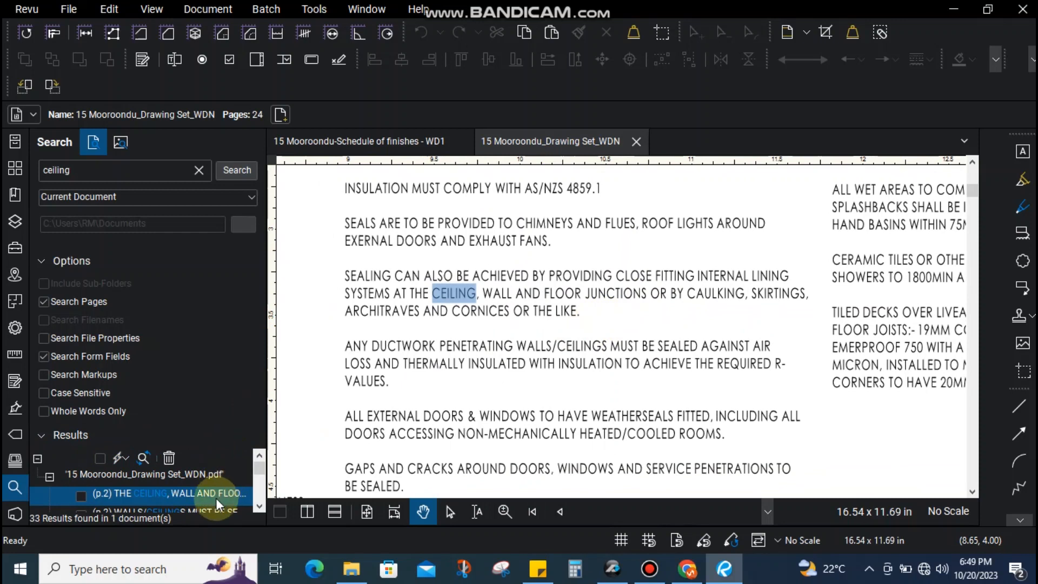
Step through the page 2 matches, including WITH CEILINGS and ceiling insulation, to the page 6 match
{"action": "key", "text": "Down"}
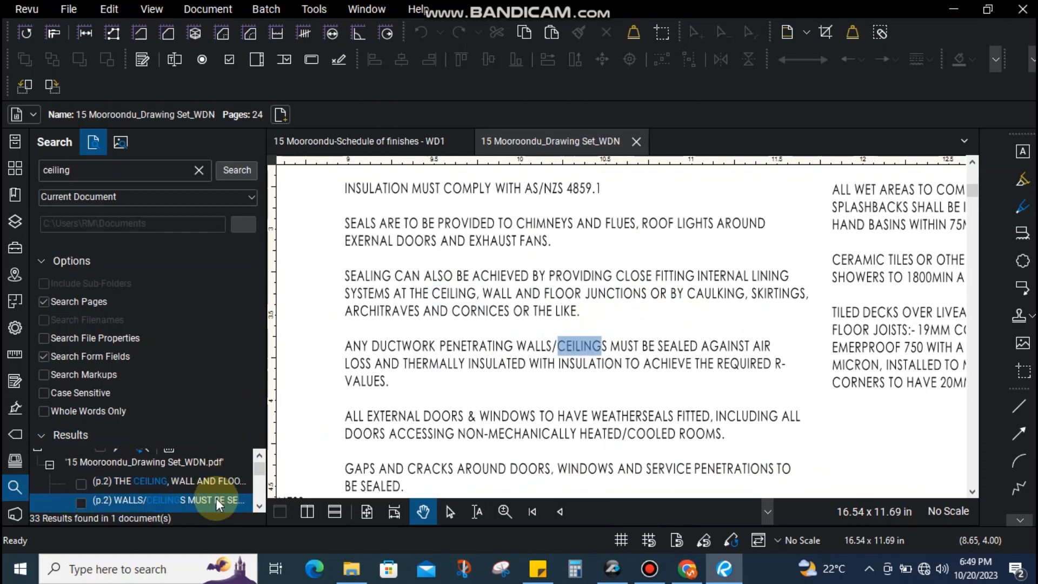
{"action": "key", "text": "Down"}
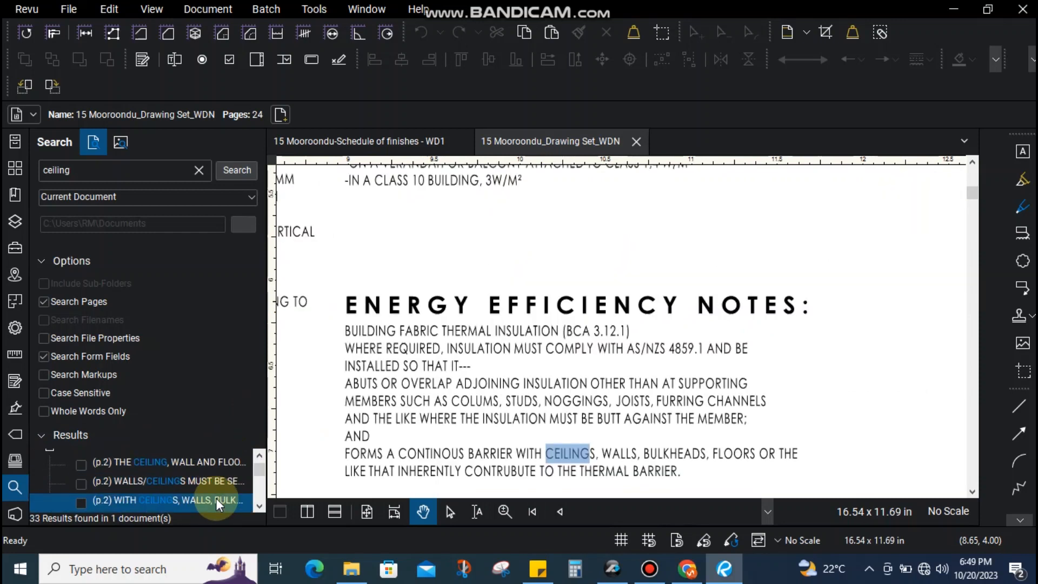
{"action": "key", "text": "Up"}
{"action": "key", "text": "Down"}
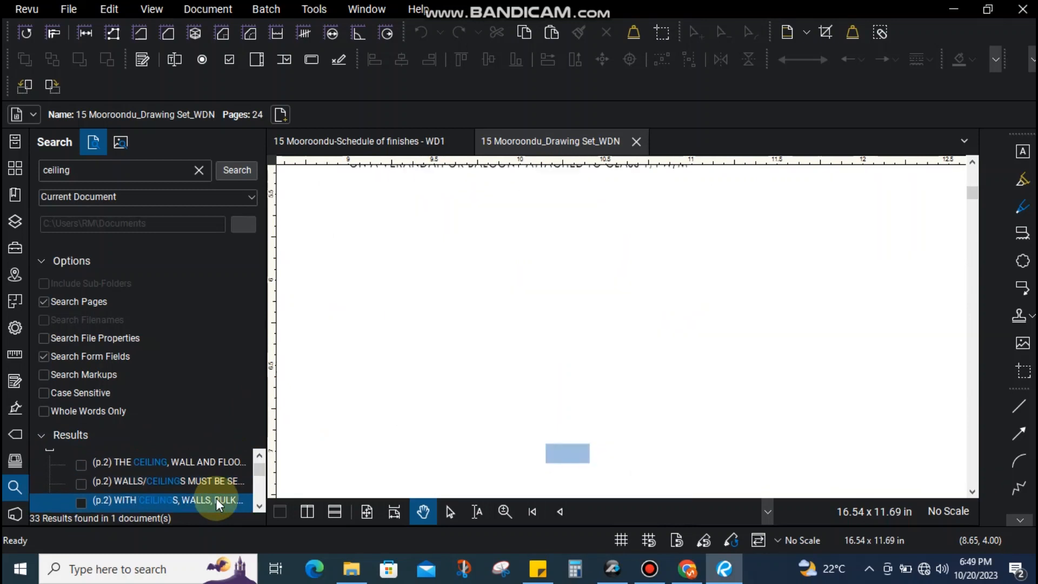
{"action": "key", "text": "Down"}
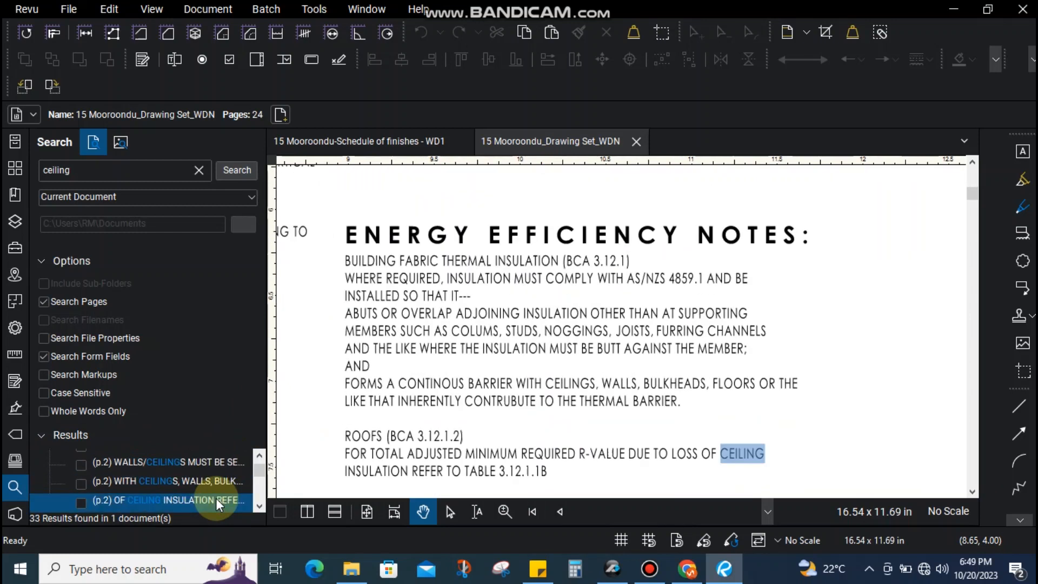
{"action": "key", "text": "Down"}
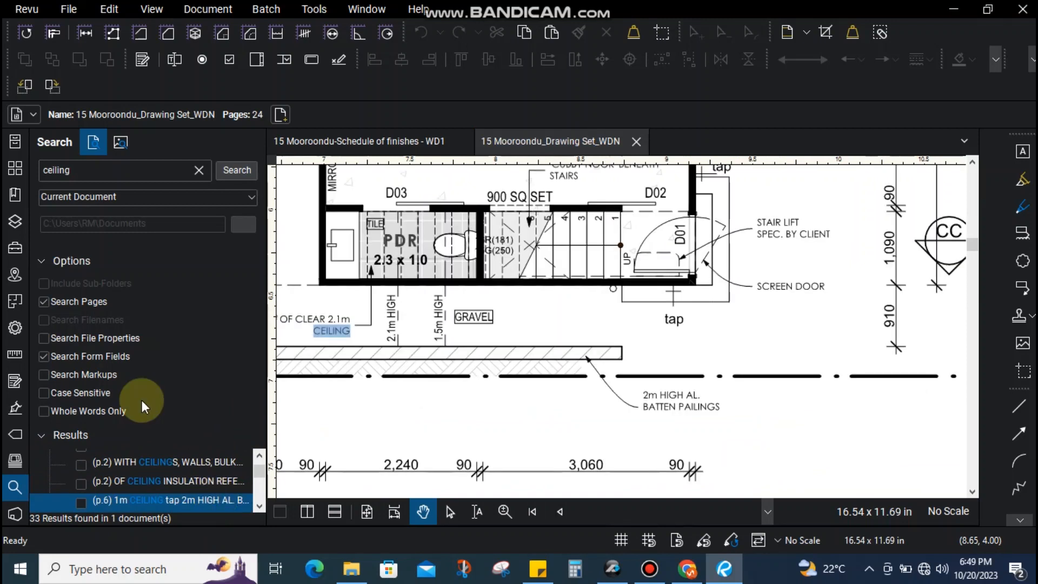
Centre the clear 2.1m ceiling note, then step through the page 9 to page 11 ceiling matches
{"action": "left_click_drag", "start_coordinate": [448, 336], "coordinate": [549, 349]}
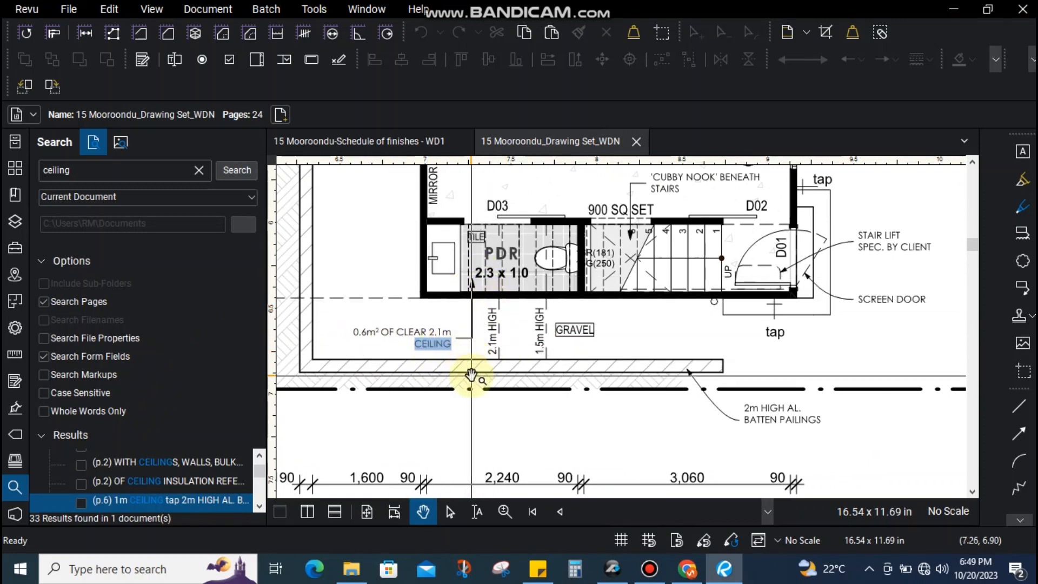
{"action": "scroll", "coordinate": [471, 374], "scroll_direction": "down", "scroll_amount": 1}
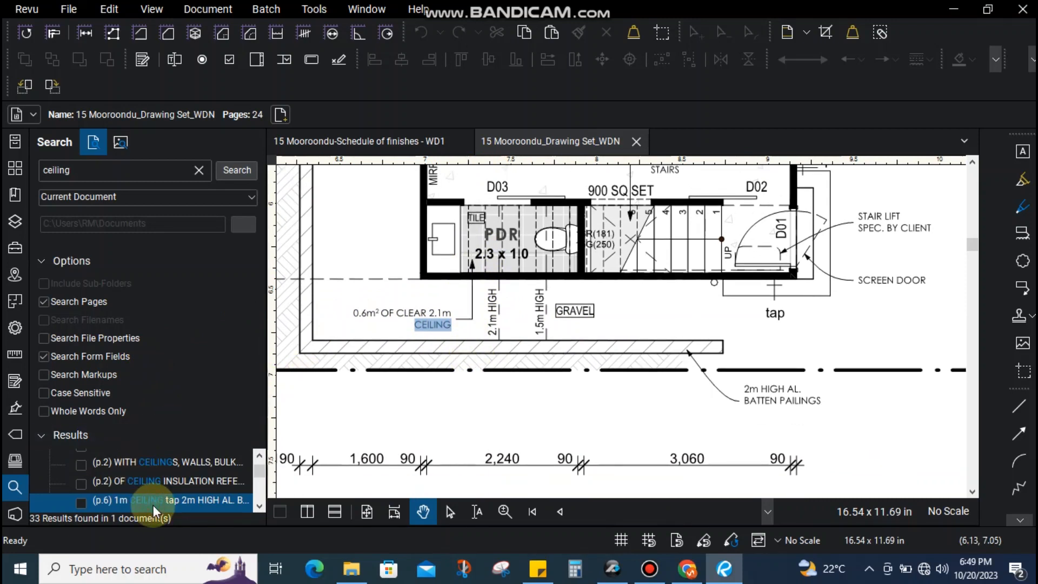
{"action": "key", "text": "Down"}
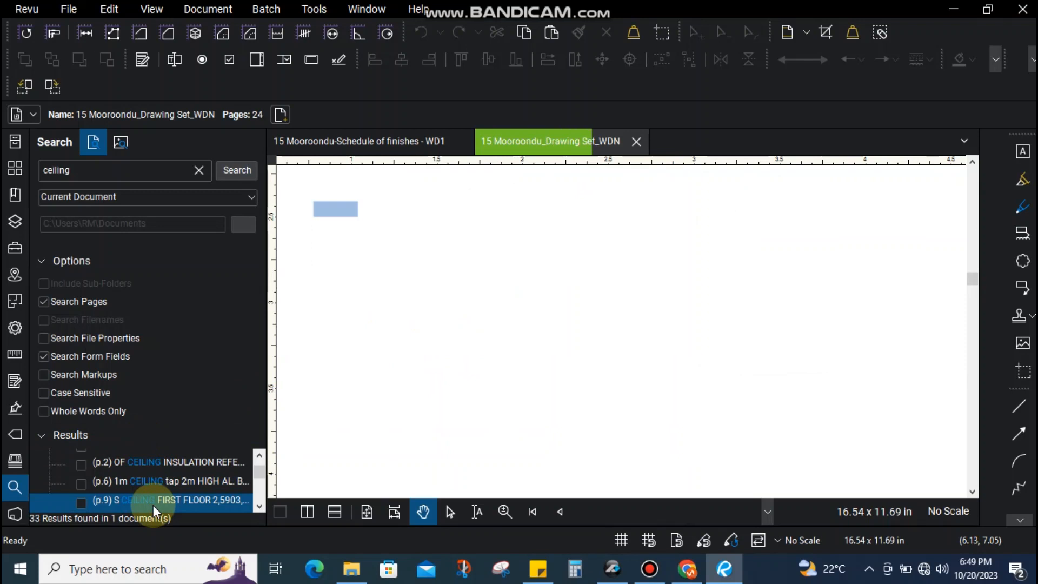
{"action": "key", "text": "Down"}
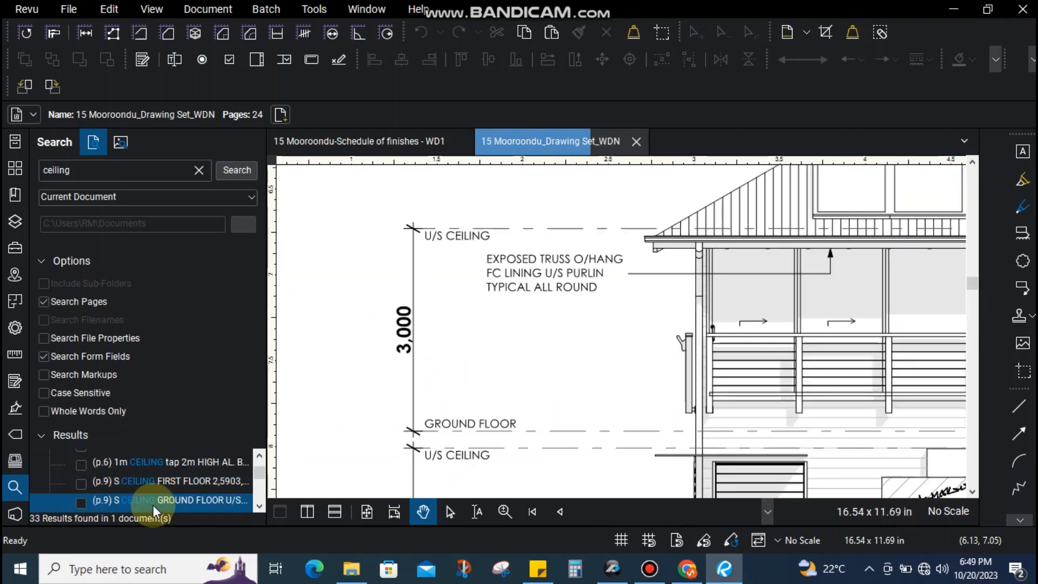
{"action": "key", "text": "Down"}
{"action": "key", "text": "Down"}
{"action": "key", "text": "Down"}
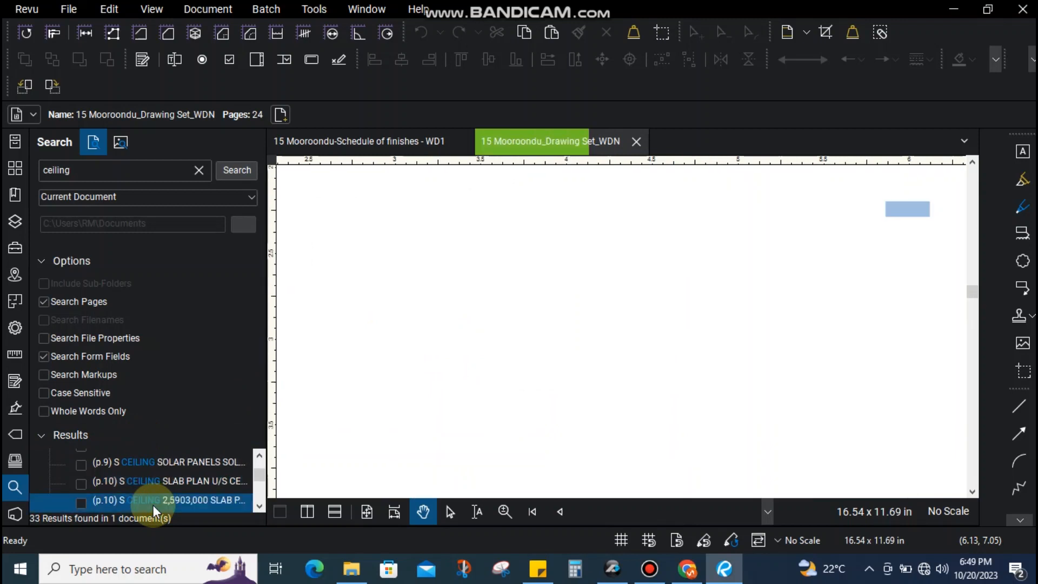
{"action": "key", "text": "Down"}
{"action": "key", "text": "Down"}
{"action": "key", "text": "Down"}
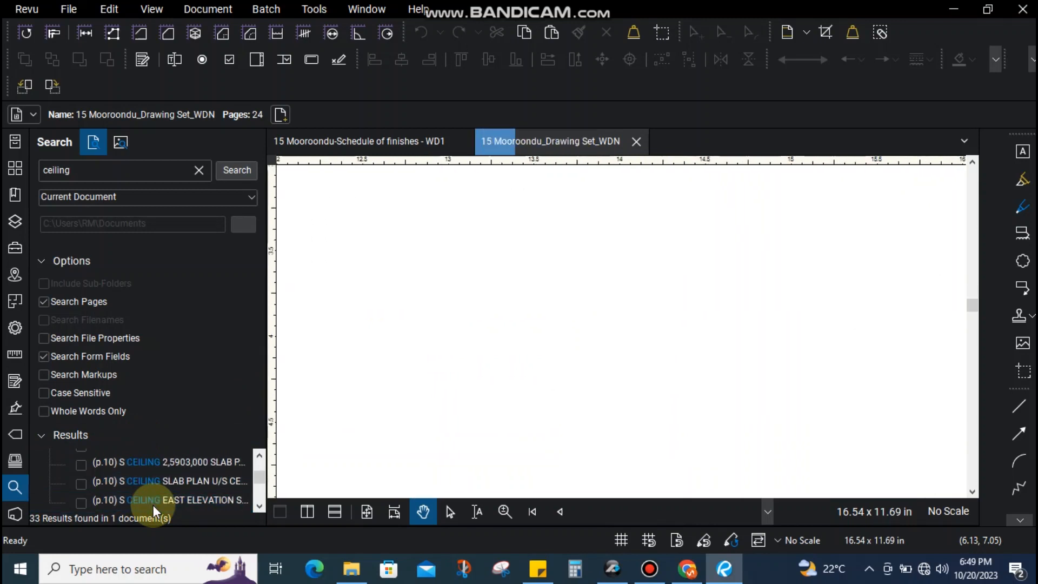
Continue through pages 12–22 to the CEILING FAN WITH LIGHT legend, then open Schedule of finishes - WD1
{"action": "key", "text": "Down"}
{"action": "key", "text": "Down"}
{"action": "key", "text": "Down"}
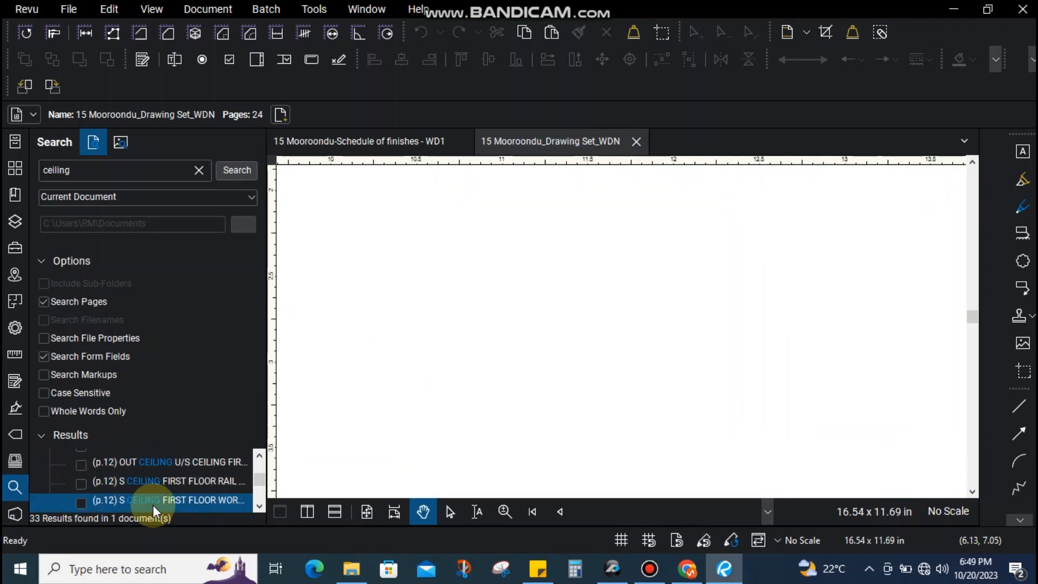
{"action": "key", "text": "Down"}
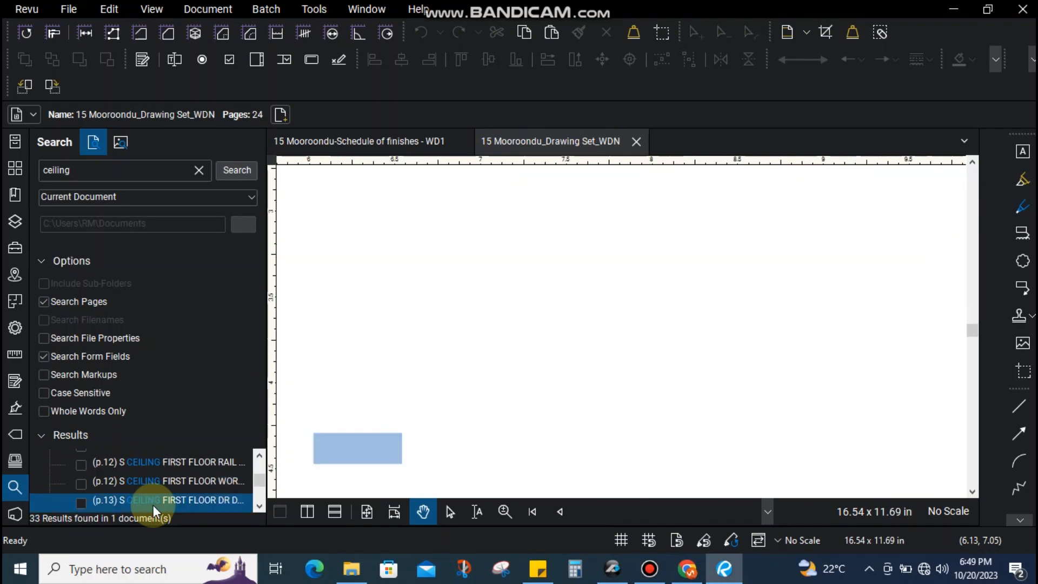
{"action": "key", "text": "Down"}
{"action": "key", "text": "Down"}
{"action": "key", "text": "Down"}
{"action": "key", "text": "Down"}
{"action": "key", "text": "Down"}
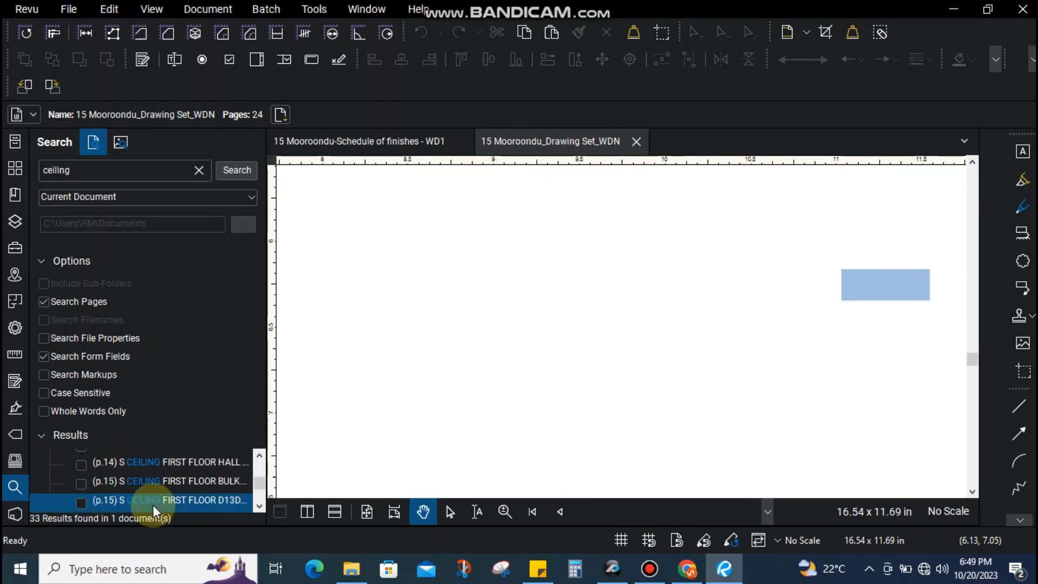
{"action": "key", "text": "Down"}
{"action": "key", "text": "Down"}
{"action": "key", "text": "Down"}
{"action": "key", "text": "Down"}
{"action": "key", "text": "Down"}
{"action": "key", "text": "Down"}
{"action": "key", "text": "Down"}
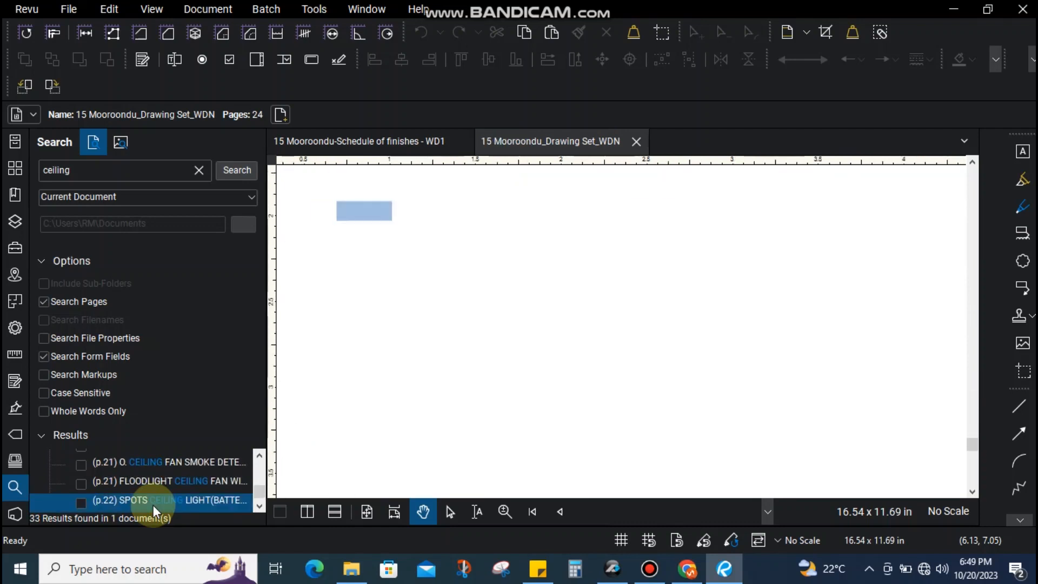
{"action": "key", "text": "Up"}
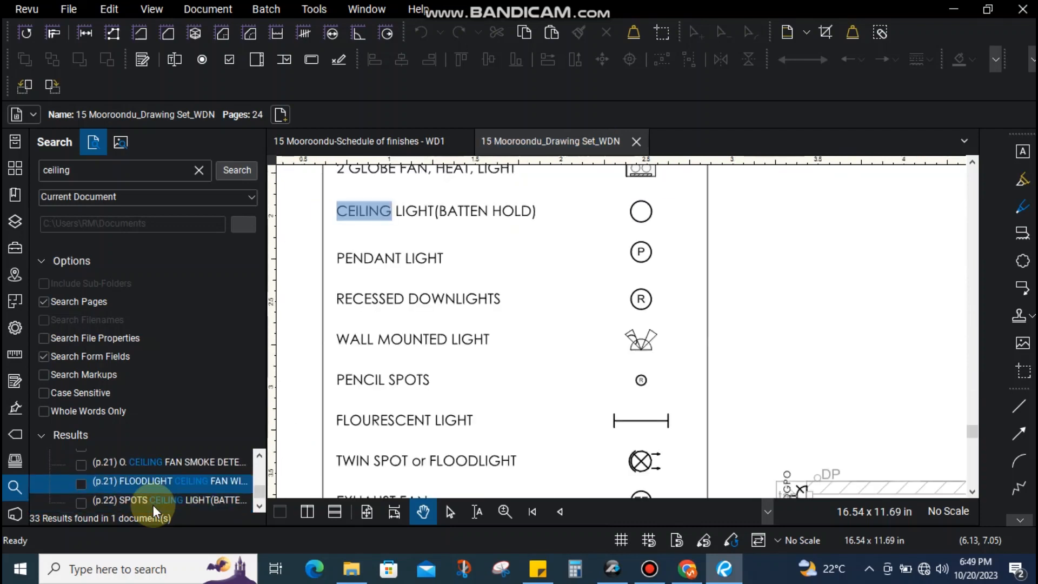
{"action": "key", "text": "Down"}
{"action": "key", "text": "Down"}
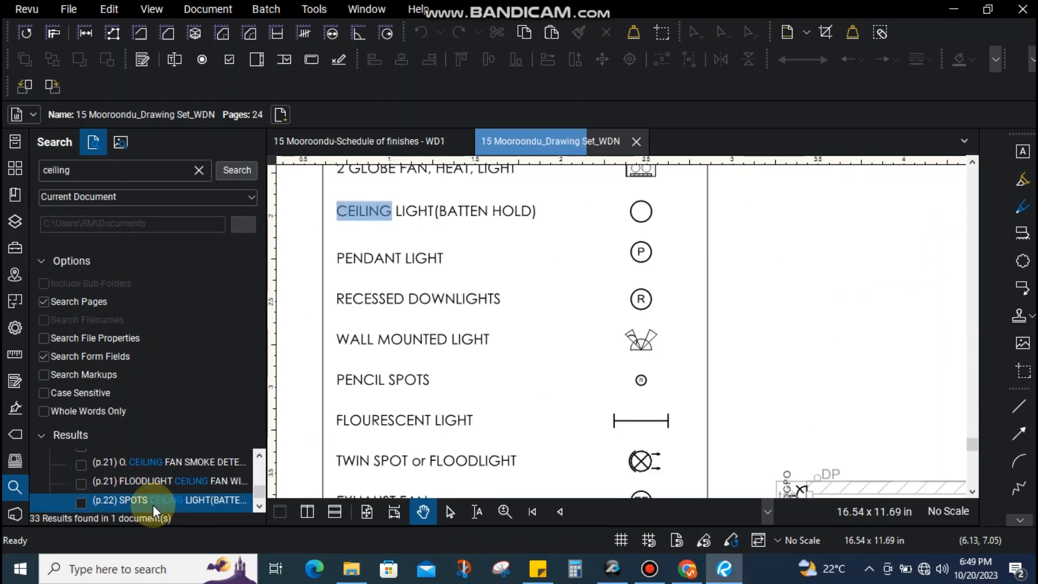
{"action": "key", "text": "Down"}
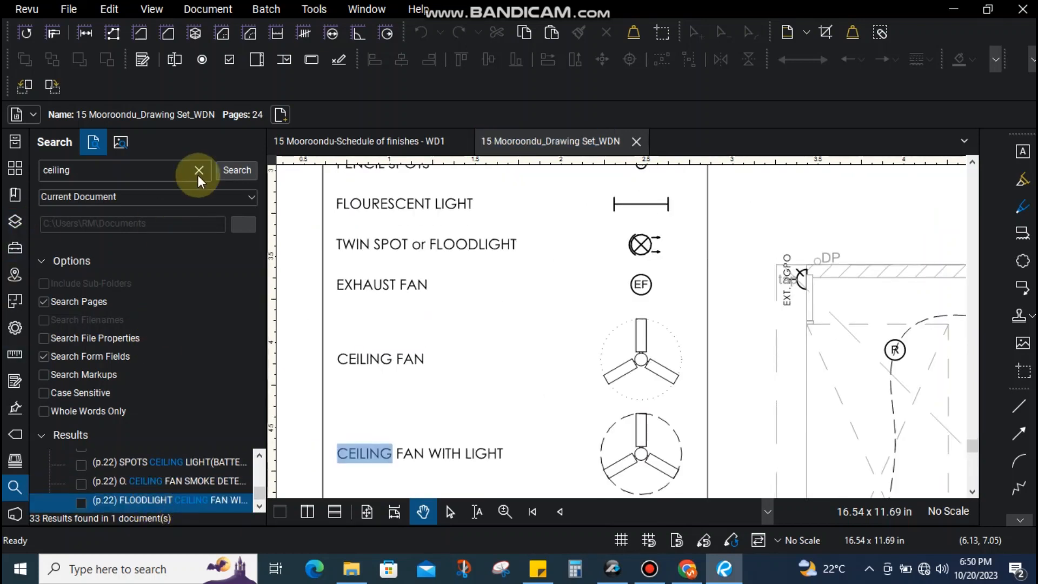
{"action": "left_click", "coordinate": [361, 139]}
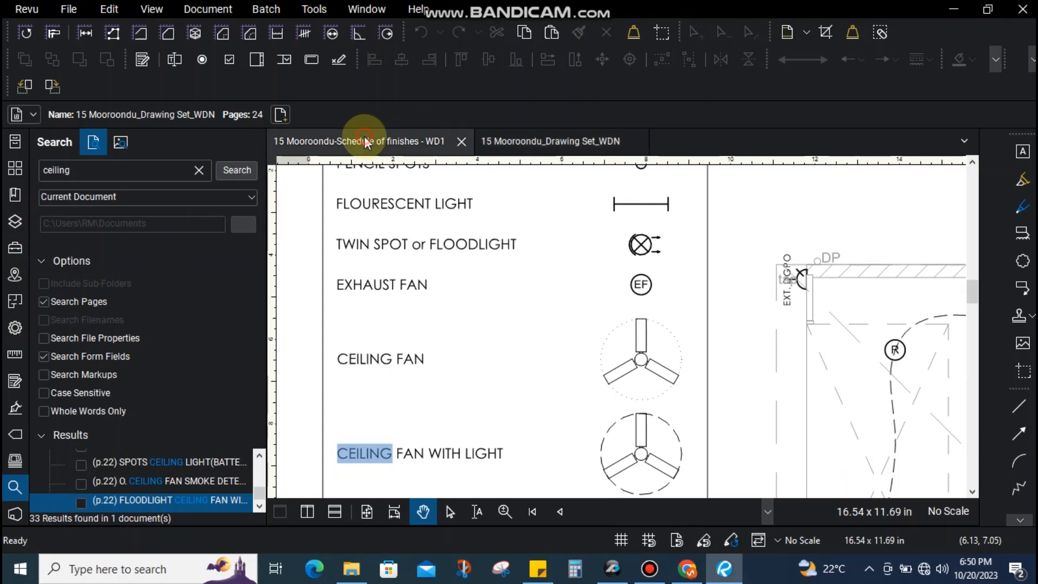
Search the finishes schedule for 'ceiling' and review the CEILING CORNICE and page 8 CEILING FANS matches
{"action": "left_click", "coordinate": [233, 170]}
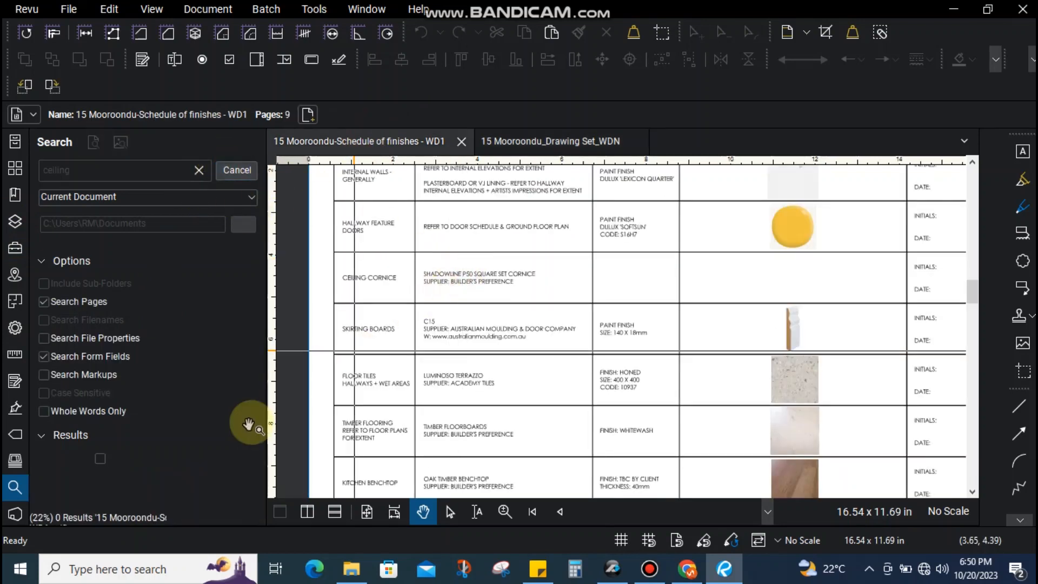
{"action": "left_click", "coordinate": [155, 494]}
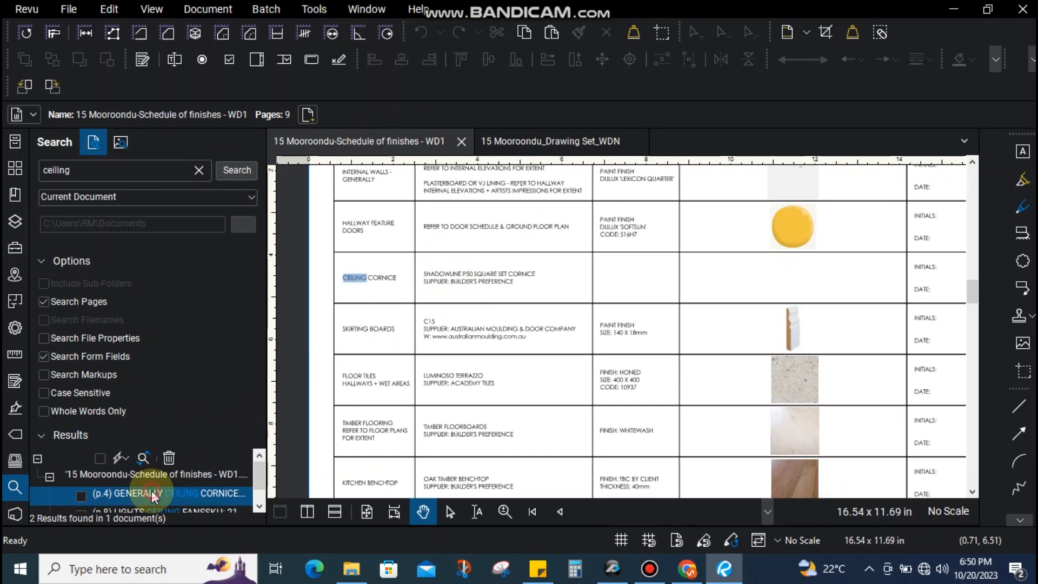
{"action": "scroll", "coordinate": [357, 271], "scroll_direction": "up", "scroll_amount": 1}
{"action": "scroll", "coordinate": [356, 270], "scroll_direction": "up", "scroll_amount": 1}
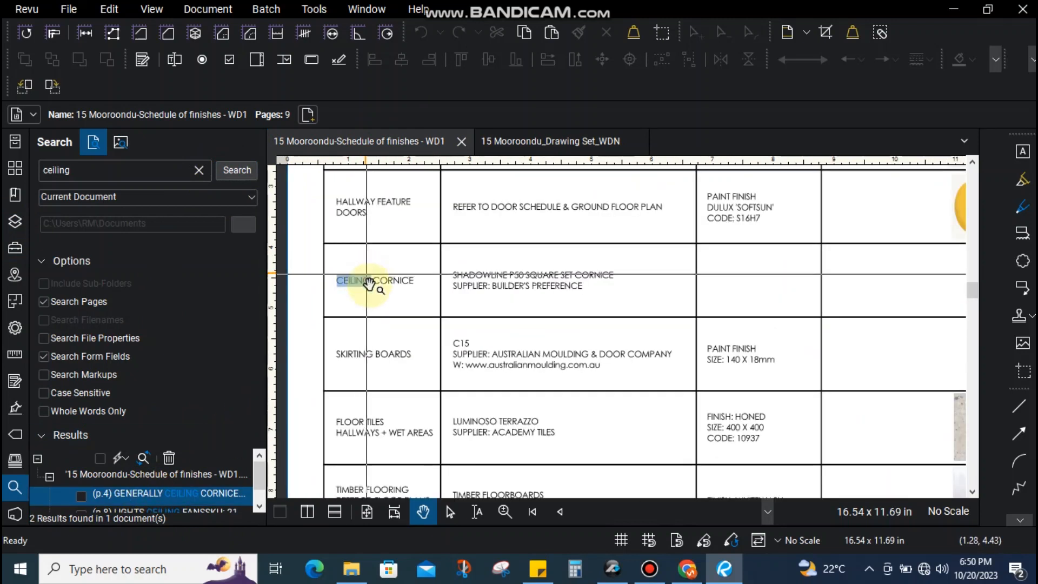
{"action": "scroll", "coordinate": [402, 301], "scroll_direction": "down", "scroll_amount": 1}
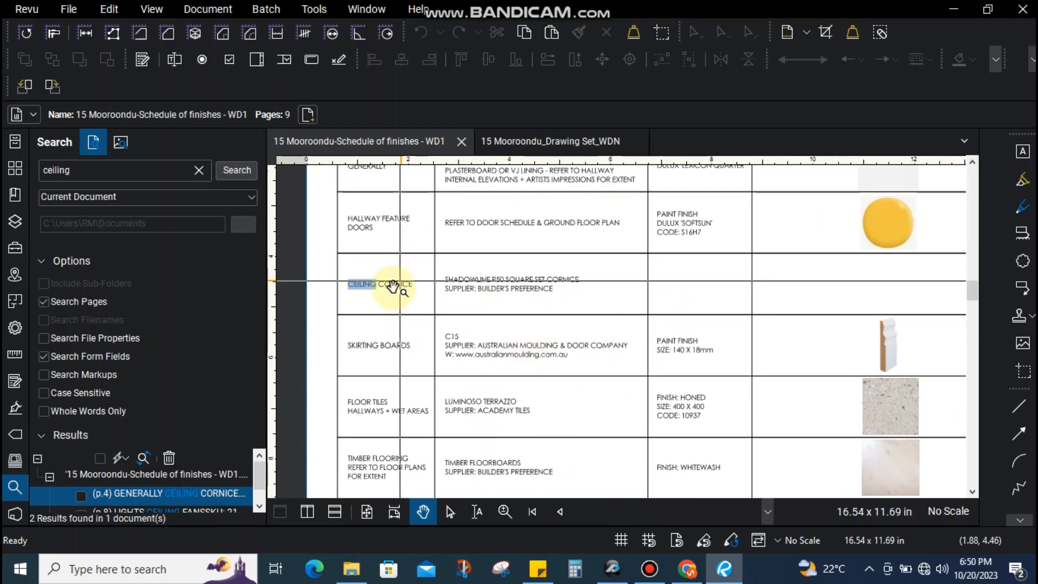
{"action": "left_click", "coordinate": [259, 507]}
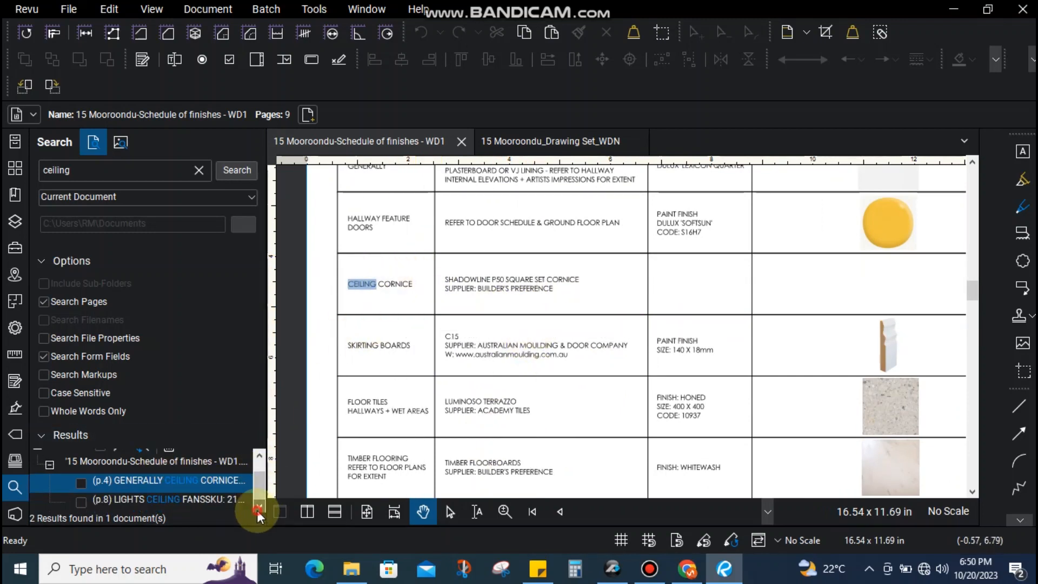
{"action": "left_click", "coordinate": [207, 501]}
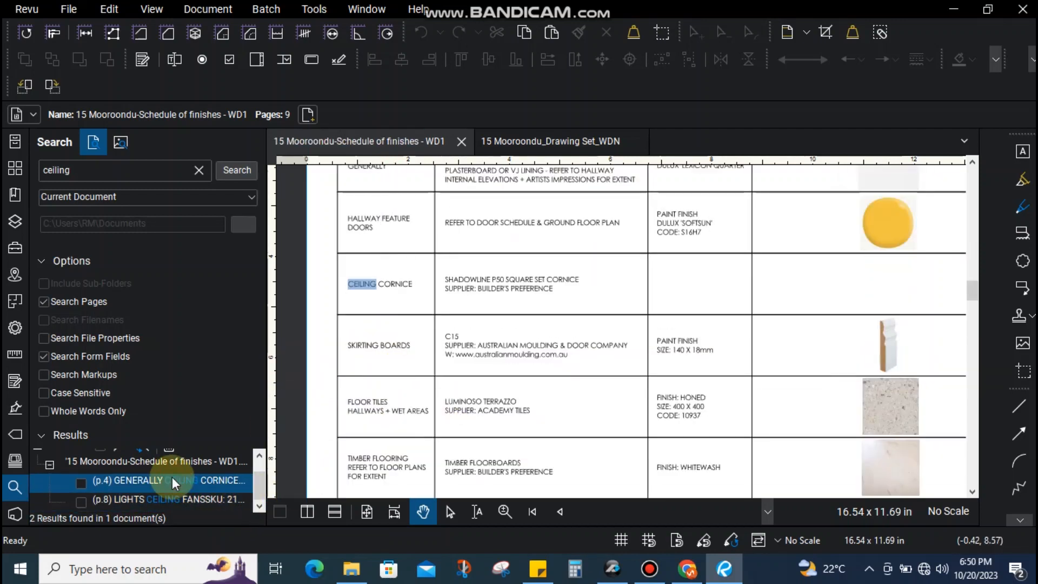
{"action": "key", "text": "Down"}
{"action": "key", "text": "Up"}
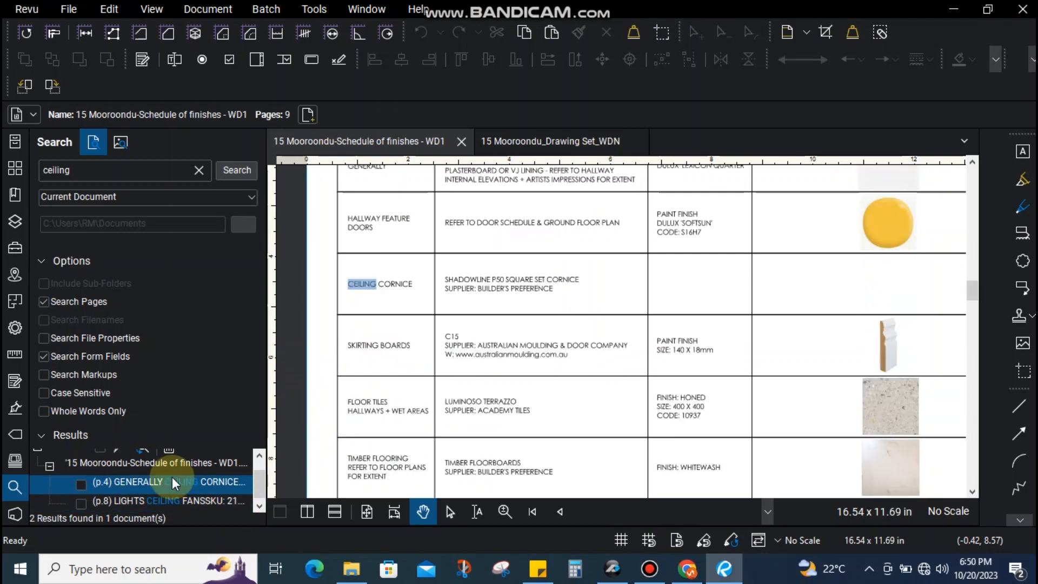
Search for 'plasterboard' and bring its page 4 match and the Finishes Schedule heading into view
{"action": "double_click", "coordinate": [95, 163]}
{"action": "type", "text": "plasterboard"}
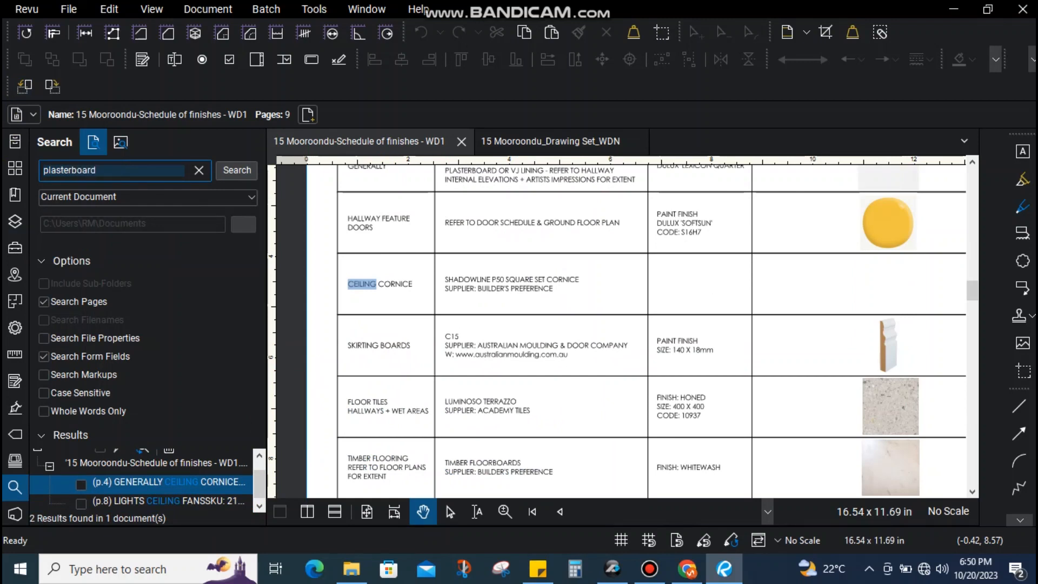
{"action": "key", "text": "Return"}
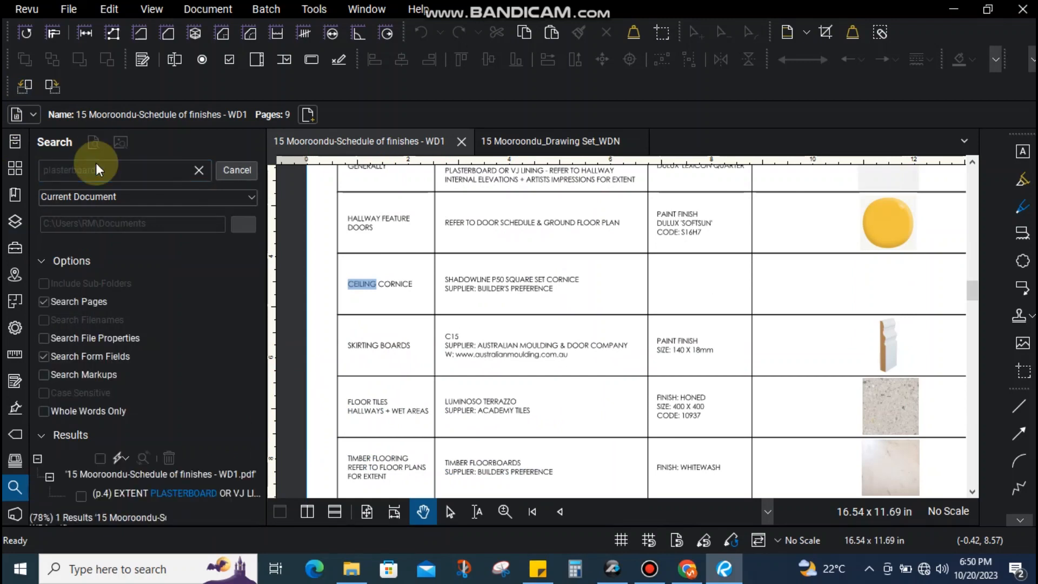
{"action": "left_click", "coordinate": [146, 492]}
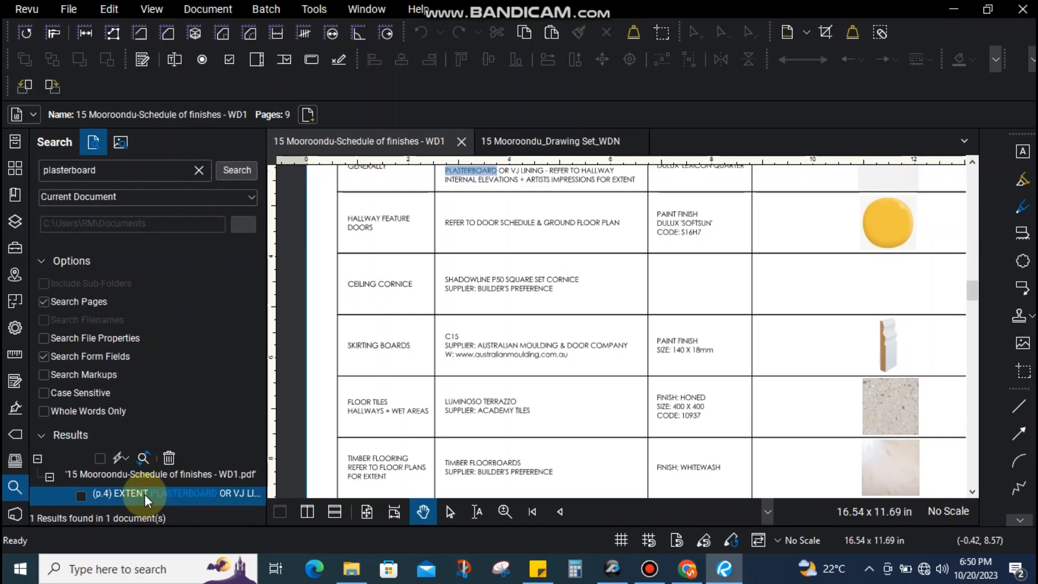
{"action": "left_click", "coordinate": [145, 495]}
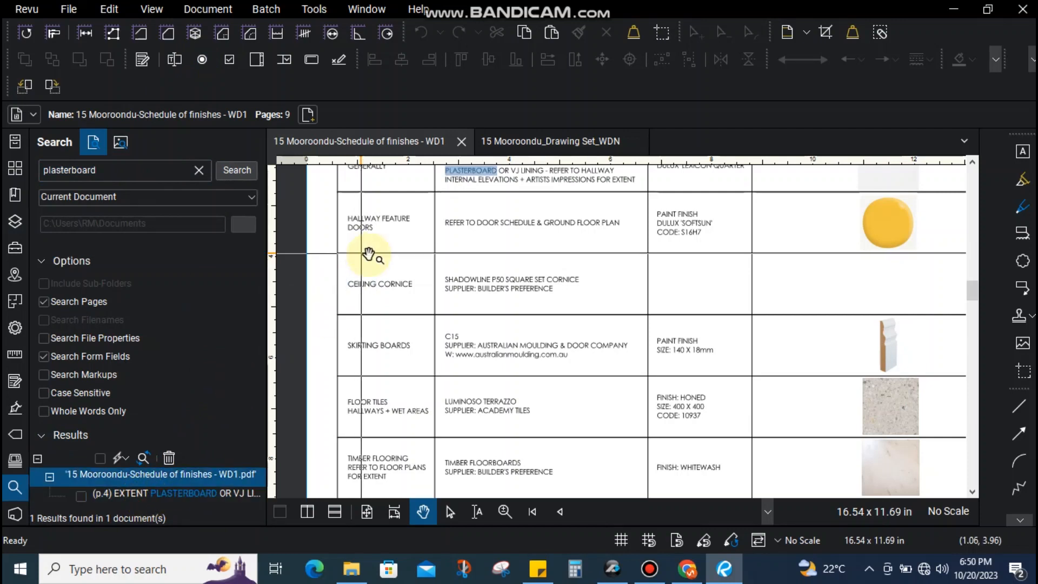
{"action": "left_click_drag", "start_coordinate": [606, 259], "coordinate": [610, 387]}
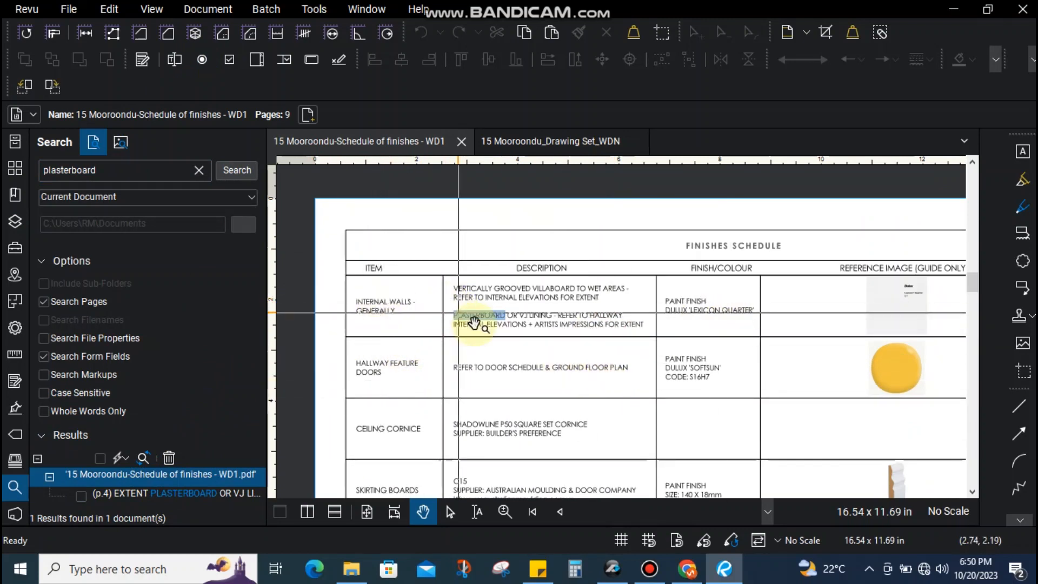
Minimize Revu and bring up the project sticky note, scrolling down to the Recent Project notes
{"action": "left_click", "coordinate": [943, 8]}
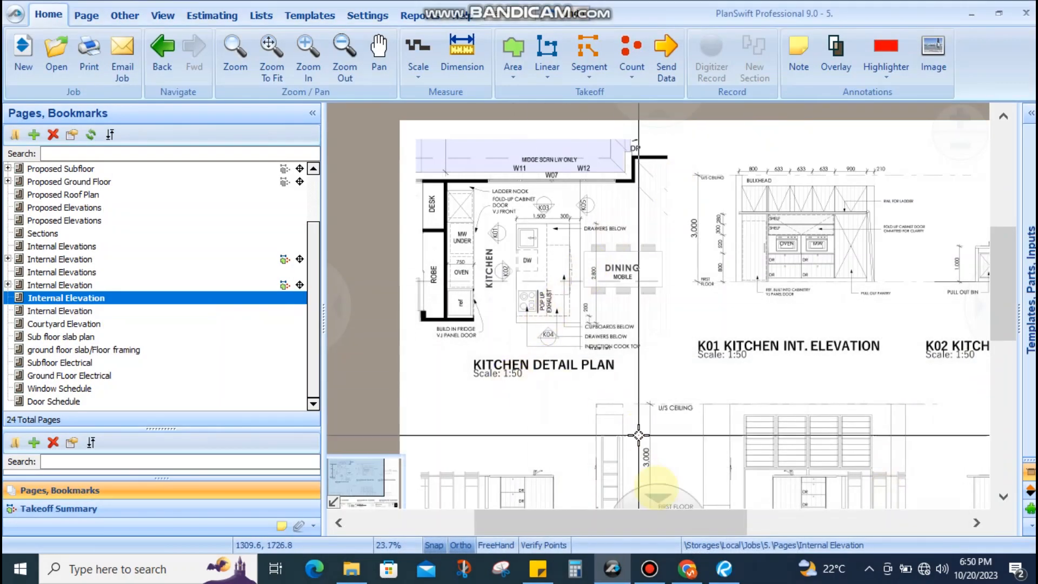
{"action": "left_click", "coordinate": [538, 569]}
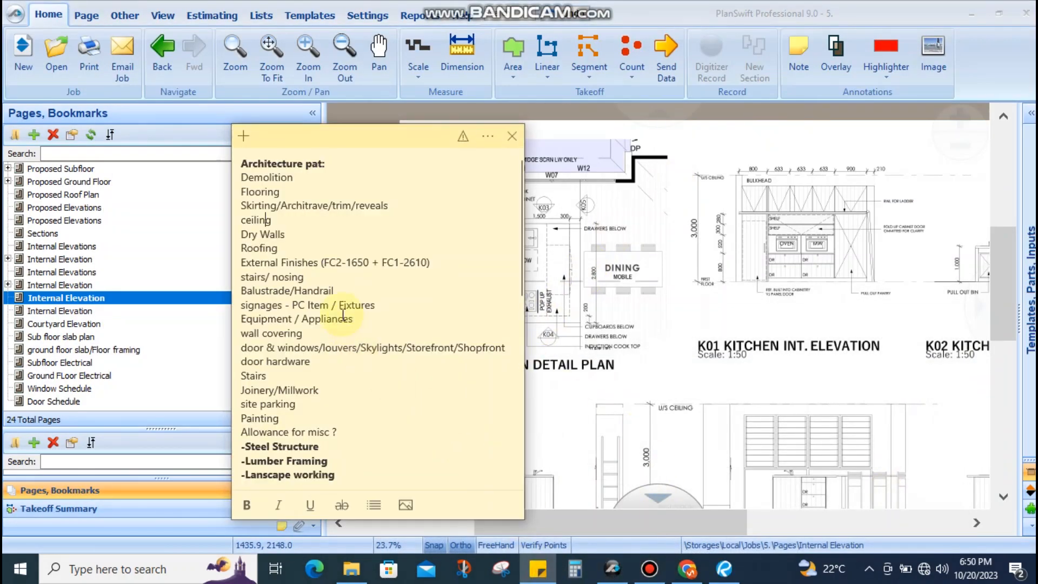
{"action": "scroll", "coordinate": [324, 303], "scroll_direction": "down", "scroll_amount": 10}
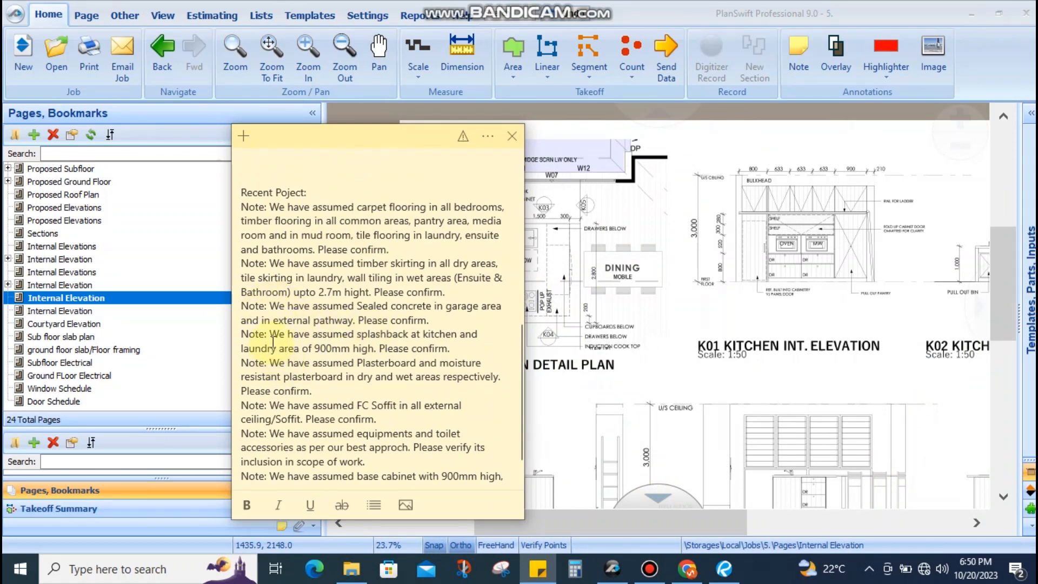
{"action": "left_click_drag", "start_coordinate": [273, 334], "coordinate": [413, 364]}
{"action": "left_click", "coordinate": [301, 390]}
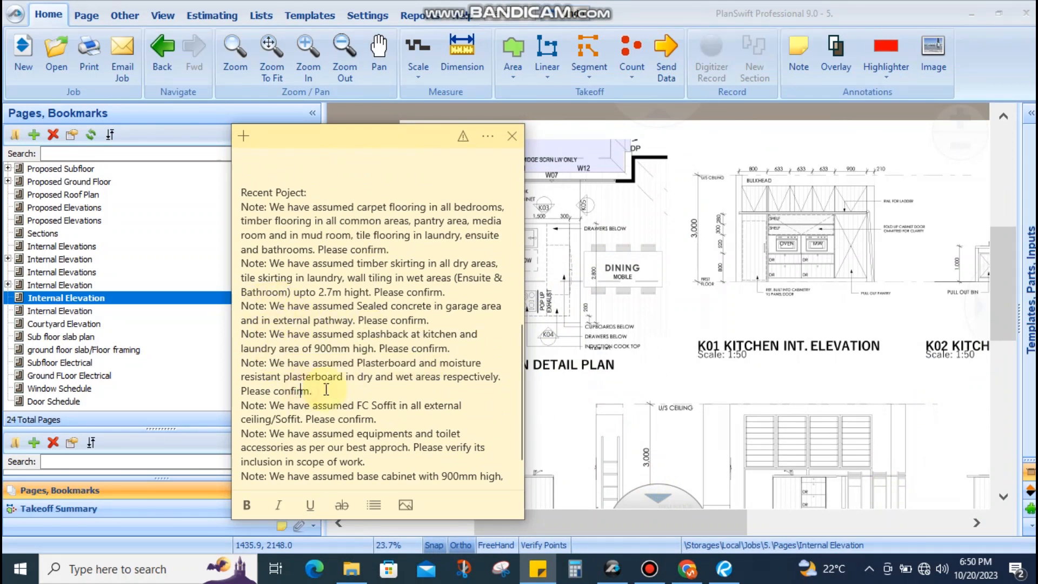
{"action": "scroll", "coordinate": [362, 379], "scroll_direction": "down", "scroll_amount": 1}
Highlight the resistant plasterboard assumption sentence and the FC Soffit sentence in the note
{"action": "left_click", "coordinate": [384, 362]}
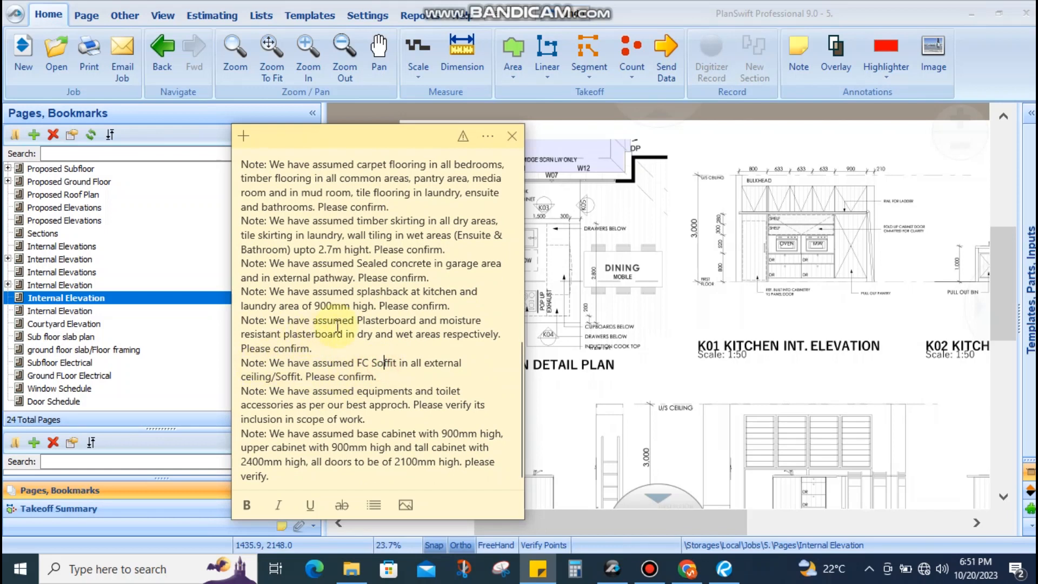
{"action": "left_click_drag", "start_coordinate": [270, 306], "coordinate": [451, 327]}
{"action": "left_click_drag", "start_coordinate": [277, 334], "coordinate": [478, 334]}
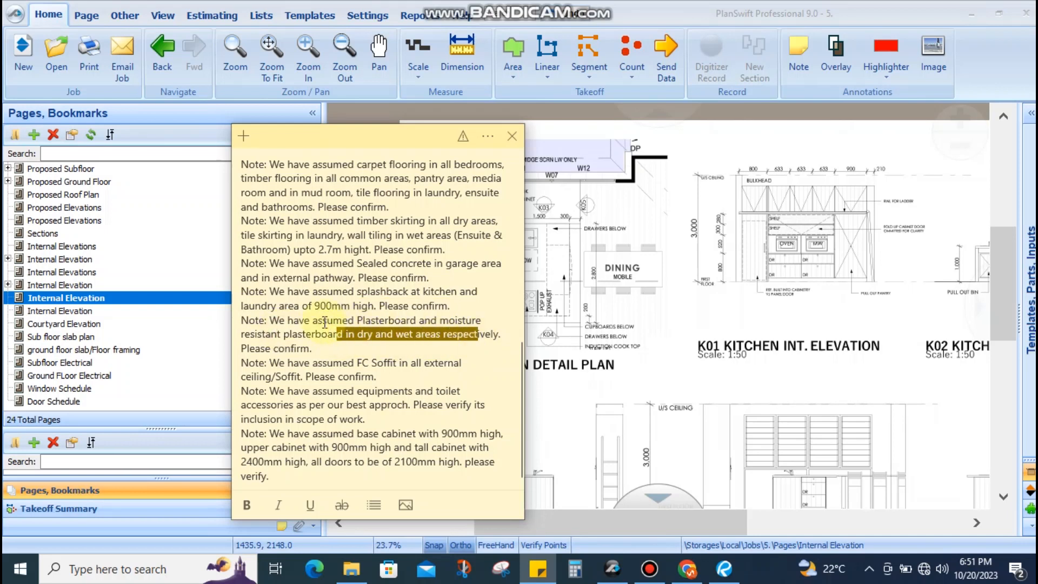
{"action": "left_click_drag", "start_coordinate": [361, 320], "coordinate": [481, 321]}
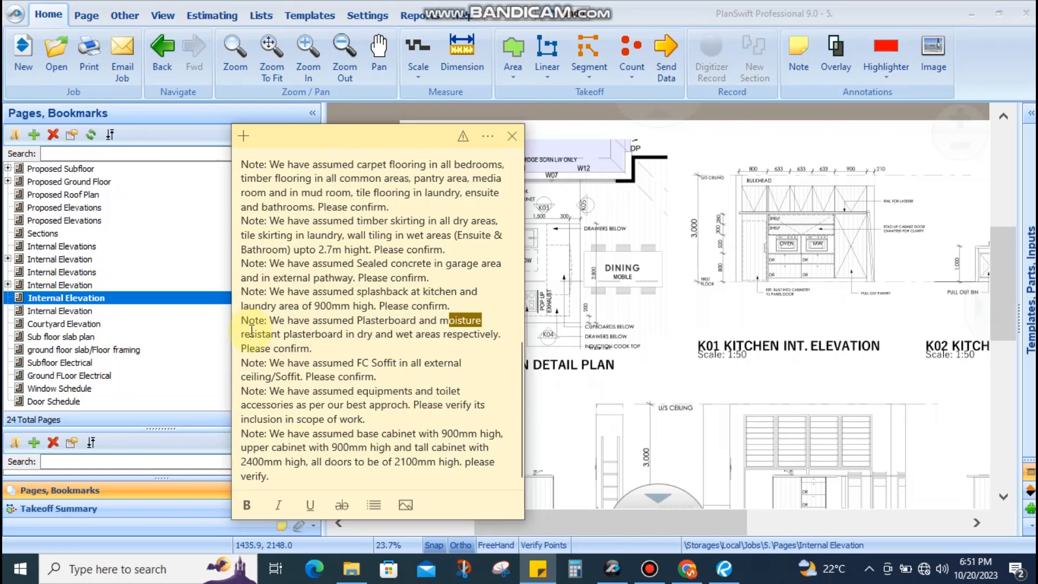
{"action": "left_click_drag", "start_coordinate": [270, 321], "coordinate": [316, 352]}
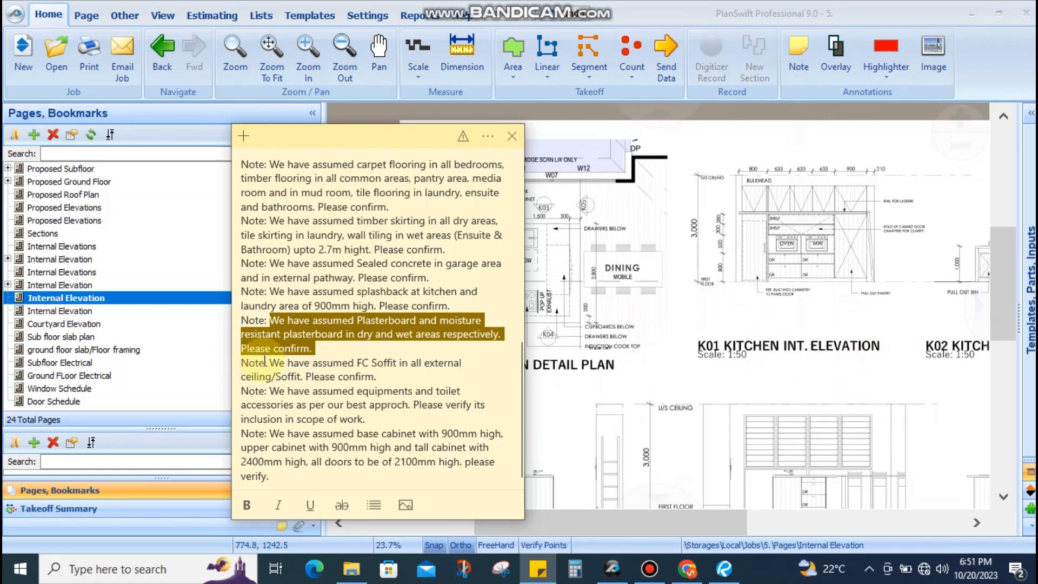
{"action": "left_click_drag", "start_coordinate": [271, 361], "coordinate": [379, 377]}
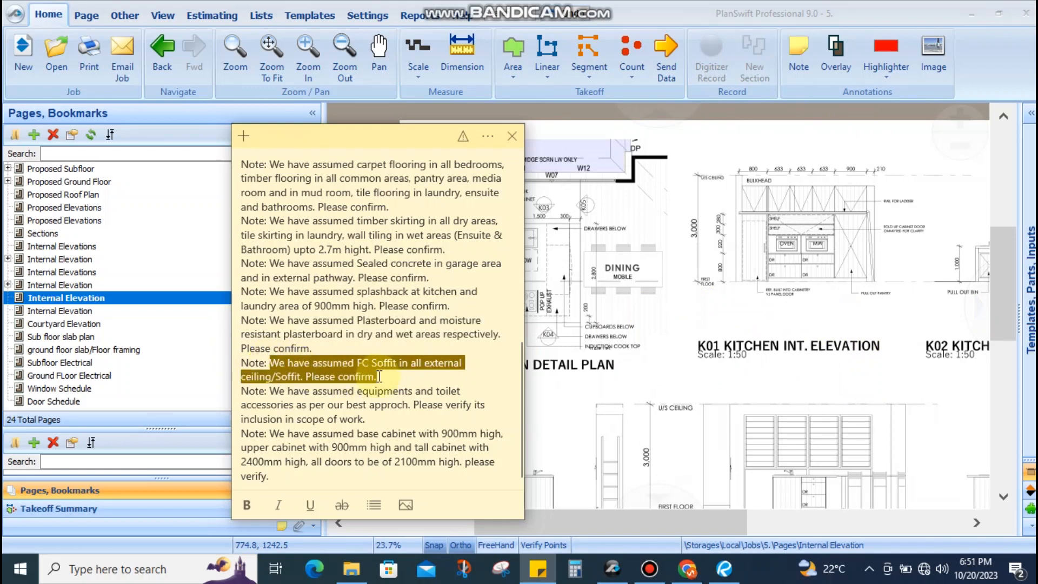
Re-highlight the FC Soffit wording, clear the selection, and return to PlanSwift's kitchen elevation sheet
{"action": "left_click", "coordinate": [363, 362]}
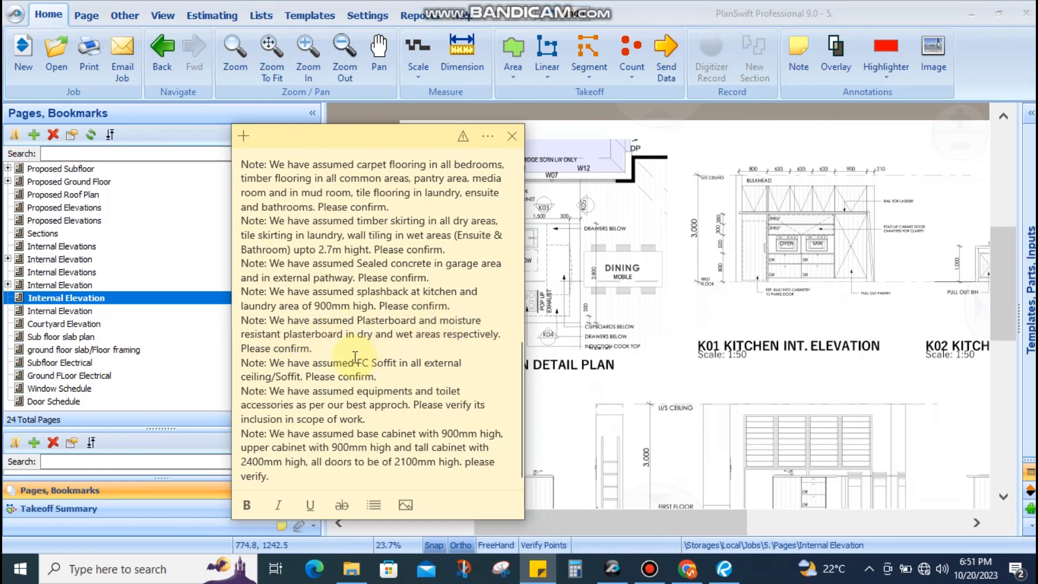
{"action": "left_click_drag", "start_coordinate": [355, 361], "coordinate": [394, 363]}
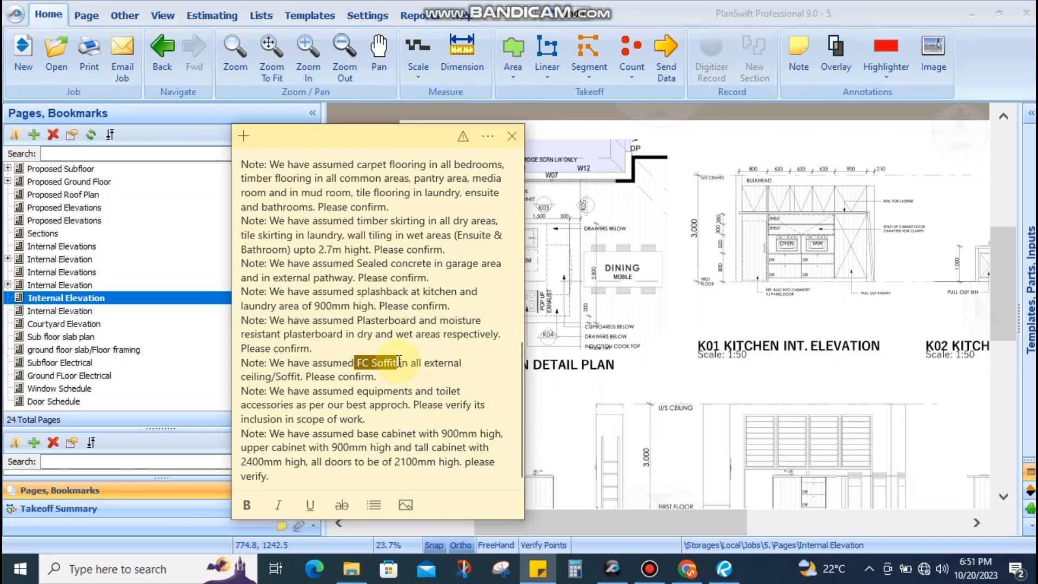
{"action": "left_click", "coordinate": [362, 362]}
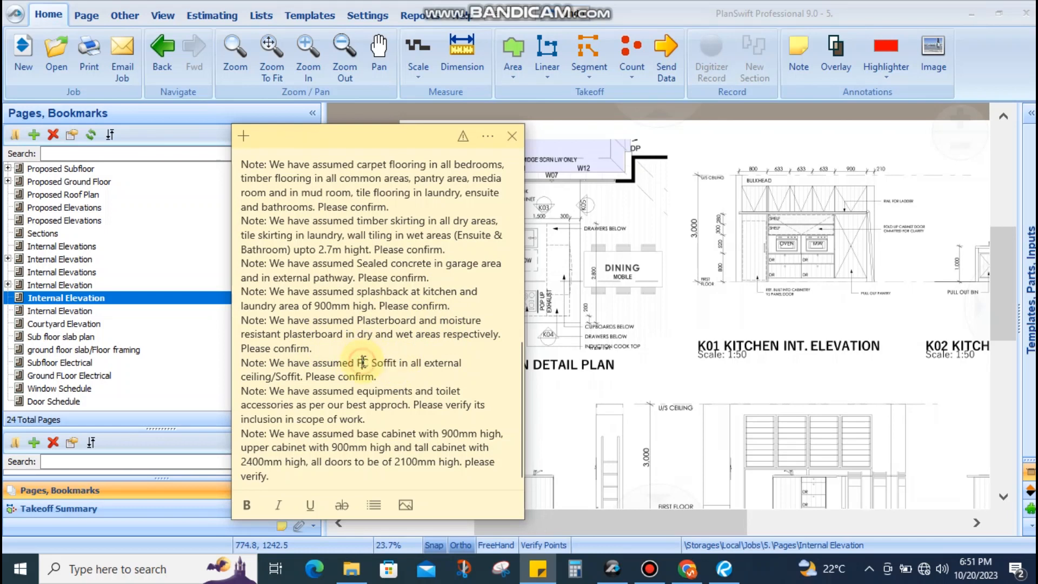
{"action": "left_click_drag", "start_coordinate": [357, 362], "coordinate": [390, 362]}
{"action": "left_click", "coordinate": [275, 377]}
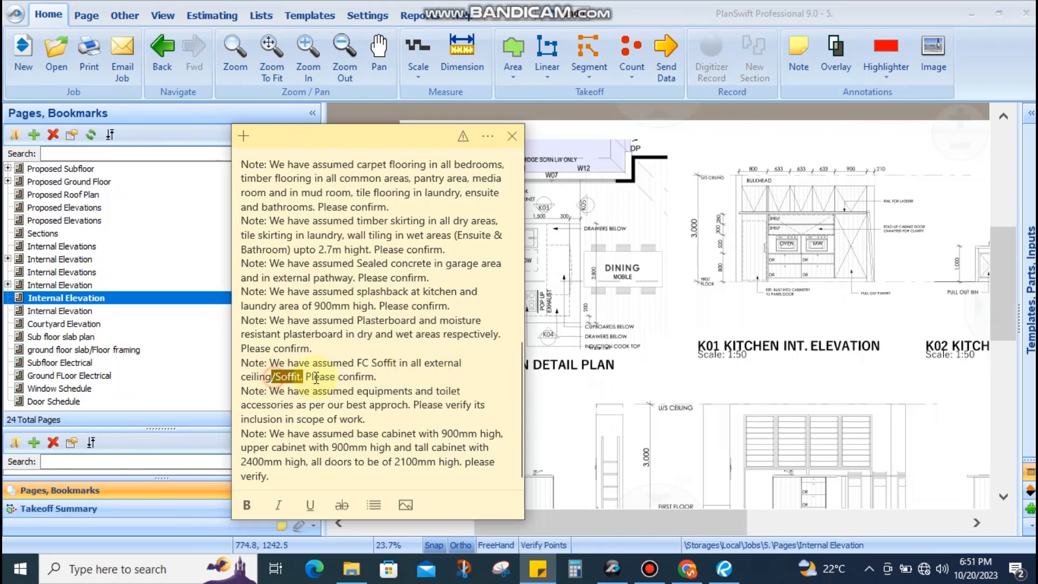
{"action": "left_click", "coordinate": [369, 391]}
{"action": "left_click", "coordinate": [646, 263]}
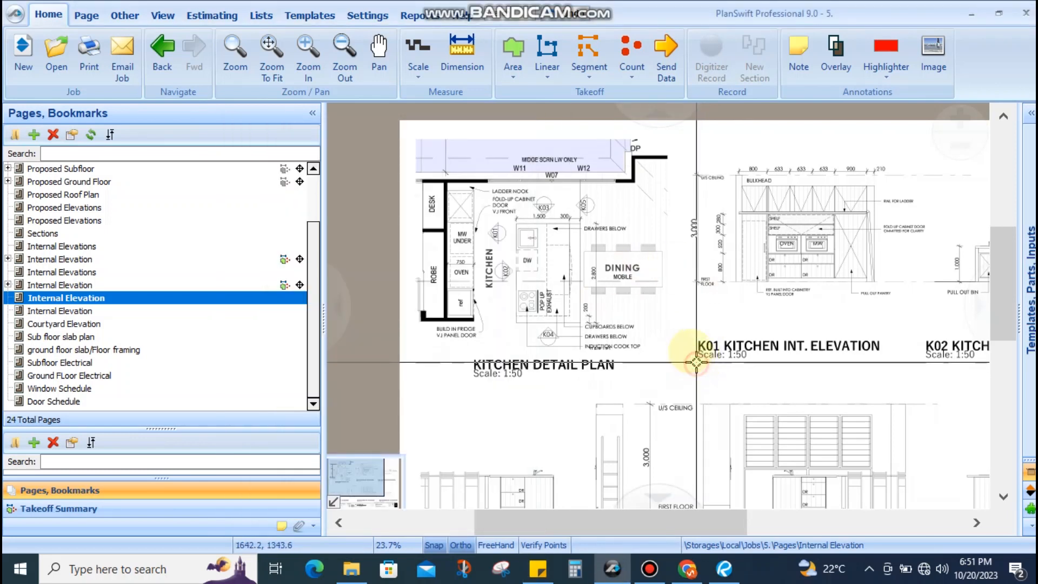
Go via Proposed Ground Floor to Proposed Subfloor and zoom over its yellow, blue and red takeoff areas
{"action": "scroll", "coordinate": [167, 293], "scroll_direction": "up", "scroll_amount": 2}
{"action": "left_click", "coordinate": [108, 246]}
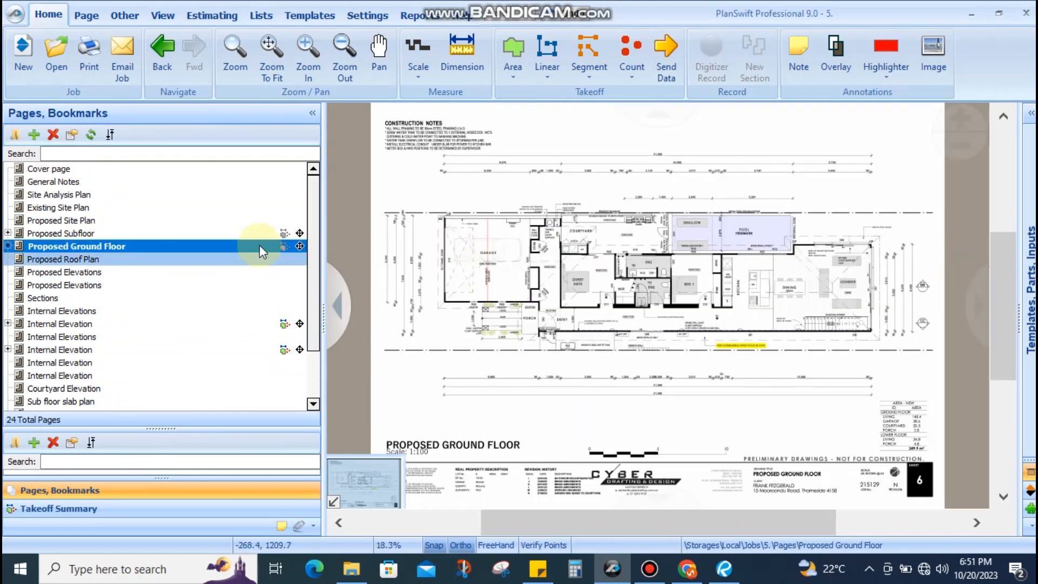
{"action": "left_click", "coordinate": [89, 233]}
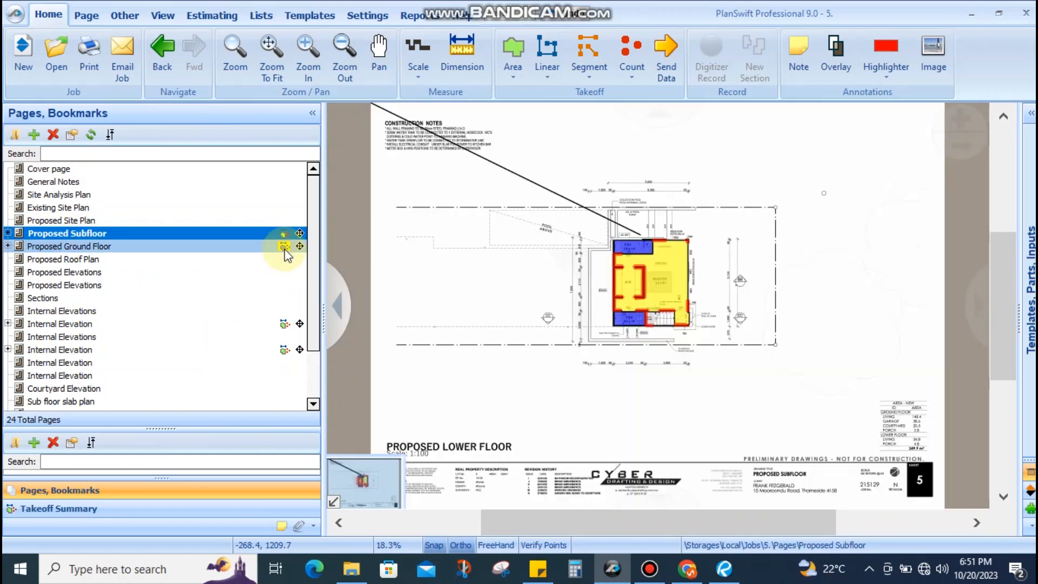
{"action": "scroll", "coordinate": [579, 282], "scroll_direction": "up", "scroll_amount": 5}
{"action": "scroll", "coordinate": [595, 338], "scroll_direction": "down", "scroll_amount": 3}
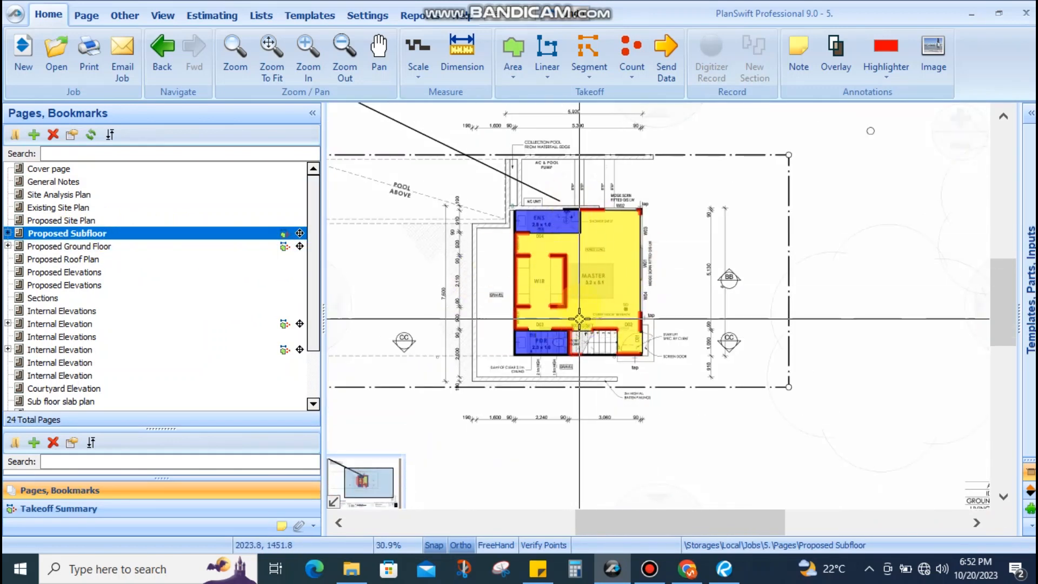
{"action": "scroll", "coordinate": [611, 314], "scroll_direction": "up", "scroll_amount": 2}
{"action": "scroll", "coordinate": [617, 291], "scroll_direction": "down", "scroll_amount": 2}
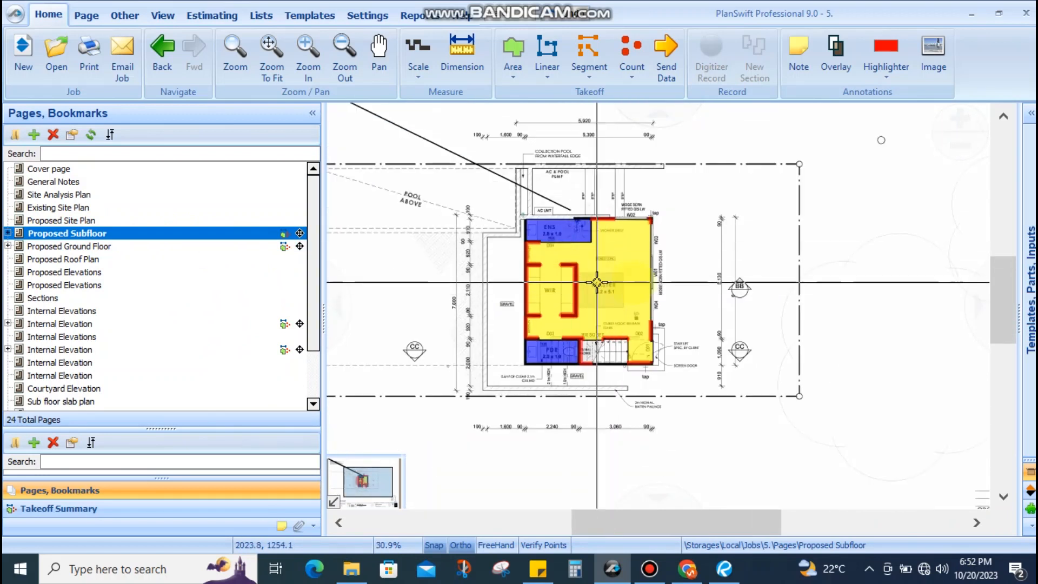
{"action": "scroll", "coordinate": [563, 269], "scroll_direction": "up", "scroll_amount": 2}
{"action": "scroll", "coordinate": [563, 269], "scroll_direction": "down", "scroll_amount": 2}
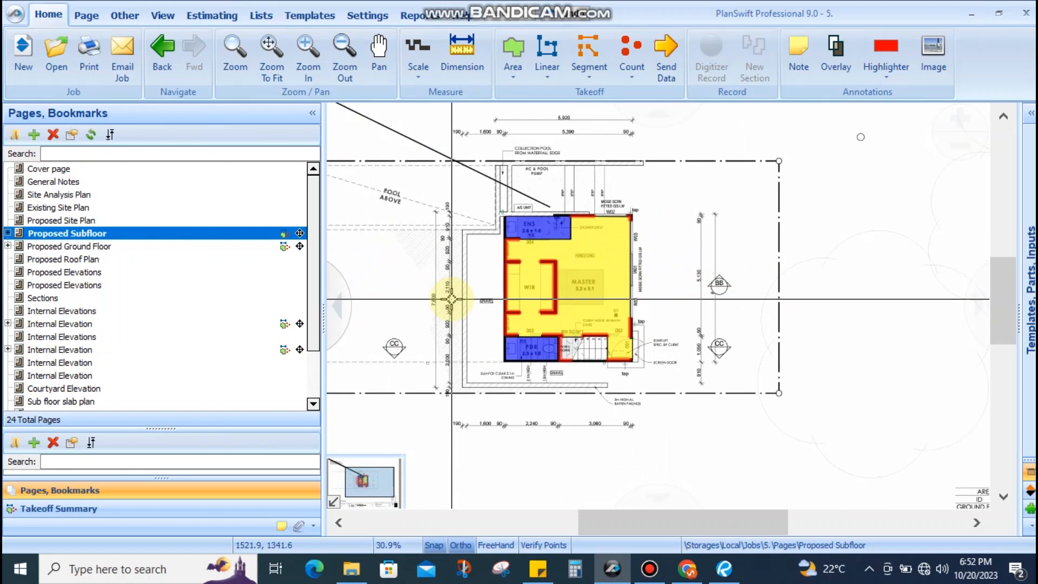
{"action": "scroll", "coordinate": [561, 259], "scroll_direction": "up", "scroll_amount": 2}
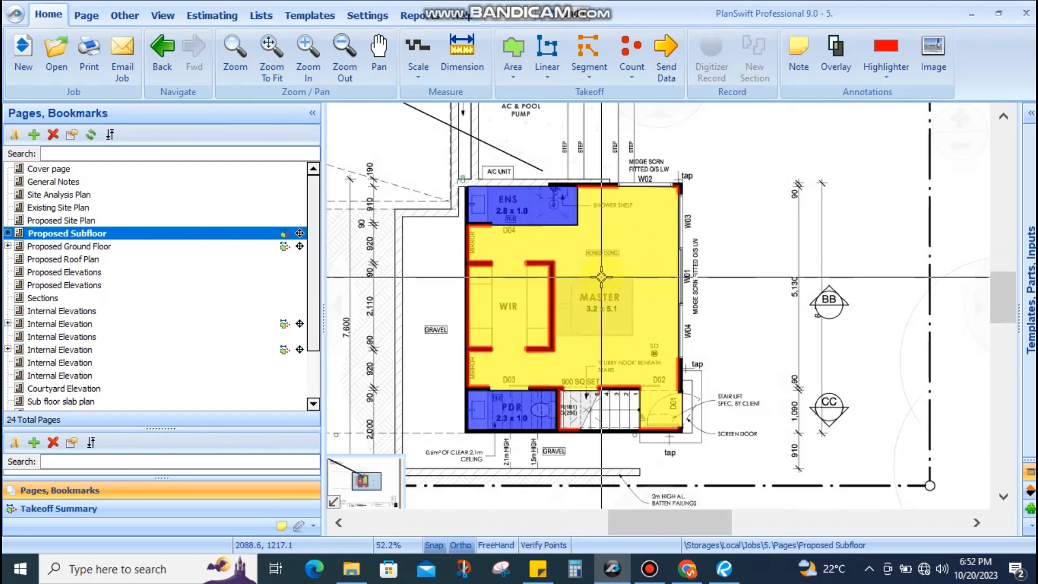
{"action": "scroll", "coordinate": [605, 277], "scroll_direction": "down", "scroll_amount": 3}
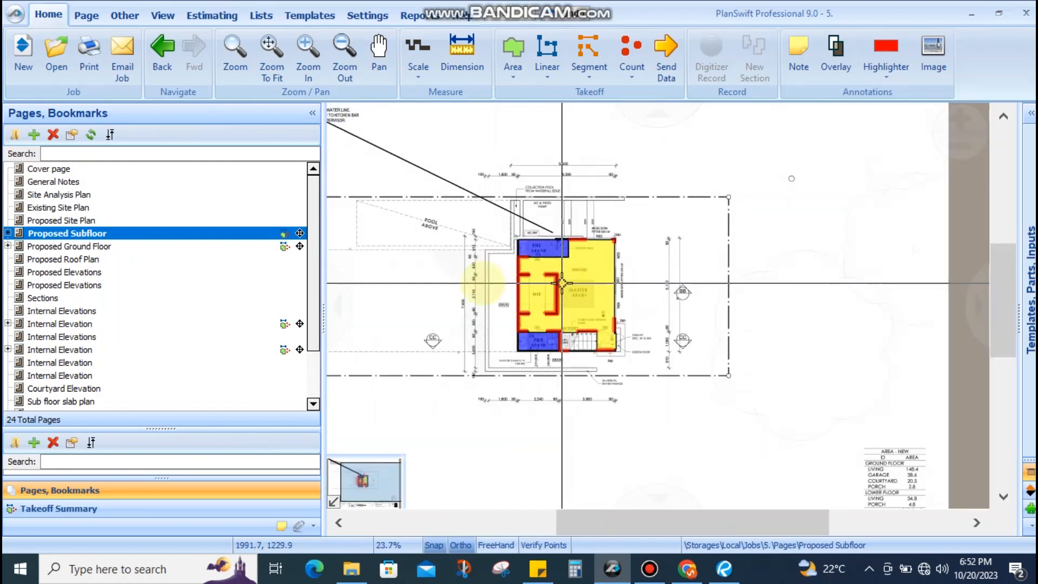
Copy the Proposed Subfloor page and paste a duplicate into the page list
{"action": "right_click", "coordinate": [73, 230]}
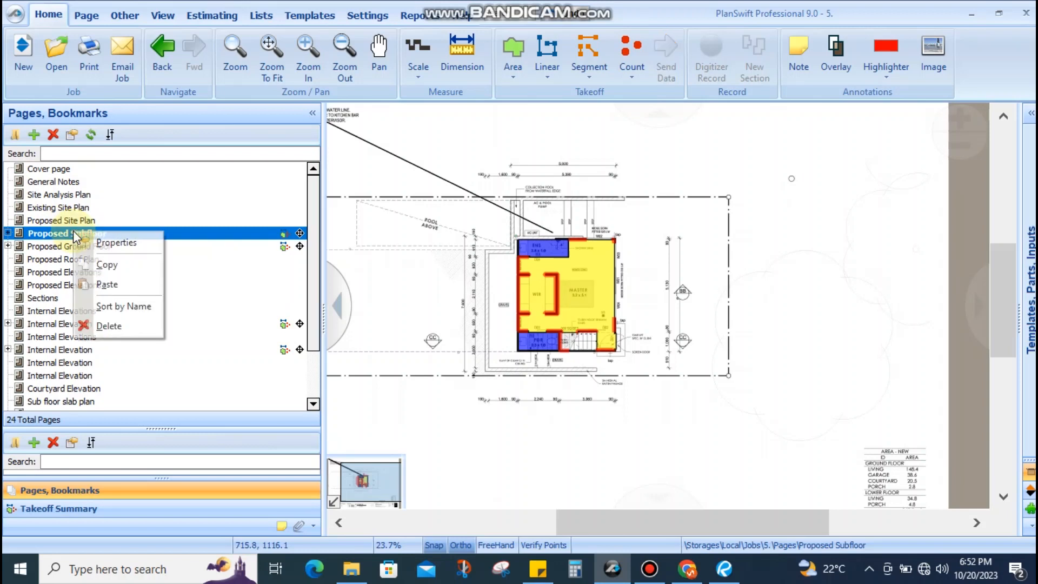
{"action": "left_click", "coordinate": [111, 266]}
{"action": "right_click", "coordinate": [105, 238]}
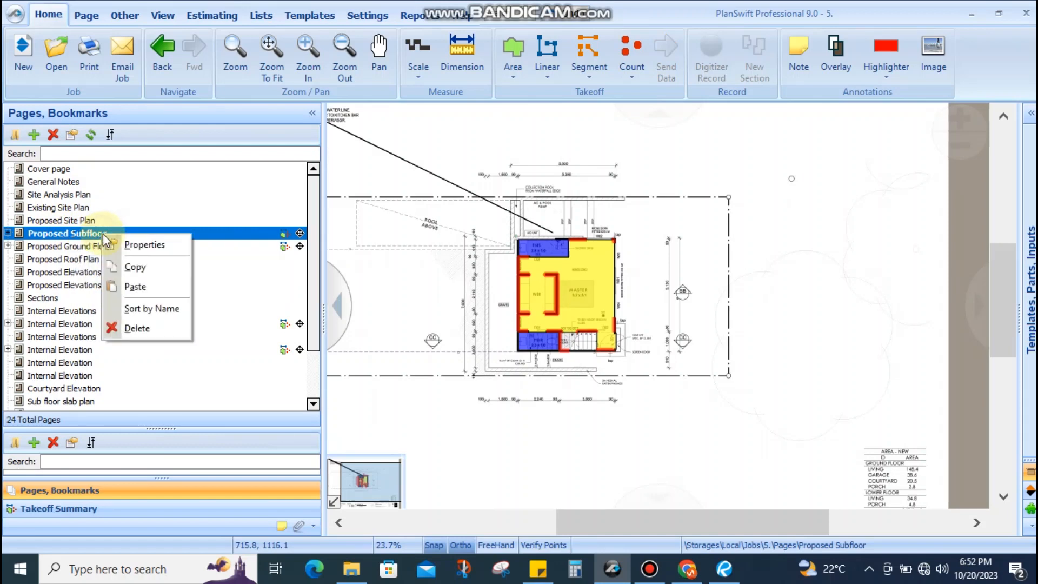
{"action": "left_click", "coordinate": [127, 285]}
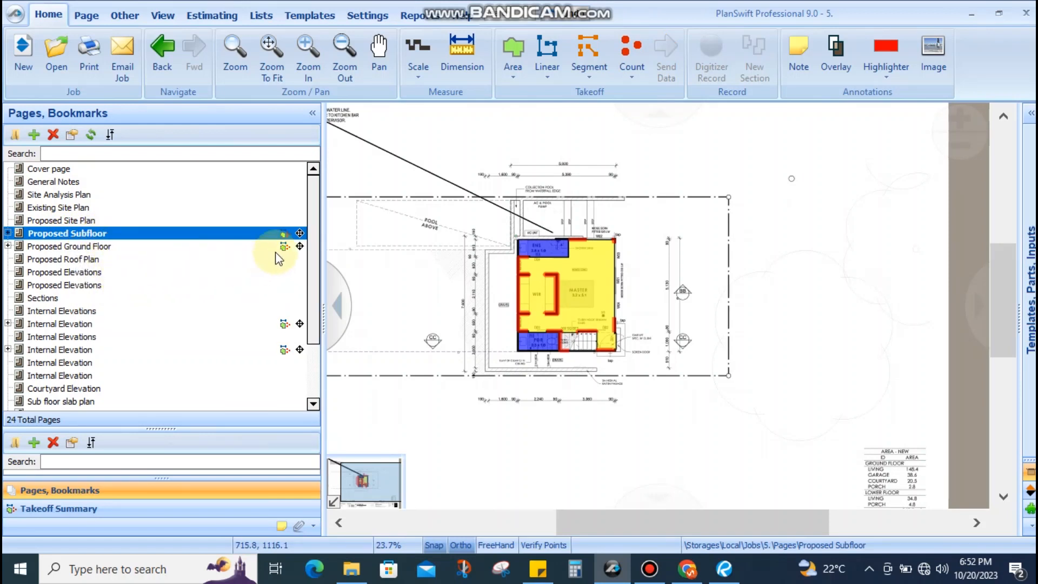
Duplicate the Proposed Ground Floor page the same way, then open the new blank Proposed Subfloor copy
{"action": "left_click", "coordinate": [178, 248]}
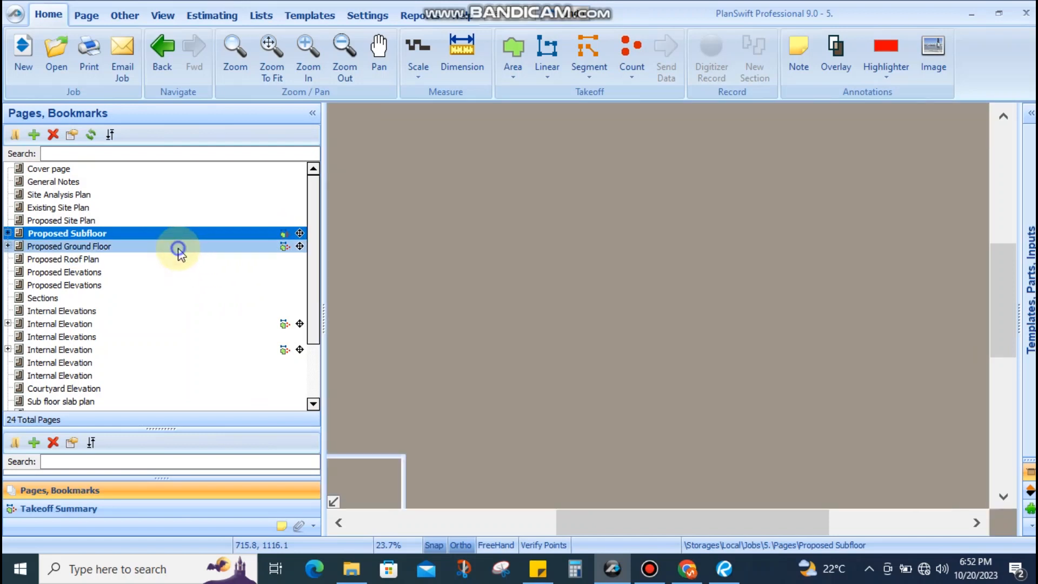
{"action": "right_click", "coordinate": [177, 248]}
{"action": "left_click", "coordinate": [196, 282]}
{"action": "right_click", "coordinate": [168, 248]}
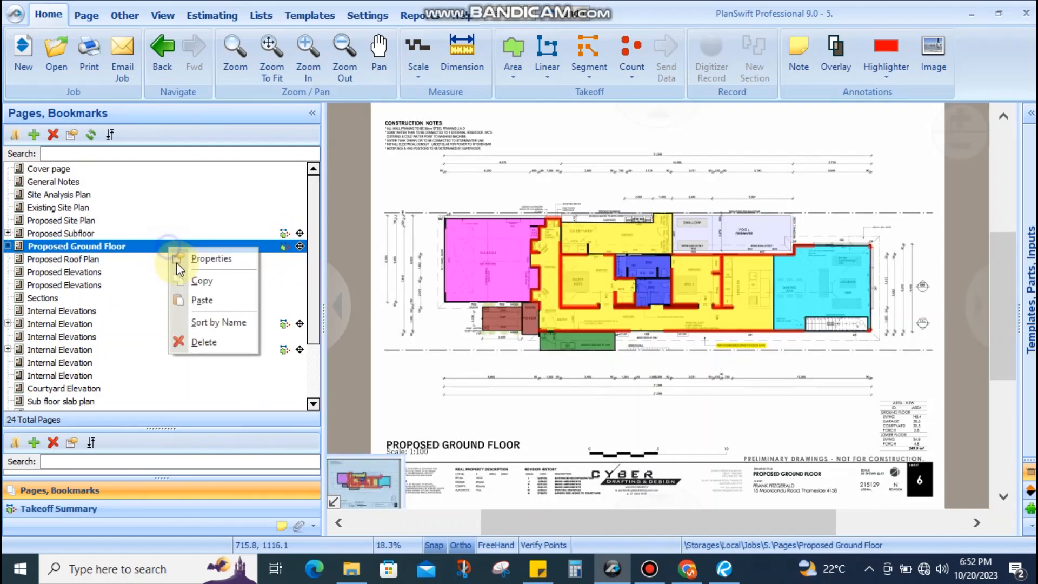
{"action": "left_click", "coordinate": [182, 298]}
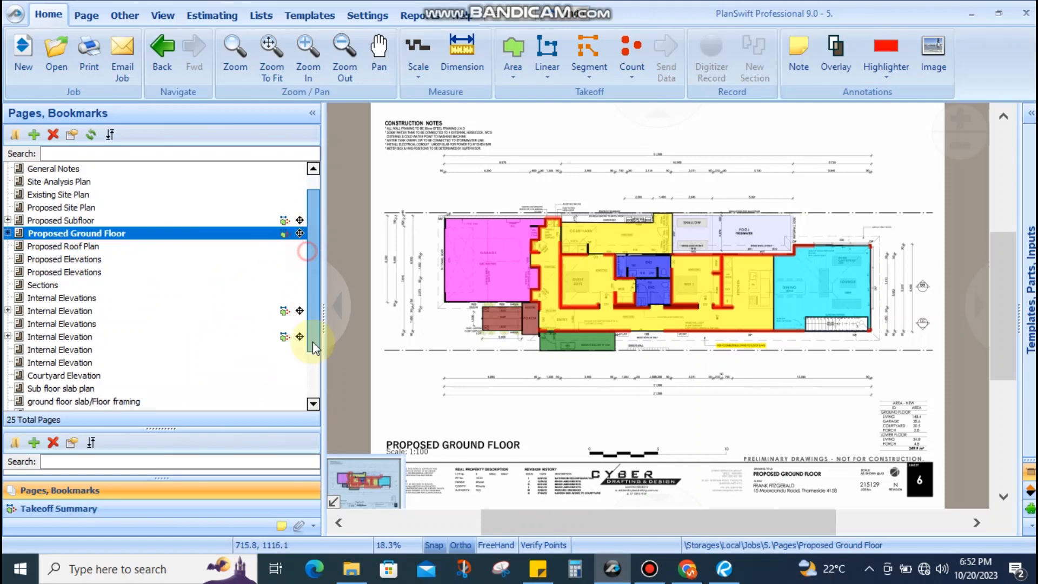
{"action": "left_click", "coordinate": [102, 387]}
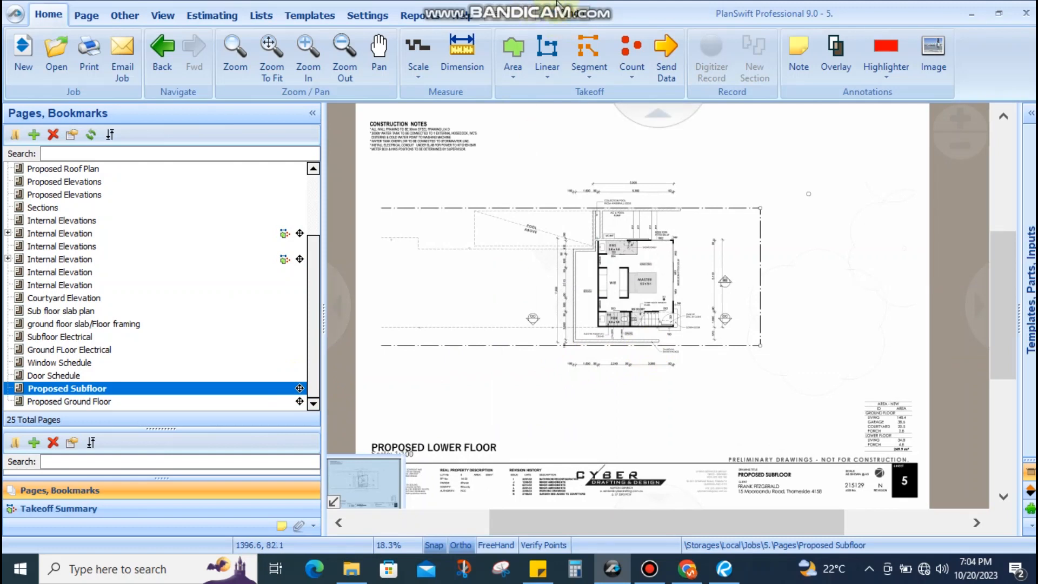
Open the Proposed Subfloor page and centre its room block on screen
{"action": "scroll", "coordinate": [124, 216], "scroll_direction": "up", "scroll_amount": 3}
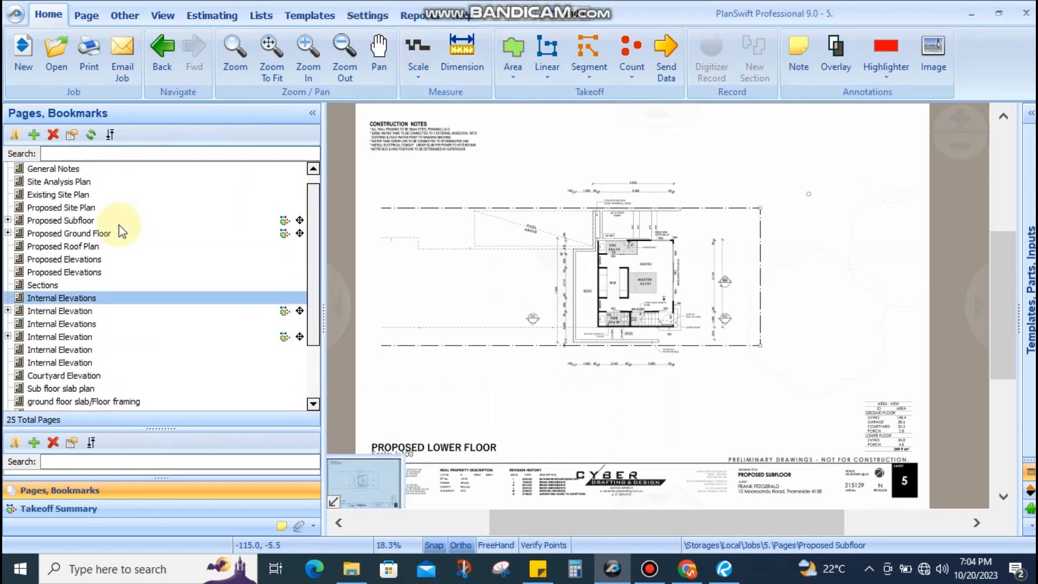
{"action": "left_click", "coordinate": [138, 233]}
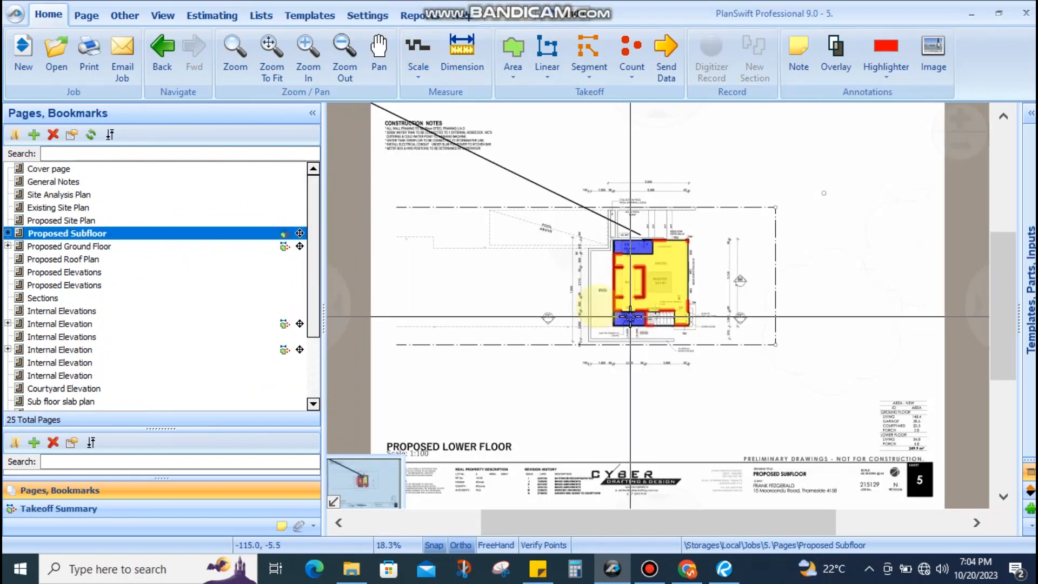
{"action": "scroll", "coordinate": [658, 290], "scroll_direction": "up", "scroll_amount": 5}
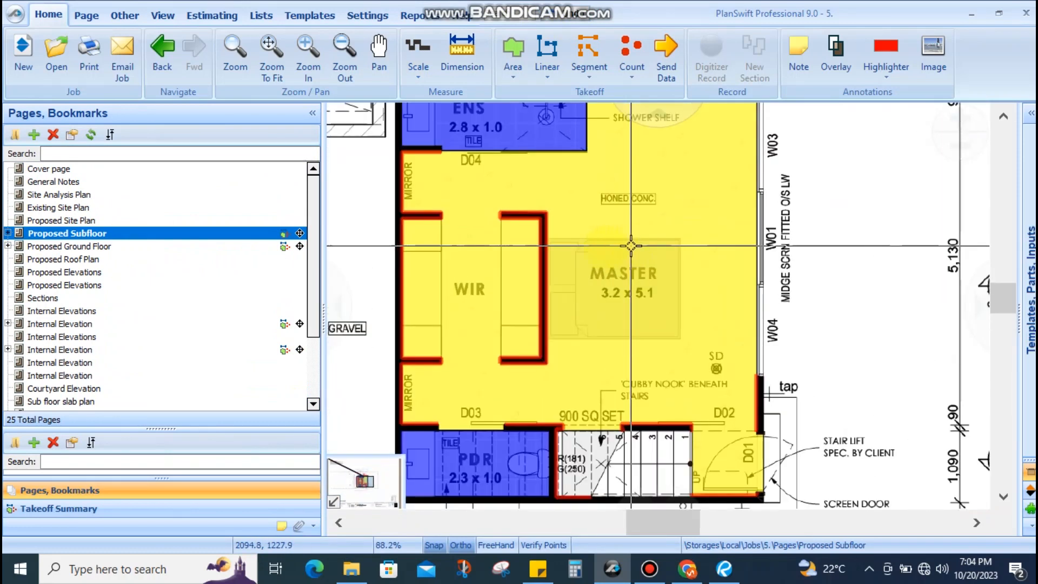
{"action": "scroll", "coordinate": [616, 221], "scroll_direction": "down", "scroll_amount": 2}
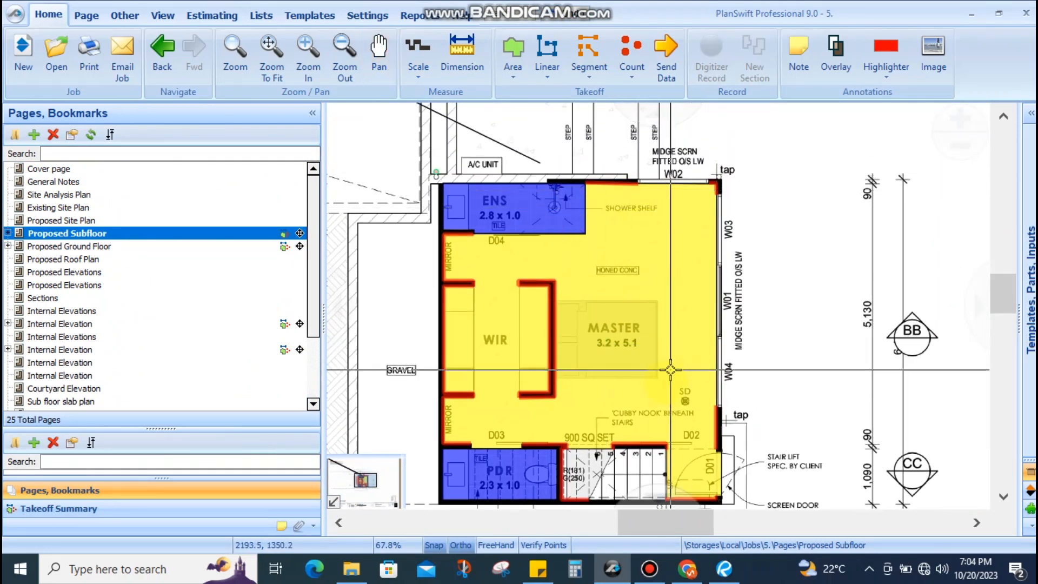
{"action": "left_click_drag", "start_coordinate": [612, 401], "coordinate": [643, 332]}
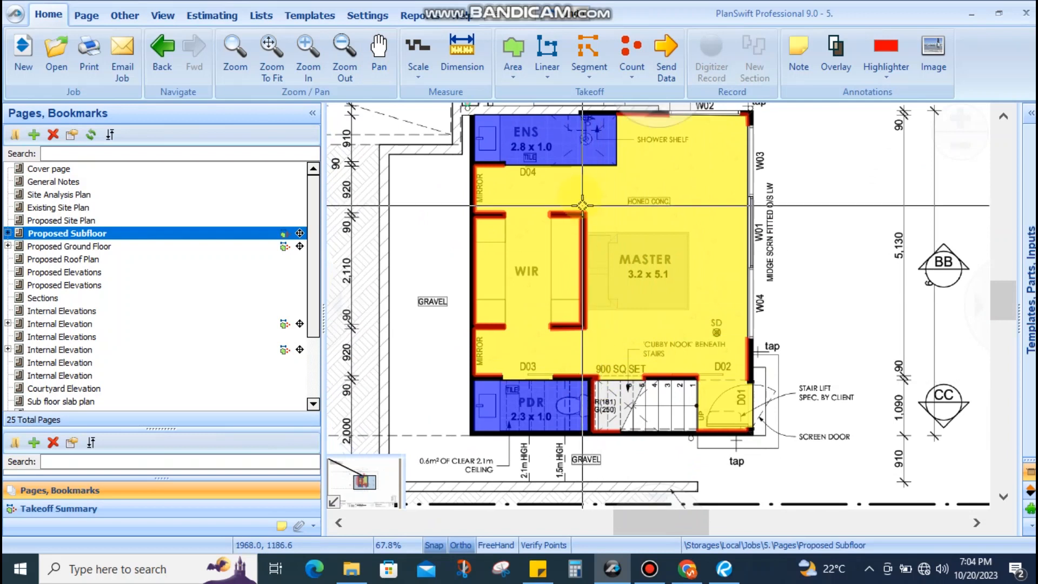
{"action": "left_click_drag", "start_coordinate": [533, 138], "coordinate": [533, 250]}
{"action": "scroll", "coordinate": [533, 249], "scroll_direction": "up", "scroll_amount": 3}
{"action": "scroll", "coordinate": [520, 238], "scroll_direction": "down", "scroll_amount": 3}
Inspect the Honed concrete Finish area and the other rooms' takeoffs, then clear the selection
{"action": "left_click_drag", "start_coordinate": [618, 348], "coordinate": [601, 184]}
{"action": "scroll", "coordinate": [569, 268], "scroll_direction": "up", "scroll_amount": 6}
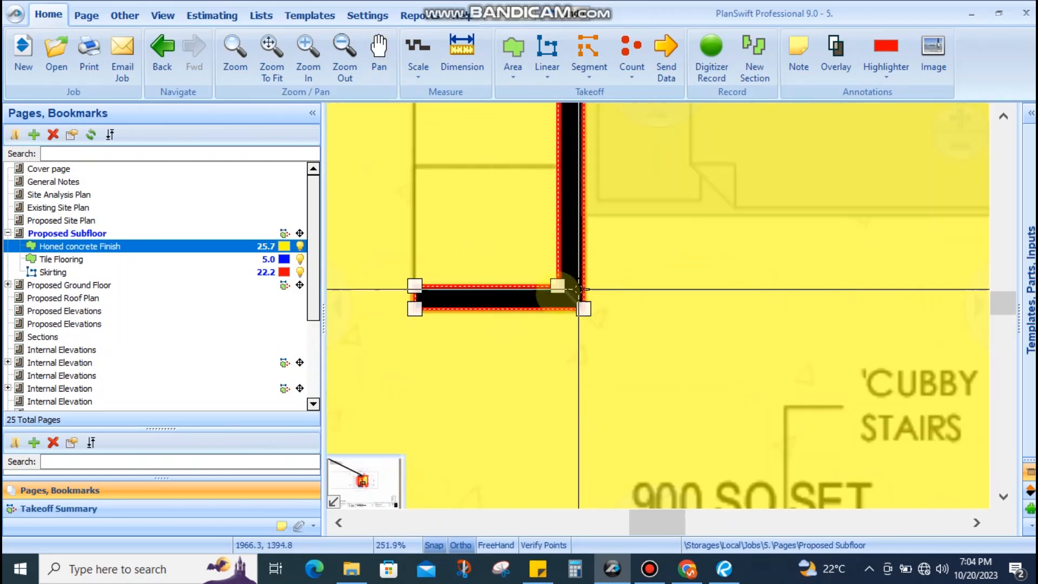
{"action": "scroll", "coordinate": [622, 307], "scroll_direction": "down", "scroll_amount": 4}
{"action": "left_click_drag", "start_coordinate": [619, 326], "coordinate": [518, 211]}
{"action": "left_click_drag", "start_coordinate": [518, 339], "coordinate": [532, 468]}
{"action": "left_click_drag", "start_coordinate": [614, 424], "coordinate": [670, 277]}
{"action": "scroll", "coordinate": [480, 306], "scroll_direction": "down", "scroll_amount": 3}
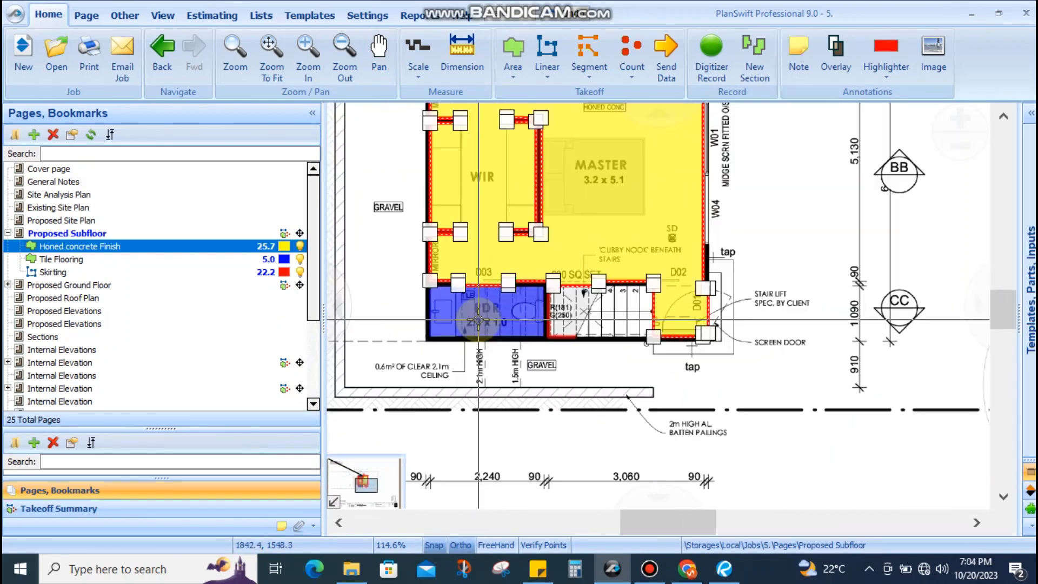
{"action": "left_click_drag", "start_coordinate": [555, 313], "coordinate": [541, 406]}
{"action": "left_click", "coordinate": [753, 359]}
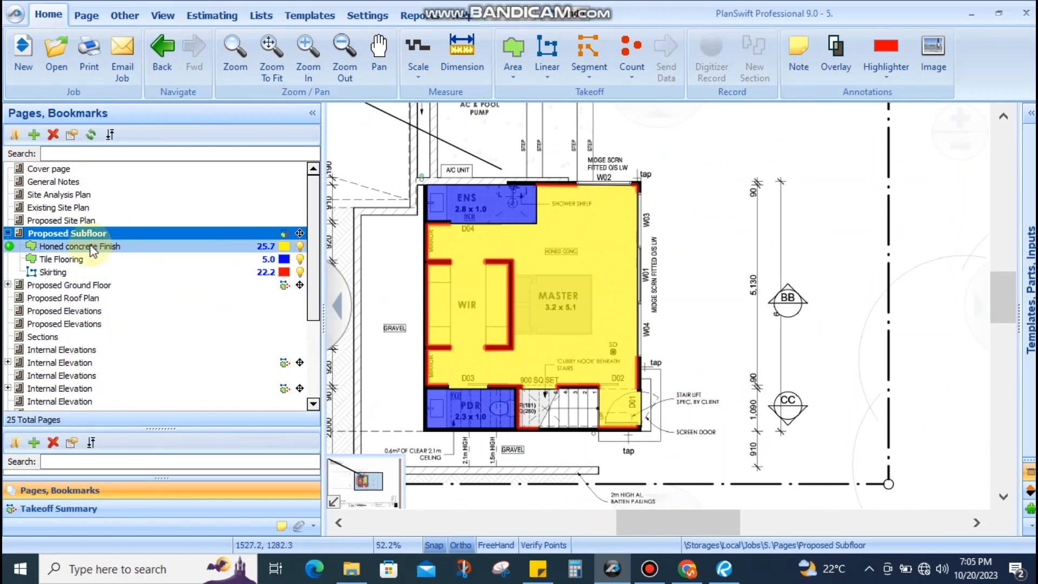
Copy the Honed concrete Finish, Tile Flooring and Skirting takeoffs, then go to the lower Proposed Subfloor page
{"action": "left_click", "coordinate": [66, 249]}
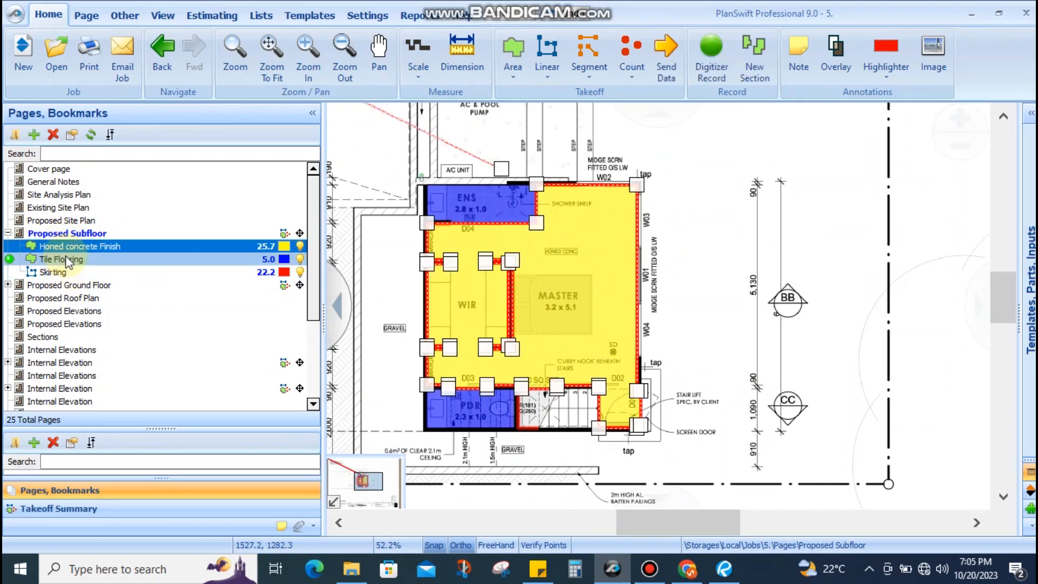
{"action": "left_click", "coordinate": [66, 259], "text": "ctrl"}
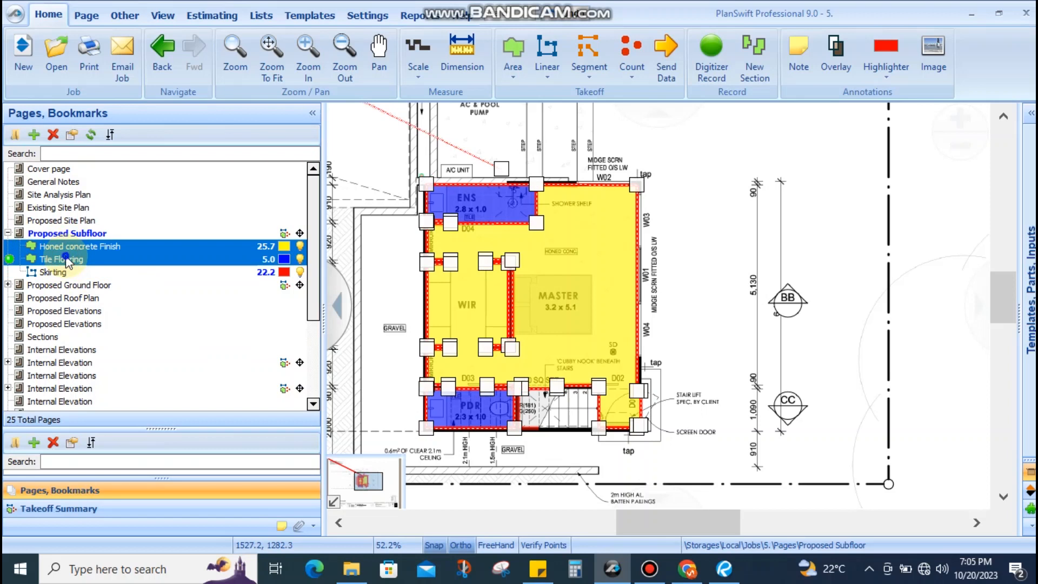
{"action": "right_click", "coordinate": [66, 258]}
{"action": "left_click", "coordinate": [65, 246]}
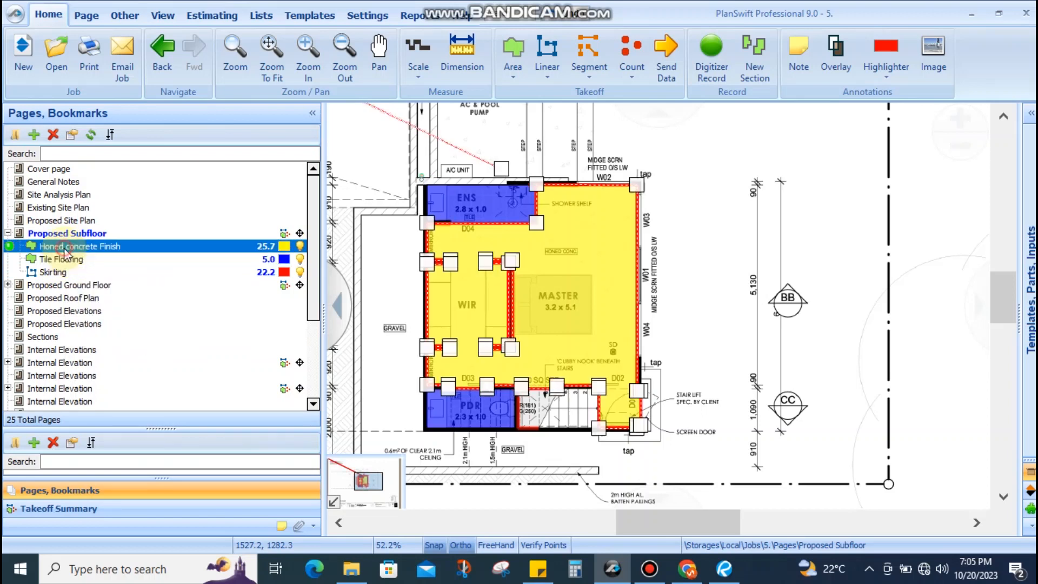
{"action": "left_click", "coordinate": [62, 271], "text": "shift"}
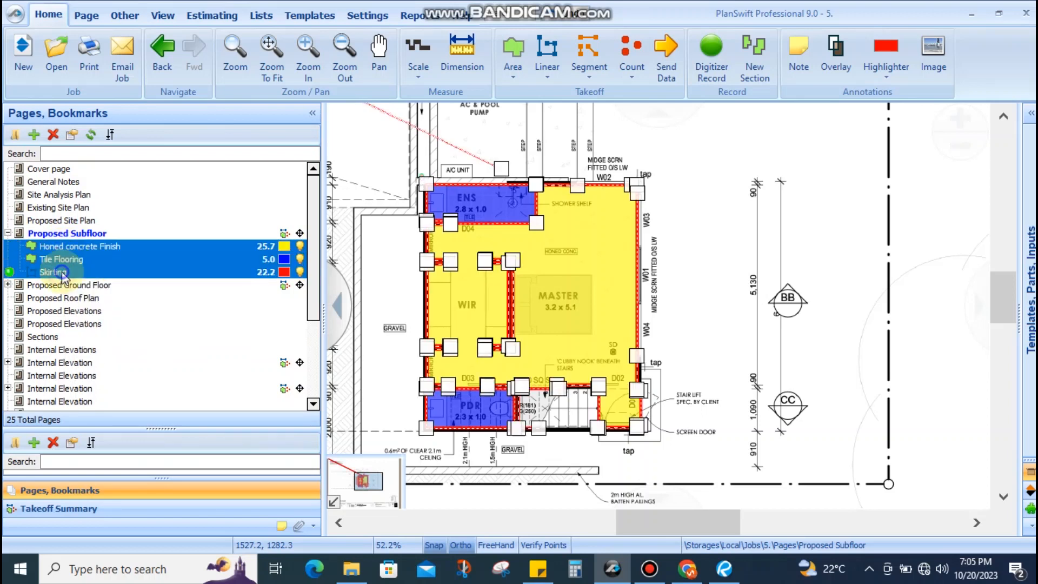
{"action": "right_click", "coordinate": [62, 272]}
{"action": "left_click", "coordinate": [75, 307]}
{"action": "scroll", "coordinate": [87, 346], "scroll_direction": "down", "scroll_amount": 3}
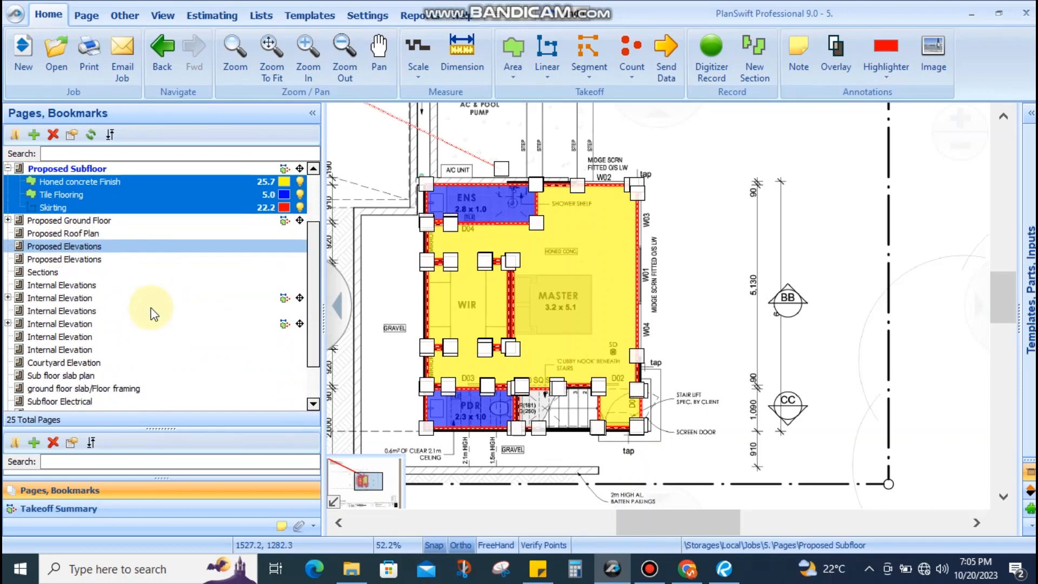
{"action": "left_click", "coordinate": [57, 387]}
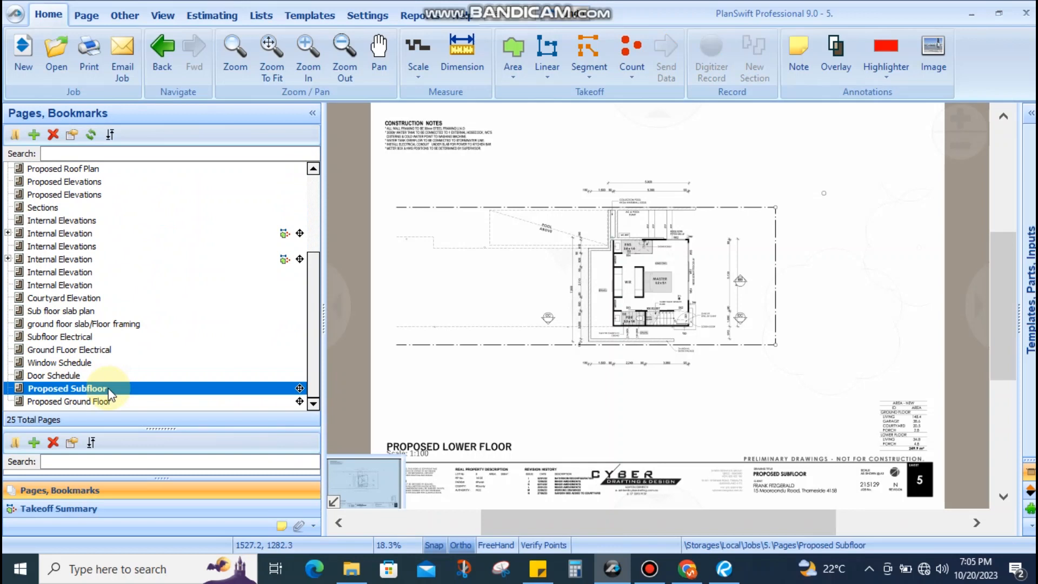
Paste the copied takeoffs onto the duplicate Proposed Subfloor page as a new item
{"action": "right_click", "coordinate": [41, 388]}
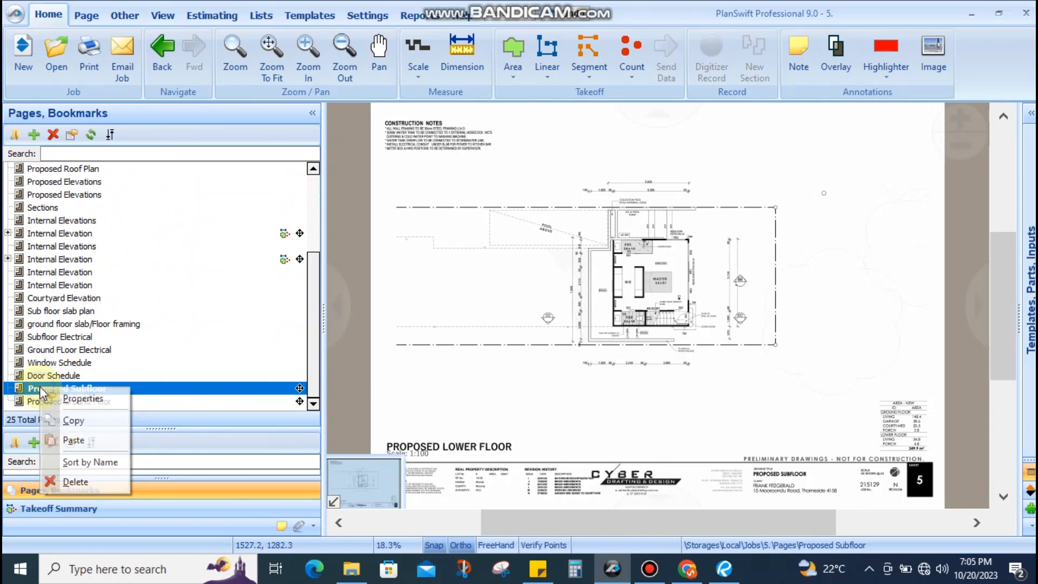
{"action": "left_click", "coordinate": [66, 442]}
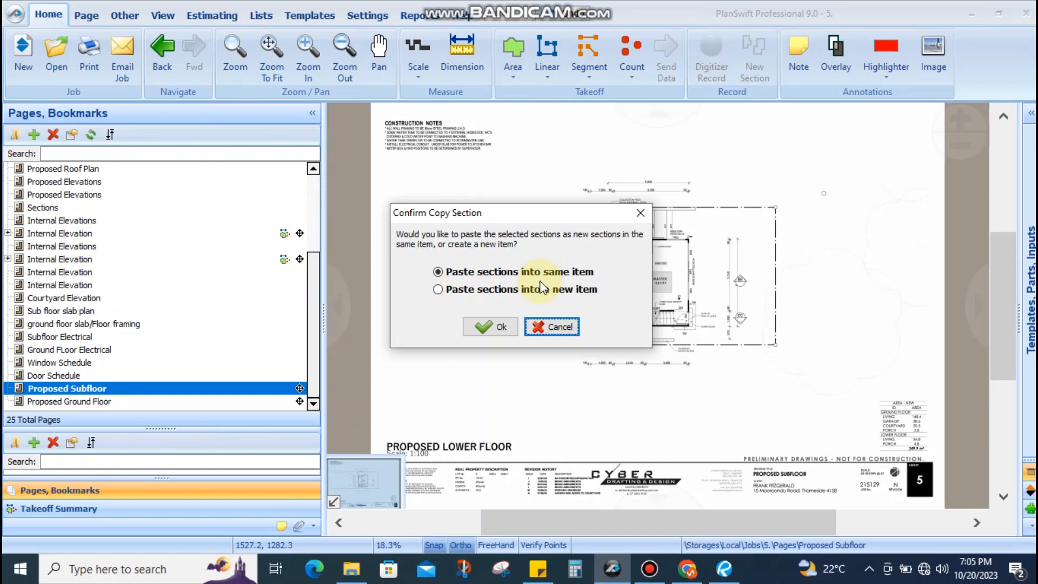
{"action": "left_click", "coordinate": [438, 289]}
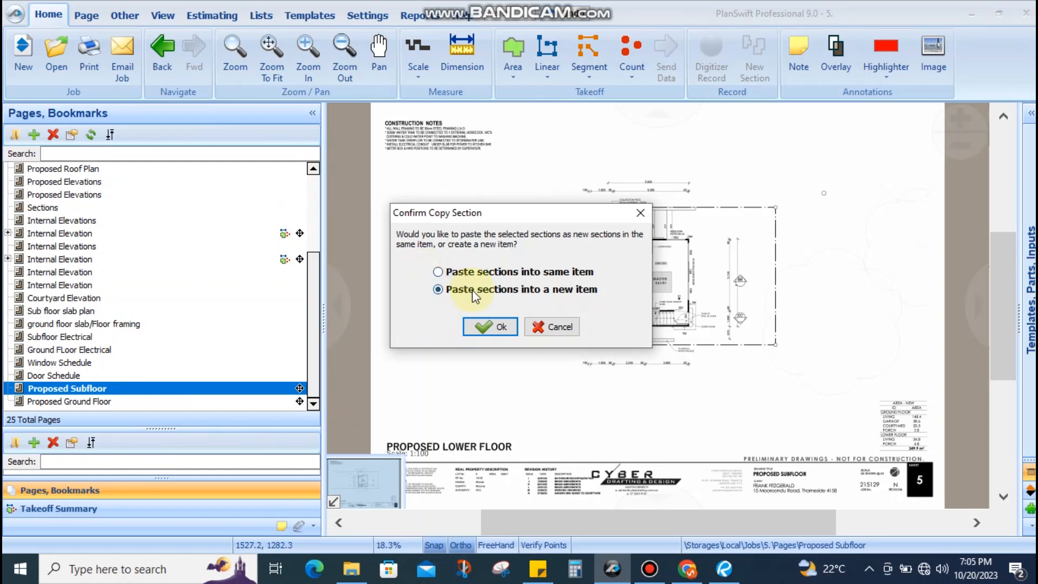
{"action": "left_click", "coordinate": [486, 326]}
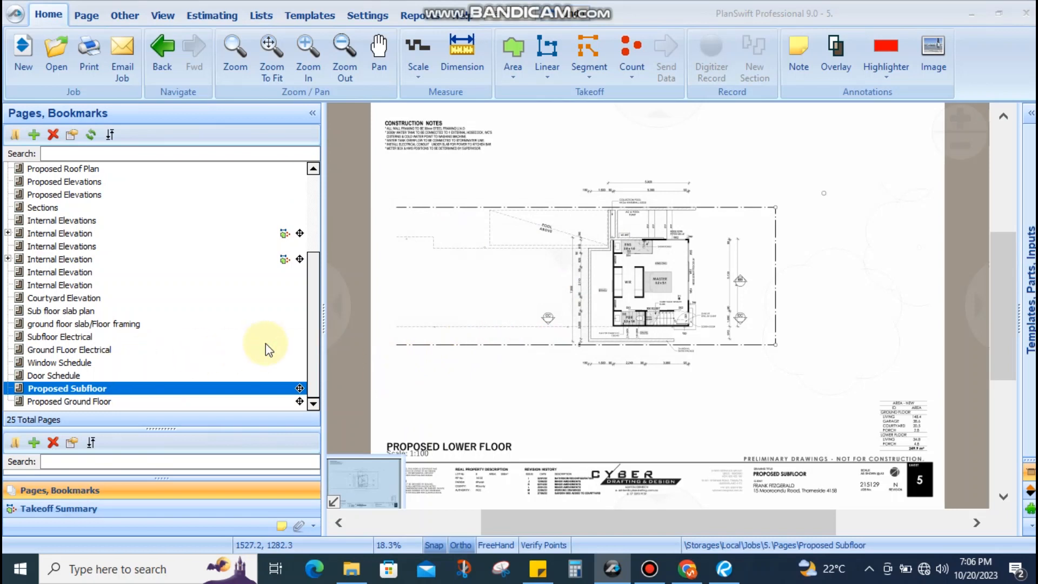
Expand the page's takeoff list and name the first pasted item Plasterboard Ceiling
{"action": "scroll", "coordinate": [662, 256], "scroll_direction": "up", "scroll_amount": 5}
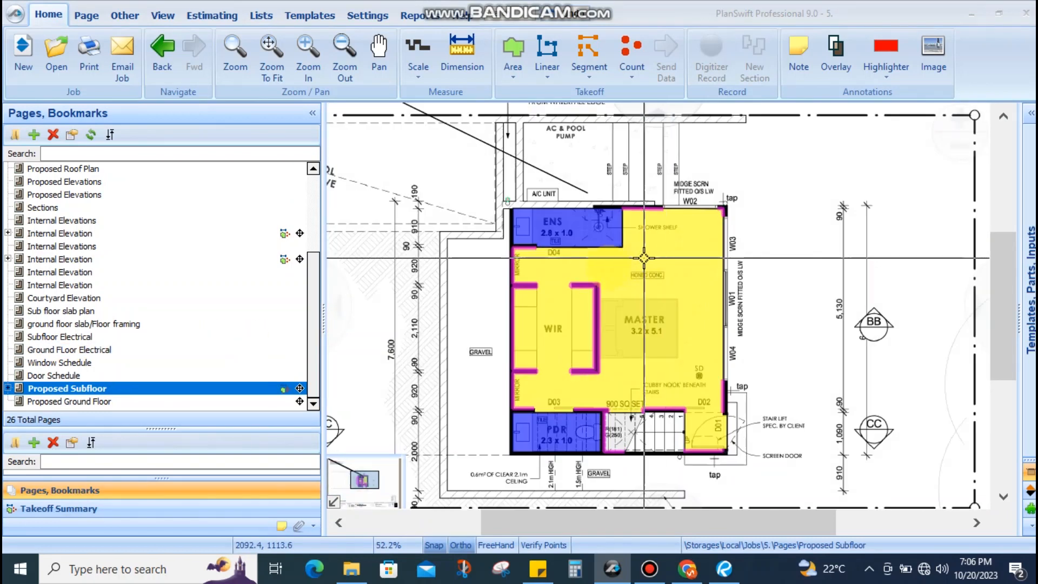
{"action": "left_click", "coordinate": [8, 388]}
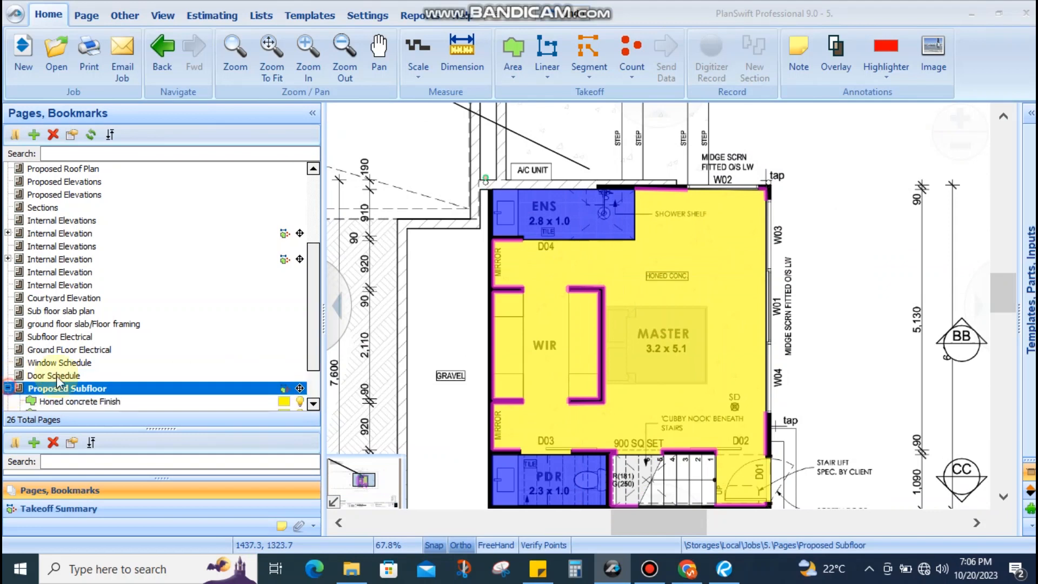
{"action": "double_click", "coordinate": [74, 351]}
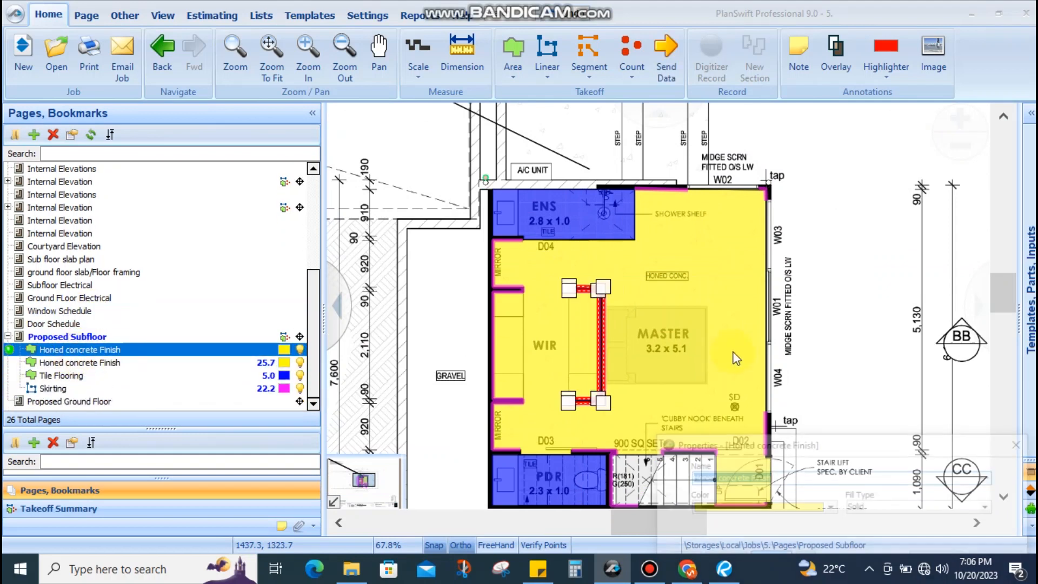
{"action": "left_click_drag", "start_coordinate": [714, 445], "coordinate": [685, 322]}
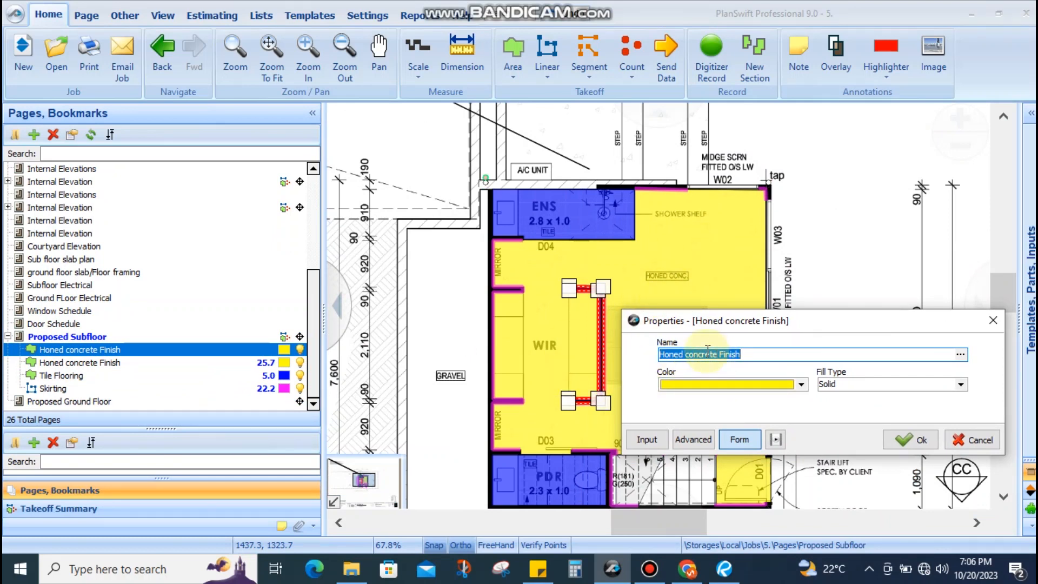
{"action": "type", "text": "Plasterboard Ceiling"}
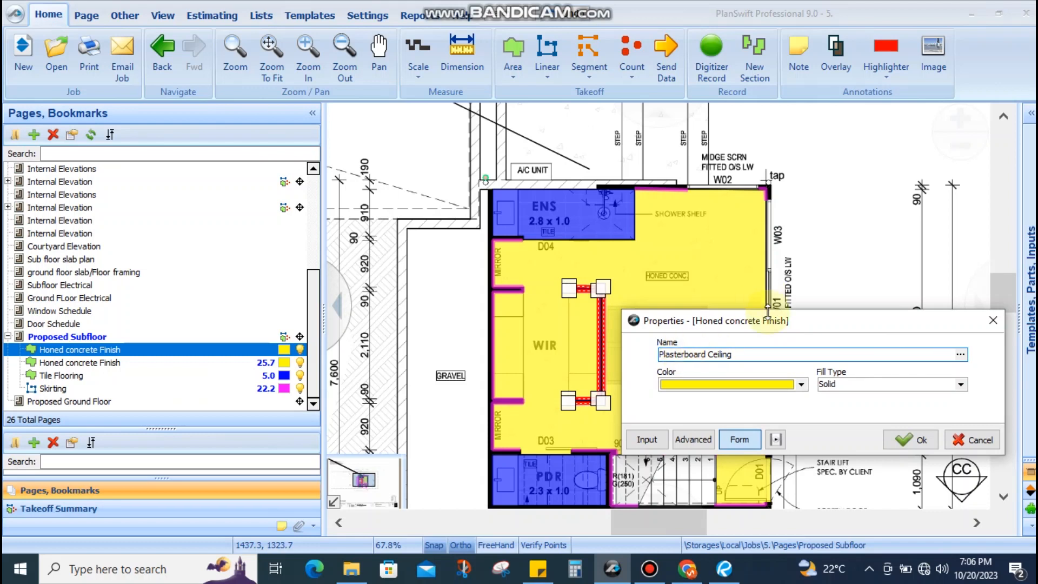
{"action": "left_click", "coordinate": [887, 441]}
Rename the Tile Flooring takeoff in the ENS room to MR Plasterboard Ceiling
{"action": "scroll", "coordinate": [584, 234], "scroll_direction": "up", "scroll_amount": 1}
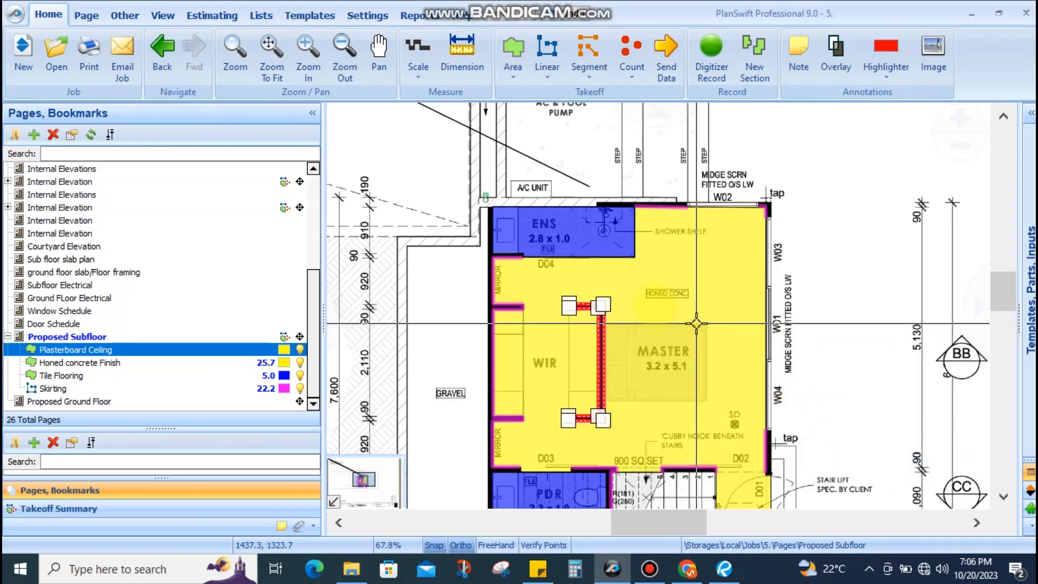
{"action": "left_click", "coordinate": [583, 233]}
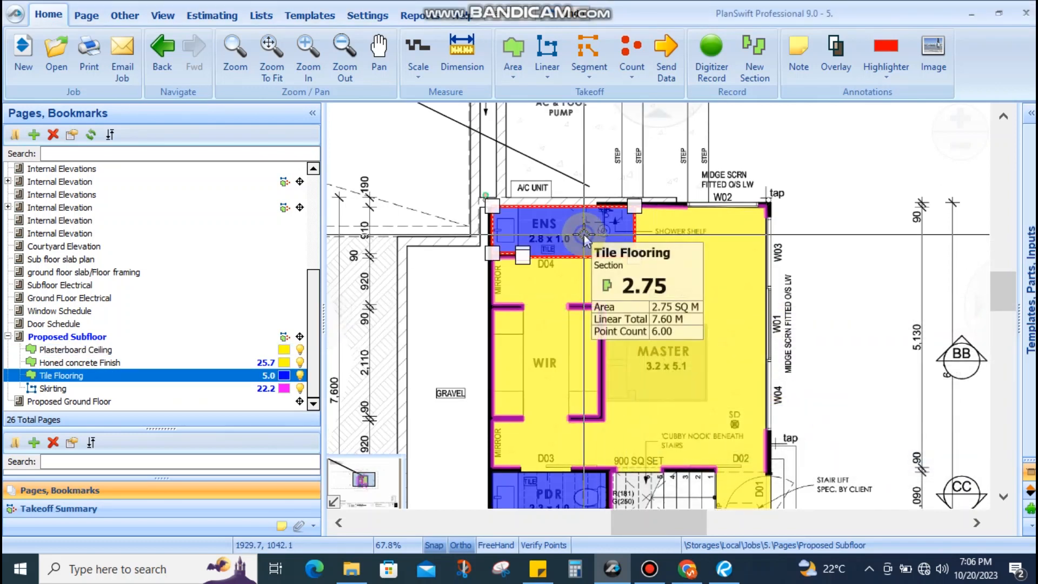
{"action": "right_click", "coordinate": [583, 233]}
{"action": "left_click", "coordinate": [627, 193]}
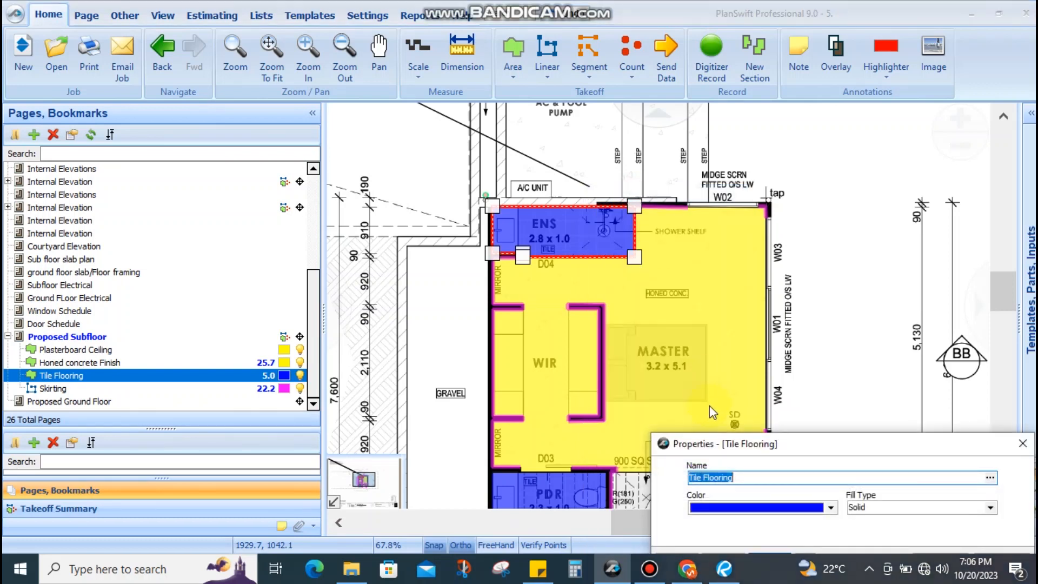
{"action": "type", "text": "MR Plasterboard Ceiling"}
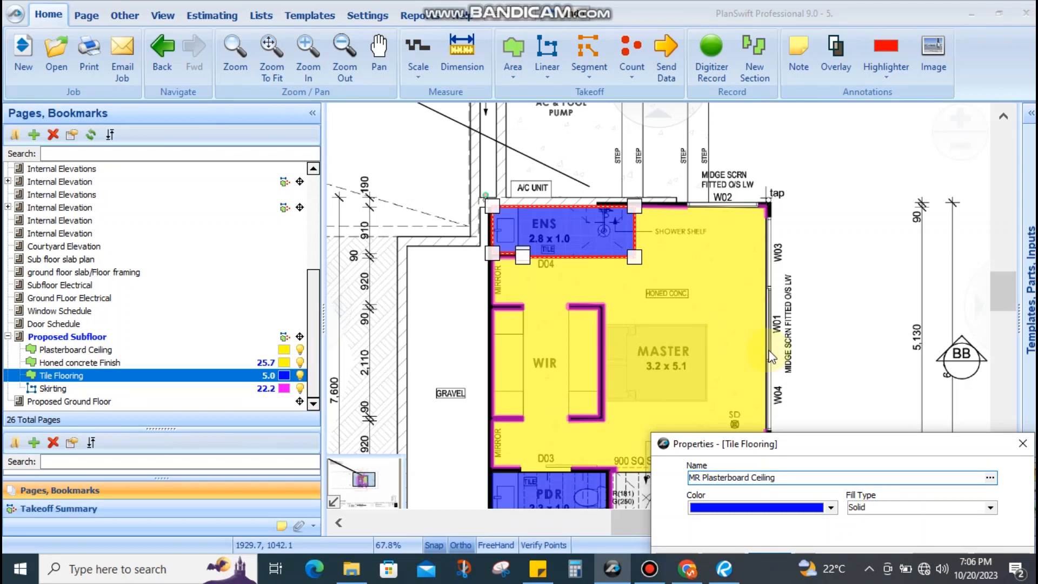
{"action": "left_click_drag", "start_coordinate": [777, 449], "coordinate": [707, 326]}
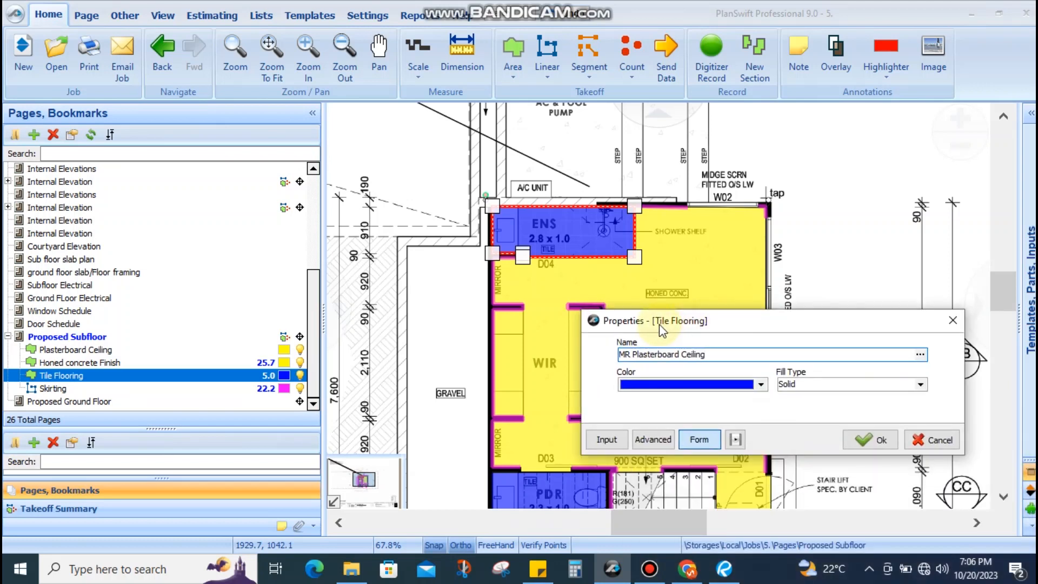
{"action": "left_click_drag", "start_coordinate": [659, 323], "coordinate": [587, 312]}
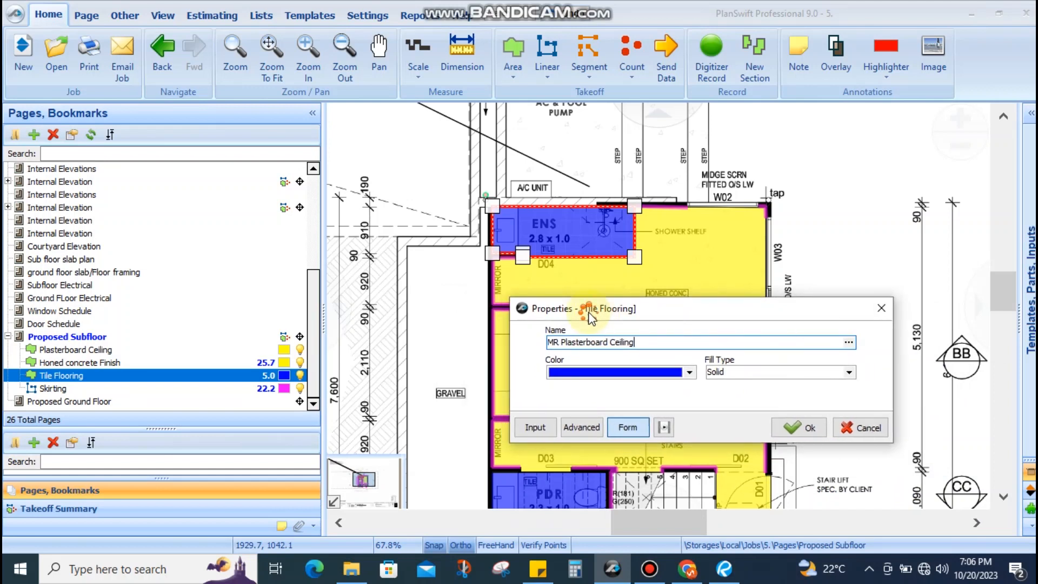
{"action": "mouse_move", "coordinate": [553, 342]}
{"action": "left_mouse_down"}
{"action": "mouse_move", "coordinate": [639, 342]}
{"action": "mouse_move", "coordinate": [547, 342]}
{"action": "left_mouse_up"}
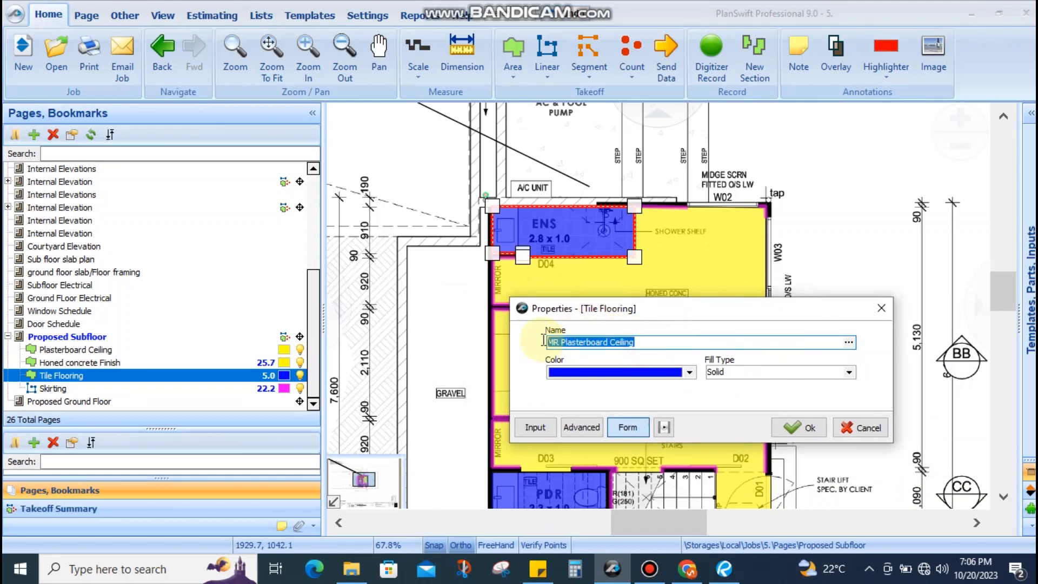
{"action": "left_click", "coordinate": [596, 344]}
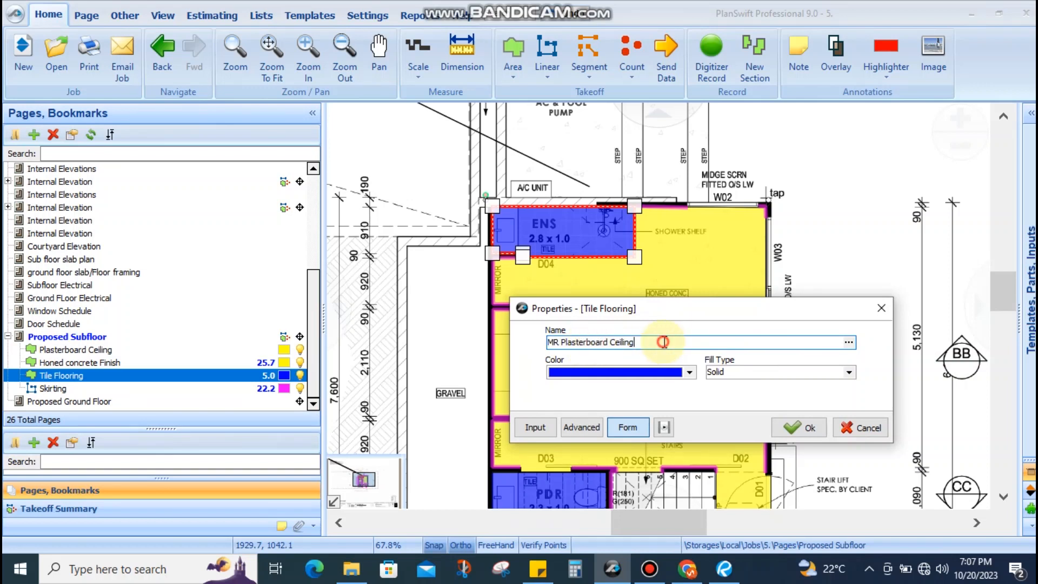
{"action": "left_click_drag", "start_coordinate": [656, 341], "coordinate": [517, 342]}
{"action": "left_click", "coordinate": [792, 426]}
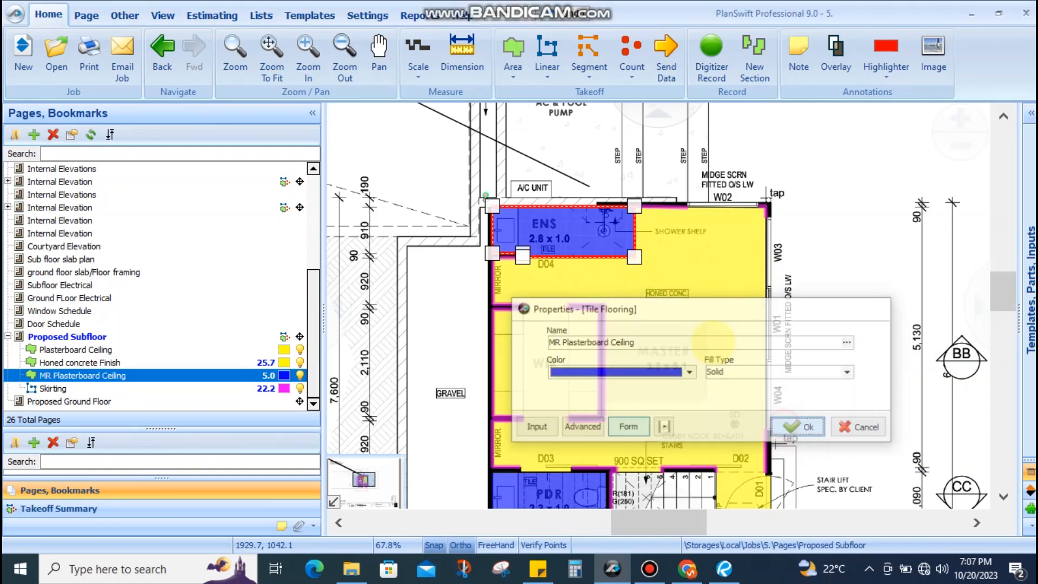
{"action": "left_click", "coordinate": [271, 349]}
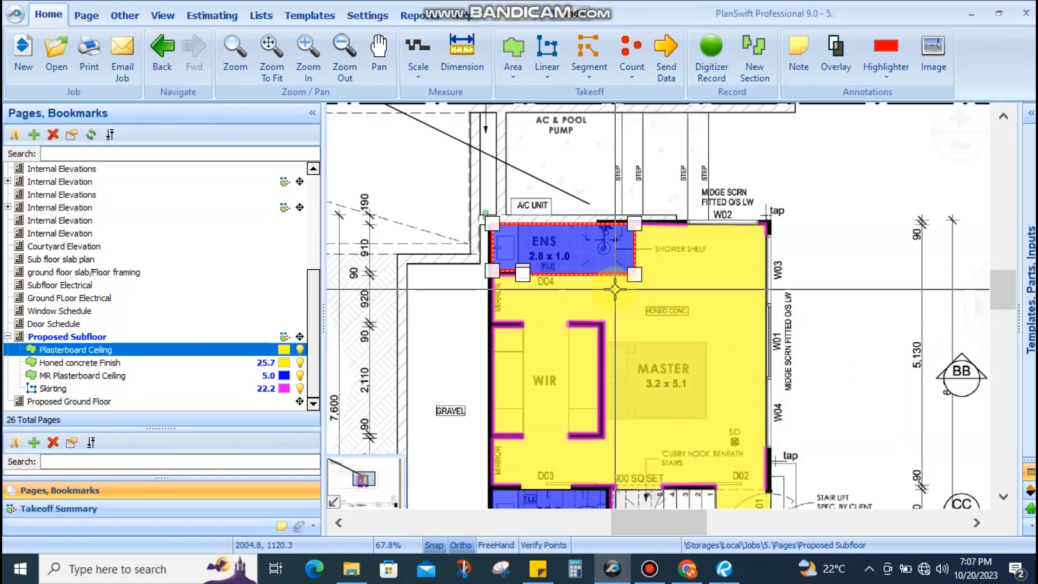
Rename the Honed concrete Finish area to Plasterboard Ceiling by pasting the name
{"action": "left_click", "coordinate": [107, 359]}
{"action": "double_click", "coordinate": [110, 349]}
{"action": "key", "text": "ctrl+c"}
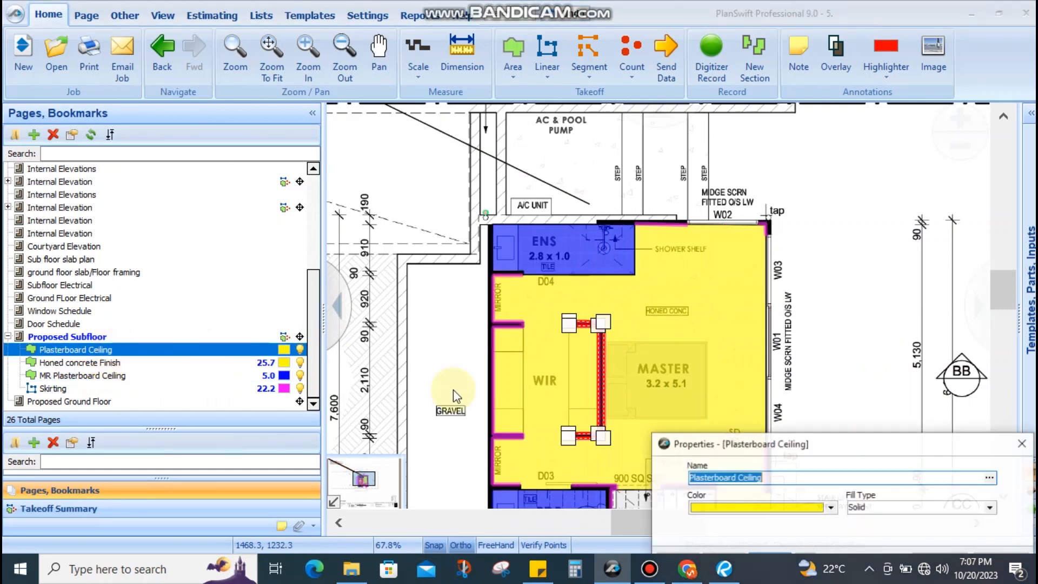
{"action": "left_click", "coordinate": [393, 402]}
{"action": "key", "text": "ctrl+v"}
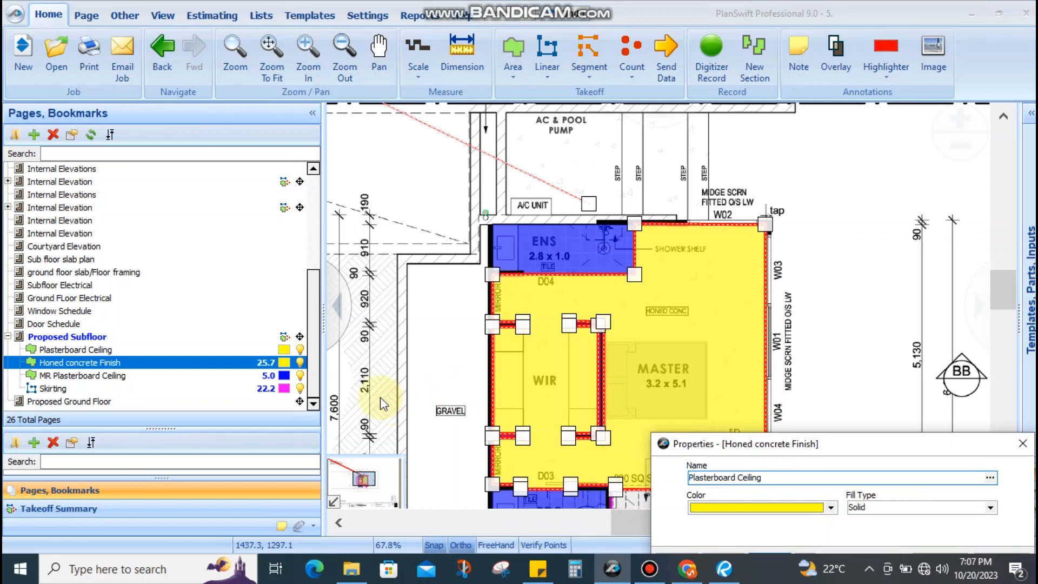
{"action": "key", "text": "Return"}
{"action": "key", "text": "Return"}
{"action": "key", "text": "Return"}
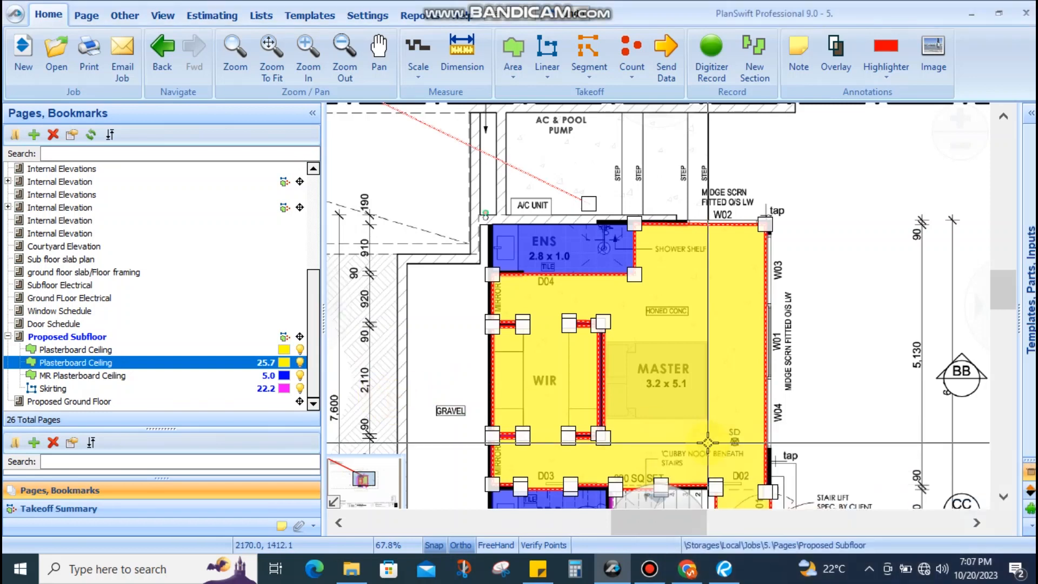
Delete the takeoff objects of the duplicate upper Plasterboard Ceiling item
{"action": "left_click", "coordinate": [95, 350]}
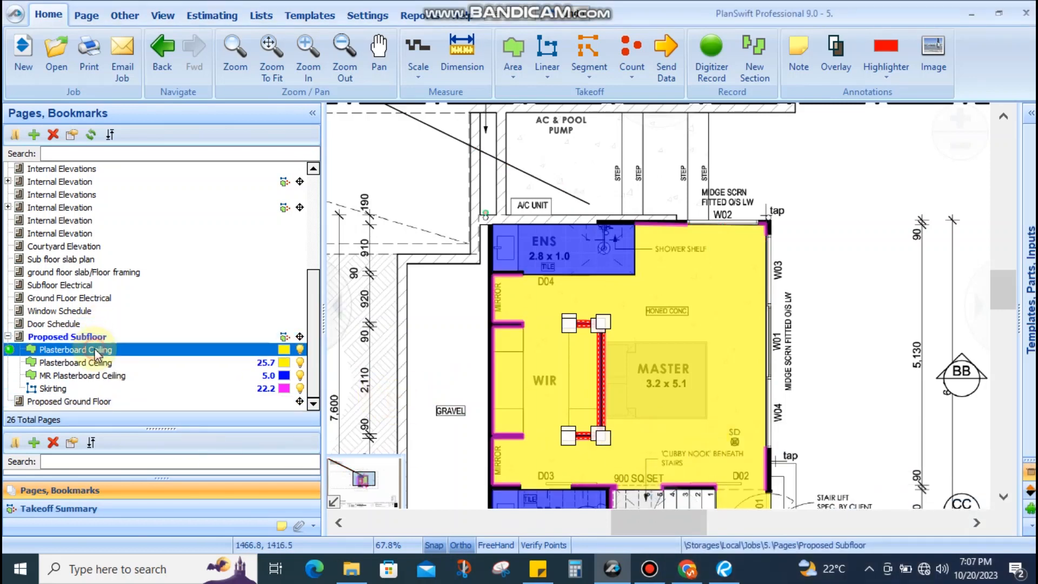
{"action": "left_click", "coordinate": [298, 352]}
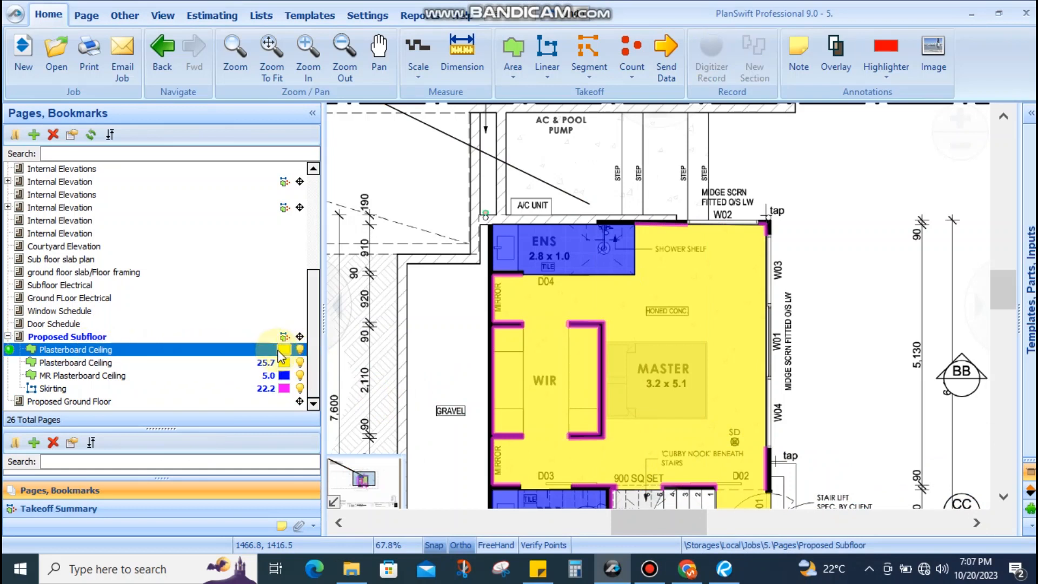
{"action": "scroll", "coordinate": [612, 301], "scroll_direction": "down", "scroll_amount": 5}
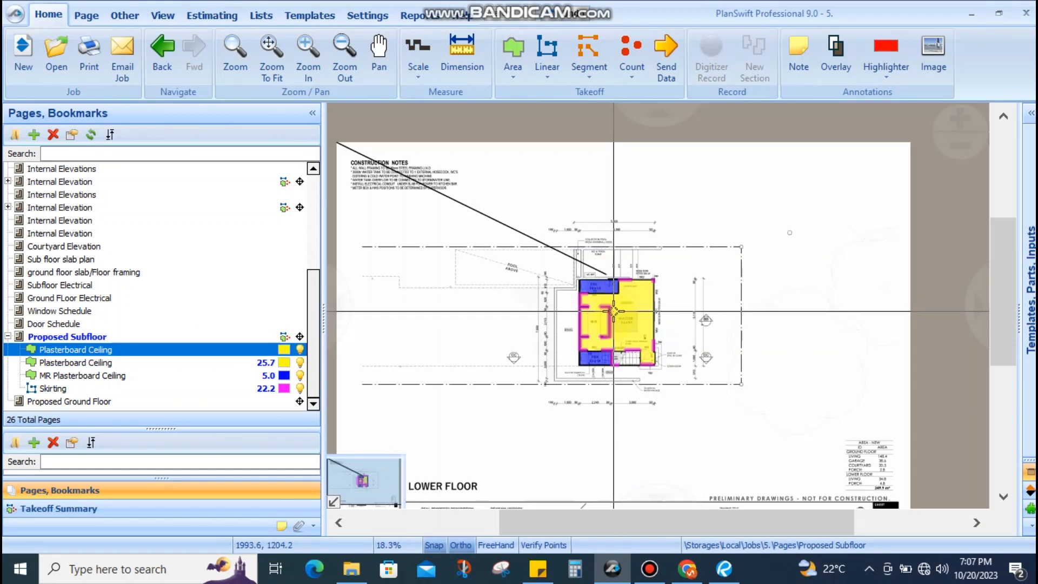
{"action": "scroll", "coordinate": [615, 314], "scroll_direction": "up", "scroll_amount": 4}
{"action": "left_click", "coordinate": [169, 347]}
{"action": "right_click", "coordinate": [169, 345]}
{"action": "left_click", "coordinate": [146, 353]}
{"action": "right_click", "coordinate": [146, 352]}
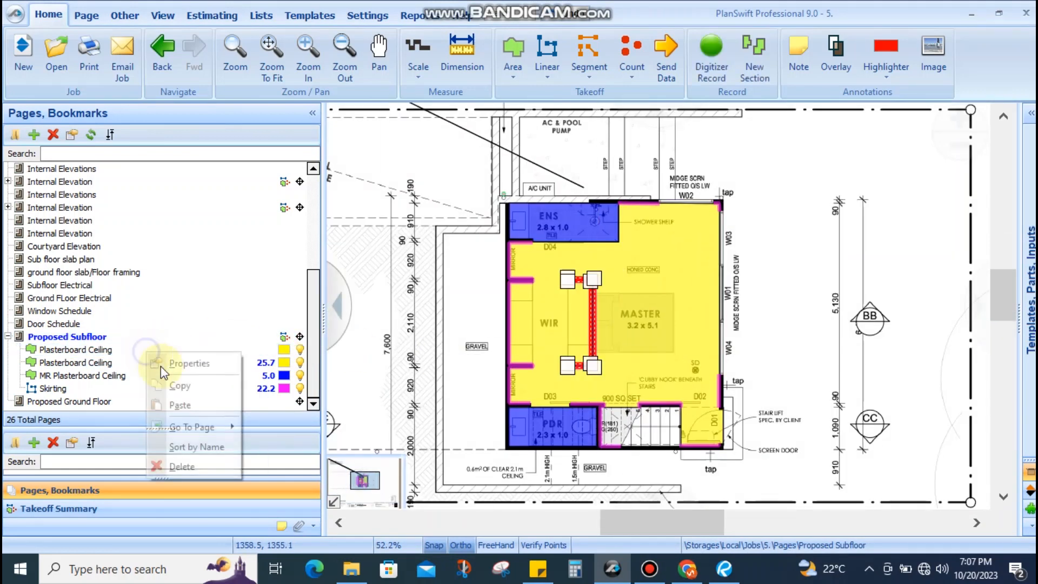
{"action": "left_click", "coordinate": [178, 465]}
{"action": "left_click", "coordinate": [548, 286]}
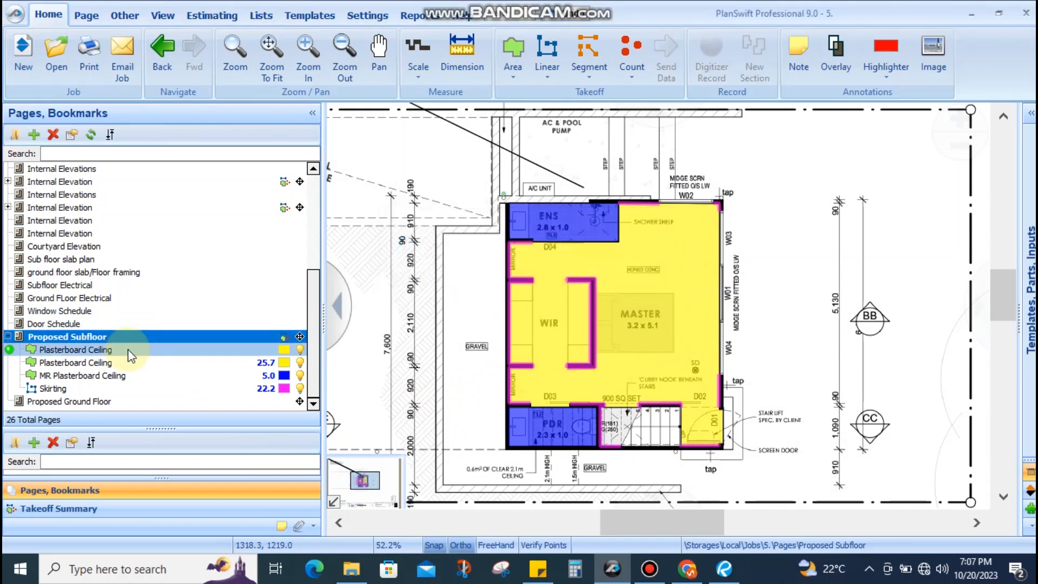
{"action": "left_click", "coordinate": [220, 350]}
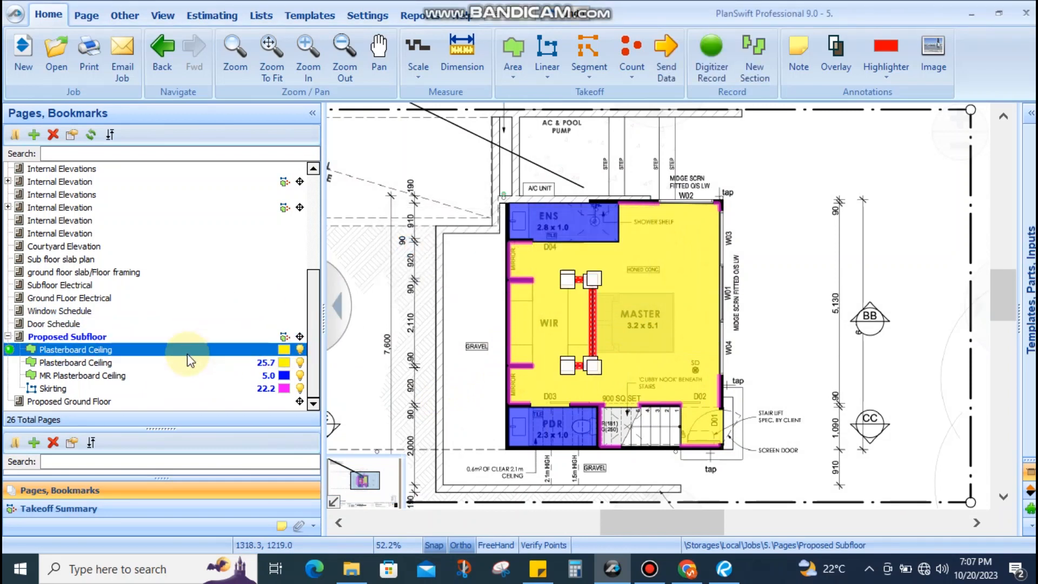
Change the Skirting line's name to Ceiling Cornice in its Properties; it still measures 22.2
{"action": "left_click", "coordinate": [71, 391]}
{"action": "double_click", "coordinate": [72, 393]}
{"action": "type", "text": "Ceiling Cornice"}
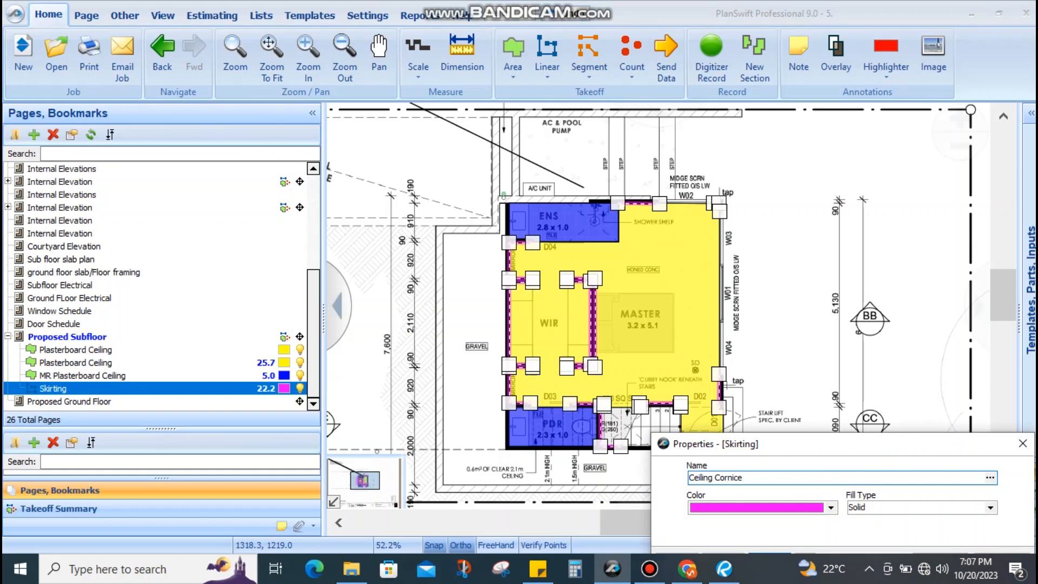
{"action": "left_click_drag", "start_coordinate": [719, 443], "coordinate": [593, 317]}
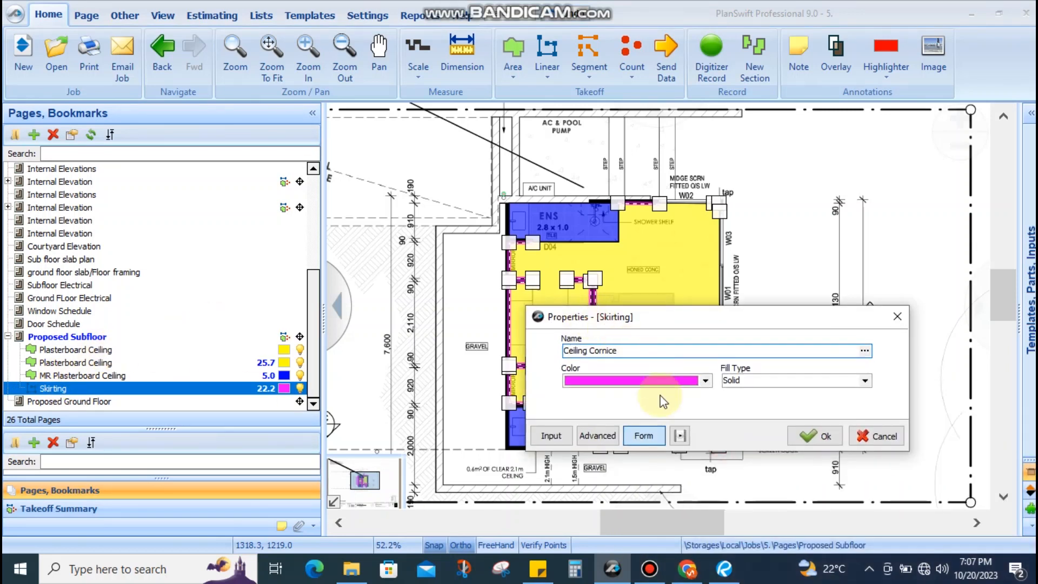
{"action": "left_click", "coordinate": [806, 440]}
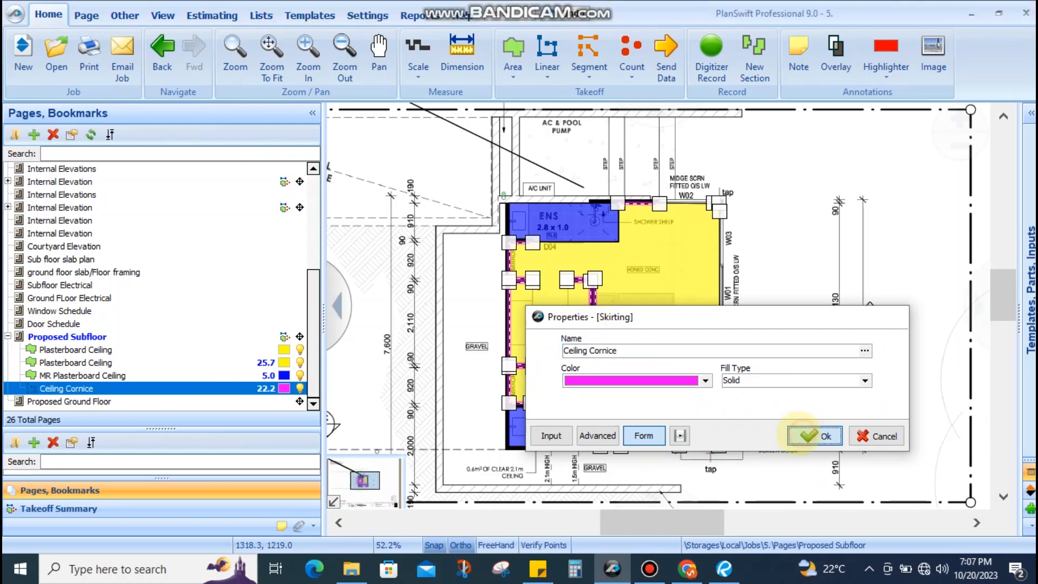
Drag Ceiling Cornice points onto the ENS room's lower wall corners, bringing the total to 25.3
{"action": "scroll", "coordinate": [517, 267], "scroll_direction": "up", "scroll_amount": 5}
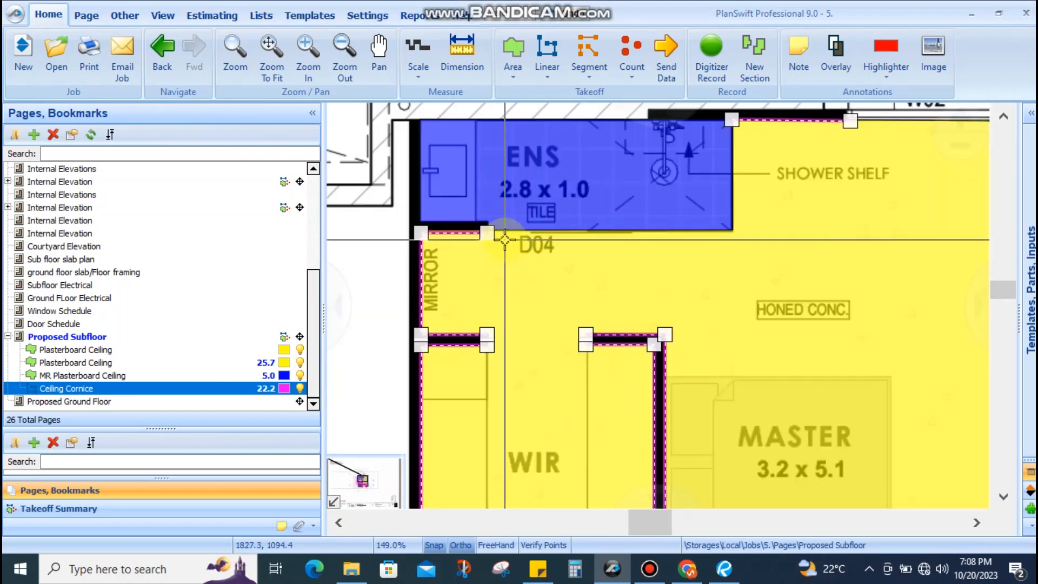
{"action": "left_click_drag", "start_coordinate": [505, 238], "coordinate": [487, 346]}
{"action": "scroll", "coordinate": [631, 325], "scroll_direction": "down", "scroll_amount": 2}
{"action": "left_click_drag", "start_coordinate": [635, 322], "coordinate": [601, 245]}
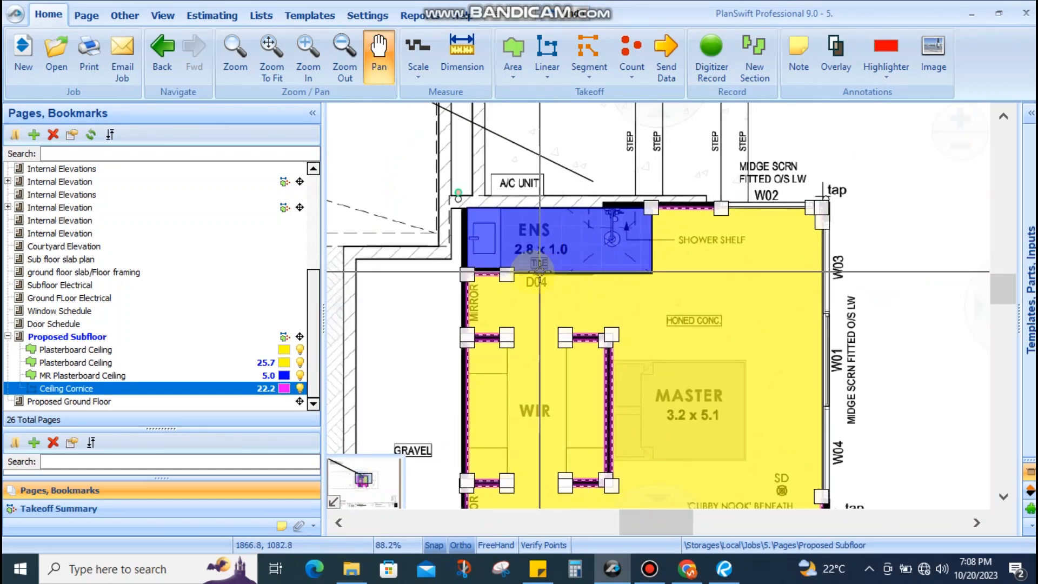
{"action": "scroll", "coordinate": [546, 271], "scroll_direction": "up", "scroll_amount": 2}
{"action": "left_click_drag", "start_coordinate": [601, 297], "coordinate": [530, 314]}
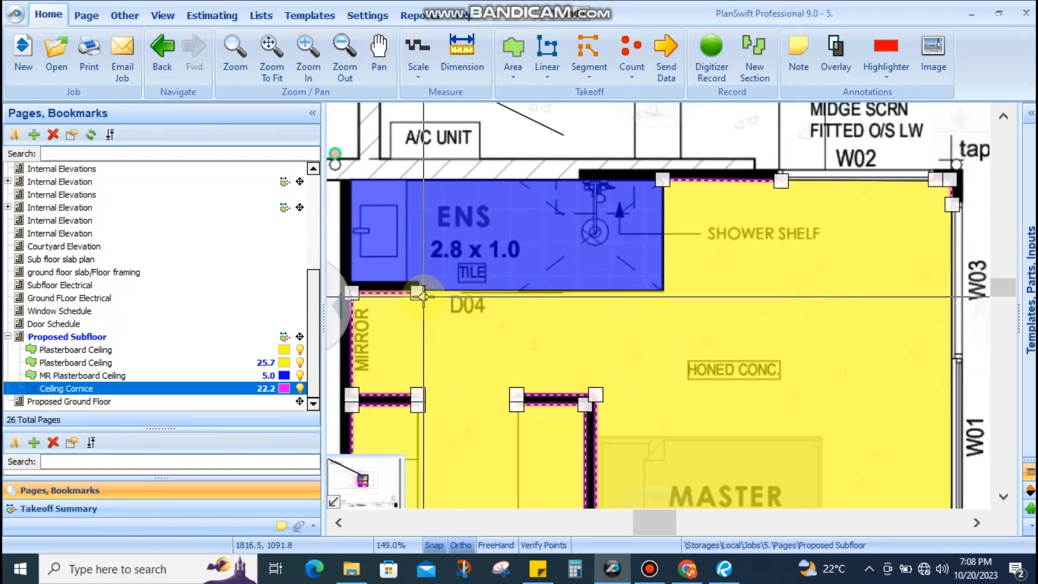
{"action": "left_click_drag", "start_coordinate": [418, 292], "coordinate": [663, 180]}
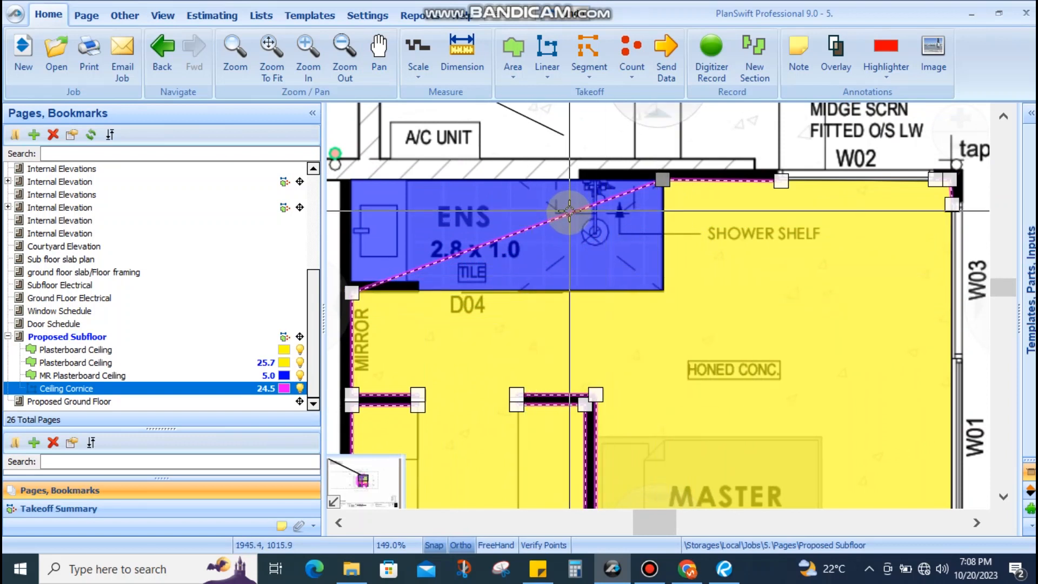
{"action": "left_click_drag", "start_coordinate": [567, 214], "coordinate": [663, 290]}
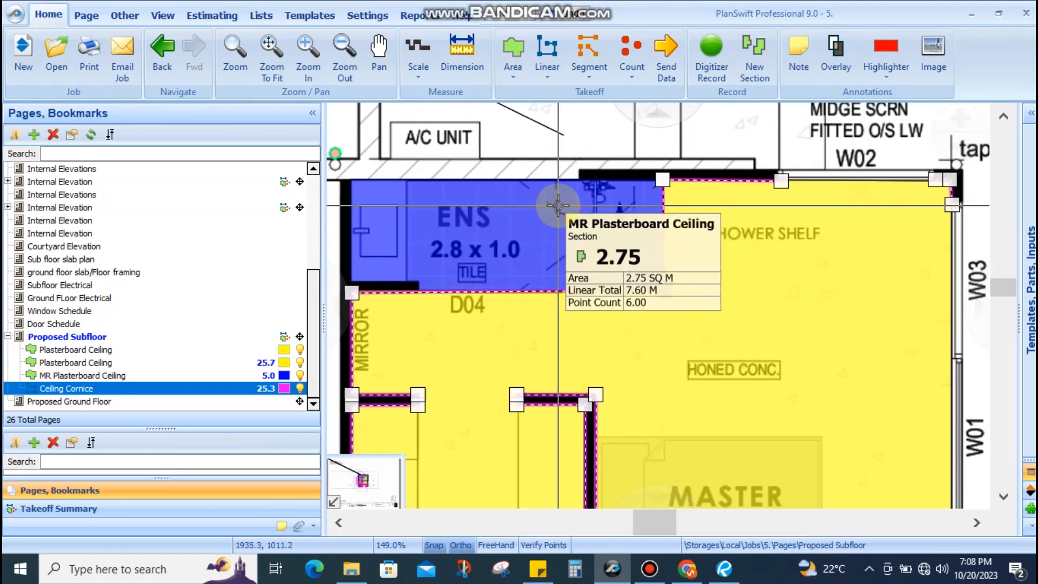
Zoom to the stairs by D02 and drag the cornice vertex left to the stair corner (26.8)
{"action": "scroll", "coordinate": [567, 216], "scroll_direction": "down", "scroll_amount": 3}
{"action": "scroll", "coordinate": [616, 233], "scroll_direction": "down", "scroll_amount": 3}
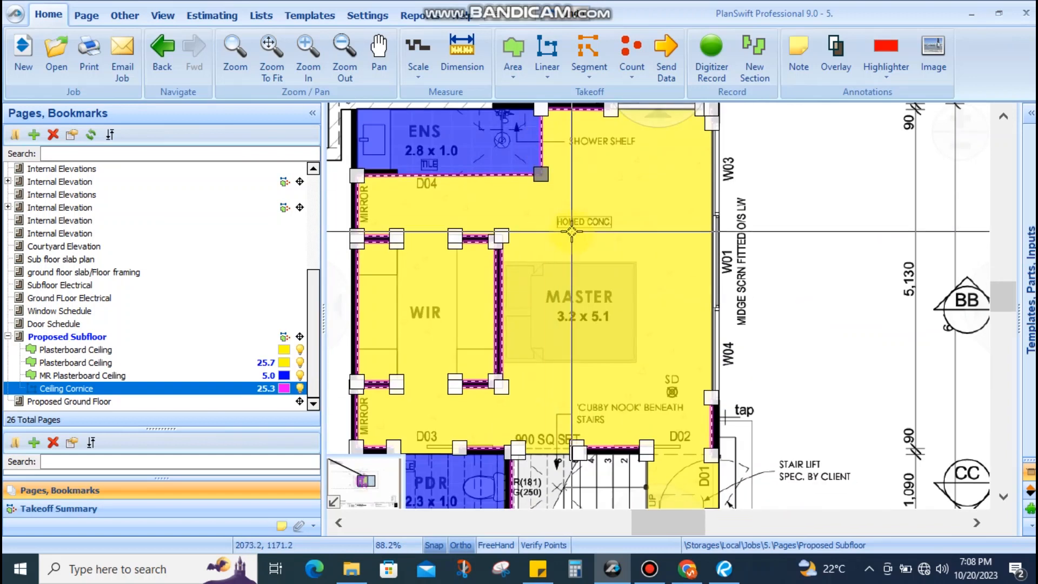
{"action": "scroll", "coordinate": [511, 387], "scroll_direction": "up", "scroll_amount": 4}
{"action": "scroll", "coordinate": [511, 386], "scroll_direction": "down", "scroll_amount": 1}
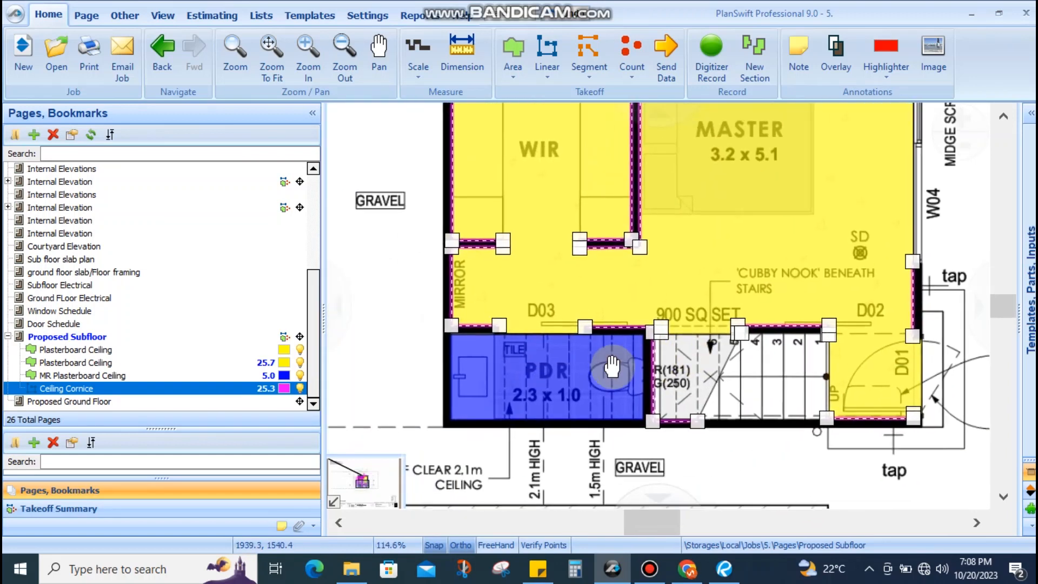
{"action": "scroll", "coordinate": [566, 336], "scroll_direction": "up", "scroll_amount": 1}
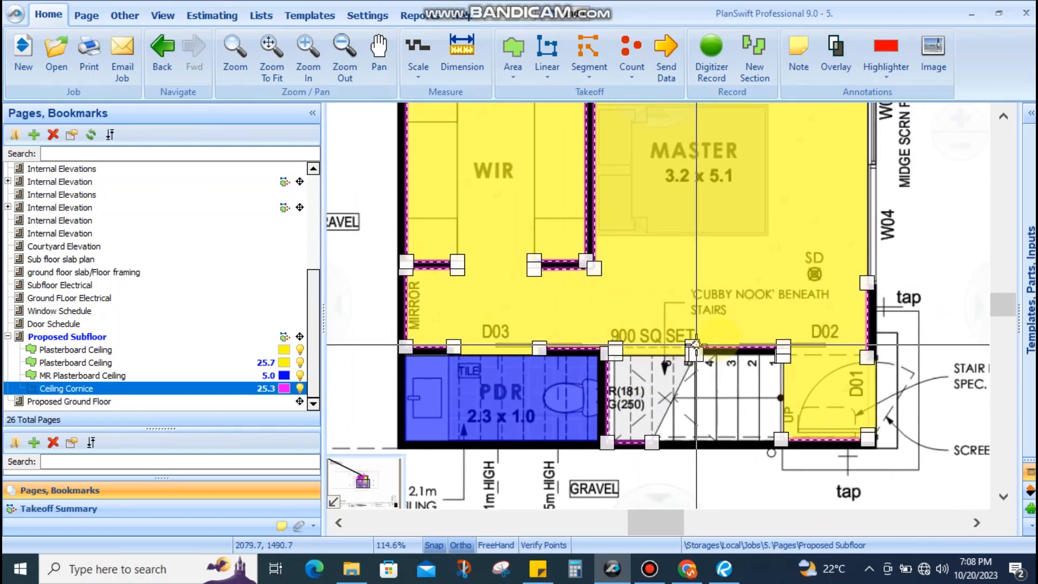
{"action": "scroll", "coordinate": [566, 336], "scroll_direction": "up", "scroll_amount": 1}
{"action": "scroll", "coordinate": [578, 331], "scroll_direction": "up", "scroll_amount": 1}
{"action": "scroll", "coordinate": [577, 331], "scroll_direction": "down", "scroll_amount": 3}
{"action": "scroll", "coordinate": [562, 269], "scroll_direction": "up", "scroll_amount": 2}
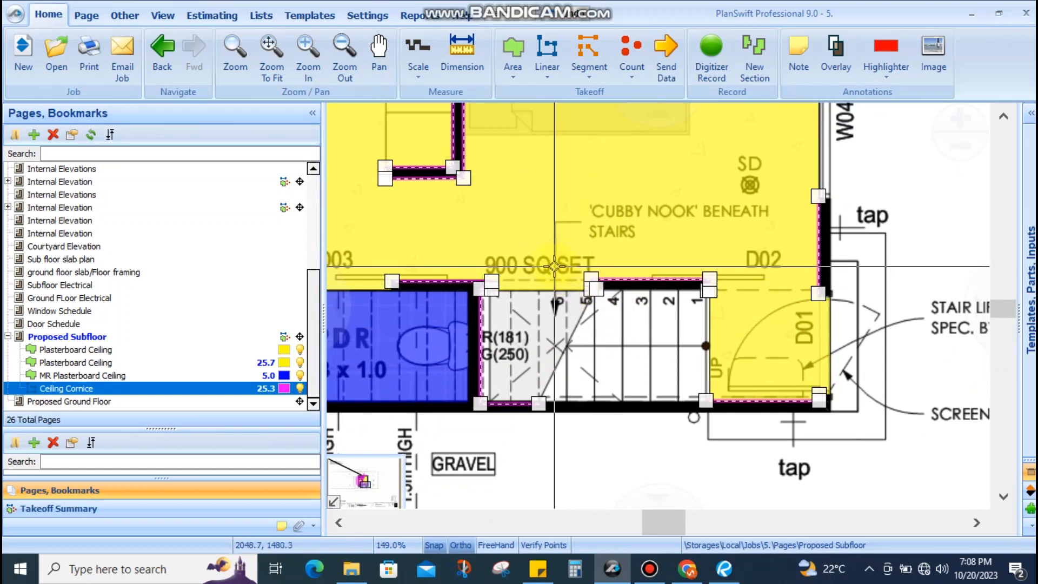
{"action": "left_click_drag", "start_coordinate": [617, 333], "coordinate": [595, 362]}
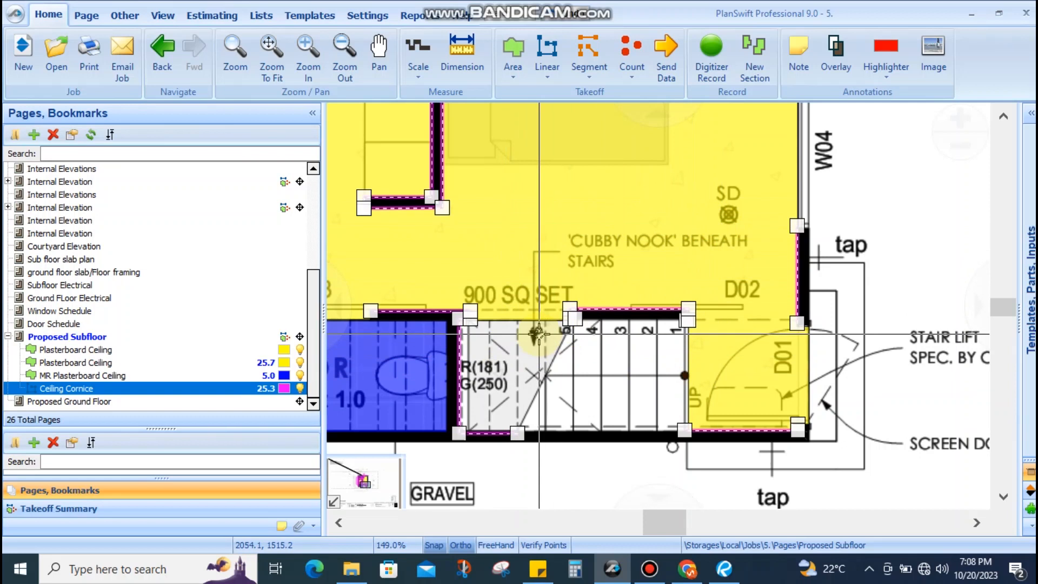
{"action": "scroll", "coordinate": [687, 322], "scroll_direction": "up", "scroll_amount": 3}
{"action": "scroll", "coordinate": [687, 322], "scroll_direction": "down", "scroll_amount": 2}
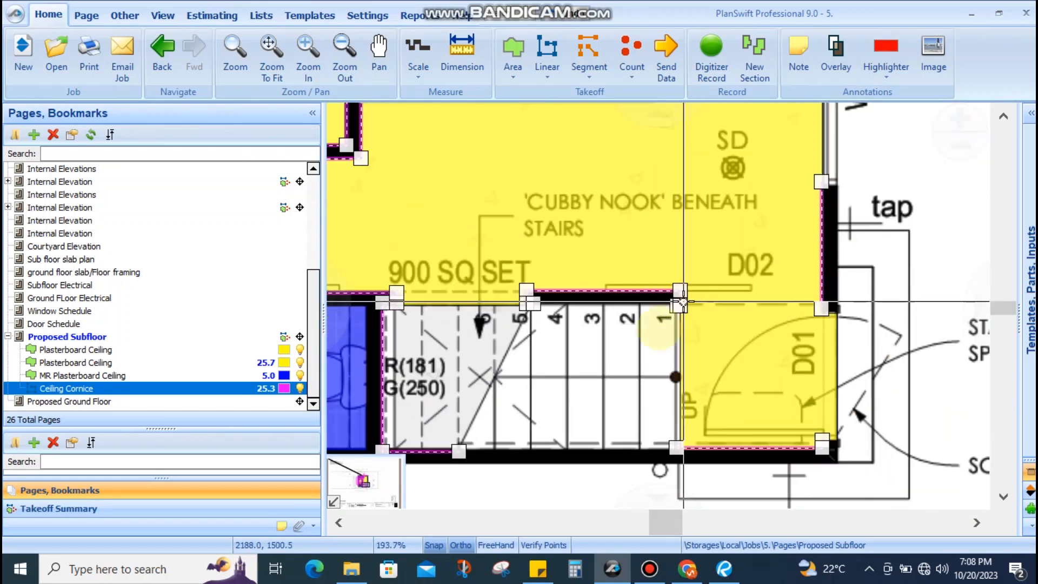
{"action": "scroll", "coordinate": [697, 449], "scroll_direction": "down", "scroll_amount": 2}
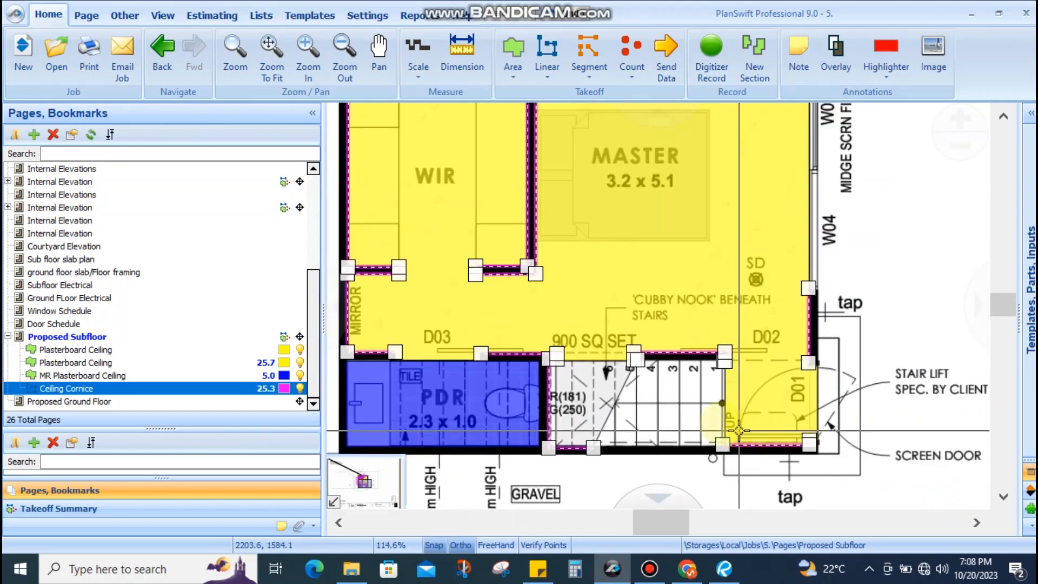
{"action": "scroll", "coordinate": [724, 423], "scroll_direction": "up", "scroll_amount": 2}
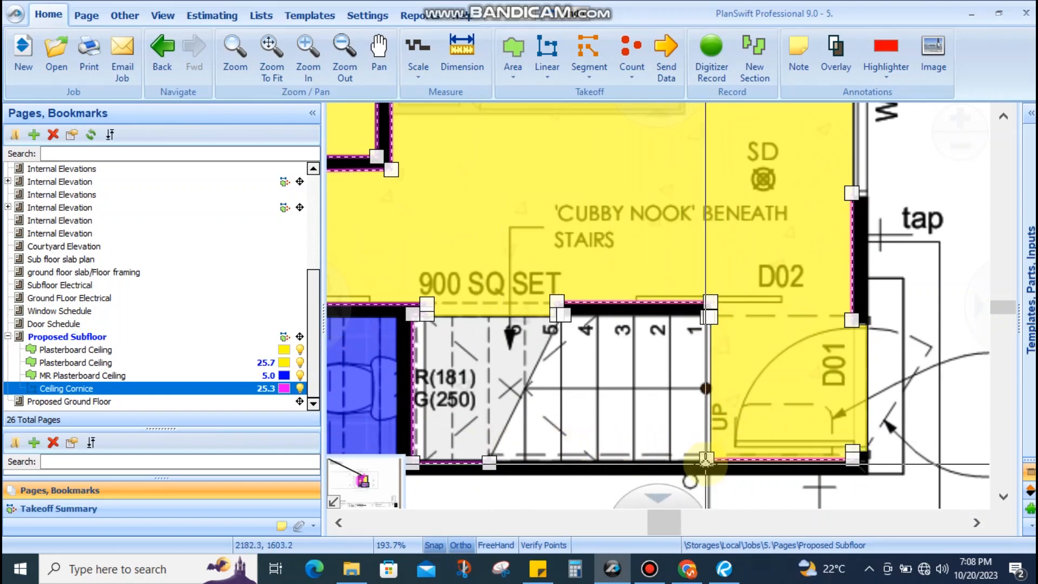
{"action": "left_click_drag", "start_coordinate": [705, 464], "coordinate": [489, 463]}
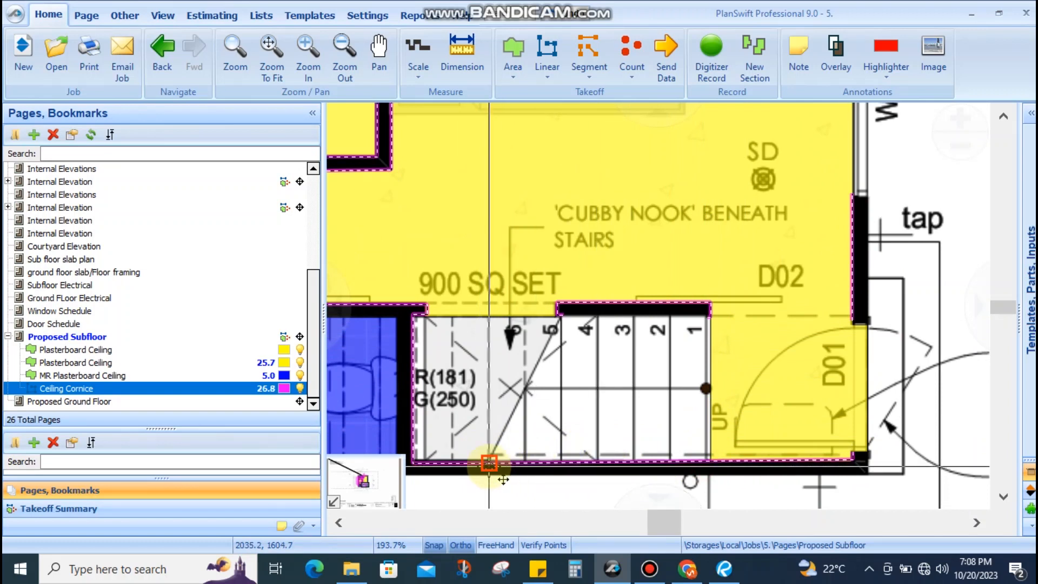
Drag the Plasterboard Ceiling area's corners to the stair edge and wall end, giving 27.0
{"action": "left_click", "coordinate": [709, 457]}
{"action": "left_click_drag", "start_coordinate": [708, 458], "coordinate": [490, 464]}
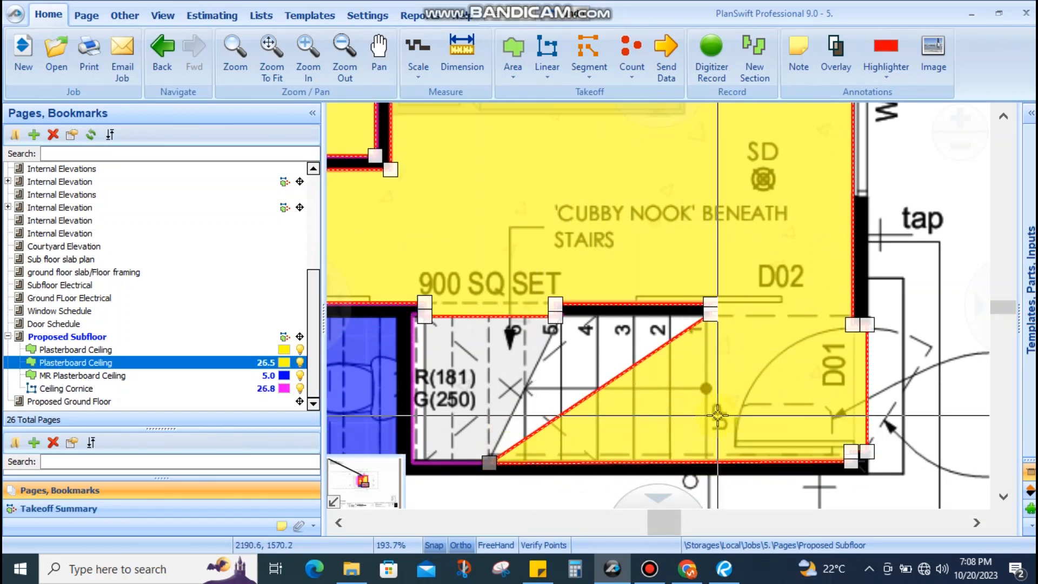
{"action": "mouse_move", "coordinate": [715, 414]}
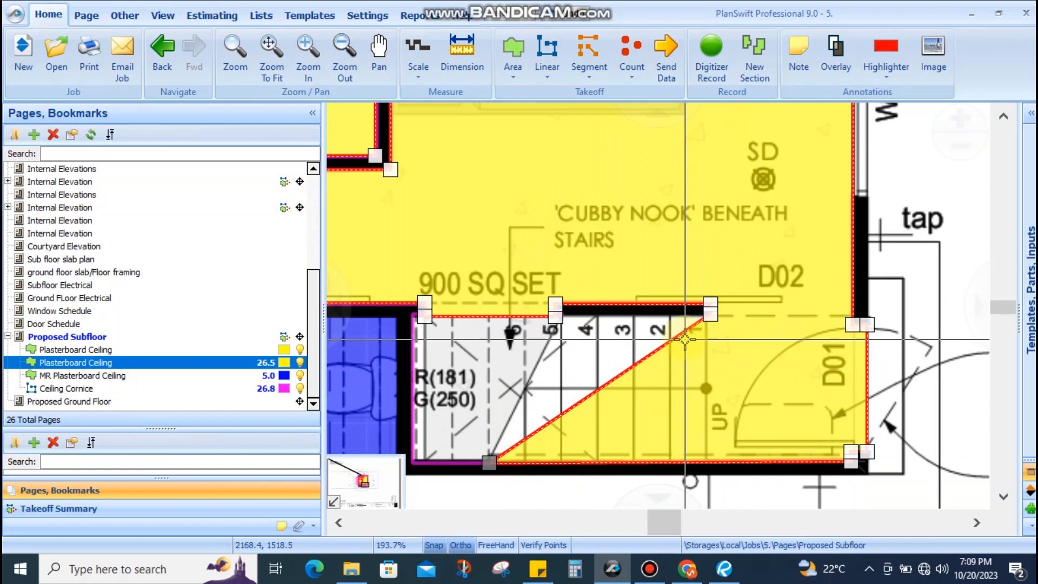
{"action": "left_click_drag", "start_coordinate": [711, 313], "coordinate": [571, 331]}
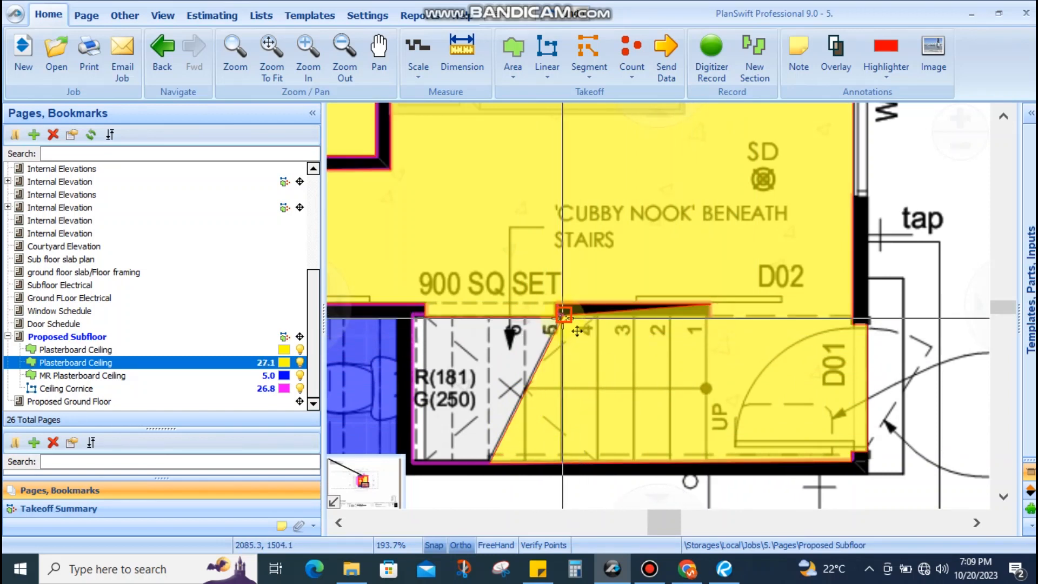
{"action": "scroll", "coordinate": [709, 312], "scroll_direction": "up", "scroll_amount": 4}
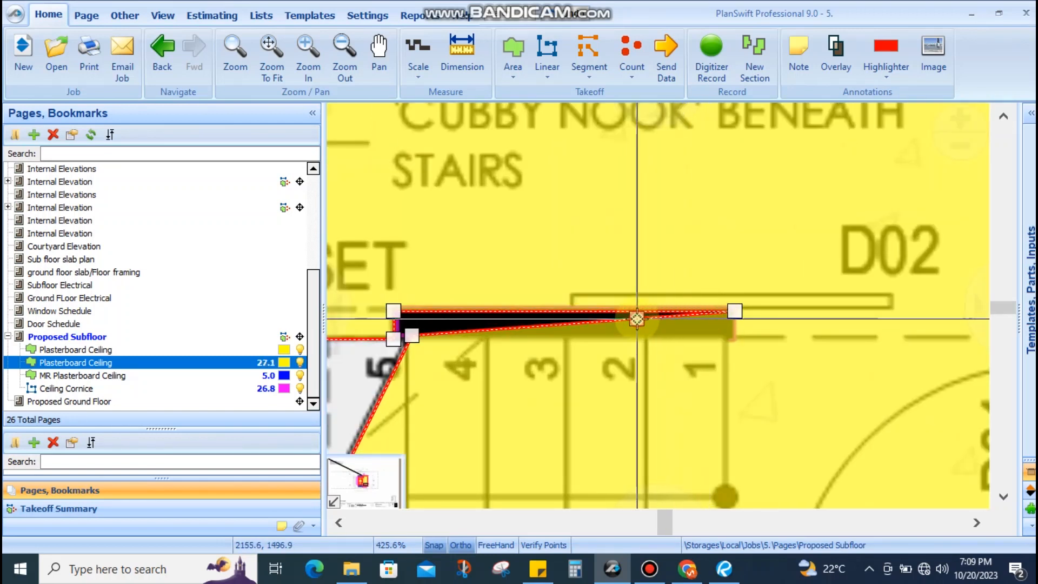
{"action": "left_click_drag", "start_coordinate": [637, 319], "coordinate": [661, 336]}
{"action": "scroll", "coordinate": [608, 335], "scroll_direction": "down", "scroll_amount": 1}
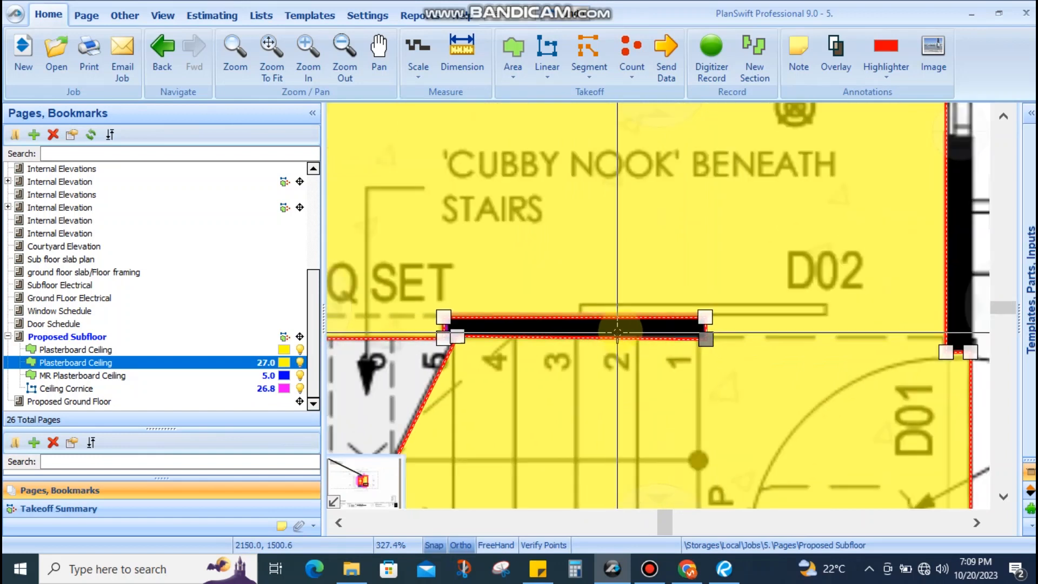
{"action": "scroll", "coordinate": [541, 332], "scroll_direction": "down", "scroll_amount": 6}
Record extra Ceiling Cornice points along the short wall above the stairs, reaching 27.8
{"action": "key", "text": "Escape"}
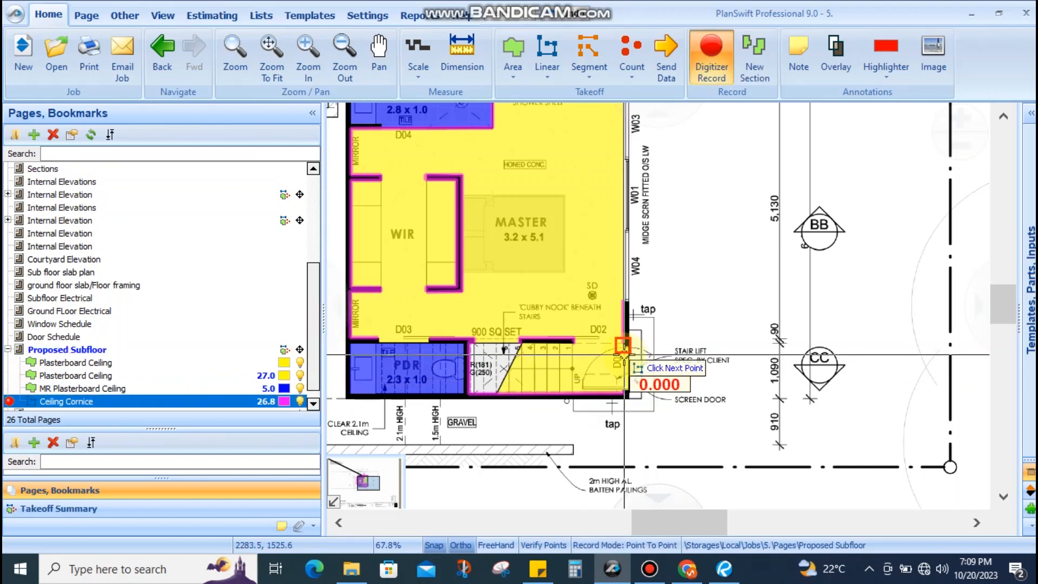
{"action": "scroll", "coordinate": [623, 356], "scroll_direction": "up", "scroll_amount": 4}
{"action": "scroll", "coordinate": [686, 323], "scroll_direction": "down", "scroll_amount": 2}
{"action": "scroll", "coordinate": [528, 321], "scroll_direction": "up", "scroll_amount": 1}
{"action": "scroll", "coordinate": [528, 321], "scroll_direction": "up", "scroll_amount": 4}
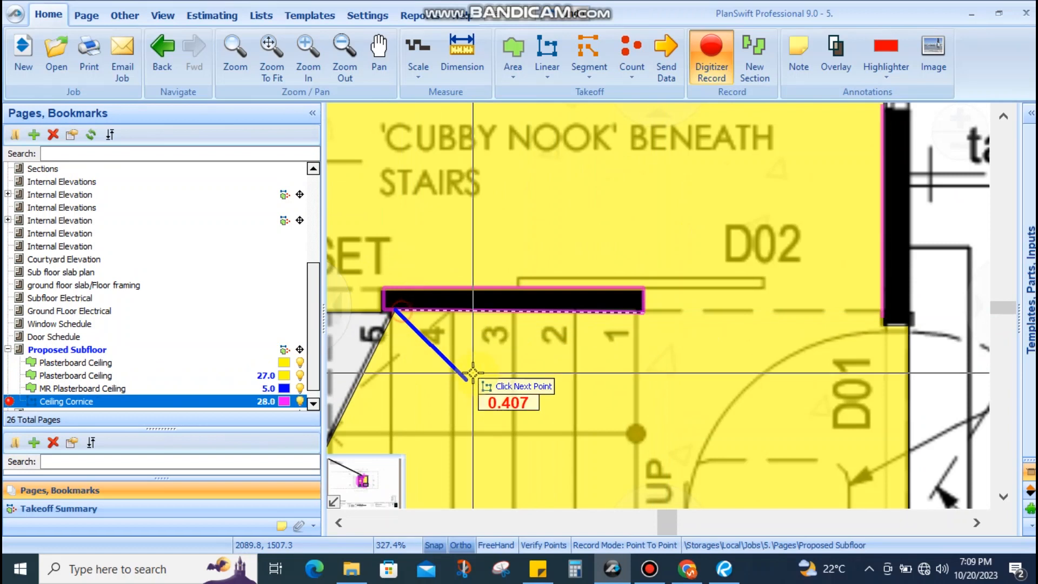
{"action": "key", "text": "Escape"}
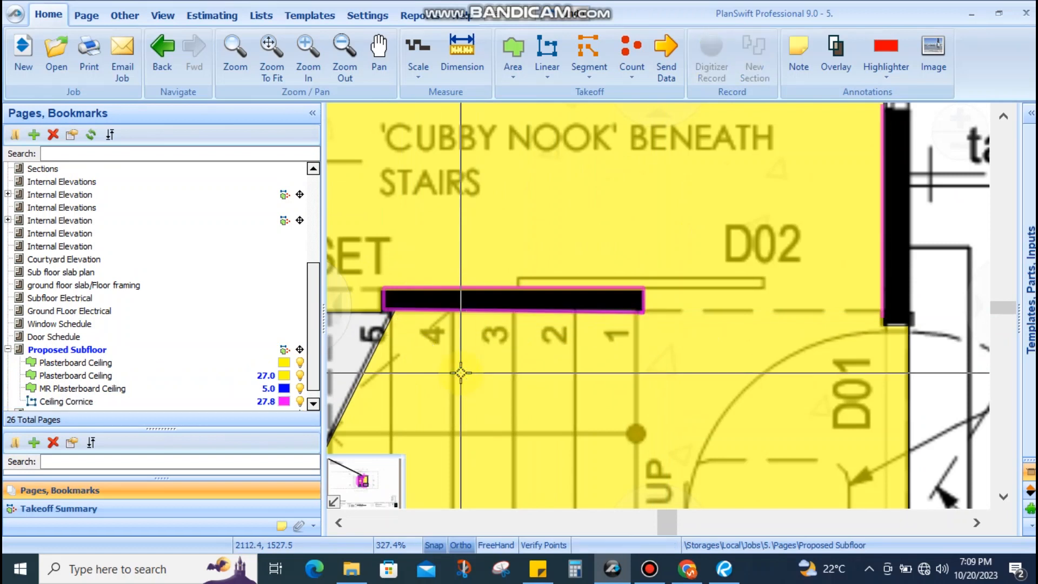
{"action": "scroll", "coordinate": [460, 372], "scroll_direction": "down", "scroll_amount": 4}
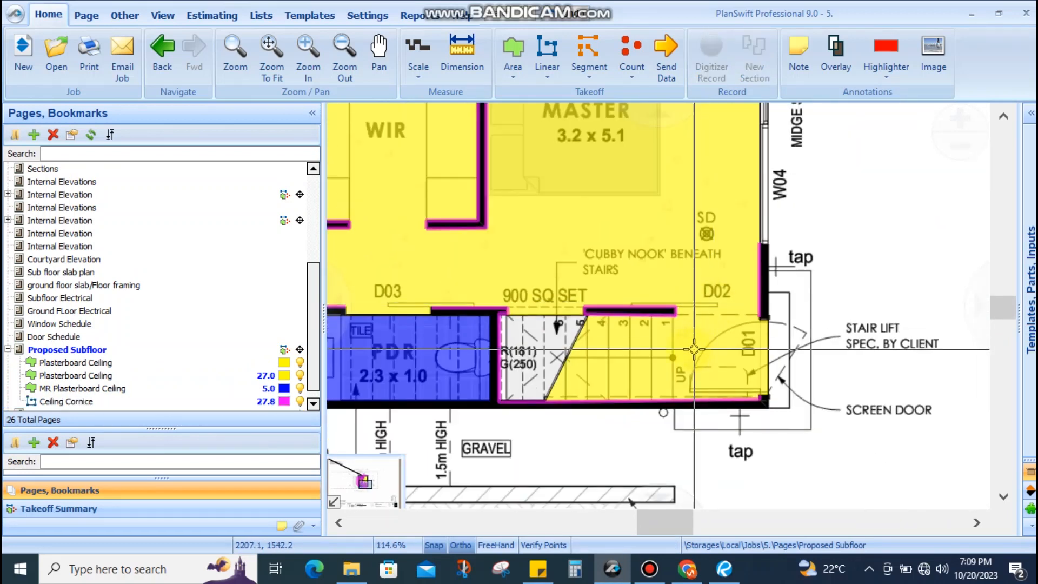
{"action": "scroll", "coordinate": [659, 358], "scroll_direction": "up", "scroll_amount": 2}
{"action": "scroll", "coordinate": [659, 355], "scroll_direction": "down", "scroll_amount": 3}
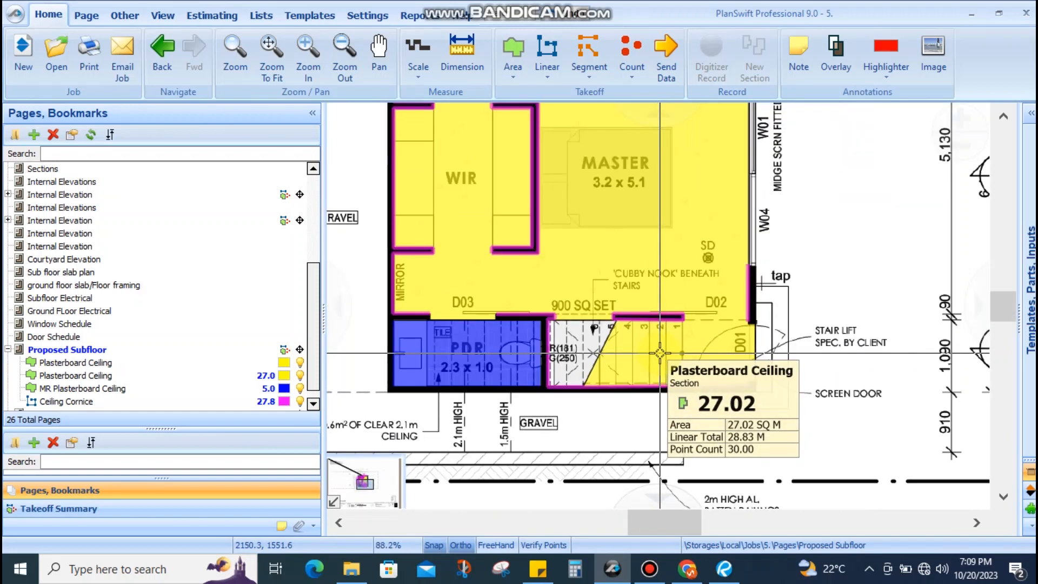
{"action": "scroll", "coordinate": [656, 352], "scroll_direction": "up", "scroll_amount": 2}
{"action": "scroll", "coordinate": [657, 353], "scroll_direction": "down", "scroll_amount": 2}
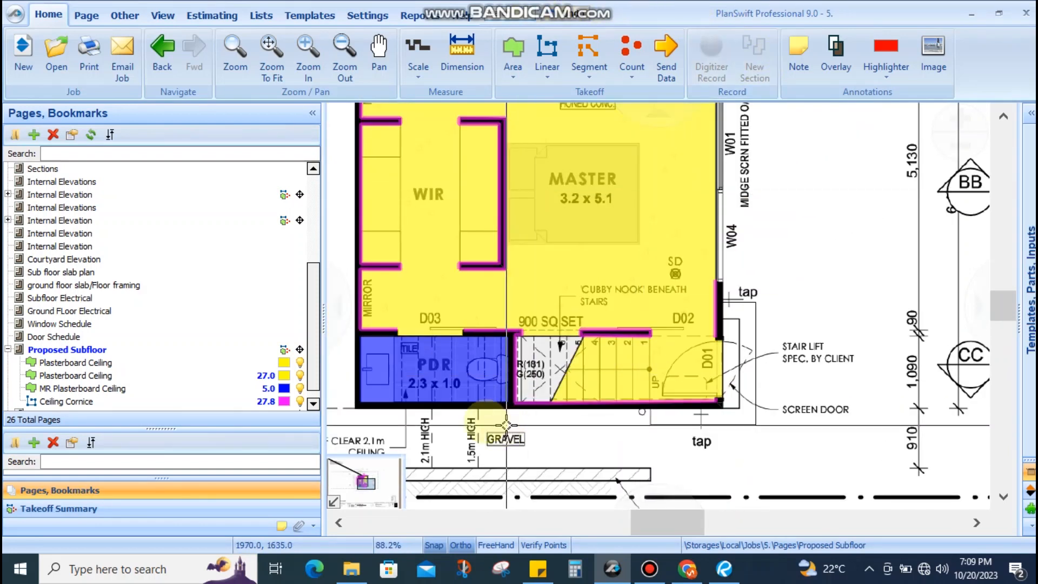
{"action": "scroll", "coordinate": [475, 313], "scroll_direction": "down", "scroll_amount": 4}
{"action": "scroll", "coordinate": [475, 314], "scroll_direction": "up", "scroll_amount": 6}
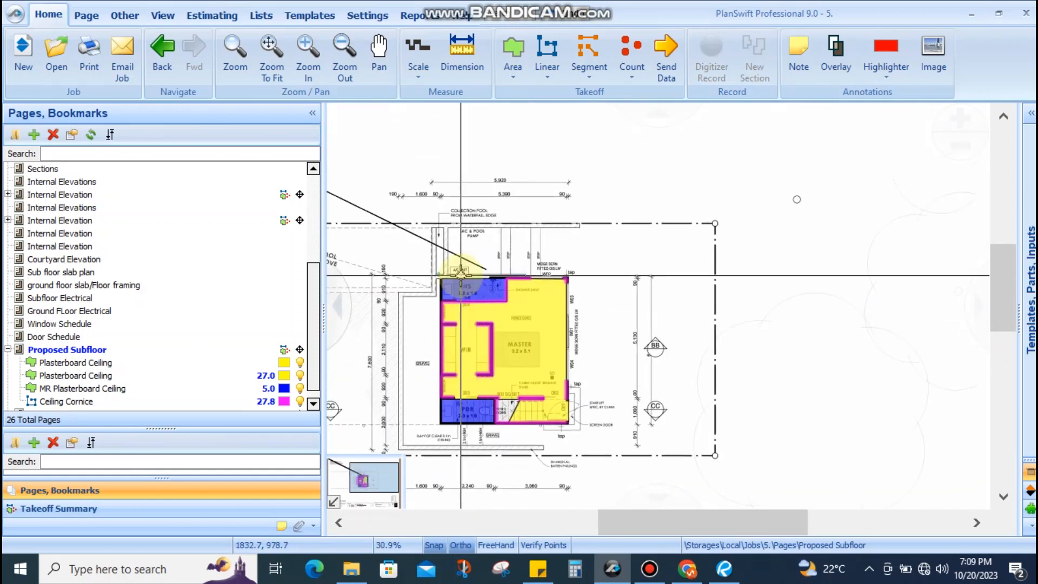
Resume the Ceiling Cornice line and trace it around the ENS corners and wall step
{"action": "left_click", "coordinate": [473, 333]}
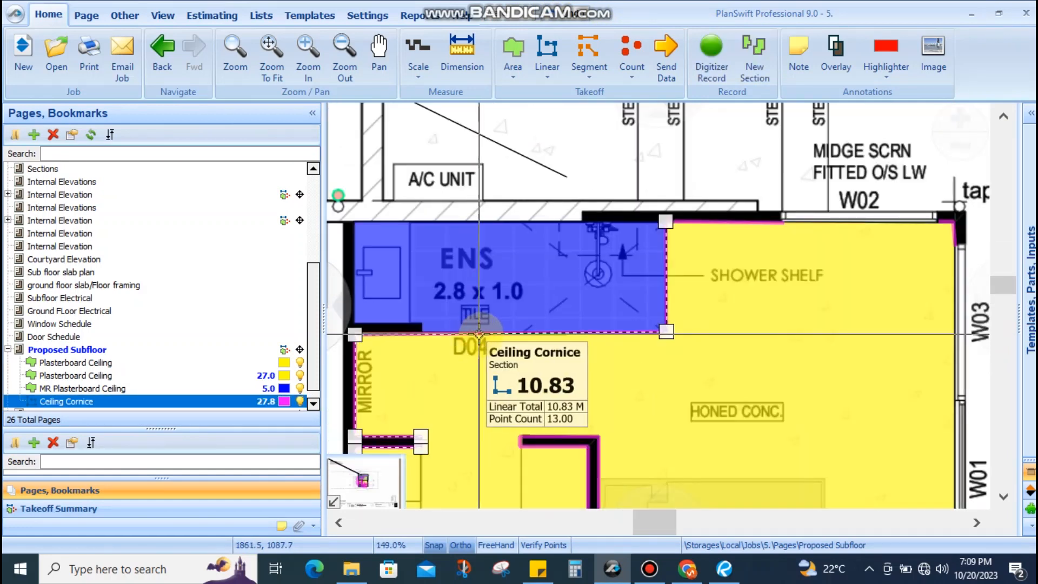
{"action": "key", "text": "r"}
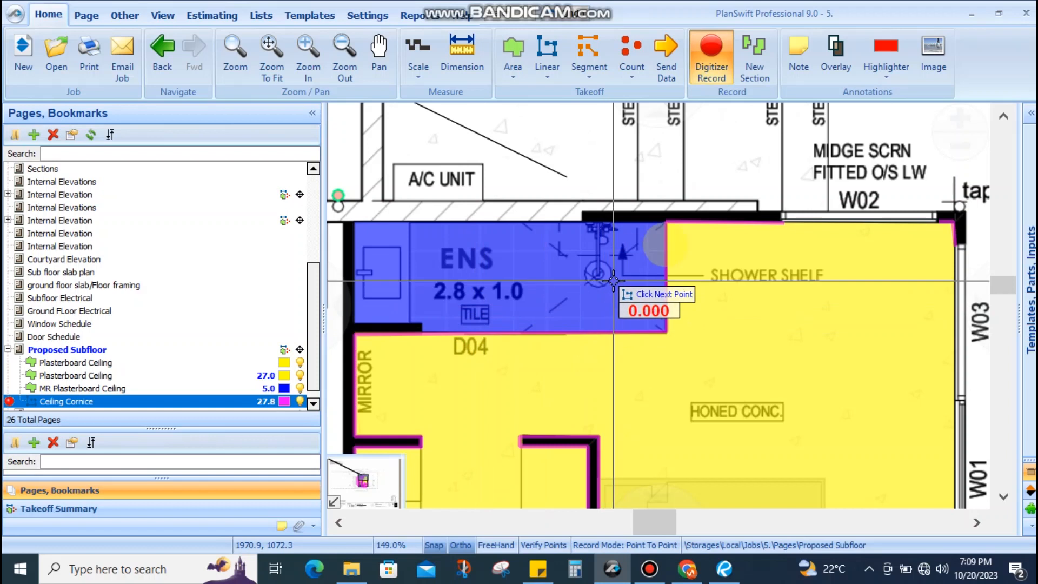
{"action": "scroll", "coordinate": [673, 233], "scroll_direction": "down", "scroll_amount": 2}
{"action": "scroll", "coordinate": [666, 231], "scroll_direction": "up", "scroll_amount": 4}
{"action": "scroll", "coordinate": [667, 232], "scroll_direction": "up", "scroll_amount": 2}
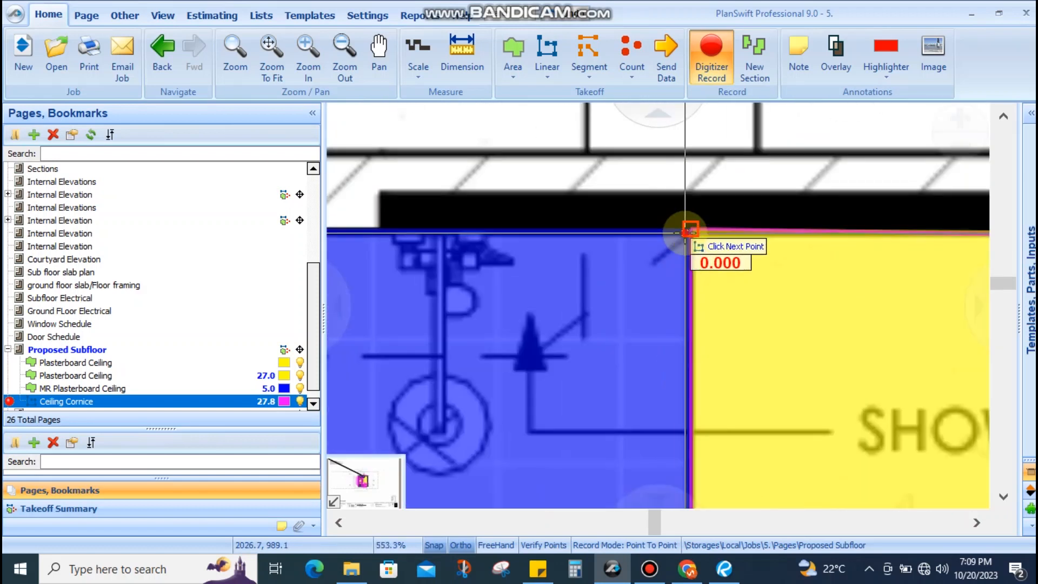
{"action": "scroll", "coordinate": [681, 233], "scroll_direction": "down", "scroll_amount": 3}
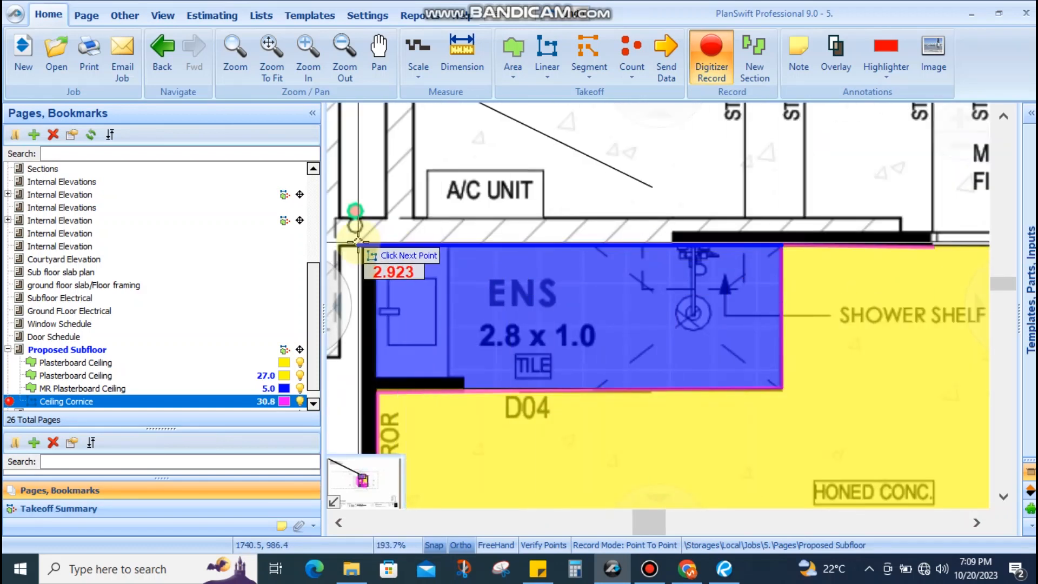
{"action": "left_click", "coordinate": [375, 243]}
{"action": "scroll", "coordinate": [373, 379], "scroll_direction": "up", "scroll_amount": 1}
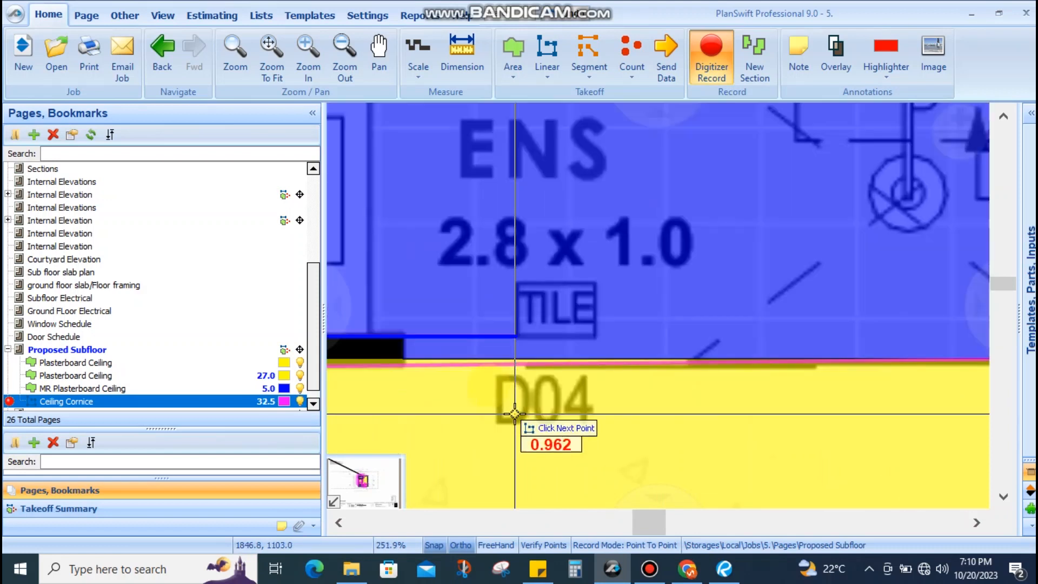
{"action": "left_click", "coordinate": [373, 344]}
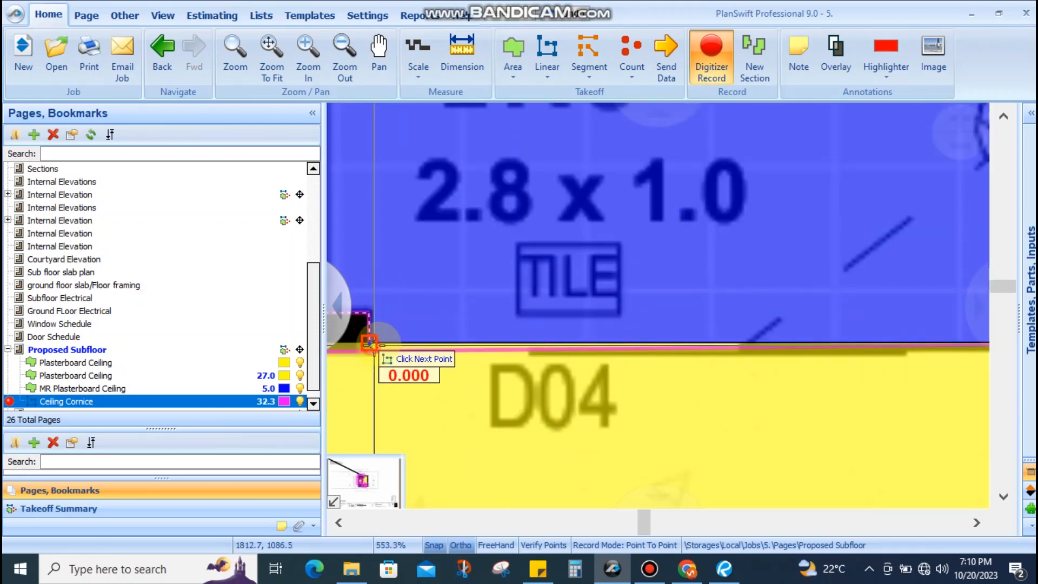
{"action": "scroll", "coordinate": [654, 348], "scroll_direction": "up", "scroll_amount": 3}
{"action": "left_click", "coordinate": [747, 344]}
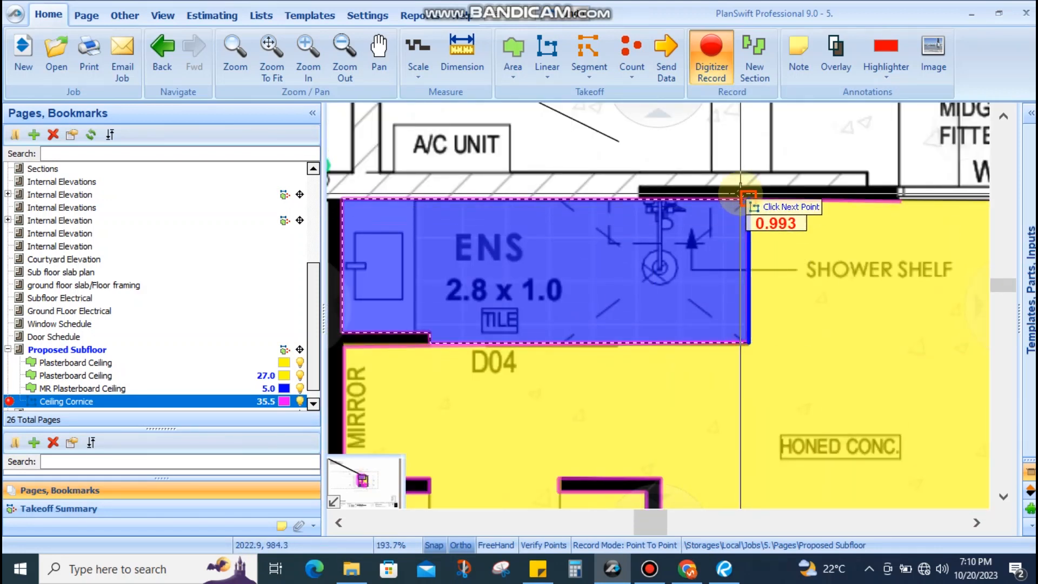
{"action": "left_click", "coordinate": [748, 200]}
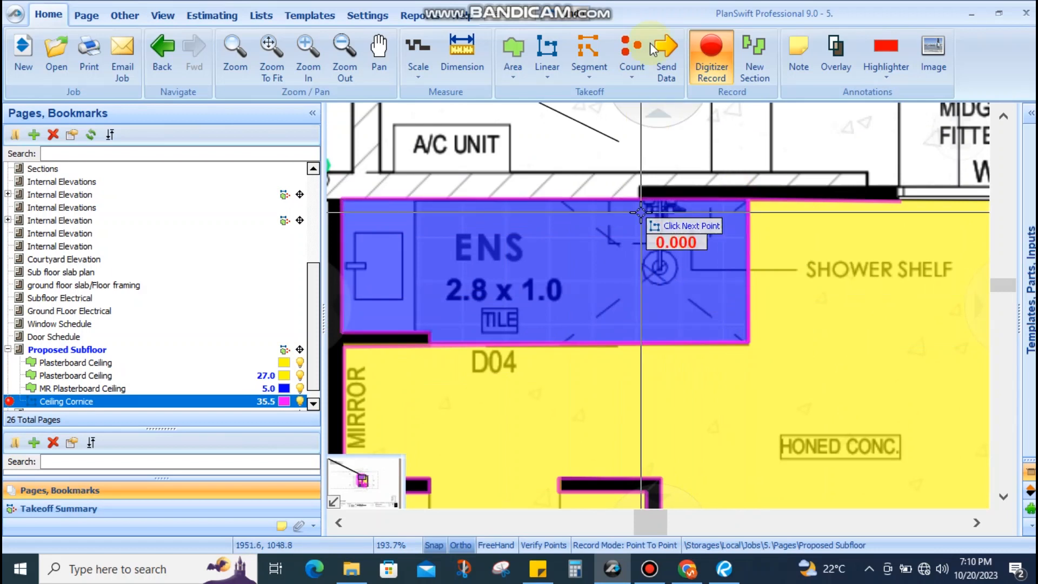
Add the PDR right-hand corners to the cornice and stop recording, bringing it to 42.0
{"action": "scroll", "coordinate": [681, 162], "scroll_direction": "down", "scroll_amount": 6}
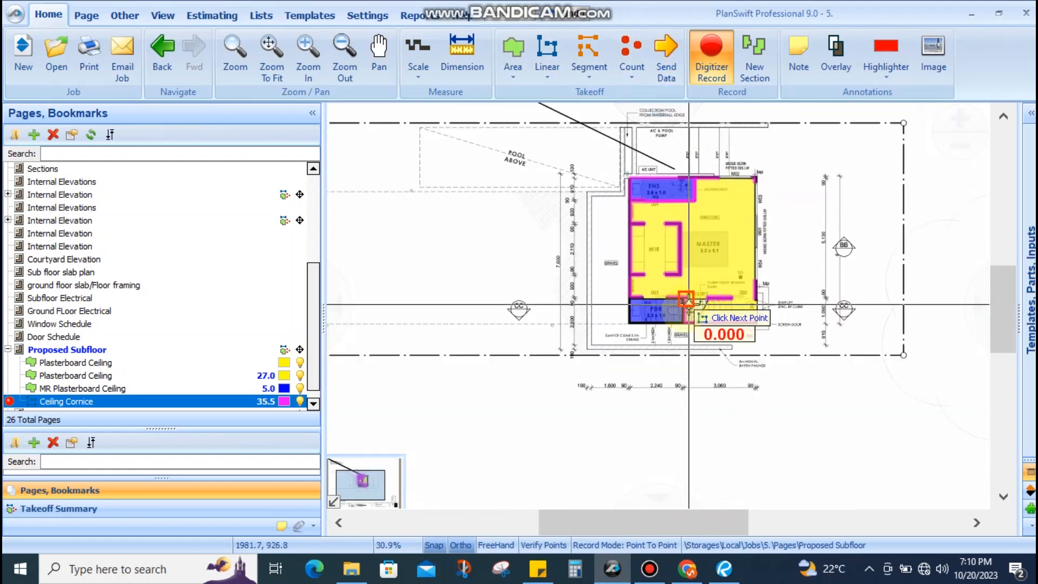
{"action": "scroll", "coordinate": [685, 302], "scroll_direction": "up", "scroll_amount": 10}
{"action": "scroll", "coordinate": [701, 251], "scroll_direction": "down", "scroll_amount": 5}
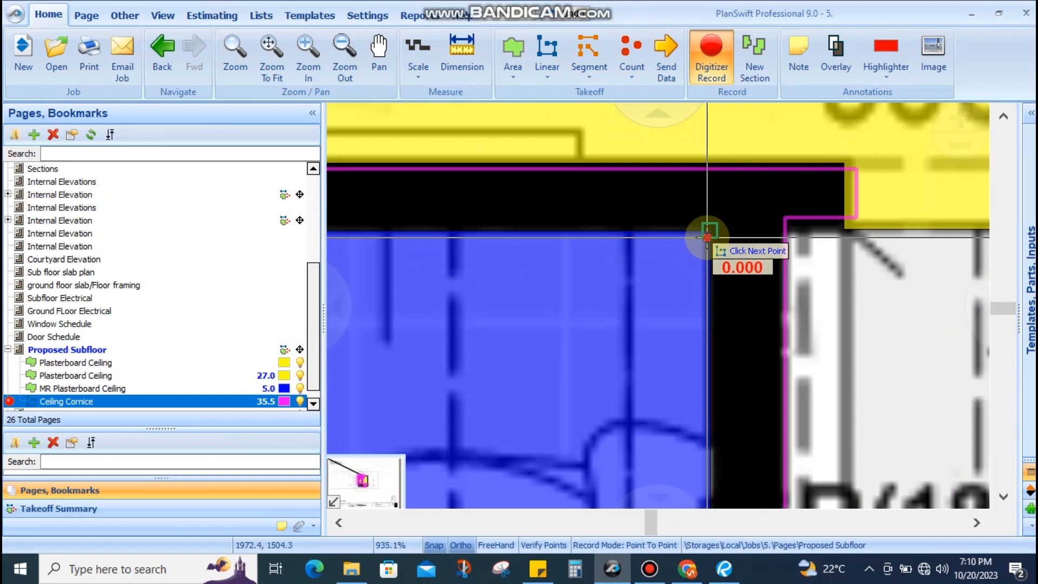
{"action": "scroll", "coordinate": [464, 255], "scroll_direction": "down", "scroll_amount": 1}
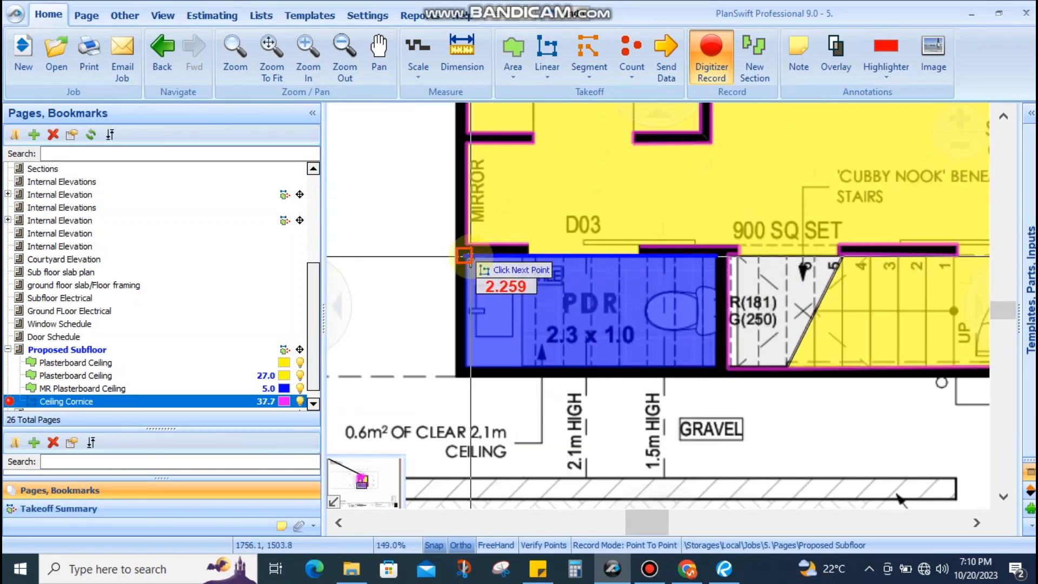
{"action": "scroll", "coordinate": [597, 242], "scroll_direction": "up", "scroll_amount": 2}
{"action": "scroll", "coordinate": [641, 276], "scroll_direction": "down", "scroll_amount": 1}
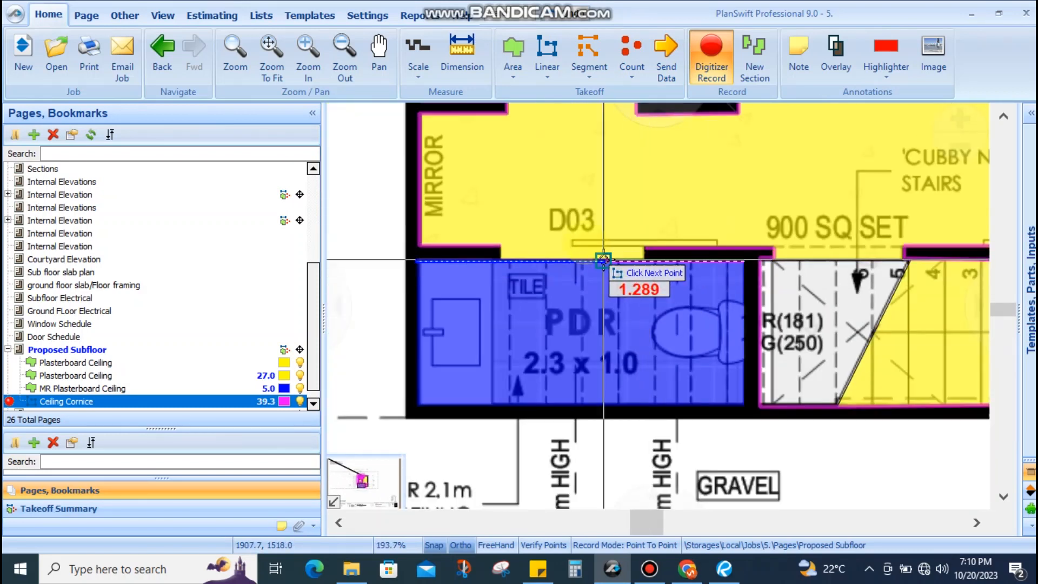
{"action": "scroll", "coordinate": [553, 270], "scroll_direction": "up", "scroll_amount": 3}
{"action": "scroll", "coordinate": [646, 293], "scroll_direction": "down", "scroll_amount": 1}
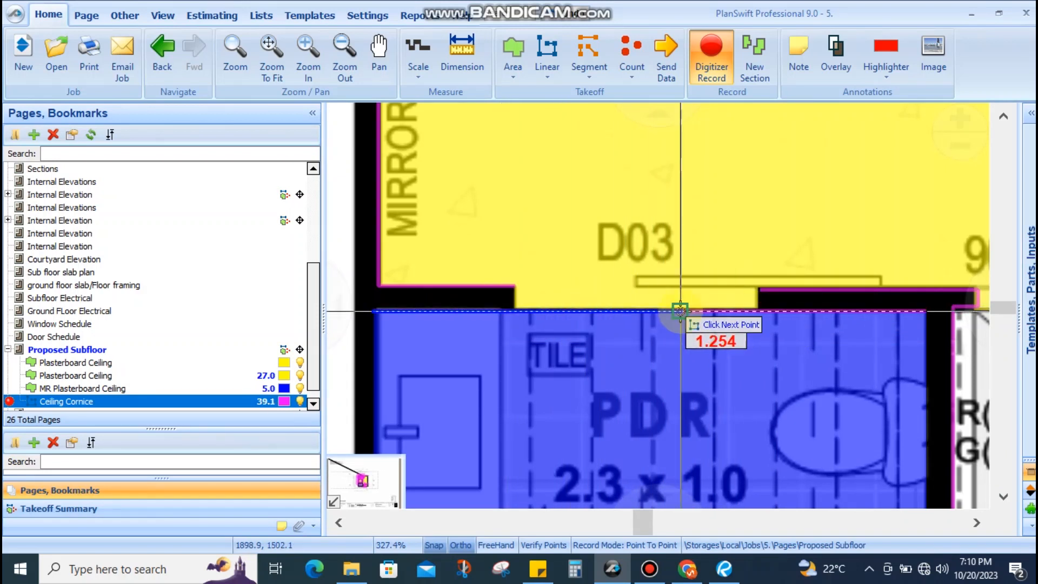
{"action": "scroll", "coordinate": [534, 311], "scroll_direction": "down", "scroll_amount": 1}
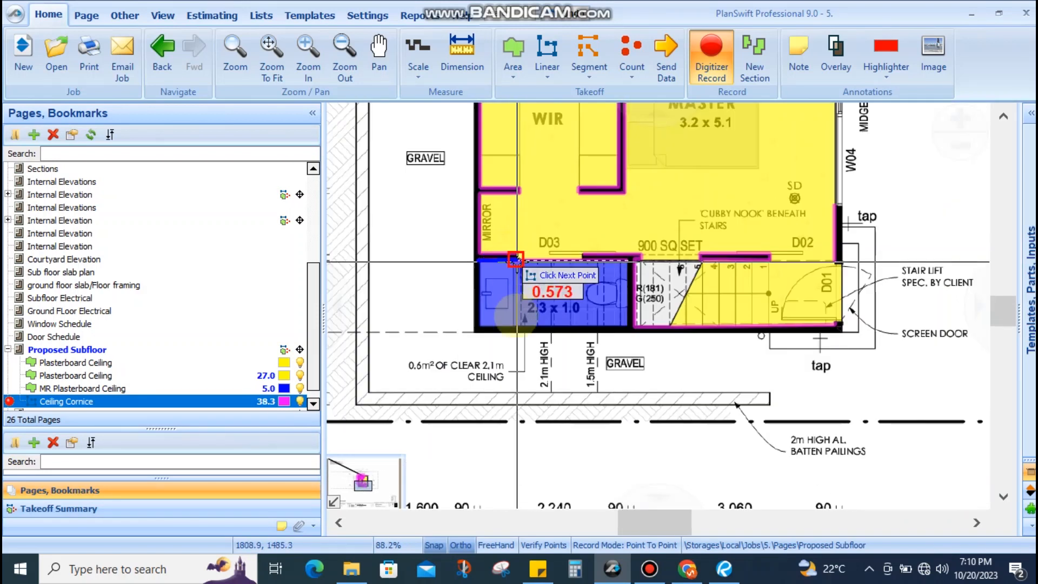
{"action": "scroll", "coordinate": [471, 316], "scroll_direction": "up", "scroll_amount": 1}
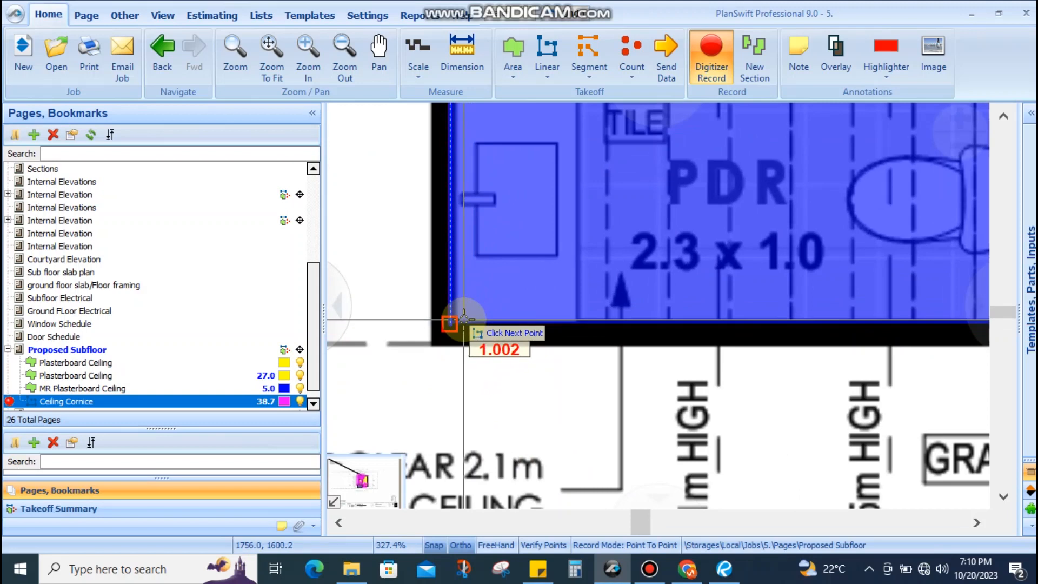
{"action": "scroll", "coordinate": [454, 322], "scroll_direction": "down", "scroll_amount": 1}
{"action": "scroll", "coordinate": [643, 323], "scroll_direction": "up", "scroll_amount": 1}
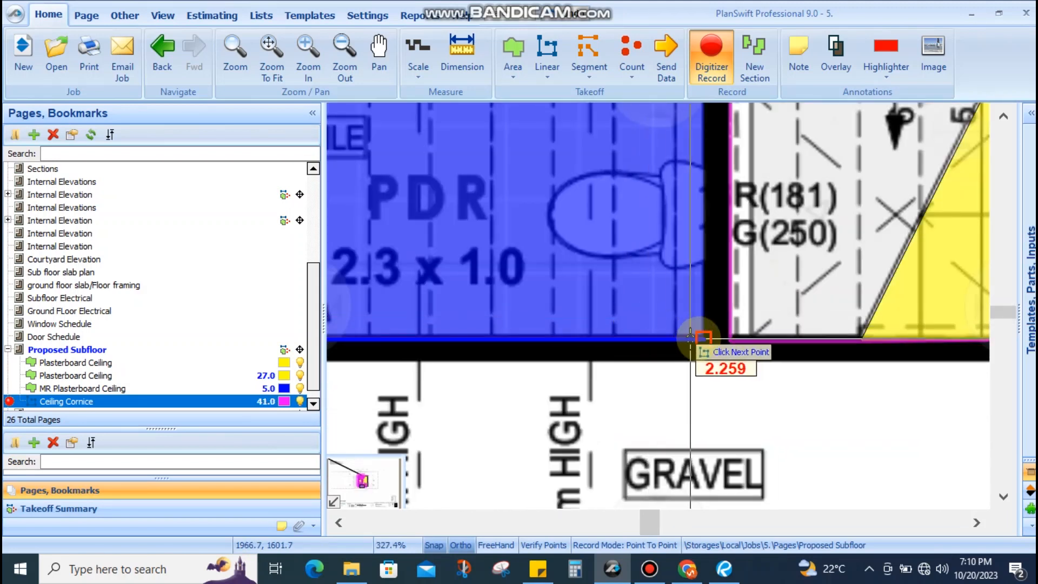
{"action": "left_click", "coordinate": [701, 338]}
{"action": "scroll", "coordinate": [701, 338], "scroll_direction": "down", "scroll_amount": 2}
{"action": "left_click", "coordinate": [701, 223]}
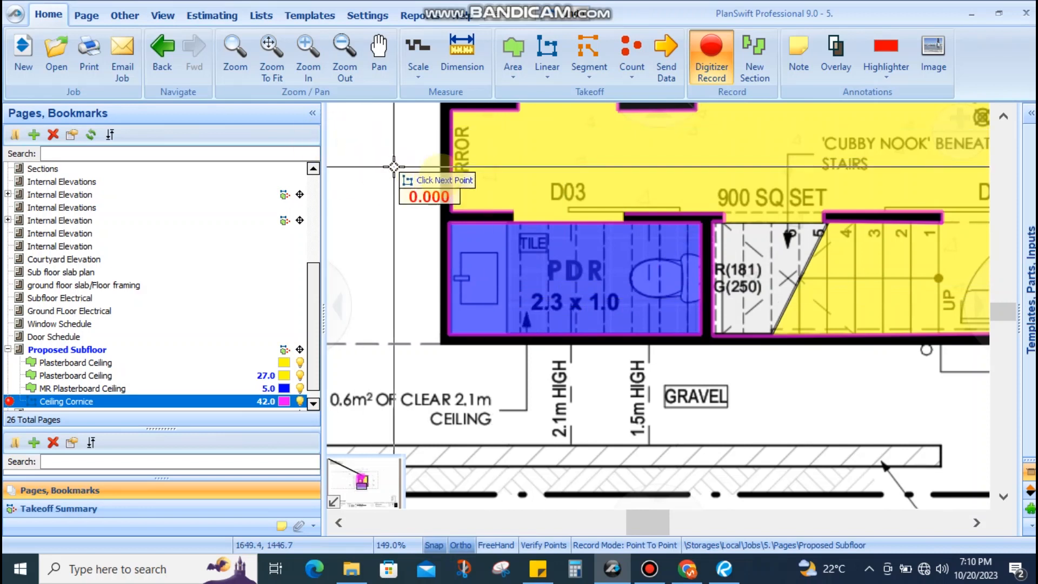
{"action": "scroll", "coordinate": [577, 255], "scroll_direction": "down", "scroll_amount": 3}
{"action": "scroll", "coordinate": [576, 255], "scroll_direction": "down", "scroll_amount": 2}
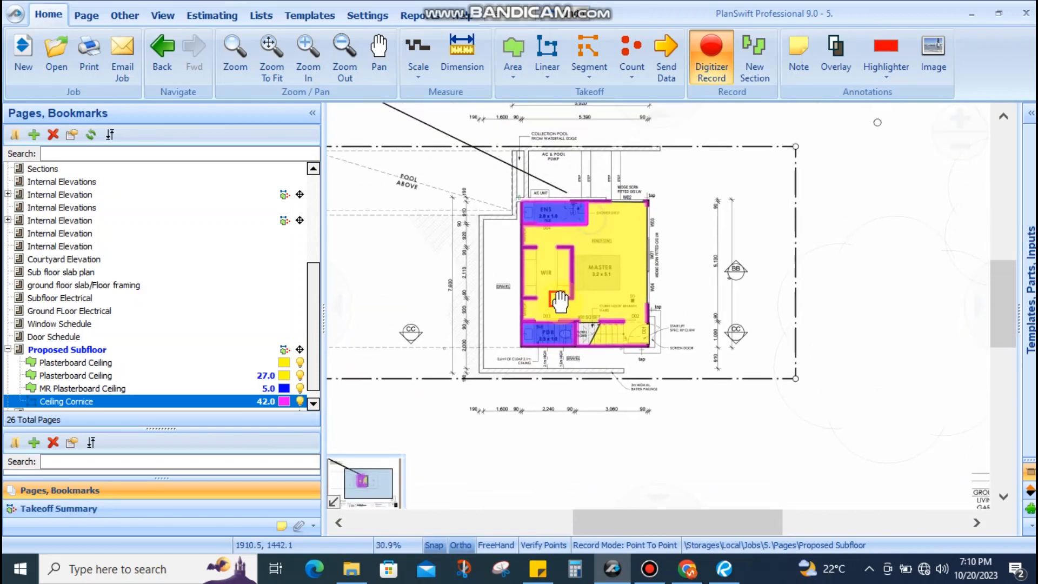
{"action": "scroll", "coordinate": [644, 308], "scroll_direction": "up", "scroll_amount": 2}
{"action": "scroll", "coordinate": [692, 311], "scroll_direction": "down", "scroll_amount": 1}
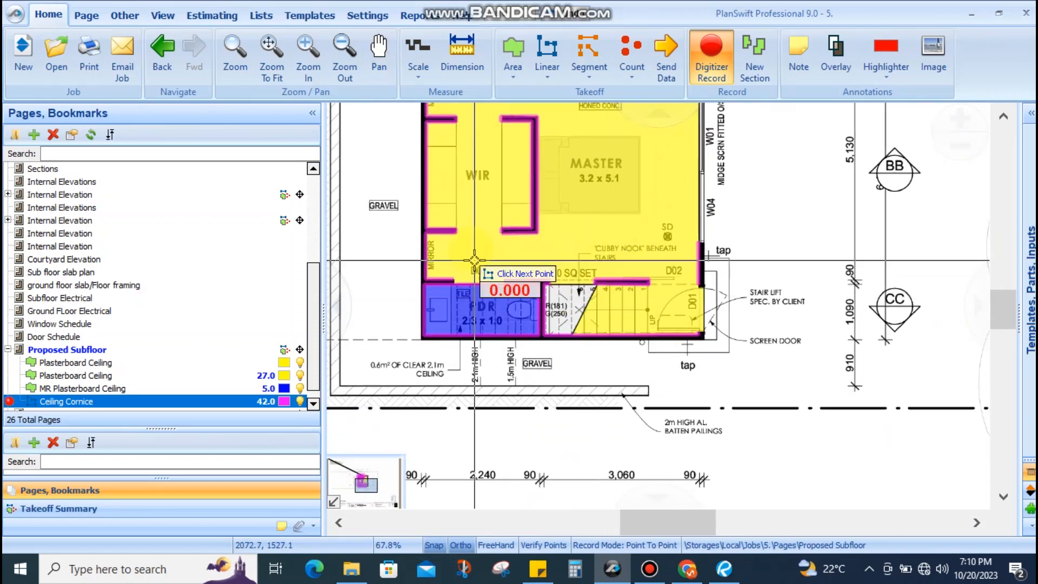
{"action": "scroll", "coordinate": [491, 258], "scroll_direction": "up", "scroll_amount": 1}
{"action": "scroll", "coordinate": [490, 260], "scroll_direction": "up", "scroll_amount": 2}
{"action": "left_click_drag", "start_coordinate": [491, 271], "coordinate": [496, 442]}
{"action": "scroll", "coordinate": [578, 341], "scroll_direction": "up", "scroll_amount": 2}
{"action": "scroll", "coordinate": [581, 341], "scroll_direction": "down", "scroll_amount": 2}
{"action": "scroll", "coordinate": [683, 342], "scroll_direction": "down", "scroll_amount": 2}
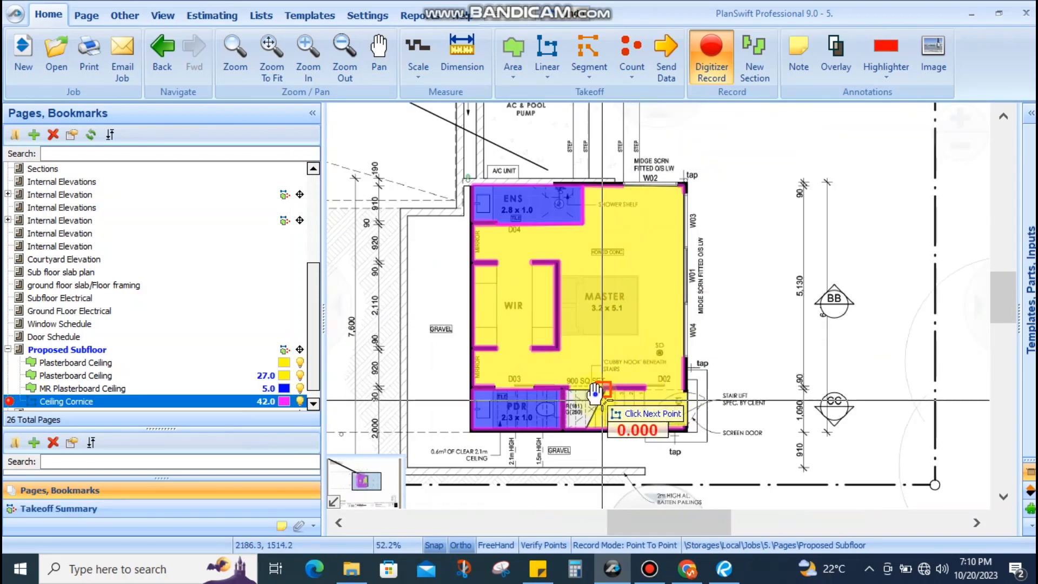
{"action": "scroll", "coordinate": [578, 302], "scroll_direction": "up", "scroll_amount": 2}
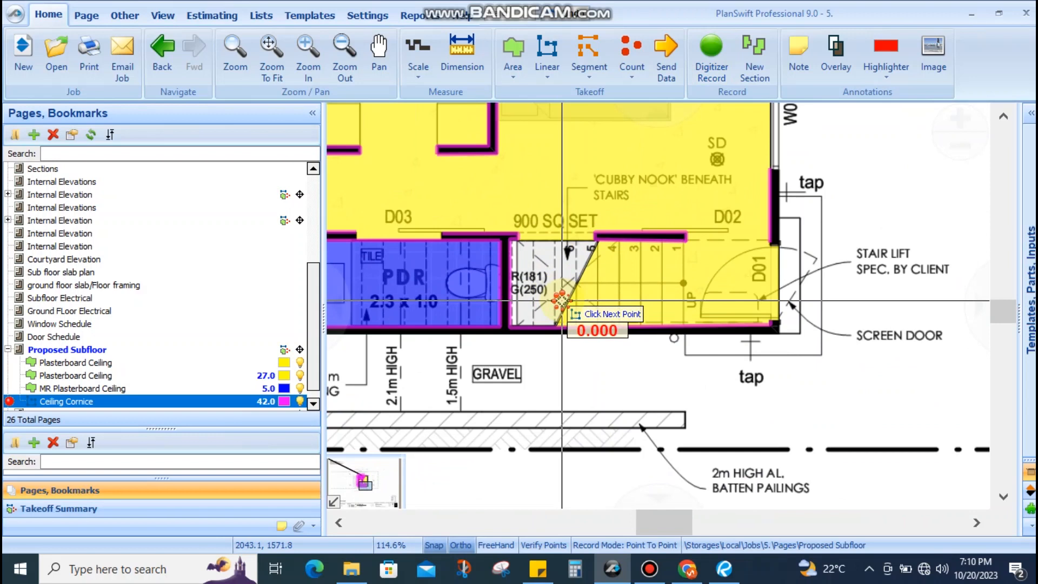
{"action": "key", "text": "Escape"}
{"action": "scroll", "coordinate": [141, 273], "scroll_direction": "up", "scroll_amount": 3}
{"action": "scroll", "coordinate": [140, 270], "scroll_direction": "up", "scroll_amount": 2}
Copy the seven takeoffs, Concrete Resin Finish through Skirting, from the Proposed Ground Floor page
{"action": "left_click", "coordinate": [107, 286]}
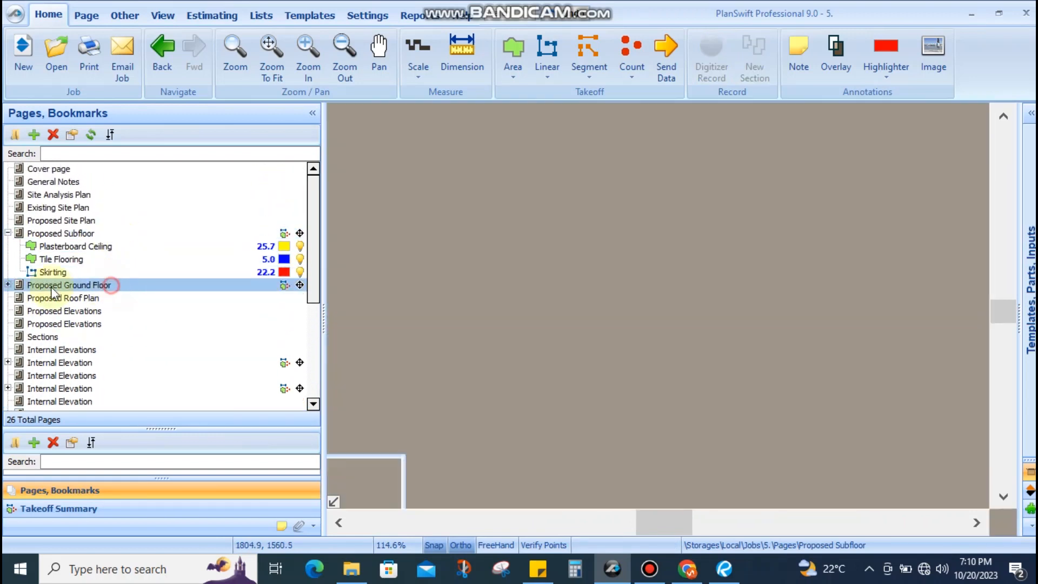
{"action": "left_click", "coordinate": [8, 286]}
{"action": "left_click", "coordinate": [62, 294]}
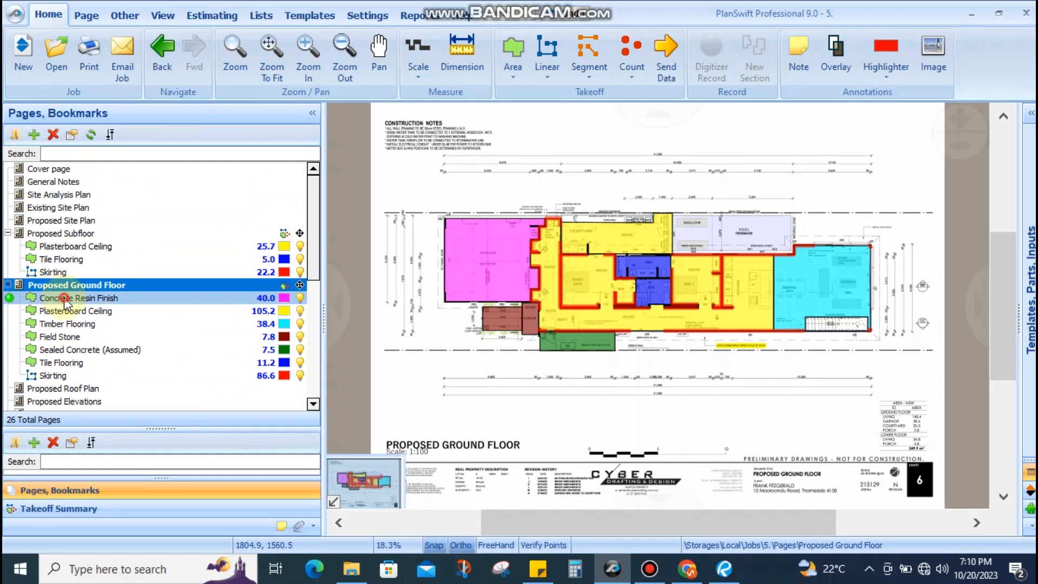
{"action": "left_click", "coordinate": [53, 375], "text": "shift"}
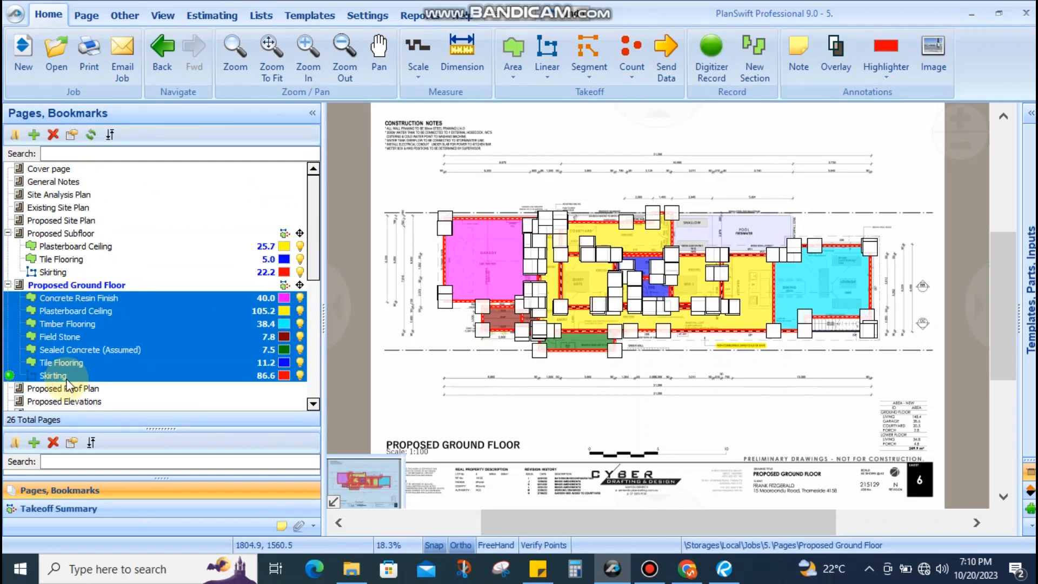
{"action": "right_click", "coordinate": [53, 375]}
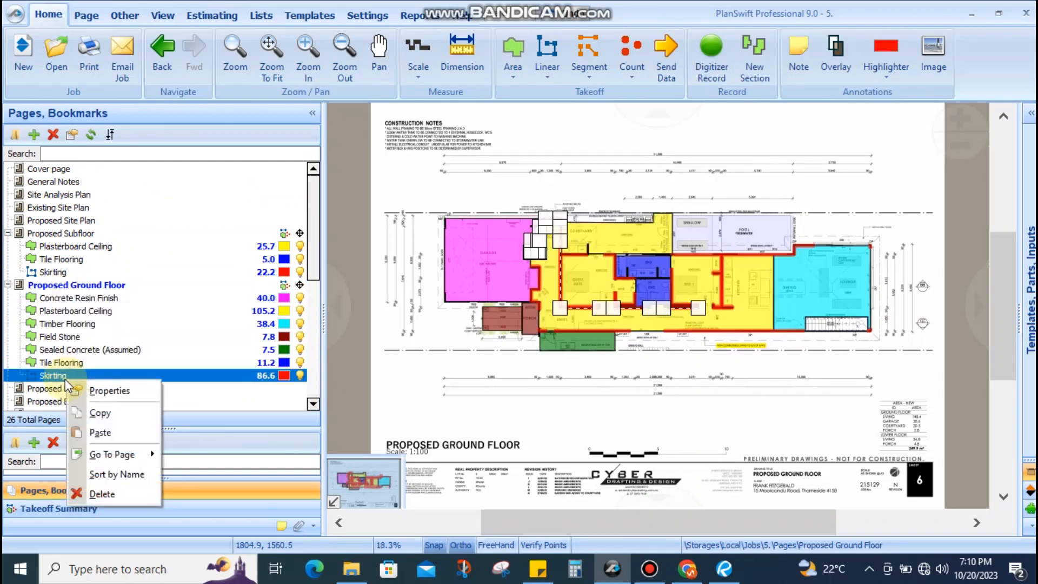
{"action": "left_click", "coordinate": [62, 299]}
{"action": "left_click", "coordinate": [62, 298], "text": "shift"}
{"action": "right_click", "coordinate": [66, 296]}
{"action": "left_click", "coordinate": [84, 331]}
Open the second, empty Proposed Ground Floor page
{"action": "scroll", "coordinate": [171, 289], "scroll_direction": "down", "scroll_amount": 5}
{"action": "left_click", "coordinate": [63, 349]}
{"action": "left_click", "coordinate": [57, 400]}
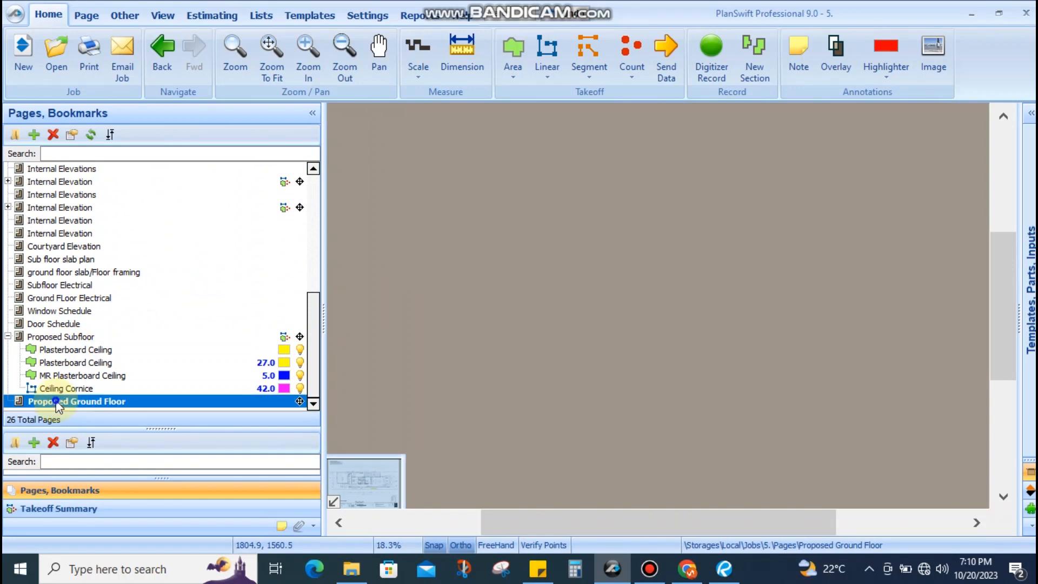
Paste the seven copied takeoffs onto the duplicate Proposed Ground Floor page, keeping sections in the same item
{"action": "right_click", "coordinate": [56, 401]}
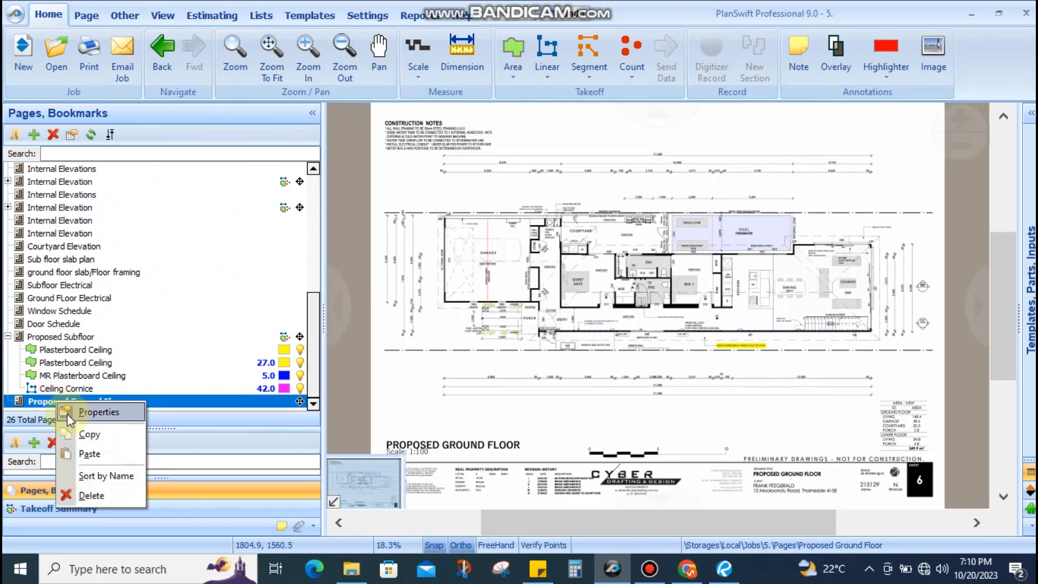
{"action": "left_click", "coordinate": [82, 459]}
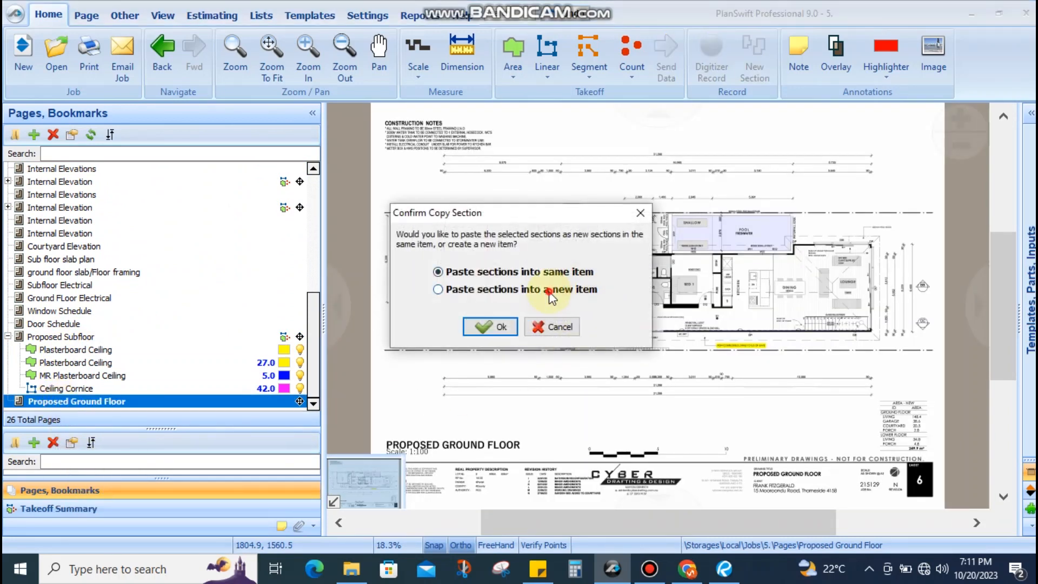
{"action": "left_click", "coordinate": [482, 328]}
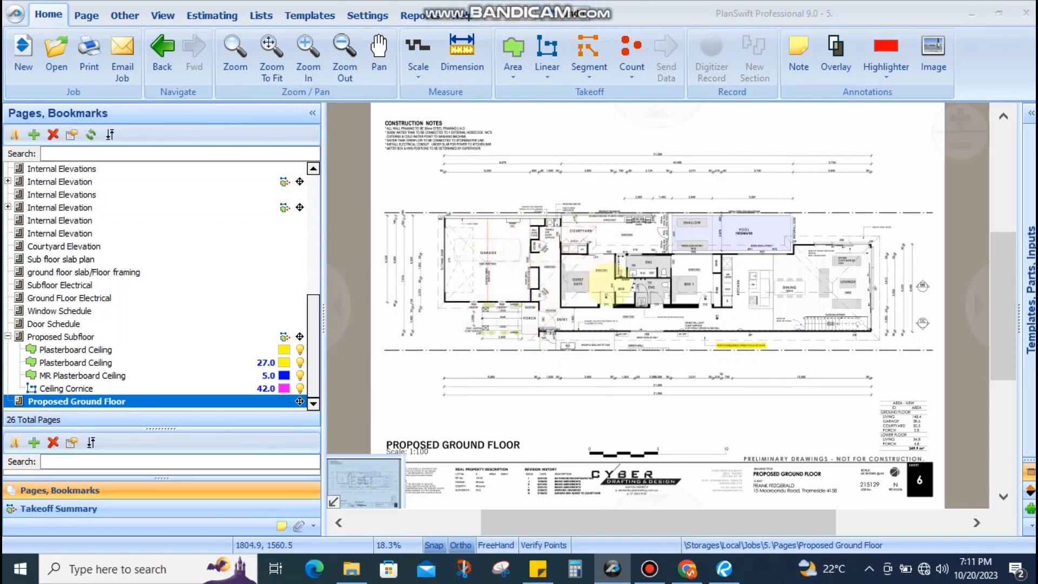
Open the pasted garage concrete area's properties and close them without changes
{"action": "scroll", "coordinate": [492, 260], "scroll_direction": "up", "scroll_amount": 3}
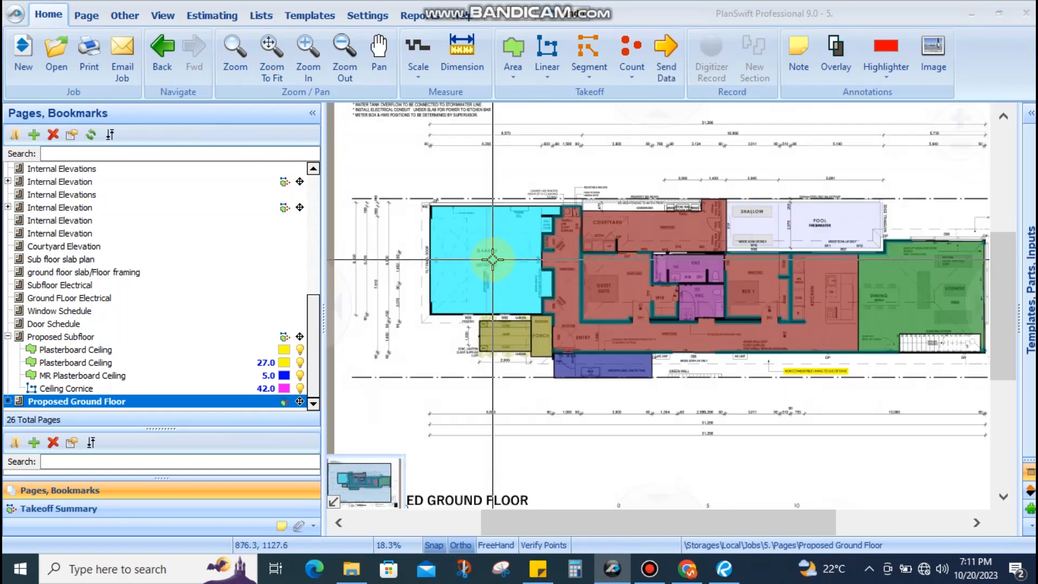
{"action": "scroll", "coordinate": [492, 259], "scroll_direction": "down", "scroll_amount": 3}
{"action": "scroll", "coordinate": [465, 260], "scroll_direction": "up", "scroll_amount": 3}
{"action": "scroll", "coordinate": [448, 260], "scroll_direction": "down", "scroll_amount": 3}
{"action": "scroll", "coordinate": [433, 260], "scroll_direction": "up", "scroll_amount": 1}
{"action": "scroll", "coordinate": [433, 259], "scroll_direction": "up", "scroll_amount": 5}
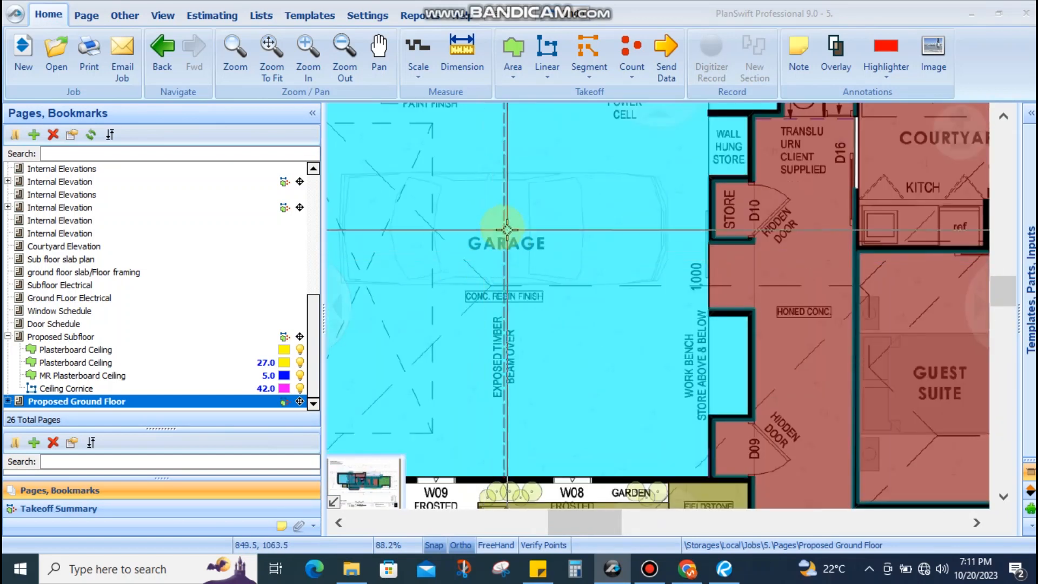
{"action": "right_click", "coordinate": [509, 233]}
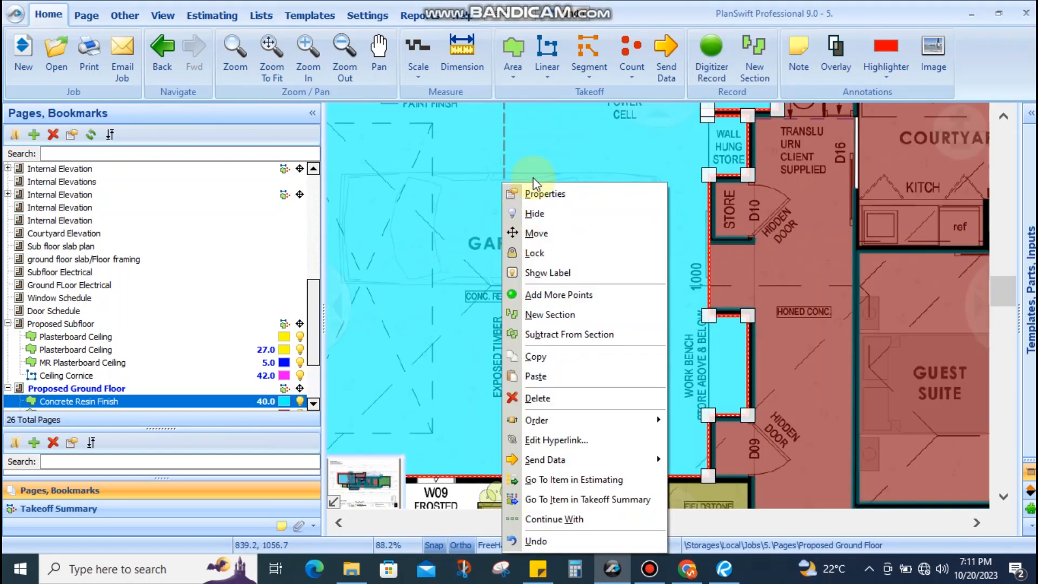
{"action": "left_click", "coordinate": [532, 193]}
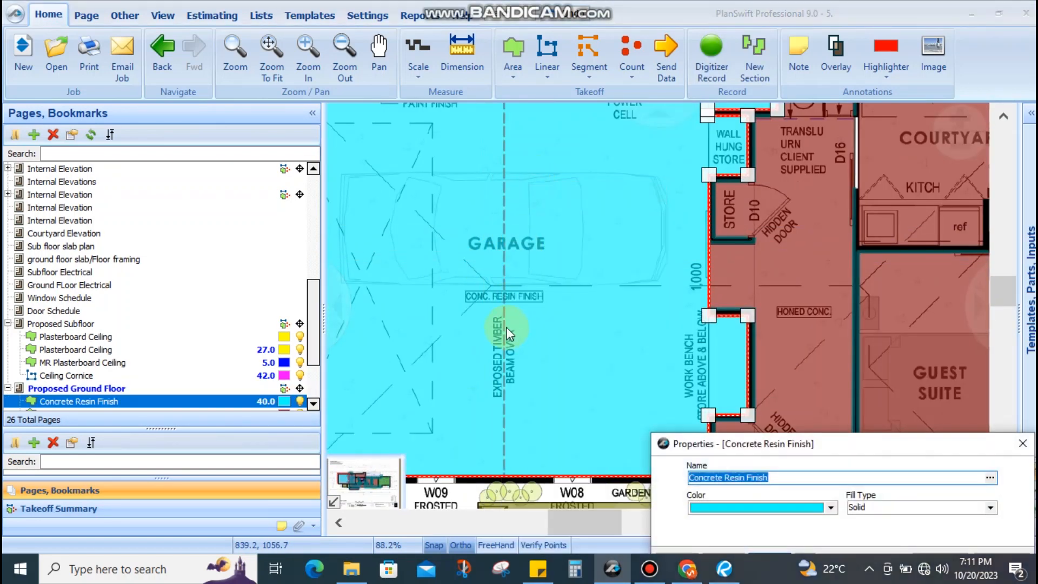
{"action": "key", "text": "Escape"}
{"action": "key", "text": "Escape"}
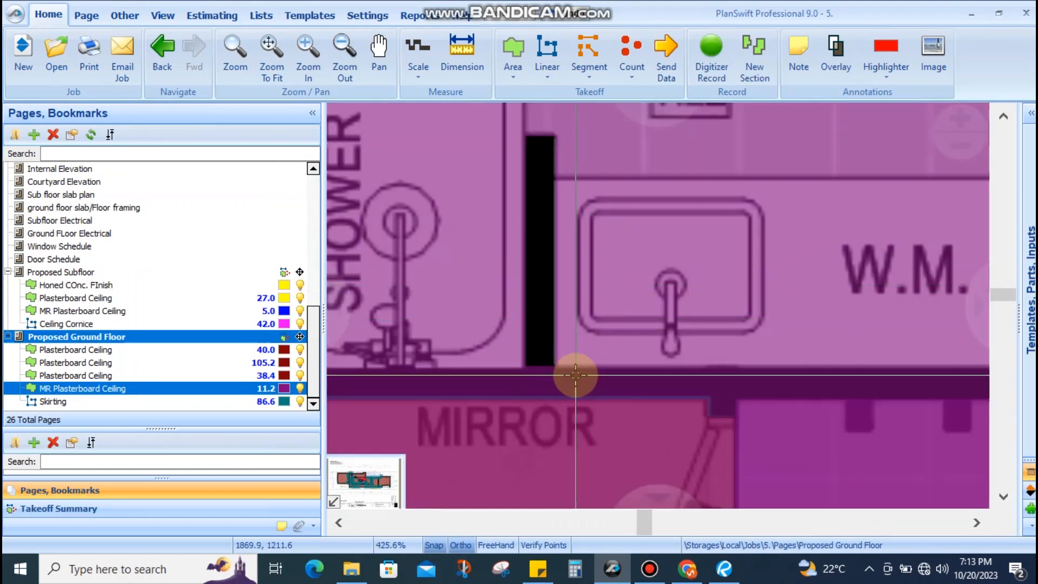
{"action": "scroll", "coordinate": [641, 231], "scroll_direction": "down", "scroll_amount": 5}
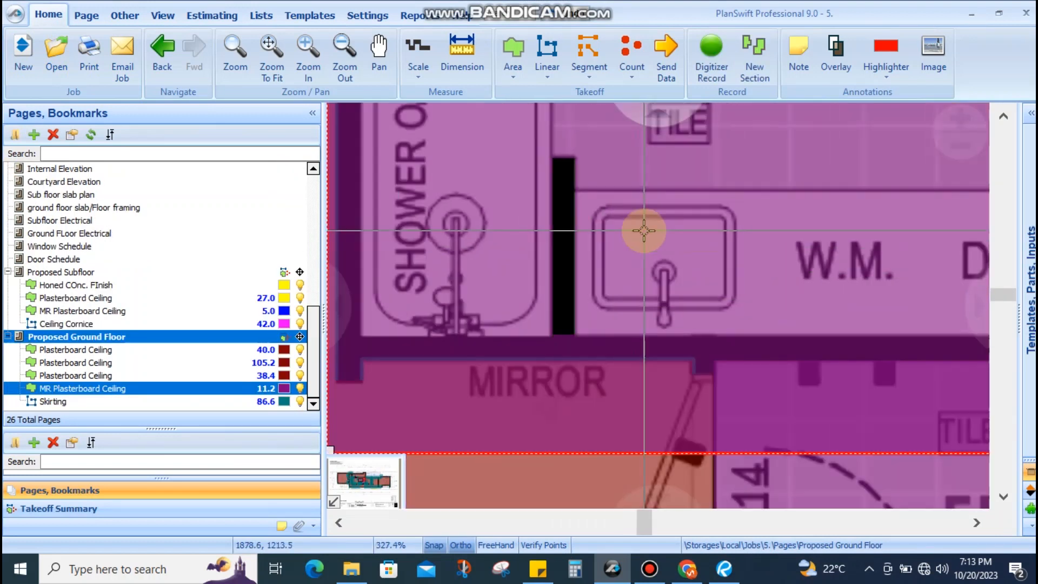
Make the 40.0 Plasterboard Ceiling item active and select its garage ceiling area
{"action": "scroll", "coordinate": [610, 237], "scroll_direction": "up", "scroll_amount": 7}
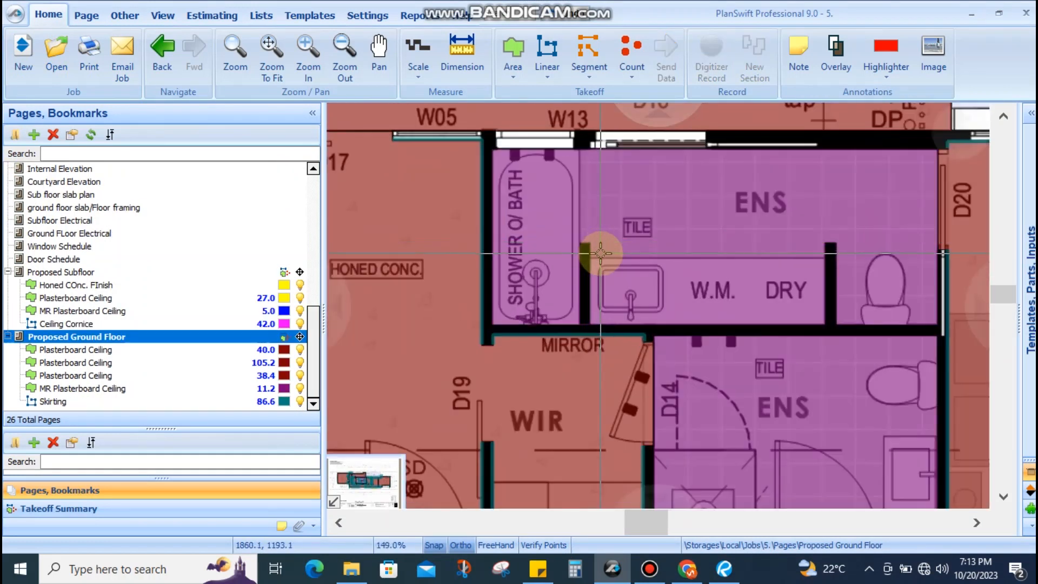
{"action": "scroll", "coordinate": [612, 216], "scroll_direction": "down", "scroll_amount": 7}
{"action": "scroll", "coordinate": [588, 220], "scroll_direction": "up", "scroll_amount": 5}
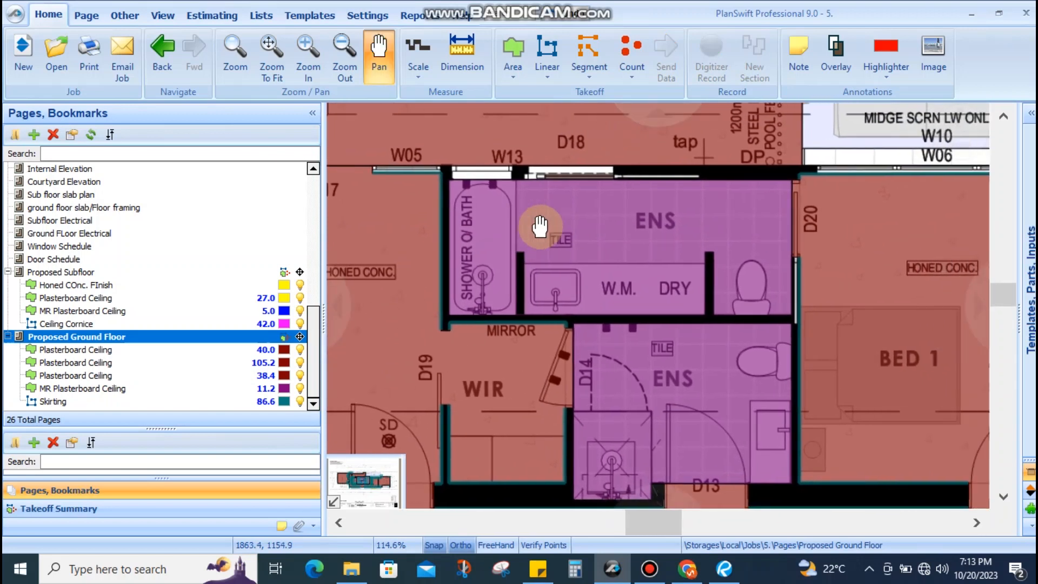
{"action": "scroll", "coordinate": [627, 213], "scroll_direction": "down", "scroll_amount": 2}
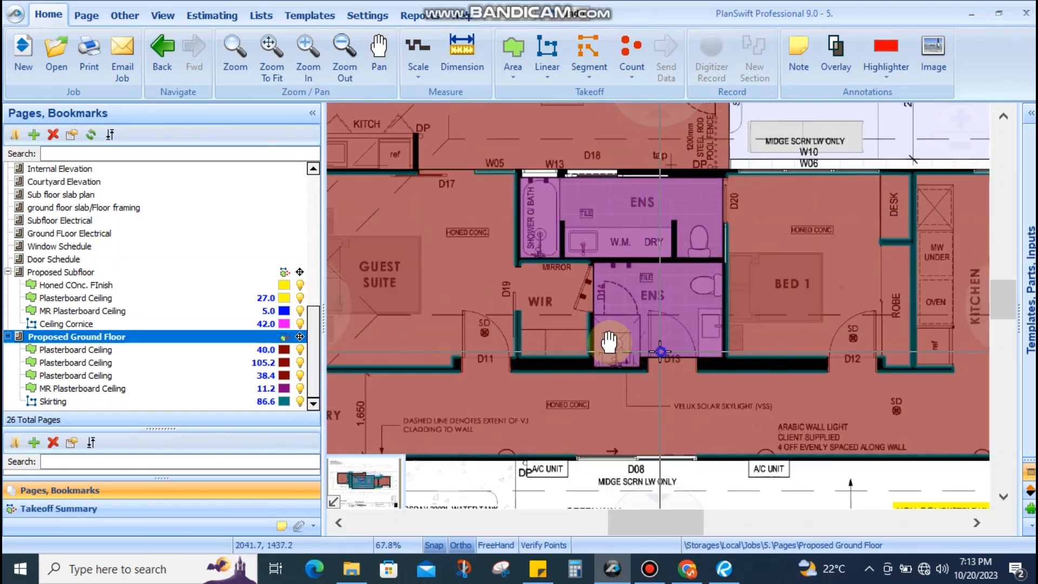
{"action": "scroll", "coordinate": [608, 341], "scroll_direction": "down", "scroll_amount": 1}
{"action": "scroll", "coordinate": [601, 292], "scroll_direction": "down", "scroll_amount": 3}
{"action": "scroll", "coordinate": [665, 301], "scroll_direction": "up", "scroll_amount": 2}
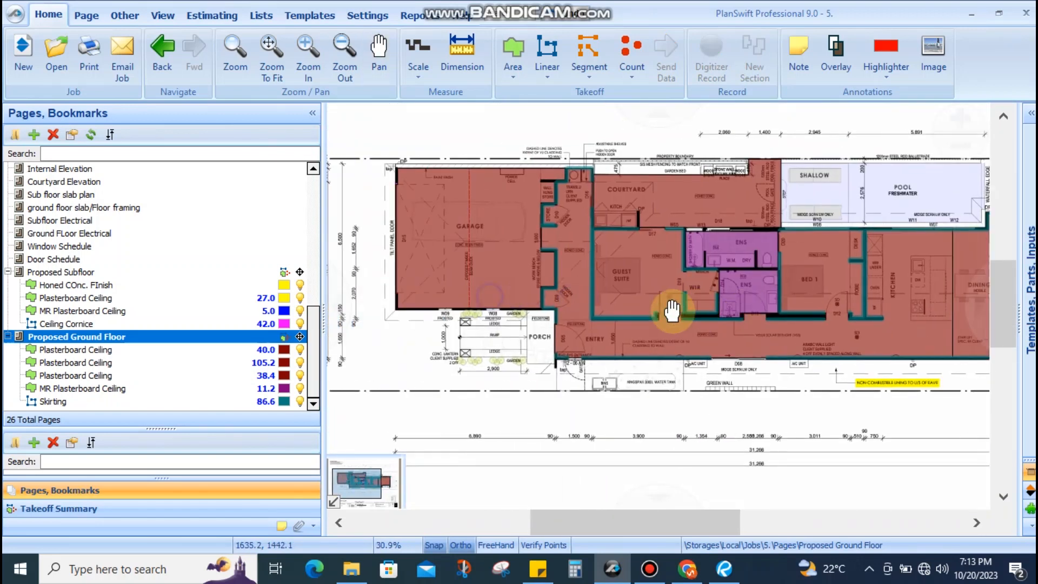
{"action": "left_click_drag", "start_coordinate": [615, 314], "coordinate": [516, 249]}
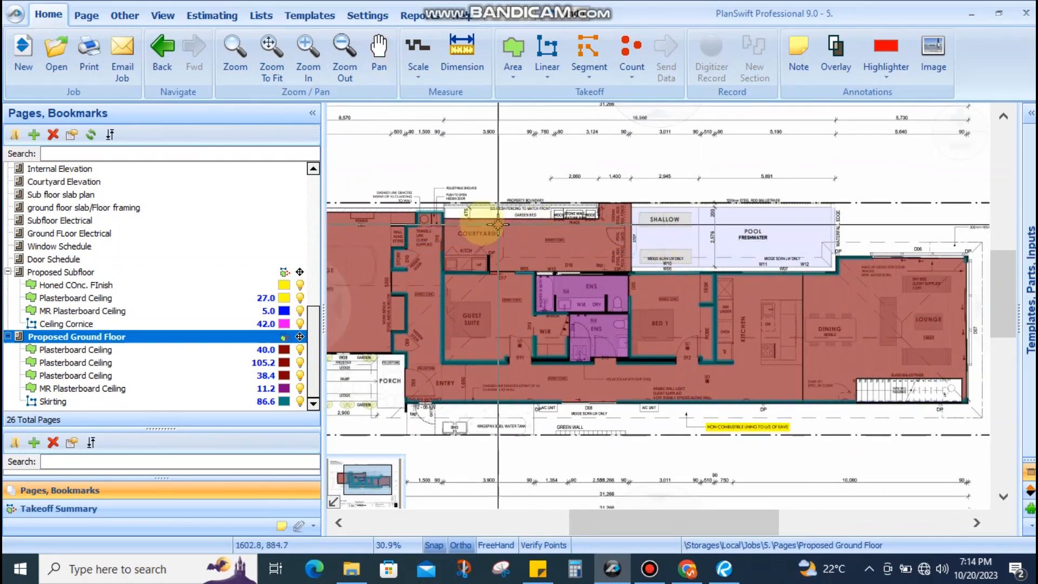
{"action": "left_click_drag", "start_coordinate": [475, 220], "coordinate": [590, 259]}
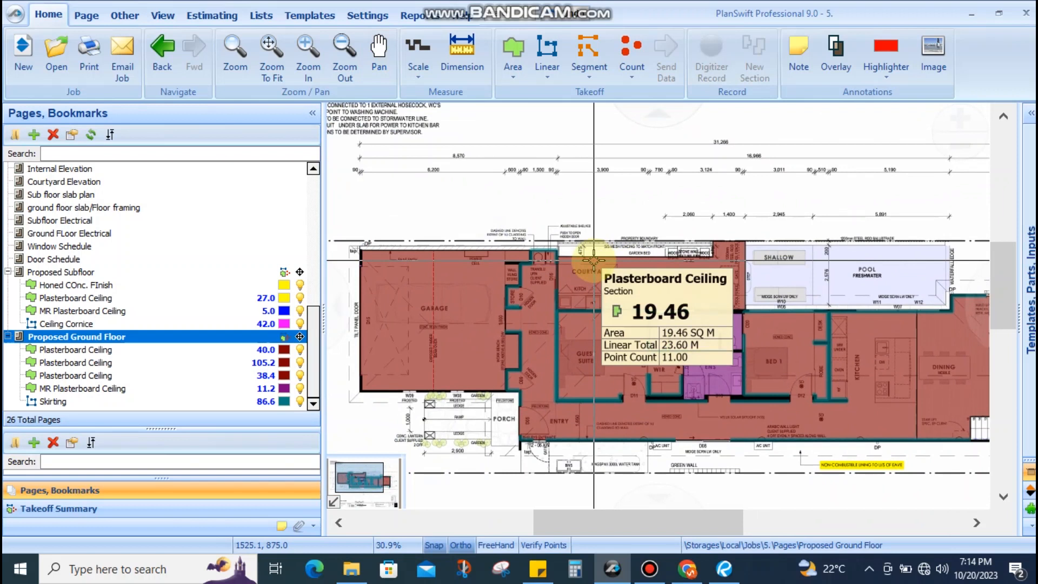
{"action": "scroll", "coordinate": [593, 261], "scroll_direction": "down", "scroll_amount": 2}
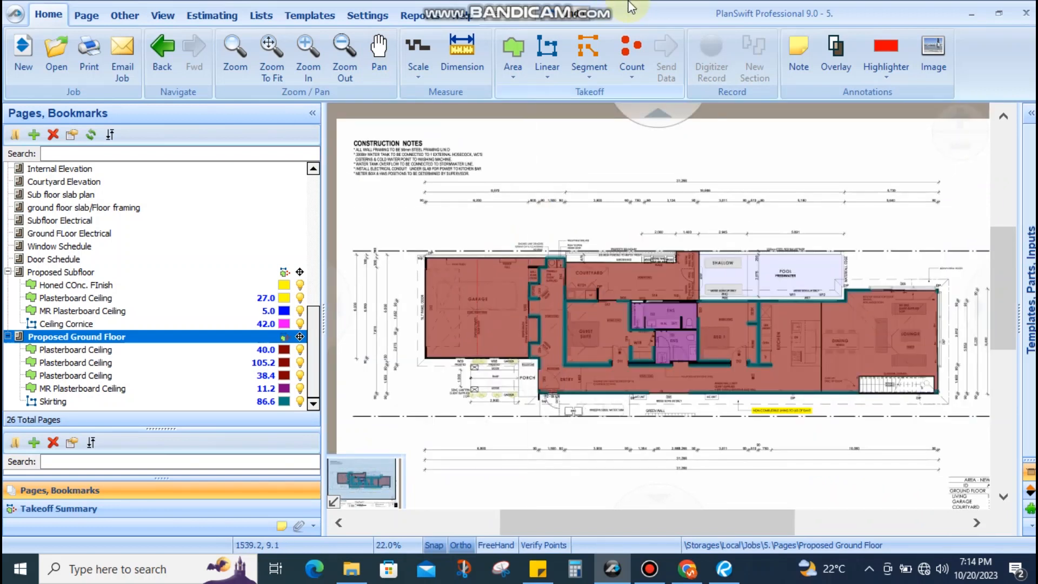
{"action": "mouse_move", "coordinate": [622, 8]}
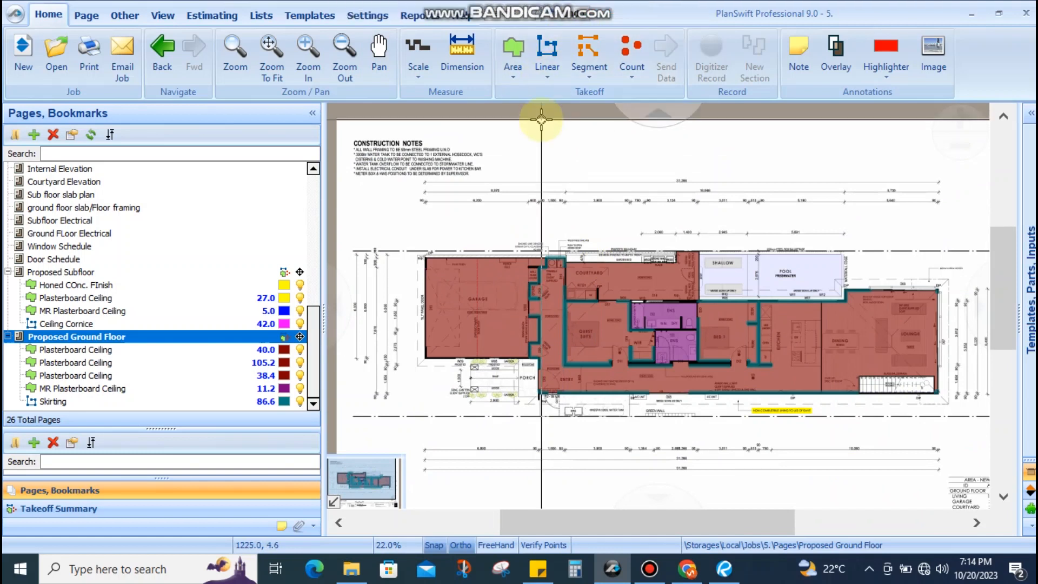
{"action": "left_click_drag", "start_coordinate": [607, 289], "coordinate": [606, 247]}
{"action": "scroll", "coordinate": [514, 267], "scroll_direction": "up", "scroll_amount": 4}
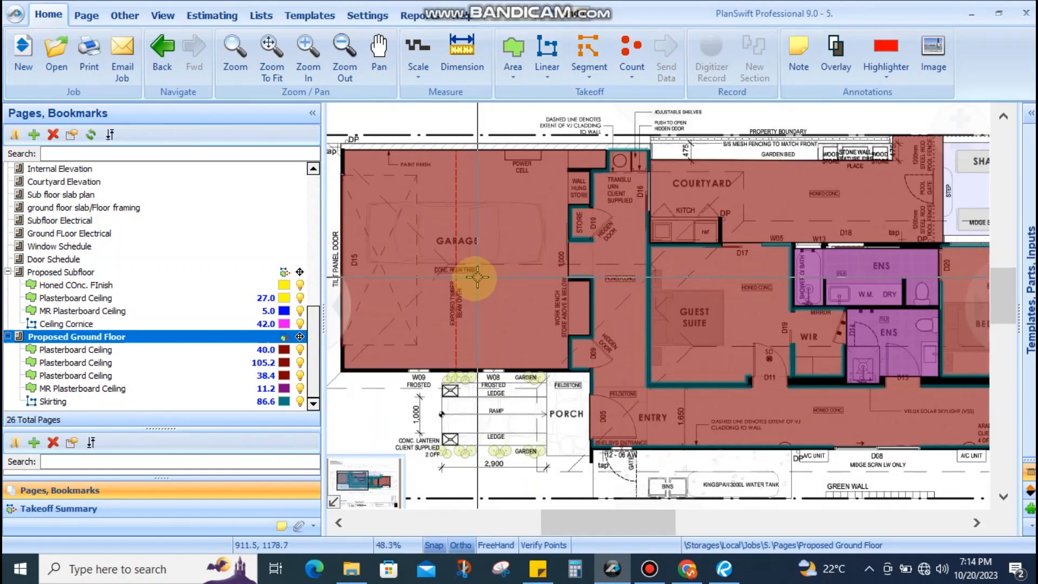
{"action": "left_click", "coordinate": [95, 352]}
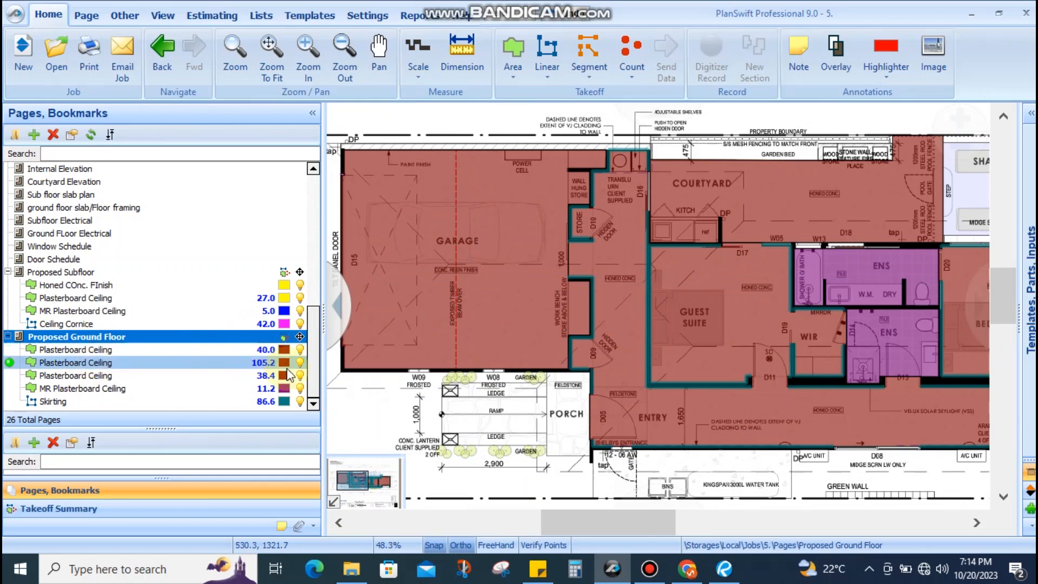
{"action": "left_click", "coordinate": [467, 254]}
Select the upper ensuite ceiling area, then view the subfloor's Ceiling Cornice takeoff
{"action": "scroll", "coordinate": [468, 254], "scroll_direction": "down", "scroll_amount": 4}
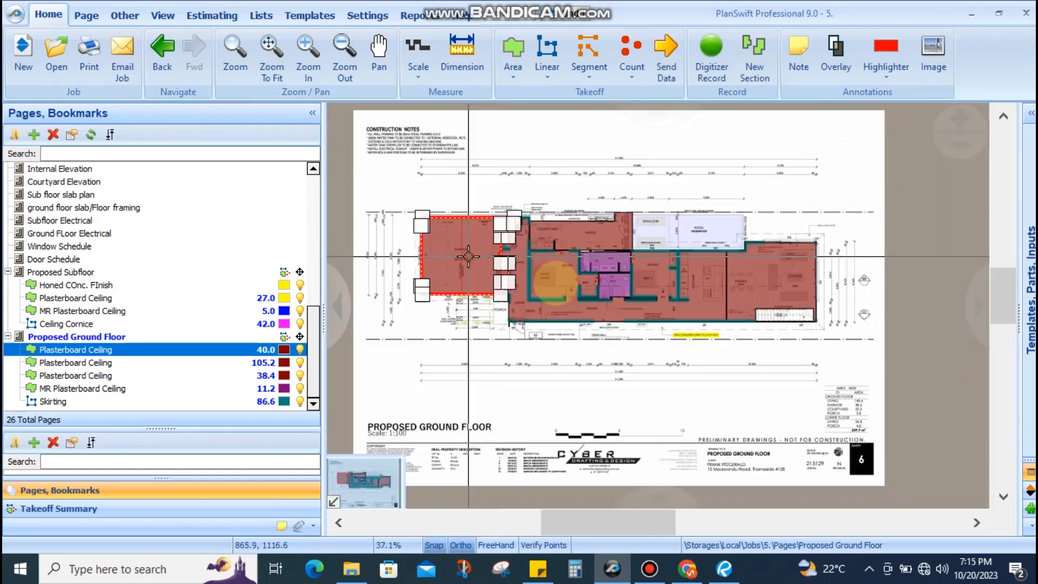
{"action": "scroll", "coordinate": [583, 293], "scroll_direction": "up", "scroll_amount": 4}
{"action": "scroll", "coordinate": [578, 300], "scroll_direction": "down", "scroll_amount": 3}
{"action": "scroll", "coordinate": [716, 282], "scroll_direction": "up", "scroll_amount": 1}
{"action": "scroll", "coordinate": [716, 283], "scroll_direction": "up", "scroll_amount": 2}
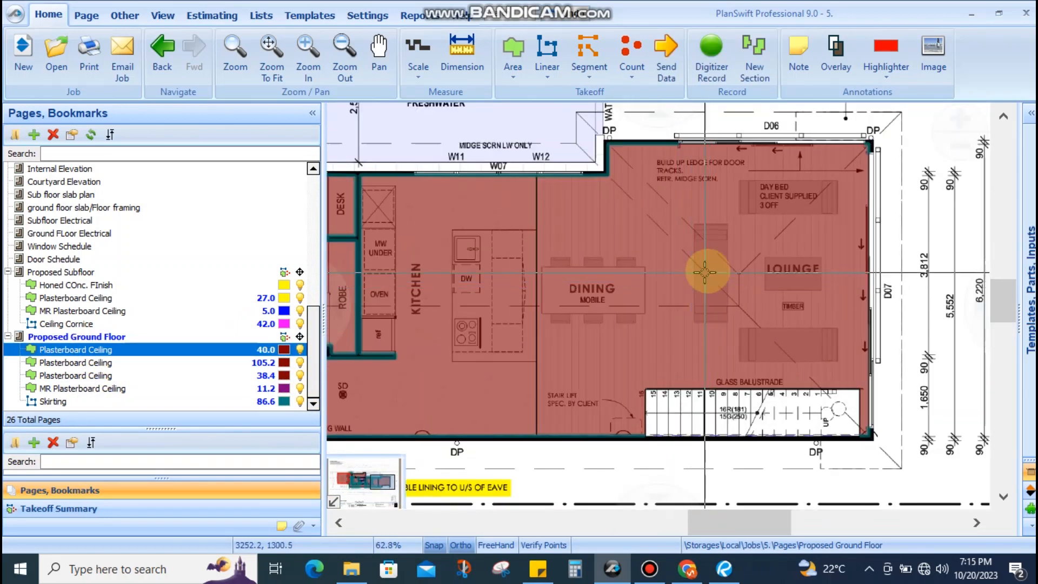
{"action": "scroll", "coordinate": [945, 267], "scroll_direction": "down", "scroll_amount": 1}
{"action": "scroll", "coordinate": [533, 260], "scroll_direction": "up", "scroll_amount": 4}
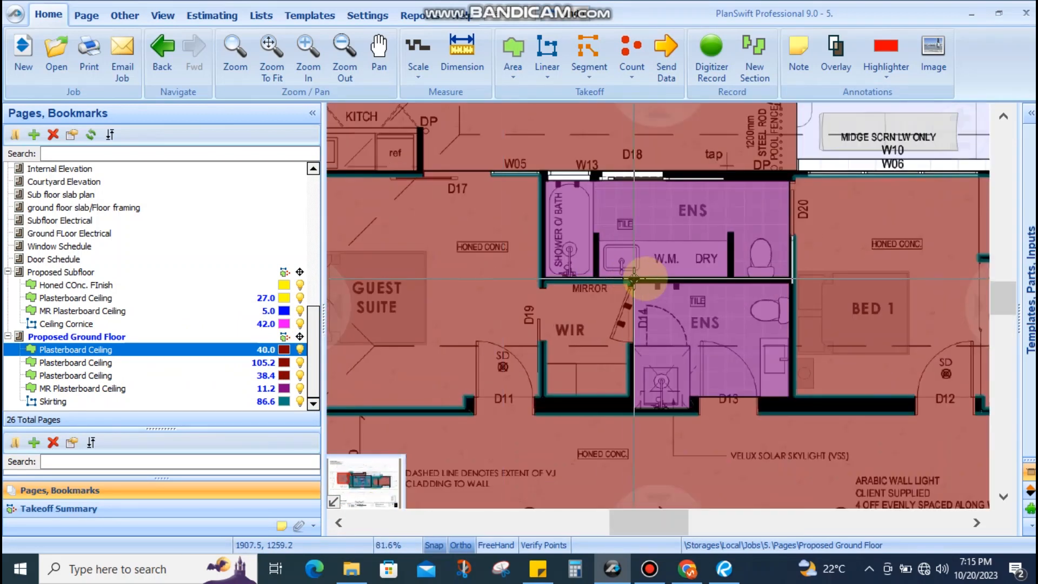
{"action": "left_click", "coordinate": [649, 261]}
{"action": "scroll", "coordinate": [660, 273], "scroll_direction": "down", "scroll_amount": 3}
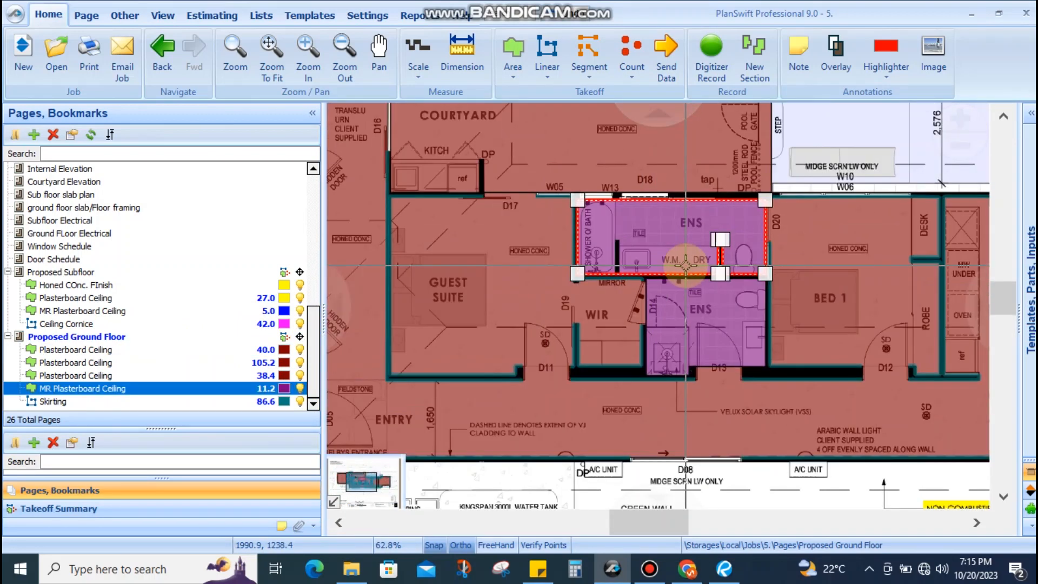
{"action": "scroll", "coordinate": [660, 273], "scroll_direction": "down", "scroll_amount": 2}
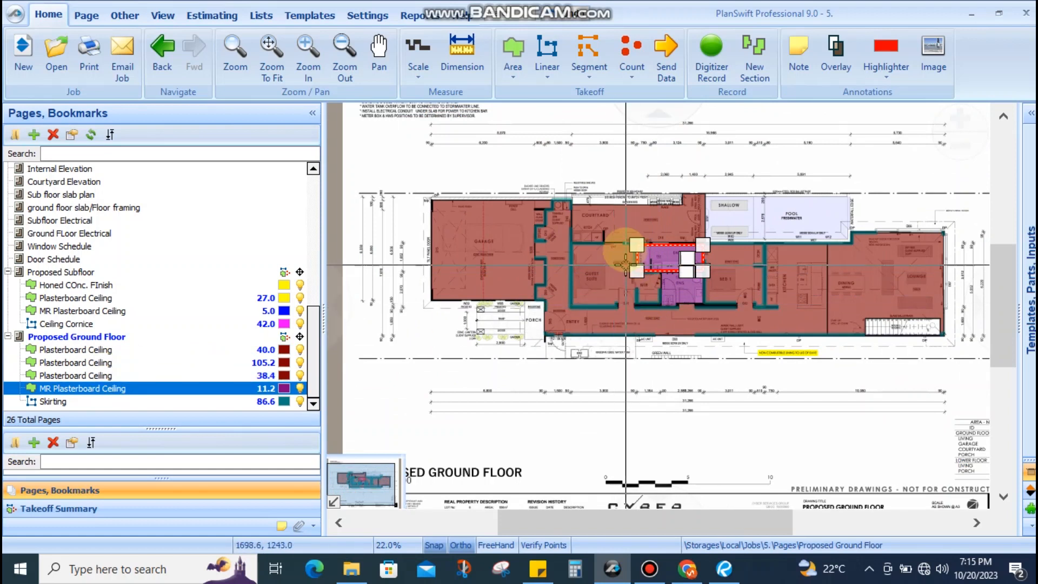
{"action": "scroll", "coordinate": [656, 270], "scroll_direction": "up", "scroll_amount": 3}
{"action": "scroll", "coordinate": [656, 271], "scroll_direction": "down", "scroll_amount": 2}
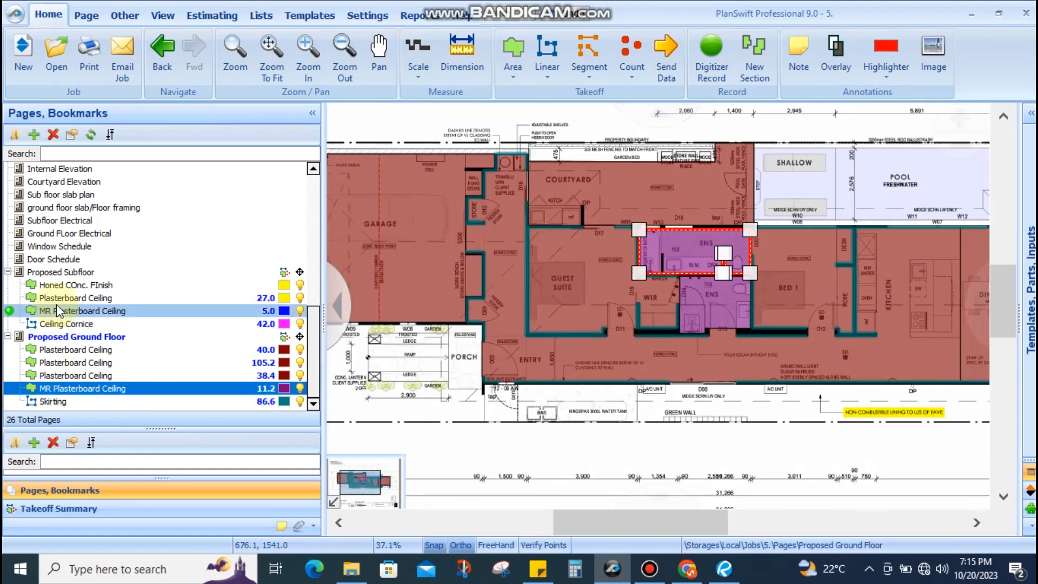
{"action": "left_click", "coordinate": [60, 323]}
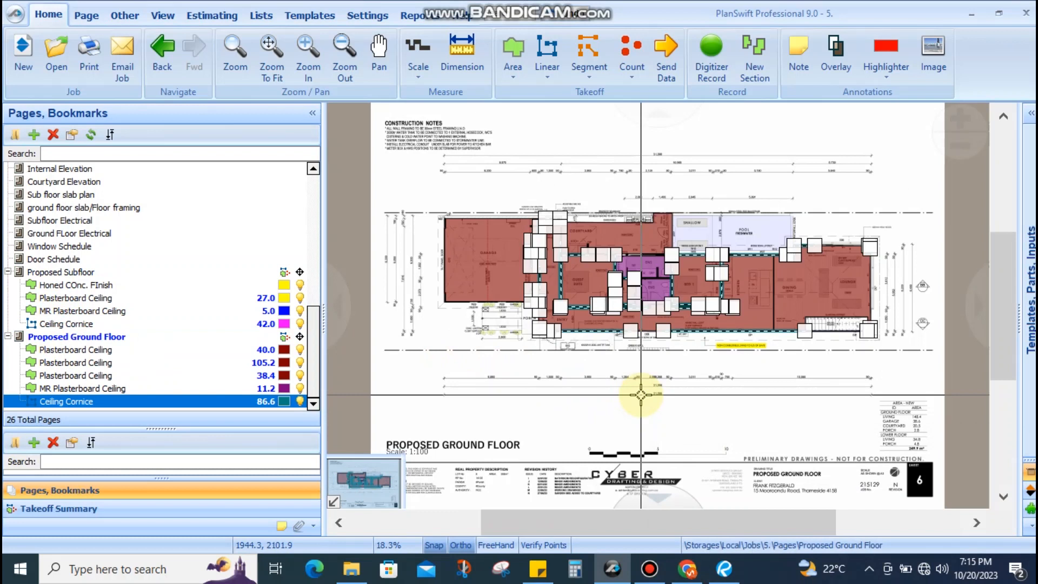
Extend the Ceiling Cornice down the store wall and move the store corner onto it
{"action": "left_click", "coordinate": [589, 385]}
{"action": "scroll", "coordinate": [585, 248], "scroll_direction": "up", "scroll_amount": 10}
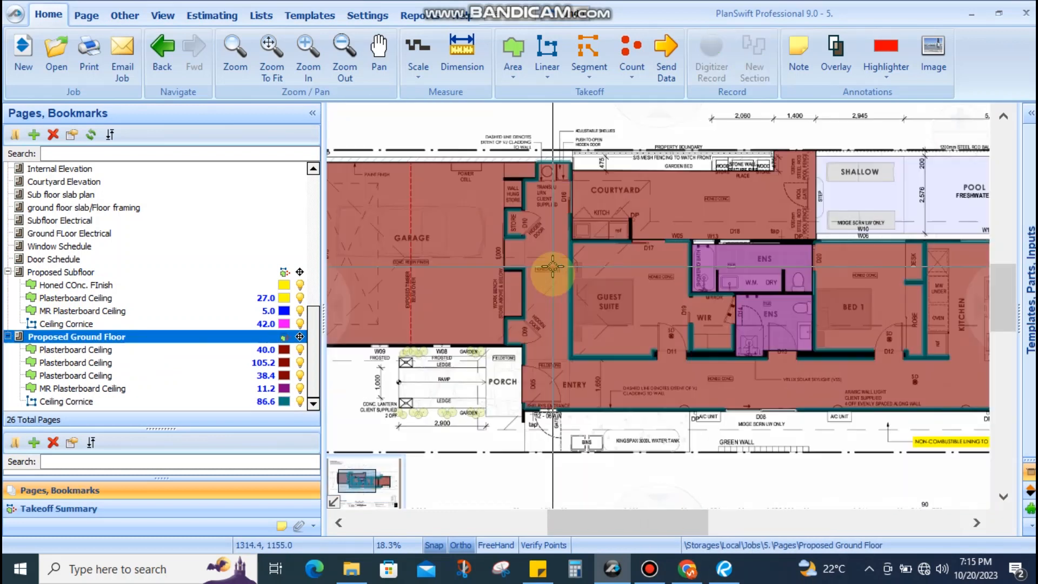
{"action": "scroll", "coordinate": [480, 327], "scroll_direction": "down", "scroll_amount": 2}
{"action": "scroll", "coordinate": [479, 312], "scroll_direction": "up", "scroll_amount": 6}
{"action": "left_click_drag", "start_coordinate": [492, 405], "coordinate": [492, 412]}
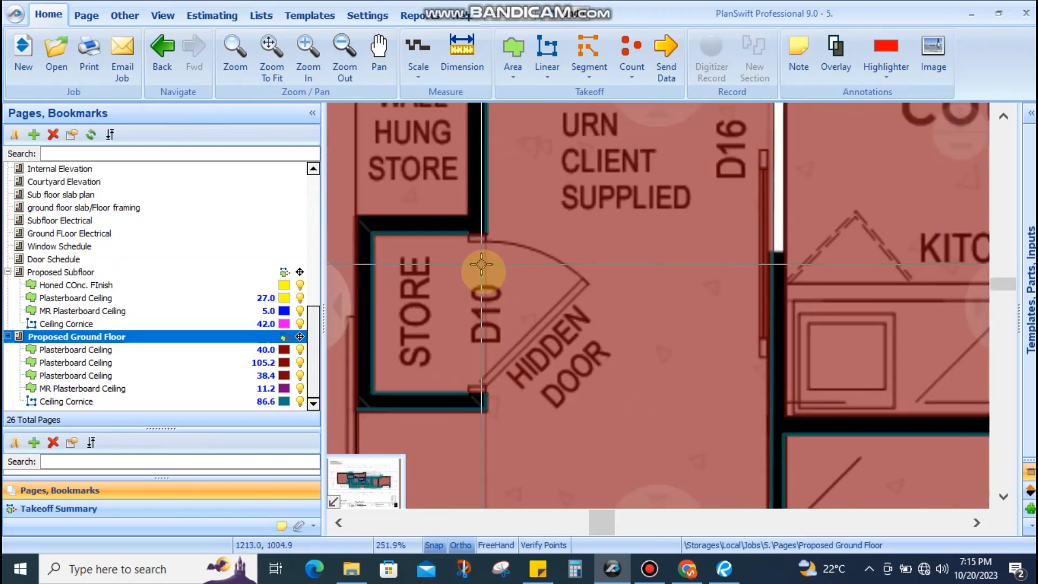
{"action": "left_click", "coordinate": [486, 233]}
{"action": "left_click_drag", "start_coordinate": [488, 254], "coordinate": [493, 369]}
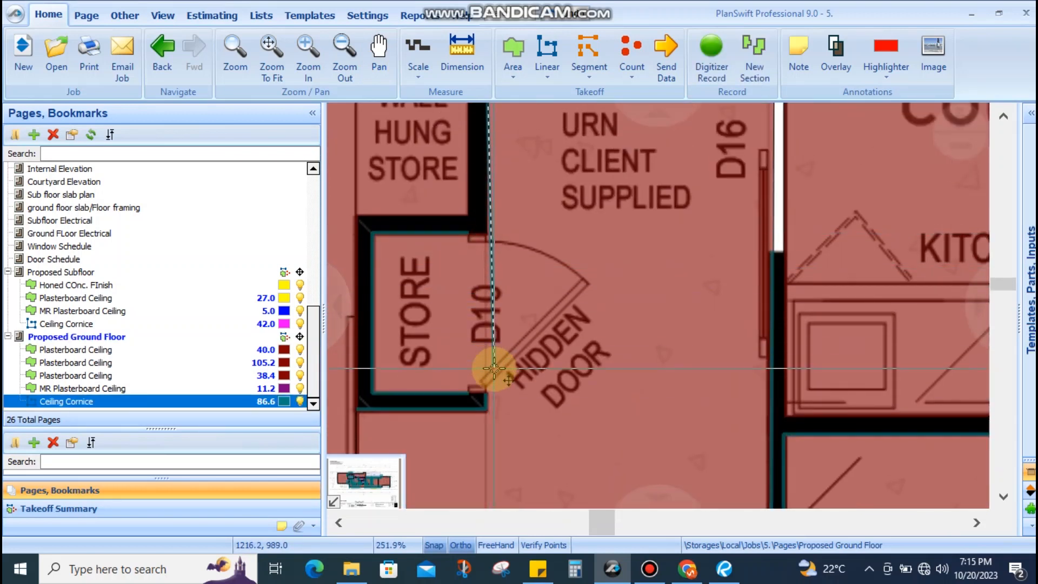
{"action": "left_click", "coordinate": [462, 231]}
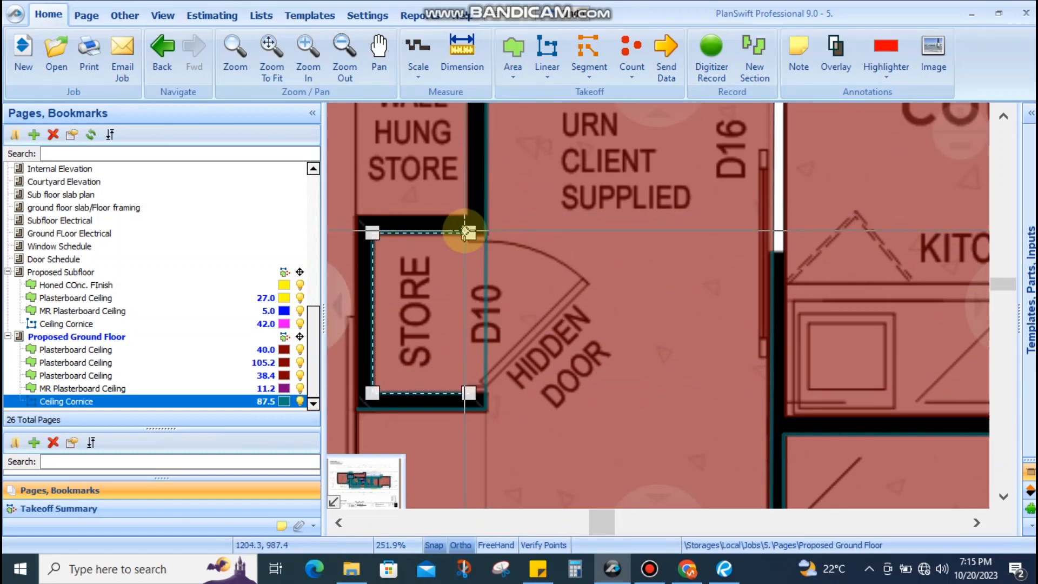
{"action": "left_click_drag", "start_coordinate": [467, 232], "coordinate": [475, 371]}
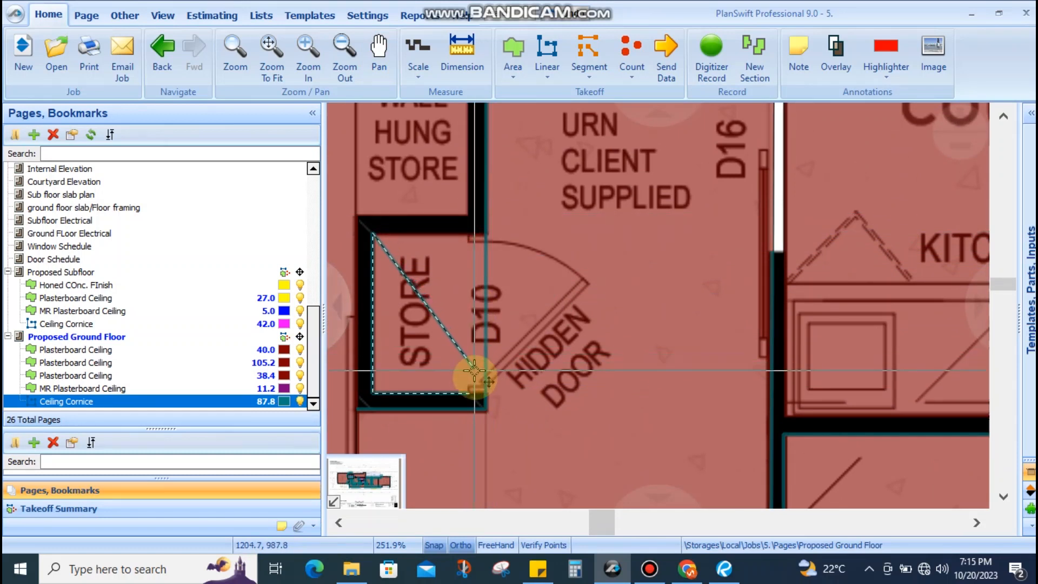
{"action": "left_click", "coordinate": [446, 352]}
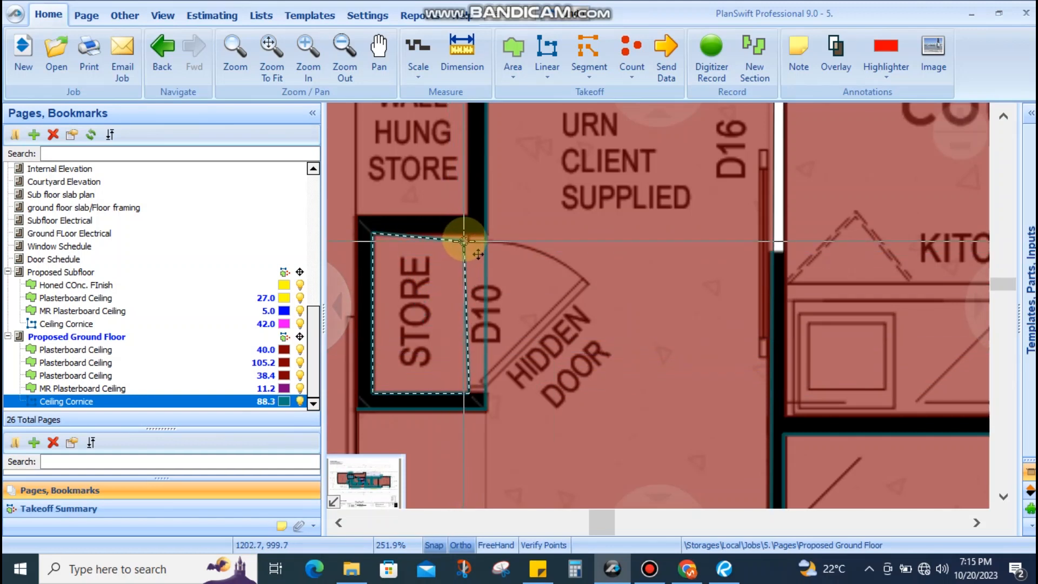
Finish the cornice at the store wall corner, dismissing the plasterboard ceiling properties
{"action": "scroll", "coordinate": [469, 233], "scroll_direction": "up", "scroll_amount": 5}
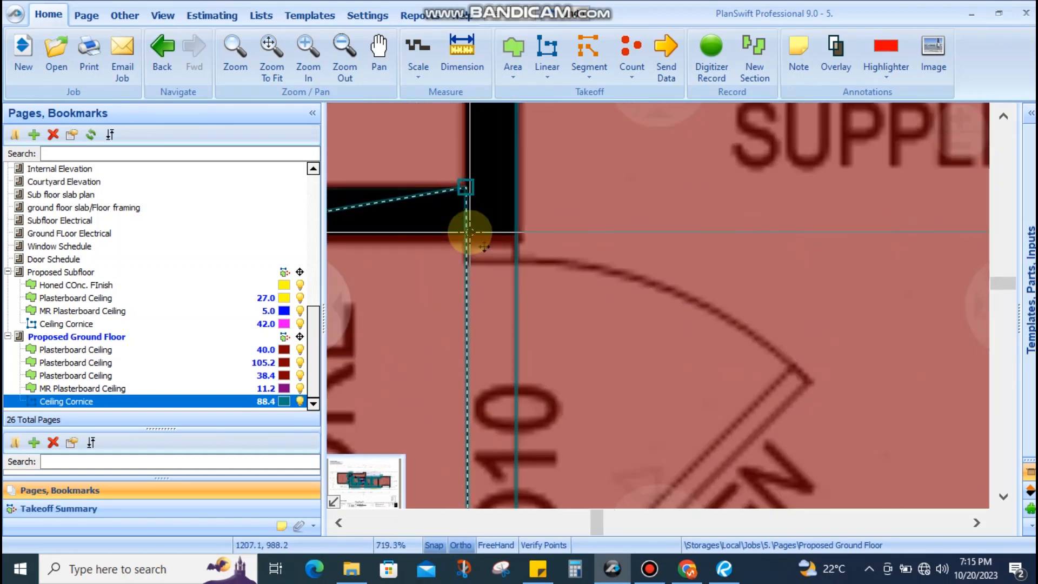
{"action": "scroll", "coordinate": [470, 234], "scroll_direction": "down", "scroll_amount": 8}
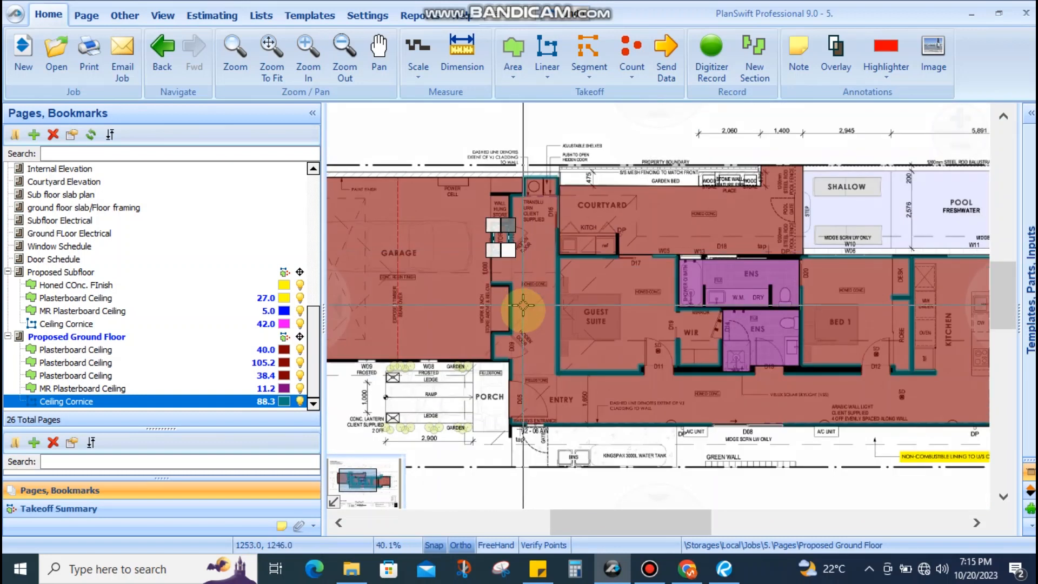
{"action": "scroll", "coordinate": [461, 270], "scroll_direction": "up", "scroll_amount": 6}
{"action": "scroll", "coordinate": [461, 249], "scroll_direction": "down", "scroll_amount": 6}
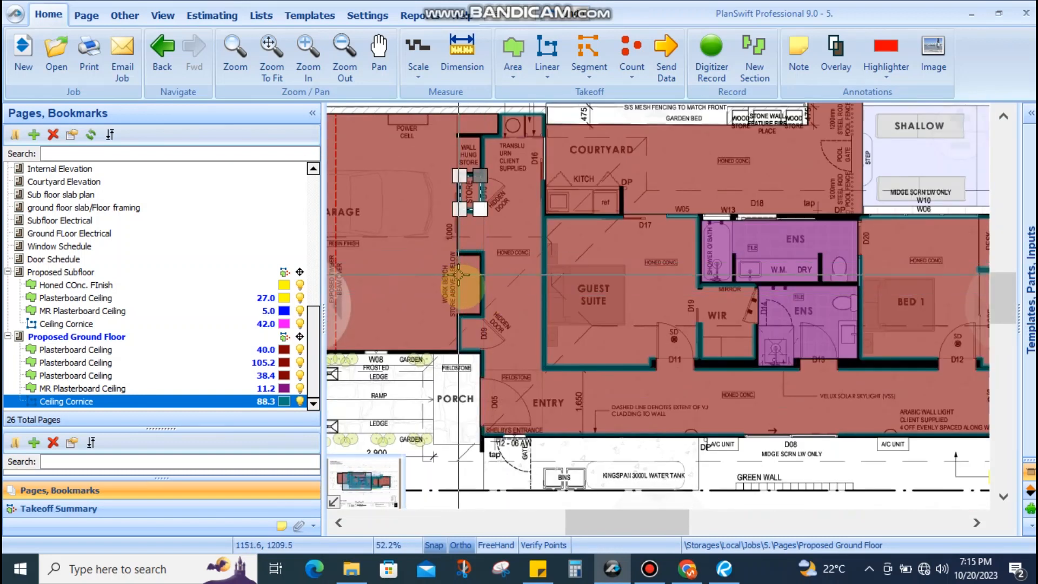
{"action": "scroll", "coordinate": [487, 271], "scroll_direction": "up", "scroll_amount": 7}
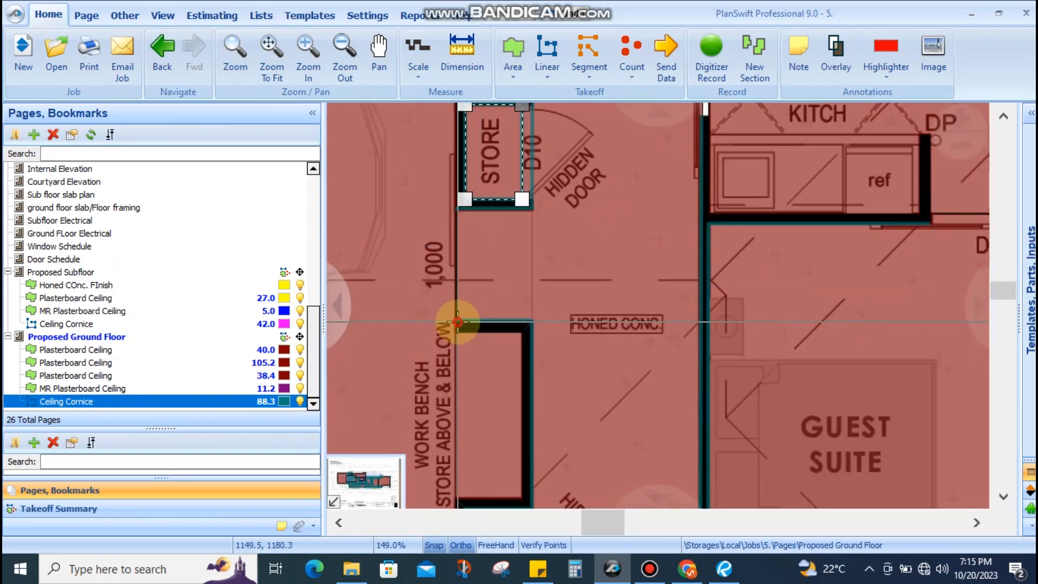
{"action": "double_click", "coordinate": [455, 207]}
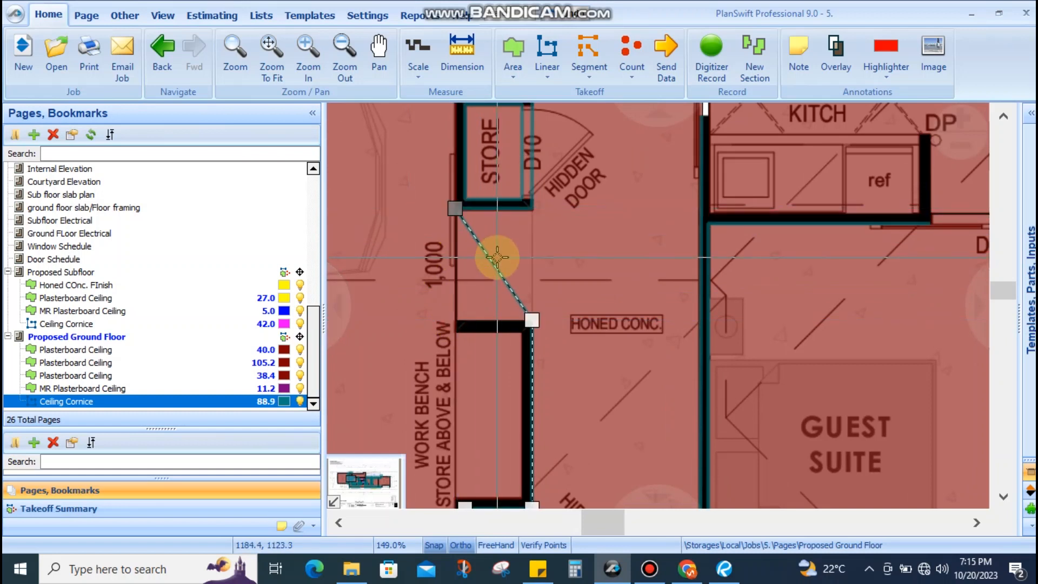
{"action": "double_click", "coordinate": [495, 261]}
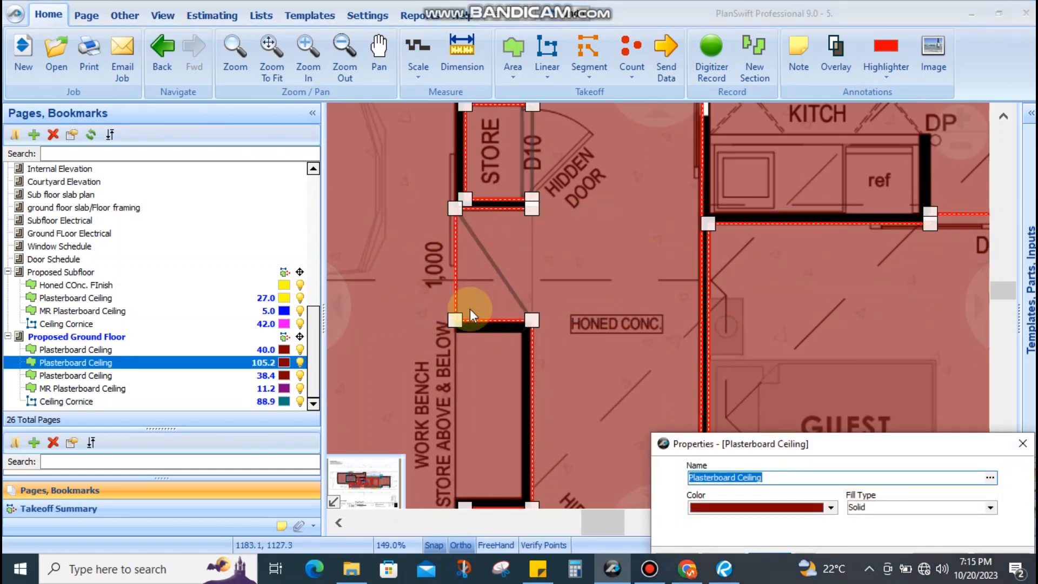
{"action": "key", "text": "Escape"}
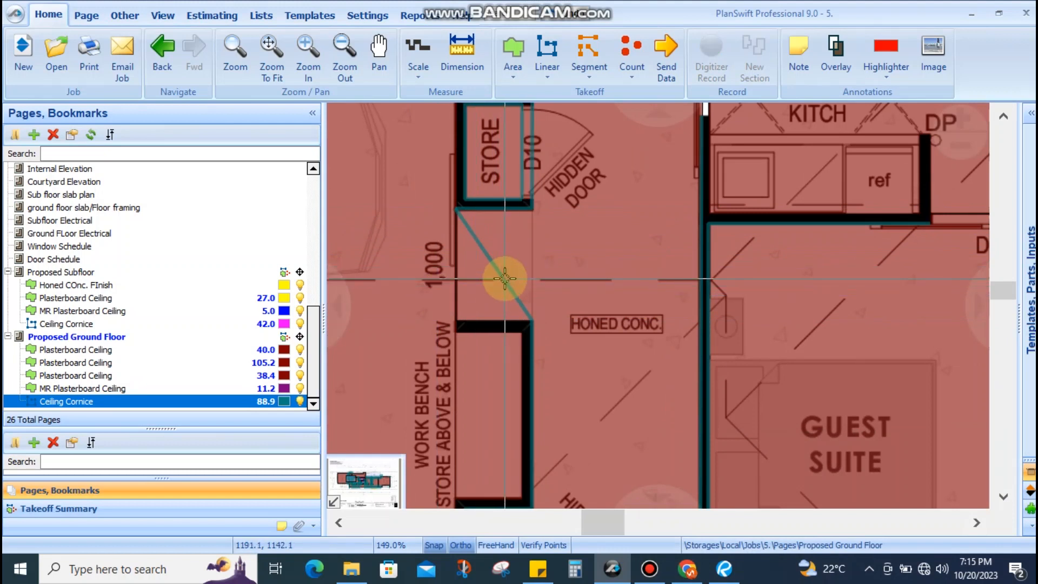
Add a cornice corner beside the work bench and end the line at the entry wall
{"action": "left_click_drag", "start_coordinate": [503, 279], "coordinate": [455, 320]}
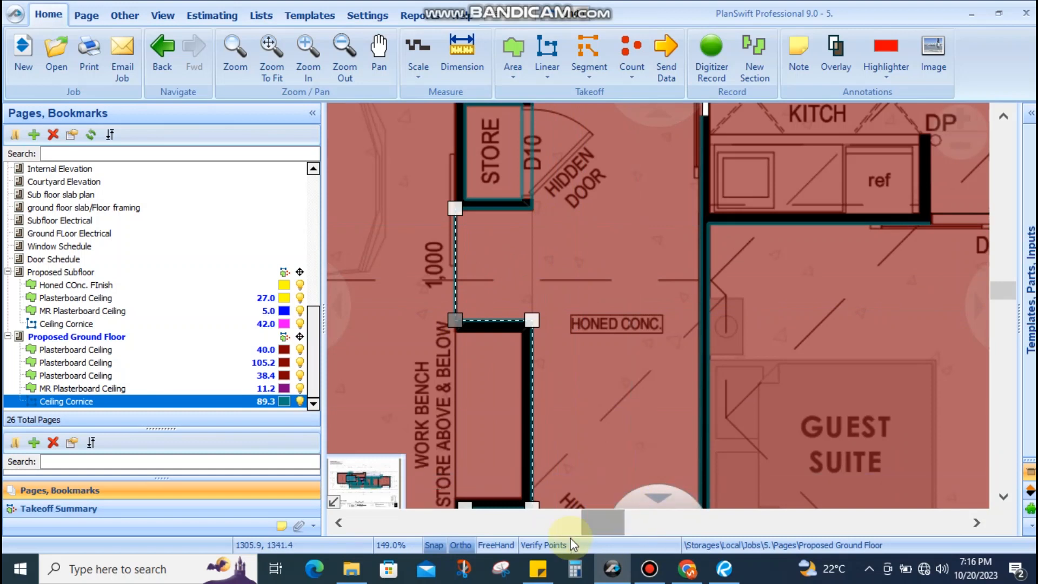
{"action": "scroll", "coordinate": [523, 272], "scroll_direction": "down", "scroll_amount": 1}
{"action": "scroll", "coordinate": [411, 351], "scroll_direction": "down", "scroll_amount": 1}
{"action": "scroll", "coordinate": [456, 366], "scroll_direction": "up", "scroll_amount": 2}
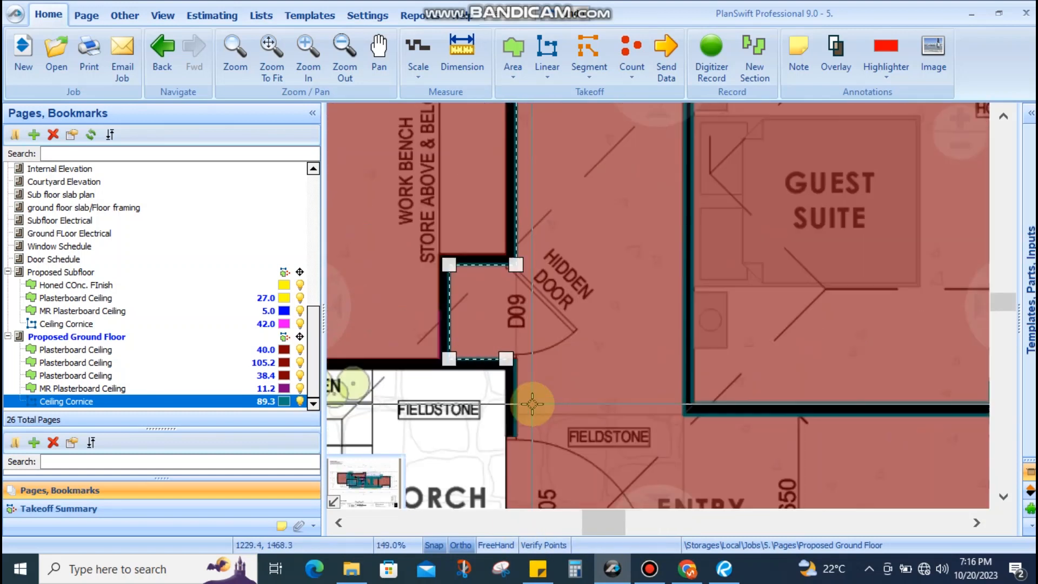
{"action": "scroll", "coordinate": [432, 303], "scroll_direction": "down", "scroll_amount": 1}
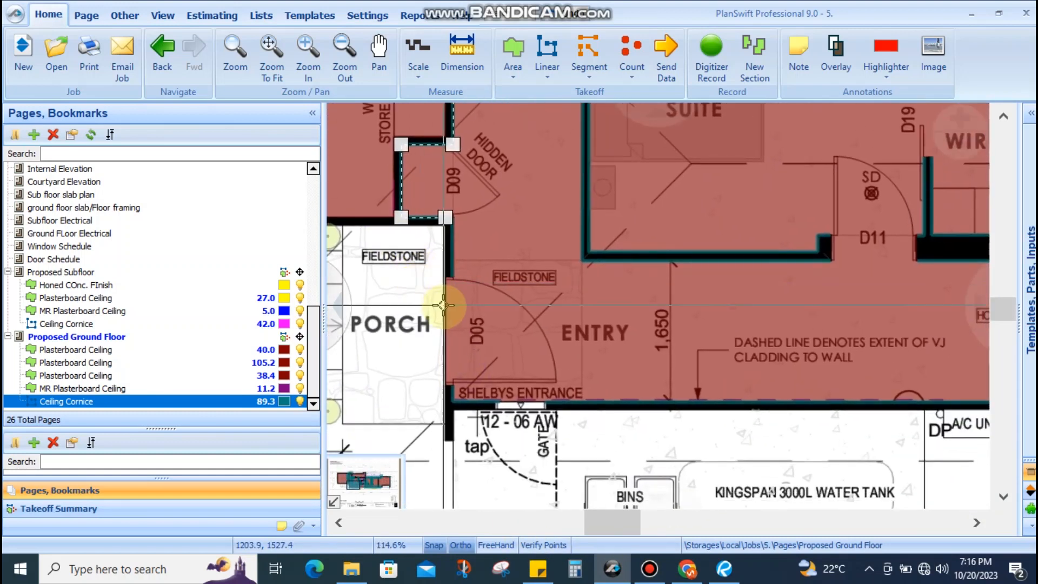
{"action": "scroll", "coordinate": [456, 247], "scroll_direction": "up", "scroll_amount": 2}
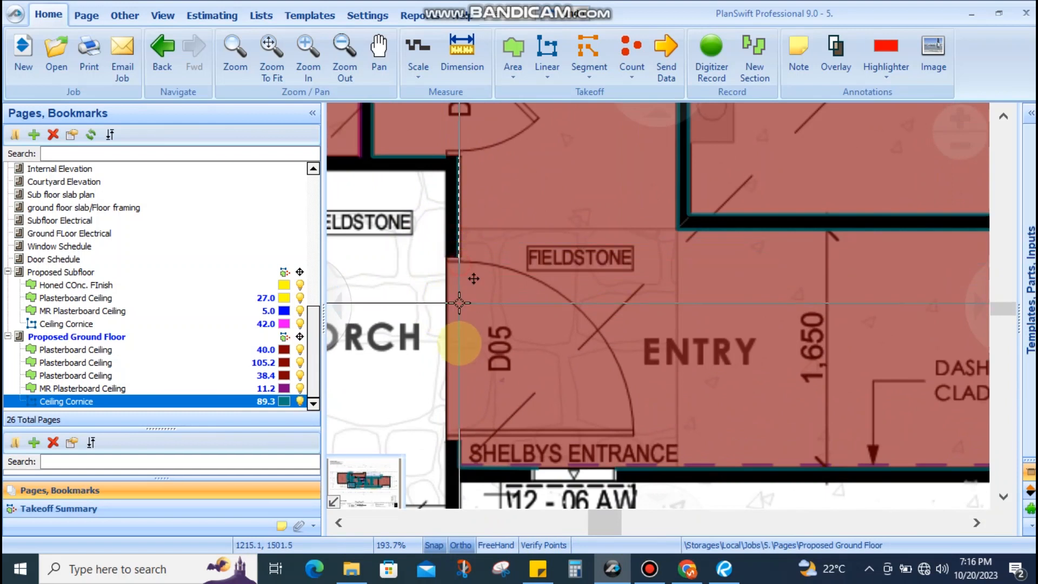
{"action": "left_click", "coordinate": [459, 439]}
{"action": "scroll", "coordinate": [369, 318], "scroll_direction": "down", "scroll_amount": 2}
{"action": "key", "text": "Escape"}
Extend the cornice along the south wall, bringing Ceiling Cornice to 93.0
{"action": "scroll", "coordinate": [626, 354], "scroll_direction": "down", "scroll_amount": 4}
{"action": "left_click_drag", "start_coordinate": [641, 356], "coordinate": [530, 359]}
{"action": "scroll", "coordinate": [529, 359], "scroll_direction": "up", "scroll_amount": 3}
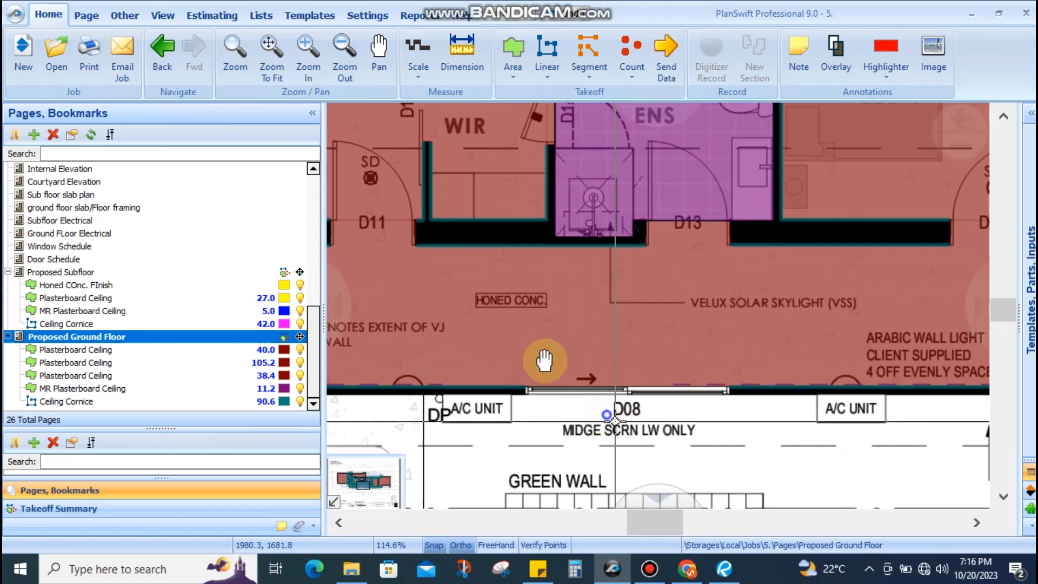
{"action": "left_click", "coordinate": [430, 306]}
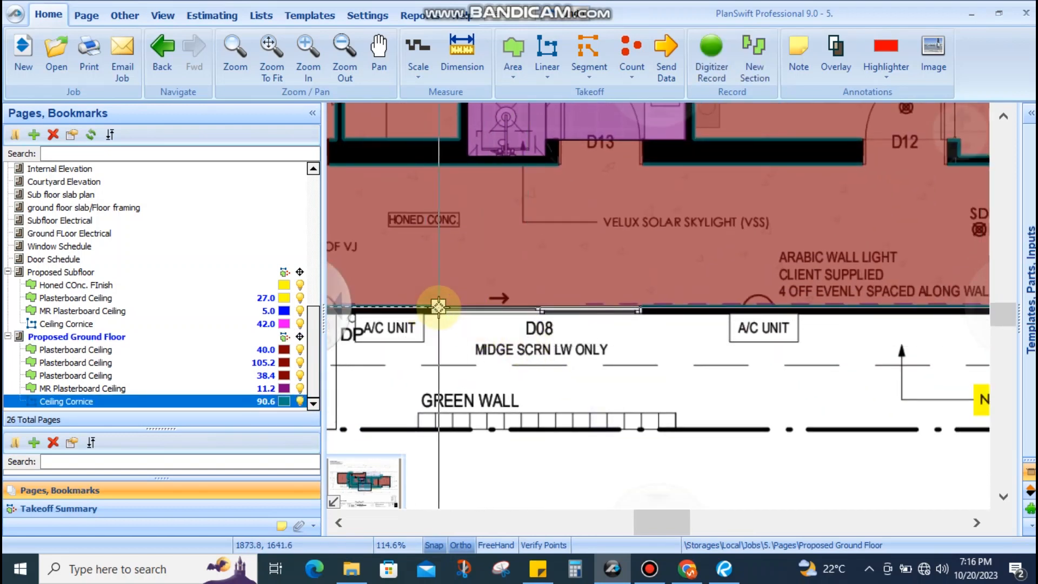
{"action": "scroll", "coordinate": [584, 324], "scroll_direction": "down", "scroll_amount": 3}
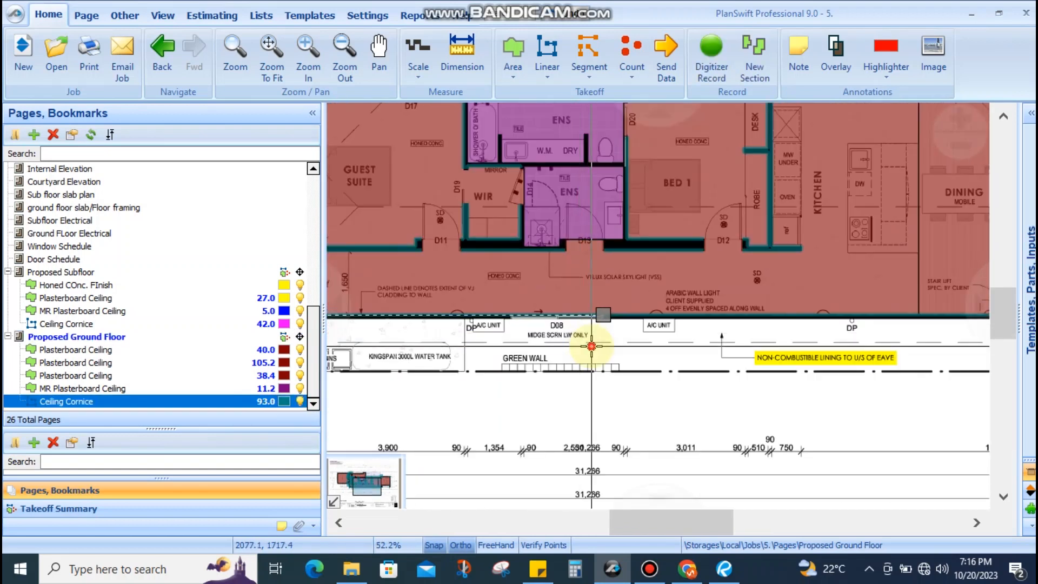
{"action": "key", "text": "Escape"}
{"action": "left_click_drag", "start_coordinate": [914, 328], "coordinate": [678, 328]}
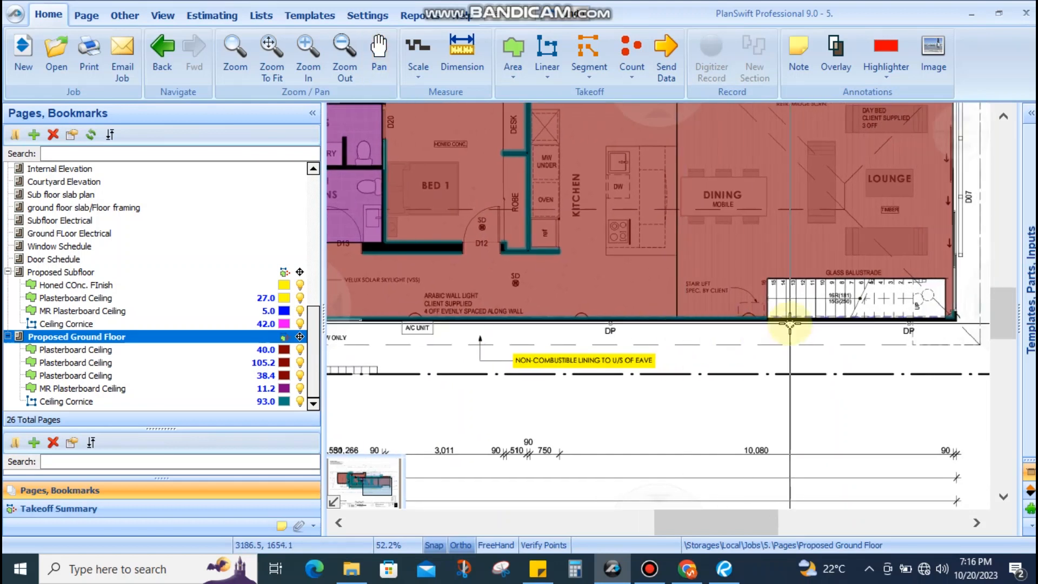
{"action": "scroll", "coordinate": [790, 323], "scroll_direction": "up", "scroll_amount": 3}
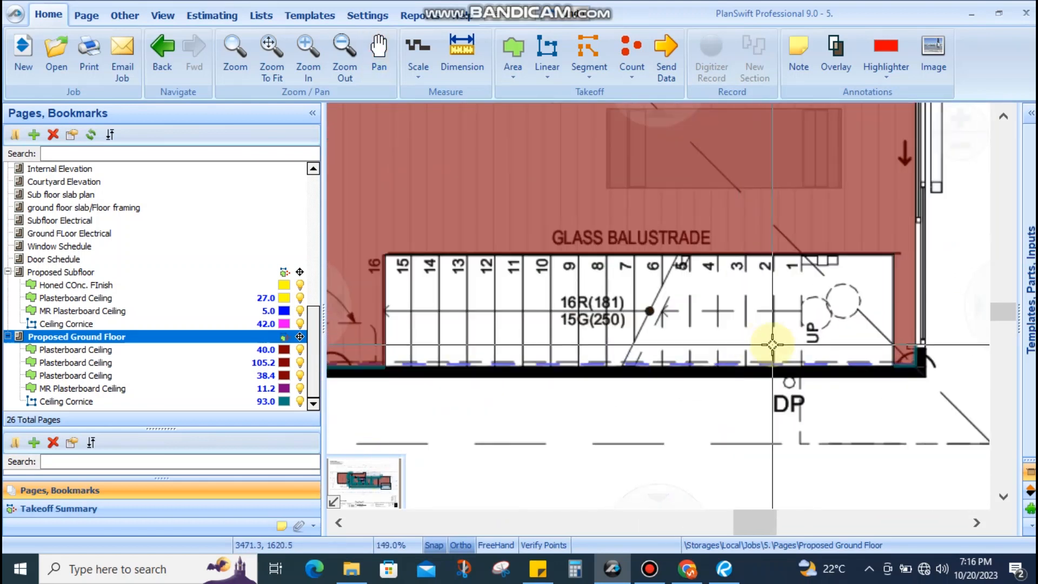
{"action": "scroll", "coordinate": [772, 344], "scroll_direction": "down", "scroll_amount": 1}
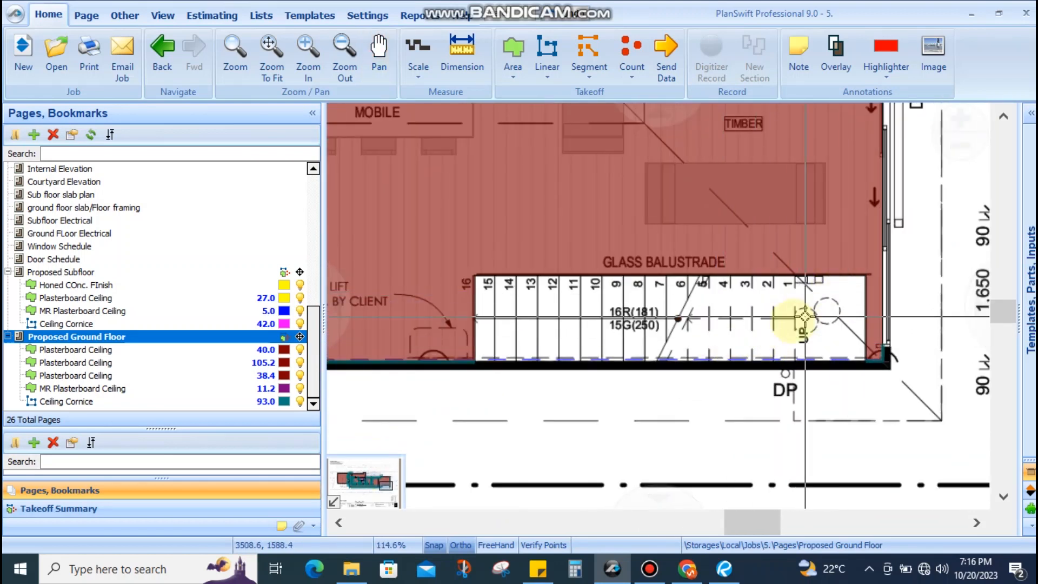
{"action": "left_click_drag", "start_coordinate": [830, 309], "coordinate": [752, 345]}
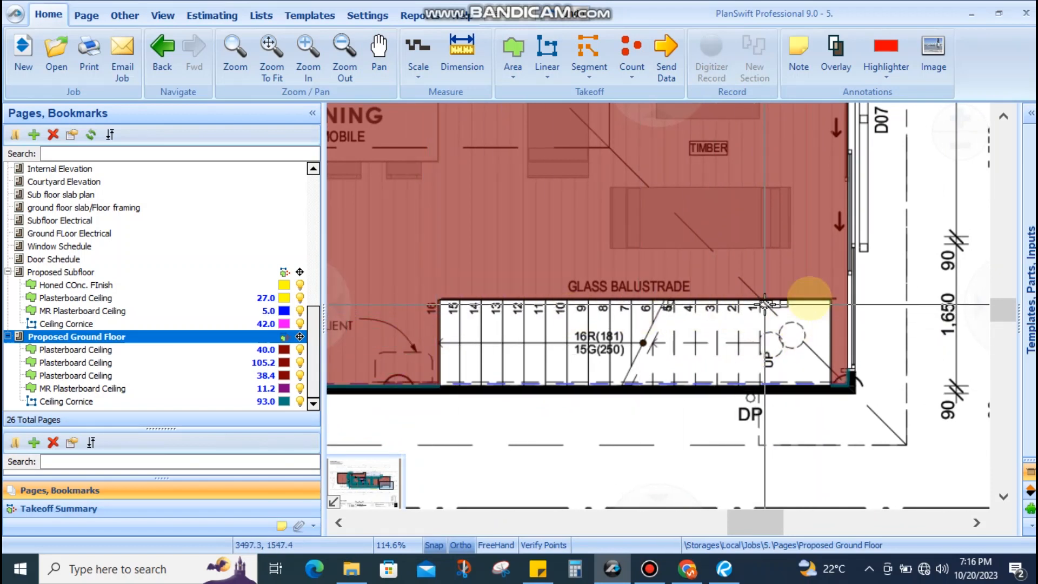
{"action": "scroll", "coordinate": [764, 323], "scroll_direction": "up", "scroll_amount": 4}
{"action": "left_click_drag", "start_coordinate": [760, 319], "coordinate": [709, 411]}
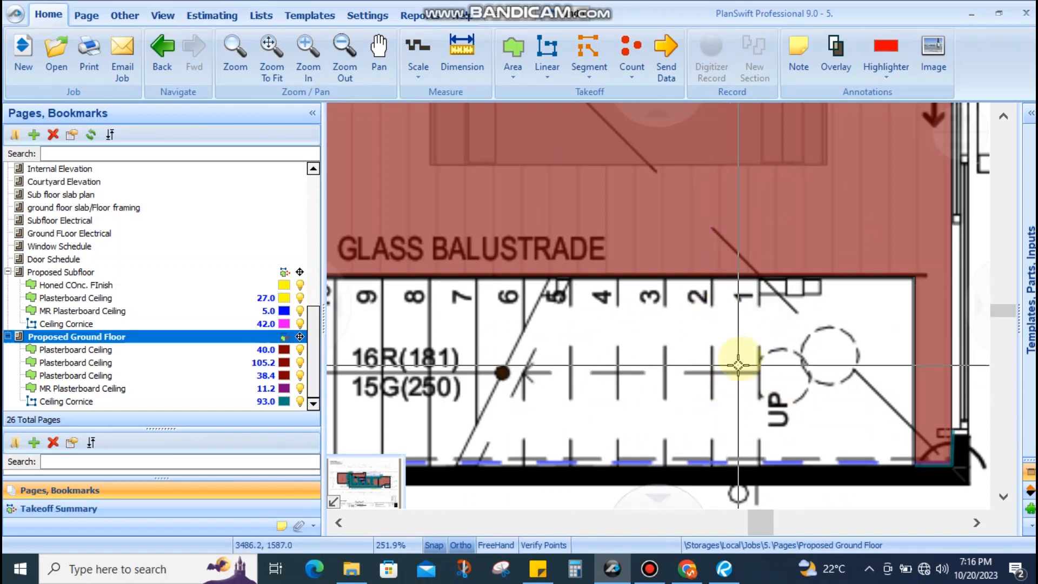
{"action": "scroll", "coordinate": [758, 338], "scroll_direction": "down", "scroll_amount": 3}
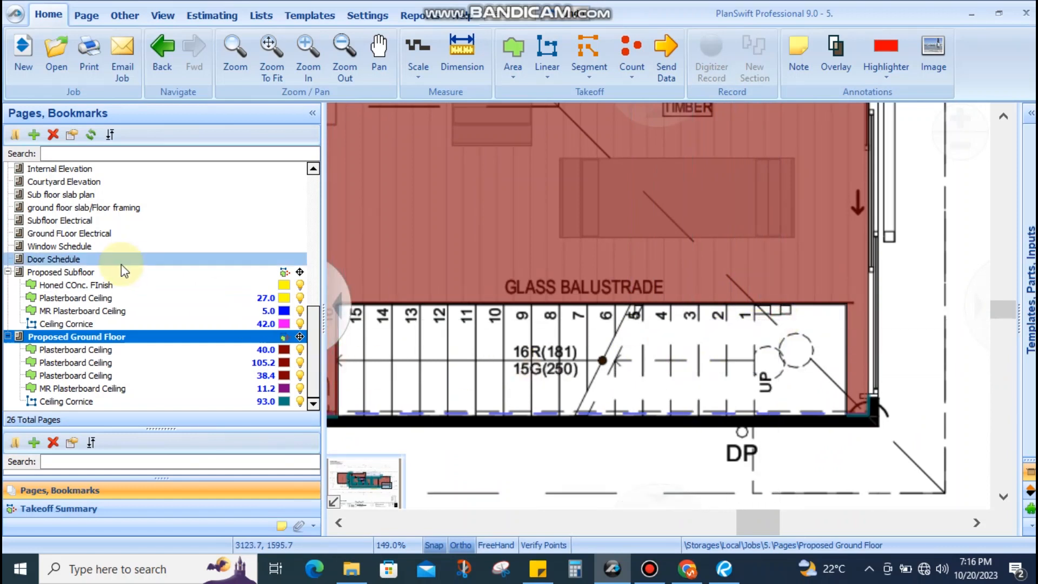
On Proposed Subfloor, pull the Plasterboard Ceiling area's corners back to the stair edge and delete a stray point
{"action": "left_click", "coordinate": [102, 272]}
{"action": "scroll", "coordinate": [783, 376], "scroll_direction": "up", "scroll_amount": 5}
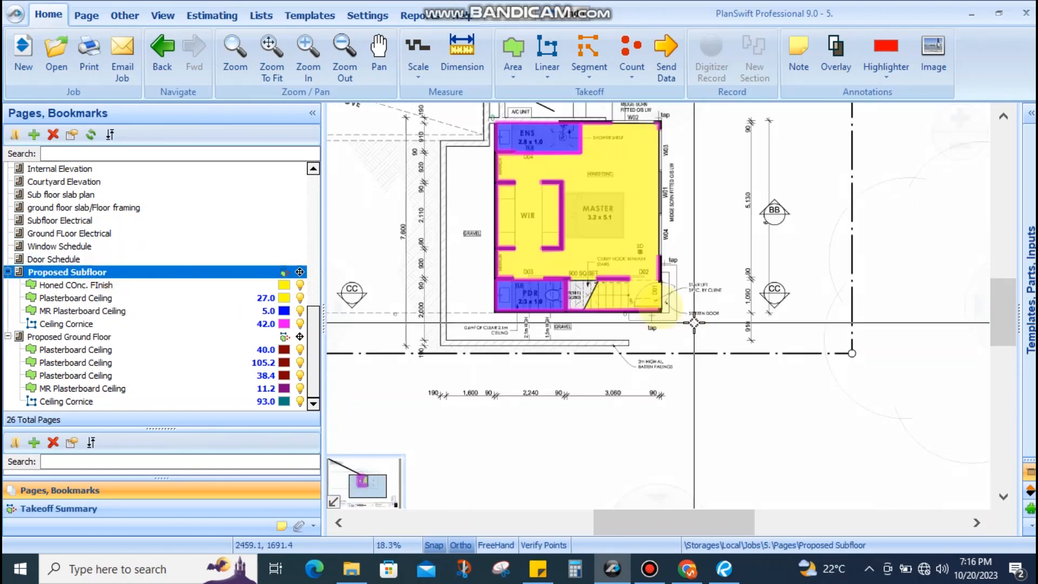
{"action": "left_click", "coordinate": [584, 321]}
{"action": "scroll", "coordinate": [583, 321], "scroll_direction": "up", "scroll_amount": 5}
{"action": "left_click_drag", "start_coordinate": [550, 345], "coordinate": [660, 345]}
{"action": "left_click_drag", "start_coordinate": [842, 359], "coordinate": [855, 347]}
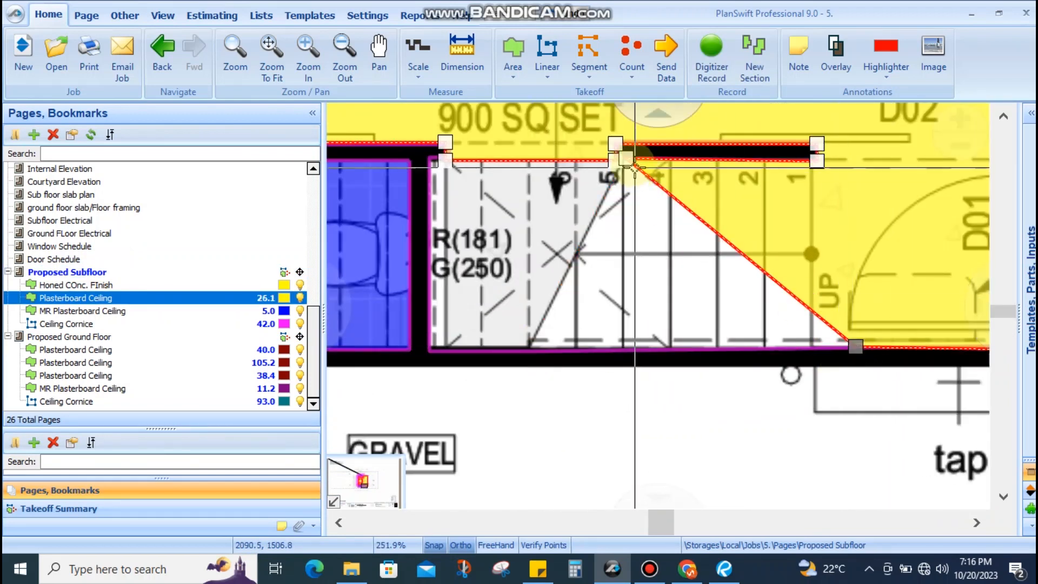
{"action": "left_click_drag", "start_coordinate": [628, 161], "coordinate": [642, 187]}
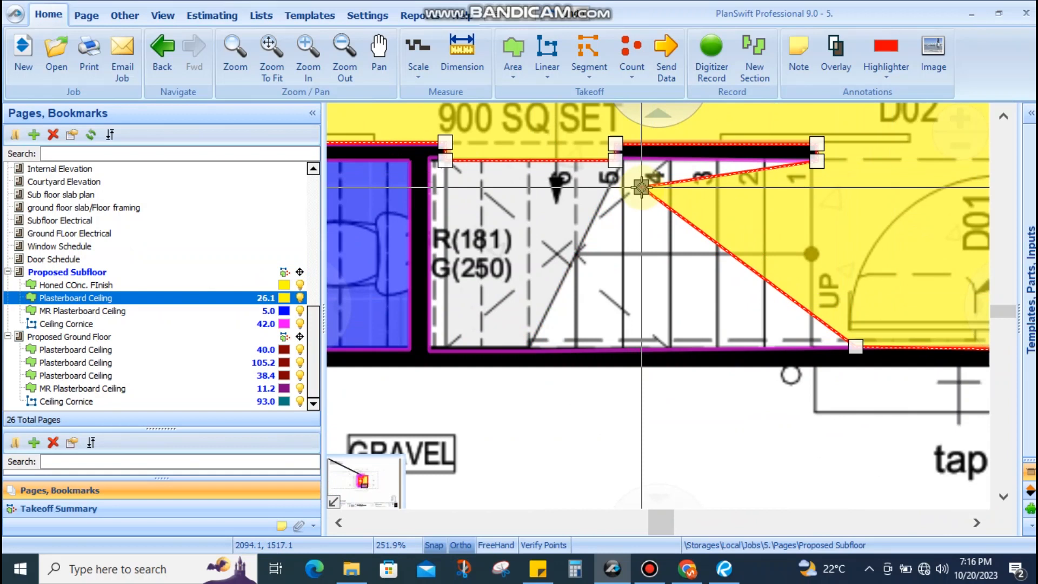
{"action": "key", "text": "Delete"}
{"action": "left_click_drag", "start_coordinate": [855, 346], "coordinate": [843, 345]}
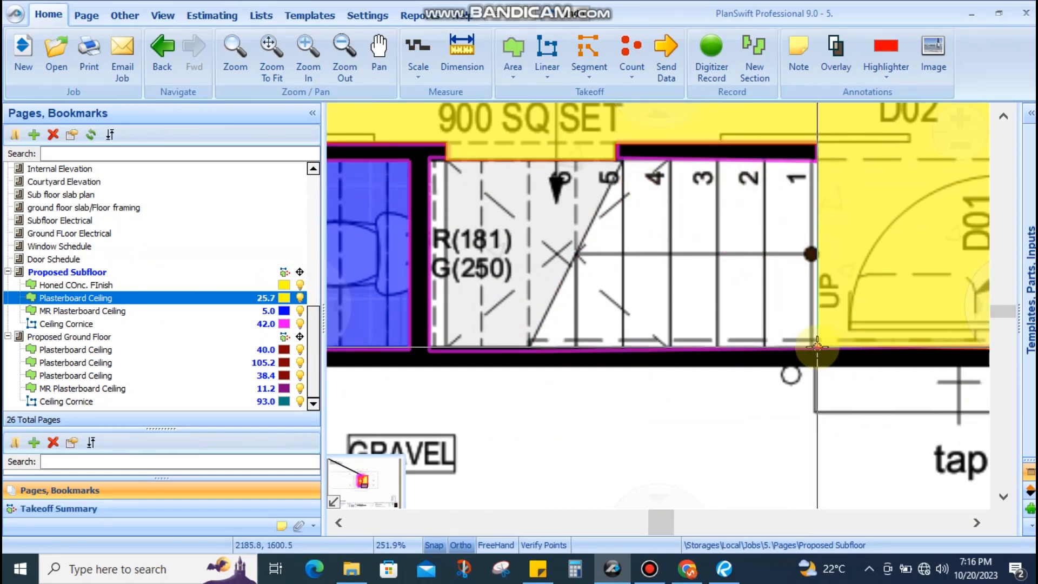
{"action": "scroll", "coordinate": [817, 346], "scroll_direction": "down", "scroll_amount": 5}
{"action": "scroll", "coordinate": [776, 325], "scroll_direction": "up", "scroll_amount": 1}
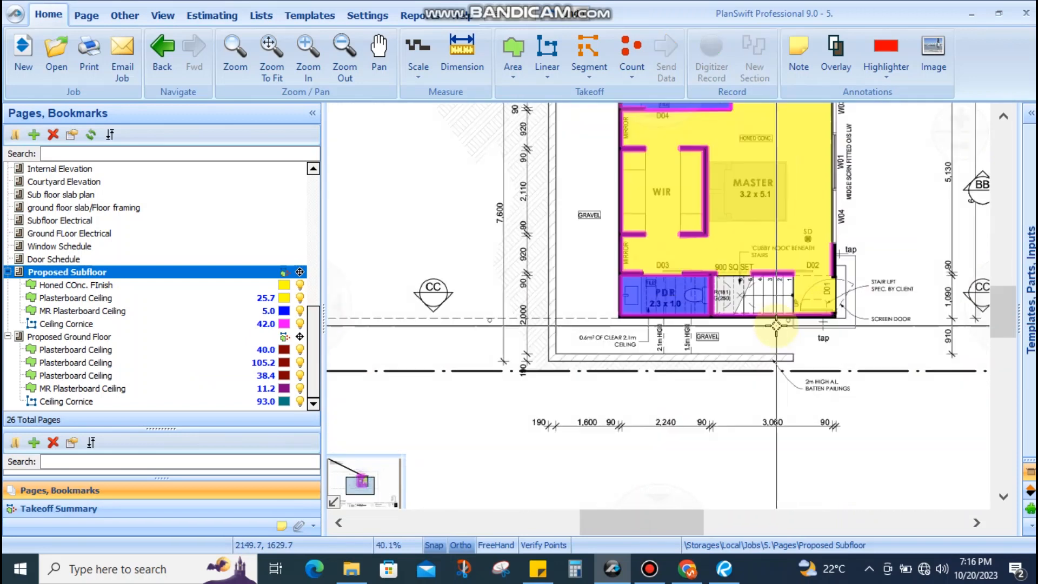
{"action": "scroll", "coordinate": [776, 325], "scroll_direction": "up", "scroll_amount": 6}
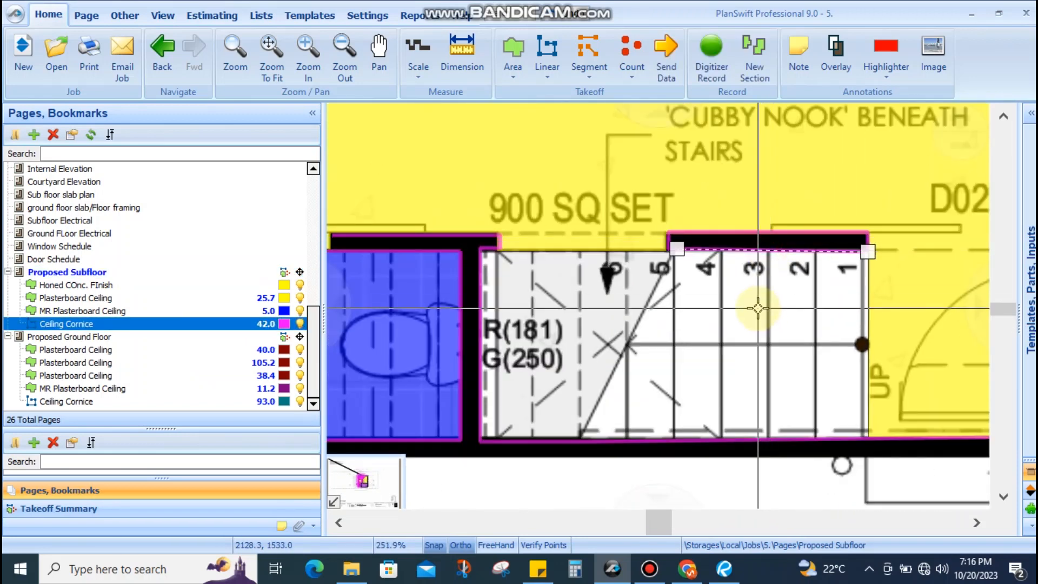
Trim the Ceiling Cornice lines back around the stair and powder room walls to 37.8
{"action": "left_click", "coordinate": [757, 308]}
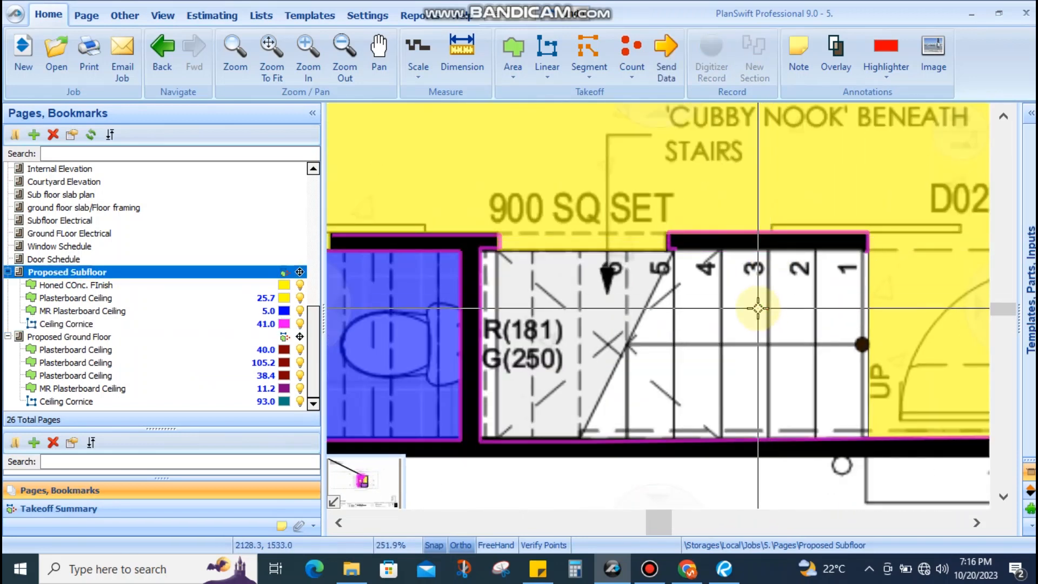
{"action": "left_click", "coordinate": [719, 437]}
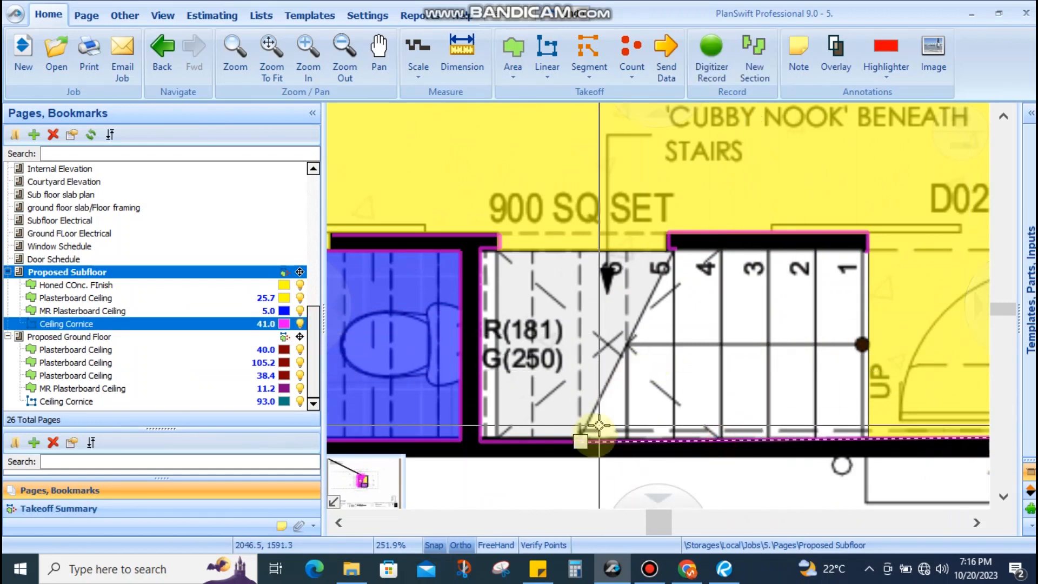
{"action": "left_click_drag", "start_coordinate": [584, 441], "coordinate": [832, 434]}
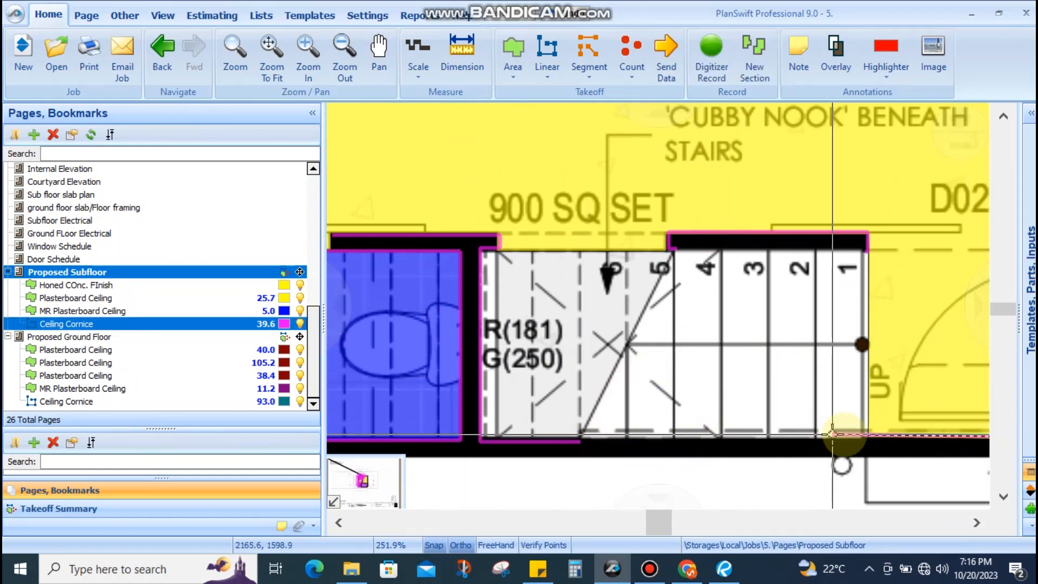
{"action": "left_click", "coordinate": [485, 441]}
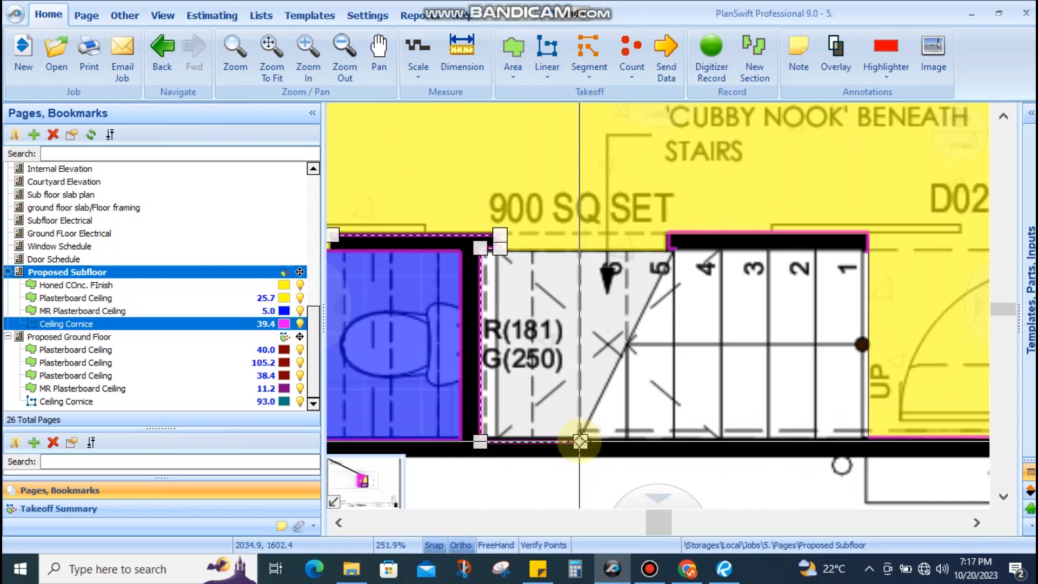
{"action": "left_click_drag", "start_coordinate": [478, 439], "coordinate": [485, 290]}
{"action": "left_click", "coordinate": [480, 250]}
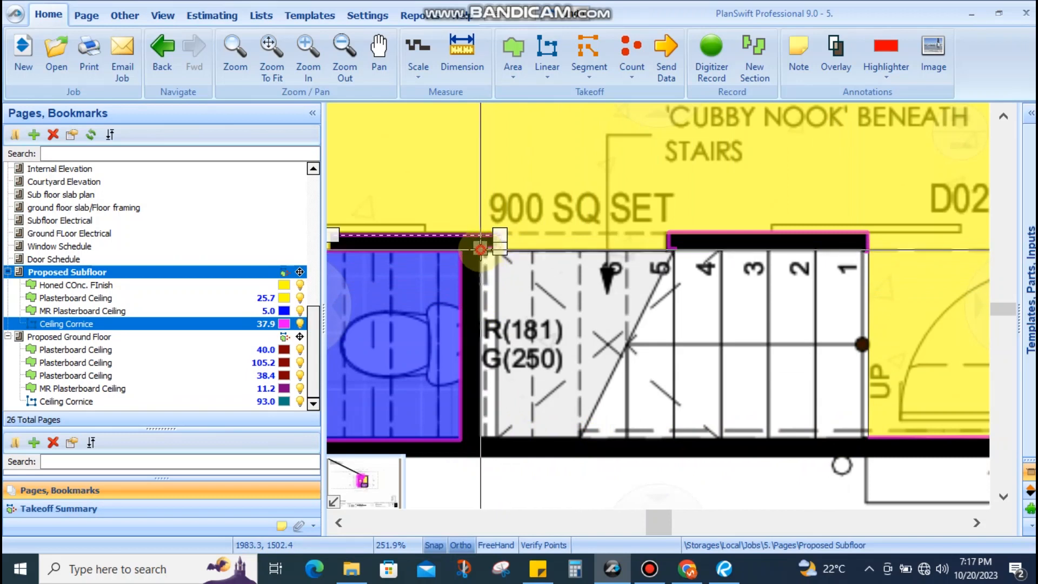
{"action": "left_click", "coordinate": [554, 286]}
{"action": "scroll", "coordinate": [553, 286], "scroll_direction": "down", "scroll_amount": 4}
{"action": "left_click_drag", "start_coordinate": [590, 343], "coordinate": [603, 325]}
{"action": "scroll", "coordinate": [603, 325], "scroll_direction": "down", "scroll_amount": 2}
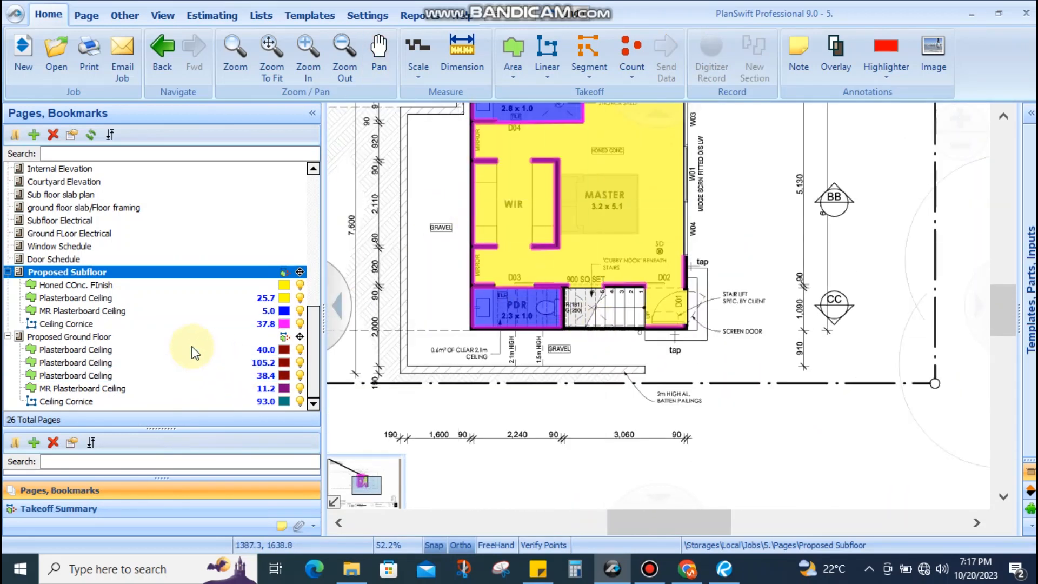
Go to the Proposed Ground Floor page and centre the stair and lounge in view
{"action": "left_click", "coordinate": [148, 332]}
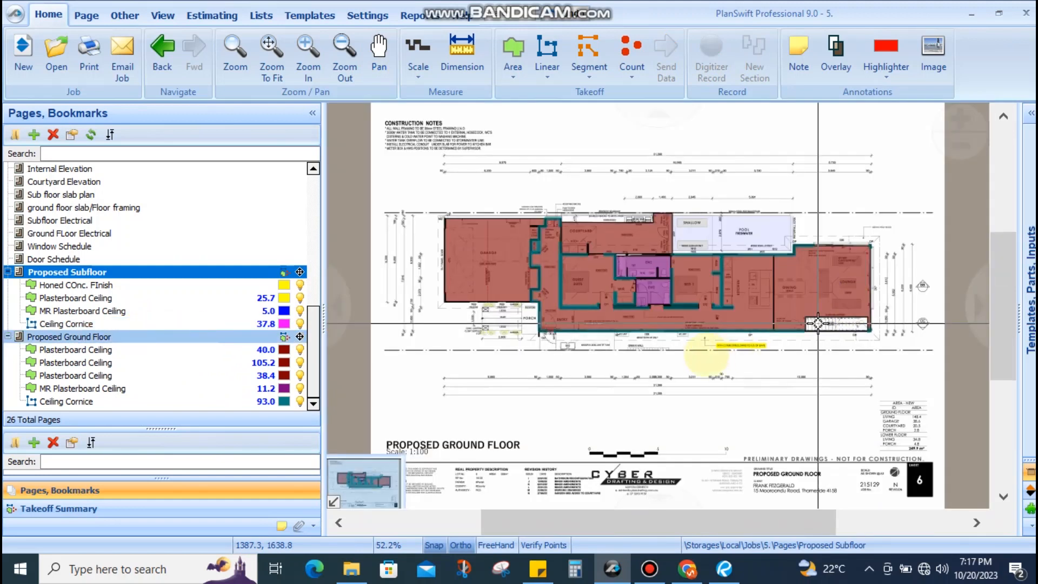
{"action": "scroll", "coordinate": [737, 276], "scroll_direction": "up", "scroll_amount": 4}
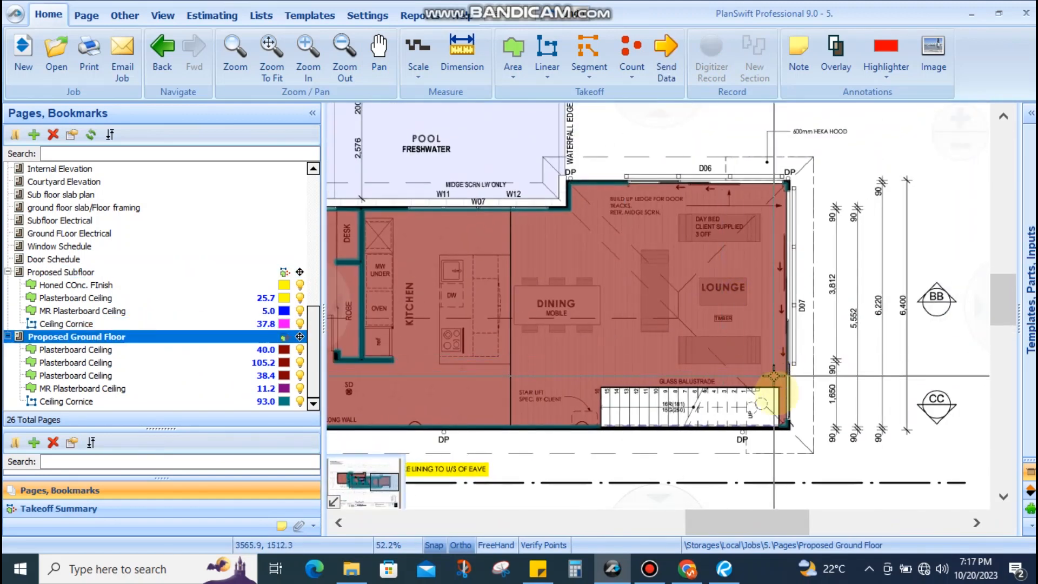
{"action": "scroll", "coordinate": [773, 372], "scroll_direction": "up", "scroll_amount": 3}
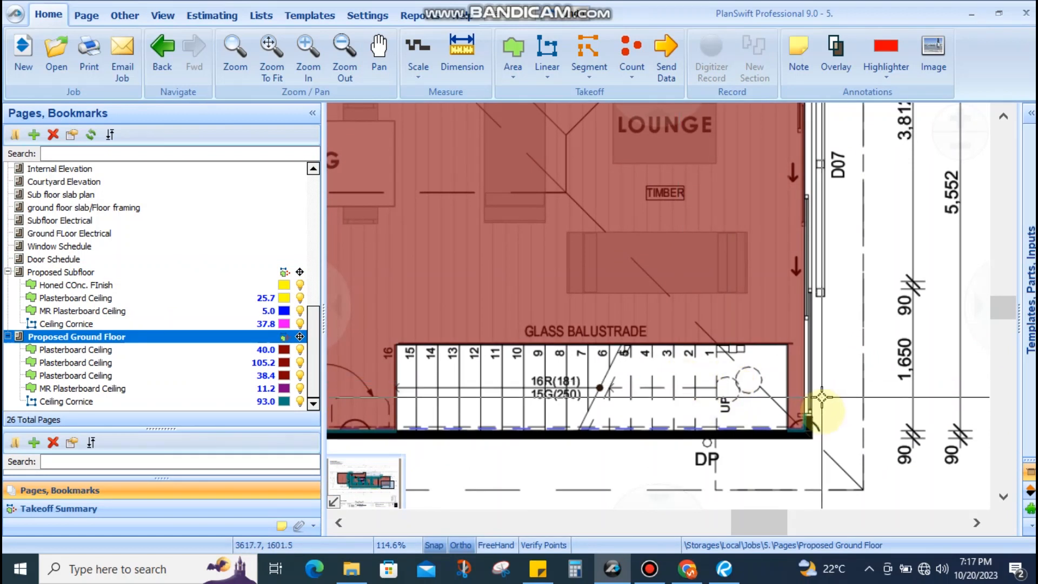
{"action": "scroll", "coordinate": [784, 430], "scroll_direction": "up", "scroll_amount": 2}
{"action": "scroll", "coordinate": [816, 426], "scroll_direction": "down", "scroll_amount": 2}
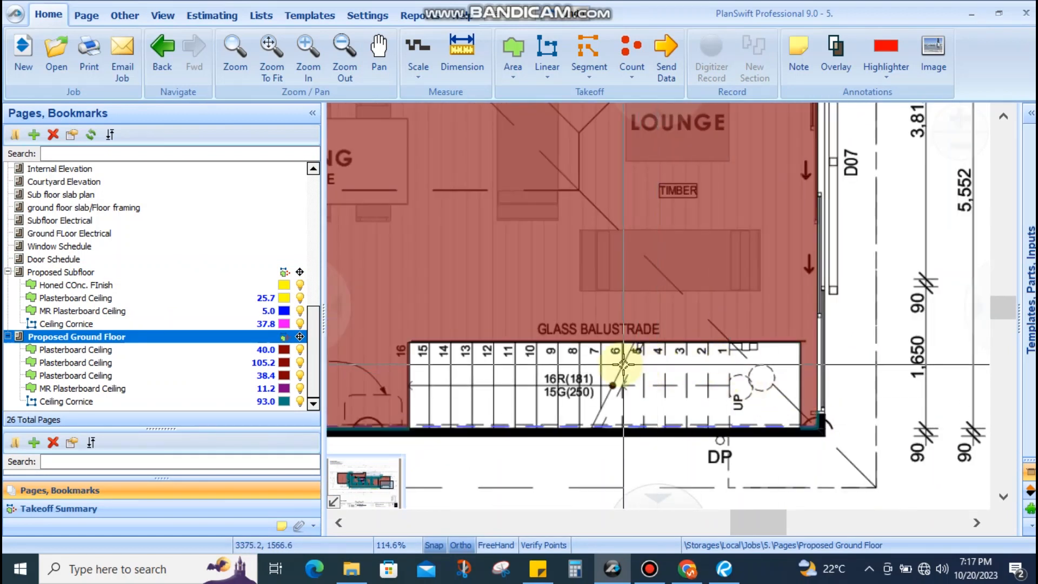
{"action": "scroll", "coordinate": [627, 363], "scroll_direction": "down", "scroll_amount": 1}
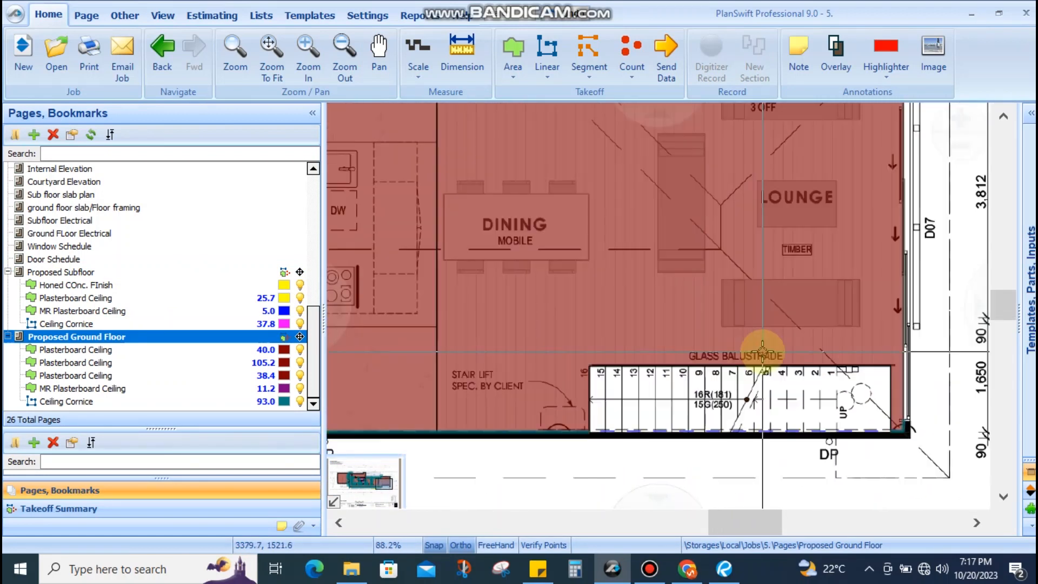
{"action": "left_click_drag", "start_coordinate": [763, 352], "coordinate": [719, 354]}
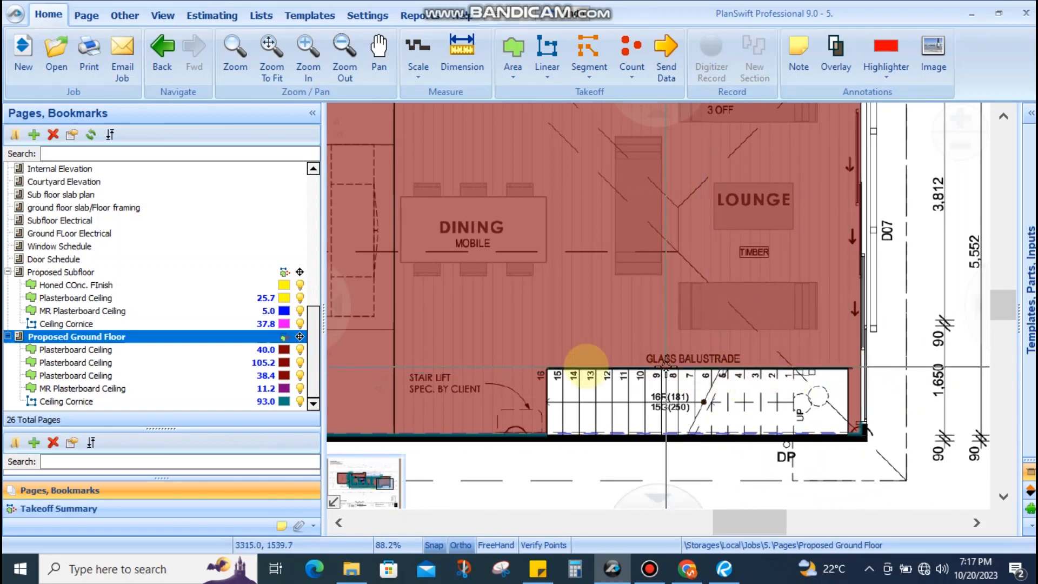
{"action": "scroll", "coordinate": [553, 411], "scroll_direction": "up", "scroll_amount": 1}
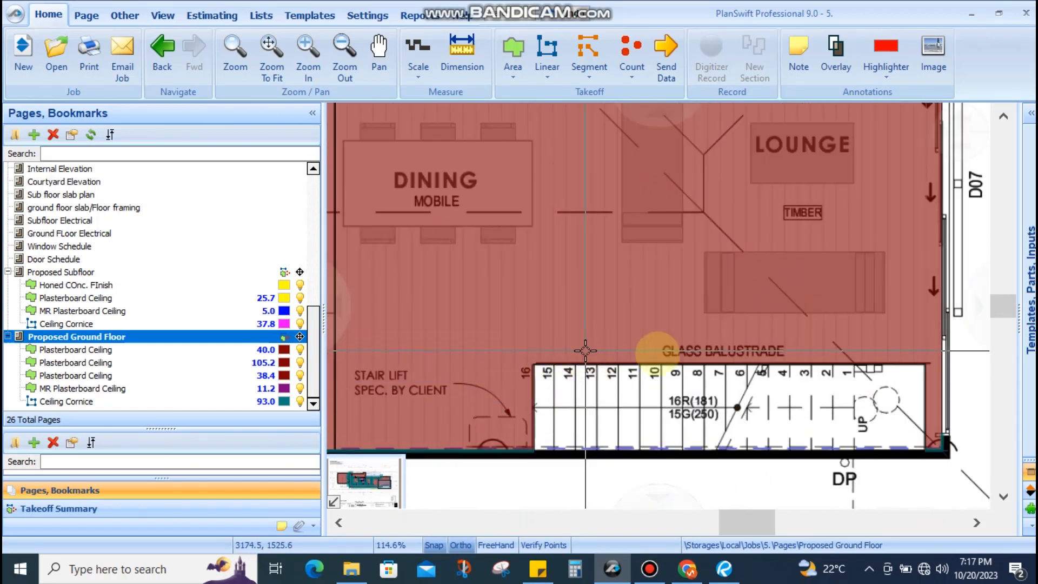
{"action": "scroll", "coordinate": [787, 385], "scroll_direction": "down", "scroll_amount": 2}
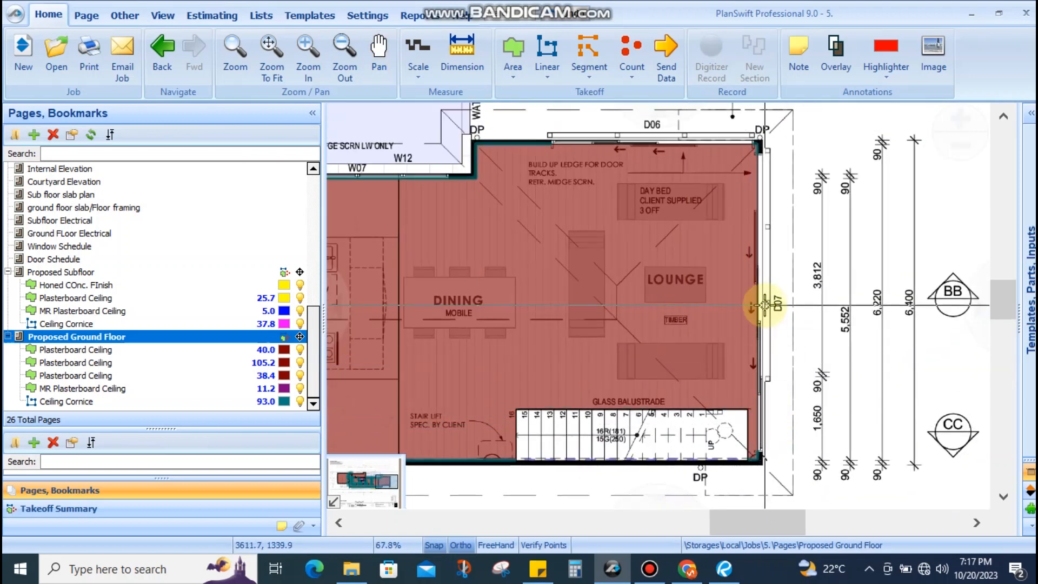
{"action": "scroll", "coordinate": [763, 304], "scroll_direction": "up", "scroll_amount": 1}
{"action": "scroll", "coordinate": [771, 254], "scroll_direction": "down", "scroll_amount": 3}
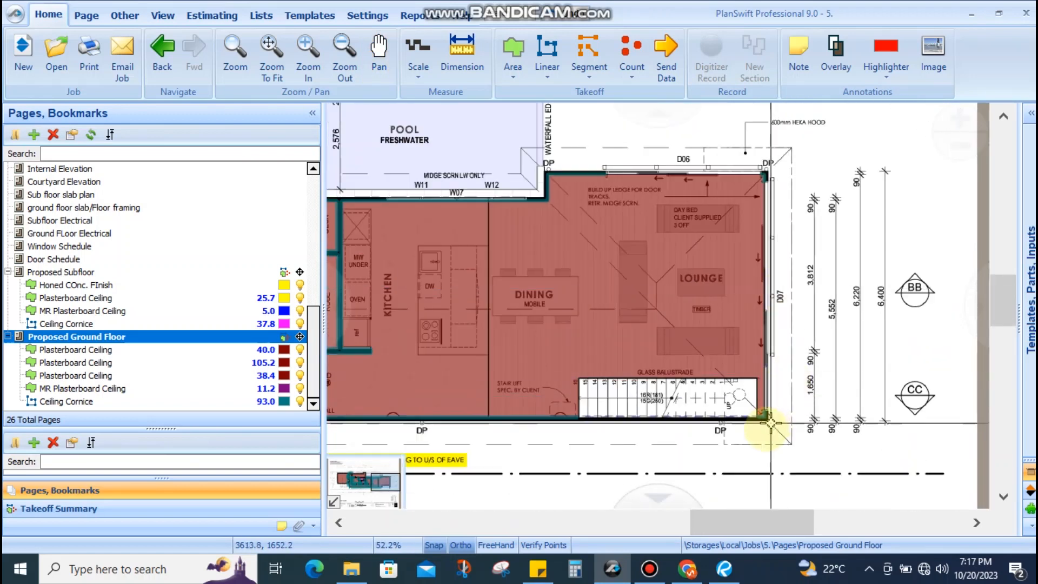
{"action": "scroll", "coordinate": [770, 423], "scroll_direction": "up", "scroll_amount": 3}
Draw Ceiling Cornice up the lounge's right wall from the stair corner to the top corner, bringing the total to 166.5
{"action": "left_click", "coordinate": [759, 417]}
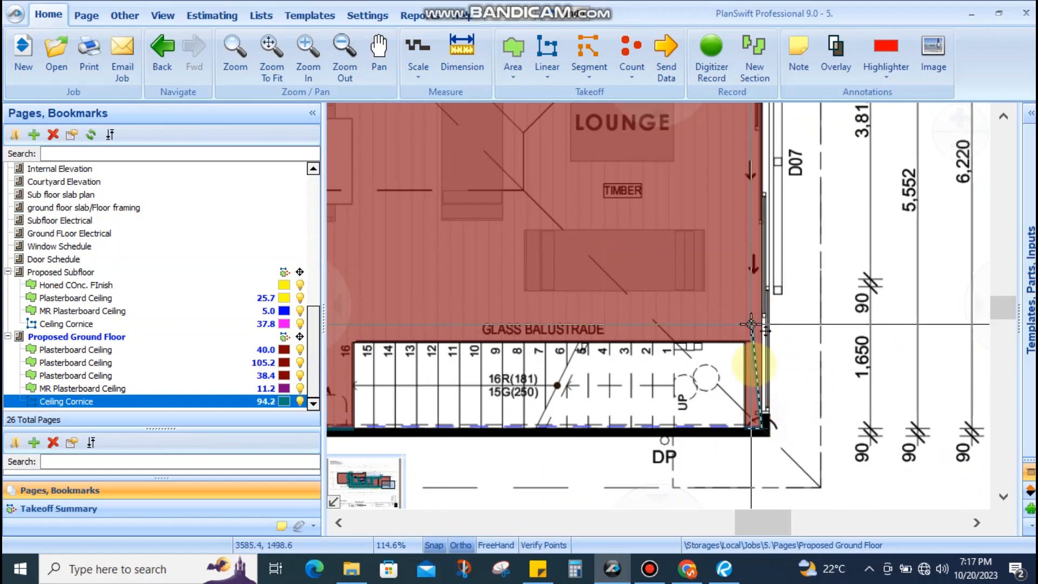
{"action": "scroll", "coordinate": [751, 324], "scroll_direction": "down", "scroll_amount": 2}
{"action": "scroll", "coordinate": [774, 234], "scroll_direction": "up", "scroll_amount": 3}
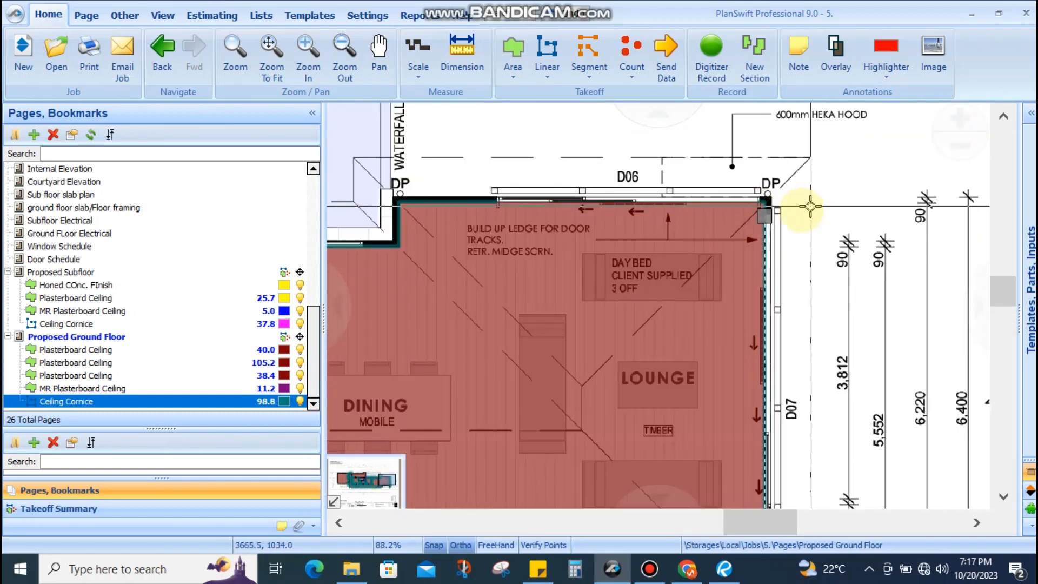
{"action": "scroll", "coordinate": [765, 212], "scroll_direction": "up", "scroll_amount": 3}
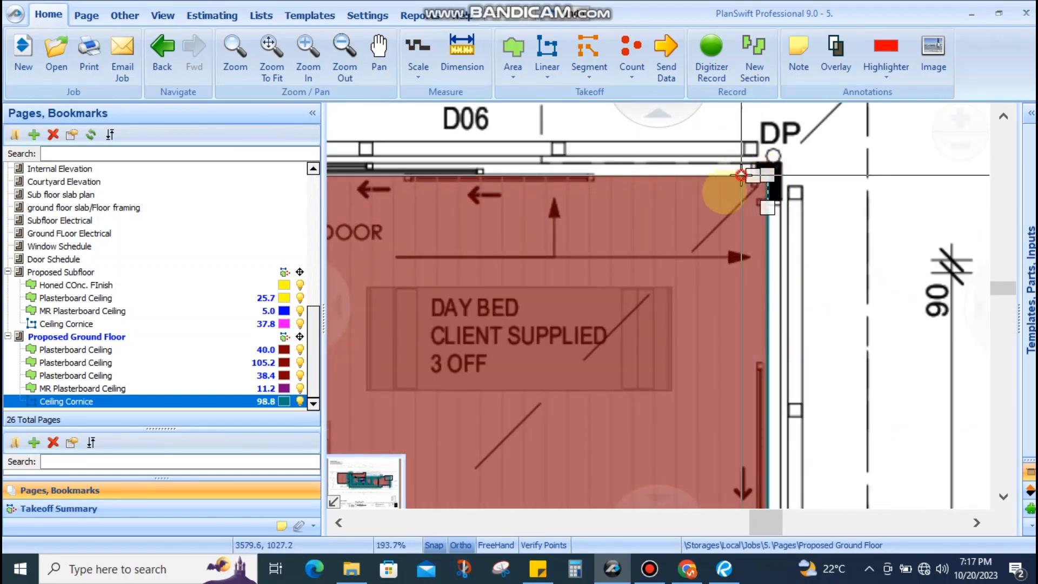
{"action": "double_click", "coordinate": [745, 181]}
{"action": "left_click", "coordinate": [755, 174]}
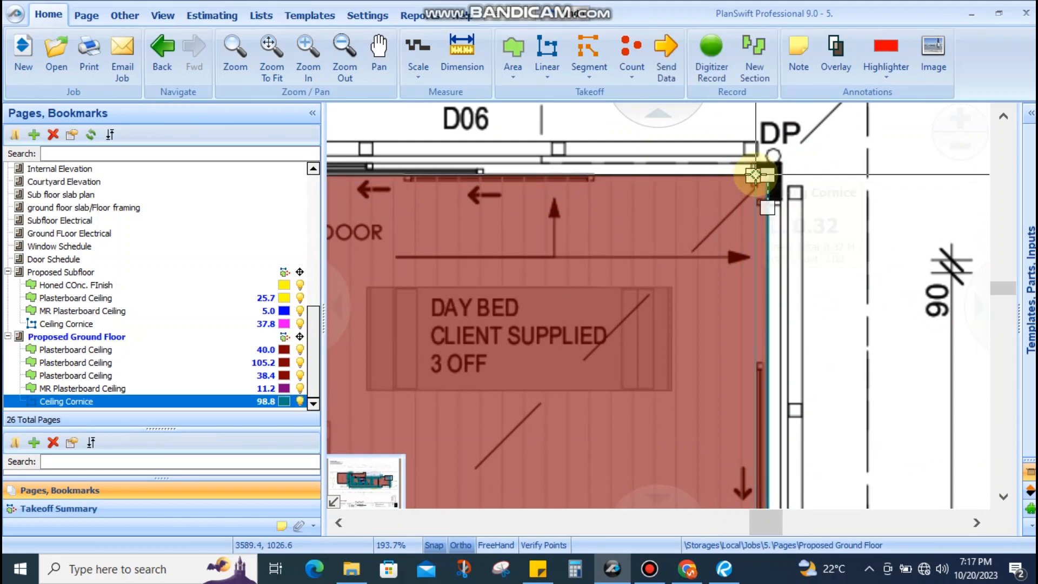
{"action": "scroll", "coordinate": [754, 175], "scroll_direction": "down", "scroll_amount": 3}
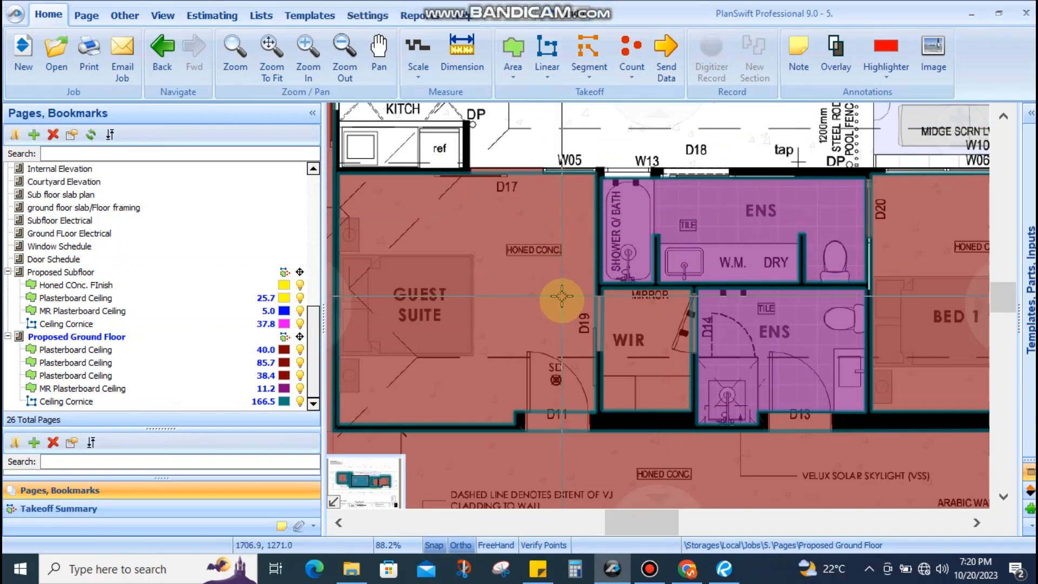
{"action": "scroll", "coordinate": [619, 433], "scroll_direction": "up", "scroll_amount": 4}
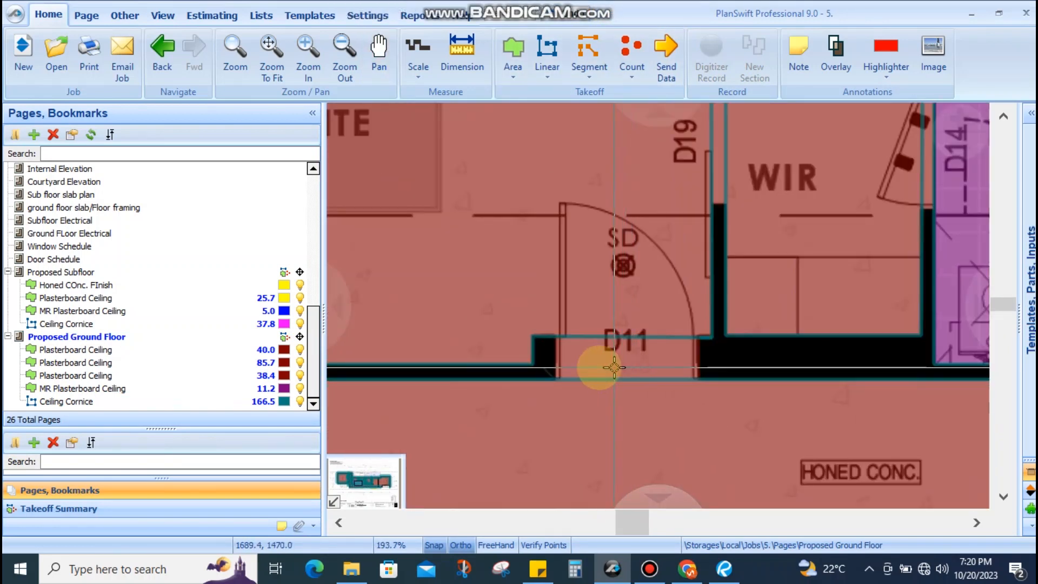
{"action": "scroll", "coordinate": [612, 360], "scroll_direction": "down", "scroll_amount": 4}
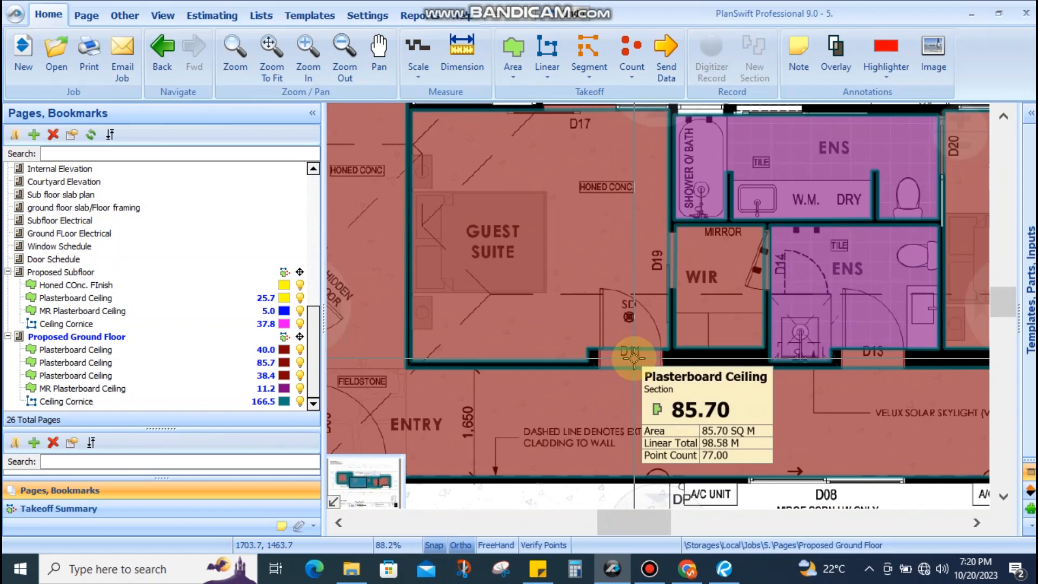
{"action": "scroll", "coordinate": [633, 357], "scroll_direction": "up", "scroll_amount": 4}
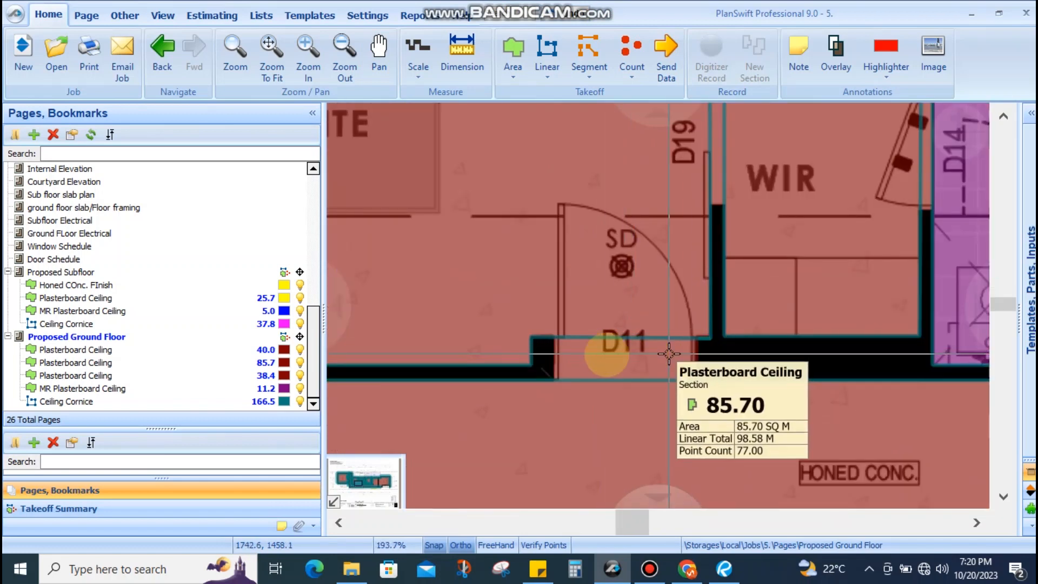
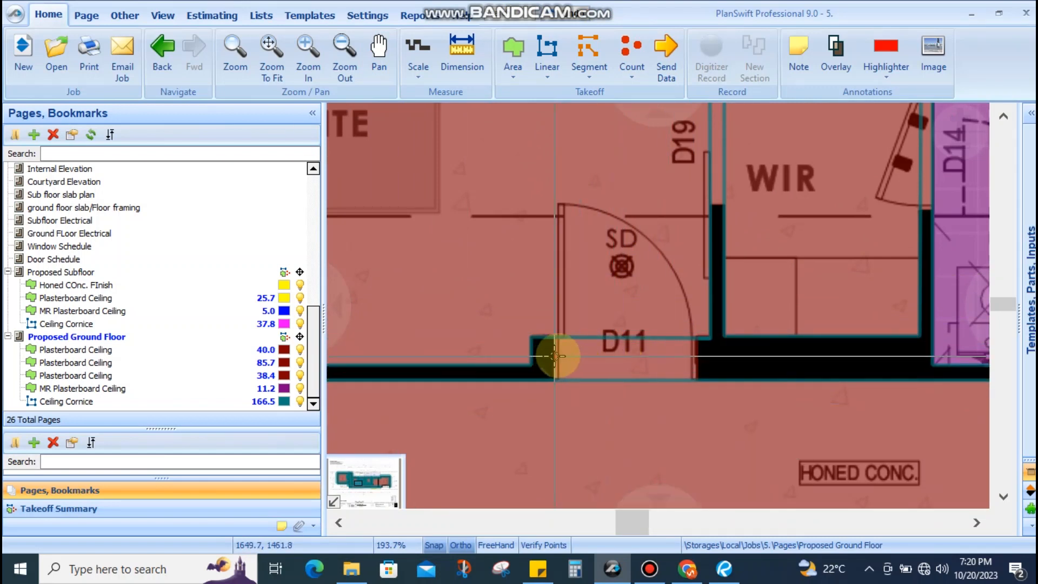
Cut doorway D11 out of the 85.7 Plasterboard Ceiling area with Subtract From Section
{"action": "left_click", "coordinate": [600, 363]}
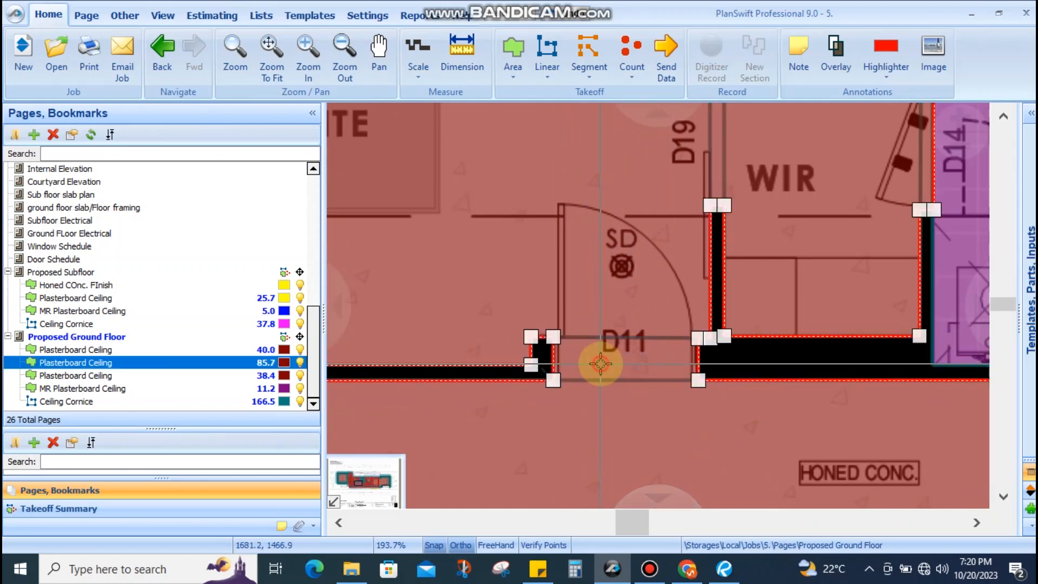
{"action": "scroll", "coordinate": [621, 378], "scroll_direction": "down", "scroll_amount": 4}
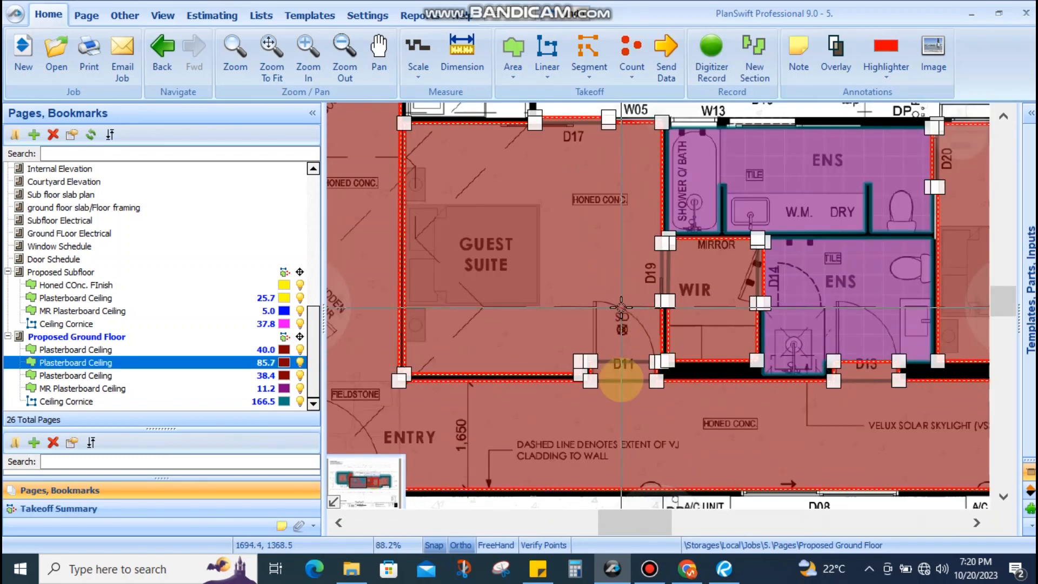
{"action": "scroll", "coordinate": [620, 383], "scroll_direction": "up", "scroll_amount": 4}
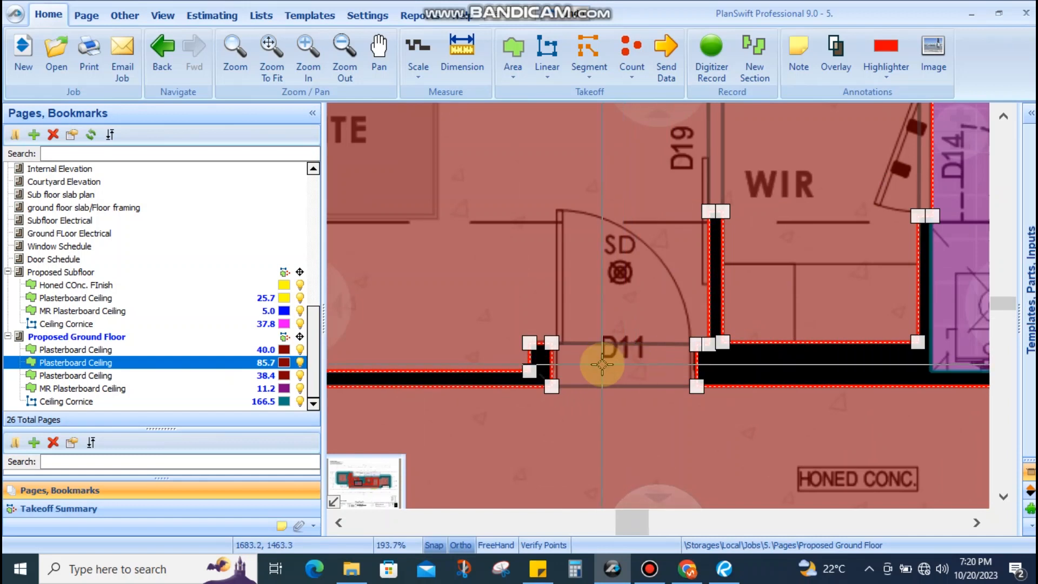
{"action": "right_click", "coordinate": [590, 273]}
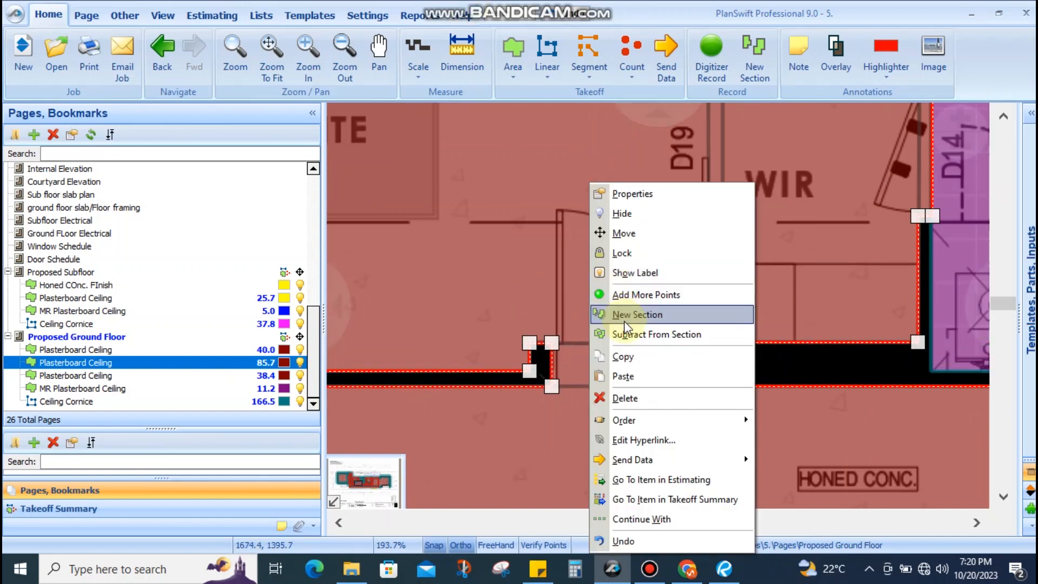
{"action": "left_click", "coordinate": [625, 338]}
{"action": "scroll", "coordinate": [724, 379], "scroll_direction": "up", "scroll_amount": 2}
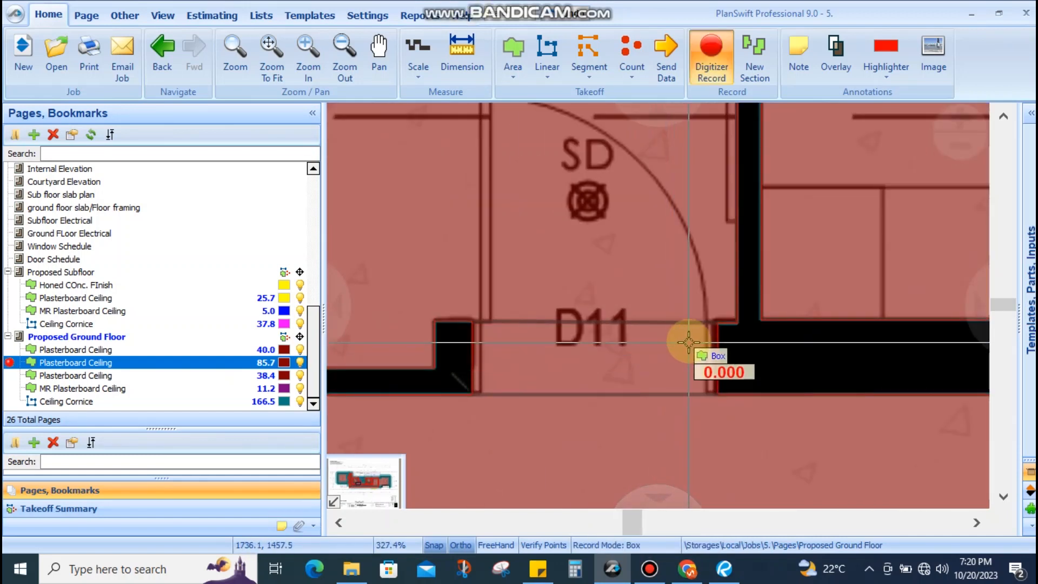
{"action": "scroll", "coordinate": [697, 346], "scroll_direction": "up", "scroll_amount": 2}
{"action": "left_click", "coordinate": [734, 309]}
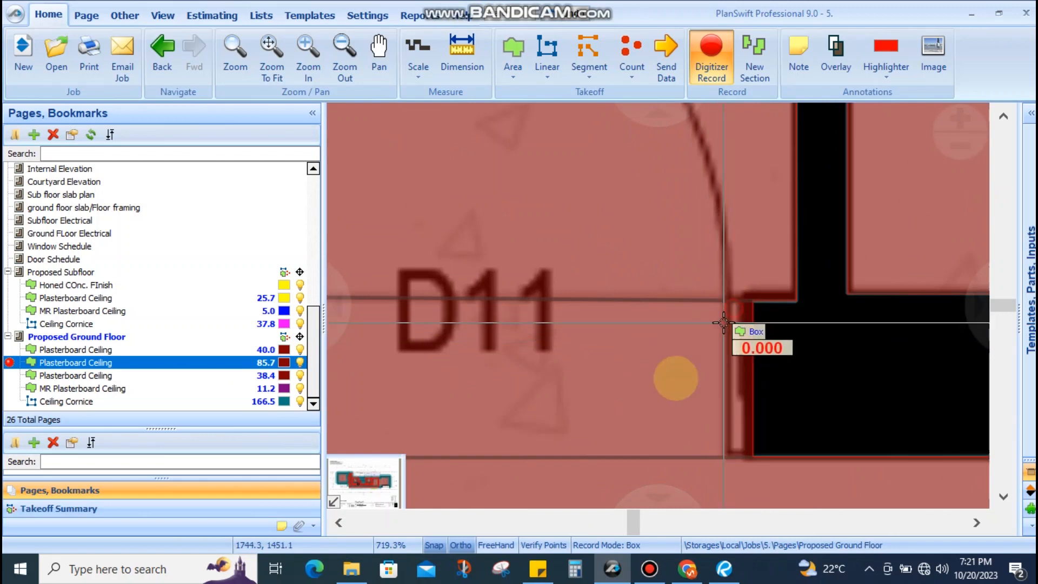
{"action": "scroll", "coordinate": [643, 394], "scroll_direction": "down", "scroll_amount": 3}
{"action": "scroll", "coordinate": [400, 421], "scroll_direction": "up", "scroll_amount": 5}
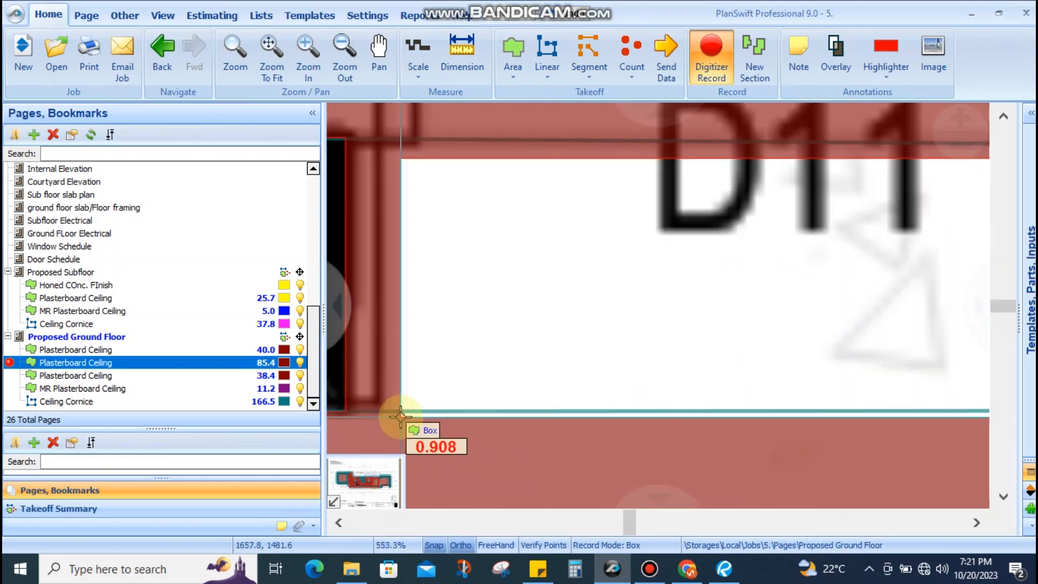
{"action": "left_click", "coordinate": [354, 406]}
Start the D13 cut-out and accept recording a point outside the section, triggering an error
{"action": "scroll", "coordinate": [521, 351], "scroll_direction": "down", "scroll_amount": 10}
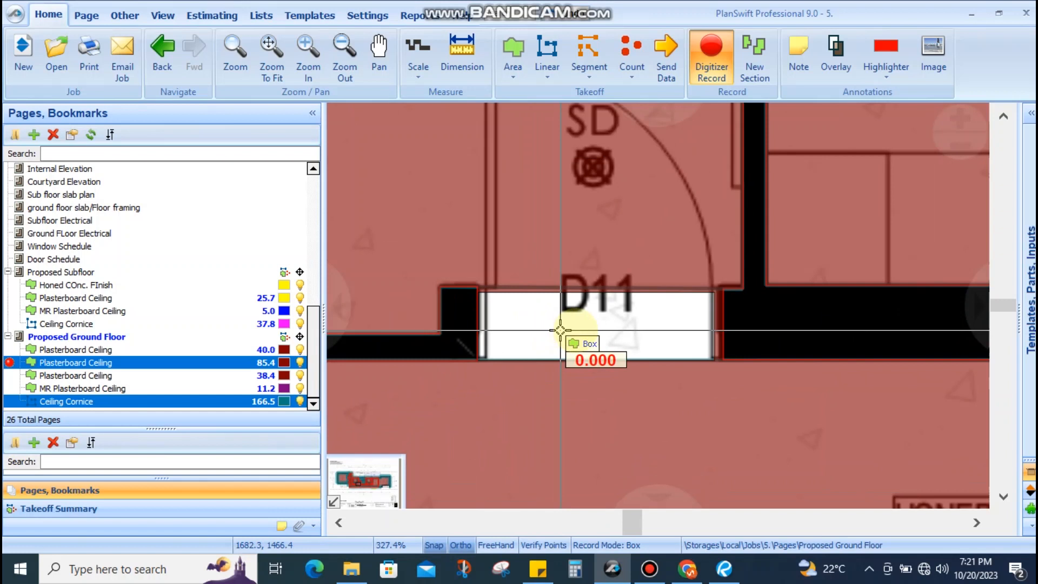
{"action": "scroll", "coordinate": [594, 330], "scroll_direction": "up", "scroll_amount": 4}
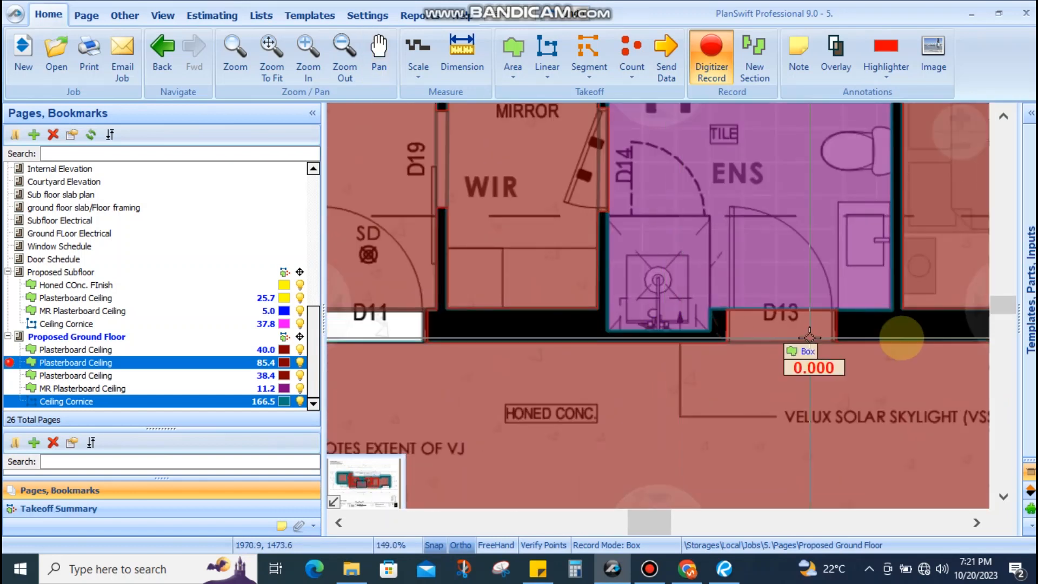
{"action": "scroll", "coordinate": [862, 317], "scroll_direction": "up", "scroll_amount": 3}
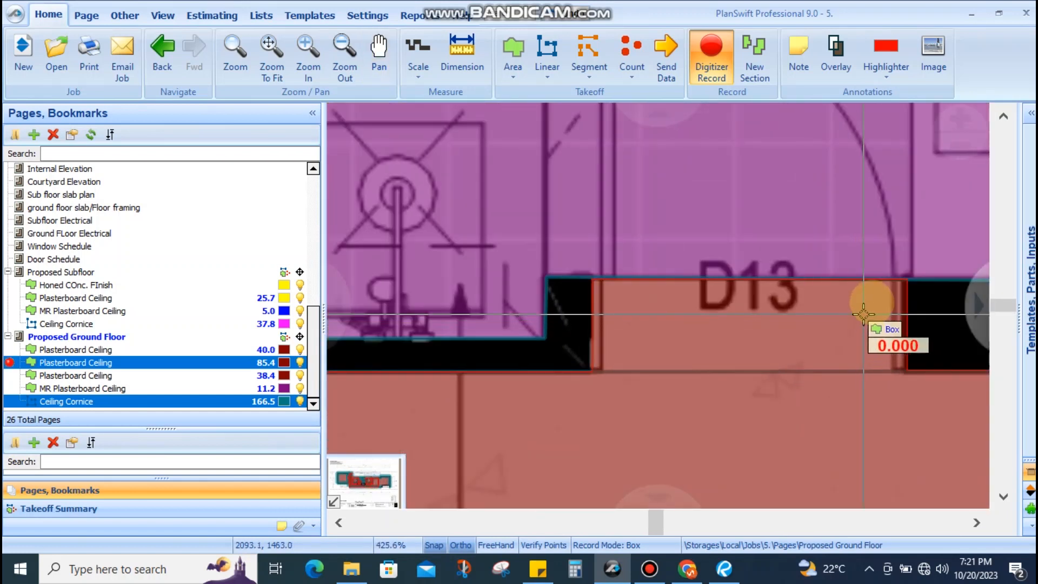
{"action": "left_click", "coordinate": [824, 318]}
{"action": "left_click", "coordinate": [501, 300]}
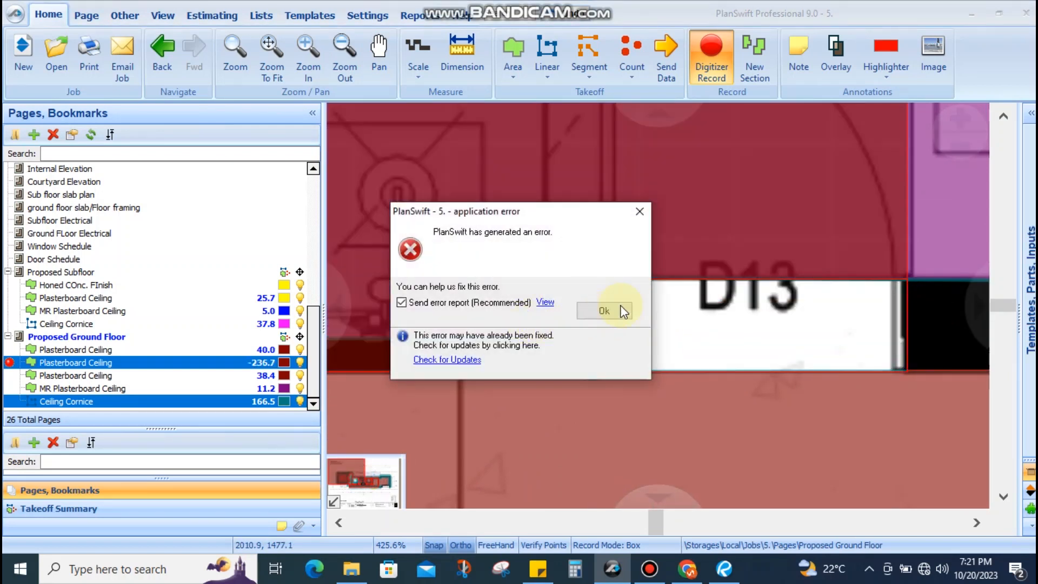
Dismiss the application error and return to the ceiling area
{"action": "left_click", "coordinate": [604, 310]}
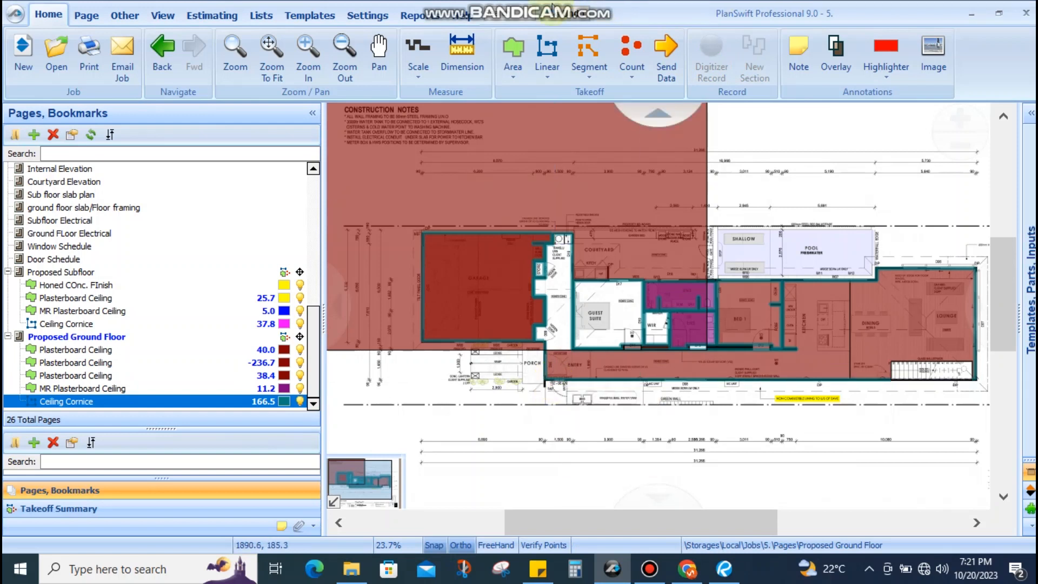
{"action": "scroll", "coordinate": [683, 348], "scroll_direction": "up", "scroll_amount": 5}
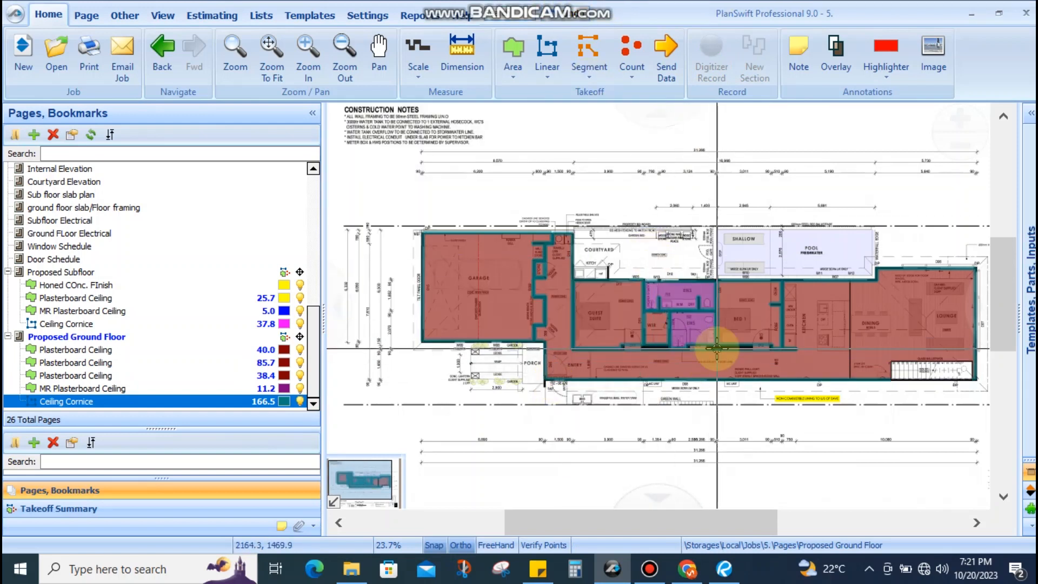
{"action": "scroll", "coordinate": [476, 348], "scroll_direction": "down", "scroll_amount": 3}
{"action": "scroll", "coordinate": [551, 269], "scroll_direction": "up", "scroll_amount": 4}
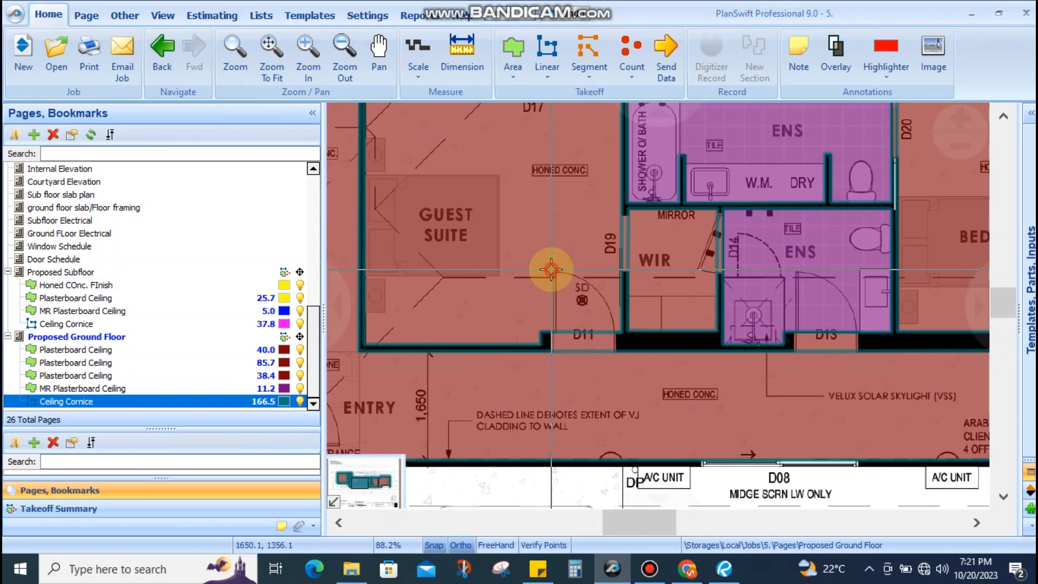
Box doorway D11 out of the Plasterboard Ceiling area using Subtract From Section
{"action": "right_click", "coordinate": [551, 269]}
{"action": "left_click", "coordinate": [589, 336]}
{"action": "scroll", "coordinate": [630, 340], "scroll_direction": "up", "scroll_amount": 7}
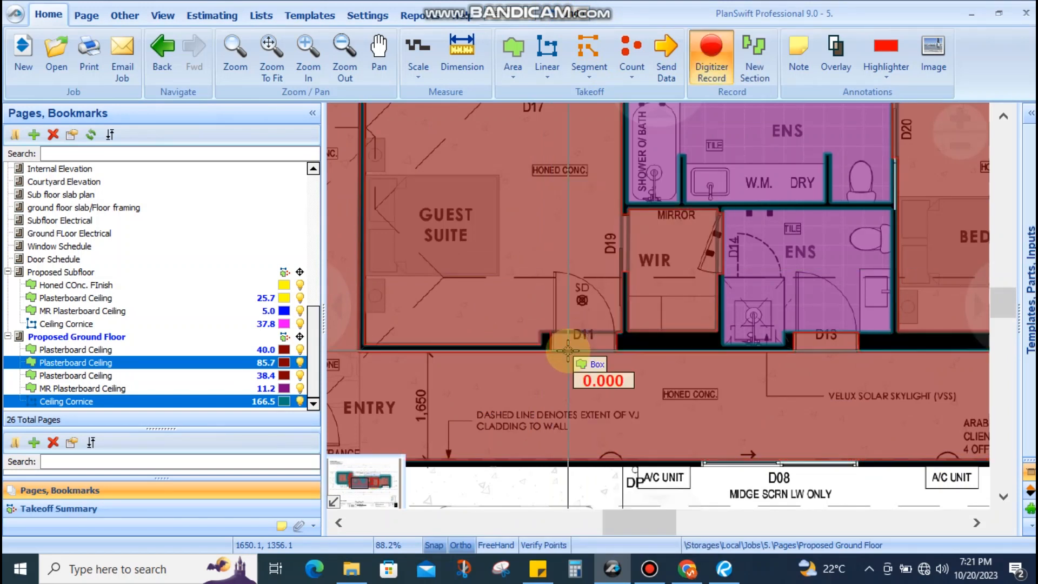
{"action": "scroll", "coordinate": [702, 310], "scroll_direction": "up", "scroll_amount": 3}
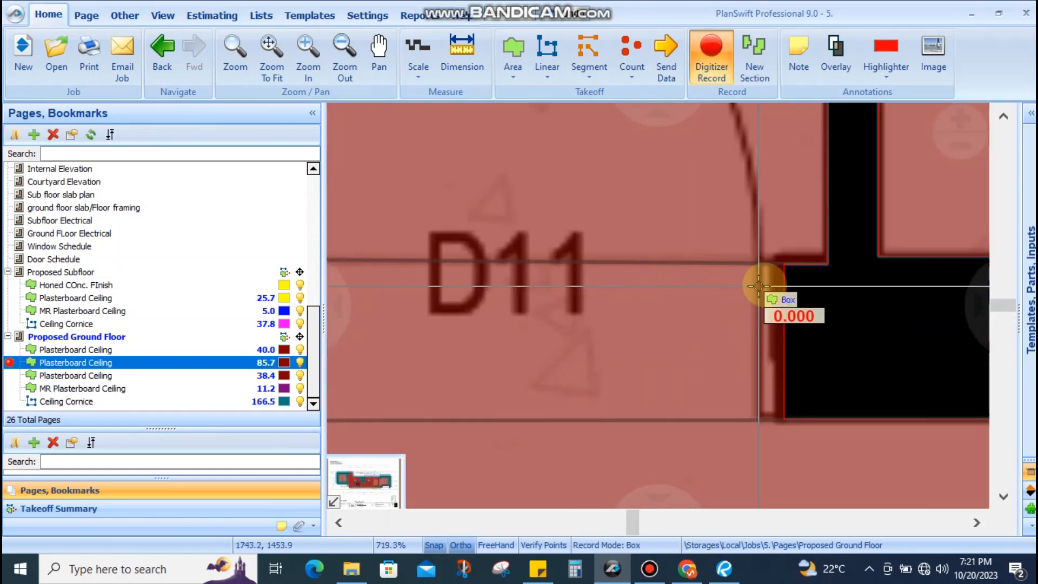
{"action": "left_click", "coordinate": [782, 265]}
{"action": "left_click", "coordinate": [501, 300]}
{"action": "scroll", "coordinate": [621, 296], "scroll_direction": "down", "scroll_amount": 2}
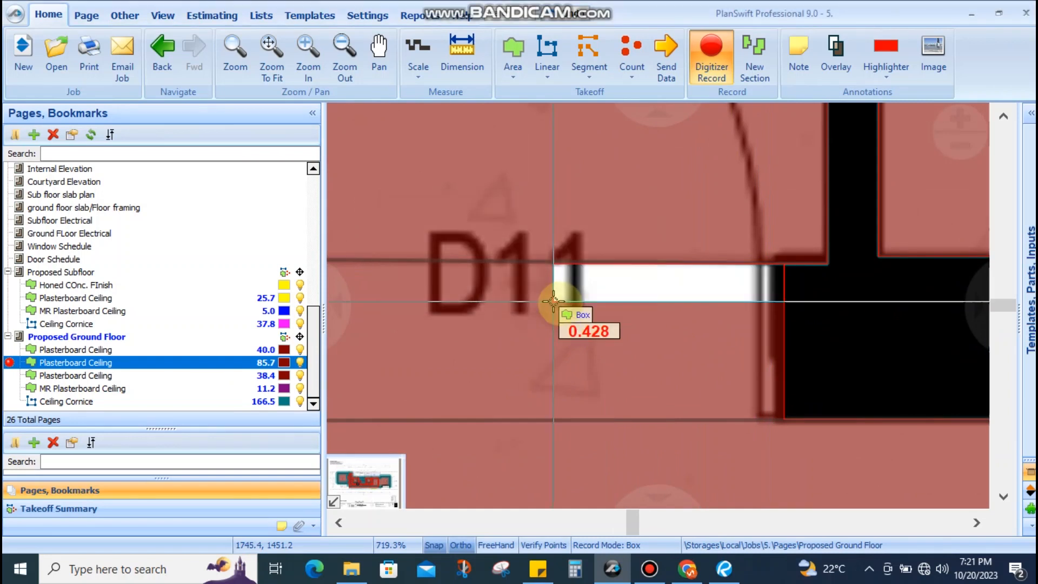
{"action": "scroll", "coordinate": [384, 371], "scroll_direction": "up", "scroll_amount": 3}
{"action": "scroll", "coordinate": [385, 370], "scroll_direction": "up", "scroll_amount": 3}
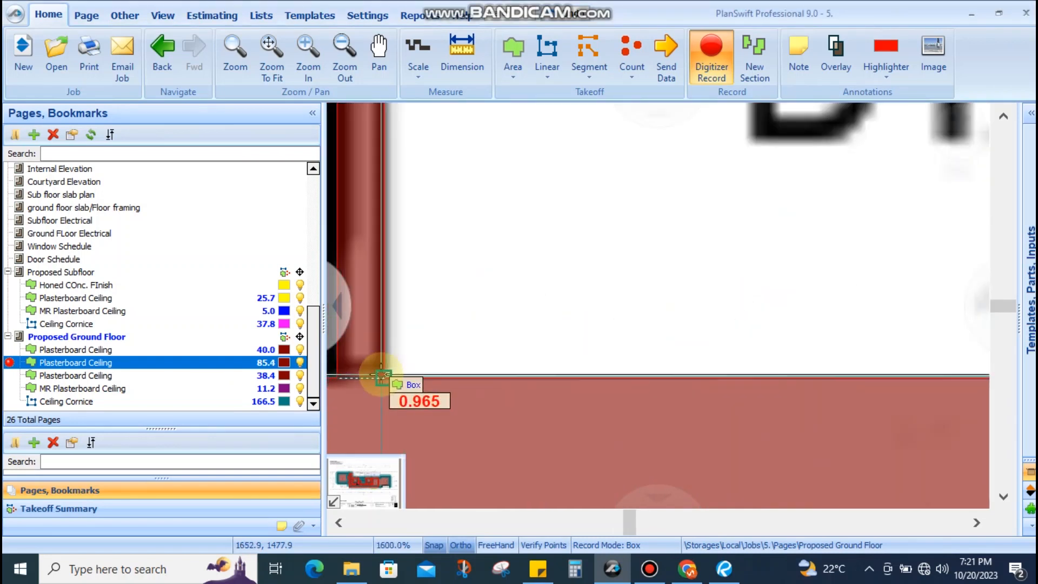
{"action": "left_click", "coordinate": [381, 374]}
Pan over to doorway D13 and complete its cut-out
{"action": "scroll", "coordinate": [484, 313], "scroll_direction": "down", "scroll_amount": 4}
{"action": "scroll", "coordinate": [517, 313], "scroll_direction": "down", "scroll_amount": 3}
{"action": "left_click_drag", "start_coordinate": [689, 318], "coordinate": [411, 316]}
{"action": "scroll", "coordinate": [744, 300], "scroll_direction": "up", "scroll_amount": 4}
{"action": "scroll", "coordinate": [743, 300], "scroll_direction": "up", "scroll_amount": 5}
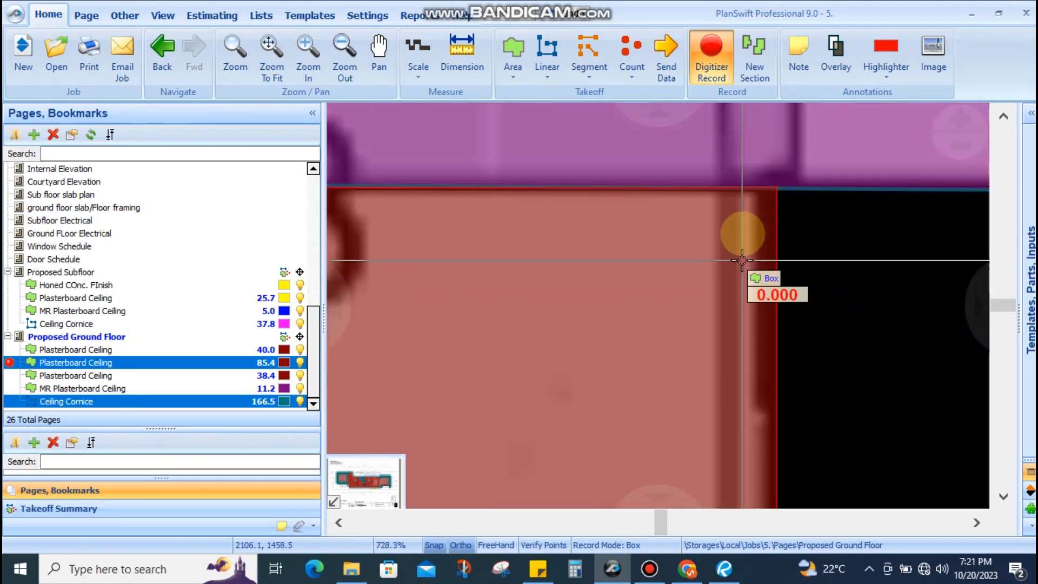
{"action": "scroll", "coordinate": [670, 336], "scroll_direction": "down", "scroll_amount": 7}
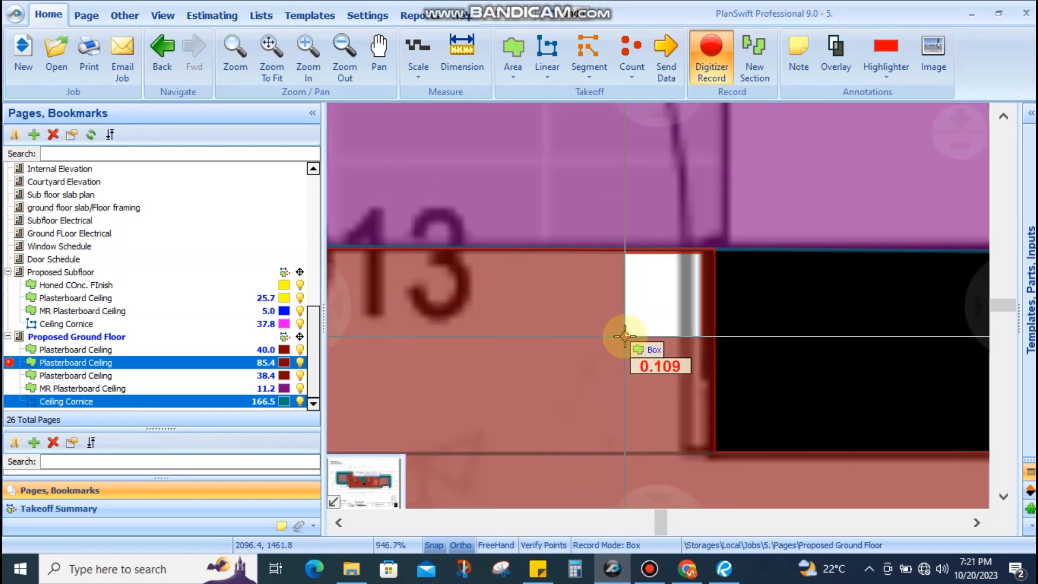
{"action": "scroll", "coordinate": [489, 357], "scroll_direction": "up", "scroll_amount": 7}
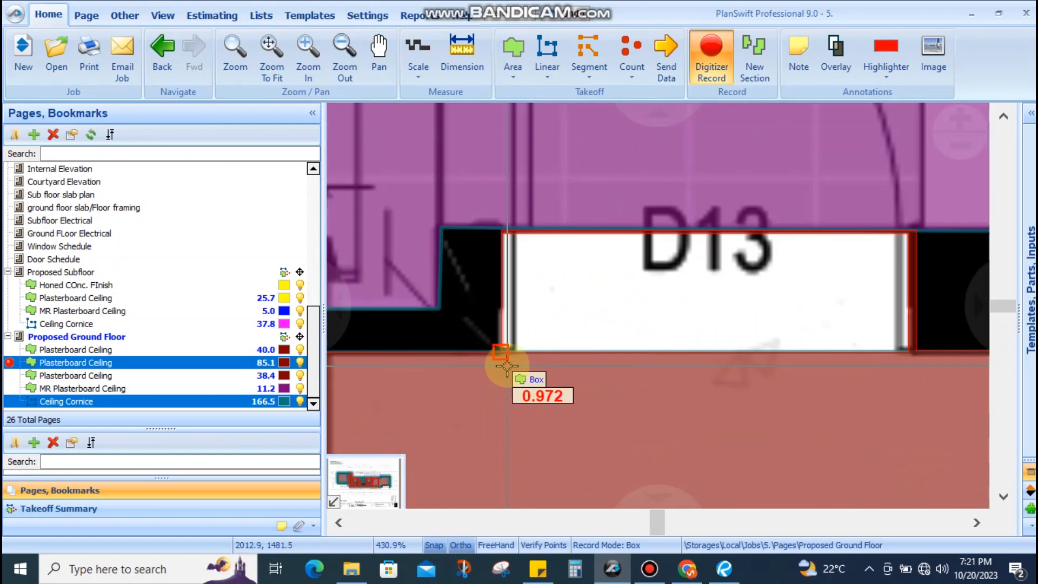
{"action": "left_click", "coordinate": [502, 356]}
Cut out doorway D12, leaving the ceiling at 84.9, then pan toward the garage
{"action": "scroll", "coordinate": [502, 356], "scroll_direction": "down", "scroll_amount": 8}
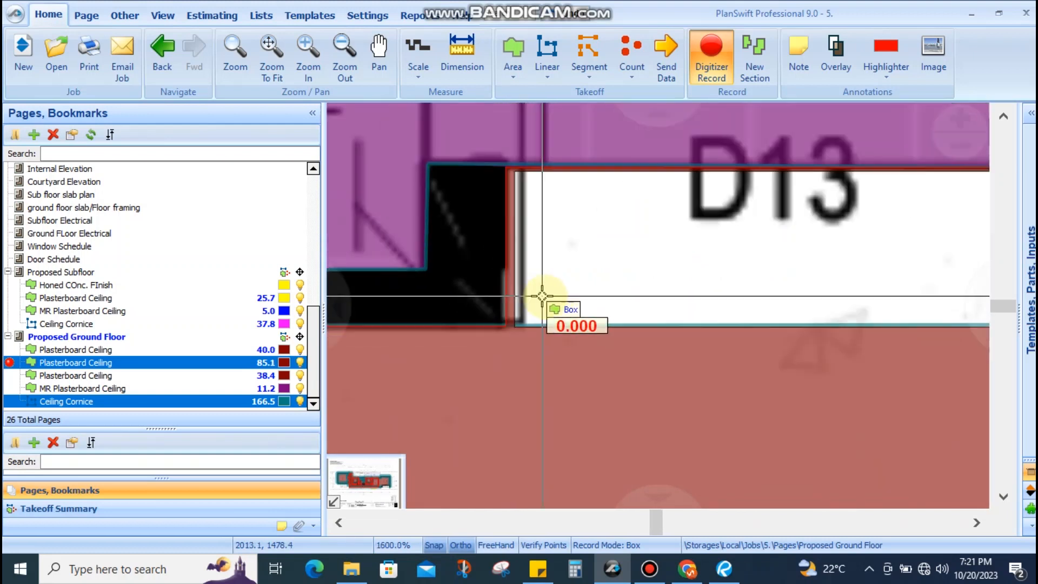
{"action": "scroll", "coordinate": [671, 274], "scroll_direction": "up", "scroll_amount": 4}
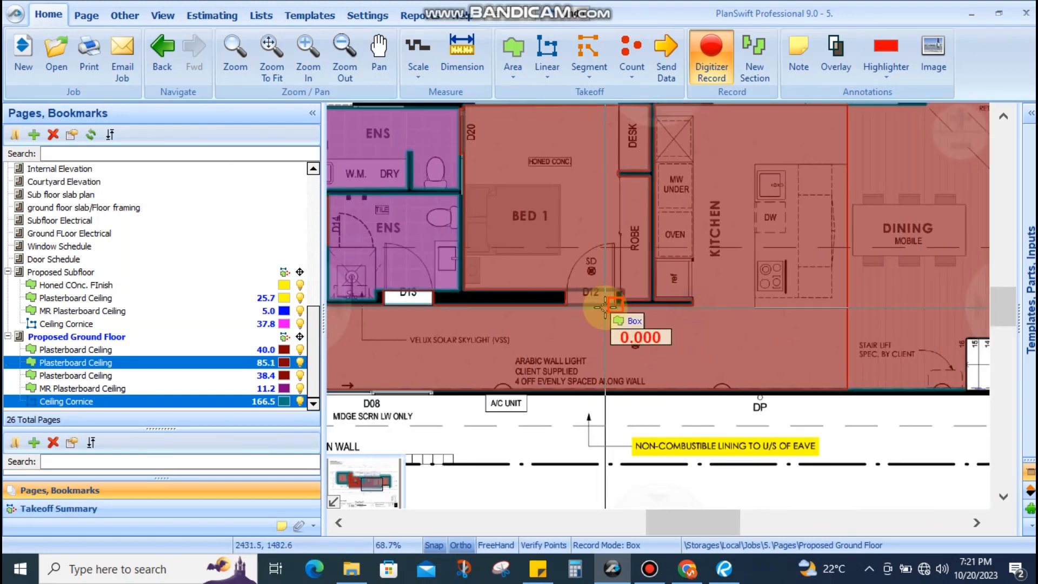
{"action": "scroll", "coordinate": [642, 233], "scroll_direction": "up", "scroll_amount": 1}
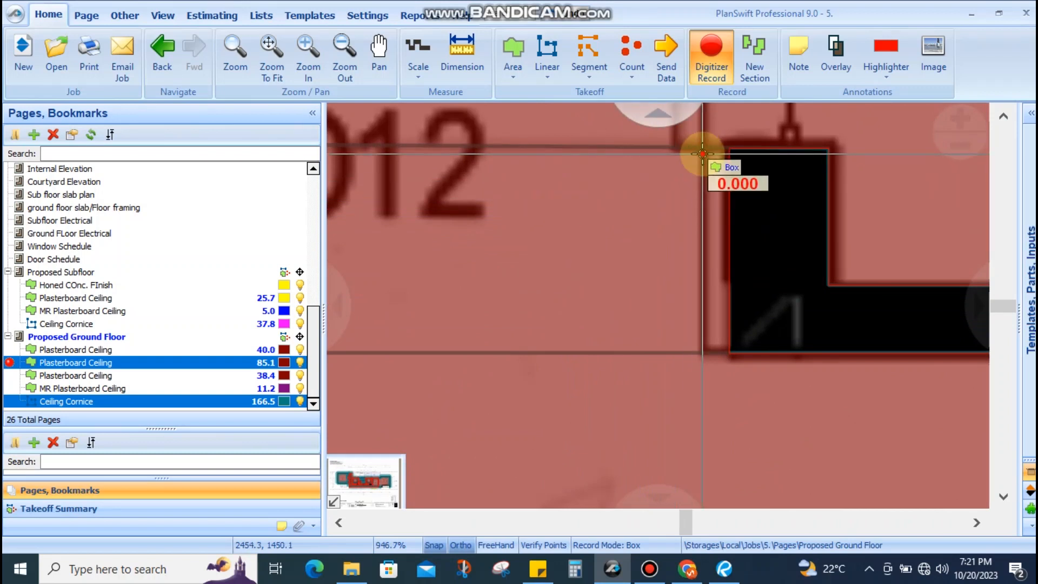
{"action": "left_click", "coordinate": [702, 154]}
{"action": "scroll", "coordinate": [533, 357], "scroll_direction": "down", "scroll_amount": 7}
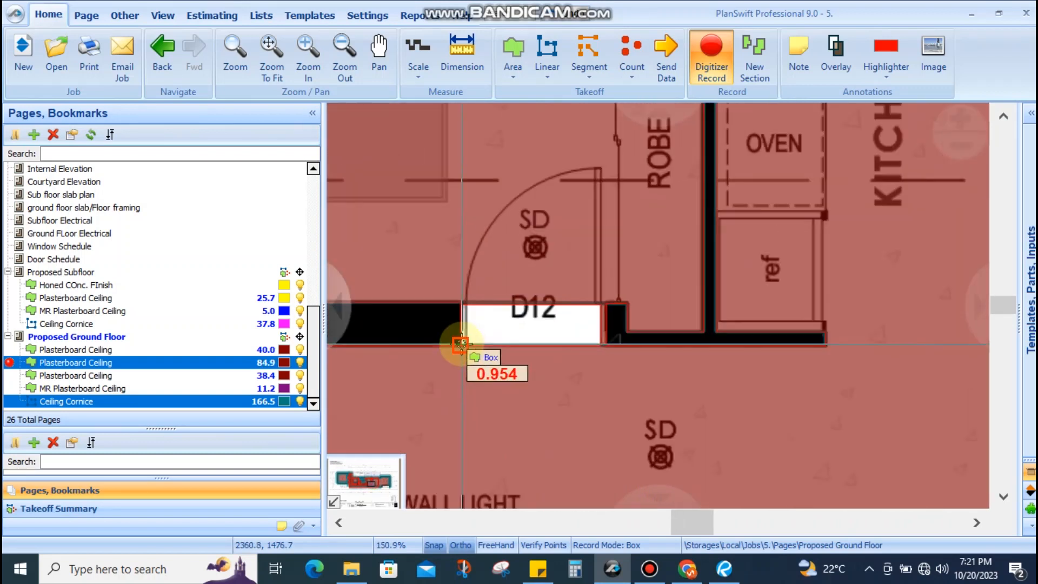
{"action": "scroll", "coordinate": [461, 344], "scroll_direction": "up", "scroll_amount": 5}
{"action": "scroll", "coordinate": [473, 349], "scroll_direction": "down", "scroll_amount": 11}
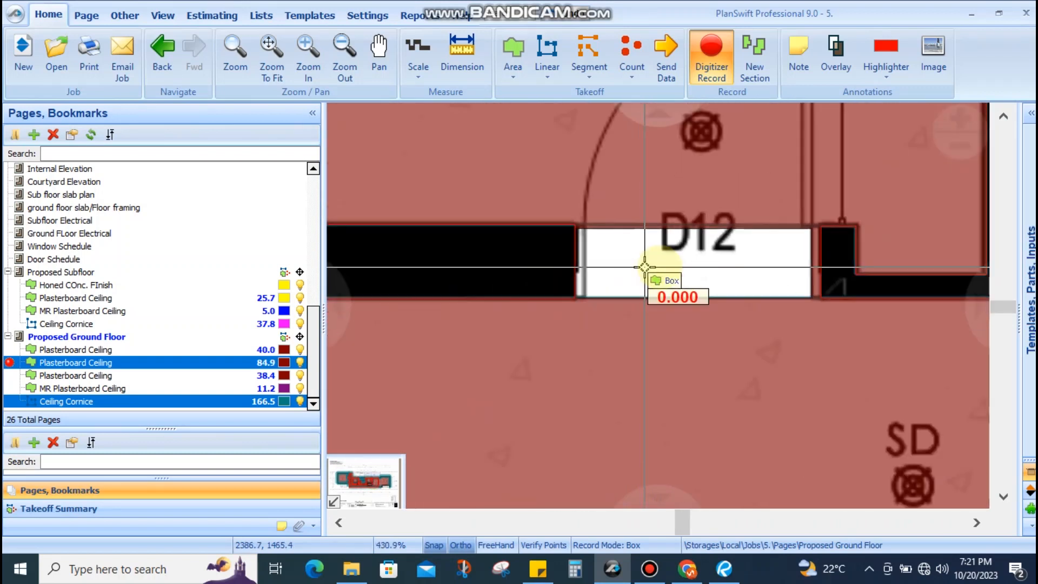
{"action": "left_click_drag", "start_coordinate": [608, 293], "coordinate": [760, 341]}
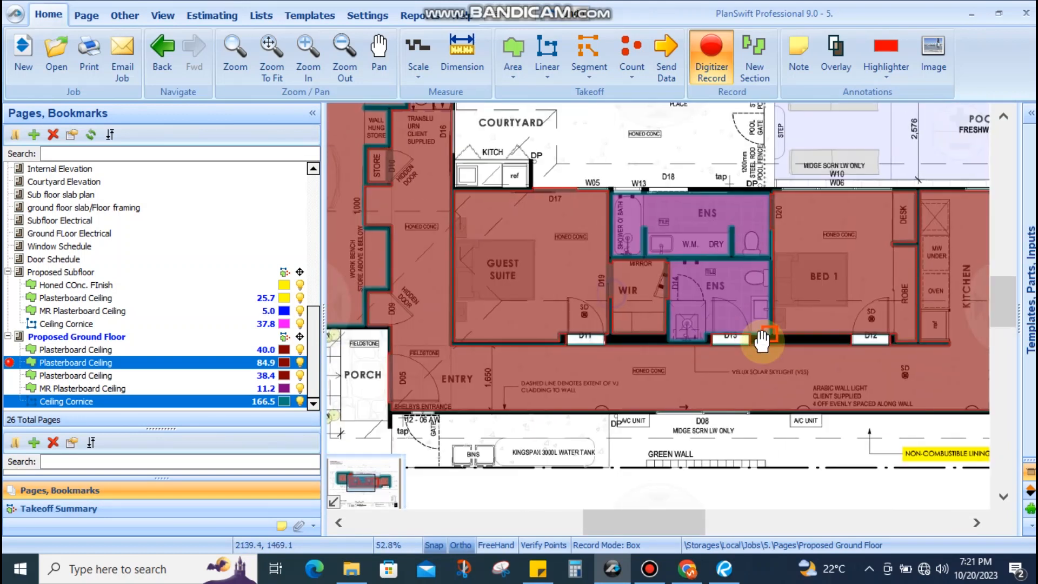
{"action": "left_click_drag", "start_coordinate": [605, 294], "coordinate": [777, 354]}
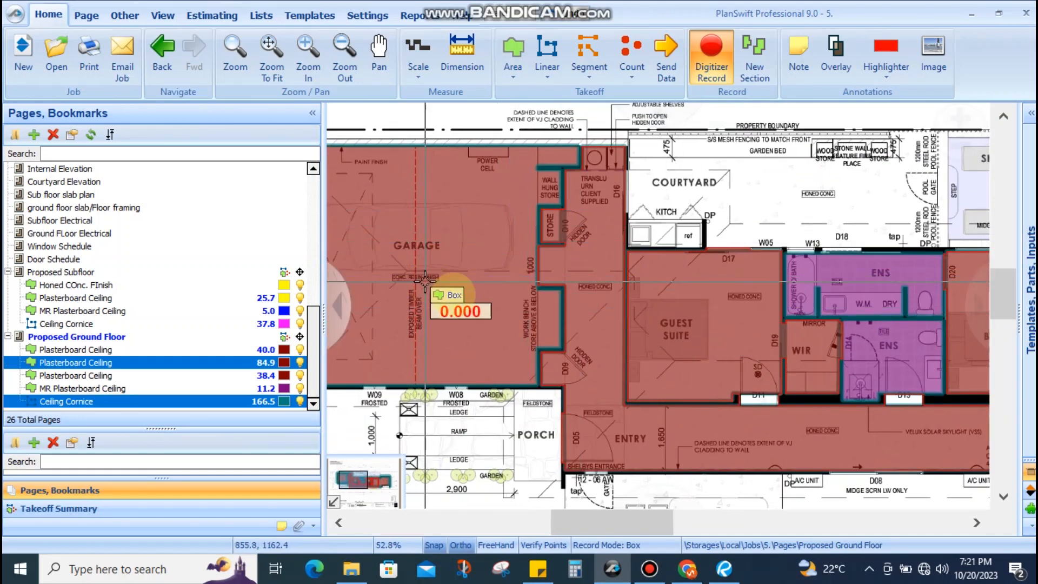
{"action": "left_click_drag", "start_coordinate": [518, 295], "coordinate": [544, 285]}
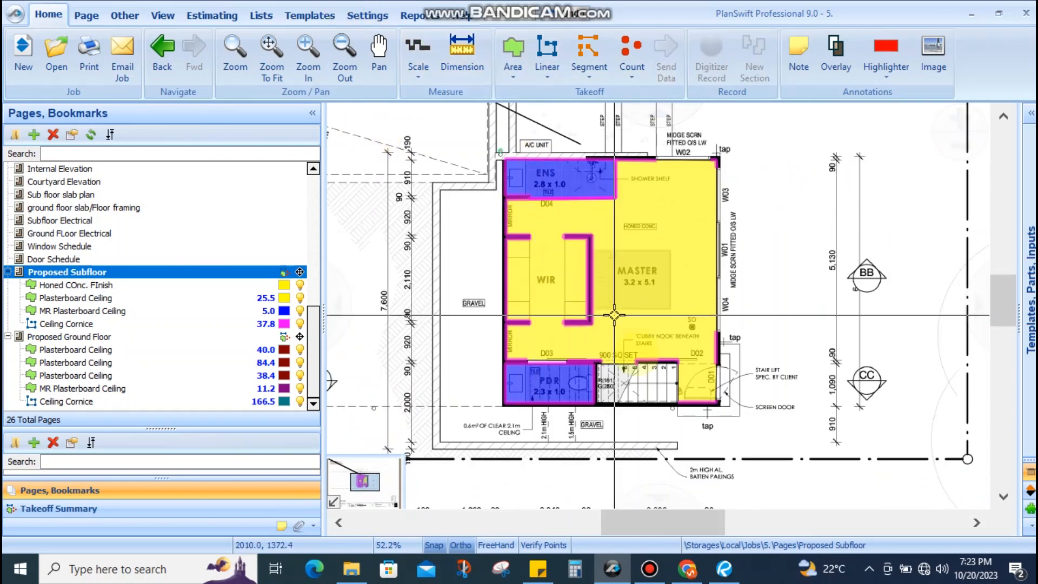
Save the job over the existing '5.' file in the MARK folder, confirming the replacement
{"action": "scroll", "coordinate": [625, 380], "scroll_direction": "up", "scroll_amount": 3}
{"action": "scroll", "coordinate": [621, 353], "scroll_direction": "down", "scroll_amount": 3}
{"action": "scroll", "coordinate": [545, 254], "scroll_direction": "up", "scroll_amount": 2}
{"action": "scroll", "coordinate": [546, 303], "scroll_direction": "down", "scroll_amount": 4}
{"action": "scroll", "coordinate": [729, 377], "scroll_direction": "up", "scroll_amount": 5}
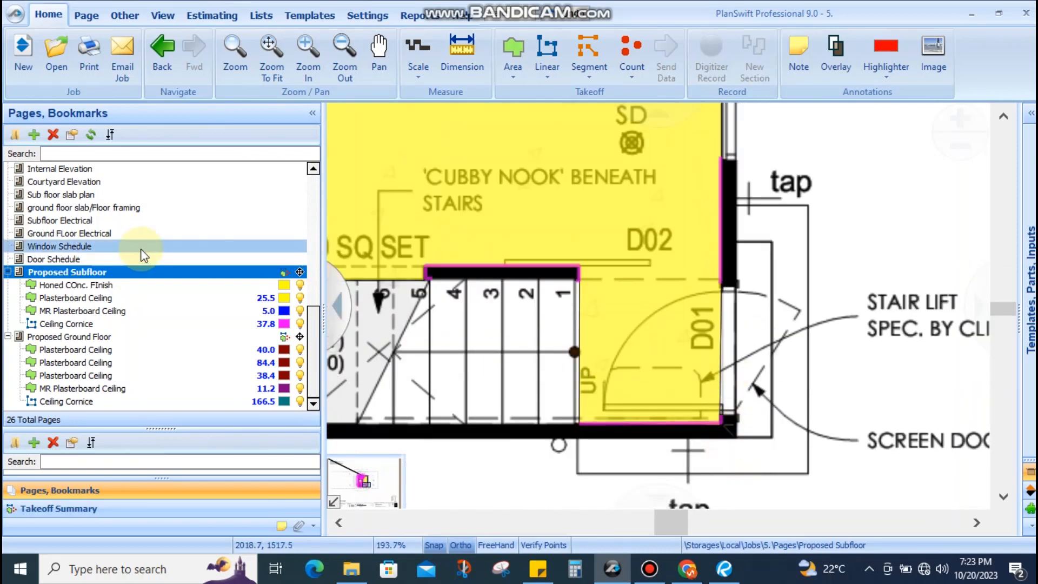
{"action": "left_click", "coordinate": [125, 15]}
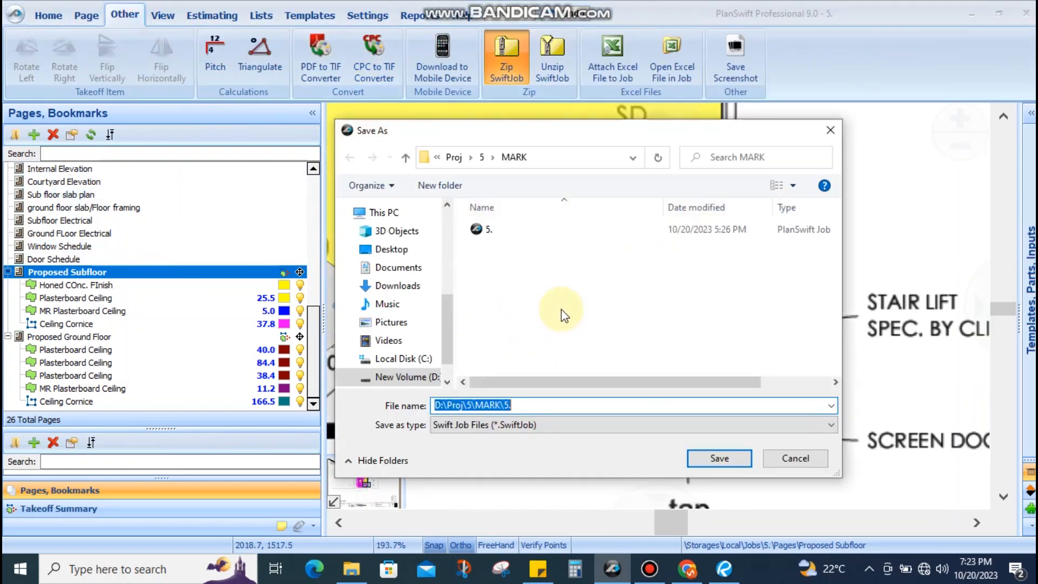
{"action": "left_click", "coordinate": [489, 229]}
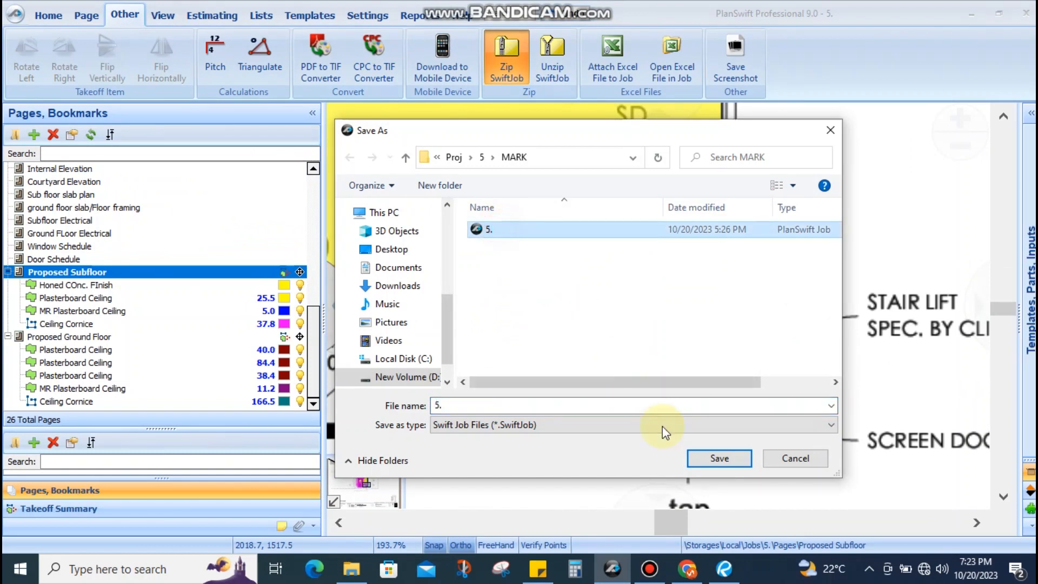
{"action": "left_click", "coordinate": [694, 457]}
{"action": "left_click", "coordinate": [577, 289]}
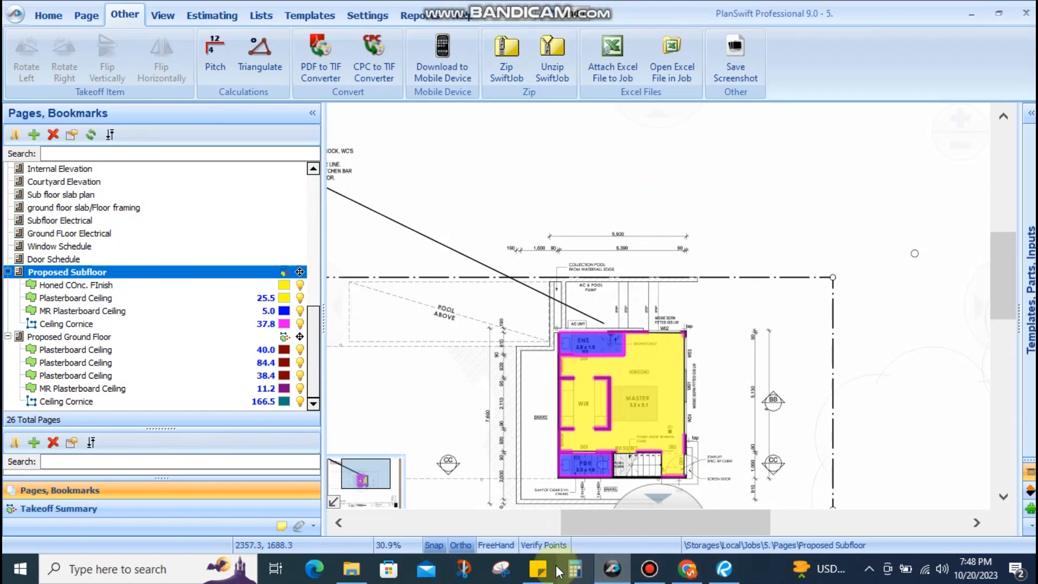
Review the scope-of-work notes, then collapse the Proposed Subfloor and Proposed Ground Floor takeoff lists
{"action": "left_click", "coordinate": [557, 568]}
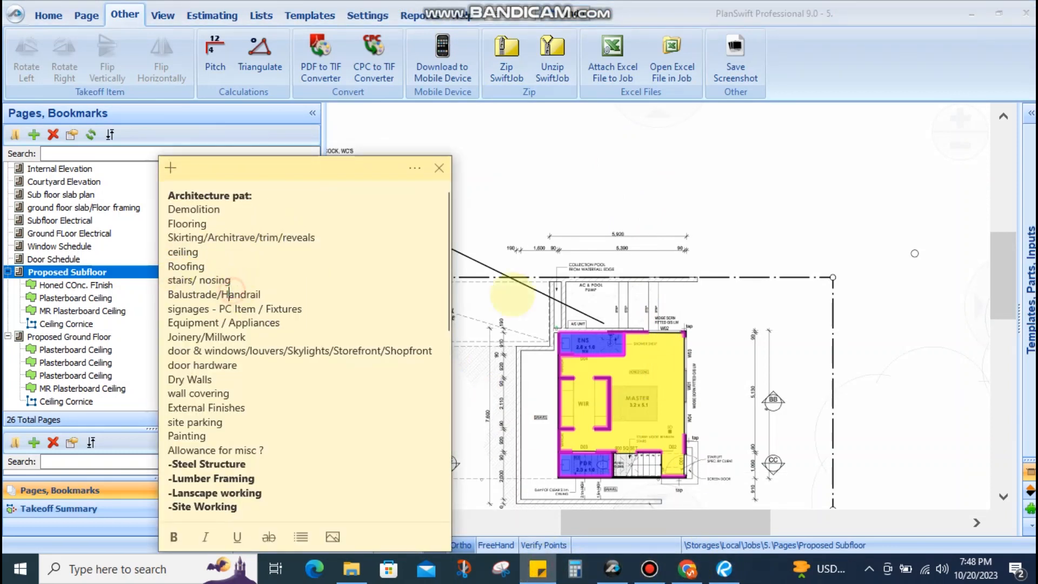
{"action": "left_click", "coordinate": [512, 295]}
{"action": "scroll", "coordinate": [160, 258], "scroll_direction": "up", "scroll_amount": 4}
{"action": "scroll", "coordinate": [160, 259], "scroll_direction": "up", "scroll_amount": 3}
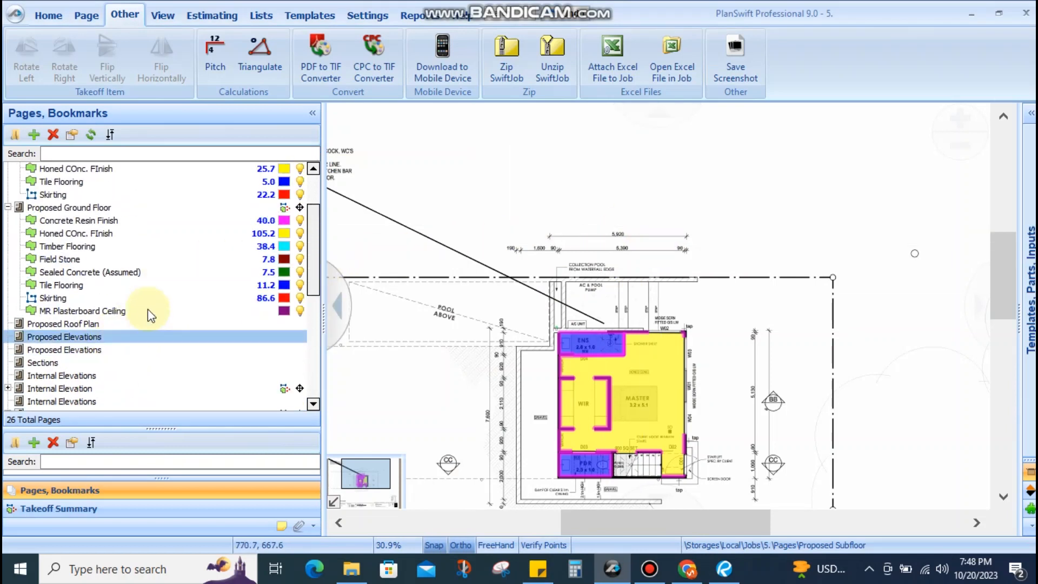
{"action": "scroll", "coordinate": [148, 321], "scroll_direction": "up", "scroll_amount": 2}
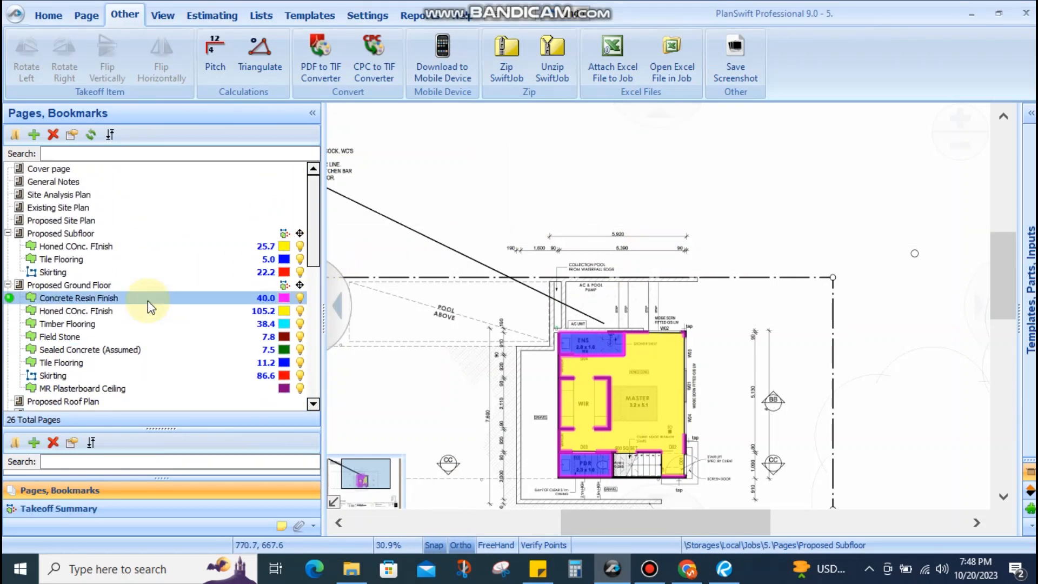
{"action": "left_click", "coordinate": [8, 233]}
{"action": "left_click", "coordinate": [7, 246]}
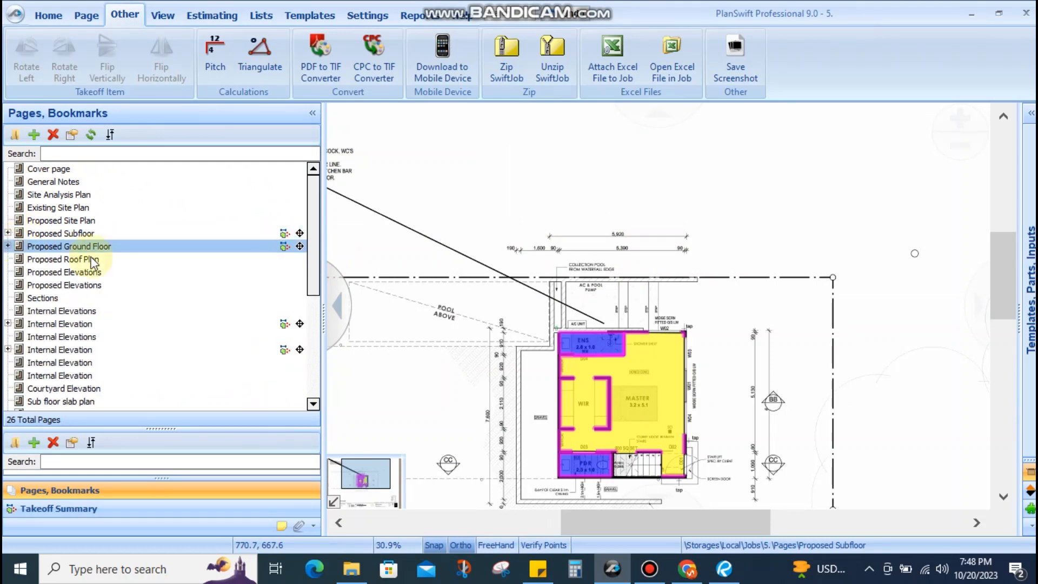
Pan around the master suite area of the Proposed Subfloor plan
{"action": "left_click_drag", "start_coordinate": [717, 288], "coordinate": [709, 140]}
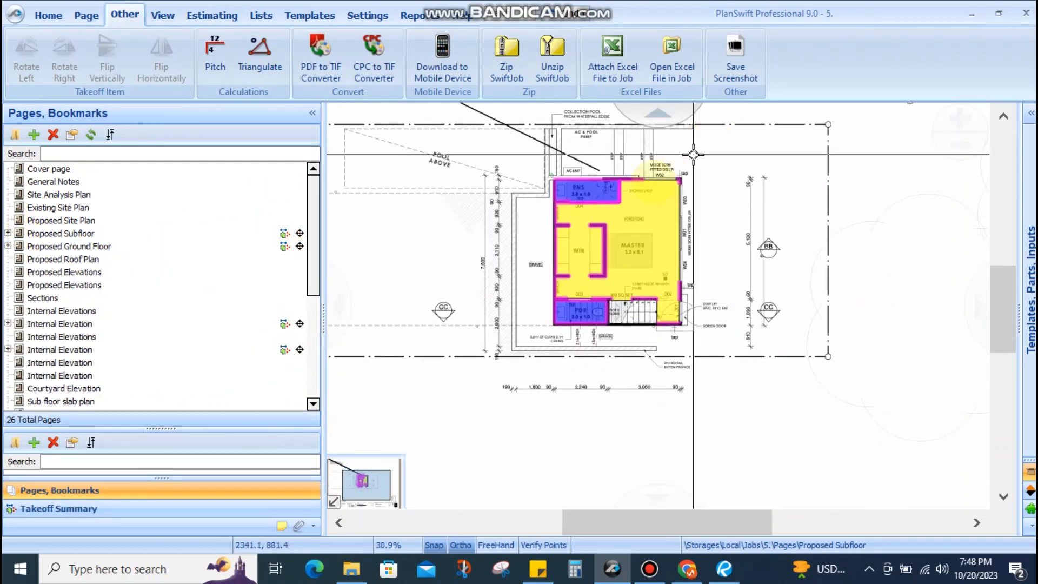
{"action": "scroll", "coordinate": [539, 333], "scroll_direction": "up", "scroll_amount": 4}
{"action": "left_click_drag", "start_coordinate": [539, 334], "coordinate": [590, 390]}
{"action": "scroll", "coordinate": [546, 303], "scroll_direction": "down", "scroll_amount": 5}
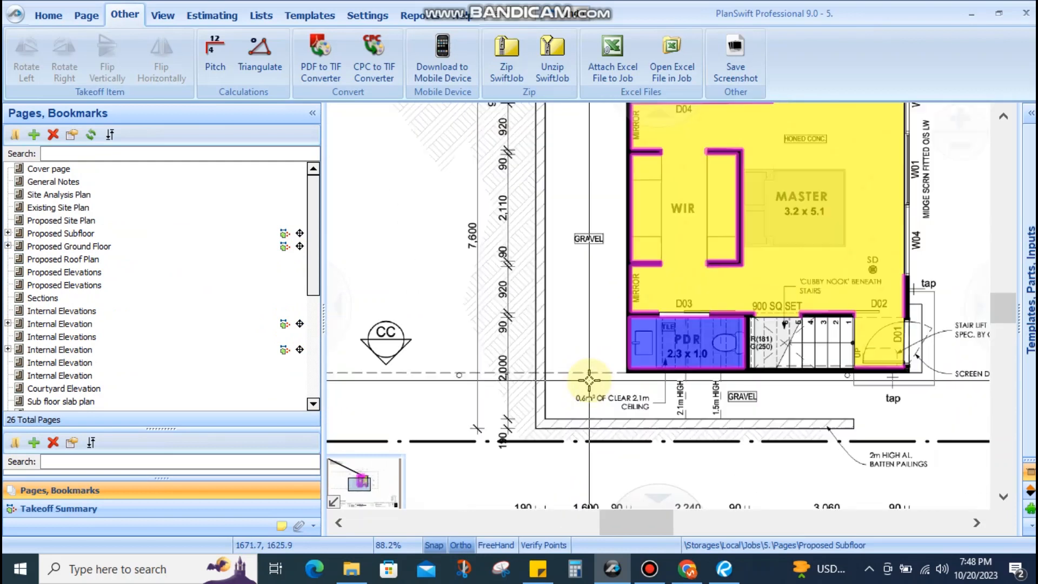
{"action": "scroll", "coordinate": [543, 282], "scroll_direction": "up", "scroll_amount": 3}
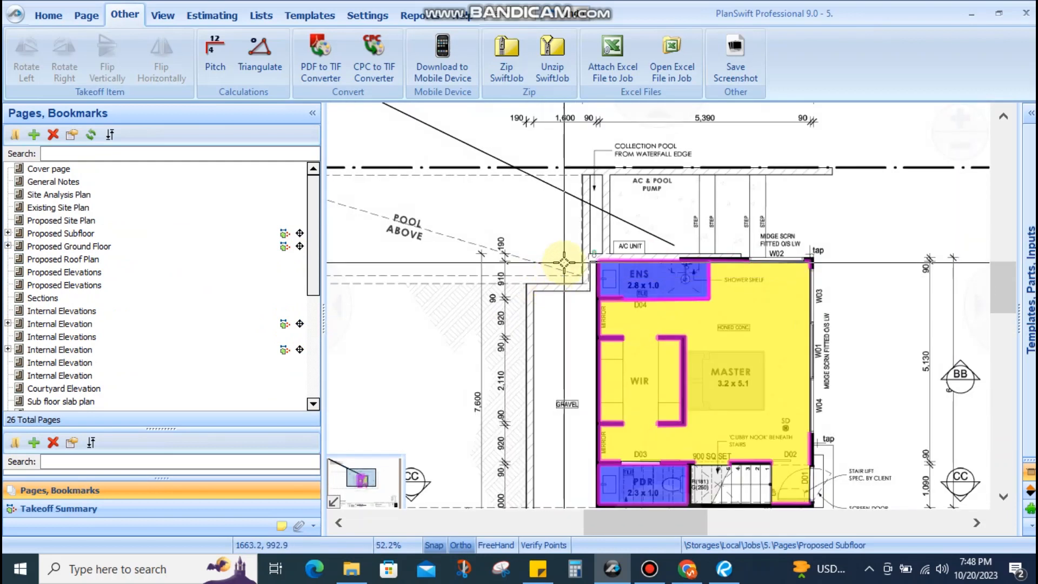
{"action": "scroll", "coordinate": [563, 263], "scroll_direction": "down", "scroll_amount": 2}
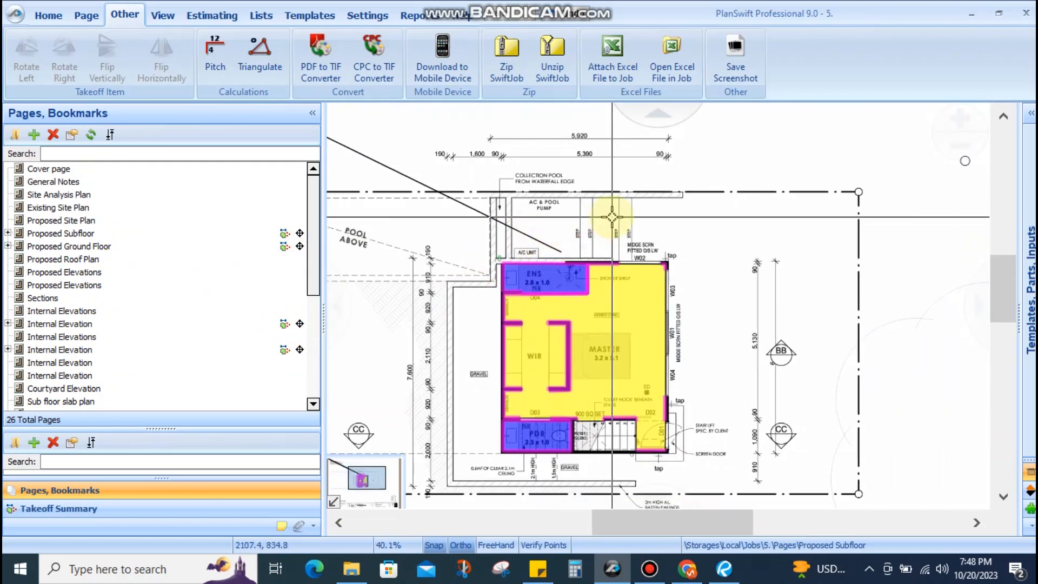
{"action": "scroll", "coordinate": [612, 217], "scroll_direction": "up", "scroll_amount": 4}
{"action": "scroll", "coordinate": [759, 217], "scroll_direction": "down", "scroll_amount": 5}
{"action": "left_click_drag", "start_coordinate": [771, 260], "coordinate": [680, 252]}
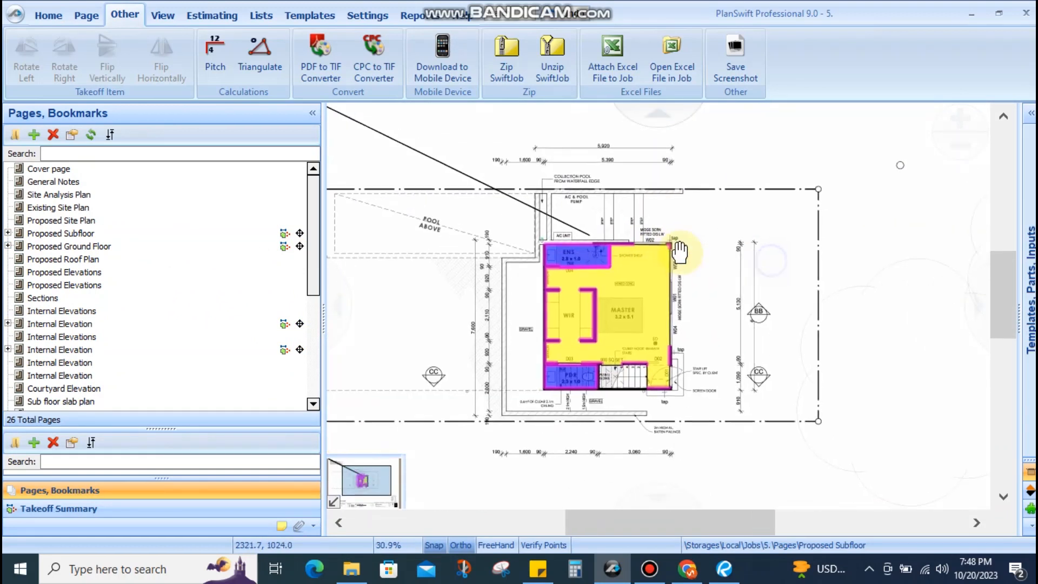
{"action": "scroll", "coordinate": [695, 224], "scroll_direction": "up", "scroll_amount": 3}
{"action": "scroll", "coordinate": [643, 247], "scroll_direction": "down", "scroll_amount": 2}
{"action": "left_click_drag", "start_coordinate": [772, 295], "coordinate": [703, 195]}
{"action": "scroll", "coordinate": [686, 306], "scroll_direction": "up", "scroll_amount": 3}
Inspect the powder room, stairs, ensuite and top wall, then recentre the whole subfloor plan
{"action": "left_click_drag", "start_coordinate": [668, 330], "coordinate": [868, 232]}
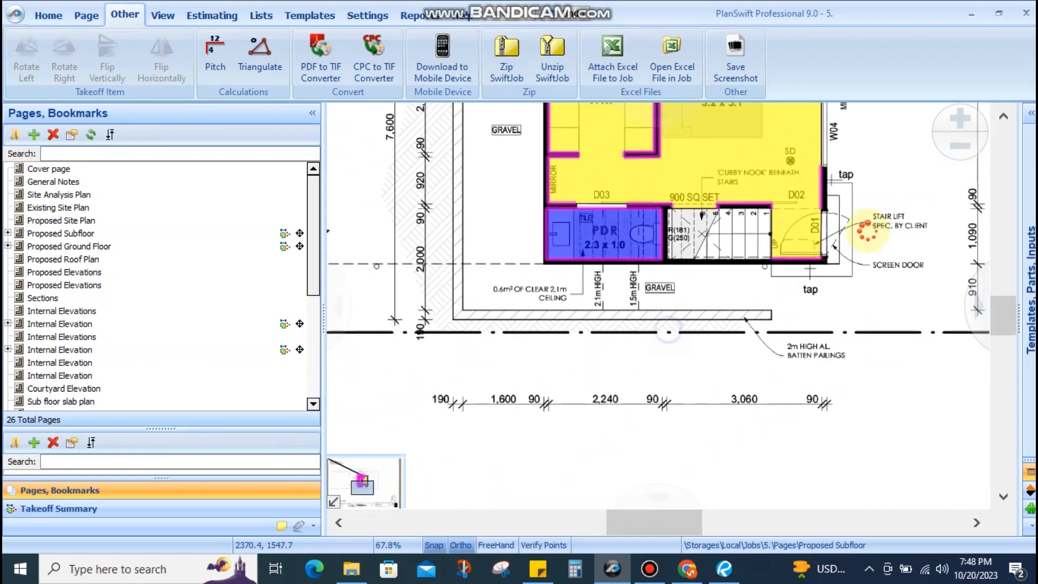
{"action": "left_click_drag", "start_coordinate": [552, 294], "coordinate": [584, 371]}
{"action": "left_click_drag", "start_coordinate": [547, 254], "coordinate": [536, 388]}
{"action": "left_click_drag", "start_coordinate": [531, 292], "coordinate": [508, 399]}
{"action": "left_click_drag", "start_coordinate": [652, 222], "coordinate": [606, 251]}
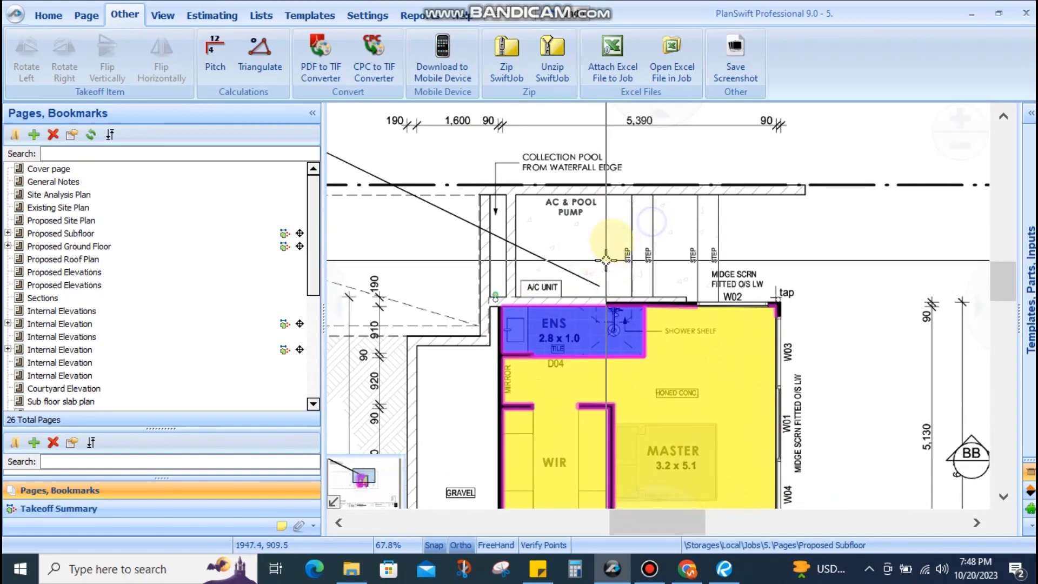
{"action": "scroll", "coordinate": [528, 242], "scroll_direction": "down", "scroll_amount": 2}
{"action": "left_click_drag", "start_coordinate": [529, 242], "coordinate": [667, 196]}
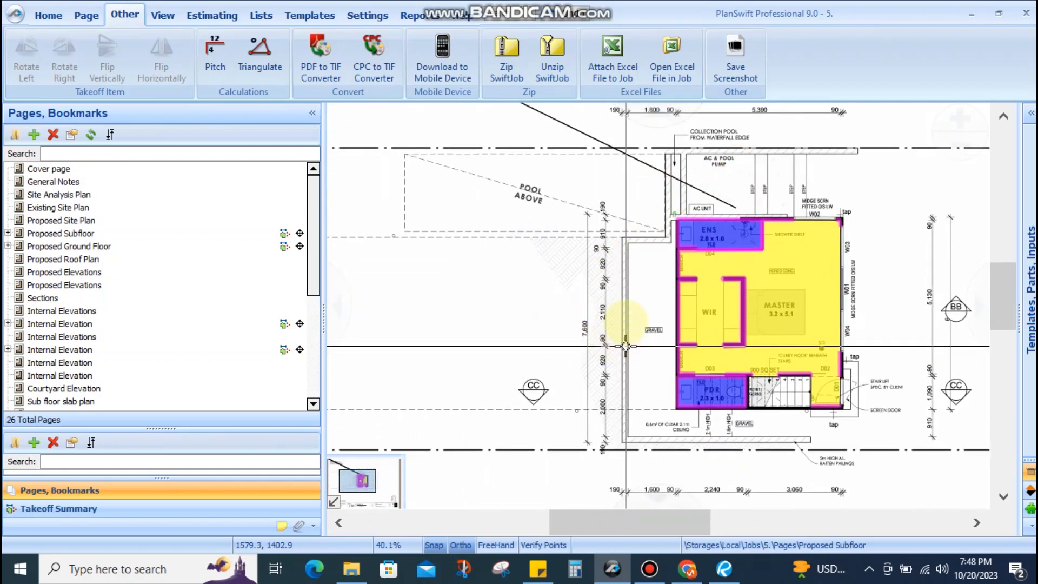
{"action": "left_click_drag", "start_coordinate": [608, 242], "coordinate": [522, 273]}
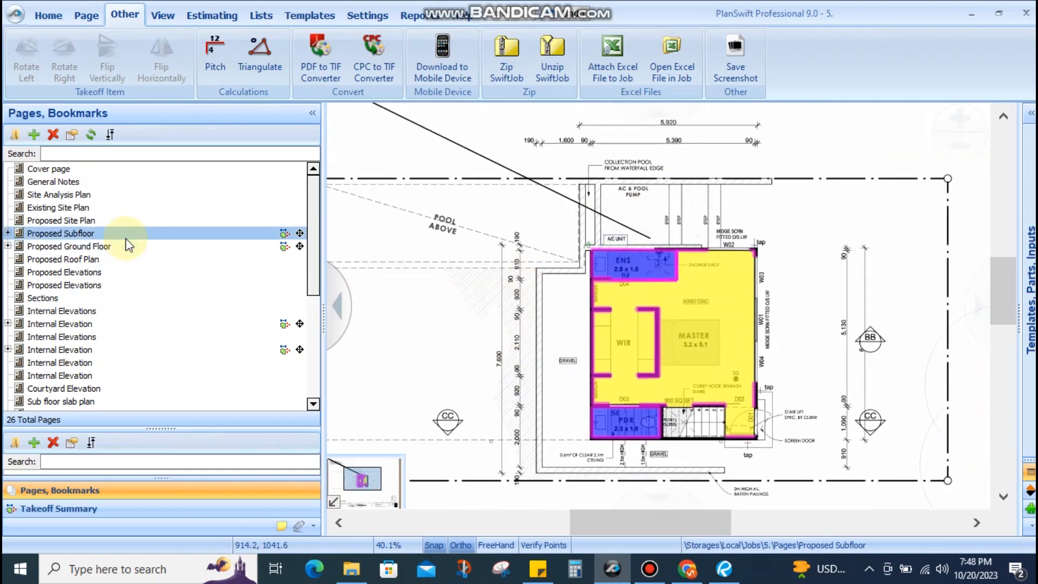
Show the Proposed Ground Floor page with its takeoffs displayed on the plan
{"action": "left_click", "coordinate": [87, 246]}
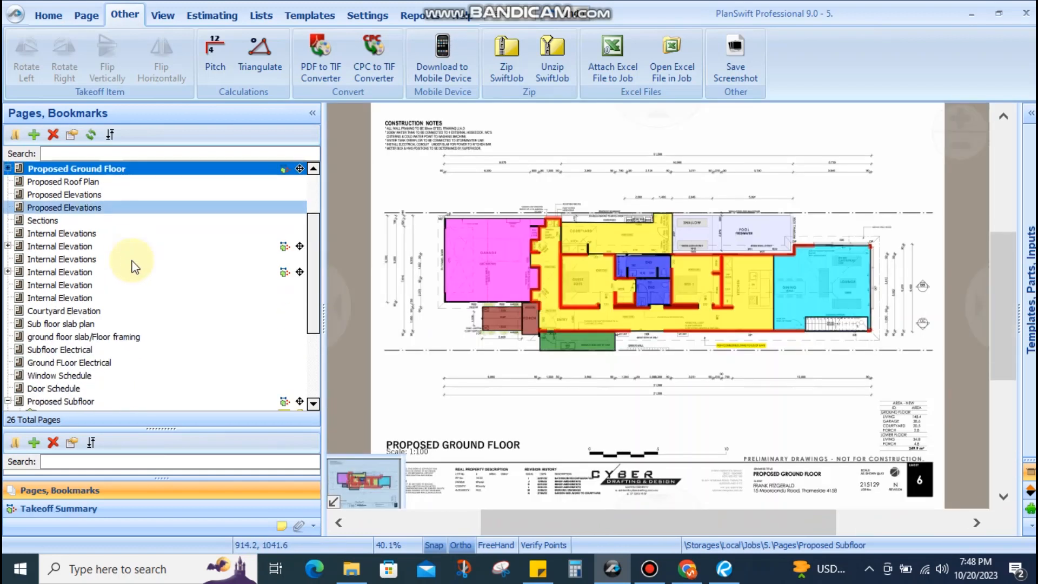
{"action": "left_click", "coordinate": [119, 336]}
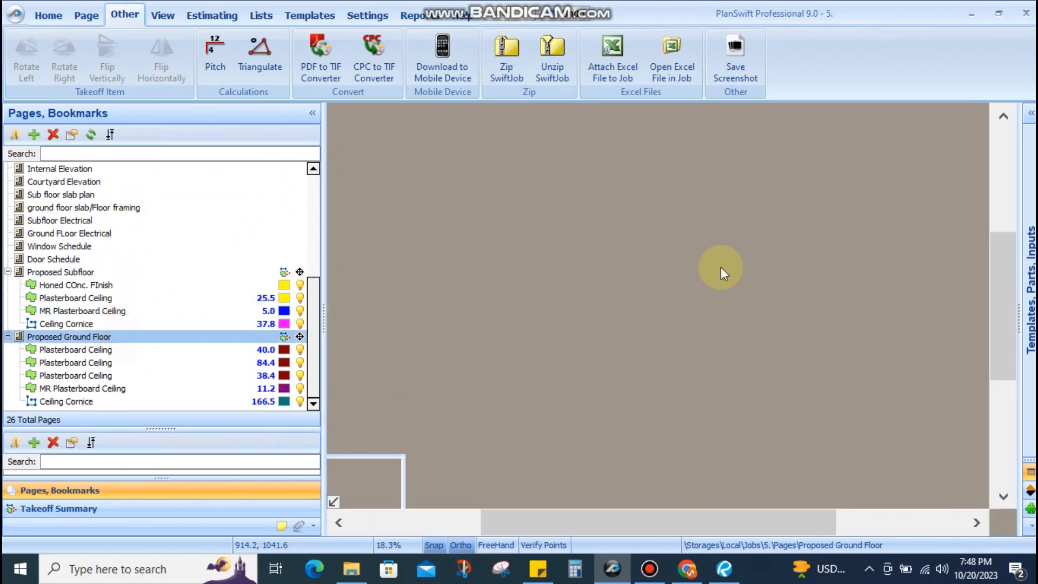
{"action": "scroll", "coordinate": [532, 240], "scroll_direction": "up", "scroll_amount": 1}
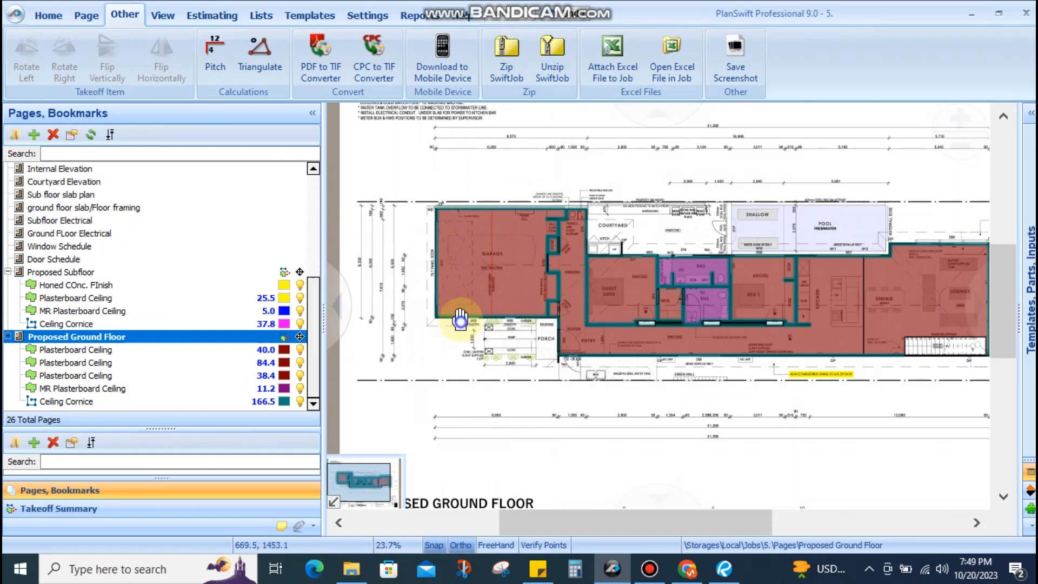
{"action": "scroll", "coordinate": [460, 322], "scroll_direction": "up", "scroll_amount": 6}
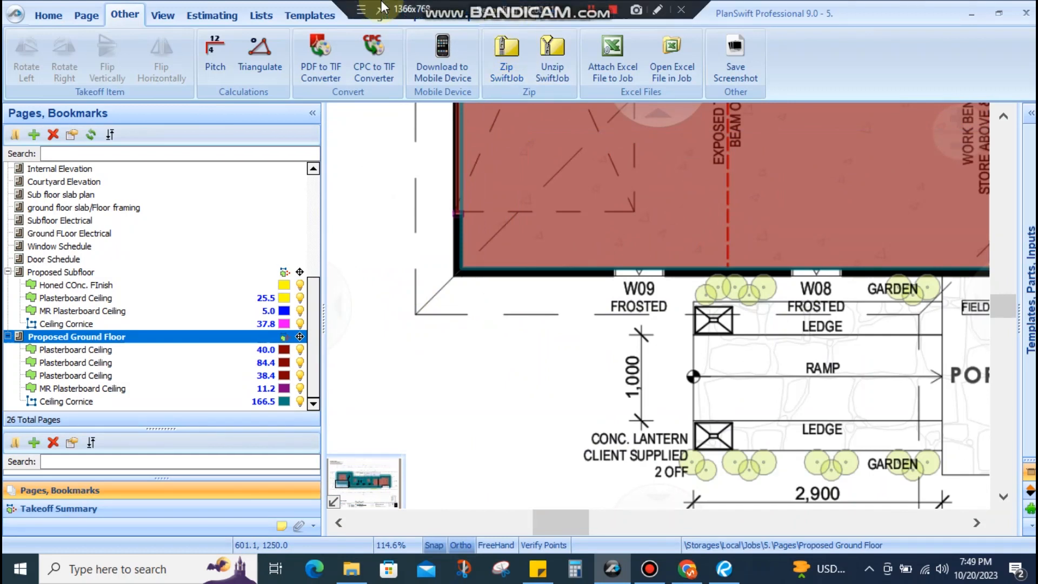
Trial a rectangle along the garage front edge from the wall corner, then cancel it
{"action": "left_click_drag", "start_coordinate": [447, 360], "coordinate": [434, 400]}
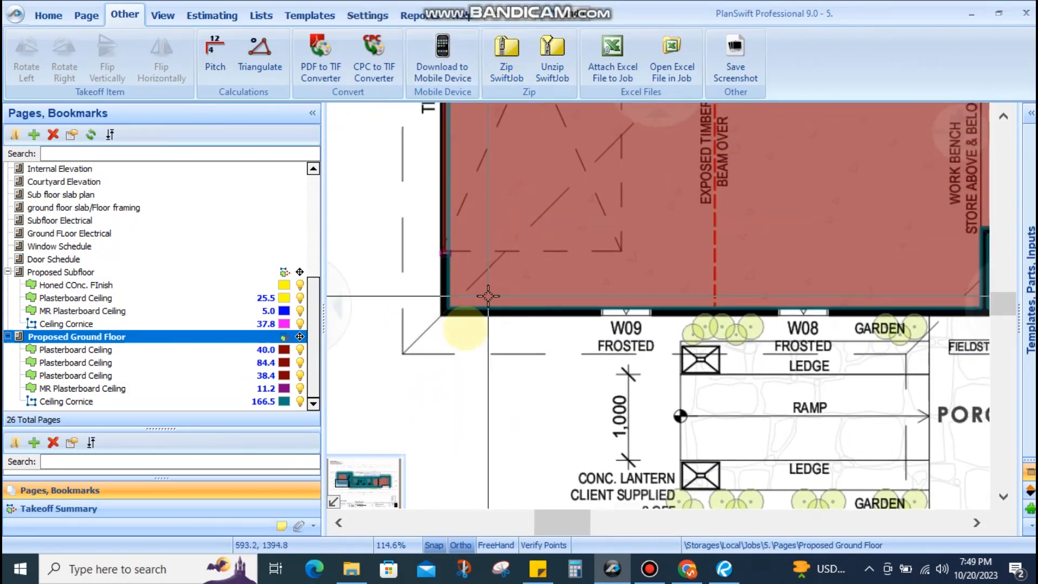
{"action": "scroll", "coordinate": [449, 353], "scroll_direction": "down", "scroll_amount": 2}
{"action": "scroll", "coordinate": [429, 346], "scroll_direction": "up", "scroll_amount": 7}
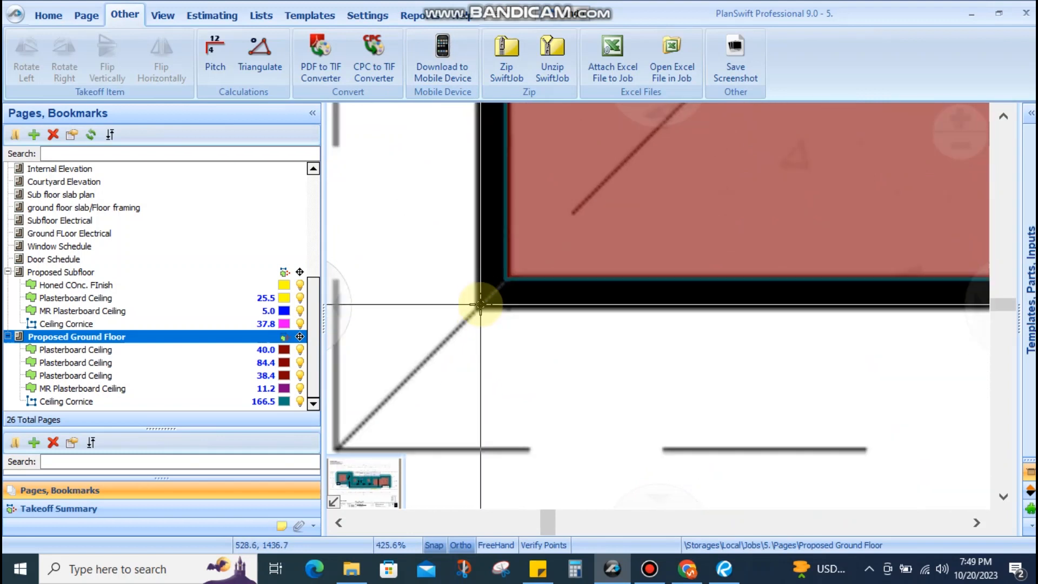
{"action": "scroll", "coordinate": [481, 305], "scroll_direction": "down", "scroll_amount": 4}
{"action": "left_click_drag", "start_coordinate": [481, 304], "coordinate": [435, 351]}
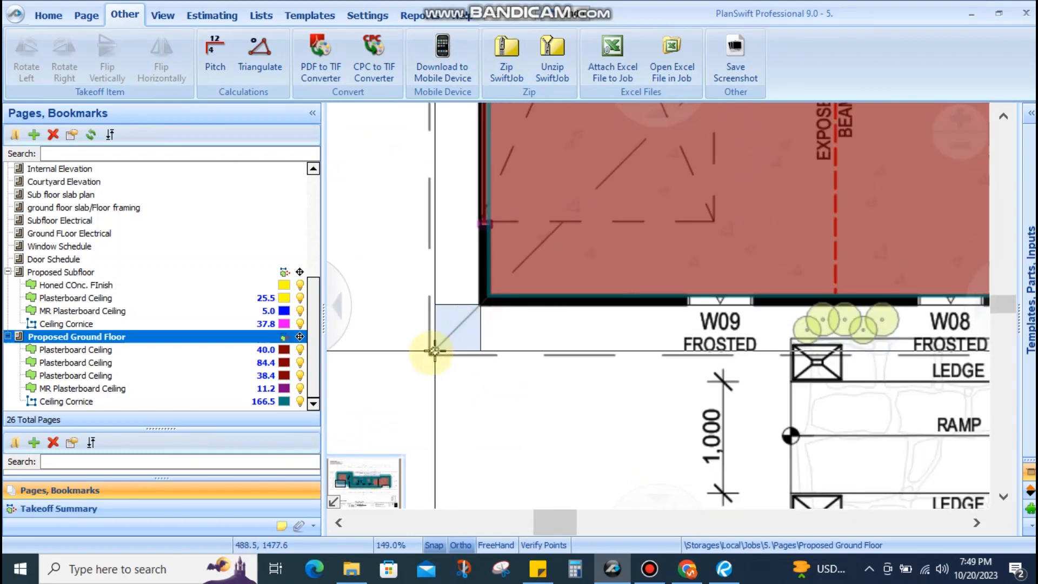
{"action": "scroll", "coordinate": [441, 354], "scroll_direction": "up", "scroll_amount": 3}
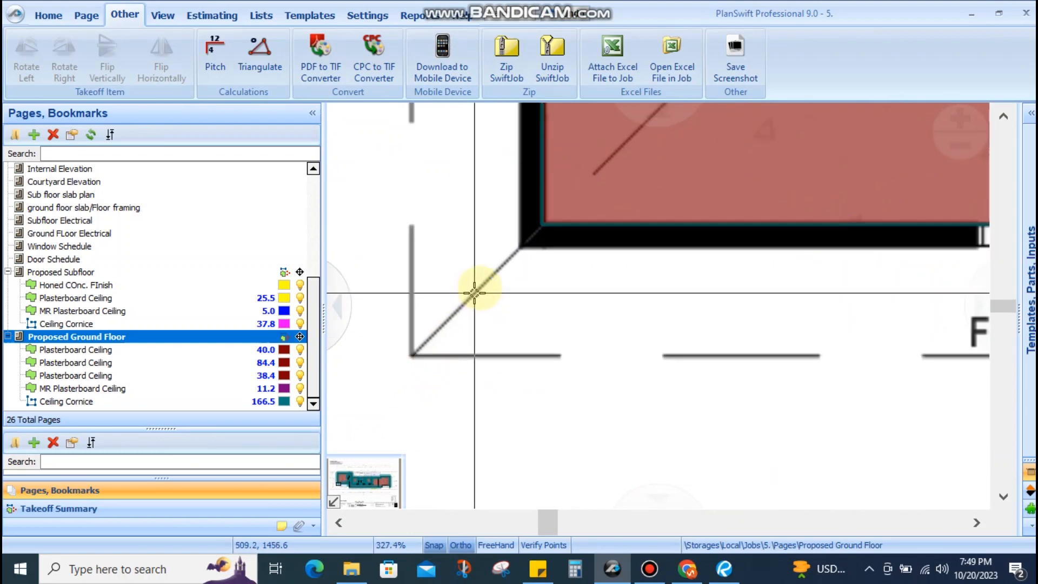
{"action": "left_click_drag", "start_coordinate": [512, 248], "coordinate": [848, 352]}
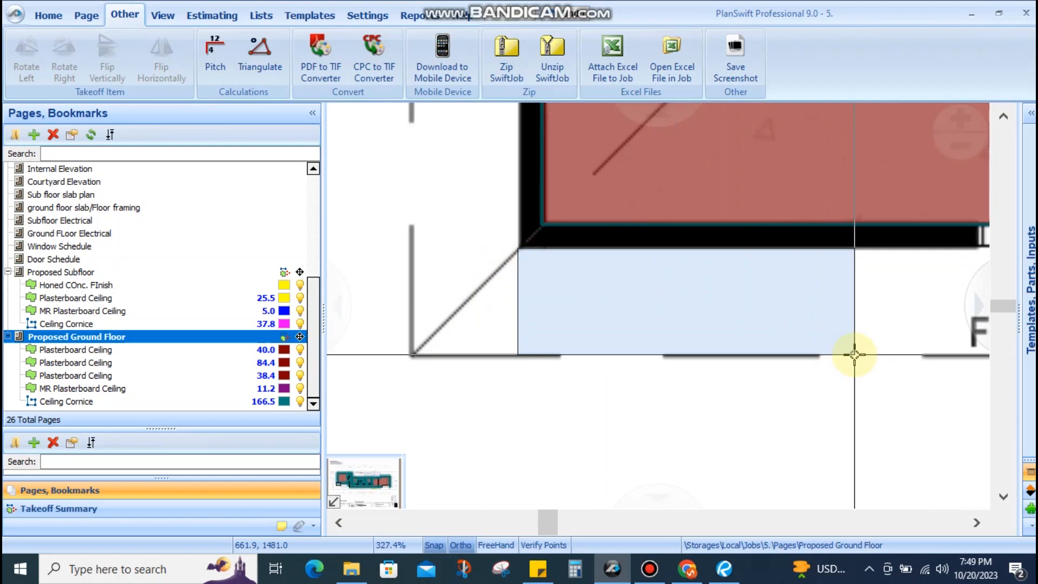
{"action": "left_click", "coordinate": [854, 354]}
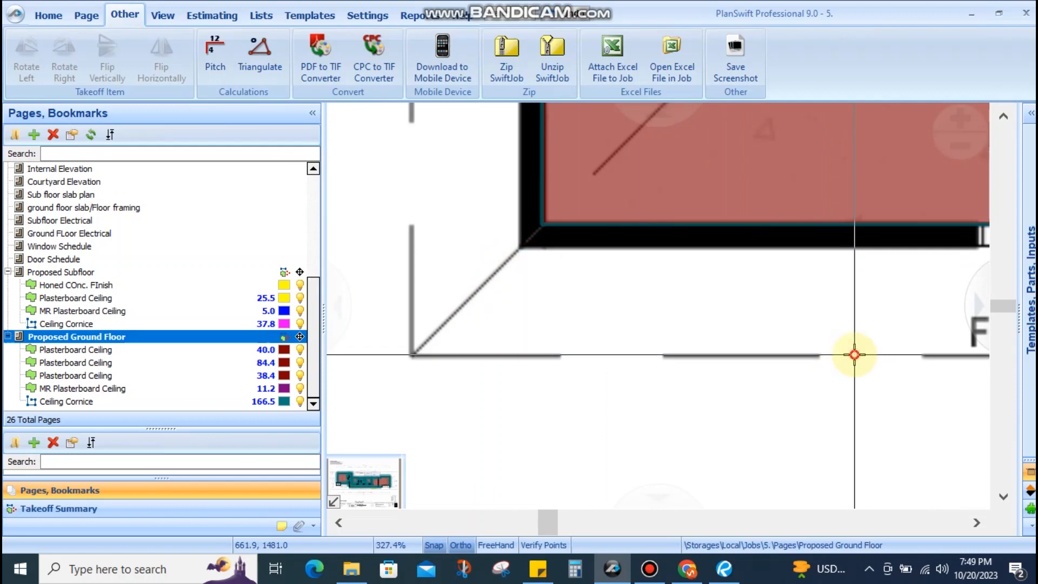
{"action": "left_click", "coordinate": [519, 246]}
{"action": "scroll", "coordinate": [476, 261], "scroll_direction": "down", "scroll_amount": 4}
Pan across the garage to bring the porch and entry into view
{"action": "left_click_drag", "start_coordinate": [651, 286], "coordinate": [485, 270]}
{"action": "scroll", "coordinate": [675, 278], "scroll_direction": "down", "scroll_amount": 3}
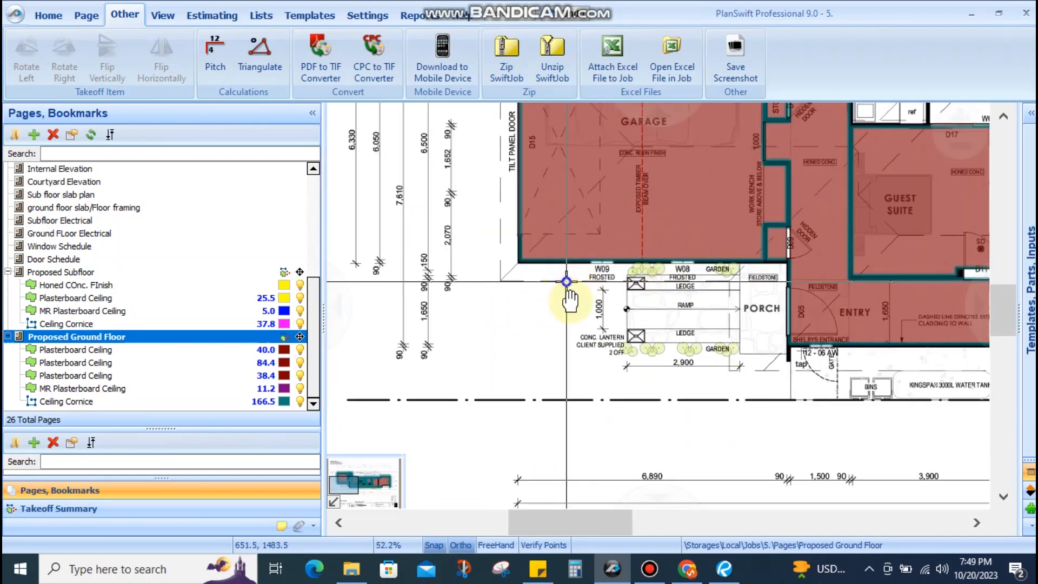
{"action": "left_click_drag", "start_coordinate": [565, 287], "coordinate": [609, 362]}
{"action": "left_click_drag", "start_coordinate": [566, 252], "coordinate": [517, 346]}
{"action": "scroll", "coordinate": [520, 217], "scroll_direction": "up", "scroll_amount": 3}
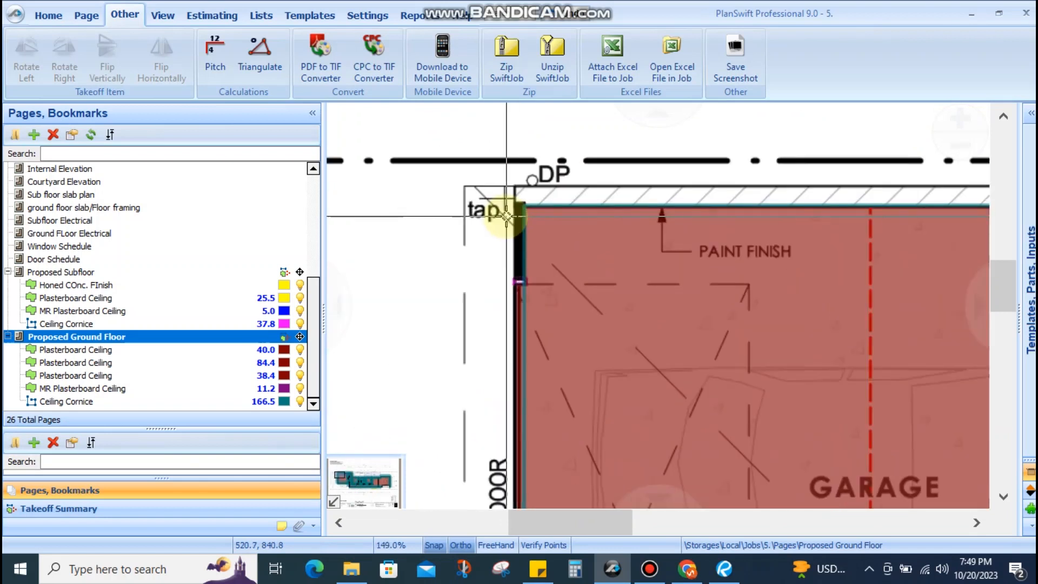
{"action": "scroll", "coordinate": [515, 191], "scroll_direction": "down", "scroll_amount": 2}
{"action": "scroll", "coordinate": [515, 191], "scroll_direction": "down", "scroll_amount": 1}
{"action": "left_click_drag", "start_coordinate": [517, 241], "coordinate": [501, 109]}
{"action": "left_click_drag", "start_coordinate": [678, 355], "coordinate": [555, 345]}
{"action": "scroll", "coordinate": [673, 288], "scroll_direction": "up", "scroll_amount": 2}
{"action": "left_click_drag", "start_coordinate": [622, 326], "coordinate": [550, 228]}
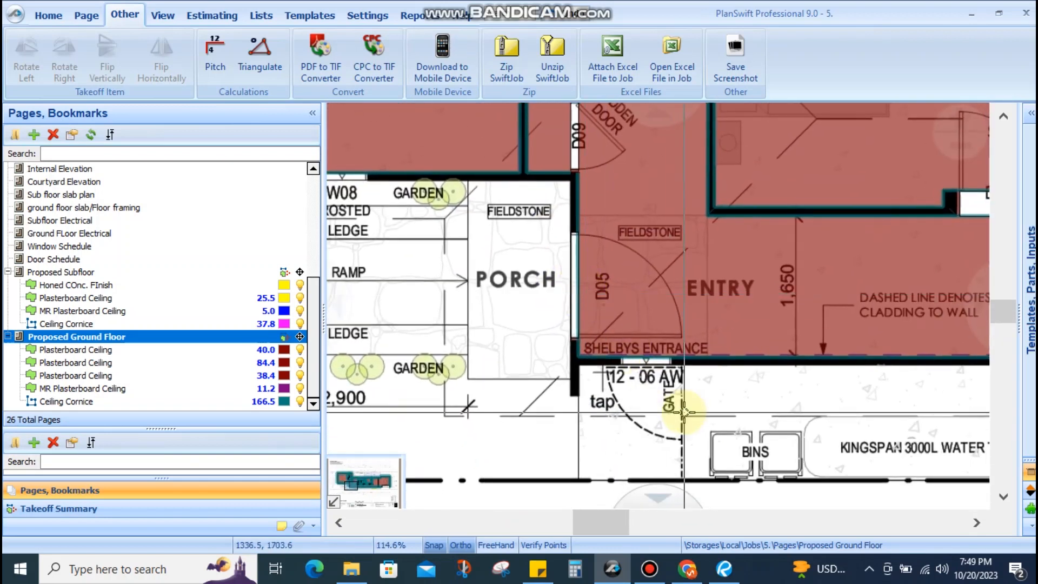
{"action": "left_click_drag", "start_coordinate": [682, 421], "coordinate": [598, 301]}
{"action": "scroll", "coordinate": [745, 330], "scroll_direction": "down", "scroll_amount": 3}
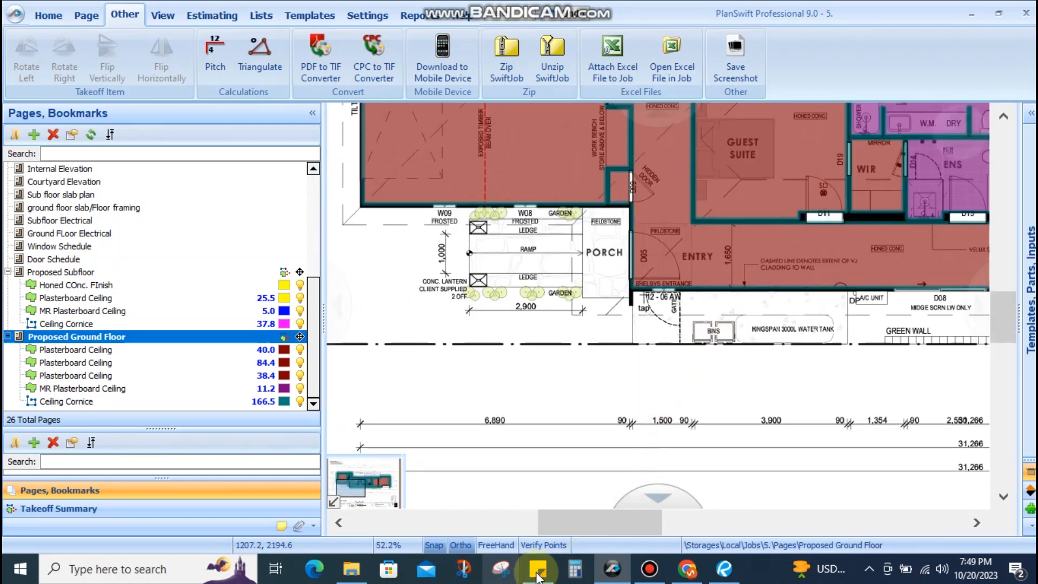
Check the scope-of-work notes, then frame the garage's top-left DP corner at 149% zoom
{"action": "left_click", "coordinate": [538, 569]}
{"action": "scroll", "coordinate": [333, 361], "scroll_direction": "down", "scroll_amount": 8}
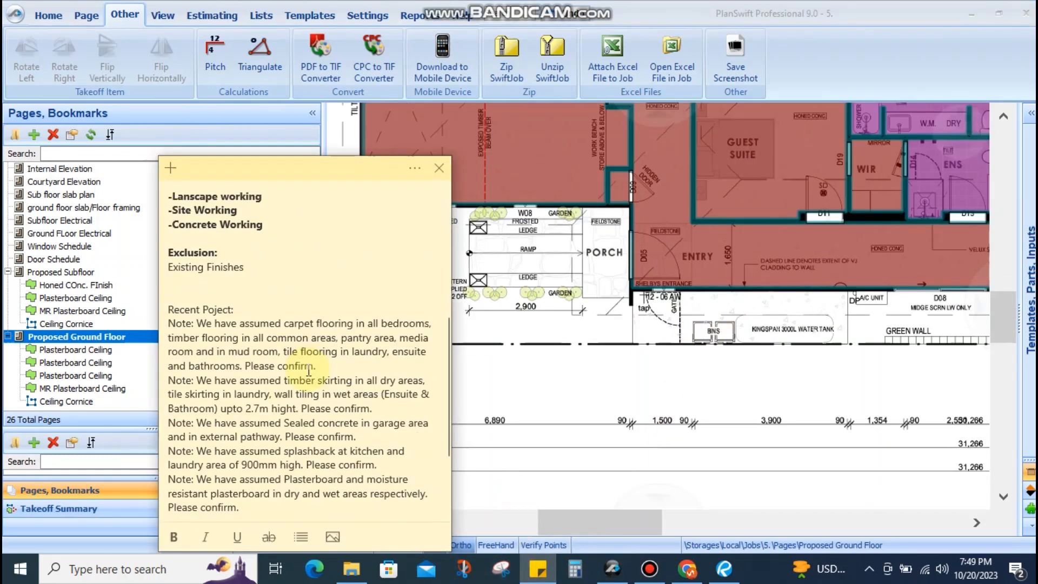
{"action": "scroll", "coordinate": [226, 405], "scroll_direction": "down", "scroll_amount": 3}
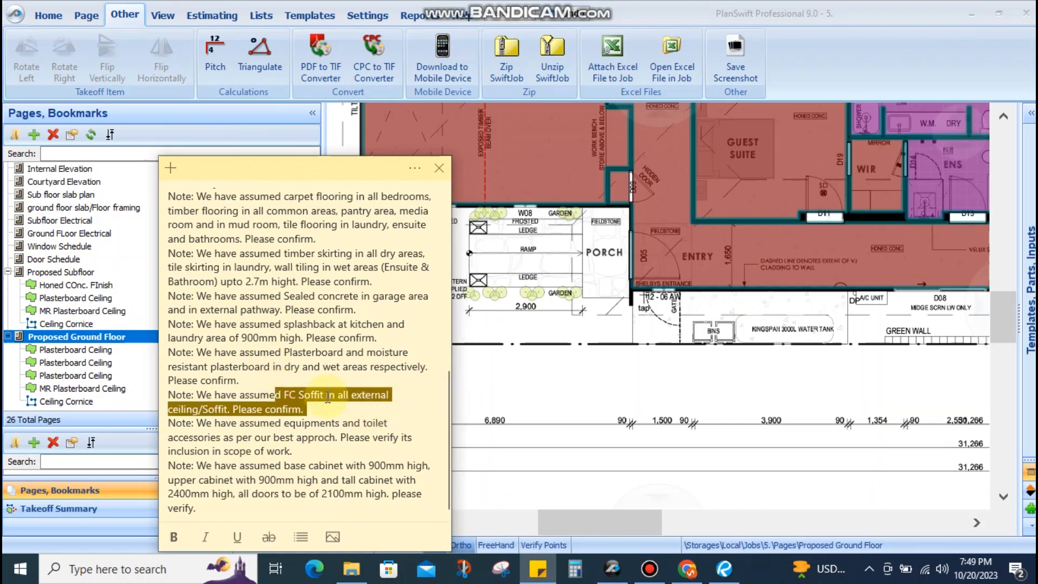
{"action": "left_click", "coordinate": [597, 381]}
{"action": "left_click_drag", "start_coordinate": [498, 238], "coordinate": [720, 464]}
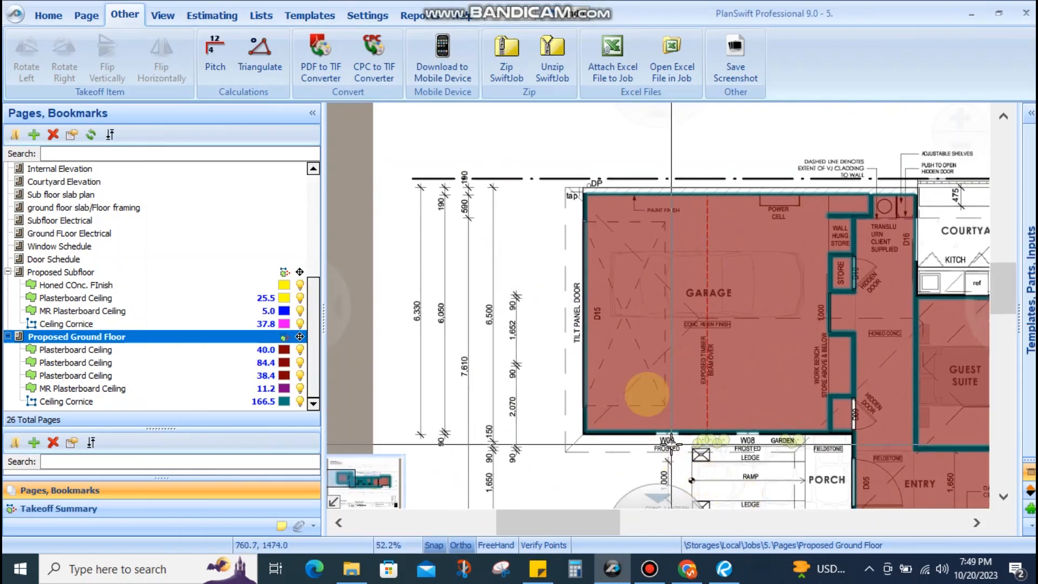
{"action": "scroll", "coordinate": [580, 196], "scroll_direction": "up", "scroll_amount": 4}
{"action": "scroll", "coordinate": [562, 200], "scroll_direction": "down", "scroll_amount": 3}
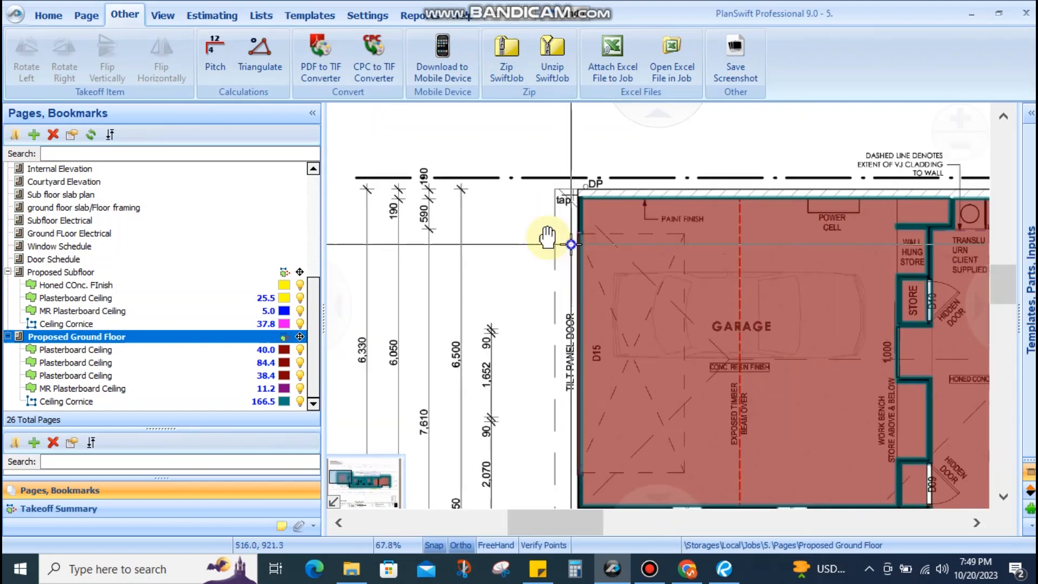
{"action": "scroll", "coordinate": [475, 316], "scroll_direction": "up", "scroll_amount": 3}
{"action": "left_click_drag", "start_coordinate": [475, 315], "coordinate": [488, 224]}
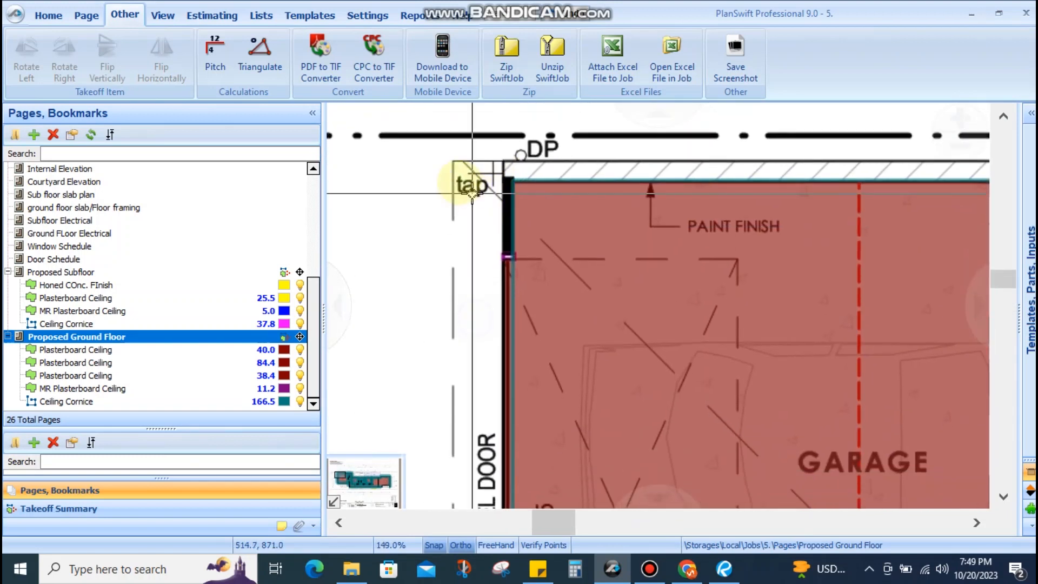
Create a solid red FC Soffit area takeoff in the Flooring folder and begin recording
{"action": "left_click", "coordinate": [64, 23]}
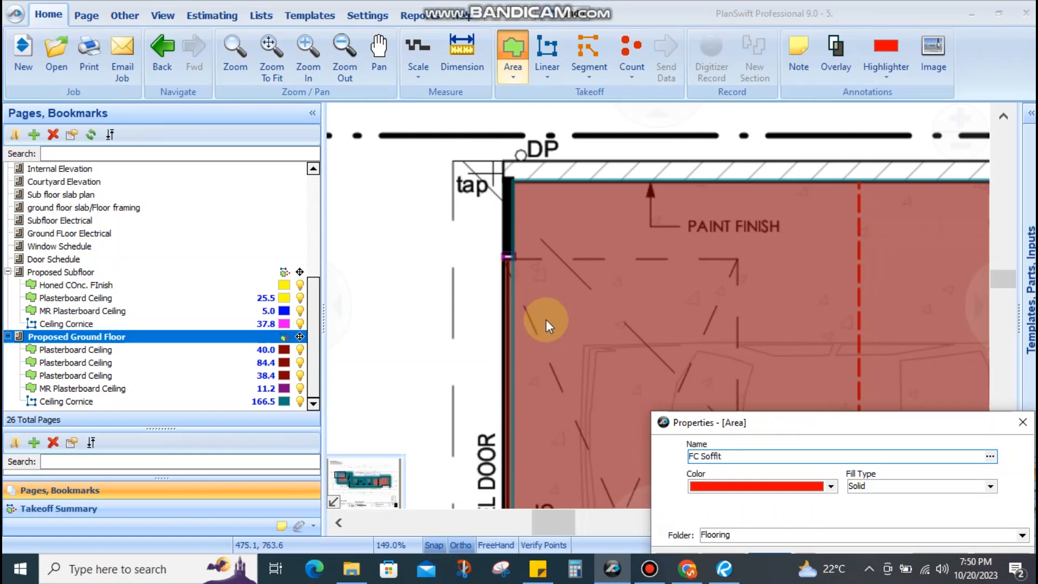
{"action": "left_click_drag", "start_coordinate": [839, 427], "coordinate": [562, 174]}
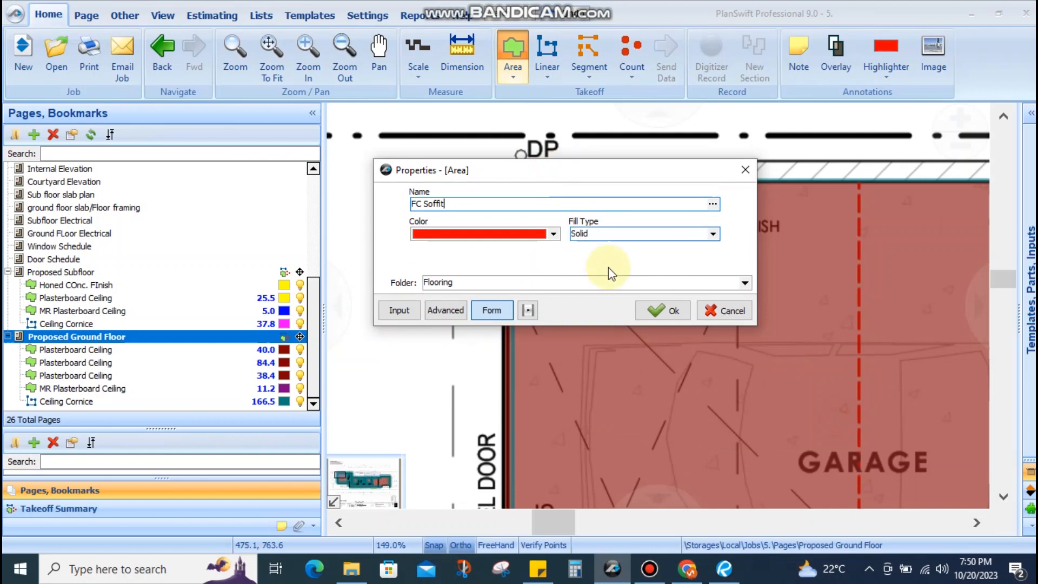
{"action": "left_click", "coordinate": [656, 311]}
{"action": "scroll", "coordinate": [544, 208], "scroll_direction": "up", "scroll_amount": 5}
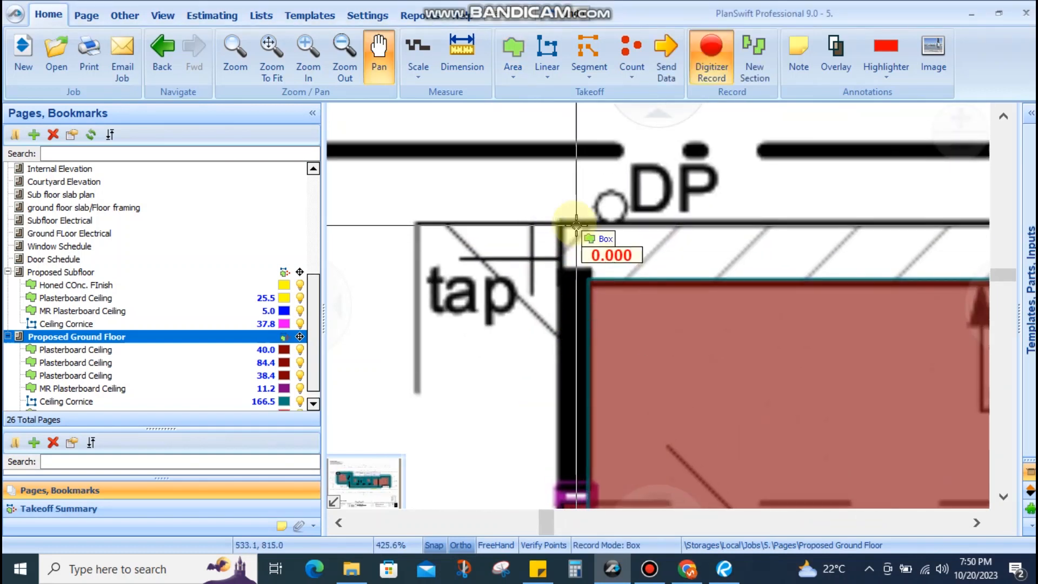
Start the FC Soffit outline at the wall corner and add a point at the courtyard corner
{"action": "left_click", "coordinate": [643, 546]}
{"action": "left_click", "coordinate": [564, 223]}
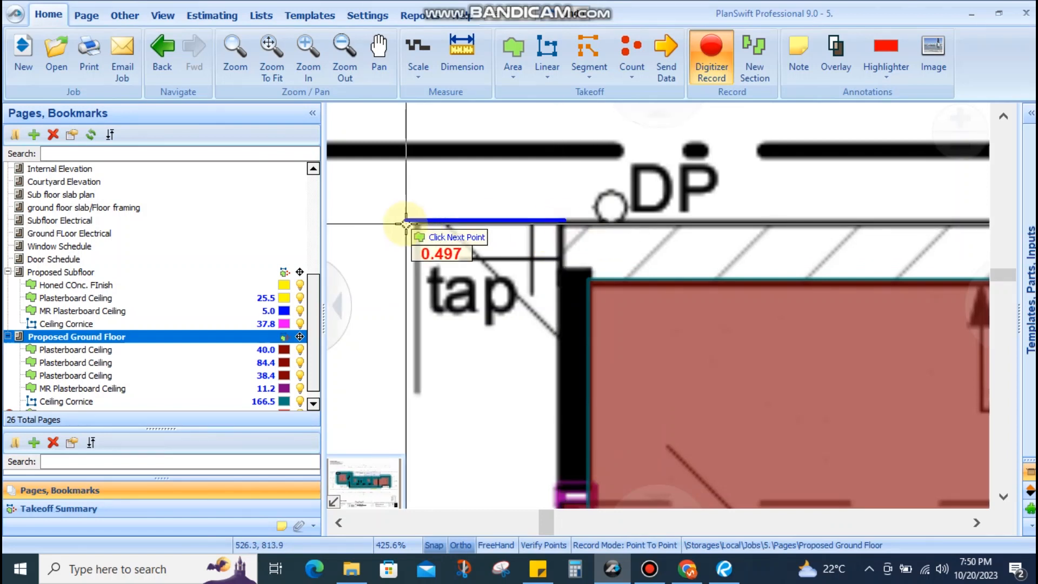
{"action": "scroll", "coordinate": [414, 220], "scroll_direction": "down", "scroll_amount": 6}
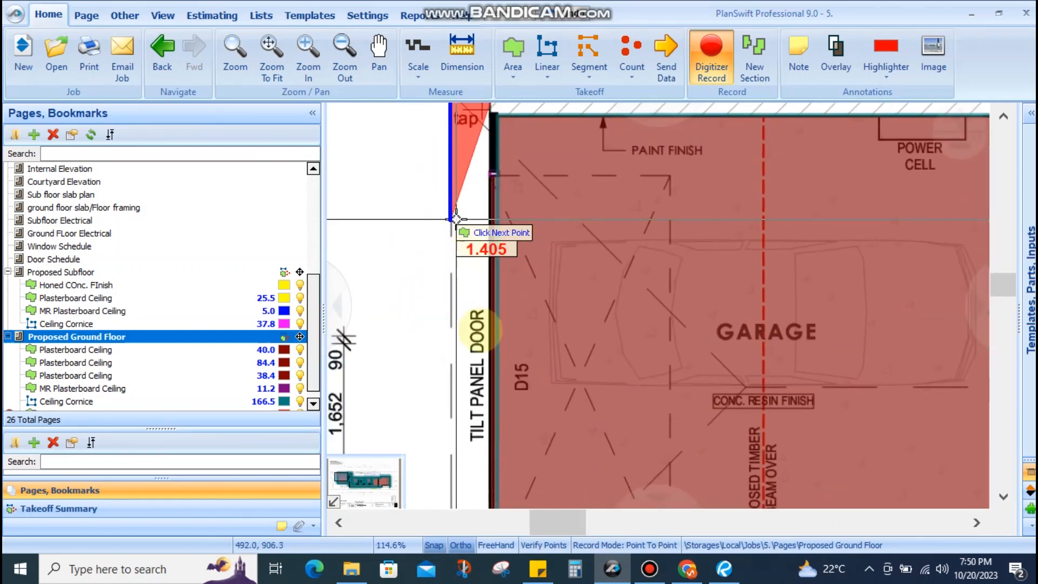
{"action": "scroll", "coordinate": [468, 312], "scroll_direction": "up", "scroll_amount": 6}
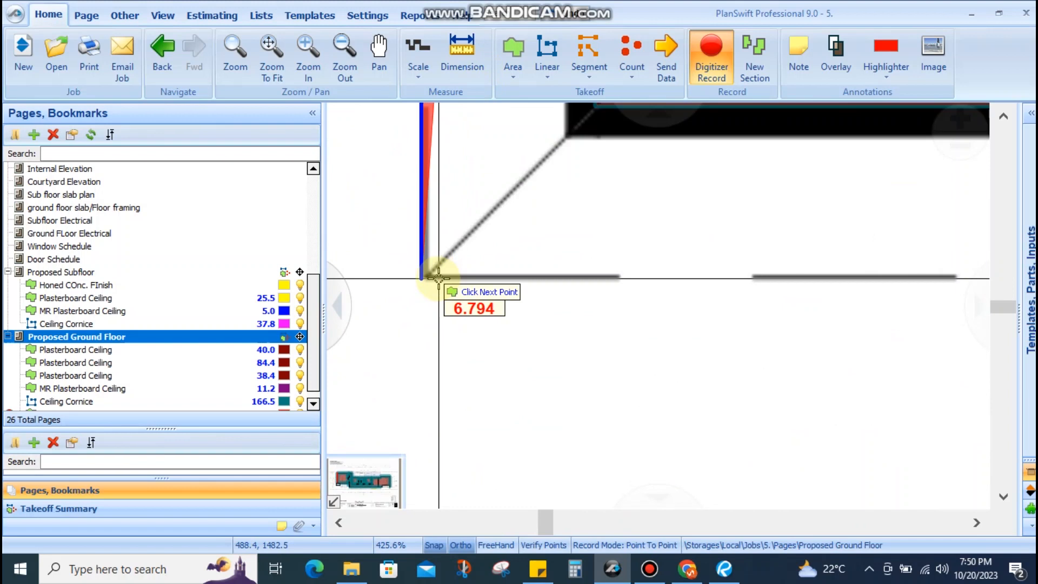
{"action": "scroll", "coordinate": [438, 277], "scroll_direction": "down", "scroll_amount": 3}
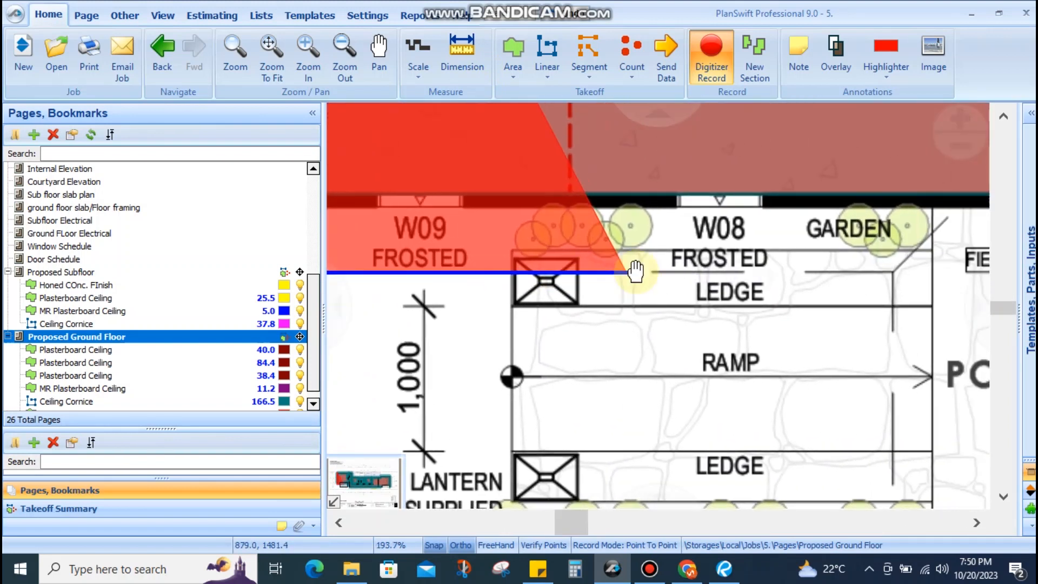
{"action": "scroll", "coordinate": [492, 270], "scroll_direction": "up", "scroll_amount": 4}
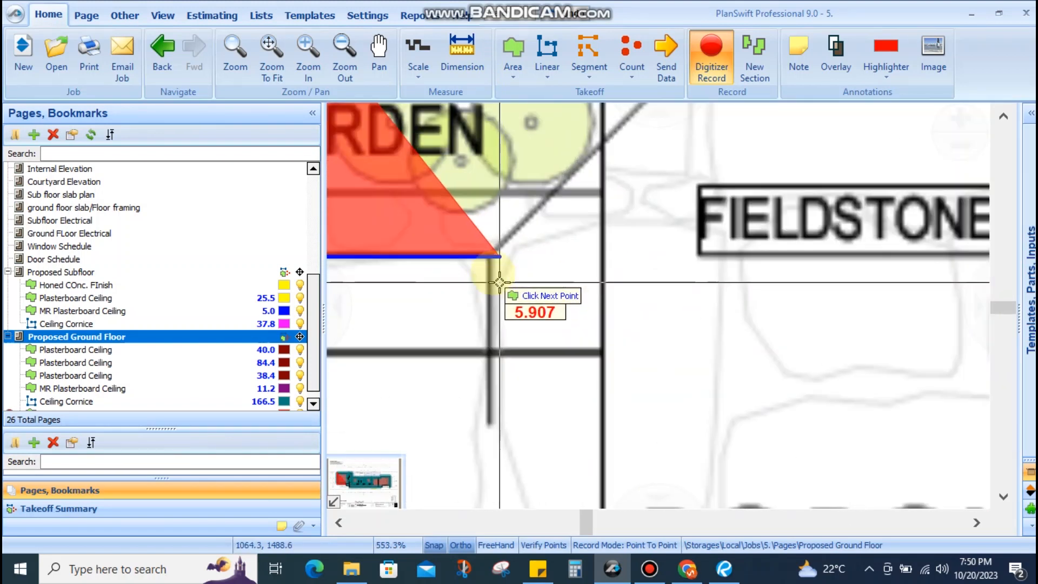
{"action": "scroll", "coordinate": [504, 260], "scroll_direction": "down", "scroll_amount": 5}
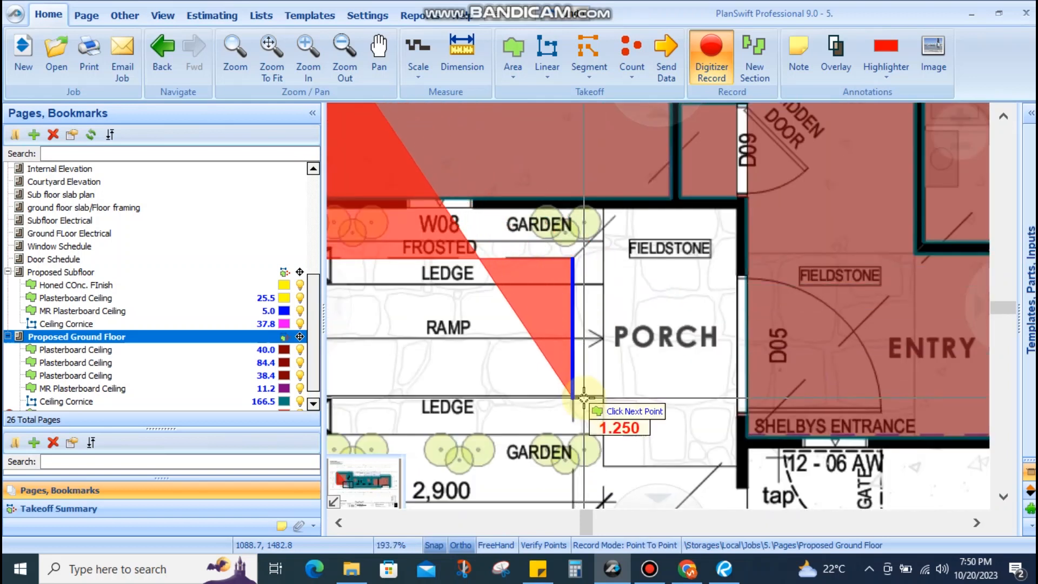
{"action": "scroll", "coordinate": [571, 279], "scroll_direction": "up", "scroll_amount": 1}
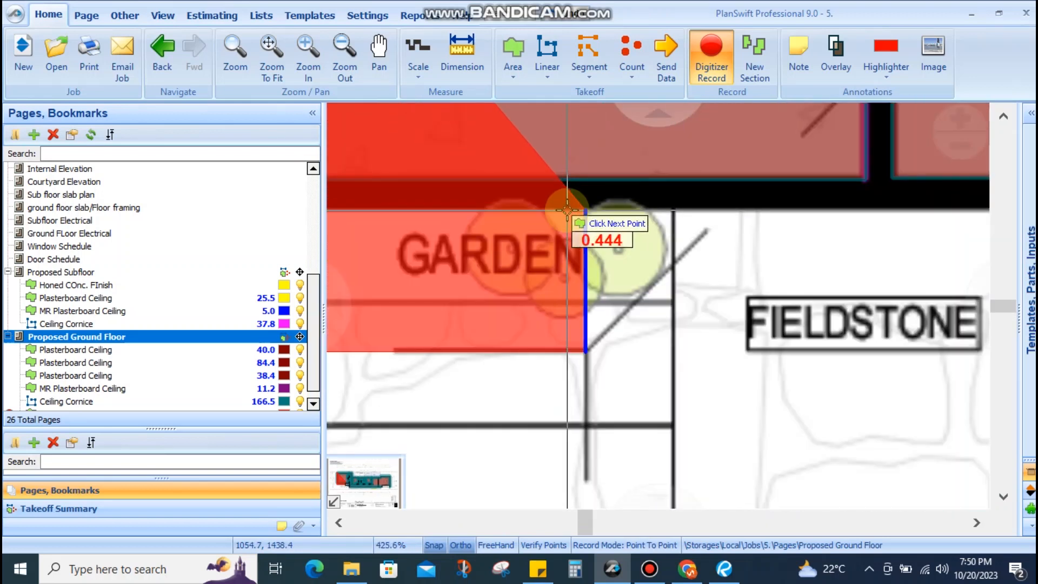
{"action": "scroll", "coordinate": [568, 211], "scroll_direction": "down", "scroll_amount": 5}
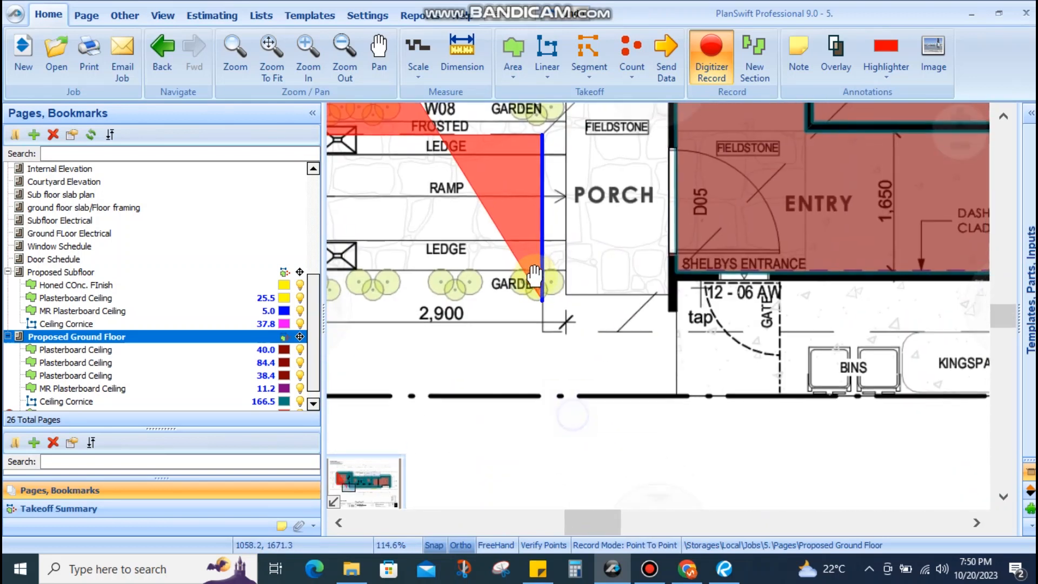
{"action": "scroll", "coordinate": [534, 281], "scroll_direction": "up", "scroll_amount": 6}
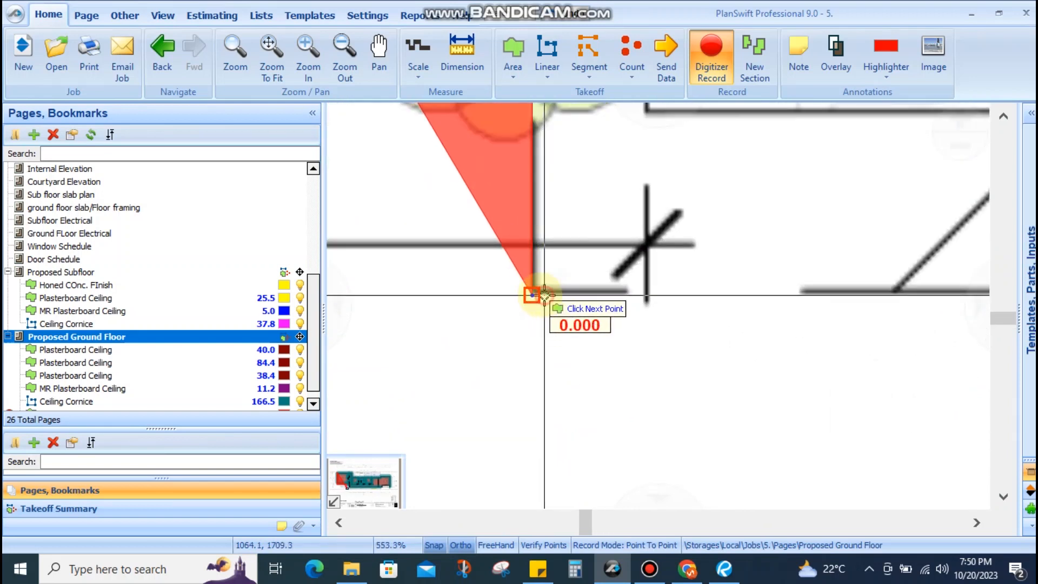
{"action": "scroll", "coordinate": [545, 295], "scroll_direction": "down", "scroll_amount": 4}
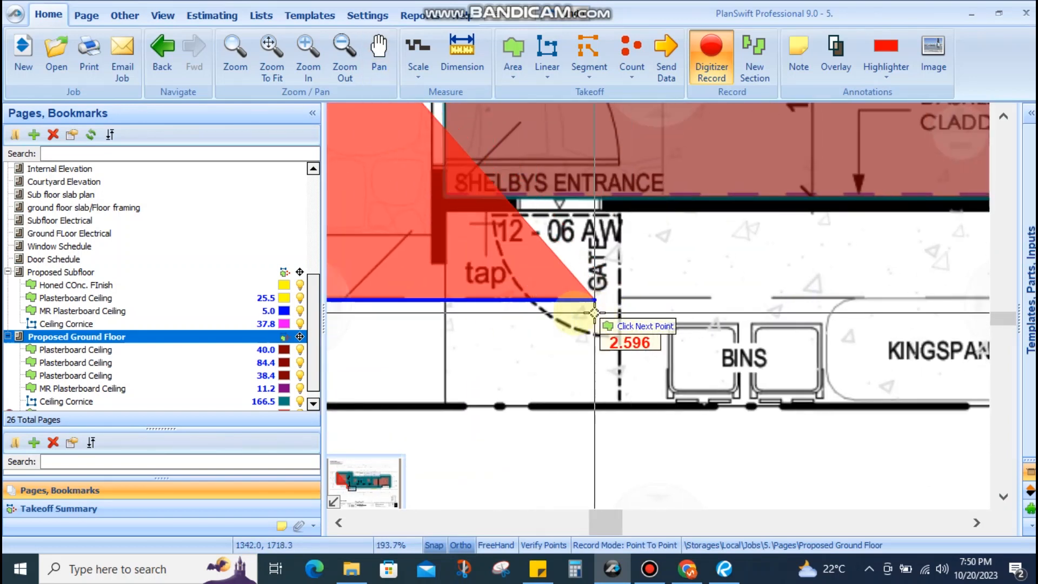
{"action": "scroll", "coordinate": [573, 313], "scroll_direction": "down", "scroll_amount": 3}
{"action": "left_click_drag", "start_coordinate": [725, 316], "coordinate": [412, 306]}
{"action": "left_click_drag", "start_coordinate": [816, 304], "coordinate": [500, 296]}
{"action": "left_click_drag", "start_coordinate": [724, 295], "coordinate": [554, 307]}
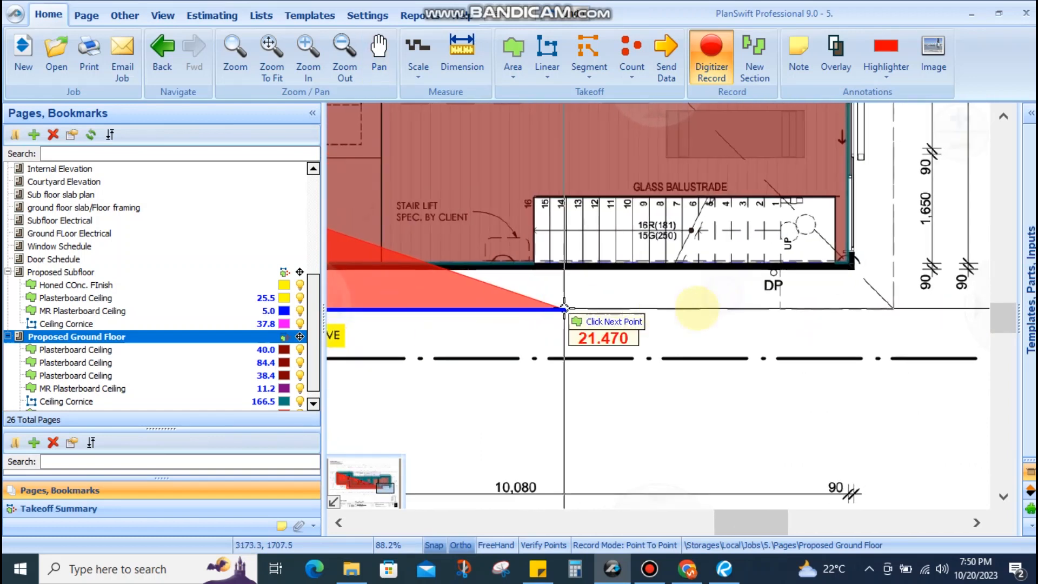
{"action": "scroll", "coordinate": [869, 306], "scroll_direction": "up", "scroll_amount": 8}
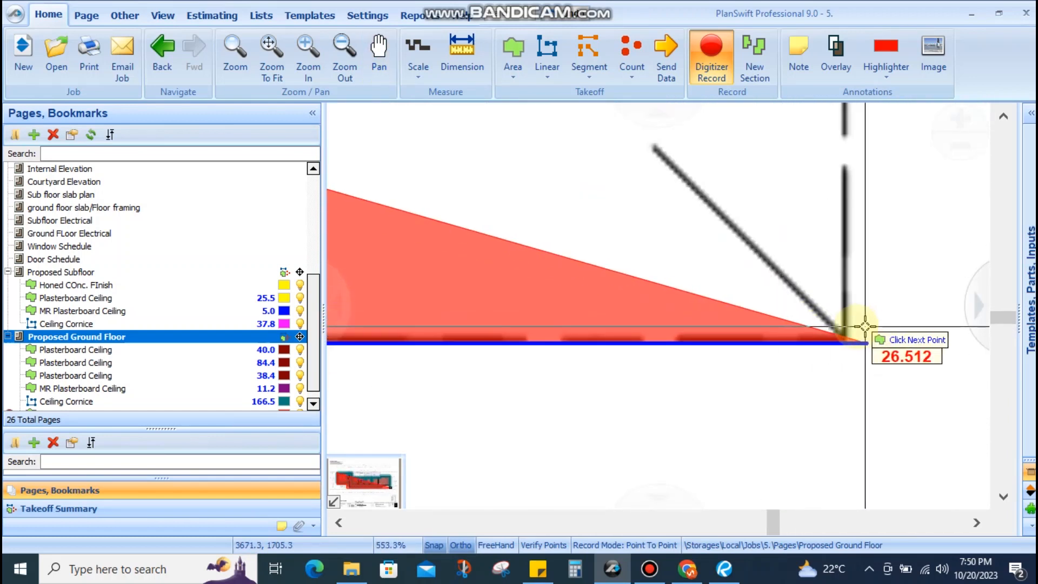
{"action": "scroll", "coordinate": [804, 211], "scroll_direction": "down", "scroll_amount": 10}
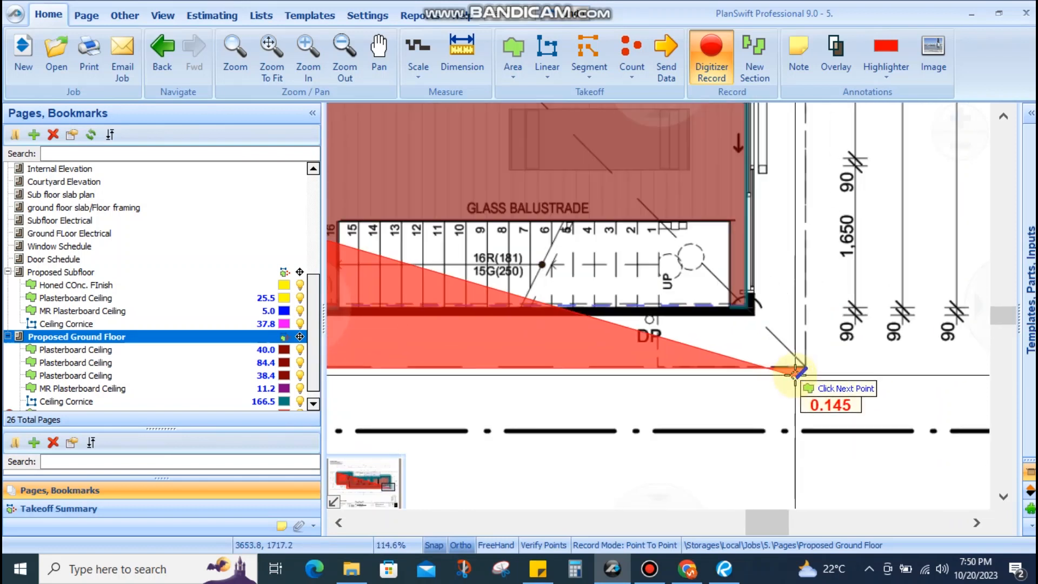
{"action": "left_click_drag", "start_coordinate": [803, 211], "coordinate": [799, 361]}
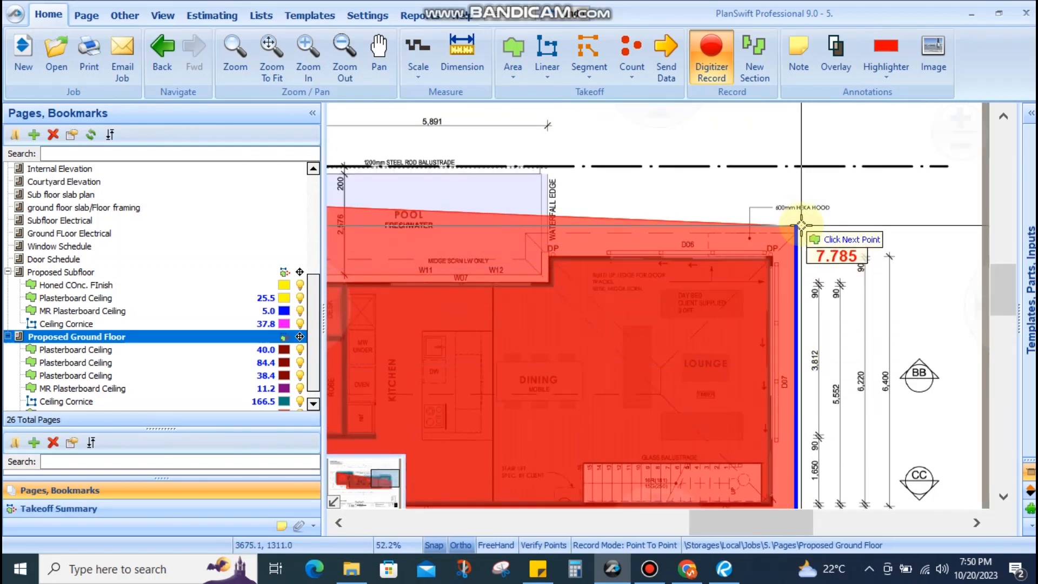
{"action": "scroll", "coordinate": [801, 224], "scroll_direction": "up", "scroll_amount": 7}
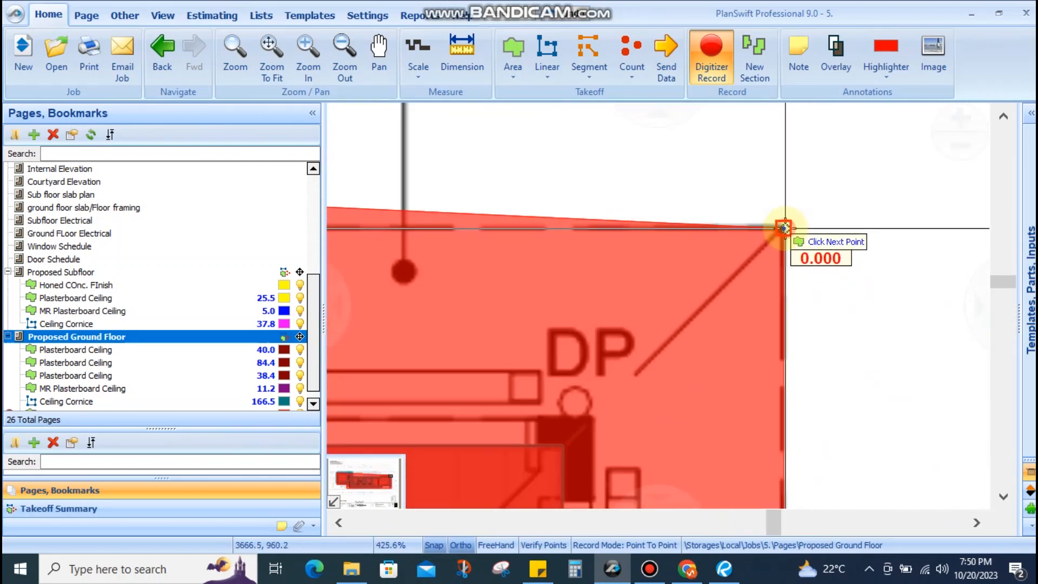
{"action": "scroll", "coordinate": [839, 230], "scroll_direction": "down", "scroll_amount": 4}
{"action": "left_click_drag", "start_coordinate": [572, 241], "coordinate": [822, 241]}
{"action": "scroll", "coordinate": [822, 241], "scroll_direction": "down", "scroll_amount": 4}
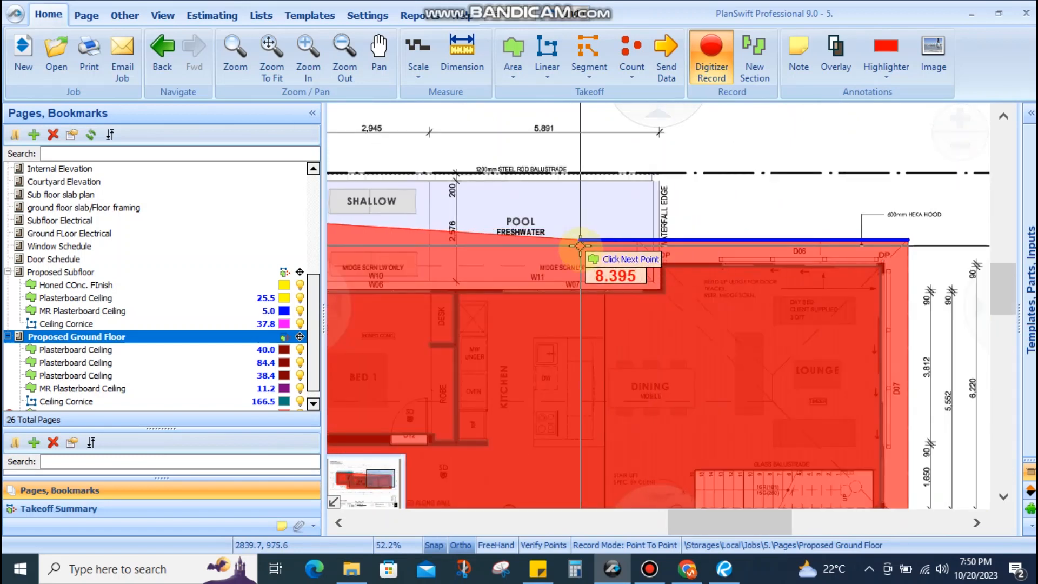
{"action": "scroll", "coordinate": [752, 258], "scroll_direction": "up", "scroll_amount": 2}
{"action": "scroll", "coordinate": [670, 240], "scroll_direction": "up", "scroll_amount": 3}
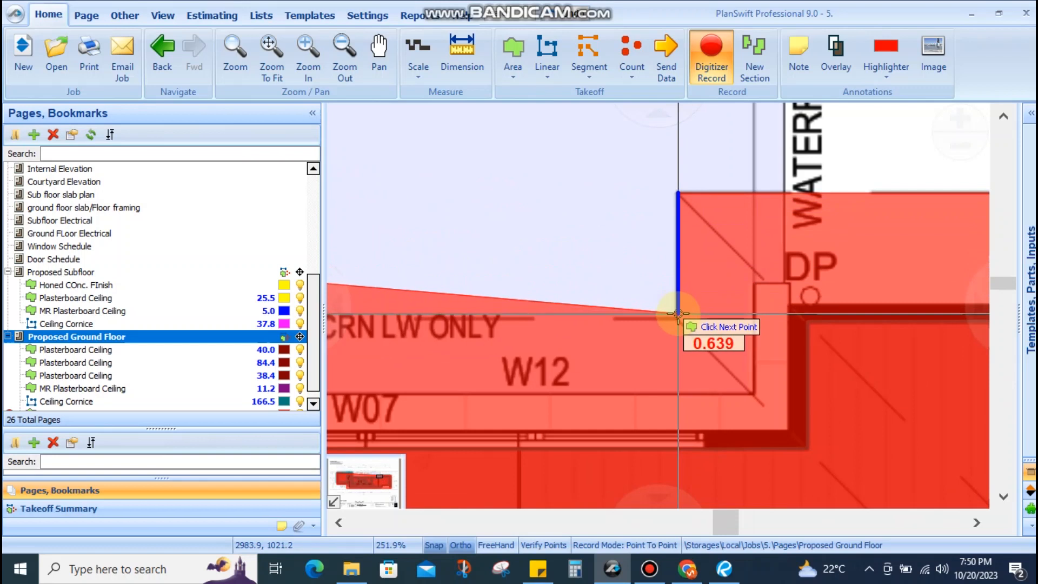
{"action": "scroll", "coordinate": [711, 248], "scroll_direction": "down", "scroll_amount": 3}
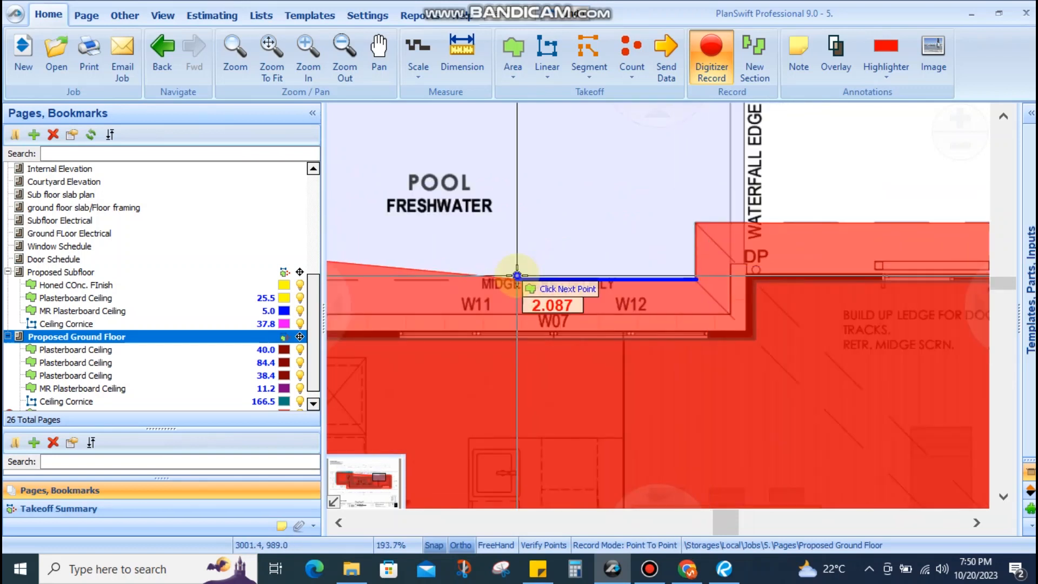
{"action": "left_click_drag", "start_coordinate": [517, 277], "coordinate": [815, 276]}
{"action": "scroll", "coordinate": [817, 280], "scroll_direction": "down", "scroll_amount": 2}
{"action": "mouse_move", "coordinate": [539, 282]}
{"action": "left_mouse_down"}
{"action": "mouse_move", "coordinate": [688, 281]}
{"action": "mouse_move", "coordinate": [694, 290]}
{"action": "left_mouse_up"}
{"action": "left_click_drag", "start_coordinate": [580, 292], "coordinate": [612, 291]}
{"action": "scroll", "coordinate": [573, 287], "scroll_direction": "up", "scroll_amount": 5}
{"action": "left_click", "coordinate": [576, 271]}
Add the courtyard's top corner point and close the FC Soffit area at 240.8
{"action": "scroll", "coordinate": [631, 285], "scroll_direction": "down", "scroll_amount": 4}
{"action": "left_click_drag", "start_coordinate": [622, 151], "coordinate": [618, 229]}
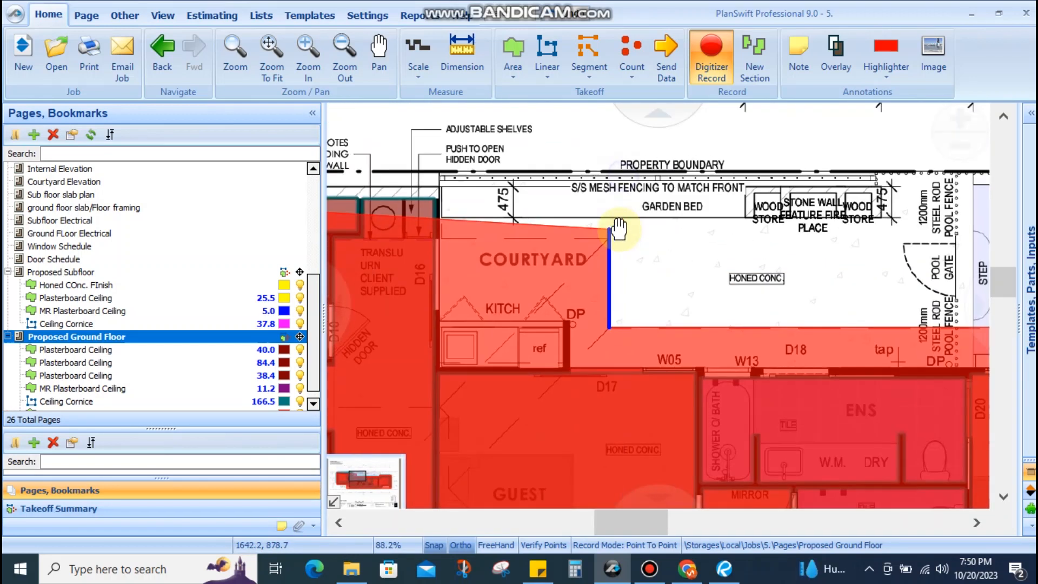
{"action": "scroll", "coordinate": [619, 229], "scroll_direction": "up", "scroll_amount": 4}
{"action": "scroll", "coordinate": [599, 234], "scroll_direction": "up", "scroll_amount": 3}
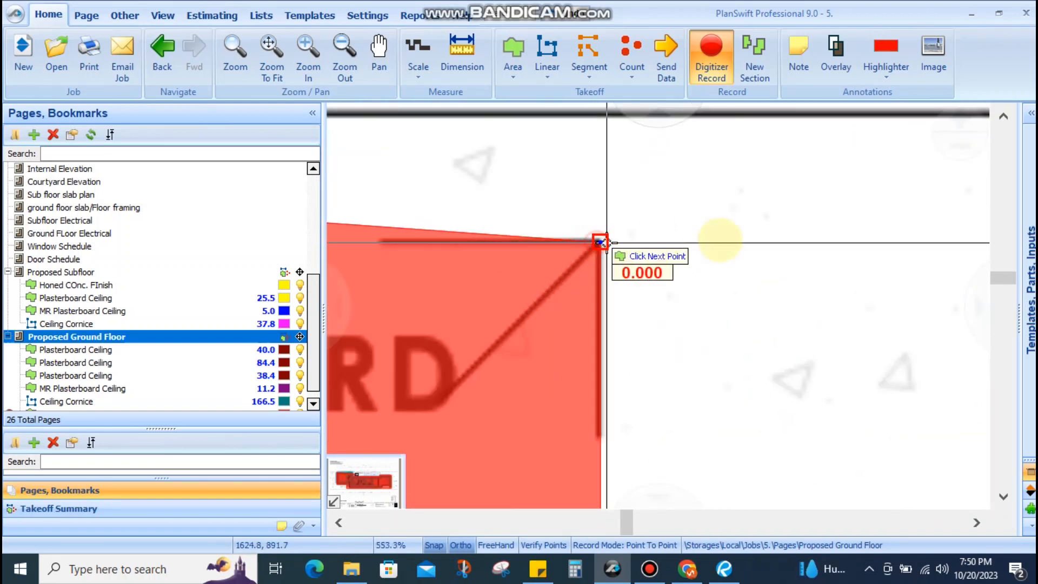
{"action": "scroll", "coordinate": [600, 241], "scroll_direction": "down", "scroll_amount": 5}
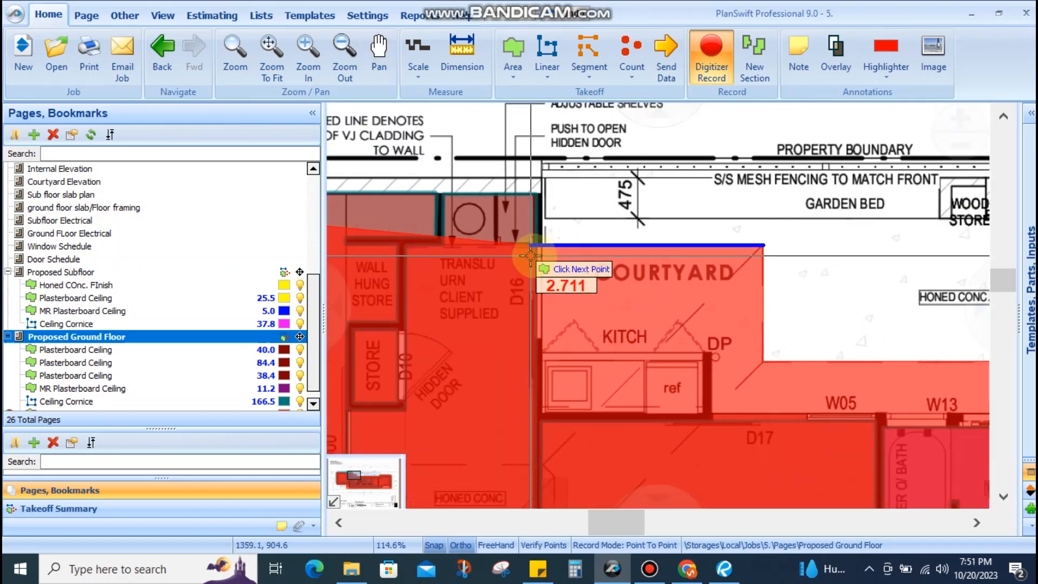
{"action": "scroll", "coordinate": [530, 255], "scroll_direction": "up", "scroll_amount": 2}
{"action": "scroll", "coordinate": [546, 239], "scroll_direction": "up", "scroll_amount": 2}
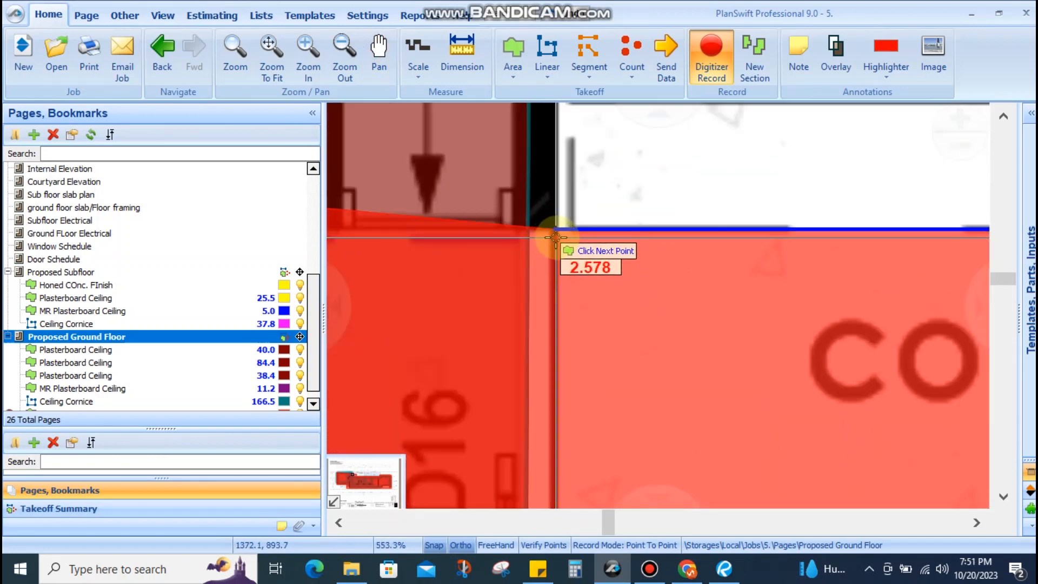
{"action": "scroll", "coordinate": [548, 239], "scroll_direction": "down", "scroll_amount": 5}
{"action": "scroll", "coordinate": [660, 239], "scroll_direction": "down", "scroll_amount": 1}
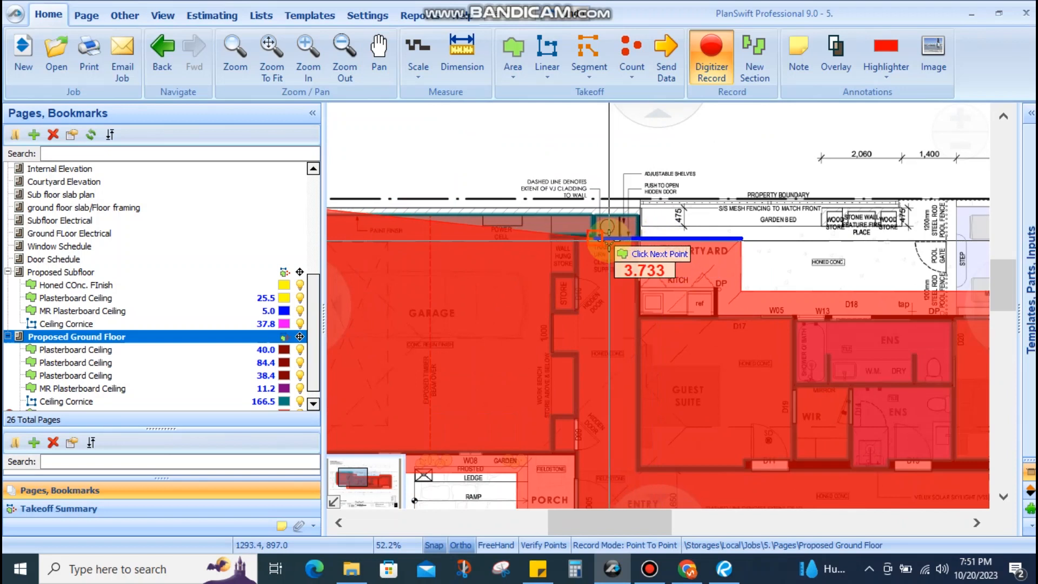
{"action": "scroll", "coordinate": [633, 218], "scroll_direction": "up", "scroll_amount": 2}
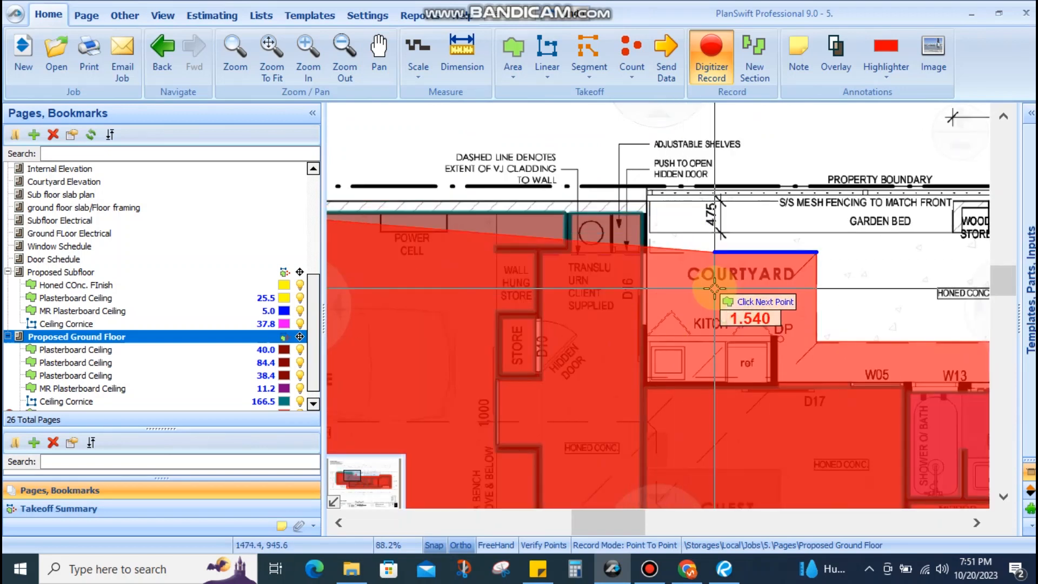
{"action": "scroll", "coordinate": [710, 266], "scroll_direction": "down", "scroll_amount": 4}
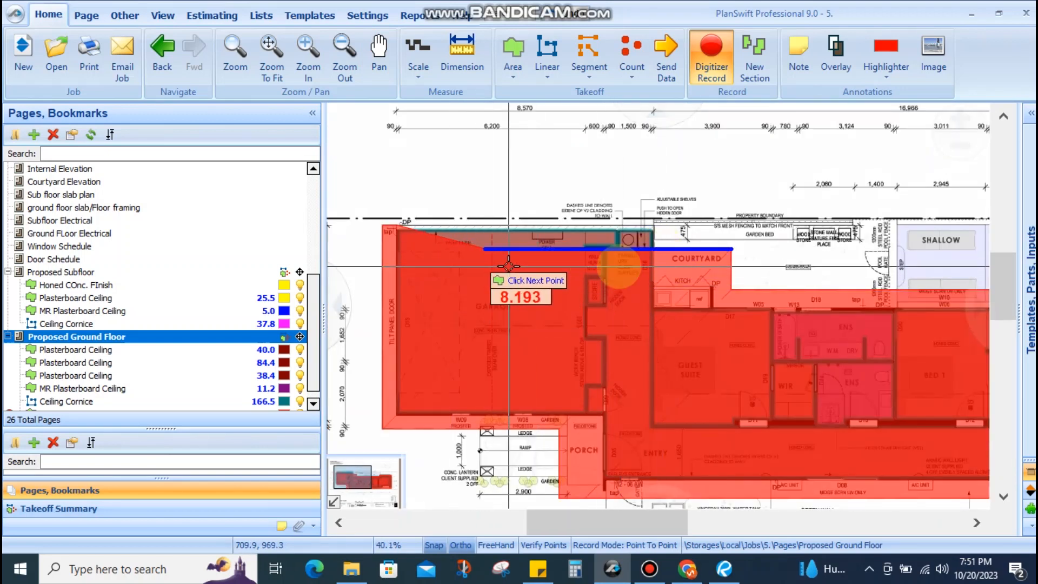
{"action": "scroll", "coordinate": [741, 230], "scroll_direction": "up", "scroll_amount": 4}
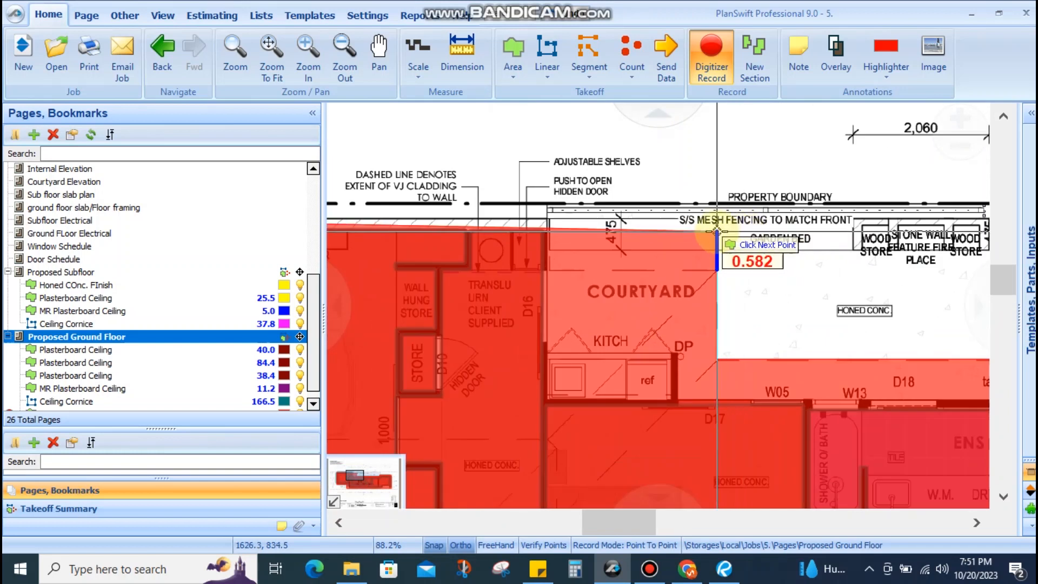
{"action": "scroll", "coordinate": [718, 218], "scroll_direction": "up", "scroll_amount": 4}
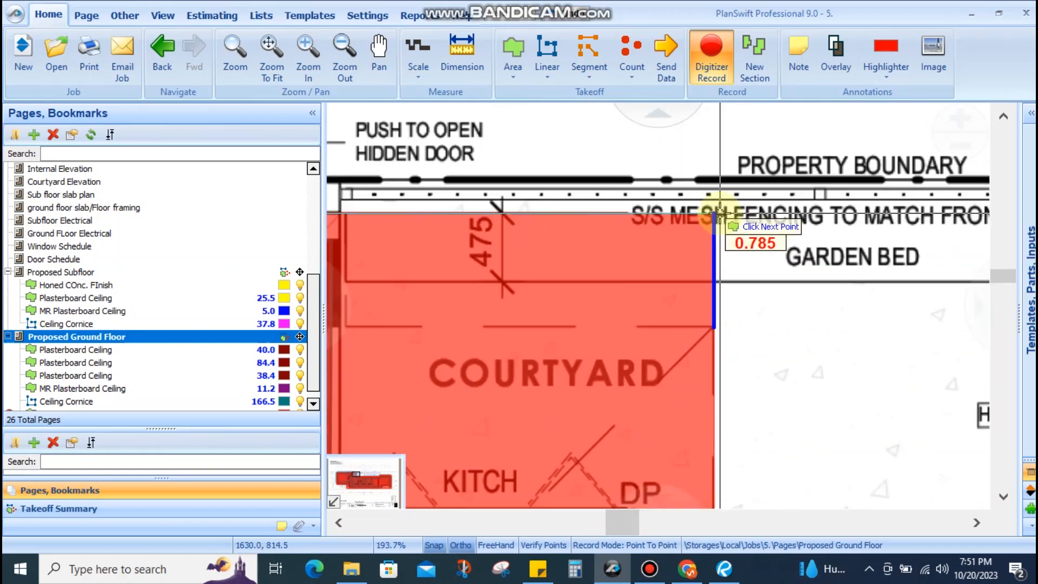
{"action": "left_click", "coordinate": [720, 212]}
{"action": "scroll", "coordinate": [713, 254], "scroll_direction": "down", "scroll_amount": 4}
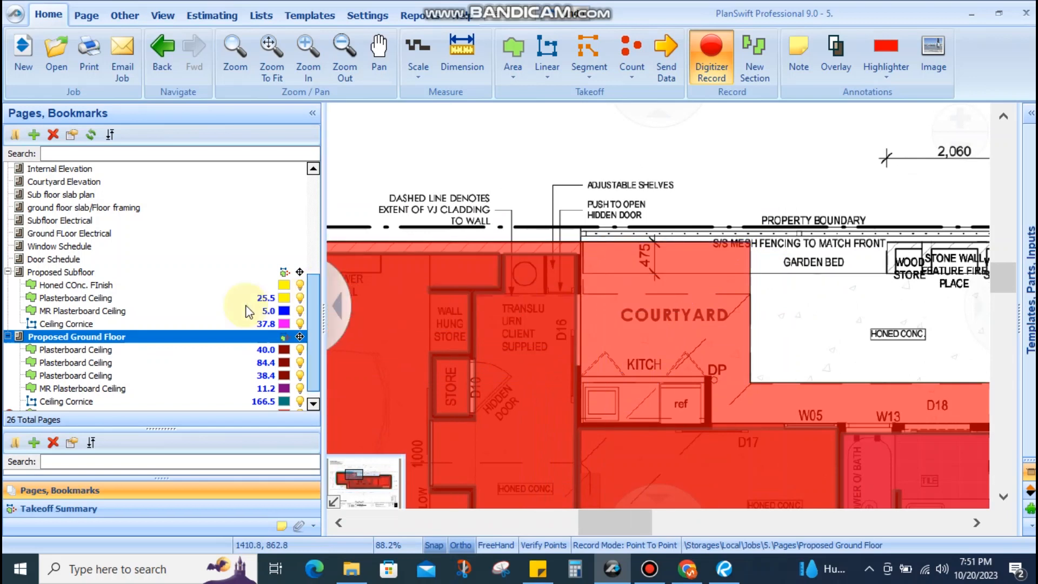
{"action": "scroll", "coordinate": [630, 213], "scroll_direction": "down", "scroll_amount": 2}
{"action": "scroll", "coordinate": [631, 213], "scroll_direction": "down", "scroll_amount": 3}
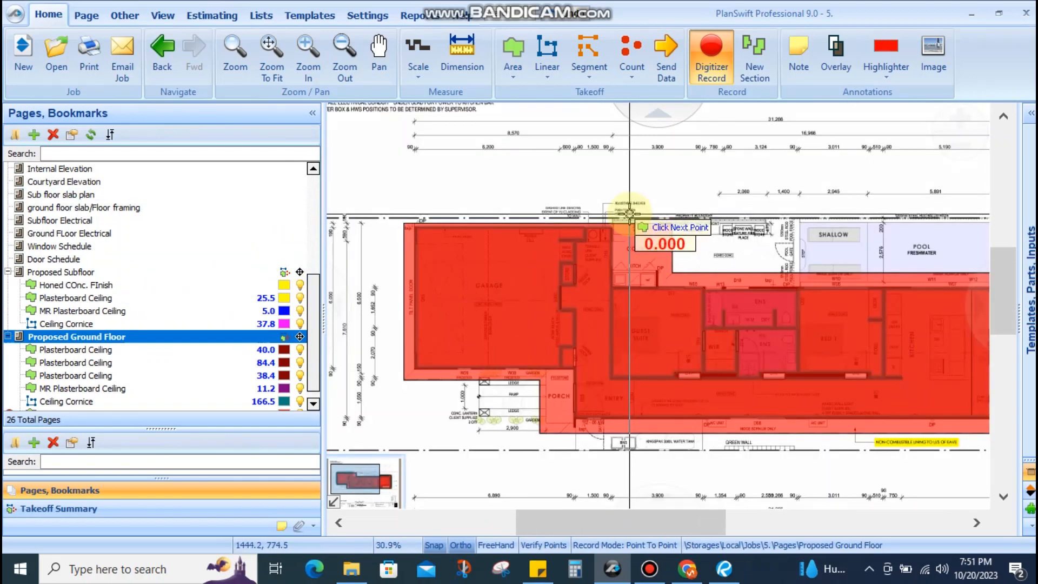
{"action": "double_click", "coordinate": [629, 214]}
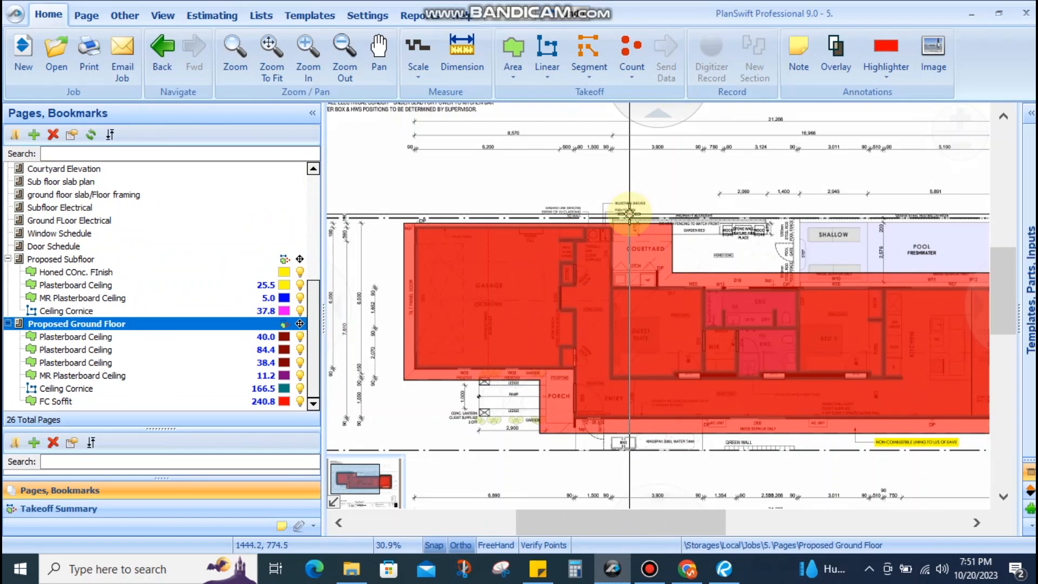
Add a new page tab and open the Proposed Roof Plan page
{"action": "right_click", "coordinate": [552, 187]}
{"action": "left_click", "coordinate": [578, 200]}
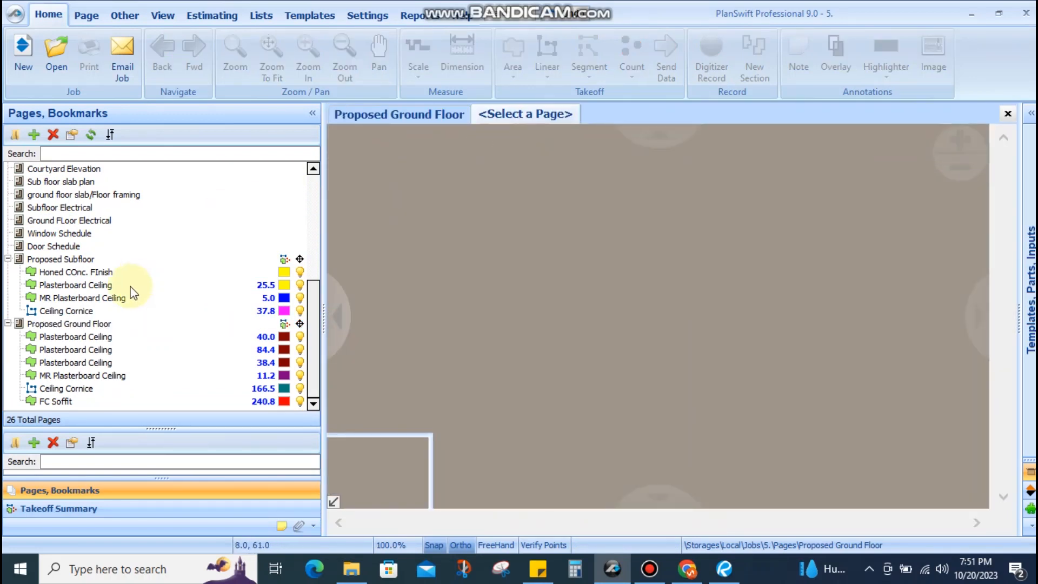
{"action": "left_click", "coordinate": [62, 337]}
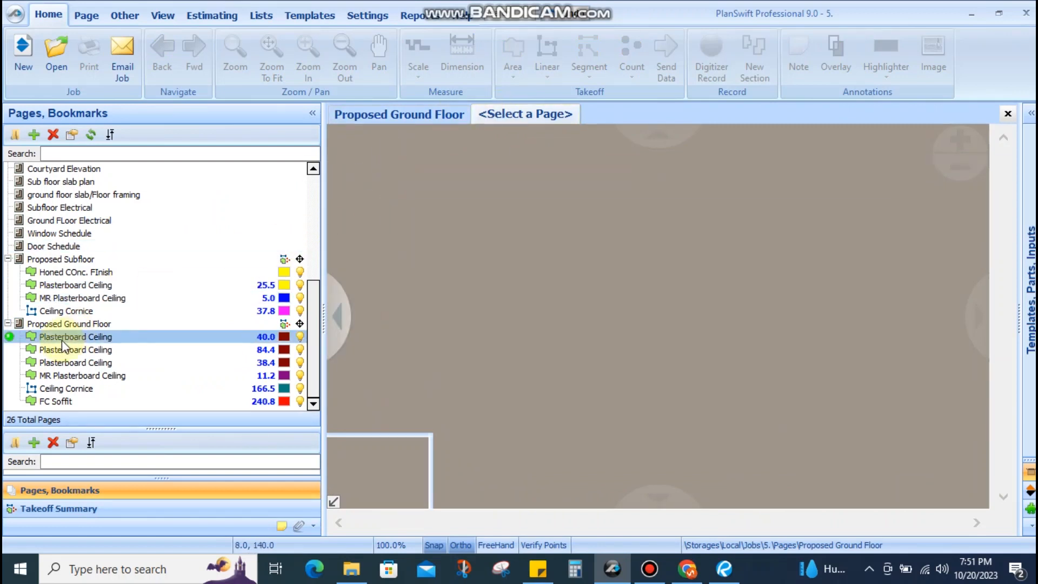
{"action": "left_click", "coordinate": [101, 248]}
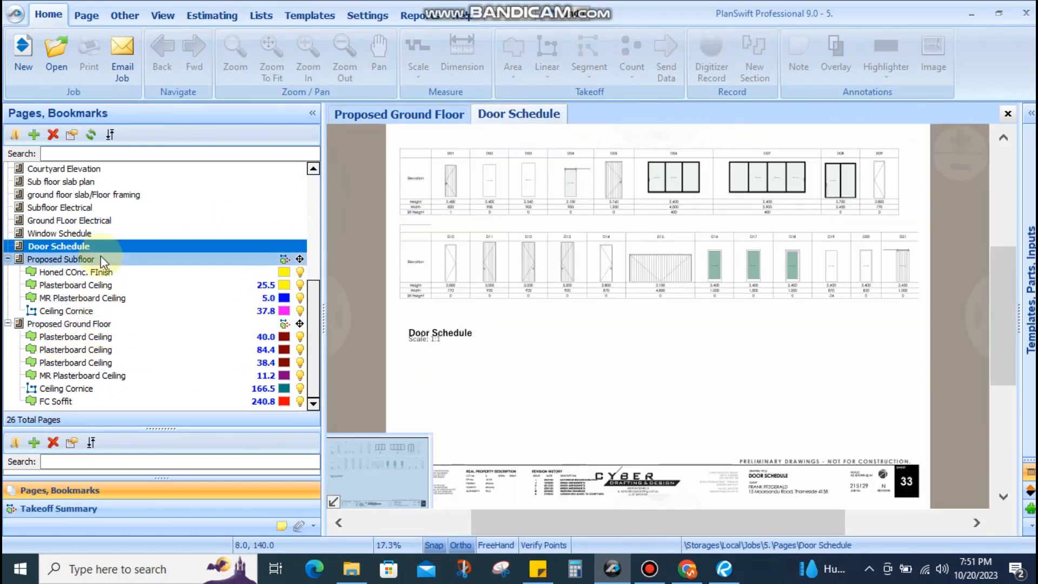
{"action": "scroll", "coordinate": [102, 260], "scroll_direction": "up", "scroll_amount": 3}
{"action": "scroll", "coordinate": [104, 262], "scroll_direction": "up", "scroll_amount": 3}
{"action": "left_click", "coordinate": [101, 262]}
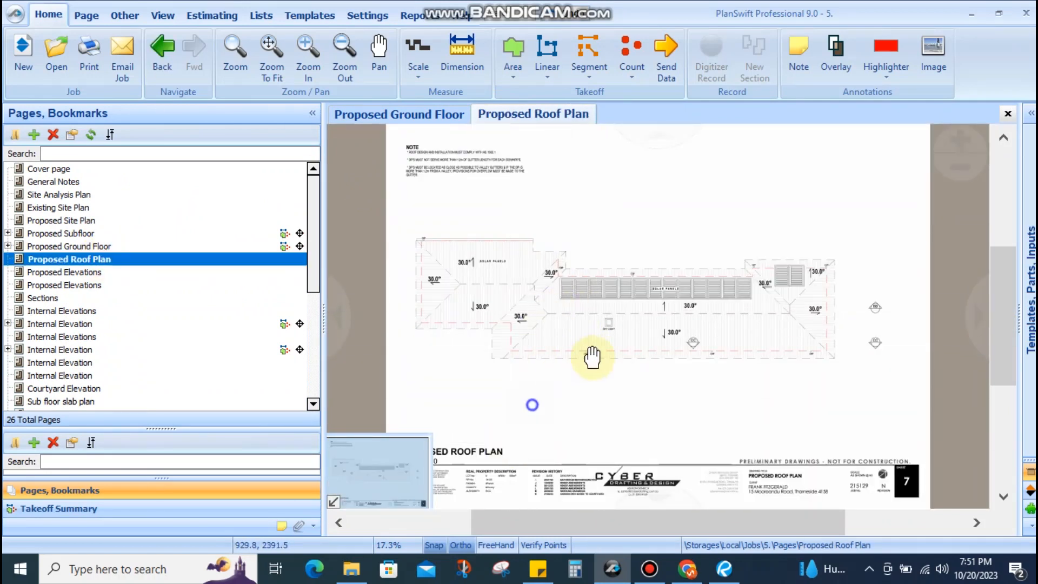
{"action": "scroll", "coordinate": [587, 360], "scroll_direction": "up", "scroll_amount": 3}
Set the roof plan scale to 1:100 and pan across the whole roof
{"action": "left_click", "coordinate": [416, 74]}
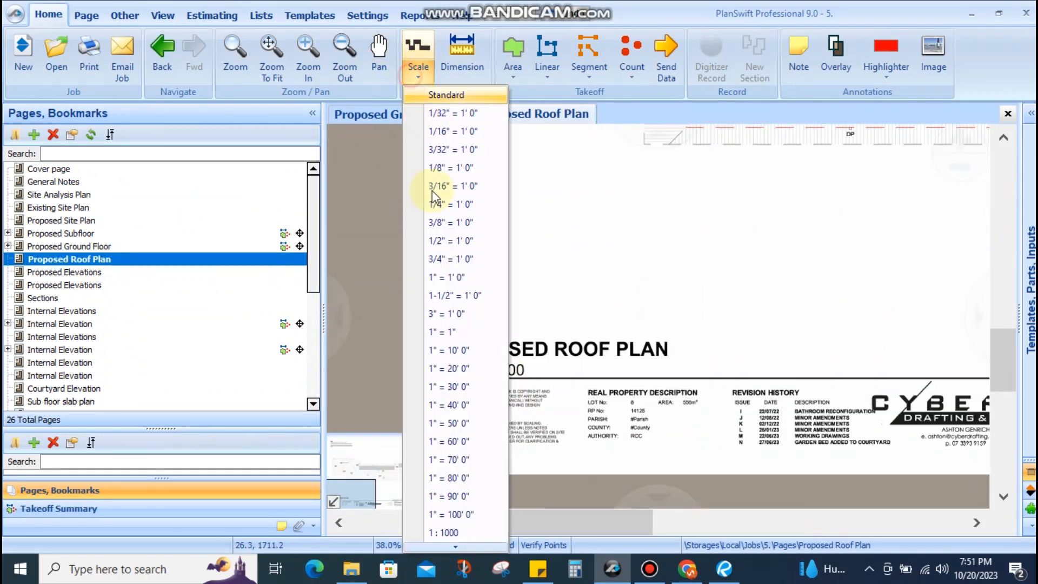
{"action": "mouse_move", "coordinate": [459, 548]}
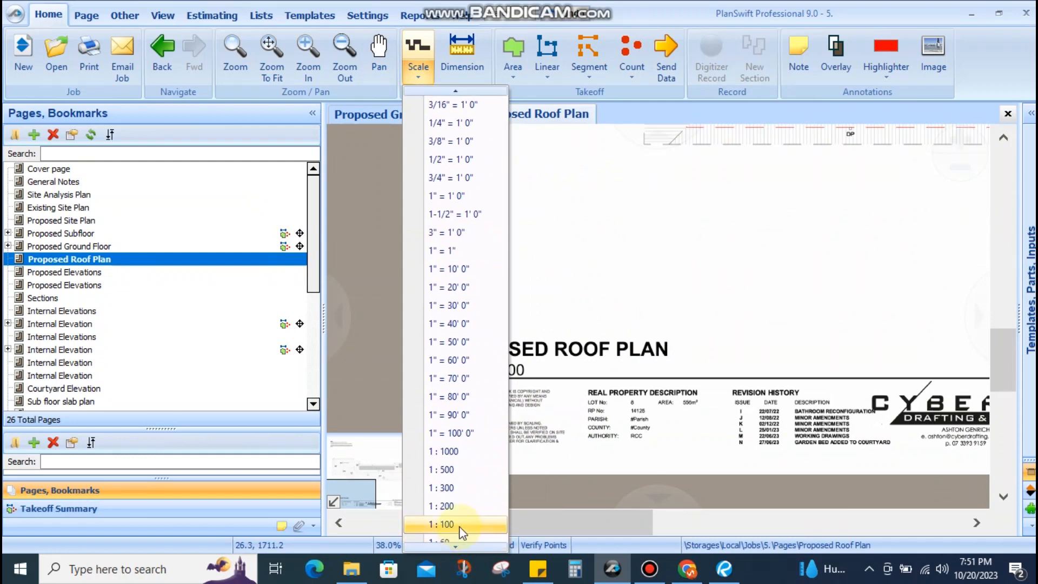
{"action": "left_click", "coordinate": [445, 524]}
{"action": "left_click_drag", "start_coordinate": [555, 323], "coordinate": [518, 418]}
{"action": "scroll", "coordinate": [567, 352], "scroll_direction": "down", "scroll_amount": 3}
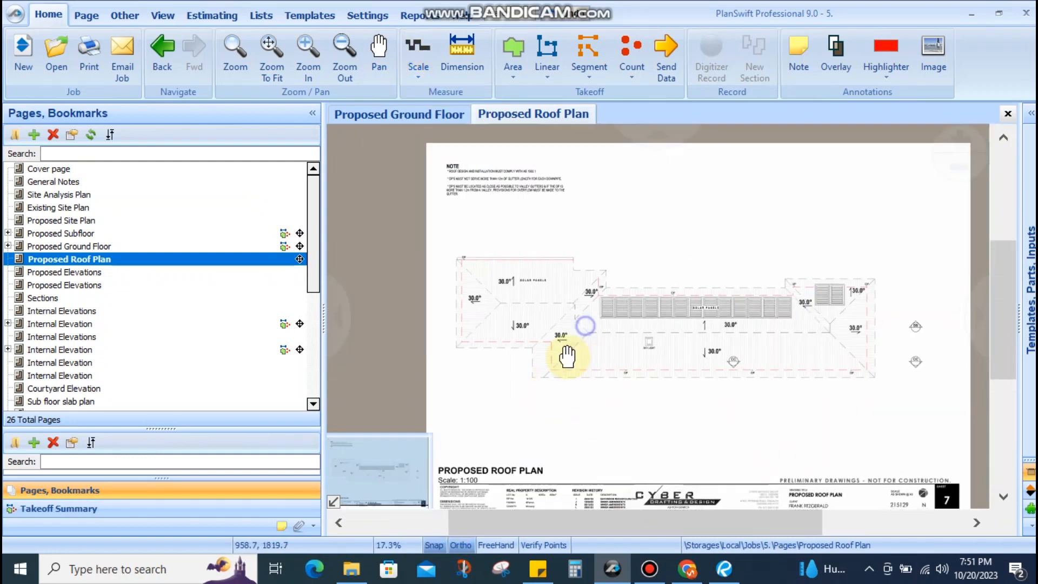
{"action": "scroll", "coordinate": [595, 325], "scroll_direction": "up", "scroll_amount": 5}
{"action": "scroll", "coordinate": [615, 272], "scroll_direction": "down", "scroll_amount": 2}
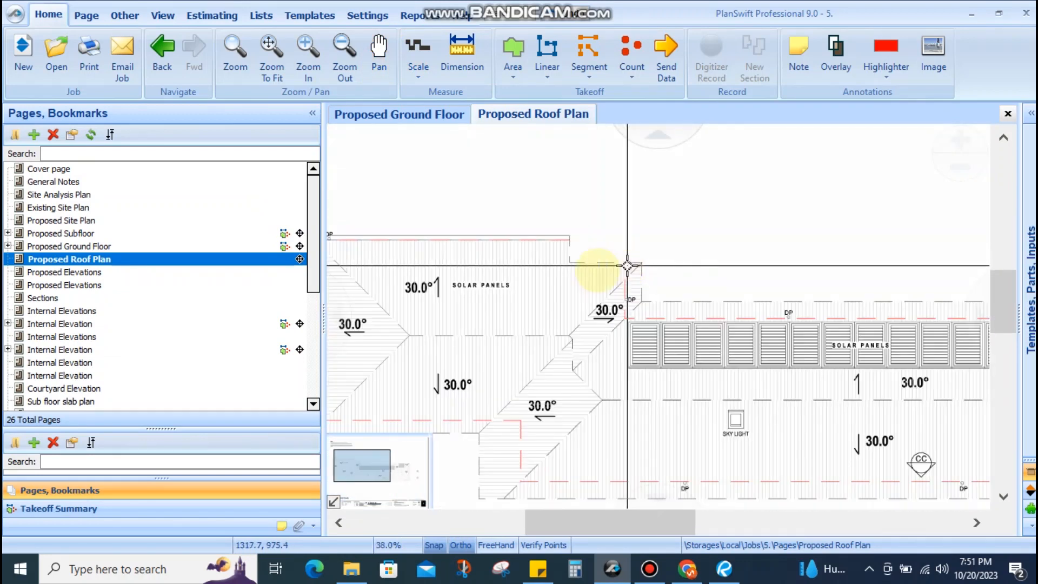
{"action": "scroll", "coordinate": [614, 266], "scroll_direction": "up", "scroll_amount": 3}
{"action": "left_click_drag", "start_coordinate": [615, 265], "coordinate": [940, 247]}
{"action": "left_click_drag", "start_coordinate": [621, 212], "coordinate": [357, 215]}
{"action": "left_click_drag", "start_coordinate": [748, 278], "coordinate": [520, 274]}
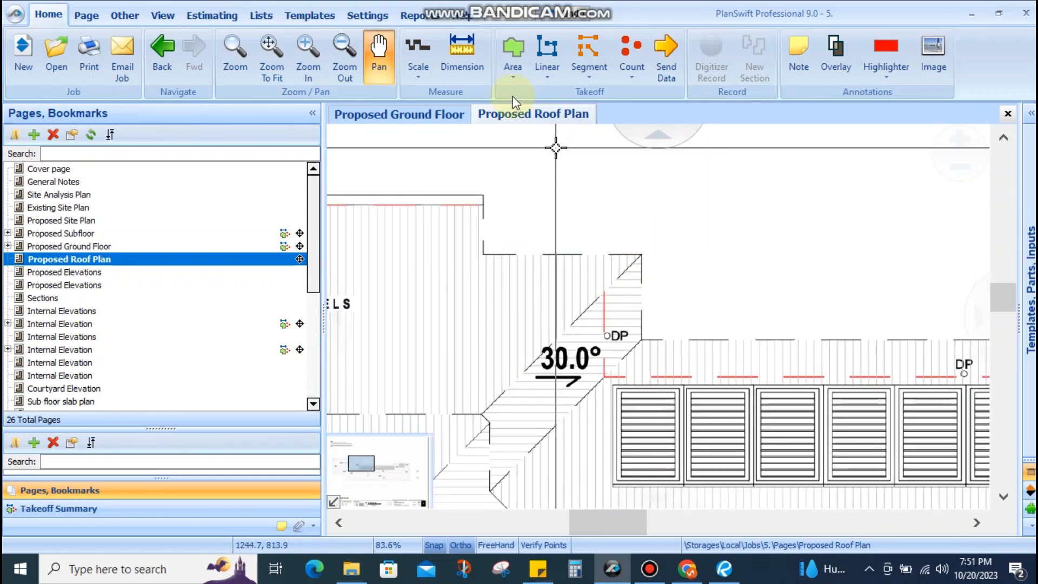
Return to the Proposed Ground Floor and select the FC Soffit area over the courtyard
{"action": "left_click", "coordinate": [445, 114]}
{"action": "scroll", "coordinate": [638, 260], "scroll_direction": "up", "scroll_amount": 3}
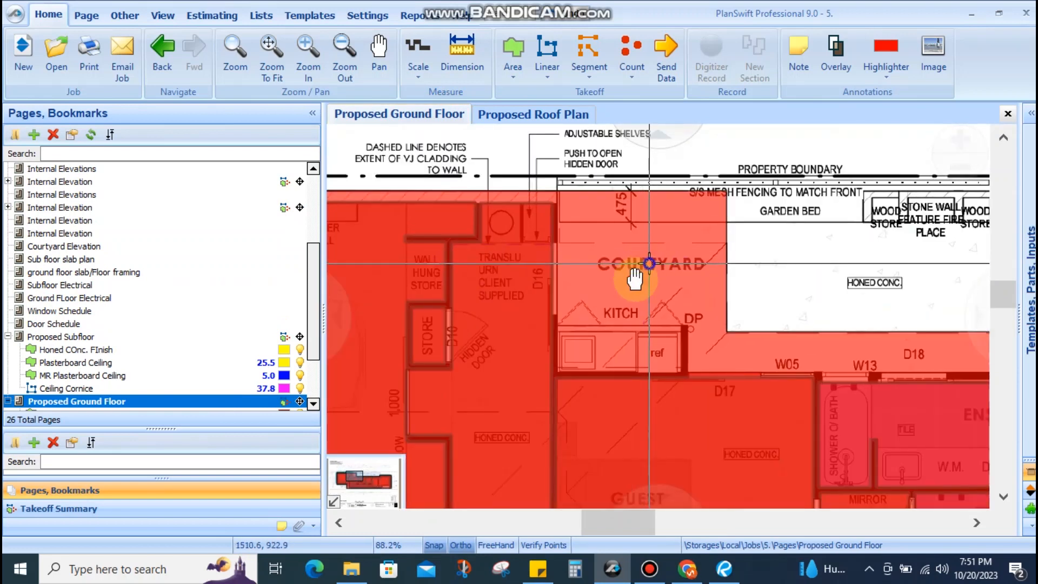
{"action": "left_click", "coordinate": [635, 278]}
{"action": "scroll", "coordinate": [616, 277], "scroll_direction": "up", "scroll_amount": 3}
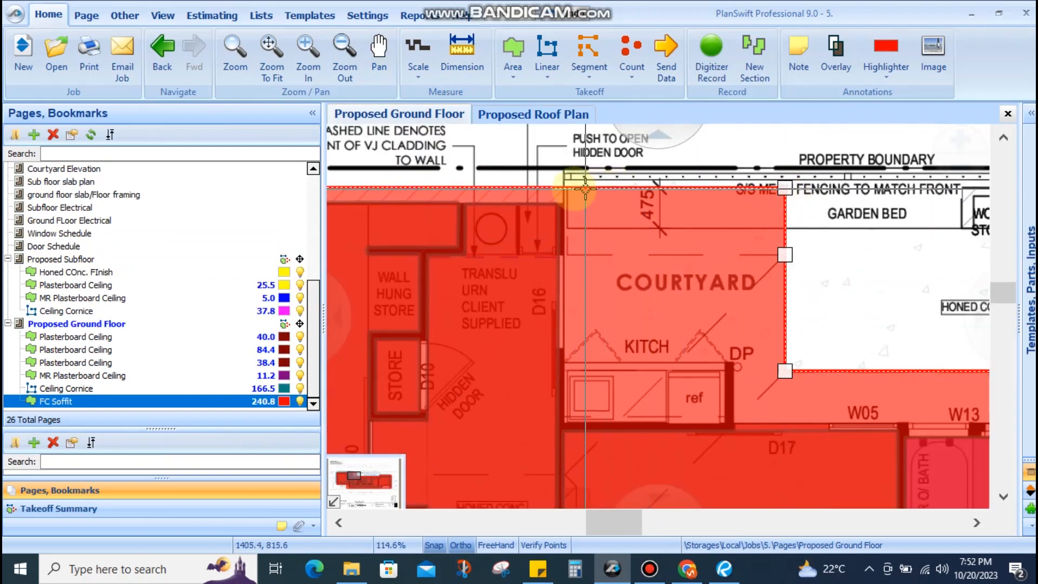
{"action": "scroll", "coordinate": [566, 188], "scroll_direction": "up", "scroll_amount": 5}
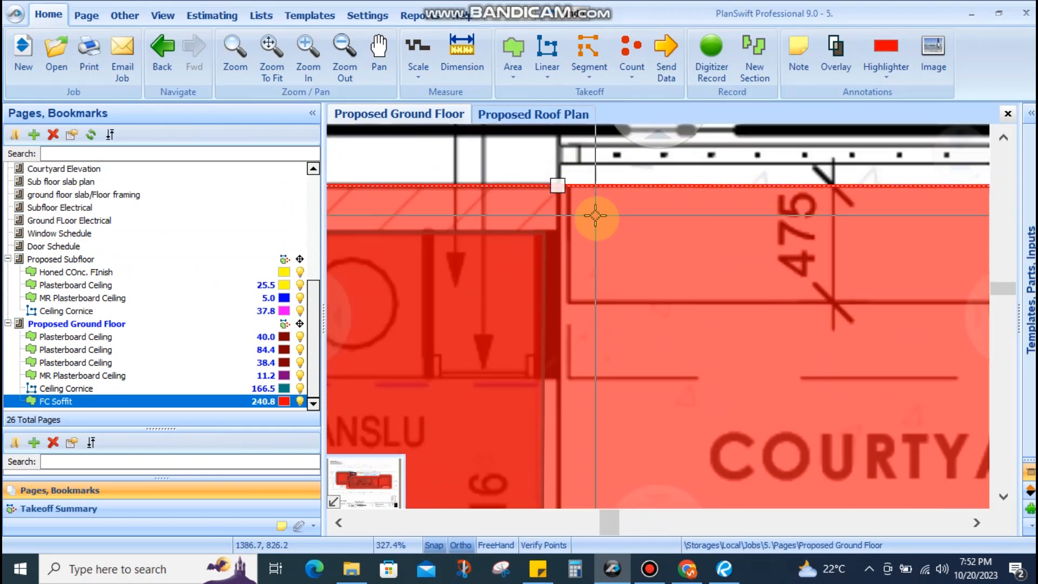
{"action": "scroll", "coordinate": [598, 213], "scroll_direction": "down", "scroll_amount": 4}
Drag the FC Soffit corner vertex to trim the area to 232.3 and begin adding points
{"action": "left_click_drag", "start_coordinate": [864, 205], "coordinate": [573, 292]}
{"action": "scroll", "coordinate": [593, 243], "scroll_direction": "down", "scroll_amount": 6}
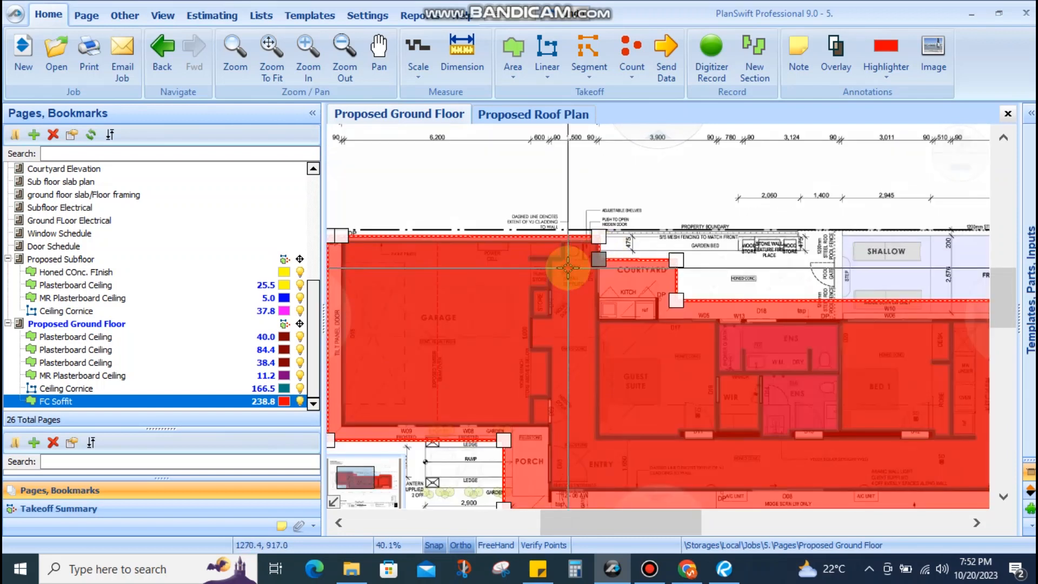
{"action": "right_click", "coordinate": [596, 295]}
{"action": "left_click", "coordinate": [640, 252]}
{"action": "scroll", "coordinate": [599, 273], "scroll_direction": "up", "scroll_amount": 3}
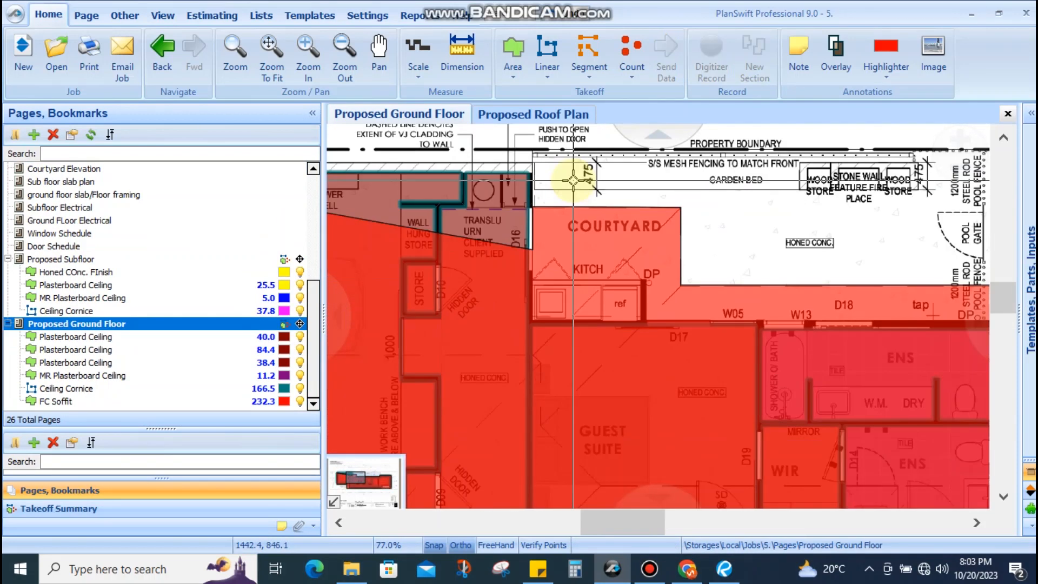
Put the FC Soffit area into add-points mode from its right-click menu
{"action": "right_click", "coordinate": [546, 243]}
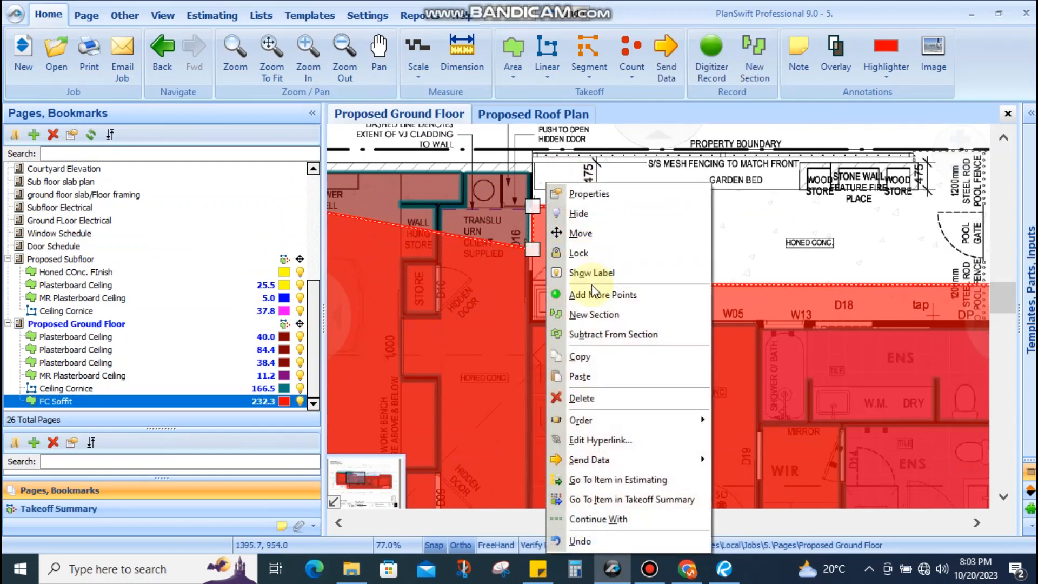
{"action": "left_click", "coordinate": [725, 238]}
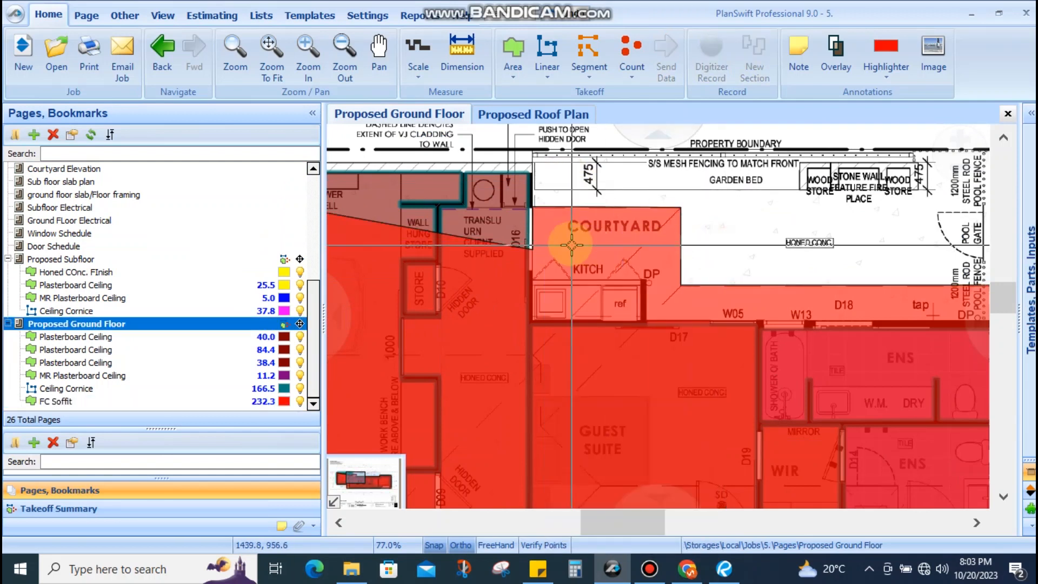
{"action": "mouse_move", "coordinate": [570, 244]}
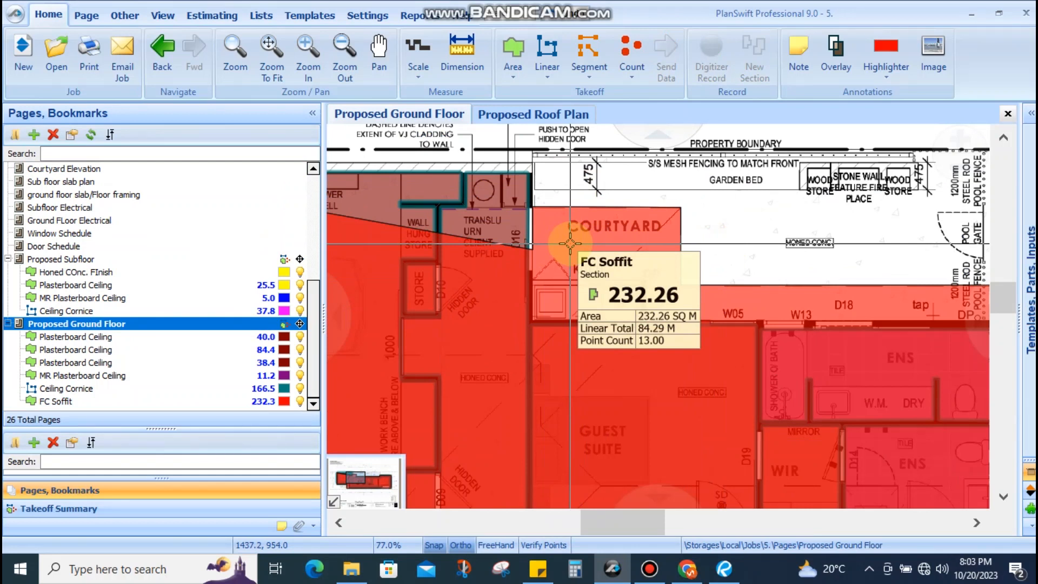
{"action": "right_click", "coordinate": [569, 243]}
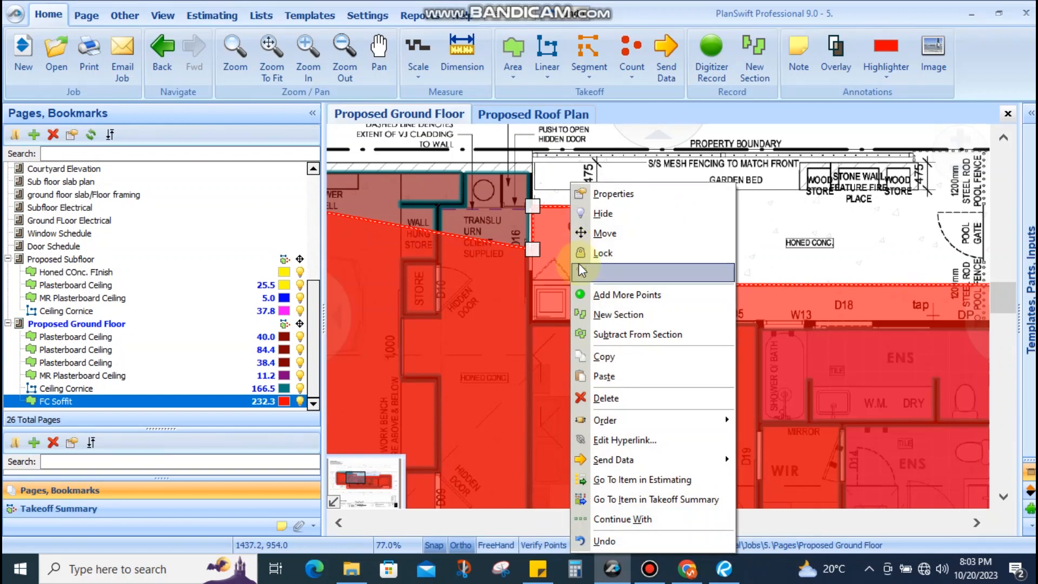
{"action": "left_click", "coordinate": [616, 294]}
{"action": "scroll", "coordinate": [541, 322], "scroll_direction": "up", "scroll_amount": 4}
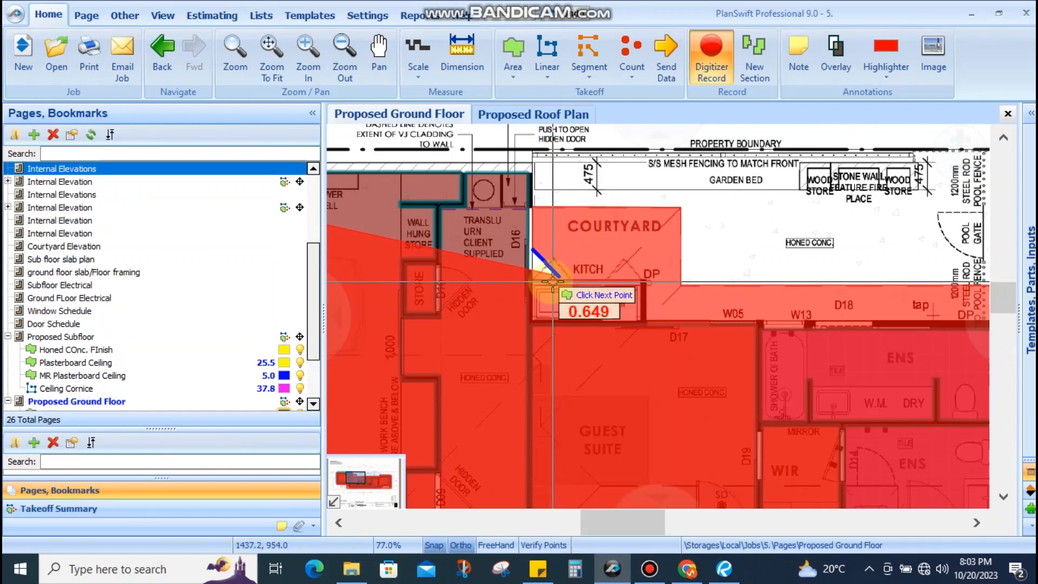
{"action": "scroll", "coordinate": [540, 322], "scroll_direction": "up", "scroll_amount": 4}
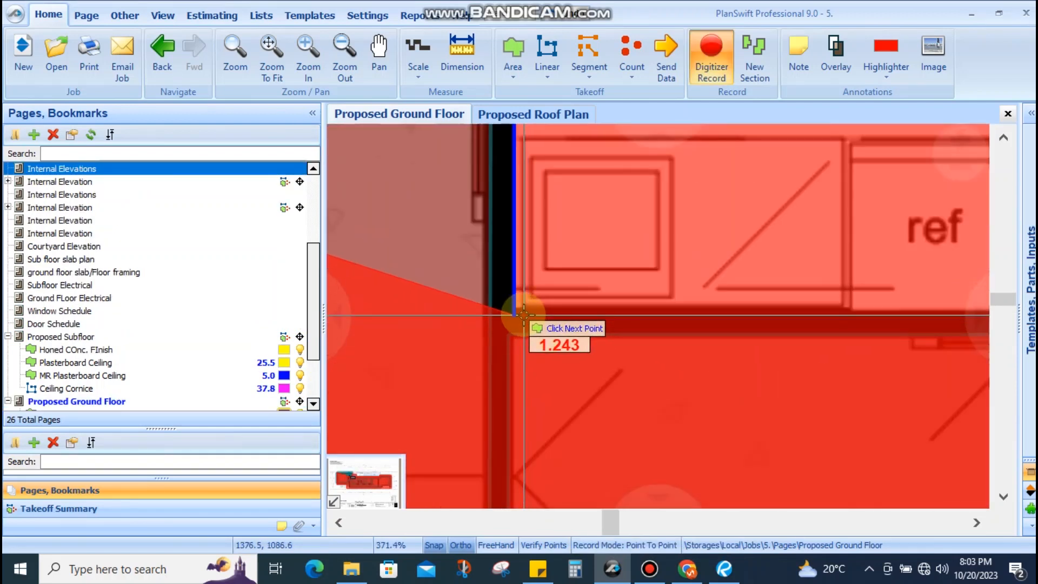
Add points from the kitchen wall corner along the wall to its end near W12
{"action": "left_click", "coordinate": [520, 316]}
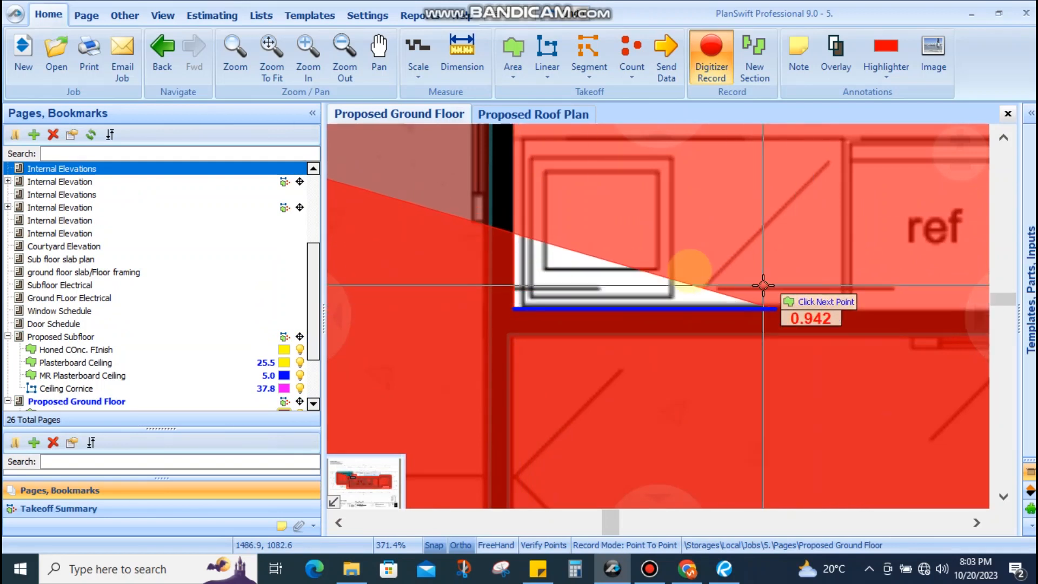
{"action": "scroll", "coordinate": [719, 285], "scroll_direction": "down", "scroll_amount": 5}
{"action": "scroll", "coordinate": [808, 275], "scroll_direction": "up", "scroll_amount": 2}
{"action": "scroll", "coordinate": [790, 279], "scroll_direction": "up", "scroll_amount": 3}
{"action": "left_click", "coordinate": [781, 304]}
{"action": "scroll", "coordinate": [770, 265], "scroll_direction": "down", "scroll_amount": 2}
{"action": "left_click_drag", "start_coordinate": [769, 255], "coordinate": [570, 379]}
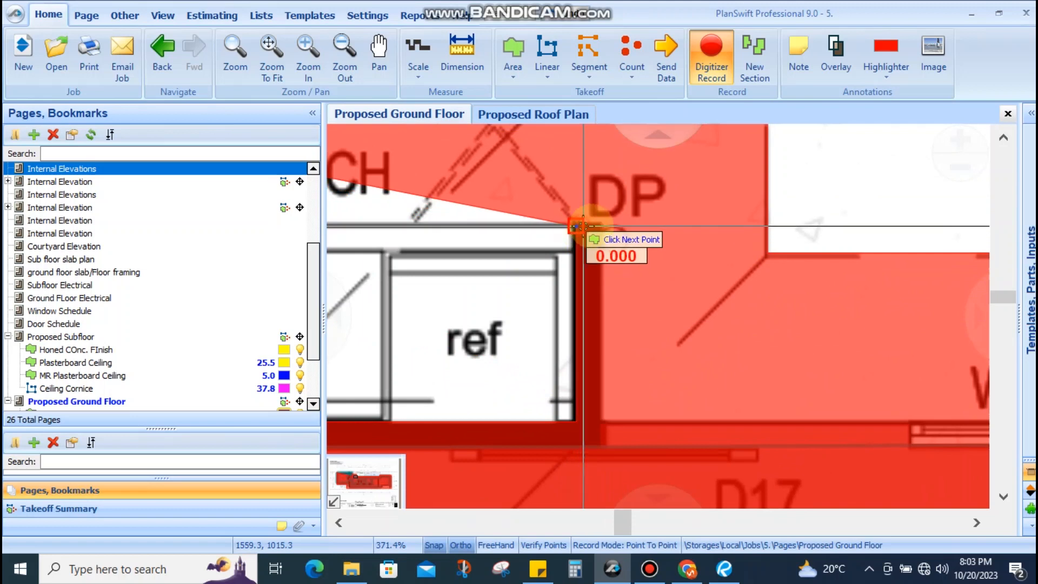
{"action": "scroll", "coordinate": [576, 226], "scroll_direction": "up", "scroll_amount": 2}
{"action": "scroll", "coordinate": [606, 226], "scroll_direction": "down", "scroll_amount": 3}
{"action": "scroll", "coordinate": [609, 423], "scroll_direction": "up", "scroll_amount": 3}
{"action": "left_click", "coordinate": [608, 425]}
{"action": "scroll", "coordinate": [583, 323], "scroll_direction": "down", "scroll_amount": 4}
{"action": "scroll", "coordinate": [581, 323], "scroll_direction": "down", "scroll_amount": 3}
{"action": "left_click_drag", "start_coordinate": [851, 335], "coordinate": [633, 315]}
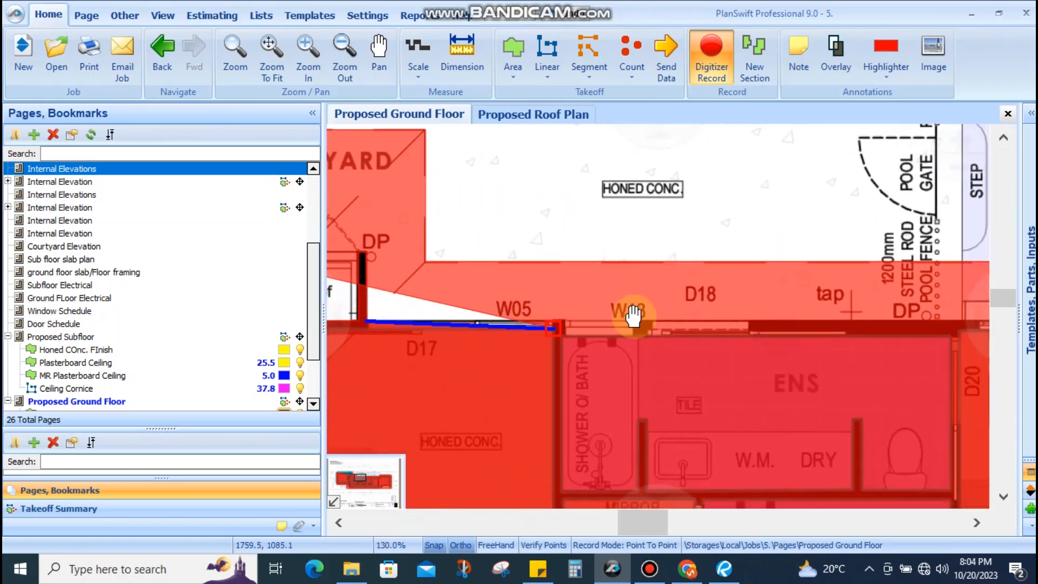
{"action": "left_click_drag", "start_coordinate": [814, 315], "coordinate": [646, 313]}
{"action": "left_click_drag", "start_coordinate": [791, 311], "coordinate": [658, 296]}
{"action": "scroll", "coordinate": [658, 296], "scroll_direction": "down", "scroll_amount": 4}
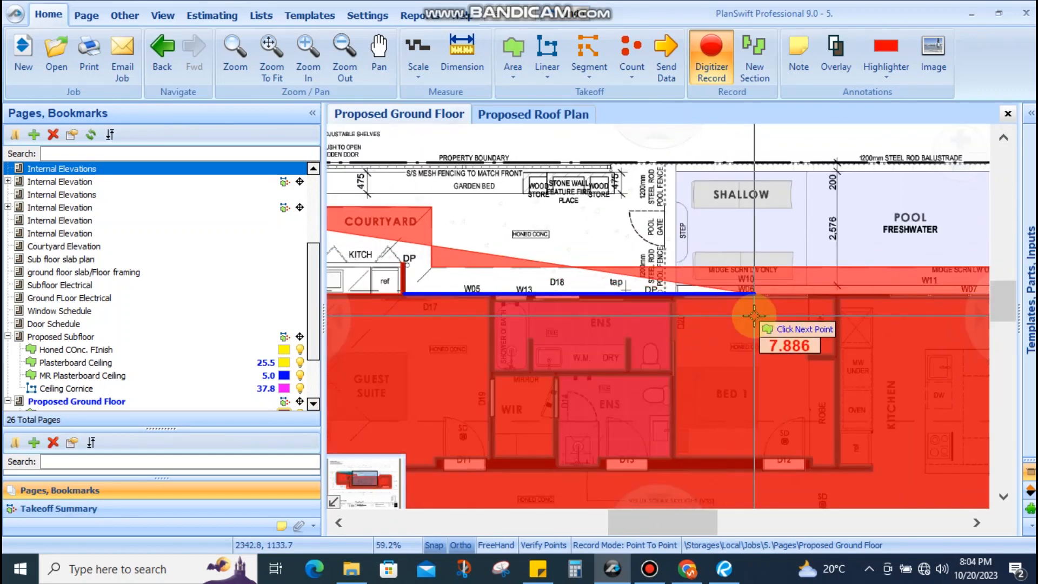
{"action": "scroll", "coordinate": [754, 313], "scroll_direction": "down", "scroll_amount": 3}
{"action": "scroll", "coordinate": [890, 298], "scroll_direction": "up", "scroll_amount": 2}
{"action": "scroll", "coordinate": [890, 298], "scroll_direction": "up", "scroll_amount": 6}
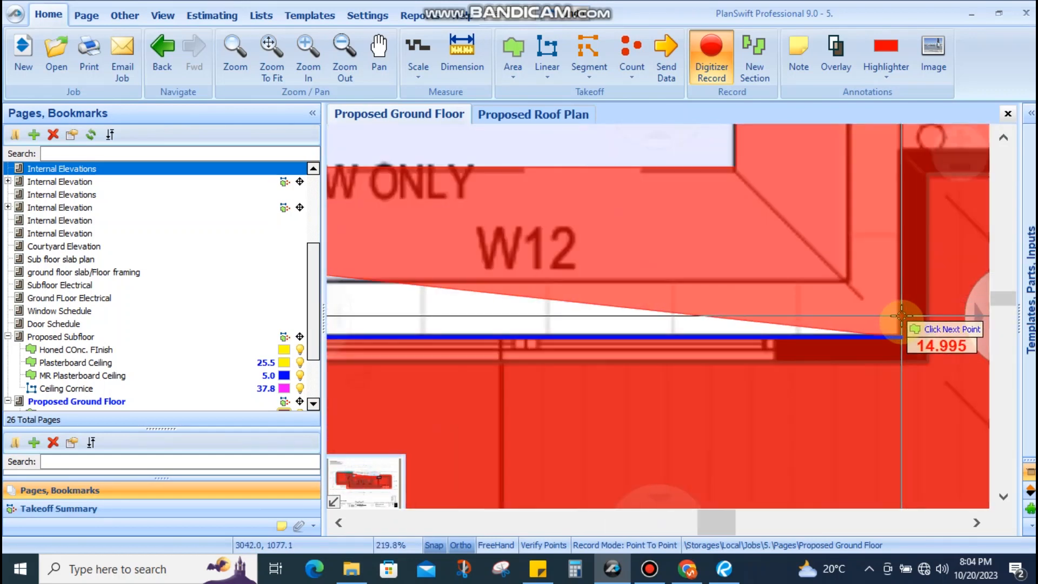
{"action": "left_click", "coordinate": [901, 326]}
Add the entry wall corner and closing point, then stop recording the area with Esc
{"action": "left_click_drag", "start_coordinate": [858, 244], "coordinate": [530, 249]}
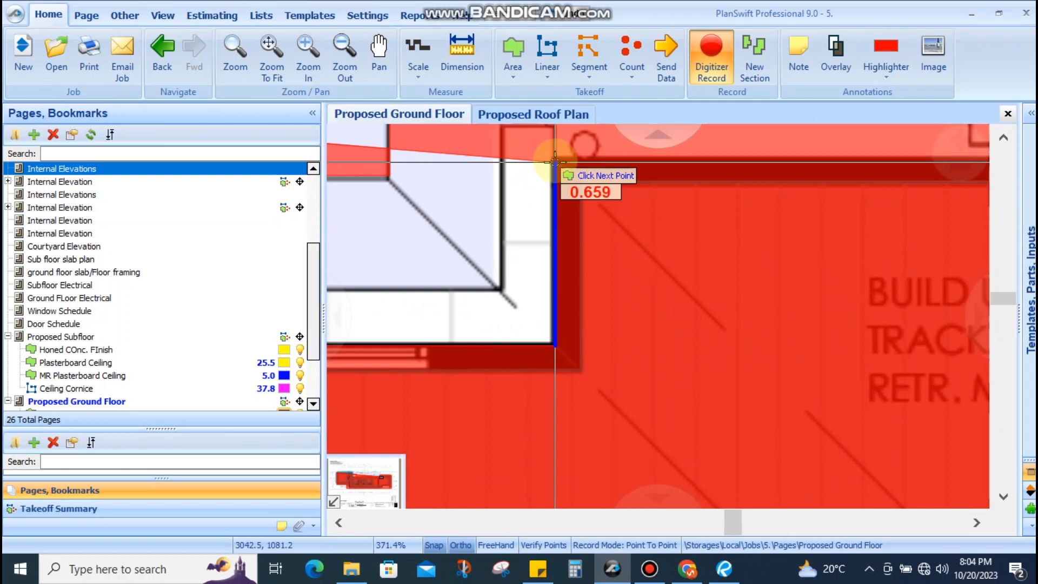
{"action": "scroll", "coordinate": [554, 162], "scroll_direction": "down", "scroll_amount": 4}
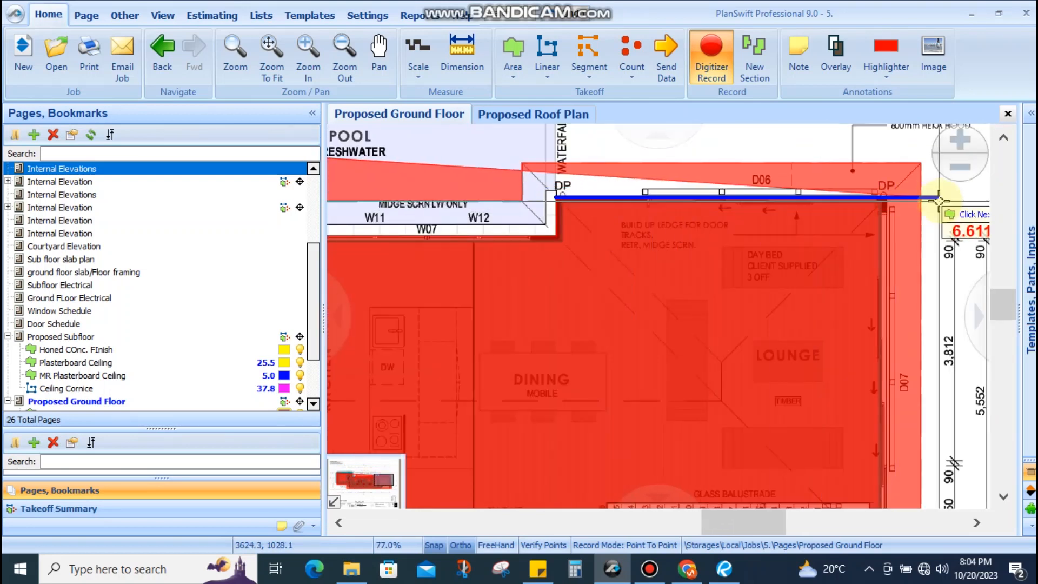
{"action": "scroll", "coordinate": [939, 204], "scroll_direction": "up", "scroll_amount": 3}
{"action": "scroll", "coordinate": [787, 191], "scroll_direction": "up", "scroll_amount": 2}
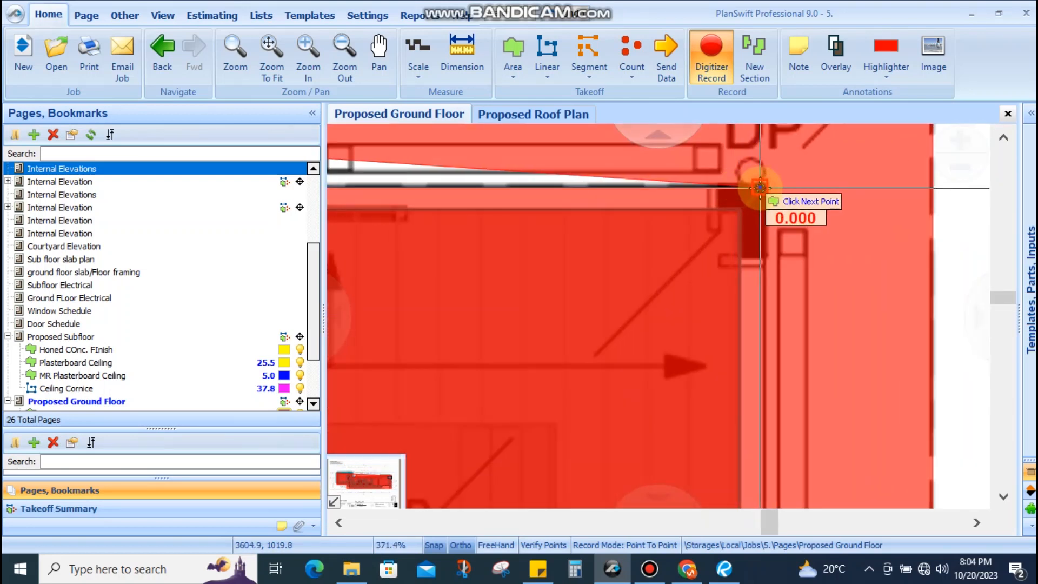
{"action": "scroll", "coordinate": [760, 188], "scroll_direction": "down", "scroll_amount": 7}
{"action": "scroll", "coordinate": [754, 487], "scroll_direction": "up", "scroll_amount": 4}
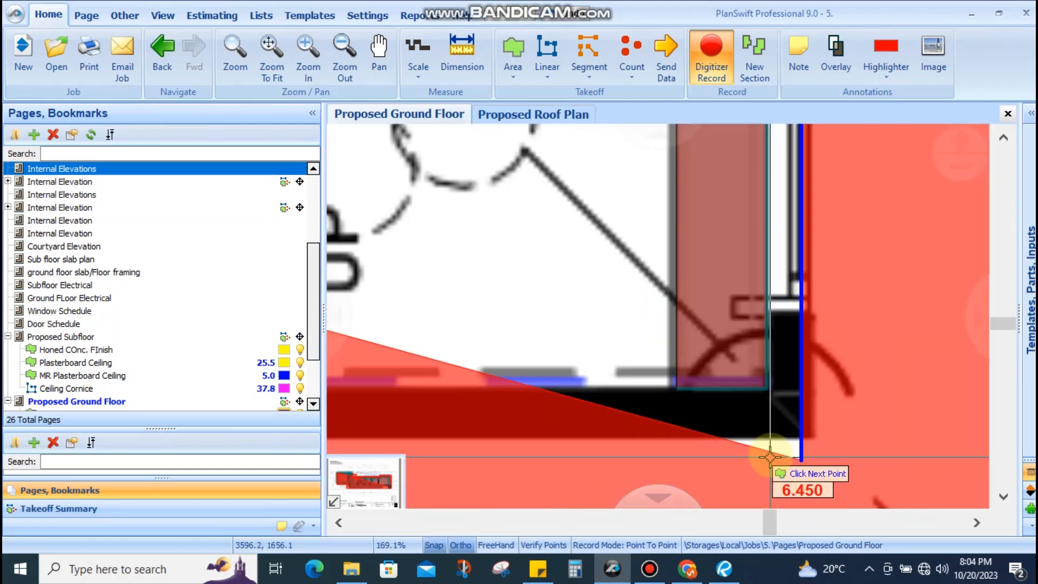
{"action": "scroll", "coordinate": [796, 420], "scroll_direction": "down", "scroll_amount": 14}
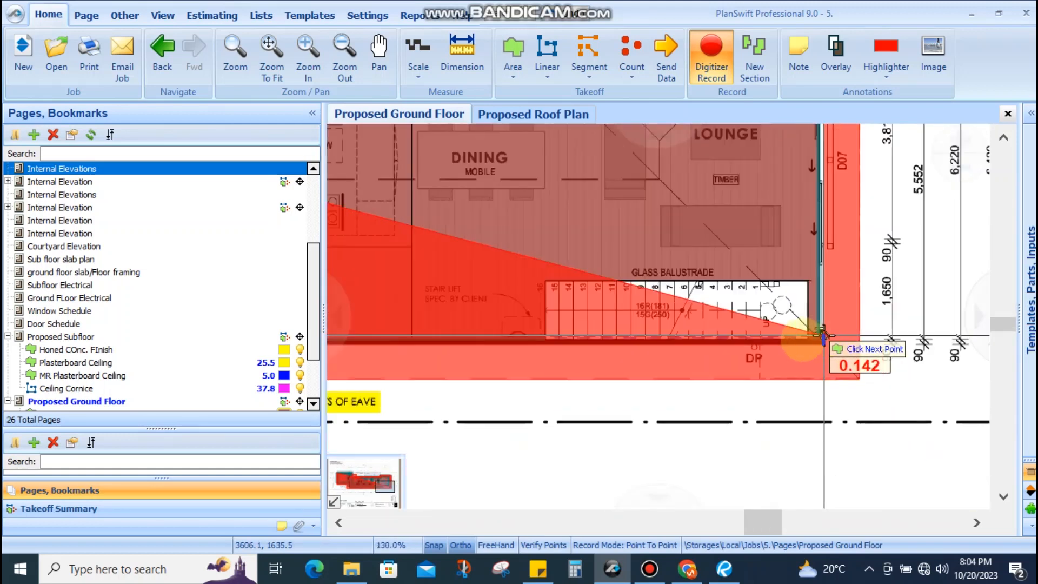
{"action": "scroll", "coordinate": [562, 350], "scroll_direction": "down", "scroll_amount": 2}
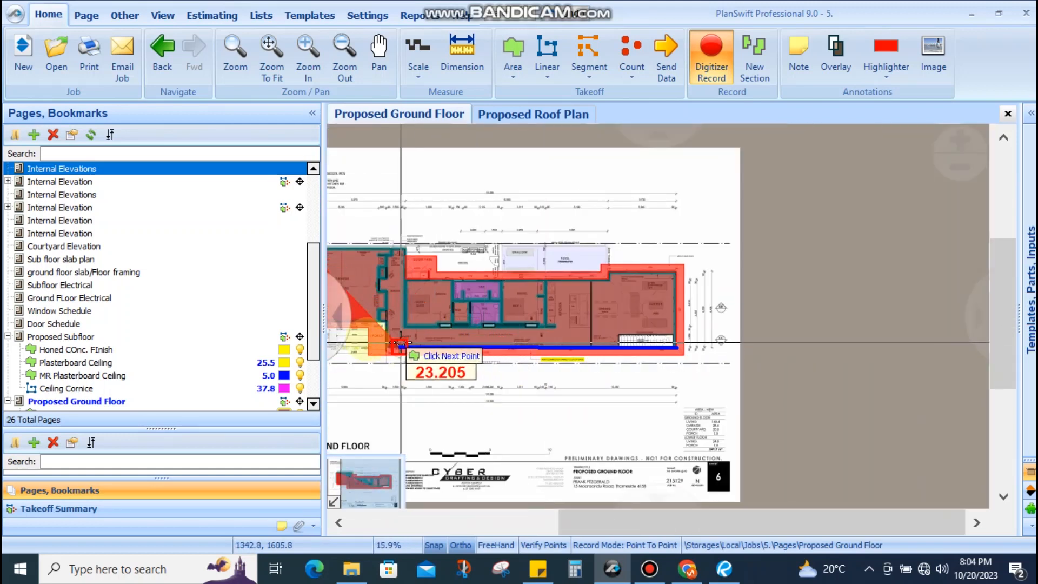
{"action": "scroll", "coordinate": [412, 340], "scroll_direction": "up", "scroll_amount": 11}
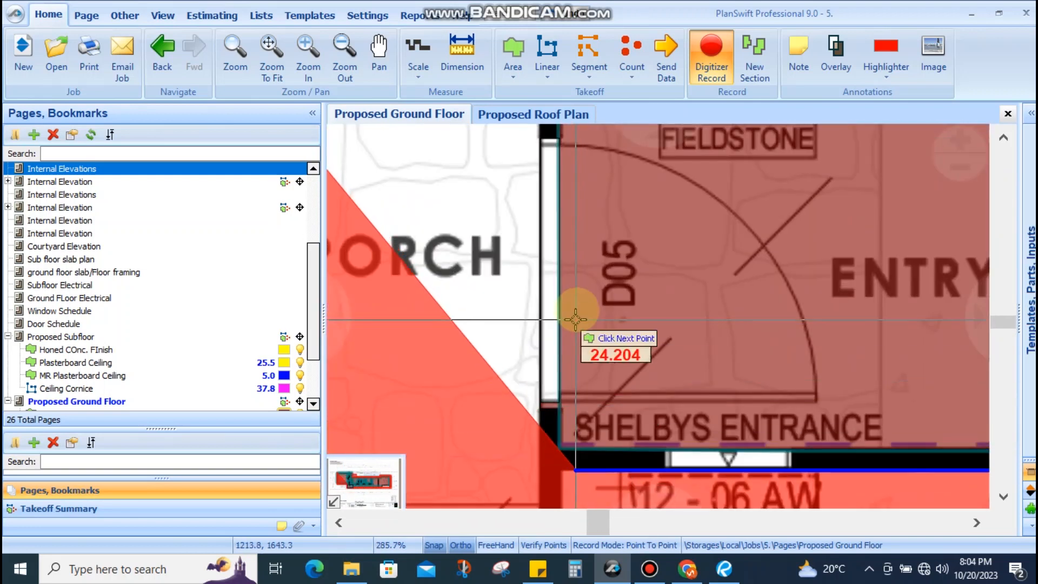
{"action": "scroll", "coordinate": [574, 349], "scroll_direction": "down", "scroll_amount": 5}
{"action": "scroll", "coordinate": [586, 382], "scroll_direction": "up", "scroll_amount": 4}
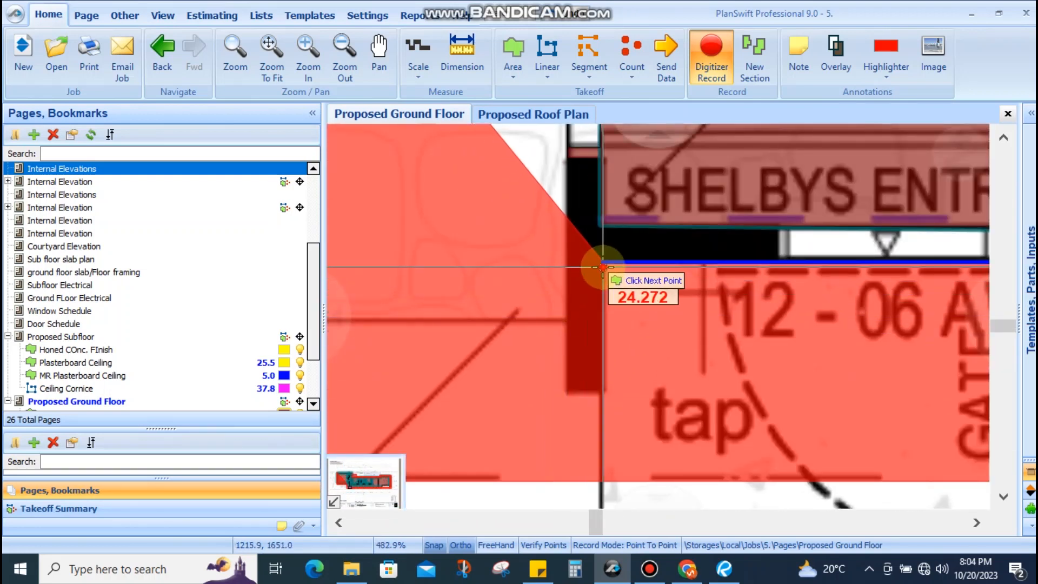
{"action": "left_click", "coordinate": [597, 388]}
{"action": "scroll", "coordinate": [570, 389], "scroll_direction": "down", "scroll_amount": 6}
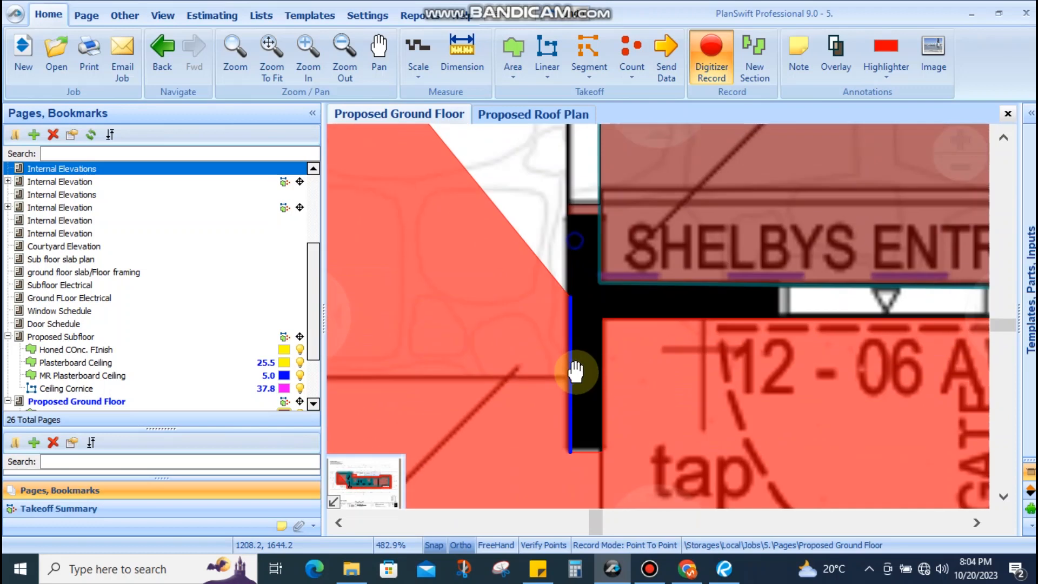
{"action": "scroll", "coordinate": [587, 268], "scroll_direction": "up", "scroll_amount": 2}
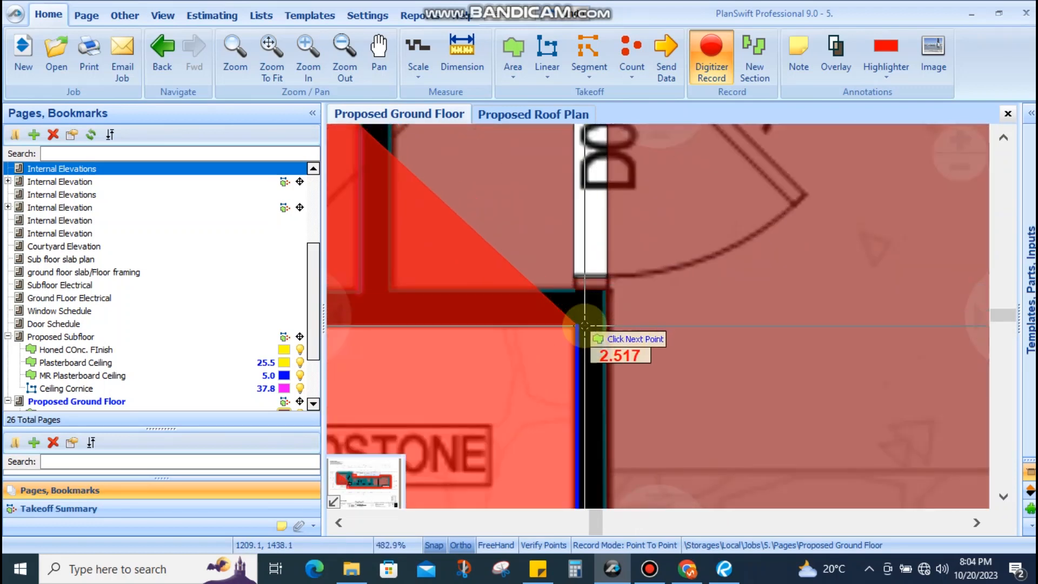
{"action": "scroll", "coordinate": [594, 330], "scroll_direction": "down", "scroll_amount": 3}
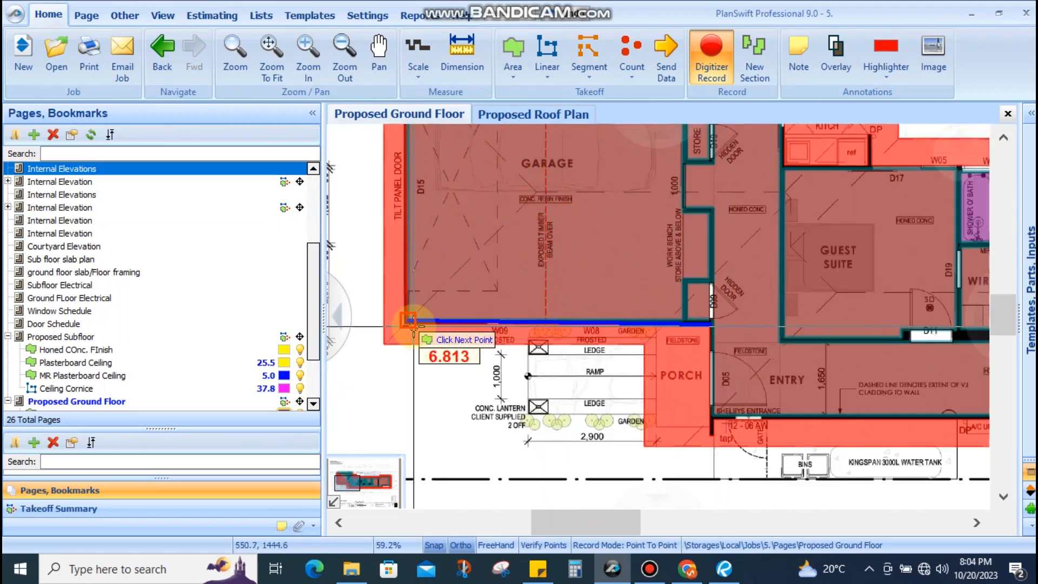
{"action": "scroll", "coordinate": [385, 323], "scroll_direction": "up", "scroll_amount": 9}
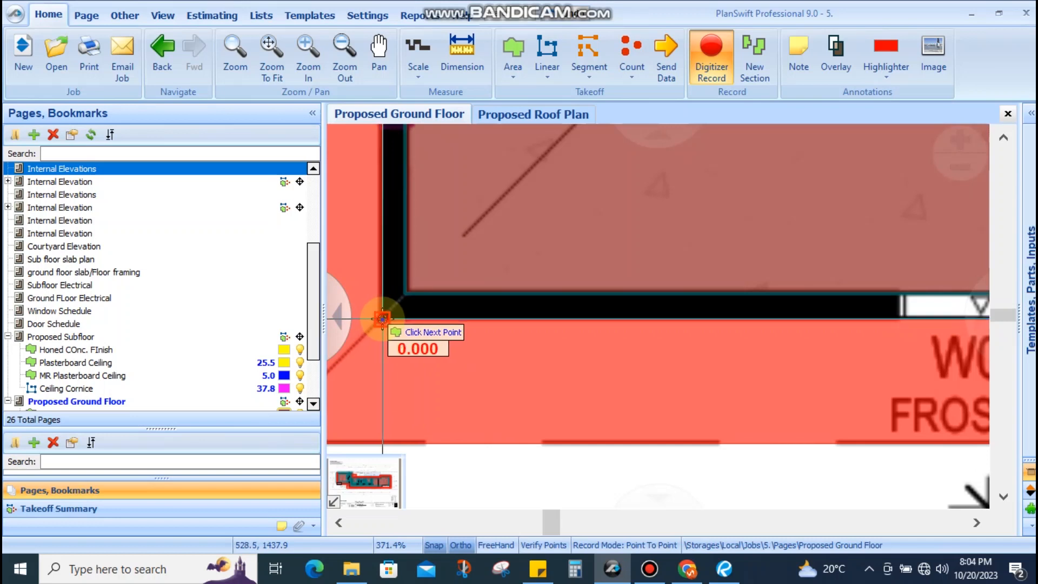
{"action": "scroll", "coordinate": [382, 319], "scroll_direction": "down", "scroll_amount": 5}
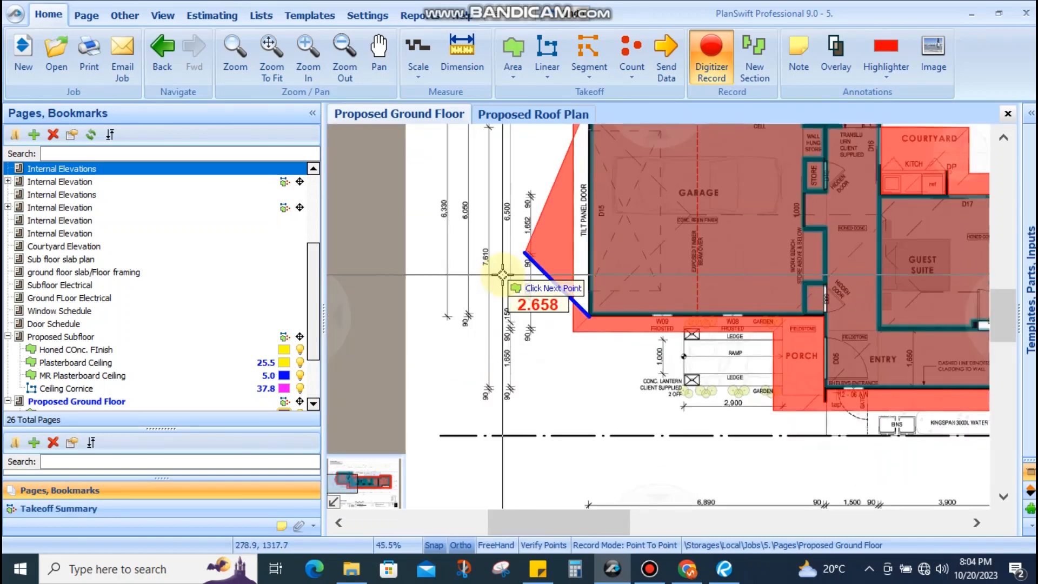
{"action": "left_click", "coordinate": [502, 275]}
{"action": "scroll", "coordinate": [643, 246], "scroll_direction": "down", "scroll_amount": 4}
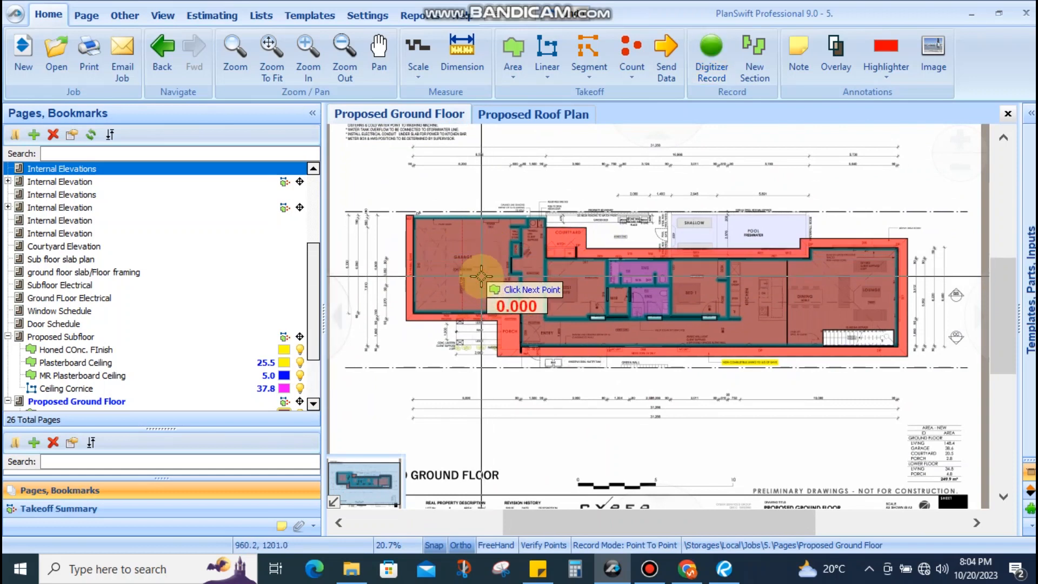
{"action": "key", "text": "Escape"}
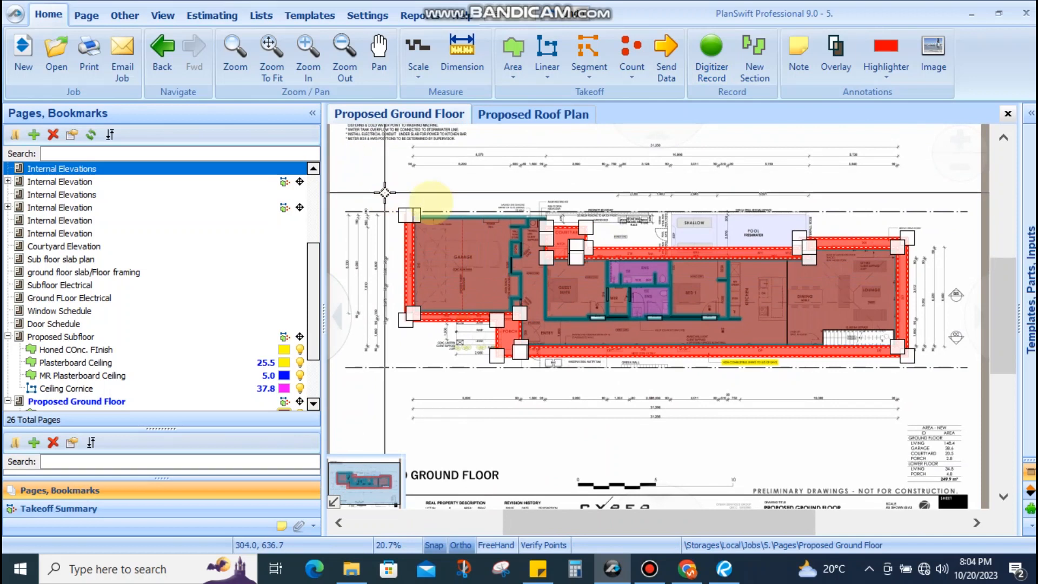
Select the FC Soffit takeoff and change its colour swatch from red to Yellow
{"action": "left_click", "coordinate": [586, 189]}
{"action": "scroll", "coordinate": [569, 251], "scroll_direction": "up", "scroll_amount": 3}
{"action": "scroll", "coordinate": [583, 223], "scroll_direction": "down", "scroll_amount": 2}
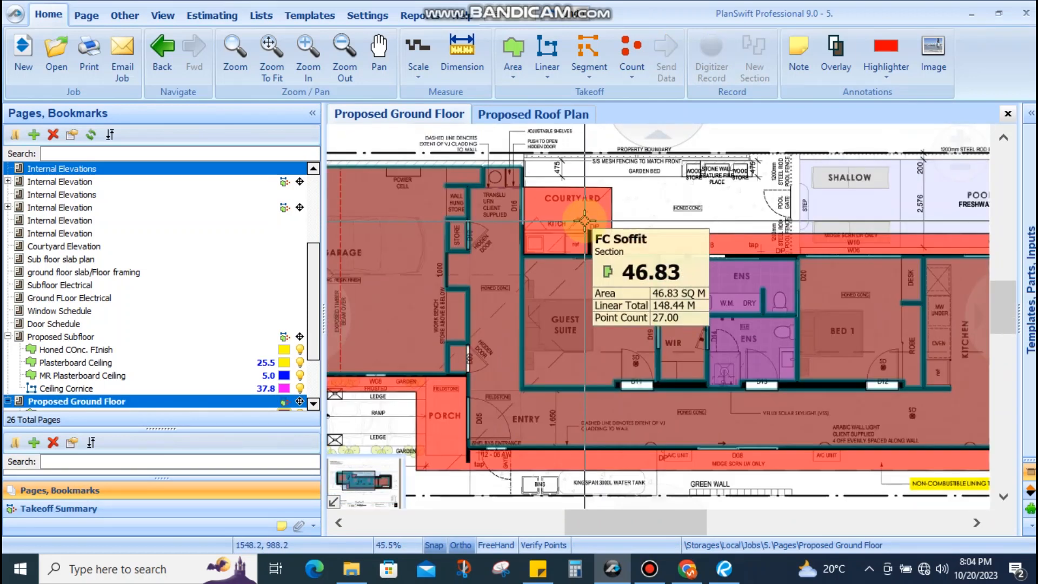
{"action": "left_click", "coordinate": [572, 221]}
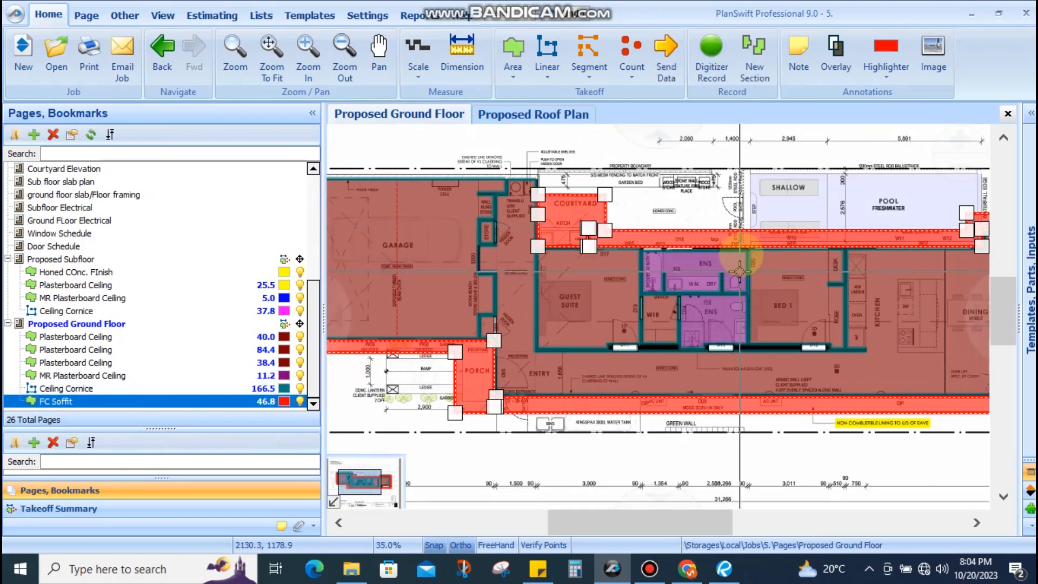
{"action": "left_click", "coordinate": [551, 220]}
{"action": "left_click", "coordinate": [373, 412]}
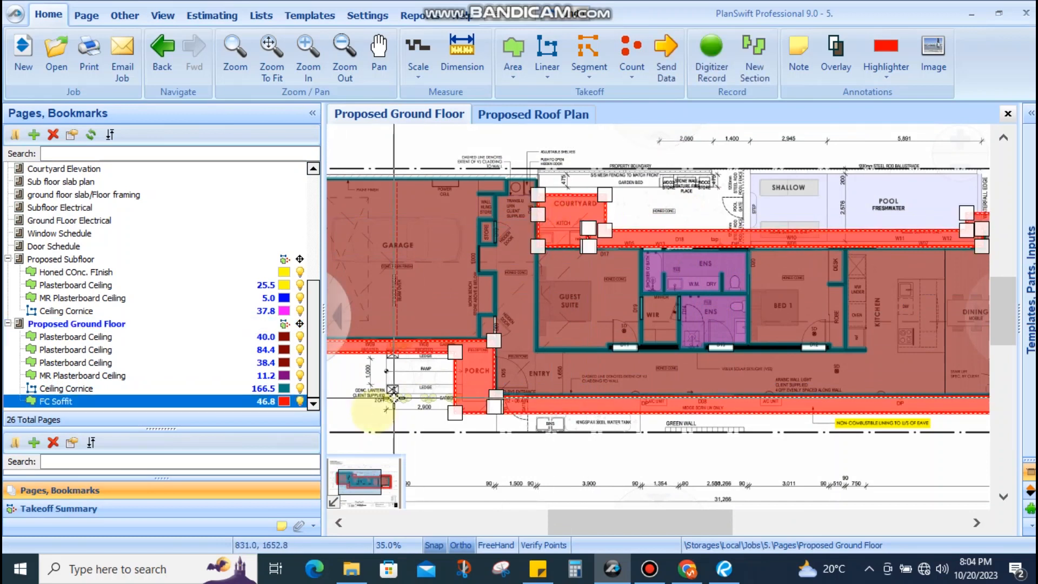
{"action": "left_click", "coordinate": [407, 395]}
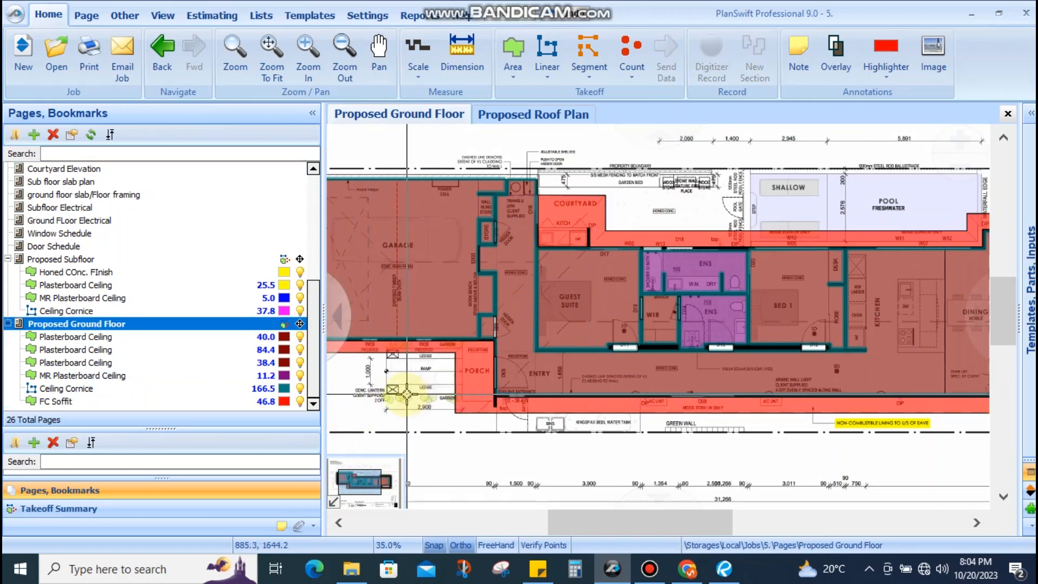
{"action": "left_click", "coordinate": [466, 370]}
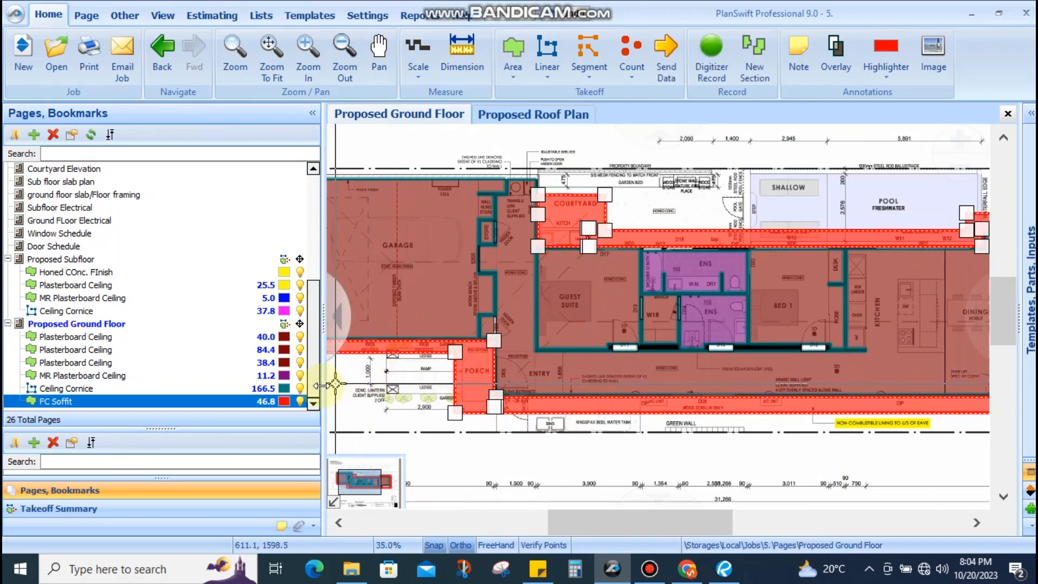
{"action": "left_click", "coordinate": [283, 402]}
{"action": "left_click", "coordinate": [308, 457]}
{"action": "scroll", "coordinate": [464, 373], "scroll_direction": "down", "scroll_amount": 4}
{"action": "left_click", "coordinate": [463, 373]}
Pan across the ground floor to view the garage, porch, guest suite and courtyard
{"action": "scroll", "coordinate": [476, 373], "scroll_direction": "up", "scroll_amount": 4}
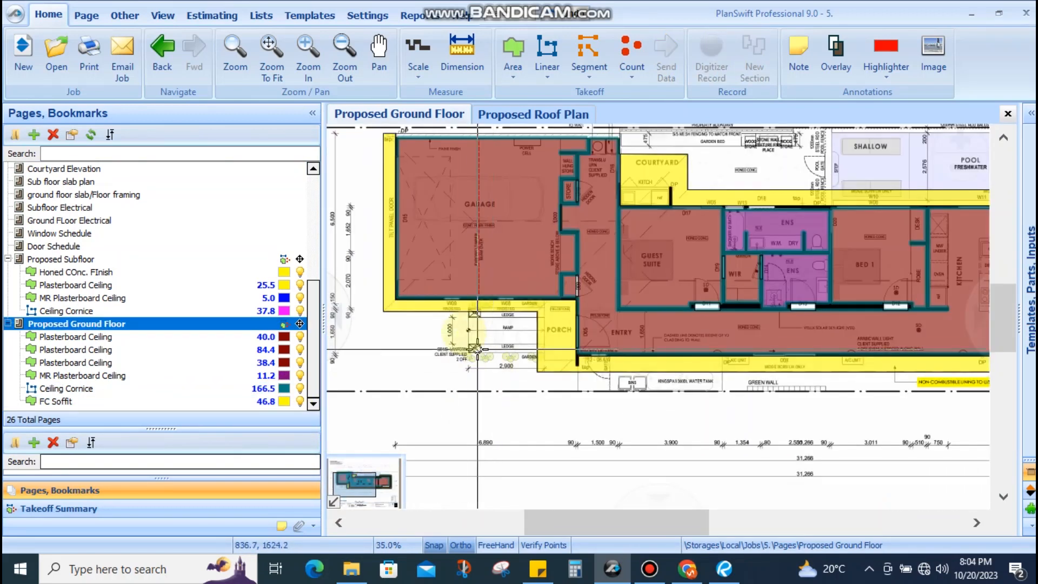
{"action": "left_click_drag", "start_coordinate": [476, 344], "coordinate": [432, 372]}
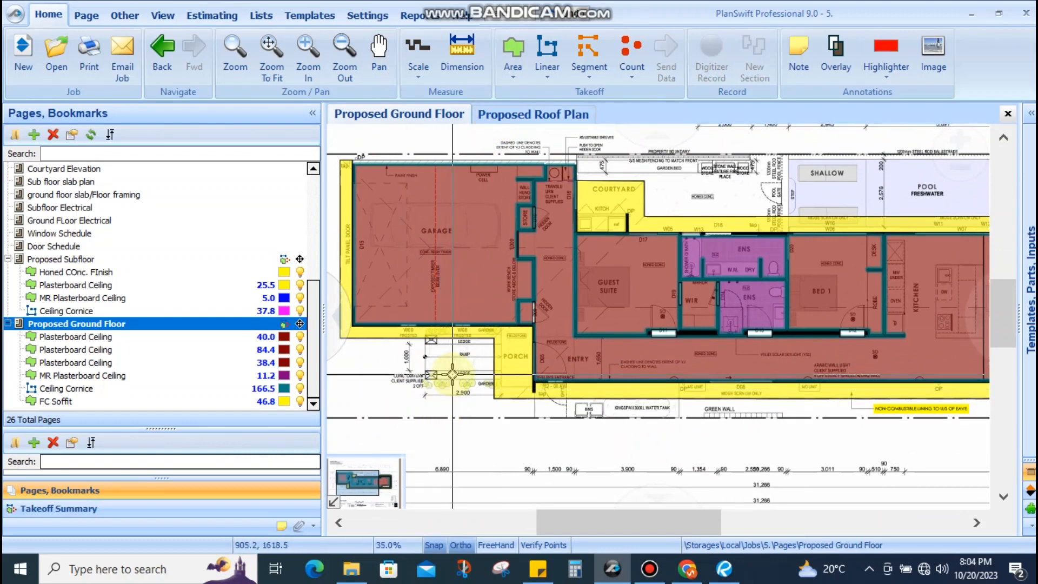
{"action": "scroll", "coordinate": [453, 366], "scroll_direction": "down", "scroll_amount": 2}
{"action": "scroll", "coordinate": [487, 394], "scroll_direction": "up", "scroll_amount": 4}
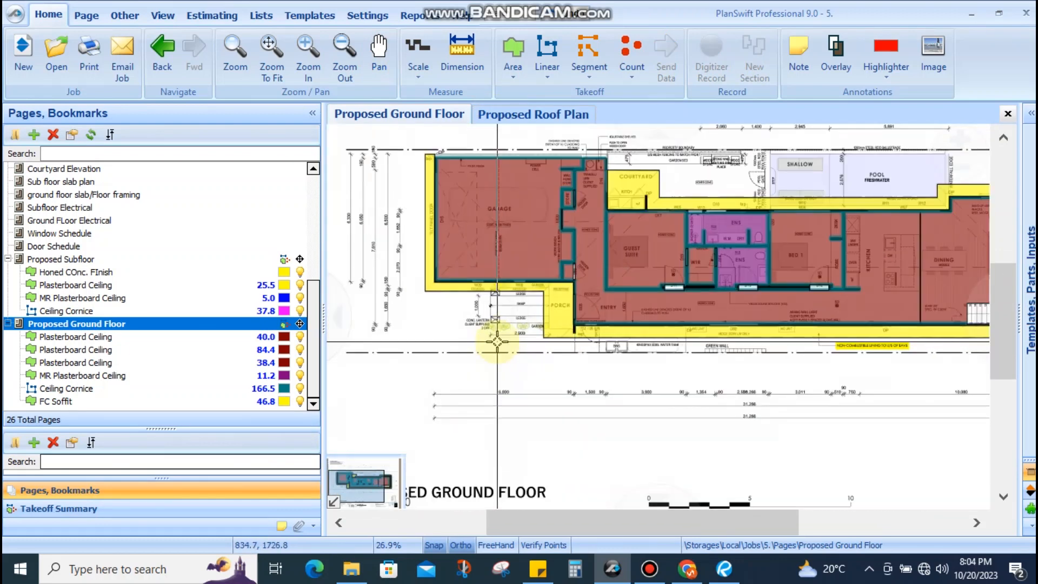
{"action": "scroll", "coordinate": [702, 274], "scroll_direction": "down", "scroll_amount": 3}
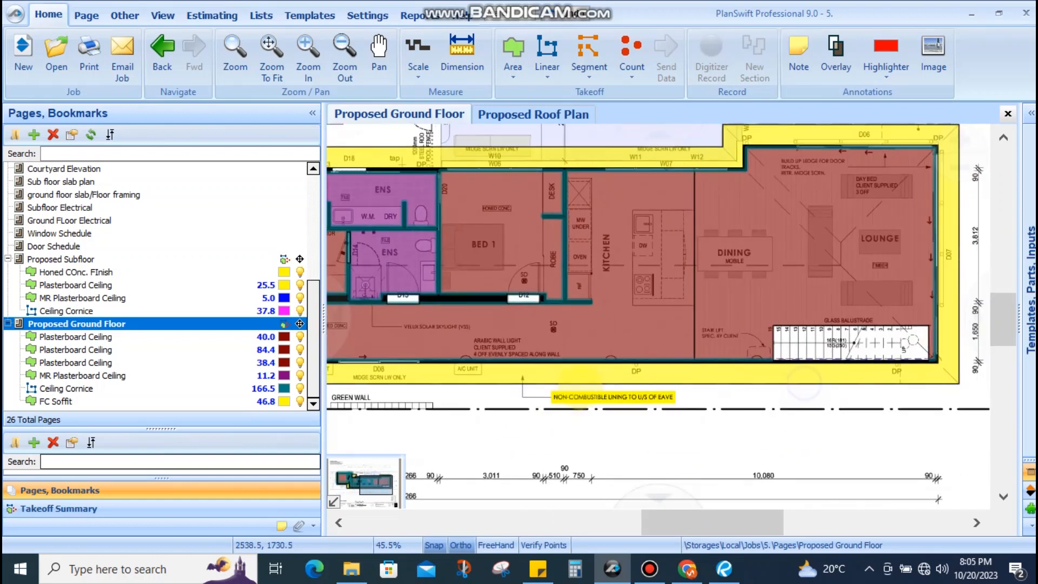
{"action": "scroll", "coordinate": [565, 267], "scroll_direction": "up", "scroll_amount": 3}
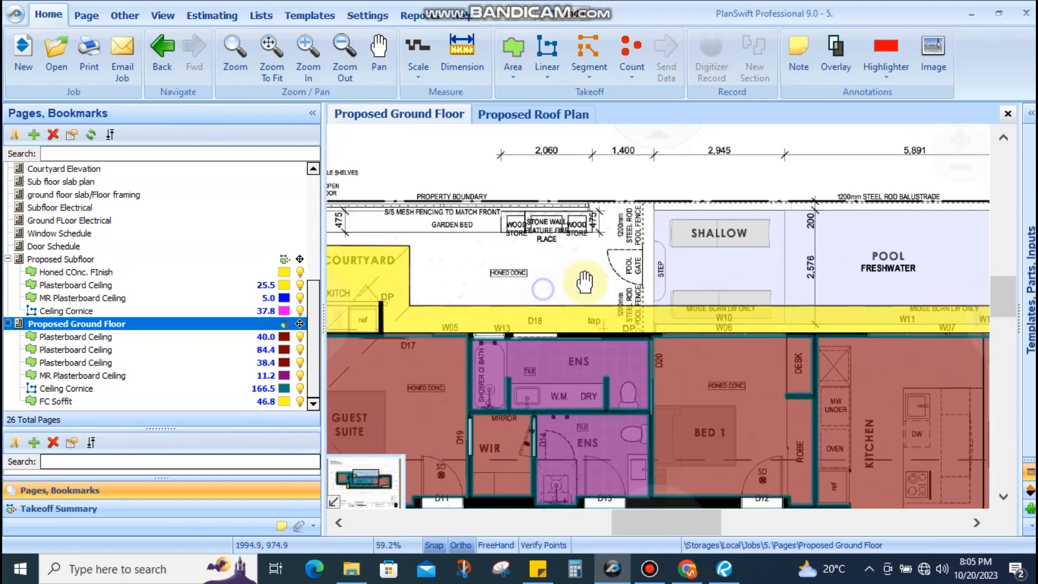
{"action": "left_click_drag", "start_coordinate": [565, 267], "coordinate": [735, 233]}
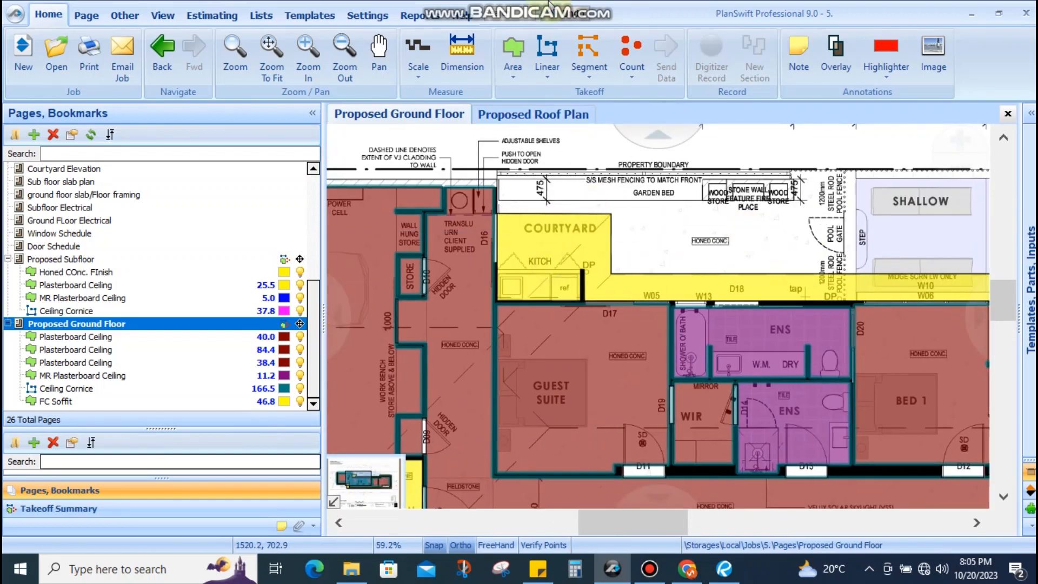
{"action": "mouse_move", "coordinate": [618, 7]}
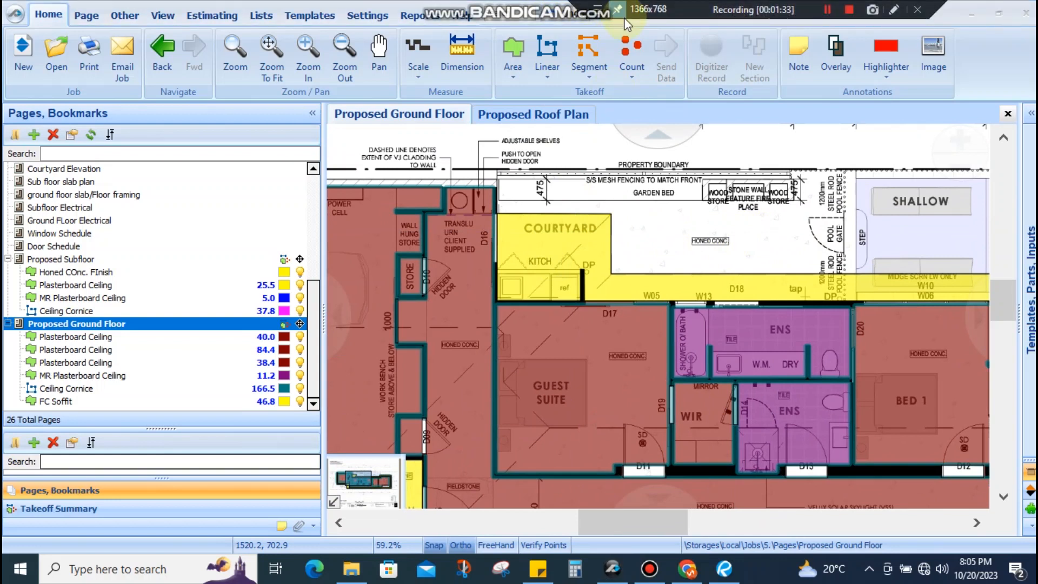
Open the Proposed Roof Plan and pan along the roof edges past the solar panels to the right eaves
{"action": "left_click", "coordinate": [550, 115]}
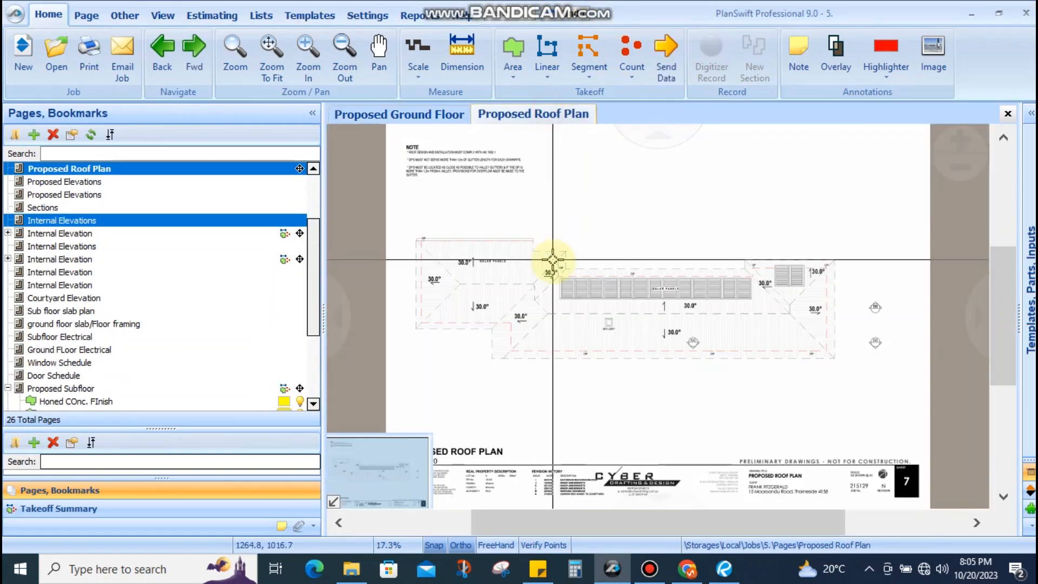
{"action": "scroll", "coordinate": [577, 290], "scroll_direction": "up", "scroll_amount": 2}
{"action": "left_click_drag", "start_coordinate": [521, 303], "coordinate": [538, 273]}
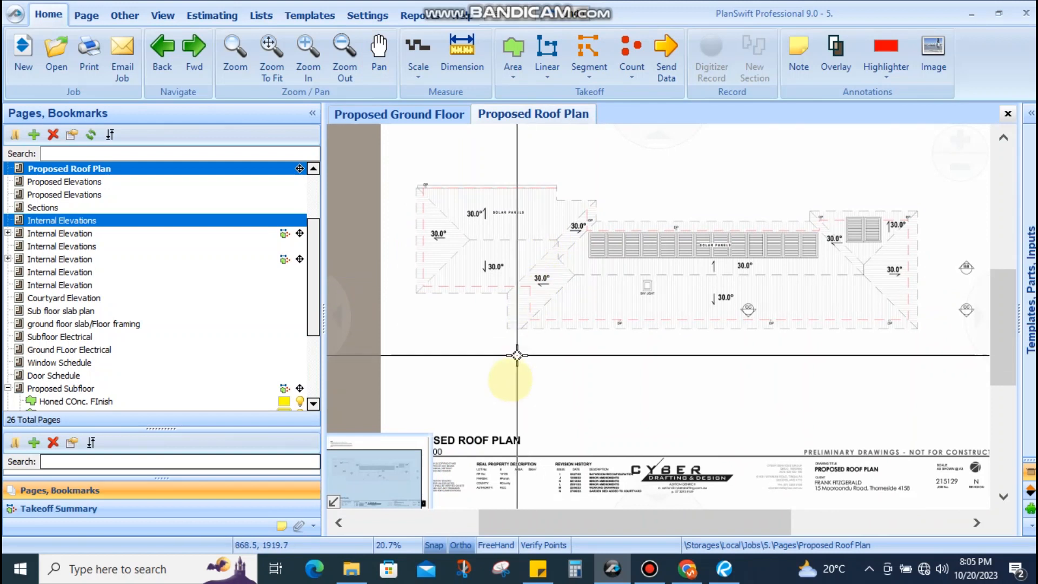
{"action": "scroll", "coordinate": [494, 259], "scroll_direction": "up", "scroll_amount": 3}
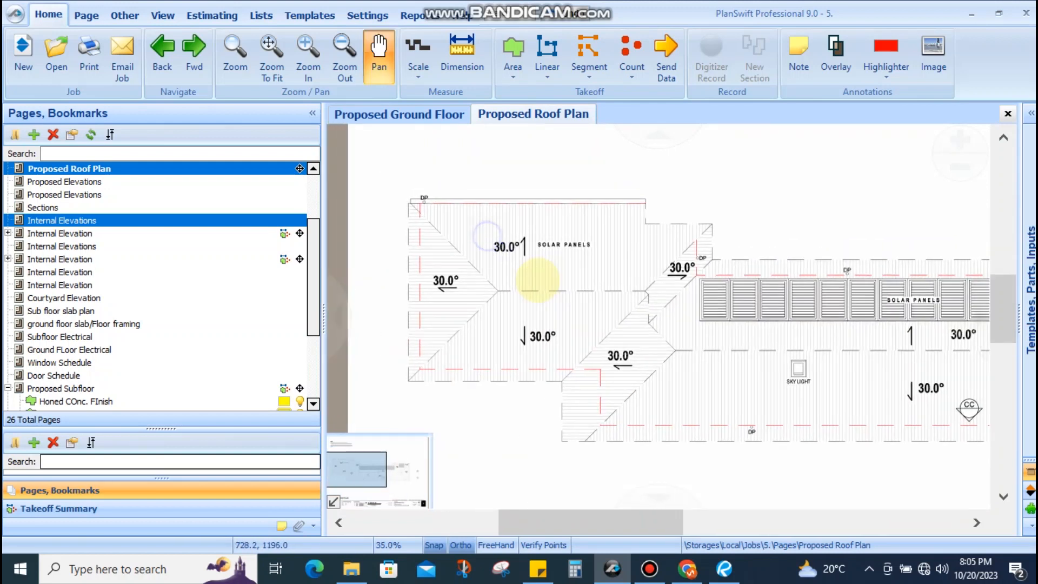
{"action": "scroll", "coordinate": [508, 262], "scroll_direction": "up", "scroll_amount": 3}
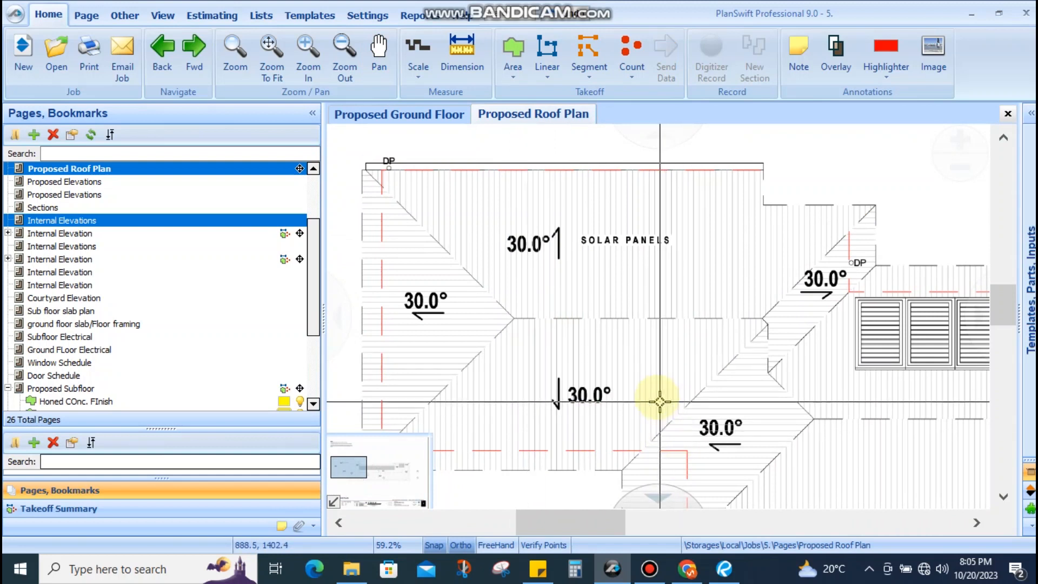
{"action": "left_click_drag", "start_coordinate": [659, 398], "coordinate": [566, 321]}
{"action": "mouse_move", "coordinate": [593, 354]}
{"action": "left_mouse_down"}
{"action": "mouse_move", "coordinate": [609, 384]}
{"action": "mouse_move", "coordinate": [574, 345]}
{"action": "left_mouse_up"}
{"action": "left_click_drag", "start_coordinate": [822, 378], "coordinate": [549, 374]}
{"action": "left_click_drag", "start_coordinate": [717, 373], "coordinate": [696, 366]}
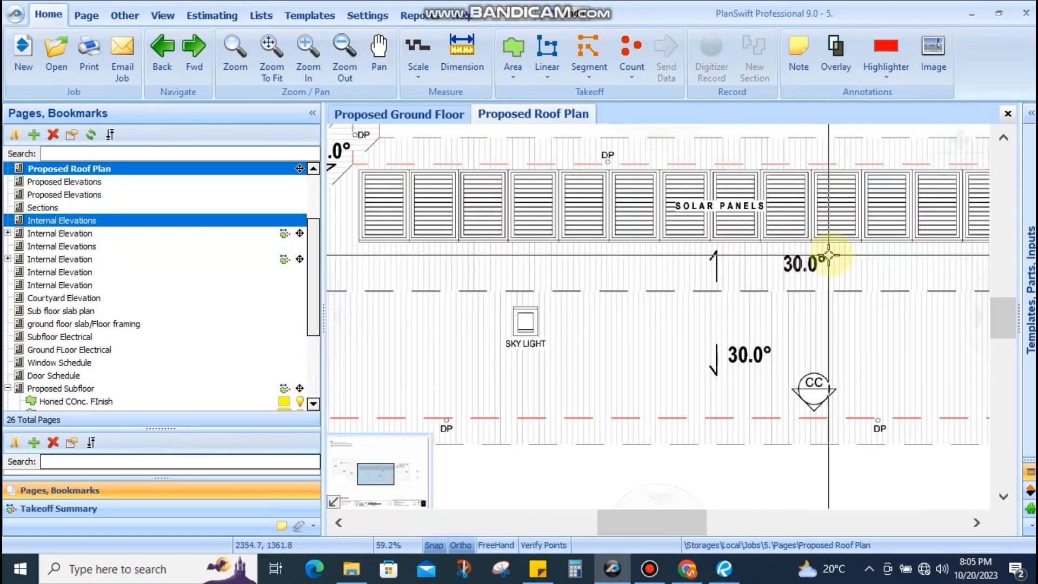
{"action": "scroll", "coordinate": [651, 291], "scroll_direction": "down", "scroll_amount": 4}
{"action": "left_click_drag", "start_coordinate": [667, 257], "coordinate": [589, 265]}
{"action": "scroll", "coordinate": [722, 263], "scroll_direction": "up", "scroll_amount": 4}
{"action": "left_click_drag", "start_coordinate": [837, 312], "coordinate": [737, 304]}
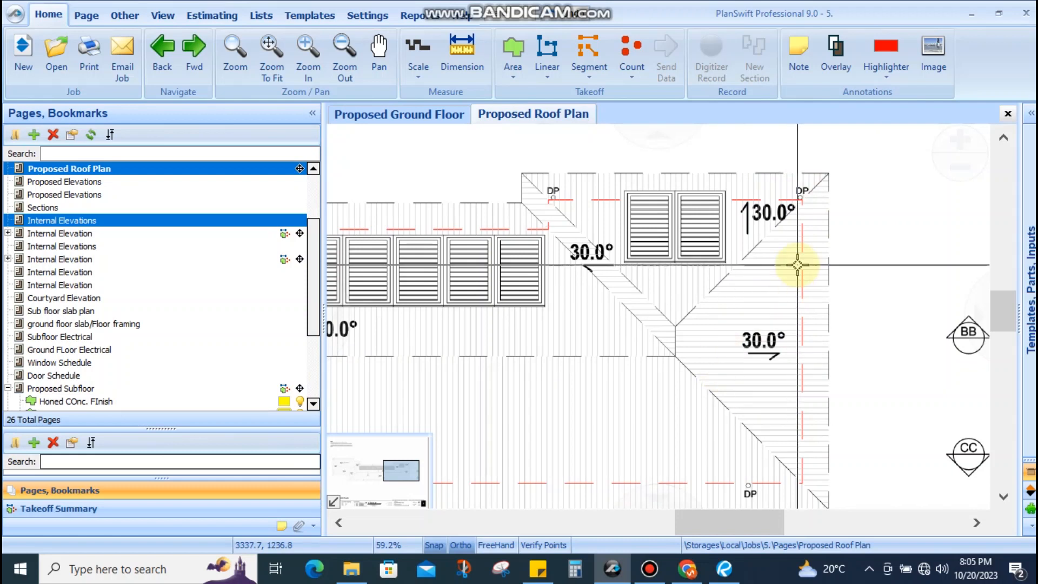
{"action": "scroll", "coordinate": [797, 265], "scroll_direction": "down", "scroll_amount": 4}
{"action": "left_click_drag", "start_coordinate": [711, 318], "coordinate": [863, 295]}
Pan back over the left roof section and skylight, then switch to the Bluebeam Revu finishes schedule
{"action": "scroll", "coordinate": [570, 227], "scroll_direction": "up", "scroll_amount": 4}
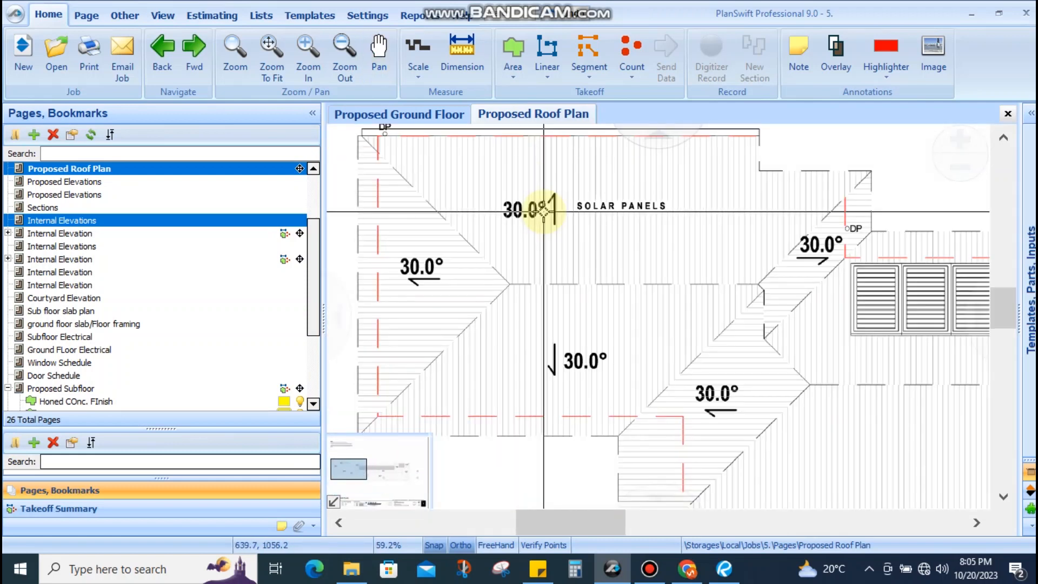
{"action": "left_click_drag", "start_coordinate": [529, 210], "coordinate": [532, 303]}
{"action": "scroll", "coordinate": [552, 249], "scroll_direction": "down", "scroll_amount": 3}
{"action": "left_click_drag", "start_coordinate": [712, 322], "coordinate": [500, 226]}
{"action": "scroll", "coordinate": [669, 221], "scroll_direction": "up", "scroll_amount": 1}
{"action": "left_click_drag", "start_coordinate": [409, 333], "coordinate": [841, 334]}
{"action": "left_click_drag", "start_coordinate": [672, 307], "coordinate": [533, 268]}
{"action": "scroll", "coordinate": [643, 258], "scroll_direction": "up", "scroll_amount": 4}
{"action": "left_click_drag", "start_coordinate": [798, 292], "coordinate": [669, 293]}
{"action": "scroll", "coordinate": [859, 315], "scroll_direction": "down", "scroll_amount": 1}
{"action": "scroll", "coordinate": [861, 315], "scroll_direction": "down", "scroll_amount": 3}
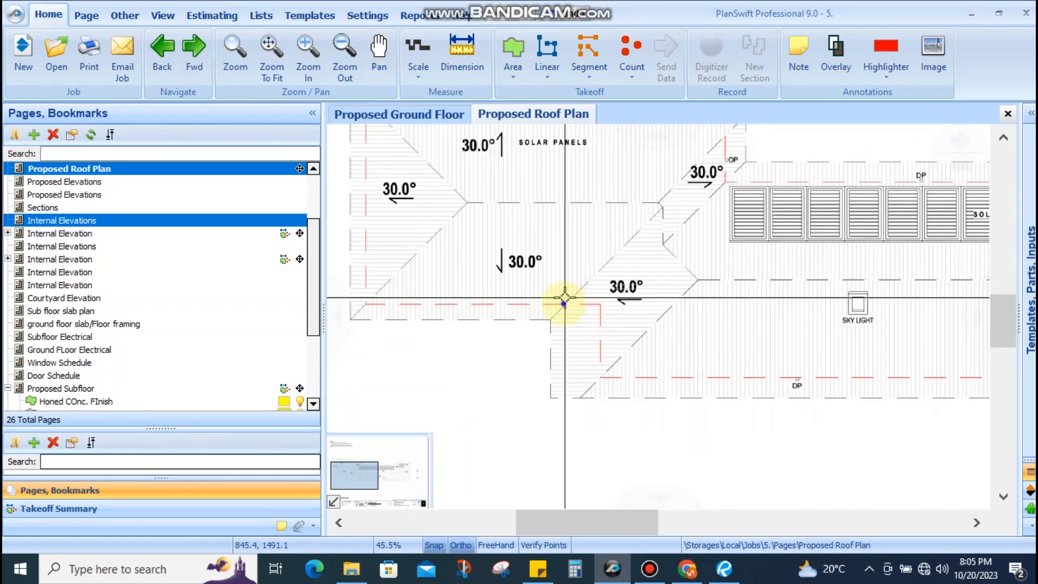
{"action": "left_click_drag", "start_coordinate": [563, 297], "coordinate": [664, 397]}
{"action": "left_click_drag", "start_coordinate": [526, 344], "coordinate": [517, 350]}
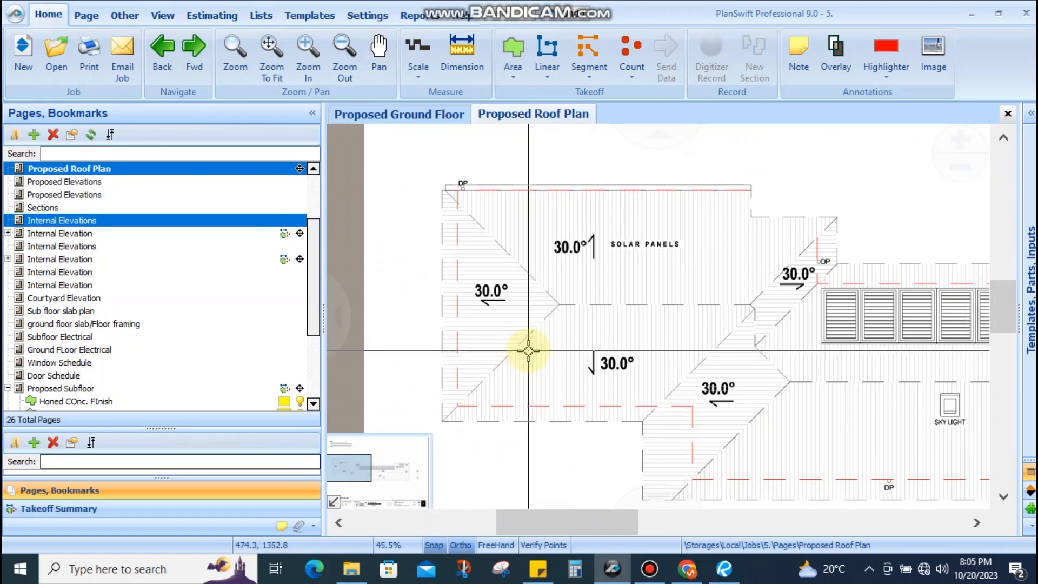
{"action": "left_click_drag", "start_coordinate": [499, 294], "coordinate": [456, 275]}
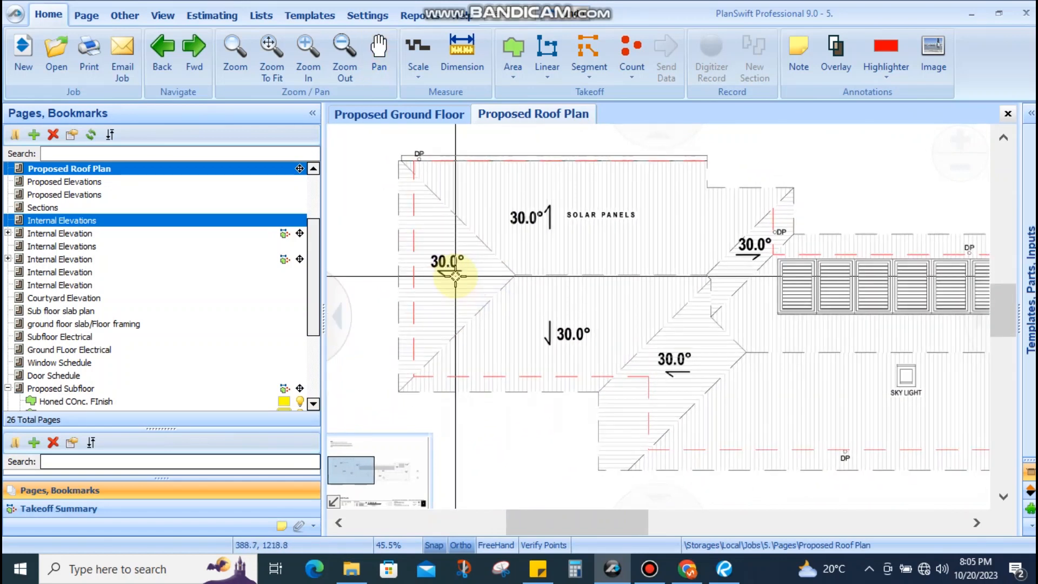
{"action": "left_click_drag", "start_coordinate": [486, 232], "coordinate": [475, 246]}
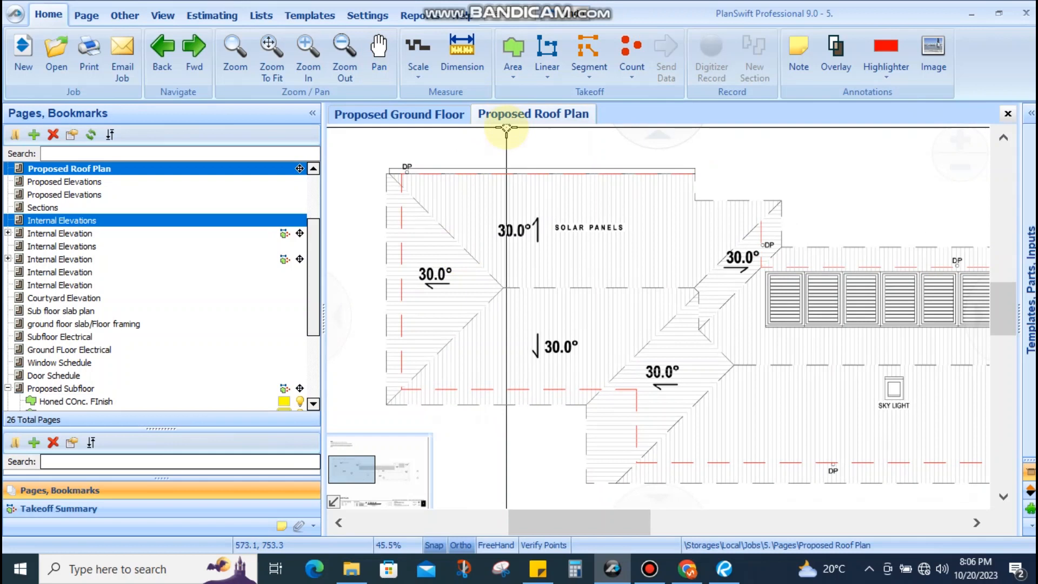
{"action": "left_click_drag", "start_coordinate": [530, 249], "coordinate": [516, 251]}
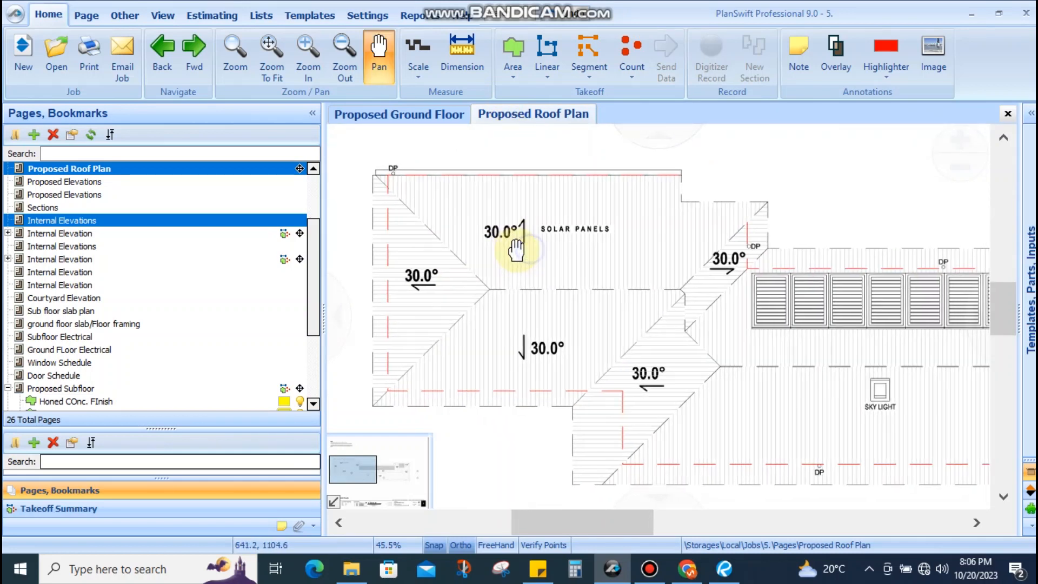
{"action": "left_click", "coordinate": [724, 568]}
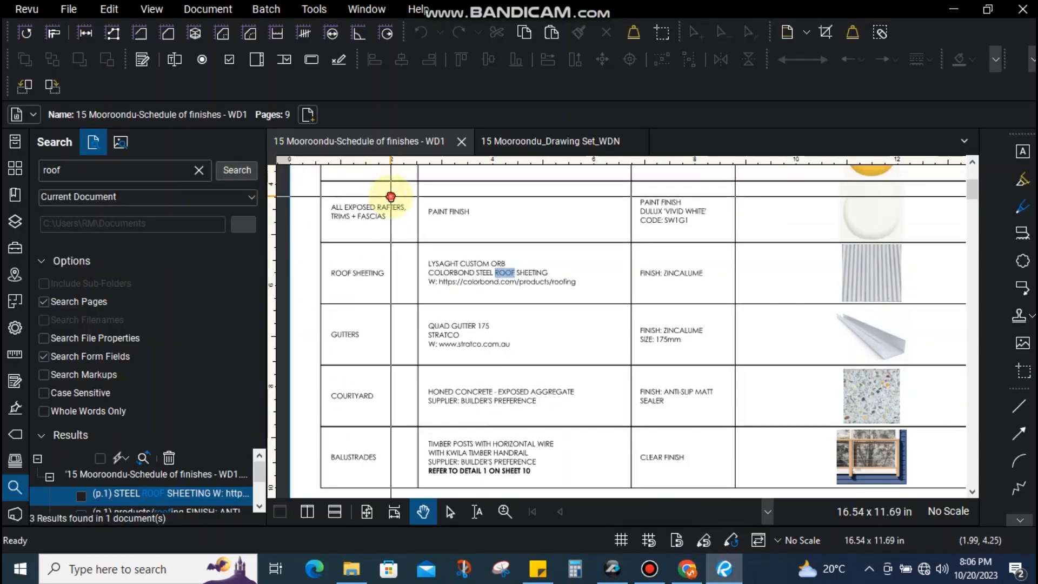
{"action": "left_click", "coordinate": [233, 170]}
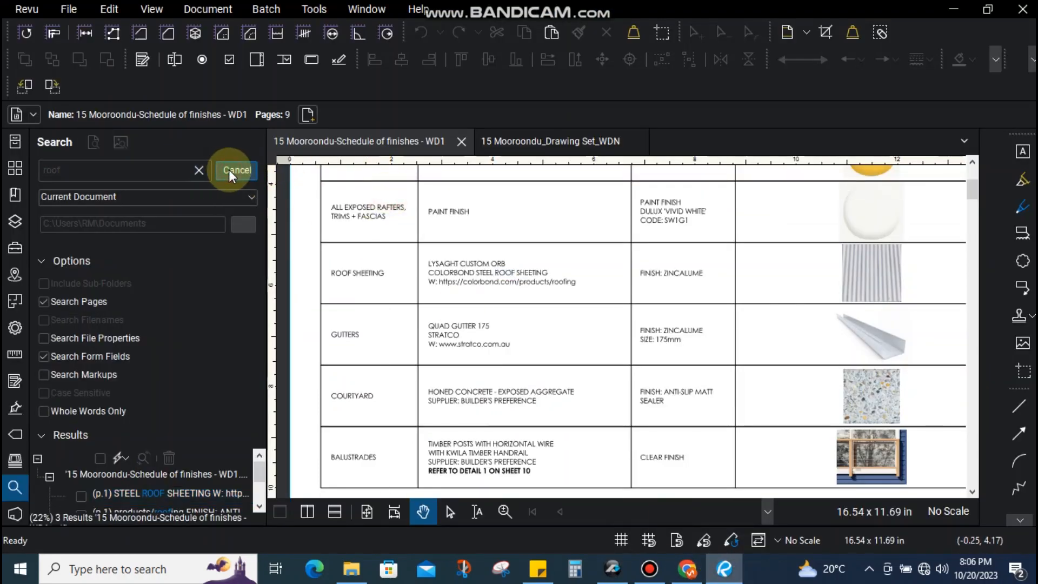
{"action": "left_click", "coordinate": [197, 493]}
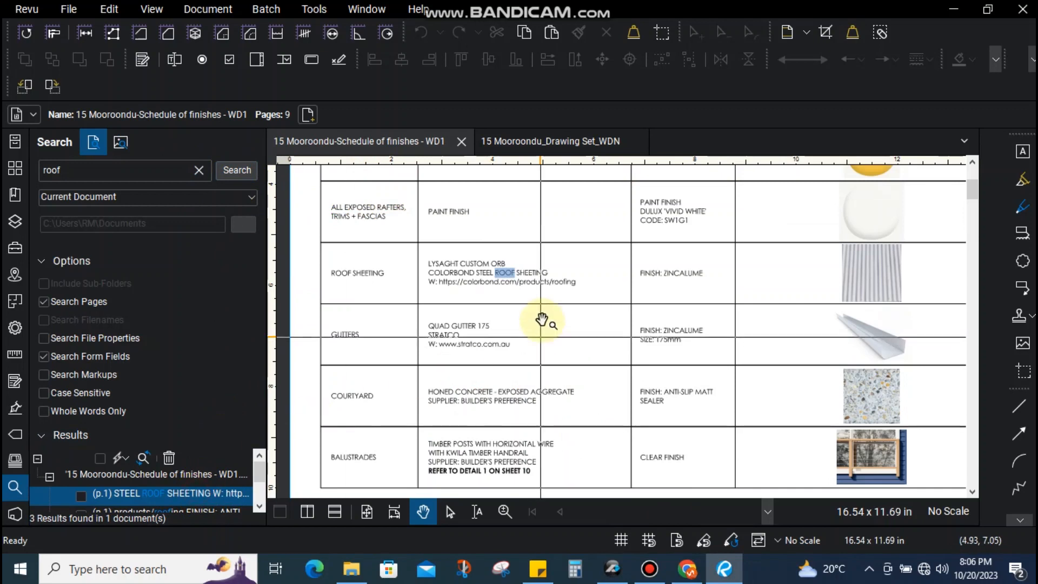
{"action": "left_click_drag", "start_coordinate": [606, 252], "coordinate": [325, 370]}
{"action": "left_click", "coordinate": [313, 357]}
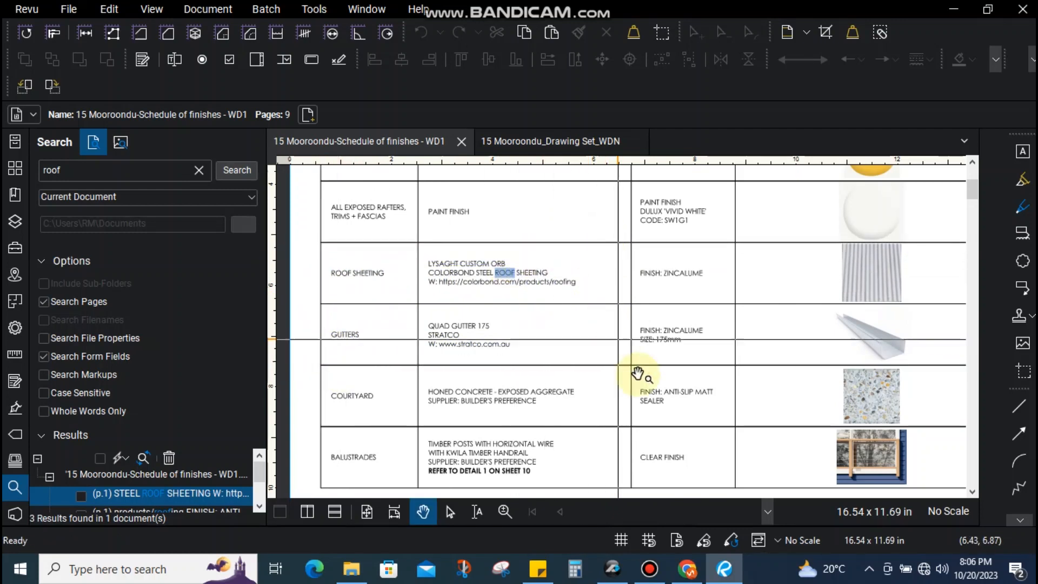
{"action": "mouse_move", "coordinate": [685, 568]}
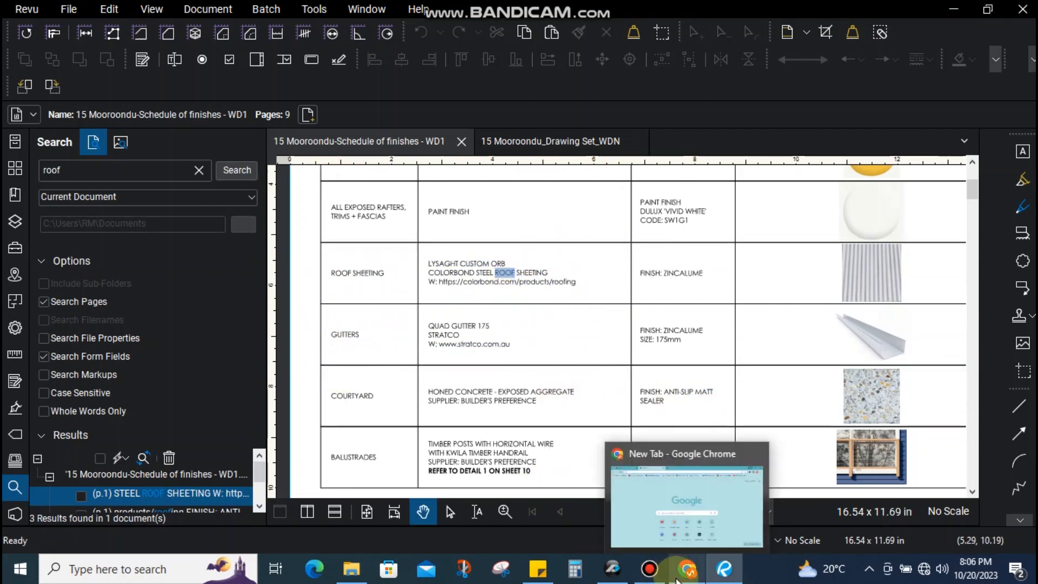
{"action": "left_click_drag", "start_coordinate": [620, 252], "coordinate": [320, 358]}
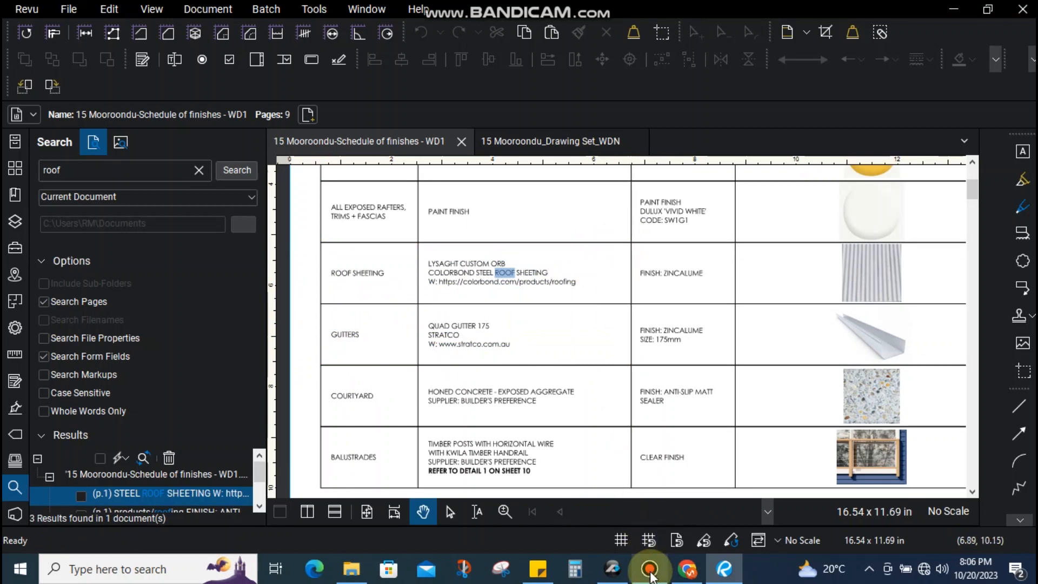
Bring PlanSwift back to the front, showing the Proposed Roof Plan
{"action": "left_click", "coordinate": [612, 568]}
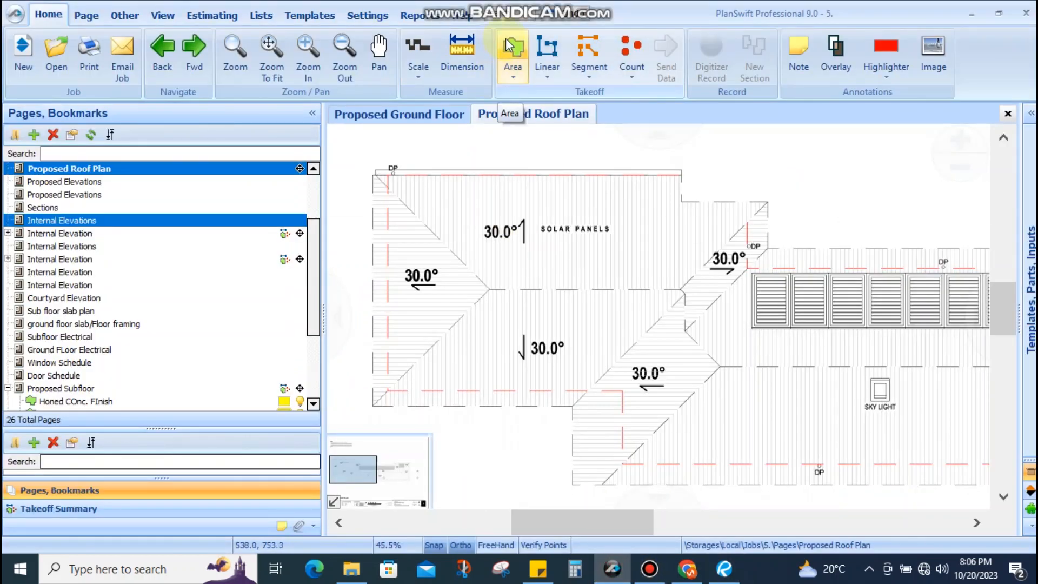
{"action": "left_click", "coordinate": [516, 49]}
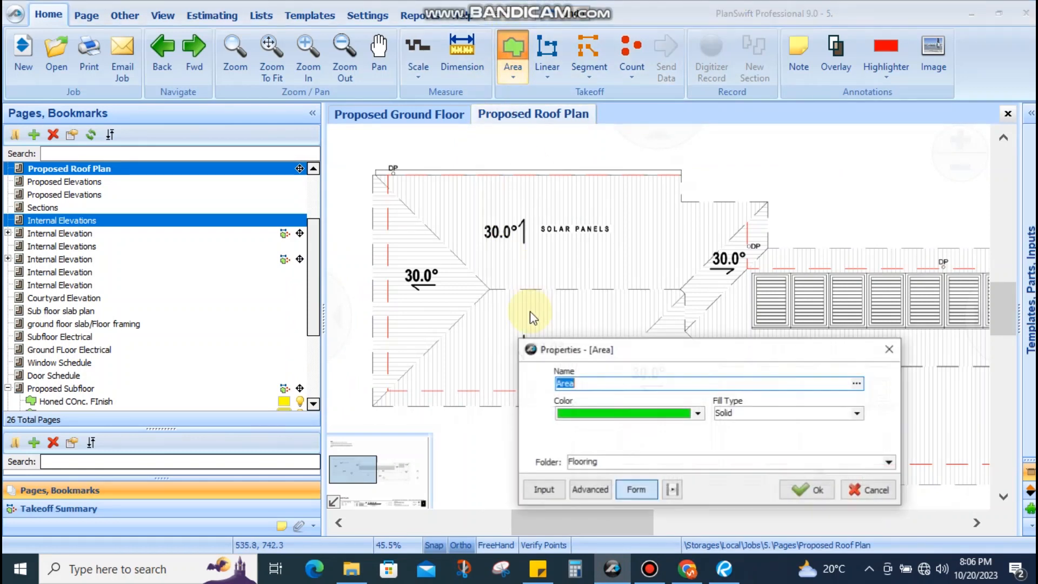
{"action": "type", "text": "Roof Sheeting (30degree"}
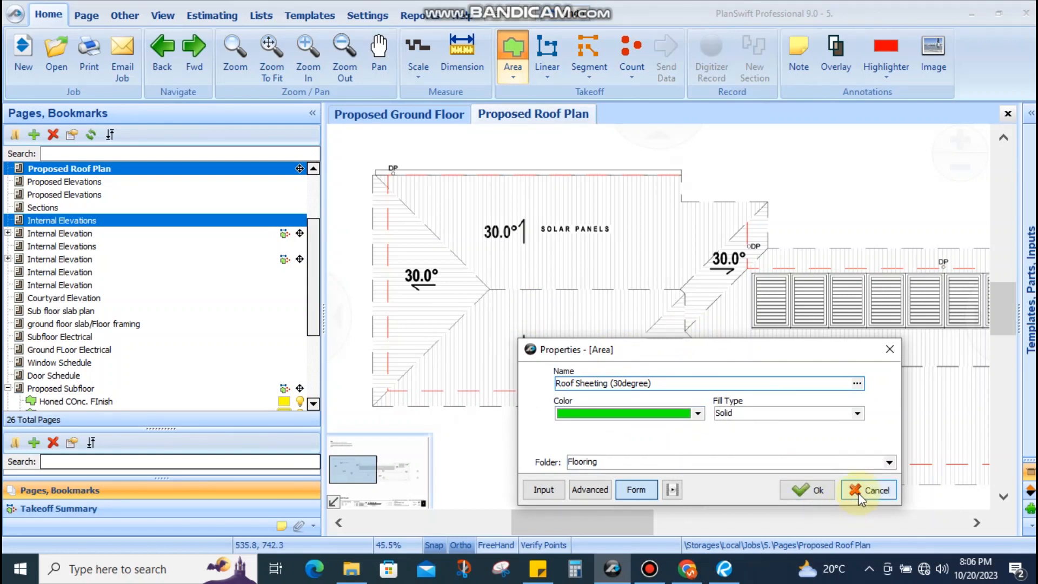
{"action": "left_click_drag", "start_coordinate": [608, 383], "coordinate": [649, 380]}
{"action": "left_click", "coordinate": [636, 381]}
{"action": "left_click", "coordinate": [650, 381]}
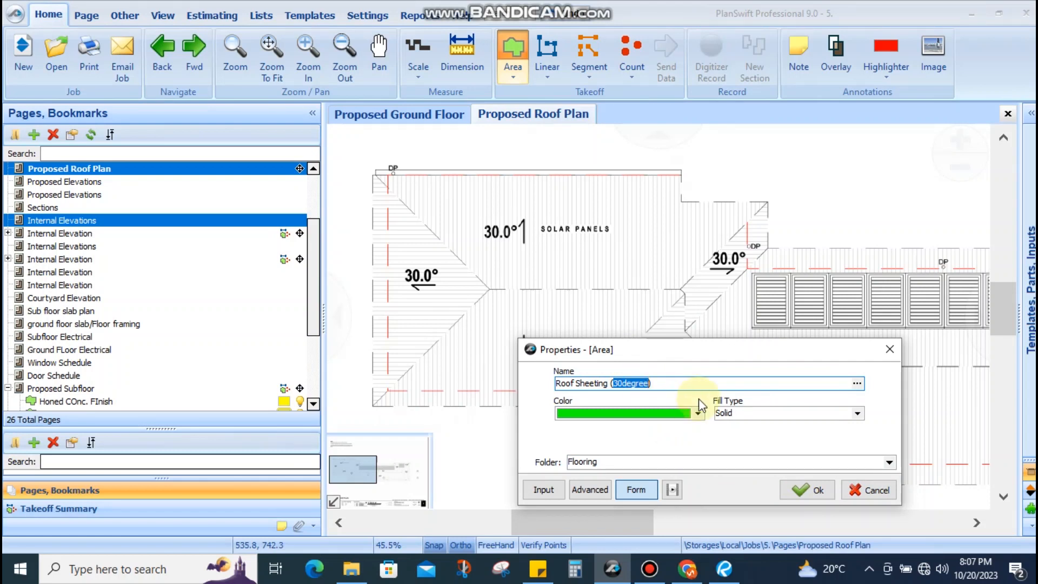
{"action": "left_click", "coordinate": [684, 383]}
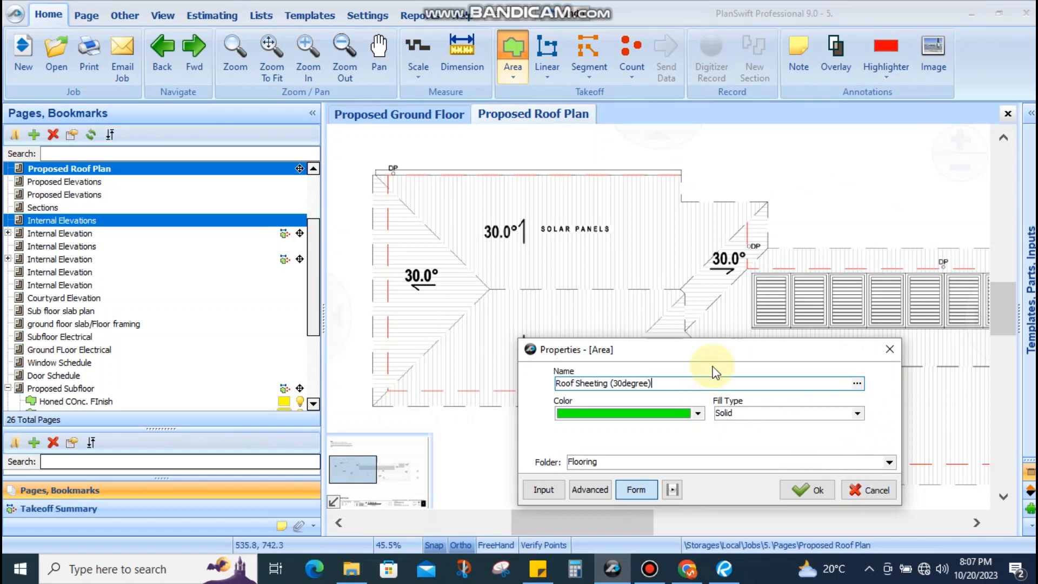
{"action": "left_click", "coordinate": [865, 490]}
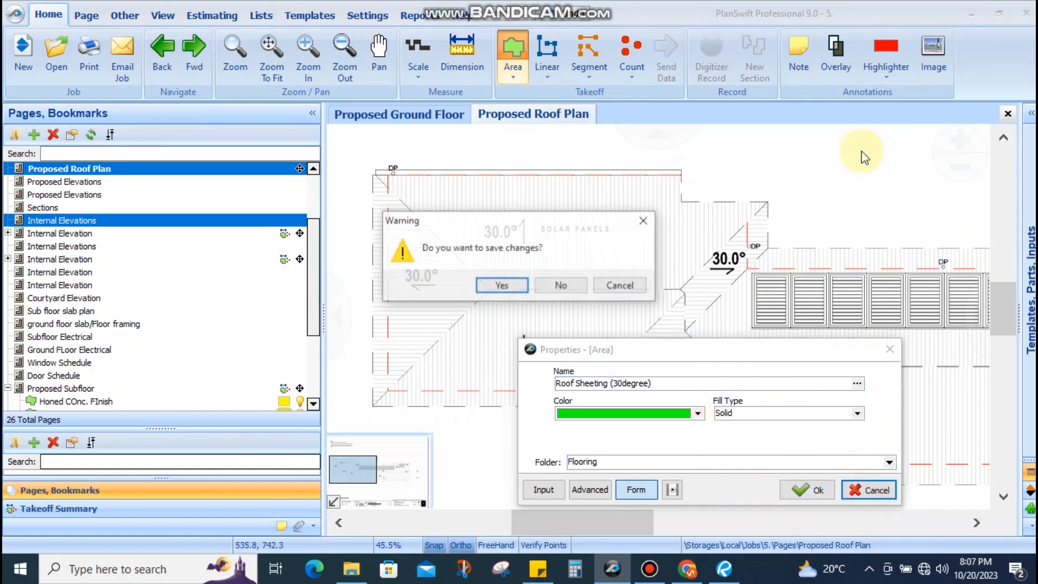
{"action": "left_click", "coordinate": [560, 285]}
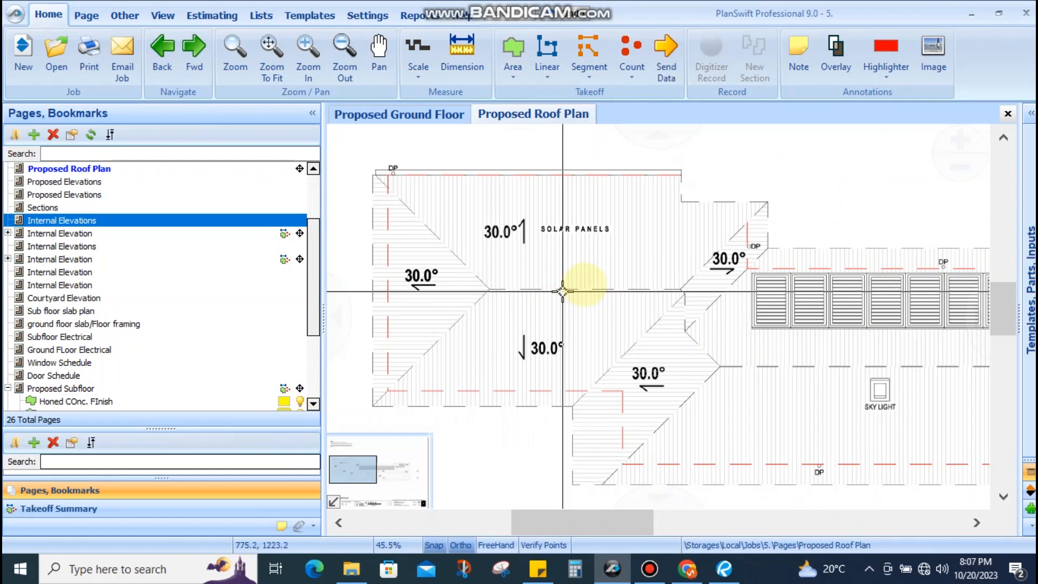
{"action": "left_click", "coordinate": [907, 41]}
Highlight the 30.0° pitch label in red, then start a RoofSheeting roof area and cancel it unsaved
{"action": "left_click", "coordinate": [492, 227]}
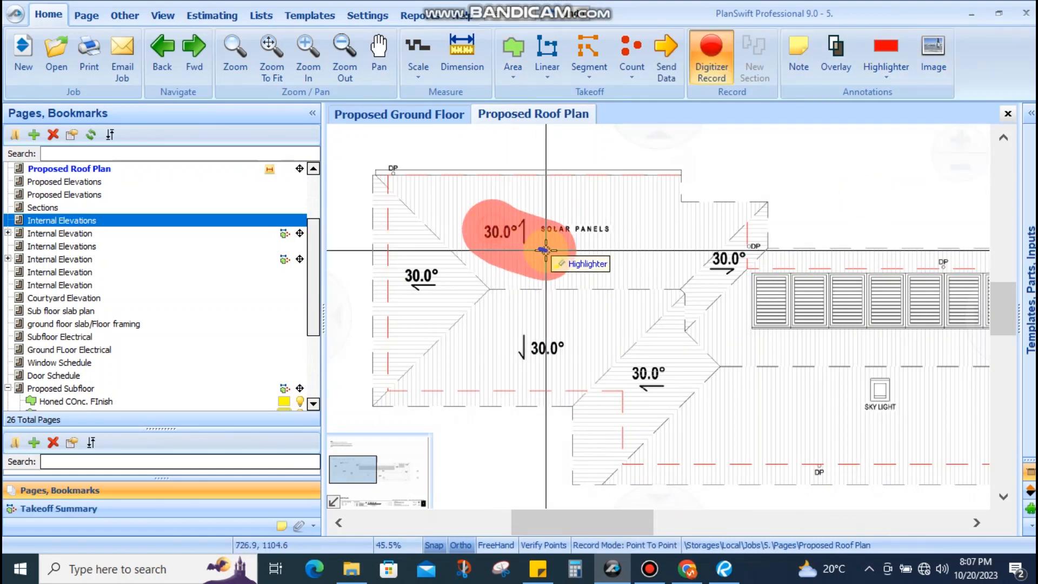
{"action": "left_click", "coordinate": [546, 251]}
{"action": "left_click", "coordinate": [517, 73]}
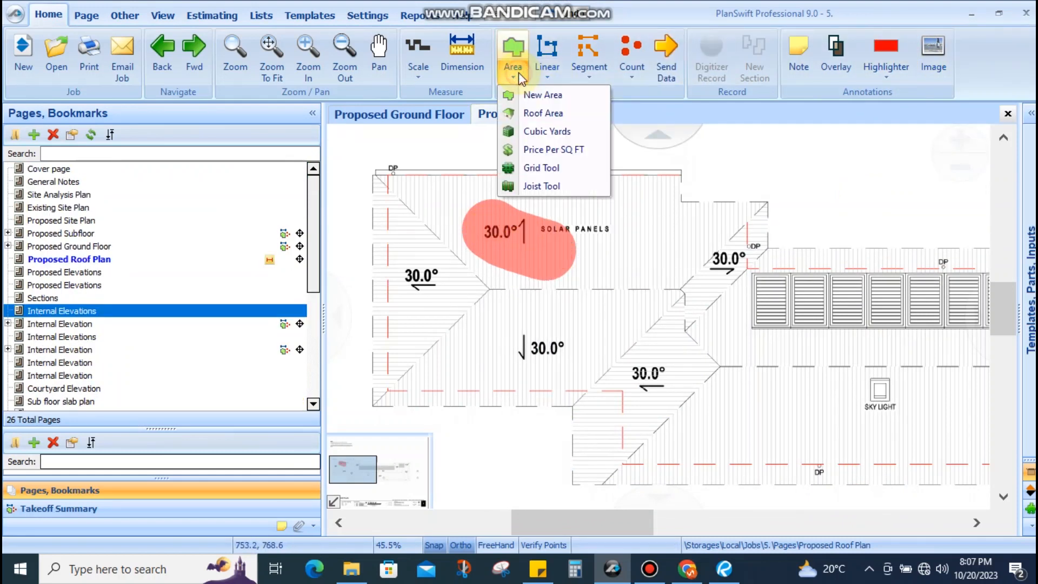
{"action": "left_click", "coordinate": [535, 115]}
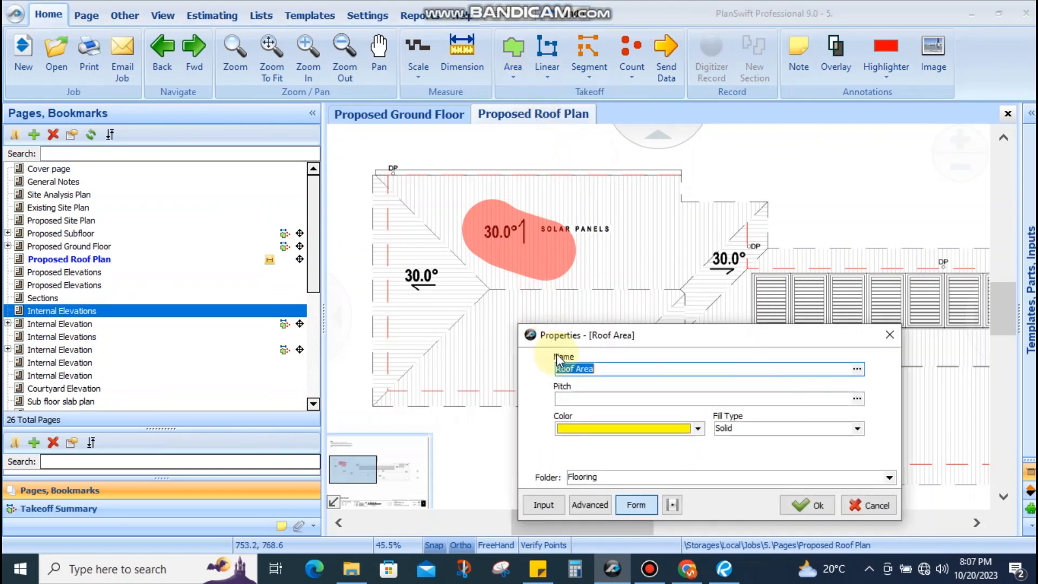
{"action": "type", "text": "Roof"}
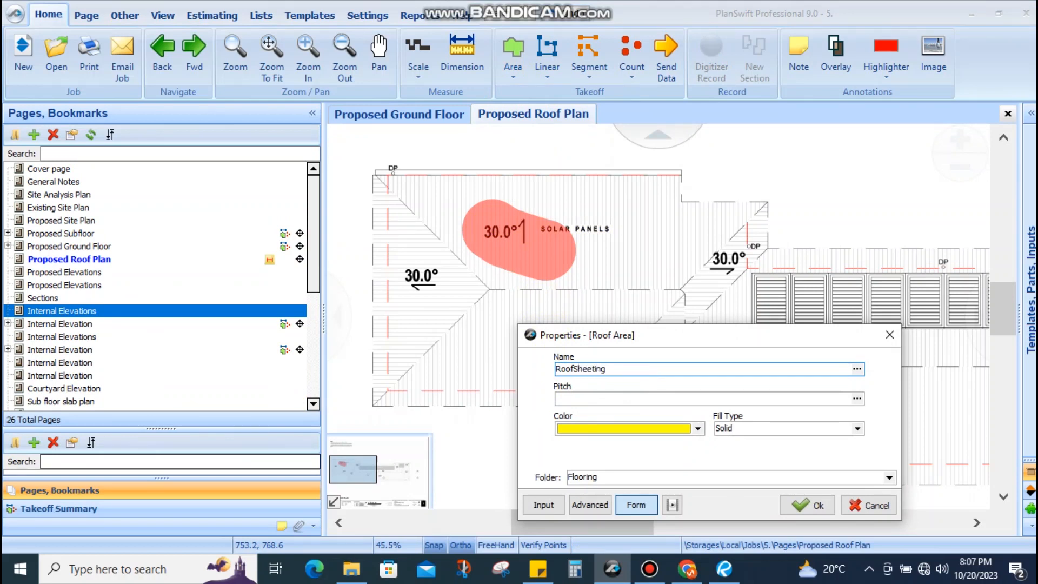
{"action": "left_click", "coordinate": [585, 399]}
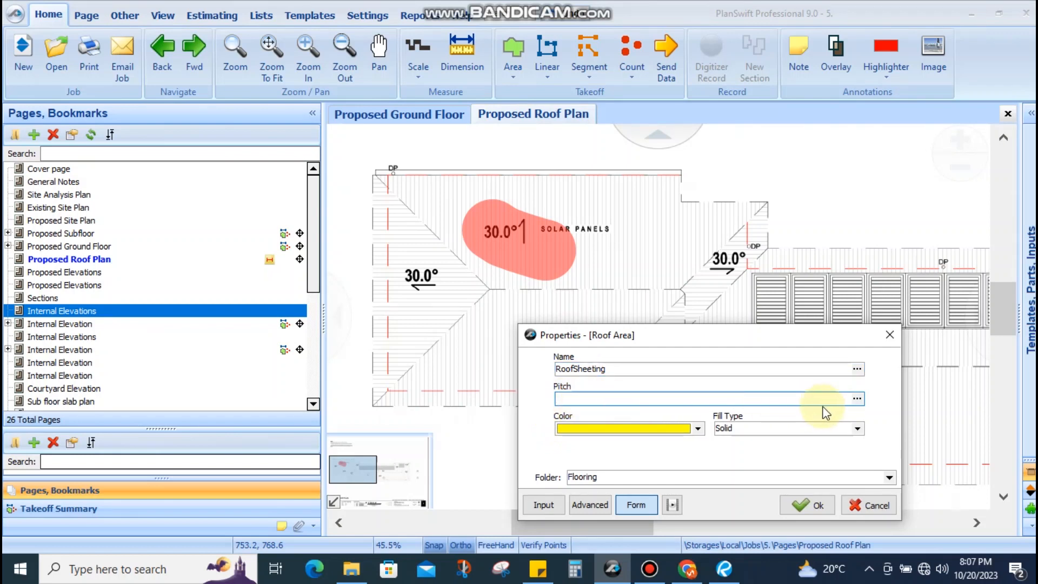
{"action": "left_click", "coordinate": [862, 506]}
{"action": "left_click", "coordinate": [562, 286]}
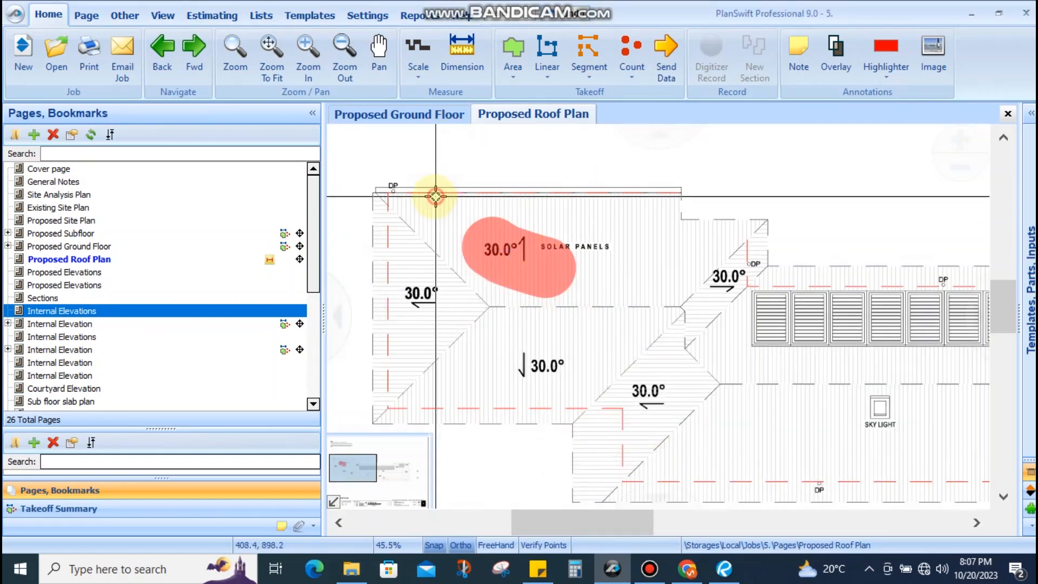
Open the Sections page and pan the drawing into position
{"action": "left_click", "coordinate": [192, 54]}
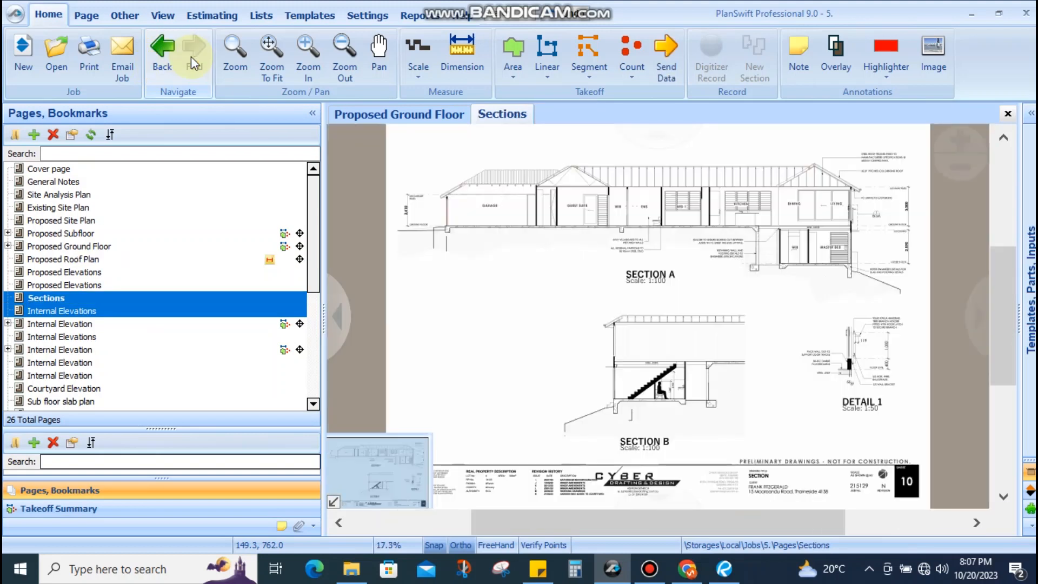
{"action": "left_click_drag", "start_coordinate": [468, 216], "coordinate": [389, 242]}
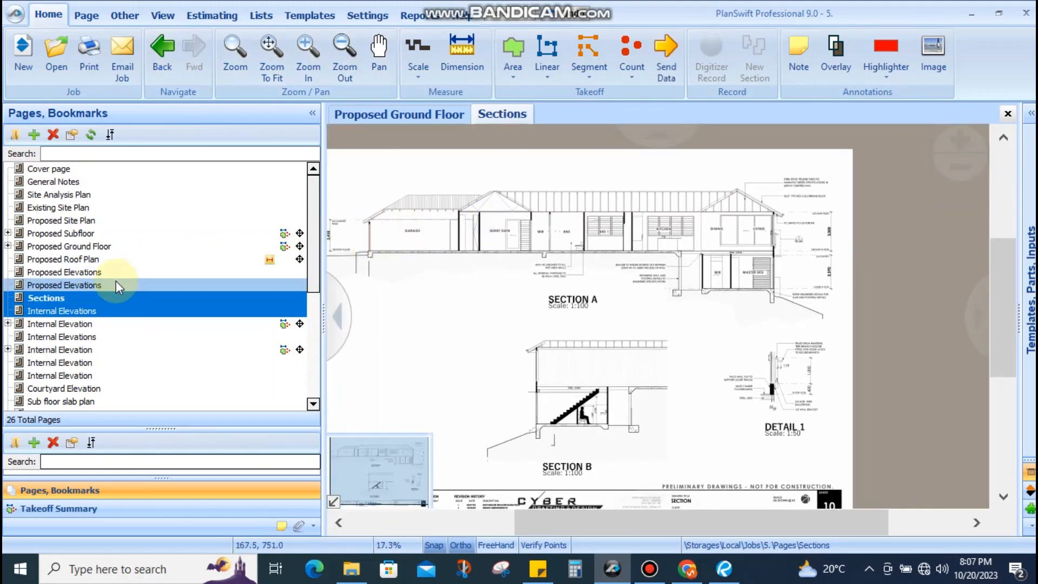
{"action": "left_click", "coordinate": [60, 299]}
{"action": "left_click", "coordinate": [64, 322]}
{"action": "left_click", "coordinate": [68, 296]}
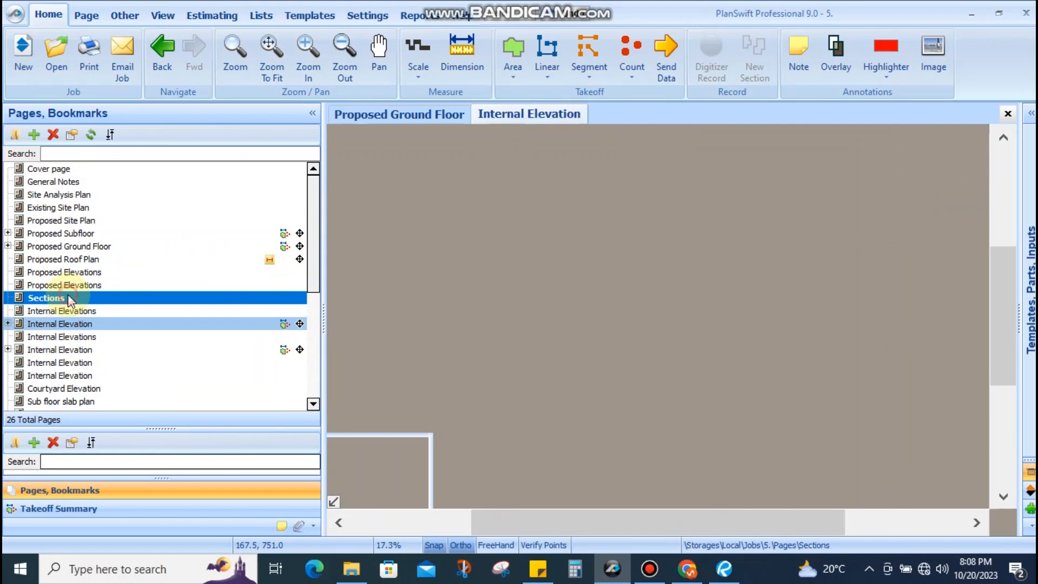
{"action": "left_click_drag", "start_coordinate": [588, 239], "coordinate": [564, 281]}
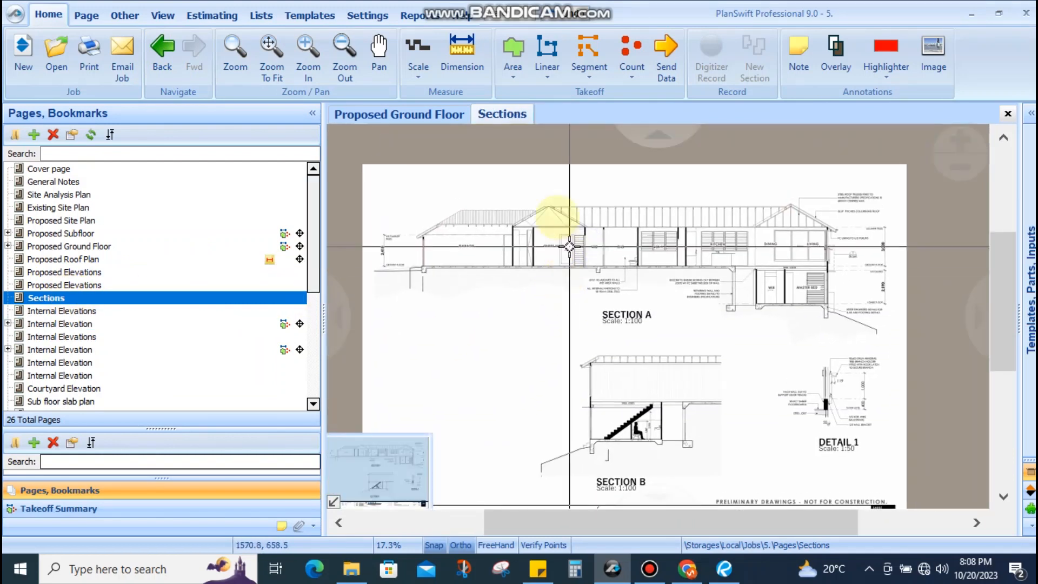
{"action": "scroll", "coordinate": [541, 194], "scroll_direction": "up", "scroll_amount": 4}
{"action": "scroll", "coordinate": [544, 209], "scroll_direction": "down", "scroll_amount": 4}
{"action": "mouse_move", "coordinate": [654, 227]}
{"action": "left_mouse_down"}
{"action": "mouse_move", "coordinate": [576, 231]}
{"action": "mouse_move", "coordinate": [606, 231]}
{"action": "mouse_move", "coordinate": [579, 254]}
{"action": "mouse_move", "coordinate": [675, 257]}
{"action": "left_mouse_up"}
{"action": "scroll", "coordinate": [426, 227], "scroll_direction": "up", "scroll_amount": 7}
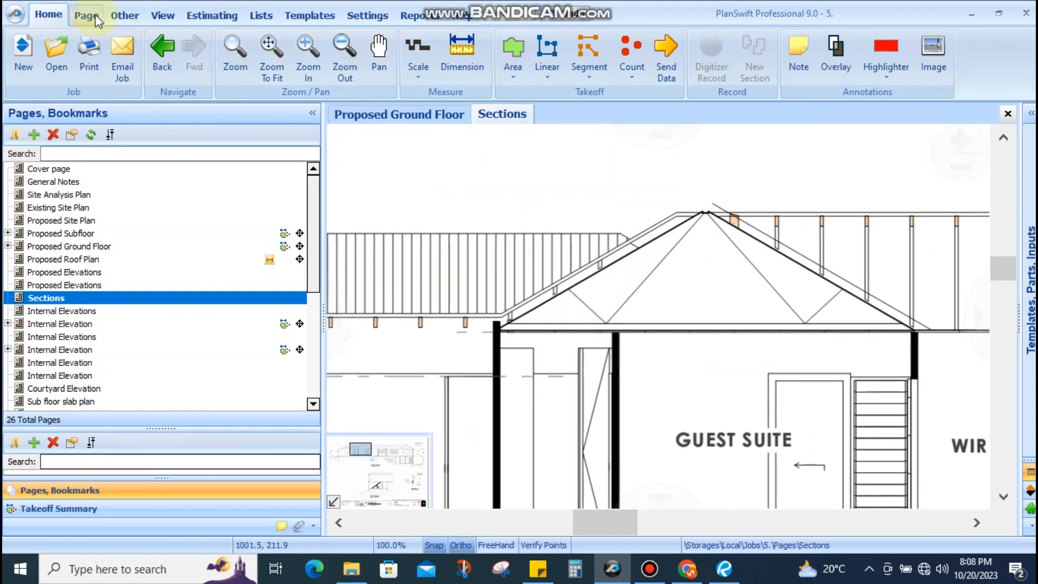
Measure the roof slope on Sections with the Pitch tool between two points on the sloping roof line
{"action": "left_click", "coordinate": [109, 14]}
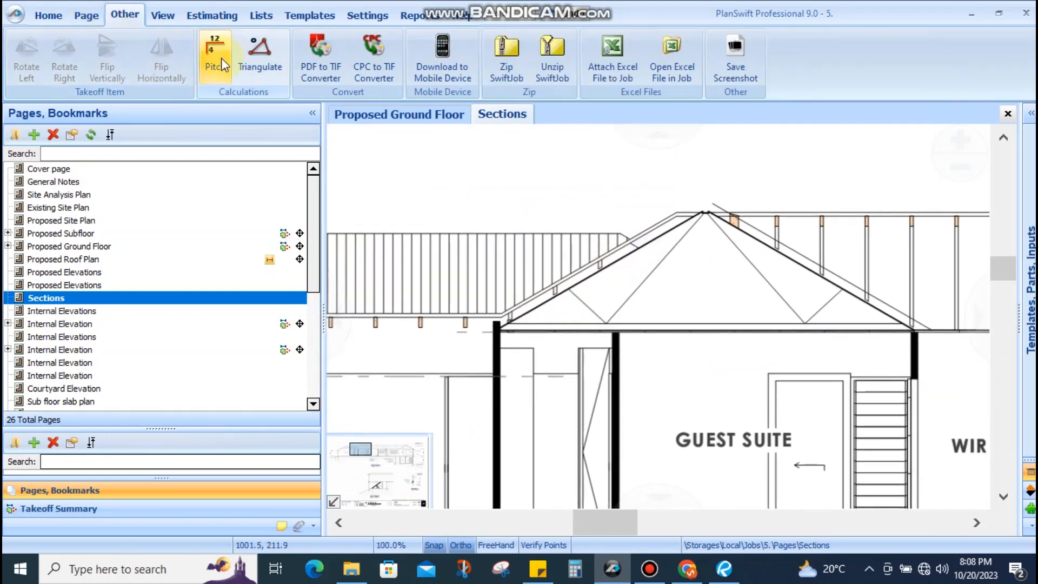
{"action": "left_click", "coordinate": [48, 15]}
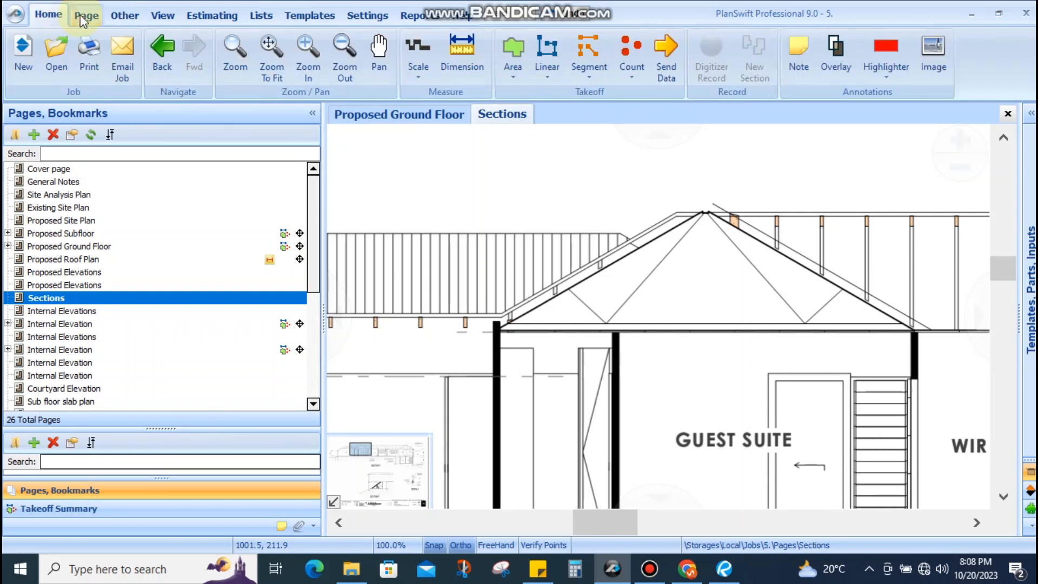
{"action": "left_click", "coordinate": [129, 15]}
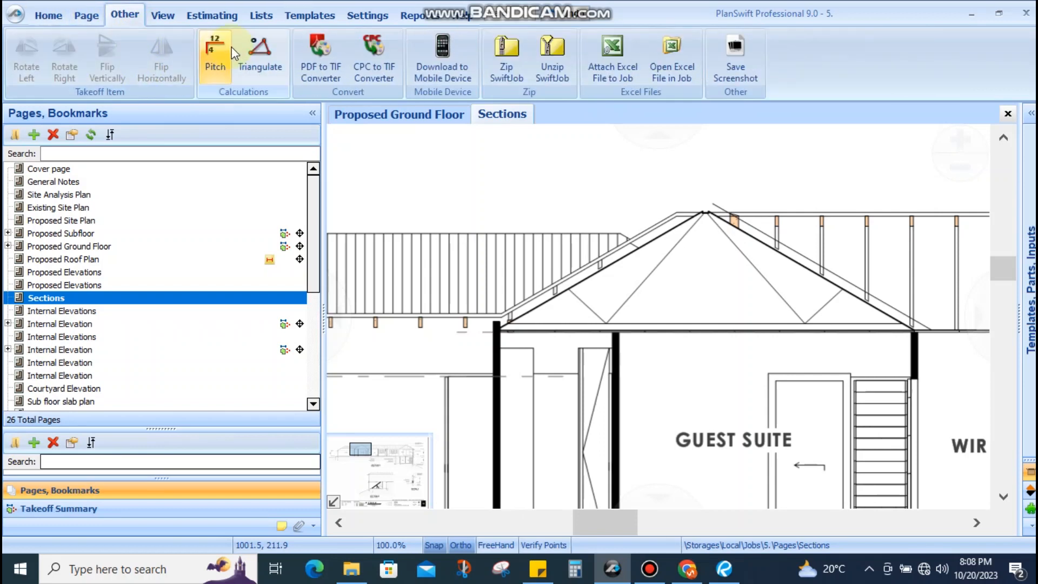
{"action": "left_click", "coordinate": [220, 55]}
{"action": "scroll", "coordinate": [697, 219], "scroll_direction": "up", "scroll_amount": 5}
{"action": "left_click", "coordinate": [700, 214]}
{"action": "scroll", "coordinate": [528, 297], "scroll_direction": "down", "scroll_amount": 3}
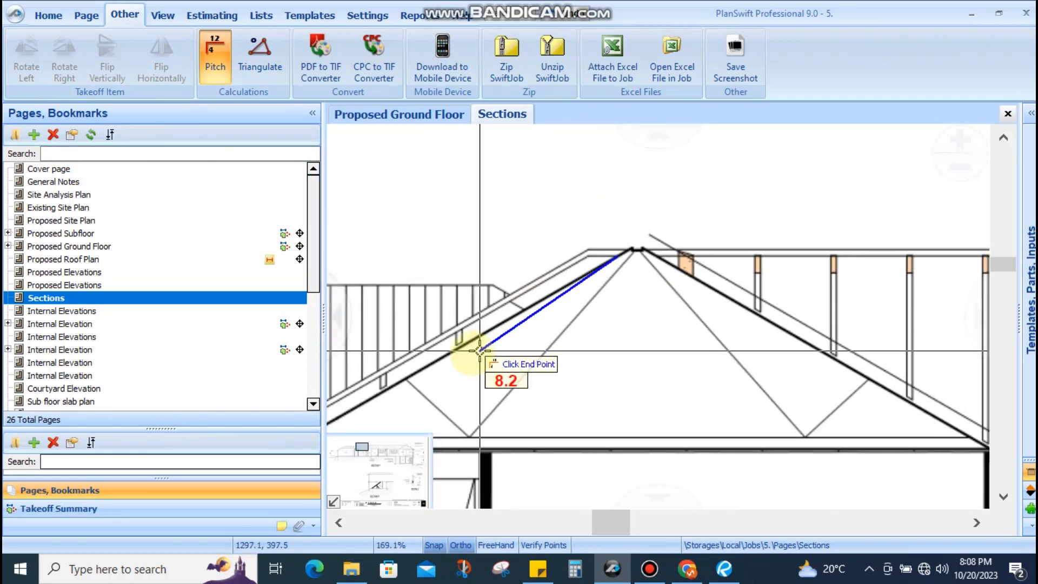
{"action": "scroll", "coordinate": [390, 384], "scroll_direction": "up", "scroll_amount": 5}
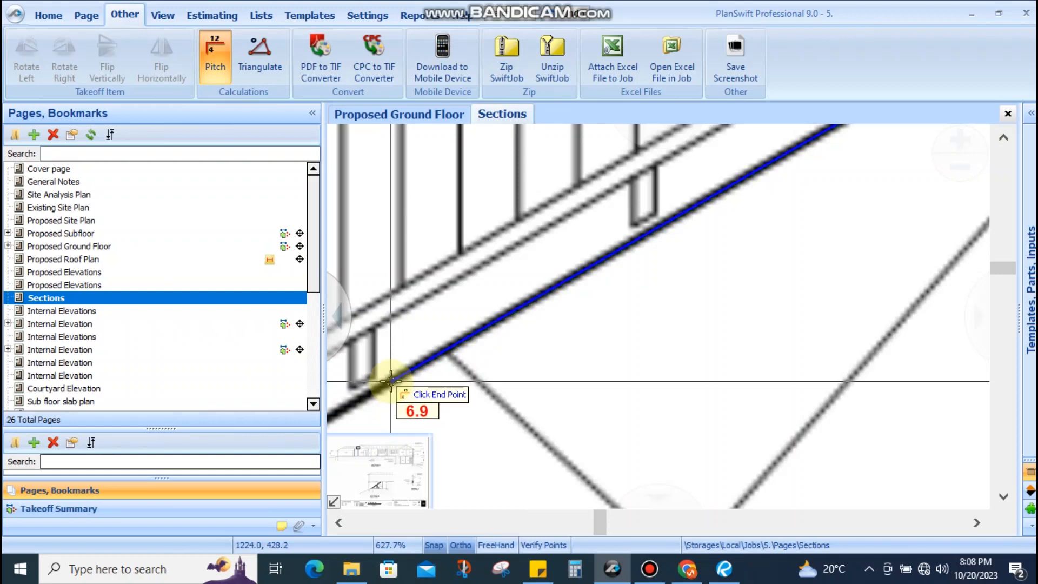
{"action": "left_click", "coordinate": [391, 381]}
{"action": "key", "text": "Escape"}
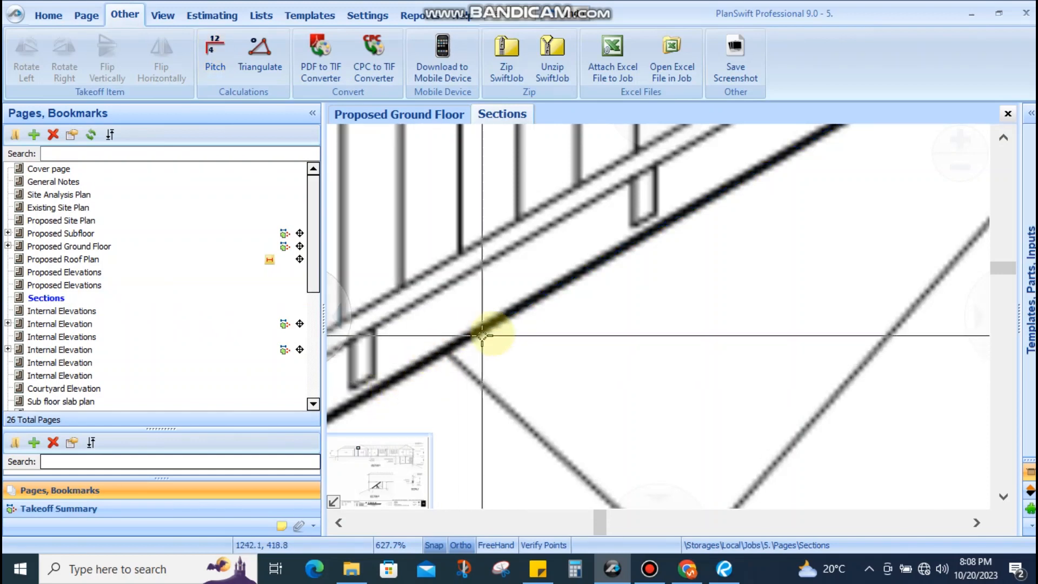
{"action": "scroll", "coordinate": [491, 332], "scroll_direction": "down", "scroll_amount": 1}
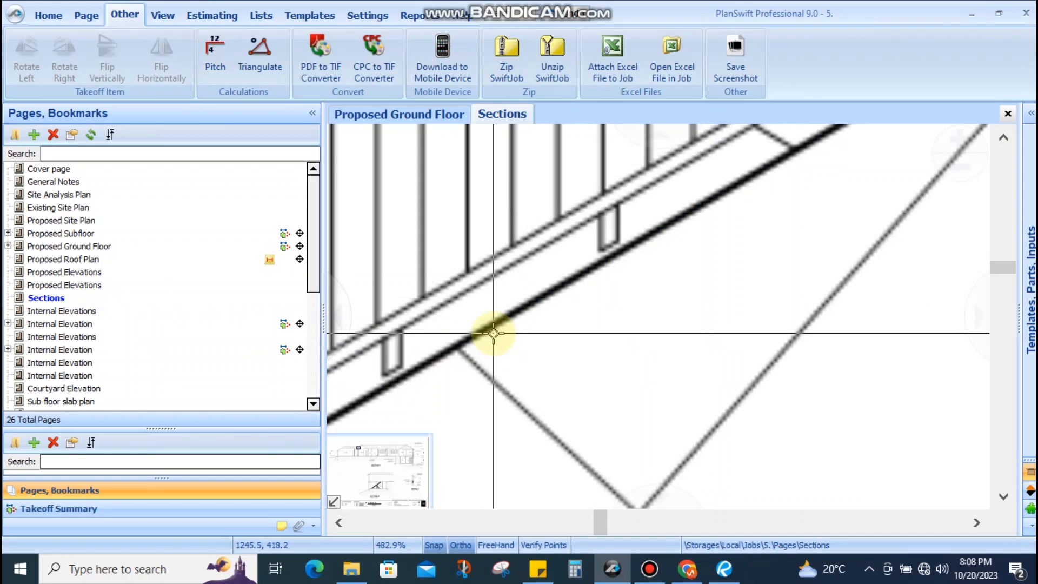
{"action": "left_click", "coordinate": [215, 54]}
{"action": "left_click", "coordinate": [611, 251]}
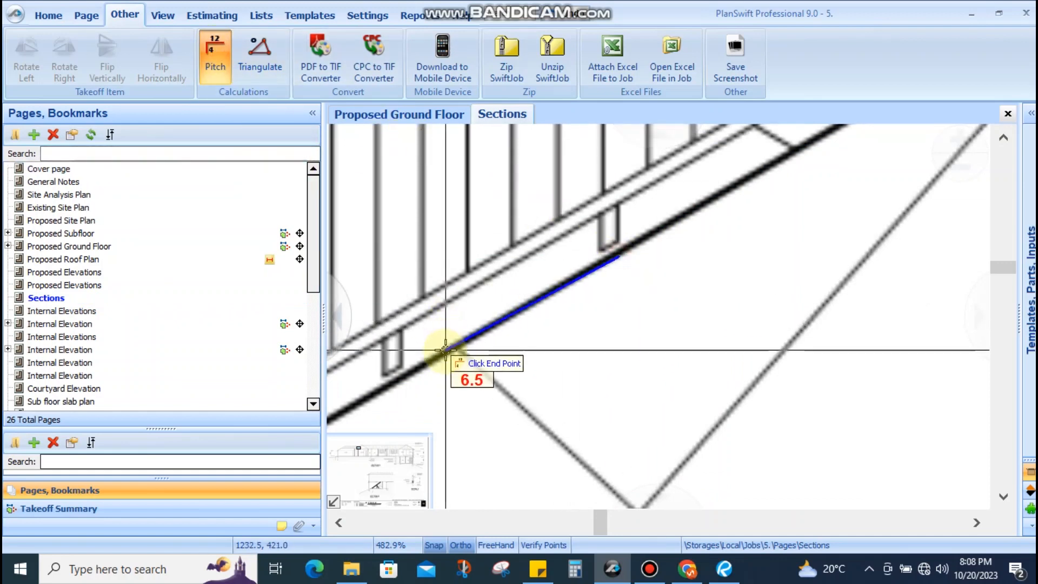
{"action": "left_click", "coordinate": [440, 351]}
{"action": "key", "text": "Return"}
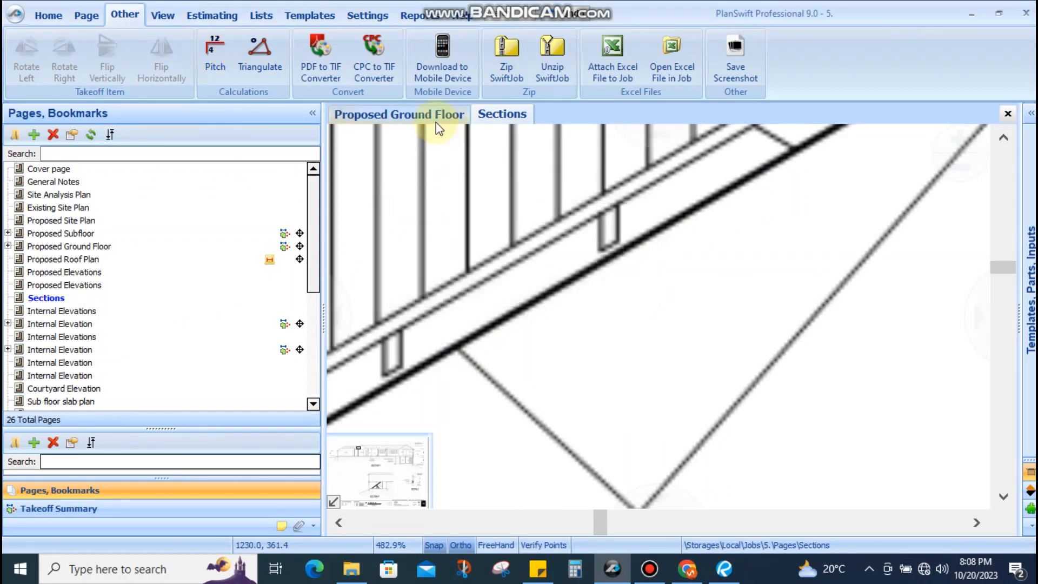
Move between the Ground Floor, Sections and Internal Elevation pages, ending on the Proposed Roof Plan
{"action": "left_click", "coordinate": [432, 118]}
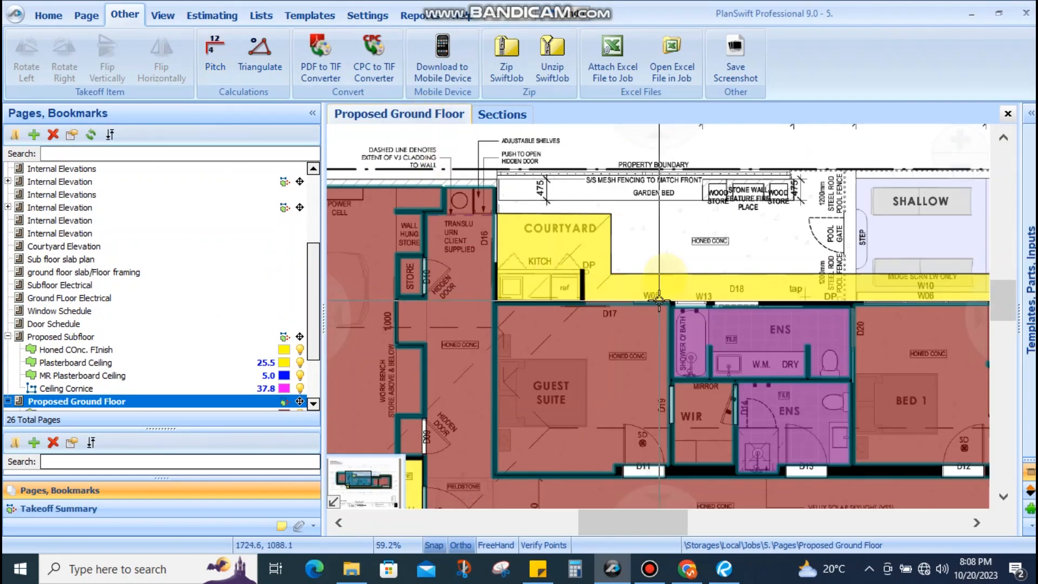
{"action": "scroll", "coordinate": [472, 130], "scroll_direction": "down", "scroll_amount": 3}
{"action": "left_click", "coordinate": [495, 114]}
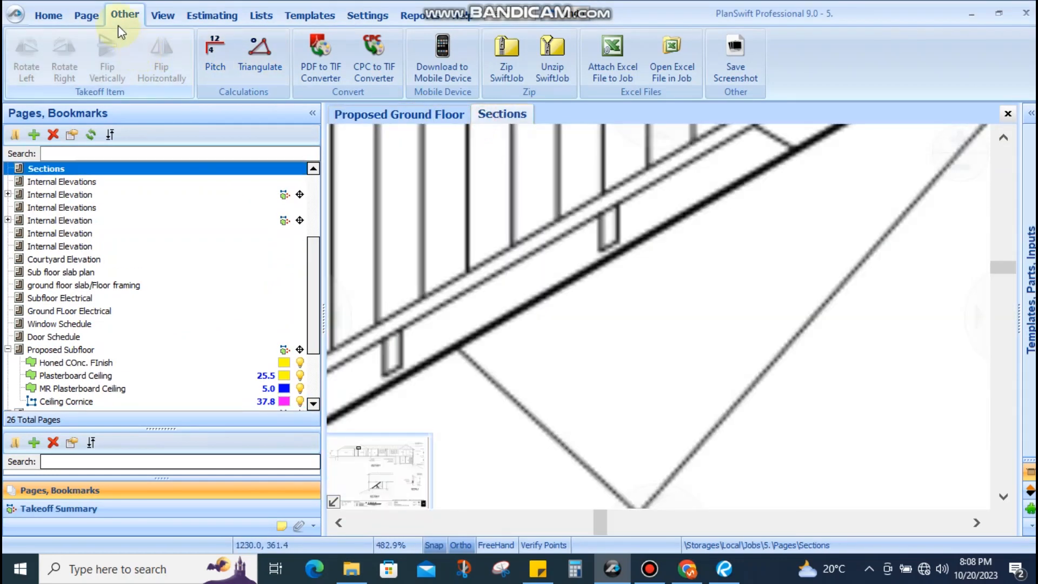
{"action": "left_click", "coordinate": [50, 14]}
{"action": "left_click", "coordinate": [161, 54]}
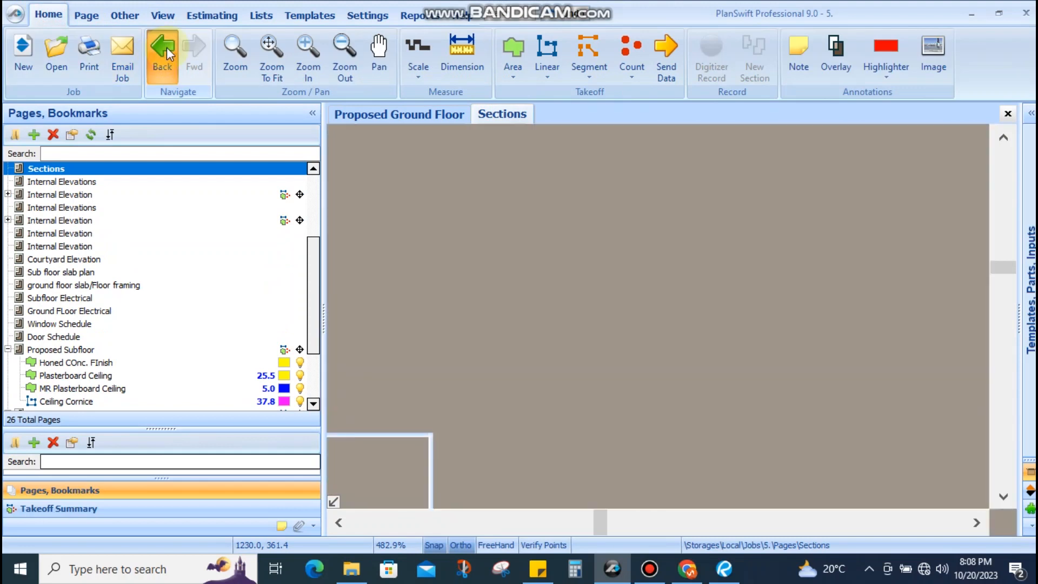
{"action": "left_click_drag", "start_coordinate": [600, 343], "coordinate": [588, 323]}
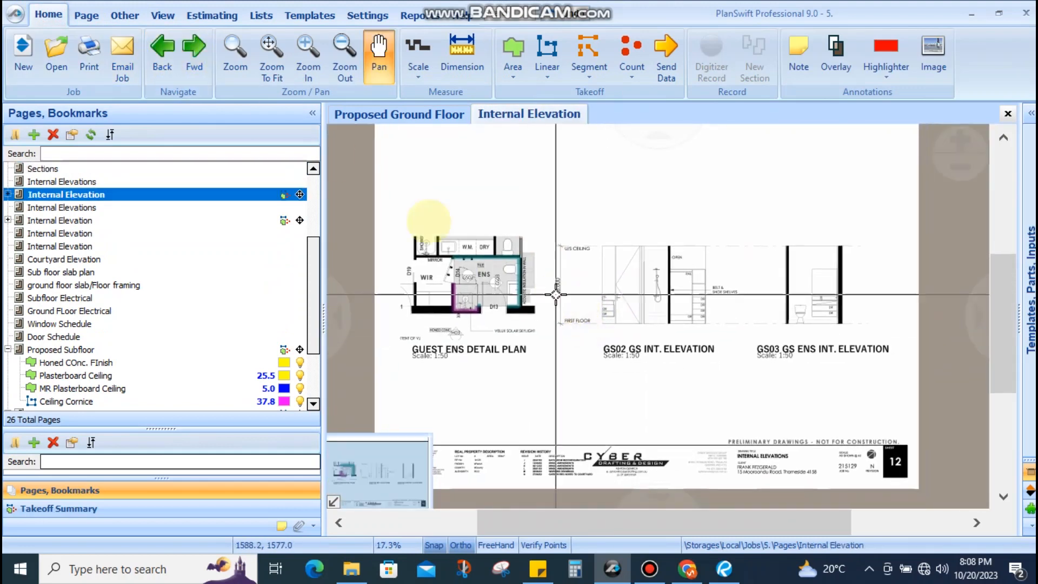
{"action": "left_click", "coordinate": [194, 50]}
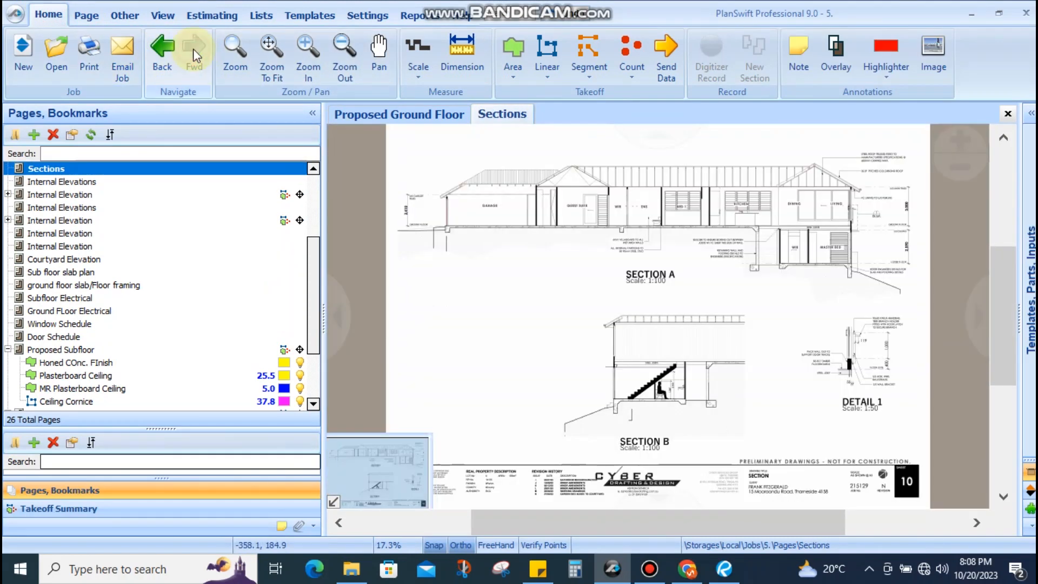
{"action": "left_click", "coordinate": [170, 53]}
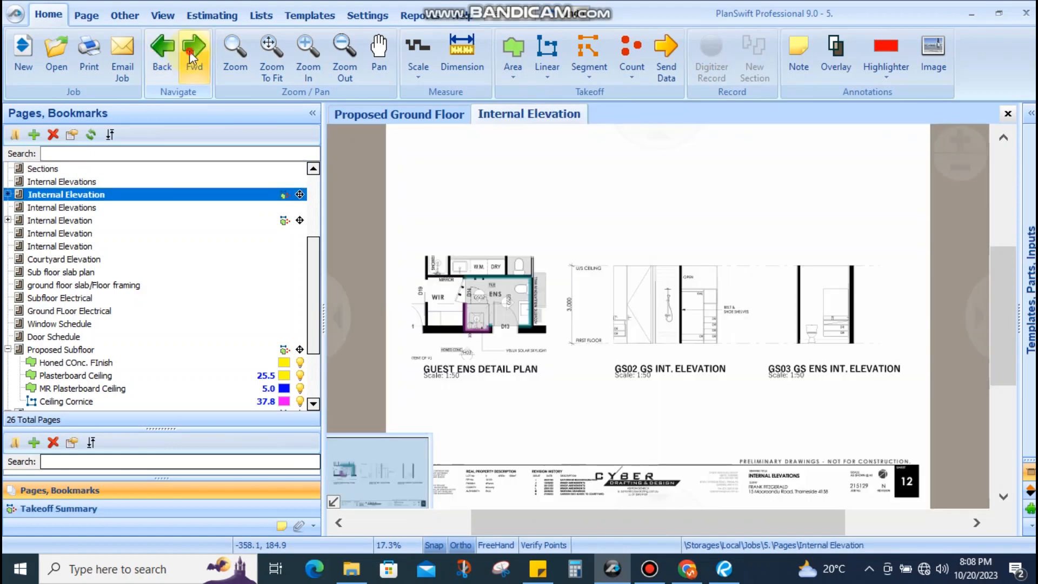
{"action": "left_click", "coordinate": [193, 54]}
{"action": "scroll", "coordinate": [127, 335], "scroll_direction": "up", "scroll_amount": 3}
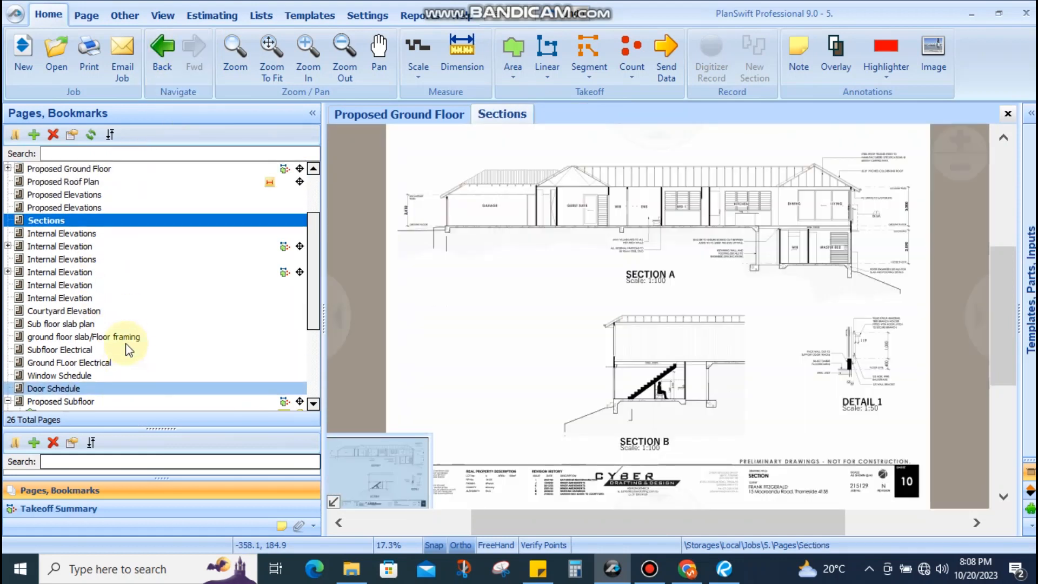
{"action": "left_click", "coordinate": [81, 247]}
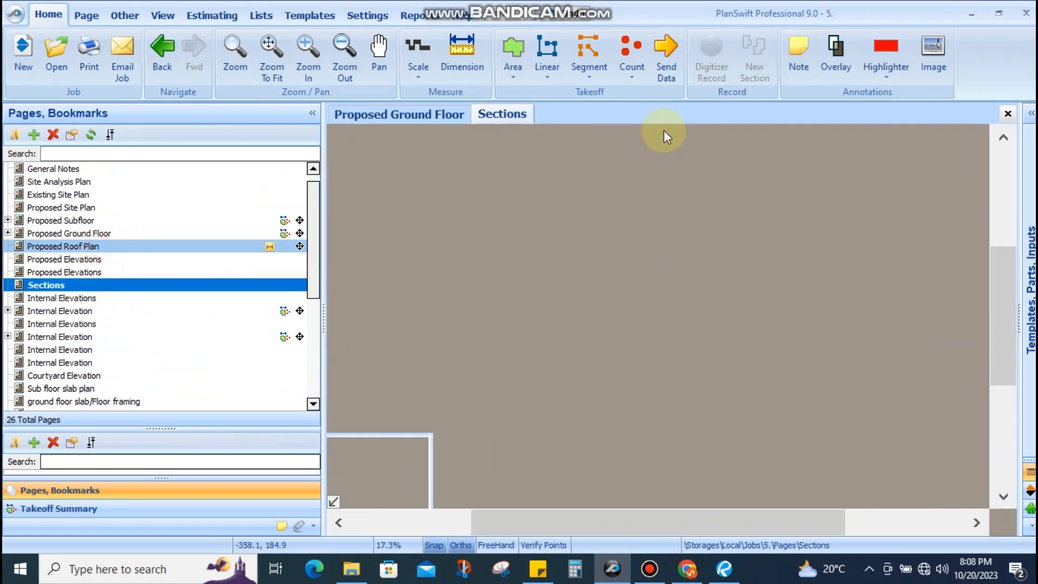
Create a Roof Area takeoff named Roof Sheeting with pitch 6.9, keeping the blue solid fill
{"action": "left_click", "coordinate": [512, 73]}
{"action": "left_click", "coordinate": [527, 113]}
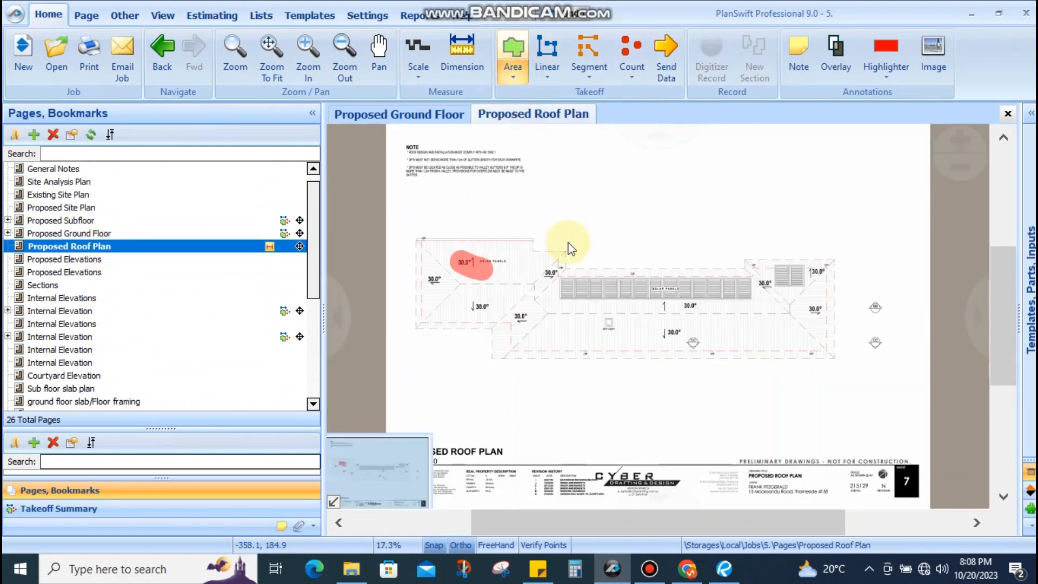
{"action": "type", "text": "Roof Sheeting"}
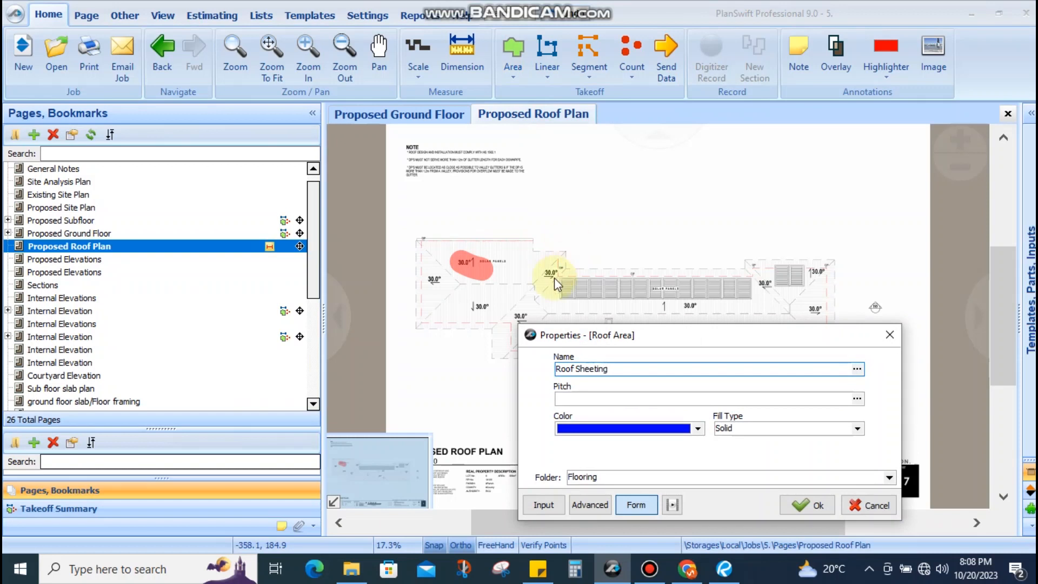
{"action": "left_click", "coordinate": [573, 399]}
{"action": "type", "text": "6.9"}
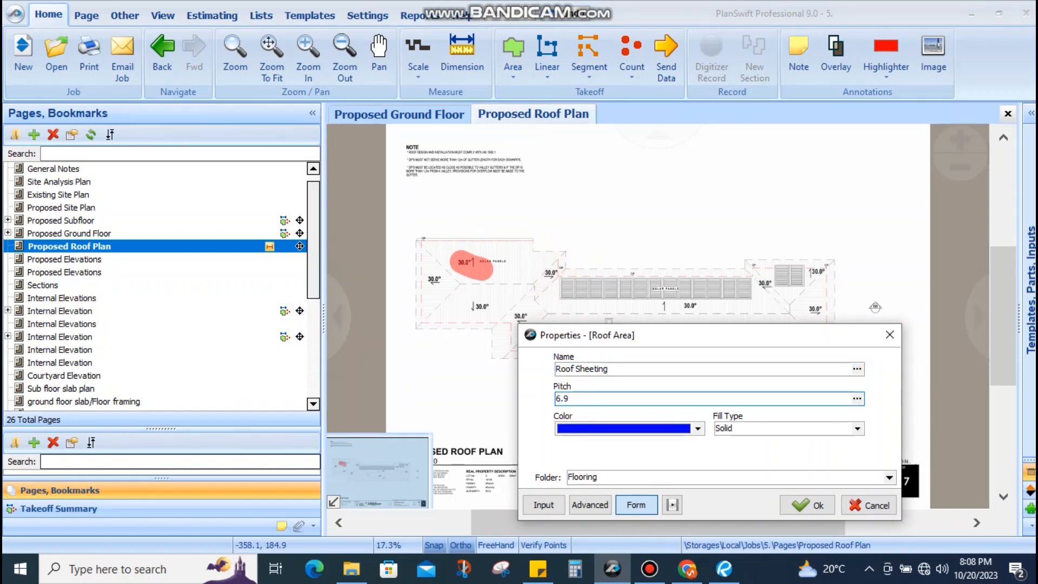
Confirm the Roof Sheeting settings and place points at the roof's right-end corners
{"action": "left_click", "coordinate": [807, 505]}
{"action": "scroll", "coordinate": [387, 231], "scroll_direction": "up", "scroll_amount": 1}
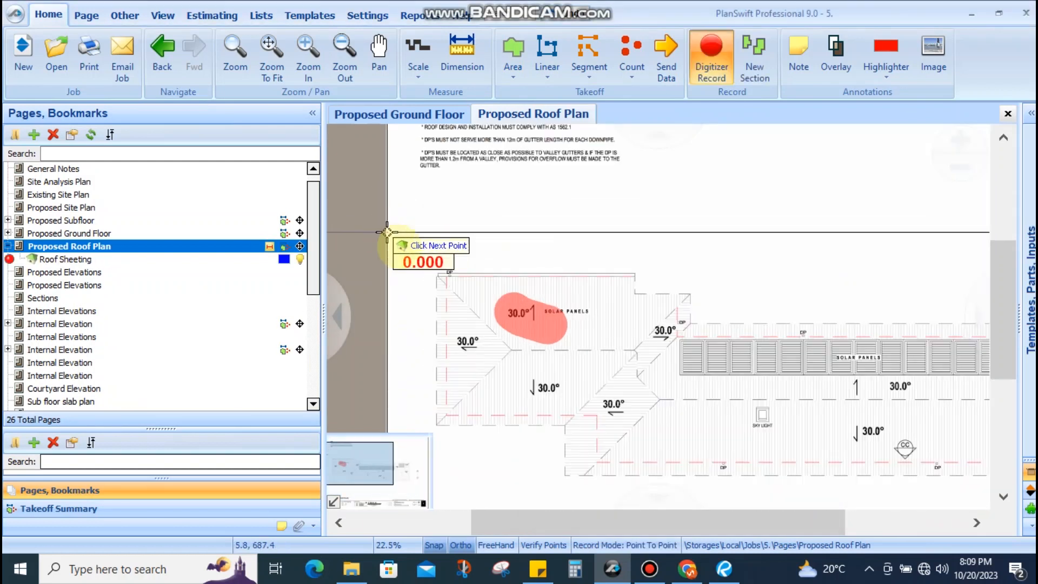
{"action": "scroll", "coordinate": [386, 232], "scroll_direction": "up", "scroll_amount": 10}
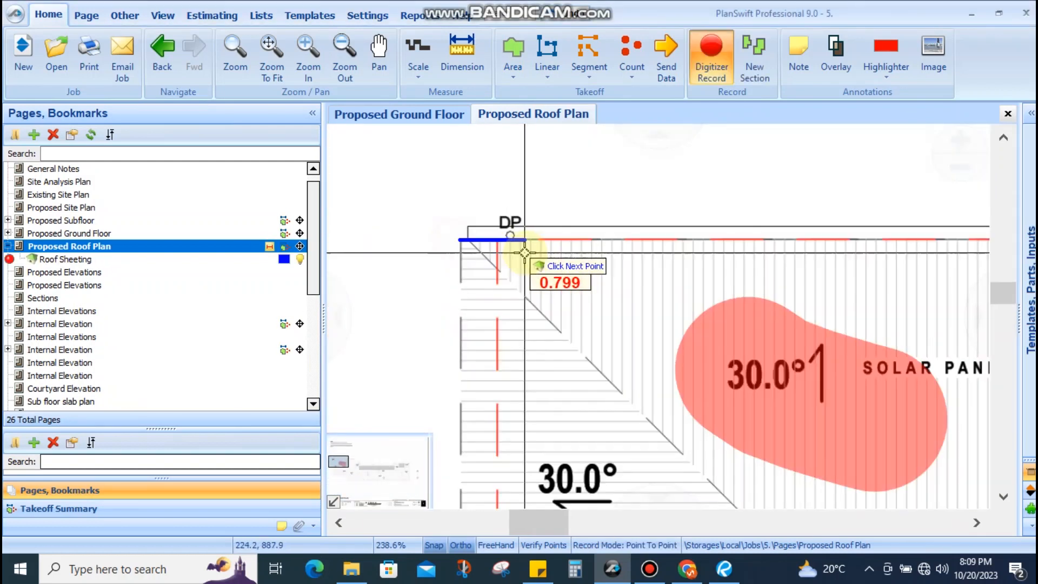
{"action": "left_click_drag", "start_coordinate": [586, 251], "coordinate": [361, 251]}
{"action": "scroll", "coordinate": [560, 250], "scroll_direction": "down", "scroll_amount": 3}
{"action": "scroll", "coordinate": [724, 249], "scroll_direction": "up", "scroll_amount": 4}
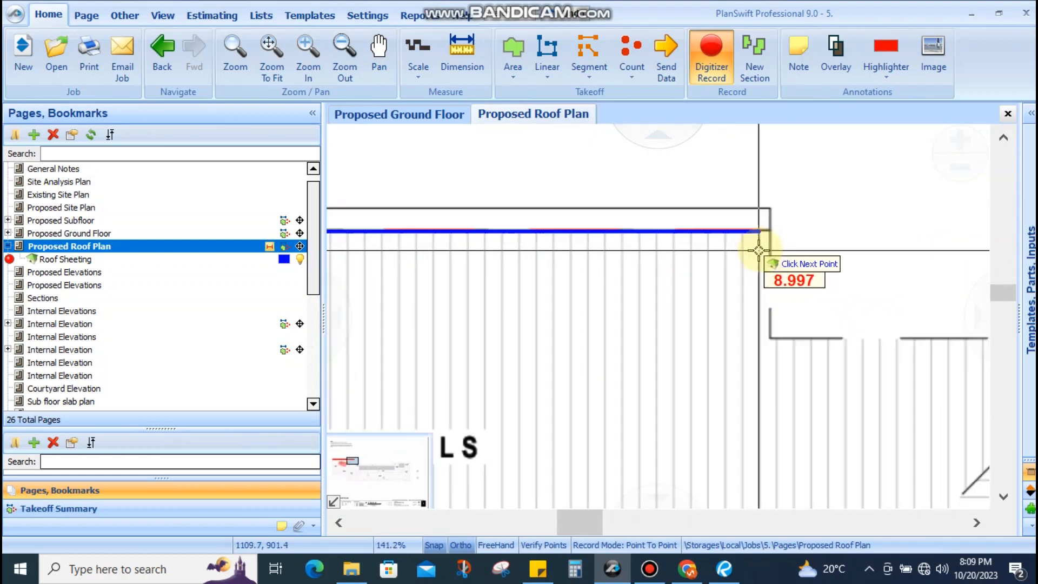
{"action": "scroll", "coordinate": [758, 250], "scroll_direction": "up", "scroll_amount": 4}
{"action": "left_click", "coordinate": [788, 212]}
{"action": "scroll", "coordinate": [790, 276], "scroll_direction": "down", "scroll_amount": 2}
{"action": "scroll", "coordinate": [801, 379], "scroll_direction": "up", "scroll_amount": 3}
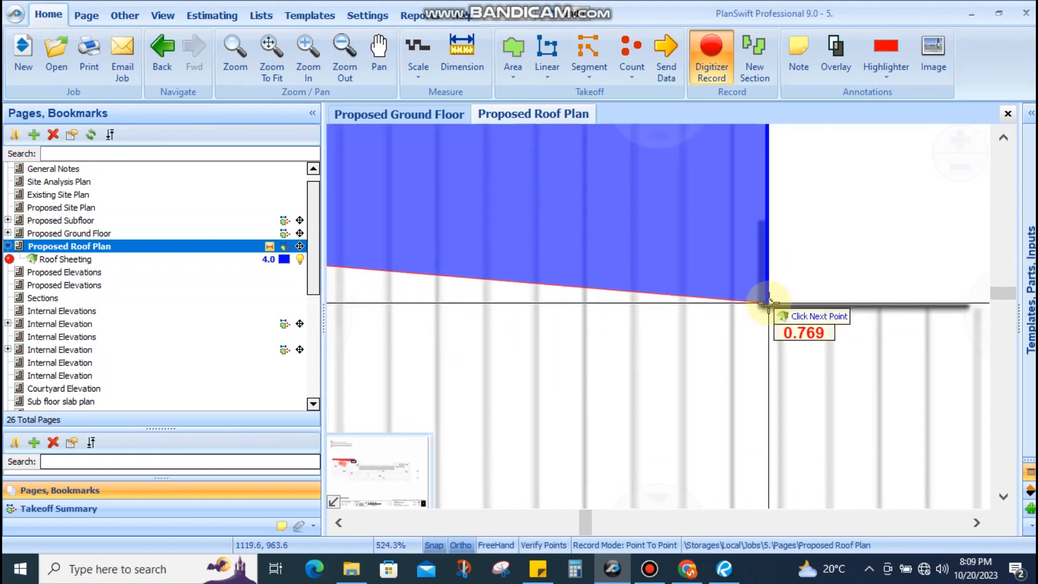
{"action": "left_click", "coordinate": [767, 301]}
{"action": "scroll", "coordinate": [721, 280], "scroll_direction": "down", "scroll_amount": 3}
{"action": "scroll", "coordinate": [718, 282], "scroll_direction": "up", "scroll_amount": 4}
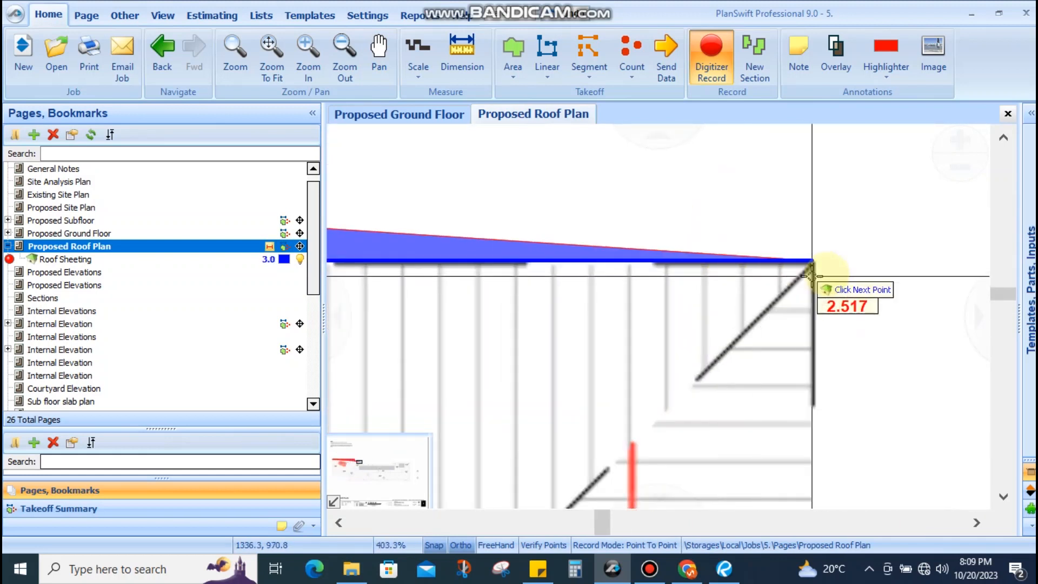
{"action": "left_click", "coordinate": [813, 263]}
{"action": "scroll", "coordinate": [813, 265], "scroll_direction": "down", "scroll_amount": 3}
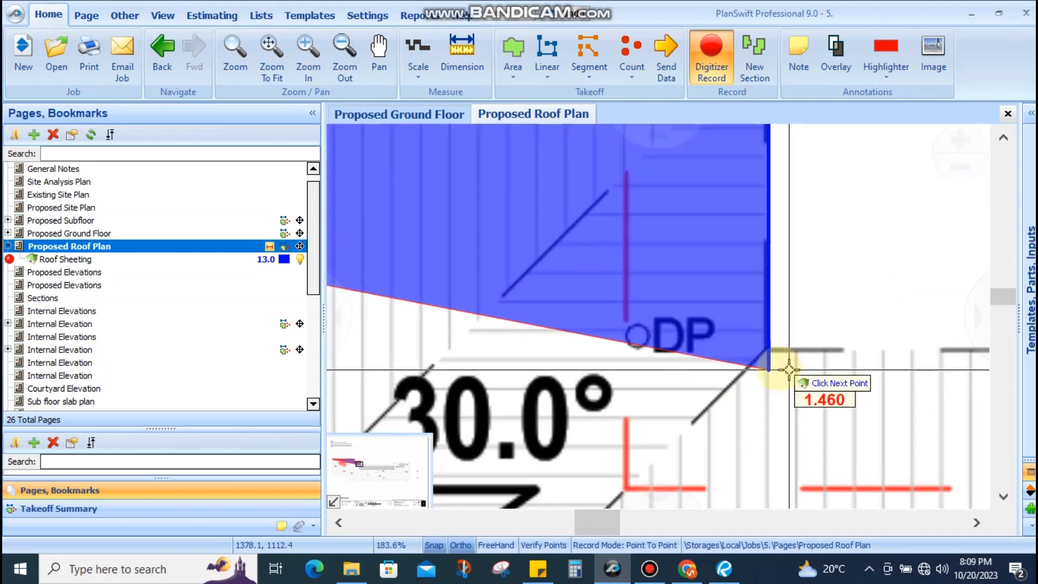
{"action": "left_click", "coordinate": [768, 350]}
Add points at the lower right, lower left and inner roof corners, bringing the area to 274.8
{"action": "scroll", "coordinate": [506, 233], "scroll_direction": "down", "scroll_amount": 8}
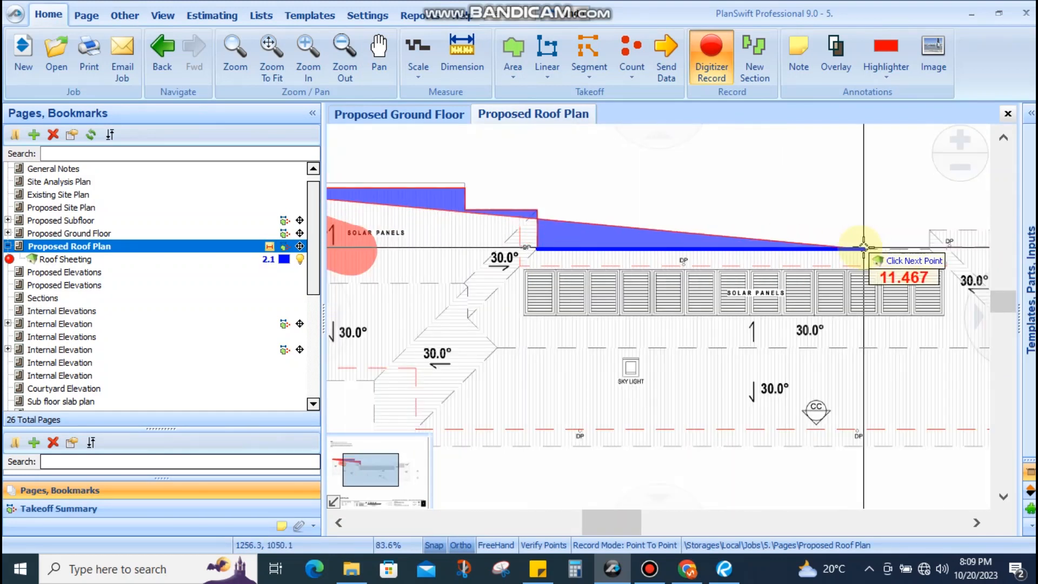
{"action": "scroll", "coordinate": [861, 247], "scroll_direction": "down", "scroll_amount": 3}
{"action": "scroll", "coordinate": [831, 274], "scroll_direction": "up", "scroll_amount": 5}
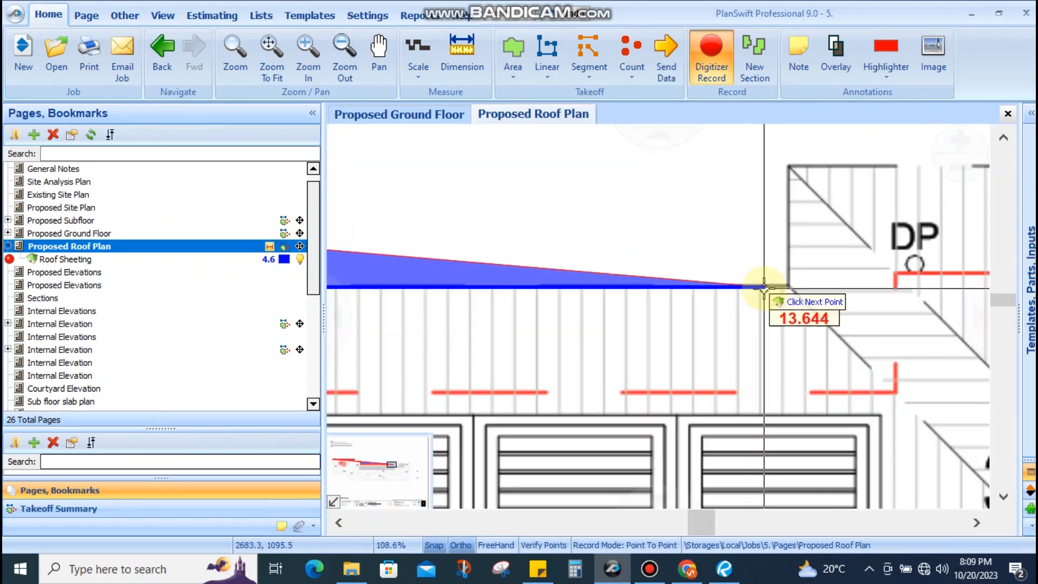
{"action": "left_click", "coordinate": [766, 286]}
{"action": "scroll", "coordinate": [783, 266], "scroll_direction": "up", "scroll_amount": 4}
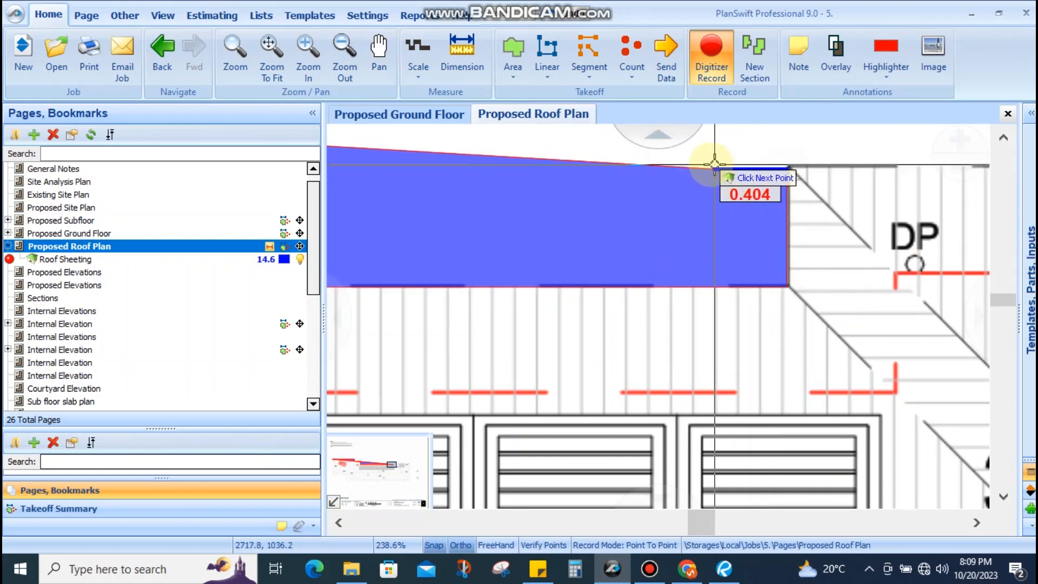
{"action": "scroll", "coordinate": [714, 164], "scroll_direction": "down", "scroll_amount": 10}
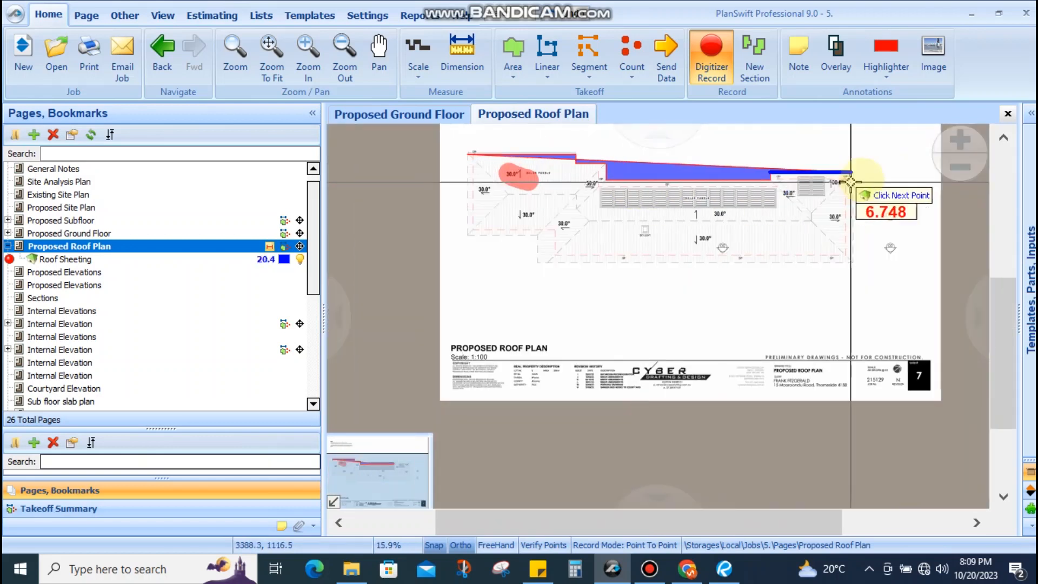
{"action": "scroll", "coordinate": [850, 182], "scroll_direction": "up", "scroll_amount": 12}
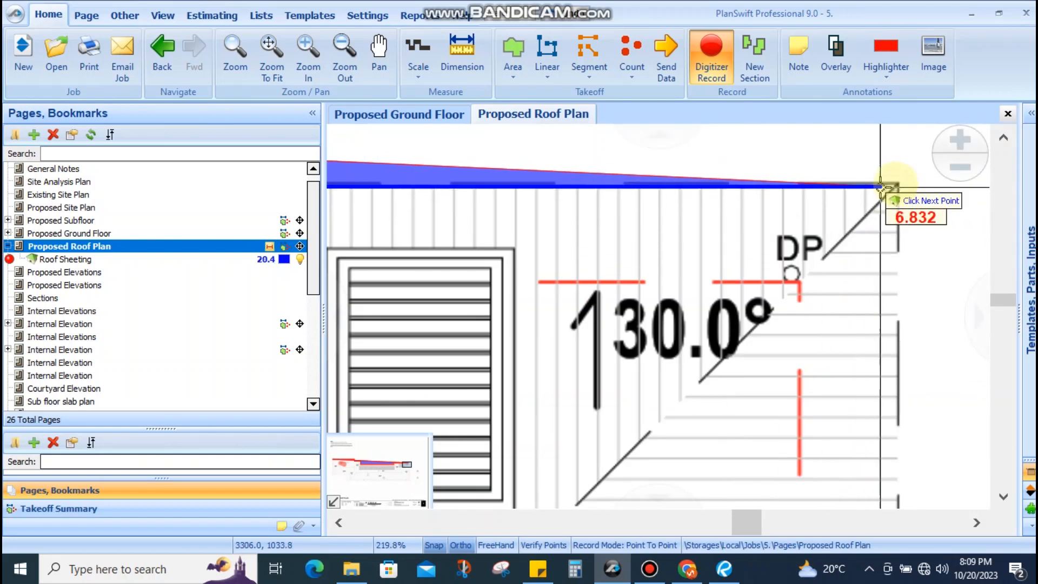
{"action": "scroll", "coordinate": [880, 186], "scroll_direction": "up", "scroll_amount": 4}
{"action": "scroll", "coordinate": [906, 191], "scroll_direction": "down", "scroll_amount": 8}
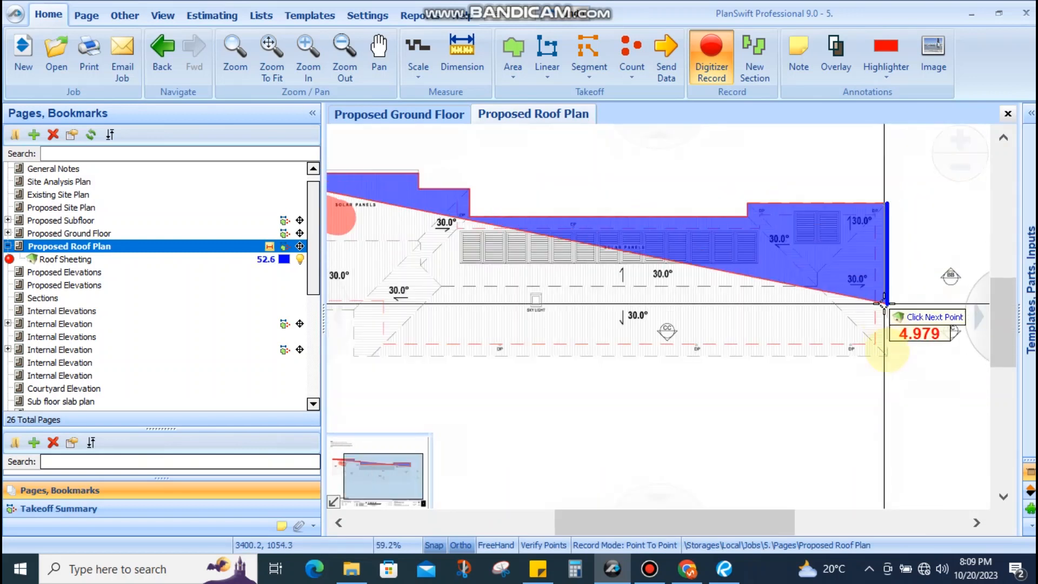
{"action": "scroll", "coordinate": [904, 335], "scroll_direction": "up", "scroll_amount": 4}
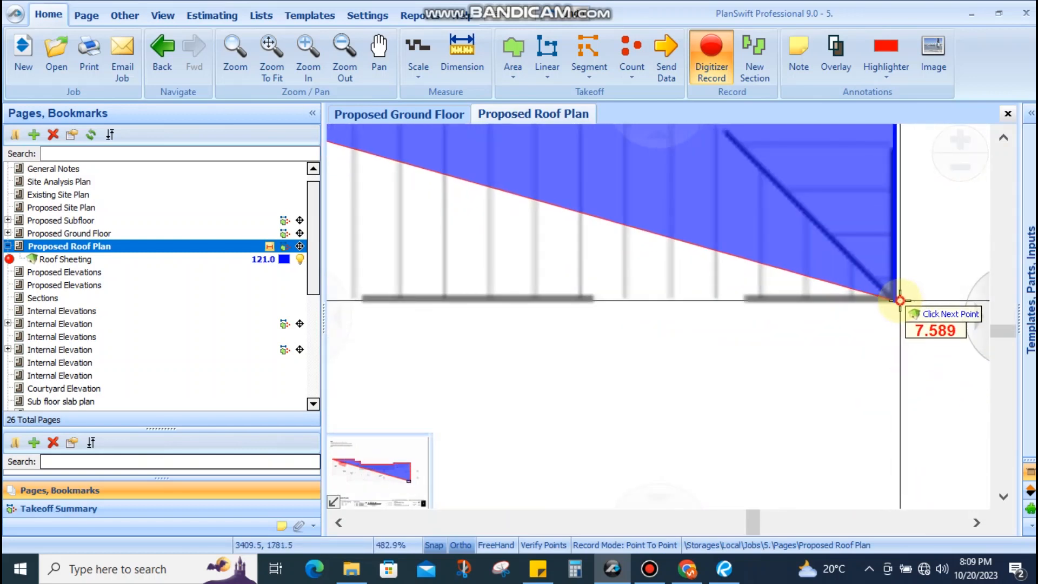
{"action": "left_click", "coordinate": [899, 300]}
{"action": "scroll", "coordinate": [862, 301], "scroll_direction": "down", "scroll_amount": 10}
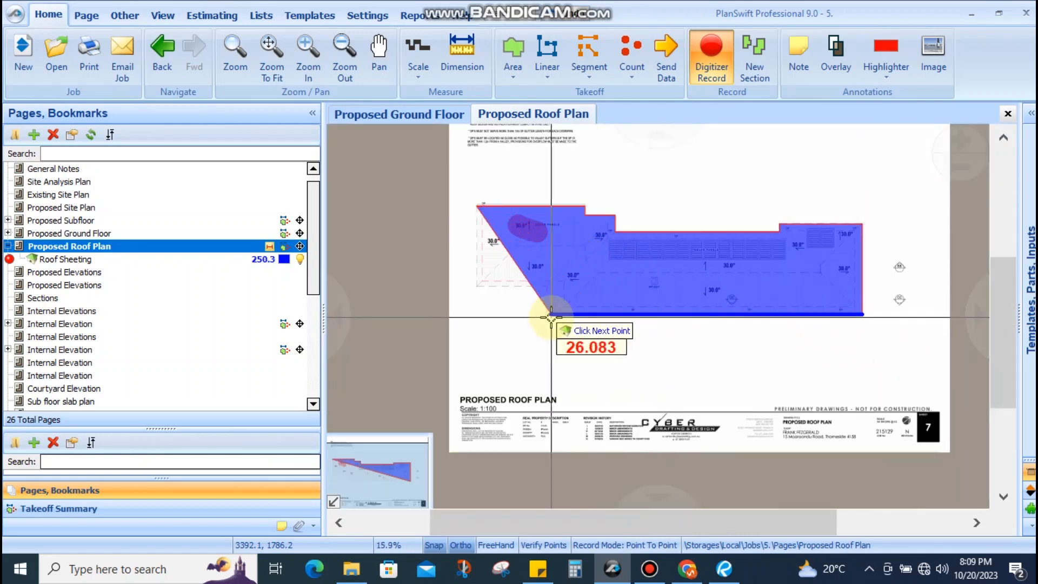
{"action": "scroll", "coordinate": [551, 317], "scroll_direction": "up", "scroll_amount": 8}
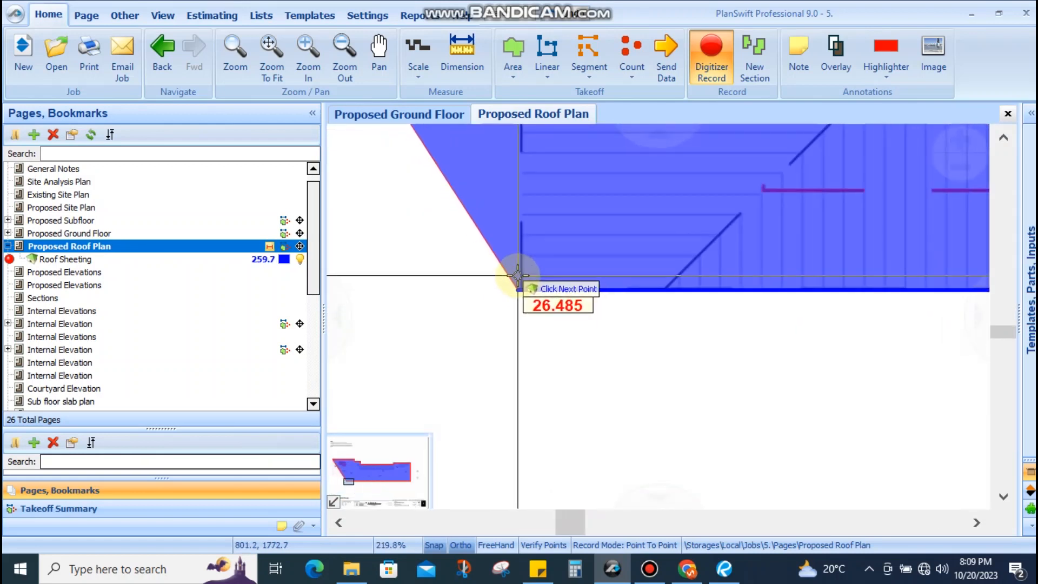
{"action": "left_click", "coordinate": [518, 273]}
{"action": "scroll", "coordinate": [533, 176], "scroll_direction": "up", "scroll_amount": 4}
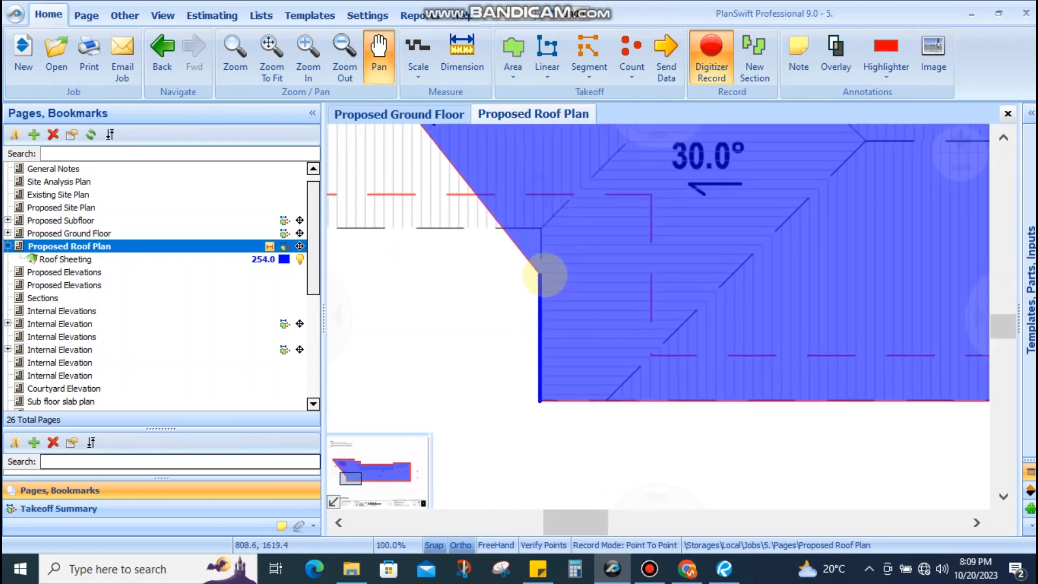
{"action": "left_click", "coordinate": [536, 201]}
{"action": "scroll", "coordinate": [663, 285], "scroll_direction": "down", "scroll_amount": 5}
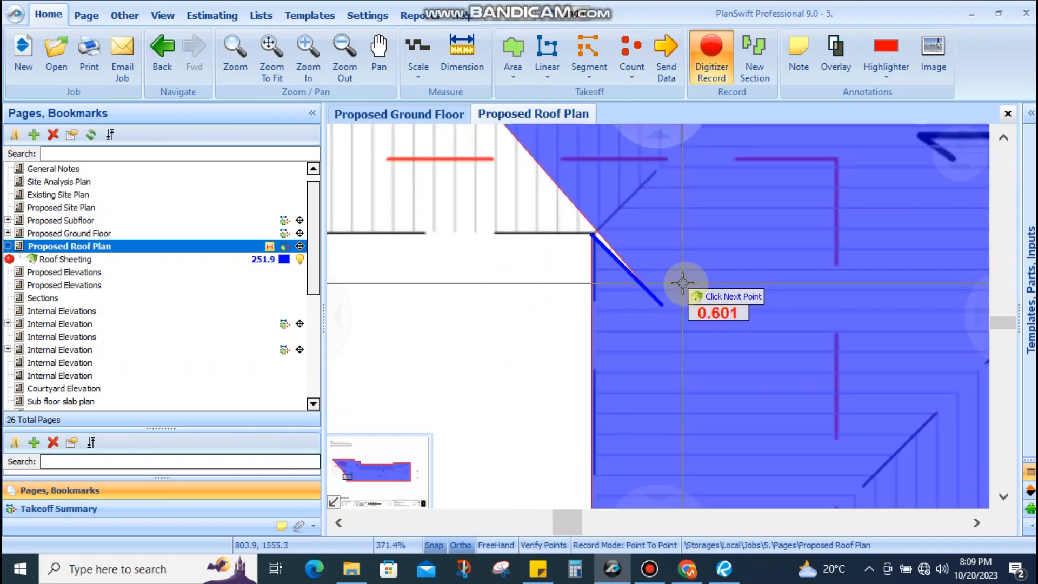
{"action": "scroll", "coordinate": [475, 271], "scroll_direction": "up", "scroll_amount": 1}
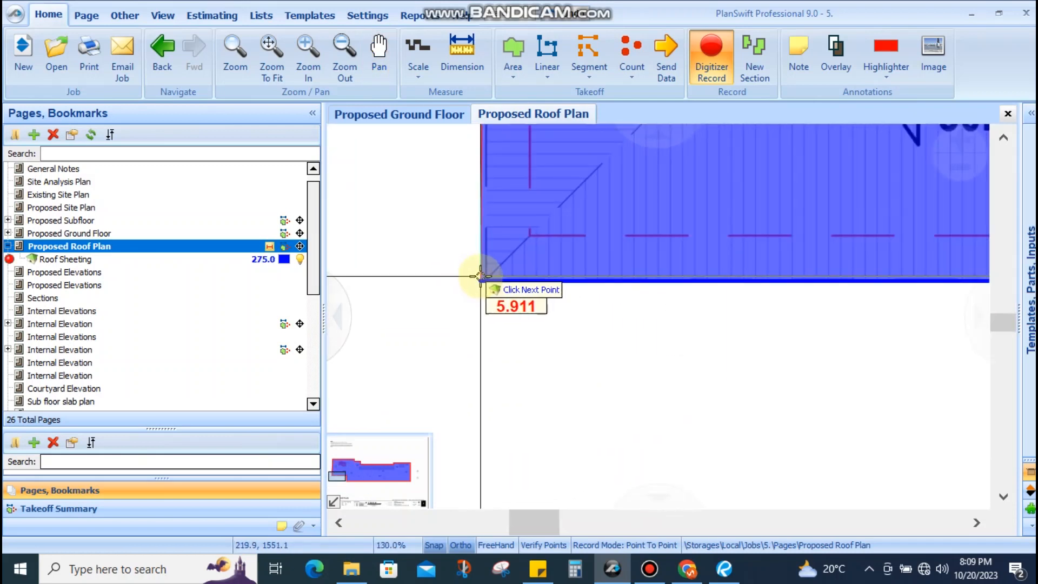
{"action": "scroll", "coordinate": [480, 276], "scroll_direction": "up", "scroll_amount": 3}
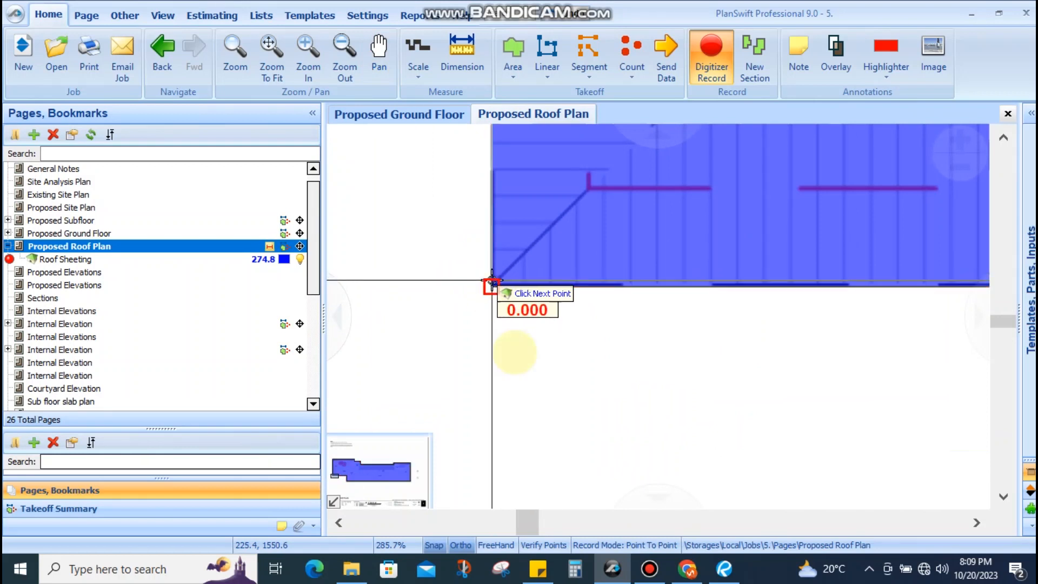
{"action": "scroll", "coordinate": [492, 276], "scroll_direction": "down", "scroll_amount": 8}
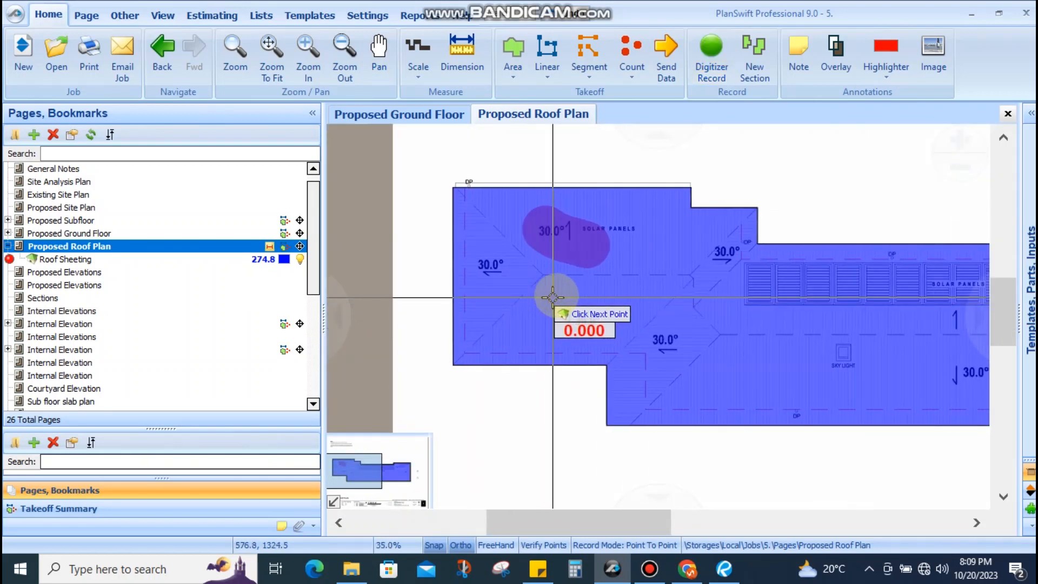
Finish the blue Roof Sheeting area and pan the plan toward the roof's upper-left edge
{"action": "key", "text": "Escape"}
{"action": "scroll", "coordinate": [552, 297], "scroll_direction": "down", "scroll_amount": 3}
{"action": "left_click_drag", "start_coordinate": [674, 301], "coordinate": [545, 290]}
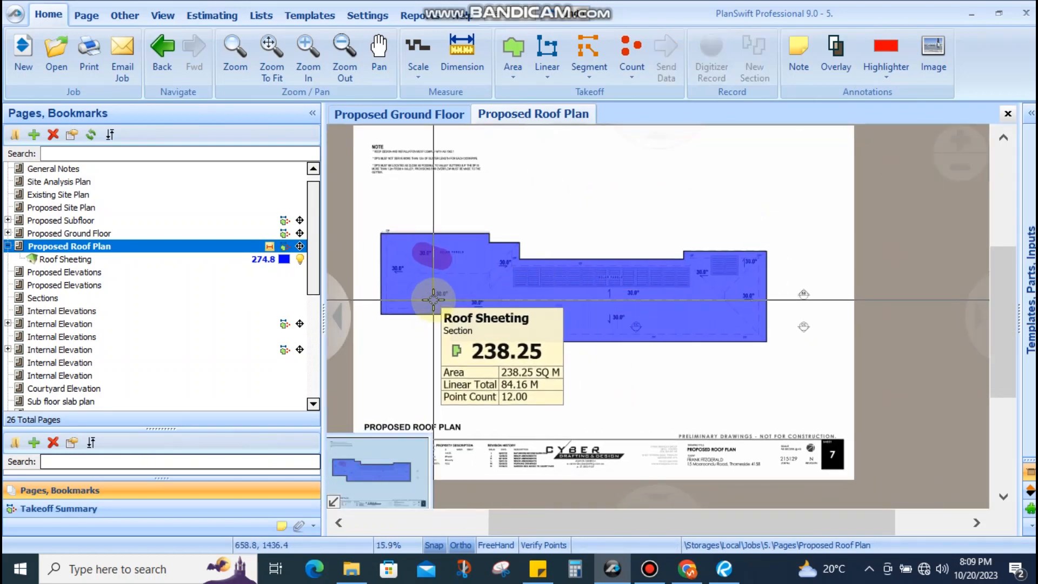
{"action": "scroll", "coordinate": [476, 282], "scroll_direction": "up", "scroll_amount": 3}
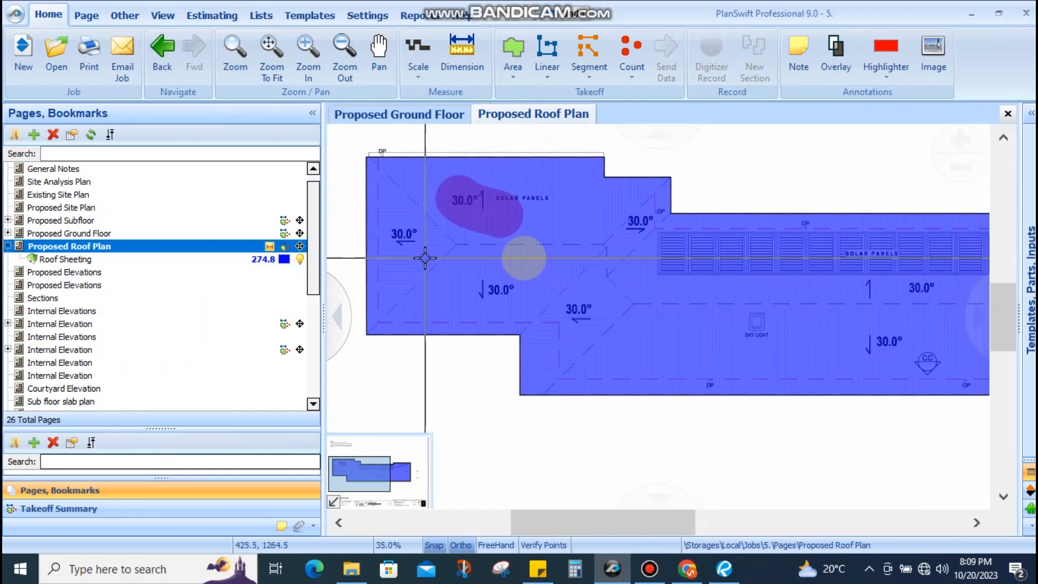
{"action": "left_click_drag", "start_coordinate": [612, 253], "coordinate": [586, 270]}
{"action": "scroll", "coordinate": [591, 184], "scroll_direction": "up", "scroll_amount": 5}
{"action": "left_click_drag", "start_coordinate": [590, 193], "coordinate": [580, 255]}
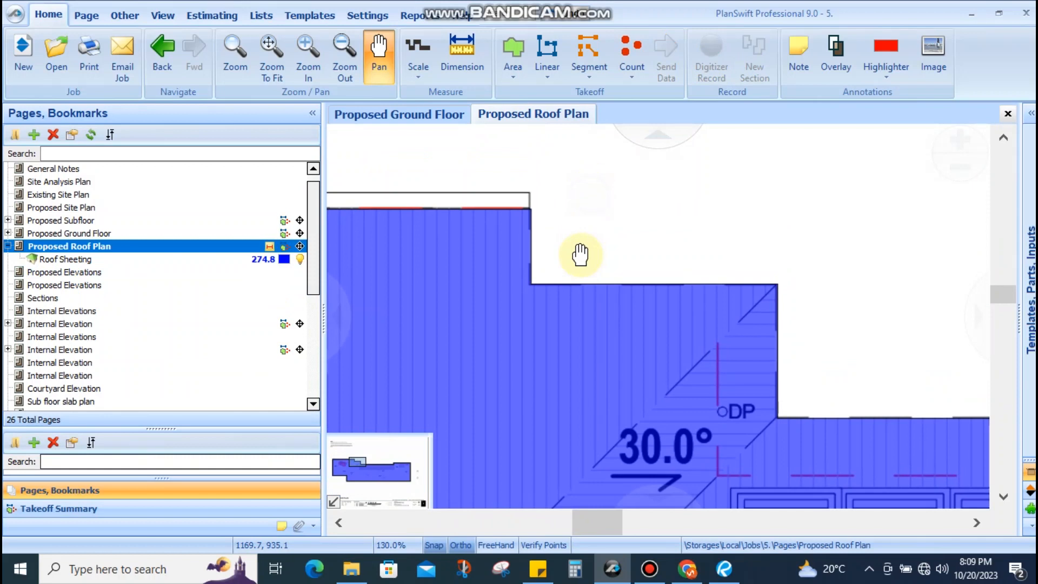
{"action": "key", "text": "Escape"}
Zoom and pan around the roof's top-left DP corner to inspect the edge
{"action": "scroll", "coordinate": [571, 202], "scroll_direction": "down", "scroll_amount": 6}
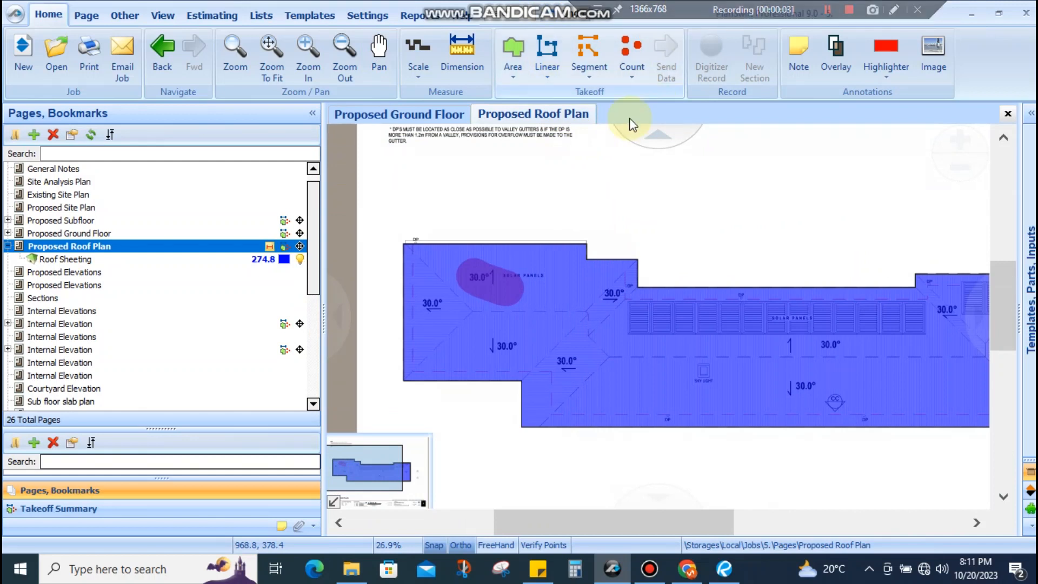
{"action": "scroll", "coordinate": [484, 174], "scroll_direction": "down", "scroll_amount": 1}
{"action": "scroll", "coordinate": [462, 189], "scroll_direction": "up", "scroll_amount": 1}
{"action": "scroll", "coordinate": [457, 224], "scroll_direction": "up", "scroll_amount": 3}
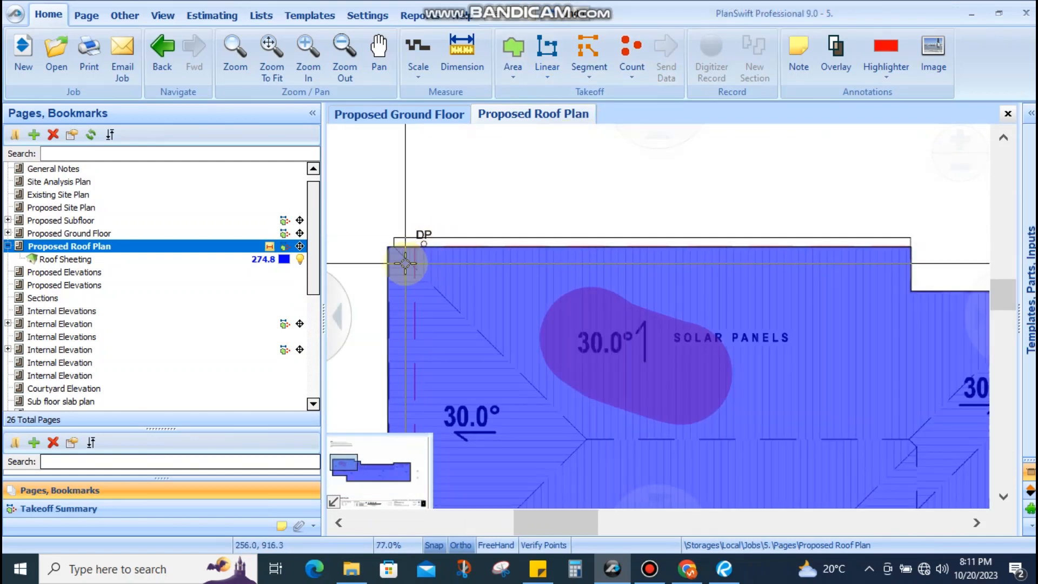
{"action": "scroll", "coordinate": [417, 255], "scroll_direction": "down", "scroll_amount": 2}
{"action": "scroll", "coordinate": [473, 301], "scroll_direction": "up", "scroll_amount": 2}
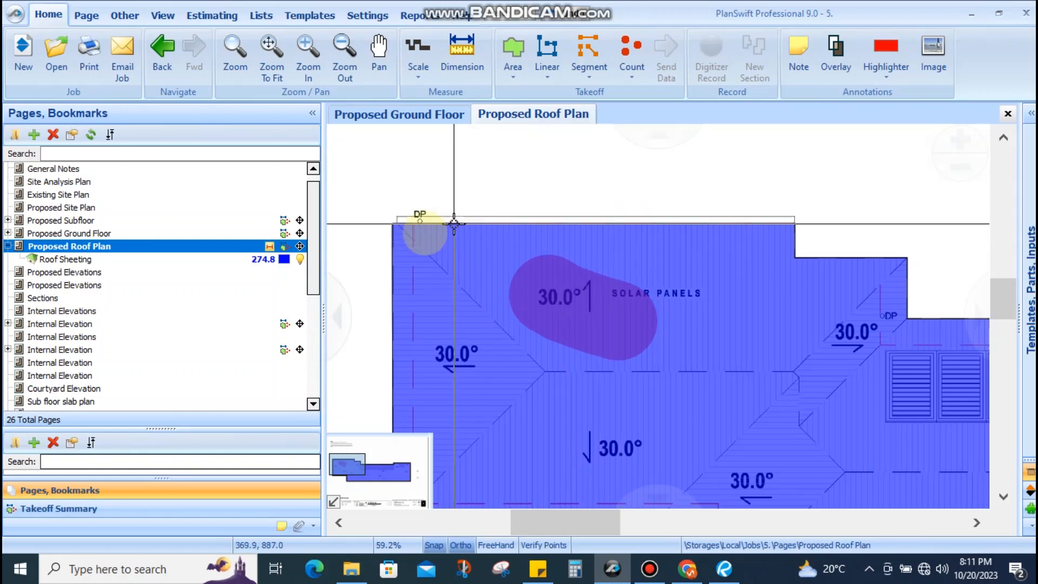
{"action": "scroll", "coordinate": [400, 222], "scroll_direction": "up", "scroll_amount": 1}
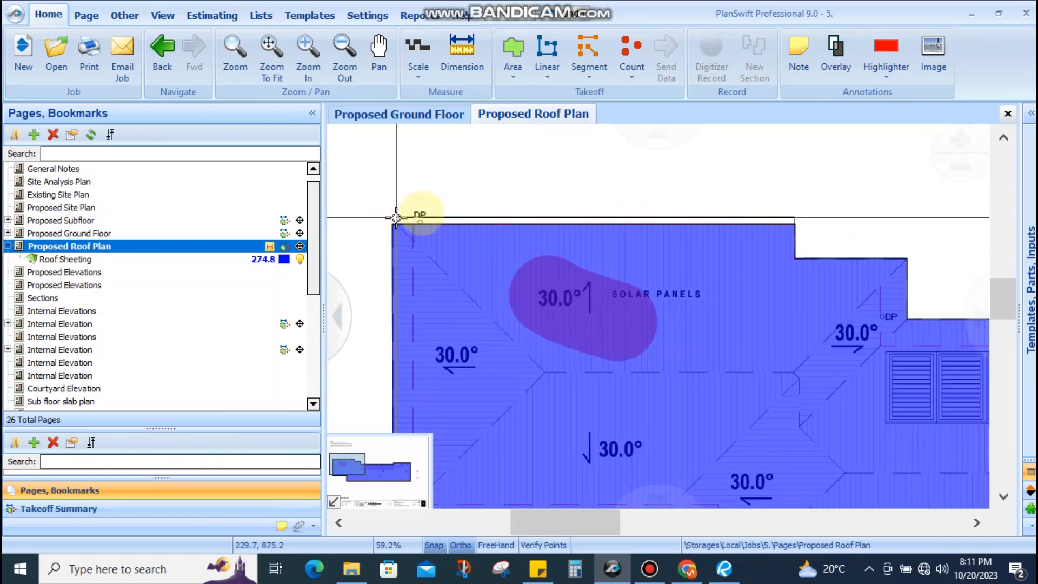
{"action": "mouse_move", "coordinate": [566, 236]}
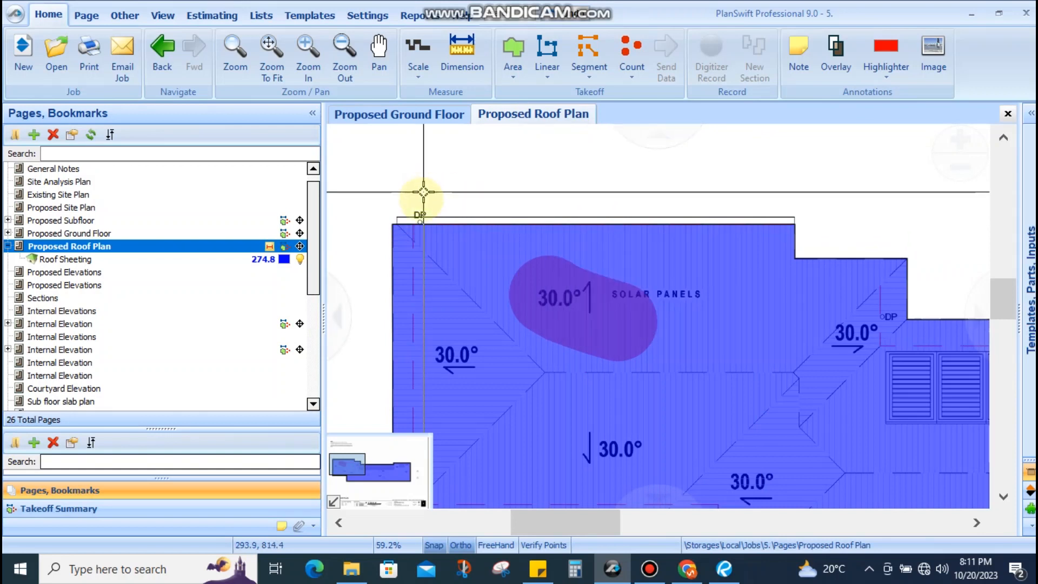
{"action": "scroll", "coordinate": [419, 219], "scroll_direction": "up", "scroll_amount": 2}
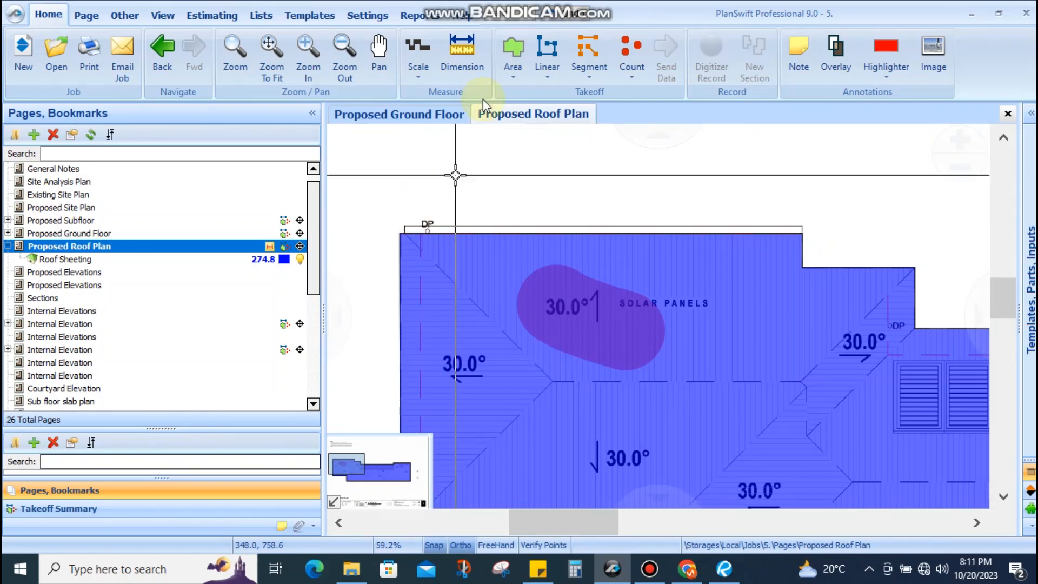
{"action": "left_click_drag", "start_coordinate": [465, 219], "coordinate": [461, 261]}
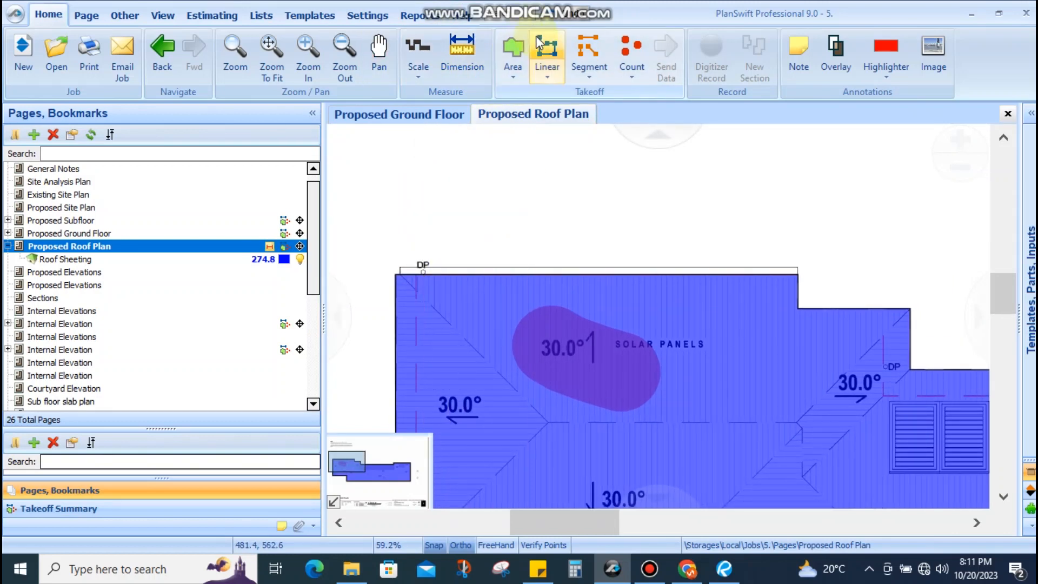
{"action": "scroll", "coordinate": [552, 224], "scroll_direction": "up", "scroll_amount": 5}
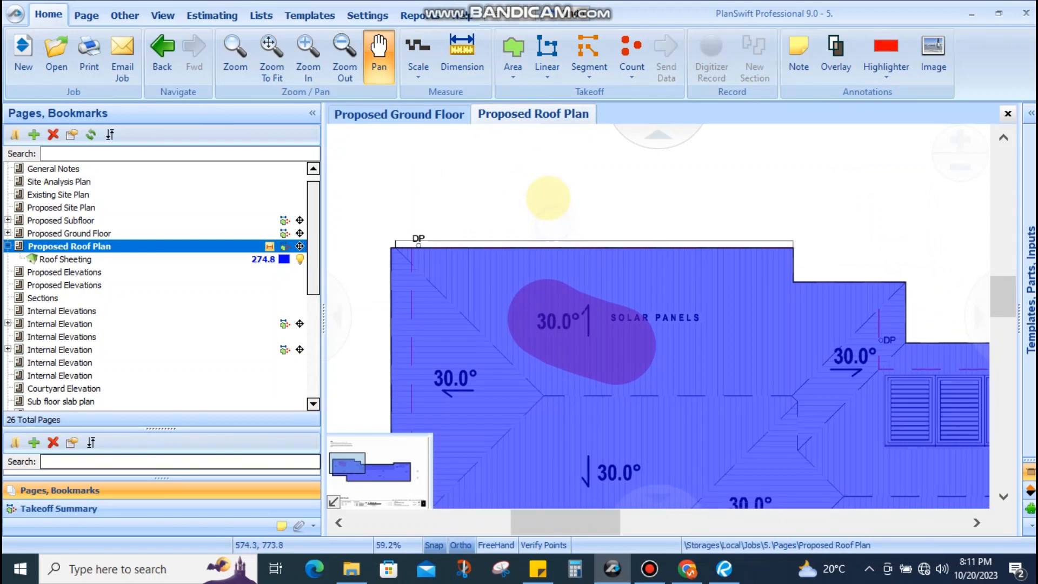
{"action": "scroll", "coordinate": [448, 272], "scroll_direction": "down", "scroll_amount": 5}
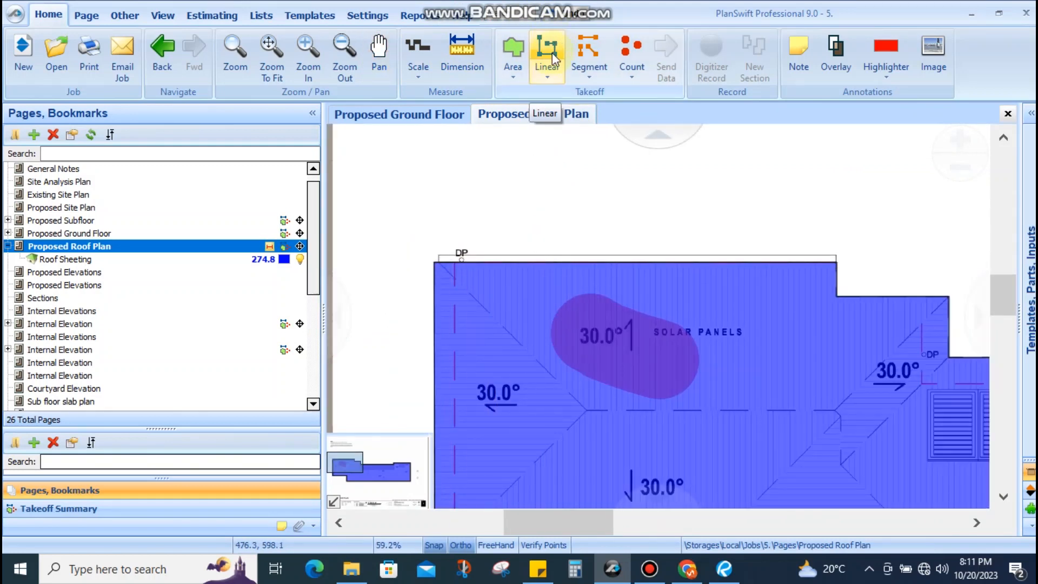
{"action": "left_click", "coordinate": [575, 528]}
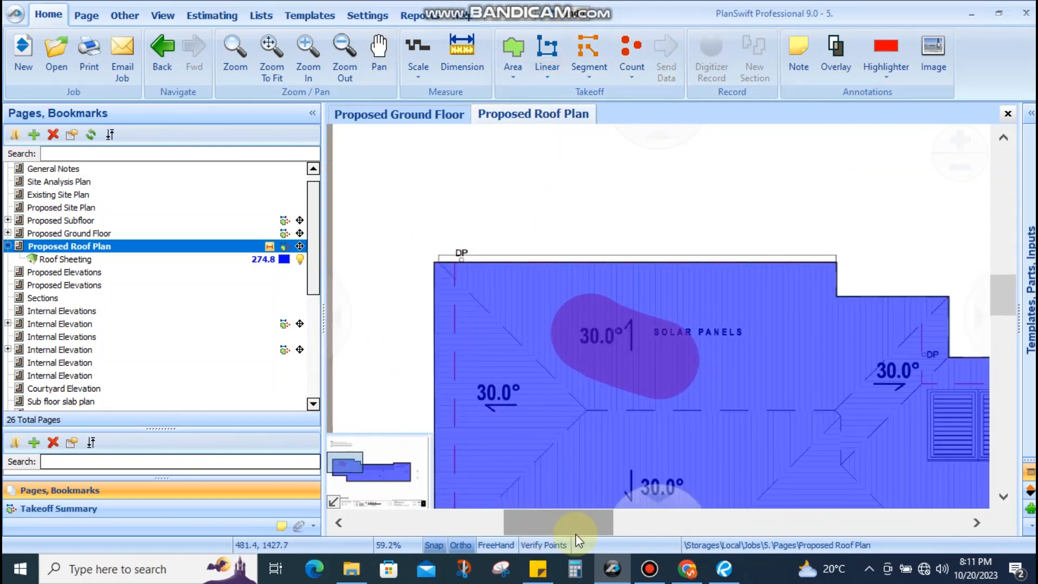
Bring up the finishes schedule in Revu and zoom to the QUAD GUTTER 175 Zincalume entry
{"action": "left_click", "coordinate": [734, 577]}
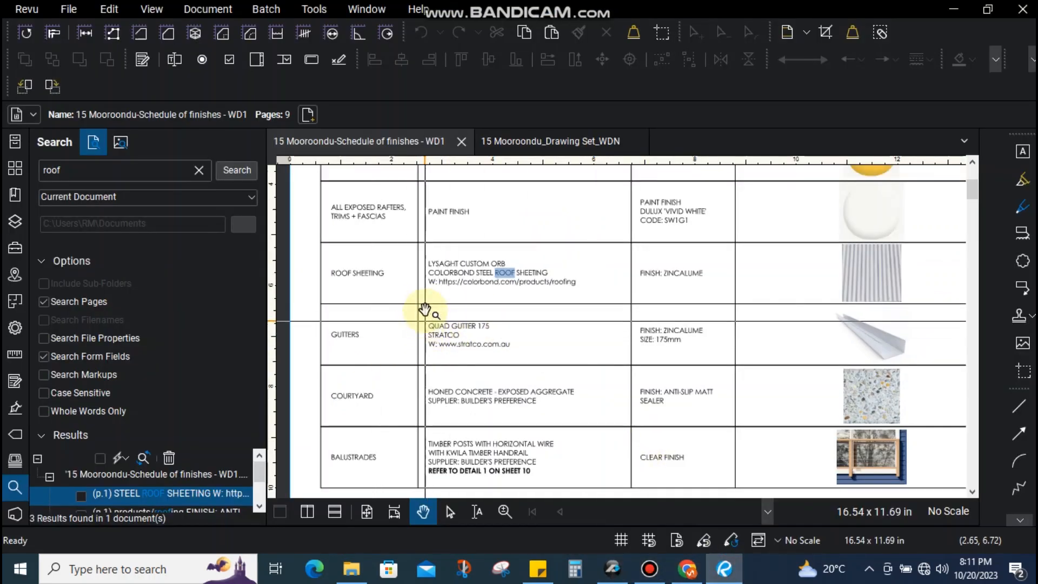
{"action": "scroll", "coordinate": [901, 362], "scroll_direction": "up", "scroll_amount": 5}
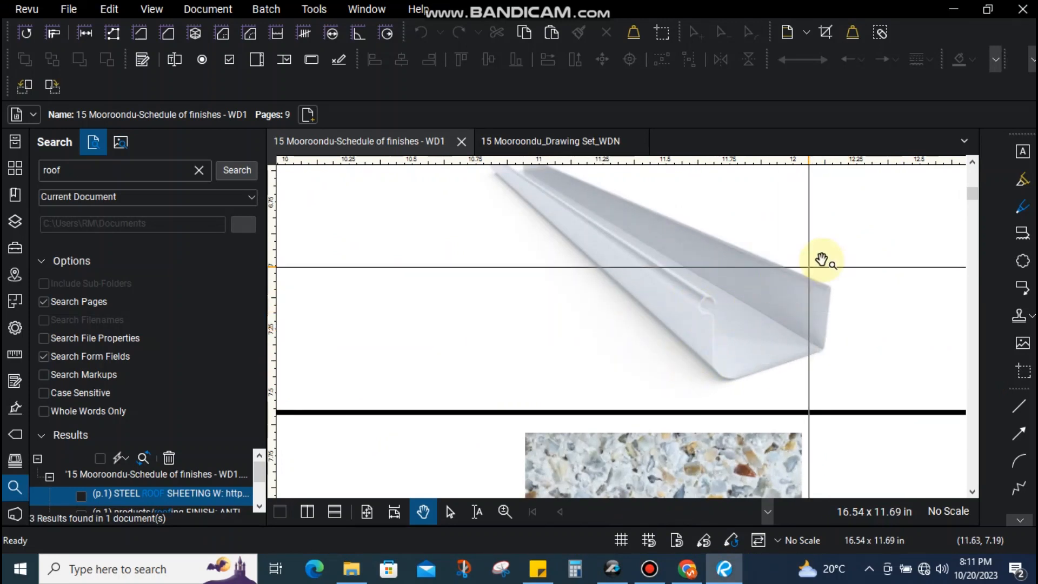
{"action": "scroll", "coordinate": [581, 225], "scroll_direction": "down", "scroll_amount": 2}
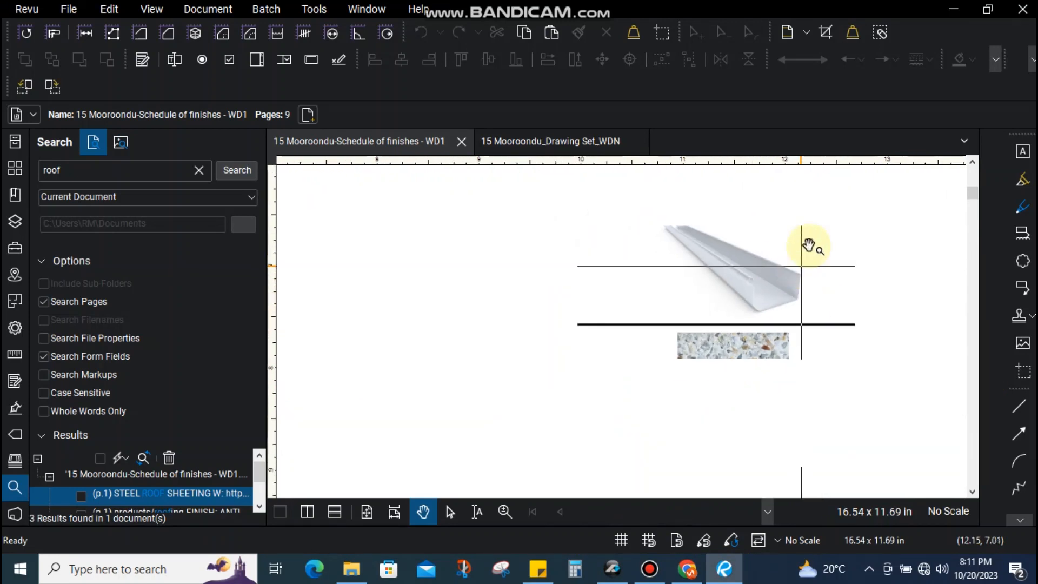
Minimize Revu and zoom around the roof's top edge near the DP corner in PlanSwift
{"action": "left_click", "coordinate": [956, 10]}
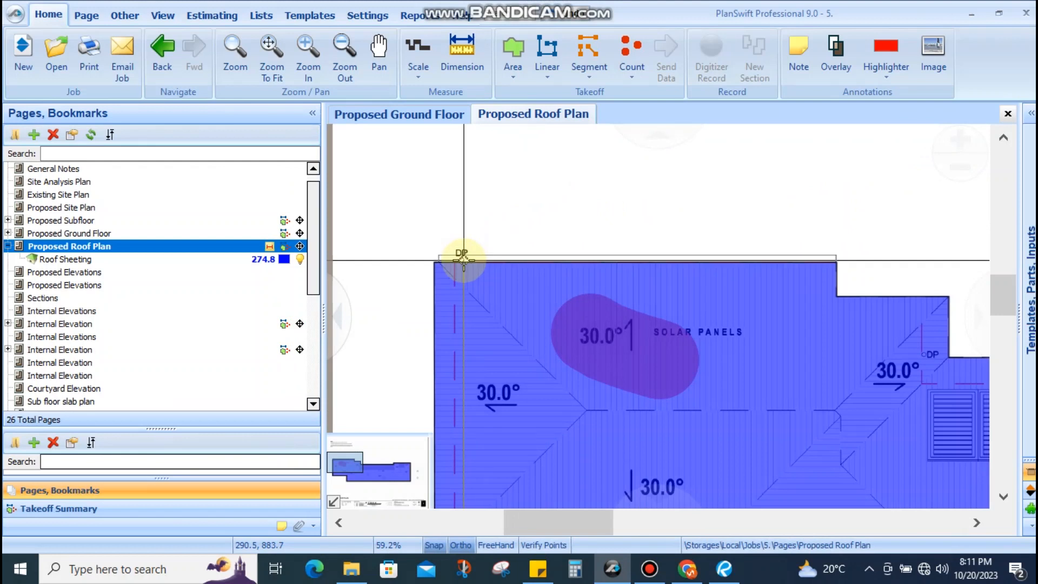
{"action": "scroll", "coordinate": [459, 252], "scroll_direction": "up", "scroll_amount": 3}
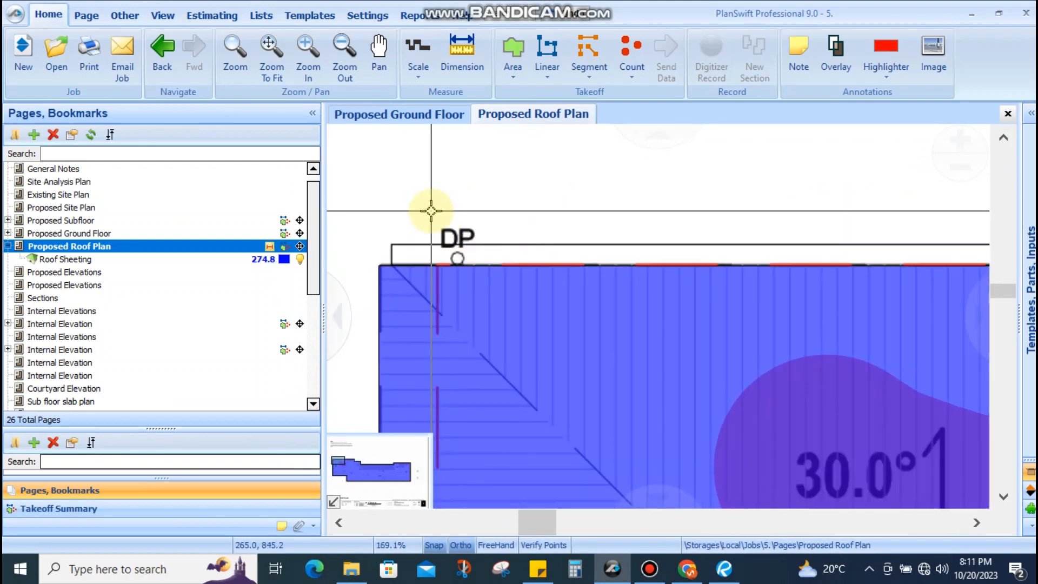
{"action": "scroll", "coordinate": [488, 194], "scroll_direction": "down", "scroll_amount": 3}
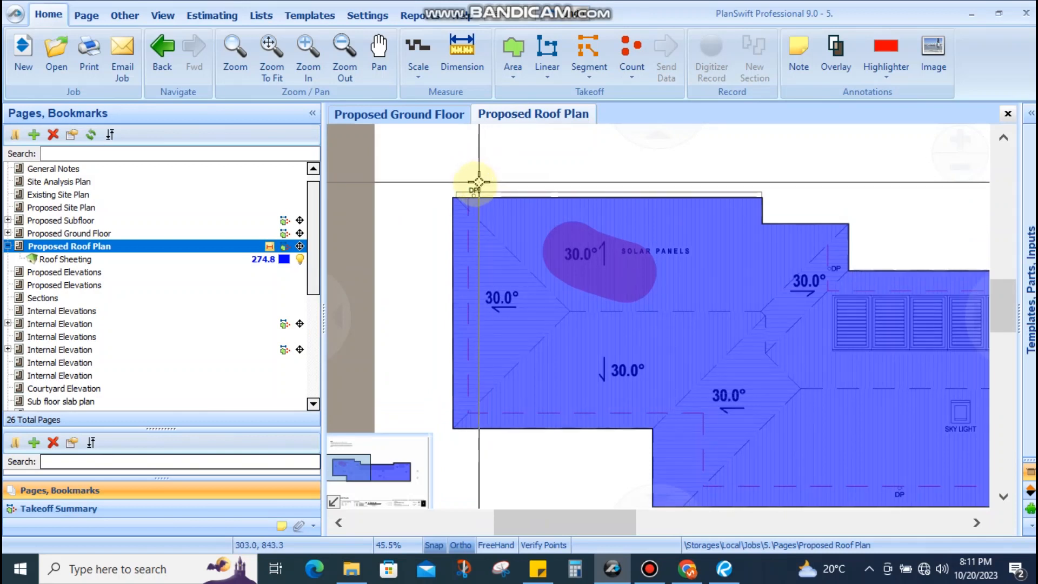
{"action": "scroll", "coordinate": [486, 180], "scroll_direction": "up", "scroll_amount": 3}
{"action": "scroll", "coordinate": [513, 200], "scroll_direction": "down", "scroll_amount": 1}
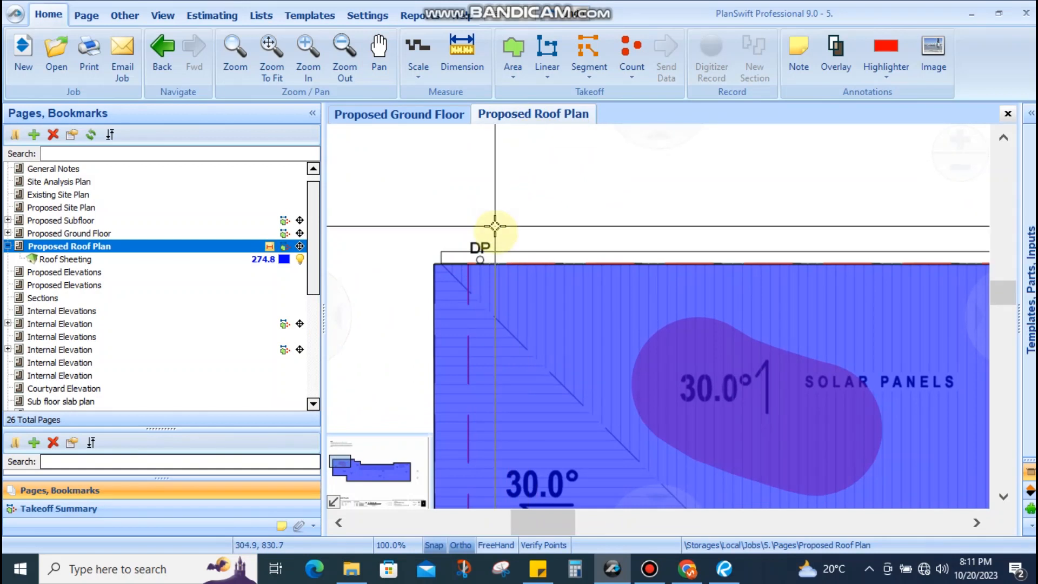
{"action": "scroll", "coordinate": [497, 223], "scroll_direction": "down", "scroll_amount": 3}
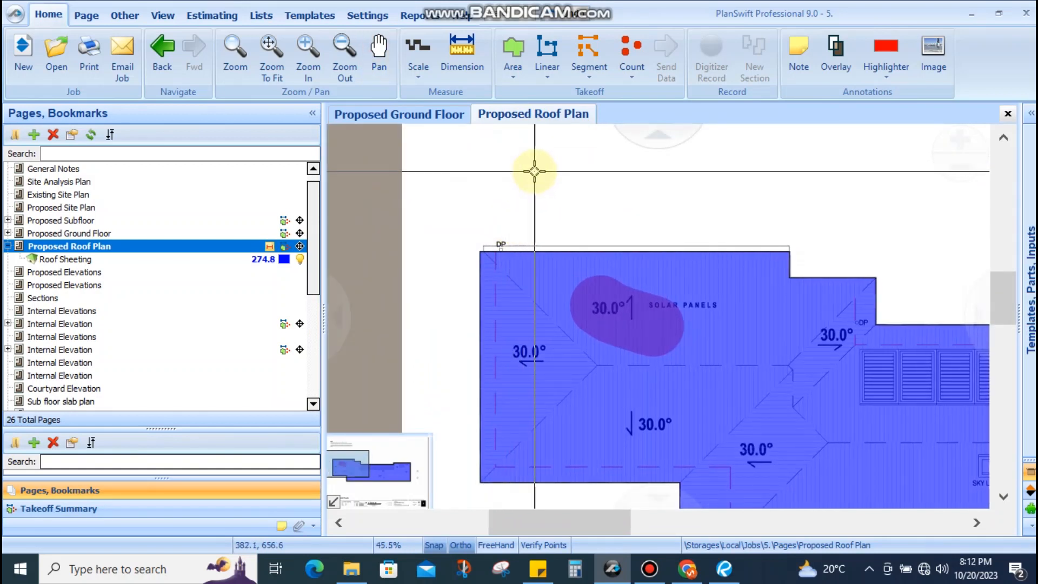
{"action": "left_click_drag", "start_coordinate": [606, 218], "coordinate": [533, 202]}
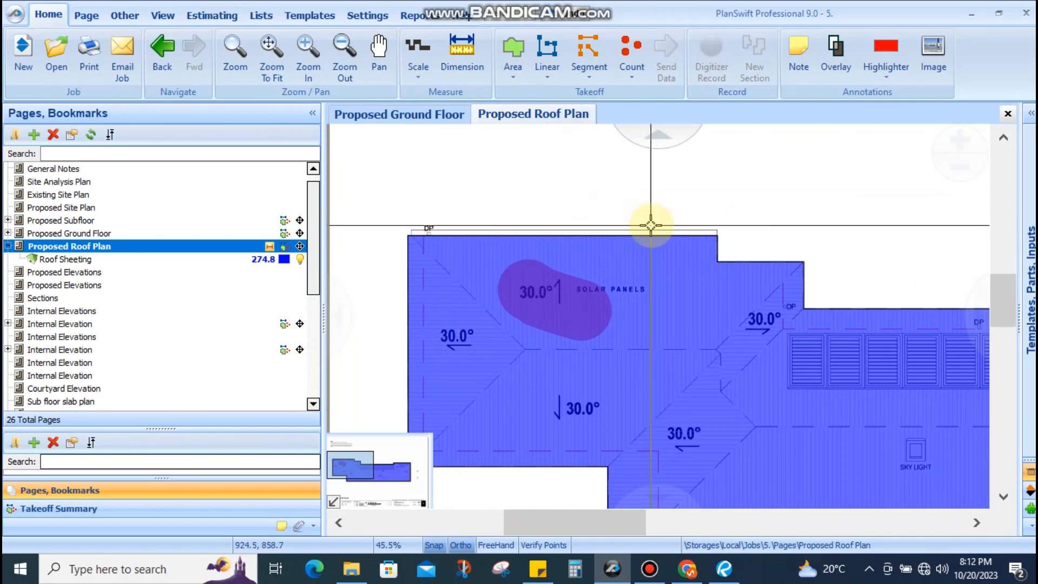
{"action": "scroll", "coordinate": [620, 223], "scroll_direction": "down", "scroll_amount": 5}
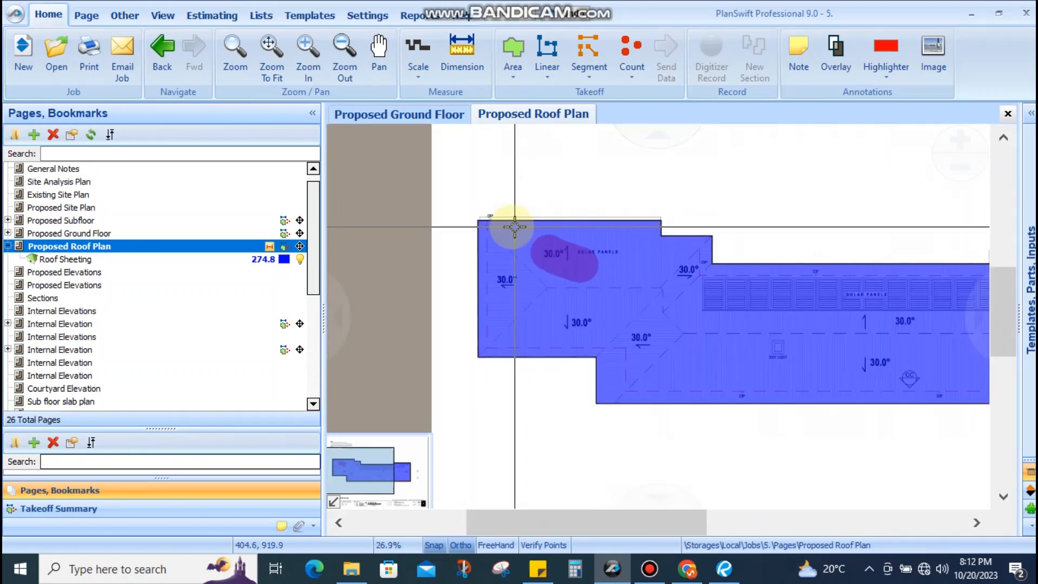
{"action": "scroll", "coordinate": [517, 227], "scroll_direction": "up", "scroll_amount": 7}
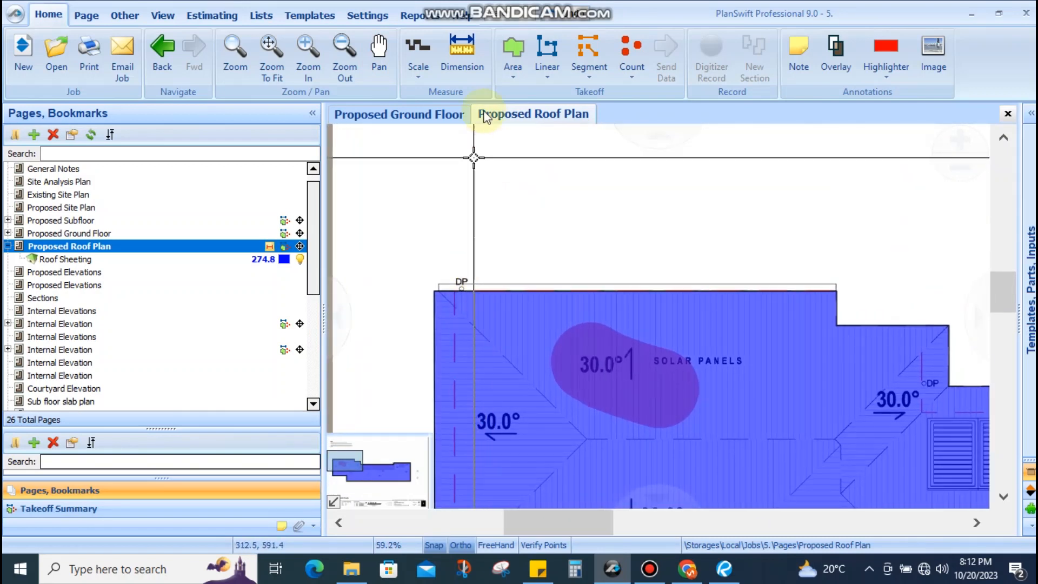
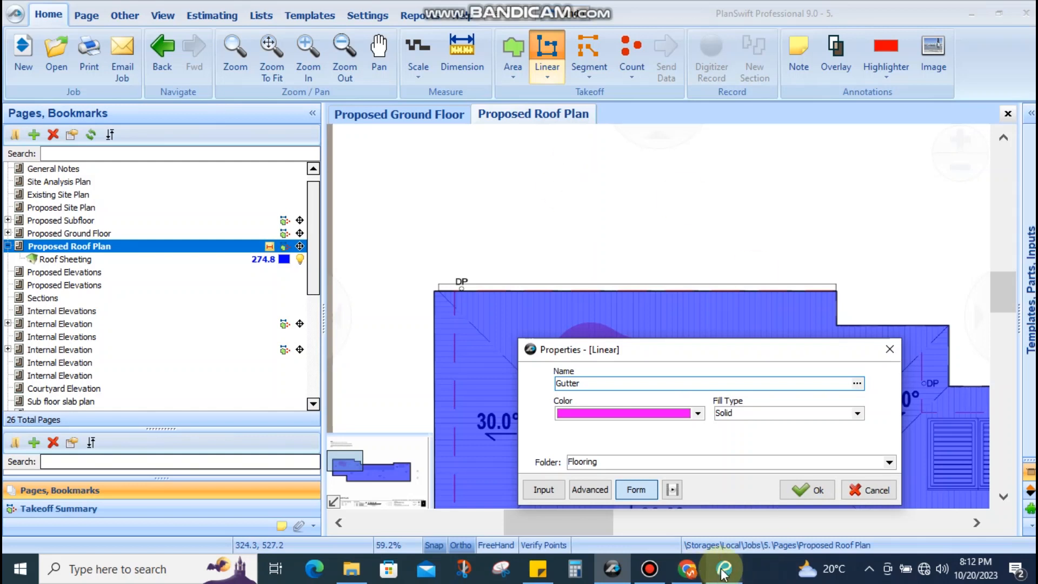
Switch to Revu and pan the finishes schedule to show the Roof Sheeting and Gutters rows
{"action": "left_click", "coordinate": [722, 569]}
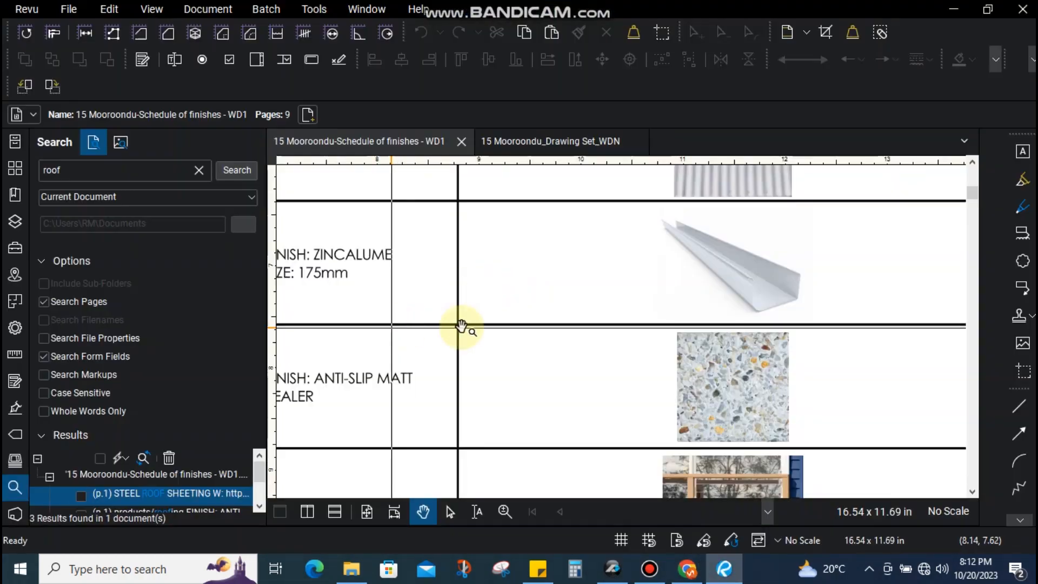
{"action": "scroll", "coordinate": [598, 322], "scroll_direction": "down", "scroll_amount": 2}
{"action": "scroll", "coordinate": [661, 319], "scroll_direction": "up", "scroll_amount": 2}
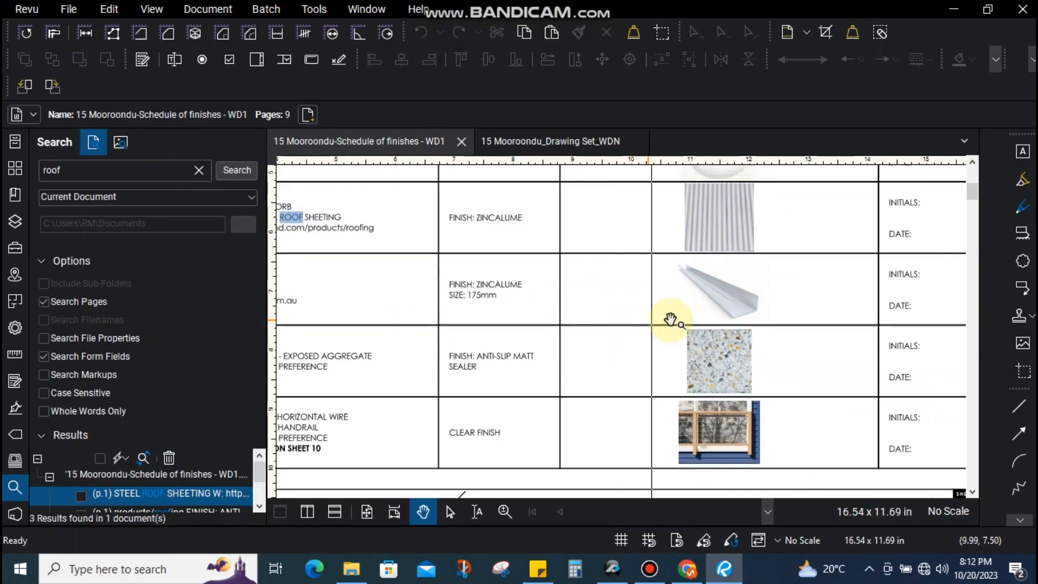
{"action": "left_click_drag", "start_coordinate": [673, 319], "coordinate": [785, 317]}
{"action": "left_click_drag", "start_coordinate": [687, 316], "coordinate": [804, 314]}
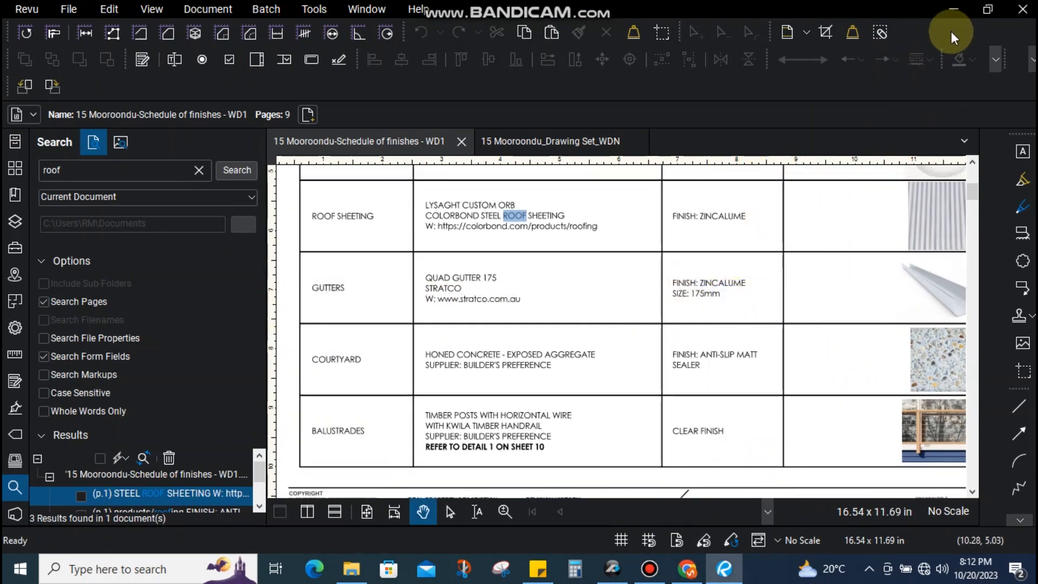
Confirm the Gutter linear takeoff properties and zoom to the roof's right end
{"action": "left_click", "coordinate": [629, 577]}
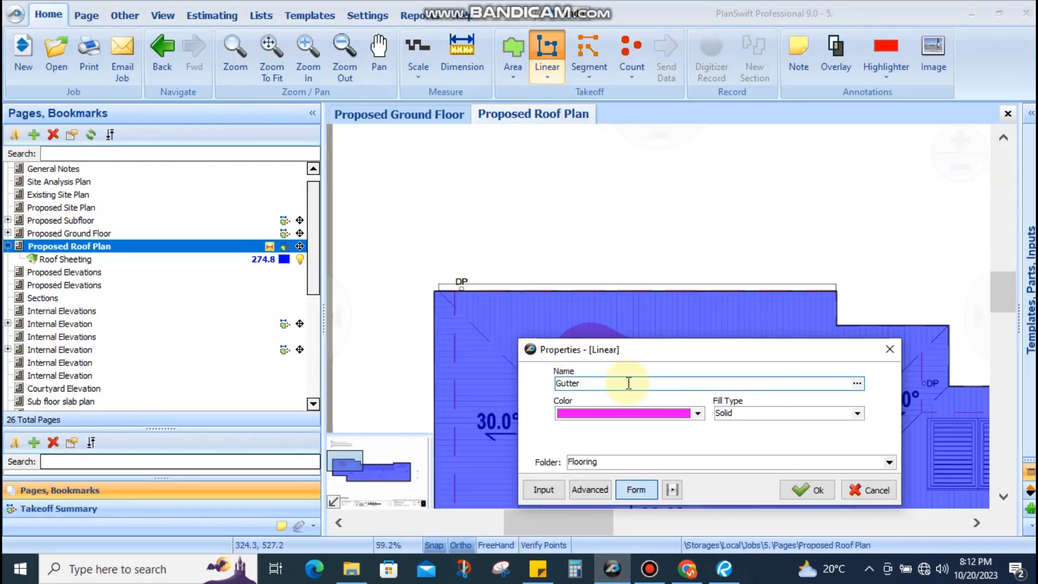
{"action": "left_click", "coordinate": [789, 497]}
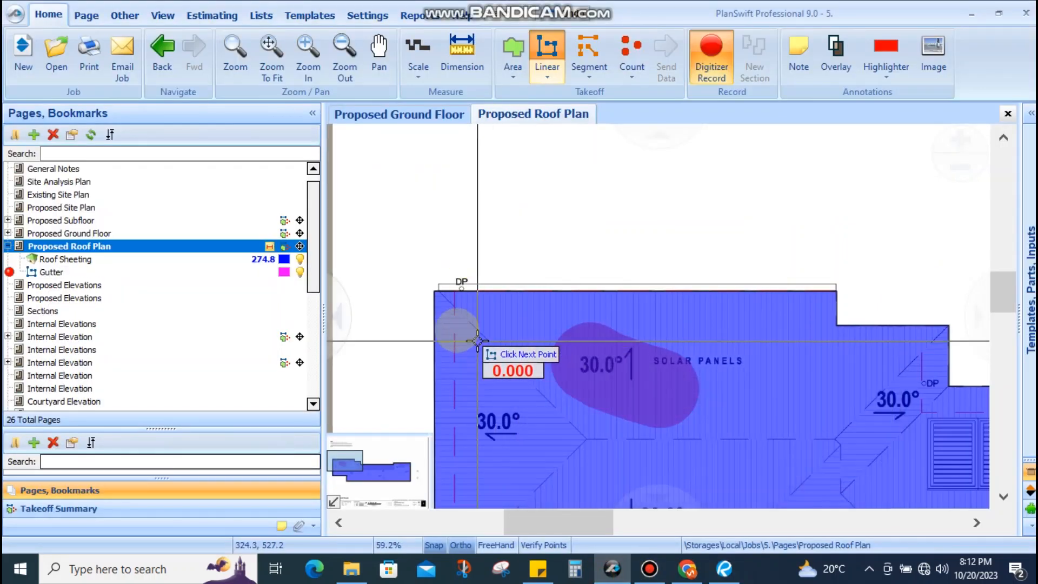
{"action": "scroll", "coordinate": [430, 287], "scroll_direction": "up", "scroll_amount": 3}
{"action": "scroll", "coordinate": [430, 287], "scroll_direction": "down", "scroll_amount": 3}
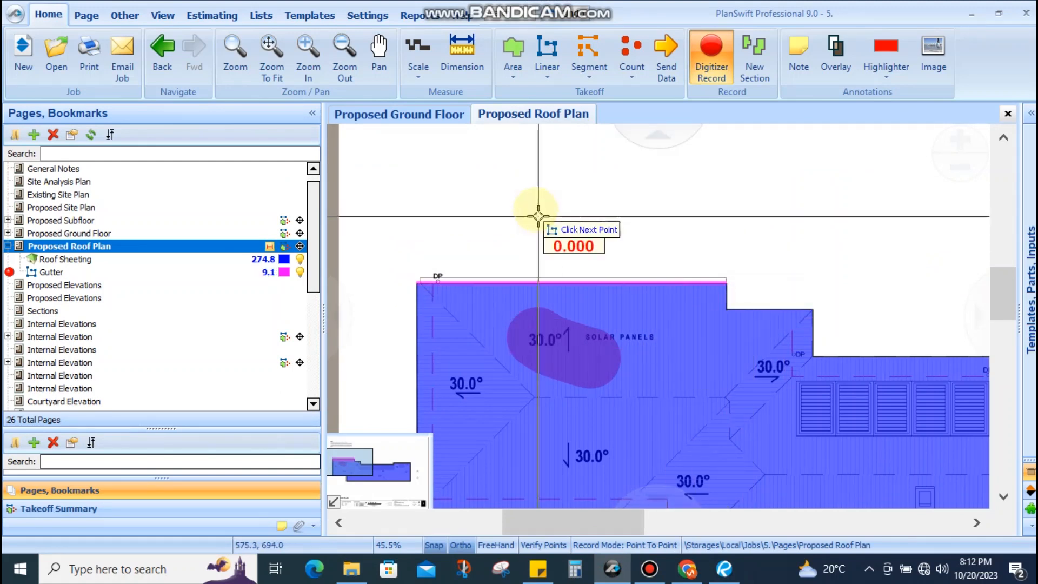
{"action": "scroll", "coordinate": [533, 227], "scroll_direction": "down", "scroll_amount": 2}
{"action": "scroll", "coordinate": [497, 356], "scroll_direction": "up", "scroll_amount": 2}
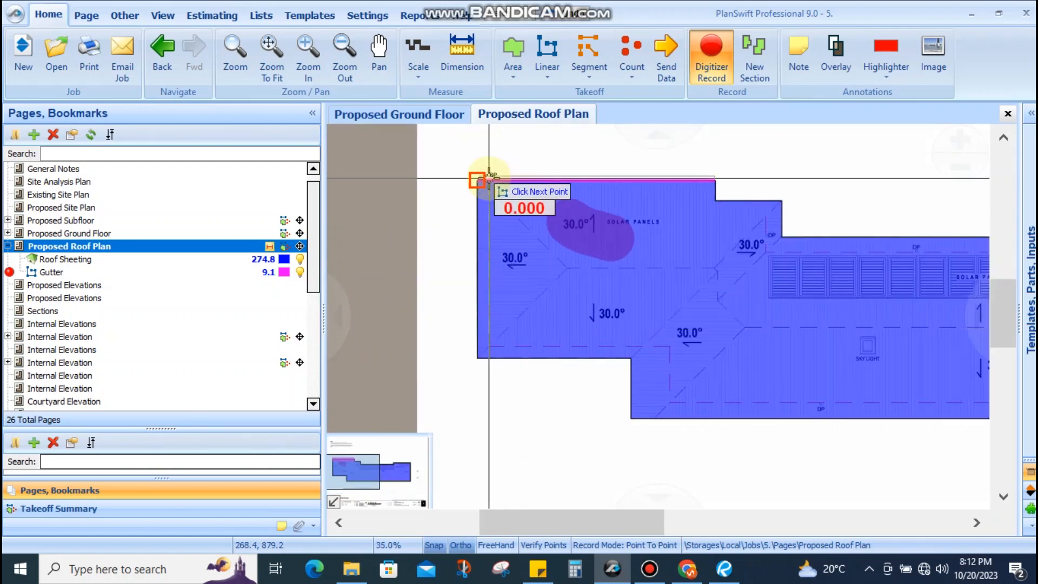
{"action": "scroll", "coordinate": [685, 274], "scroll_direction": "up", "scroll_amount": 1}
{"action": "scroll", "coordinate": [682, 265], "scroll_direction": "down", "scroll_amount": 1}
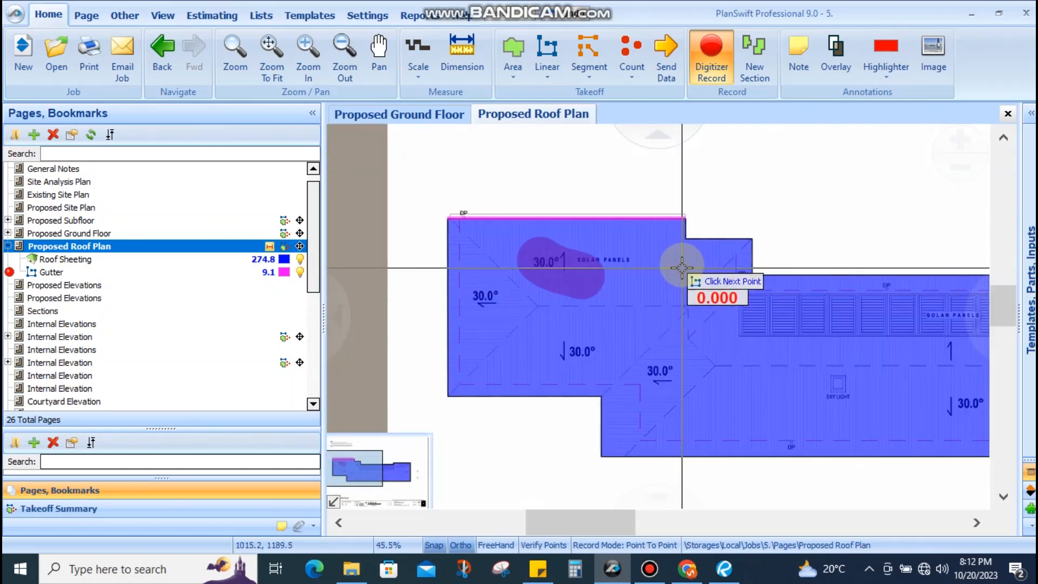
{"action": "scroll", "coordinate": [617, 189], "scroll_direction": "up", "scroll_amount": 4}
{"action": "scroll", "coordinate": [657, 193], "scroll_direction": "down", "scroll_amount": 8}
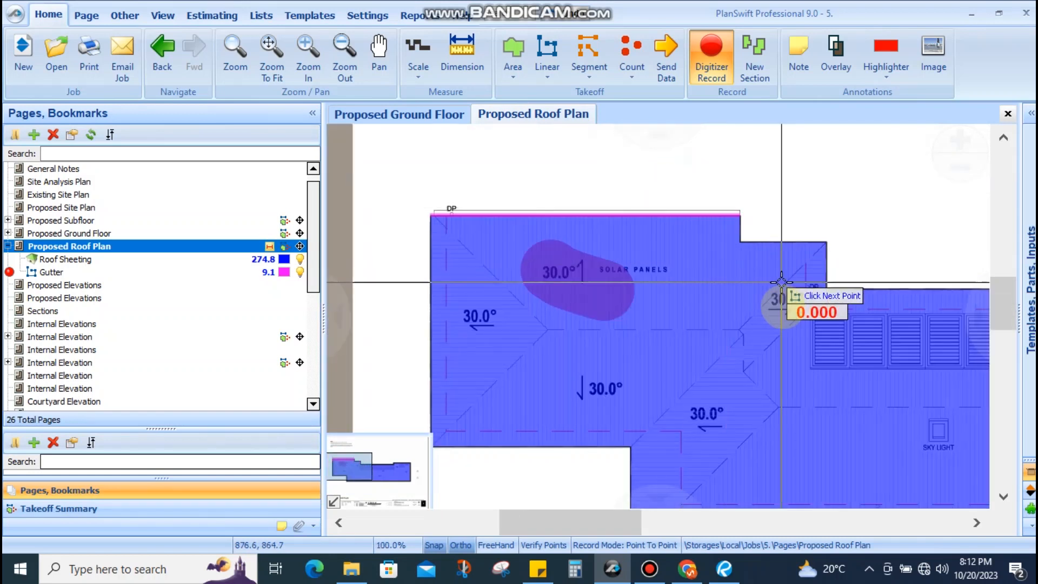
{"action": "scroll", "coordinate": [662, 373], "scroll_direction": "up", "scroll_amount": 4}
{"action": "scroll", "coordinate": [662, 344], "scroll_direction": "down", "scroll_amount": 2}
{"action": "scroll", "coordinate": [655, 338], "scroll_direction": "down", "scroll_amount": 2}
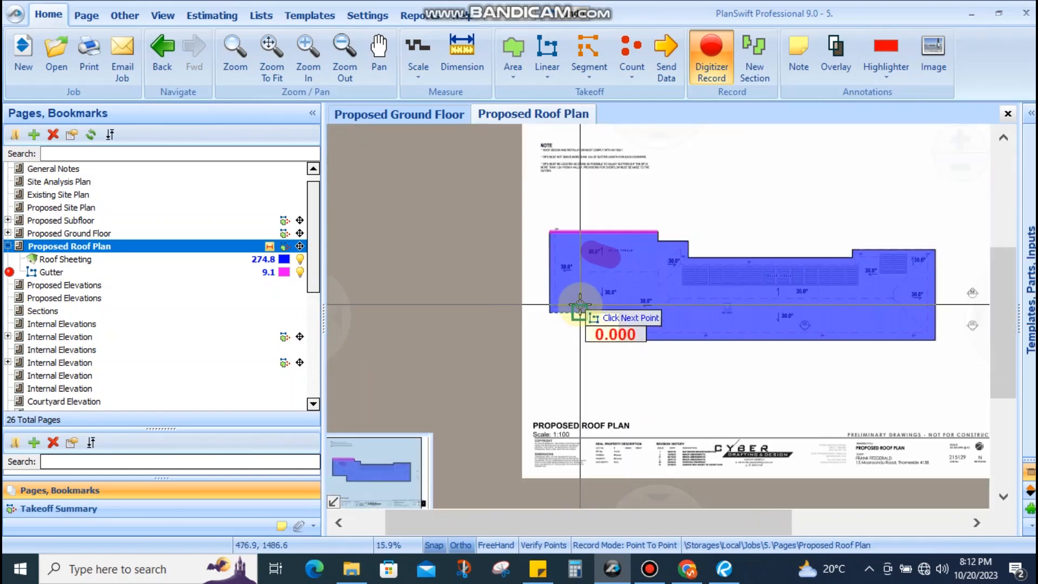
{"action": "scroll", "coordinate": [579, 308], "scroll_direction": "up", "scroll_amount": 4}
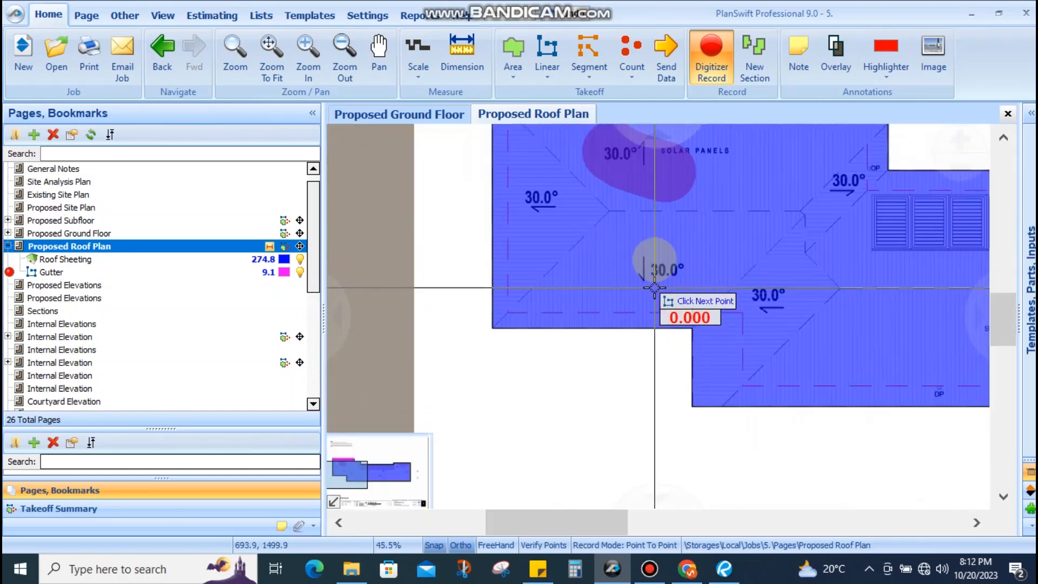
{"action": "scroll", "coordinate": [634, 331], "scroll_direction": "up", "scroll_amount": 3}
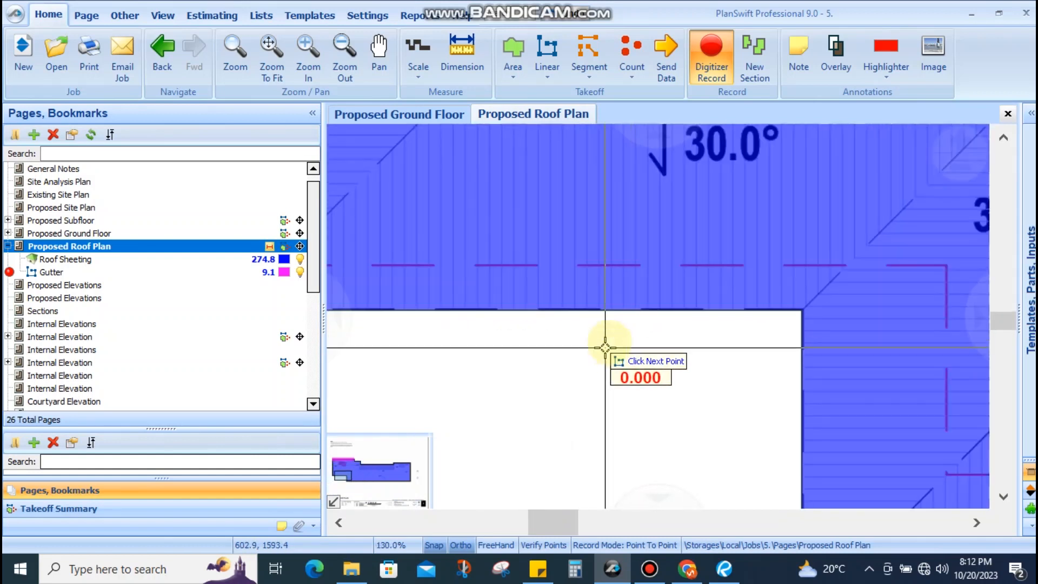
{"action": "scroll", "coordinate": [642, 324], "scroll_direction": "down", "scroll_amount": 4}
{"action": "left_click_drag", "start_coordinate": [897, 234], "coordinate": [413, 170]}
{"action": "scroll", "coordinate": [925, 356], "scroll_direction": "down", "scroll_amount": 1}
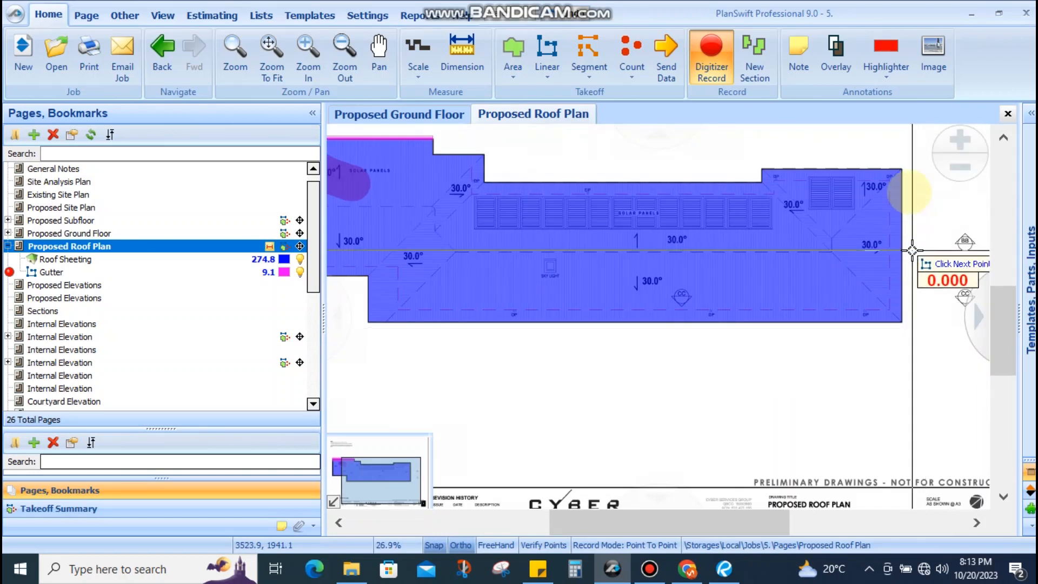
{"action": "scroll", "coordinate": [654, 250], "scroll_direction": "down", "scroll_amount": 2}
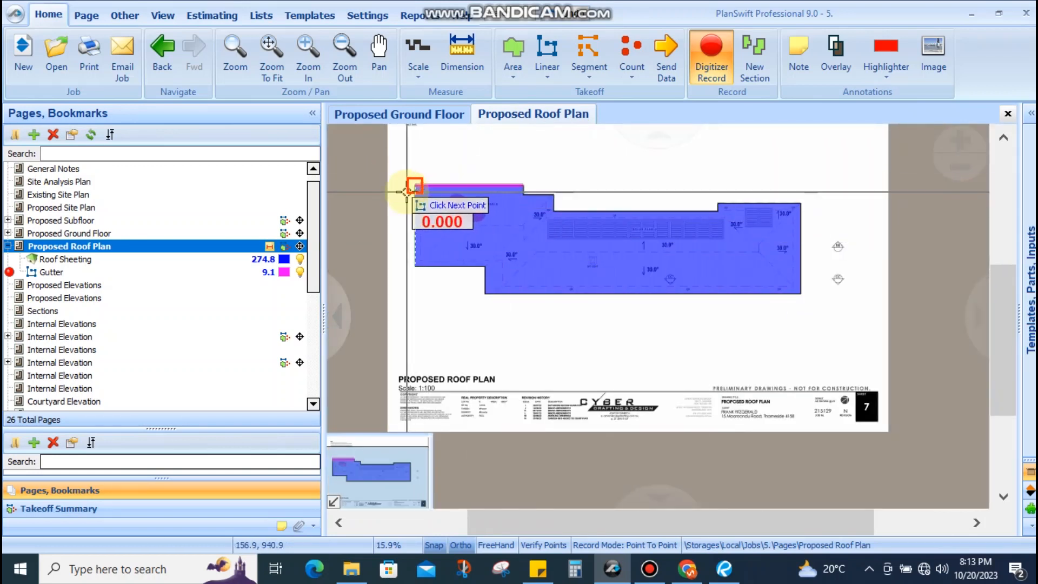
{"action": "scroll", "coordinate": [408, 190], "scroll_direction": "up", "scroll_amount": 4}
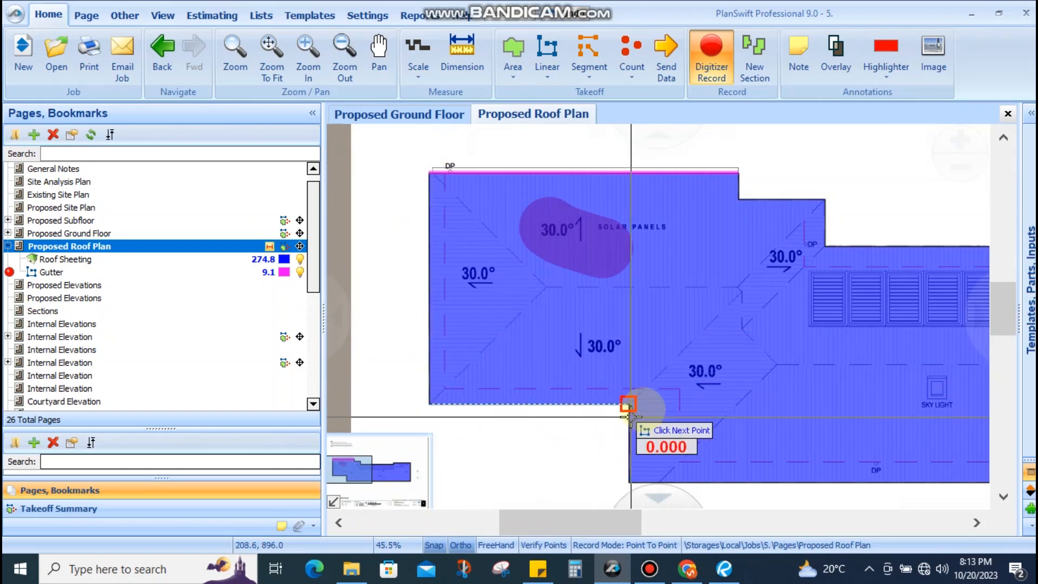
{"action": "scroll", "coordinate": [424, 167], "scroll_direction": "up", "scroll_amount": 4}
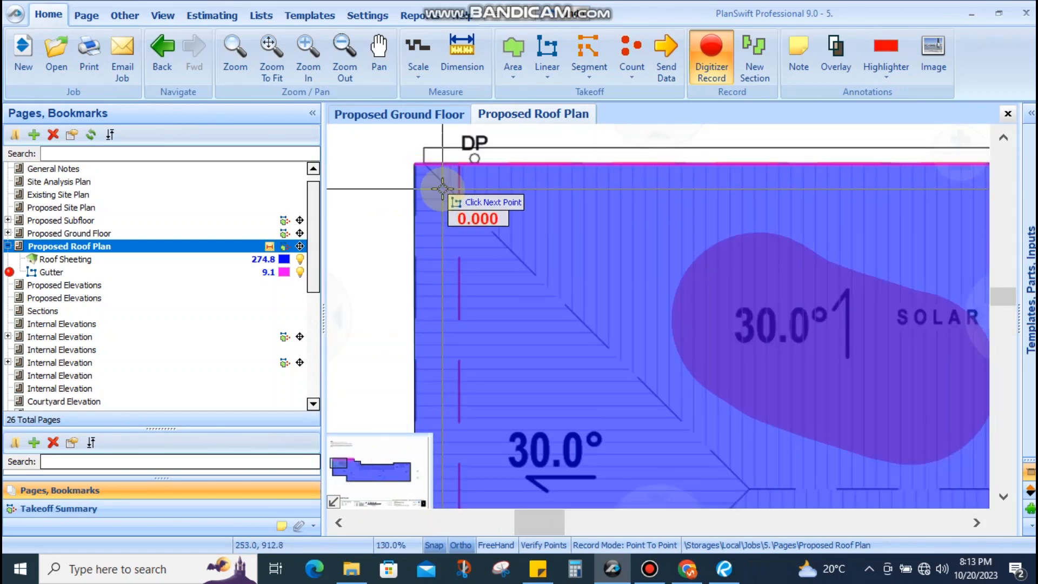
{"action": "scroll", "coordinate": [441, 210], "scroll_direction": "down", "scroll_amount": 2}
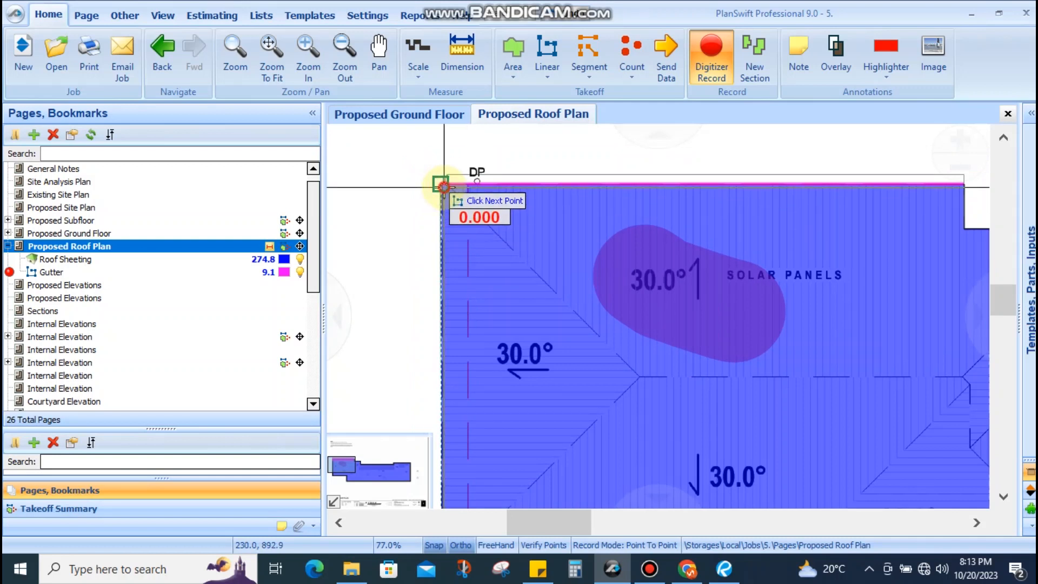
{"action": "scroll", "coordinate": [424, 187], "scroll_direction": "down", "scroll_amount": 4}
{"action": "scroll", "coordinate": [424, 319], "scroll_direction": "up", "scroll_amount": 4}
Trace the gutter around the roof corners, from the lower-left corner round to the upper-left step
{"action": "left_click", "coordinate": [446, 332]}
{"action": "left_click", "coordinate": [784, 333]}
{"action": "scroll", "coordinate": [567, 265], "scroll_direction": "down", "scroll_amount": 1}
{"action": "scroll", "coordinate": [567, 266], "scroll_direction": "down", "scroll_amount": 3}
{"action": "scroll", "coordinate": [643, 325], "scroll_direction": "up", "scroll_amount": 2}
{"action": "scroll", "coordinate": [541, 324], "scroll_direction": "down", "scroll_amount": 3}
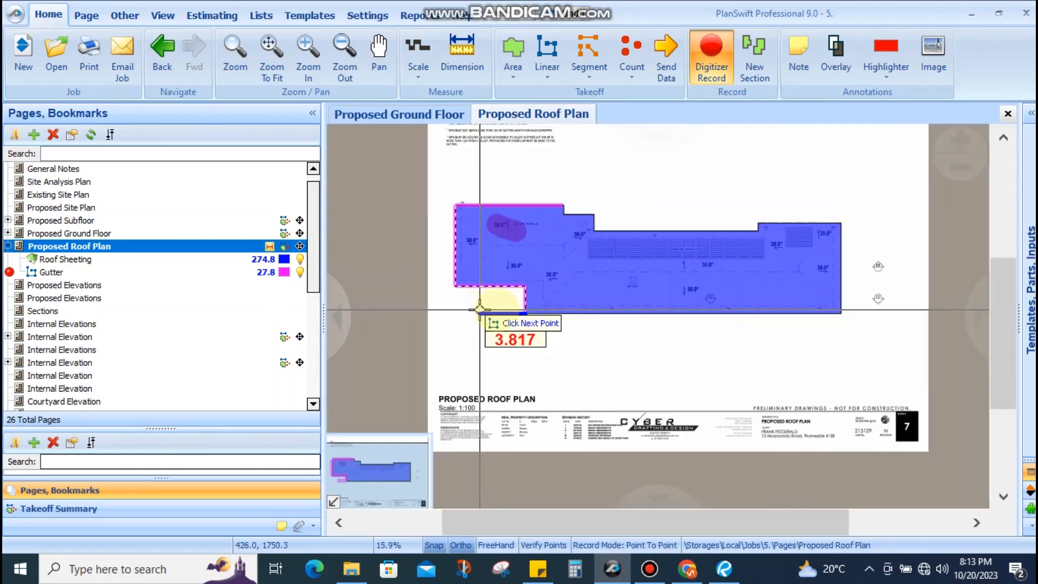
{"action": "scroll", "coordinate": [787, 309], "scroll_direction": "up", "scroll_amount": 2}
{"action": "left_click", "coordinate": [825, 311]}
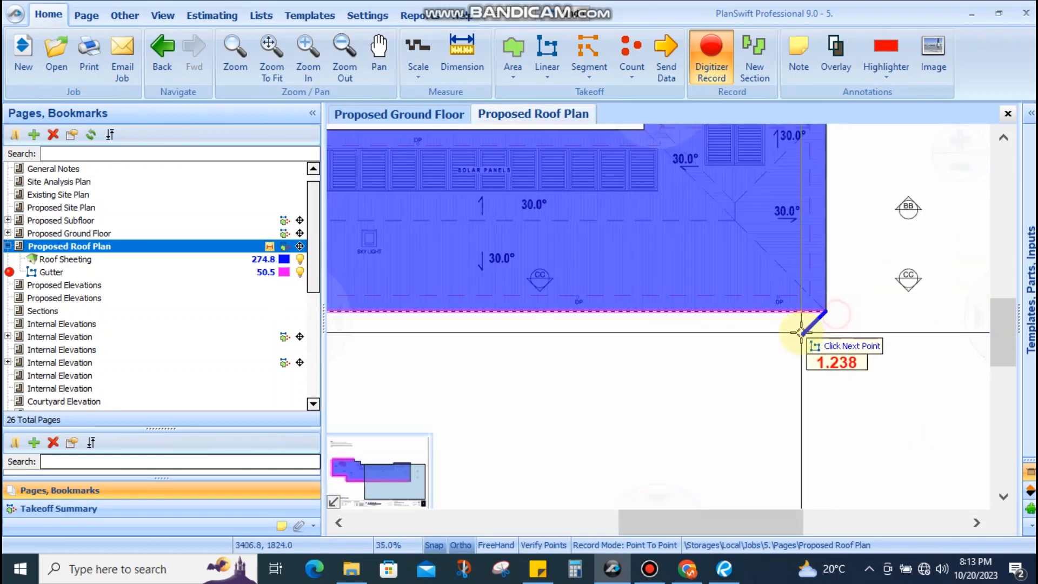
{"action": "scroll", "coordinate": [809, 227], "scroll_direction": "down", "scroll_amount": 2}
{"action": "scroll", "coordinate": [810, 224], "scroll_direction": "up", "scroll_amount": 2}
{"action": "left_click", "coordinate": [811, 244]}
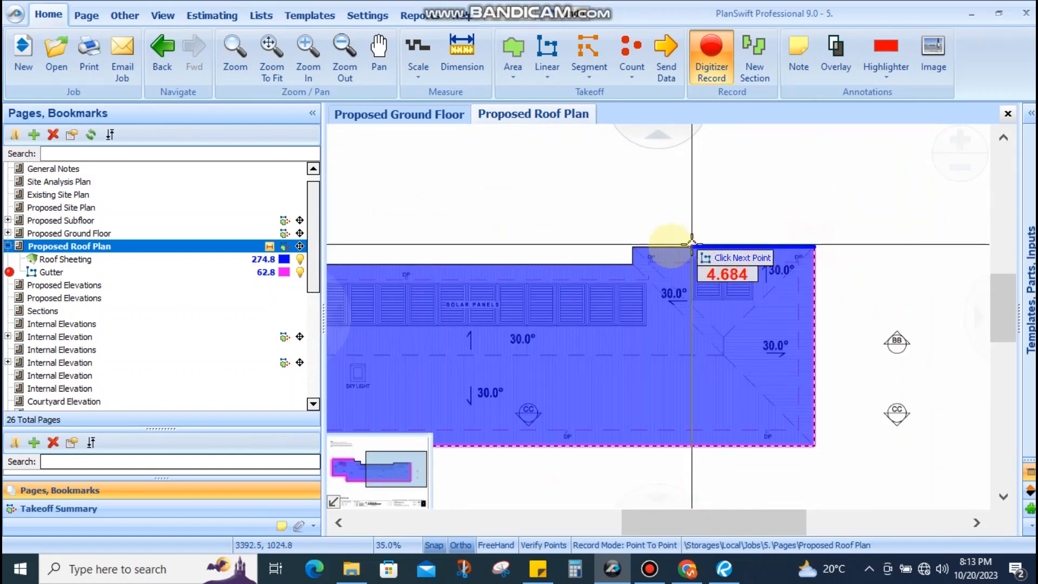
{"action": "left_click", "coordinate": [633, 246]}
{"action": "left_click", "coordinate": [632, 263]}
{"action": "scroll", "coordinate": [734, 283], "scroll_direction": "down", "scroll_amount": 2}
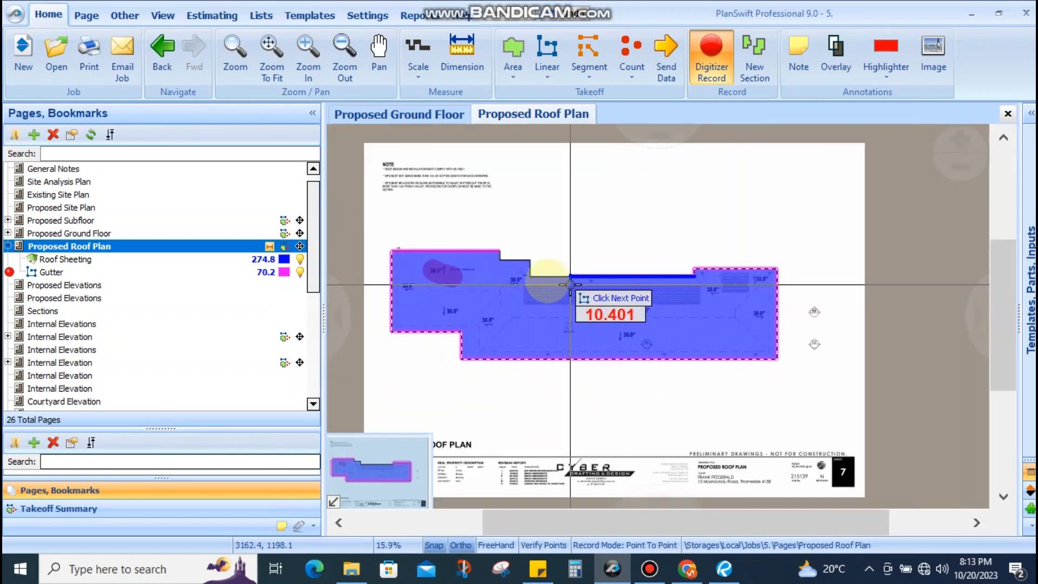
{"action": "scroll", "coordinate": [532, 278], "scroll_direction": "up", "scroll_amount": 2}
{"action": "left_click", "coordinate": [523, 274]}
{"action": "left_click", "coordinate": [453, 220]}
{"action": "scroll", "coordinate": [656, 262], "scroll_direction": "down", "scroll_amount": 2}
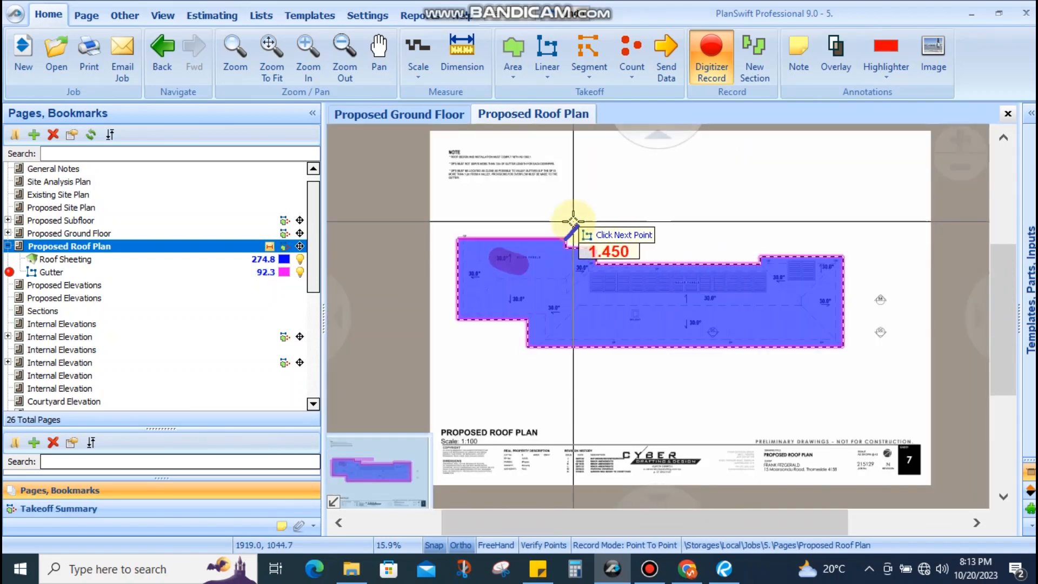
{"action": "scroll", "coordinate": [573, 228], "scroll_direction": "up", "scroll_amount": 3}
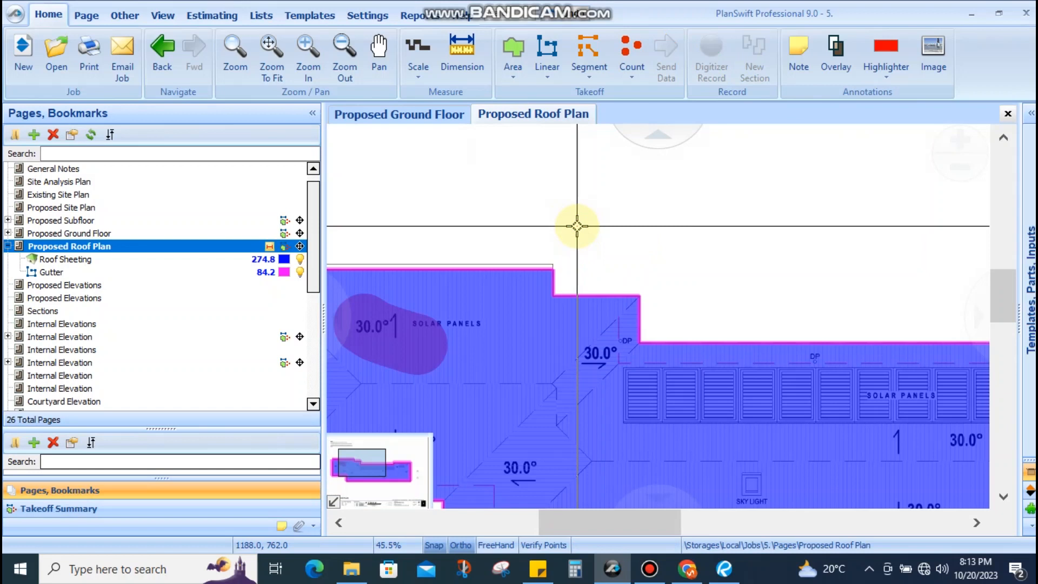
Pan and zoom around the roof's left end, corners and 30.0° labels to check sheeting coverage
{"action": "scroll", "coordinate": [579, 290], "scroll_direction": "down", "scroll_amount": 5}
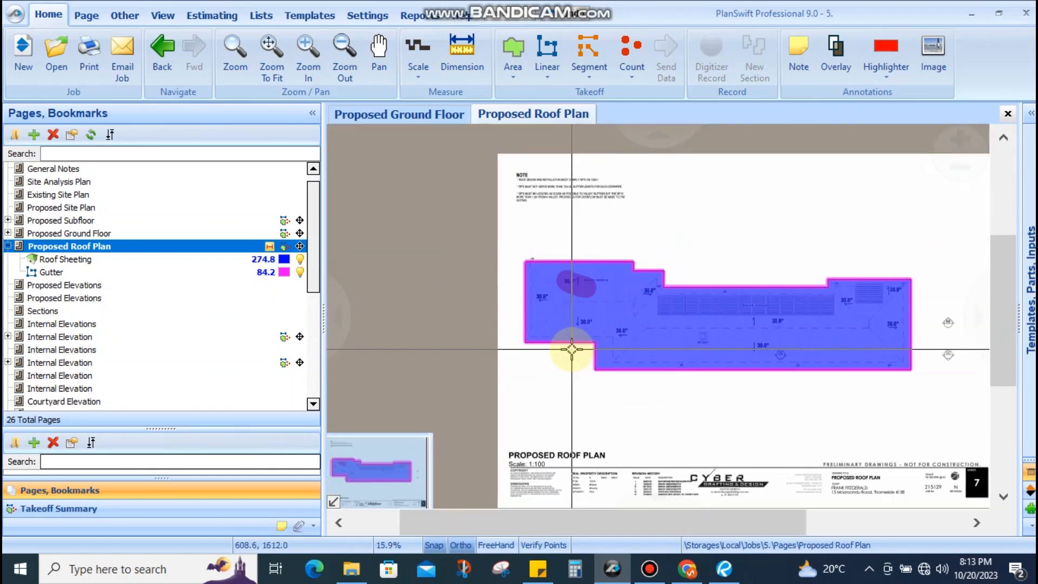
{"action": "scroll", "coordinate": [572, 292], "scroll_direction": "up", "scroll_amount": 6}
{"action": "scroll", "coordinate": [591, 331], "scroll_direction": "down", "scroll_amount": 4}
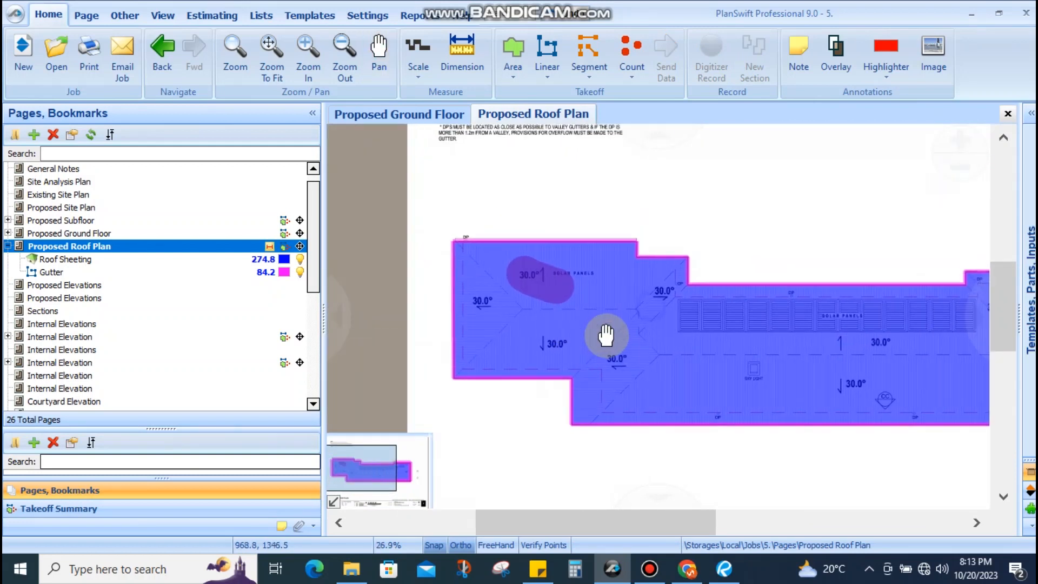
{"action": "scroll", "coordinate": [650, 303], "scroll_direction": "up", "scroll_amount": 5}
{"action": "scroll", "coordinate": [626, 227], "scroll_direction": "down", "scroll_amount": 4}
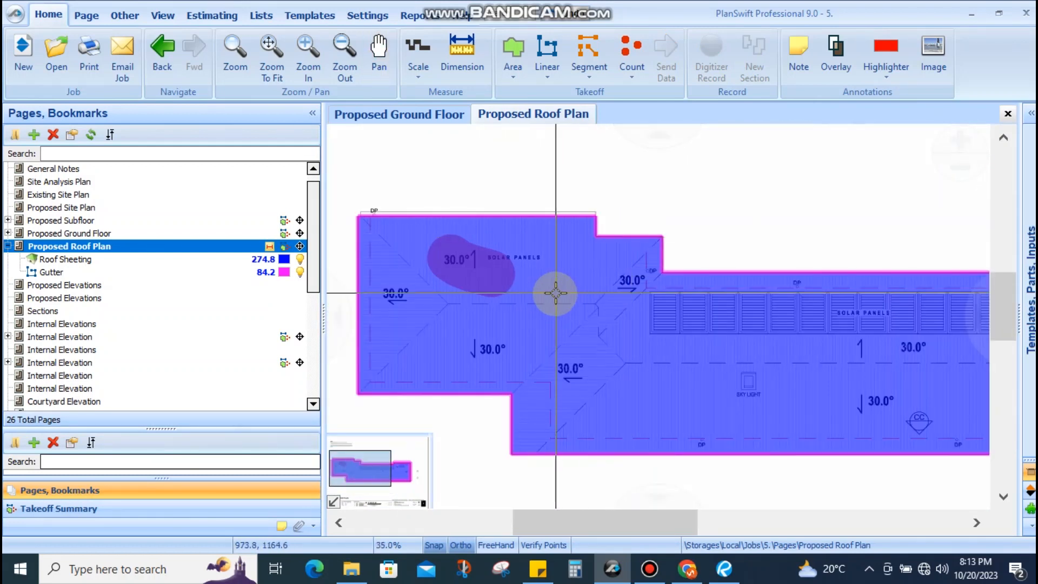
{"action": "scroll", "coordinate": [650, 243], "scroll_direction": "up", "scroll_amount": 4}
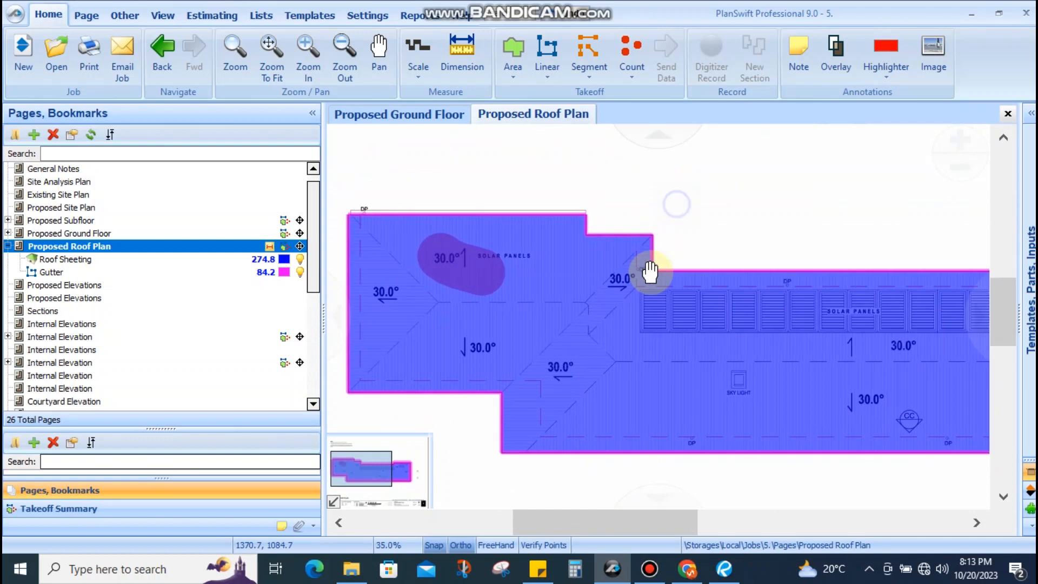
{"action": "scroll", "coordinate": [635, 292], "scroll_direction": "up", "scroll_amount": 4}
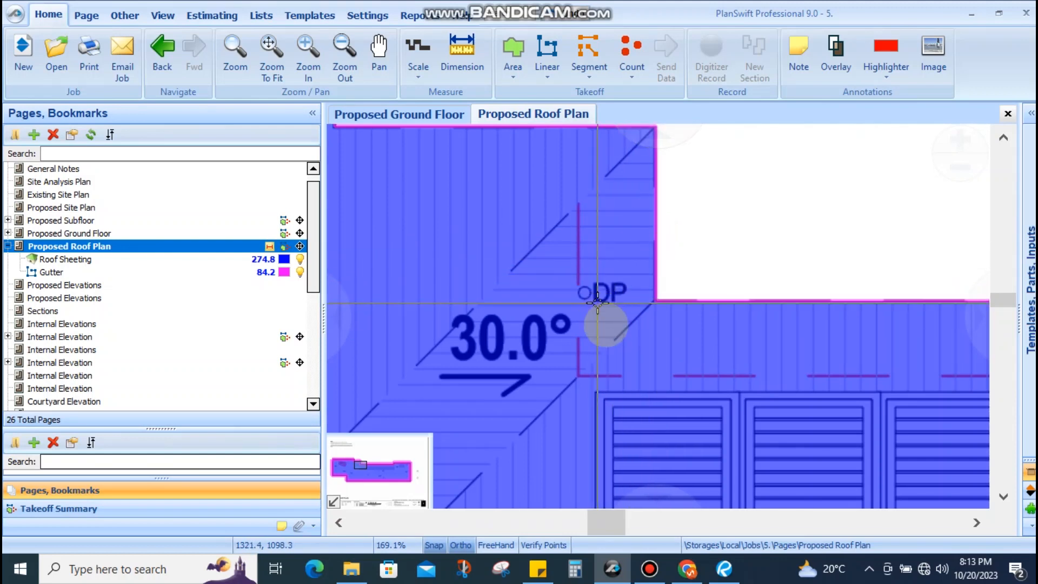
{"action": "scroll", "coordinate": [632, 263], "scroll_direction": "down", "scroll_amount": 8}
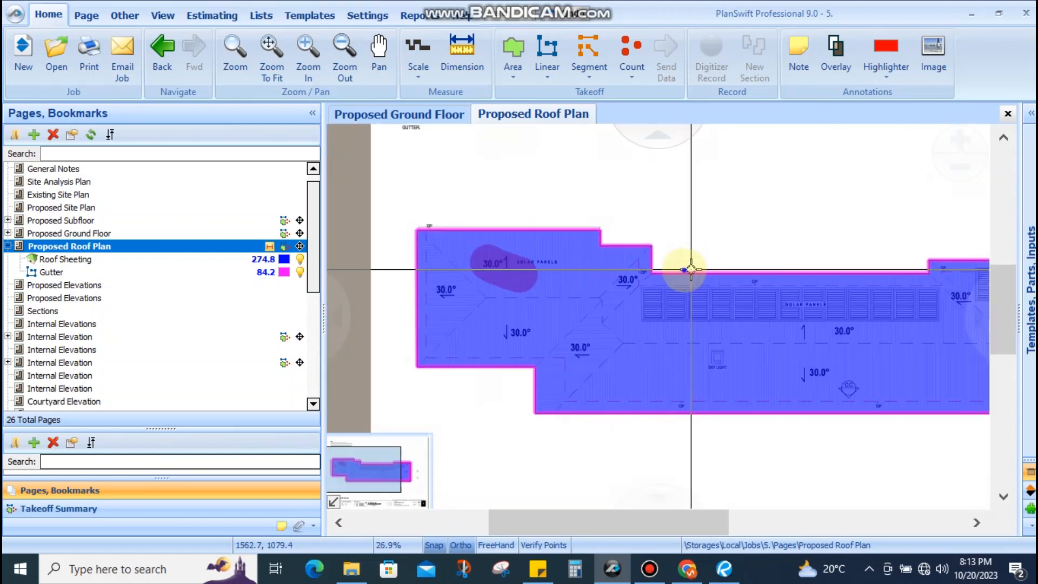
{"action": "scroll", "coordinate": [705, 249], "scroll_direction": "up", "scroll_amount": 4}
{"action": "left_click_drag", "start_coordinate": [737, 259], "coordinate": [440, 258]}
{"action": "scroll", "coordinate": [627, 253], "scroll_direction": "down", "scroll_amount": 3}
{"action": "left_click_drag", "start_coordinate": [599, 346], "coordinate": [817, 262]}
{"action": "left_click_drag", "start_coordinate": [454, 327], "coordinate": [808, 332]}
{"action": "scroll", "coordinate": [600, 301], "scroll_direction": "up", "scroll_amount": 2}
{"action": "left_click_drag", "start_coordinate": [630, 335], "coordinate": [755, 471]}
{"action": "left_click_drag", "start_coordinate": [528, 390], "coordinate": [533, 455]}
{"action": "left_click_drag", "start_coordinate": [519, 293], "coordinate": [467, 381]}
{"action": "left_click_drag", "start_coordinate": [445, 281], "coordinate": [549, 284]}
{"action": "scroll", "coordinate": [537, 181], "scroll_direction": "up", "scroll_amount": 4}
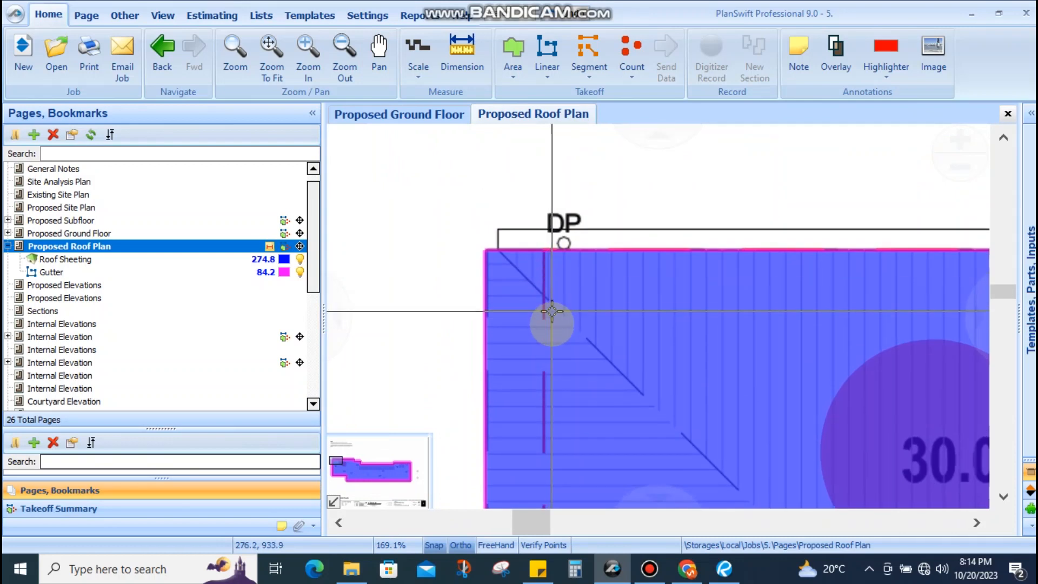
{"action": "left_click_drag", "start_coordinate": [544, 339], "coordinate": [537, 260]}
{"action": "scroll", "coordinate": [543, 386], "scroll_direction": "down", "scroll_amount": 1}
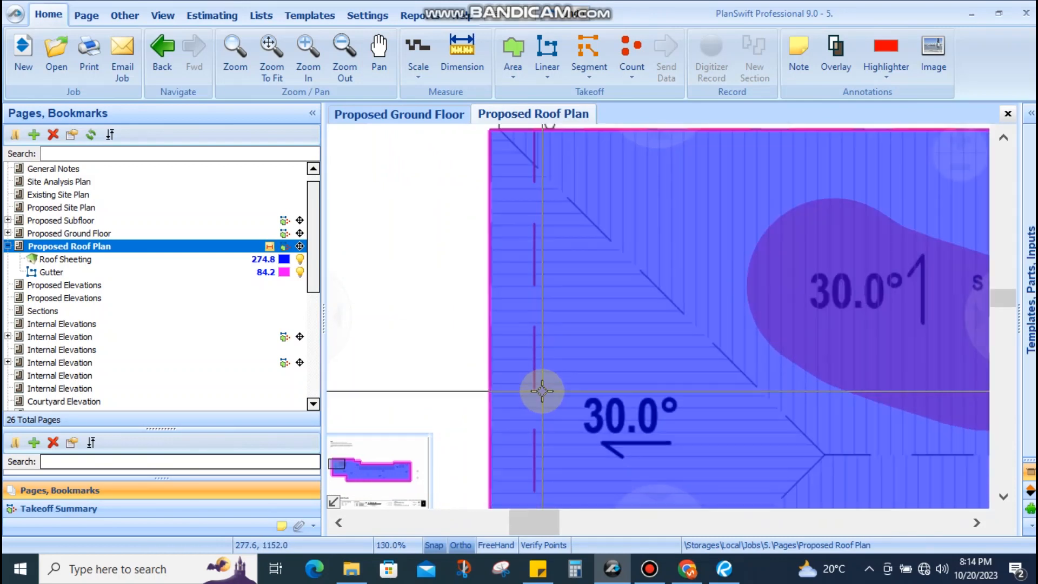
{"action": "left_click_drag", "start_coordinate": [540, 392], "coordinate": [522, 200]}
{"action": "left_click_drag", "start_coordinate": [526, 357], "coordinate": [503, 227]}
{"action": "left_click_drag", "start_coordinate": [509, 323], "coordinate": [495, 267]}
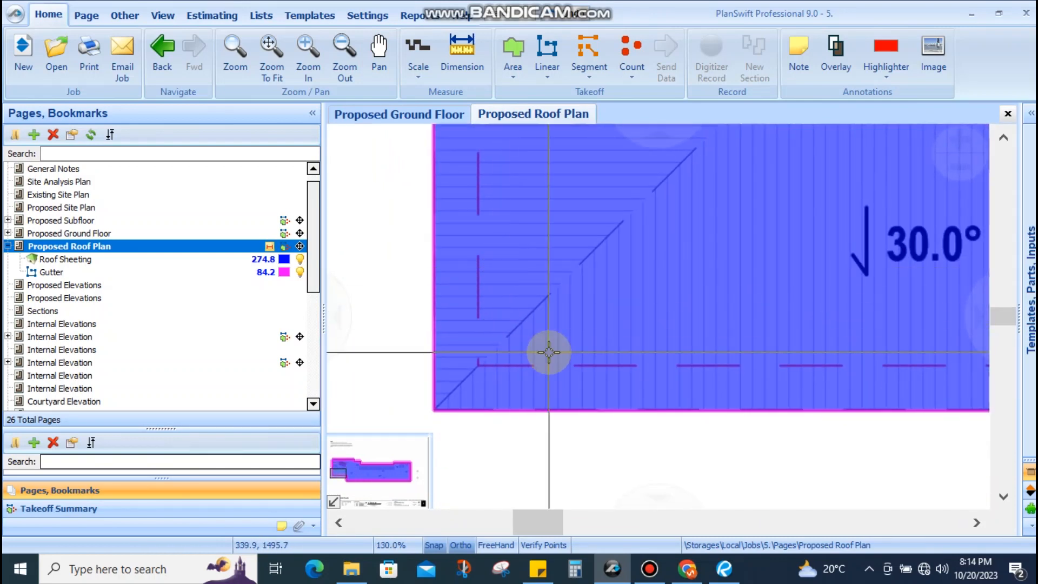
{"action": "scroll", "coordinate": [831, 361], "scroll_direction": "down", "scroll_amount": 2}
{"action": "scroll", "coordinate": [764, 364], "scroll_direction": "up", "scroll_amount": 3}
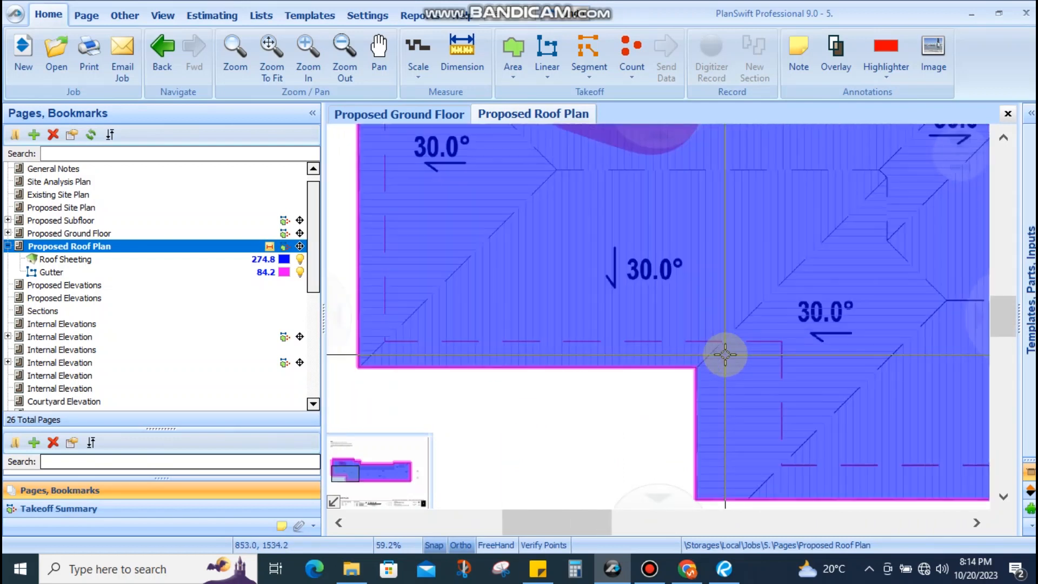
{"action": "scroll", "coordinate": [809, 378], "scroll_direction": "down", "scroll_amount": 2}
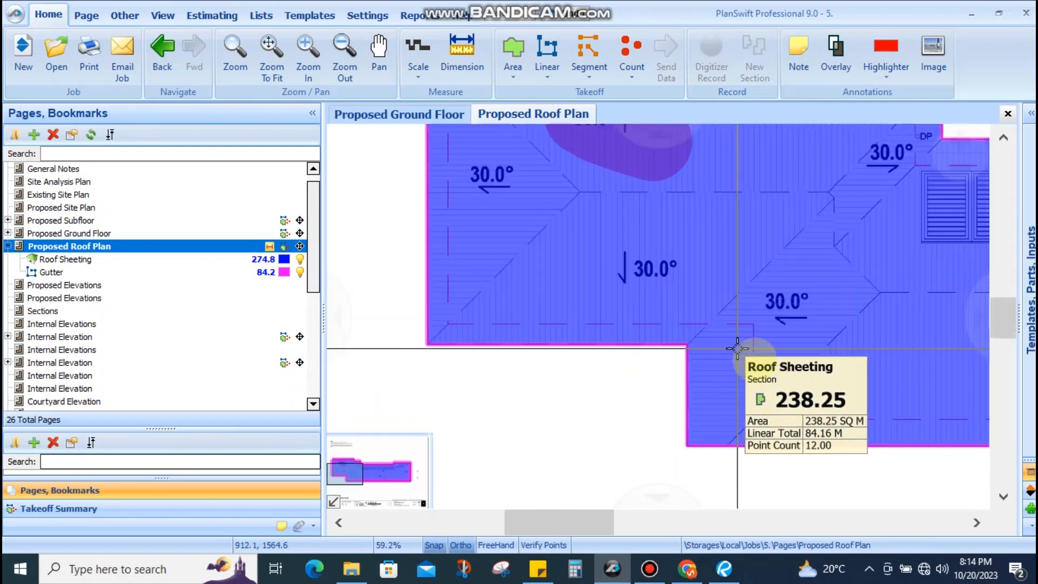
{"action": "scroll", "coordinate": [810, 354], "scroll_direction": "up", "scroll_amount": 2}
{"action": "scroll", "coordinate": [748, 355], "scroll_direction": "down", "scroll_amount": 3}
{"action": "scroll", "coordinate": [734, 305], "scroll_direction": "up", "scroll_amount": 3}
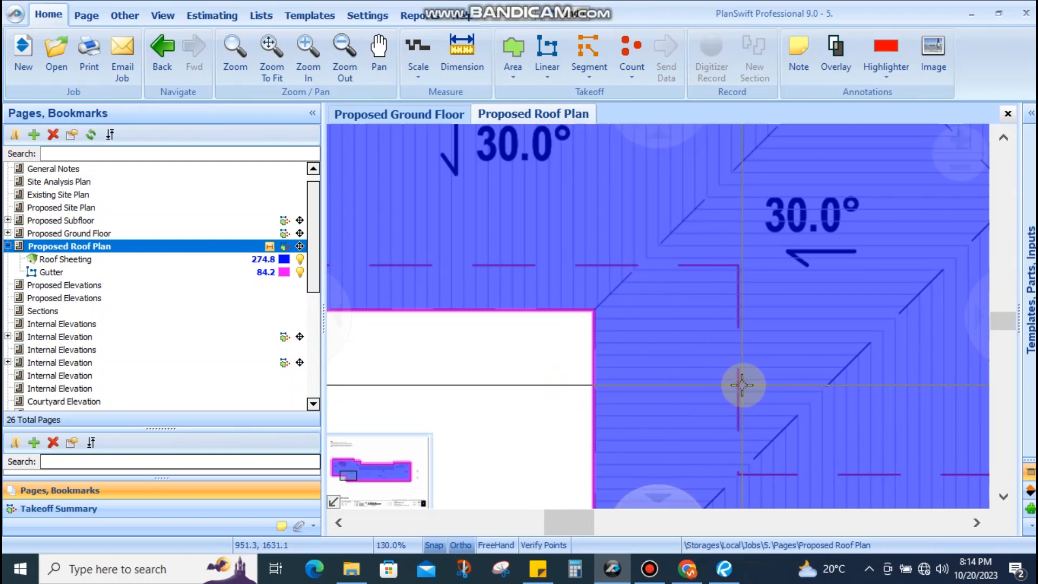
{"action": "scroll", "coordinate": [687, 366], "scroll_direction": "down", "scroll_amount": 3}
{"action": "scroll", "coordinate": [708, 313], "scroll_direction": "up", "scroll_amount": 2}
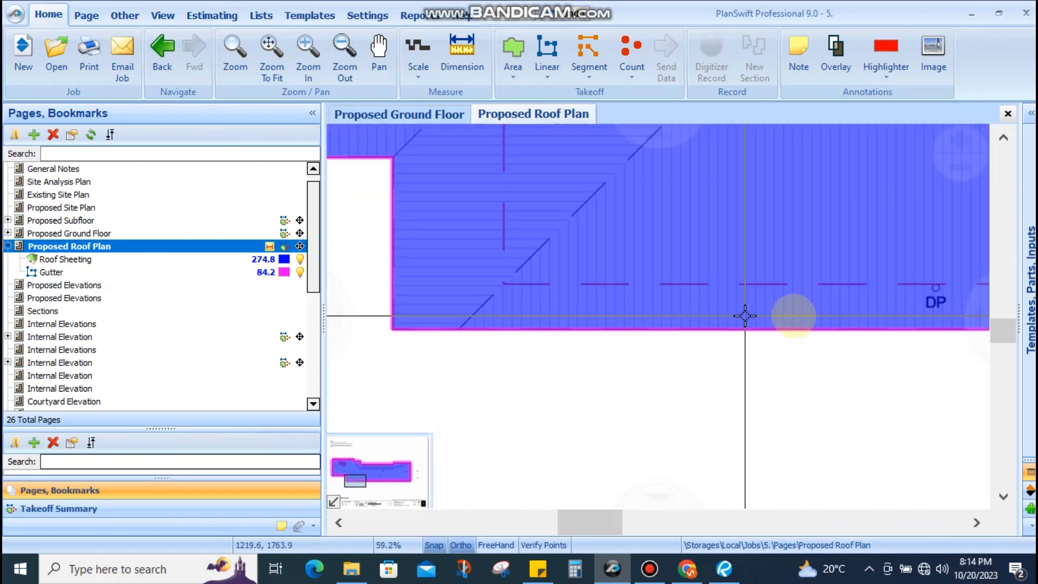
Inspect the roof's right edge and DP corner, with takeoffs at 274.8 sheeting and 84.2 gutter
{"action": "left_click_drag", "start_coordinate": [752, 326], "coordinate": [484, 334]}
{"action": "left_click_drag", "start_coordinate": [783, 334], "coordinate": [670, 345]}
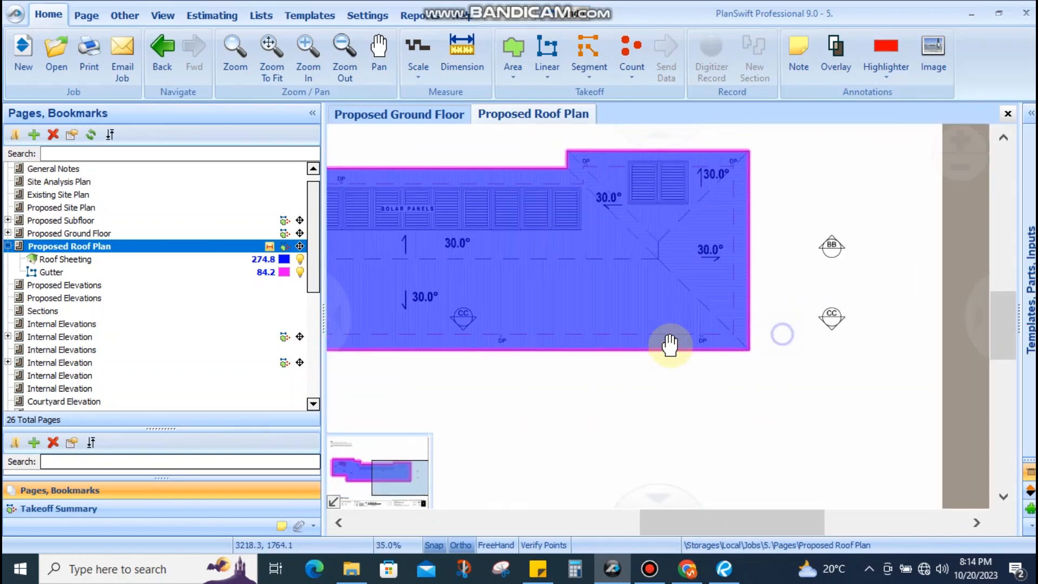
{"action": "scroll", "coordinate": [784, 331], "scroll_direction": "up", "scroll_amount": 3}
{"action": "left_click_drag", "start_coordinate": [641, 258], "coordinate": [867, 458]}
{"action": "scroll", "coordinate": [867, 458], "scroll_direction": "down", "scroll_amount": 3}
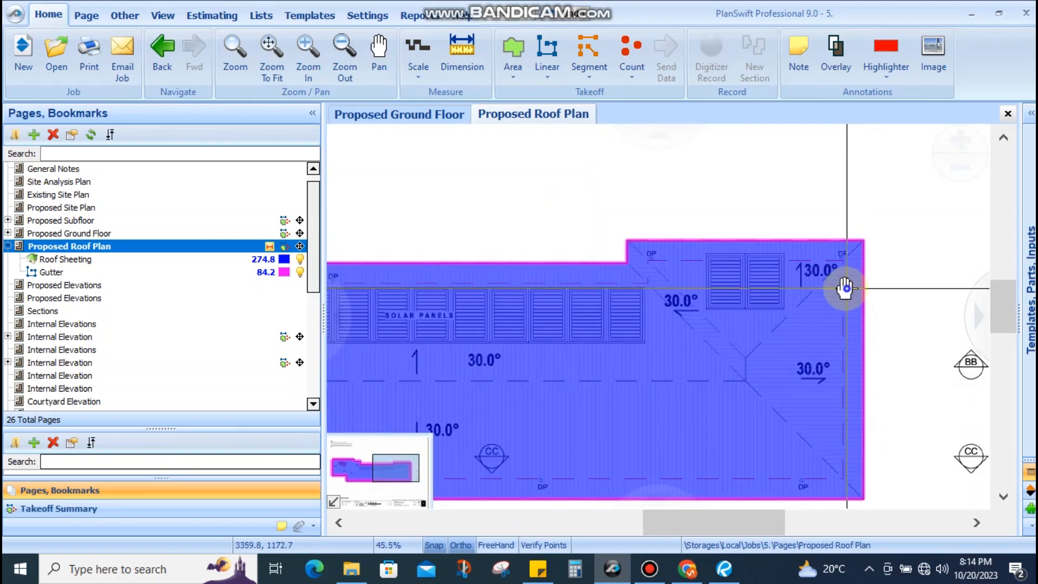
{"action": "left_click_drag", "start_coordinate": [845, 288], "coordinate": [851, 310]}
{"action": "scroll", "coordinate": [633, 303], "scroll_direction": "up", "scroll_amount": 3}
{"action": "scroll", "coordinate": [859, 306], "scroll_direction": "down", "scroll_amount": 3}
{"action": "left_click_drag", "start_coordinate": [619, 306], "coordinate": [945, 310]}
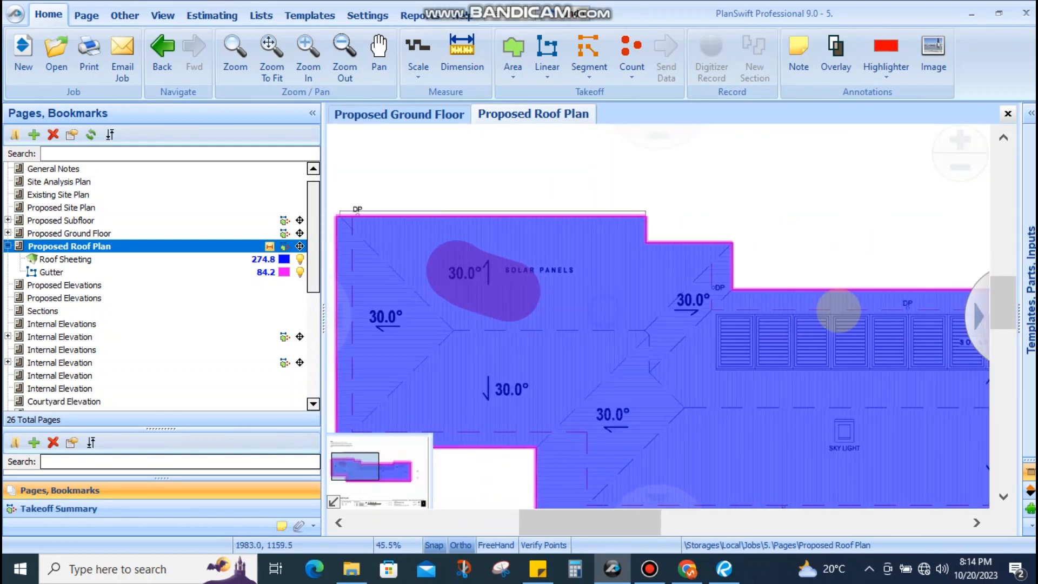
{"action": "scroll", "coordinate": [689, 267], "scroll_direction": "up", "scroll_amount": 3}
{"action": "left_click_drag", "start_coordinate": [754, 366], "coordinate": [791, 275]}
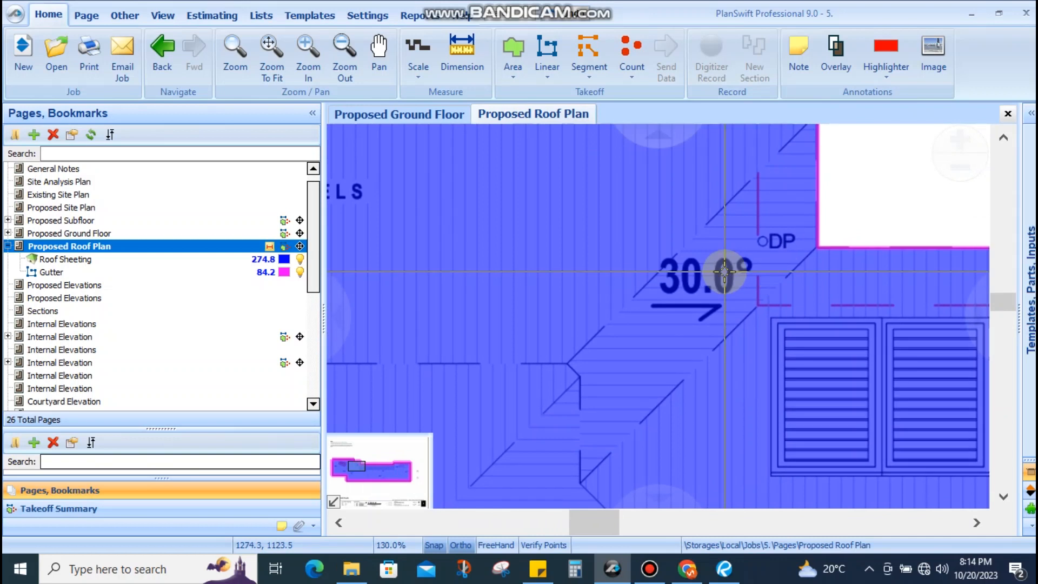
{"action": "scroll", "coordinate": [725, 274], "scroll_direction": "down", "scroll_amount": 3}
{"action": "left_click_drag", "start_coordinate": [737, 295], "coordinate": [736, 321]}
{"action": "scroll", "coordinate": [664, 310], "scroll_direction": "down", "scroll_amount": 1}
{"action": "scroll", "coordinate": [630, 293], "scroll_direction": "down", "scroll_amount": 1}
{"action": "left_click_drag", "start_coordinate": [630, 293], "coordinate": [778, 294]}
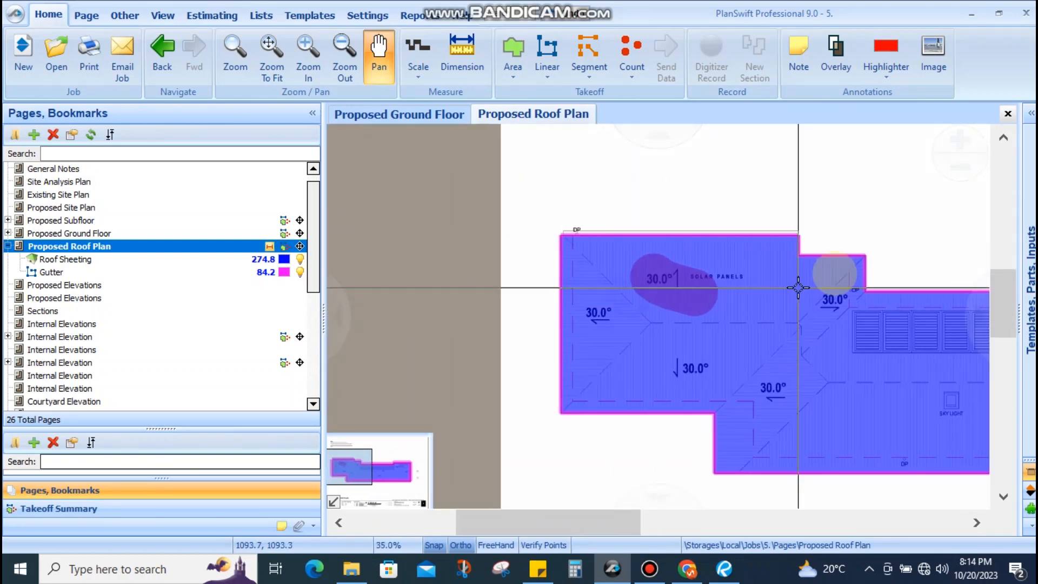
{"action": "scroll", "coordinate": [843, 273], "scroll_direction": "up", "scroll_amount": 3}
{"action": "left_click_drag", "start_coordinate": [867, 306], "coordinate": [584, 305]}
{"action": "scroll", "coordinate": [585, 299], "scroll_direction": "up", "scroll_amount": 2}
{"action": "scroll", "coordinate": [585, 298], "scroll_direction": "down", "scroll_amount": 5}
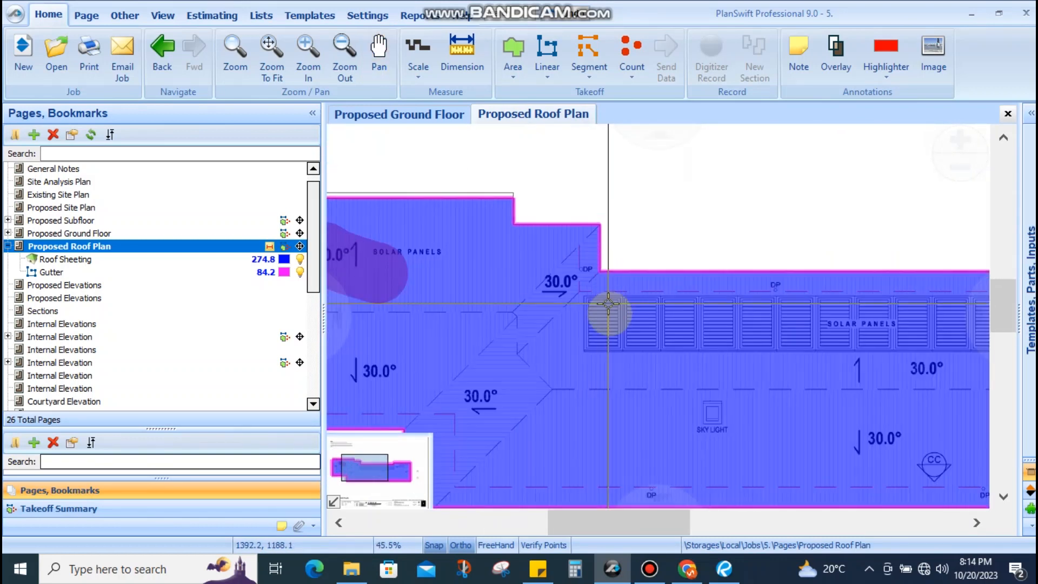
Check the roof's top-left corner, then open a new page tab loaded with Proposed Elevations
{"action": "left_click_drag", "start_coordinate": [576, 291], "coordinate": [489, 336]}
{"action": "scroll", "coordinate": [520, 289], "scroll_direction": "up", "scroll_amount": 4}
{"action": "left_click_drag", "start_coordinate": [490, 255], "coordinate": [454, 248]}
{"action": "scroll", "coordinate": [537, 268], "scroll_direction": "down", "scroll_amount": 3}
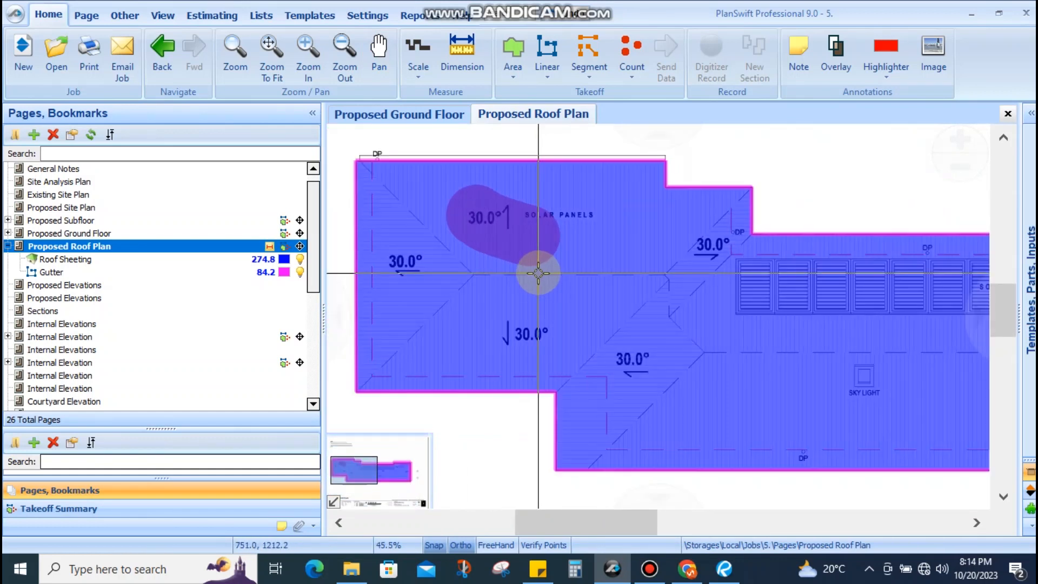
{"action": "scroll", "coordinate": [653, 429], "scroll_direction": "up", "scroll_amount": 1}
{"action": "scroll", "coordinate": [600, 375], "scroll_direction": "up", "scroll_amount": 1}
{"action": "scroll", "coordinate": [572, 334], "scroll_direction": "down", "scroll_amount": 3}
{"action": "left_click_drag", "start_coordinate": [528, 212], "coordinate": [462, 320]}
{"action": "scroll", "coordinate": [494, 273], "scroll_direction": "up", "scroll_amount": 4}
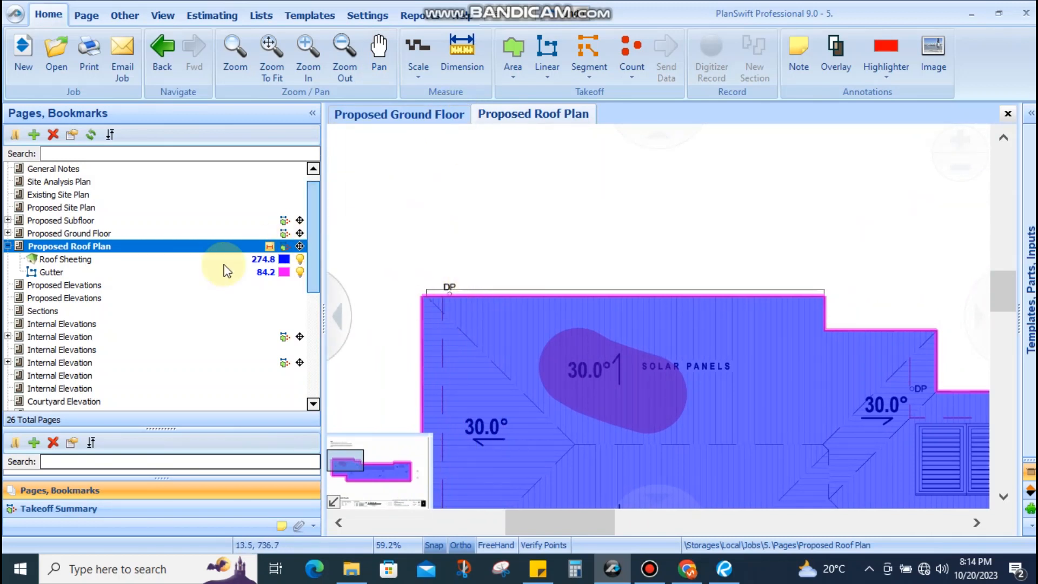
{"action": "left_click", "coordinate": [471, 192]}
{"action": "left_click", "coordinate": [139, 285]}
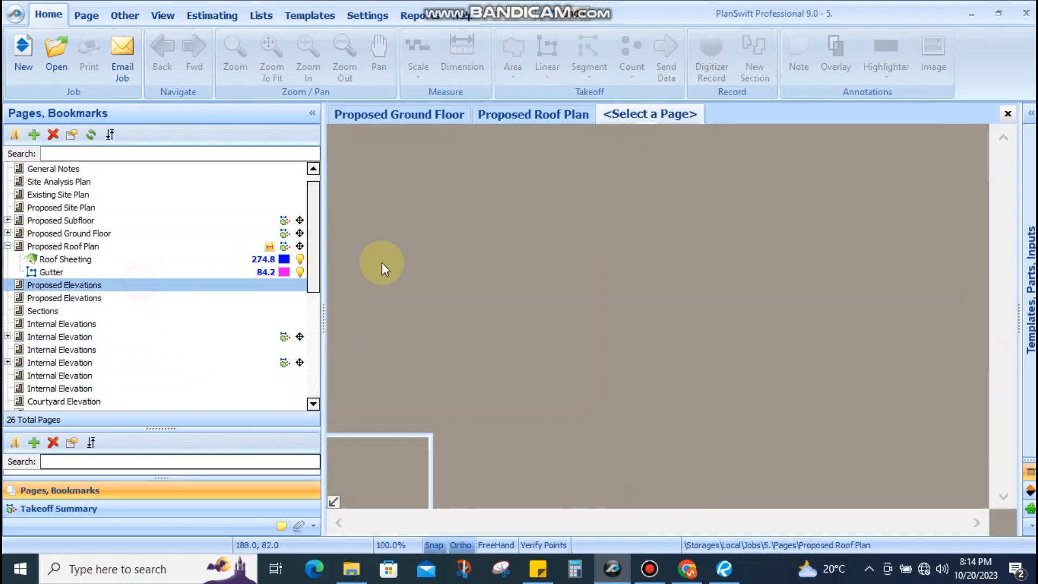
Zoom into the garage eave on Proposed Elevations, framing the U/S CEILING and FIRST FLOOR lines
{"action": "scroll", "coordinate": [505, 195], "scroll_direction": "up", "scroll_amount": 5}
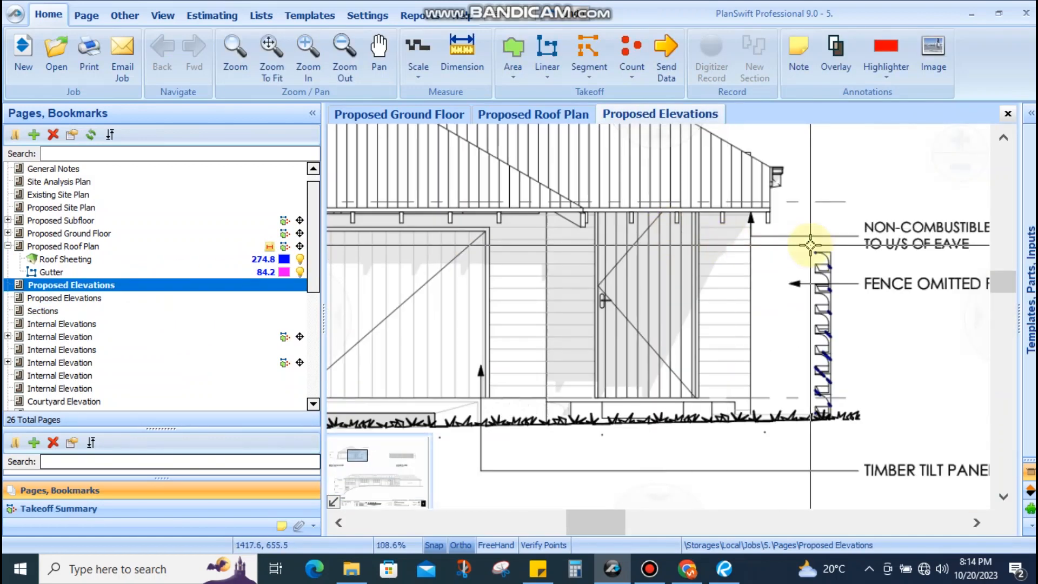
{"action": "scroll", "coordinate": [451, 254], "scroll_direction": "up", "scroll_amount": 4}
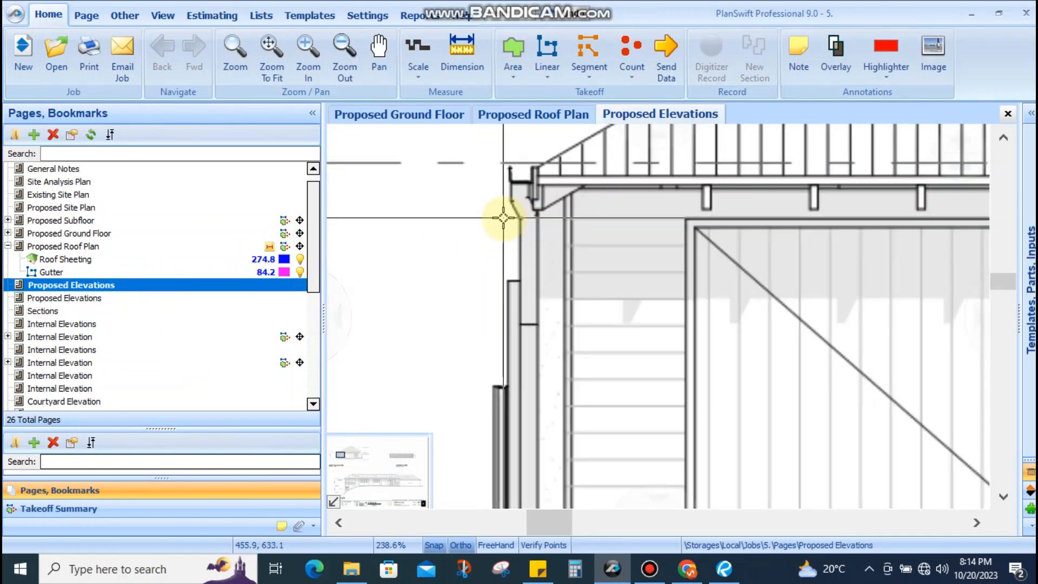
{"action": "scroll", "coordinate": [527, 186], "scroll_direction": "down", "scroll_amount": 5}
{"action": "scroll", "coordinate": [590, 292], "scroll_direction": "up", "scroll_amount": 1}
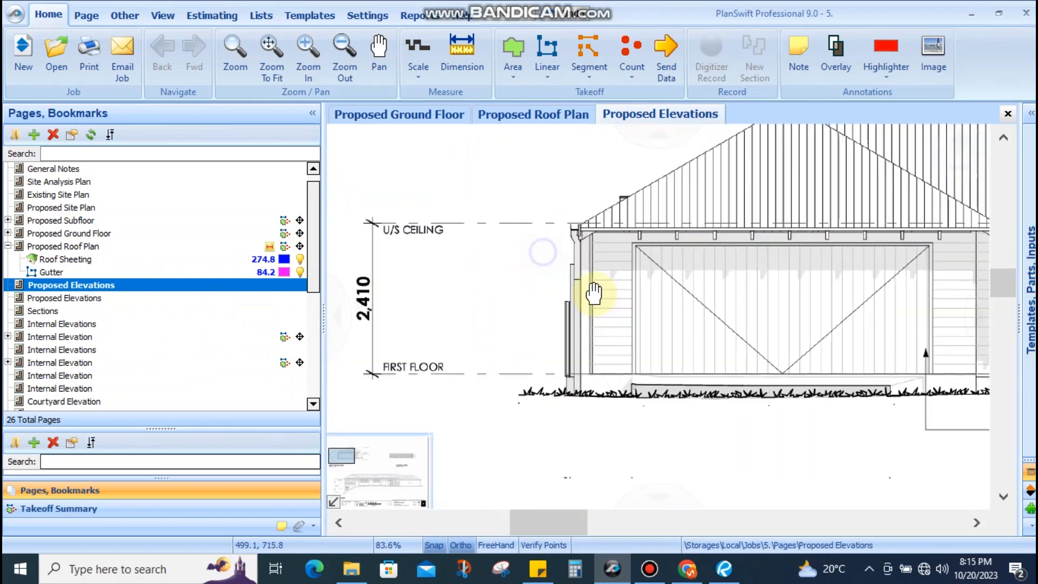
{"action": "scroll", "coordinate": [543, 217], "scroll_direction": "up", "scroll_amount": 4}
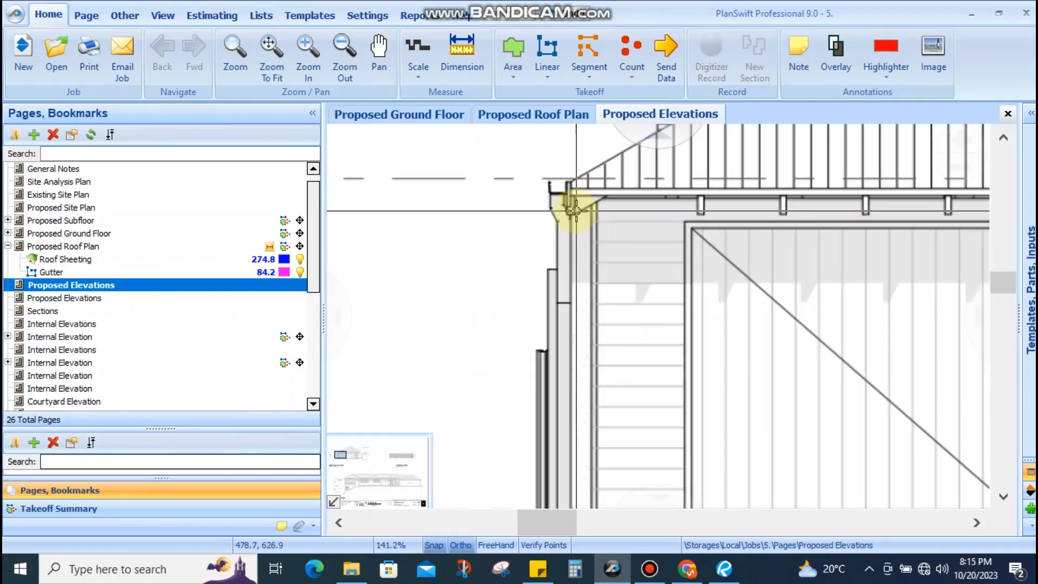
{"action": "scroll", "coordinate": [548, 205], "scroll_direction": "down", "scroll_amount": 3}
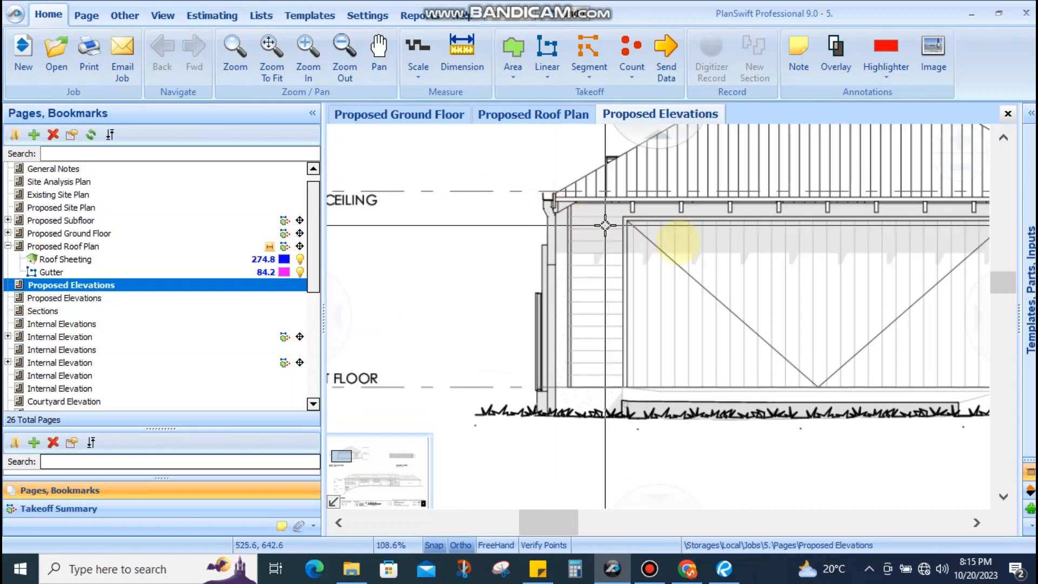
{"action": "left_click_drag", "start_coordinate": [546, 308], "coordinate": [564, 292]}
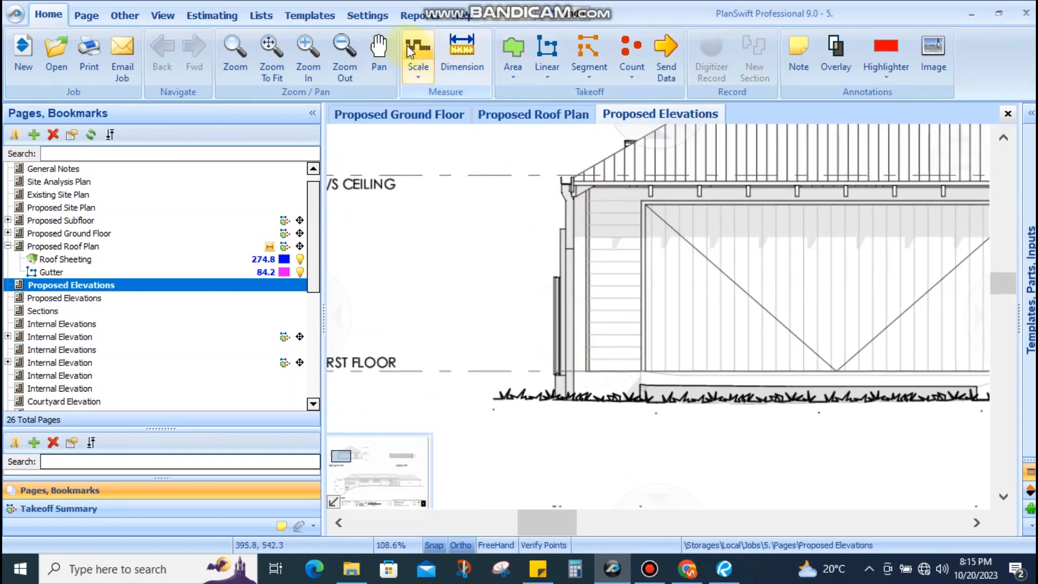
Set the Proposed Elevations page scale to 1:100 and frame the 2410 ceiling height dimension
{"action": "left_click", "coordinate": [475, 80]}
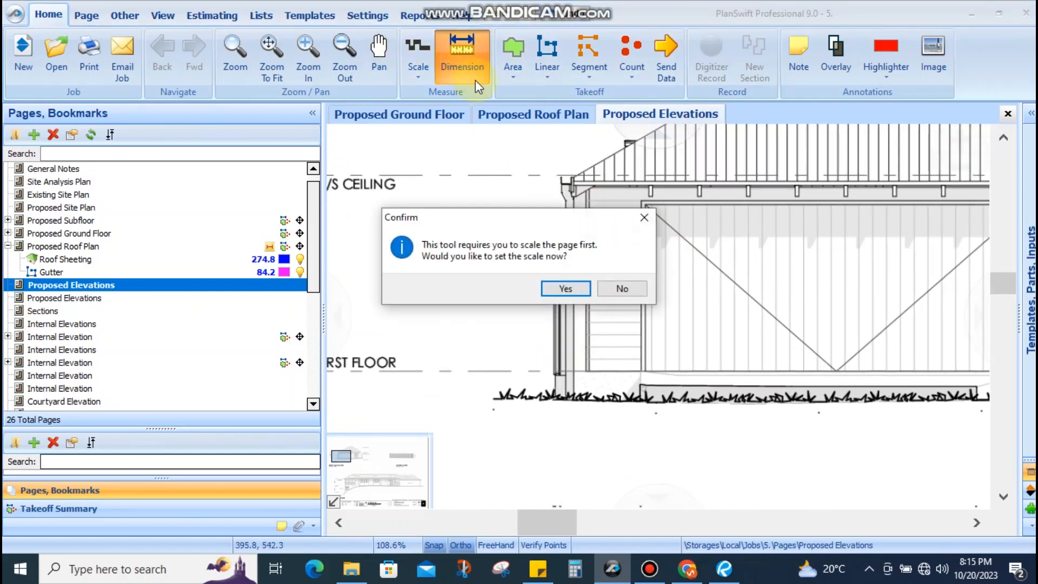
{"action": "left_click", "coordinate": [616, 290]}
{"action": "scroll", "coordinate": [660, 324], "scroll_direction": "down", "scroll_amount": 3}
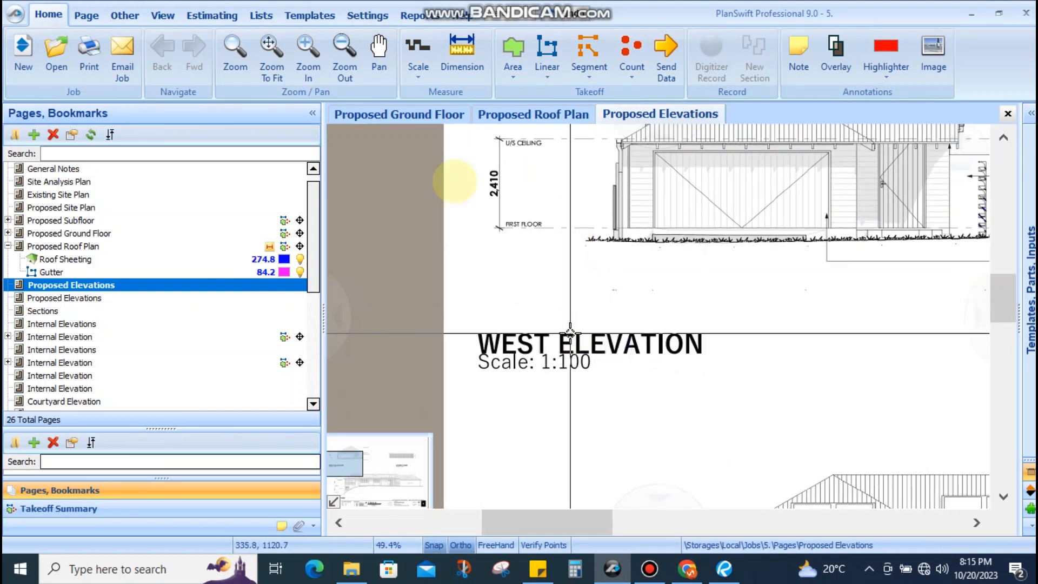
{"action": "left_click", "coordinate": [418, 77]}
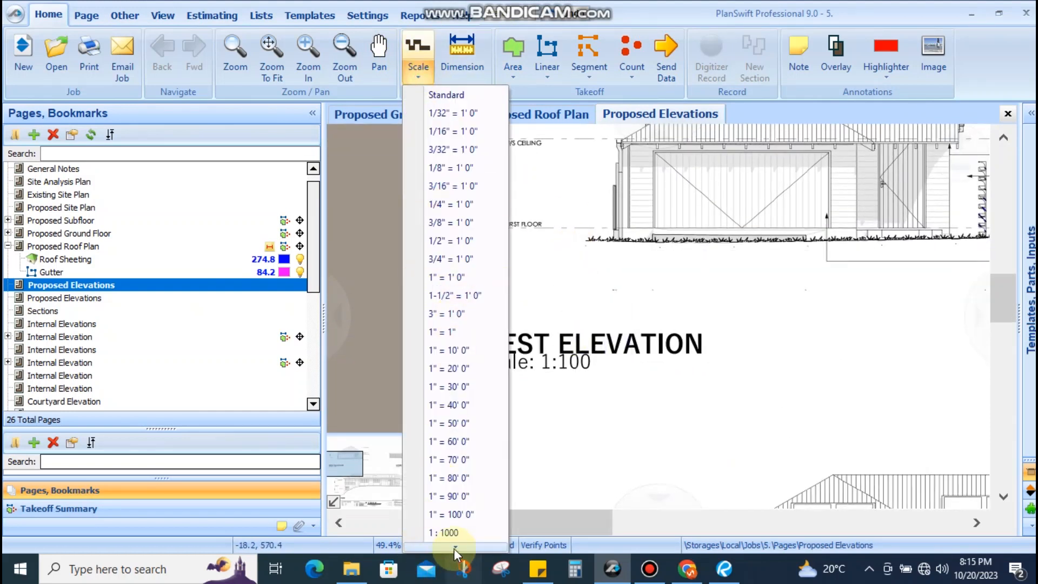
{"action": "mouse_move", "coordinate": [453, 548]}
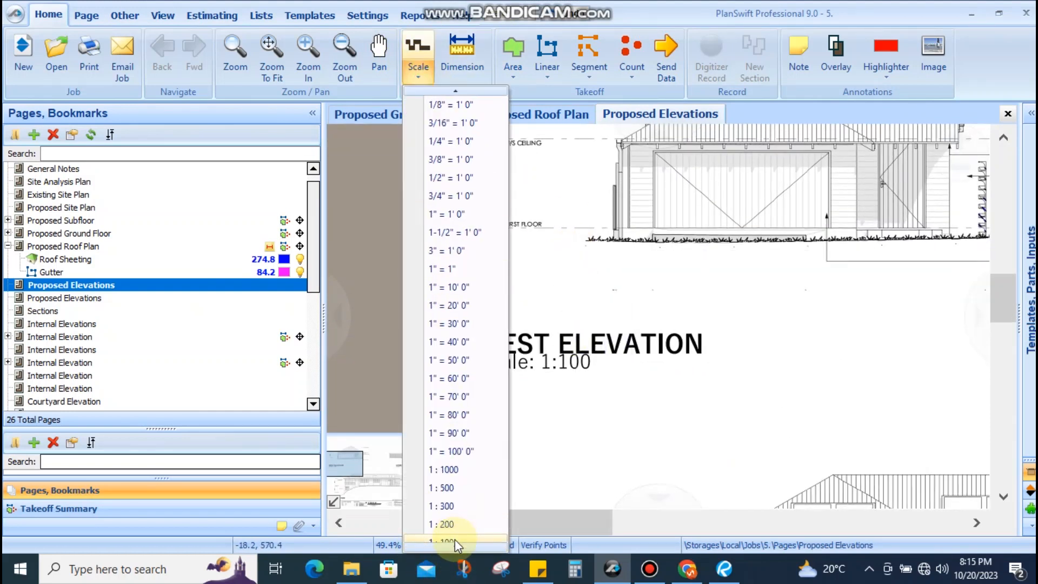
{"action": "left_click", "coordinate": [455, 541]}
{"action": "left_click_drag", "start_coordinate": [577, 265], "coordinate": [479, 394]}
Dimension the garage wall from the ceiling mark to the first-floor line, reading 2.748
{"action": "left_click", "coordinate": [462, 54]}
{"action": "left_click", "coordinate": [404, 268]}
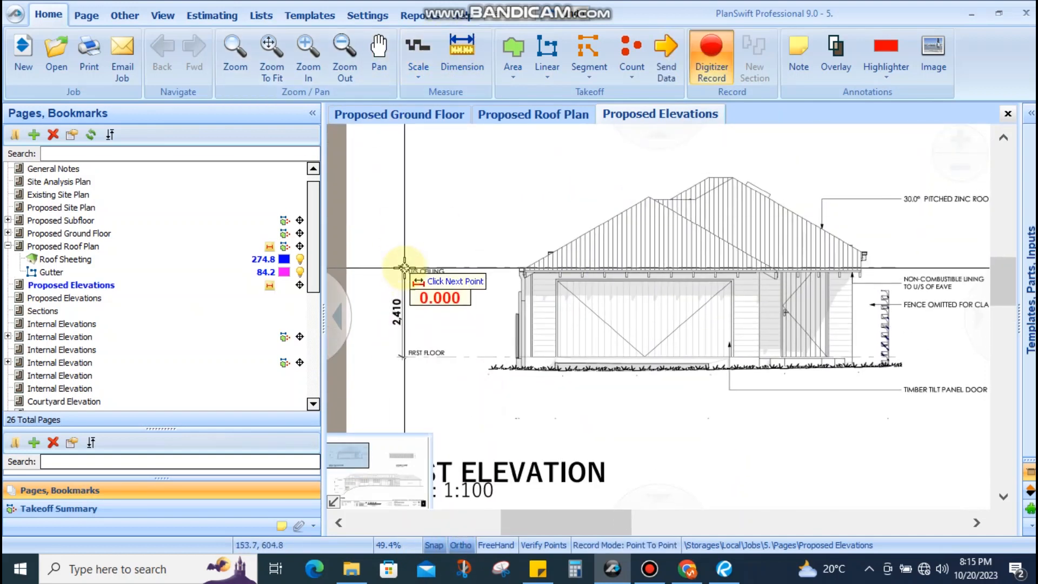
{"action": "left_click", "coordinate": [400, 357]}
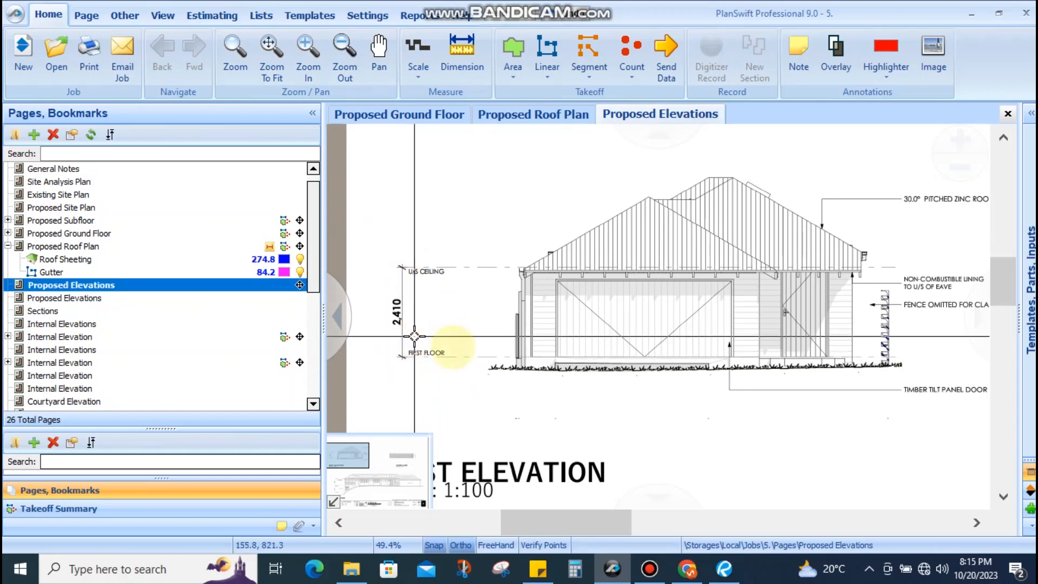
{"action": "scroll", "coordinate": [523, 281], "scroll_direction": "up", "scroll_amount": 3}
Start a second dimension from the eave corner and zoom around it
{"action": "left_click", "coordinate": [463, 54]}
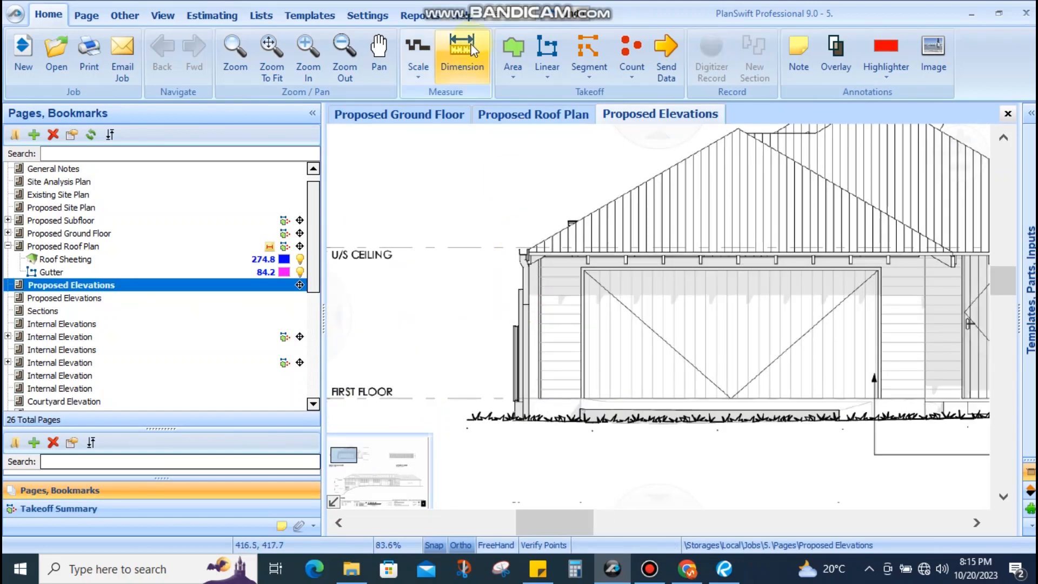
{"action": "left_click", "coordinate": [522, 249]}
{"action": "scroll", "coordinate": [522, 249], "scroll_direction": "up", "scroll_amount": 3}
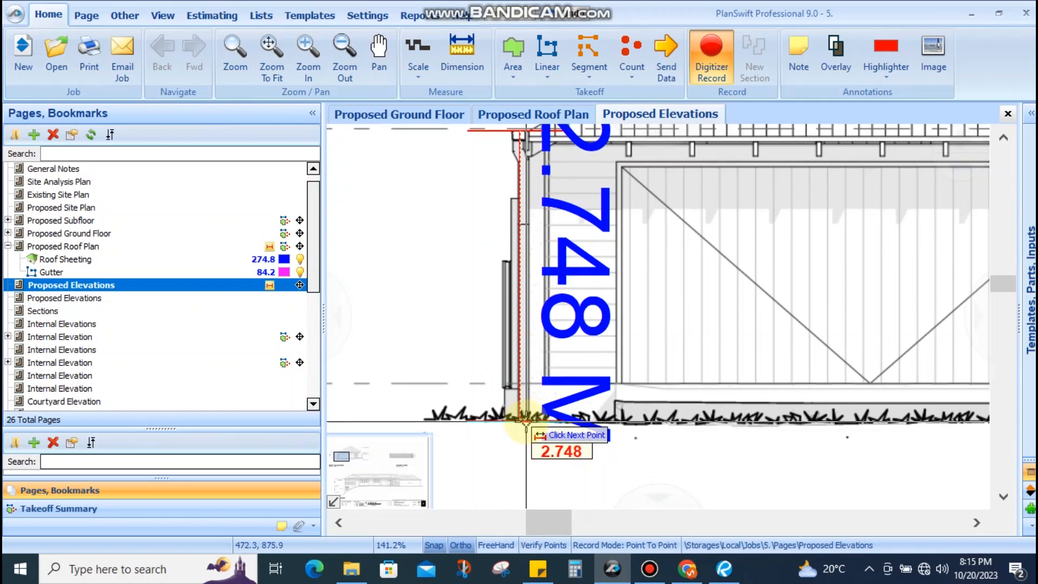
{"action": "scroll", "coordinate": [525, 420], "scroll_direction": "down", "scroll_amount": 3}
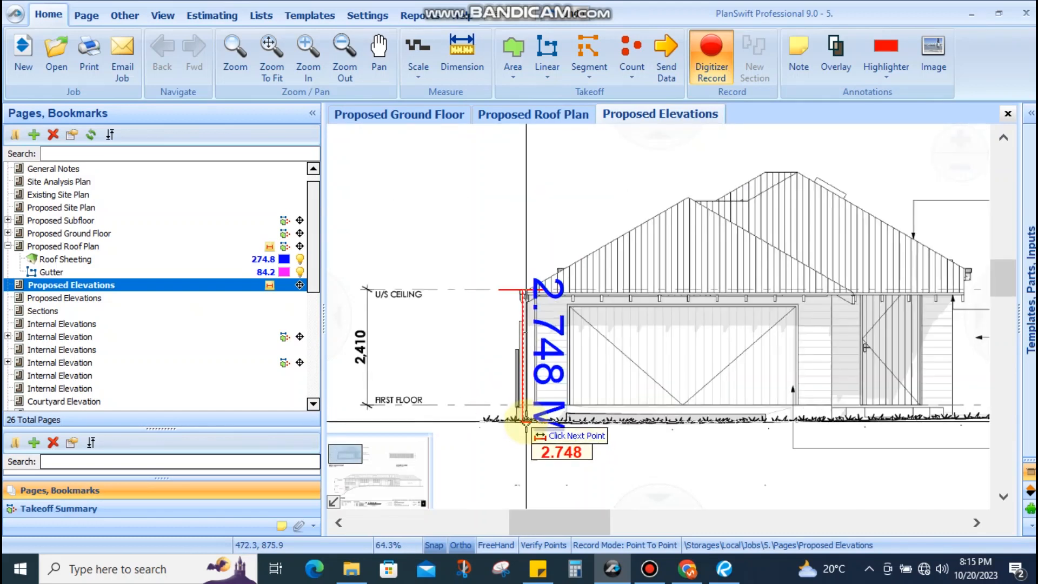
{"action": "scroll", "coordinate": [525, 420], "scroll_direction": "up", "scroll_amount": 2}
{"action": "scroll", "coordinate": [525, 421], "scroll_direction": "down", "scroll_amount": 4}
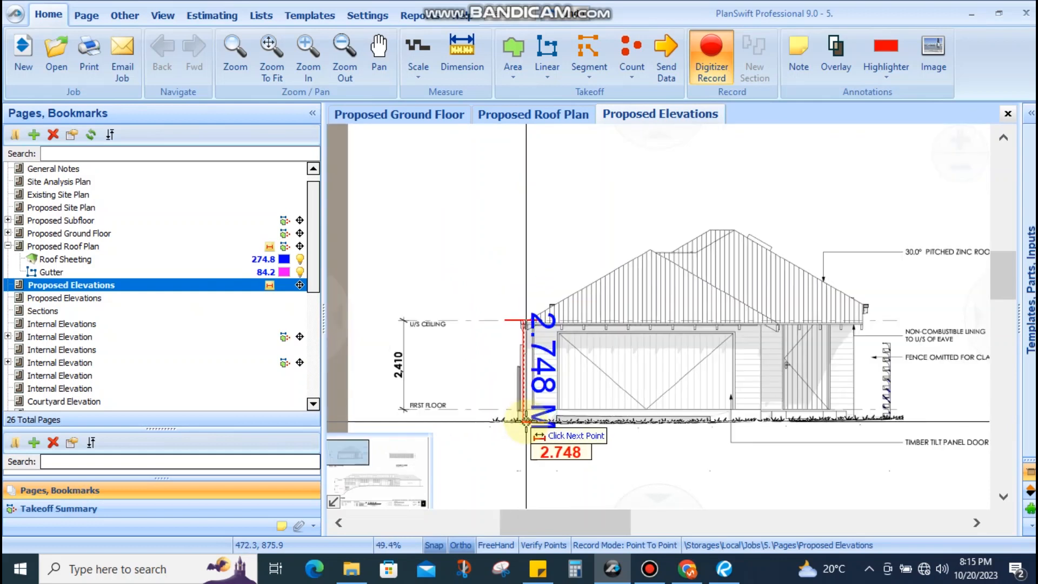
{"action": "scroll", "coordinate": [526, 421], "scroll_direction": "up", "scroll_amount": 2}
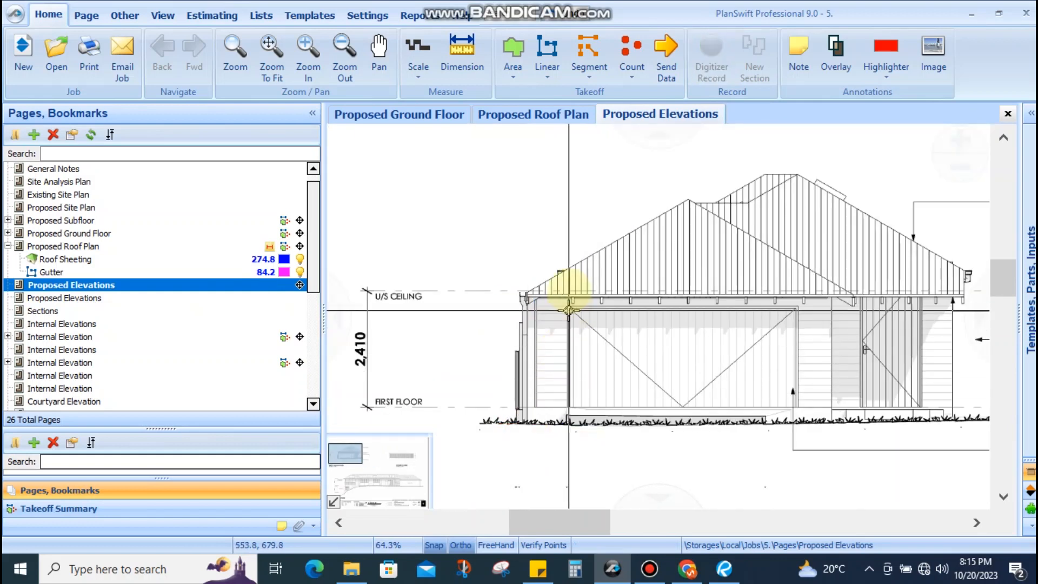
Pan and zoom down the elevations sheet to bring the street elevation into view
{"action": "scroll", "coordinate": [563, 296], "scroll_direction": "down", "scroll_amount": 2}
{"action": "scroll", "coordinate": [557, 292], "scroll_direction": "up", "scroll_amount": 3}
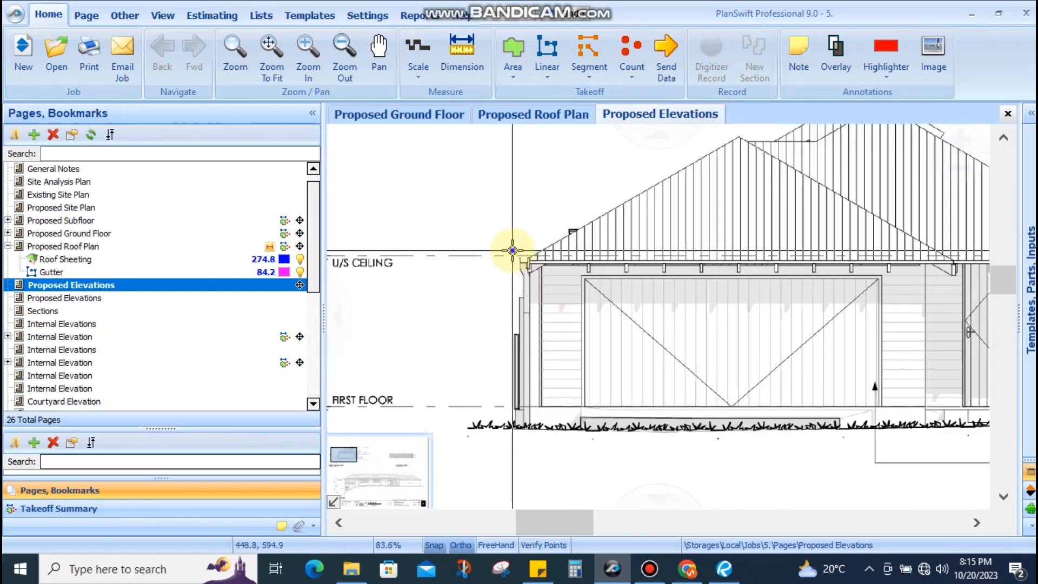
{"action": "scroll", "coordinate": [513, 250], "scroll_direction": "down", "scroll_amount": 3}
{"action": "left_click_drag", "start_coordinate": [646, 352], "coordinate": [476, 234]}
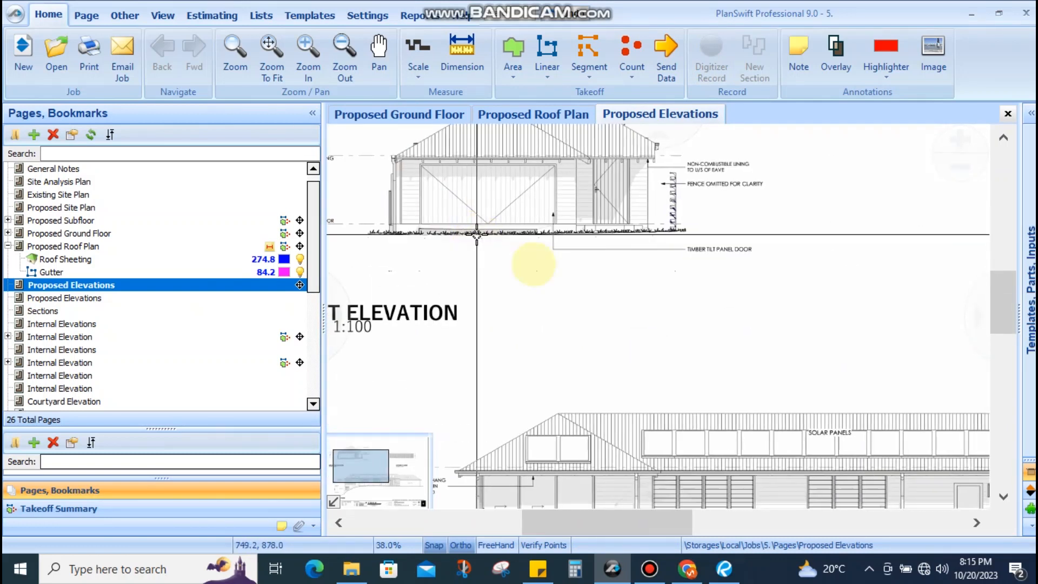
{"action": "scroll", "coordinate": [533, 267], "scroll_direction": "down", "scroll_amount": 4}
{"action": "left_click_drag", "start_coordinate": [646, 318], "coordinate": [635, 264]}
{"action": "scroll", "coordinate": [494, 361], "scroll_direction": "up", "scroll_amount": 6}
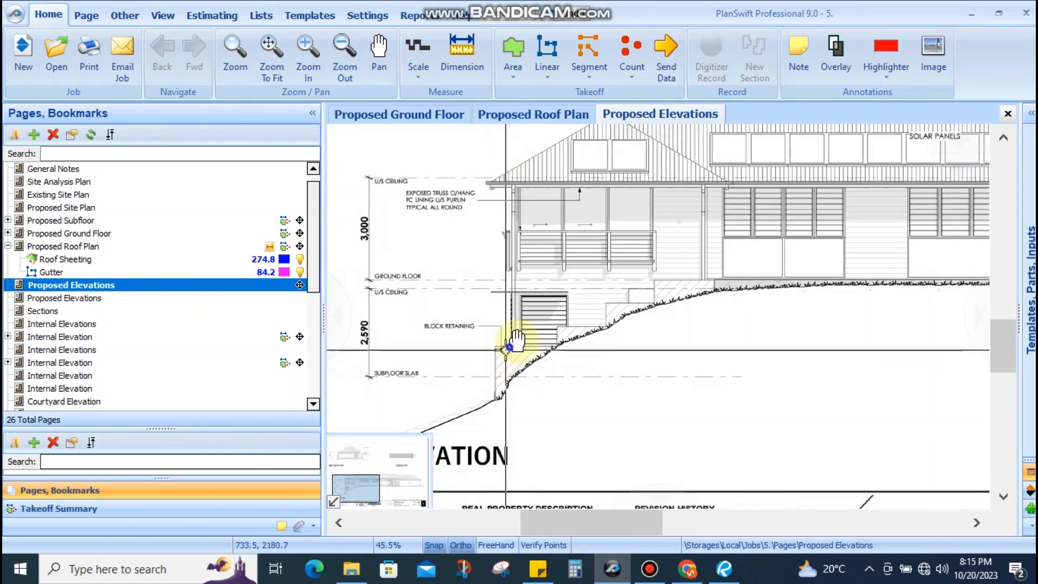
{"action": "mouse_move", "coordinate": [416, 364]}
{"action": "left_mouse_down"}
{"action": "mouse_move", "coordinate": [478, 361]}
{"action": "mouse_move", "coordinate": [460, 372]}
{"action": "left_mouse_up"}
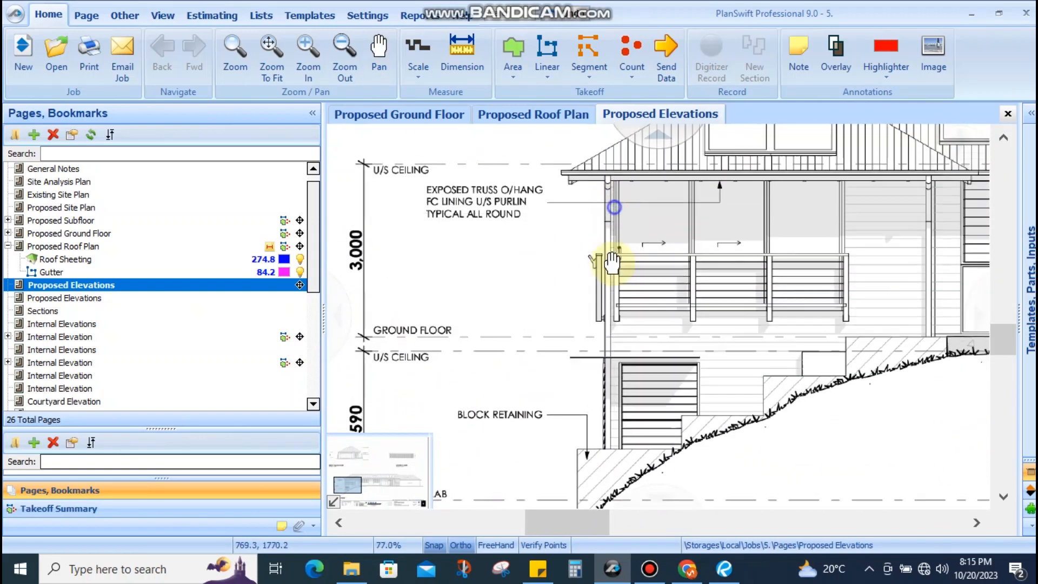
{"action": "scroll", "coordinate": [614, 225], "scroll_direction": "up", "scroll_amount": 7}
{"action": "scroll", "coordinate": [582, 257], "scroll_direction": "down", "scroll_amount": 2}
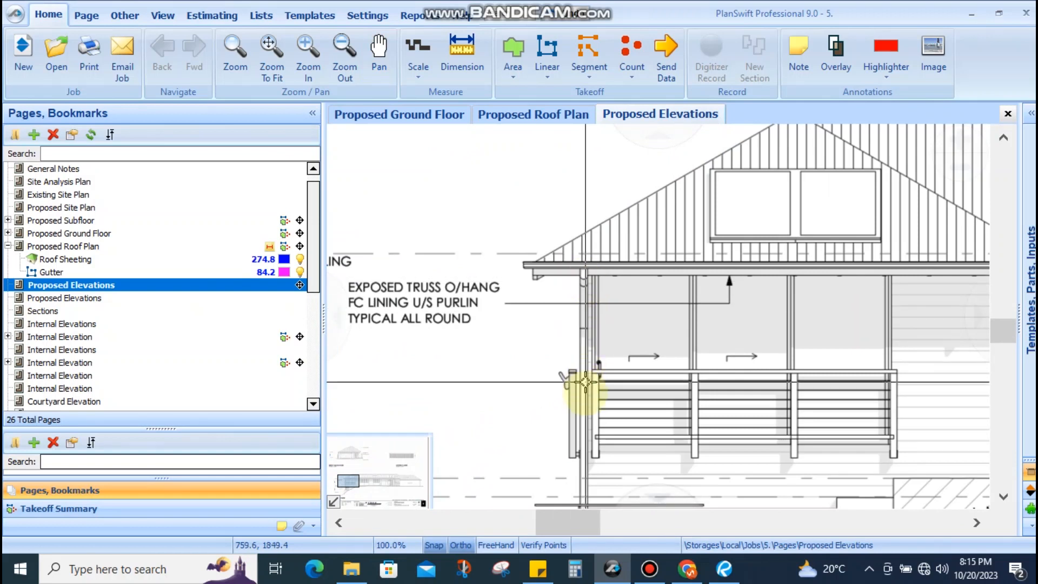
{"action": "scroll", "coordinate": [586, 381], "scroll_direction": "down", "scroll_amount": 5}
{"action": "scroll", "coordinate": [588, 335], "scroll_direction": "up", "scroll_amount": 2}
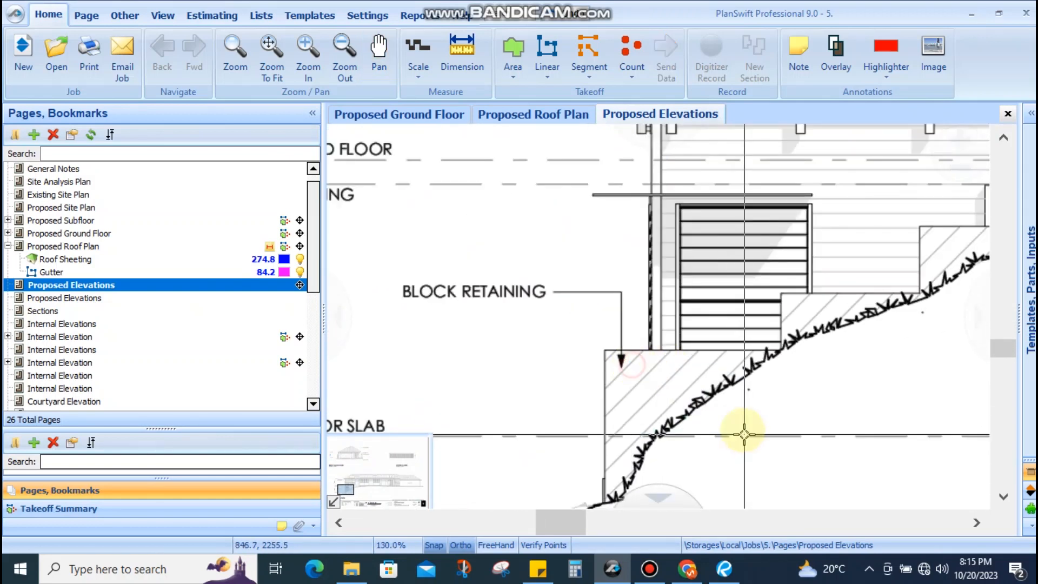
{"action": "scroll", "coordinate": [744, 434], "scroll_direction": "down", "scroll_amount": 2}
{"action": "scroll", "coordinate": [612, 382], "scroll_direction": "down", "scroll_amount": 3}
{"action": "left_click_drag", "start_coordinate": [806, 417], "coordinate": [581, 373]}
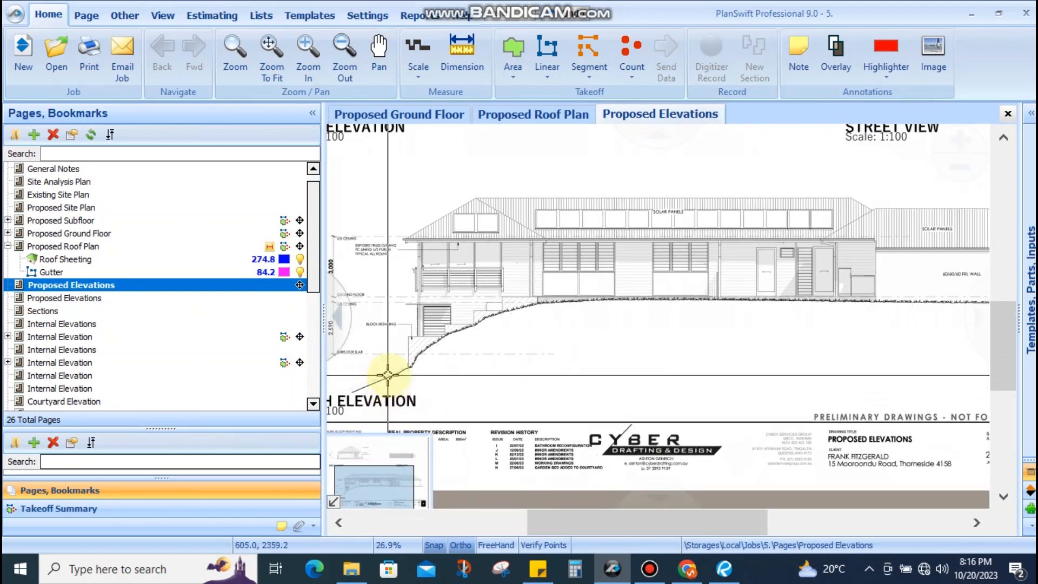
Move along the street elevation to the roof's right end and fascia
{"action": "scroll", "coordinate": [707, 282], "scroll_direction": "up", "scroll_amount": 4}
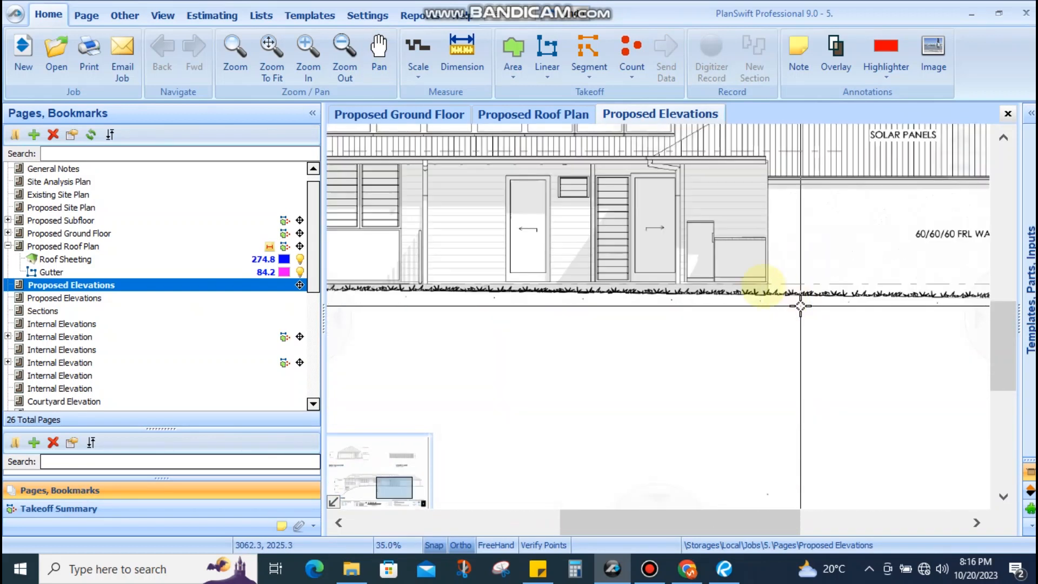
{"action": "left_click_drag", "start_coordinate": [622, 318], "coordinate": [472, 288]}
{"action": "scroll", "coordinate": [471, 288], "scroll_direction": "down", "scroll_amount": 2}
{"action": "left_click_drag", "start_coordinate": [893, 301], "coordinate": [762, 301]}
{"action": "scroll", "coordinate": [762, 294], "scroll_direction": "up", "scroll_amount": 3}
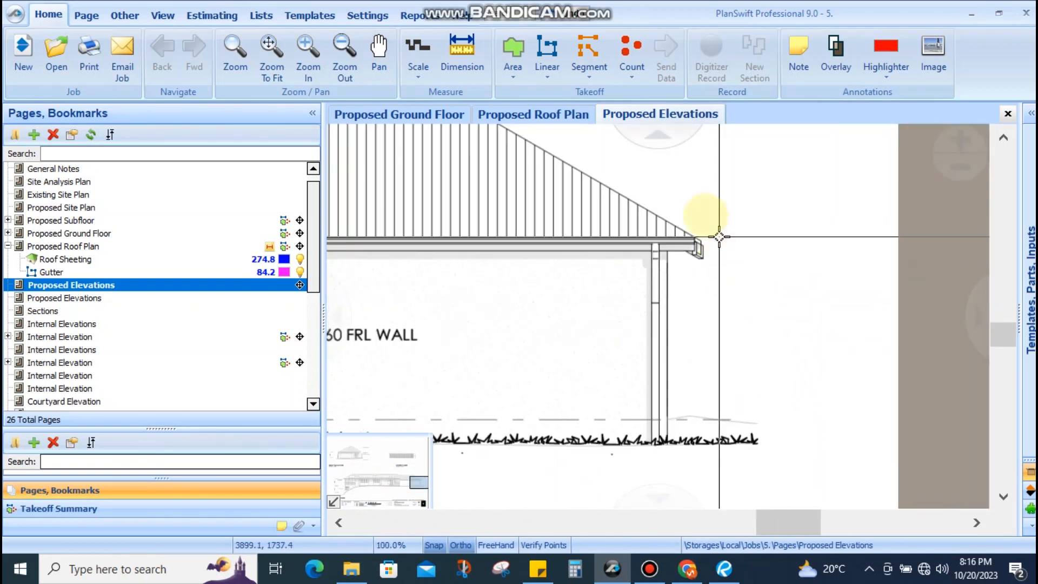
{"action": "left_click_drag", "start_coordinate": [594, 461], "coordinate": [756, 399]}
{"action": "scroll", "coordinate": [759, 397], "scroll_direction": "down", "scroll_amount": 4}
{"action": "left_click_drag", "start_coordinate": [559, 422], "coordinate": [658, 417]}
{"action": "scroll", "coordinate": [544, 355], "scroll_direction": "up", "scroll_amount": 4}
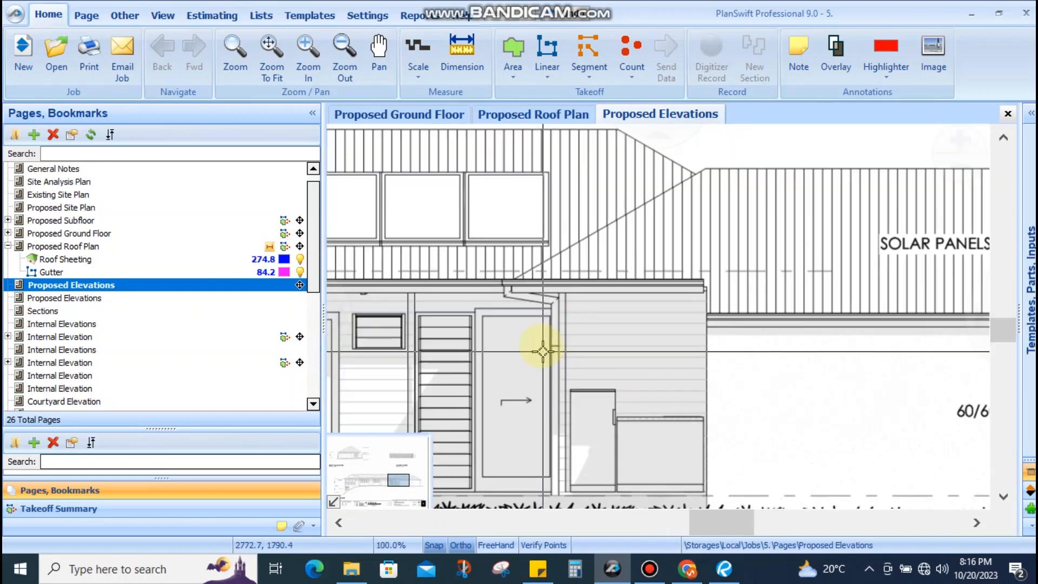
{"action": "left_click_drag", "start_coordinate": [524, 316], "coordinate": [773, 314]}
{"action": "scroll", "coordinate": [773, 313], "scroll_direction": "down", "scroll_amount": 4}
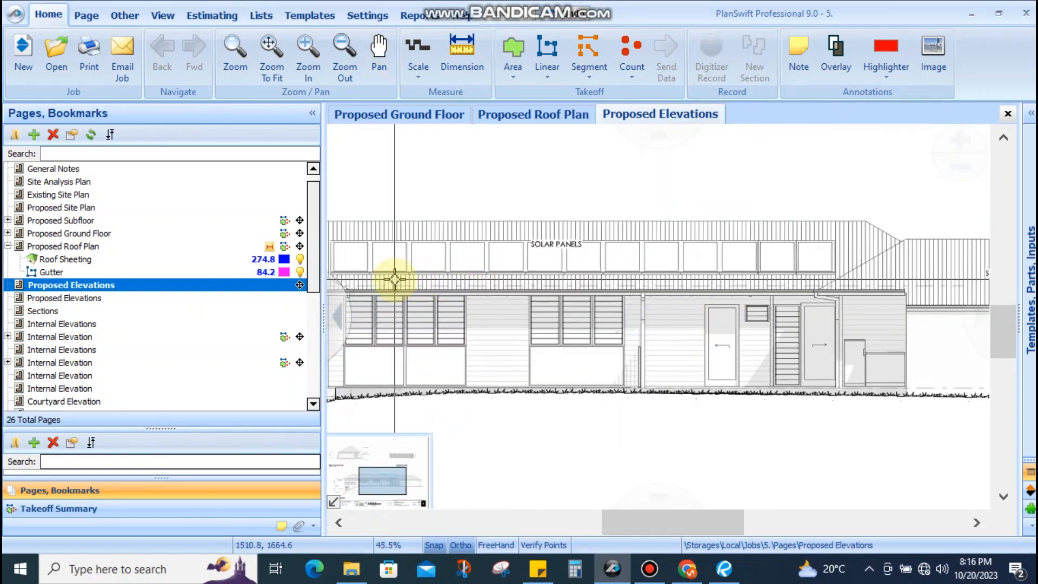
{"action": "scroll", "coordinate": [520, 324], "scroll_direction": "up", "scroll_amount": 6}
{"action": "scroll", "coordinate": [520, 324], "scroll_direction": "up", "scroll_amount": 4}
{"action": "scroll", "coordinate": [589, 292], "scroll_direction": "down", "scroll_amount": 5}
{"action": "scroll", "coordinate": [634, 291], "scroll_direction": "up", "scroll_amount": 2}
{"action": "scroll", "coordinate": [634, 296], "scroll_direction": "down", "scroll_amount": 3}
Centre the gutter downpipe in view and switch to the Dimension tool
{"action": "left_click_drag", "start_coordinate": [633, 296], "coordinate": [493, 328]}
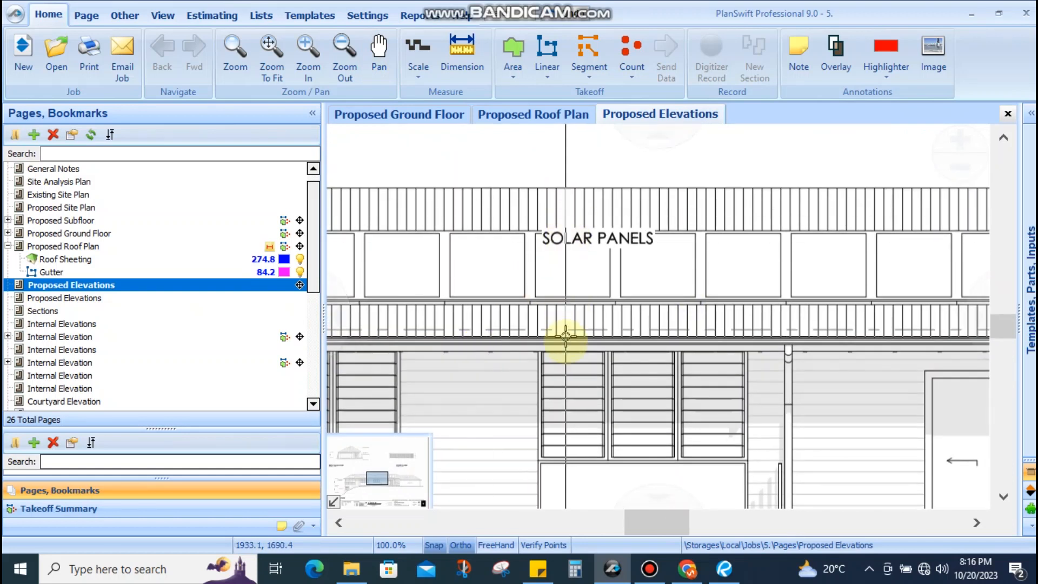
{"action": "scroll", "coordinate": [566, 336], "scroll_direction": "up", "scroll_amount": 6}
{"action": "scroll", "coordinate": [607, 330], "scroll_direction": "down", "scroll_amount": 1}
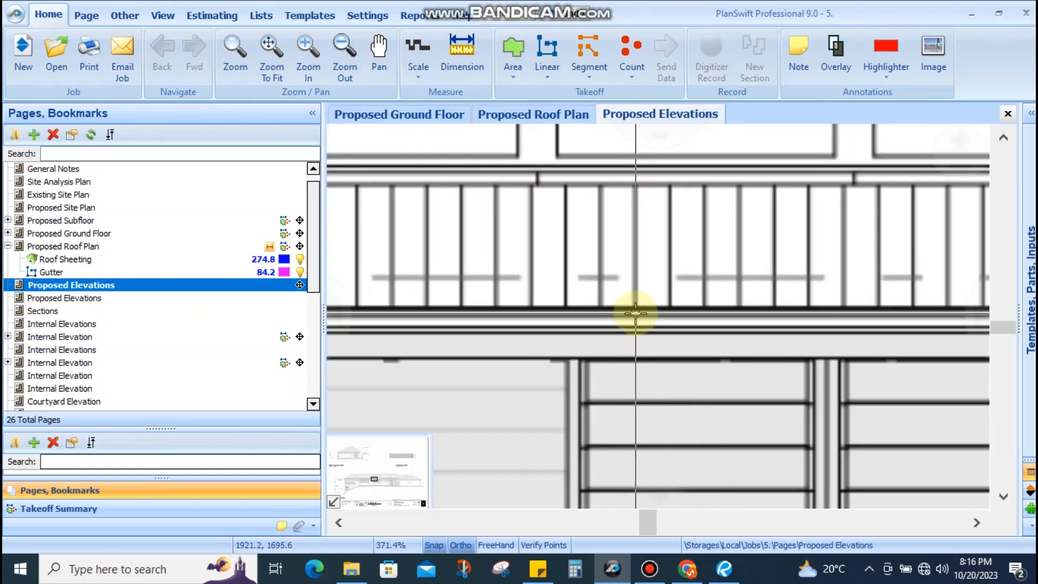
{"action": "scroll", "coordinate": [534, 328], "scroll_direction": "down", "scroll_amount": 8}
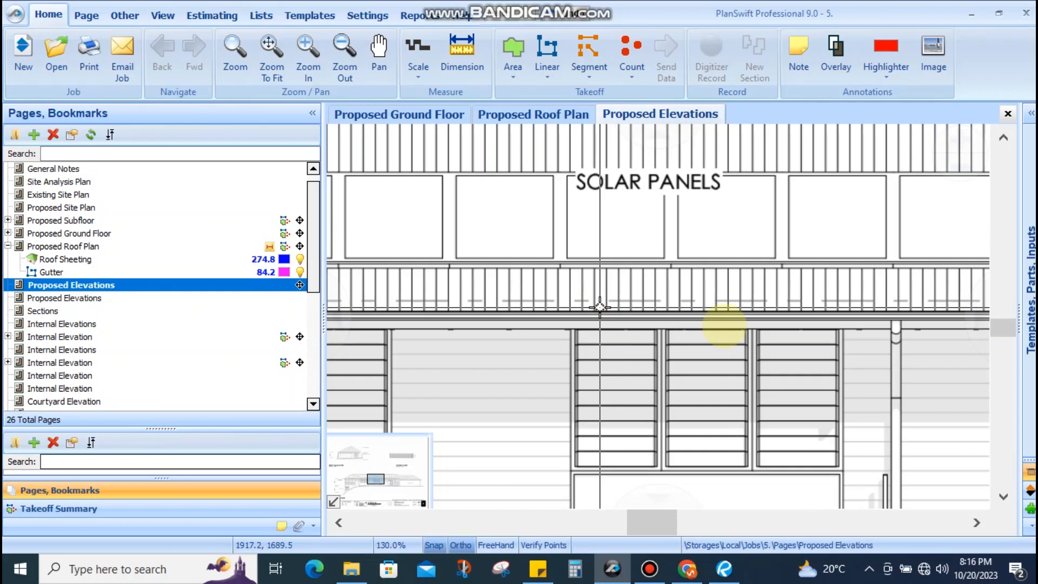
{"action": "scroll", "coordinate": [740, 323], "scroll_direction": "up", "scroll_amount": 8}
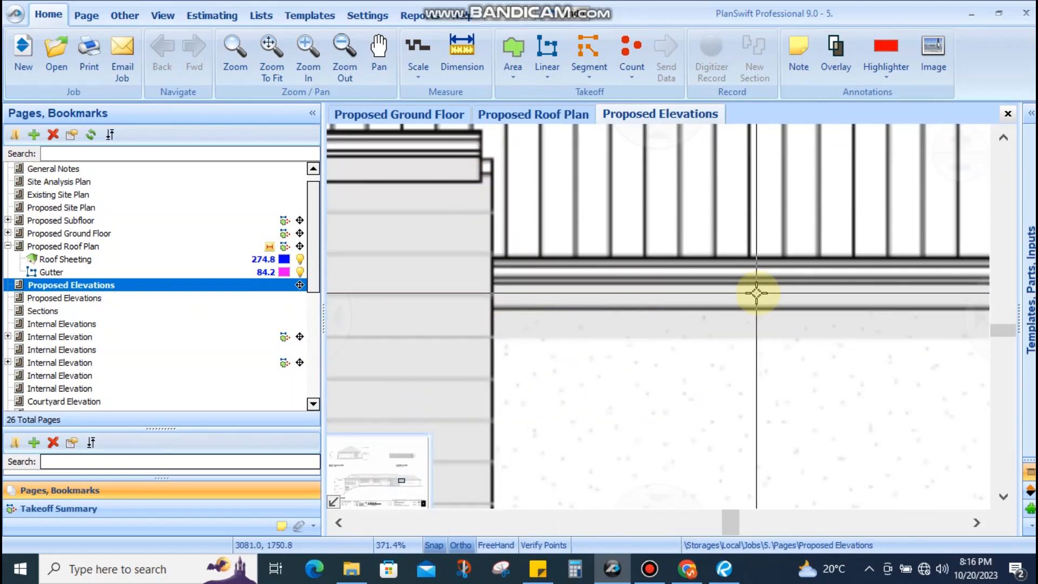
{"action": "scroll", "coordinate": [756, 292], "scroll_direction": "down", "scroll_amount": 8}
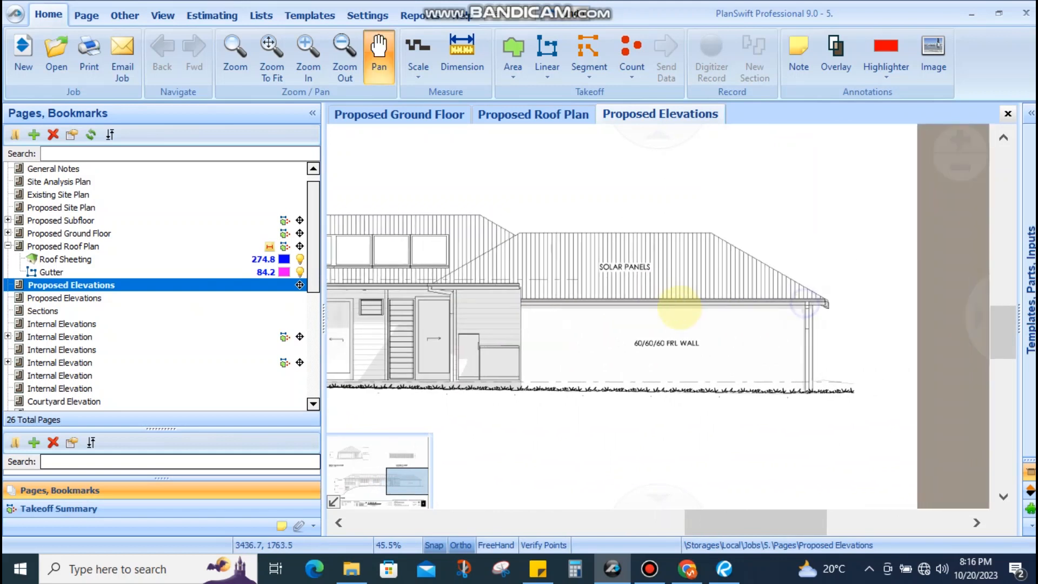
{"action": "scroll", "coordinate": [764, 302], "scroll_direction": "up", "scroll_amount": 4}
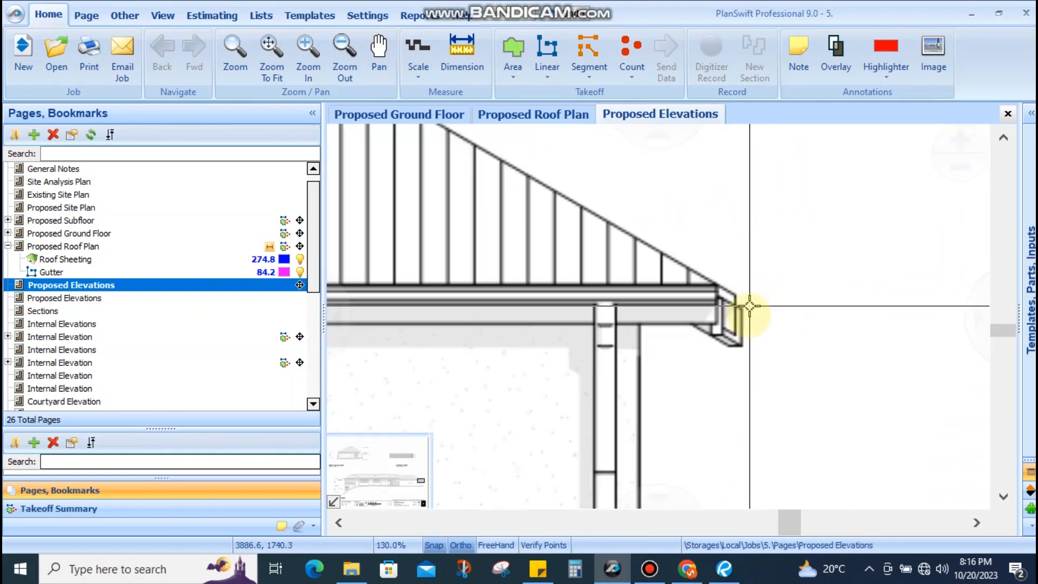
{"action": "scroll", "coordinate": [746, 334], "scroll_direction": "down", "scroll_amount": 2}
{"action": "scroll", "coordinate": [794, 308], "scroll_direction": "up", "scroll_amount": 2}
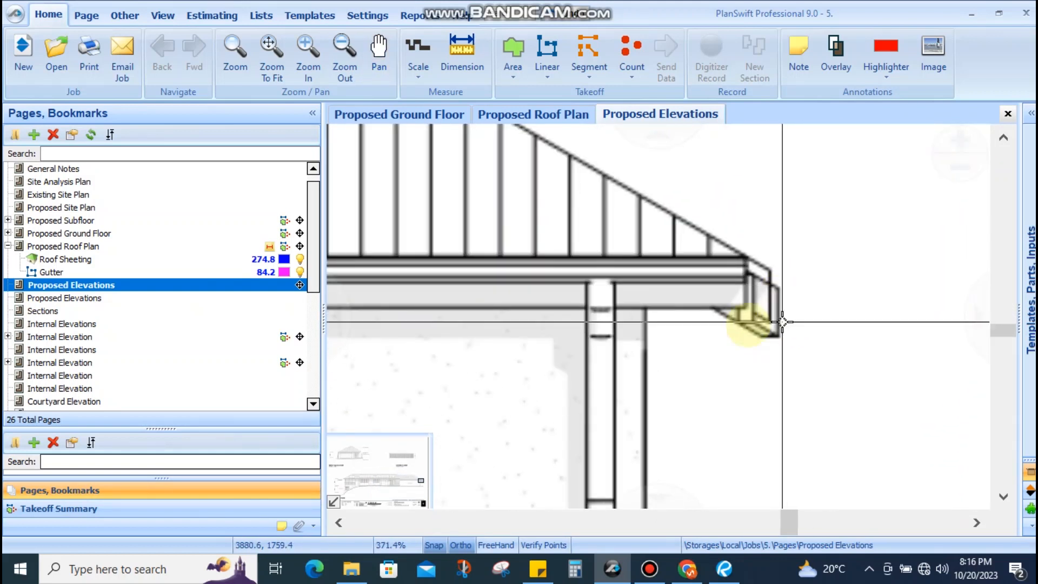
{"action": "scroll", "coordinate": [793, 295], "scroll_direction": "down", "scroll_amount": 3}
{"action": "left_click_drag", "start_coordinate": [579, 346], "coordinate": [734, 328]}
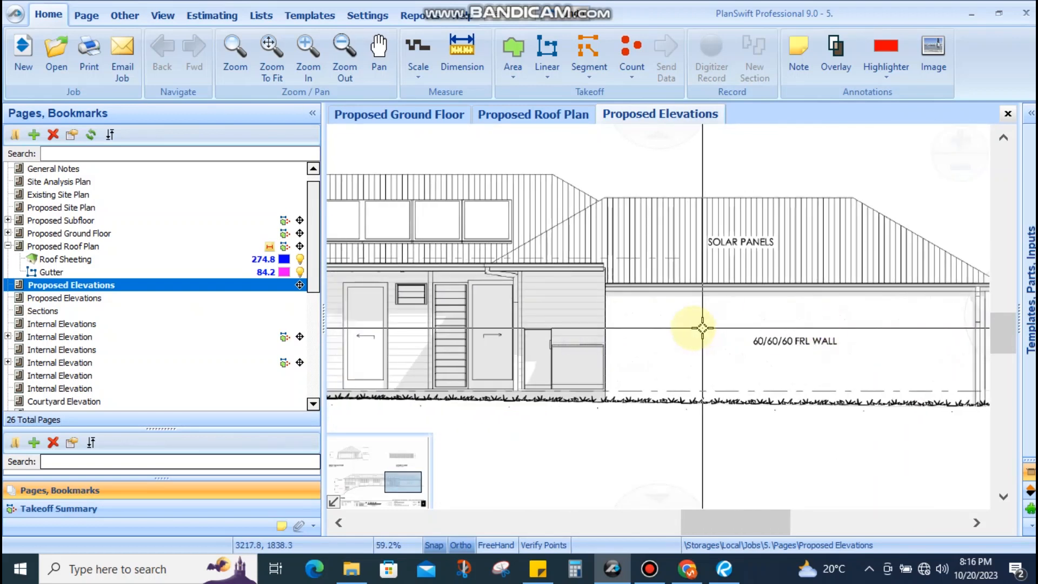
{"action": "left_click_drag", "start_coordinate": [671, 327], "coordinate": [846, 327]}
{"action": "left_click_drag", "start_coordinate": [611, 327], "coordinate": [696, 326]}
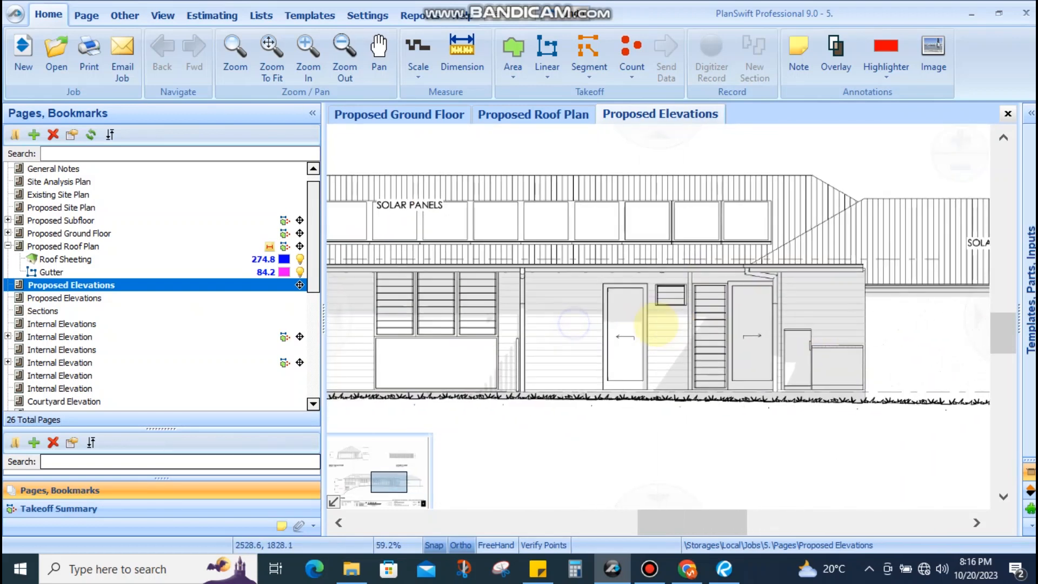
{"action": "left_click_drag", "start_coordinate": [519, 296], "coordinate": [588, 294]}
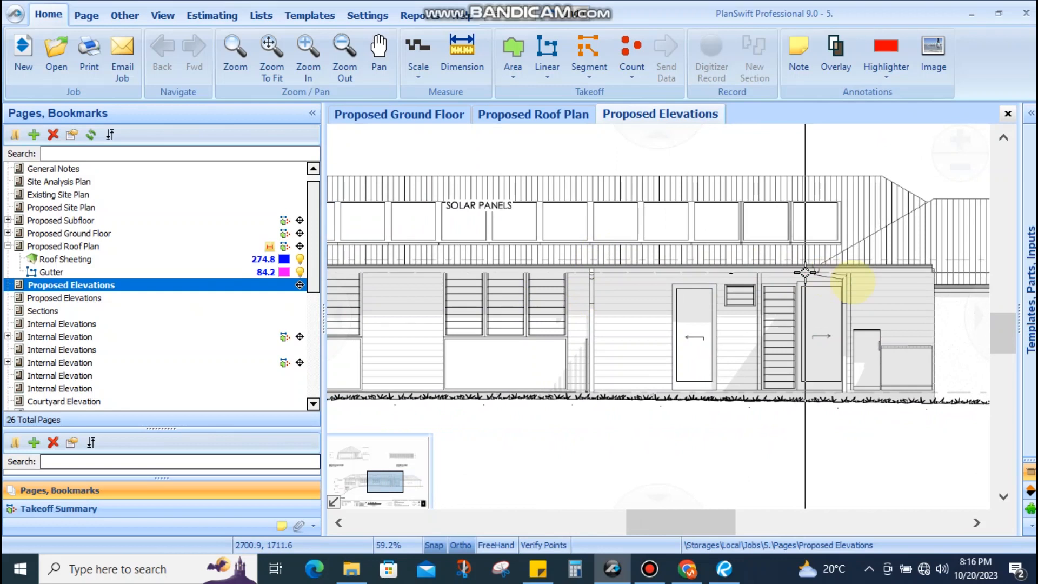
{"action": "left_click_drag", "start_coordinate": [876, 284], "coordinate": [830, 280]}
{"action": "scroll", "coordinate": [830, 280], "scroll_direction": "up", "scroll_amount": 3}
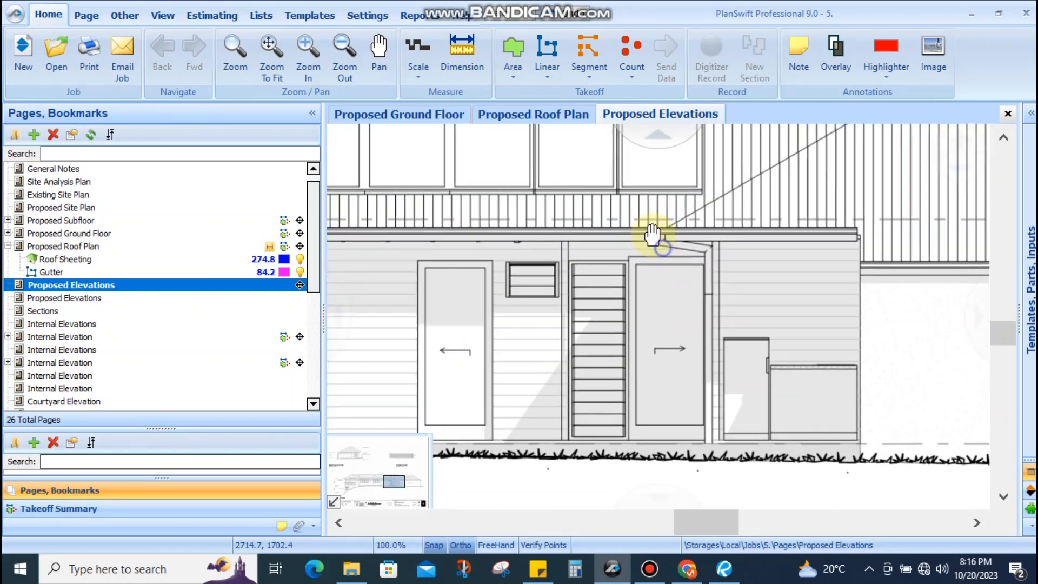
{"action": "left_click", "coordinate": [470, 62]}
Abandon the gutter dimension and trace a 3.6 downpipe linear takeoff from fascia to ground
{"action": "left_click", "coordinate": [632, 221]}
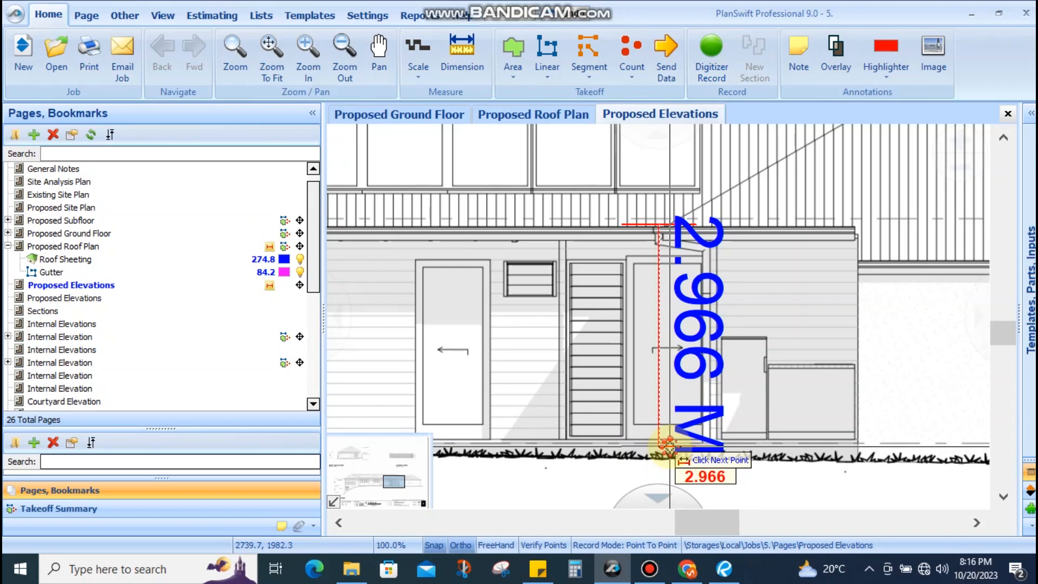
{"action": "key", "text": "Escape"}
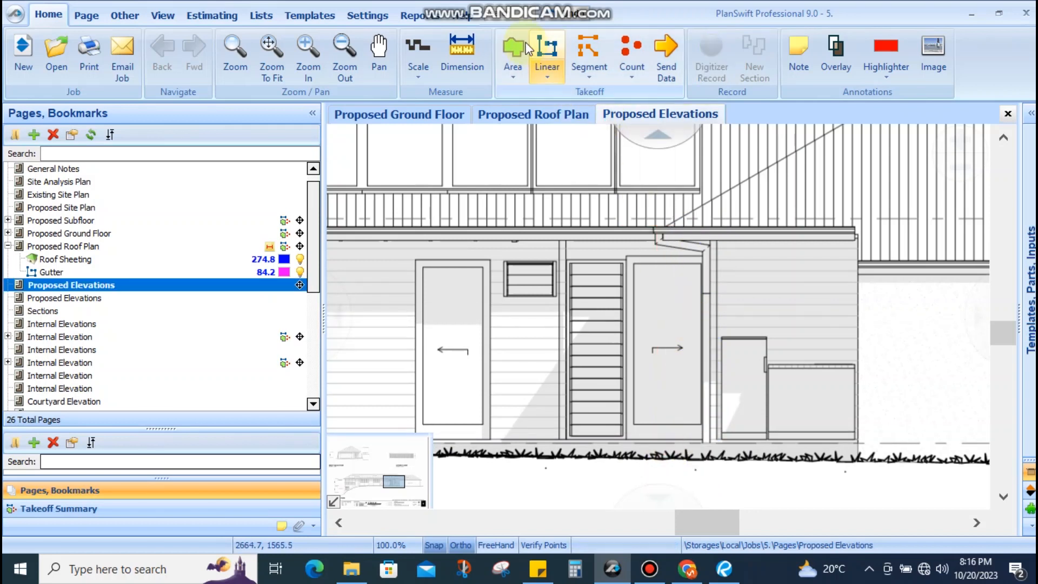
{"action": "left_click", "coordinate": [801, 504]}
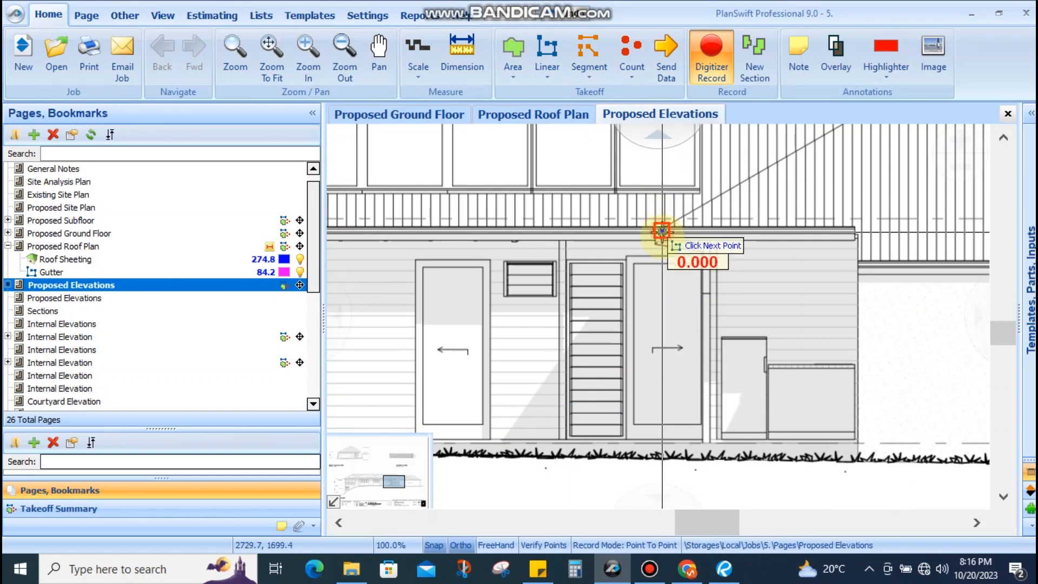
{"action": "scroll", "coordinate": [661, 232], "scroll_direction": "up", "scroll_amount": 5}
{"action": "left_click", "coordinate": [660, 244]}
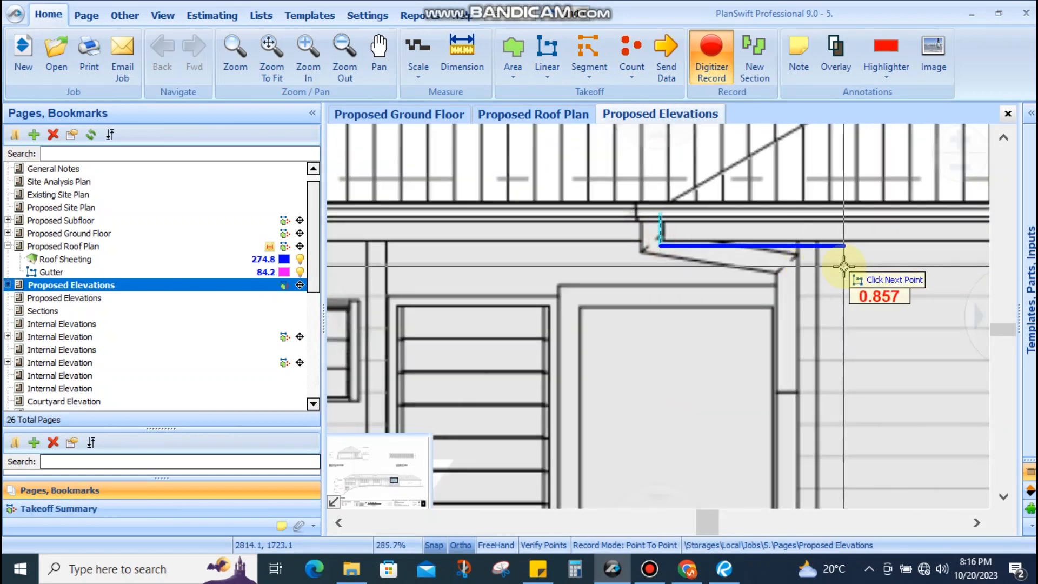
{"action": "left_click", "coordinate": [785, 247]}
{"action": "scroll", "coordinate": [785, 246], "scroll_direction": "down", "scroll_amount": 5}
{"action": "left_click", "coordinate": [827, 384]}
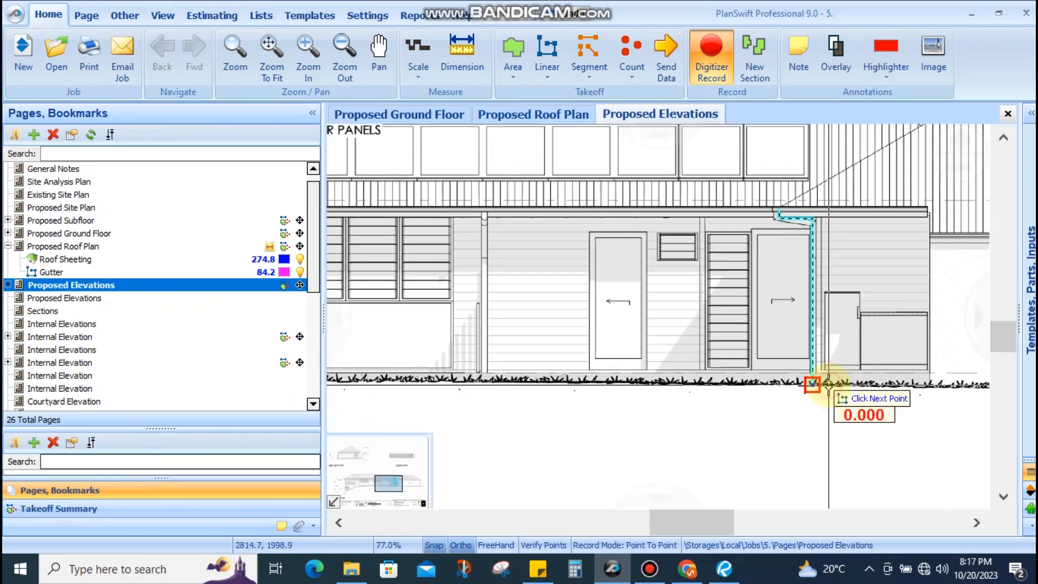
{"action": "key", "text": "Escape"}
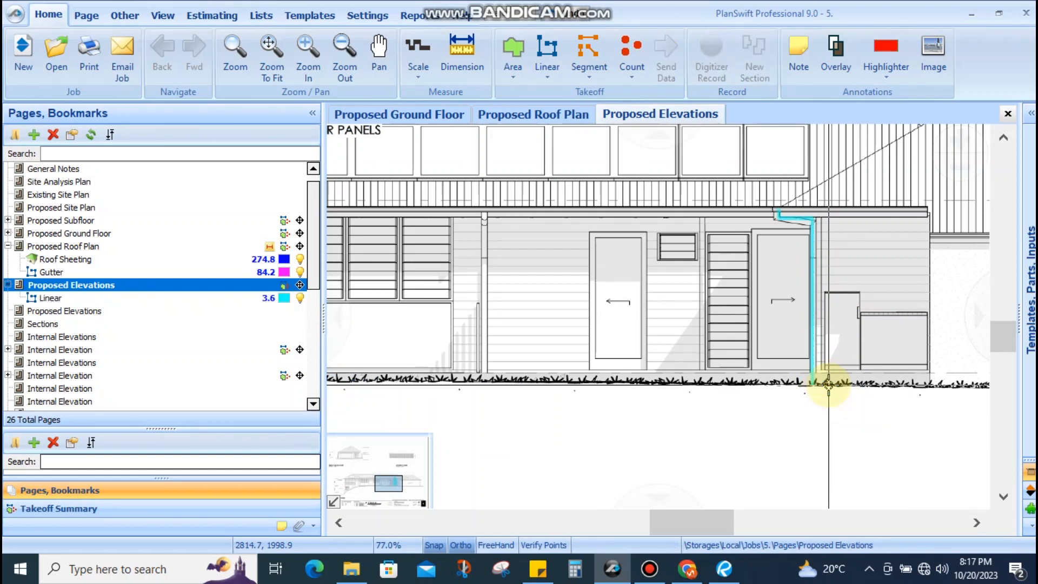
Delete the Linear downpipe takeoff on Proposed Elevations and confirm with Yes
{"action": "left_click", "coordinate": [143, 298]}
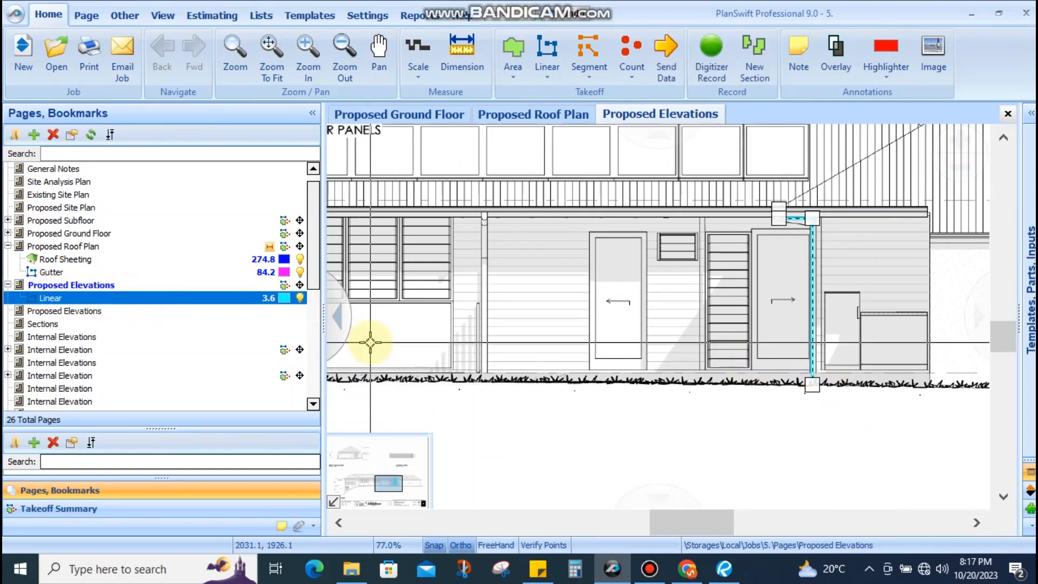
{"action": "key", "text": "Delete"}
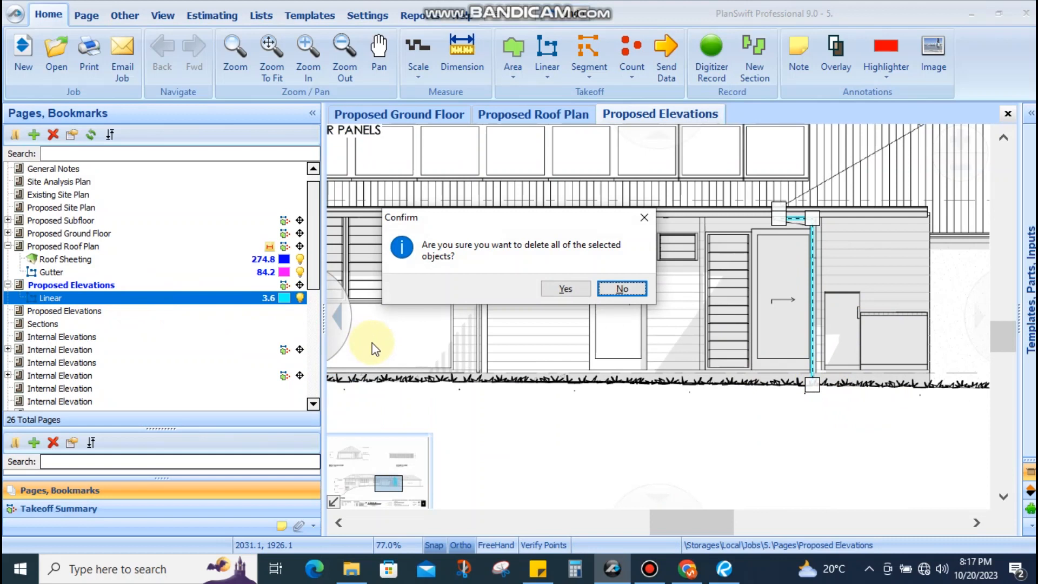
{"action": "left_click", "coordinate": [566, 290]}
{"action": "scroll", "coordinate": [609, 294], "scroll_direction": "down", "scroll_amount": 4}
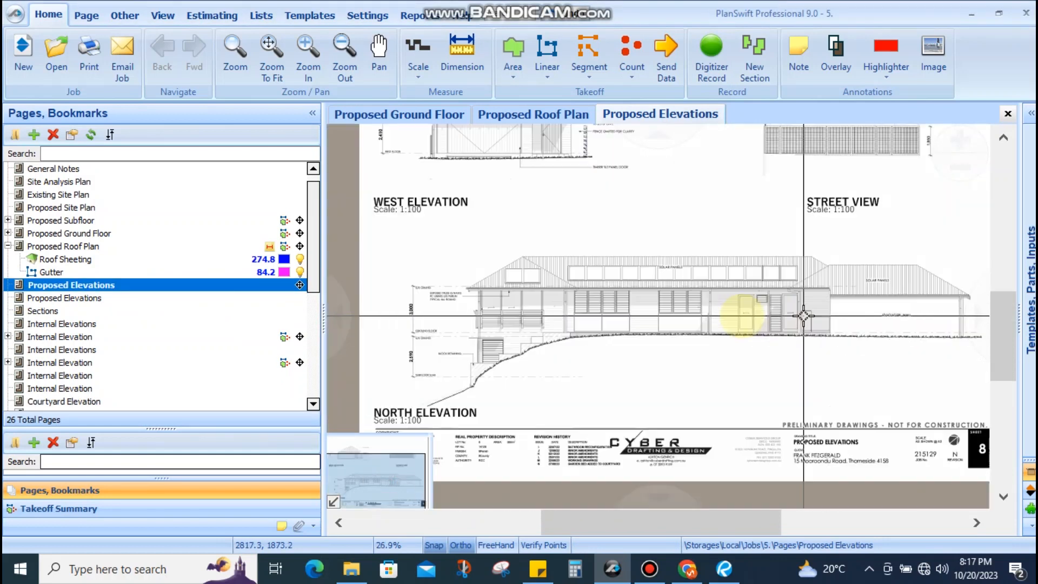
Look around the elevations sheet, then view the roof takeoff on Proposed Roof Plan
{"action": "scroll", "coordinate": [631, 309], "scroll_direction": "up", "scroll_amount": 2}
{"action": "scroll", "coordinate": [630, 308], "scroll_direction": "up", "scroll_amount": 3}
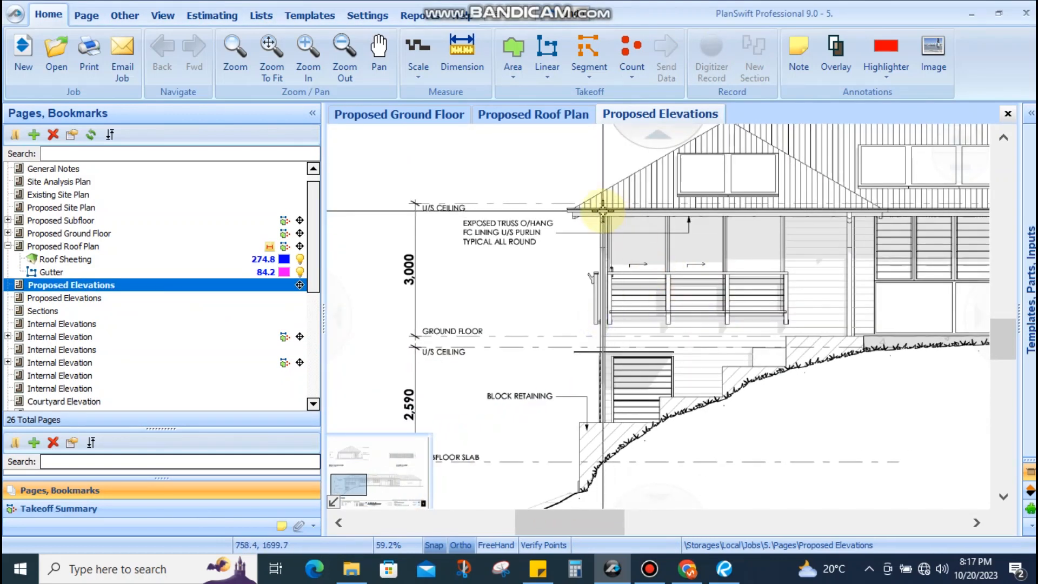
{"action": "scroll", "coordinate": [628, 357], "scroll_direction": "up", "scroll_amount": 1}
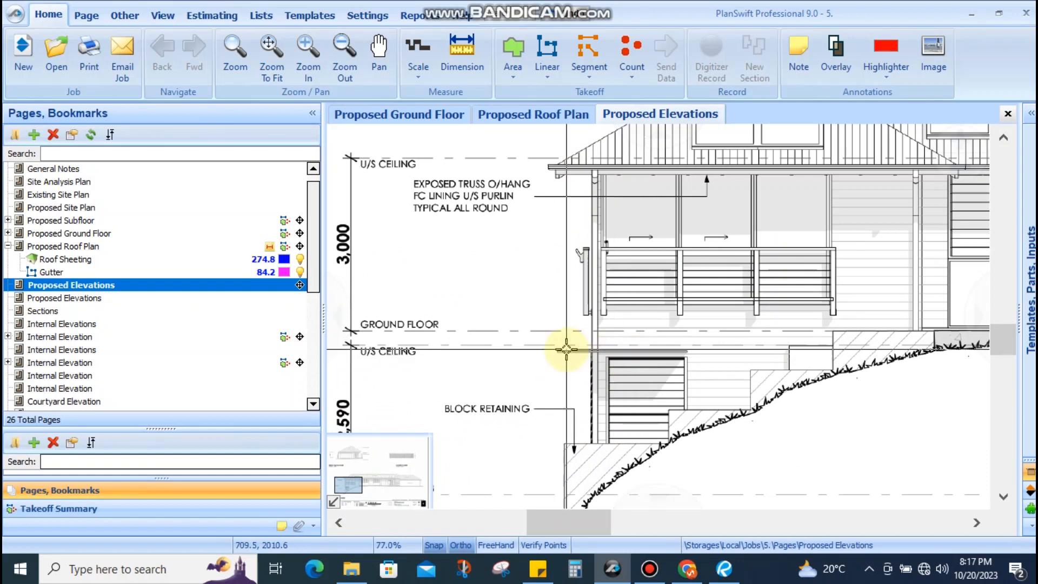
{"action": "scroll", "coordinate": [565, 350], "scroll_direction": "down", "scroll_amount": 1}
{"action": "left_click_drag", "start_coordinate": [549, 327], "coordinate": [562, 307]}
{"action": "scroll", "coordinate": [649, 273], "scroll_direction": "down", "scroll_amount": 4}
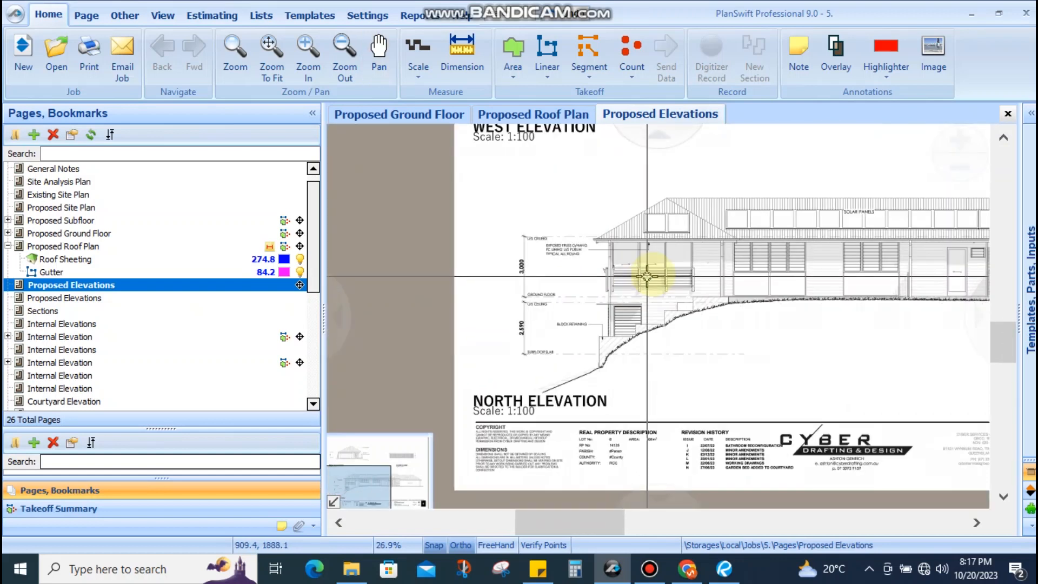
{"action": "left_click_drag", "start_coordinate": [558, 344], "coordinate": [494, 411]}
{"action": "left_click_drag", "start_coordinate": [479, 304], "coordinate": [611, 230]}
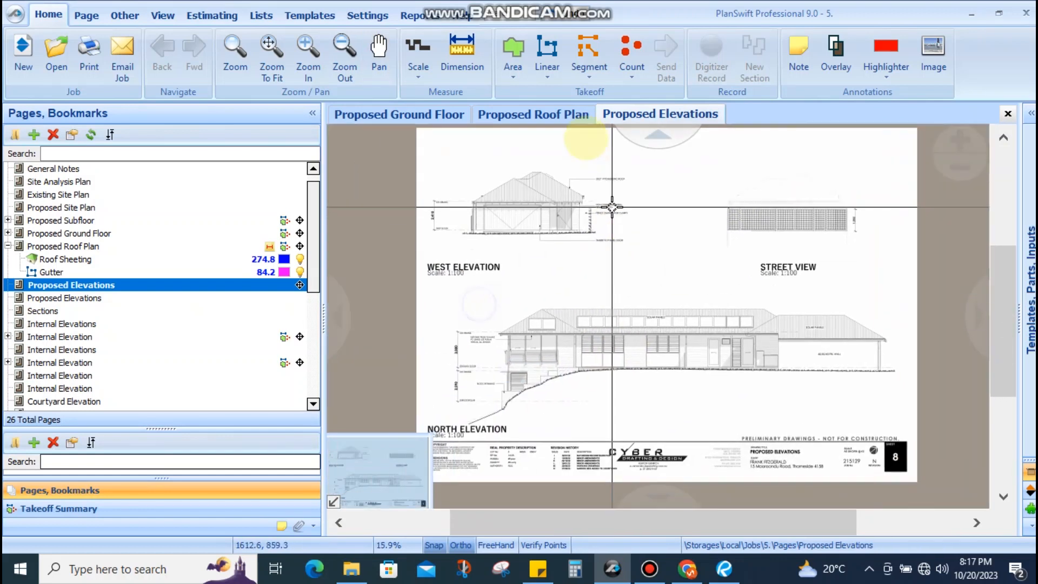
{"action": "left_click", "coordinate": [558, 117]}
{"action": "left_click_drag", "start_coordinate": [607, 336], "coordinate": [568, 244]}
{"action": "scroll", "coordinate": [614, 267], "scroll_direction": "down", "scroll_amount": 3}
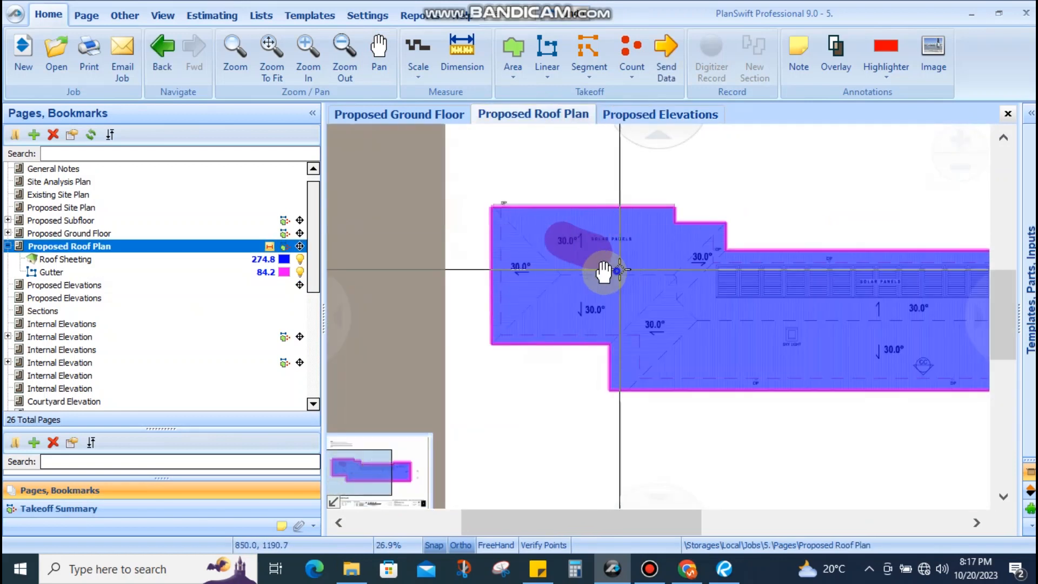
{"action": "scroll", "coordinate": [546, 281], "scroll_direction": "down", "scroll_amount": 1}
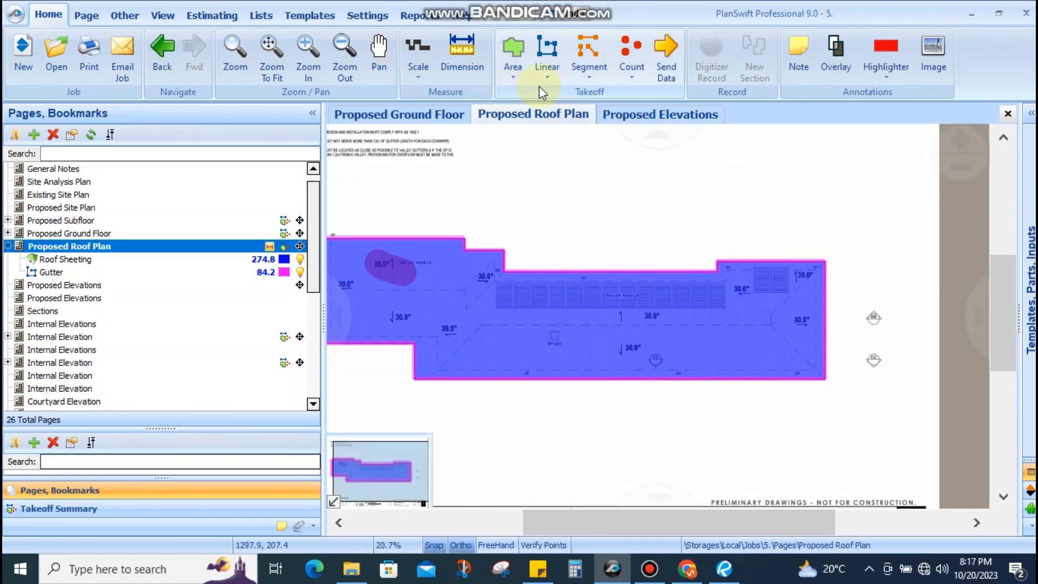
Revisit Proposed Elevations, then look over the Proposed Ground Floor plan
{"action": "left_click", "coordinate": [643, 118]}
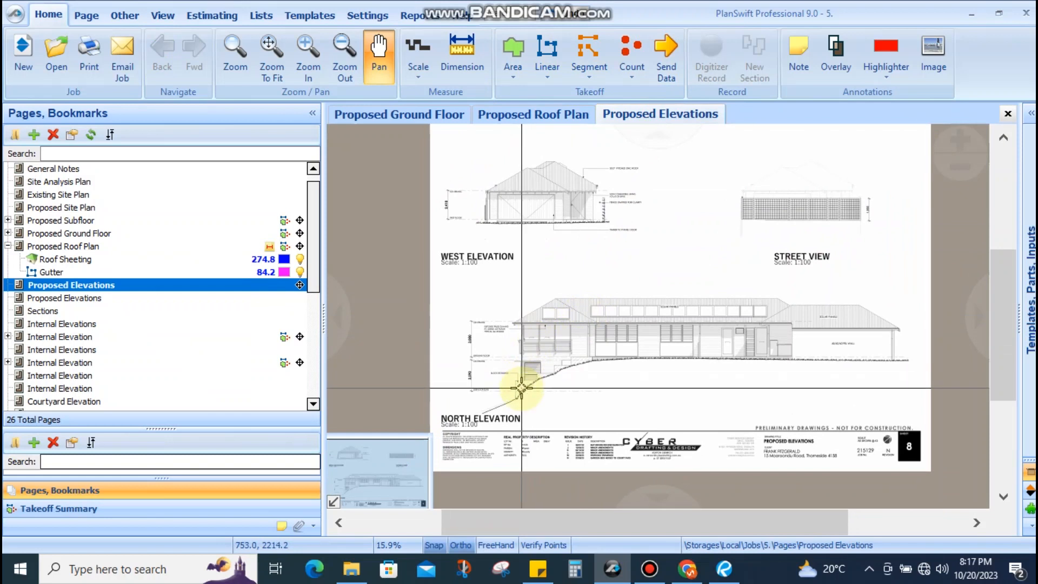
{"action": "scroll", "coordinate": [530, 384], "scroll_direction": "up", "scroll_amount": 1}
{"action": "left_click_drag", "start_coordinate": [512, 135], "coordinate": [512, 255]}
{"action": "scroll", "coordinate": [512, 256], "scroll_direction": "up", "scroll_amount": 3}
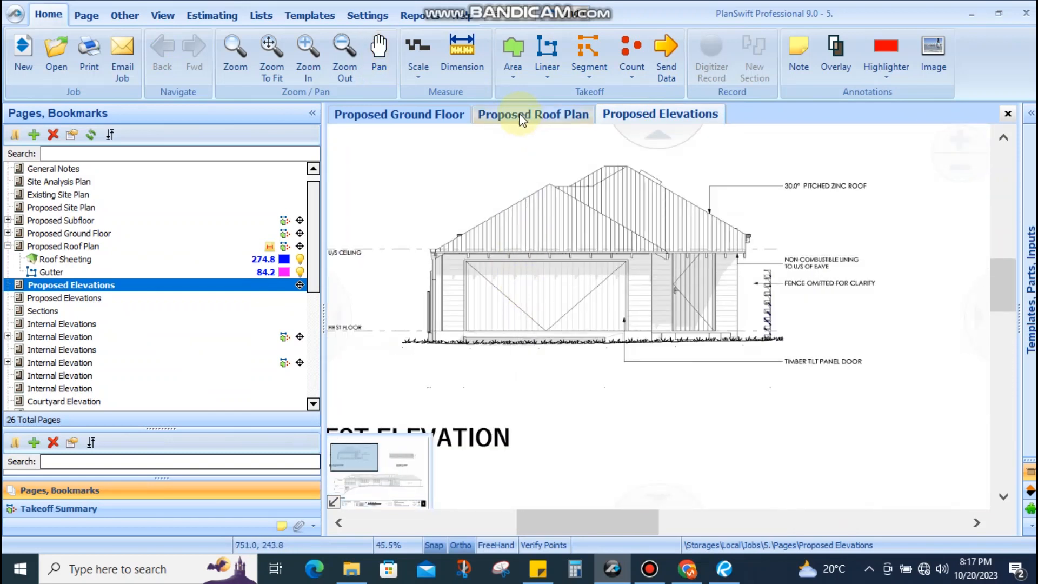
{"action": "left_click", "coordinate": [435, 115]}
{"action": "left_click_drag", "start_coordinate": [542, 306], "coordinate": [575, 305]}
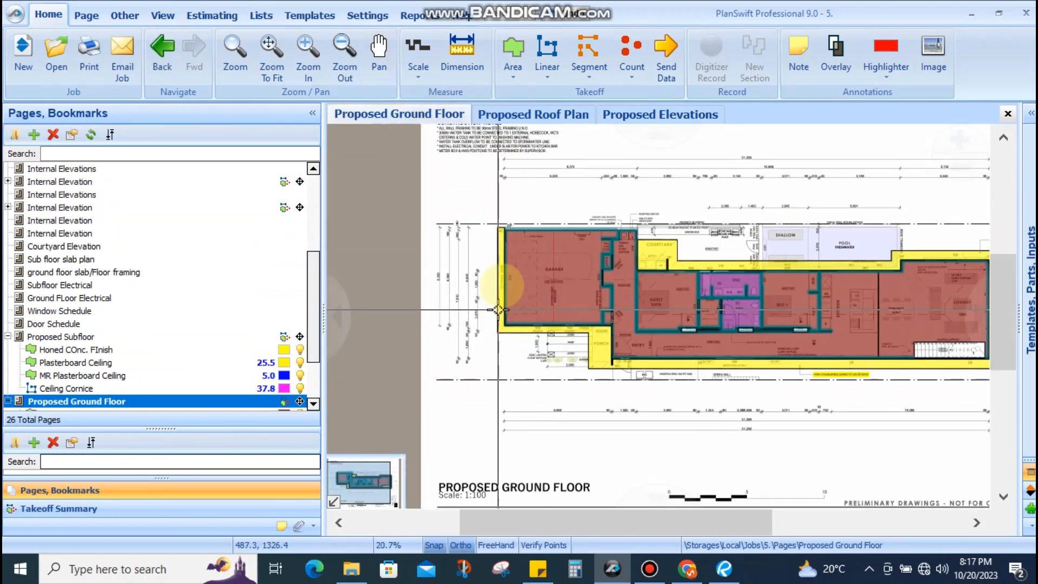
{"action": "scroll", "coordinate": [490, 273], "scroll_direction": "up", "scroll_amount": 3}
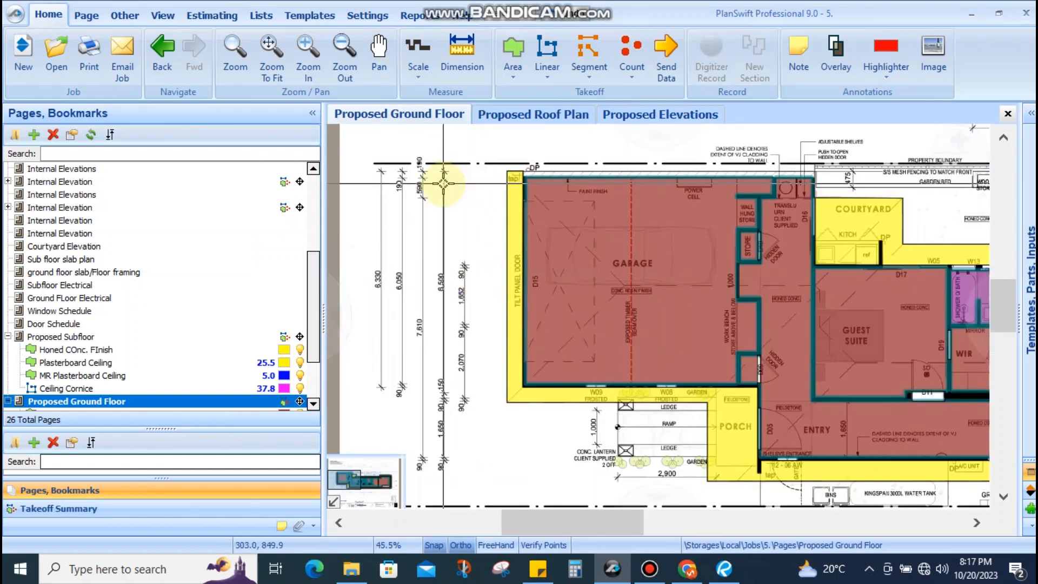
{"action": "scroll", "coordinate": [453, 193], "scroll_direction": "down", "scroll_amount": 3}
{"action": "left_click_drag", "start_coordinate": [421, 171], "coordinate": [462, 381]}
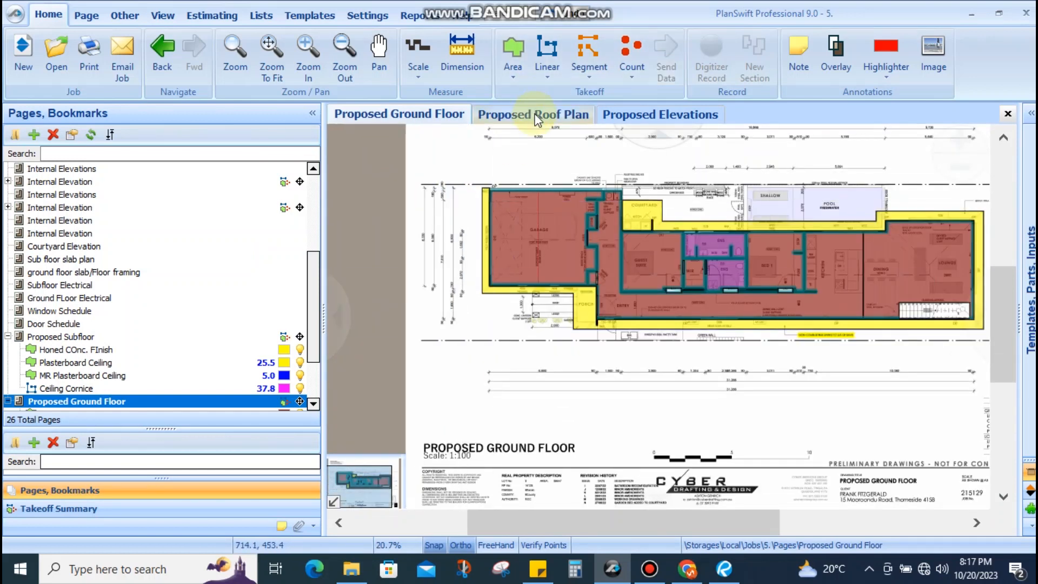
Cycle through the Roof Plan, Elevations and Ground Floor pages, ending on Proposed Roof Plan
{"action": "left_click", "coordinate": [534, 114]}
{"action": "left_click_drag", "start_coordinate": [363, 263], "coordinate": [577, 262]}
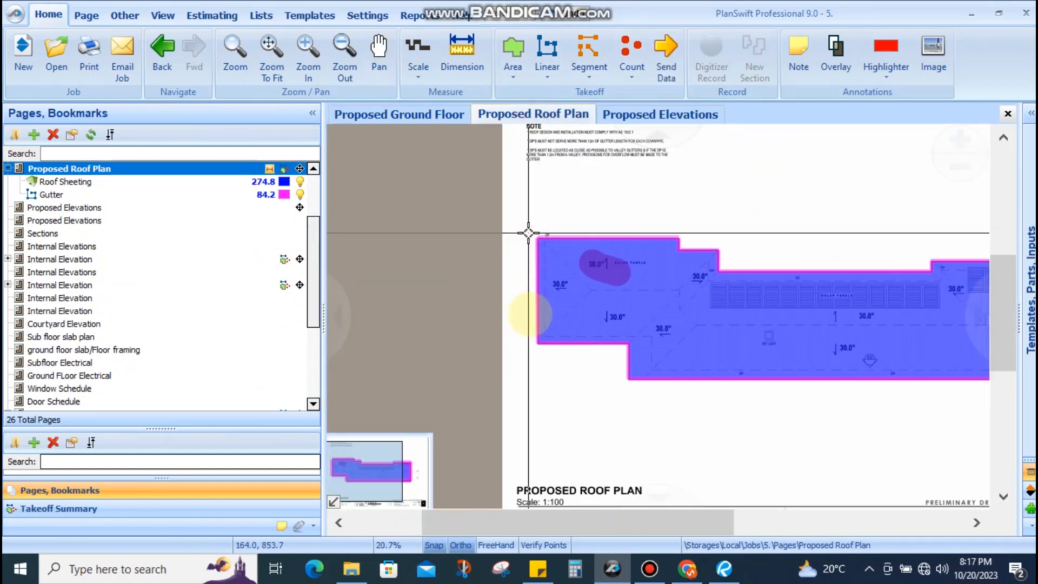
{"action": "scroll", "coordinate": [540, 250], "scroll_direction": "up", "scroll_amount": 3}
{"action": "left_click", "coordinate": [631, 117]}
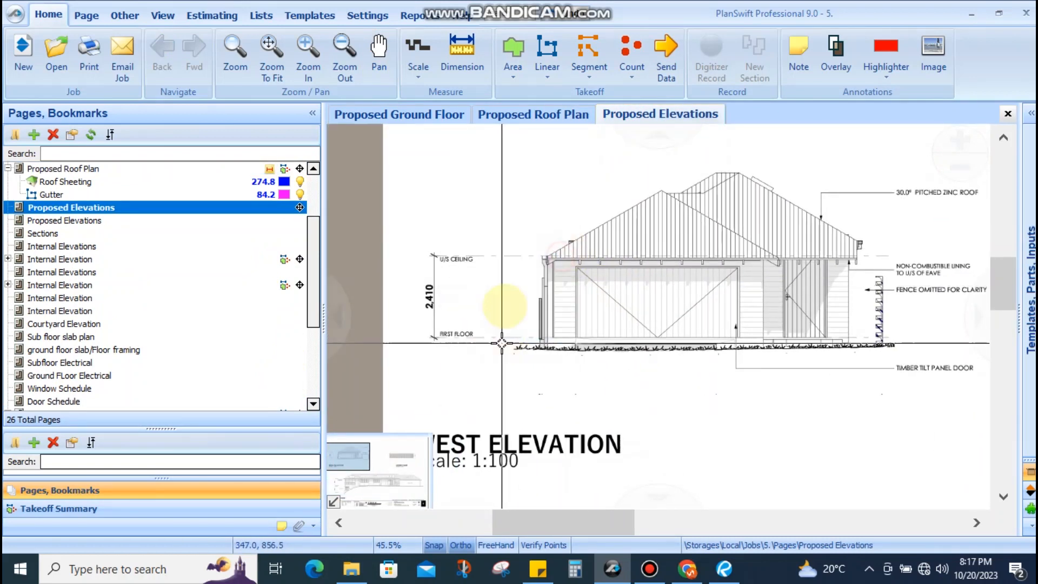
{"action": "left_click", "coordinate": [440, 115]}
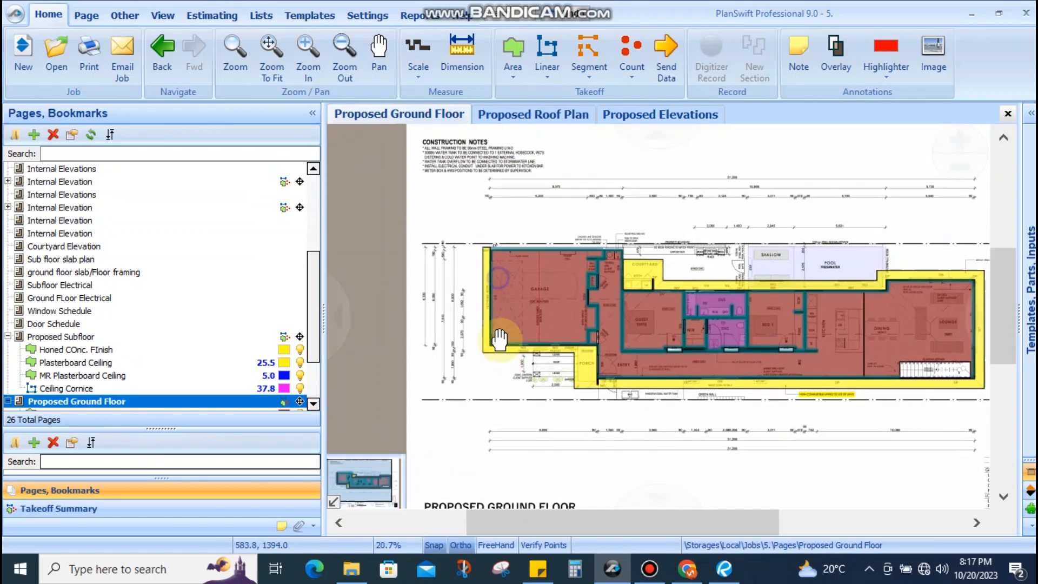
{"action": "left_click", "coordinate": [514, 115]}
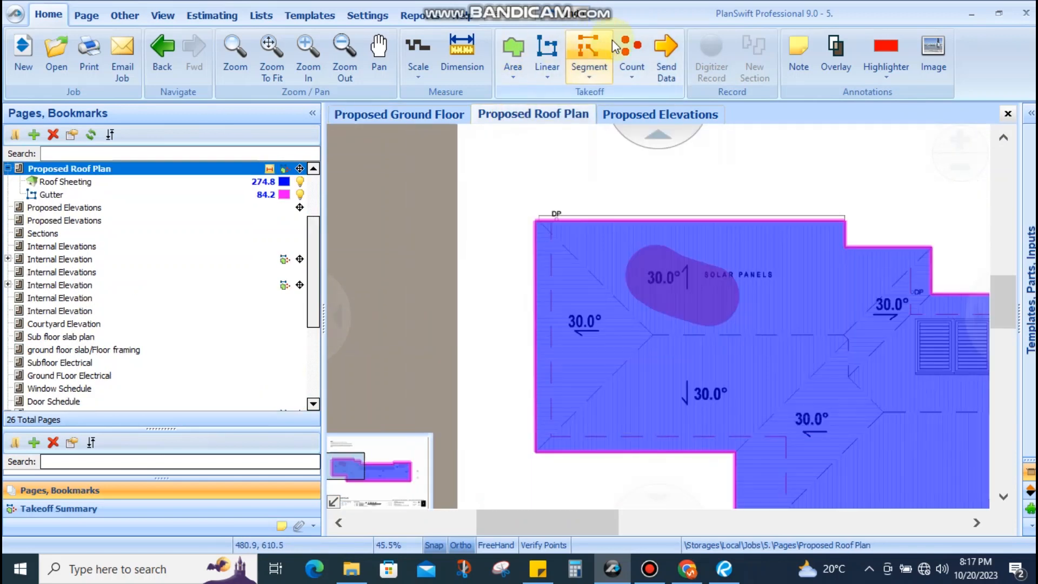
Discard a new Segment item and create a Count item 'DP 3mH' with solid green circles
{"action": "left_click", "coordinate": [589, 55]}
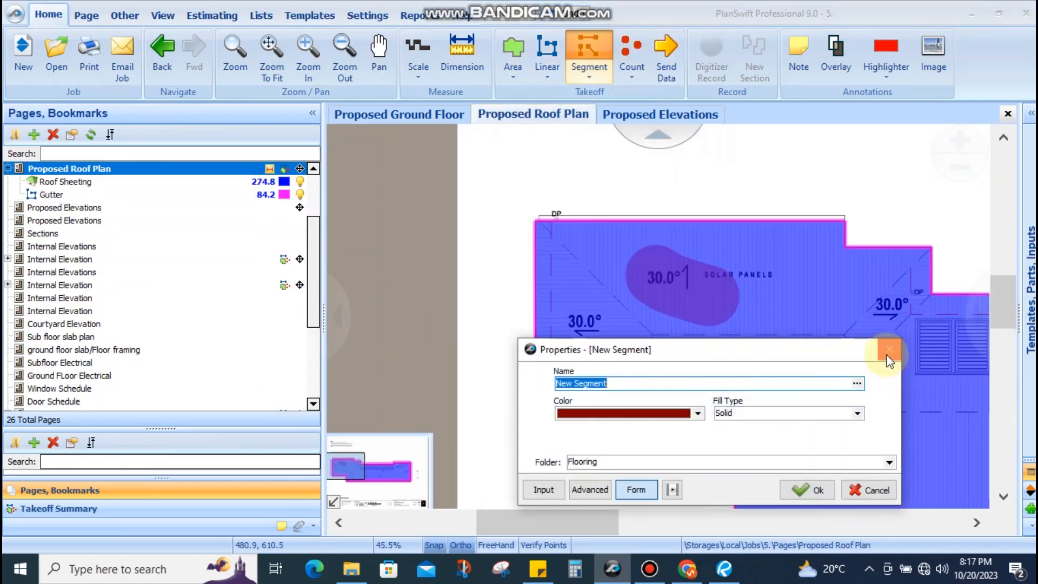
{"action": "left_click", "coordinate": [887, 351]}
{"action": "left_click", "coordinate": [631, 55]}
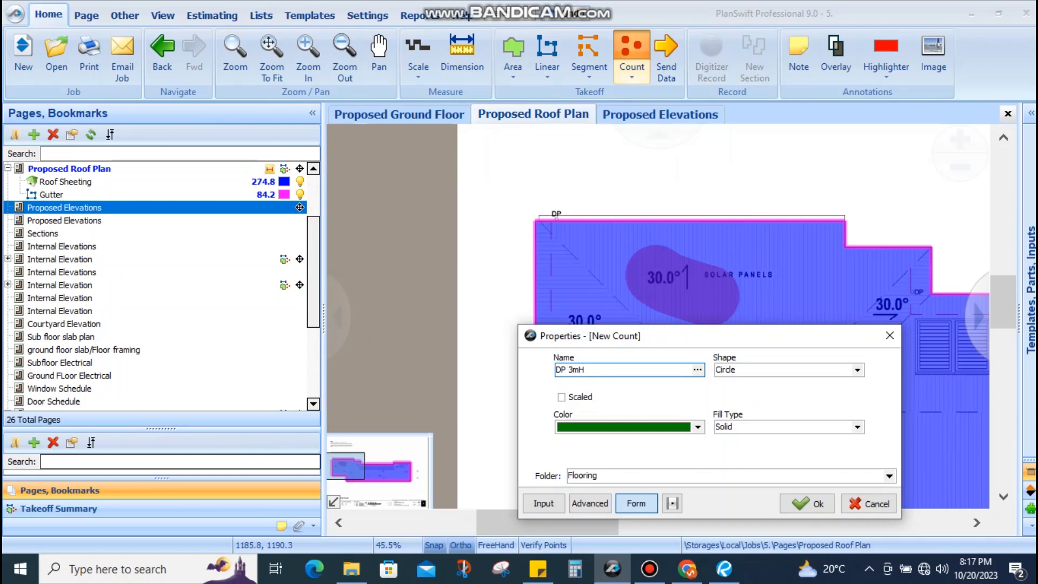
{"action": "left_click", "coordinate": [805, 506]}
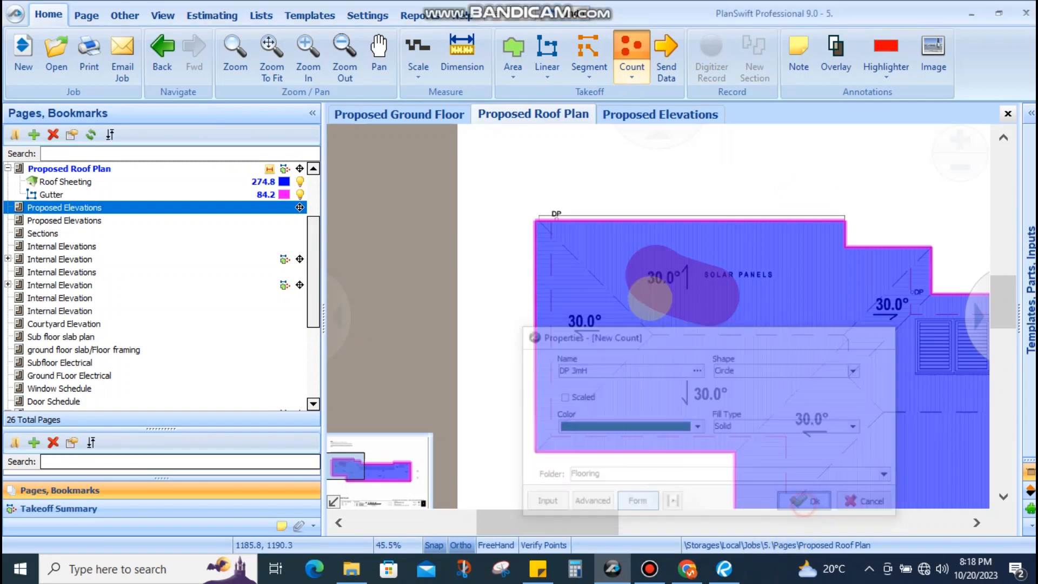
Mark the remaining downpipes so DP 3mH counts 3.0, then zoom out over the roof plan
{"action": "left_click", "coordinate": [559, 222]}
{"action": "scroll", "coordinate": [584, 470], "scroll_direction": "up", "scroll_amount": 5}
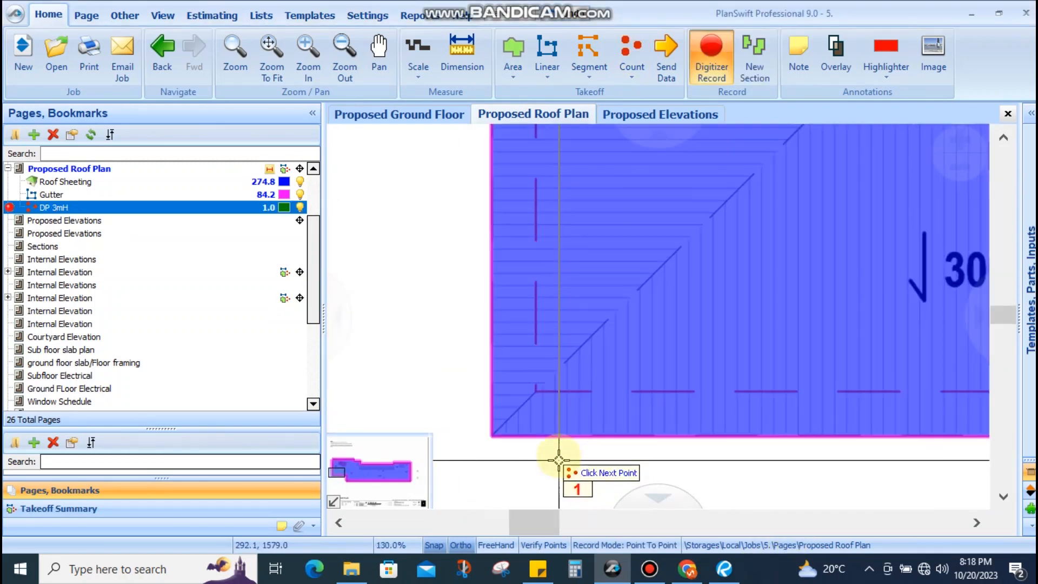
{"action": "scroll", "coordinate": [549, 352], "scroll_direction": "down", "scroll_amount": 5}
{"action": "scroll", "coordinate": [559, 381], "scroll_direction": "up", "scroll_amount": 1}
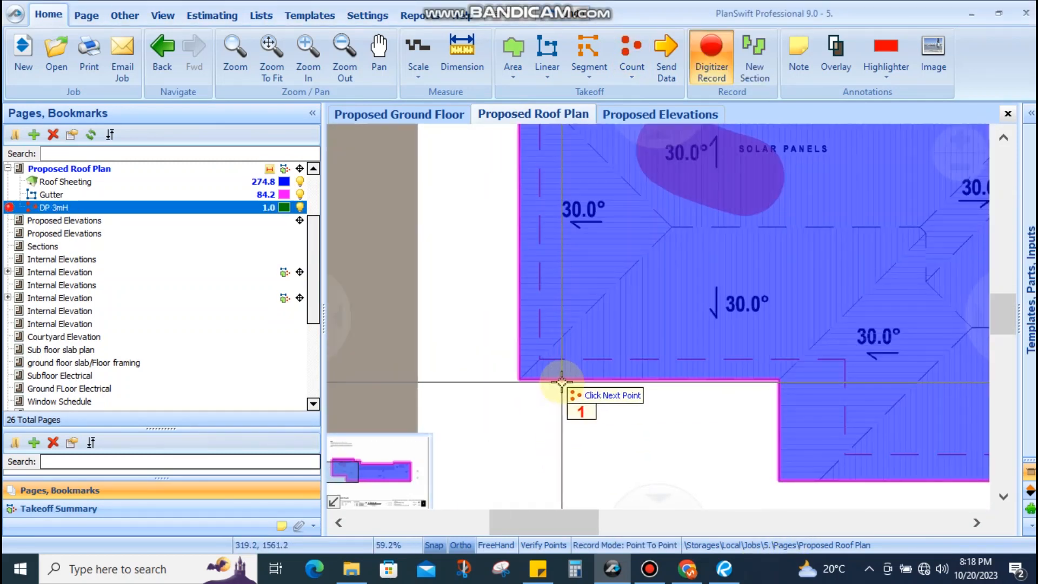
{"action": "scroll", "coordinate": [562, 381], "scroll_direction": "up", "scroll_amount": 3}
{"action": "scroll", "coordinate": [546, 372], "scroll_direction": "down", "scroll_amount": 4}
{"action": "scroll", "coordinate": [490, 249], "scroll_direction": "up", "scroll_amount": 2}
{"action": "scroll", "coordinate": [556, 266], "scroll_direction": "down", "scroll_amount": 3}
{"action": "scroll", "coordinate": [653, 254], "scroll_direction": "up", "scroll_amount": 5}
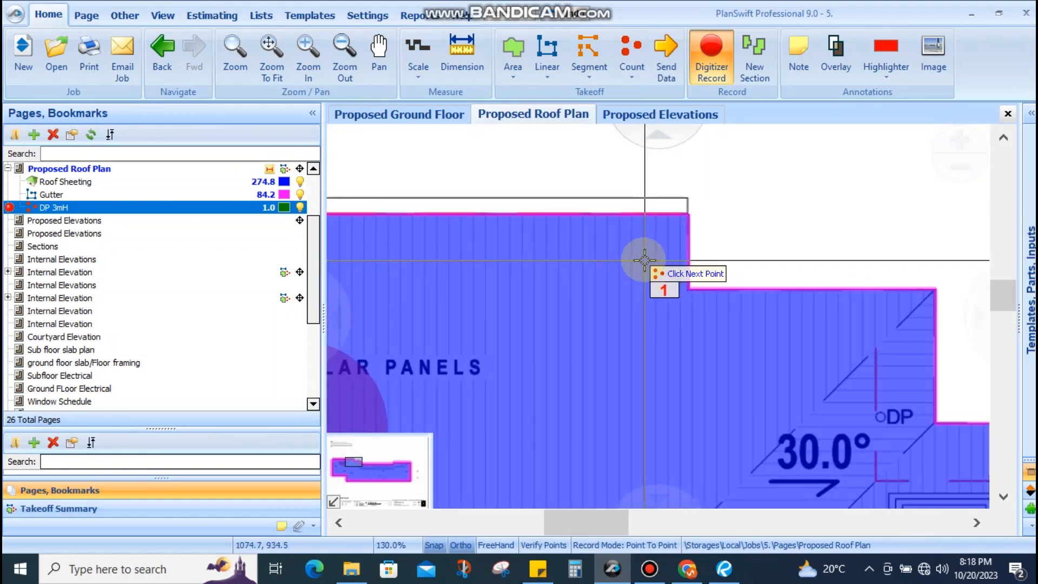
{"action": "scroll", "coordinate": [676, 301], "scroll_direction": "up", "scroll_amount": 1}
{"action": "scroll", "coordinate": [688, 297], "scroll_direction": "down", "scroll_amount": 4}
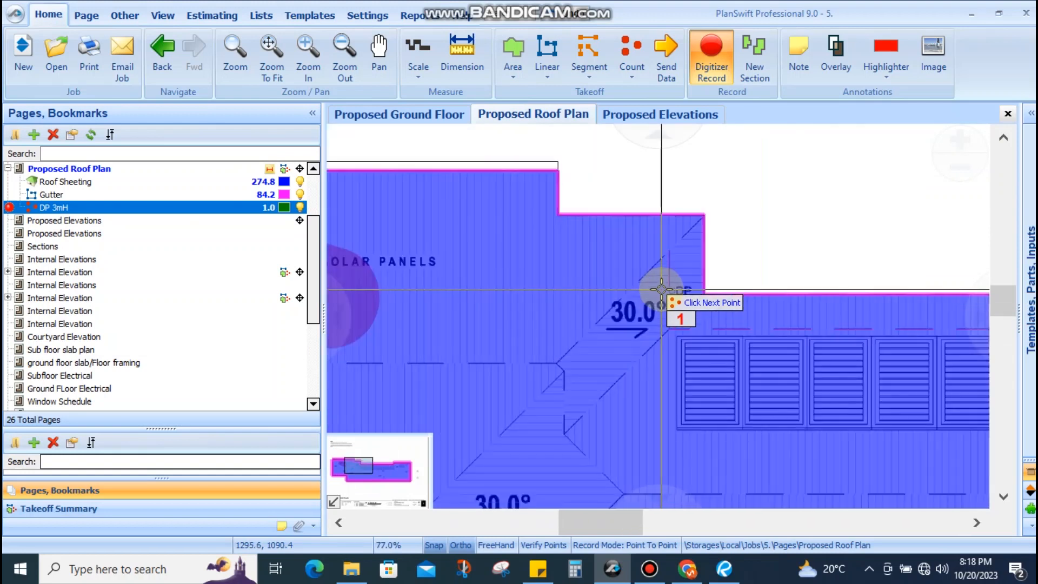
{"action": "scroll", "coordinate": [822, 308], "scroll_direction": "up", "scroll_amount": 4}
{"action": "scroll", "coordinate": [724, 249], "scroll_direction": "down", "scroll_amount": 4}
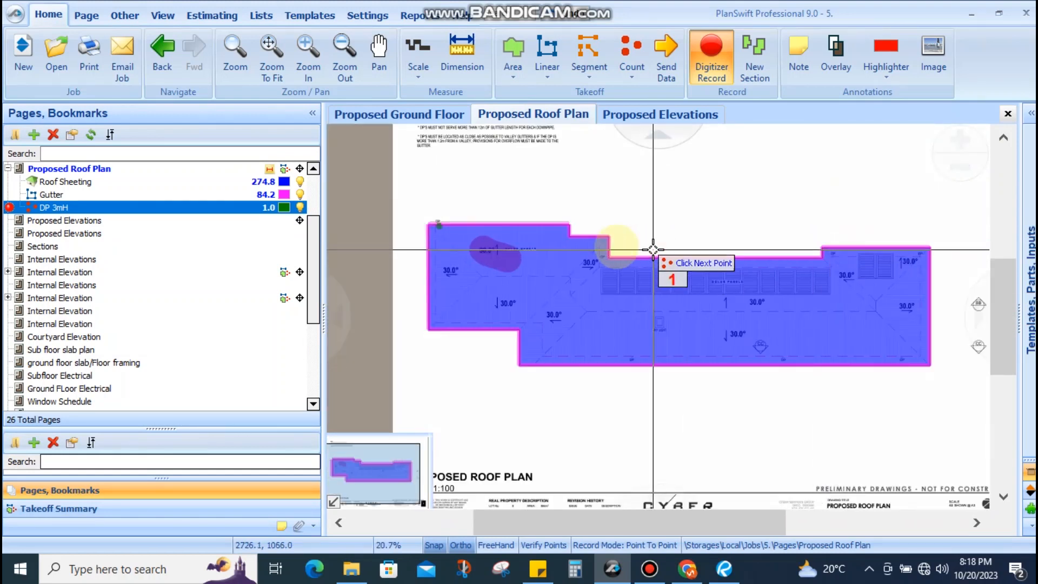
{"action": "scroll", "coordinate": [604, 255], "scroll_direction": "up", "scroll_amount": 3}
{"action": "scroll", "coordinate": [648, 295], "scroll_direction": "down", "scroll_amount": 3}
{"action": "scroll", "coordinate": [621, 301], "scroll_direction": "up", "scroll_amount": 3}
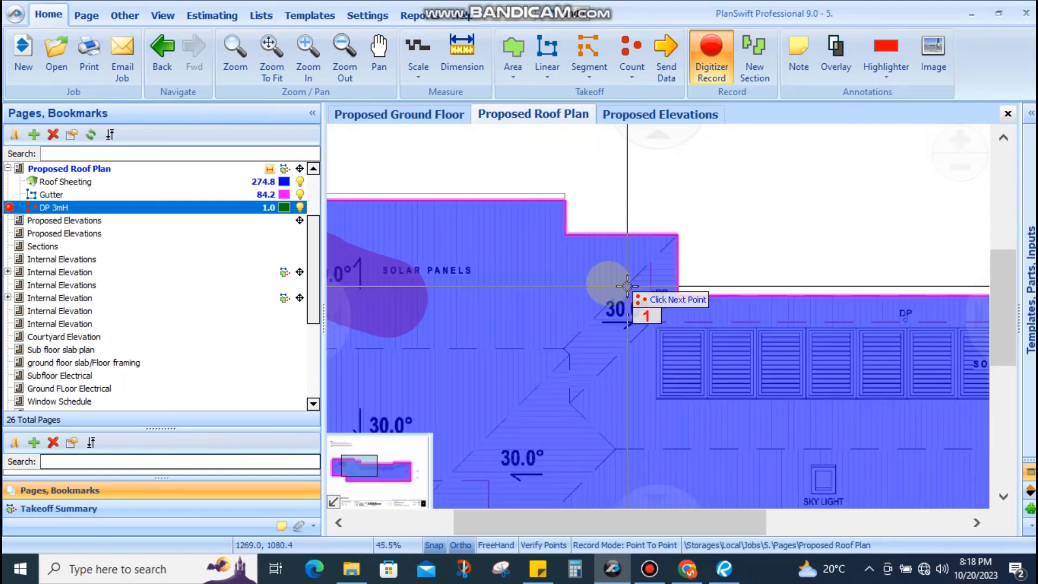
{"action": "scroll", "coordinate": [550, 331], "scroll_direction": "down", "scroll_amount": 3}
{"action": "scroll", "coordinate": [550, 331], "scroll_direction": "up", "scroll_amount": 3}
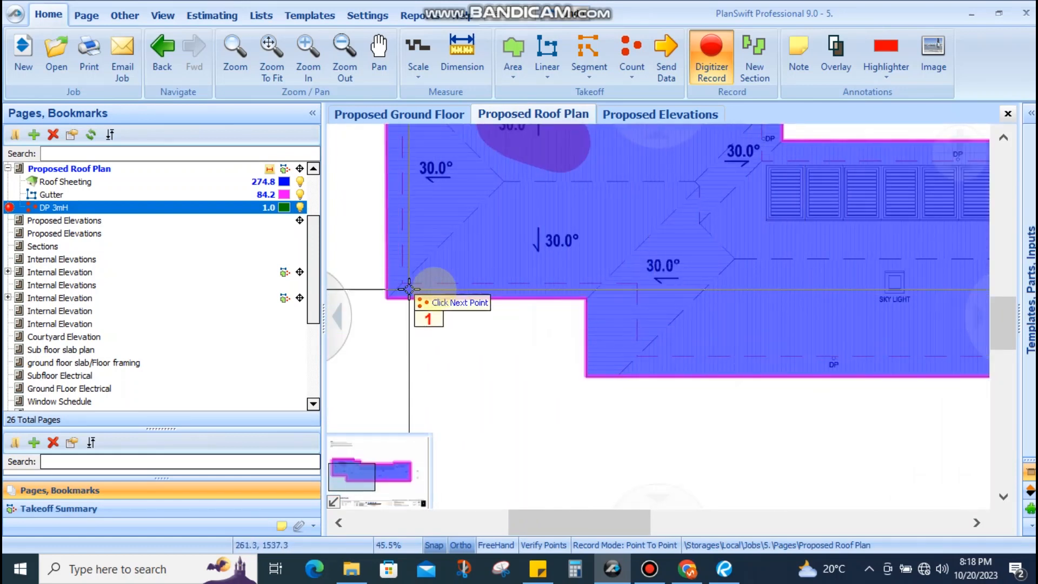
{"action": "scroll", "coordinate": [567, 326], "scroll_direction": "up", "scroll_amount": 2}
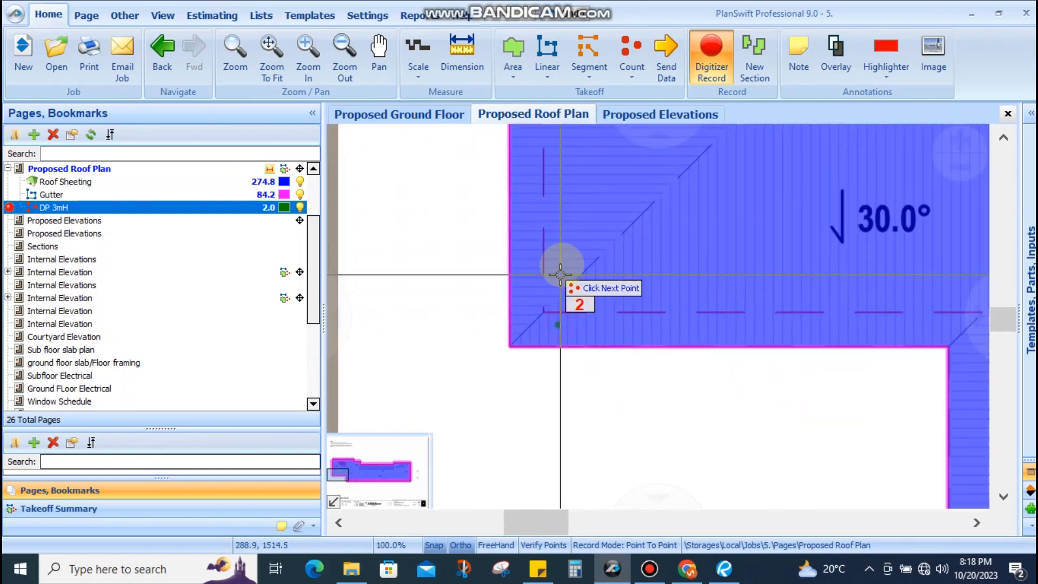
{"action": "scroll", "coordinate": [560, 274], "scroll_direction": "down", "scroll_amount": 5}
{"action": "scroll", "coordinate": [703, 302], "scroll_direction": "up", "scroll_amount": 2}
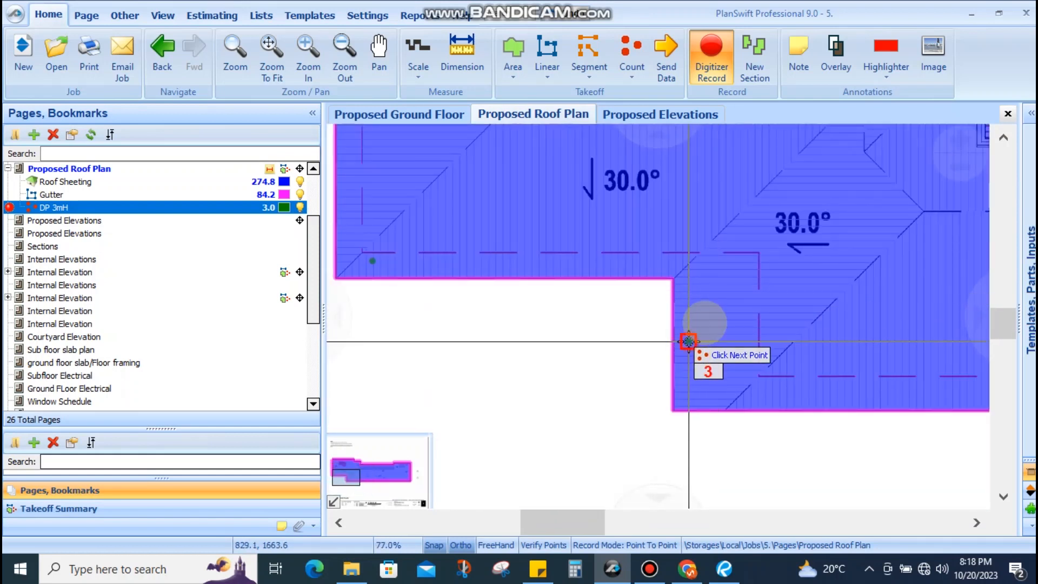
{"action": "scroll", "coordinate": [688, 341], "scroll_direction": "down", "scroll_amount": 2}
{"action": "scroll", "coordinate": [702, 288], "scroll_direction": "up", "scroll_amount": 2}
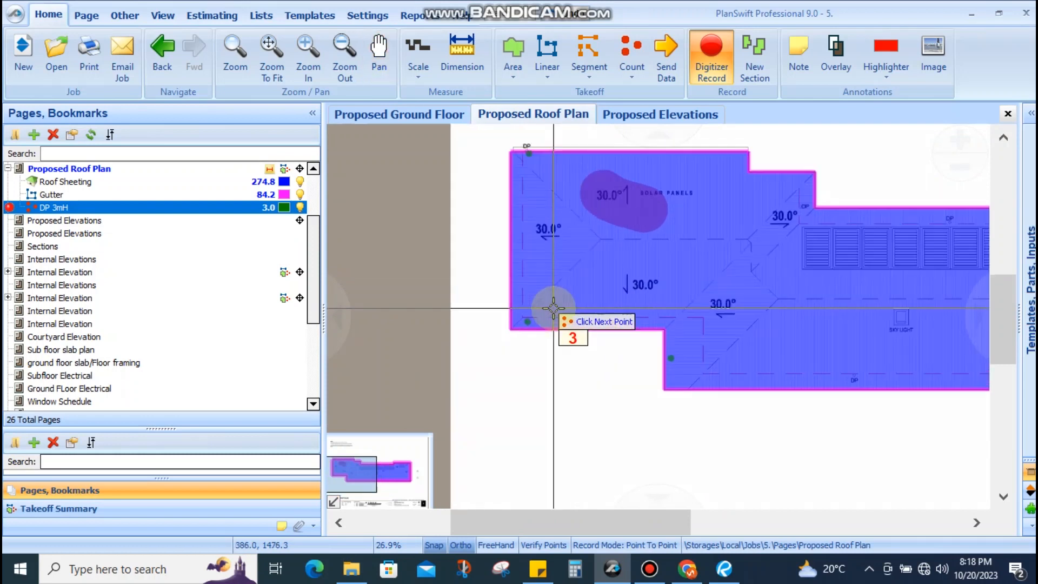
{"action": "key", "text": "Escape"}
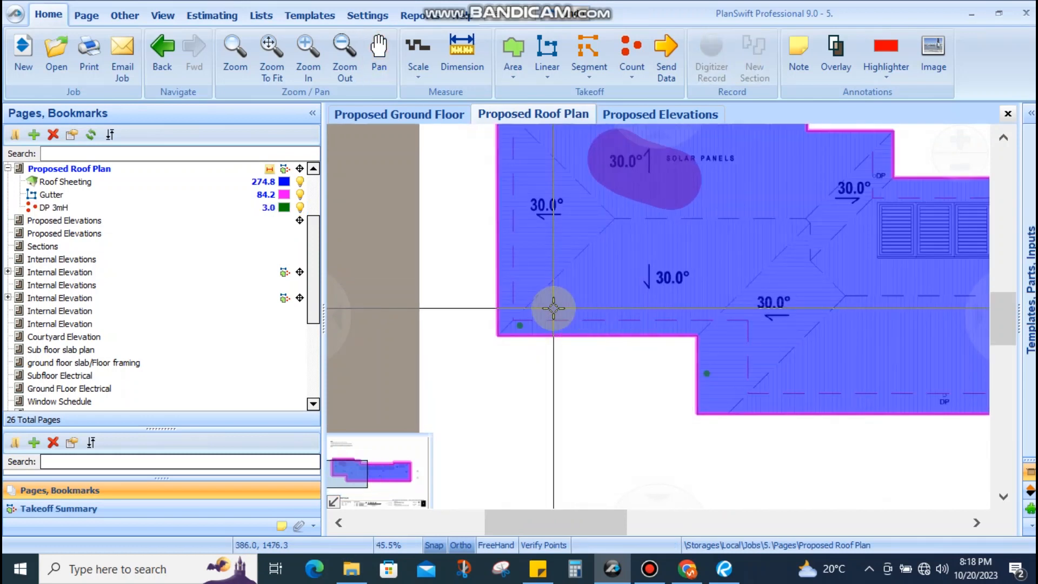
{"action": "scroll", "coordinate": [612, 301], "scroll_direction": "down", "scroll_amount": 3}
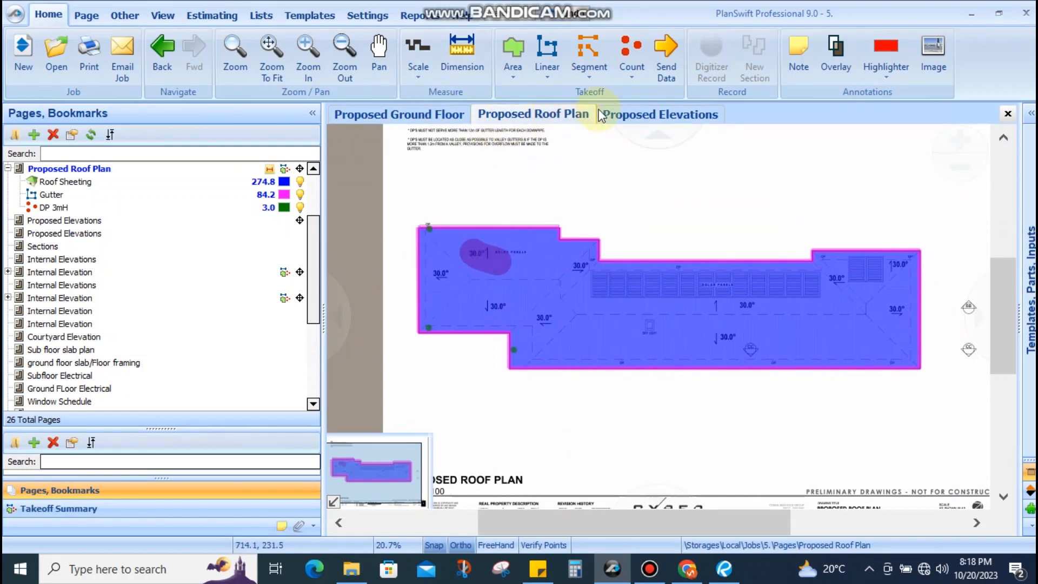
Open Proposed Elevations and pan past the street and west elevations
{"action": "left_click", "coordinate": [622, 113]}
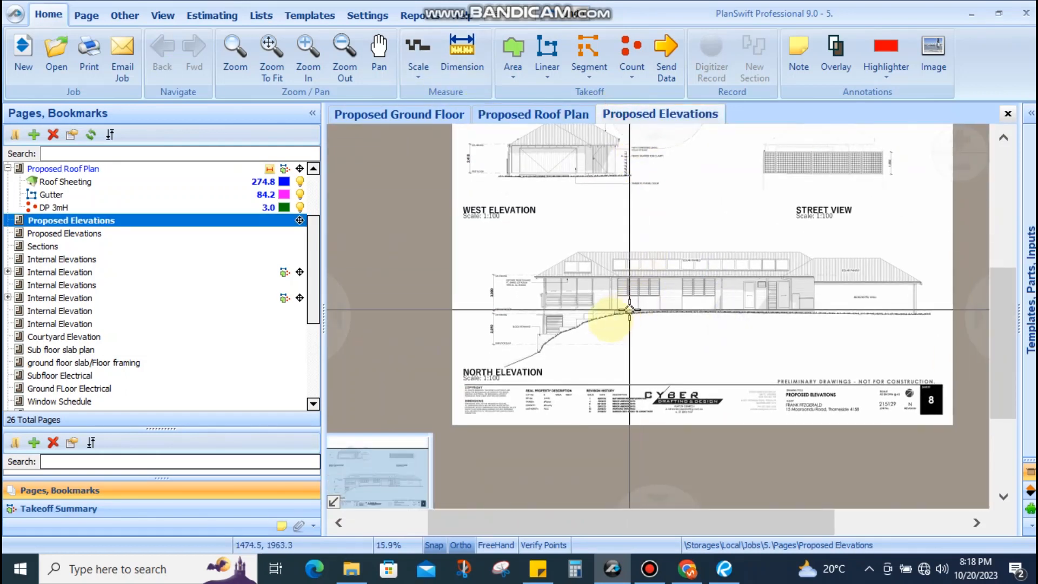
{"action": "scroll", "coordinate": [559, 307], "scroll_direction": "up", "scroll_amount": 2}
{"action": "left_click_drag", "start_coordinate": [537, 307], "coordinate": [482, 306]}
{"action": "scroll", "coordinate": [483, 306], "scroll_direction": "down", "scroll_amount": 1}
{"action": "left_click_drag", "start_coordinate": [585, 285], "coordinate": [378, 285]}
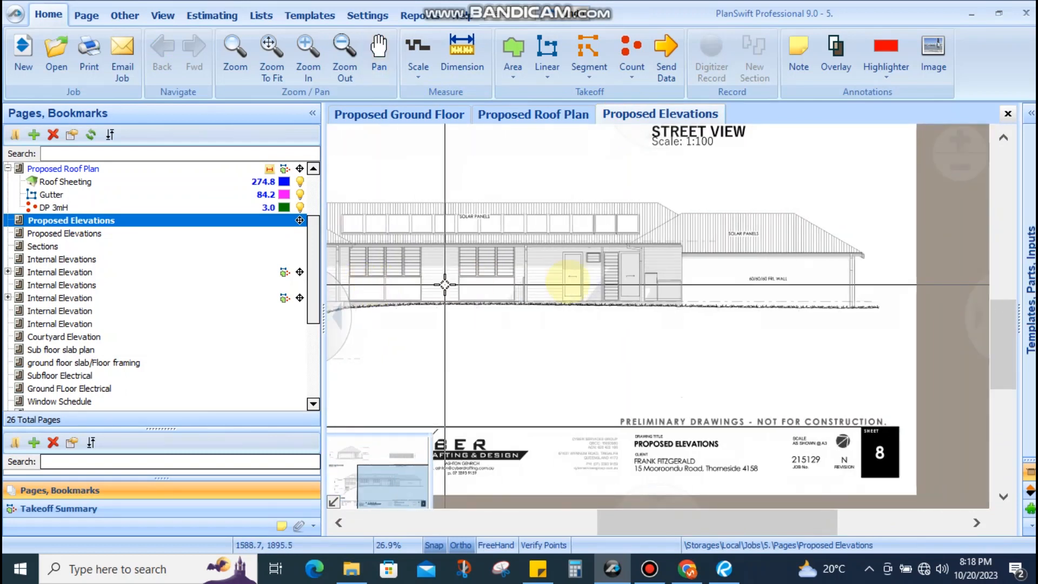
{"action": "scroll", "coordinate": [768, 278], "scroll_direction": "up", "scroll_amount": 1}
{"action": "scroll", "coordinate": [772, 301], "scroll_direction": "down", "scroll_amount": 2}
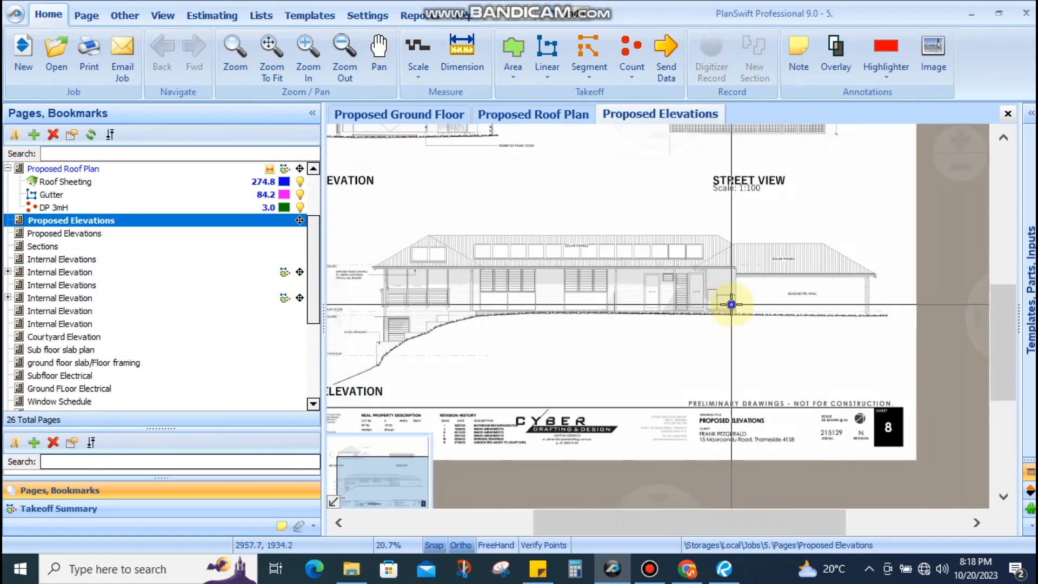
{"action": "left_click_drag", "start_coordinate": [729, 301], "coordinate": [764, 298]}
{"action": "scroll", "coordinate": [440, 300], "scroll_direction": "up", "scroll_amount": 4}
Frame the north elevation's left eave near the 3,000 and 2,590 heights
{"action": "left_click_drag", "start_coordinate": [456, 319], "coordinate": [577, 303]}
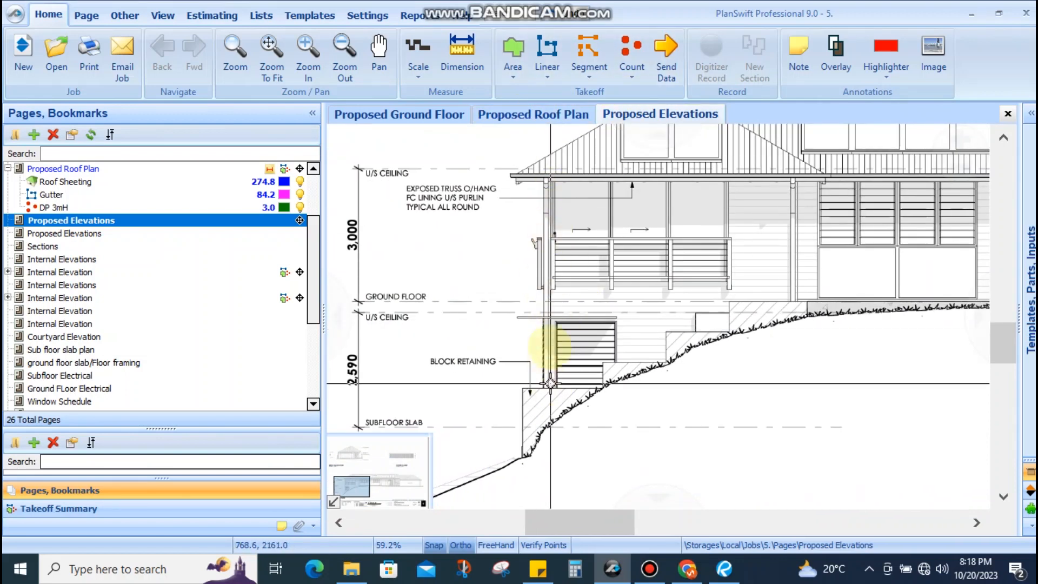
{"action": "left_click_drag", "start_coordinate": [549, 285], "coordinate": [473, 307]}
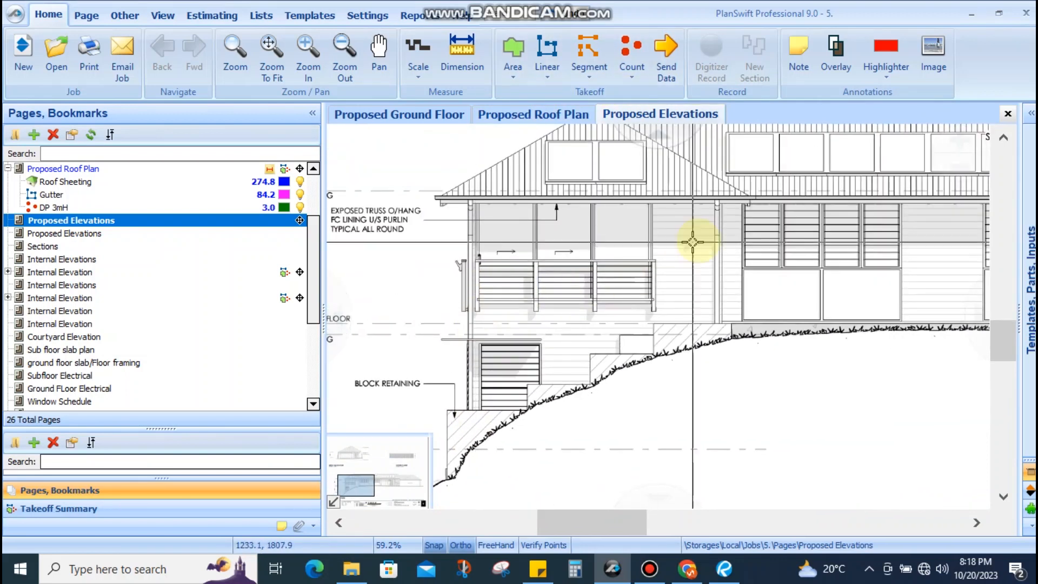
{"action": "mouse_move", "coordinate": [737, 200]}
{"action": "left_mouse_down"}
{"action": "mouse_move", "coordinate": [684, 331]}
{"action": "mouse_move", "coordinate": [686, 299]}
{"action": "mouse_move", "coordinate": [686, 348]}
{"action": "mouse_move", "coordinate": [662, 329]}
{"action": "left_mouse_up"}
{"action": "mouse_move", "coordinate": [685, 204]}
{"action": "left_mouse_down"}
{"action": "mouse_move", "coordinate": [636, 277]}
{"action": "mouse_move", "coordinate": [615, 351]}
{"action": "left_mouse_up"}
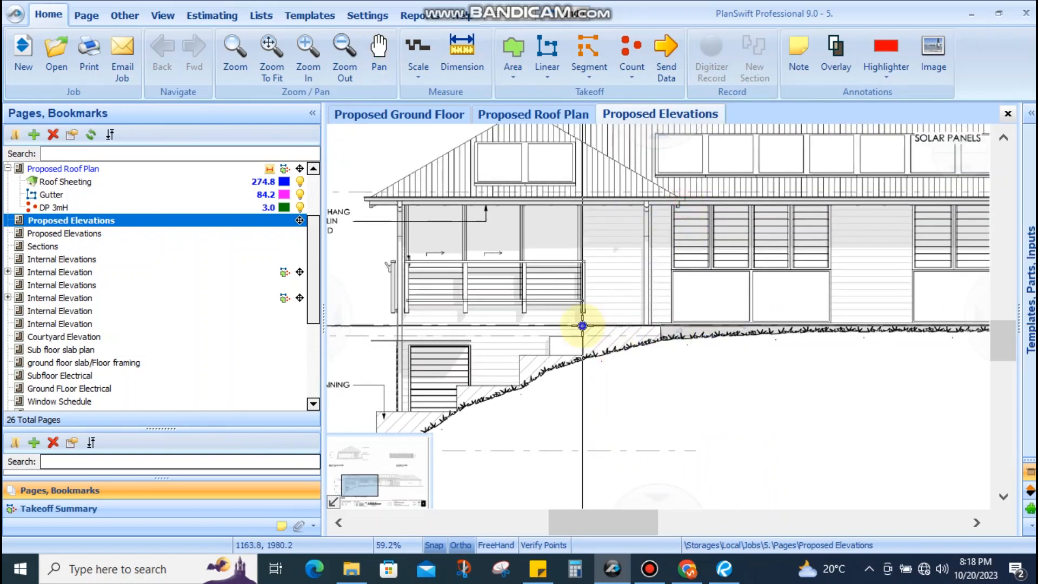
{"action": "left_click_drag", "start_coordinate": [509, 307], "coordinate": [806, 318]}
{"action": "mouse_move", "coordinate": [760, 223]}
{"action": "left_mouse_down"}
{"action": "mouse_move", "coordinate": [700, 434]}
{"action": "mouse_move", "coordinate": [678, 460]}
{"action": "left_mouse_up"}
{"action": "left_click_drag", "start_coordinate": [702, 359], "coordinate": [622, 358]}
{"action": "left_click_drag", "start_coordinate": [618, 215], "coordinate": [623, 445]}
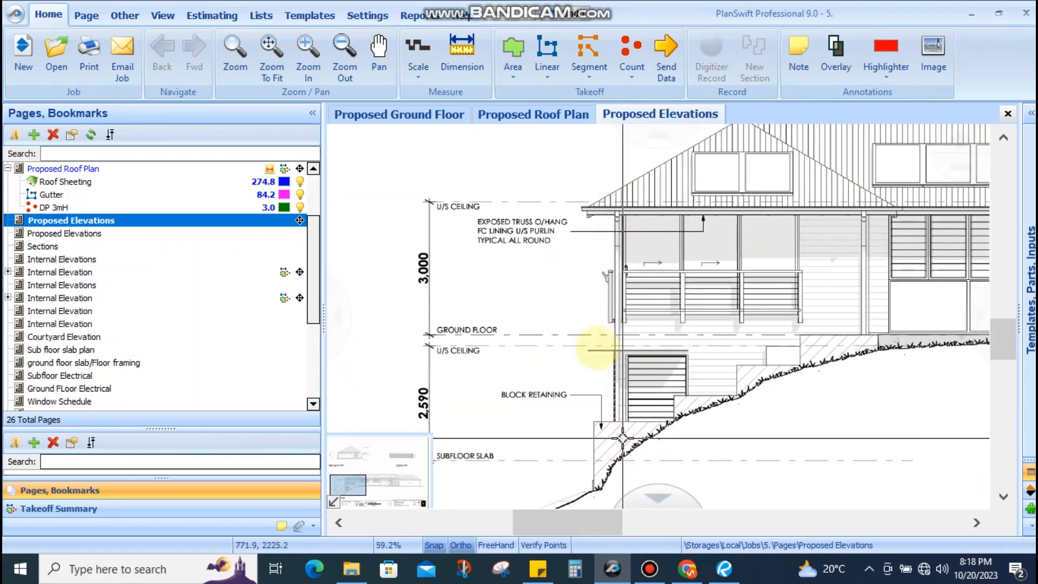
{"action": "left_click", "coordinate": [443, 60]}
{"action": "left_click", "coordinate": [618, 208]}
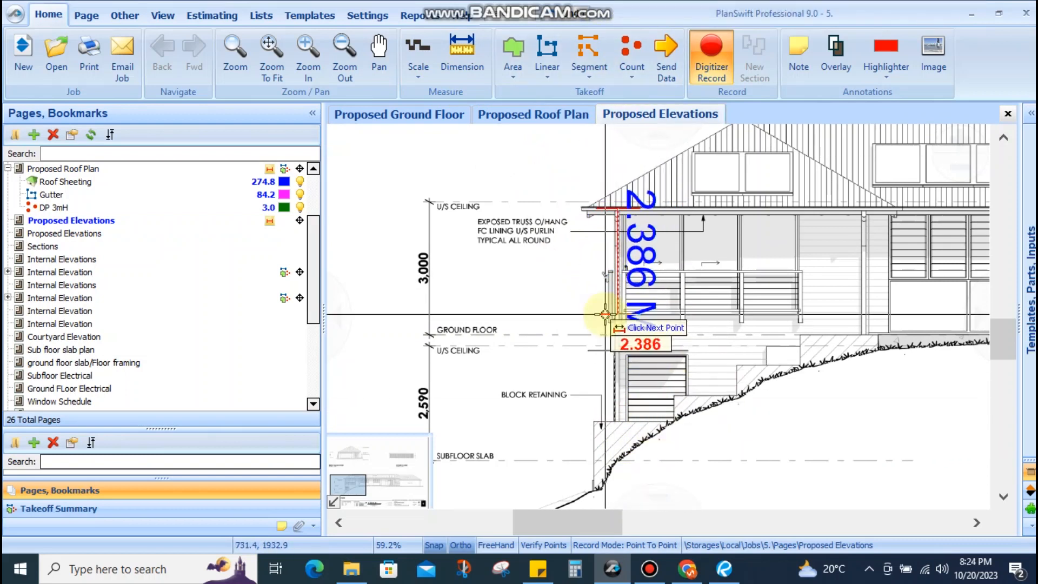
{"action": "scroll", "coordinate": [626, 405], "scroll_direction": "down", "scroll_amount": 2}
{"action": "scroll", "coordinate": [625, 406], "scroll_direction": "up", "scroll_amount": 4}
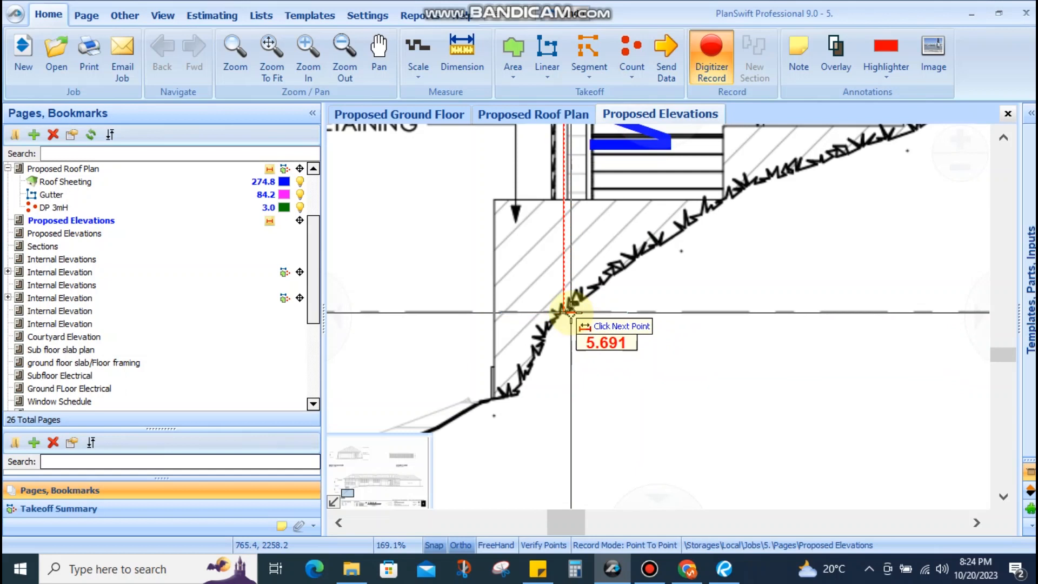
{"action": "scroll", "coordinate": [570, 312], "scroll_direction": "down", "scroll_amount": 2}
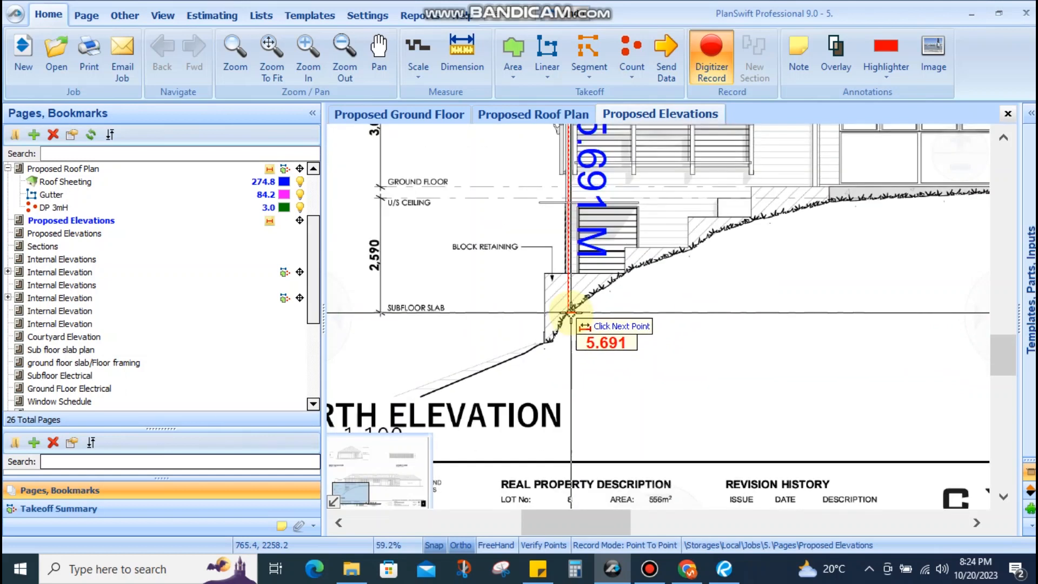
{"action": "key", "text": "Escape"}
{"action": "scroll", "coordinate": [571, 312], "scroll_direction": "down", "scroll_amount": 2}
{"action": "left_click_drag", "start_coordinate": [574, 255], "coordinate": [573, 303]}
{"action": "scroll", "coordinate": [572, 224], "scroll_direction": "up", "scroll_amount": 2}
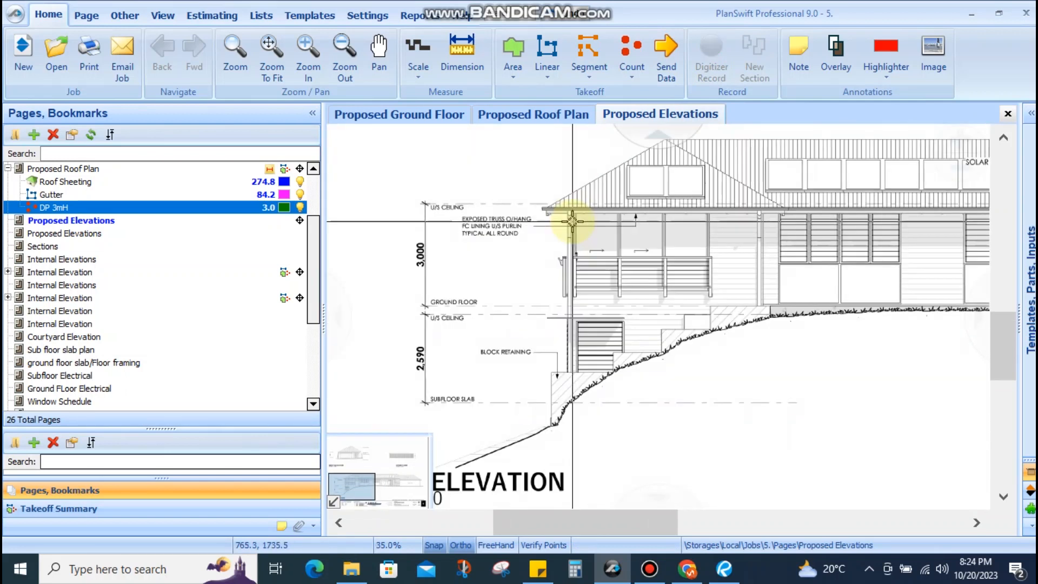
{"action": "scroll", "coordinate": [571, 223], "scroll_direction": "down", "scroll_amount": 3}
{"action": "left_click_drag", "start_coordinate": [578, 244], "coordinate": [471, 281]}
{"action": "key", "text": "Escape"}
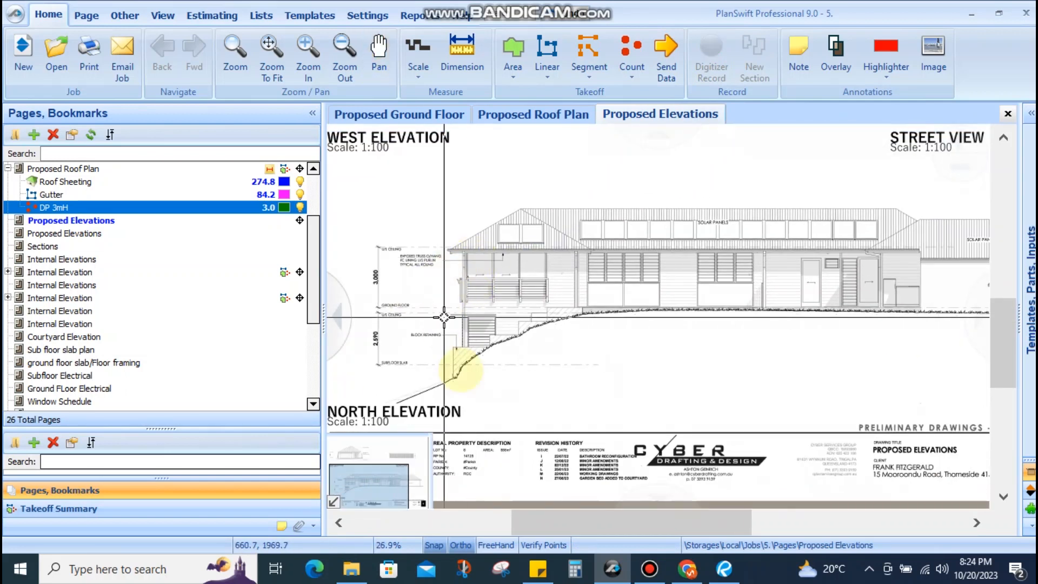
{"action": "scroll", "coordinate": [489, 250], "scroll_direction": "up", "scroll_amount": 3}
{"action": "scroll", "coordinate": [489, 250], "scroll_direction": "down", "scroll_amount": 2}
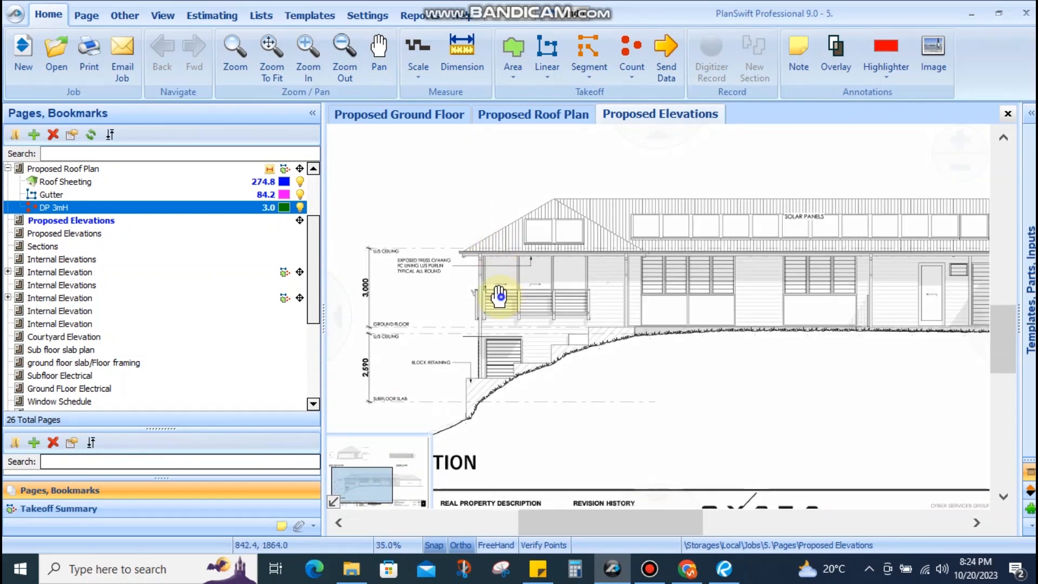
{"action": "scroll", "coordinate": [620, 258], "scroll_direction": "up", "scroll_amount": 2}
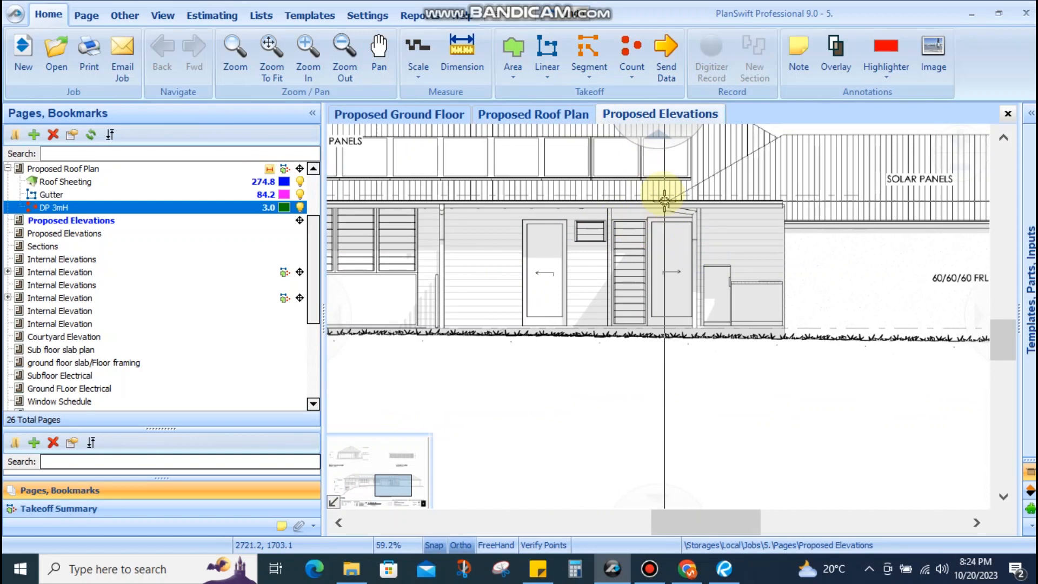
{"action": "left_click", "coordinate": [721, 346]}
{"action": "left_click", "coordinate": [463, 63]}
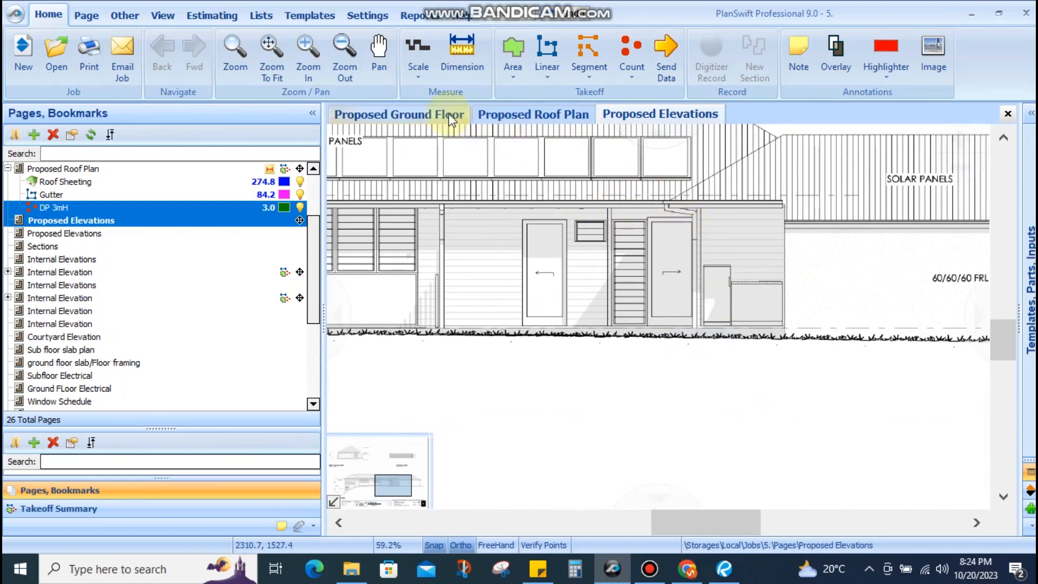
Create a count item named DP 6.5mH on the Proposed Roof Plan
{"action": "left_click", "coordinate": [508, 113]}
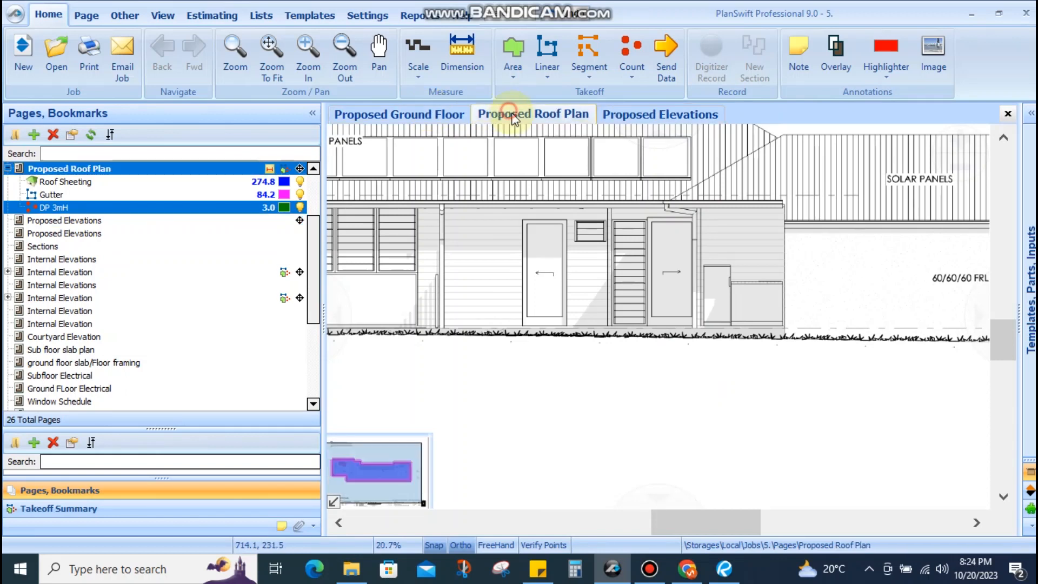
{"action": "scroll", "coordinate": [841, 262], "scroll_direction": "up", "scroll_amount": 3}
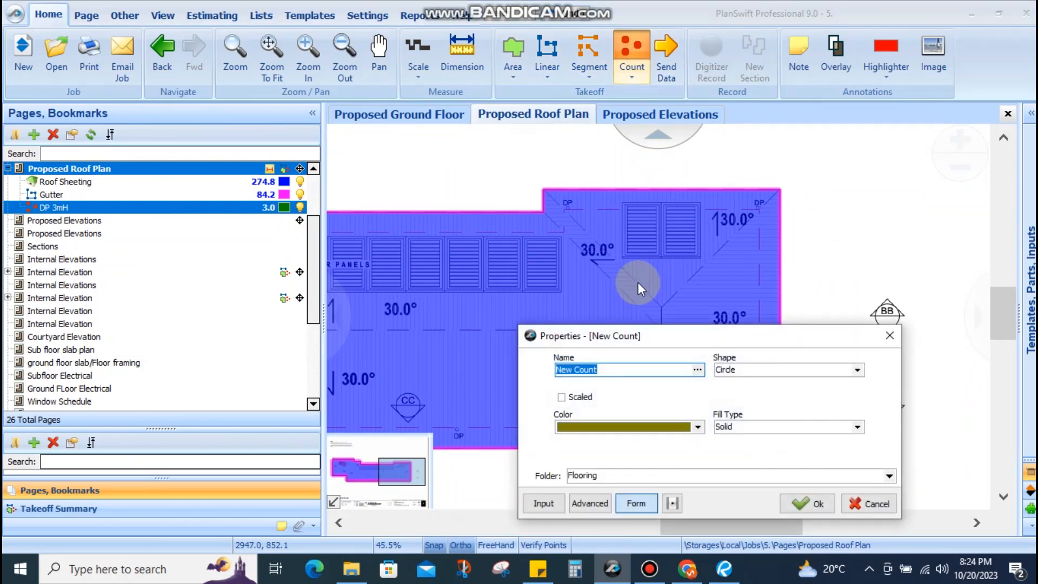
{"action": "type", "text": "DP 6.5mH"}
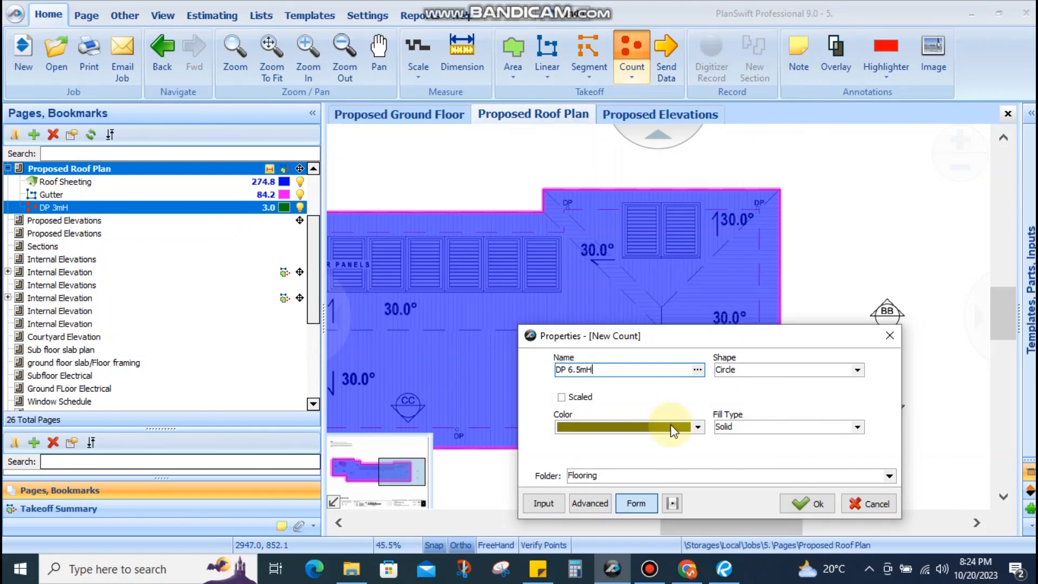
{"action": "left_click", "coordinate": [807, 503]}
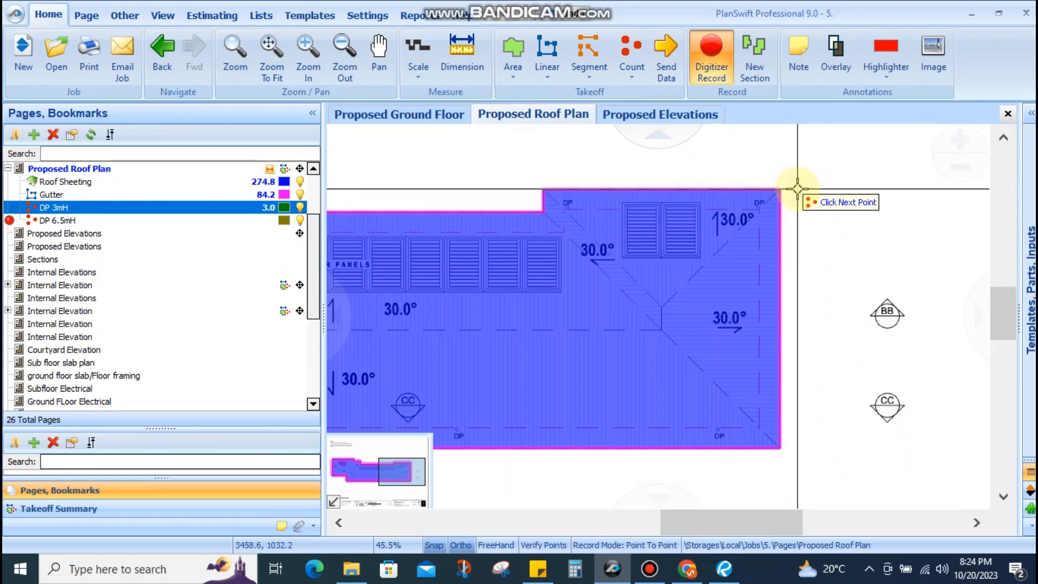
Mark two DP 6.5mH downpipes at the roof's top-right and bottom-right corners
{"action": "scroll", "coordinate": [776, 190], "scroll_direction": "up", "scroll_amount": 4}
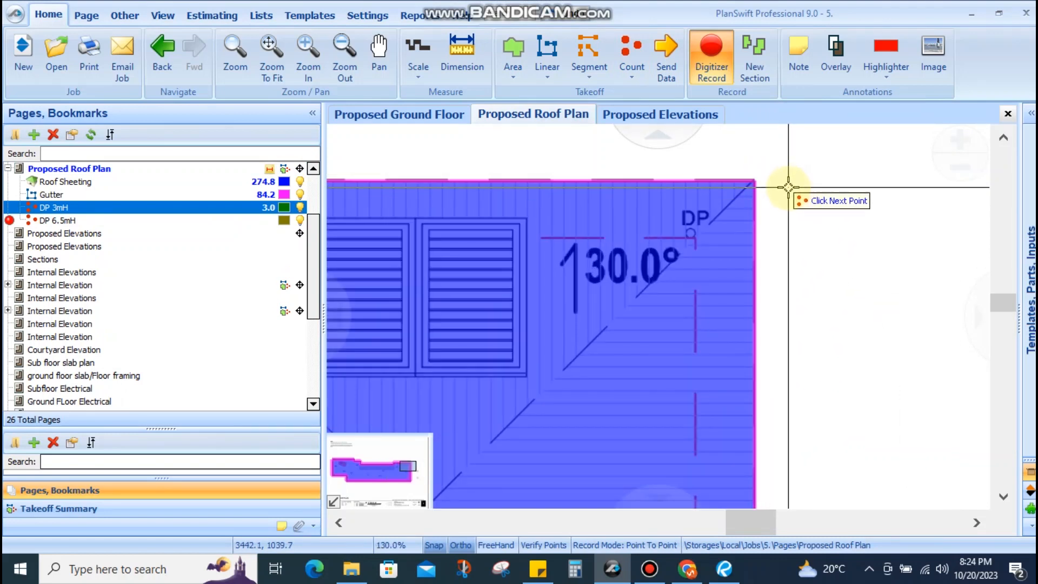
{"action": "scroll", "coordinate": [785, 201], "scroll_direction": "down", "scroll_amount": 2}
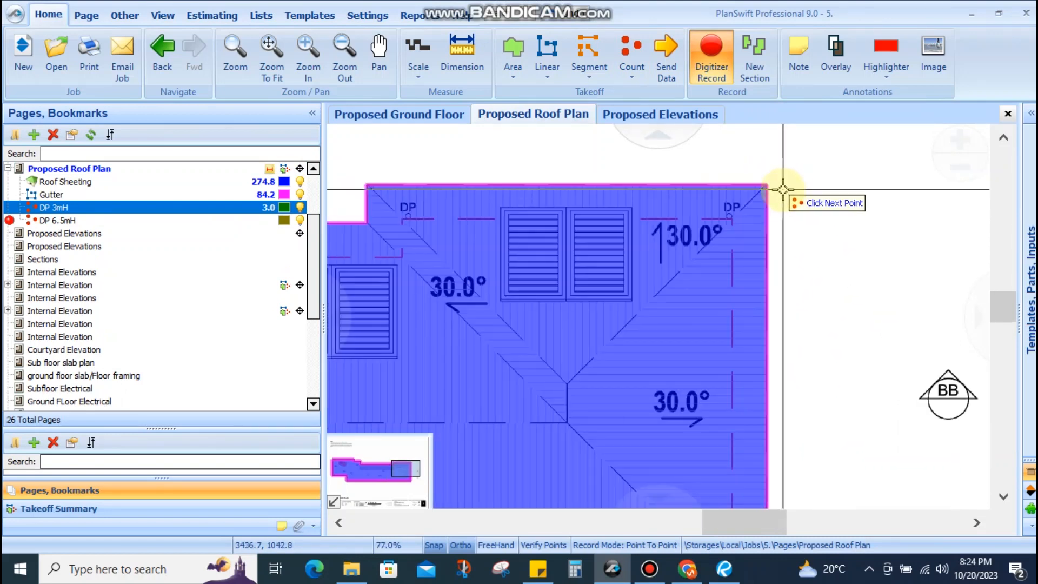
{"action": "left_click", "coordinate": [784, 199]}
{"action": "scroll", "coordinate": [805, 270], "scroll_direction": "down", "scroll_amount": 2}
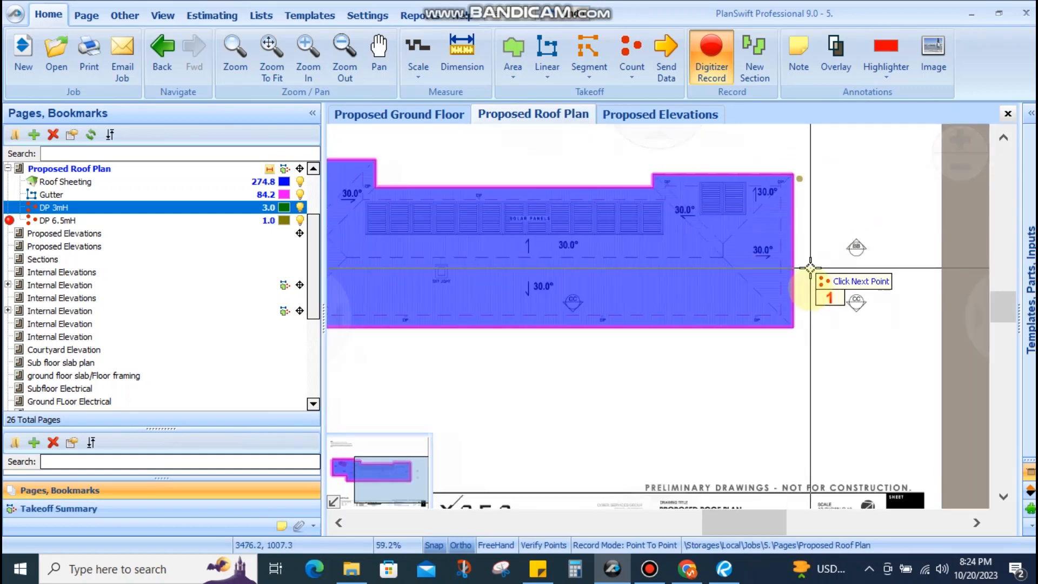
{"action": "scroll", "coordinate": [799, 335], "scroll_direction": "up", "scroll_amount": 1}
{"action": "left_click", "coordinate": [795, 344]}
{"action": "scroll", "coordinate": [795, 343], "scroll_direction": "down", "scroll_amount": 3}
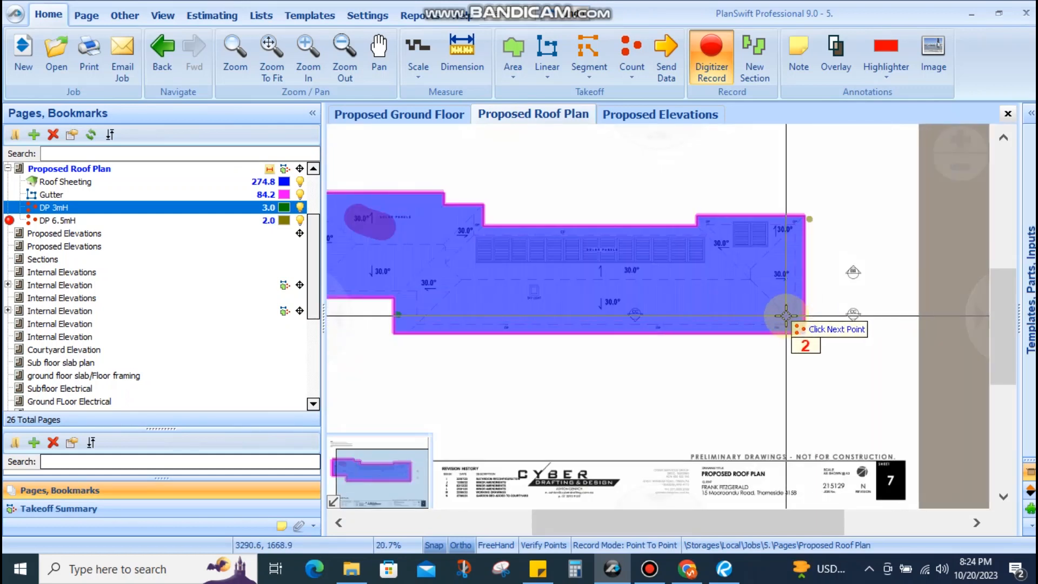
{"action": "key", "text": "Escape"}
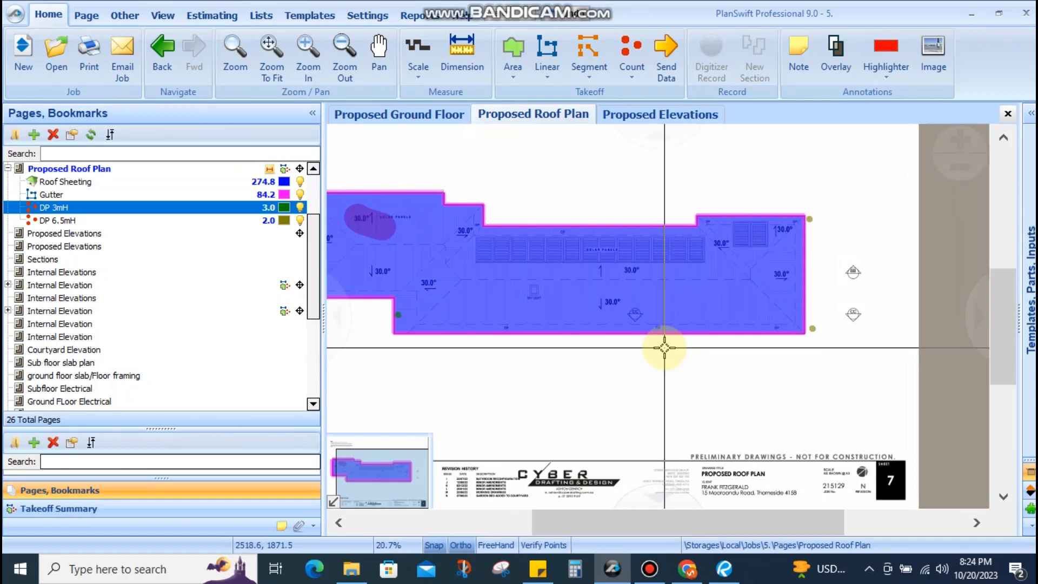
{"action": "left_click_drag", "start_coordinate": [664, 348], "coordinate": [738, 398]}
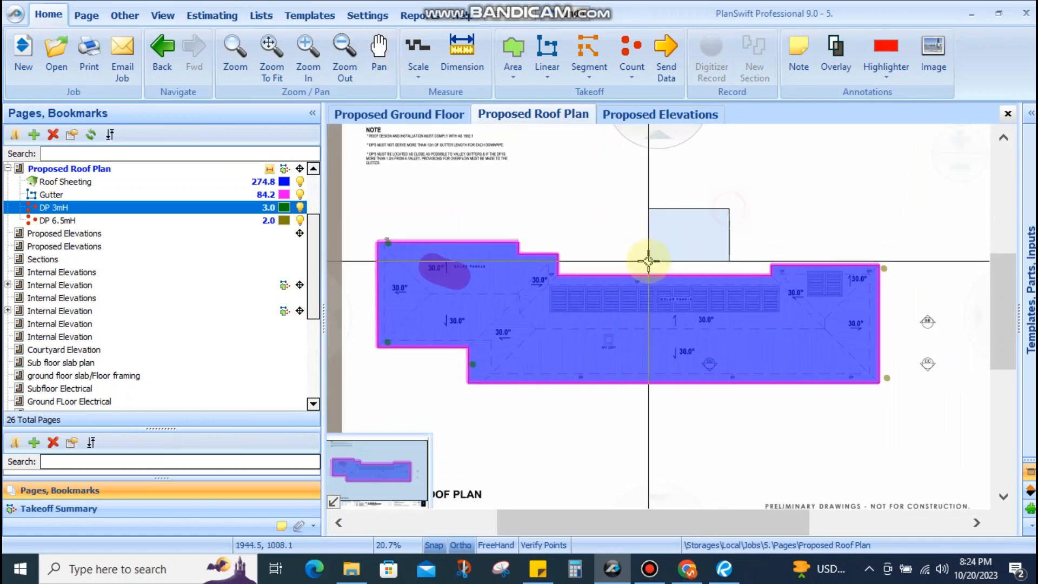
{"action": "scroll", "coordinate": [658, 278], "scroll_direction": "up", "scroll_amount": 2}
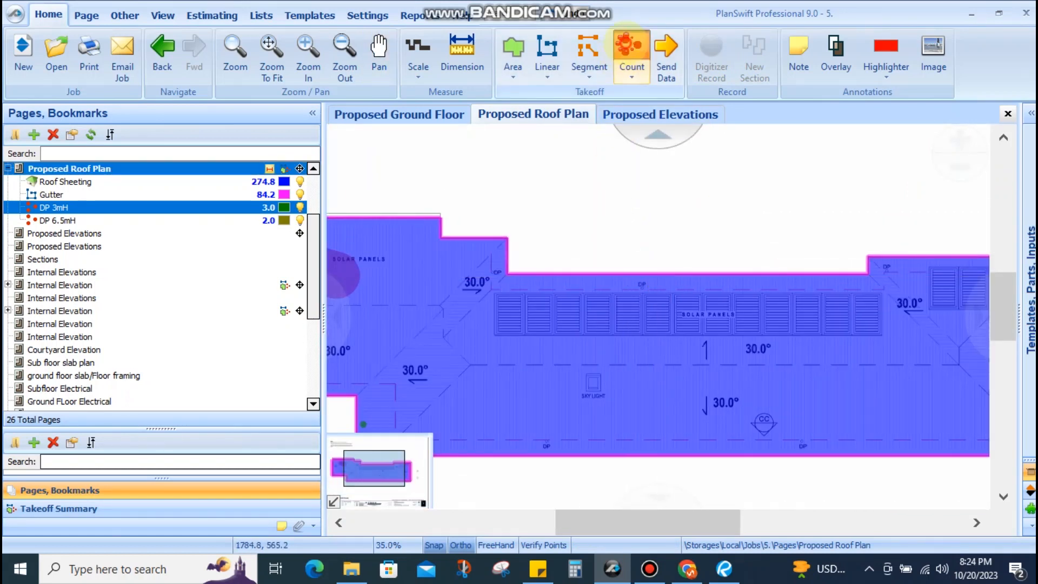
Create a new count item named DP 4.1mH
{"action": "type", "text": "DP"}
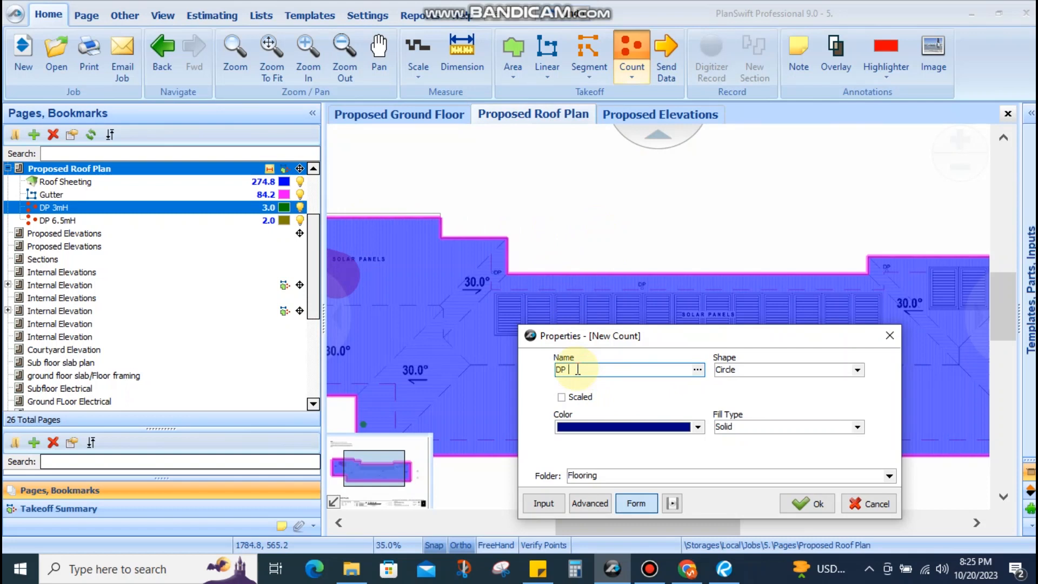
{"action": "type", "text": "4"}
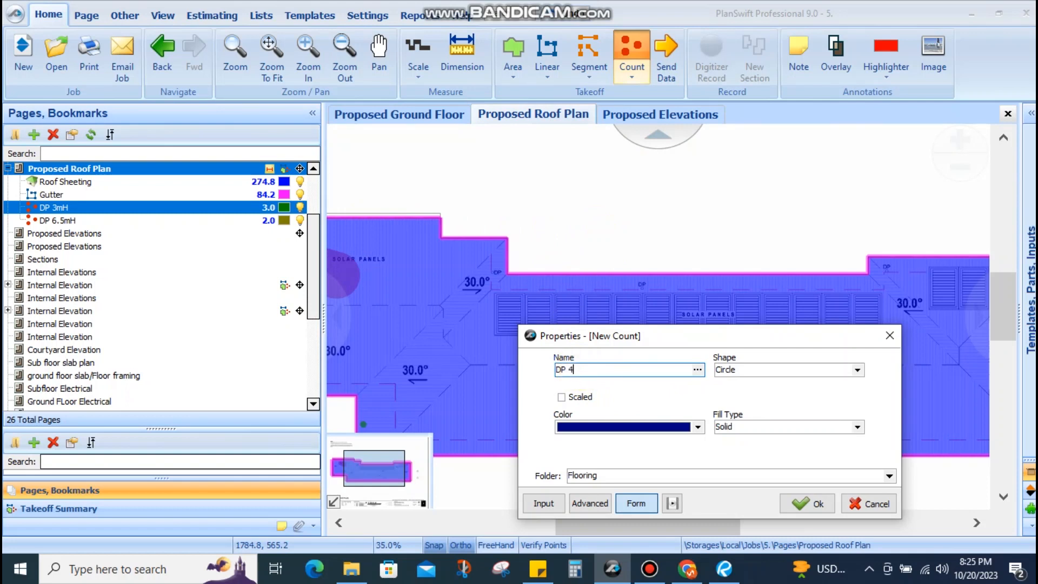
{"action": "type", "text": ".1mH"}
{"action": "left_click", "coordinate": [788, 501]}
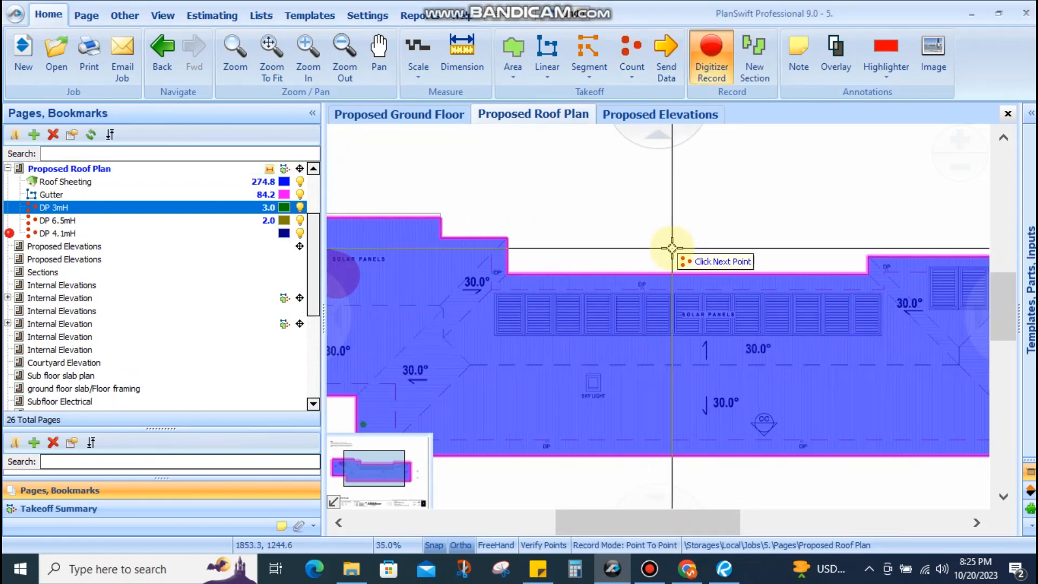
{"action": "scroll", "coordinate": [754, 257], "scroll_direction": "down", "scroll_amount": 2}
{"action": "scroll", "coordinate": [754, 256], "scroll_direction": "up", "scroll_amount": 5}
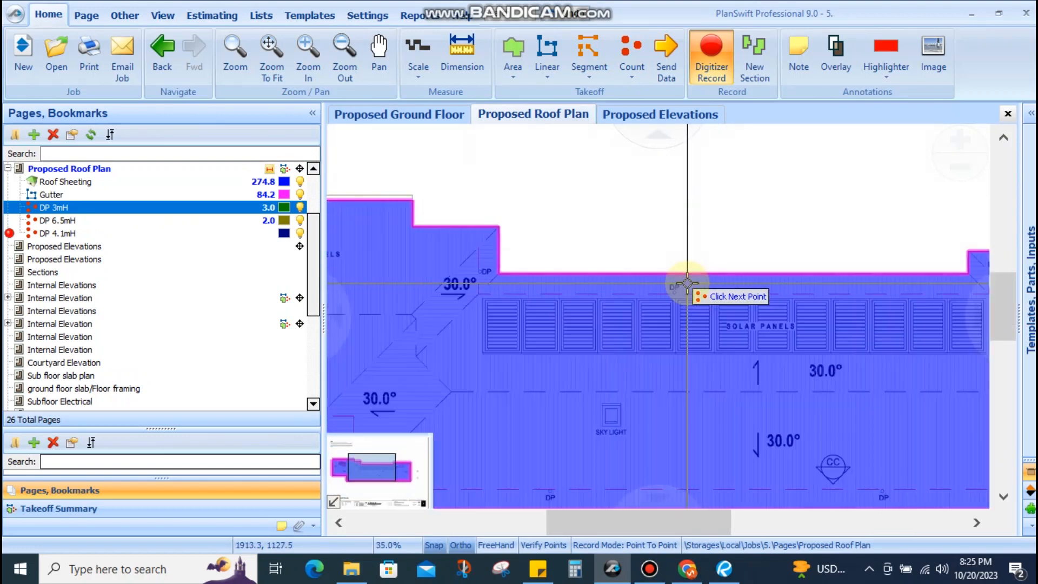
Place five DP 4.1mH downpipe points along the roof edges
{"action": "left_click", "coordinate": [684, 292]}
{"action": "scroll", "coordinate": [683, 281], "scroll_direction": "down", "scroll_amount": 3}
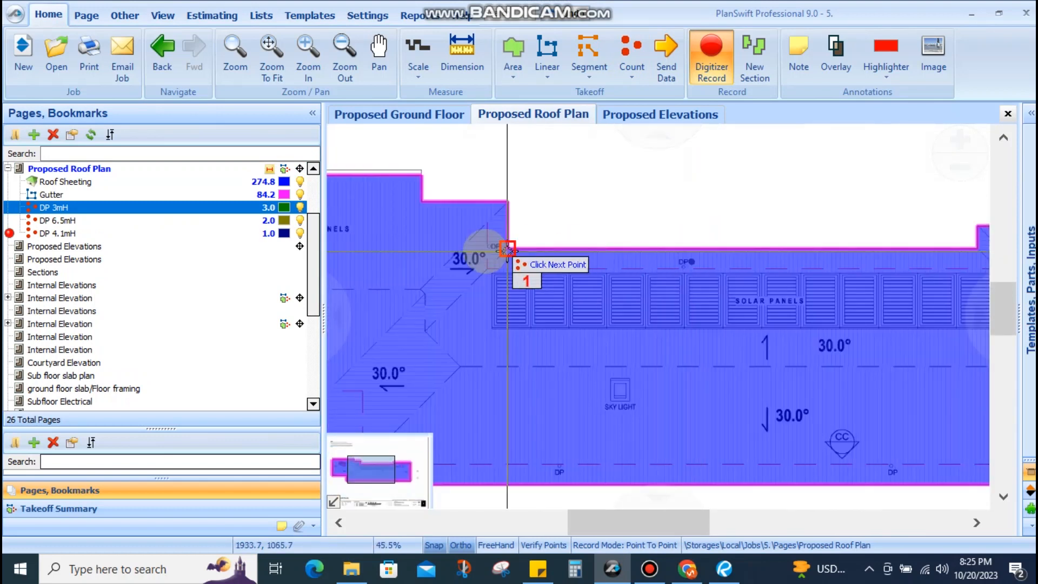
{"action": "left_click", "coordinate": [482, 238]}
{"action": "scroll", "coordinate": [563, 225], "scroll_direction": "down", "scroll_amount": 3}
{"action": "scroll", "coordinate": [610, 205], "scroll_direction": "up", "scroll_amount": 2}
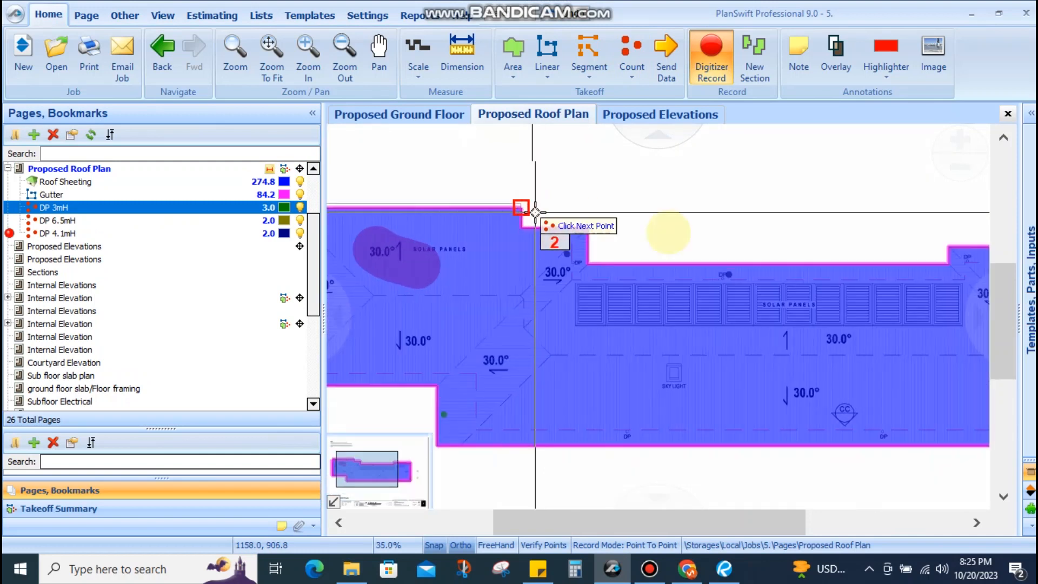
{"action": "scroll", "coordinate": [805, 258], "scroll_direction": "down", "scroll_amount": 2}
{"action": "scroll", "coordinate": [813, 254], "scroll_direction": "up", "scroll_amount": 3}
{"action": "scroll", "coordinate": [810, 251], "scroll_direction": "down", "scroll_amount": 3}
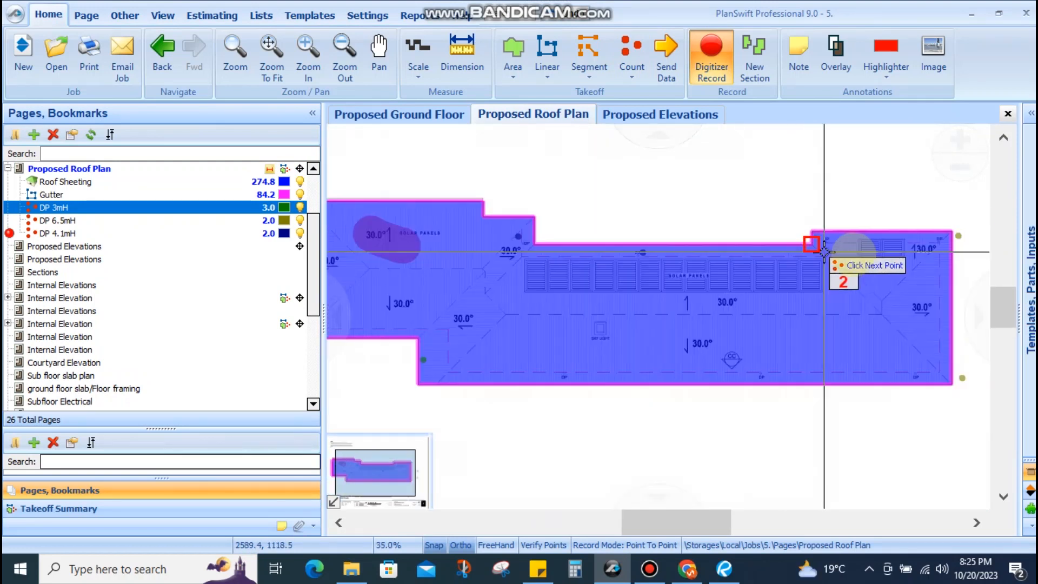
{"action": "scroll", "coordinate": [836, 248], "scroll_direction": "up", "scroll_amount": 2}
{"action": "left_click", "coordinate": [771, 222]}
{"action": "scroll", "coordinate": [759, 220], "scroll_direction": "down", "scroll_amount": 5}
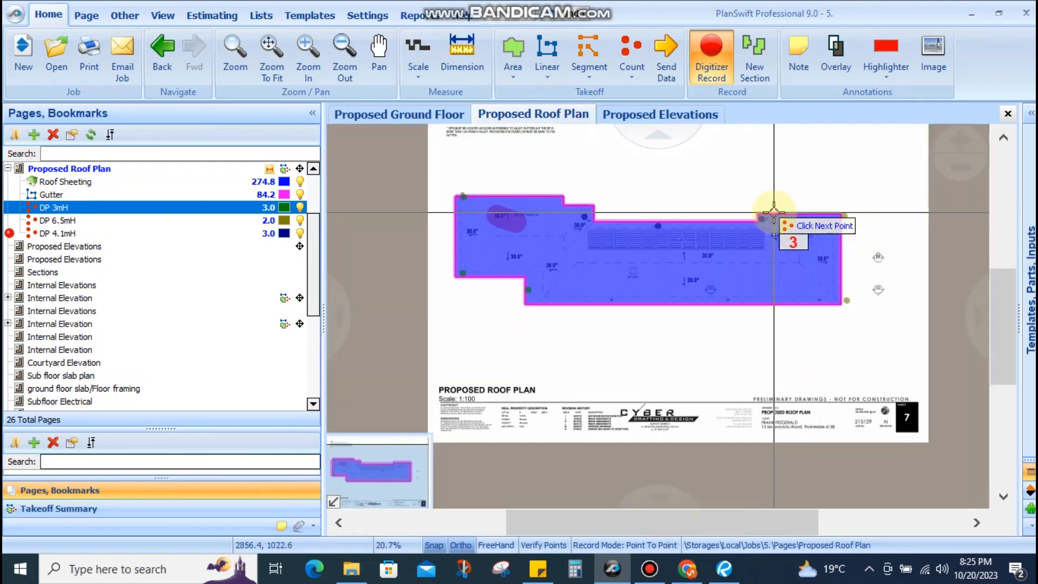
{"action": "scroll", "coordinate": [775, 307], "scroll_direction": "up", "scroll_amount": 3}
{"action": "left_click", "coordinate": [676, 290]}
{"action": "scroll", "coordinate": [624, 294], "scroll_direction": "down", "scroll_amount": 1}
{"action": "scroll", "coordinate": [622, 294], "scroll_direction": "up", "scroll_amount": 1}
{"action": "left_click", "coordinate": [621, 292]}
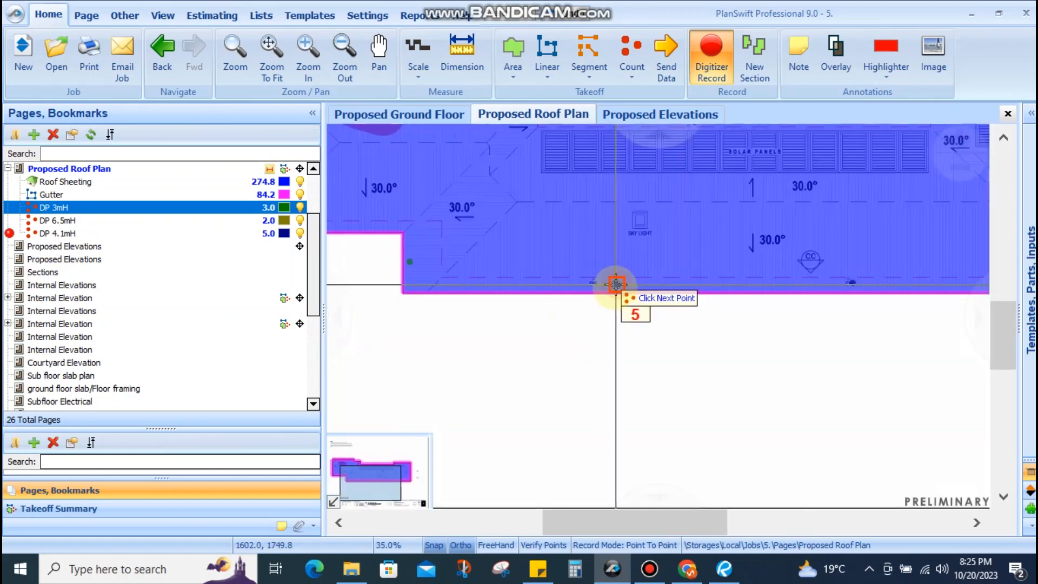
{"action": "scroll", "coordinate": [562, 295], "scroll_direction": "down", "scroll_amount": 1}
{"action": "scroll", "coordinate": [560, 295], "scroll_direction": "down", "scroll_amount": 2}
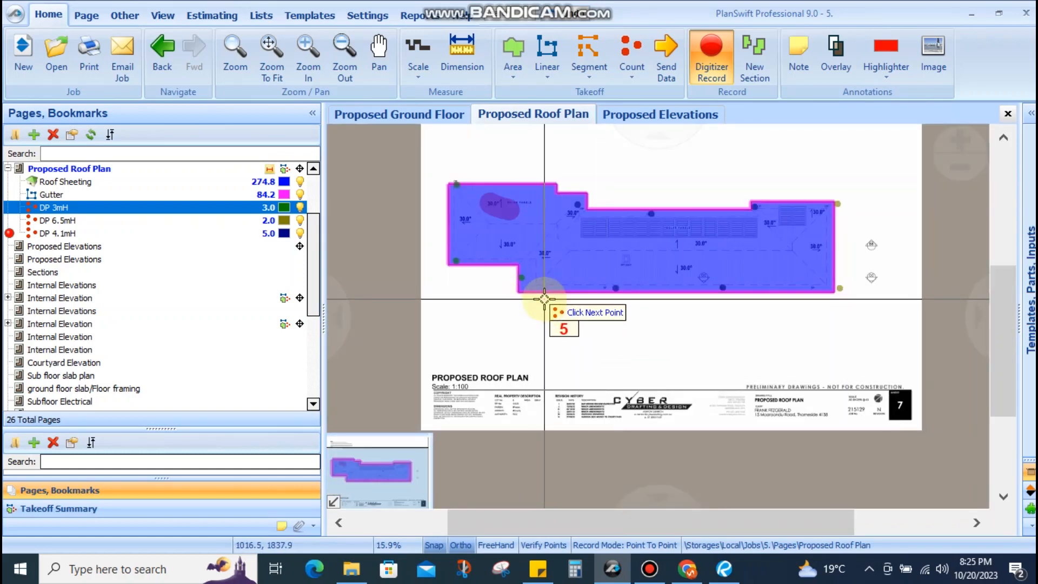
{"action": "key", "text": "Escape"}
Select a DP 4.1mH point to confirm the count totals 5
{"action": "scroll", "coordinate": [598, 316], "scroll_direction": "up", "scroll_amount": 4}
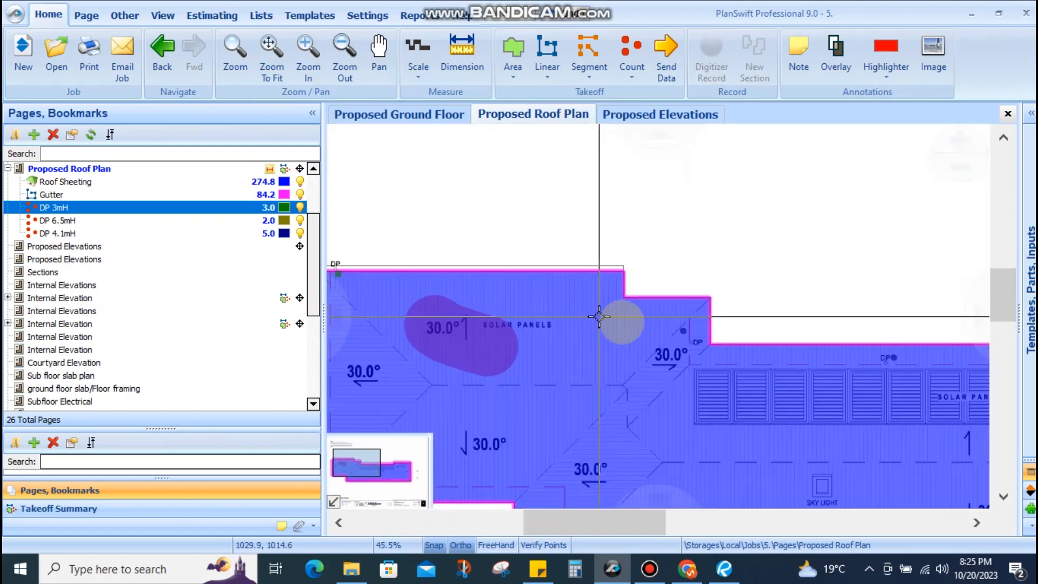
{"action": "left_click", "coordinate": [683, 331]}
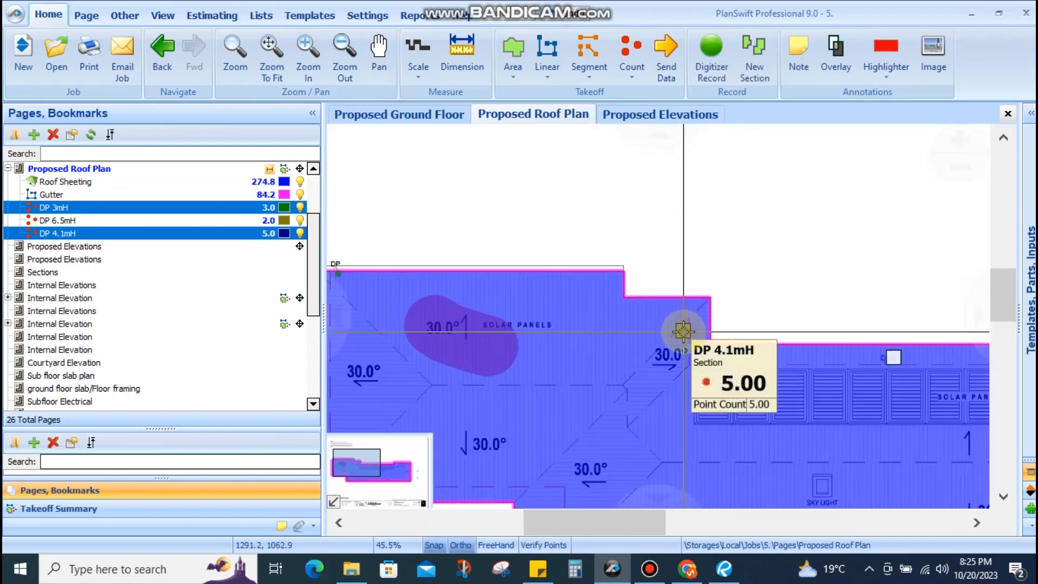
{"action": "key", "text": "Escape"}
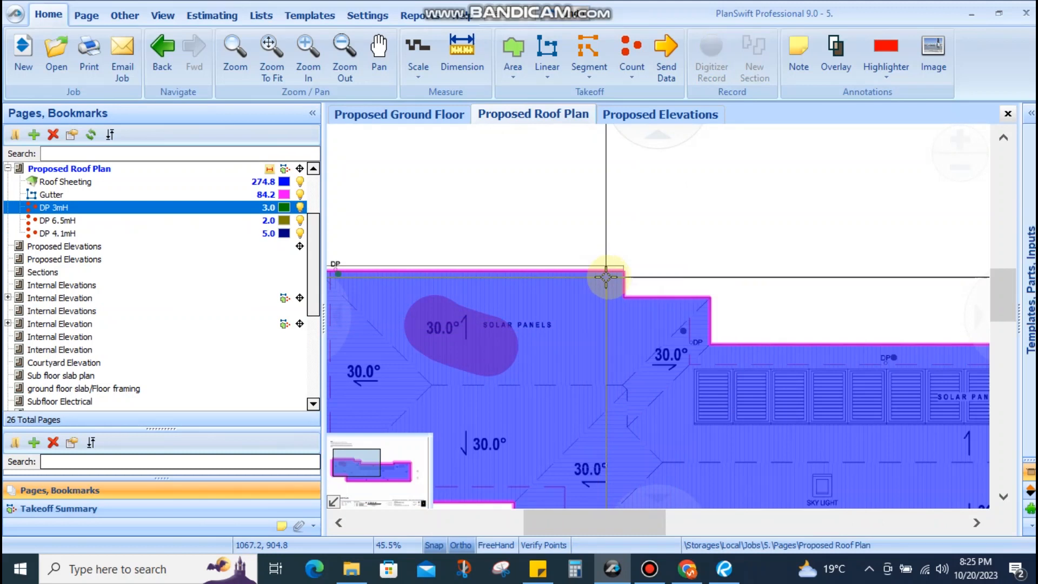
Check the DP 3mH downpipe points along the roof's lower-left edge
{"action": "scroll", "coordinate": [606, 277], "scroll_direction": "down", "scroll_amount": 4}
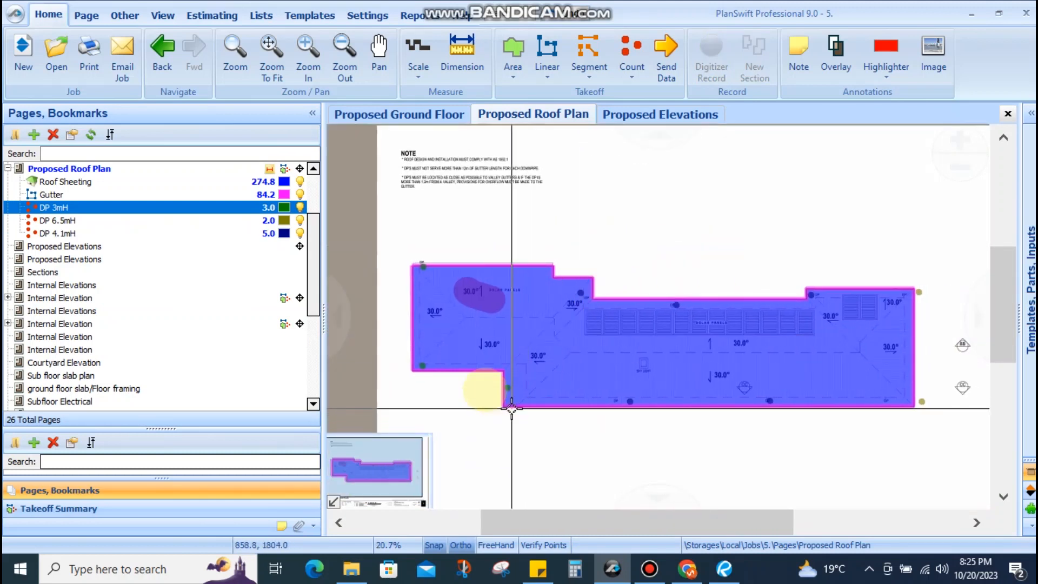
{"action": "left_click_drag", "start_coordinate": [484, 388], "coordinate": [551, 309]}
{"action": "scroll", "coordinate": [510, 303], "scroll_direction": "up", "scroll_amount": 3}
{"action": "left_click", "coordinate": [469, 267]}
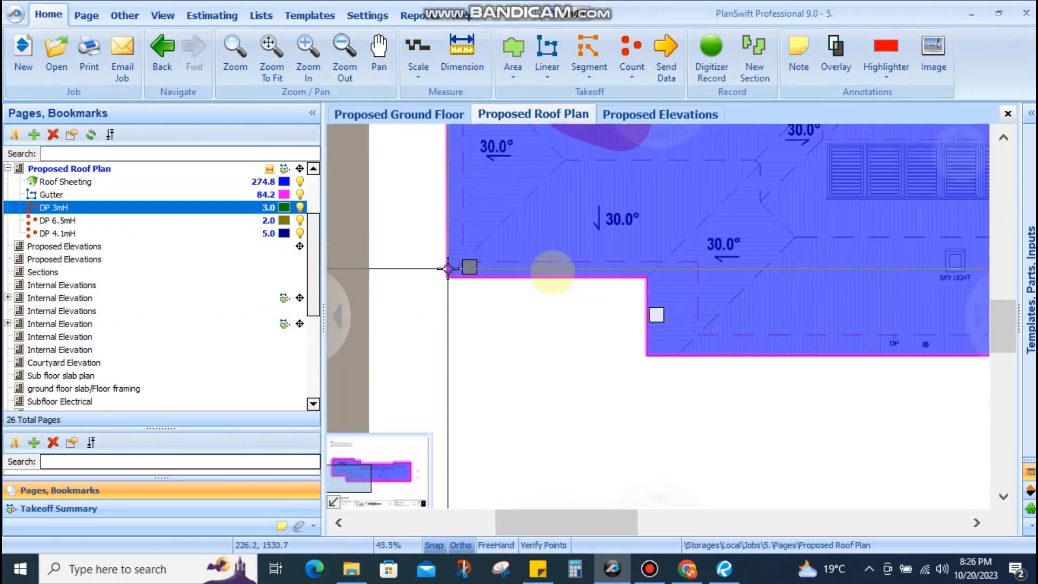
{"action": "scroll", "coordinate": [537, 335], "scroll_direction": "down", "scroll_amount": 4}
{"action": "key", "text": "Escape"}
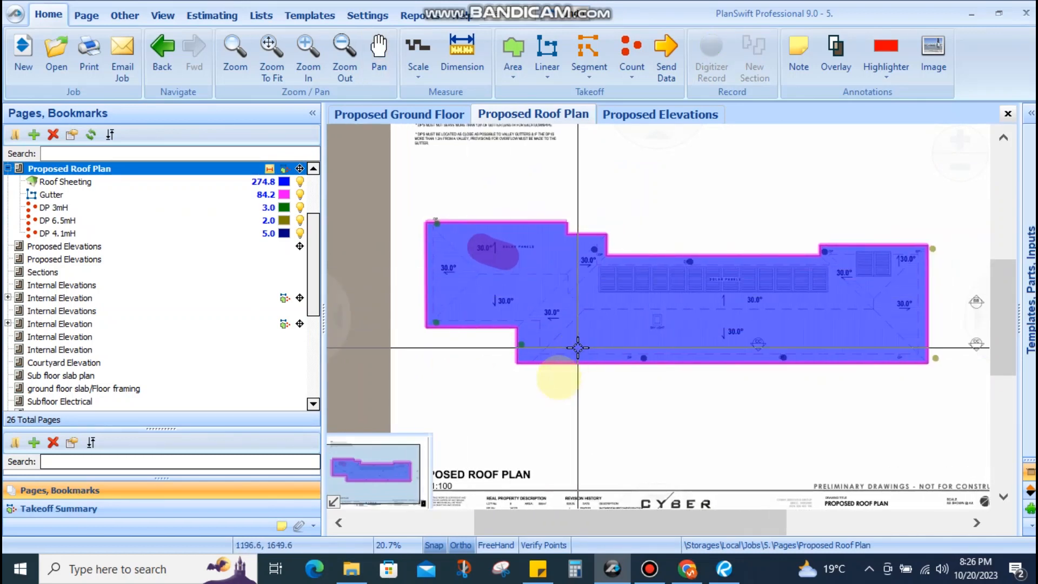
Pan around the roof plan and recentre it on the top-left DP corner
{"action": "left_click_drag", "start_coordinate": [493, 369], "coordinate": [492, 329]}
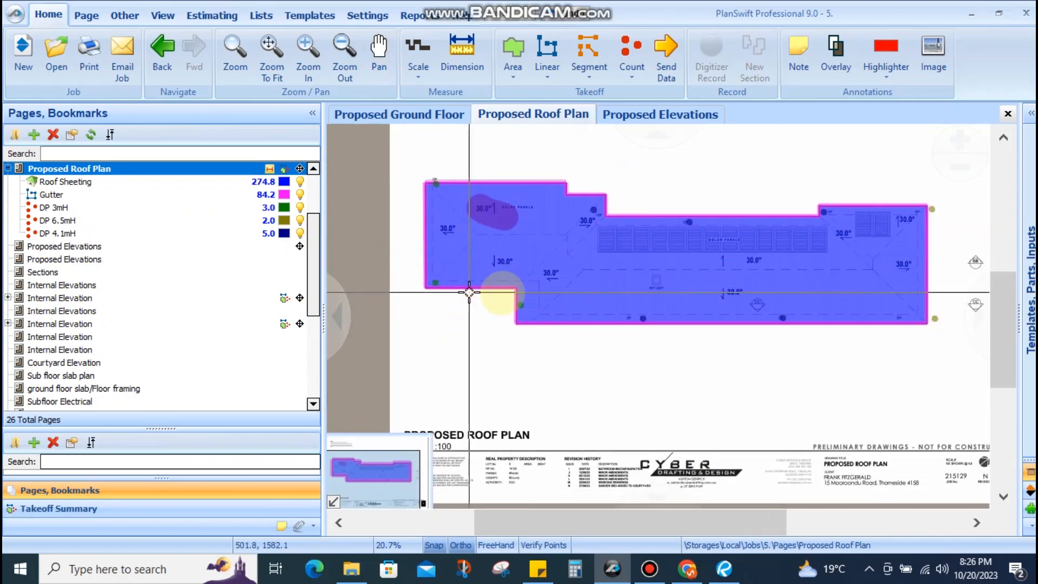
{"action": "left_click_drag", "start_coordinate": [621, 366], "coordinate": [508, 390]}
{"action": "left_click_drag", "start_coordinate": [713, 361], "coordinate": [772, 356]}
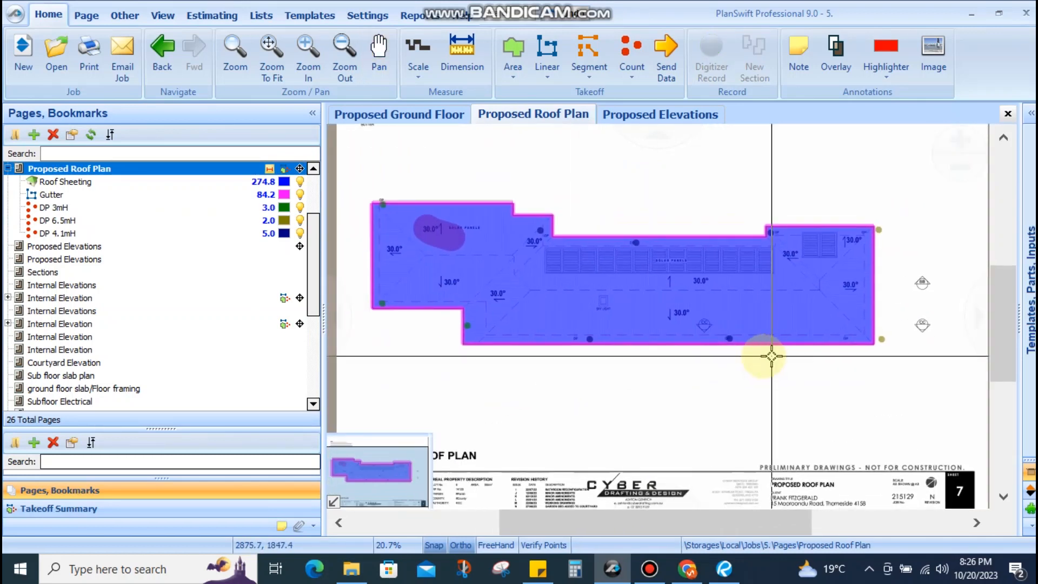
{"action": "left_click_drag", "start_coordinate": [611, 368], "coordinate": [725, 343]}
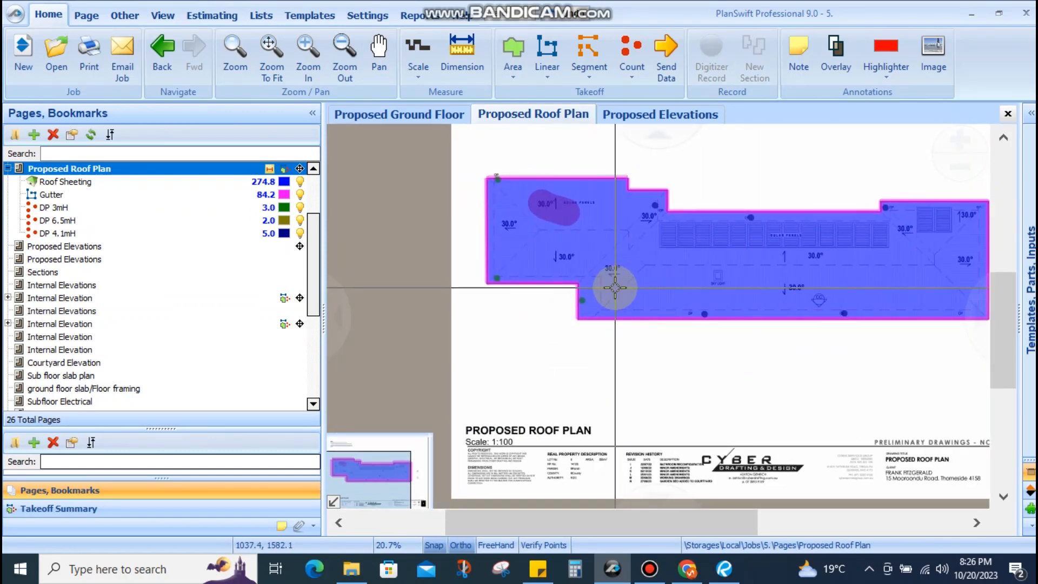
{"action": "left_click_drag", "start_coordinate": [758, 380], "coordinate": [648, 400]}
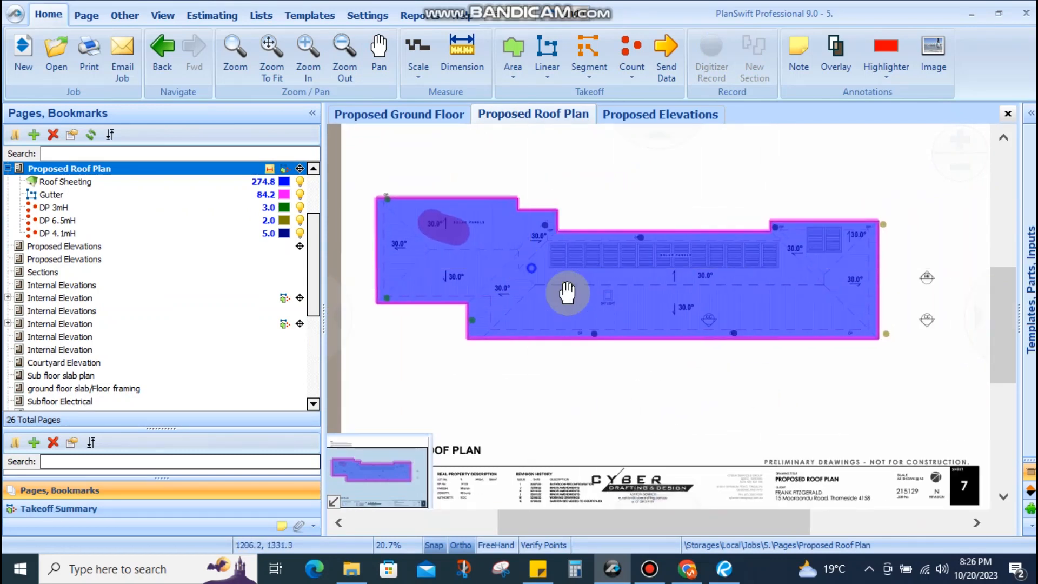
{"action": "left_click_drag", "start_coordinate": [531, 268], "coordinate": [587, 307]}
{"action": "scroll", "coordinate": [452, 241], "scroll_direction": "up", "scroll_amount": 3}
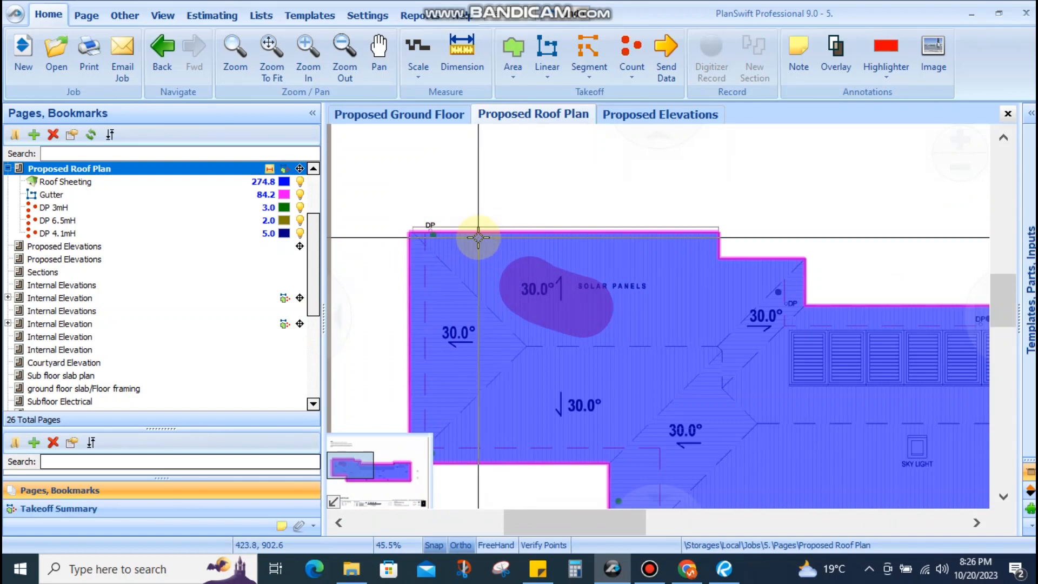
{"action": "scroll", "coordinate": [479, 236], "scroll_direction": "down", "scroll_amount": 2}
{"action": "scroll", "coordinate": [485, 308], "scroll_direction": "up", "scroll_amount": 3}
{"action": "left_click_drag", "start_coordinate": [517, 287], "coordinate": [537, 318]}
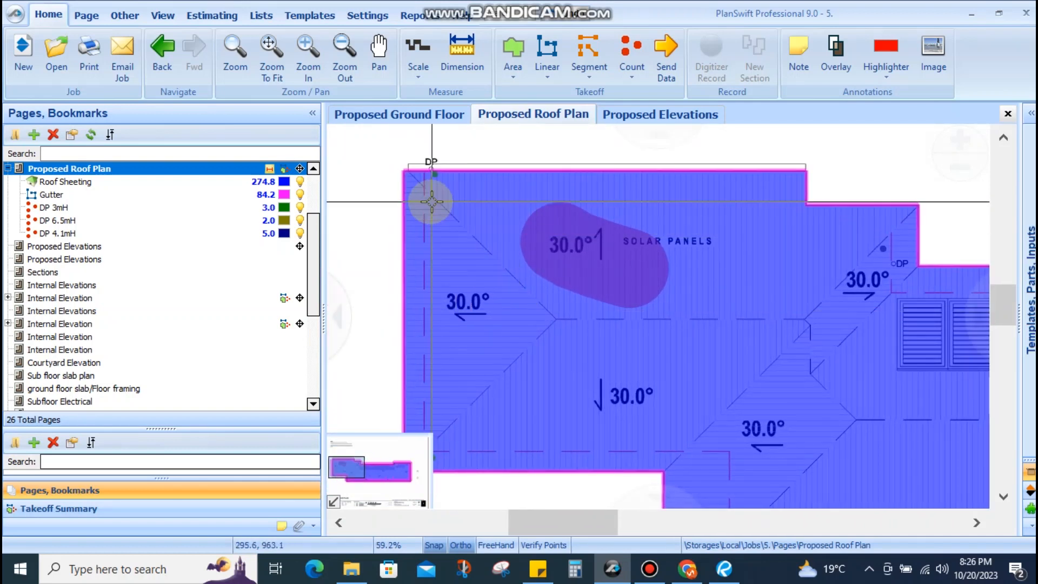
Review the roof sheeting totals, then start a new Linear measurement
{"action": "mouse_move", "coordinate": [531, 322]}
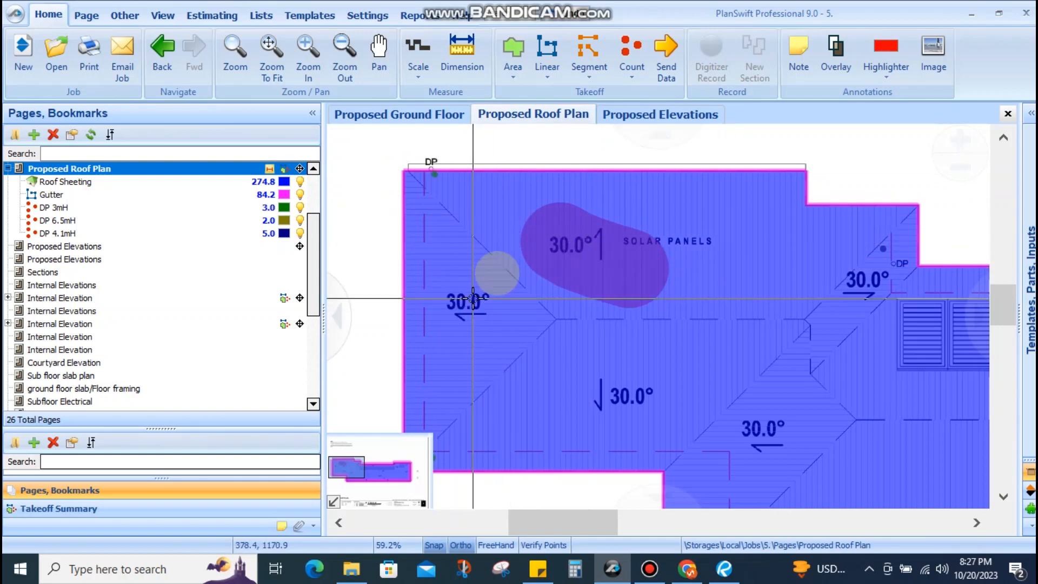
{"action": "mouse_move", "coordinate": [454, 354]}
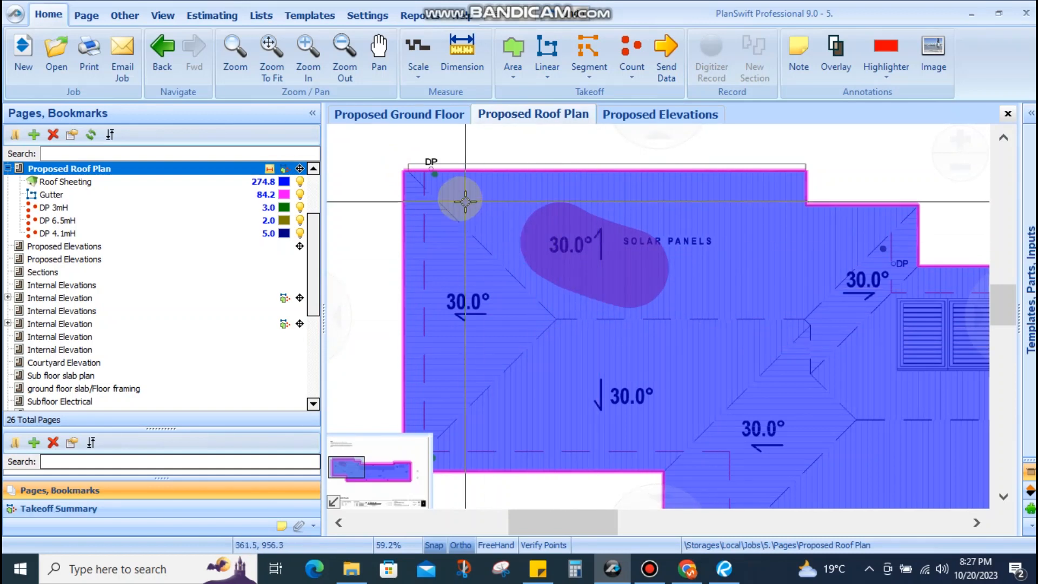
{"action": "mouse_move", "coordinate": [495, 205]}
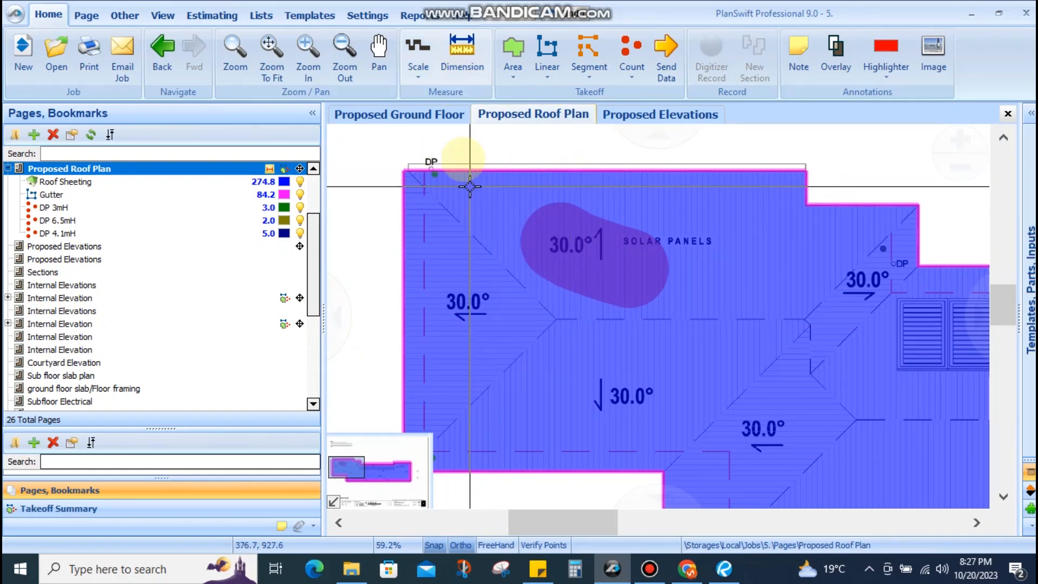
{"action": "left_click", "coordinate": [548, 50]}
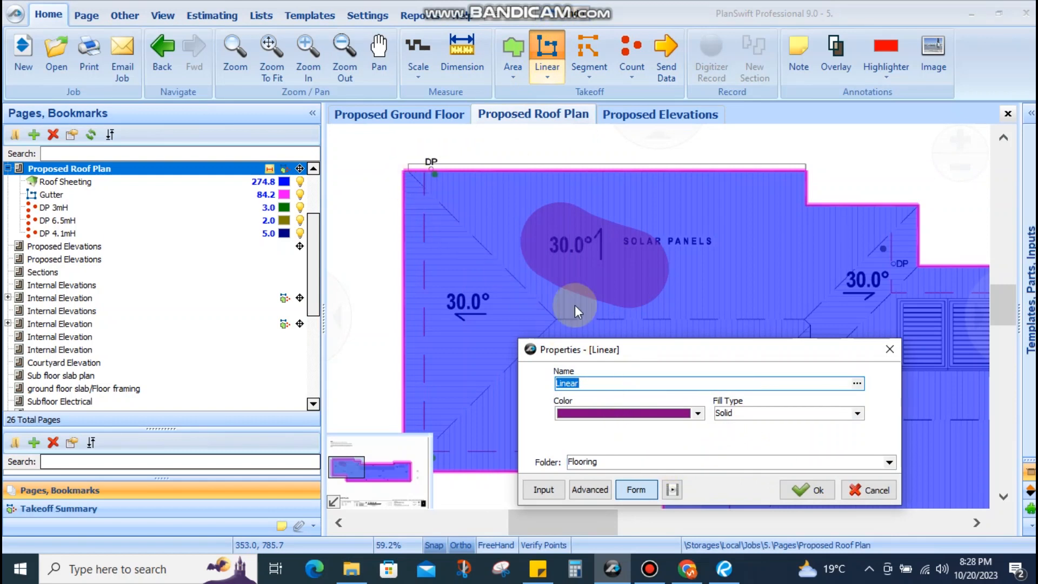
{"action": "left_click", "coordinate": [890, 348]}
{"action": "left_click", "coordinate": [426, 175]}
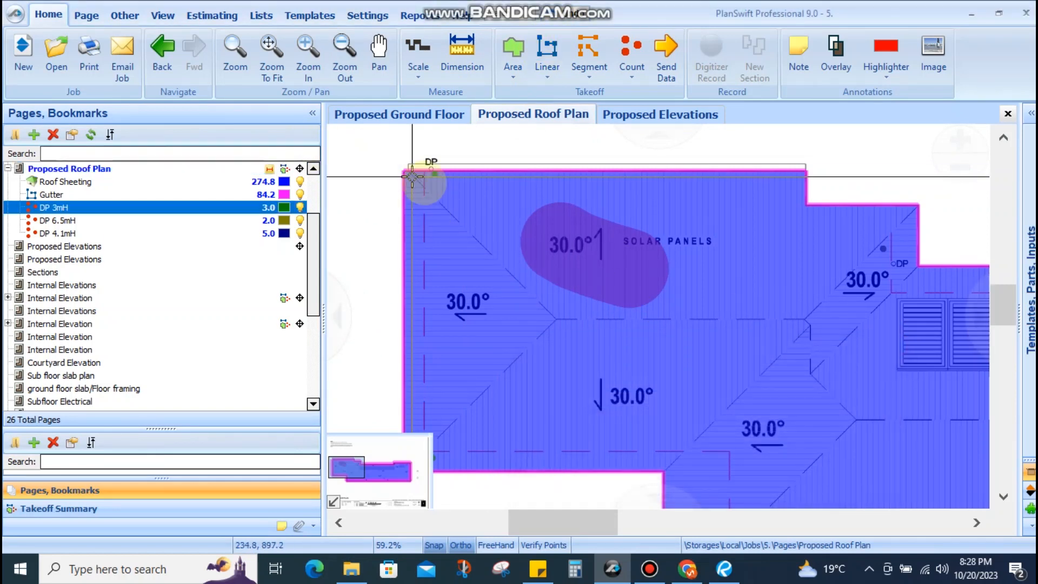
{"action": "scroll", "coordinate": [422, 179], "scroll_direction": "up", "scroll_amount": 5}
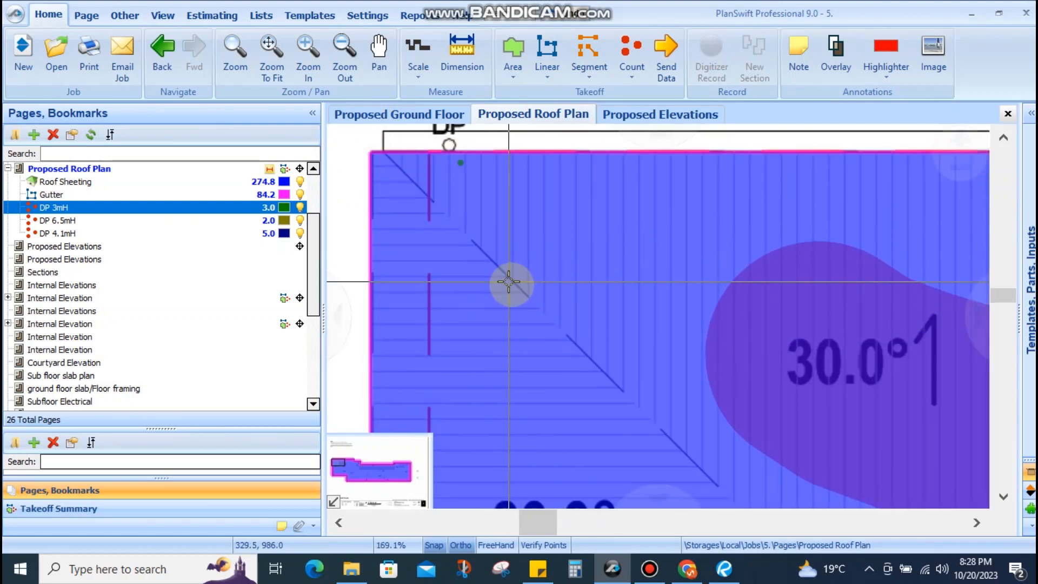
{"action": "scroll", "coordinate": [413, 204], "scroll_direction": "down", "scroll_amount": 5}
{"action": "scroll", "coordinate": [546, 324], "scroll_direction": "up", "scroll_amount": 4}
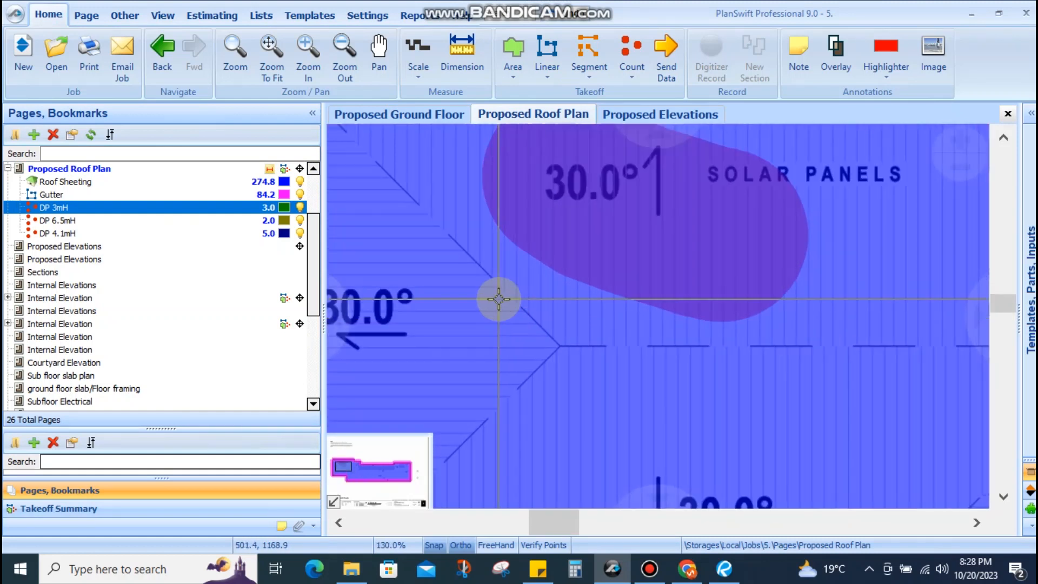
{"action": "scroll", "coordinate": [540, 324], "scroll_direction": "down", "scroll_amount": 4}
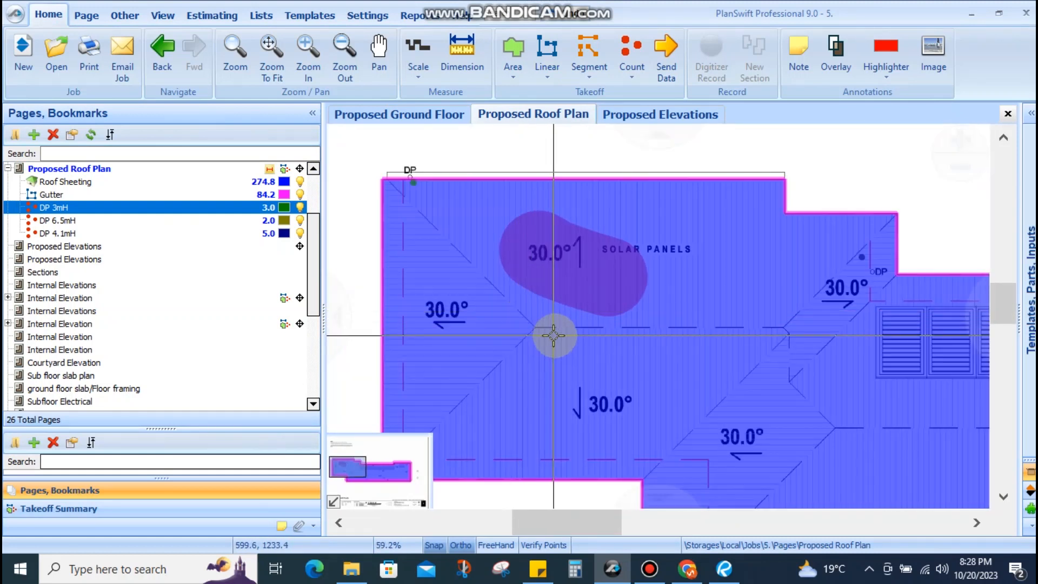
{"action": "scroll", "coordinate": [524, 331], "scroll_direction": "up", "scroll_amount": 4}
{"action": "scroll", "coordinate": [664, 344], "scroll_direction": "down", "scroll_amount": 4}
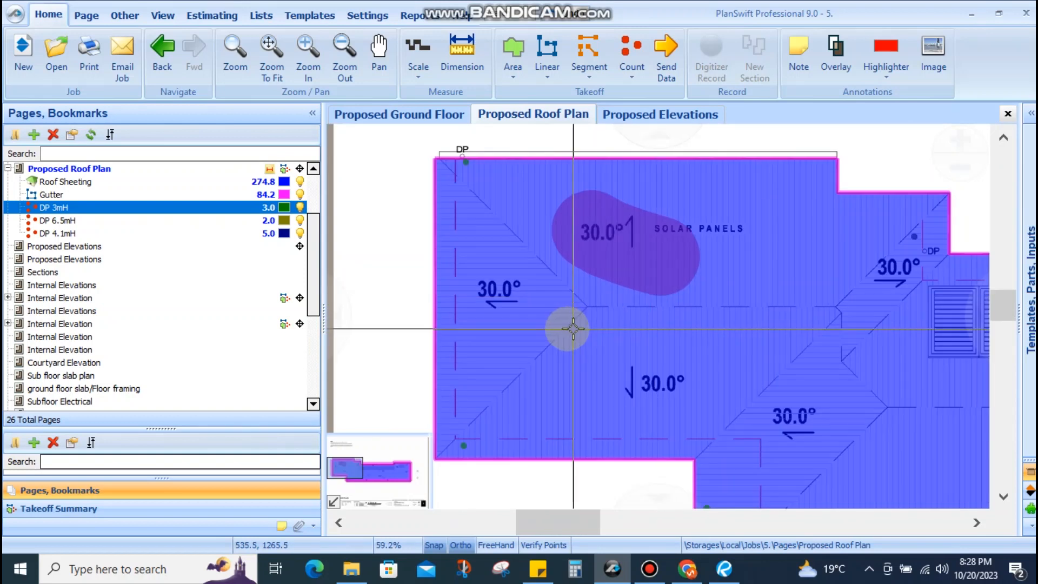
{"action": "left_click_drag", "start_coordinate": [775, 341], "coordinate": [529, 361]}
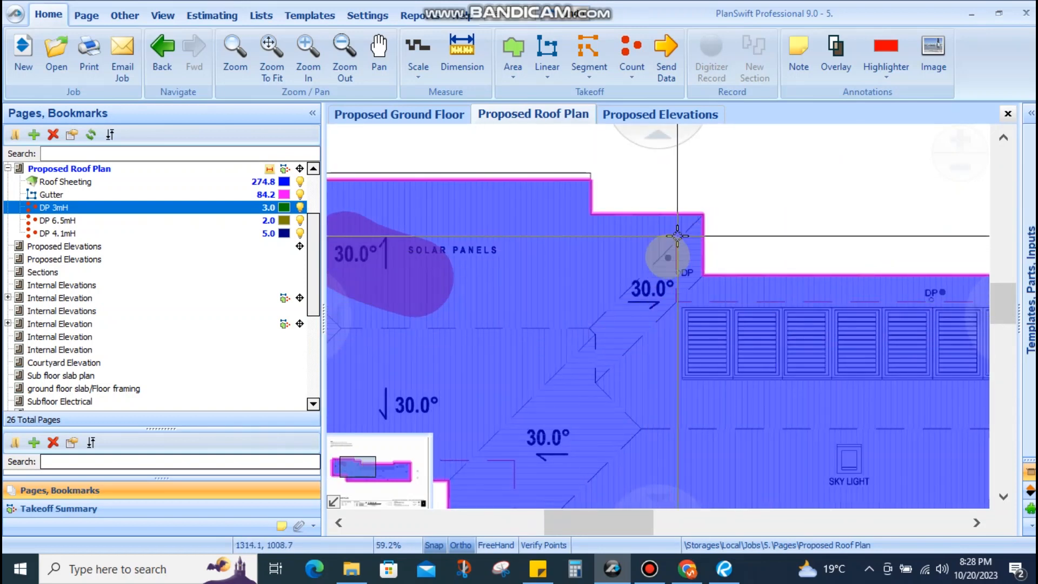
{"action": "scroll", "coordinate": [616, 245], "scroll_direction": "down", "scroll_amount": 4}
{"action": "scroll", "coordinate": [674, 259], "scroll_direction": "up", "scroll_amount": 3}
{"action": "scroll", "coordinate": [674, 258], "scroll_direction": "down", "scroll_amount": 3}
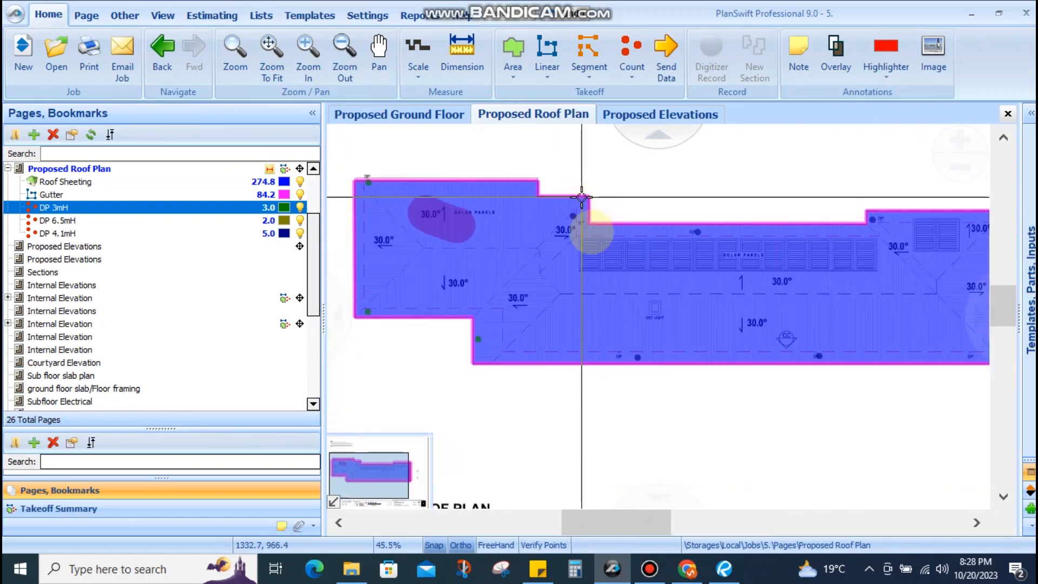
{"action": "scroll", "coordinate": [545, 278], "scroll_direction": "up", "scroll_amount": 4}
{"action": "scroll", "coordinate": [710, 270], "scroll_direction": "down", "scroll_amount": 2}
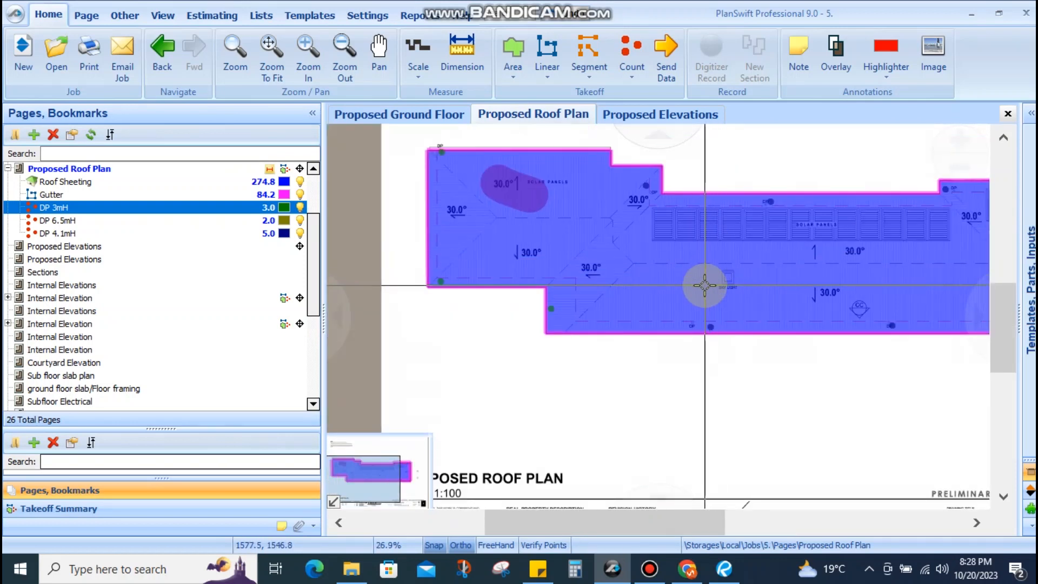
{"action": "left_click_drag", "start_coordinate": [495, 187], "coordinate": [519, 433]}
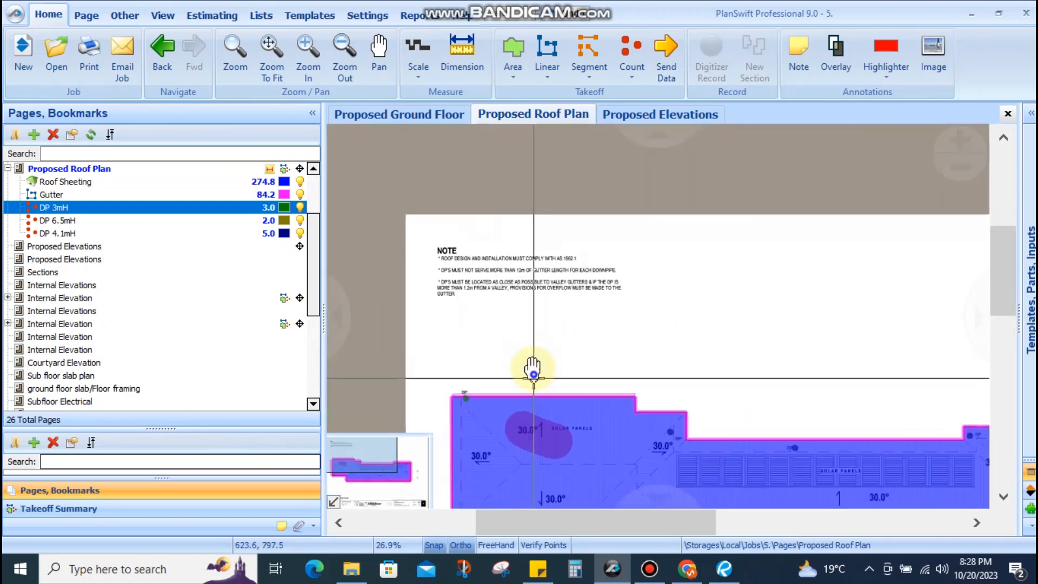
{"action": "left_click_drag", "start_coordinate": [503, 384], "coordinate": [508, 287]}
{"action": "scroll", "coordinate": [459, 312], "scroll_direction": "up", "scroll_amount": 4}
{"action": "scroll", "coordinate": [454, 288], "scroll_direction": "up", "scroll_amount": 1}
{"action": "scroll", "coordinate": [440, 278], "scroll_direction": "down", "scroll_amount": 3}
{"action": "scroll", "coordinate": [537, 259], "scroll_direction": "up", "scroll_amount": 2}
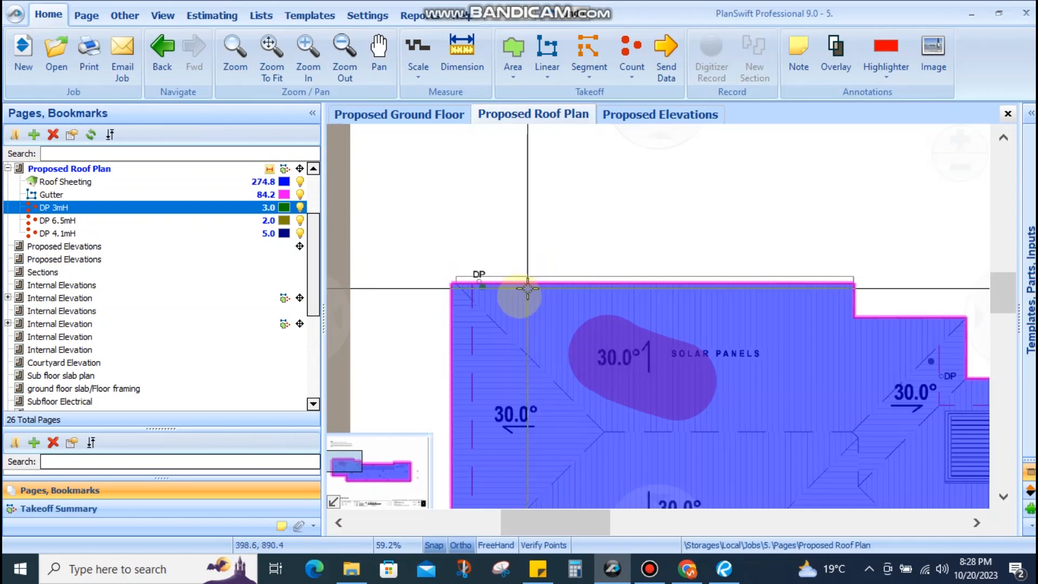
{"action": "left_click_drag", "start_coordinate": [517, 299], "coordinate": [509, 225]}
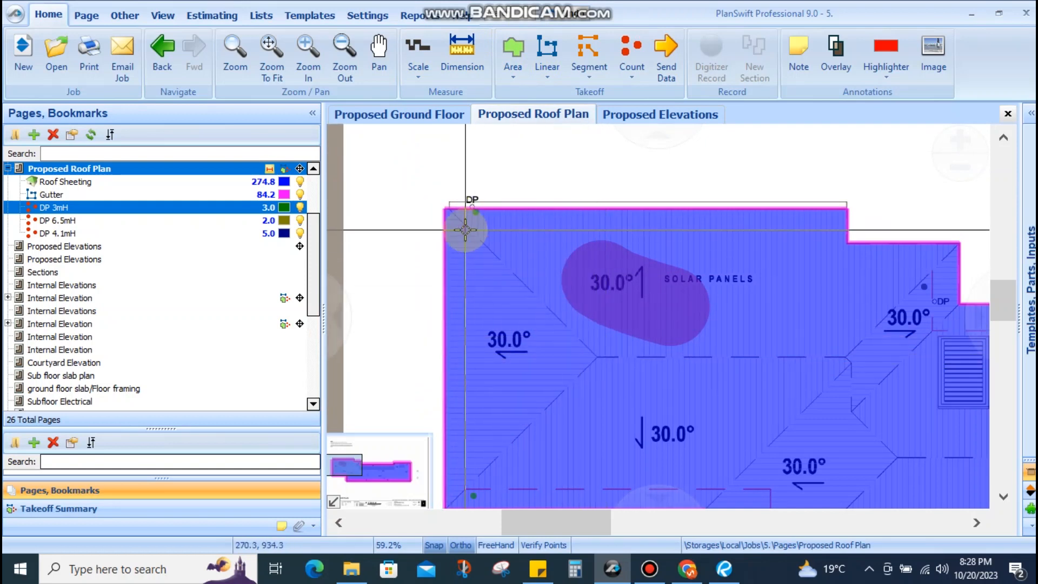
{"action": "scroll", "coordinate": [463, 223], "scroll_direction": "up", "scroll_amount": 3}
{"action": "scroll", "coordinate": [439, 194], "scroll_direction": "down", "scroll_amount": 1}
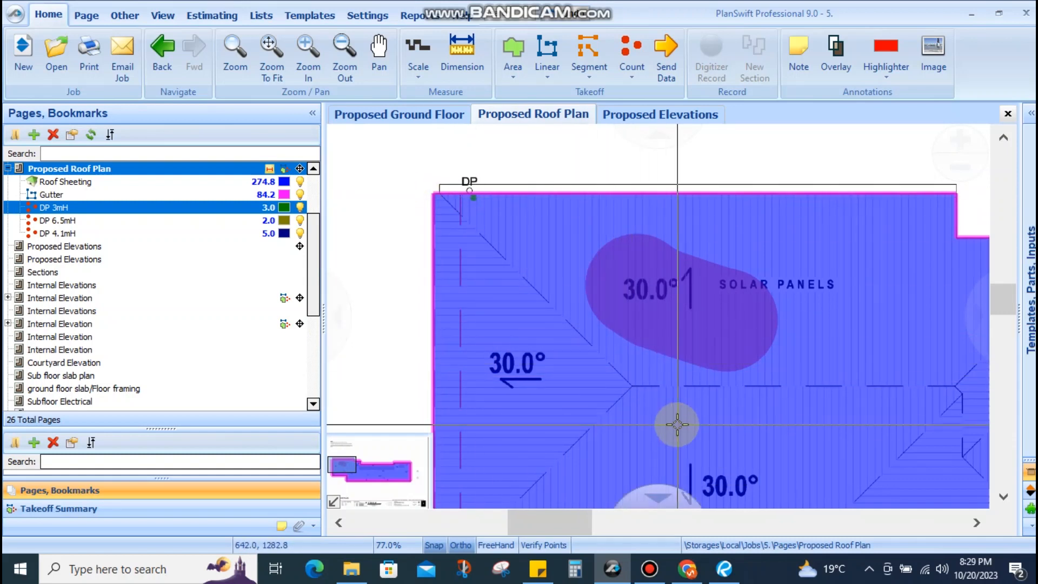
{"action": "scroll", "coordinate": [417, 208], "scroll_direction": "down", "scroll_amount": 2}
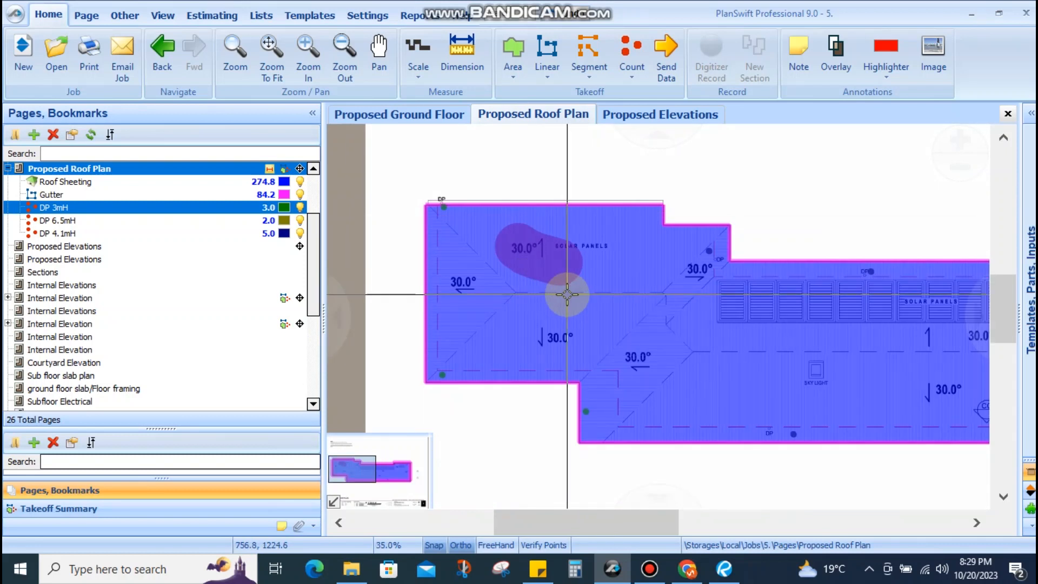
{"action": "scroll", "coordinate": [568, 294], "scroll_direction": "up", "scroll_amount": 2}
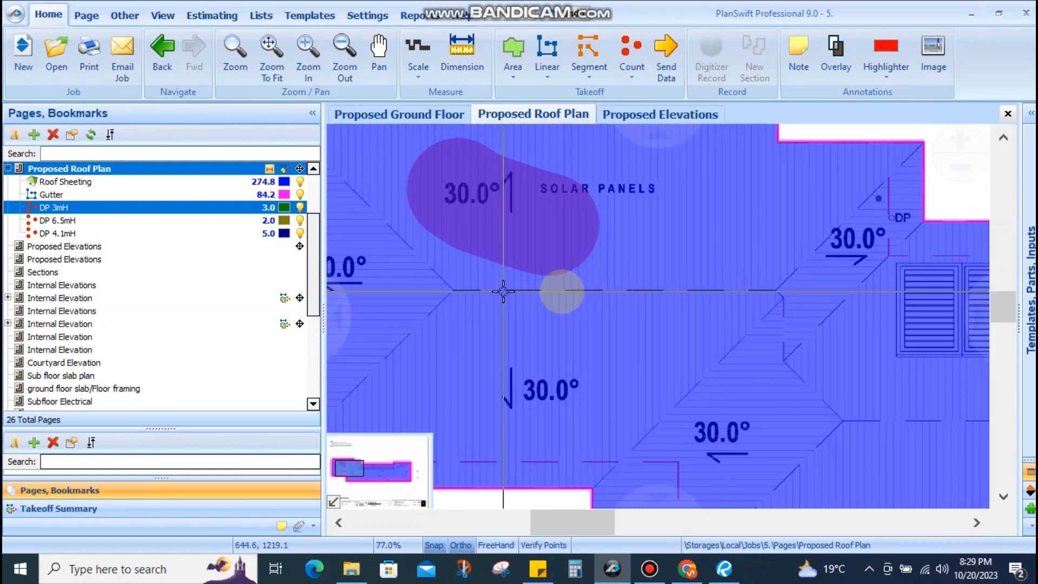
{"action": "scroll", "coordinate": [697, 278], "scroll_direction": "down", "scroll_amount": 3}
{"action": "scroll", "coordinate": [776, 273], "scroll_direction": "up", "scroll_amount": 3}
{"action": "scroll", "coordinate": [776, 273], "scroll_direction": "down", "scroll_amount": 3}
{"action": "scroll", "coordinate": [725, 238], "scroll_direction": "up", "scroll_amount": 3}
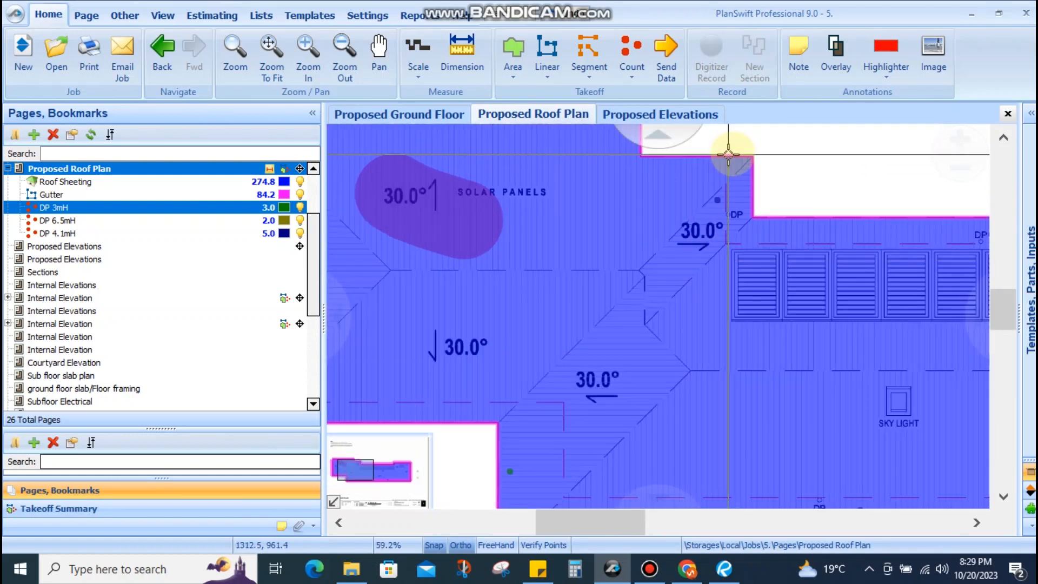
{"action": "scroll", "coordinate": [689, 294], "scroll_direction": "down", "scroll_amount": 2}
{"action": "scroll", "coordinate": [735, 259], "scroll_direction": "up", "scroll_amount": 2}
{"action": "scroll", "coordinate": [594, 268], "scroll_direction": "down", "scroll_amount": 1}
{"action": "scroll", "coordinate": [705, 254], "scroll_direction": "up", "scroll_amount": 1}
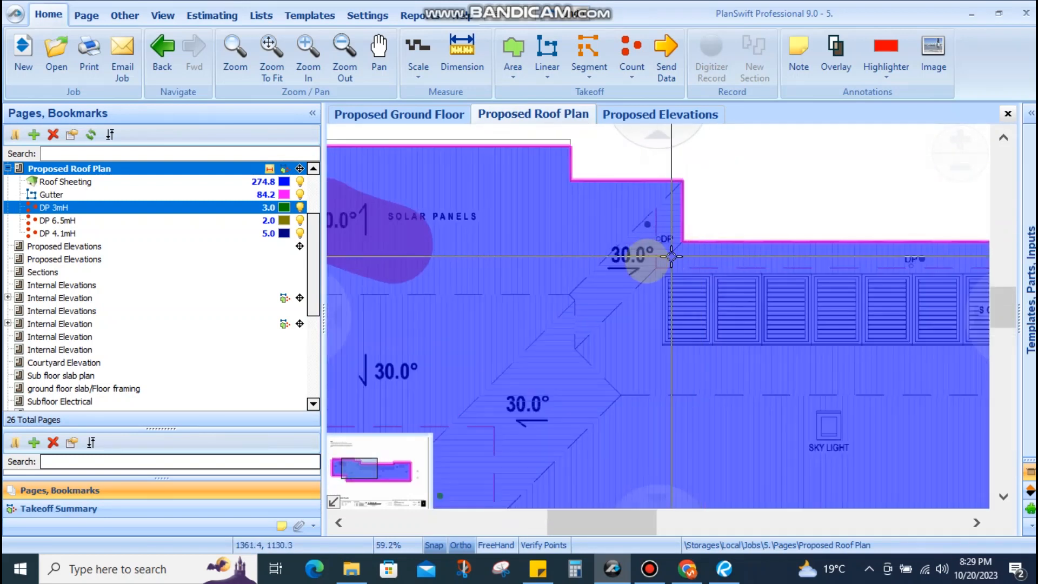
{"action": "scroll", "coordinate": [623, 255], "scroll_direction": "up", "scroll_amount": 2}
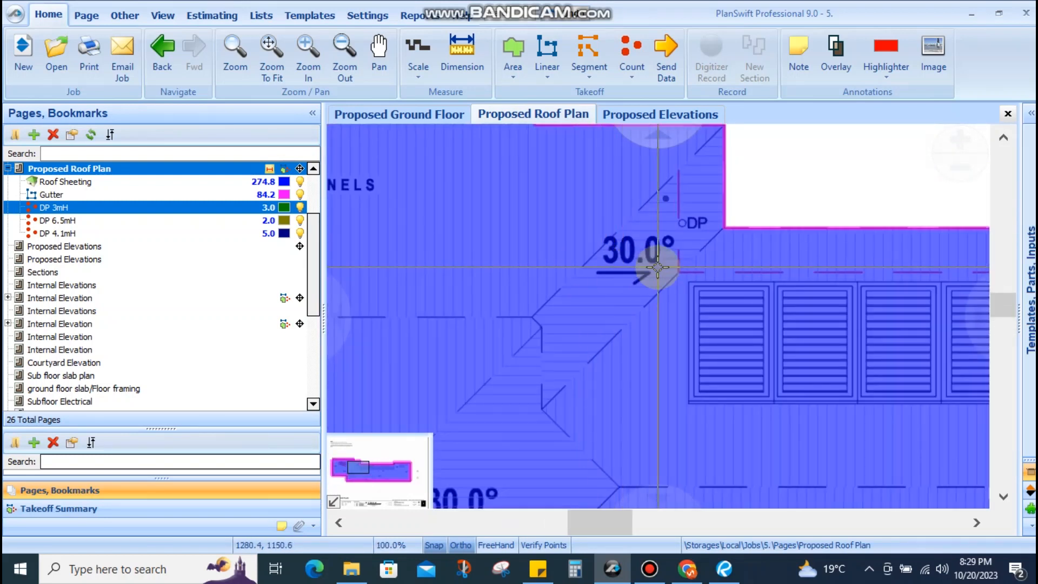
{"action": "scroll", "coordinate": [638, 267], "scroll_direction": "down", "scroll_amount": 2}
{"action": "scroll", "coordinate": [611, 352], "scroll_direction": "up", "scroll_amount": 3}
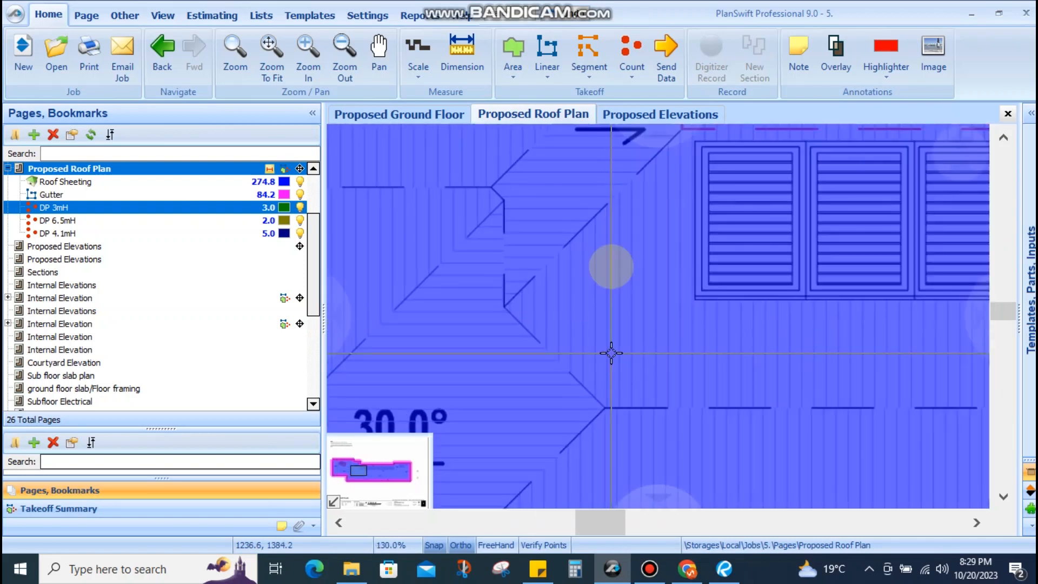
{"action": "scroll", "coordinate": [643, 279], "scroll_direction": "down", "scroll_amount": 2}
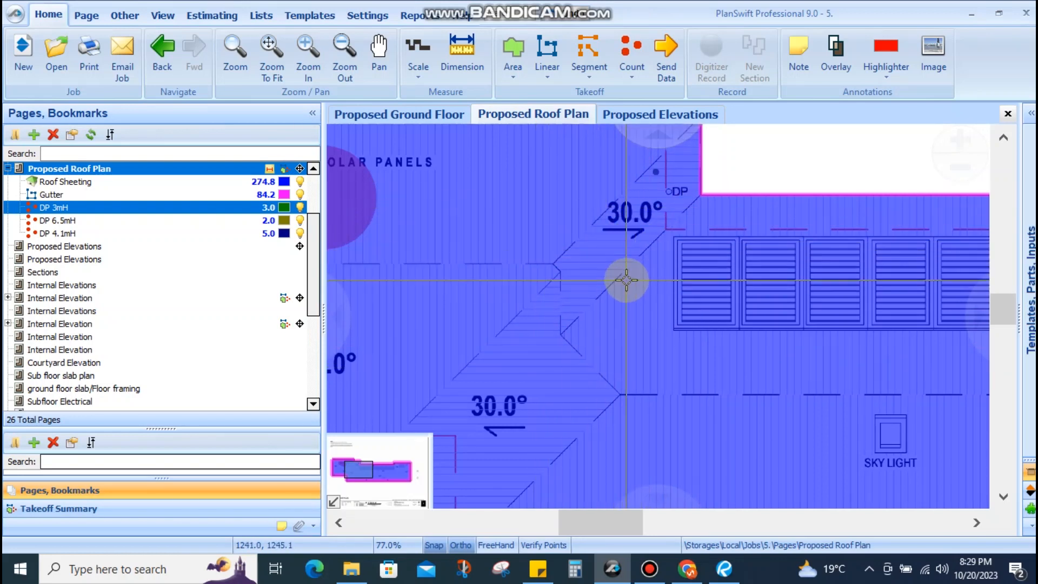
{"action": "scroll", "coordinate": [626, 280], "scroll_direction": "down", "scroll_amount": 2}
{"action": "scroll", "coordinate": [661, 173], "scroll_direction": "up", "scroll_amount": 2}
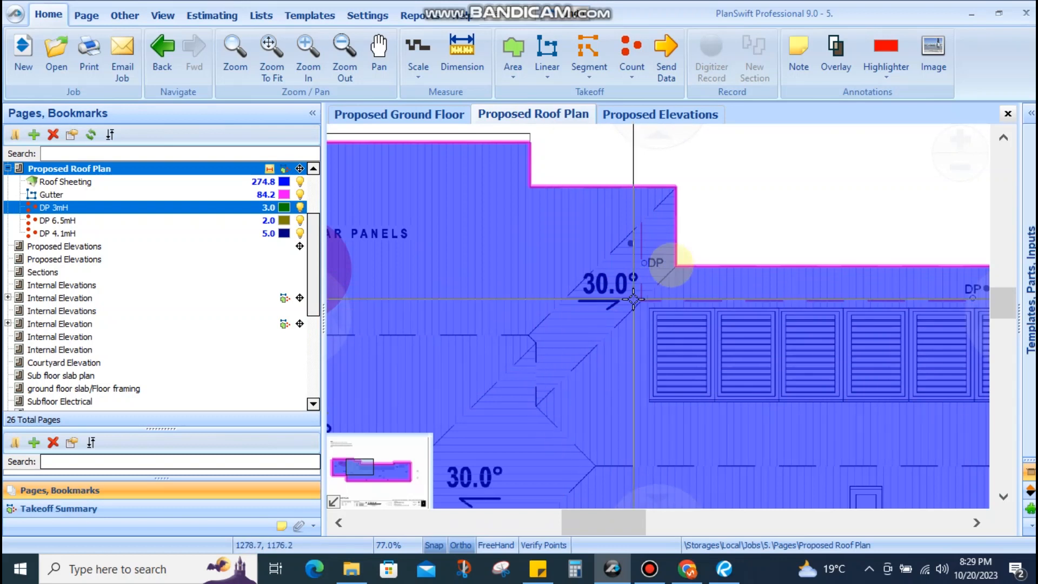
{"action": "scroll", "coordinate": [572, 303], "scroll_direction": "down", "scroll_amount": 2}
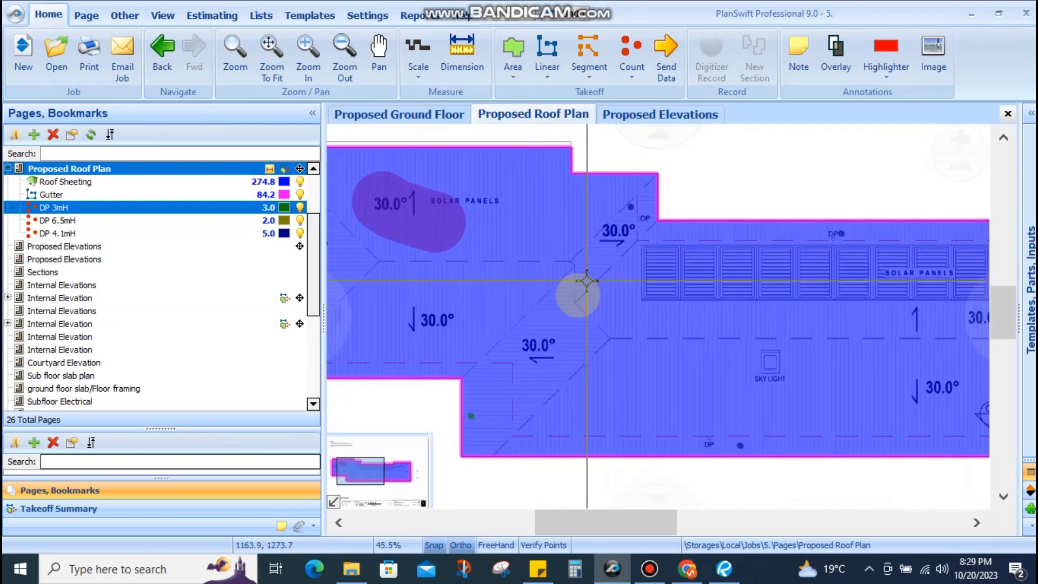
{"action": "scroll", "coordinate": [574, 296], "scroll_direction": "down", "scroll_amount": 1}
{"action": "scroll", "coordinate": [551, 358], "scroll_direction": "up", "scroll_amount": 1}
{"action": "scroll", "coordinate": [694, 323], "scroll_direction": "down", "scroll_amount": 1}
{"action": "scroll", "coordinate": [656, 297], "scroll_direction": "down", "scroll_amount": 1}
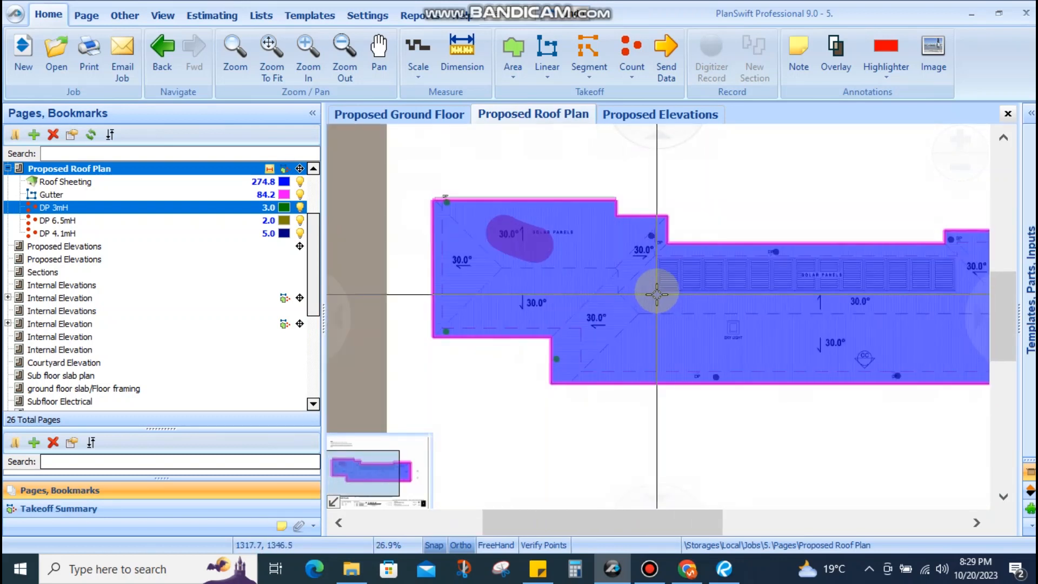
{"action": "scroll", "coordinate": [570, 258], "scroll_direction": "up", "scroll_amount": 1}
{"action": "scroll", "coordinate": [595, 260], "scroll_direction": "up", "scroll_amount": 1}
{"action": "scroll", "coordinate": [542, 251], "scroll_direction": "down", "scroll_amount": 1}
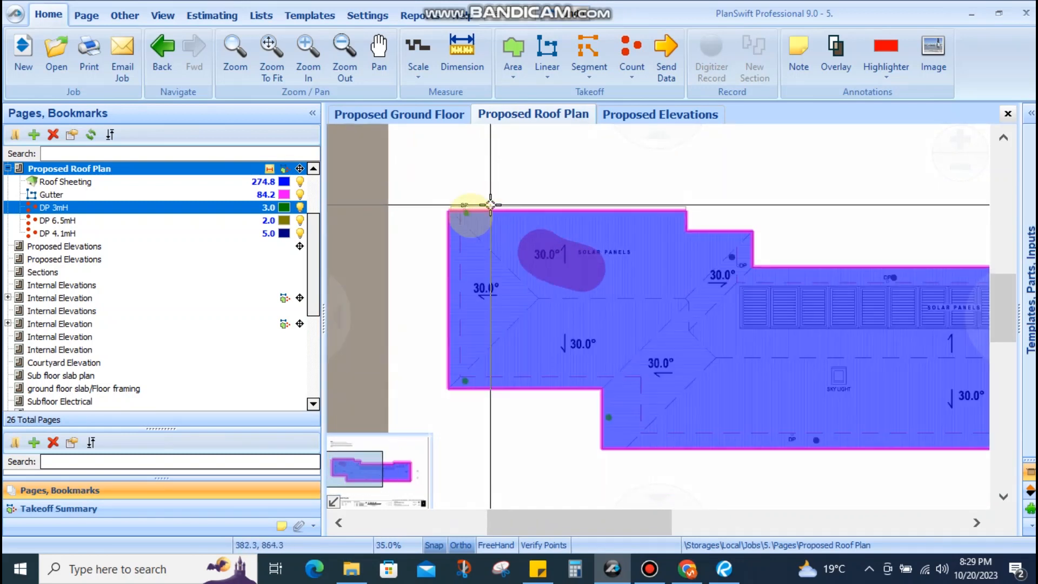
{"action": "scroll", "coordinate": [438, 227], "scroll_direction": "up", "scroll_amount": 3}
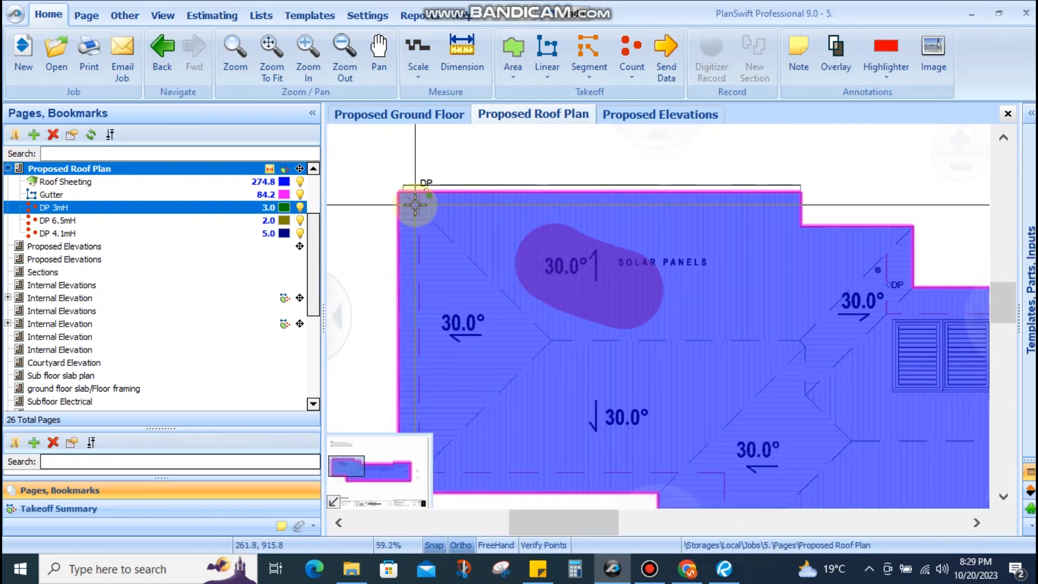
{"action": "scroll", "coordinate": [418, 211], "scroll_direction": "down", "scroll_amount": 2}
{"action": "scroll", "coordinate": [443, 211], "scroll_direction": "up", "scroll_amount": 1}
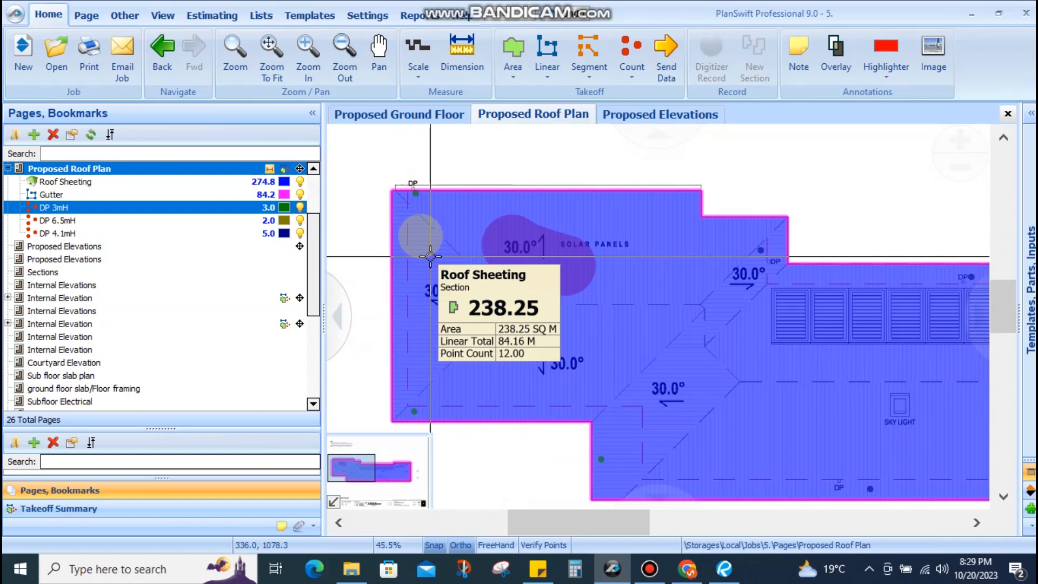
{"action": "left_click_drag", "start_coordinate": [393, 174], "coordinate": [390, 211]}
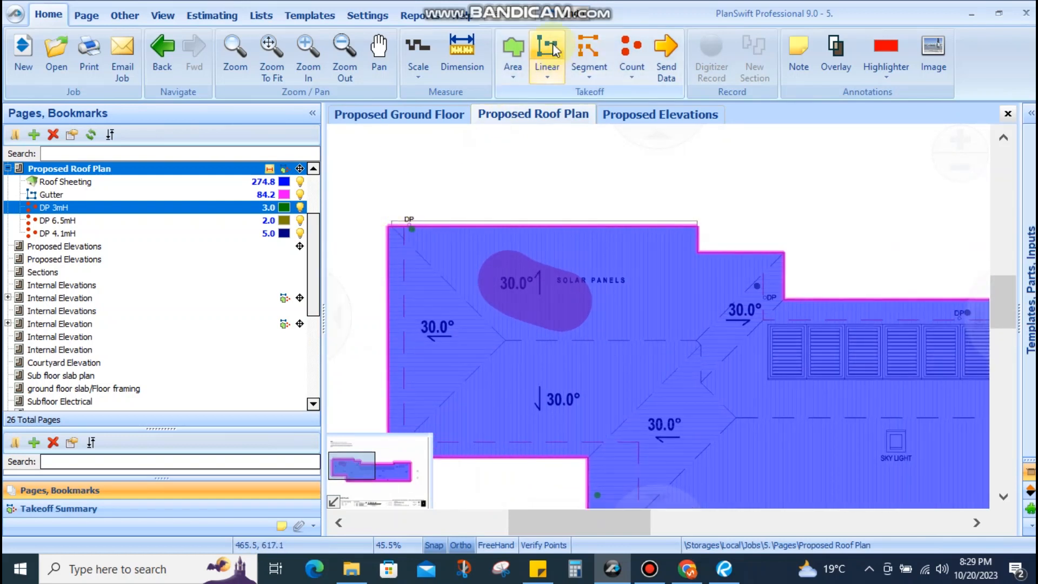
{"action": "mouse_move", "coordinate": [461, 318]}
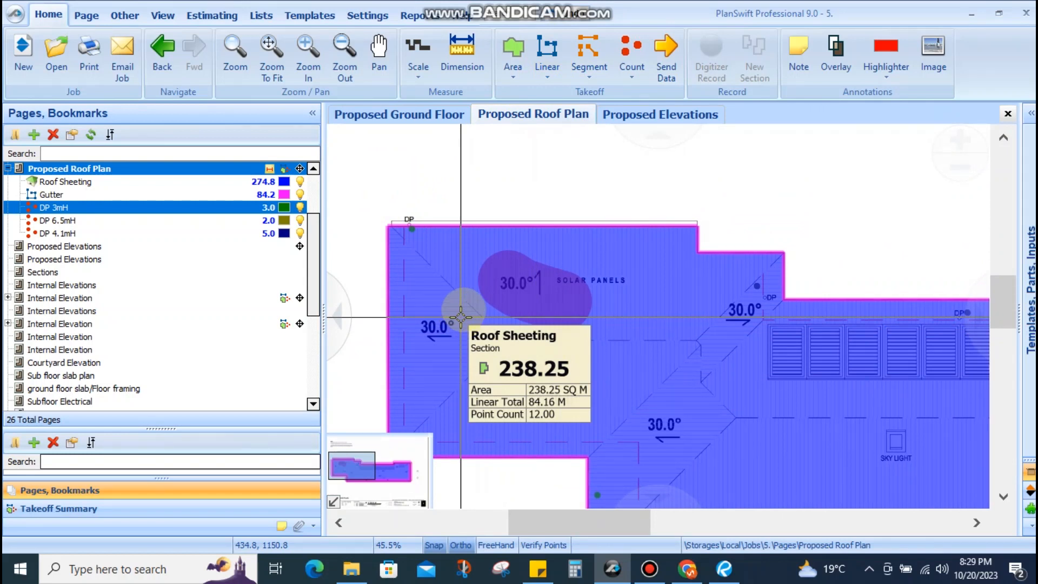
Start a new Linear takeoff item and rename it Hip Flashing
{"action": "left_click", "coordinate": [547, 66]}
{"action": "type", "text": "Fl"}
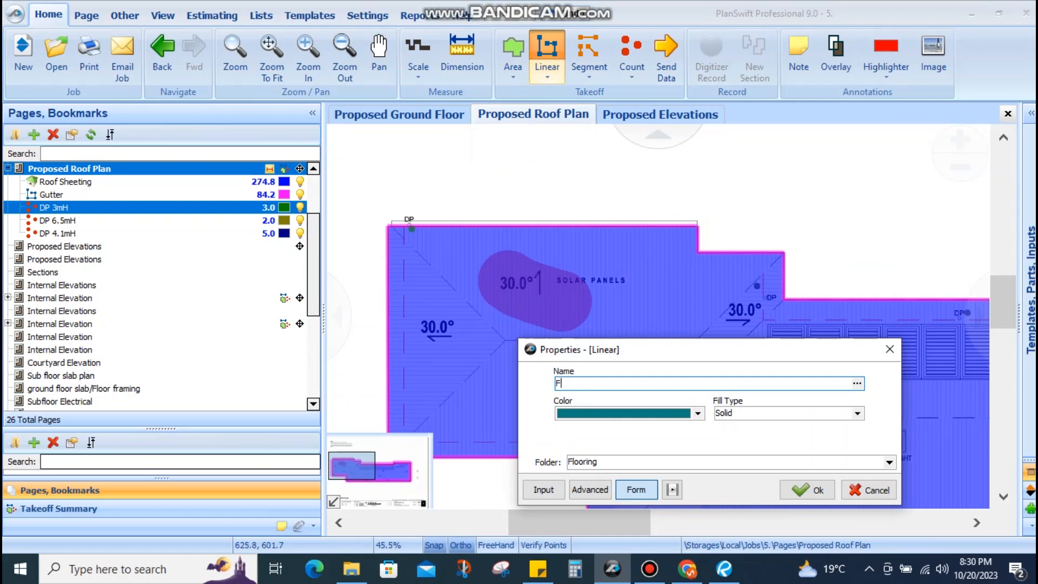
{"action": "left_click", "coordinate": [890, 350]}
{"action": "left_click", "coordinate": [548, 60]}
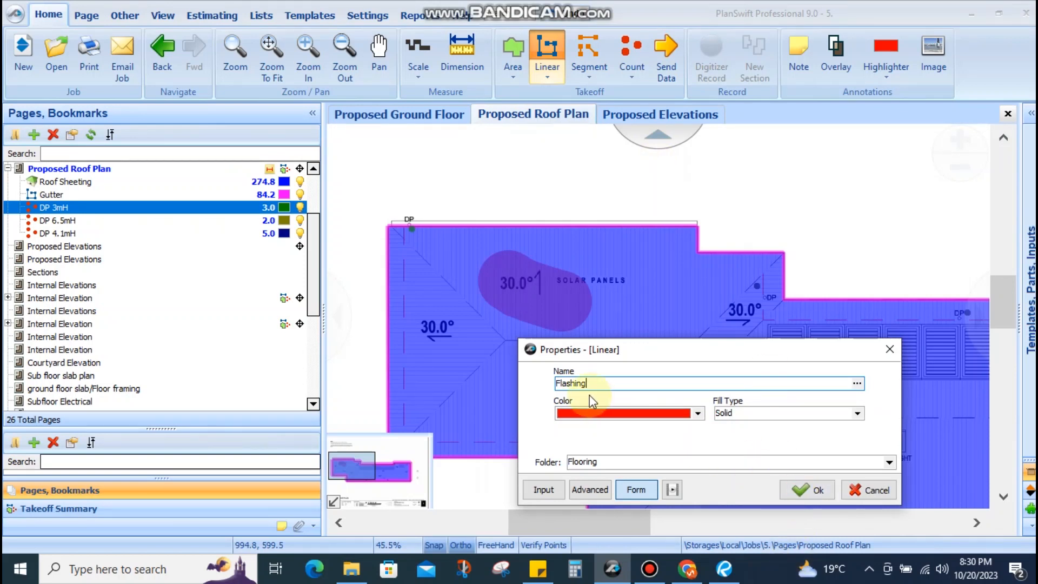
{"action": "left_click_drag", "start_coordinate": [589, 386], "coordinate": [504, 385]}
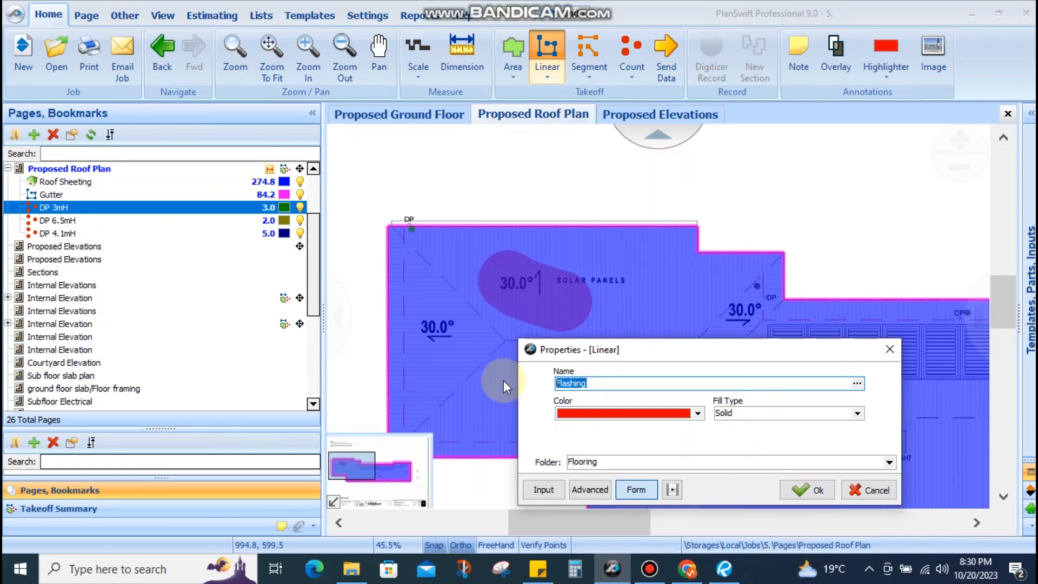
{"action": "type", "text": "Hip"}
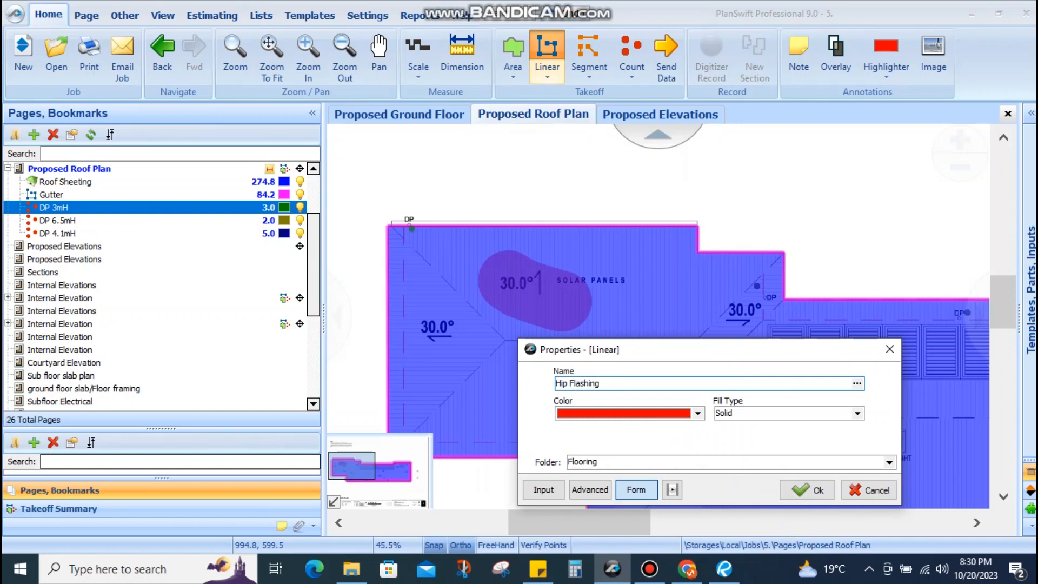
Trace a hip flashing line from the roof's top-left corner via the ridge to the bottom-left corner
{"action": "left_click", "coordinate": [816, 490]}
{"action": "left_click", "coordinate": [388, 226]}
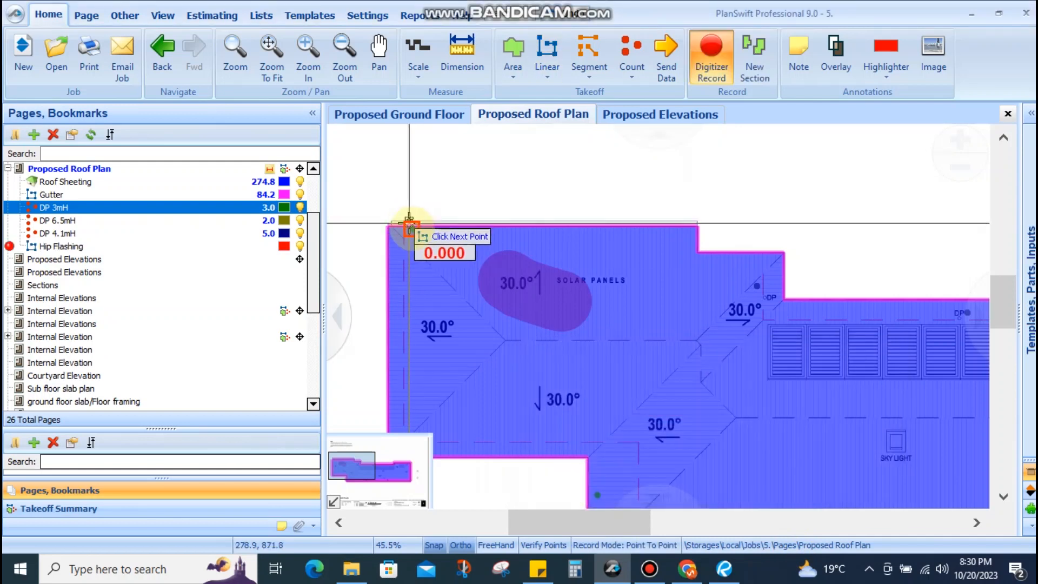
{"action": "scroll", "coordinate": [389, 227], "scroll_direction": "up", "scroll_amount": 3}
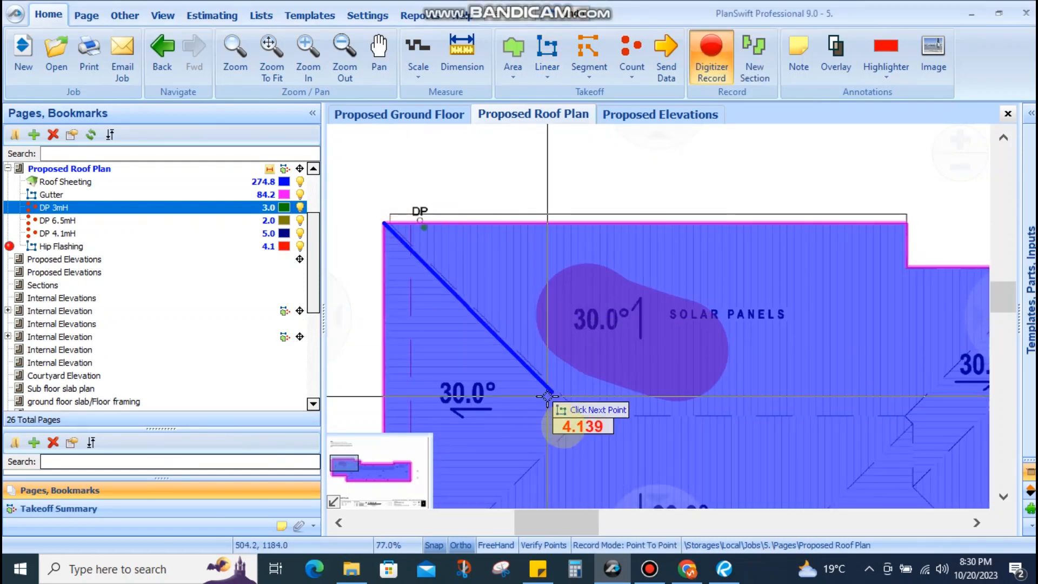
{"action": "scroll", "coordinate": [562, 424], "scroll_direction": "up", "scroll_amount": 6}
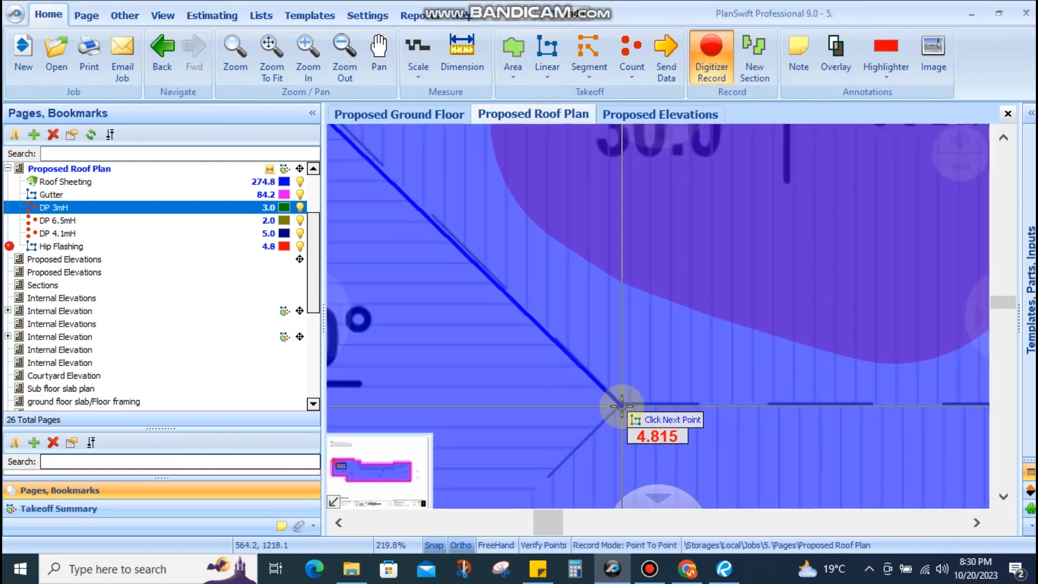
{"action": "left_click", "coordinate": [616, 409]}
{"action": "scroll", "coordinate": [606, 397], "scroll_direction": "down", "scroll_amount": 4}
{"action": "scroll", "coordinate": [495, 464], "scroll_direction": "up", "scroll_amount": 5}
{"action": "left_click", "coordinate": [492, 459]}
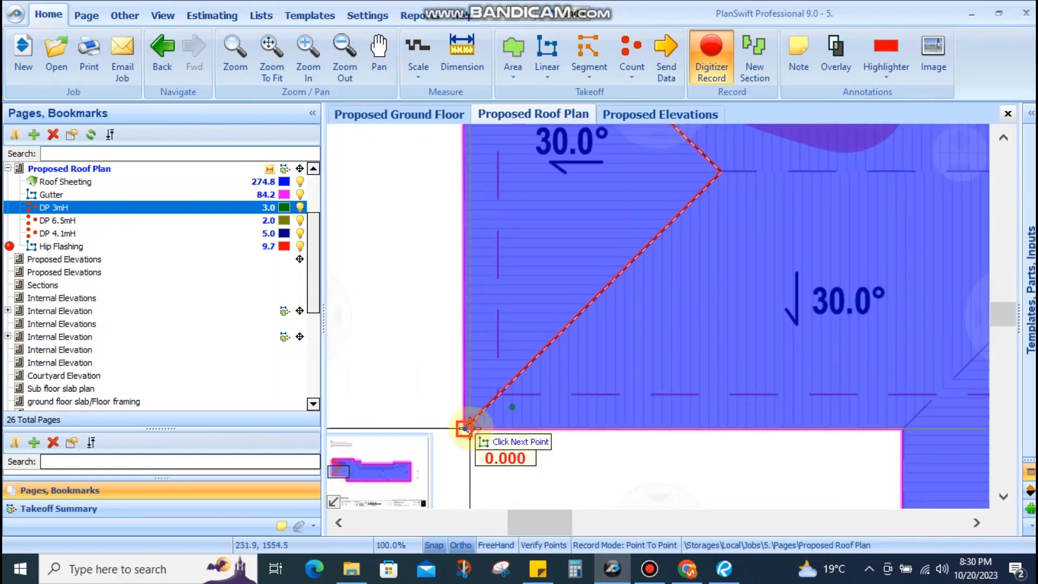
{"action": "right_click", "coordinate": [490, 406]}
Trace a second hip flashing line from the valley corner to the roof's top corner
{"action": "scroll", "coordinate": [490, 329], "scroll_direction": "down", "scroll_amount": 4}
{"action": "scroll", "coordinate": [757, 249], "scroll_direction": "up", "scroll_amount": 4}
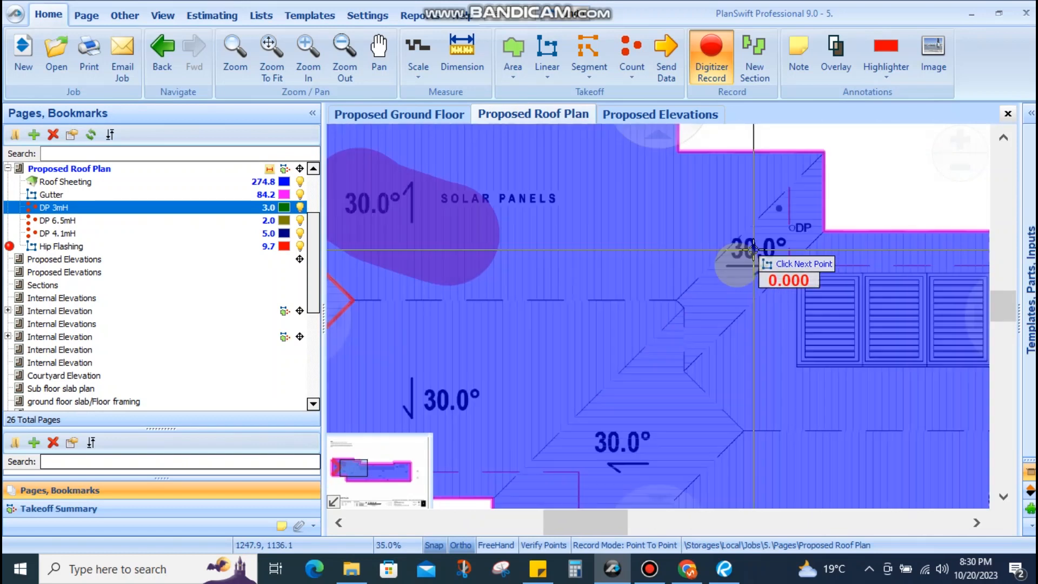
{"action": "scroll", "coordinate": [654, 307], "scroll_direction": "up", "scroll_amount": 2}
{"action": "left_click", "coordinate": [651, 319]}
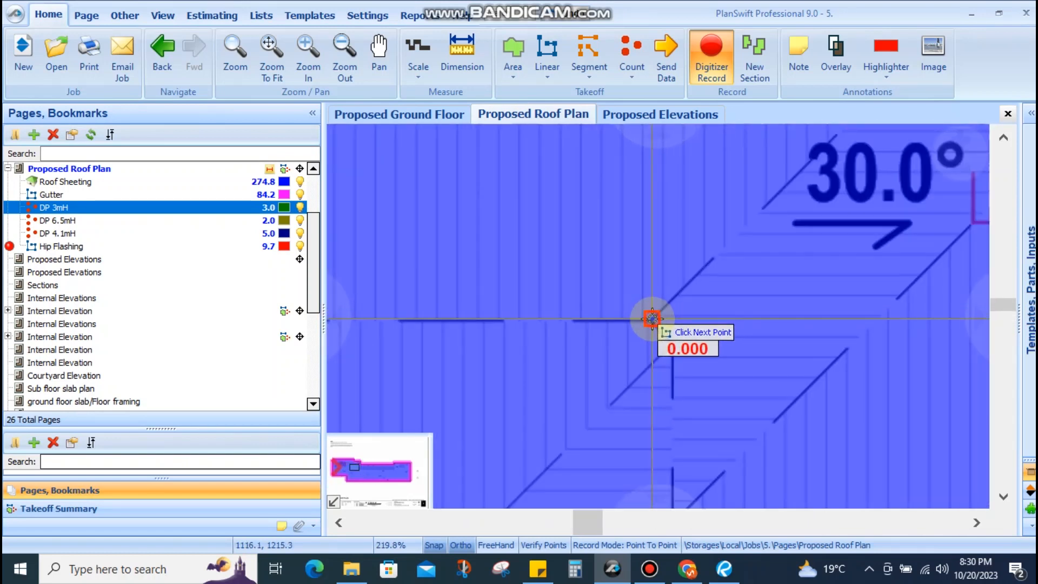
{"action": "scroll", "coordinate": [683, 296], "scroll_direction": "down", "scroll_amount": 3}
{"action": "left_click", "coordinate": [815, 157]}
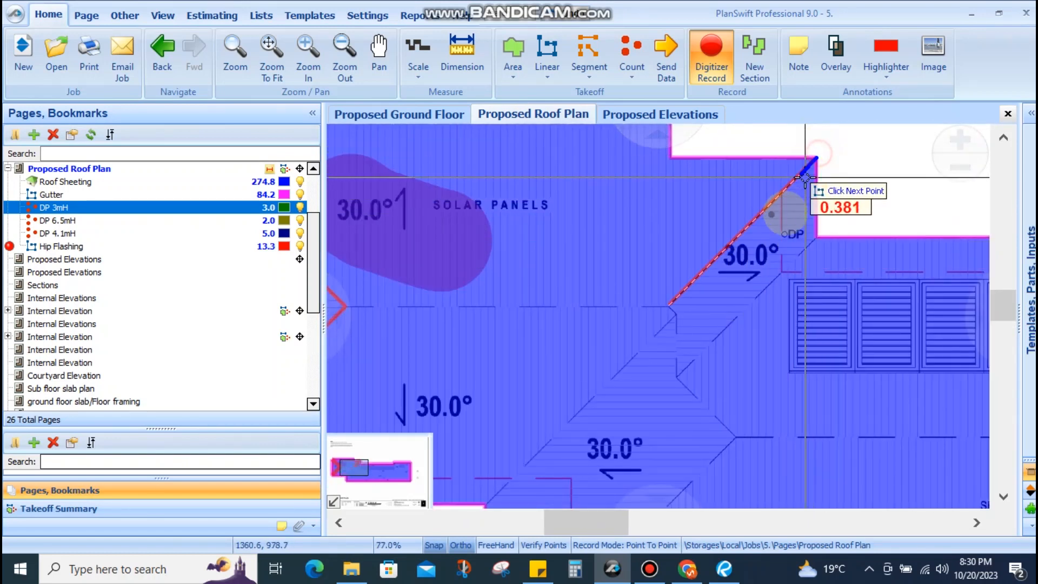
{"action": "right_click", "coordinate": [782, 221]}
Browse Google results for 'roof flashing' to find a chimney, valley and vent-pipe flashing diagram
{"action": "scroll", "coordinate": [708, 232], "scroll_direction": "down", "scroll_amount": 4}
{"action": "scroll", "coordinate": [573, 378], "scroll_direction": "up", "scroll_amount": 3}
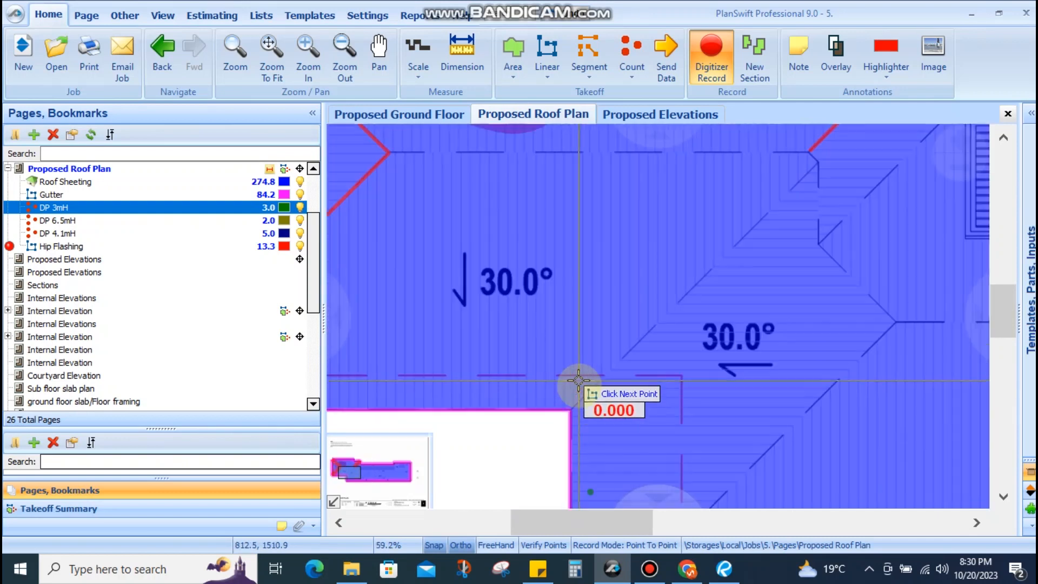
{"action": "scroll", "coordinate": [541, 315], "scroll_direction": "down", "scroll_amount": 3}
{"action": "scroll", "coordinate": [519, 292], "scroll_direction": "up", "scroll_amount": 4}
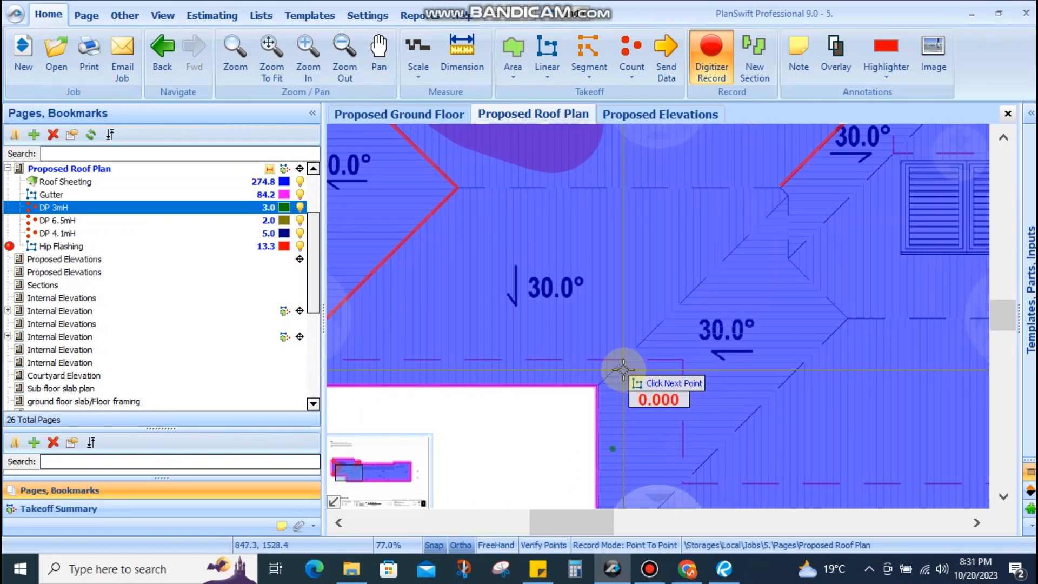
{"action": "scroll", "coordinate": [623, 370], "scroll_direction": "down", "scroll_amount": 2}
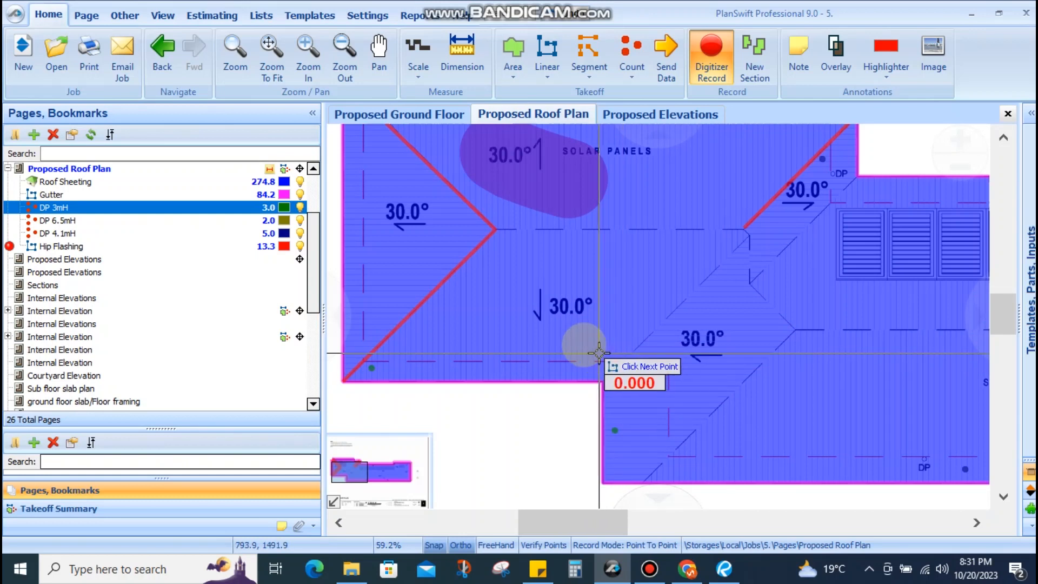
{"action": "scroll", "coordinate": [484, 287], "scroll_direction": "down", "scroll_amount": 2}
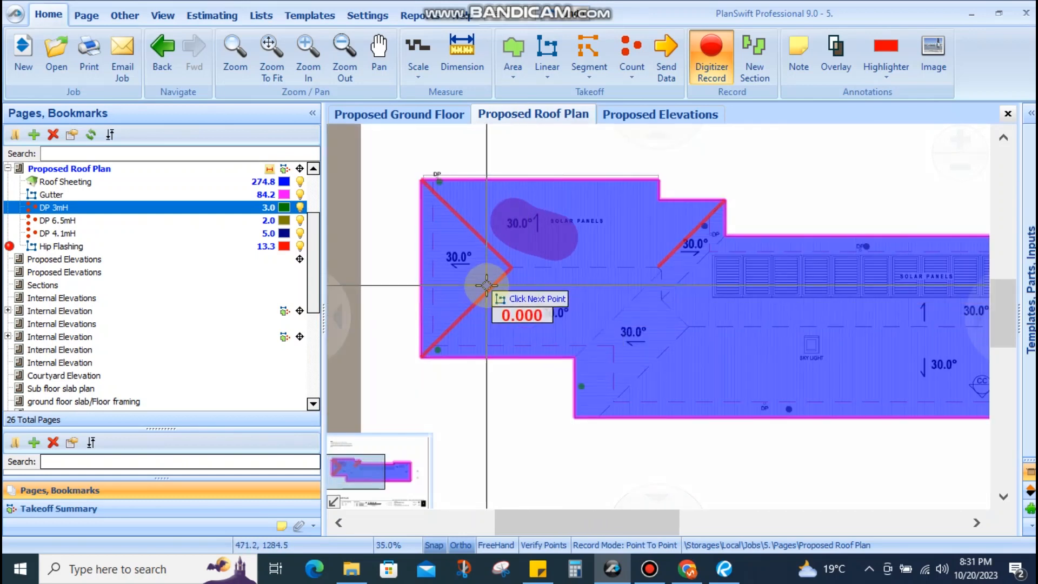
{"action": "scroll", "coordinate": [476, 286], "scroll_direction": "up", "scroll_amount": 3}
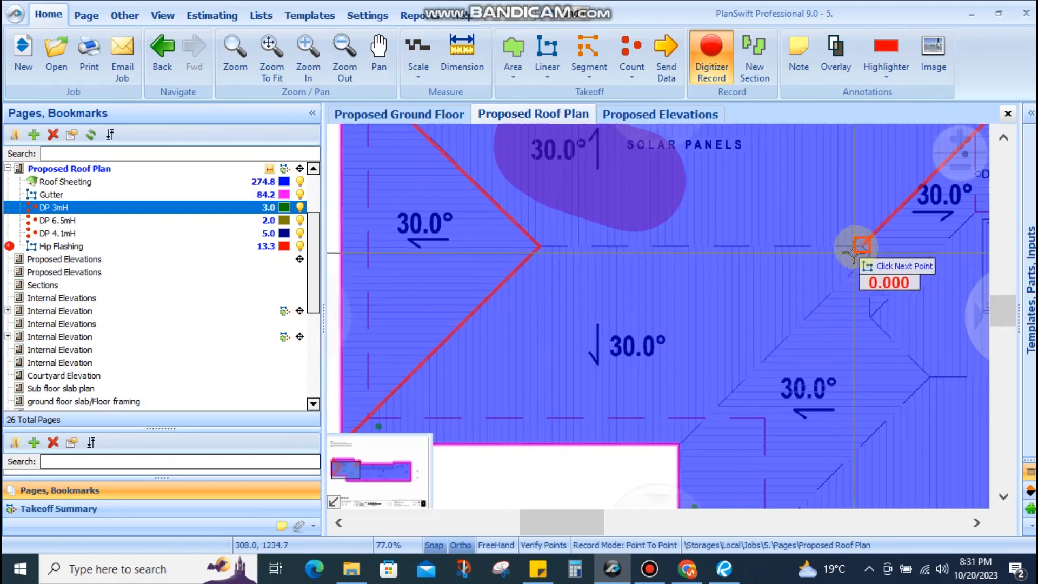
{"action": "scroll", "coordinate": [863, 249], "scroll_direction": "up", "scroll_amount": 9}
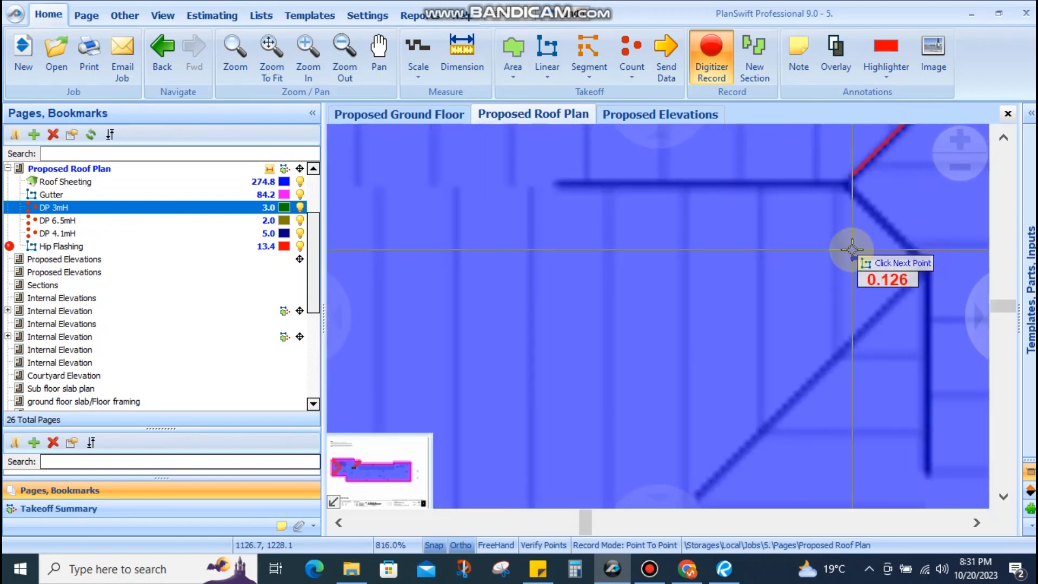
{"action": "scroll", "coordinate": [850, 251], "scroll_direction": "down", "scroll_amount": 7}
{"action": "scroll", "coordinate": [723, 443], "scroll_direction": "down", "scroll_amount": 3}
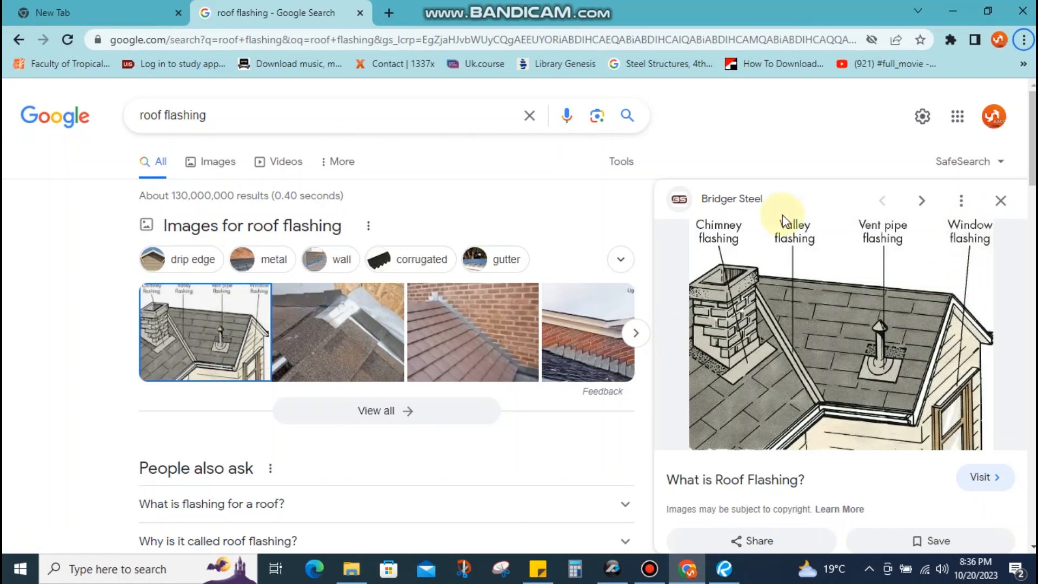
{"action": "scroll", "coordinate": [234, 427], "scroll_direction": "down", "scroll_amount": 2}
{"action": "scroll", "coordinate": [292, 389], "scroll_direction": "up", "scroll_amount": 1}
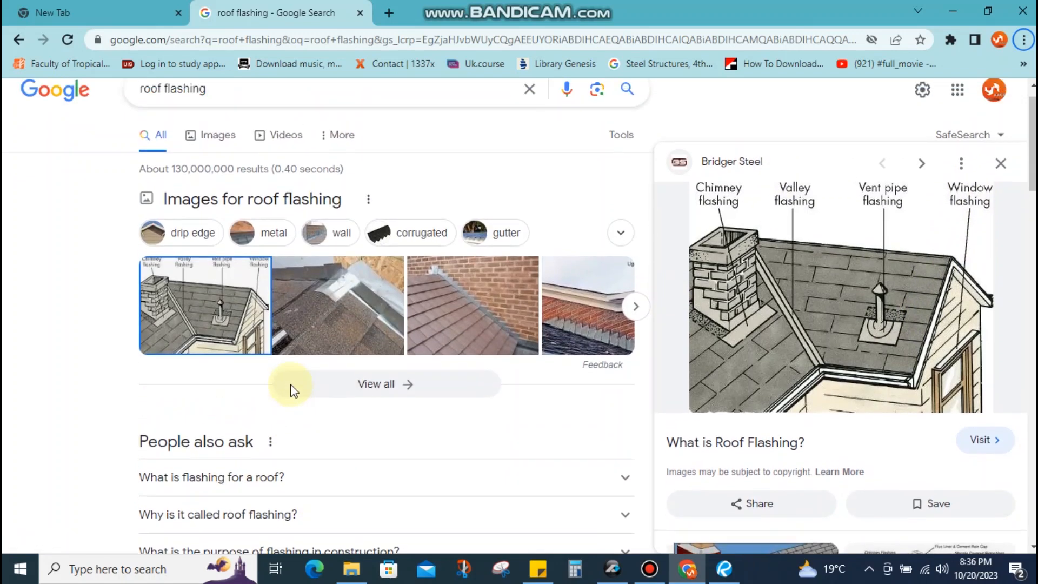
{"action": "scroll", "coordinate": [291, 389], "scroll_direction": "up", "scroll_amount": 1}
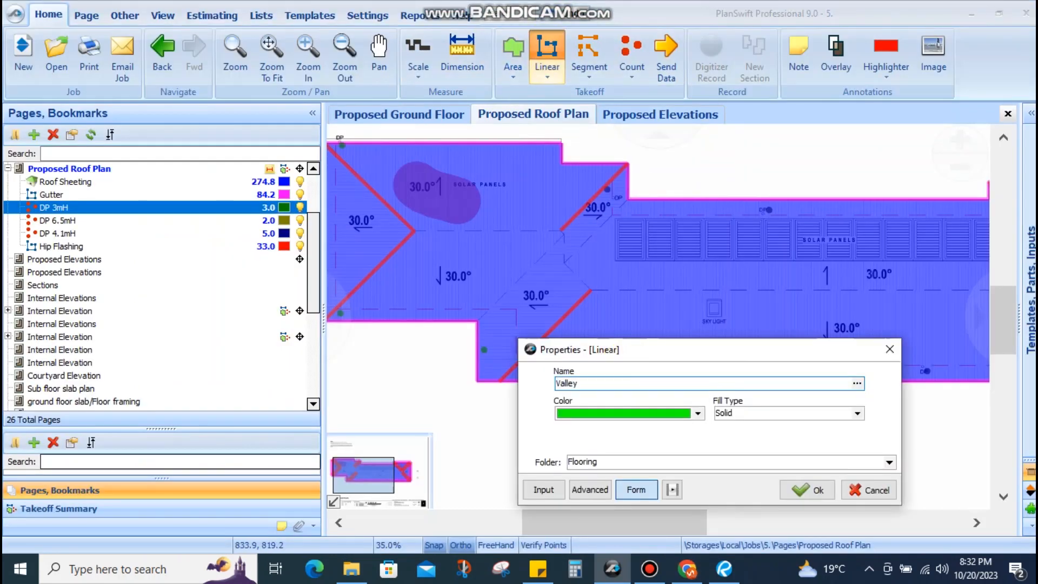
Trace the three green Valley Flashing lines, totalling 13.0
{"action": "left_click", "coordinate": [807, 490]}
{"action": "left_click", "coordinate": [478, 339]}
{"action": "scroll", "coordinate": [555, 250], "scroll_direction": "up", "scroll_amount": 8}
{"action": "left_click", "coordinate": [621, 281]}
{"action": "key", "text": "n"}
{"action": "left_click", "coordinate": [621, 368]}
{"action": "scroll", "coordinate": [725, 290], "scroll_direction": "down", "scroll_amount": 6}
{"action": "left_click", "coordinate": [812, 200]}
{"action": "scroll", "coordinate": [602, 292], "scroll_direction": "down", "scroll_amount": 4}
{"action": "scroll", "coordinate": [843, 340], "scroll_direction": "up", "scroll_amount": 5}
{"action": "left_click", "coordinate": [843, 343]}
{"action": "scroll", "coordinate": [843, 341], "scroll_direction": "down", "scroll_amount": 2}
{"action": "left_click", "coordinate": [690, 183]}
{"action": "key", "text": "n"}
{"action": "scroll", "coordinate": [816, 285], "scroll_direction": "down", "scroll_amount": 3}
{"action": "scroll", "coordinate": [567, 373], "scroll_direction": "up", "scroll_amount": 2}
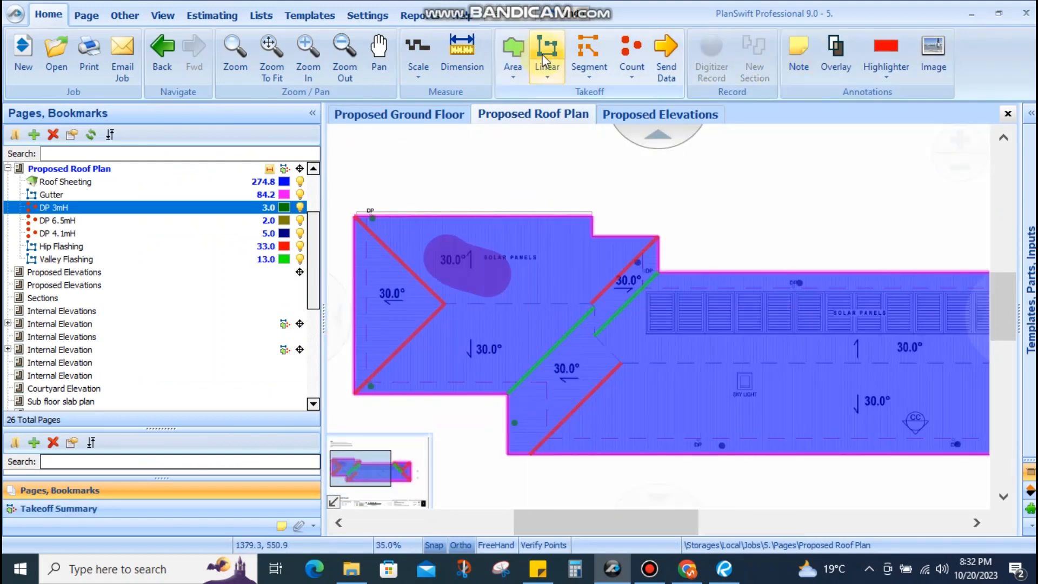
Create a Ridge Flashing item and trace the ridge between the hip junctions, totalling 27.7
{"action": "type", "text": "Ri"}
{"action": "left_click", "coordinate": [807, 489]}
{"action": "left_click", "coordinate": [445, 322]}
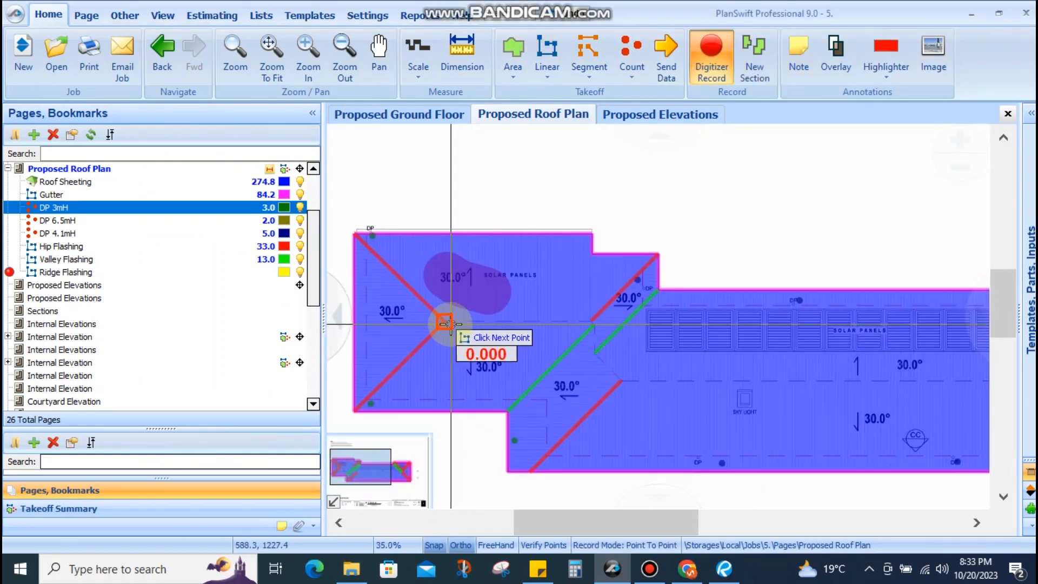
{"action": "scroll", "coordinate": [589, 325], "scroll_direction": "up", "scroll_amount": 3}
{"action": "left_click", "coordinate": [598, 317]}
{"action": "left_click", "coordinate": [613, 444]}
{"action": "scroll", "coordinate": [709, 348], "scroll_direction": "down", "scroll_amount": 5}
{"action": "scroll", "coordinate": [864, 352], "scroll_direction": "up", "scroll_amount": 5}
{"action": "left_click", "coordinate": [819, 369]}
{"action": "scroll", "coordinate": [691, 319], "scroll_direction": "down", "scroll_amount": 4}
{"action": "left_click_drag", "start_coordinate": [672, 349], "coordinate": [887, 378]}
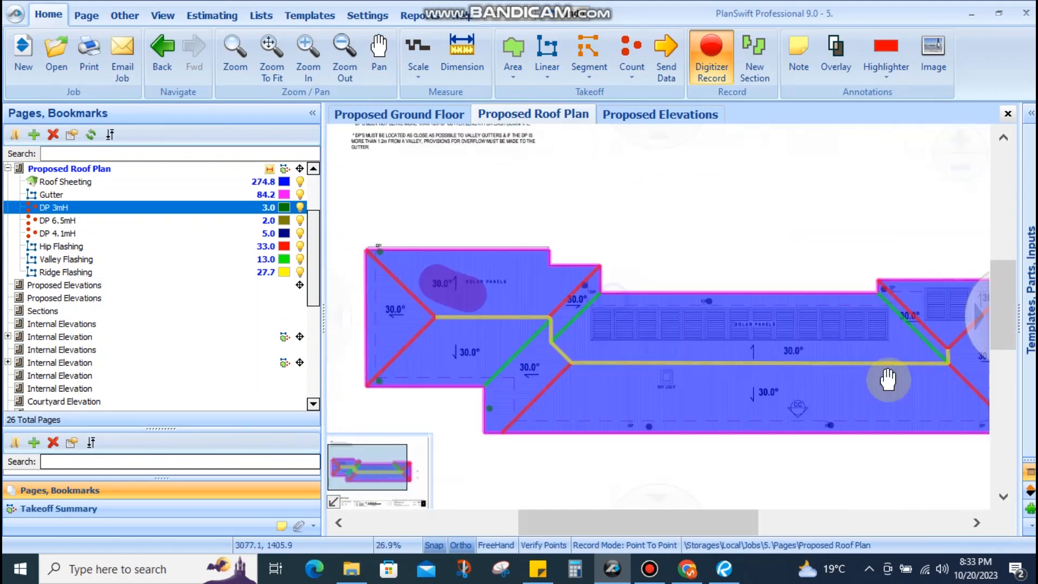
{"action": "scroll", "coordinate": [432, 281], "scroll_direction": "up", "scroll_amount": 3}
{"action": "left_click", "coordinate": [711, 57]}
{"action": "scroll", "coordinate": [599, 236], "scroll_direction": "down", "scroll_amount": 3}
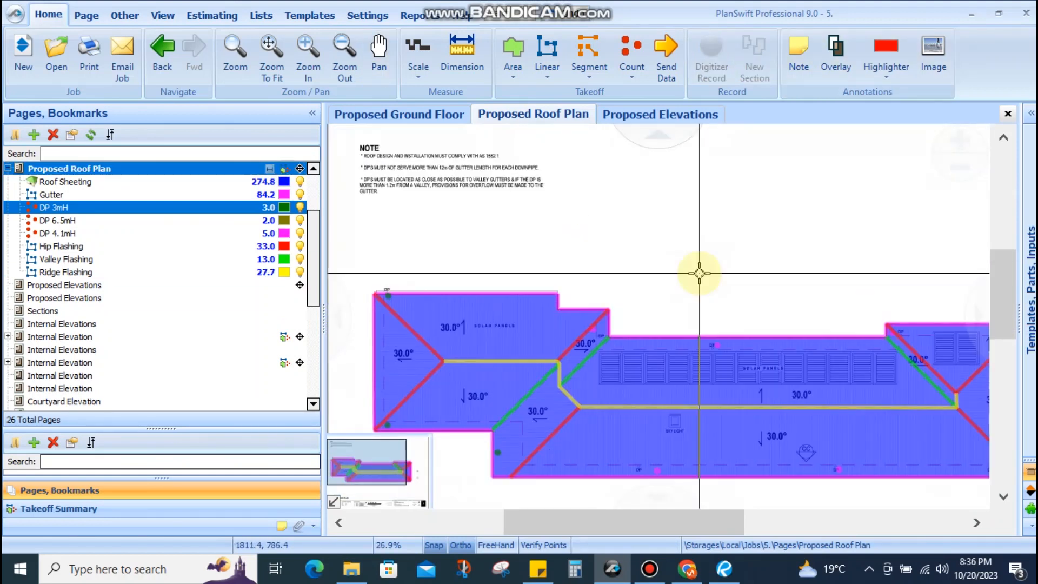
{"action": "left_click_drag", "start_coordinate": [705, 278], "coordinate": [687, 286]}
{"action": "left_click_drag", "start_coordinate": [727, 229], "coordinate": [688, 225]}
{"action": "scroll", "coordinate": [699, 212], "scroll_direction": "down", "scroll_amount": 1}
{"action": "scroll", "coordinate": [494, 322], "scroll_direction": "up", "scroll_amount": 2}
{"action": "left_click_drag", "start_coordinate": [586, 287], "coordinate": [617, 264]}
{"action": "scroll", "coordinate": [617, 263], "scroll_direction": "down", "scroll_amount": 2}
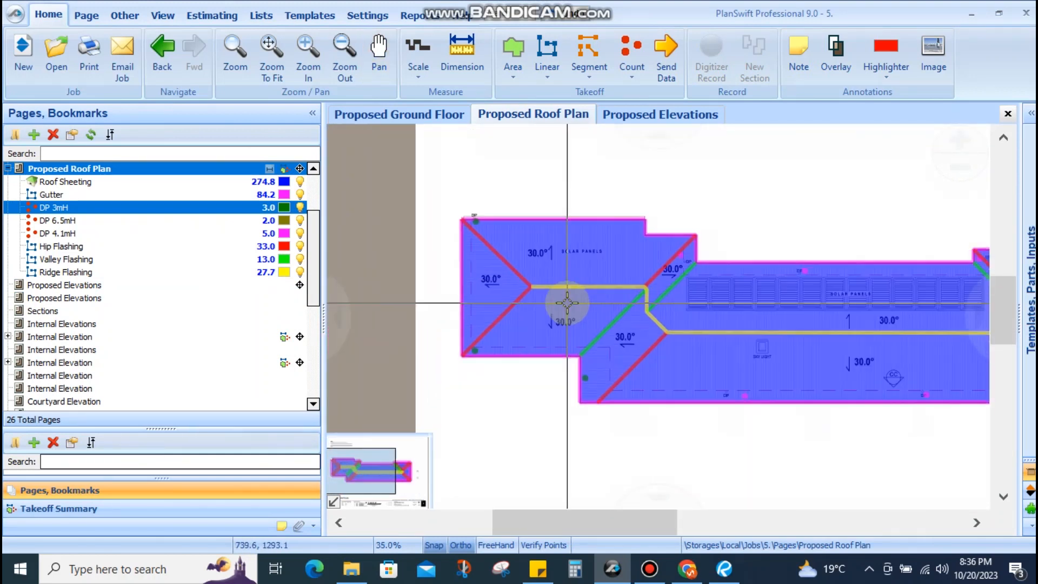
{"action": "scroll", "coordinate": [716, 342], "scroll_direction": "up", "scroll_amount": 2}
{"action": "scroll", "coordinate": [730, 296], "scroll_direction": "up", "scroll_amount": 1}
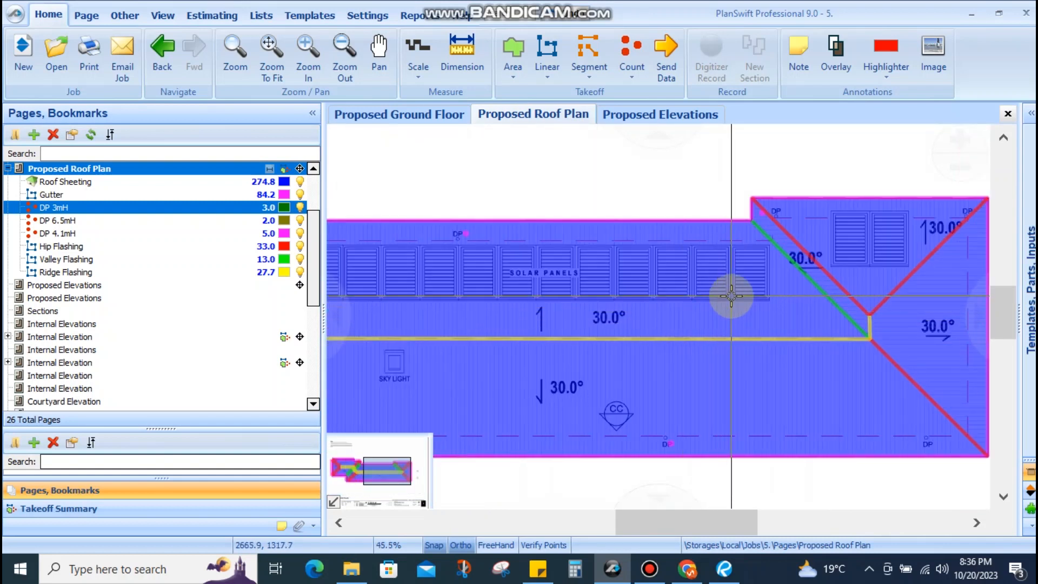
{"action": "scroll", "coordinate": [500, 280], "scroll_direction": "up", "scroll_amount": 3}
{"action": "left_click_drag", "start_coordinate": [591, 280], "coordinate": [675, 307]}
{"action": "scroll", "coordinate": [674, 307], "scroll_direction": "down", "scroll_amount": 2}
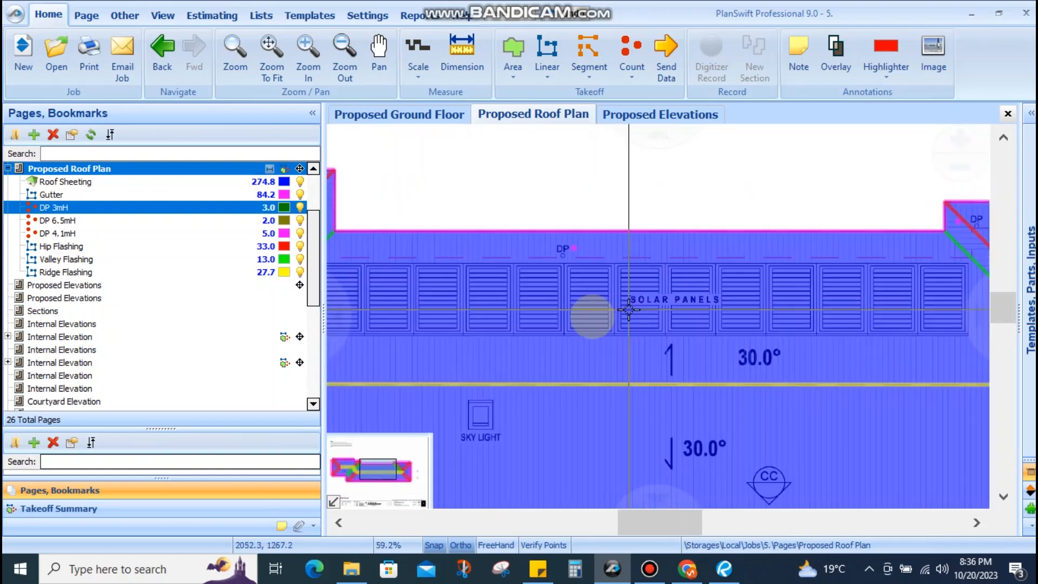
{"action": "left_click_drag", "start_coordinate": [592, 314], "coordinate": [762, 323]}
{"action": "scroll", "coordinate": [530, 305], "scroll_direction": "up", "scroll_amount": 2}
{"action": "scroll", "coordinate": [481, 289], "scroll_direction": "down", "scroll_amount": 2}
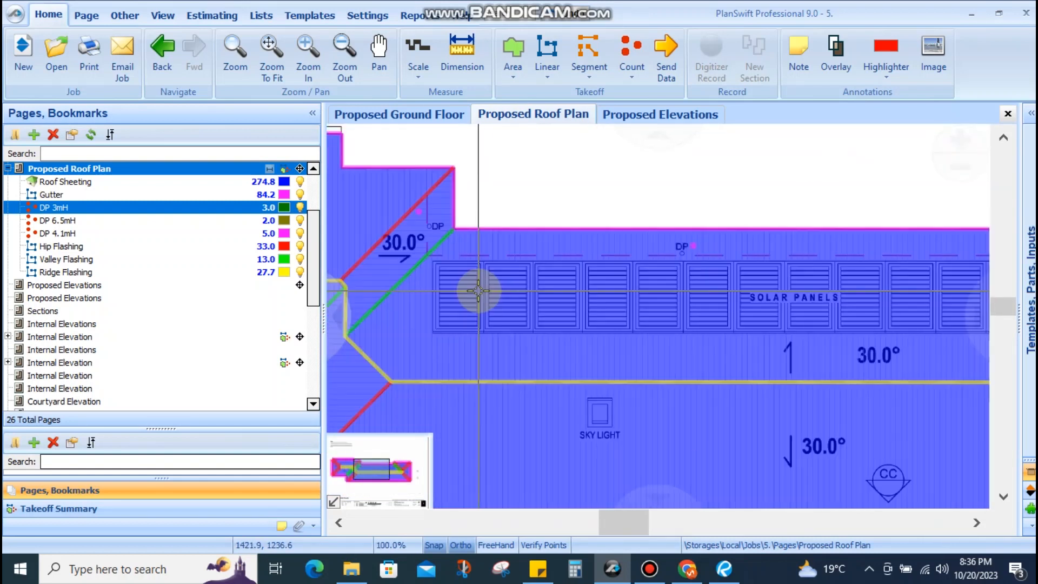
{"action": "scroll", "coordinate": [462, 291], "scroll_direction": "up", "scroll_amount": 2}
{"action": "scroll", "coordinate": [605, 279], "scroll_direction": "down", "scroll_amount": 4}
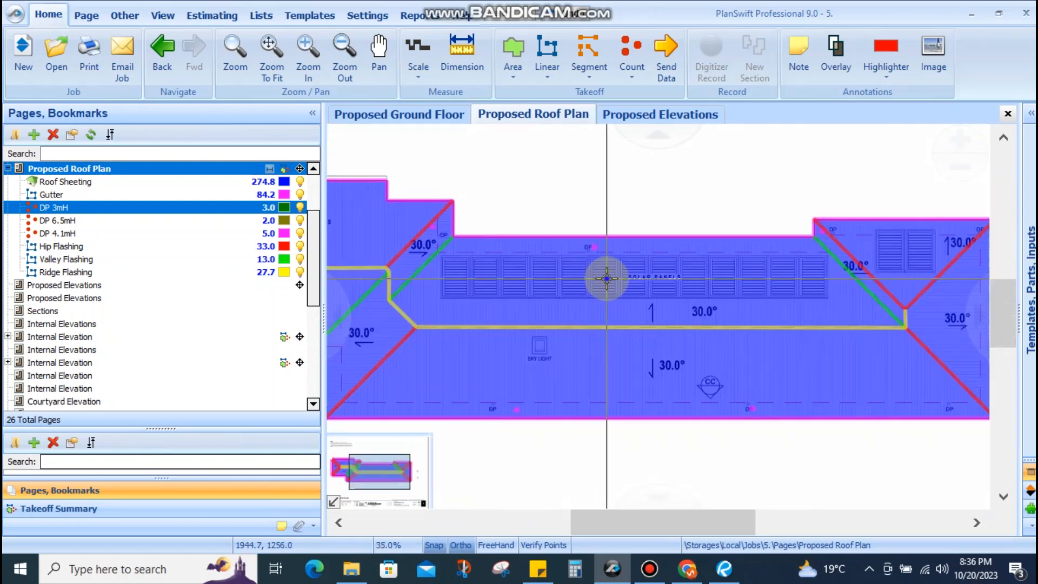
{"action": "scroll", "coordinate": [670, 285], "scroll_direction": "up", "scroll_amount": 3}
{"action": "scroll", "coordinate": [549, 282], "scroll_direction": "down", "scroll_amount": 2}
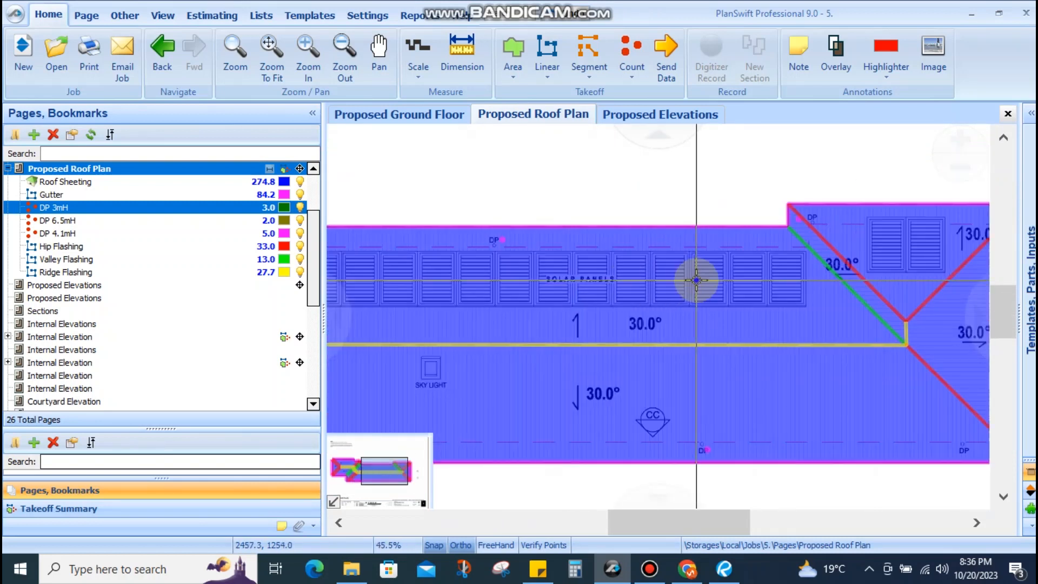
{"action": "left_click_drag", "start_coordinate": [695, 281], "coordinate": [550, 284]}
{"action": "scroll", "coordinate": [660, 279], "scroll_direction": "up", "scroll_amount": 4}
{"action": "scroll", "coordinate": [646, 279], "scroll_direction": "down", "scroll_amount": 3}
{"action": "scroll", "coordinate": [644, 279], "scroll_direction": "down", "scroll_amount": 1}
{"action": "left_click_drag", "start_coordinate": [719, 254], "coordinate": [689, 270]}
{"action": "scroll", "coordinate": [715, 271], "scroll_direction": "up", "scroll_amount": 3}
{"action": "scroll", "coordinate": [785, 221], "scroll_direction": "down", "scroll_amount": 1}
{"action": "mouse_move", "coordinate": [786, 222]}
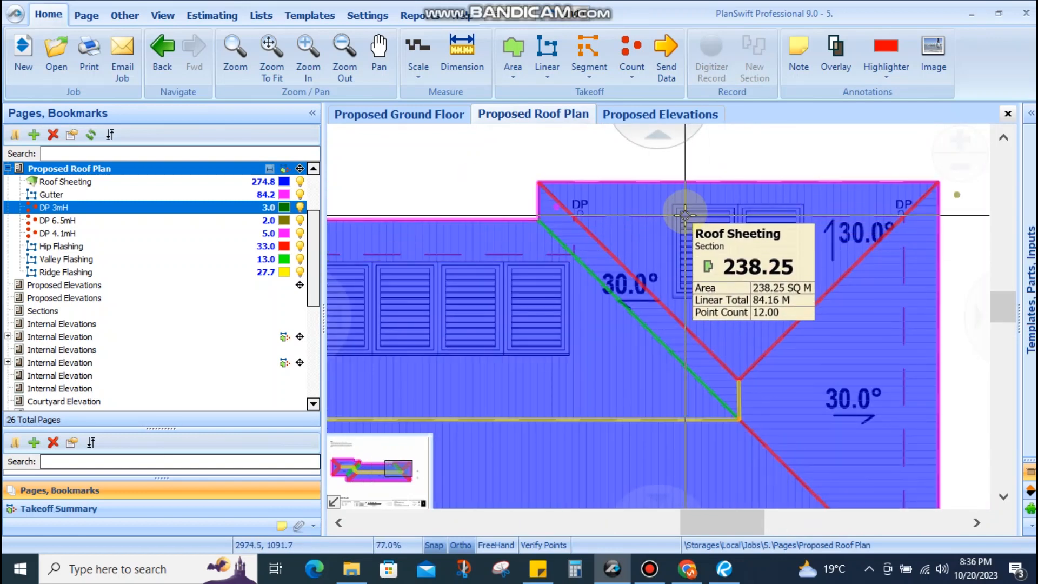
{"action": "left_click", "coordinate": [698, 231]}
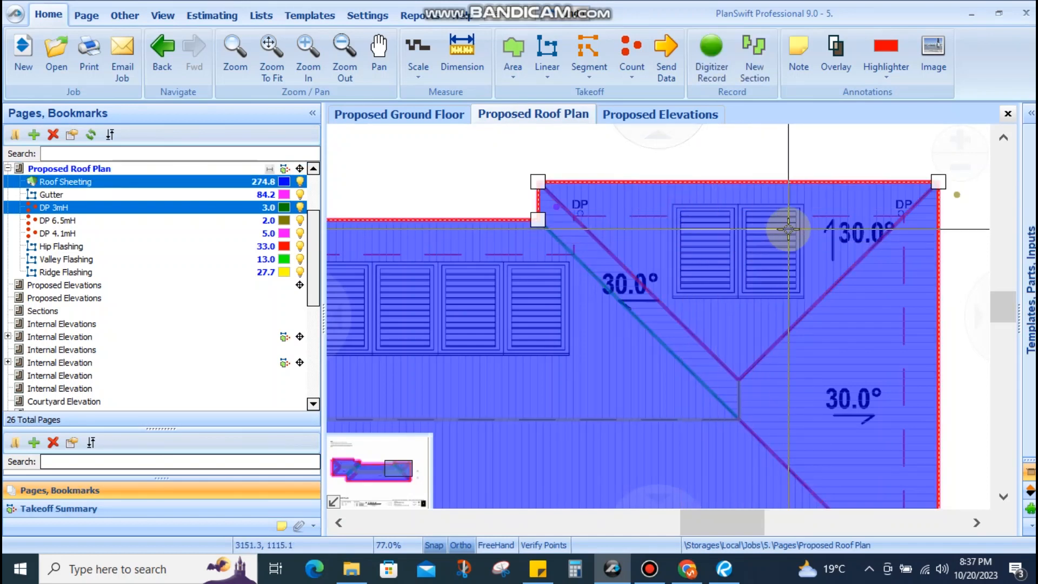
{"action": "mouse_move", "coordinate": [754, 227]}
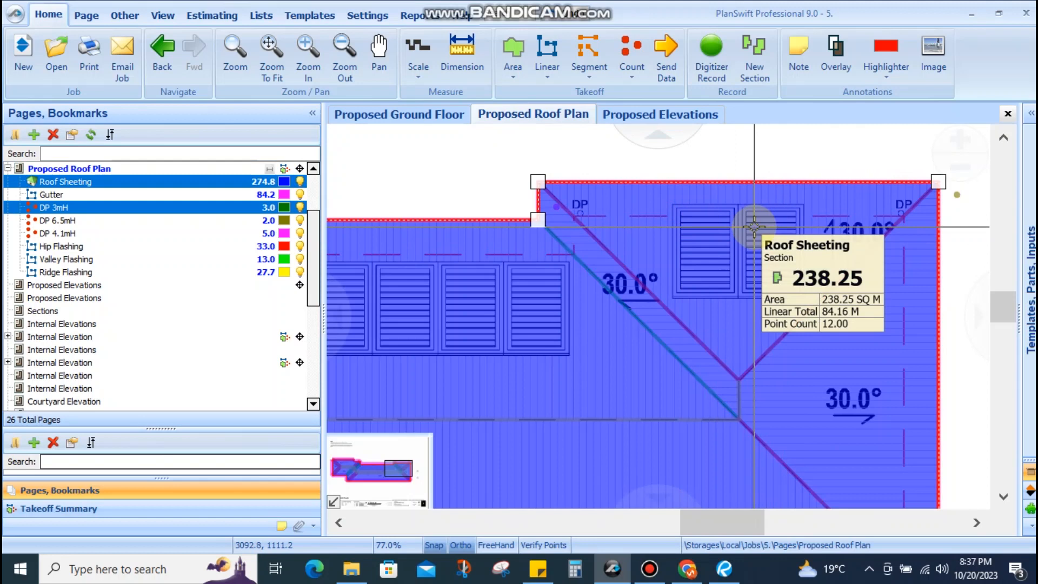
{"action": "left_click", "coordinate": [503, 180]}
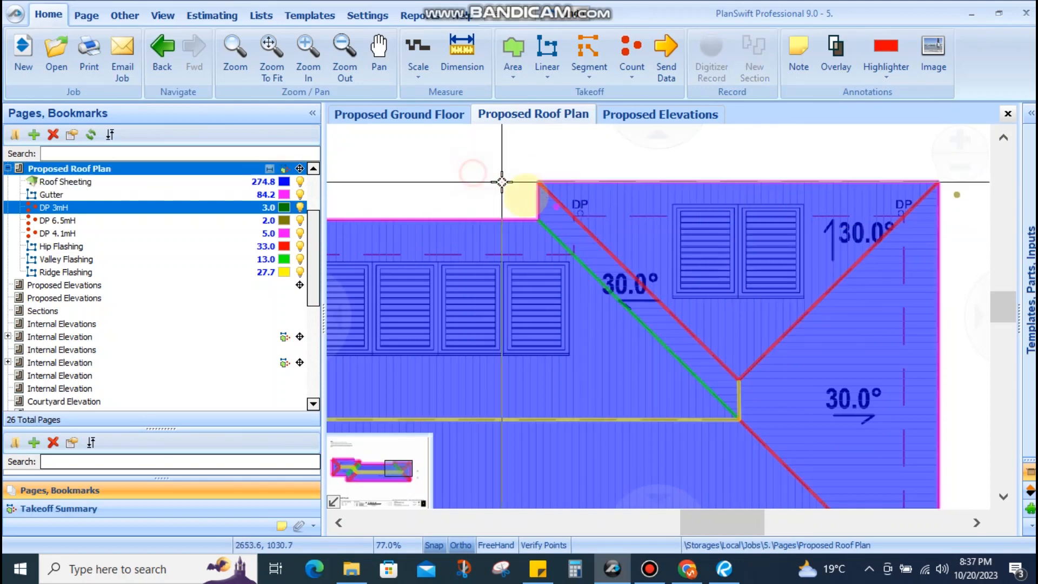
{"action": "scroll", "coordinate": [639, 213], "scroll_direction": "down", "scroll_amount": 4}
{"action": "scroll", "coordinate": [703, 270], "scroll_direction": "up", "scroll_amount": 3}
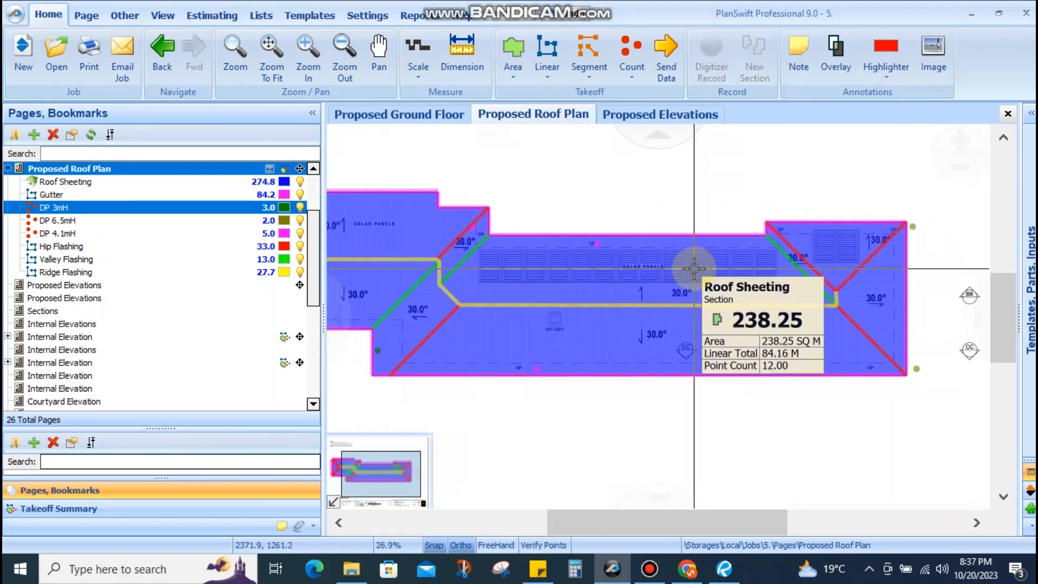
{"action": "scroll", "coordinate": [809, 273], "scroll_direction": "up", "scroll_amount": 1}
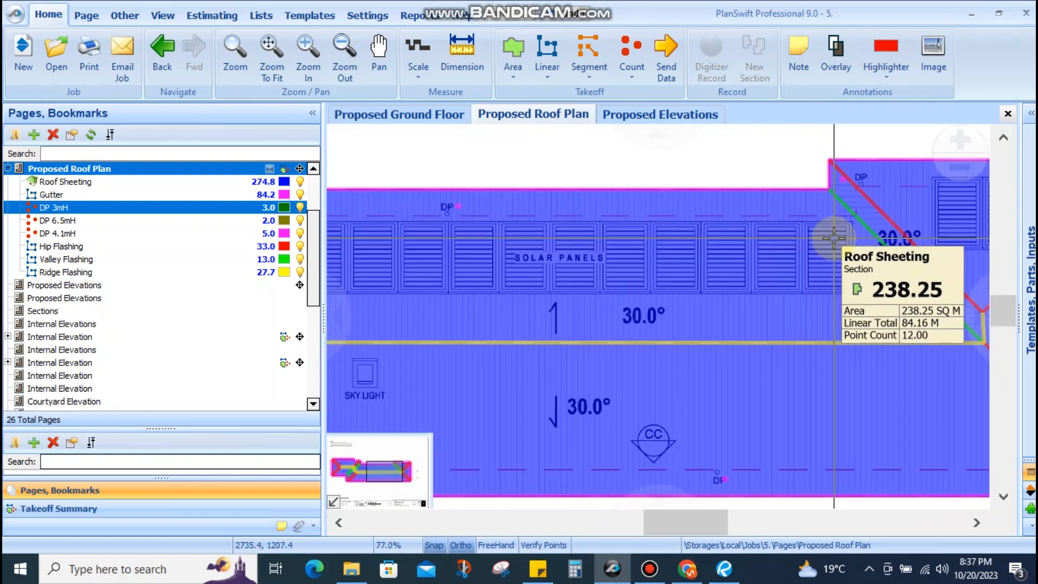
{"action": "scroll", "coordinate": [553, 249], "scroll_direction": "down", "scroll_amount": 2}
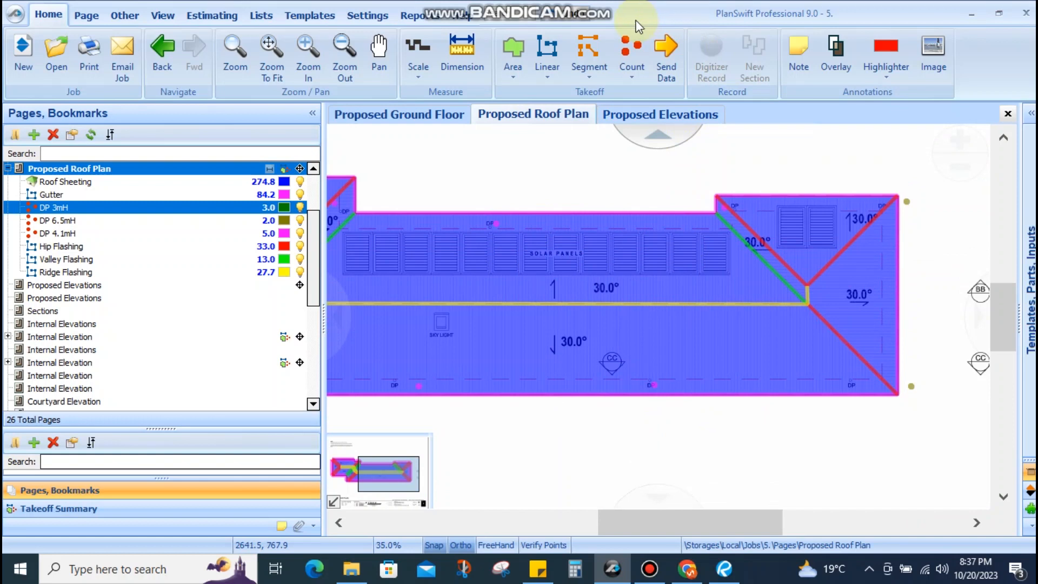
Start a Solar Panel count and click each panel along the roof rows until it reaches 15
{"action": "left_click", "coordinate": [633, 57]}
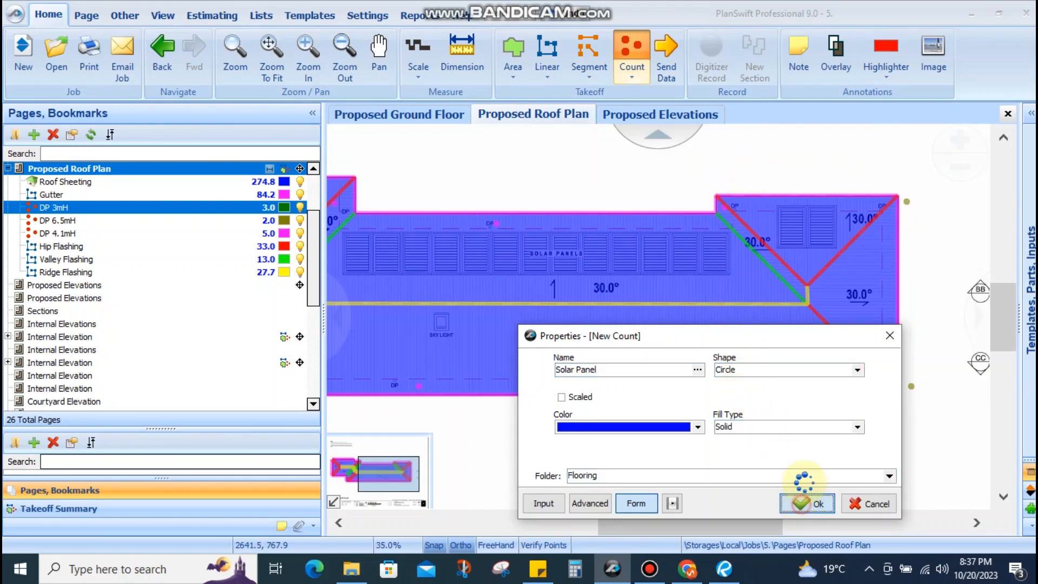
{"action": "scroll", "coordinate": [818, 259], "scroll_direction": "down", "scroll_amount": 2}
{"action": "scroll", "coordinate": [568, 258], "scroll_direction": "up", "scroll_amount": 4}
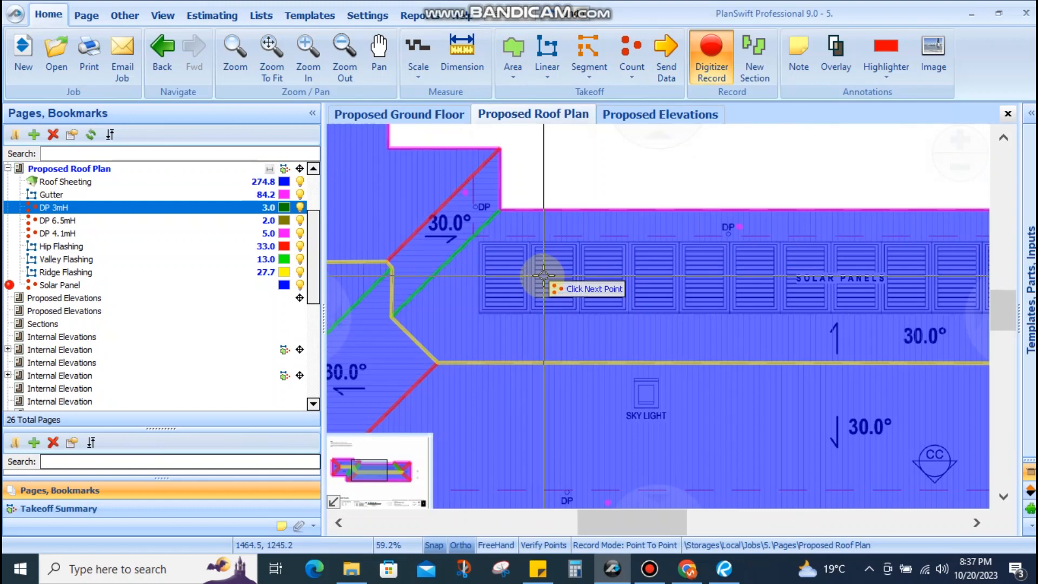
{"action": "scroll", "coordinate": [543, 276], "scroll_direction": "up", "scroll_amount": 3}
{"action": "left_click", "coordinate": [535, 278]}
{"action": "scroll", "coordinate": [561, 277], "scroll_direction": "down", "scroll_amount": 2}
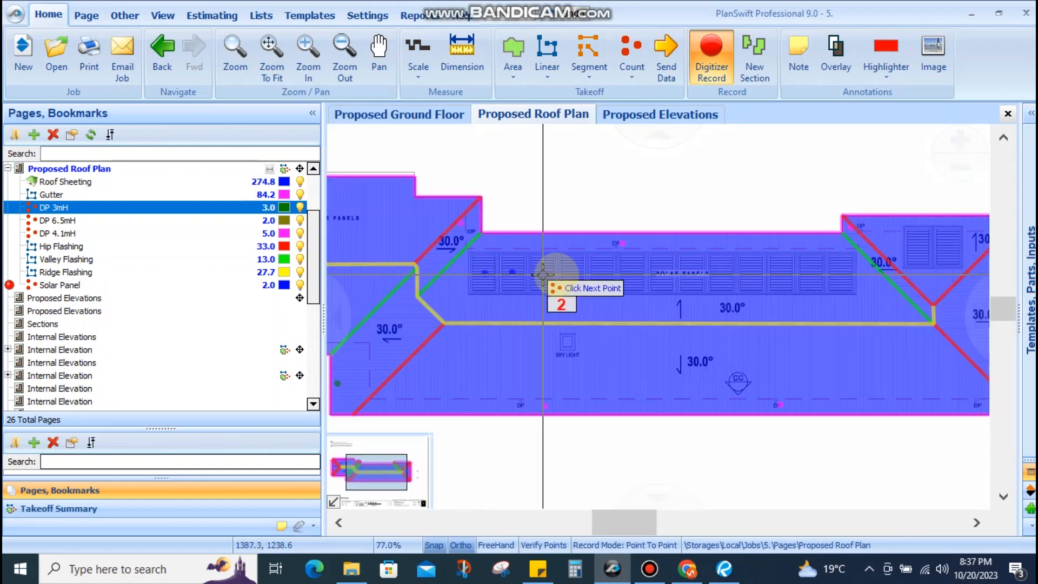
{"action": "scroll", "coordinate": [537, 274], "scroll_direction": "up", "scroll_amount": 2}
{"action": "left_click", "coordinate": [509, 266]}
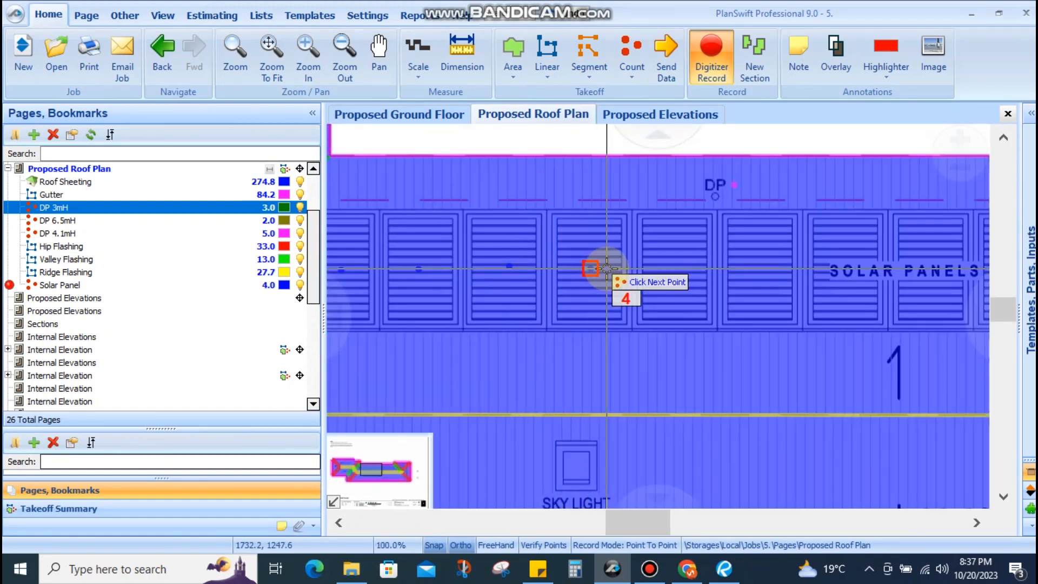
{"action": "left_click", "coordinate": [671, 264]}
{"action": "scroll", "coordinate": [475, 269], "scroll_direction": "down", "scroll_amount": 2}
{"action": "scroll", "coordinate": [639, 267], "scroll_direction": "up", "scroll_amount": 3}
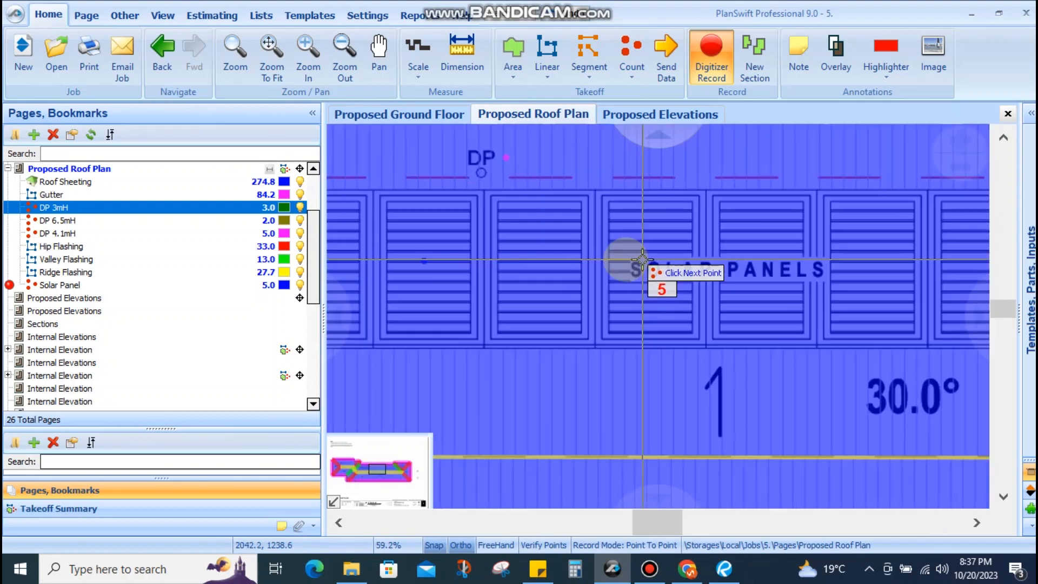
{"action": "left_click", "coordinate": [623, 240]}
{"action": "scroll", "coordinate": [562, 248], "scroll_direction": "down", "scroll_amount": 2}
{"action": "scroll", "coordinate": [625, 255], "scroll_direction": "up", "scroll_amount": 2}
{"action": "left_click", "coordinate": [671, 225]}
{"action": "scroll", "coordinate": [631, 226], "scroll_direction": "down", "scroll_amount": 2}
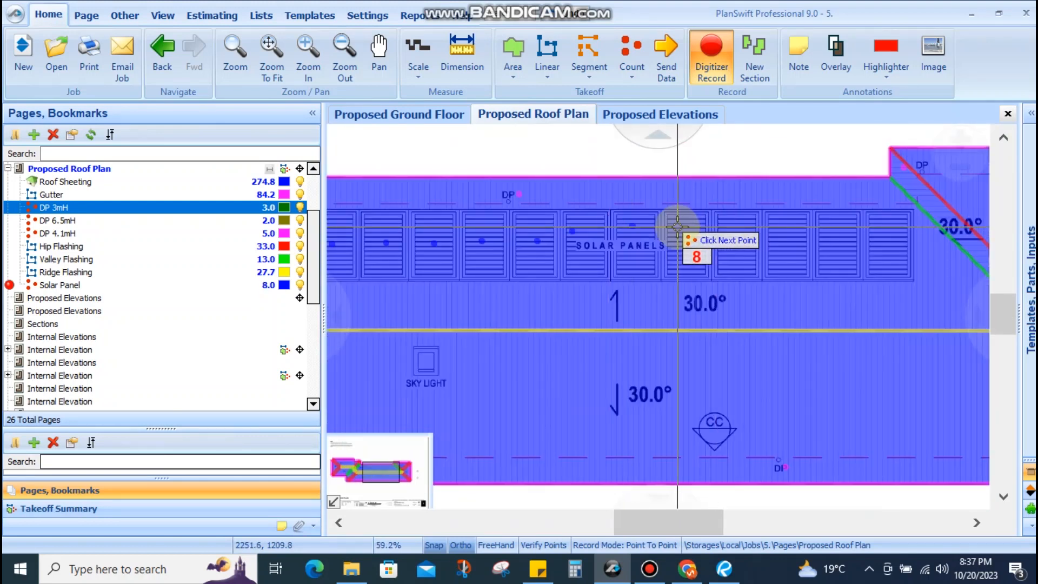
{"action": "scroll", "coordinate": [674, 243], "scroll_direction": "up", "scroll_amount": 2}
{"action": "left_click", "coordinate": [671, 259]}
{"action": "scroll", "coordinate": [672, 251], "scroll_direction": "down", "scroll_amount": 3}
{"action": "scroll", "coordinate": [719, 254], "scroll_direction": "up", "scroll_amount": 2}
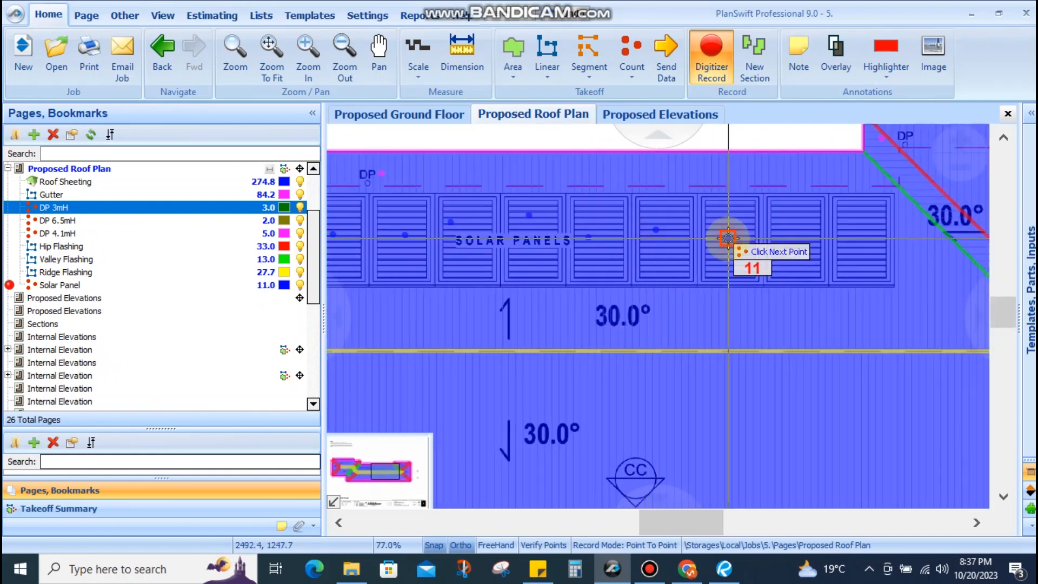
{"action": "scroll", "coordinate": [728, 237], "scroll_direction": "down", "scroll_amount": 2}
{"action": "scroll", "coordinate": [723, 232], "scroll_direction": "up", "scroll_amount": 2}
{"action": "left_click", "coordinate": [780, 251]}
{"action": "scroll", "coordinate": [737, 238], "scroll_direction": "down", "scroll_amount": 2}
{"action": "scroll", "coordinate": [784, 244], "scroll_direction": "up", "scroll_amount": 2}
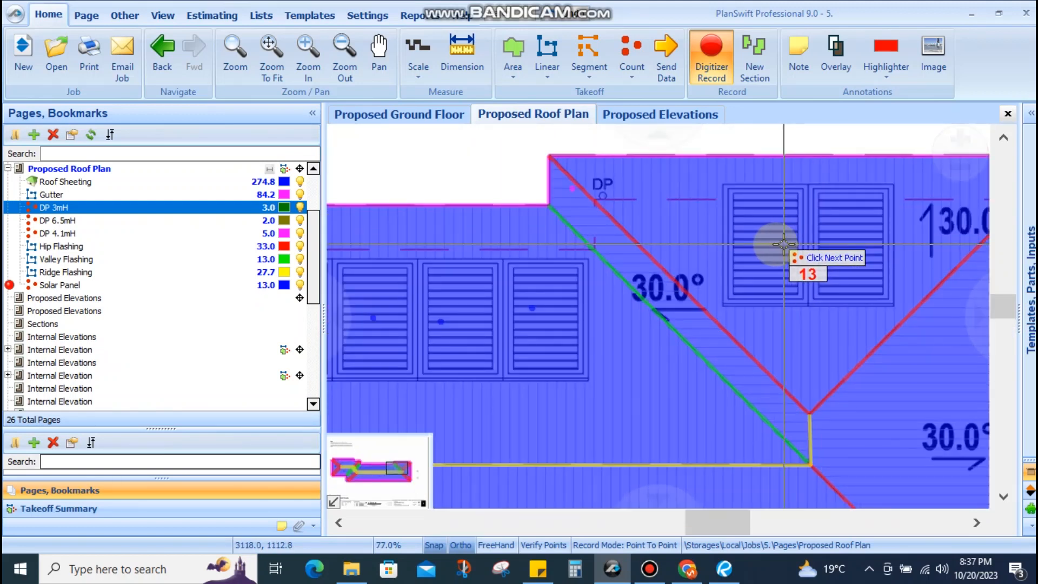
{"action": "scroll", "coordinate": [675, 262], "scroll_direction": "down", "scroll_amount": 4}
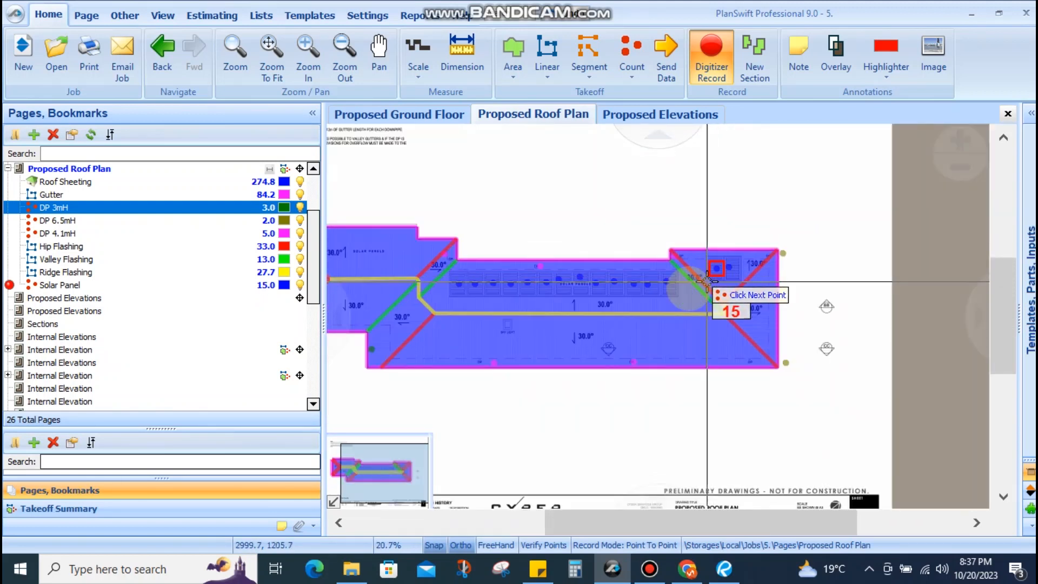
{"action": "scroll", "coordinate": [683, 301], "scroll_direction": "up", "scroll_amount": 3}
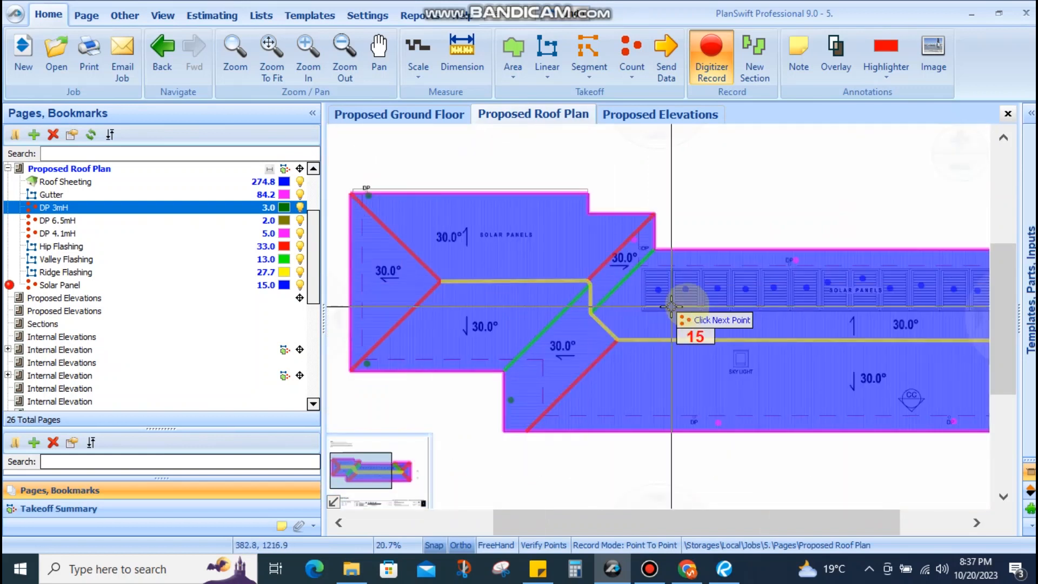
{"action": "scroll", "coordinate": [707, 332], "scroll_direction": "down", "scroll_amount": 2}
{"action": "scroll", "coordinate": [719, 333], "scroll_direction": "up", "scroll_amount": 1}
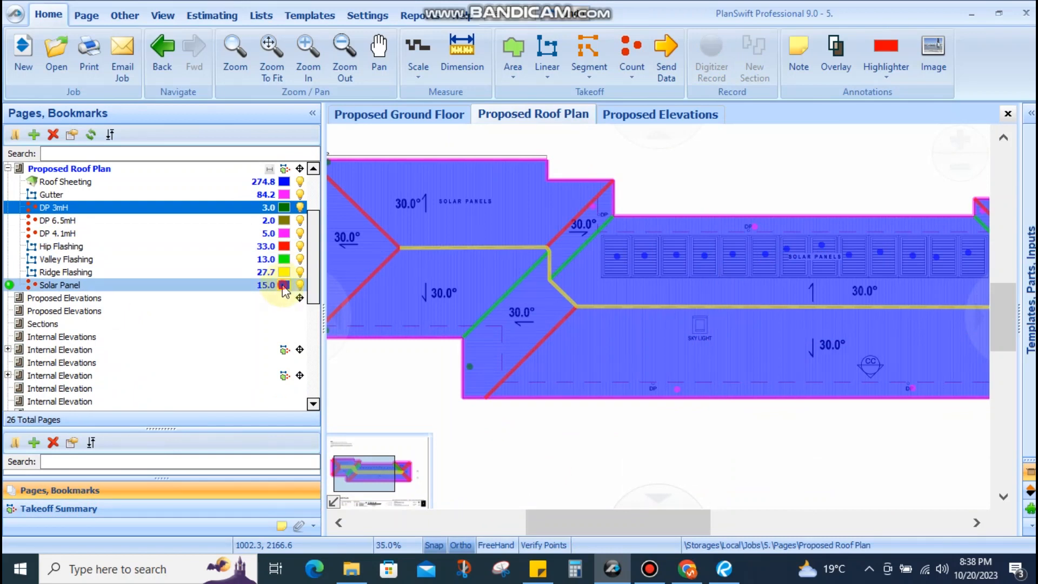
Colour the Solar Panel count Turquoise and confirm a point reads 15.00
{"action": "left_click", "coordinate": [284, 285]}
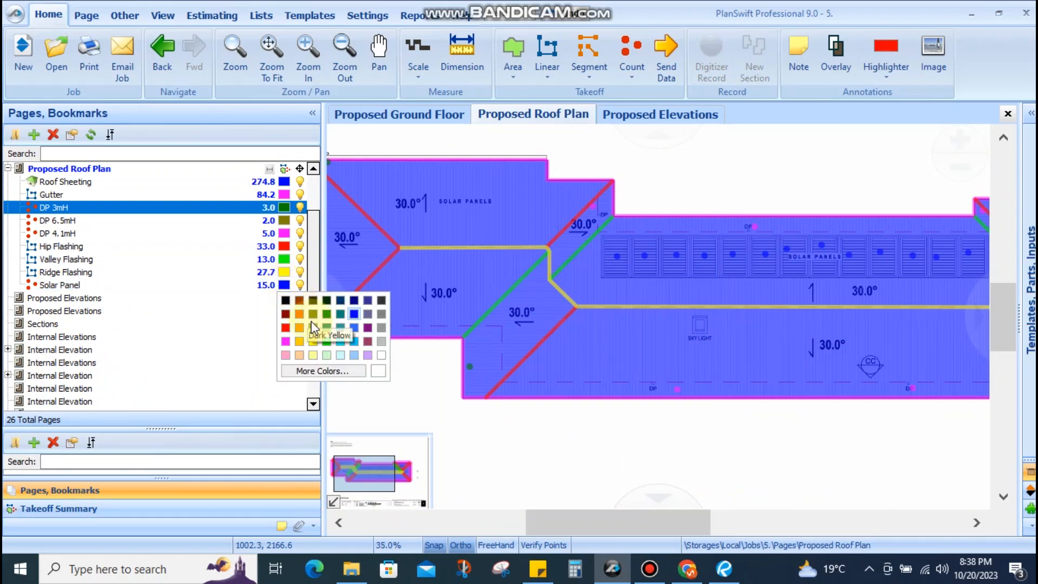
{"action": "left_click", "coordinate": [340, 349]}
{"action": "scroll", "coordinate": [689, 357], "scroll_direction": "down", "scroll_amount": 2}
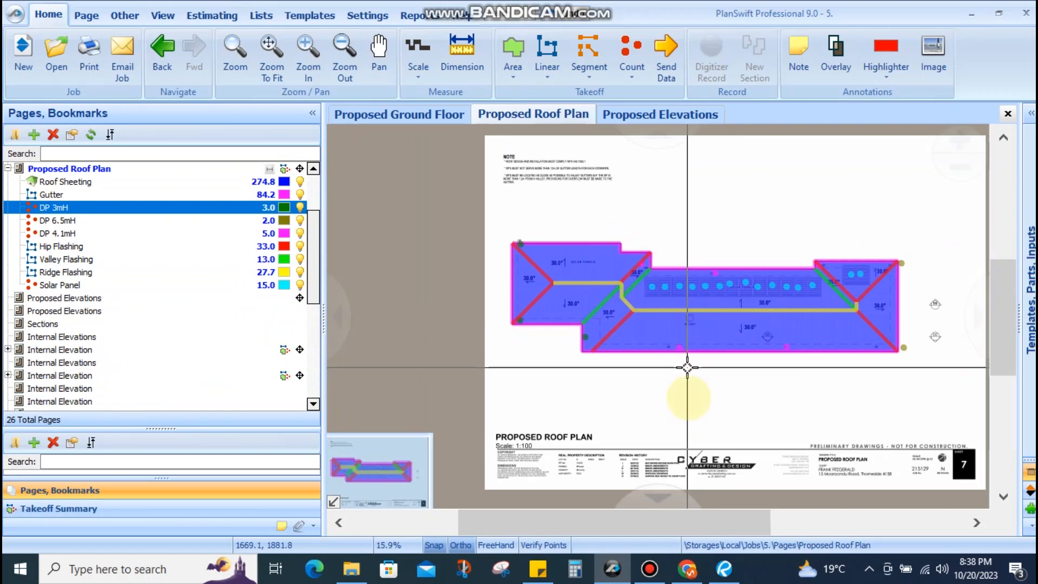
{"action": "scroll", "coordinate": [697, 334], "scroll_direction": "up", "scroll_amount": 2}
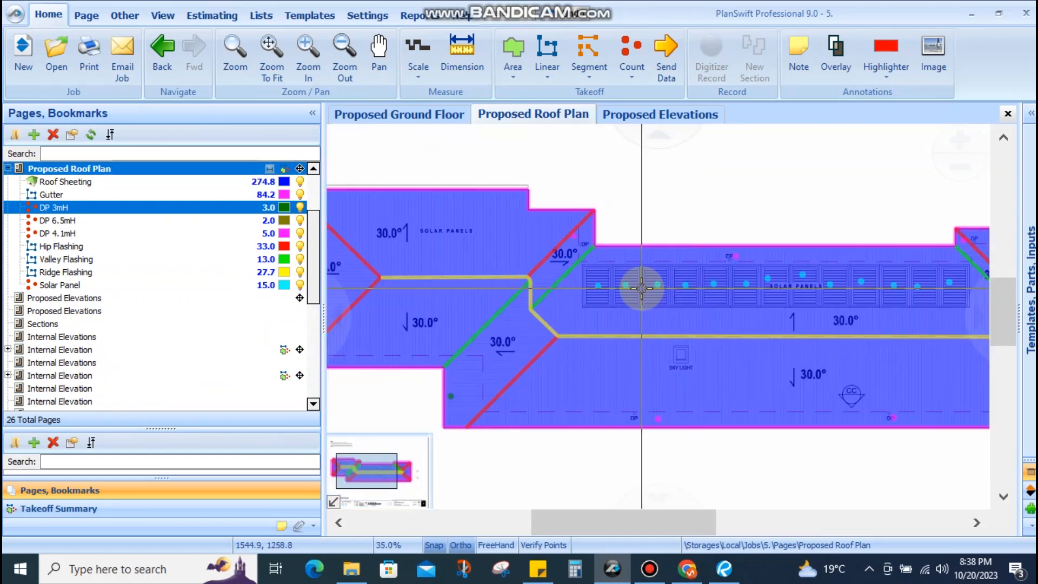
{"action": "mouse_move", "coordinate": [627, 288]}
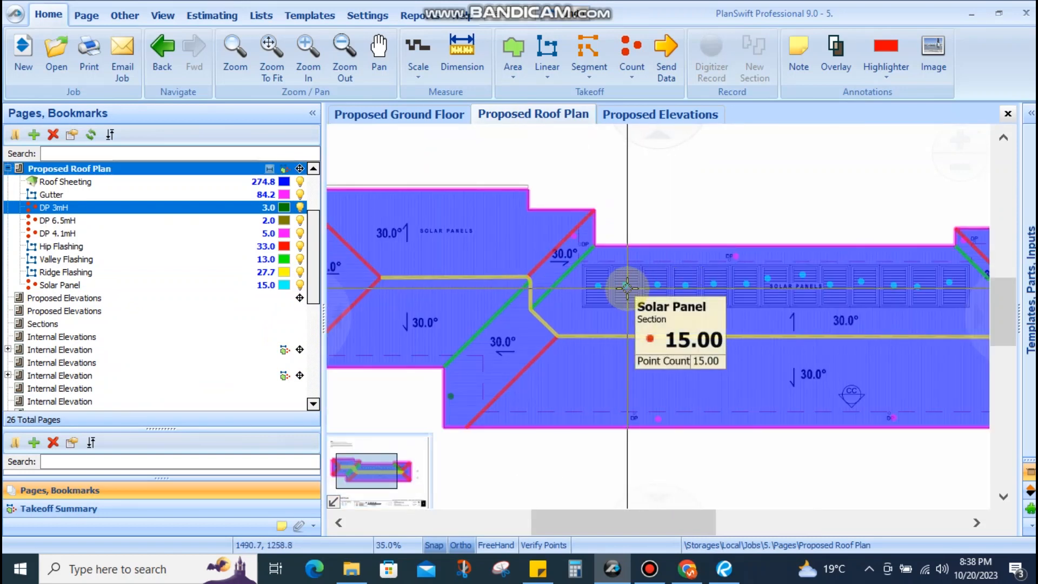
Pan the roof plan and review the architecture scope checklist in Sticky Notes
{"action": "left_click_drag", "start_coordinate": [714, 216], "coordinate": [633, 255]}
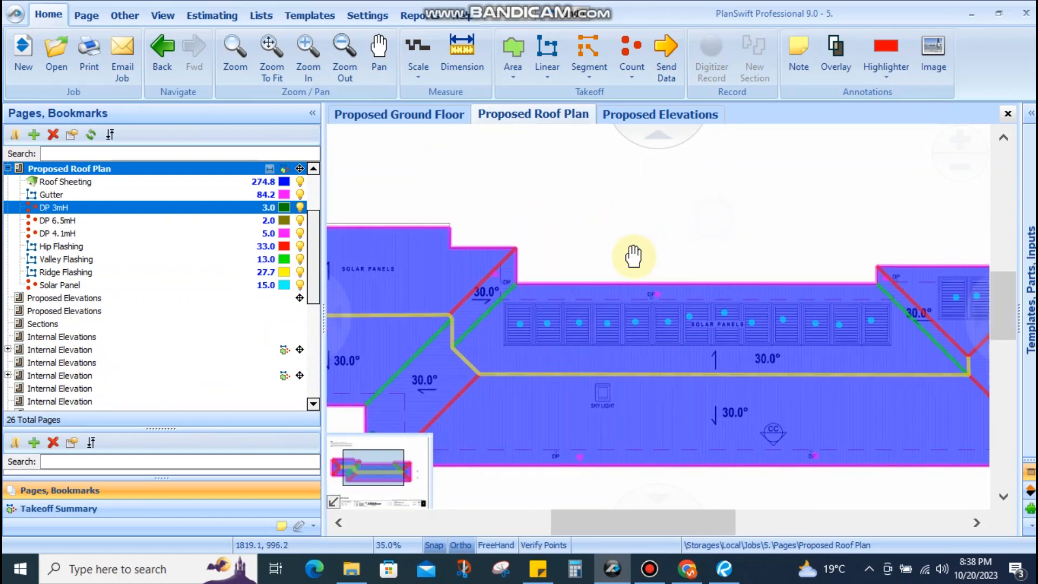
{"action": "mouse_move", "coordinate": [707, 174]}
{"action": "left_mouse_down"}
{"action": "mouse_move", "coordinate": [678, 213]}
{"action": "mouse_move", "coordinate": [598, 270]}
{"action": "mouse_move", "coordinate": [521, 275]}
{"action": "mouse_move", "coordinate": [655, 213]}
{"action": "mouse_move", "coordinate": [644, 237]}
{"action": "mouse_move", "coordinate": [732, 260]}
{"action": "mouse_move", "coordinate": [809, 249]}
{"action": "left_mouse_up"}
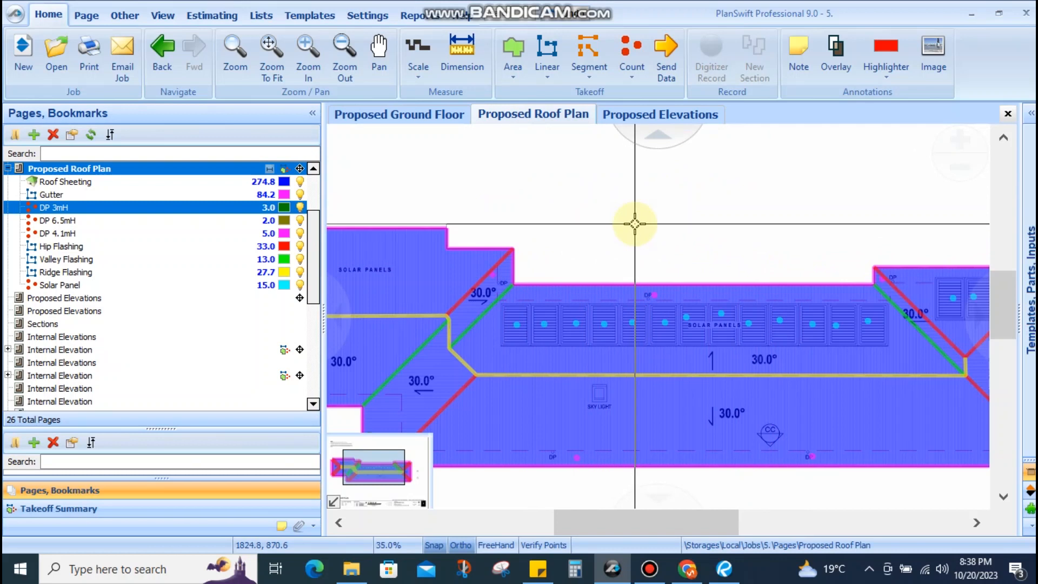
{"action": "scroll", "coordinate": [635, 223], "scroll_direction": "down", "scroll_amount": 3}
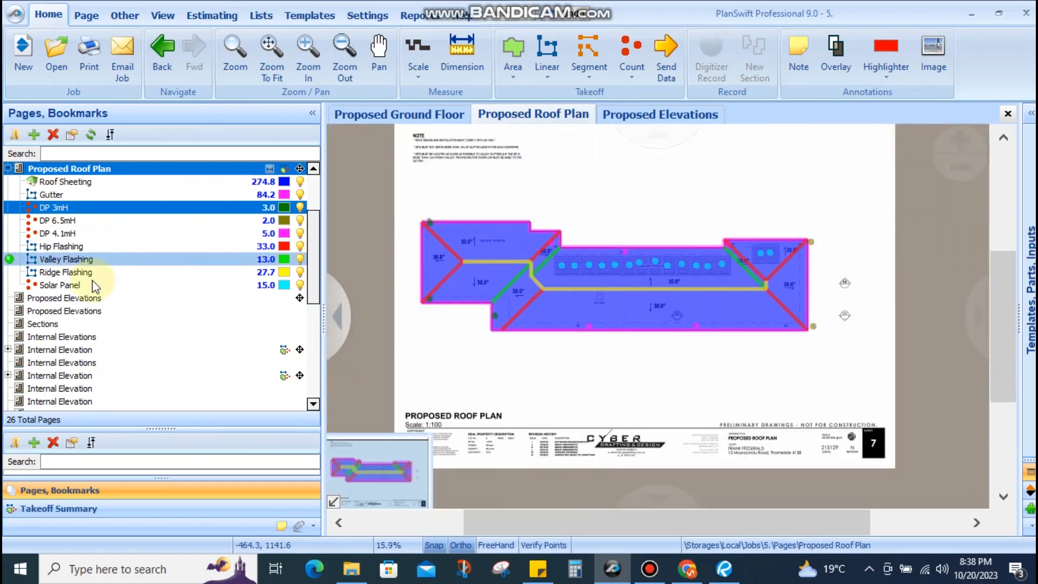
{"action": "left_click", "coordinate": [537, 568]}
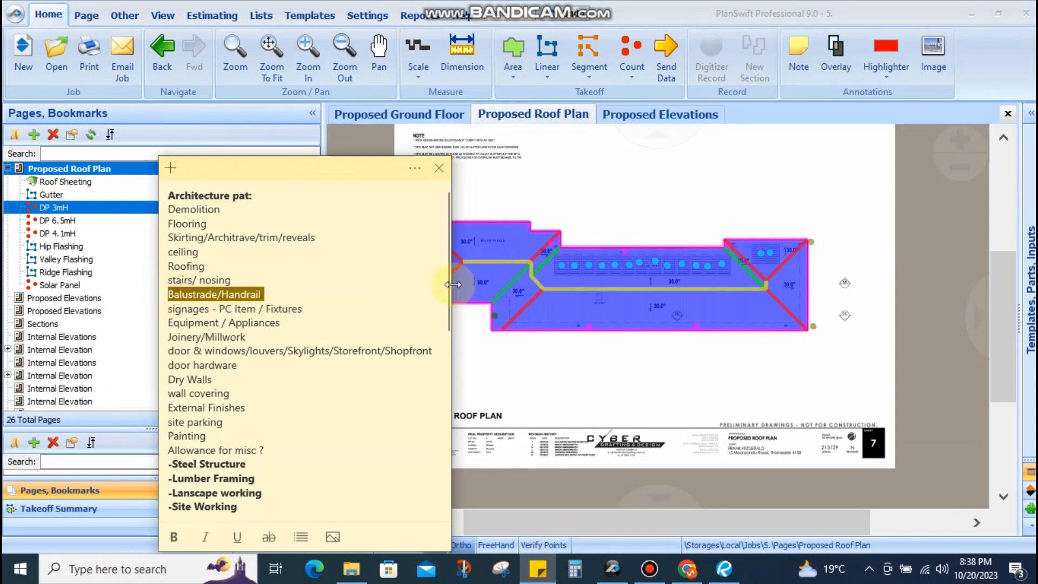
{"action": "left_click", "coordinate": [576, 211]}
{"action": "scroll", "coordinate": [180, 223], "scroll_direction": "up", "scroll_amount": 6}
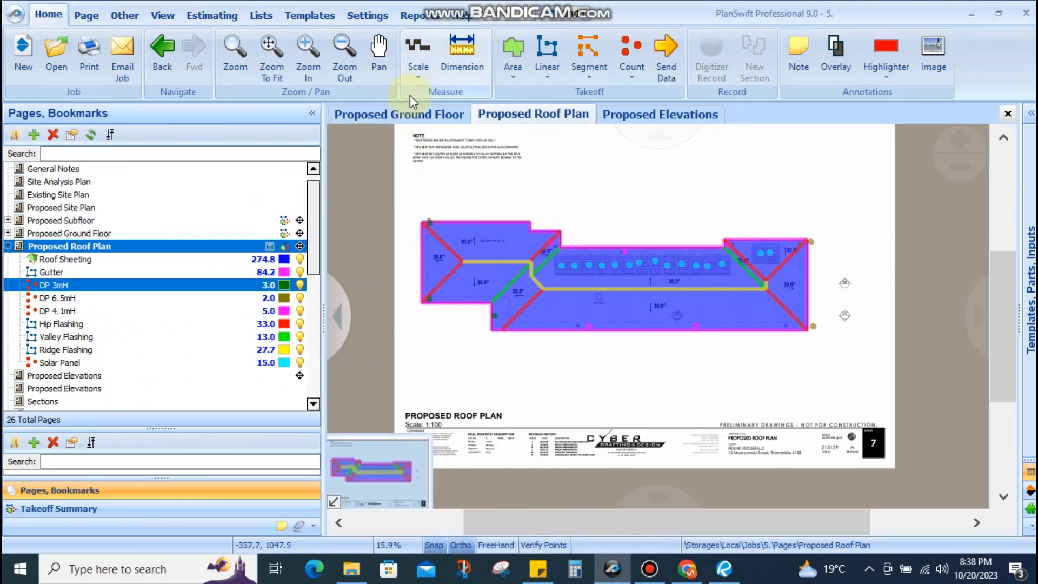
{"action": "left_click", "coordinate": [411, 115]}
{"action": "scroll", "coordinate": [748, 298], "scroll_direction": "up", "scroll_amount": 3}
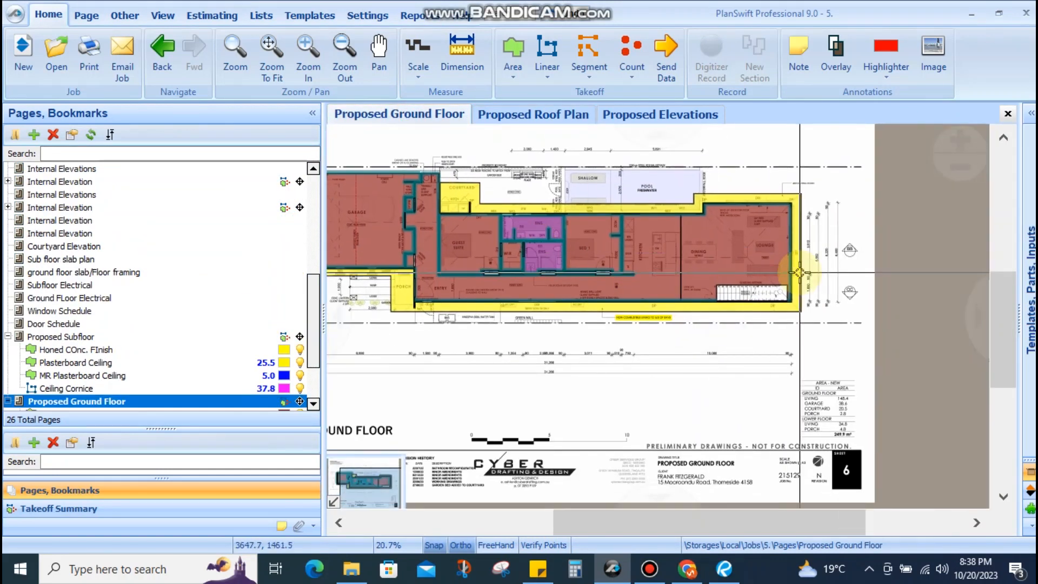
{"action": "scroll", "coordinate": [747, 299], "scroll_direction": "up", "scroll_amount": 4}
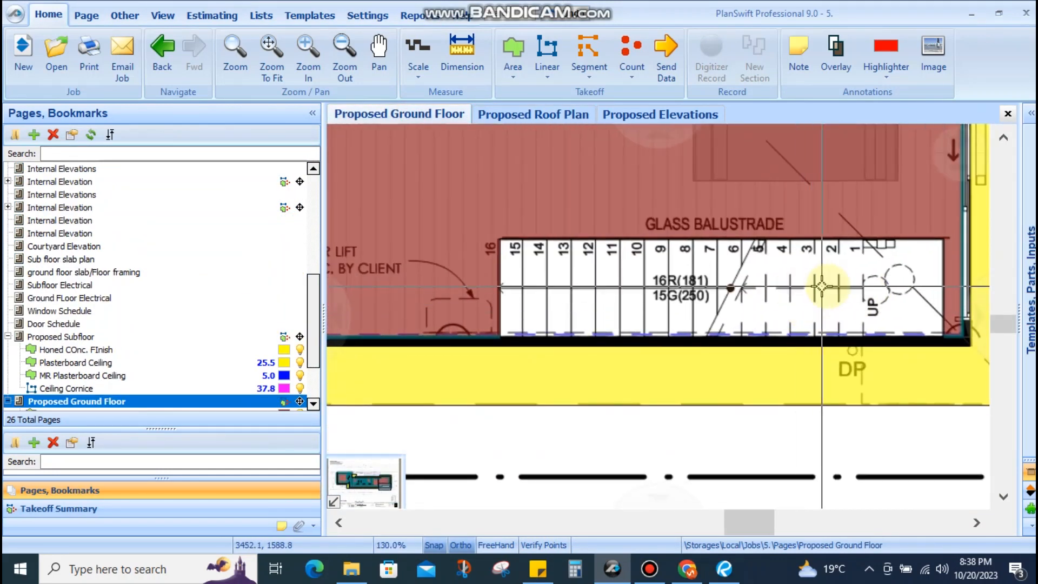
{"action": "left_click", "coordinate": [165, 349]}
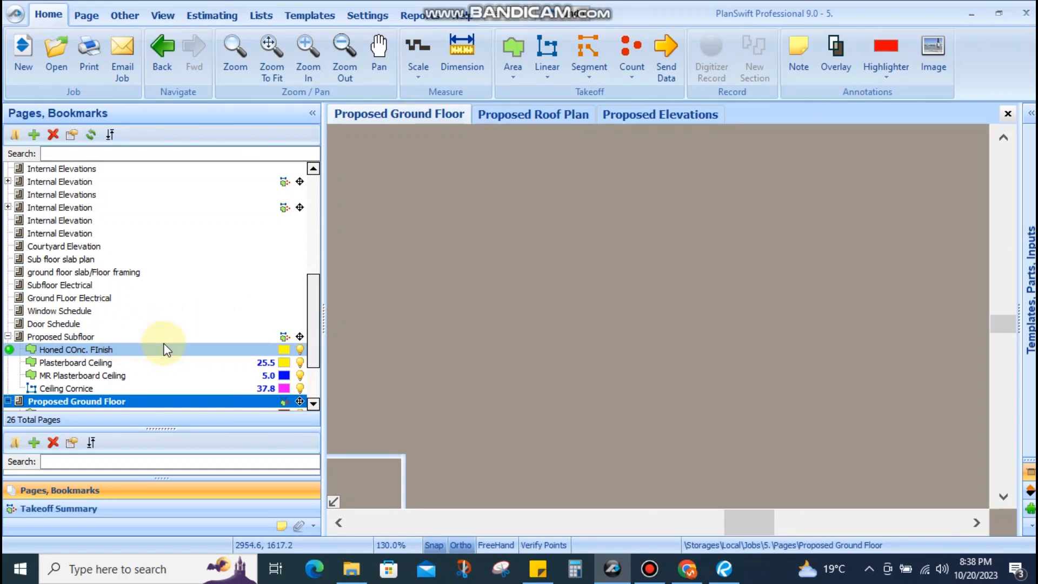
{"action": "scroll", "coordinate": [535, 283], "scroll_direction": "up", "scroll_amount": 5}
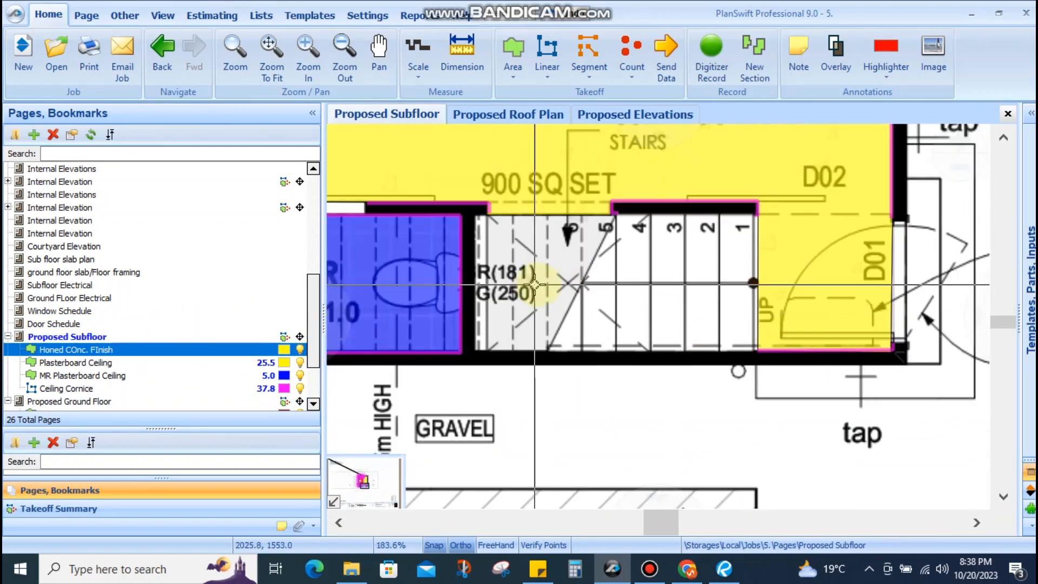
{"action": "left_click", "coordinate": [634, 285]}
{"action": "scroll", "coordinate": [694, 277], "scroll_direction": "down", "scroll_amount": 3}
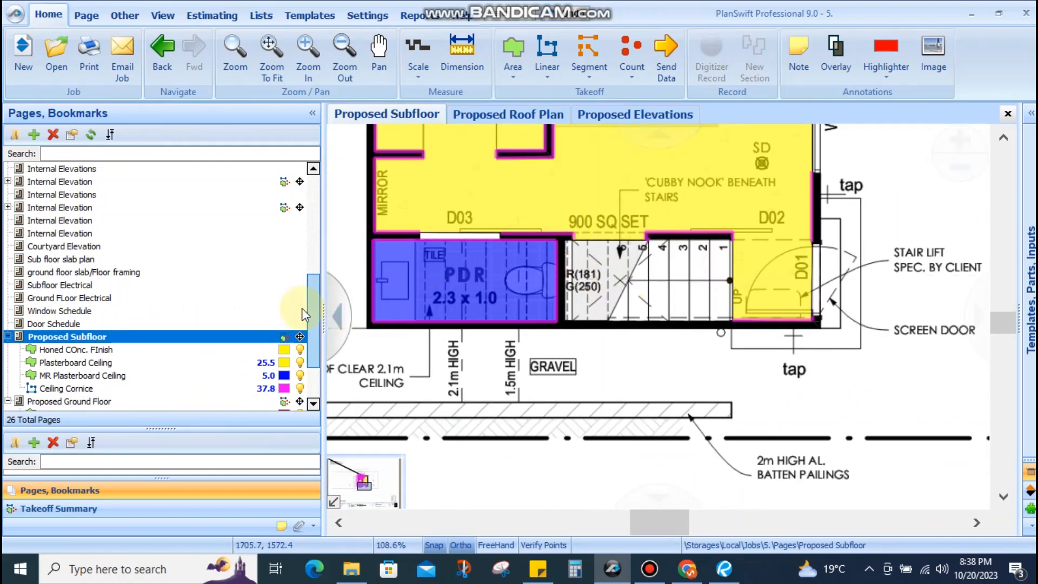
{"action": "scroll", "coordinate": [162, 330], "scroll_direction": "down", "scroll_amount": 2}
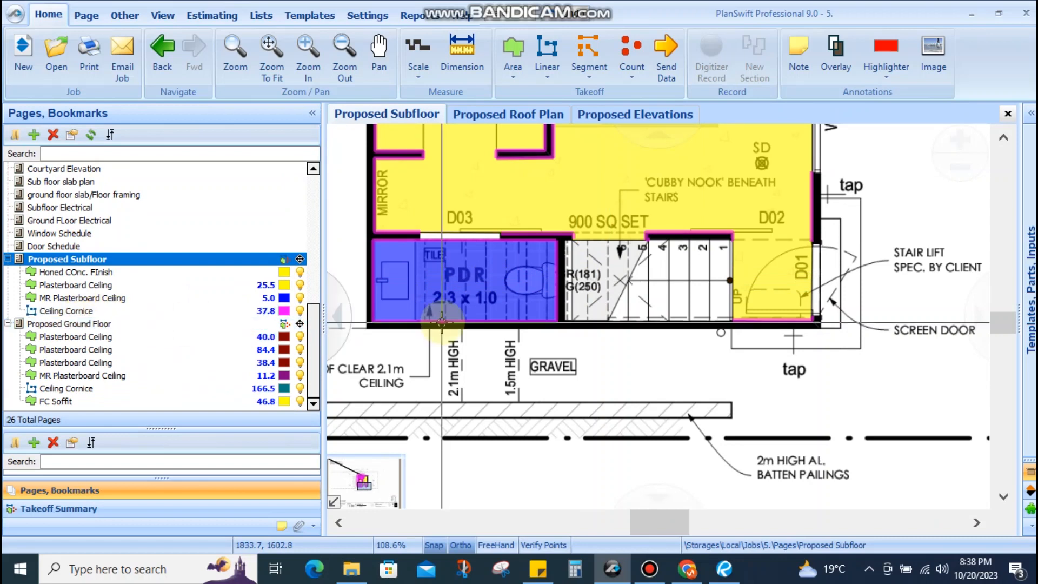
{"action": "left_click", "coordinate": [110, 324]}
{"action": "scroll", "coordinate": [889, 337], "scroll_direction": "up", "scroll_amount": 6}
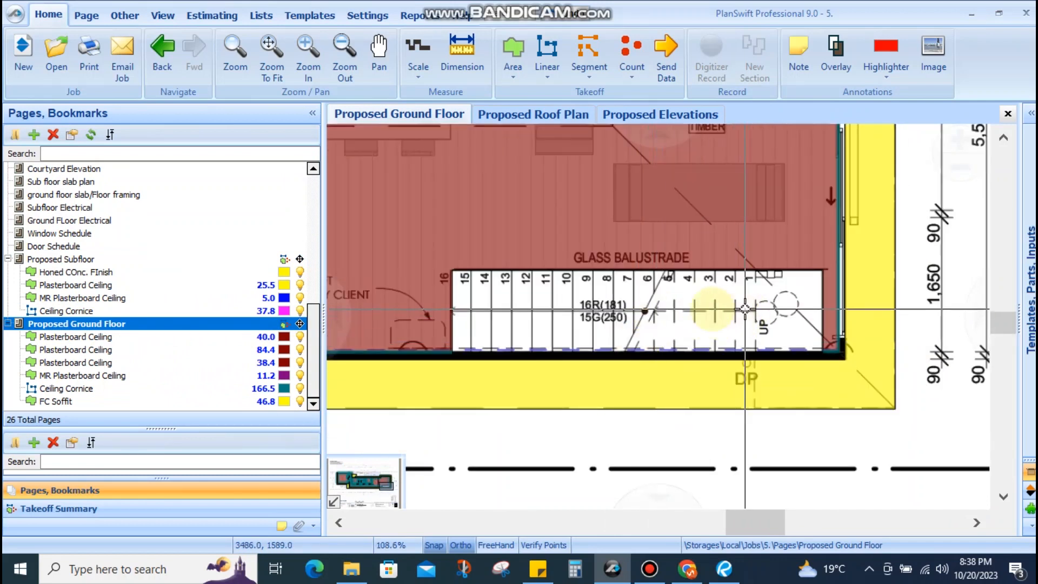
{"action": "left_click_drag", "start_coordinate": [503, 346], "coordinate": [808, 326]}
{"action": "scroll", "coordinate": [747, 302], "scroll_direction": "up", "scroll_amount": 1}
{"action": "scroll", "coordinate": [447, 306], "scroll_direction": "up", "scroll_amount": 2}
{"action": "left_click_drag", "start_coordinate": [487, 267], "coordinate": [511, 380]}
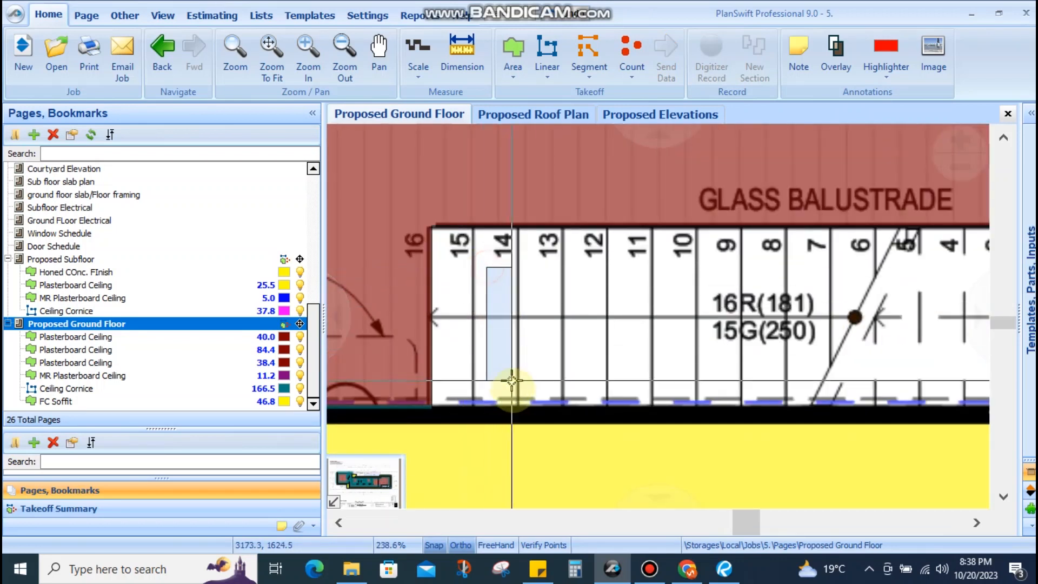
{"action": "scroll", "coordinate": [459, 273], "scroll_direction": "down", "scroll_amount": 4}
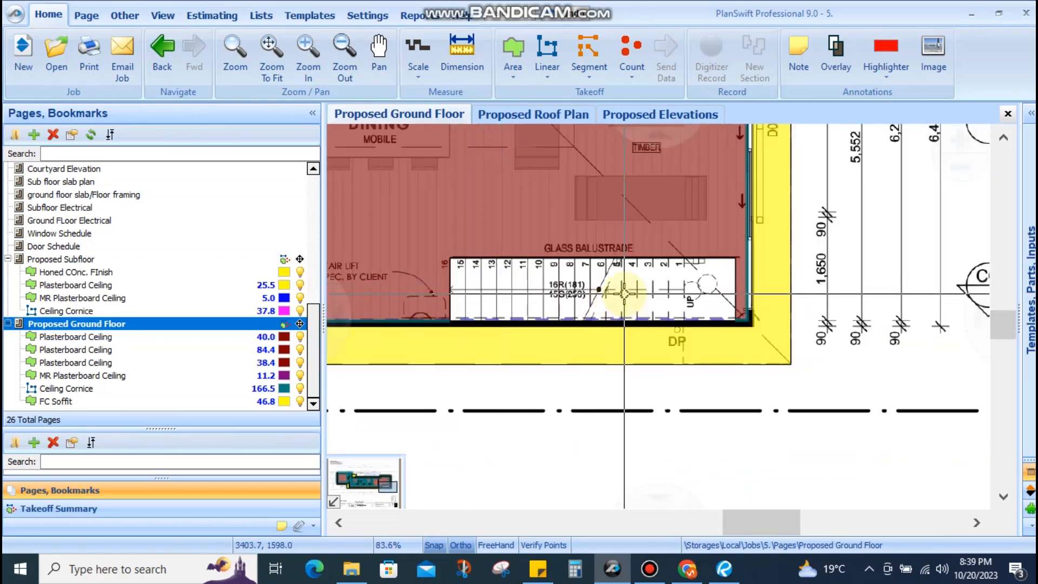
{"action": "scroll", "coordinate": [624, 292], "scroll_direction": "down", "scroll_amount": 4}
{"action": "scroll", "coordinate": [535, 342], "scroll_direction": "up", "scroll_amount": 2}
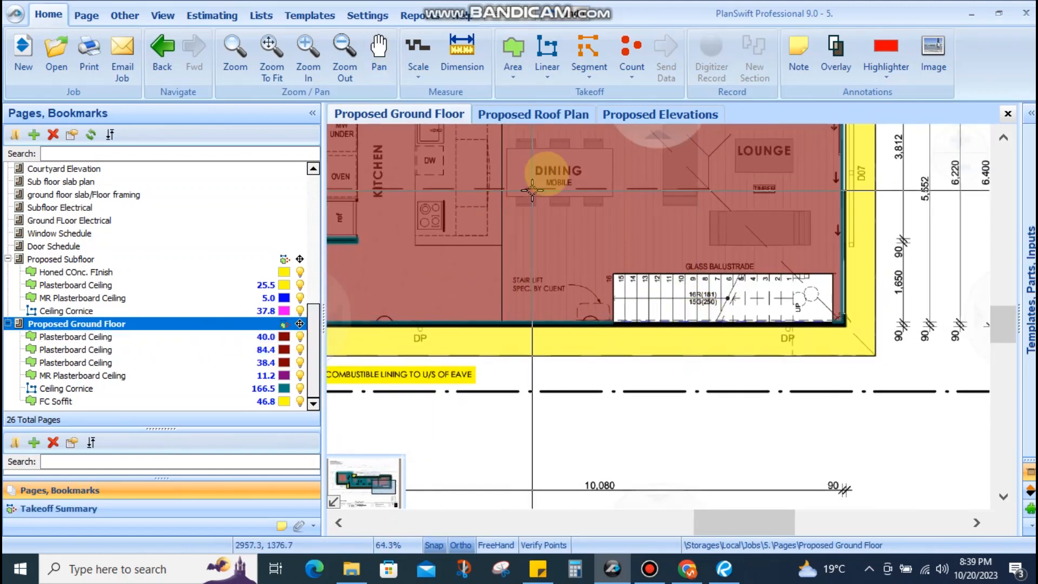
{"action": "left_click", "coordinate": [561, 111]}
{"action": "scroll", "coordinate": [128, 300], "scroll_direction": "down", "scroll_amount": 2}
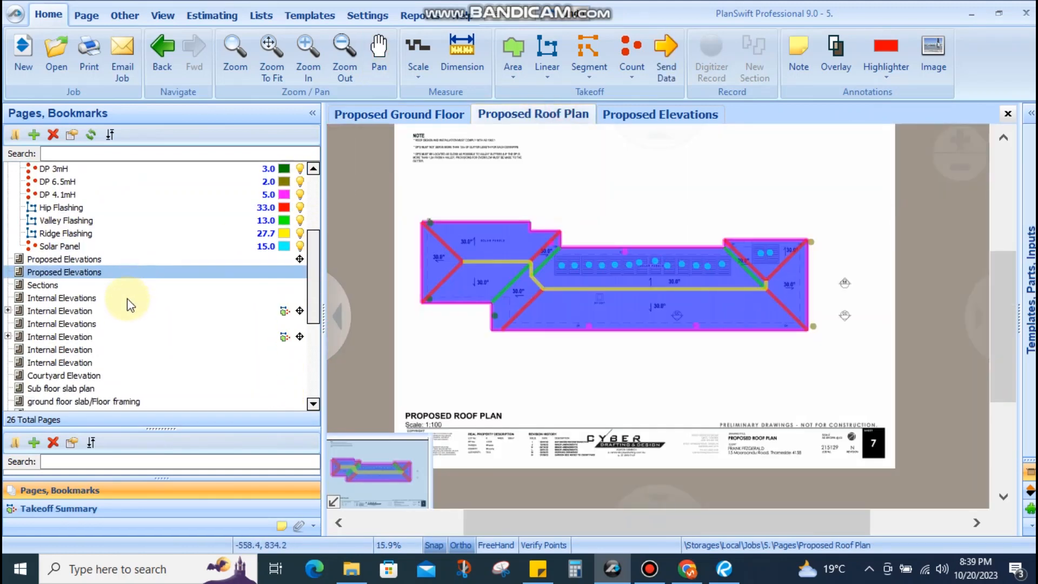
On the Sections page, zoom and pan until Section B's stair sits centred above its title
{"action": "left_click", "coordinate": [109, 260]}
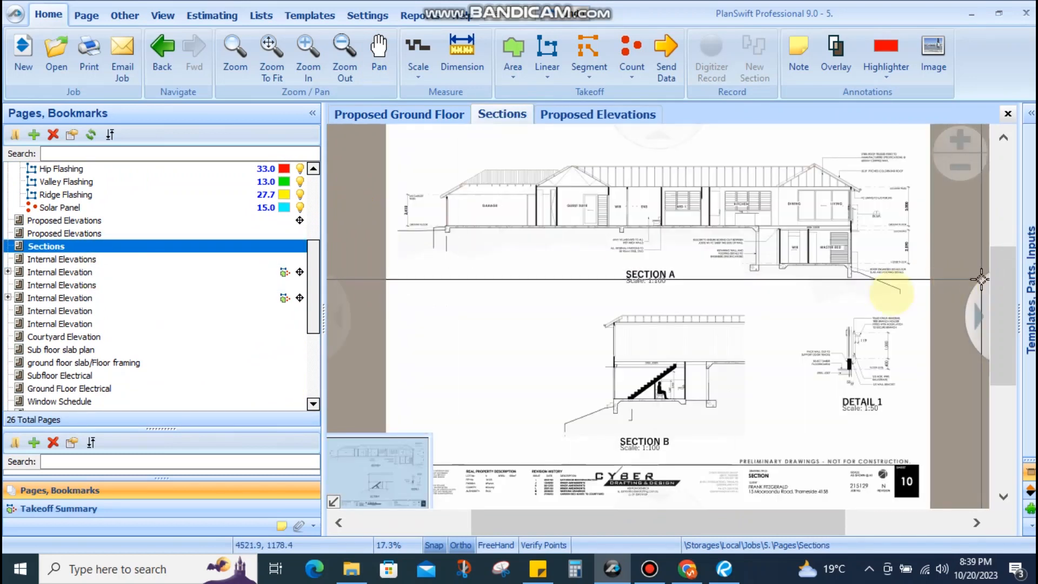
{"action": "scroll", "coordinate": [641, 398], "scroll_direction": "up", "scroll_amount": 3}
{"action": "left_click_drag", "start_coordinate": [641, 398], "coordinate": [677, 279]}
{"action": "scroll", "coordinate": [702, 286], "scroll_direction": "up", "scroll_amount": 3}
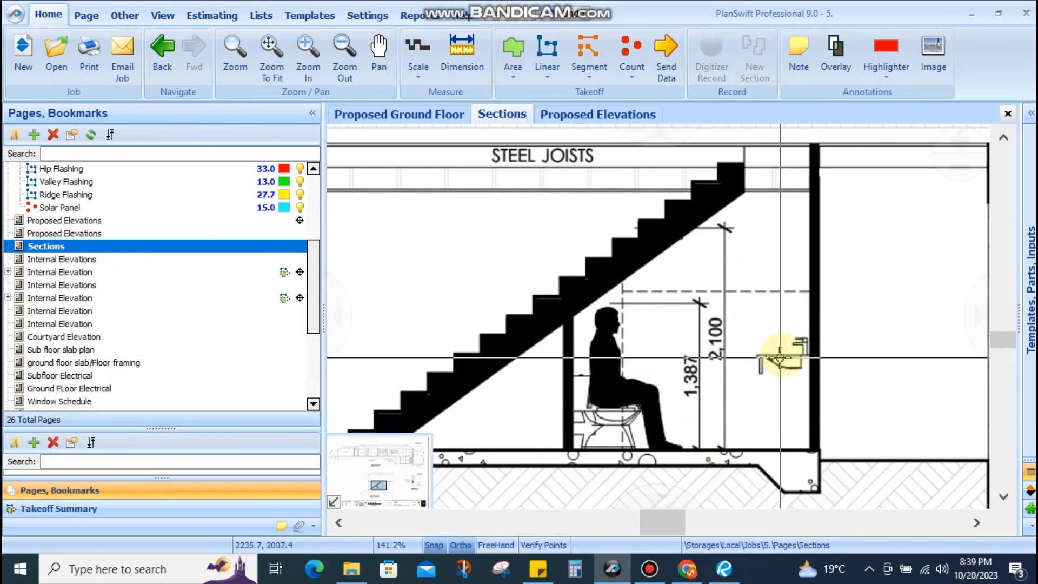
{"action": "left_click_drag", "start_coordinate": [792, 319], "coordinate": [756, 369]}
{"action": "scroll", "coordinate": [575, 378], "scroll_direction": "down", "scroll_amount": 3}
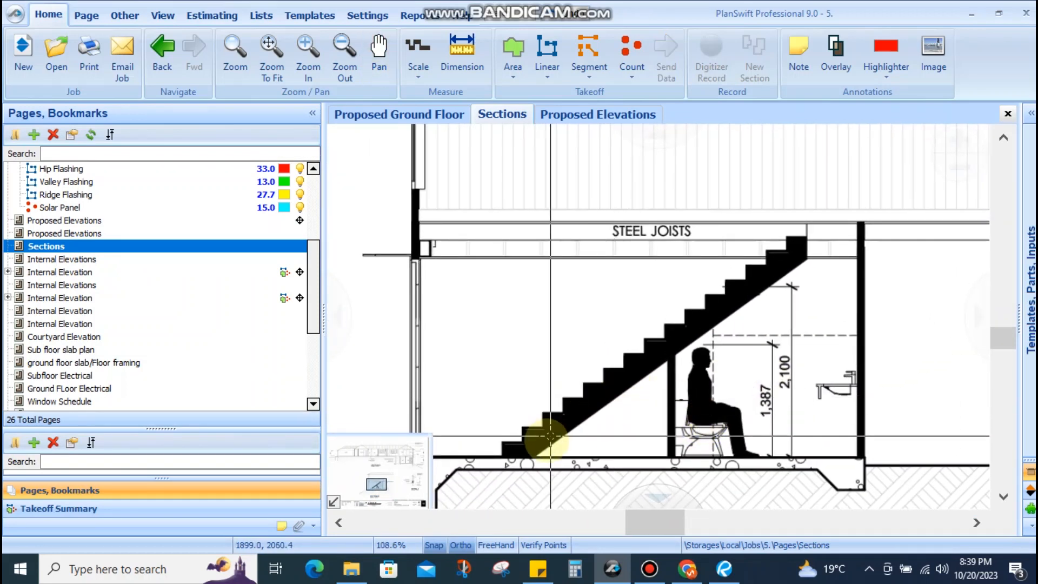
{"action": "scroll", "coordinate": [503, 448], "scroll_direction": "up", "scroll_amount": 2}
{"action": "scroll", "coordinate": [503, 448], "scroll_direction": "down", "scroll_amount": 6}
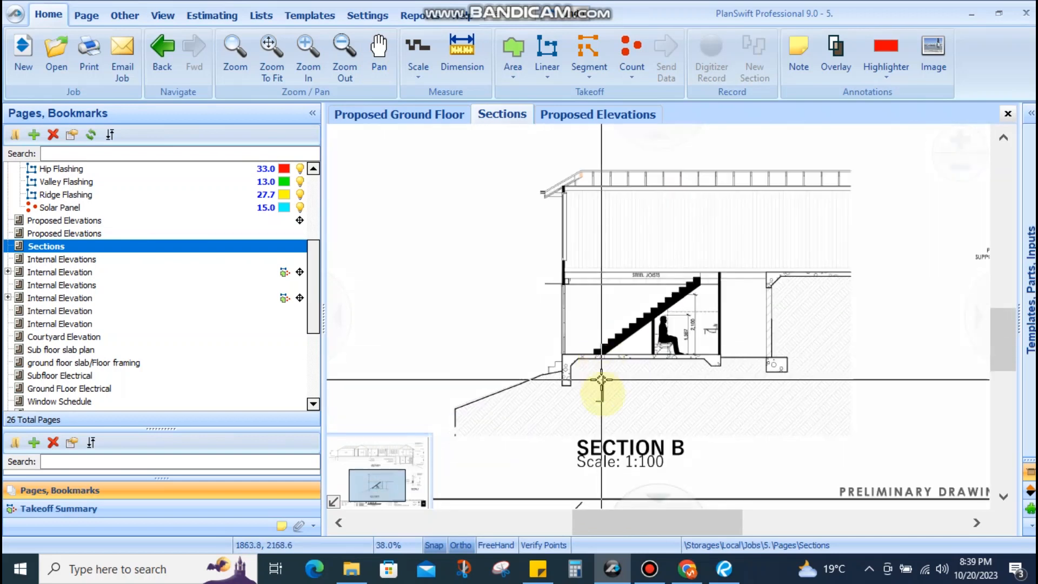
{"action": "left_click_drag", "start_coordinate": [588, 229], "coordinate": [551, 310]}
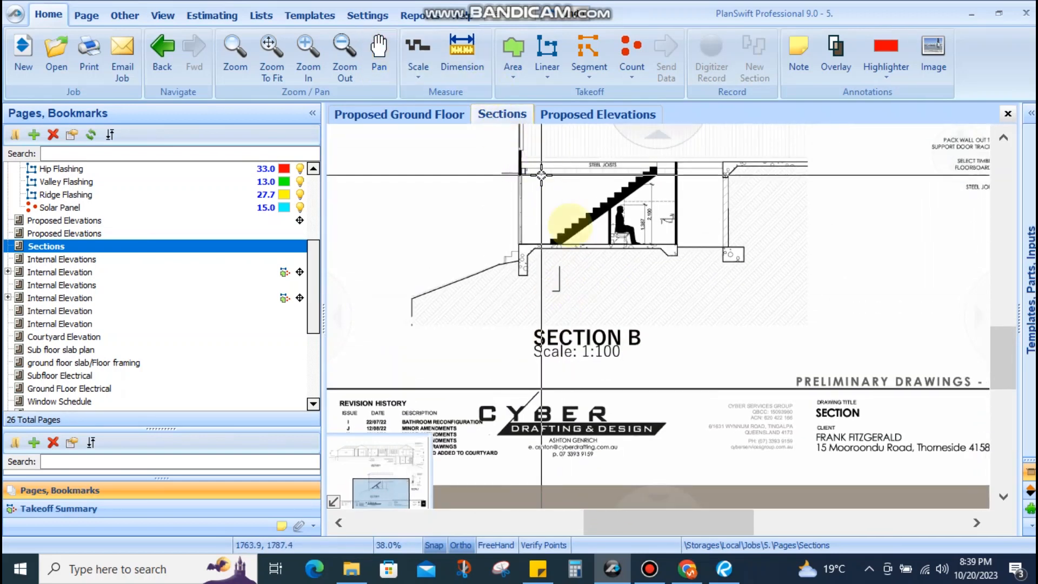
{"action": "scroll", "coordinate": [562, 240], "scroll_direction": "up", "scroll_amount": 3}
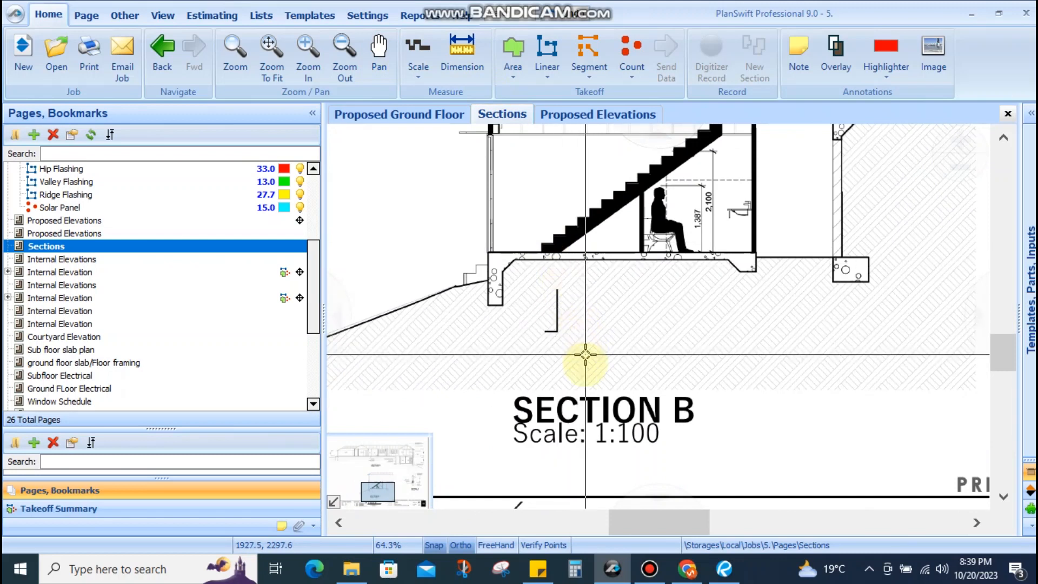
{"action": "mouse_move", "coordinate": [551, 250]}
{"action": "left_mouse_down"}
{"action": "mouse_move", "coordinate": [528, 321]}
{"action": "mouse_move", "coordinate": [540, 269]}
{"action": "left_mouse_up"}
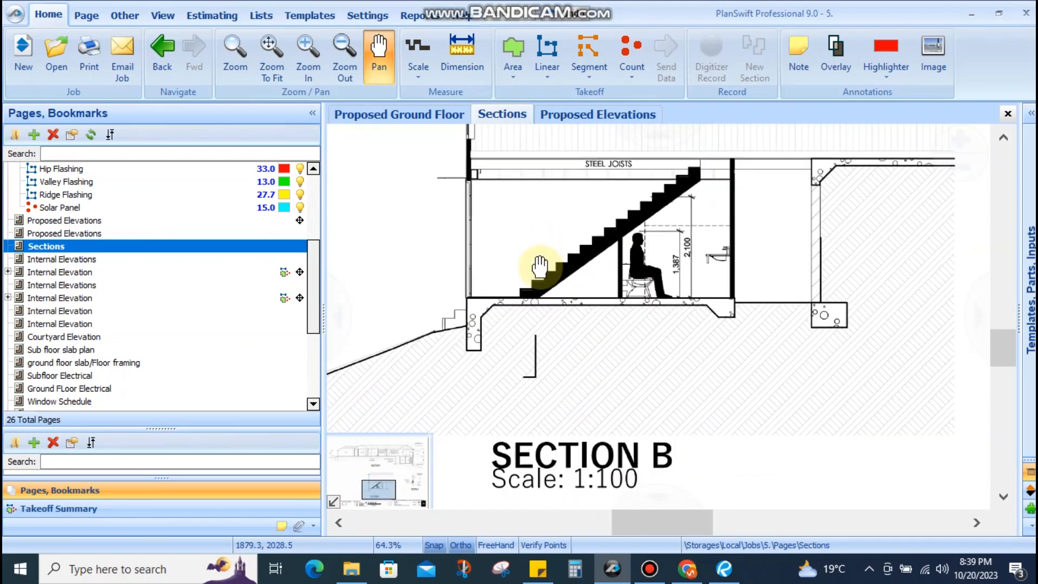
{"action": "left_click_drag", "start_coordinate": [573, 353], "coordinate": [572, 323]}
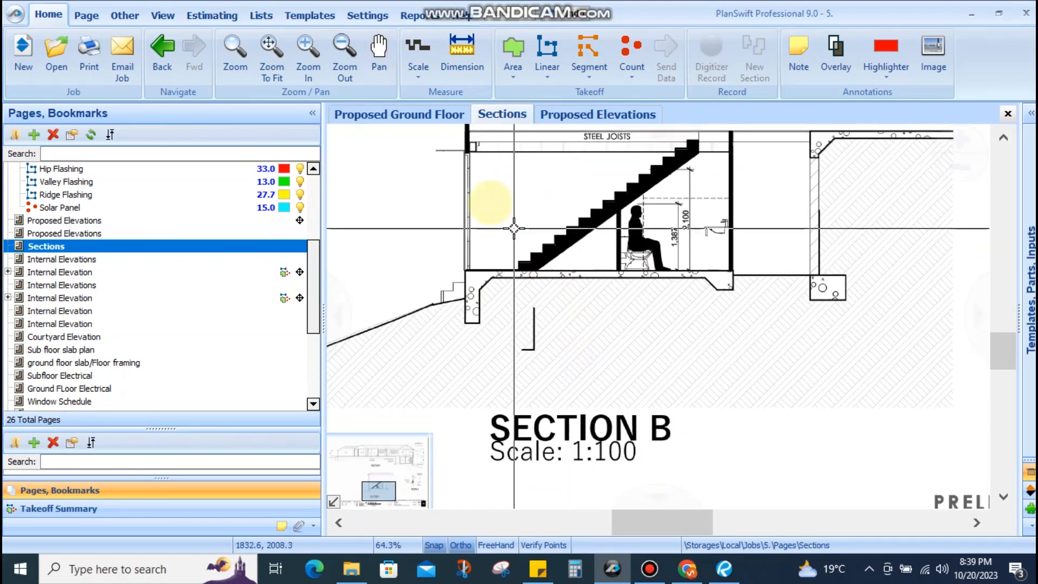
Set the Sections page scale to 1:100
{"action": "left_click", "coordinate": [418, 78]}
{"action": "left_click", "coordinate": [397, 452]}
{"action": "mouse_move", "coordinate": [471, 546]}
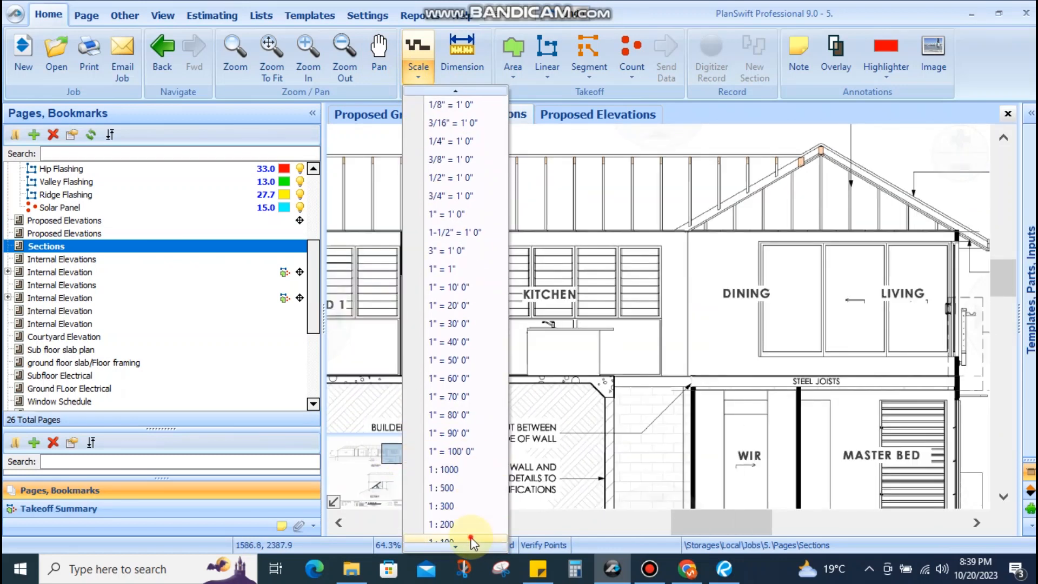
{"action": "left_click", "coordinate": [472, 540]}
{"action": "scroll", "coordinate": [693, 386], "scroll_direction": "down", "scroll_amount": 5}
{"action": "left_click_drag", "start_coordinate": [632, 397], "coordinate": [679, 335]}
{"action": "left_click_drag", "start_coordinate": [608, 472], "coordinate": [631, 224]}
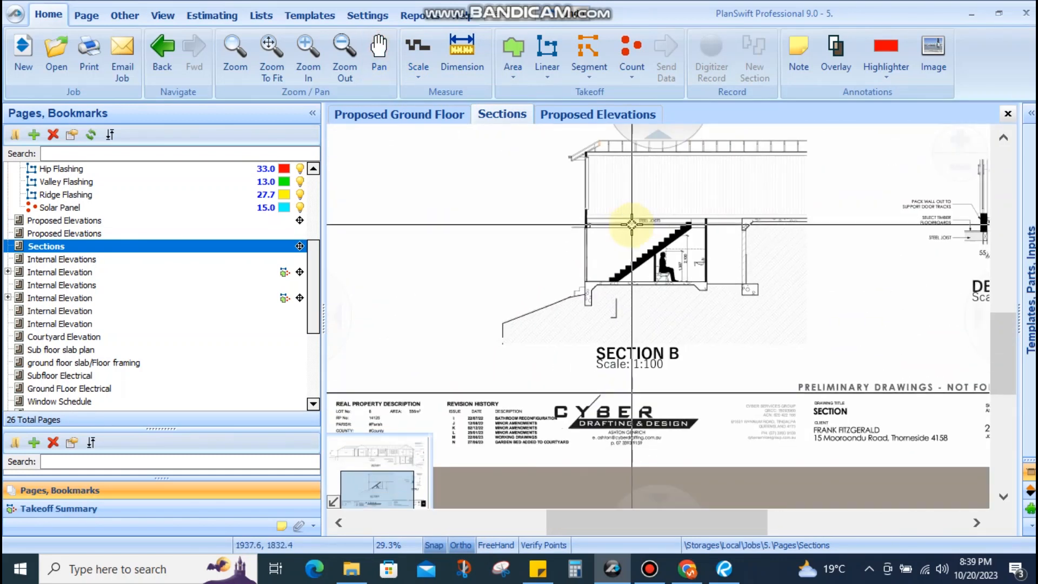
{"action": "scroll", "coordinate": [632, 225], "scroll_direction": "up", "scroll_amount": 5}
{"action": "left_click", "coordinate": [418, 57]}
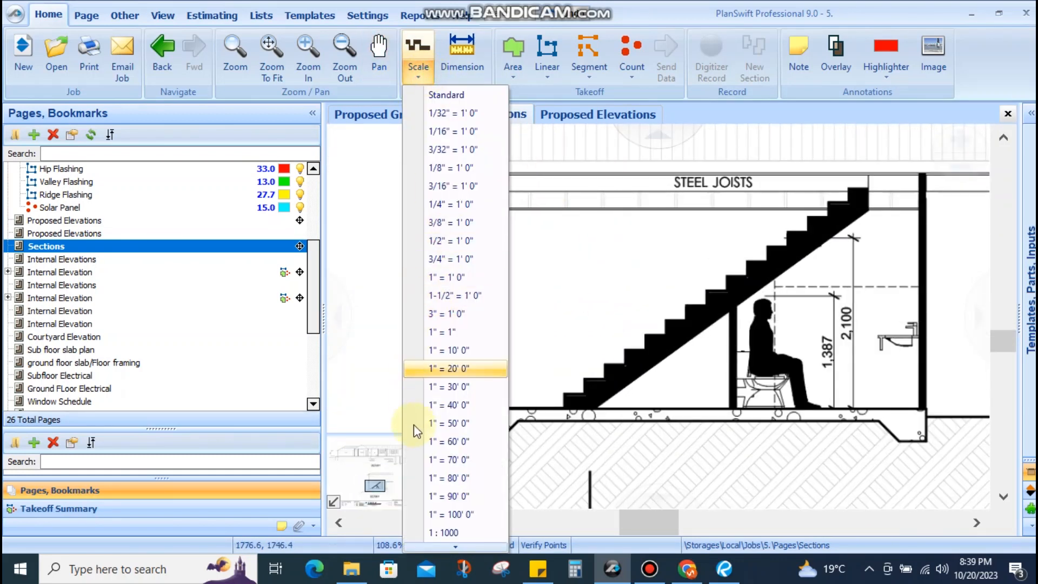
{"action": "scroll", "coordinate": [451, 543], "scroll_direction": "down", "scroll_amount": 3}
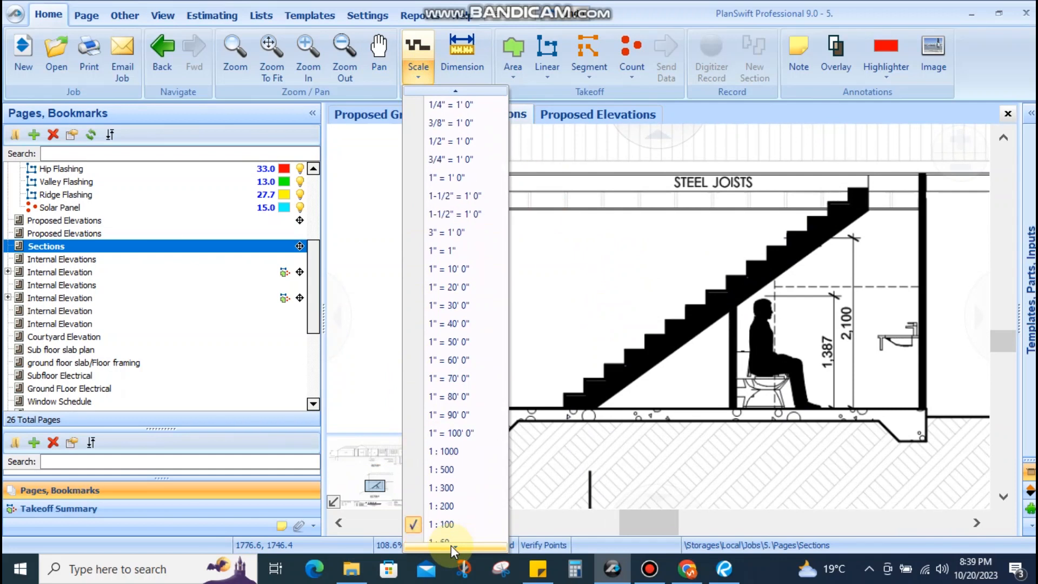
{"action": "left_click", "coordinate": [456, 500]}
Trial-dimension Section B's bottom stair step, reading 0.189 rise and 0.253 going, then cancel
{"action": "scroll", "coordinate": [545, 372], "scroll_direction": "up", "scroll_amount": 4}
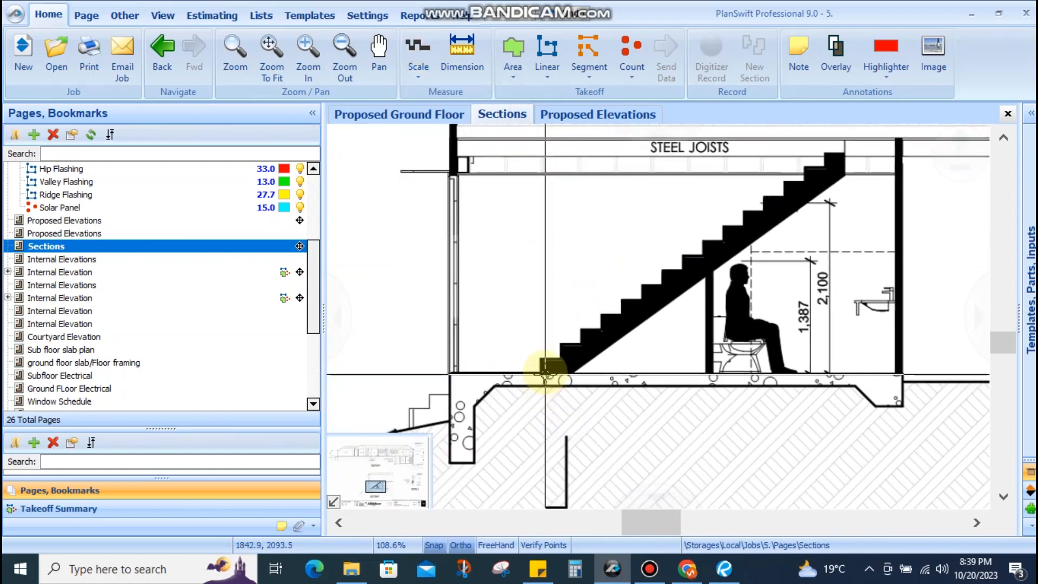
{"action": "scroll", "coordinate": [544, 372], "scroll_direction": "down", "scroll_amount": 2}
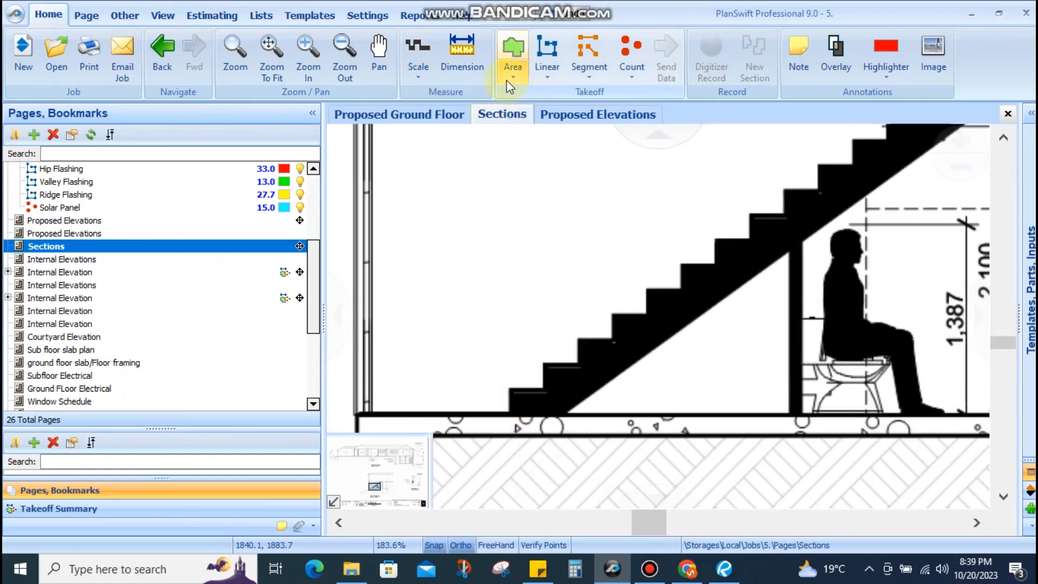
{"action": "left_click", "coordinate": [544, 389]}
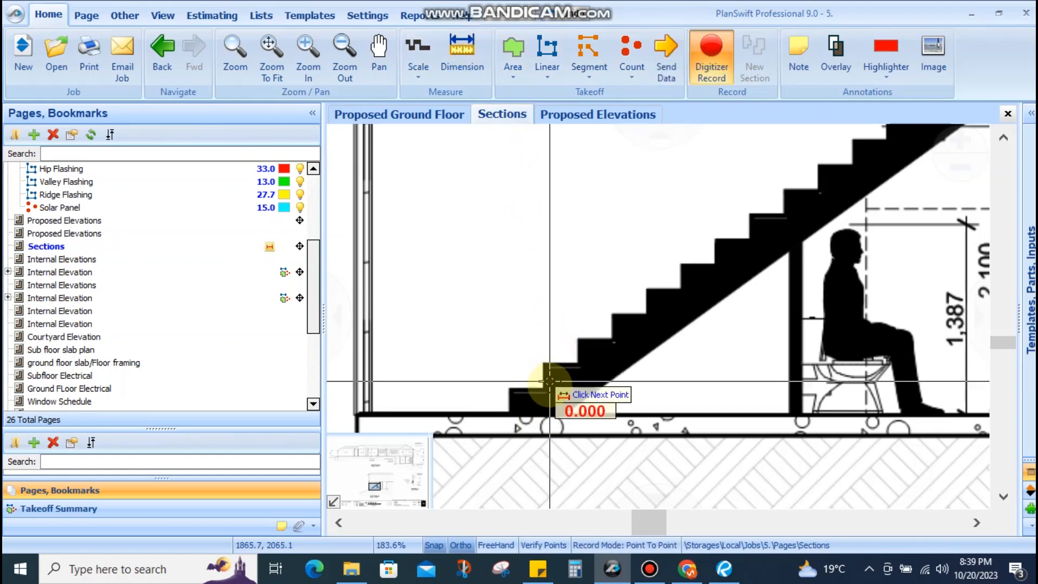
{"action": "scroll", "coordinate": [541, 395], "scroll_direction": "up", "scroll_amount": 6}
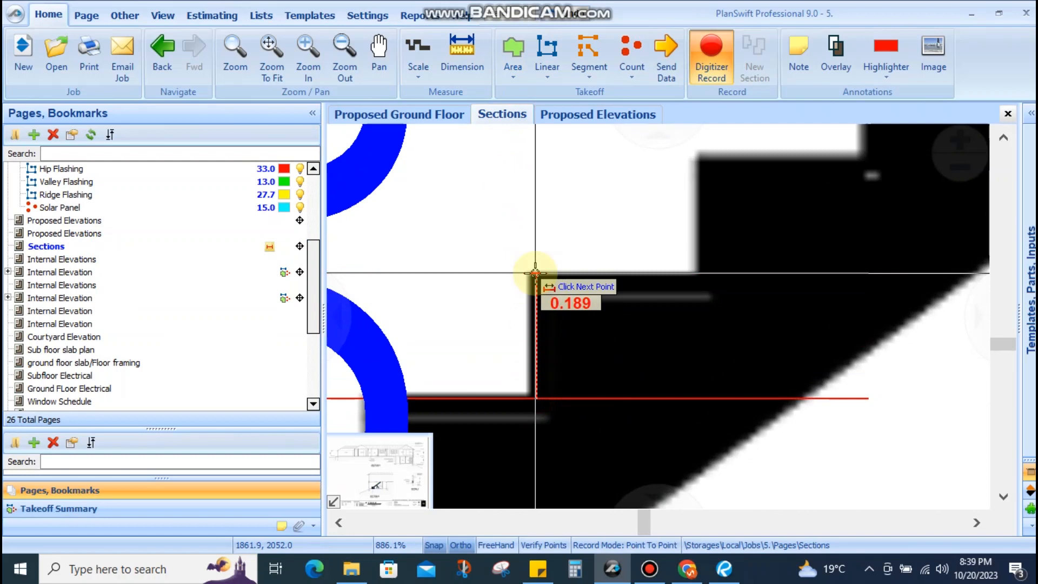
{"action": "scroll", "coordinate": [535, 273], "scroll_direction": "down", "scroll_amount": 3}
{"action": "scroll", "coordinate": [466, 341], "scroll_direction": "up", "scroll_amount": 3}
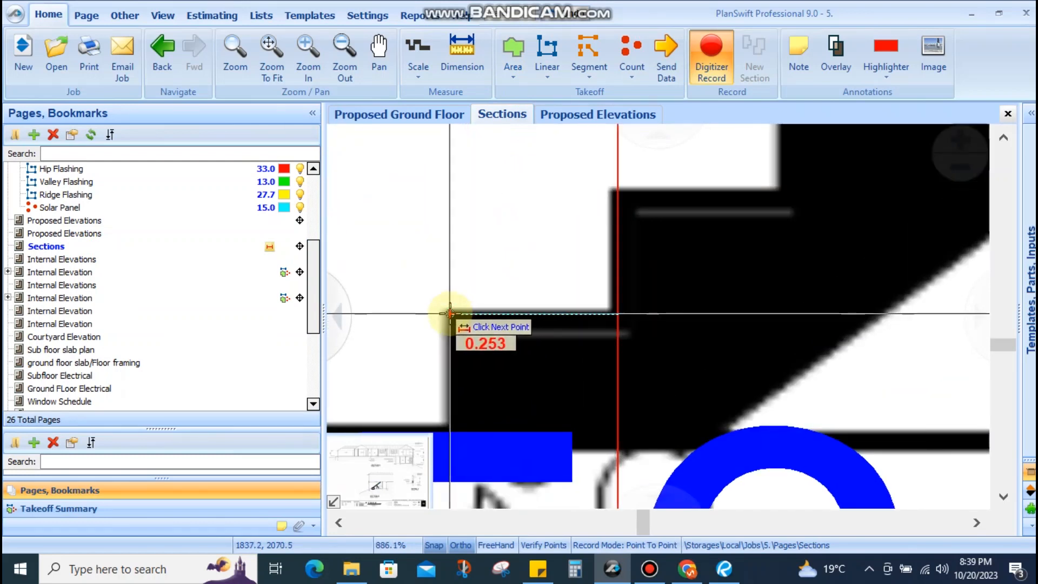
{"action": "key", "text": "Escape"}
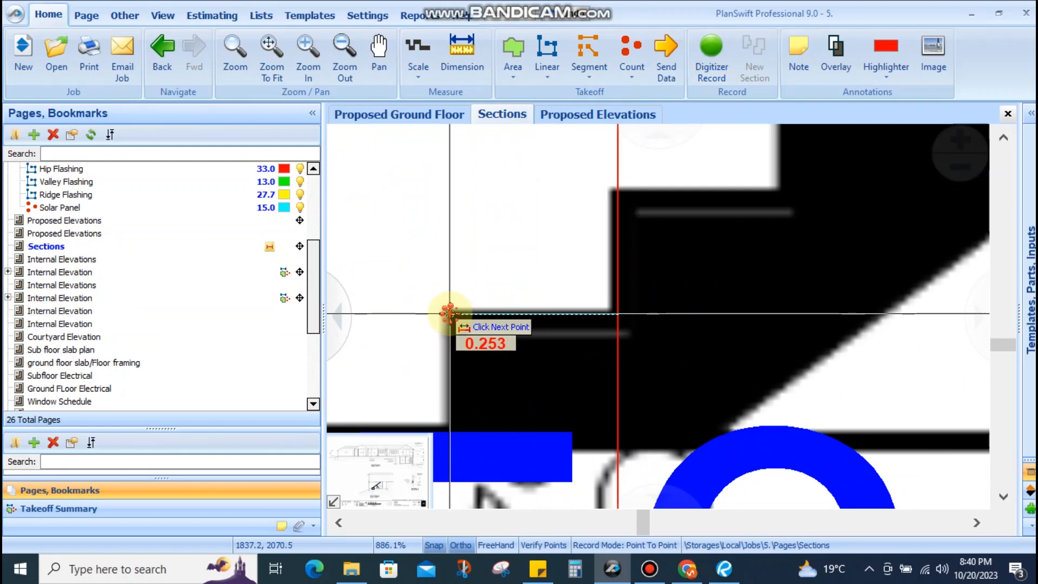
{"action": "scroll", "coordinate": [476, 300], "scroll_direction": "down", "scroll_amount": 3}
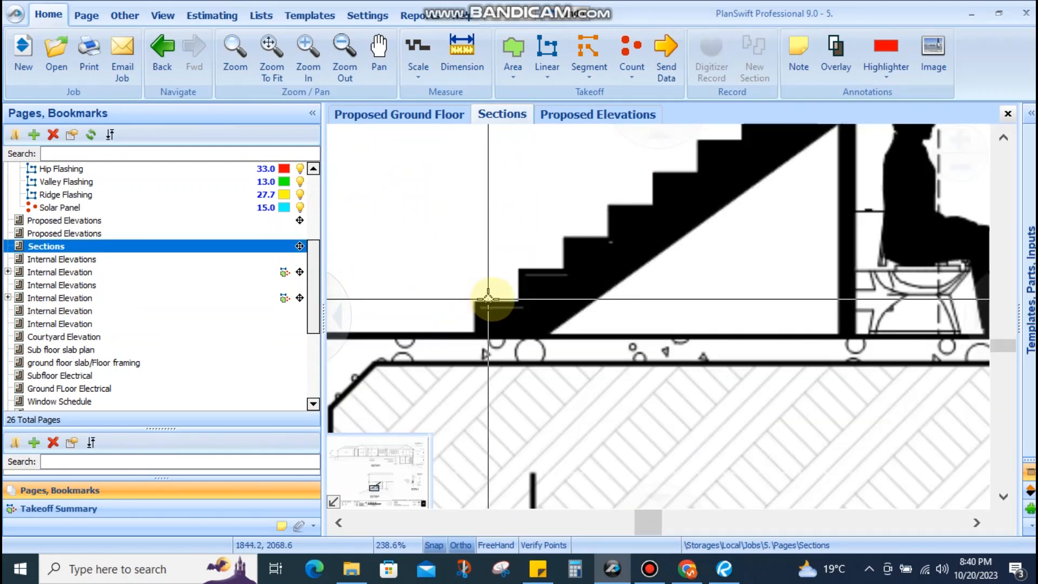
On the Proposed Ground Floor, dimension from stair step 1 to the bottom wall line, about 1.003
{"action": "left_click", "coordinate": [439, 116]}
{"action": "scroll", "coordinate": [706, 339], "scroll_direction": "up", "scroll_amount": 4}
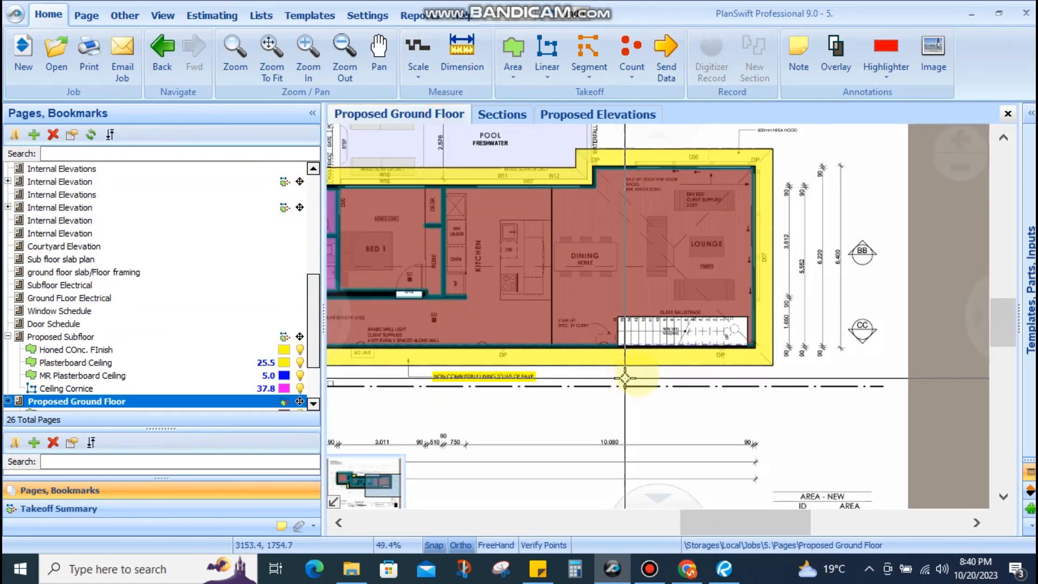
{"action": "scroll", "coordinate": [706, 339], "scroll_direction": "down", "scroll_amount": 3}
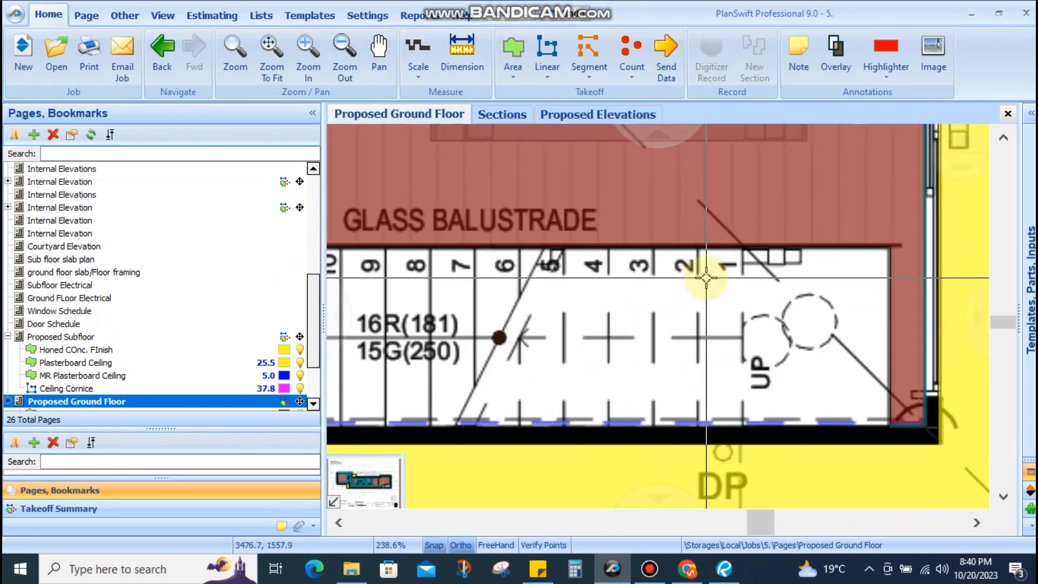
{"action": "left_click_drag", "start_coordinate": [575, 318], "coordinate": [486, 274]}
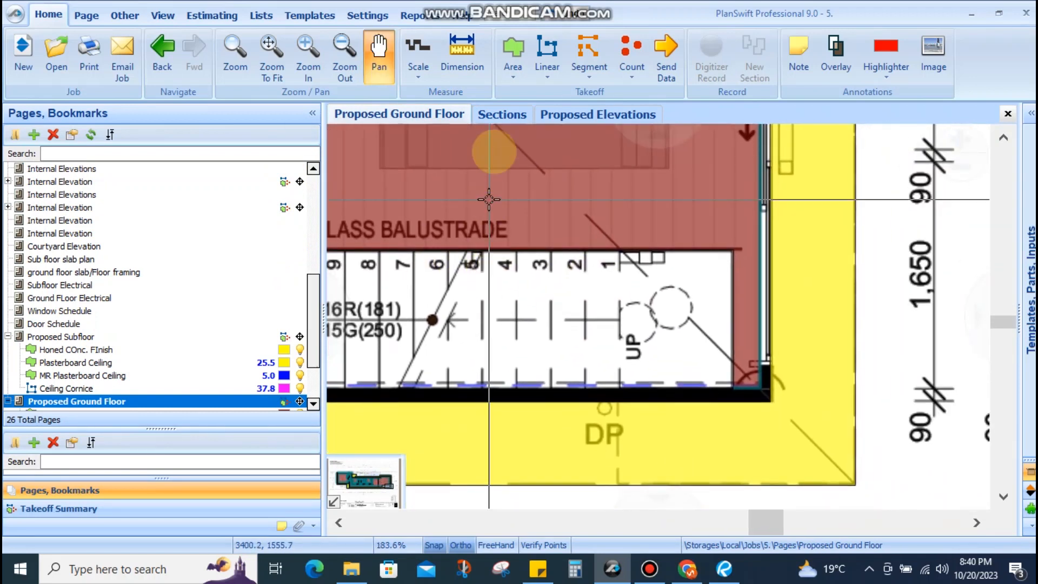
{"action": "left_click", "coordinate": [453, 36]}
{"action": "scroll", "coordinate": [607, 273], "scroll_direction": "up", "scroll_amount": 8}
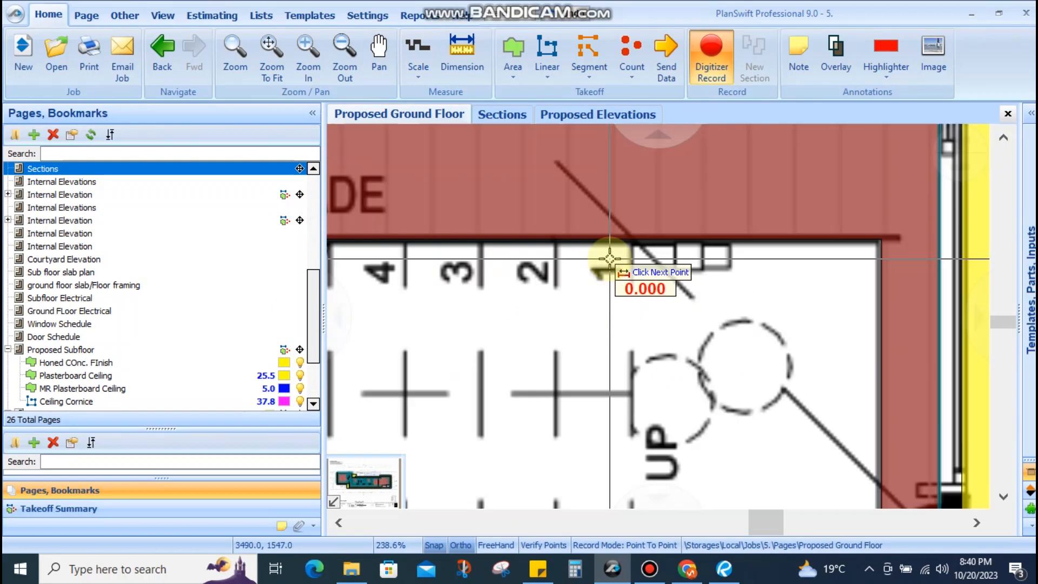
{"action": "scroll", "coordinate": [638, 240], "scroll_direction": "down", "scroll_amount": 5}
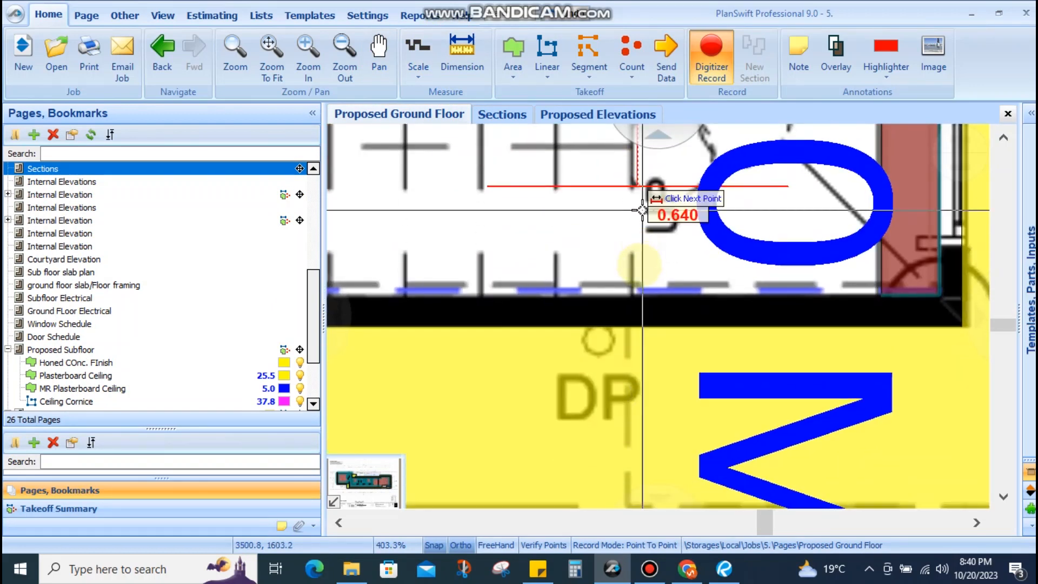
{"action": "left_click", "coordinate": [638, 294]}
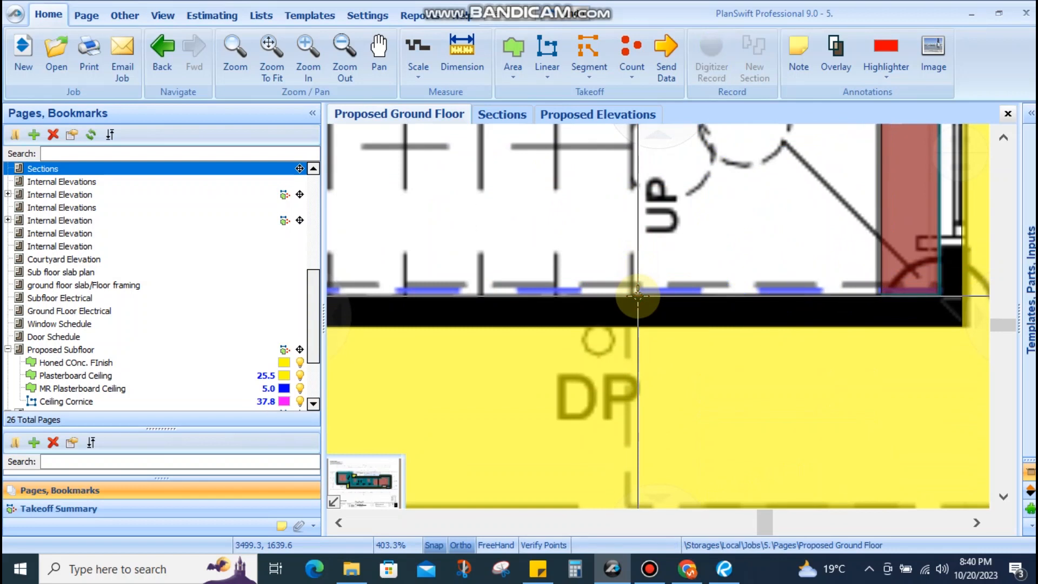
{"action": "scroll", "coordinate": [637, 295], "scroll_direction": "down", "scroll_amount": 5}
{"action": "scroll", "coordinate": [700, 306], "scroll_direction": "down", "scroll_amount": 1}
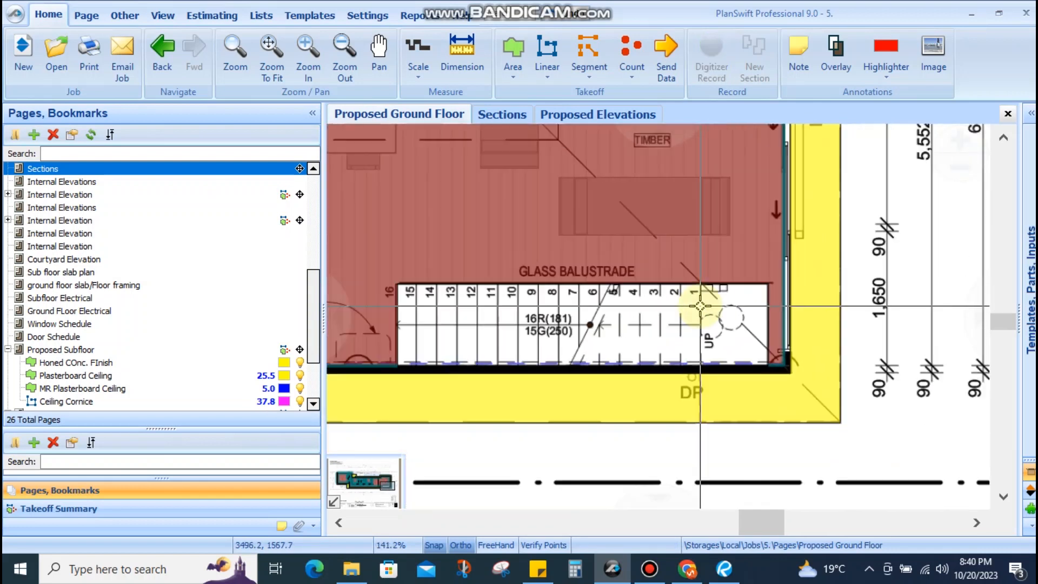
{"action": "left_click_drag", "start_coordinate": [711, 301], "coordinate": [474, 350]}
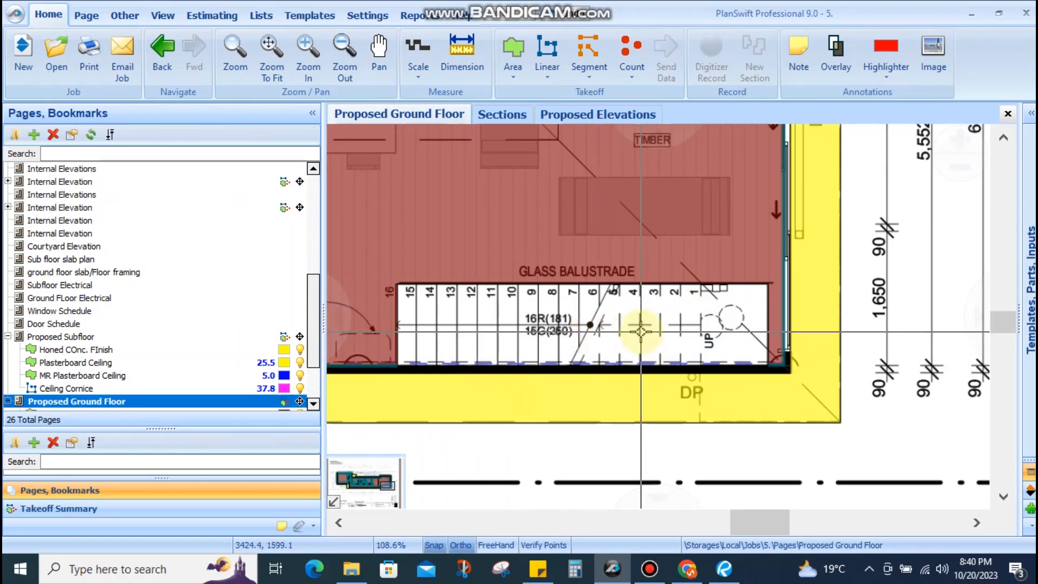
{"action": "scroll", "coordinate": [684, 305], "scroll_direction": "up", "scroll_amount": 1}
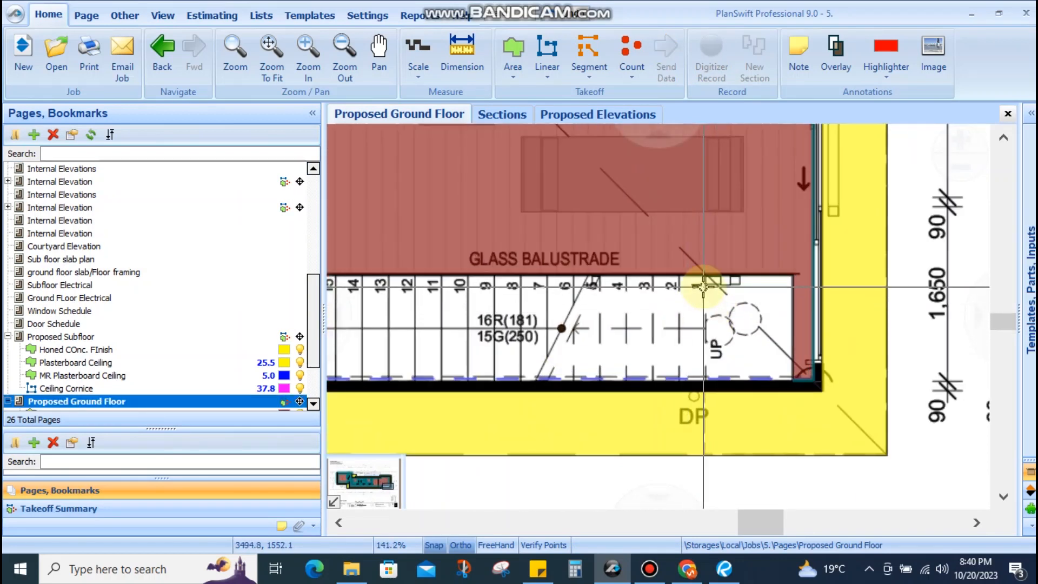
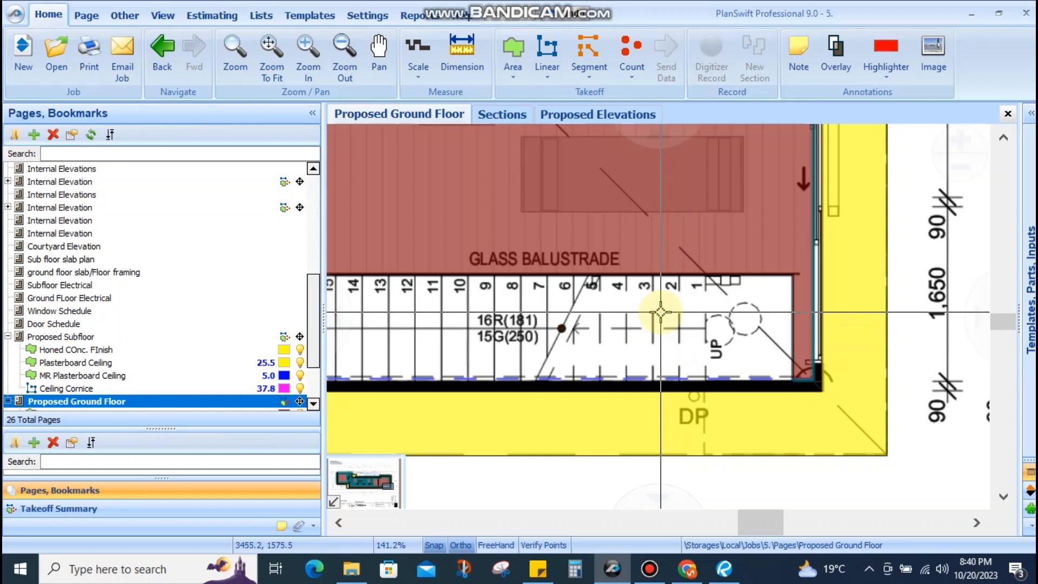
Create a pink count item named 'Stair Tread, 1000mmLx250mmW'
{"action": "left_click", "coordinate": [699, 292]}
{"action": "left_click_drag", "start_coordinate": [683, 372], "coordinate": [686, 374]}
{"action": "left_click_drag", "start_coordinate": [691, 289], "coordinate": [618, 263]}
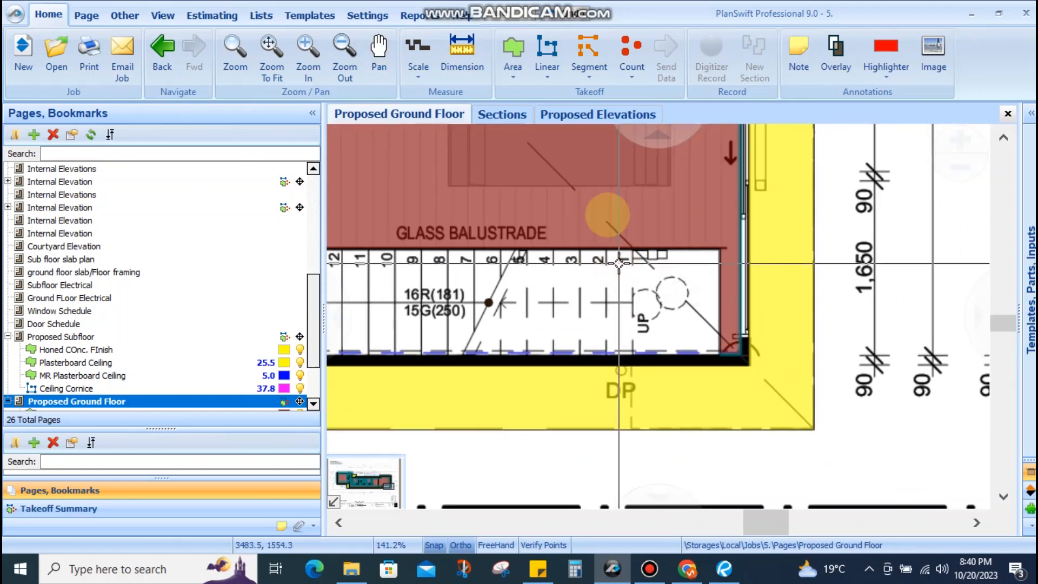
{"action": "left_click", "coordinate": [627, 54]}
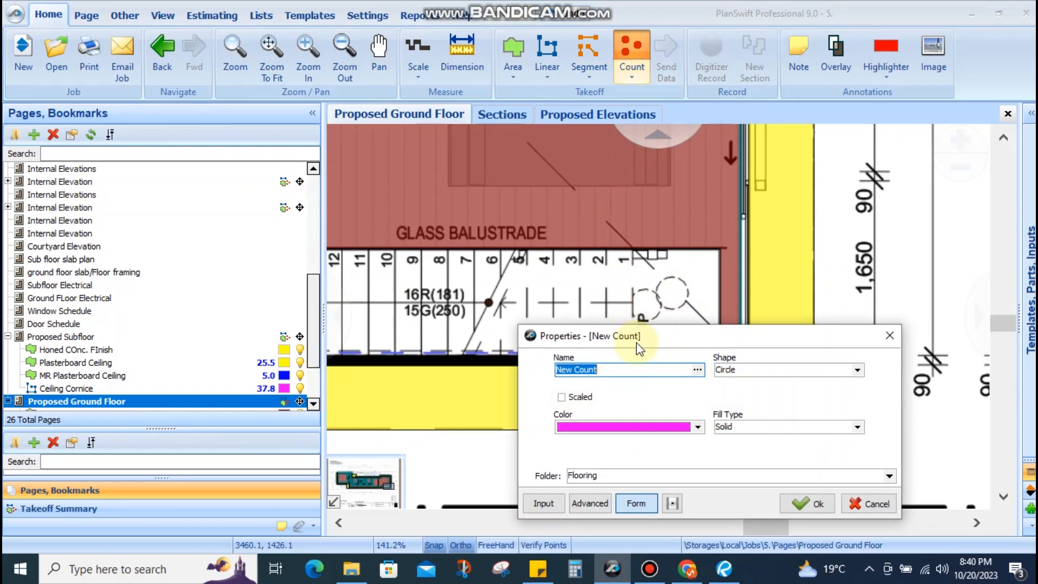
{"action": "type", "text": "Stair Tread, 1000mmLx250mmW"}
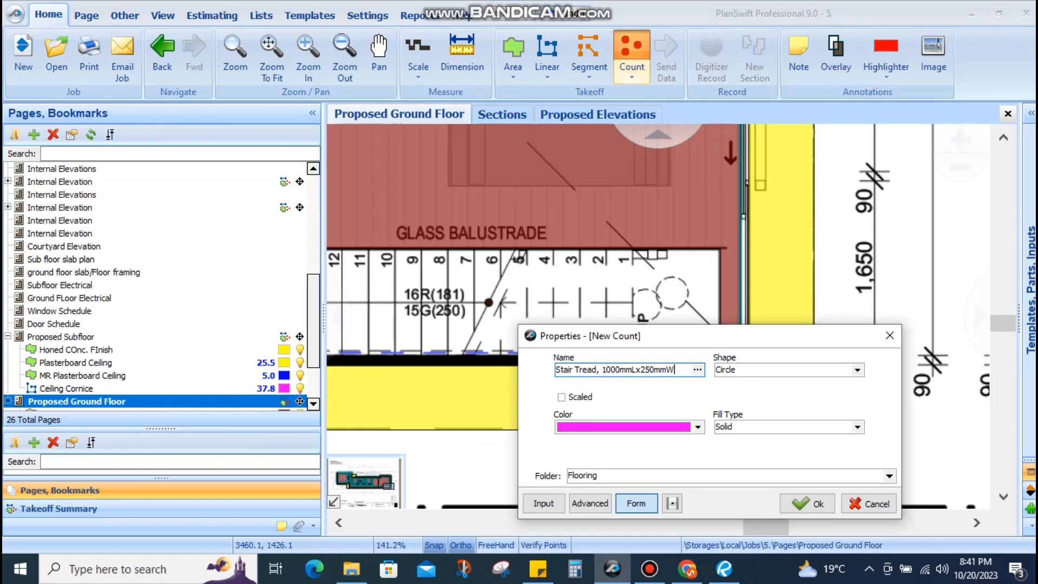
{"action": "left_click", "coordinate": [660, 378]}
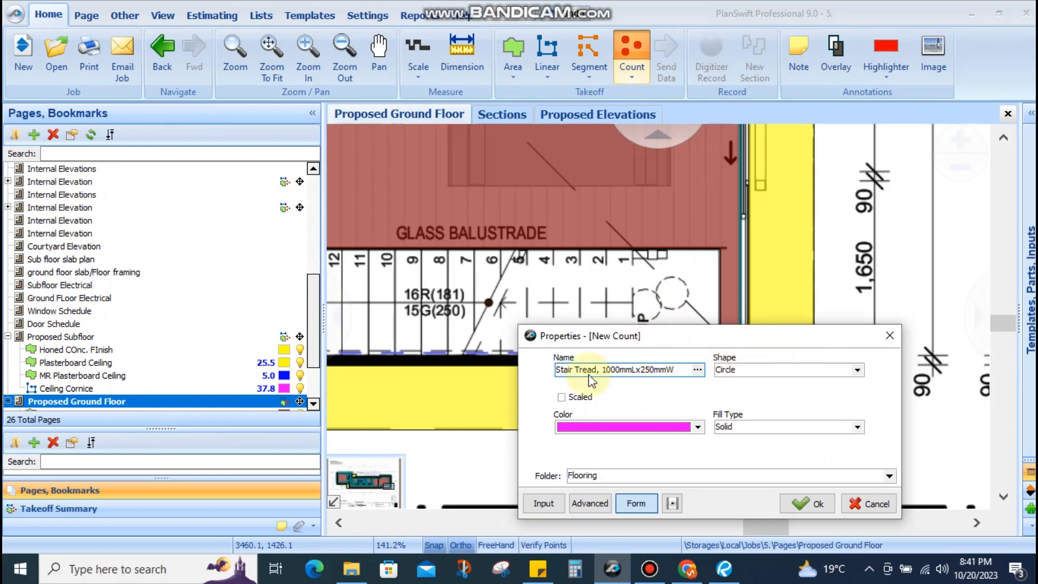
{"action": "left_click", "coordinate": [806, 503]}
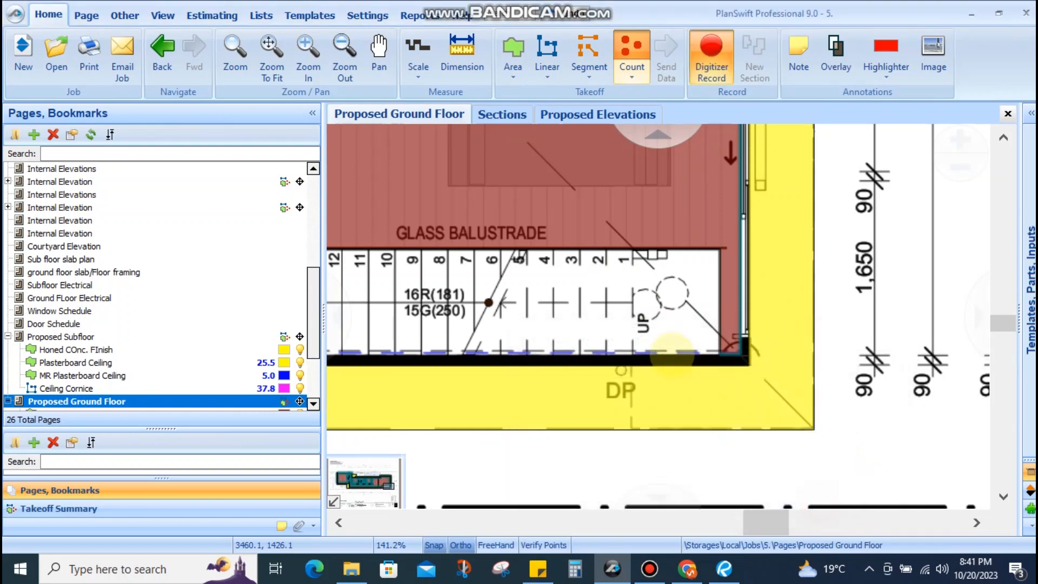
Count all 15 treads of the ground-floor stair, totalling 15.00
{"action": "scroll", "coordinate": [622, 297], "scroll_direction": "up", "scroll_amount": 3}
{"action": "left_click", "coordinate": [622, 293]}
{"action": "scroll", "coordinate": [676, 292], "scroll_direction": "down", "scroll_amount": 3}
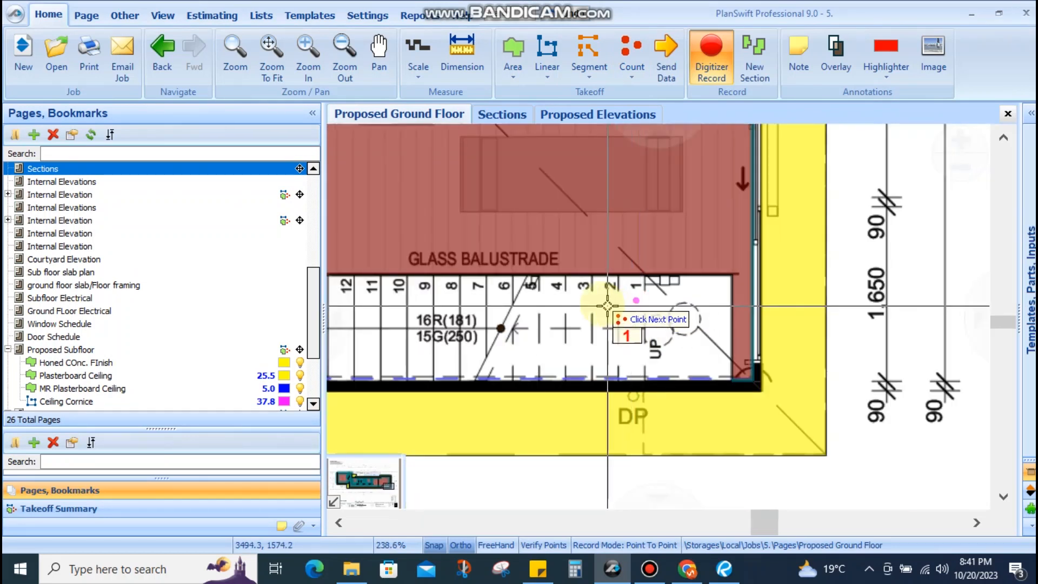
{"action": "scroll", "coordinate": [598, 304], "scroll_direction": "up", "scroll_amount": 3}
{"action": "left_click", "coordinate": [556, 281]}
{"action": "scroll", "coordinate": [689, 295], "scroll_direction": "down", "scroll_amount": 1}
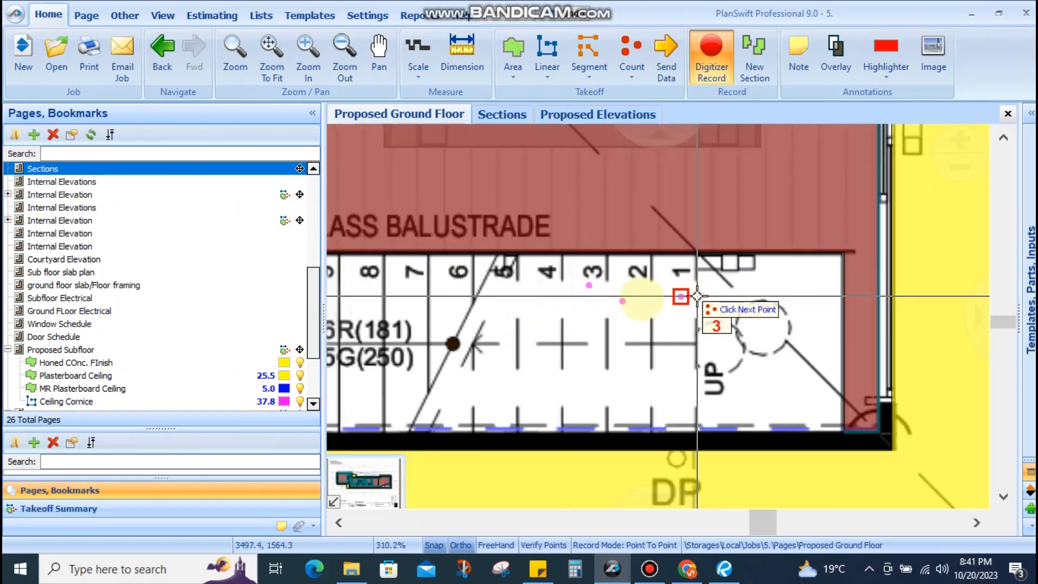
{"action": "scroll", "coordinate": [546, 297], "scroll_direction": "up", "scroll_amount": 3}
{"action": "left_click", "coordinate": [550, 285]}
{"action": "scroll", "coordinate": [785, 326], "scroll_direction": "down", "scroll_amount": 3}
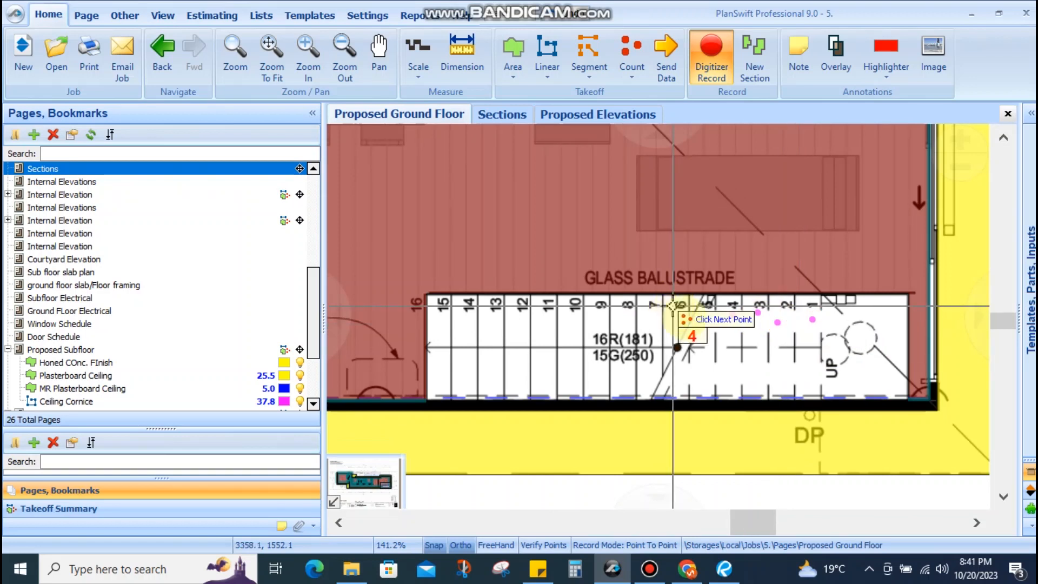
{"action": "scroll", "coordinate": [746, 340], "scroll_direction": "up", "scroll_amount": 2}
{"action": "scroll", "coordinate": [740, 324], "scroll_direction": "up", "scroll_amount": 1}
{"action": "left_click", "coordinate": [736, 279]}
{"action": "left_click", "coordinate": [655, 287]}
{"action": "scroll", "coordinate": [746, 313], "scroll_direction": "down", "scroll_amount": 3}
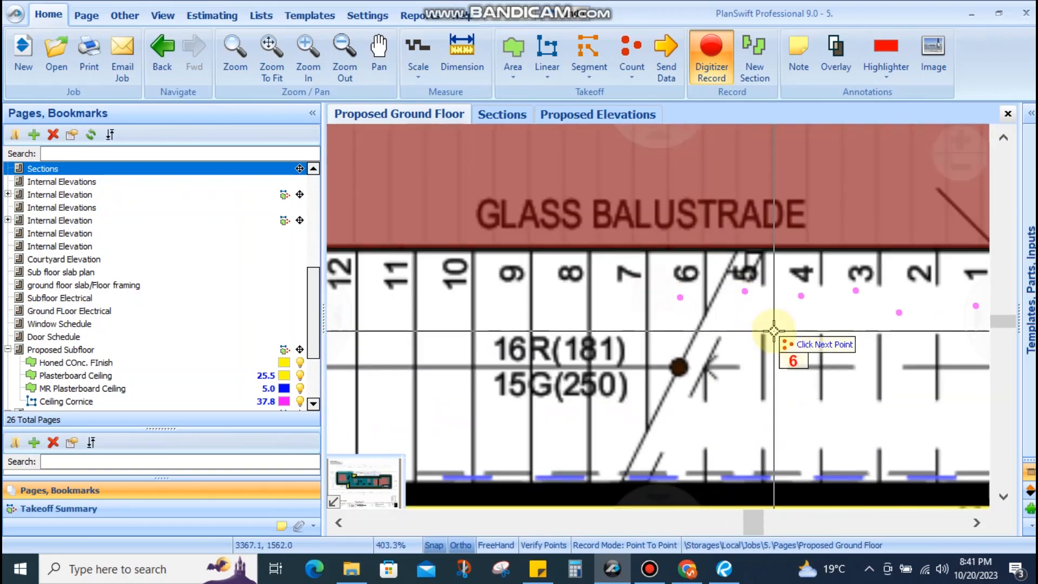
{"action": "scroll", "coordinate": [727, 303], "scroll_direction": "up", "scroll_amount": 2}
{"action": "left_click", "coordinate": [721, 309]}
{"action": "left_click", "coordinate": [680, 314]}
{"action": "left_click", "coordinate": [620, 306]}
{"action": "left_click", "coordinate": [549, 313]}
{"action": "left_click", "coordinate": [504, 312]}
{"action": "left_click_drag", "start_coordinate": [483, 347], "coordinate": [638, 356]}
{"action": "left_click", "coordinate": [597, 325]}
{"action": "left_click", "coordinate": [532, 326]}
{"action": "left_click", "coordinate": [486, 325]}
{"action": "left_click", "coordinate": [431, 325]}
{"action": "scroll", "coordinate": [454, 329], "scroll_direction": "down", "scroll_amount": 4}
{"action": "scroll", "coordinate": [571, 341], "scroll_direction": "up", "scroll_amount": 4}
{"action": "scroll", "coordinate": [585, 328], "scroll_direction": "down", "scroll_amount": 2}
{"action": "scroll", "coordinate": [534, 336], "scroll_direction": "up", "scroll_amount": 1}
{"action": "scroll", "coordinate": [545, 369], "scroll_direction": "down", "scroll_amount": 3}
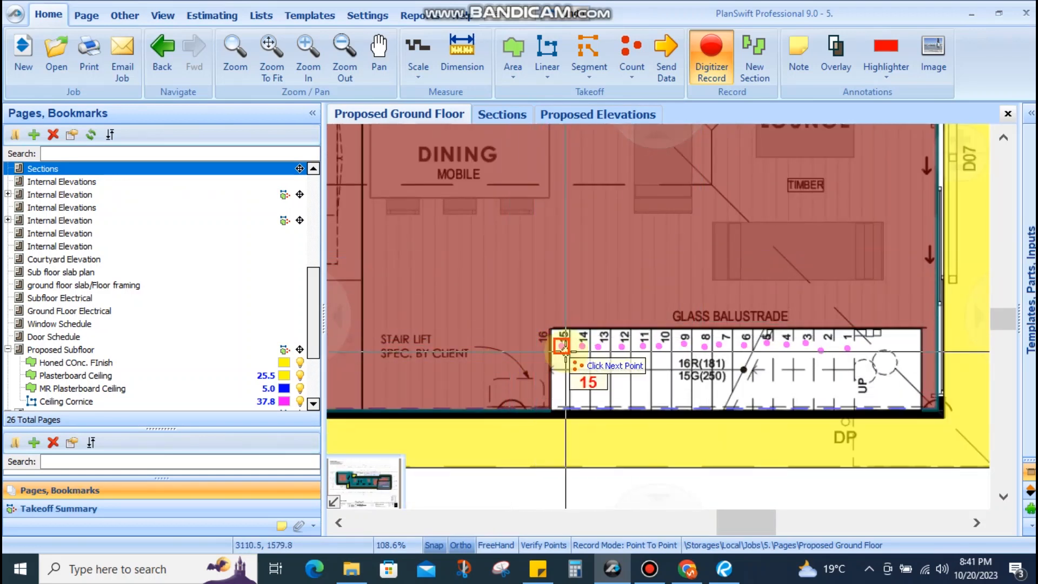
{"action": "scroll", "coordinate": [526, 346], "scroll_direction": "up", "scroll_amount": 4}
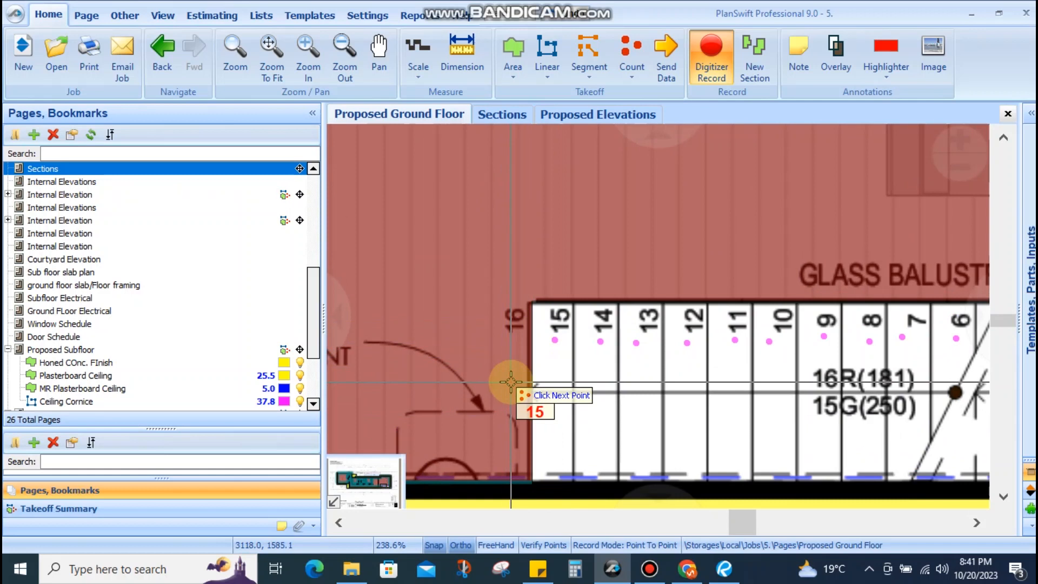
{"action": "key", "text": "Escape"}
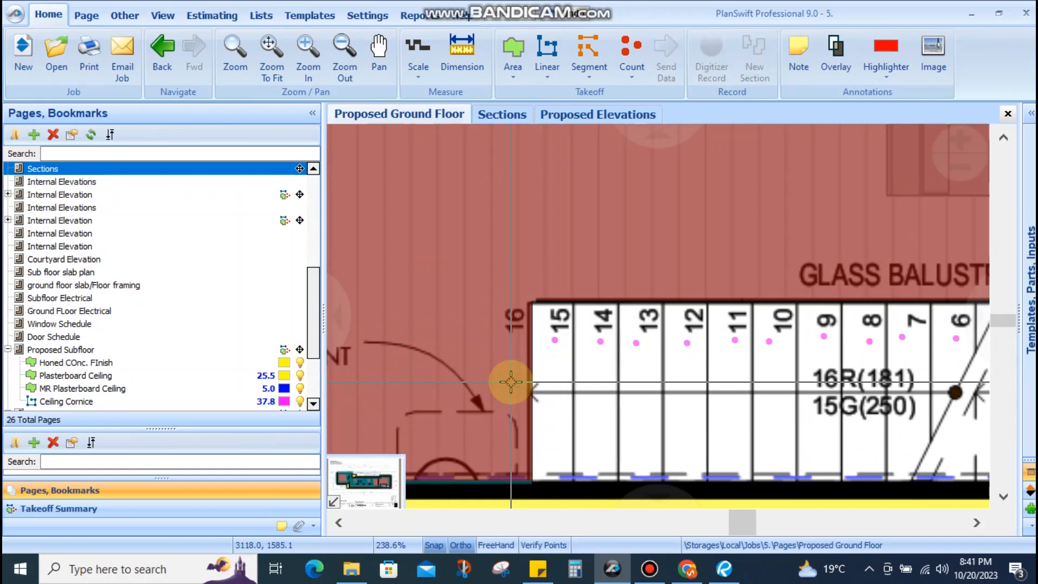
{"action": "scroll", "coordinate": [493, 241], "scroll_direction": "down", "scroll_amount": 4}
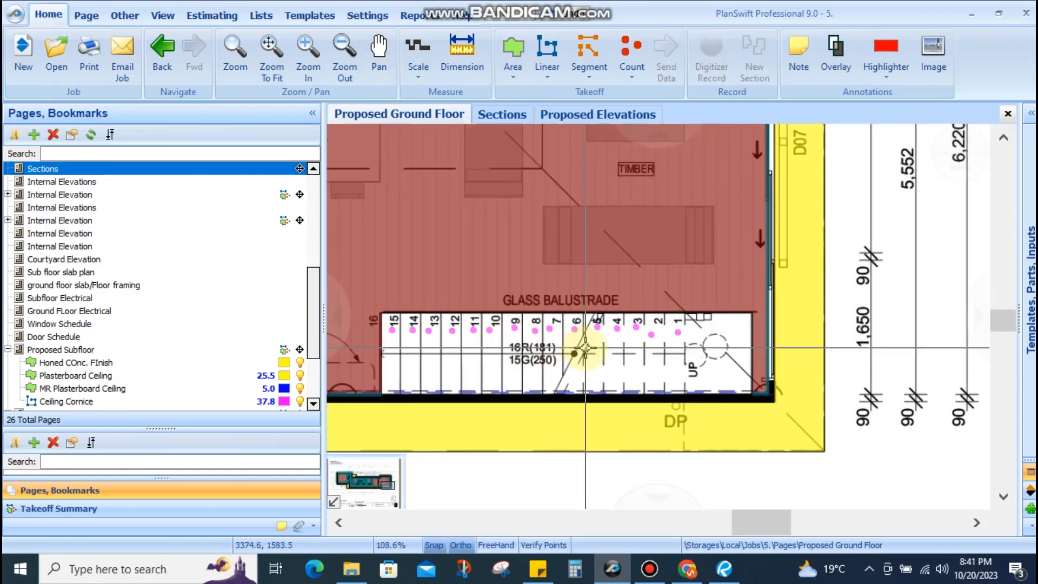
{"action": "scroll", "coordinate": [675, 349], "scroll_direction": "up", "scroll_amount": 4}
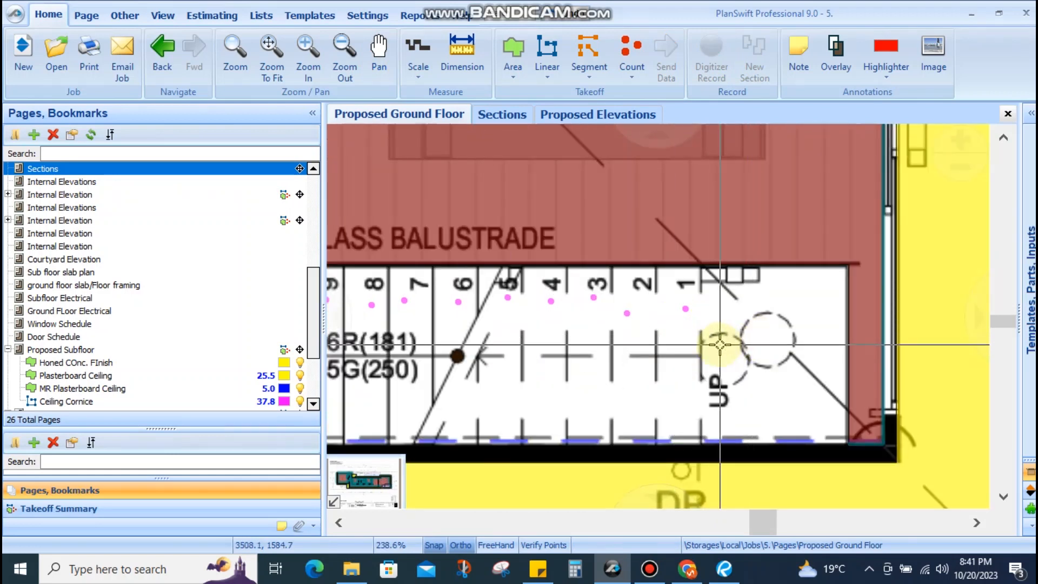
{"action": "mouse_move", "coordinate": [686, 307]}
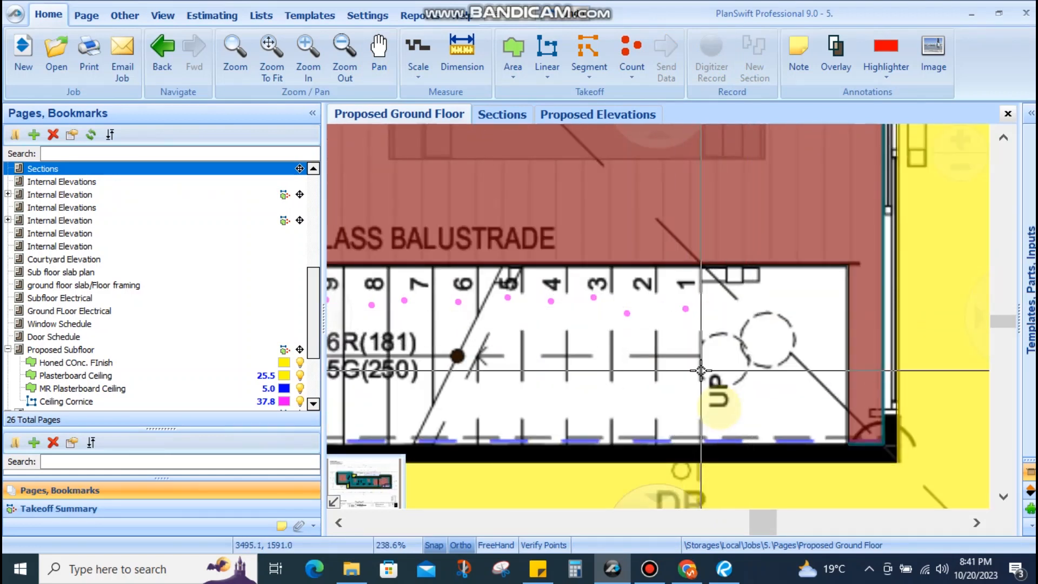
Create a cyan 'Stair Tread, 1000mmLx190mm' count and mark points on the upper steps
{"action": "left_click", "coordinate": [641, 51]}
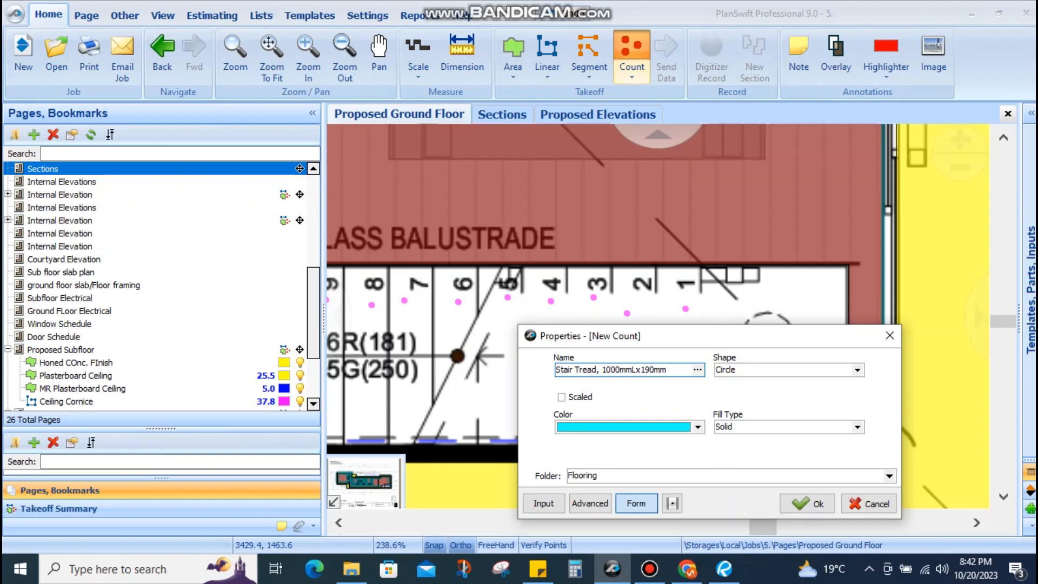
{"action": "left_click", "coordinate": [818, 503]}
{"action": "scroll", "coordinate": [681, 414], "scroll_direction": "up", "scroll_amount": 1}
{"action": "left_click", "coordinate": [651, 390]}
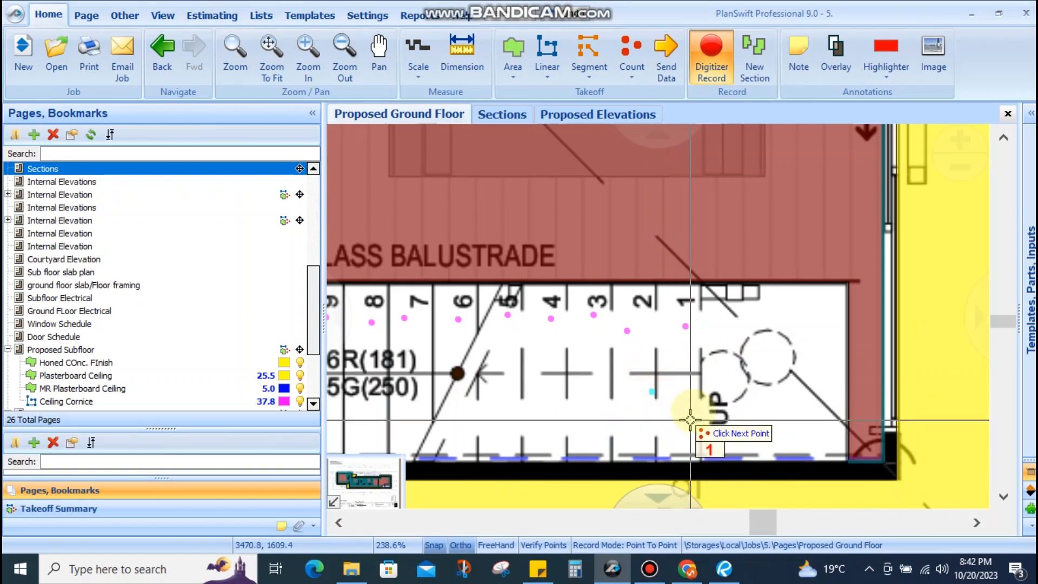
{"action": "scroll", "coordinate": [690, 420], "scroll_direction": "up", "scroll_amount": 2}
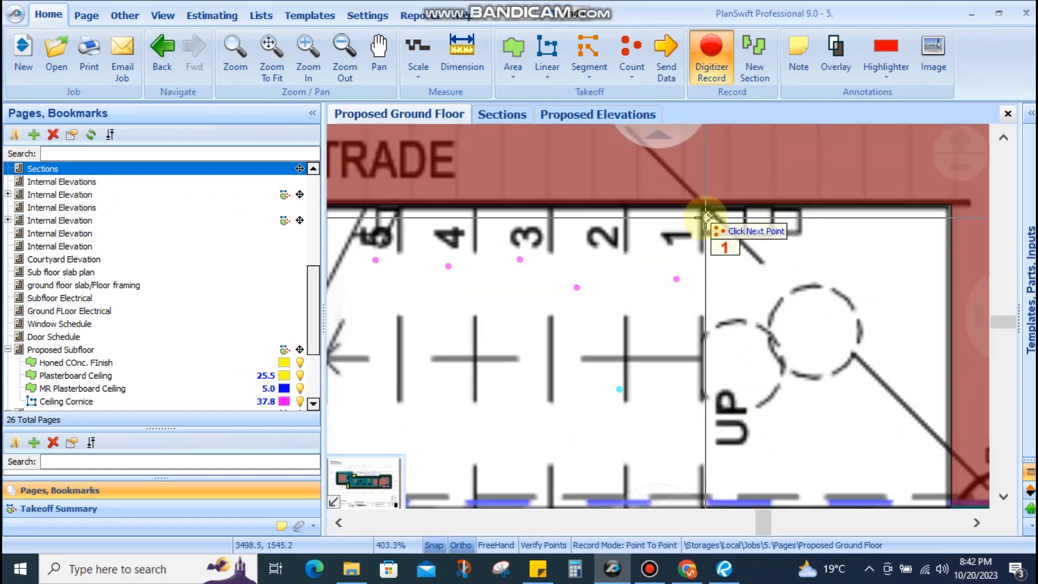
{"action": "left_click", "coordinate": [705, 358]}
{"action": "scroll", "coordinate": [703, 416], "scroll_direction": "down", "scroll_amount": 3}
{"action": "scroll", "coordinate": [717, 377], "scroll_direction": "up", "scroll_amount": 2}
{"action": "left_click", "coordinate": [732, 372]}
{"action": "left_click", "coordinate": [678, 366]}
{"action": "left_click", "coordinate": [627, 362]}
{"action": "left_click", "coordinate": [556, 376]}
{"action": "left_click", "coordinate": [493, 368]}
Mark the remaining lower risers to complete the 16-point count
{"action": "left_click_drag", "start_coordinate": [524, 373], "coordinate": [865, 372]}
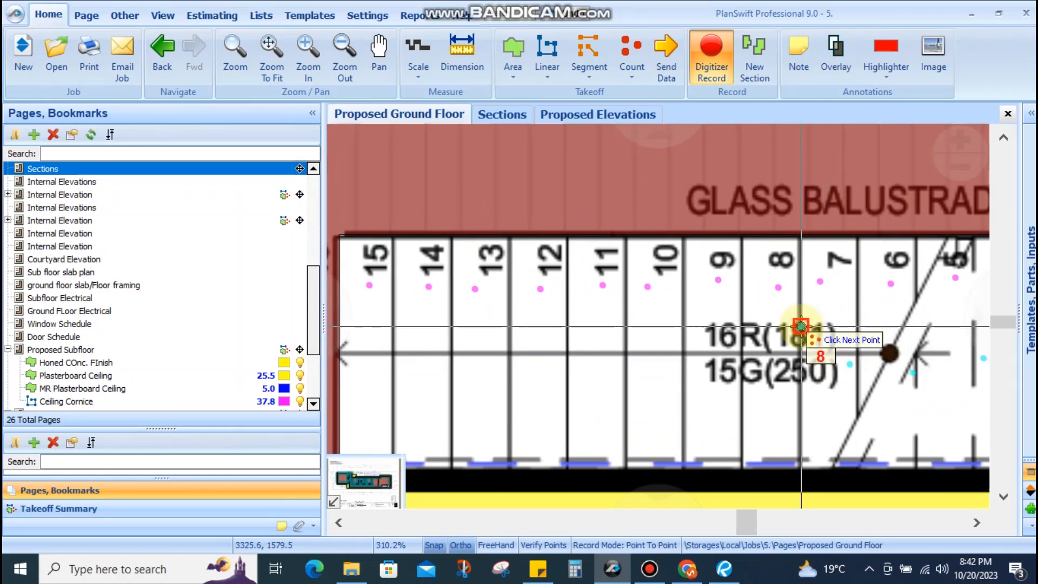
{"action": "left_click", "coordinate": [745, 412]}
{"action": "left_click", "coordinate": [691, 374]}
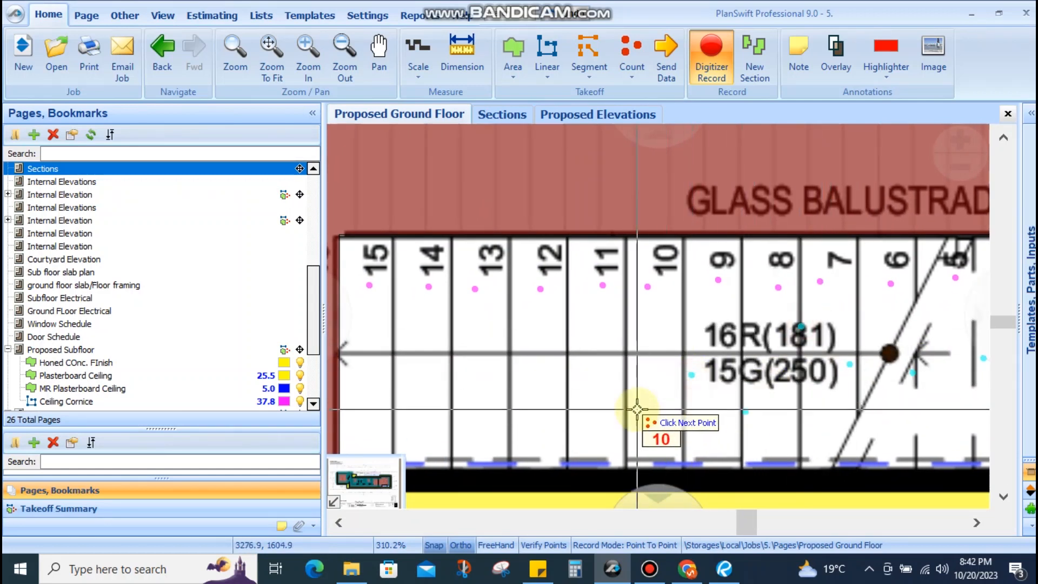
{"action": "left_click", "coordinate": [633, 391]}
{"action": "left_click", "coordinate": [567, 344]}
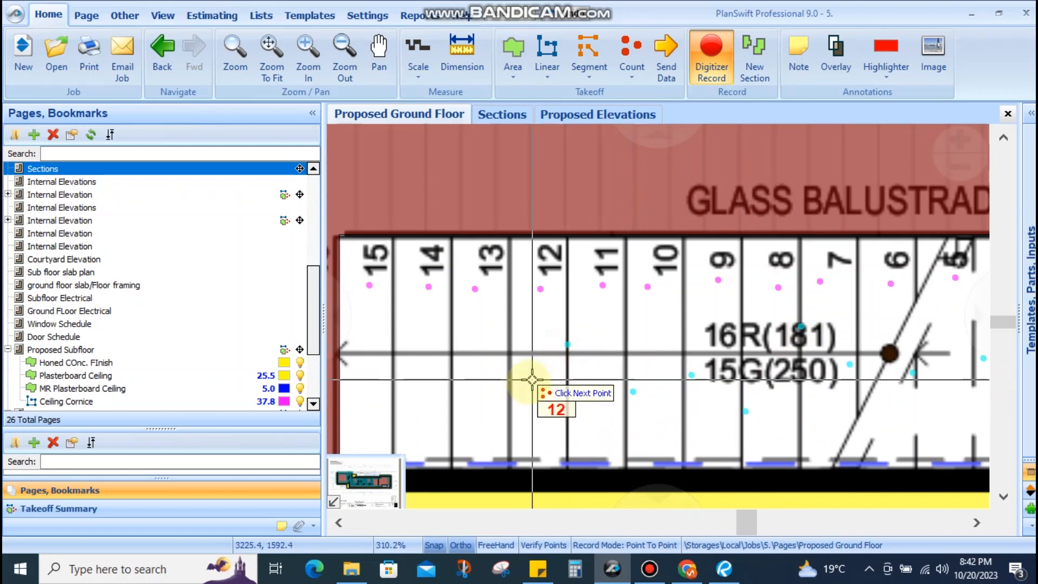
{"action": "left_click", "coordinate": [507, 398]}
{"action": "left_click", "coordinate": [453, 350]}
{"action": "left_click_drag", "start_coordinate": [458, 371], "coordinate": [584, 369]}
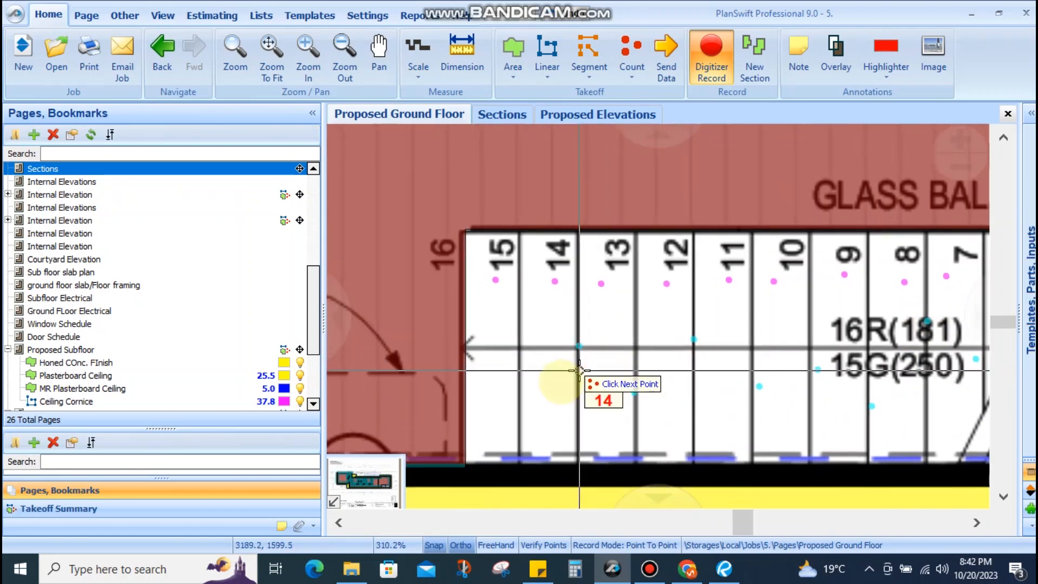
{"action": "left_click", "coordinate": [517, 401]}
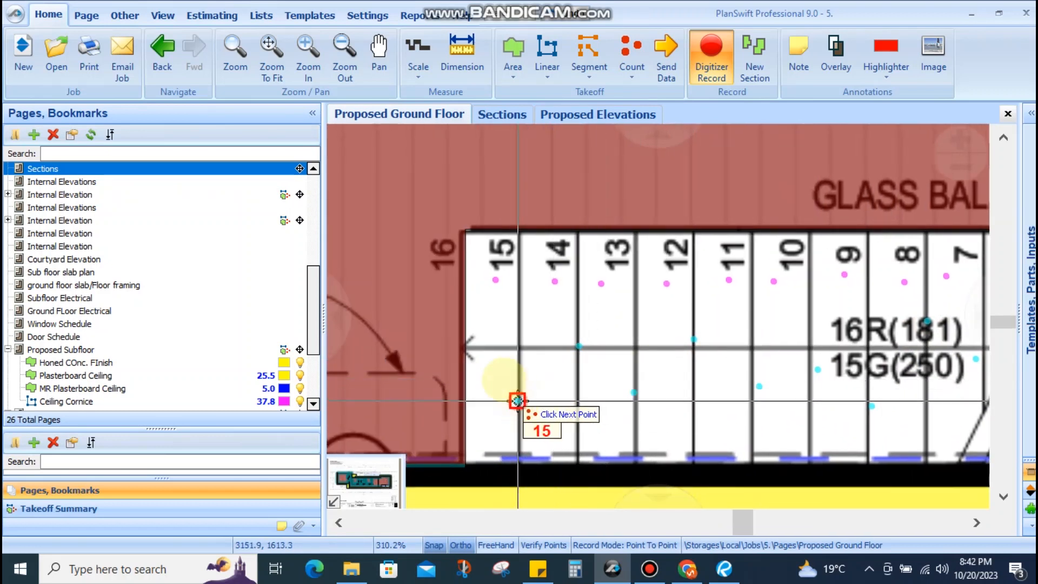
{"action": "left_click", "coordinate": [455, 350]}
{"action": "scroll", "coordinate": [525, 341], "scroll_direction": "down", "scroll_amount": 3}
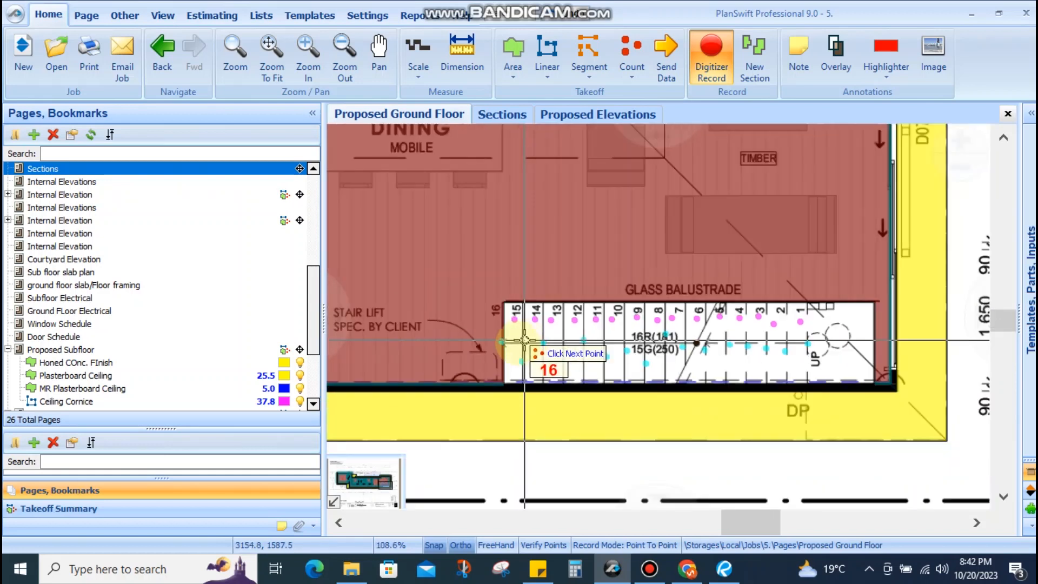
{"action": "key", "text": "Escape"}
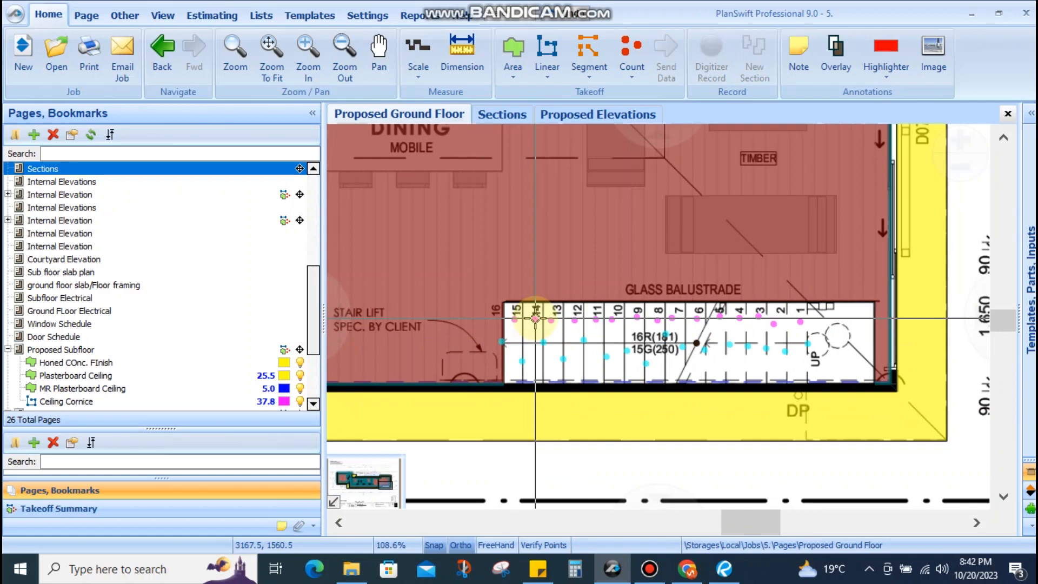
{"action": "scroll", "coordinate": [604, 335], "scroll_direction": "down", "scroll_amount": 4}
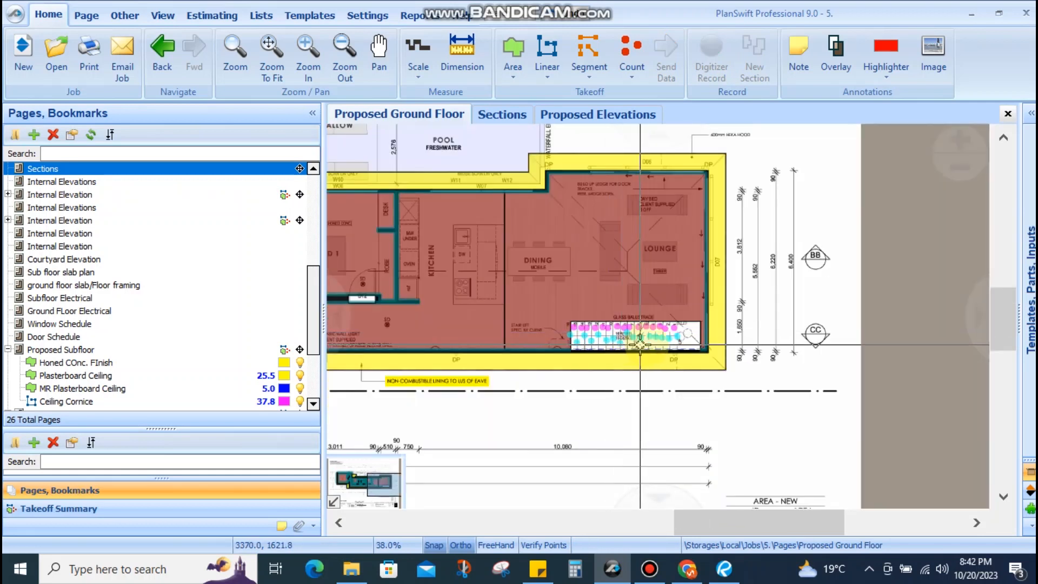
{"action": "scroll", "coordinate": [695, 338], "scroll_direction": "up", "scroll_amount": 3}
{"action": "left_click_drag", "start_coordinate": [583, 363], "coordinate": [518, 356]}
{"action": "left_click_drag", "start_coordinate": [595, 333], "coordinate": [787, 337]}
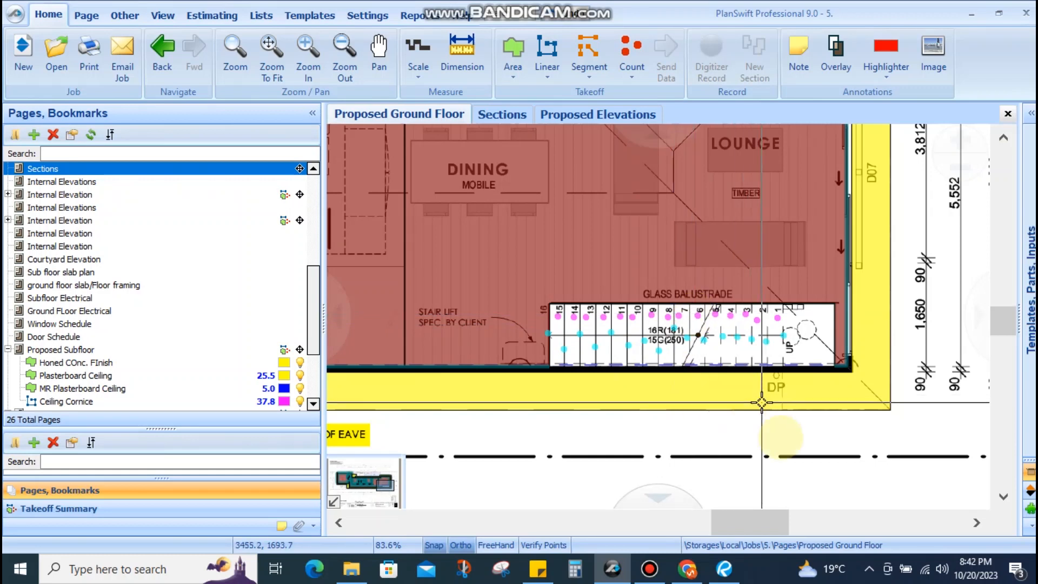
{"action": "scroll", "coordinate": [630, 347], "scroll_direction": "up", "scroll_amount": 4}
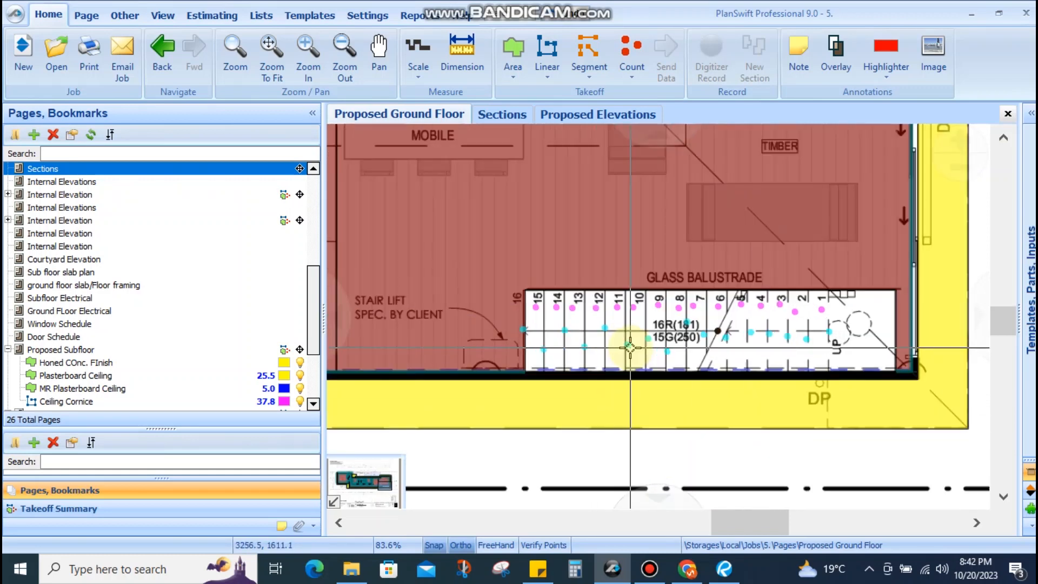
{"action": "left_click_drag", "start_coordinate": [635, 348], "coordinate": [576, 347]}
{"action": "scroll", "coordinate": [619, 347], "scroll_direction": "down", "scroll_amount": 4}
{"action": "left_click_drag", "start_coordinate": [769, 370], "coordinate": [697, 371]}
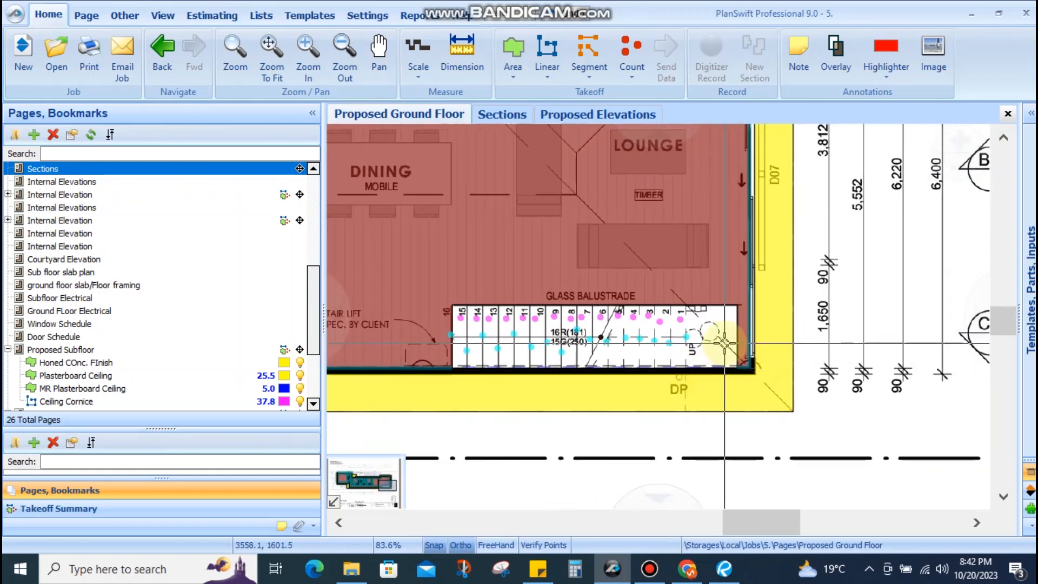
{"action": "scroll", "coordinate": [724, 342], "scroll_direction": "up", "scroll_amount": 4}
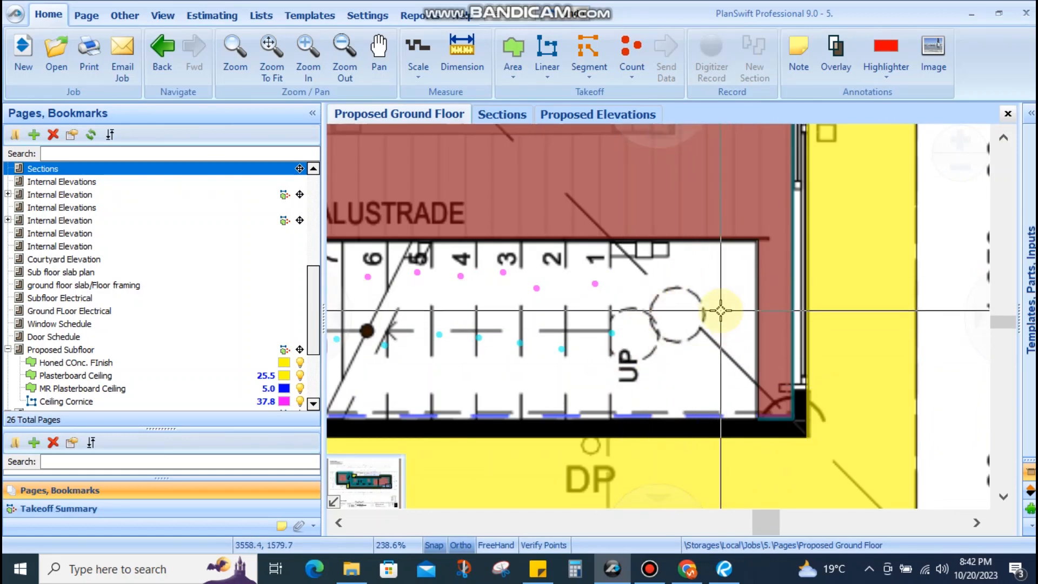
{"action": "scroll", "coordinate": [682, 314], "scroll_direction": "down", "scroll_amount": 2}
{"action": "left_click_drag", "start_coordinate": [682, 314], "coordinate": [632, 344]}
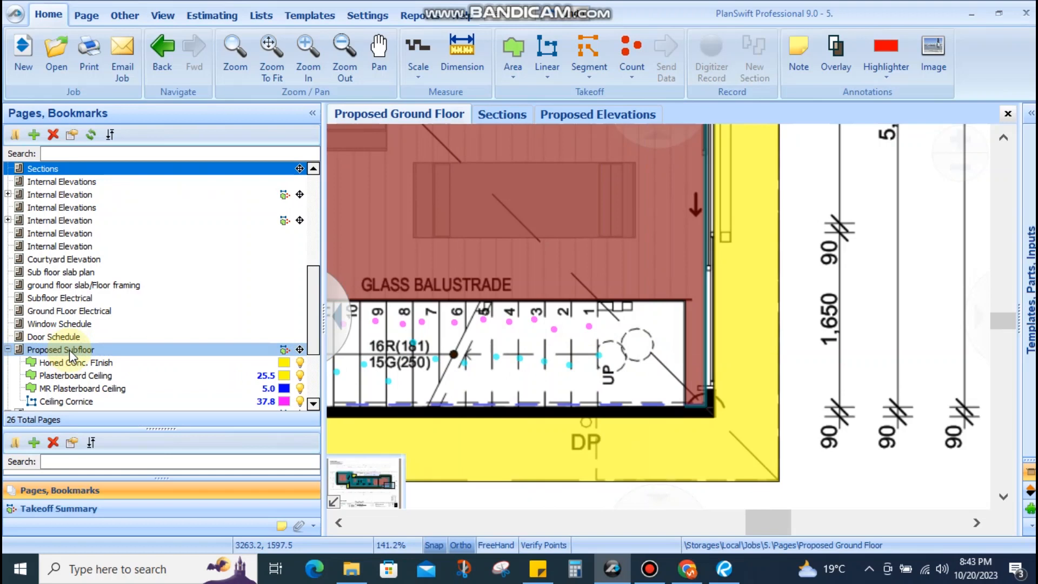
{"action": "scroll", "coordinate": [643, 350], "scroll_direction": "up", "scroll_amount": 2}
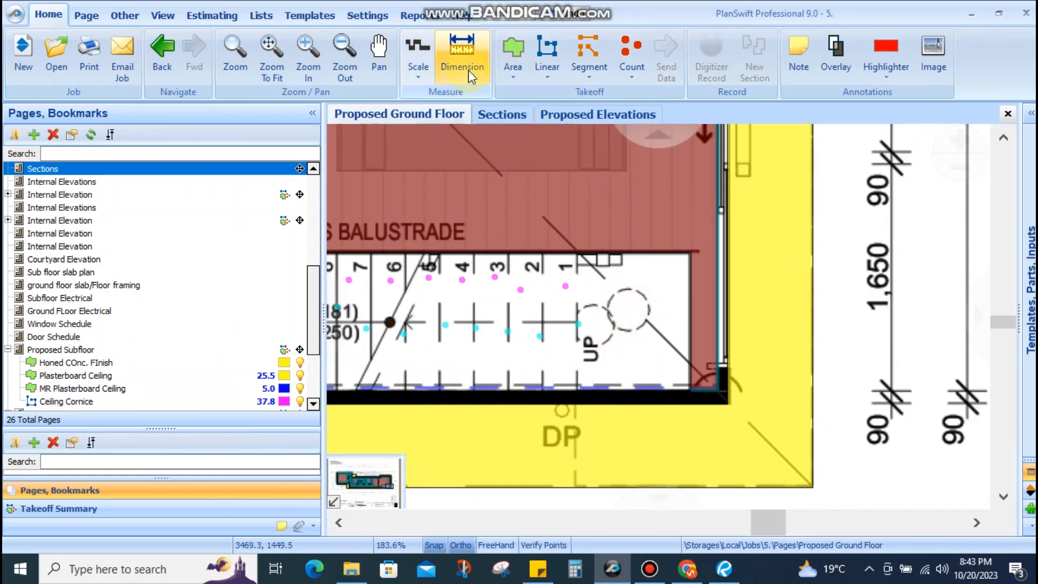
{"action": "left_click", "coordinate": [461, 49]}
{"action": "left_click", "coordinate": [574, 252]}
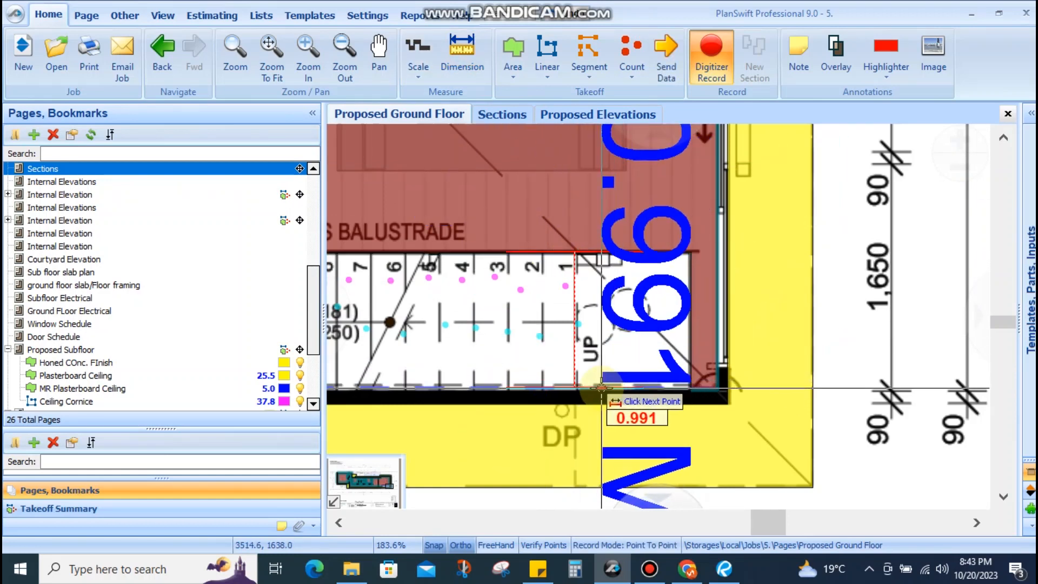
{"action": "key", "text": "Escape"}
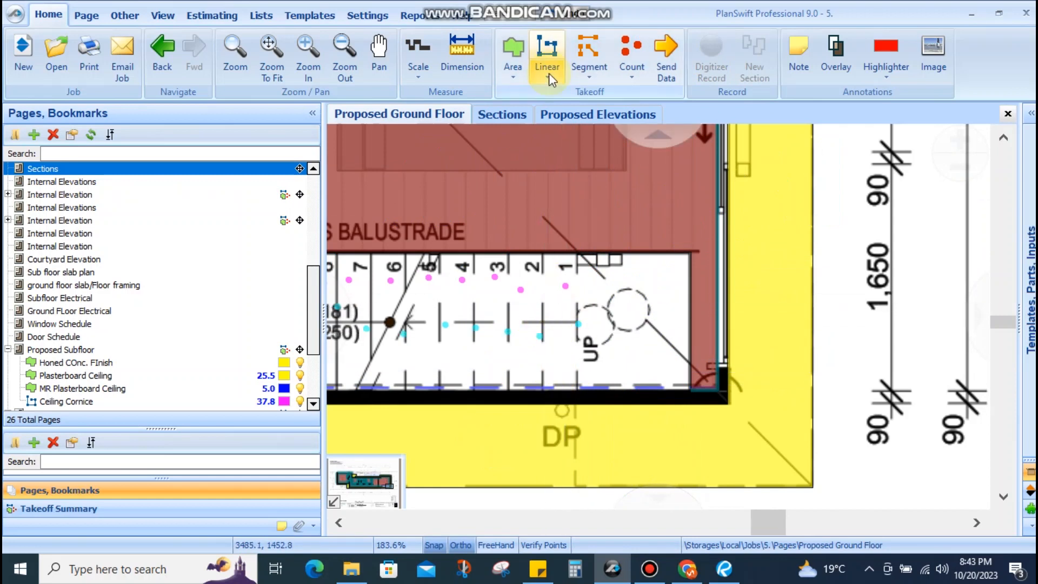
{"action": "left_click", "coordinate": [624, 346]}
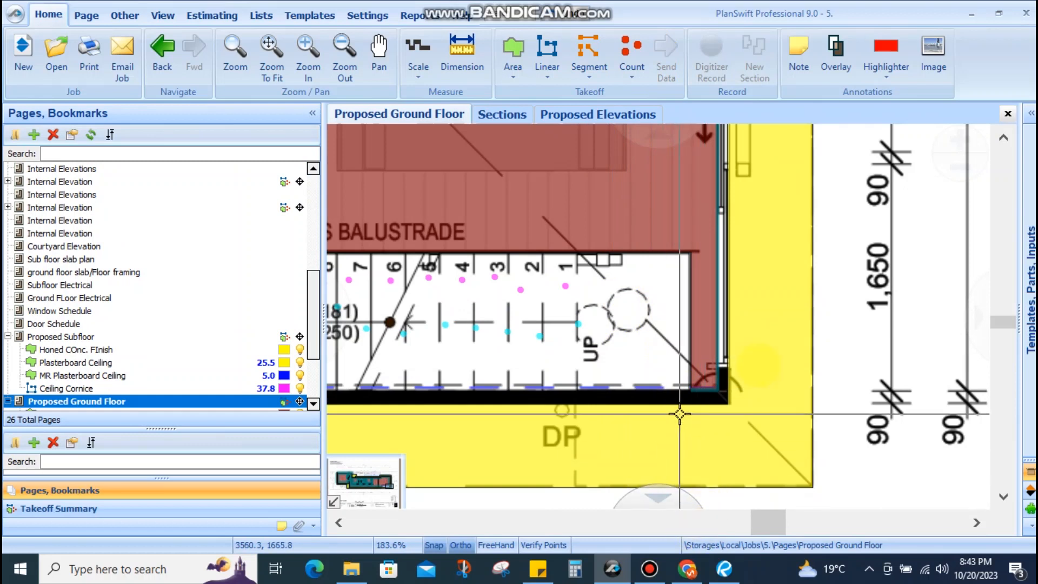
{"action": "scroll", "coordinate": [724, 508], "scroll_direction": "down", "scroll_amount": 3}
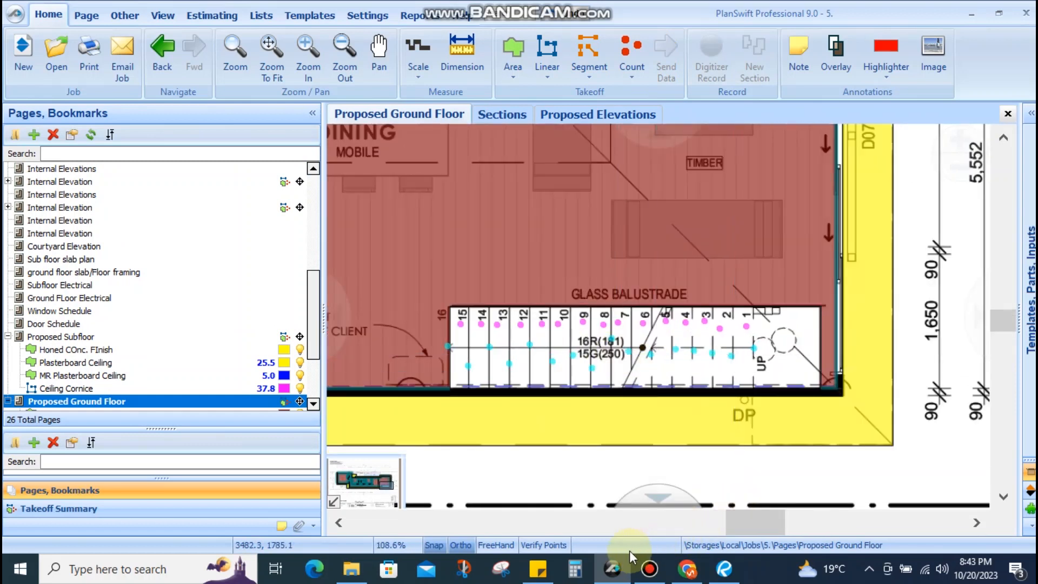
{"action": "left_click_drag", "start_coordinate": [688, 340], "coordinate": [679, 325]}
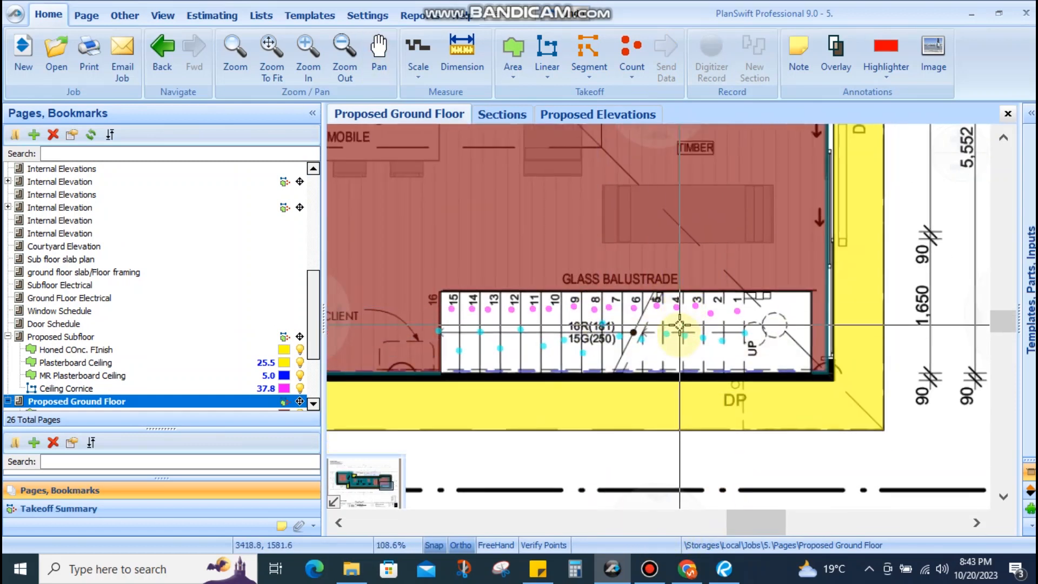
{"action": "left_click_drag", "start_coordinate": [741, 344], "coordinate": [698, 389]}
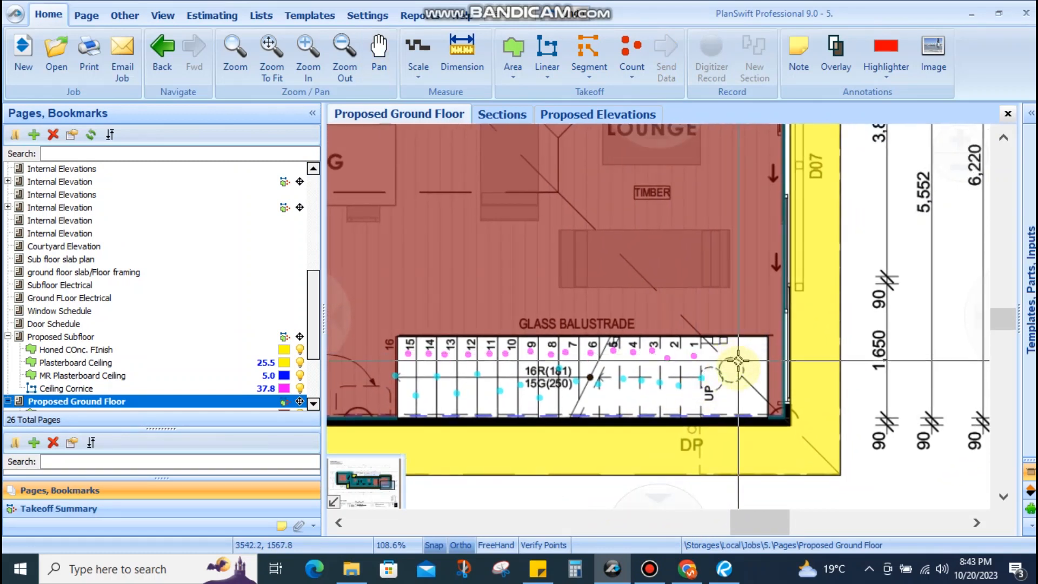
{"action": "left_click_drag", "start_coordinate": [738, 351], "coordinate": [763, 337]}
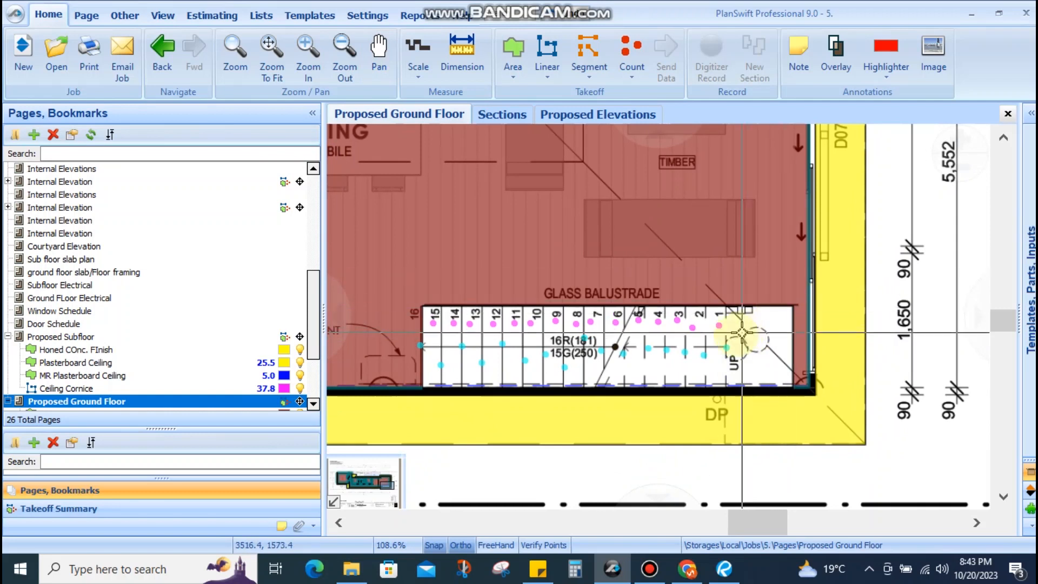
Trace a Timber Stair Stringer linear line from the stair's lower-left to lower-right corner
{"action": "left_click", "coordinate": [547, 48]}
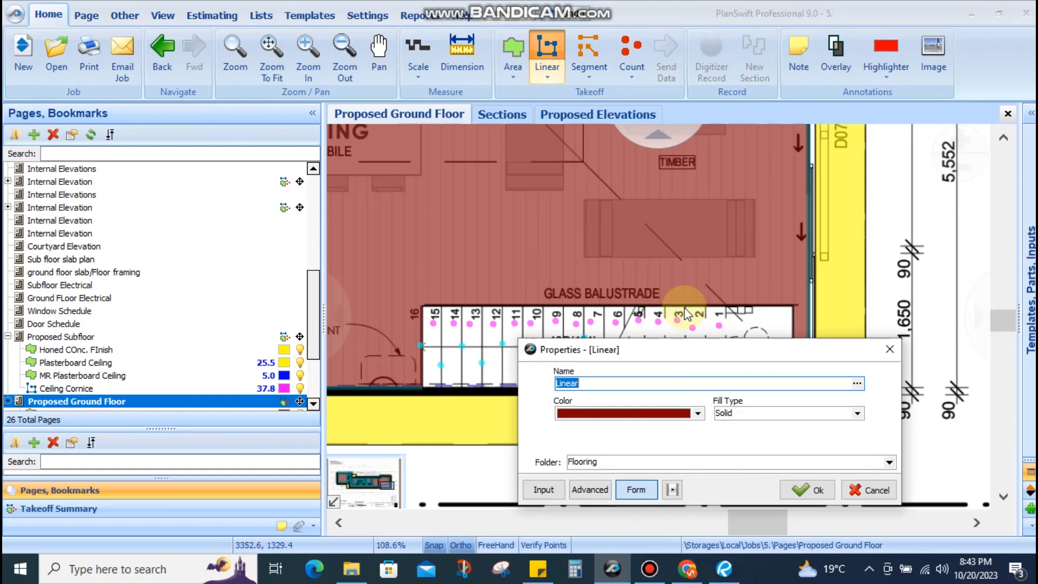
{"action": "type", "text": "Stair String"}
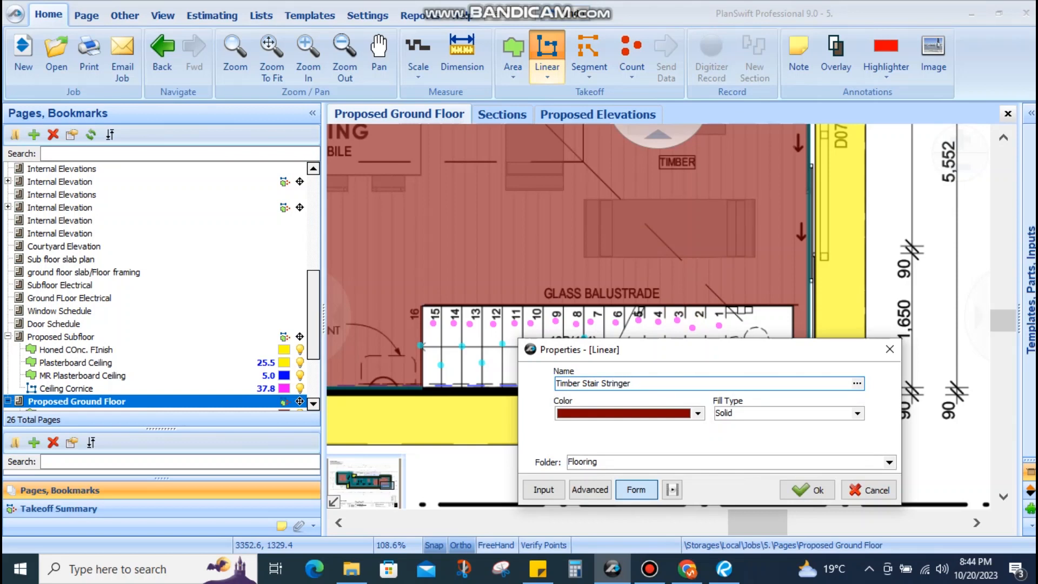
{"action": "left_click", "coordinate": [807, 489]}
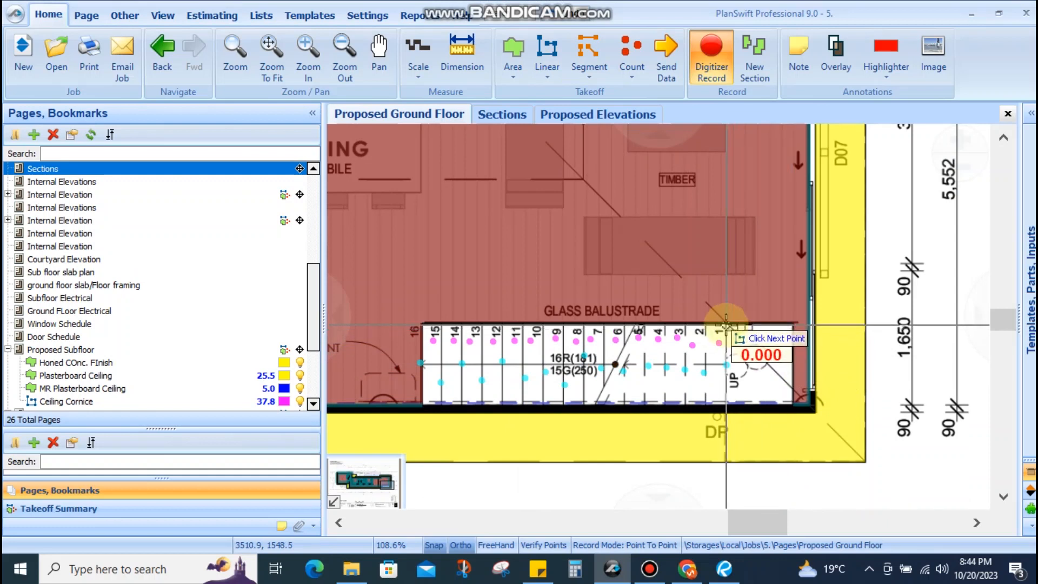
{"action": "left_click", "coordinate": [424, 323]}
{"action": "left_click", "coordinate": [441, 382]}
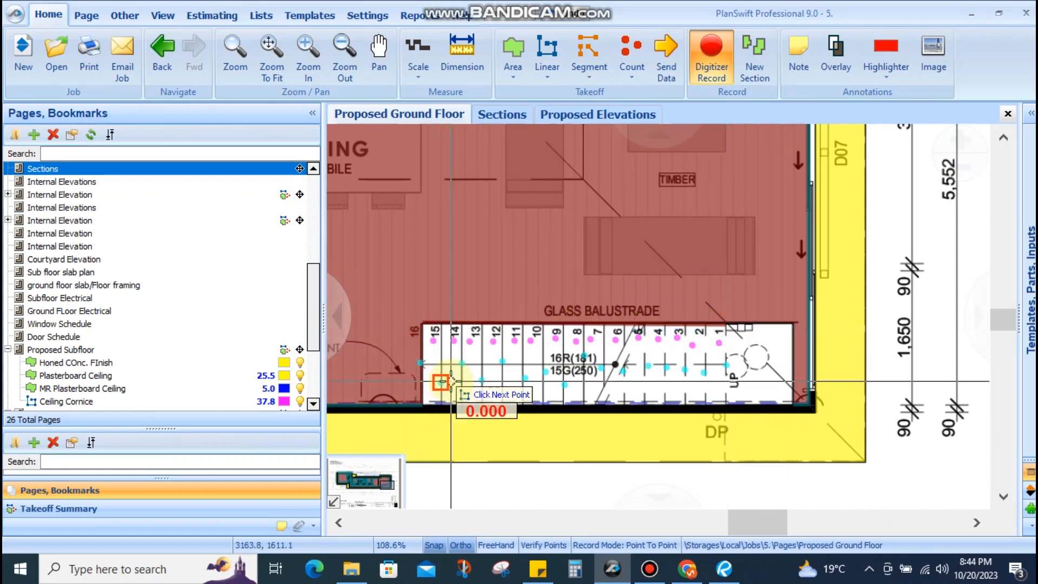
{"action": "left_click", "coordinate": [422, 404]}
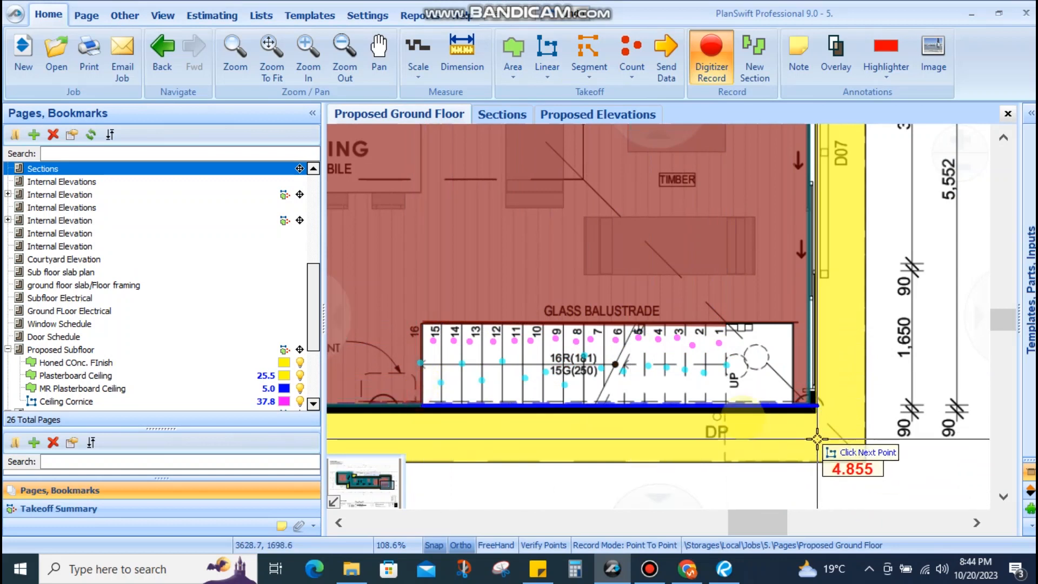
{"action": "scroll", "coordinate": [727, 412], "scroll_direction": "up", "scroll_amount": 4}
{"action": "left_click", "coordinate": [726, 399]}
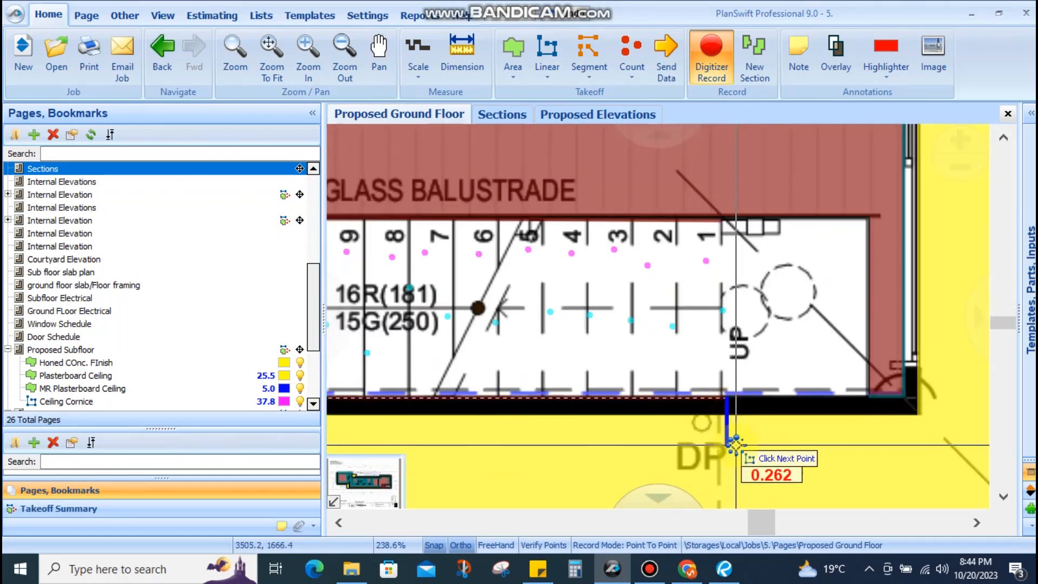
{"action": "key", "text": "Escape"}
{"action": "key", "text": "Escape"}
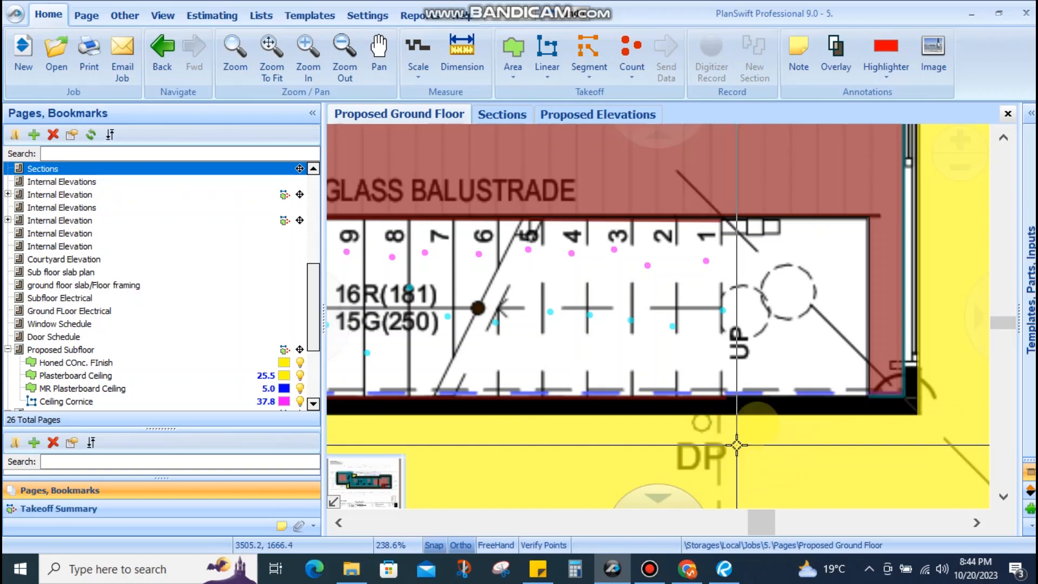
Switch over to the Chrome browser window
{"action": "scroll", "coordinate": [640, 357], "scroll_direction": "down", "scroll_amount": 2}
{"action": "scroll", "coordinate": [640, 357], "scroll_direction": "down", "scroll_amount": 5}
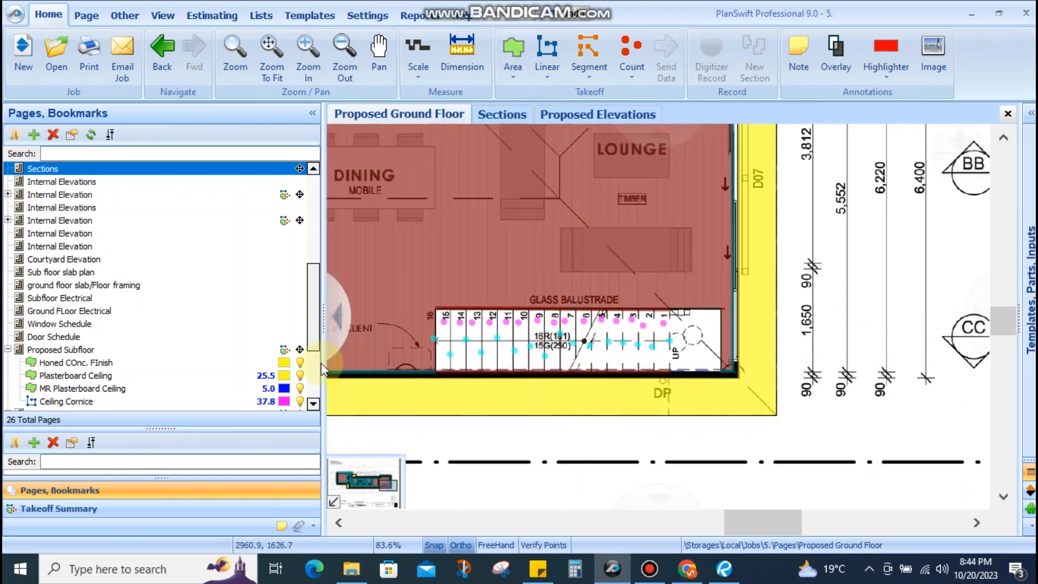
{"action": "left_click", "coordinate": [687, 569]}
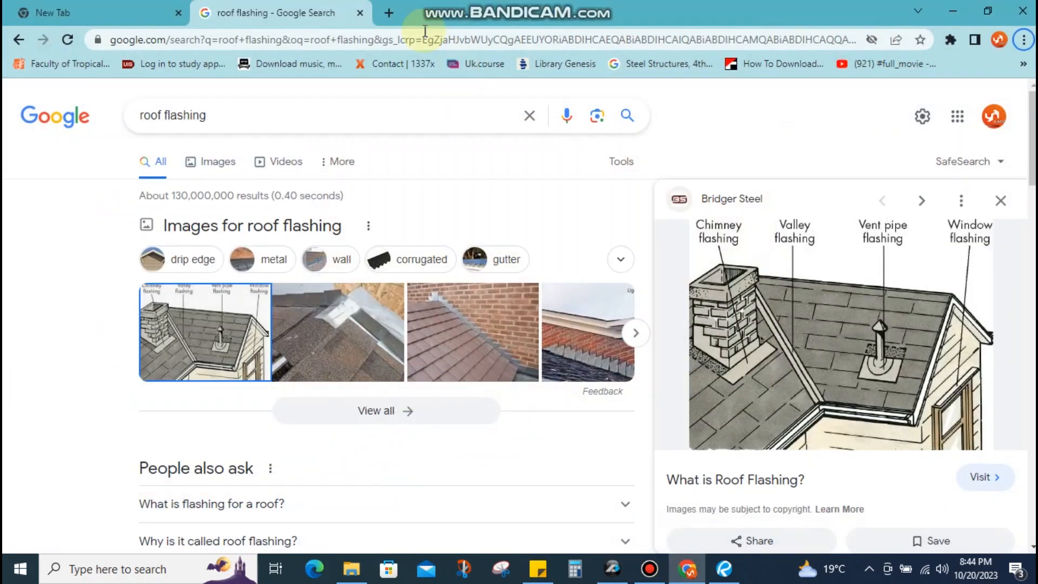
Search Google for 'stair stringer', preview a labelled stringer illustration, then minimize Chrome
{"action": "left_click", "coordinate": [335, 39]}
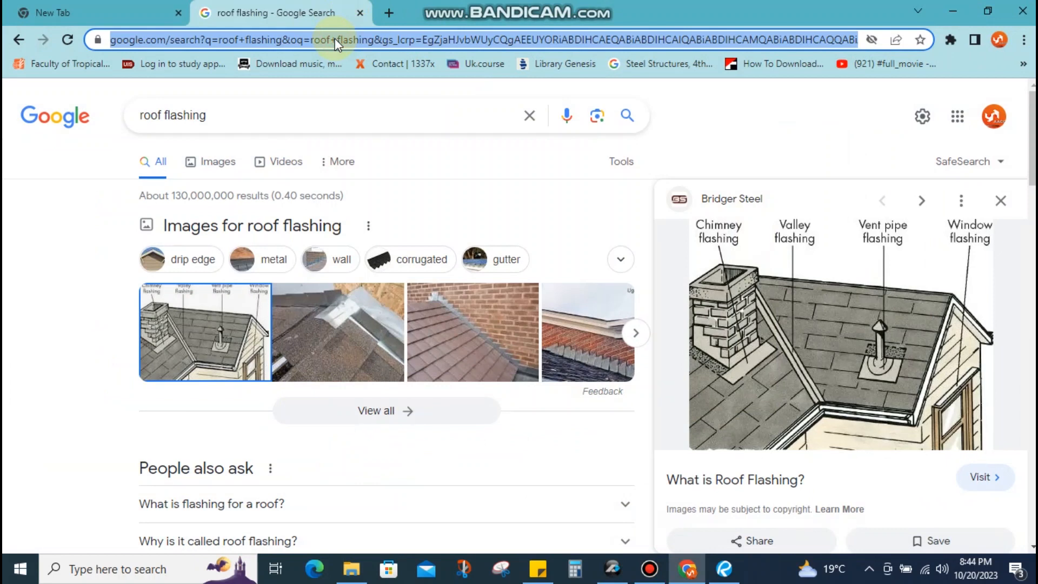
{"action": "type", "text": "sta"}
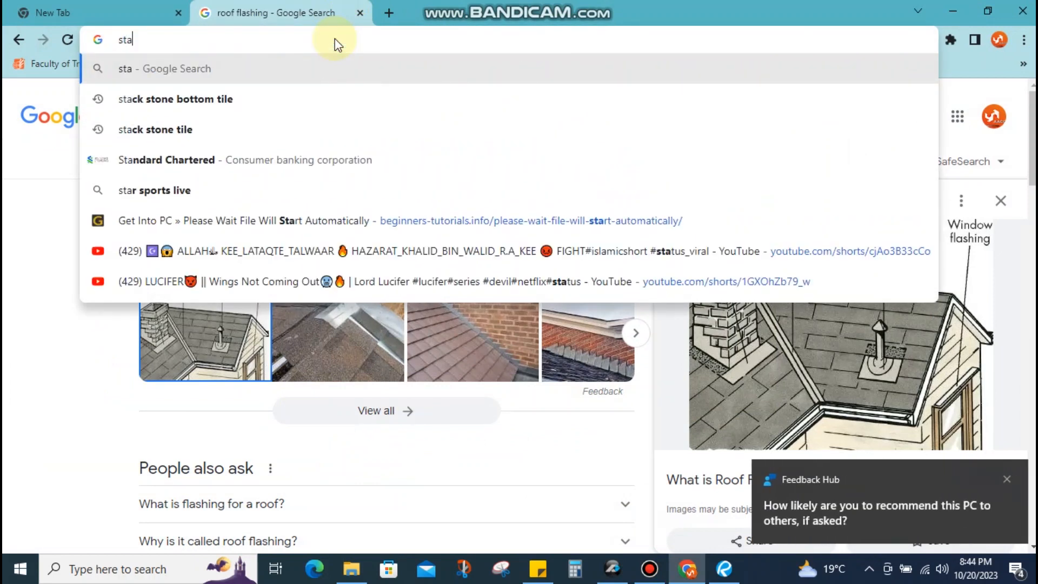
{"action": "type", "text": "ir st"}
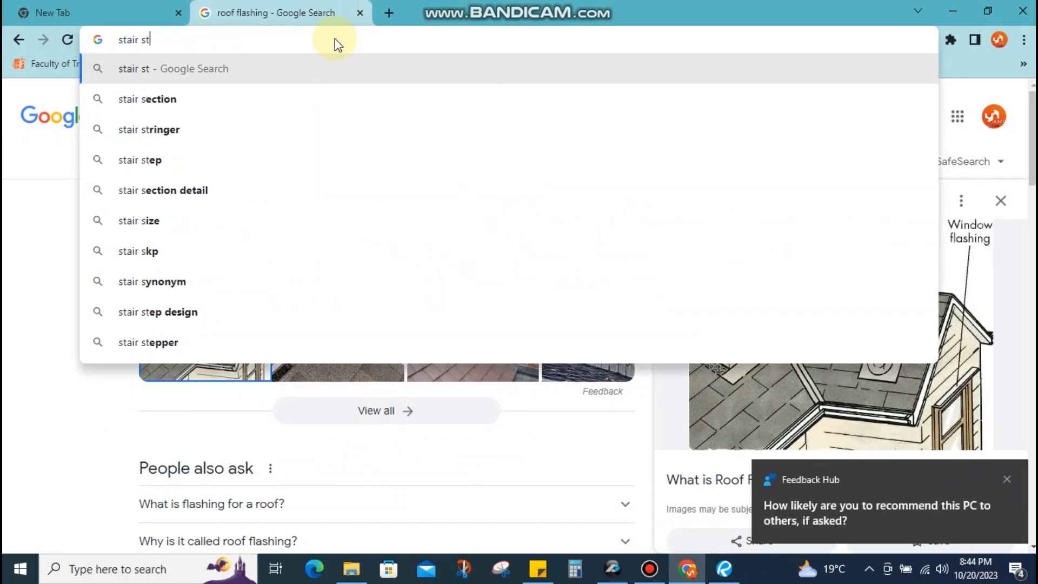
{"action": "type", "text": "ringer"}
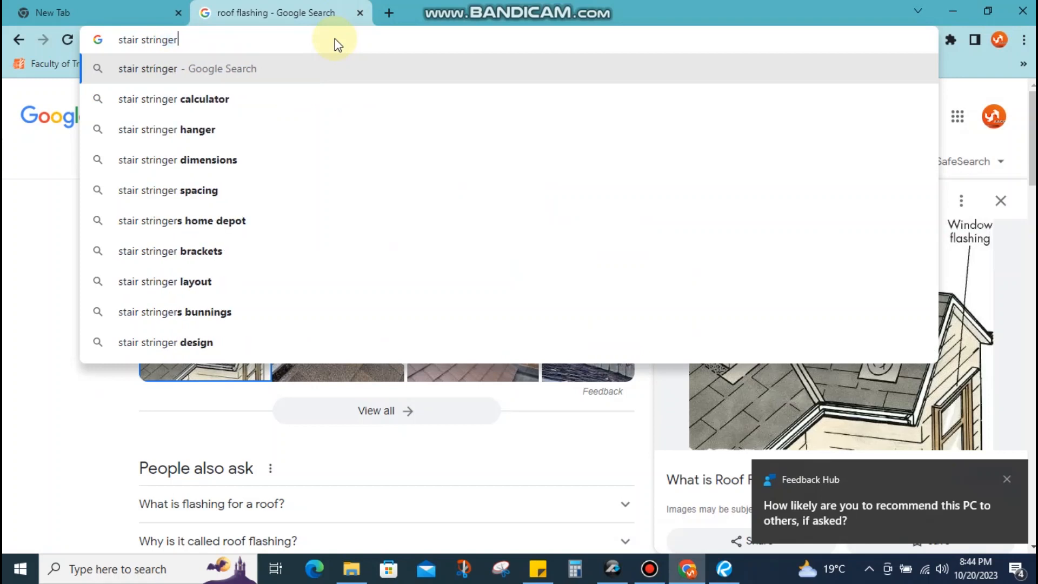
{"action": "key", "text": "Return"}
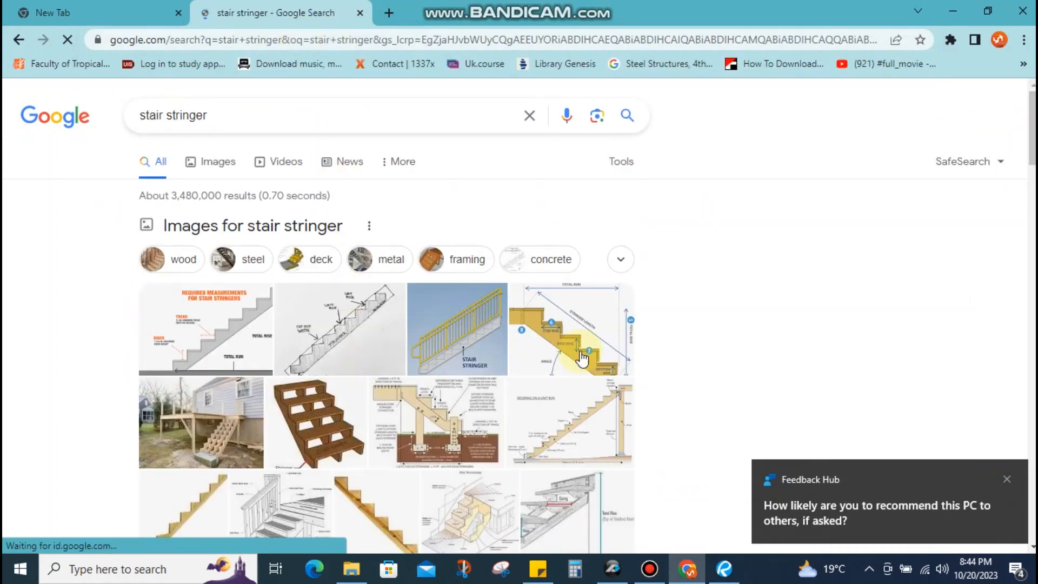
{"action": "left_click", "coordinate": [463, 362]}
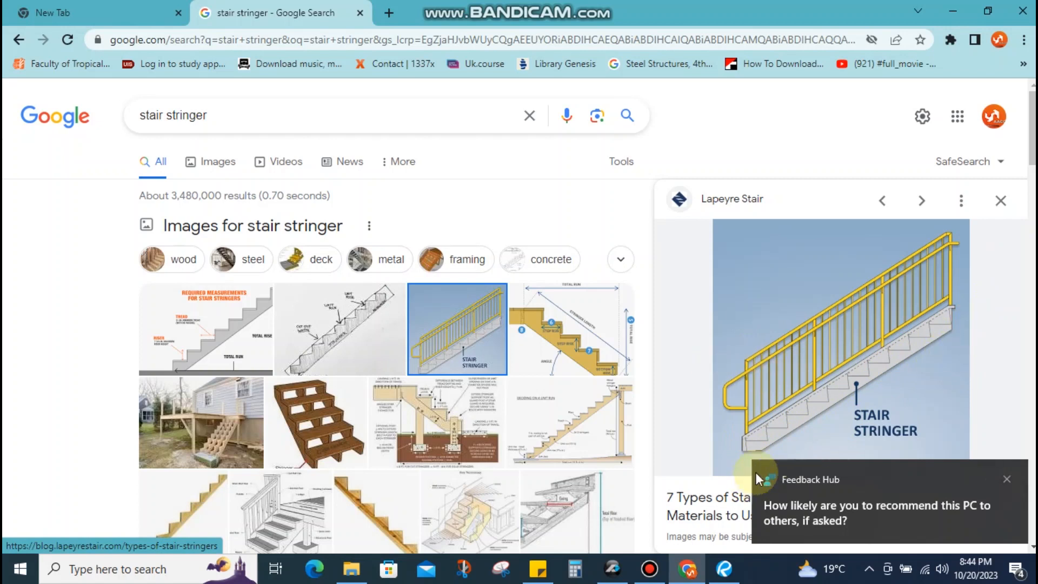
{"action": "left_click", "coordinate": [954, 9]}
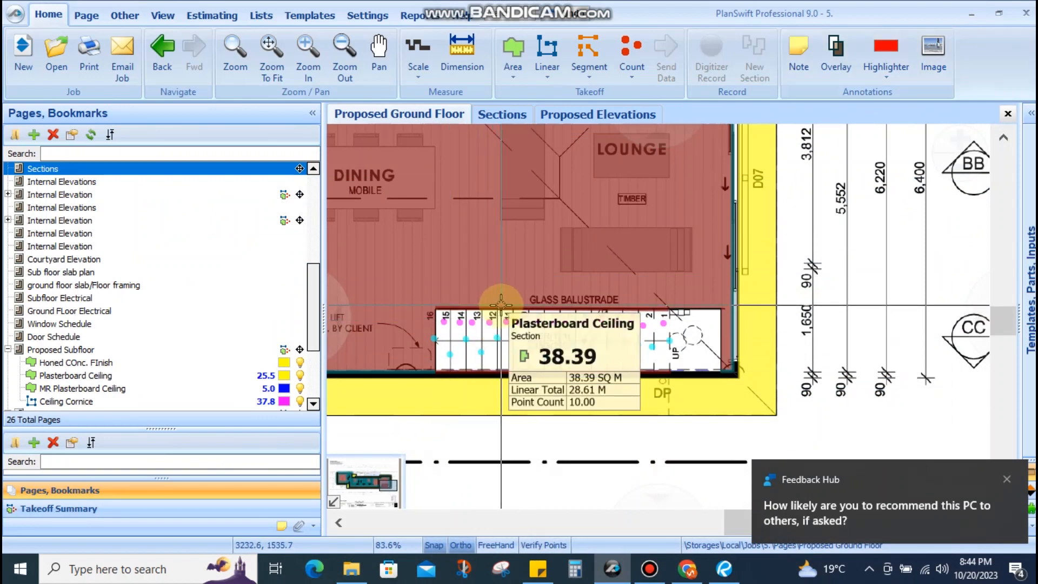
Measure the Sections stair slope top to bottom, reading pitch 8.7 and angle 215.8
{"action": "left_click", "coordinate": [501, 114]}
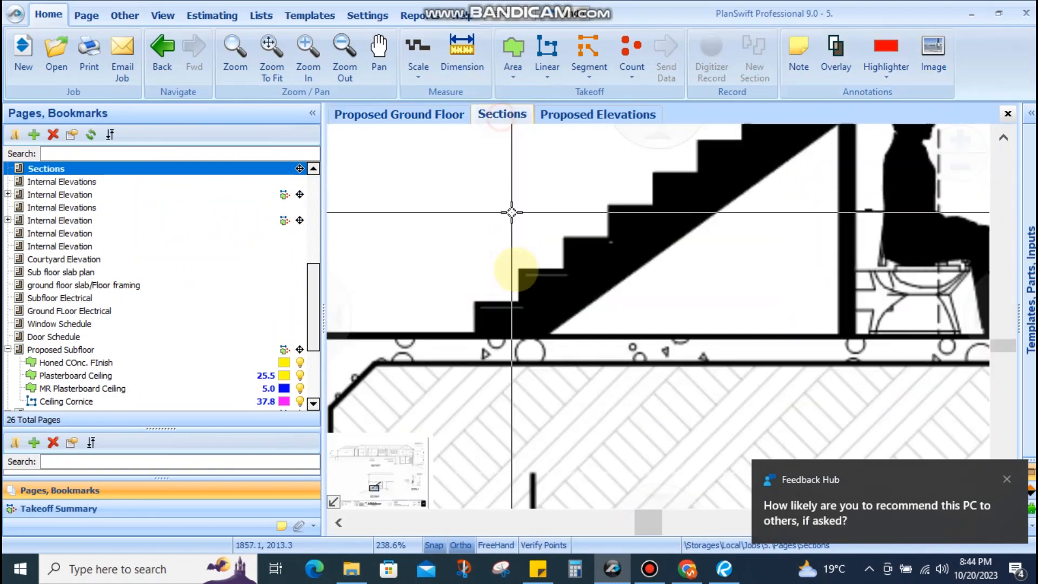
{"action": "scroll", "coordinate": [630, 329], "scroll_direction": "down", "scroll_amount": 3}
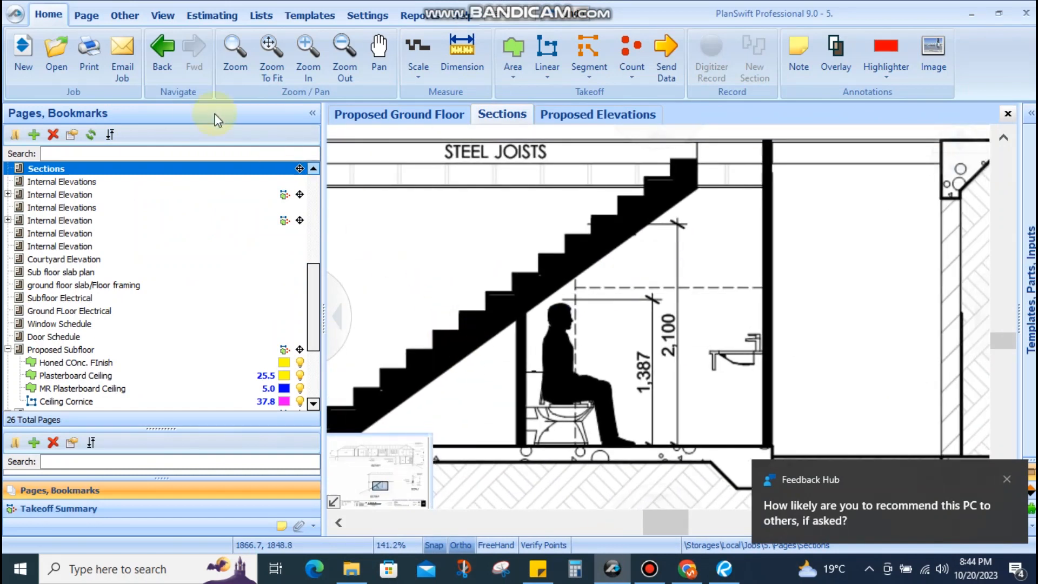
{"action": "left_click", "coordinate": [110, 16]}
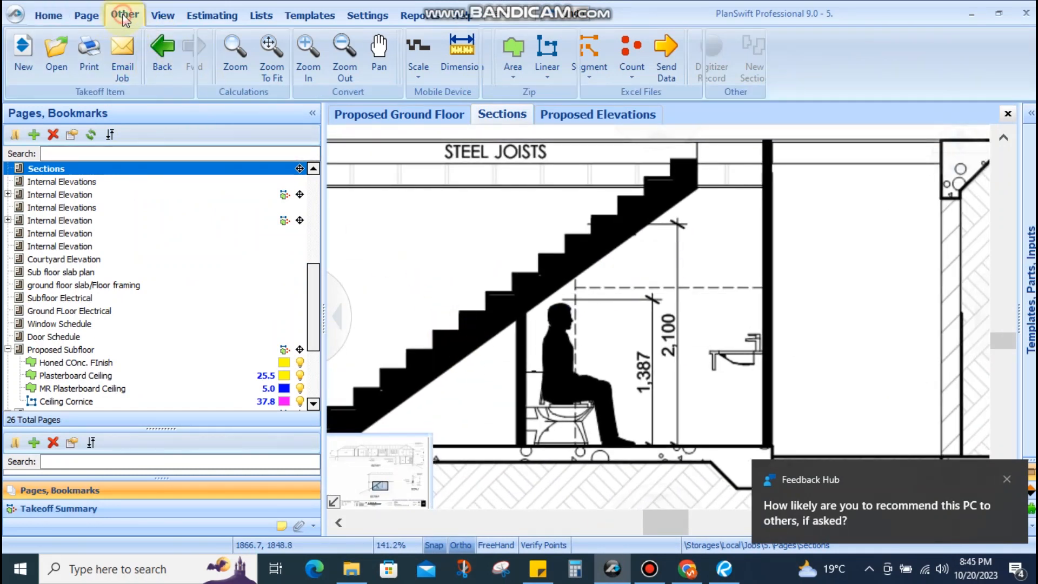
{"action": "left_click", "coordinate": [231, 63]}
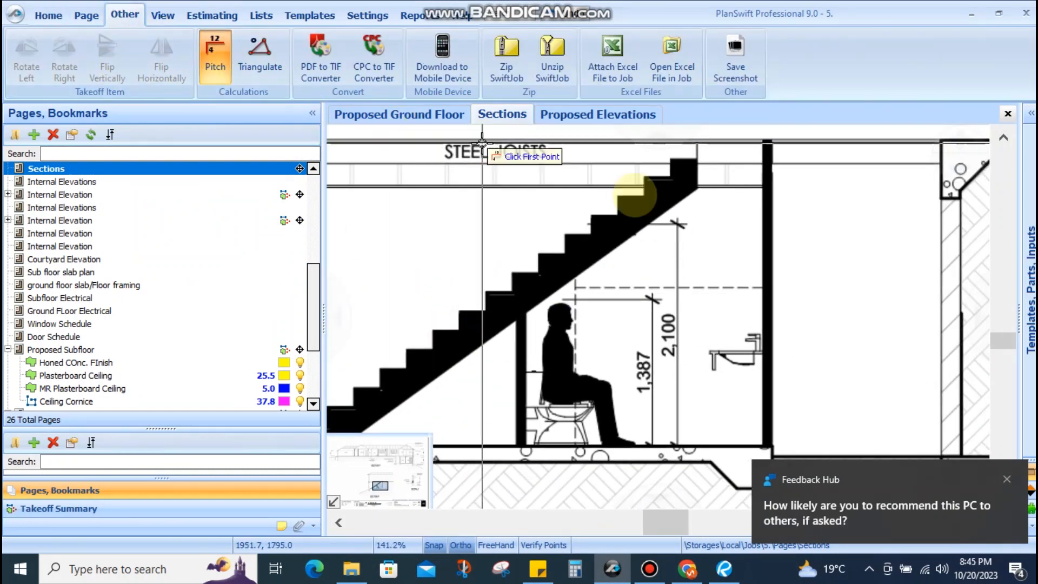
{"action": "left_click", "coordinate": [672, 208]}
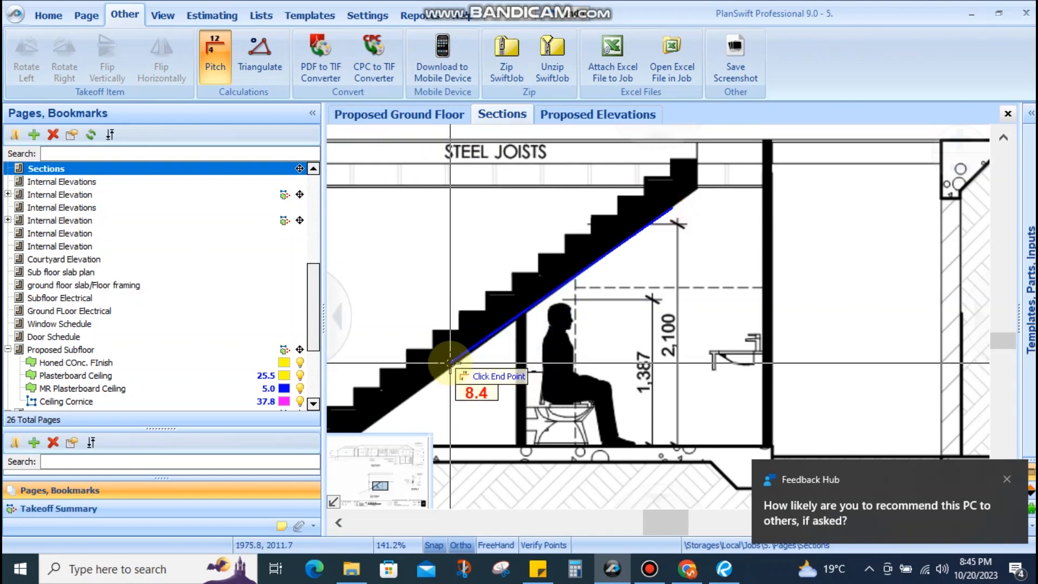
{"action": "left_click", "coordinate": [450, 362]}
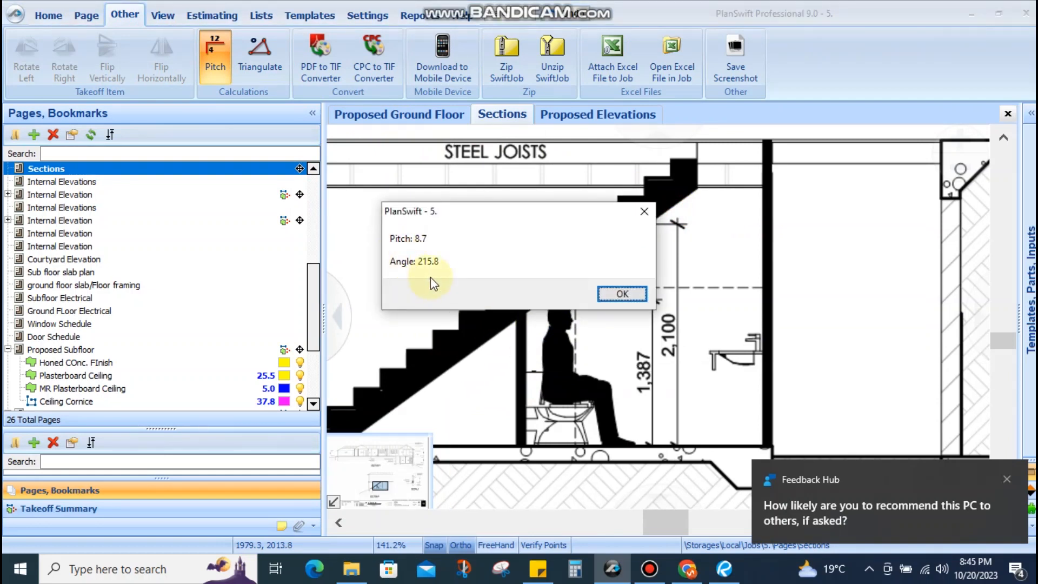
{"action": "left_click", "coordinate": [644, 211]}
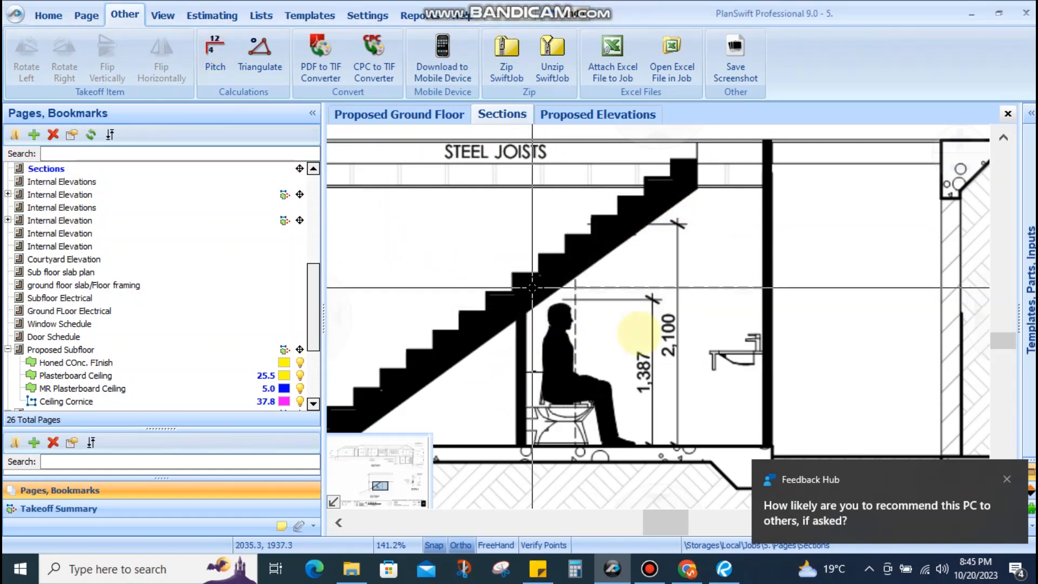
{"action": "left_click", "coordinate": [682, 574]}
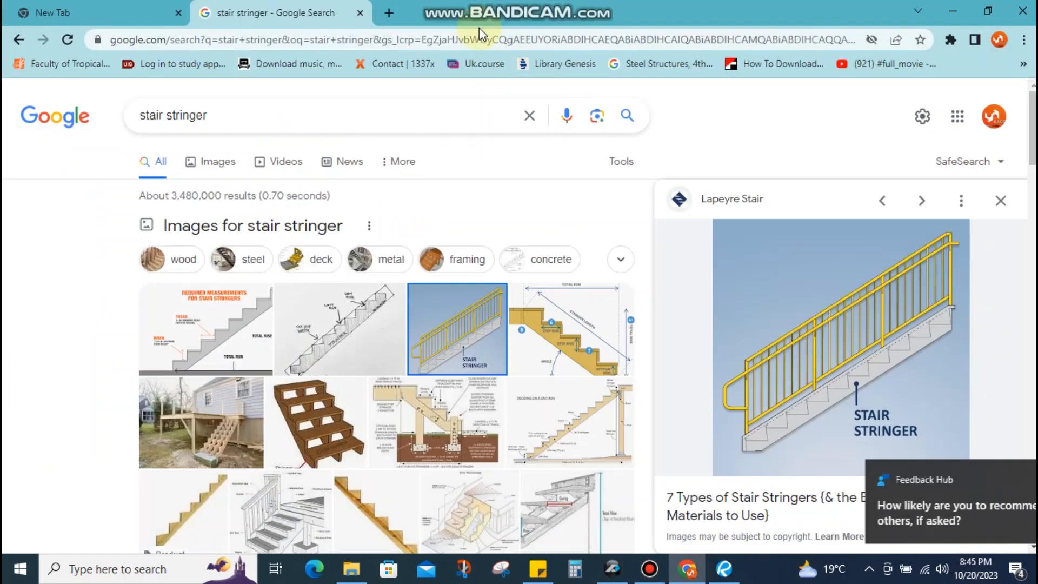
Calculate the slope factor for 215° in an online slope calculator, getting 1.2208
{"action": "key", "text": "ctrl+t"}
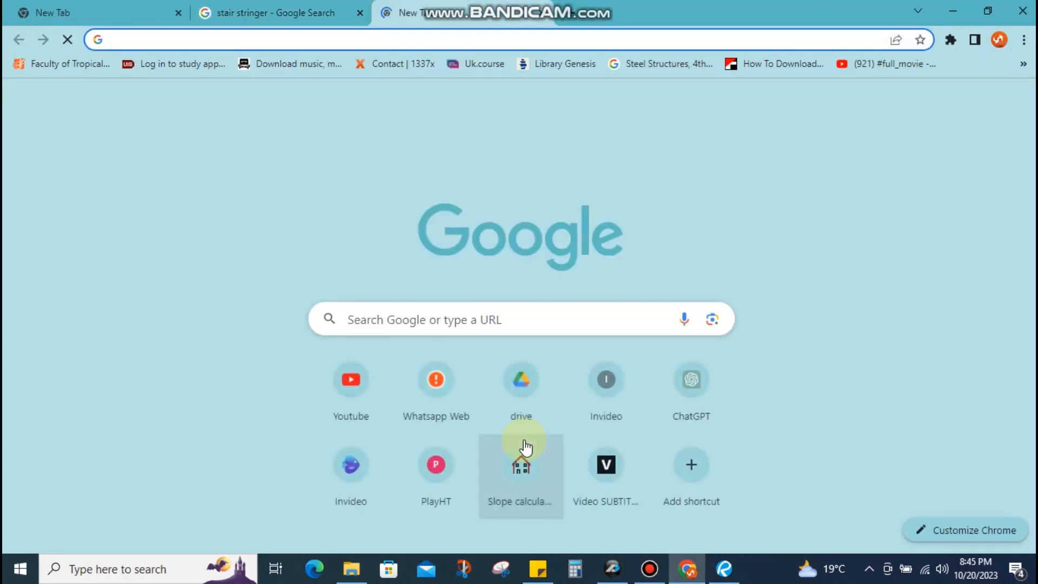
{"action": "left_click", "coordinate": [521, 464]}
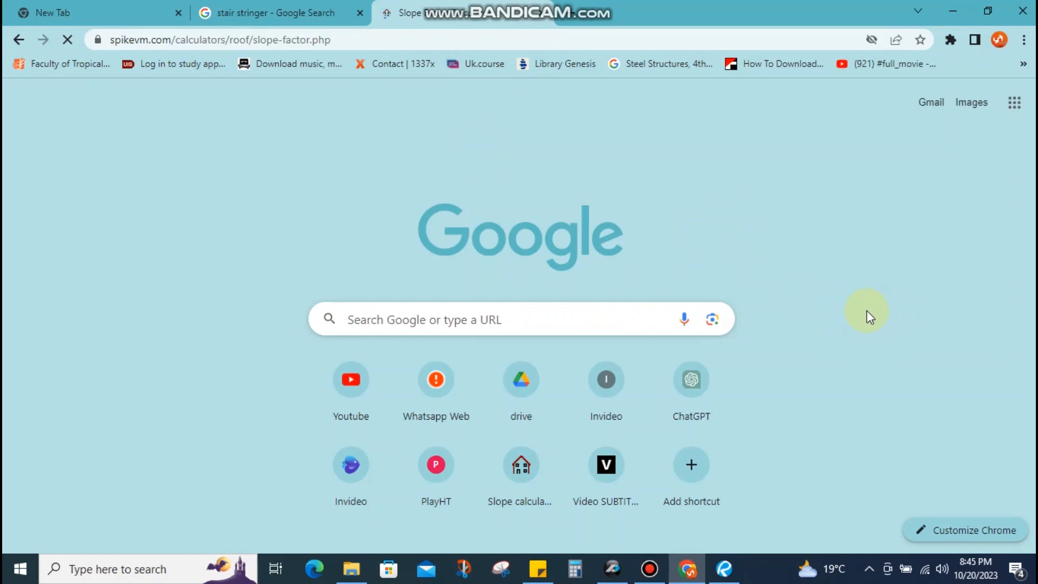
{"action": "scroll", "coordinate": [757, 325], "scroll_direction": "down", "scroll_amount": 6}
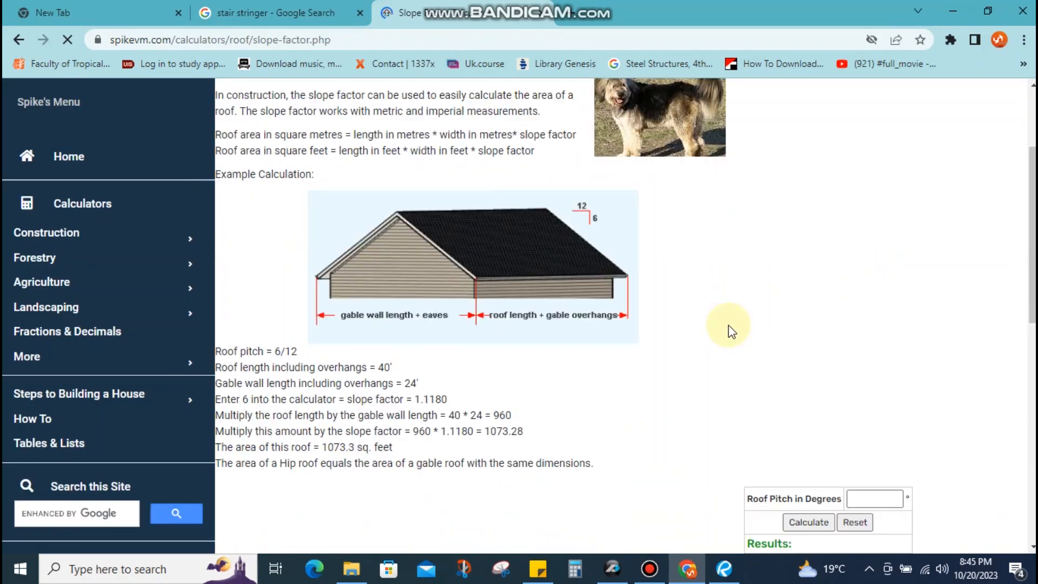
{"action": "left_click", "coordinate": [882, 350]}
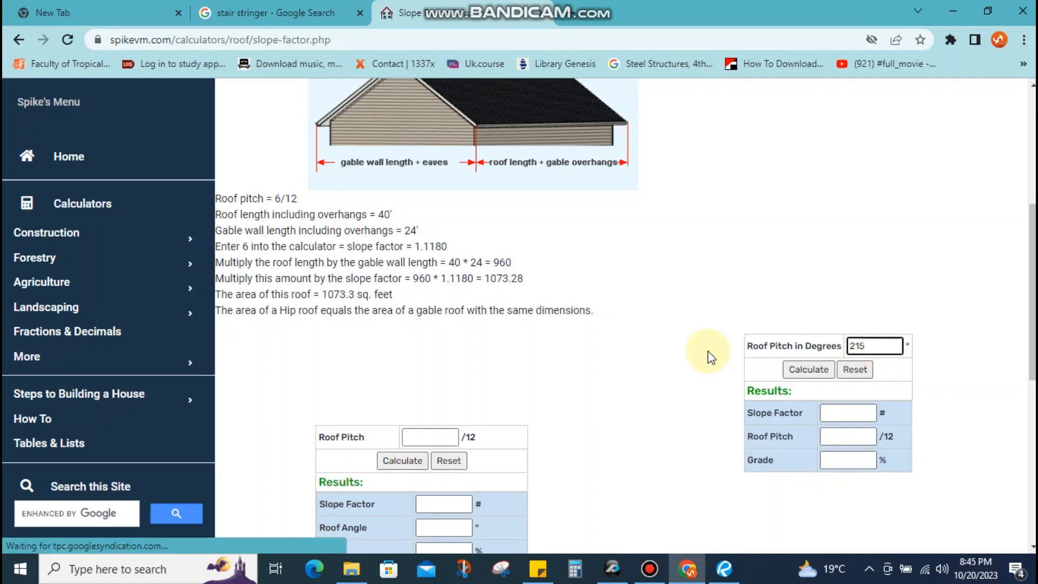
{"action": "left_click", "coordinate": [803, 370]}
{"action": "left_click_drag", "start_coordinate": [869, 412], "coordinate": [771, 414]}
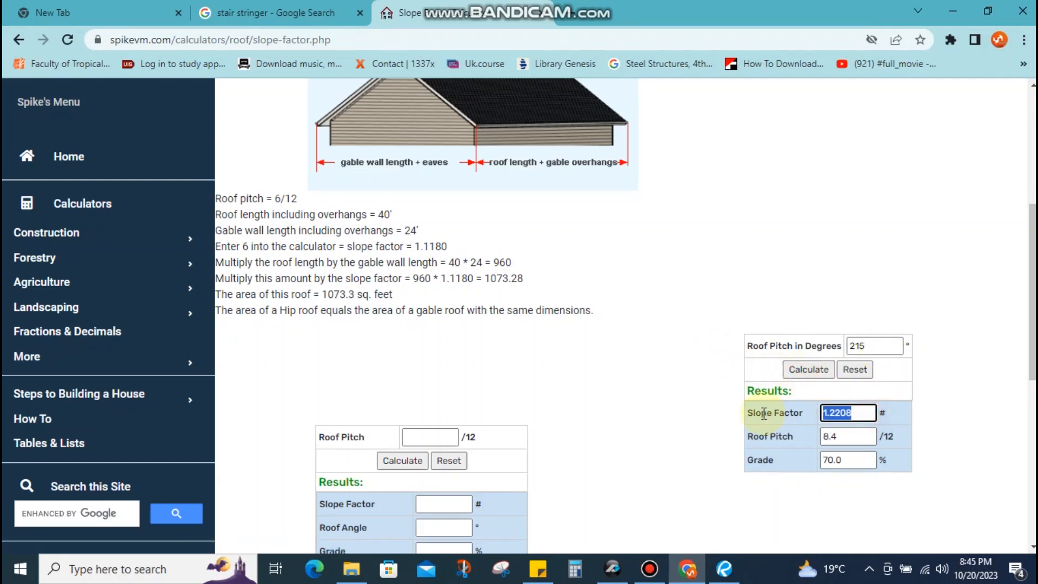
{"action": "left_click", "coordinate": [953, 11]}
{"action": "left_click_drag", "start_coordinate": [491, 417], "coordinate": [703, 386]}
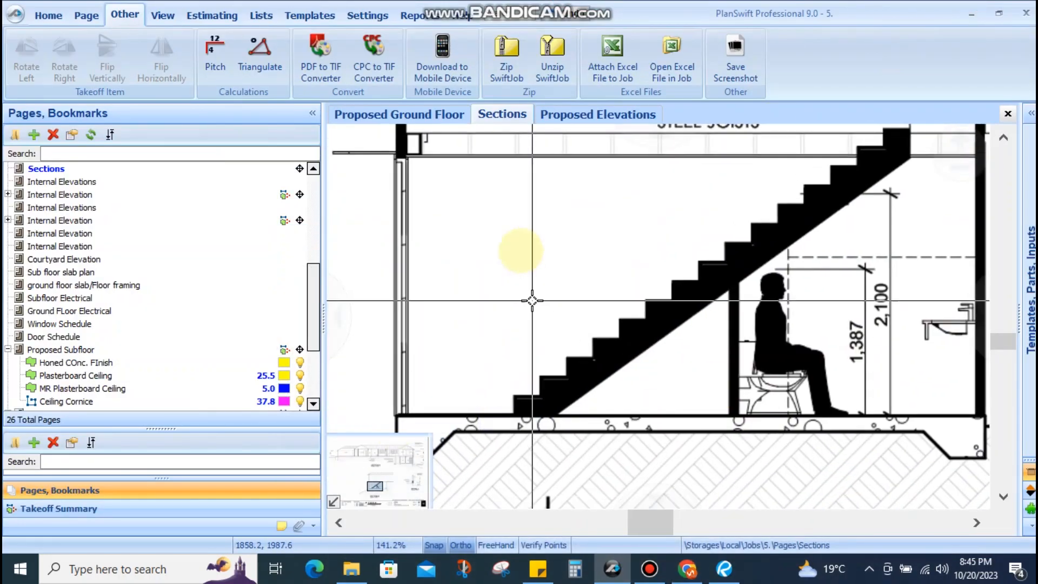
On the Proposed Ground Floor, rename the stringer item to 'Timber Stair Stringer x1.25'
{"action": "left_click", "coordinate": [413, 114]}
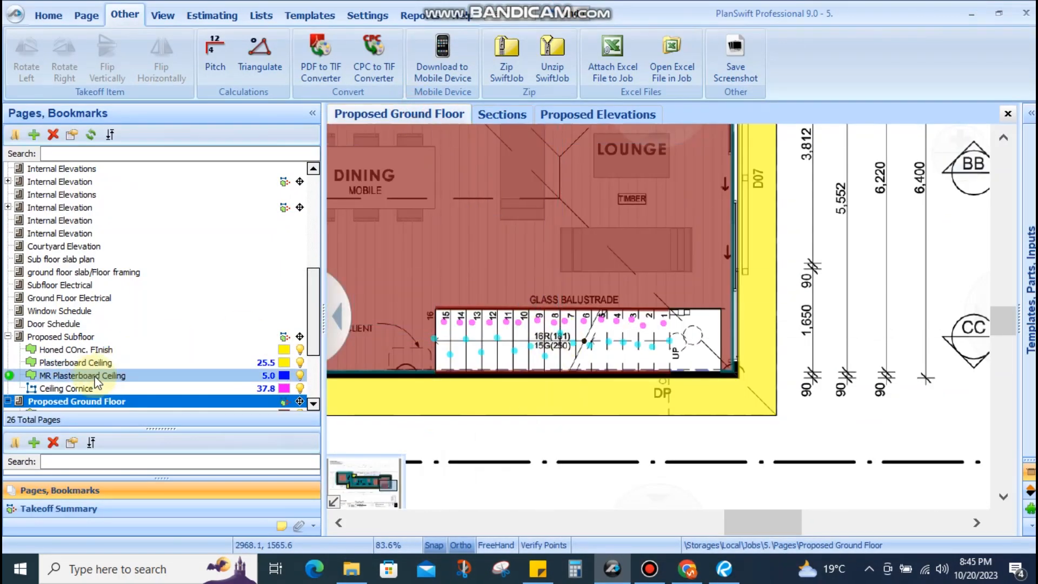
{"action": "scroll", "coordinate": [123, 378], "scroll_direction": "down", "scroll_amount": 2}
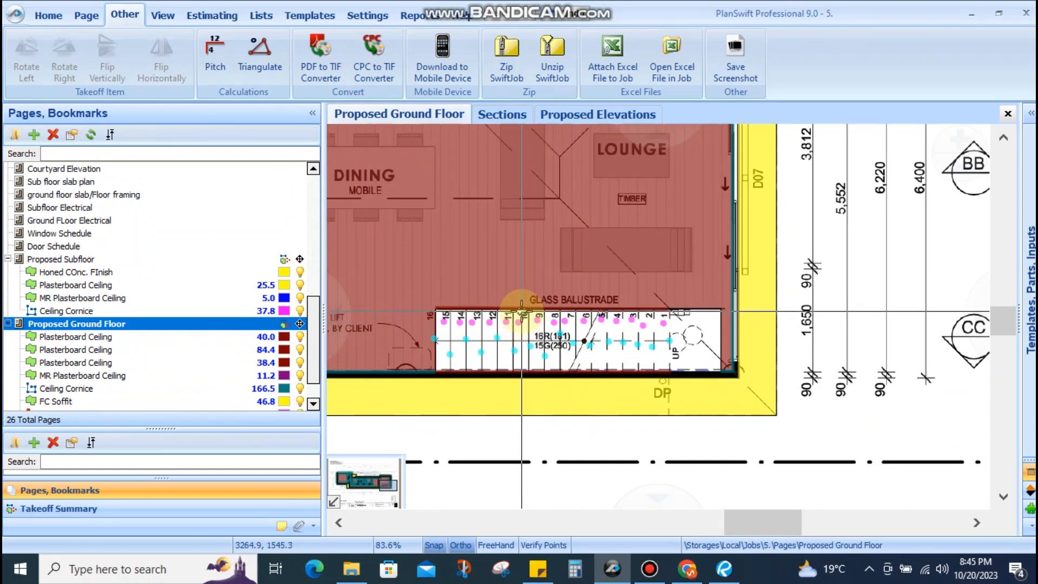
{"action": "left_click", "coordinate": [517, 366]}
{"action": "left_click", "coordinate": [72, 402]}
{"action": "left_click", "coordinate": [72, 402]}
{"action": "left_click", "coordinate": [654, 396]}
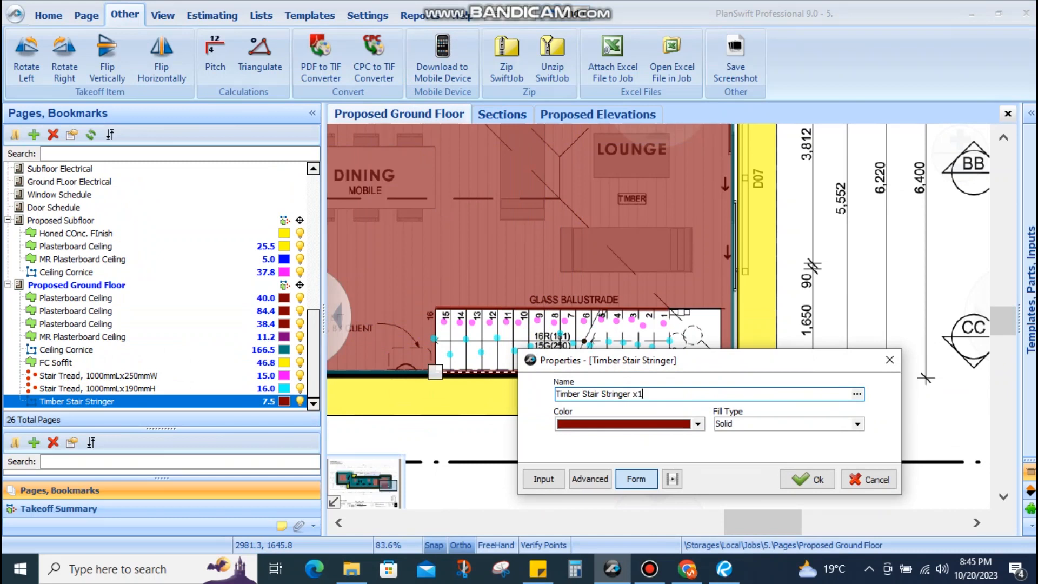
{"action": "key", "text": "Return"}
{"action": "key", "text": "Return"}
{"action": "key", "text": "Return"}
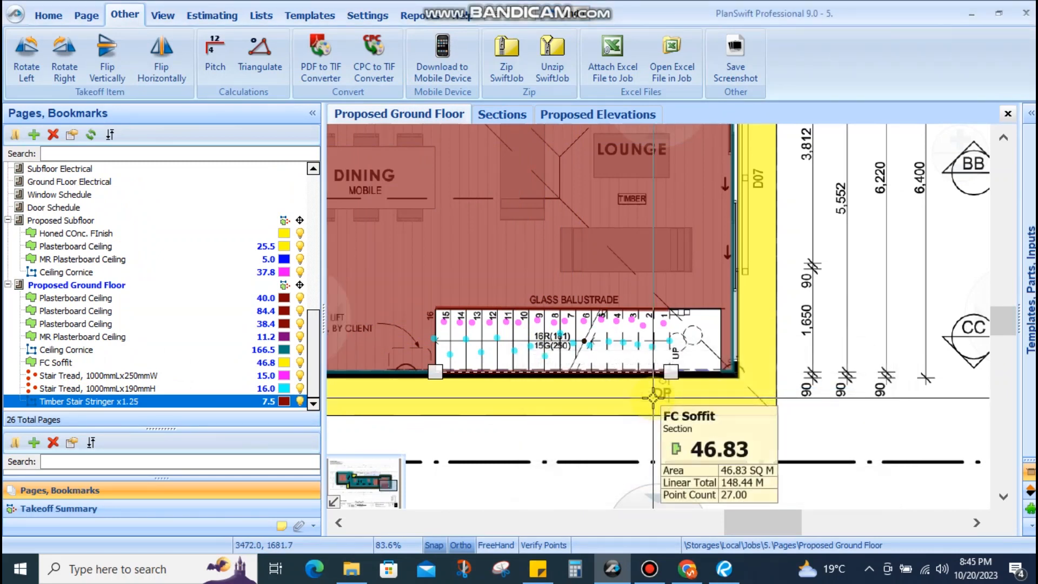
Change the stringer item's colour to pink
{"action": "left_click", "coordinate": [607, 445]}
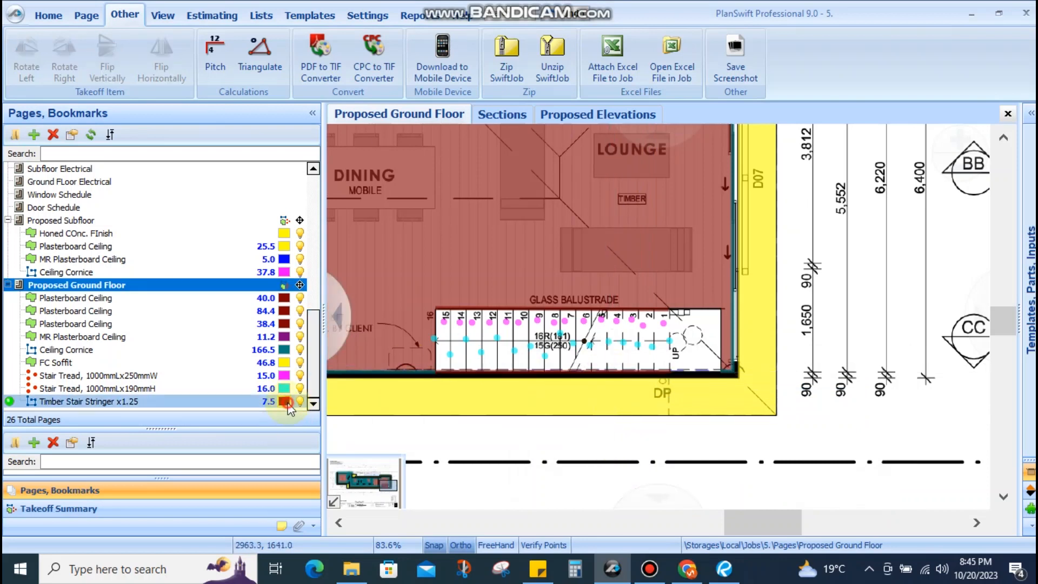
{"action": "left_click", "coordinate": [287, 402]}
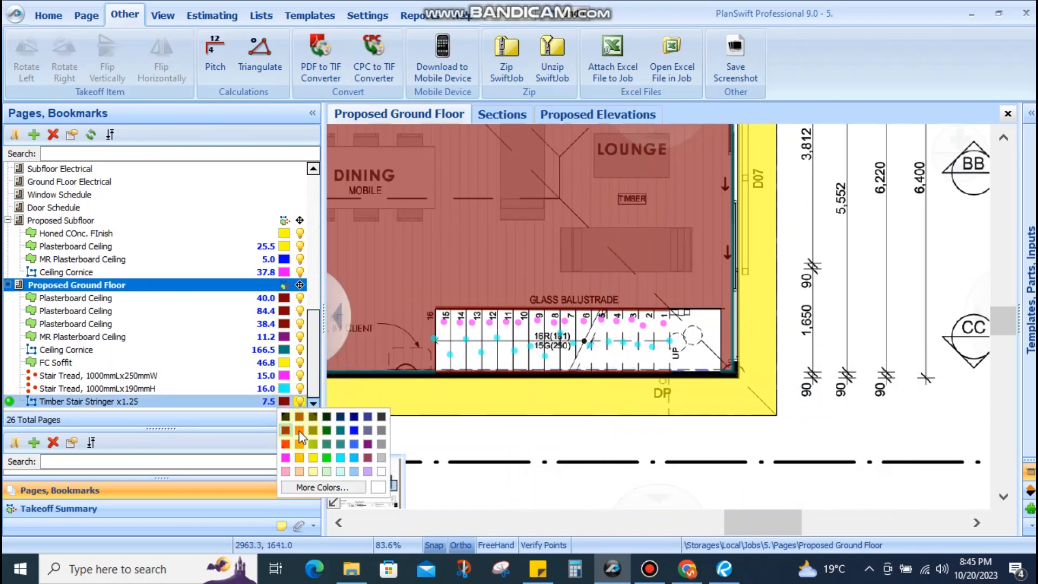
{"action": "left_click", "coordinate": [286, 457]}
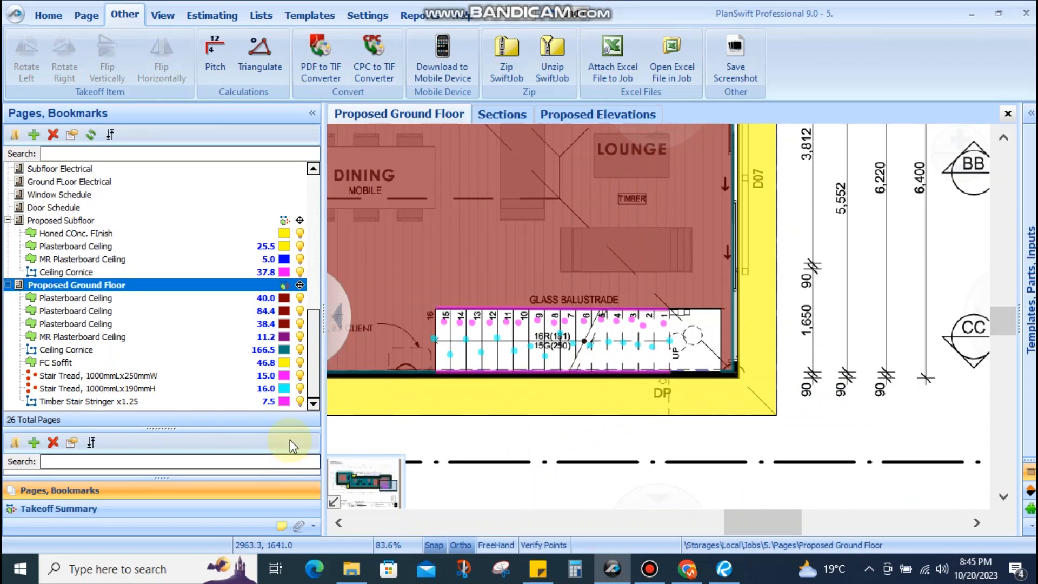
{"action": "scroll", "coordinate": [568, 424], "scroll_direction": "down", "scroll_amount": 5}
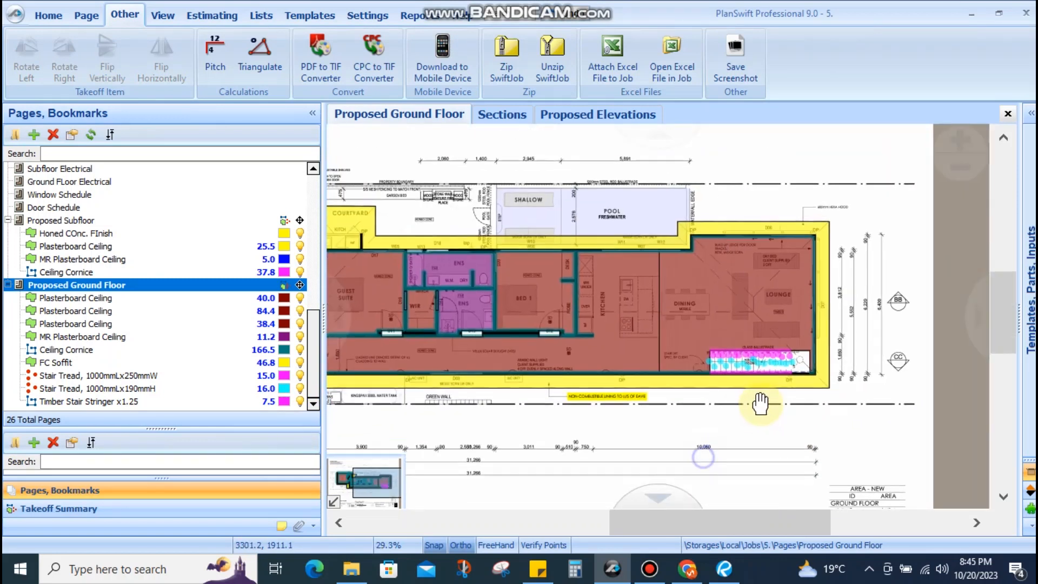
{"action": "scroll", "coordinate": [768, 378], "scroll_direction": "up", "scroll_amount": 8}
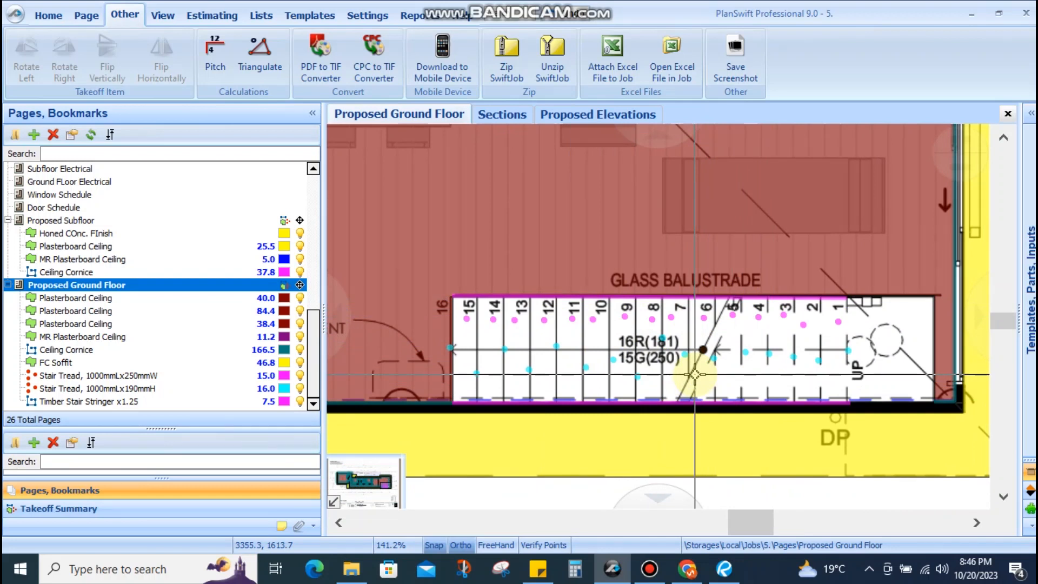
{"action": "scroll", "coordinate": [647, 363], "scroll_direction": "down", "scroll_amount": 3}
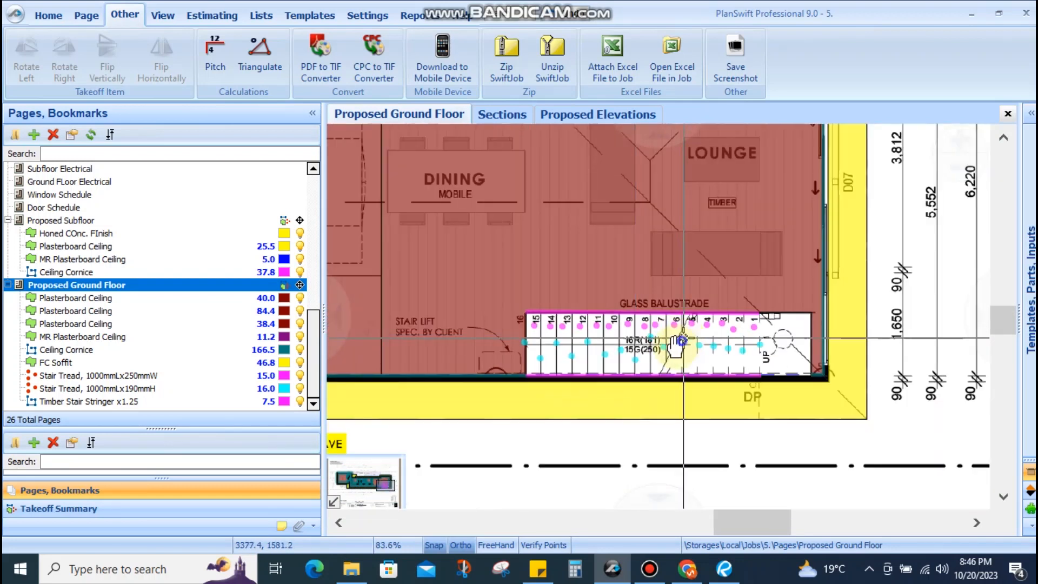
{"action": "left_click", "coordinate": [538, 569]}
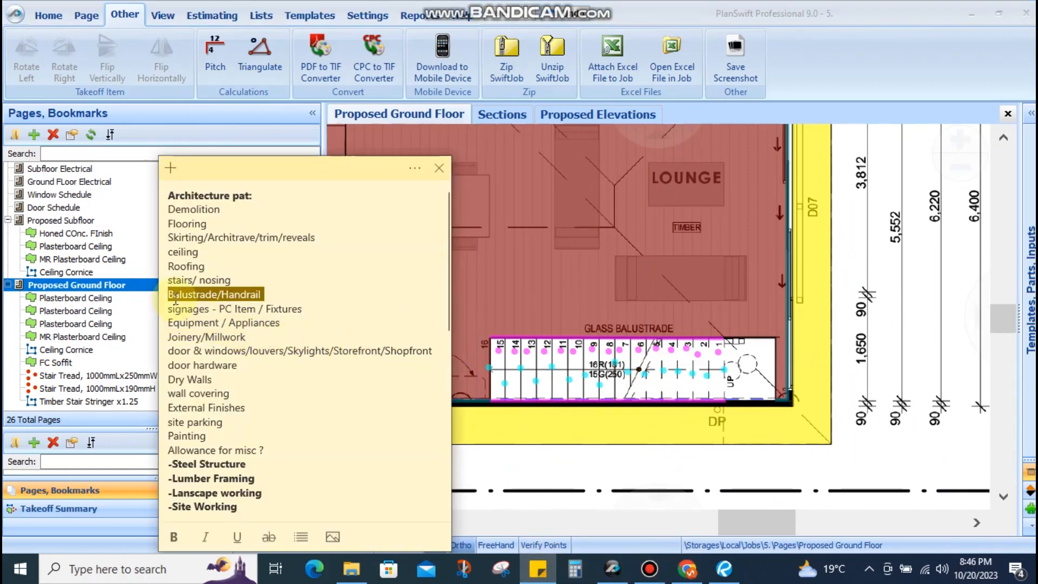
{"action": "left_click", "coordinate": [513, 292]}
{"action": "scroll", "coordinate": [513, 292], "scroll_direction": "up", "scroll_amount": 6}
{"action": "scroll", "coordinate": [513, 292], "scroll_direction": "down", "scroll_amount": 6}
{"action": "scroll", "coordinate": [588, 301], "scroll_direction": "up", "scroll_amount": 3}
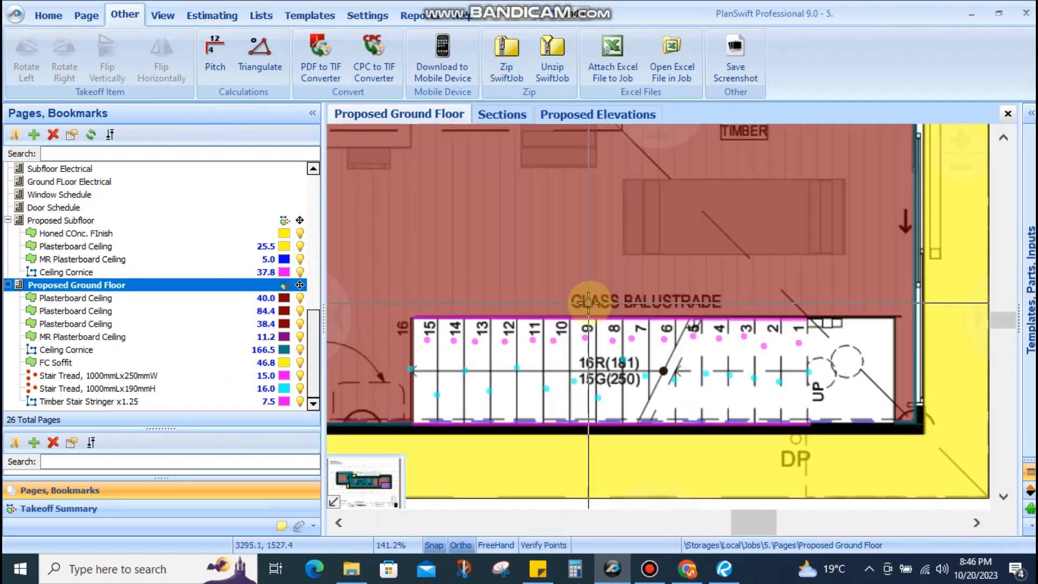
{"action": "left_click_drag", "start_coordinate": [582, 303], "coordinate": [601, 308]}
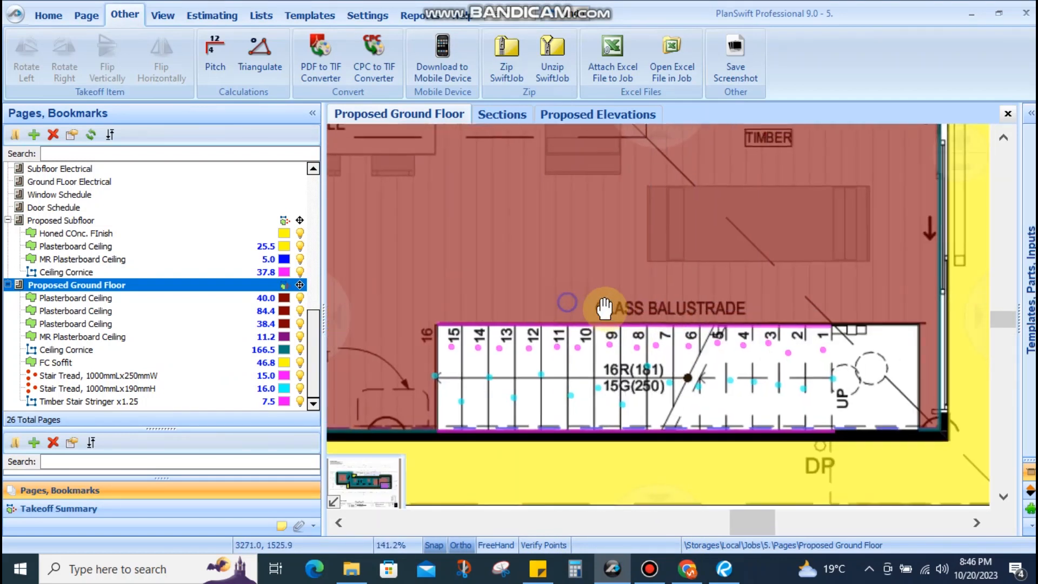
{"action": "scroll", "coordinate": [601, 308], "scroll_direction": "down", "scroll_amount": 2}
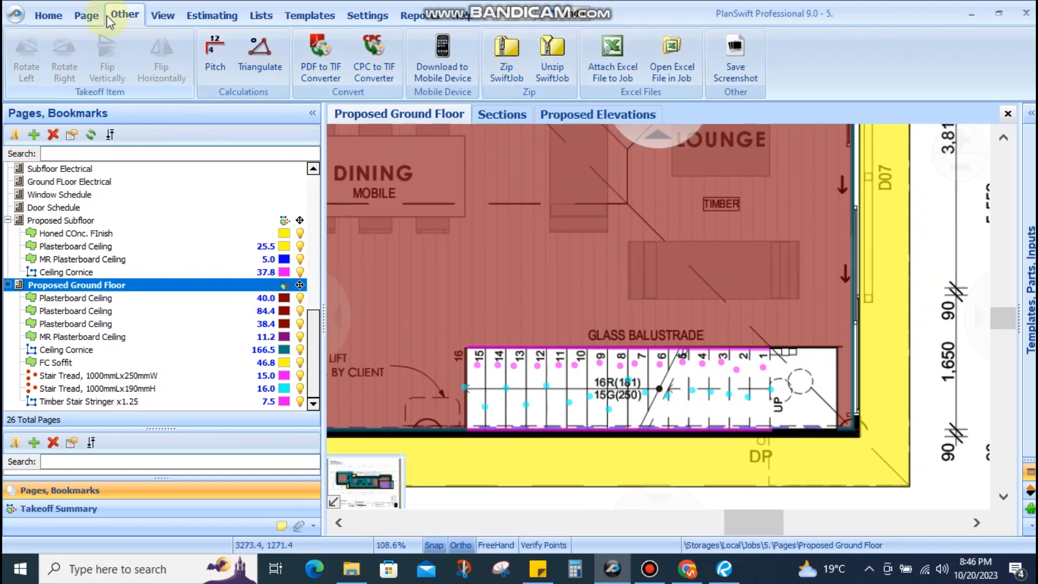
{"action": "left_click", "coordinate": [50, 15]}
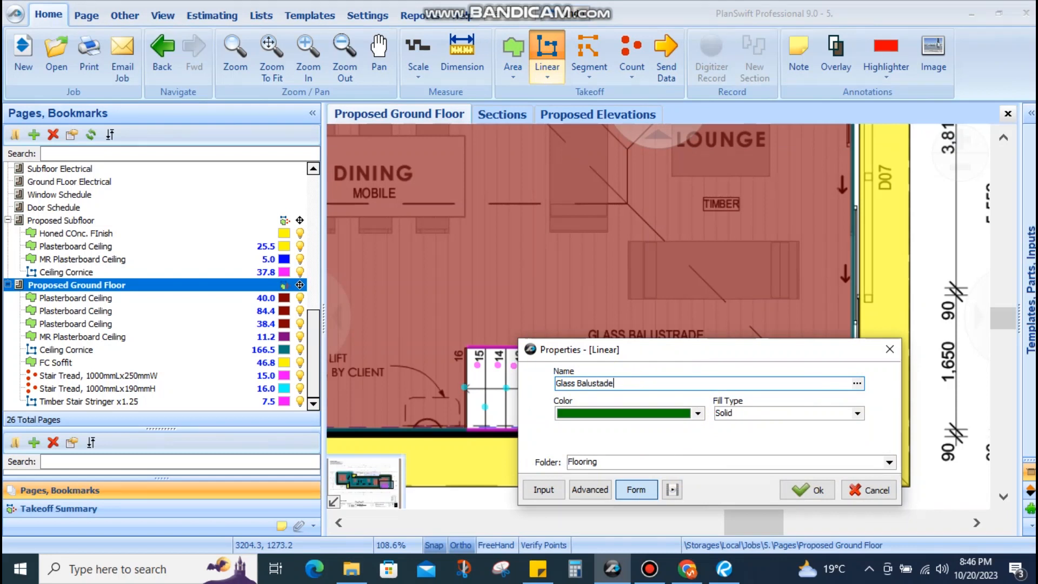
Confirm the green 'Glass Balustade' linear item in the Flooring folder
{"action": "left_click", "coordinate": [801, 490]}
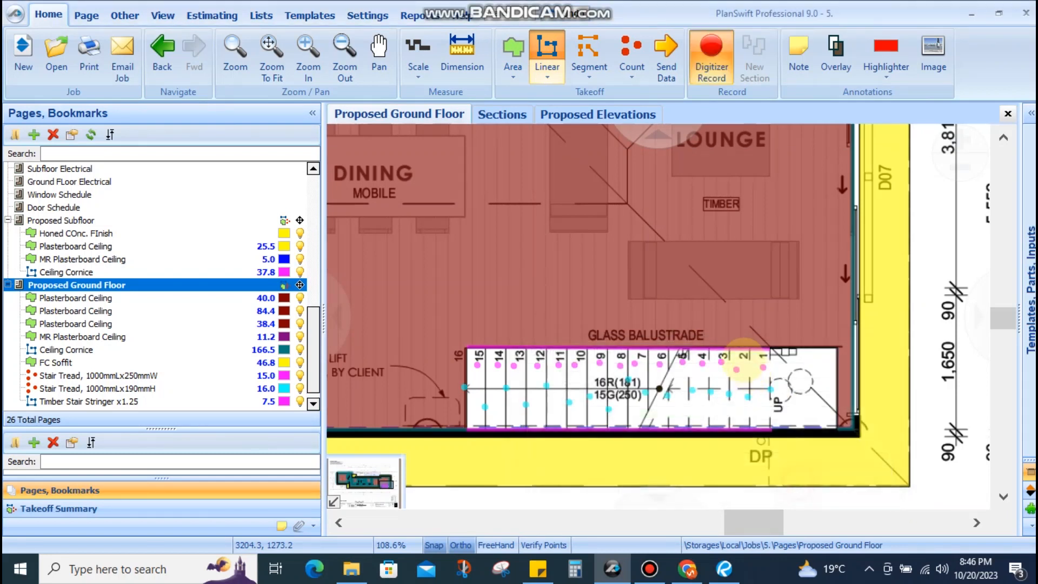
Fix two Timber Stair Stringer x1.25 points at the ground floor stair corners
{"action": "scroll", "coordinate": [782, 419], "scroll_direction": "up", "scroll_amount": 5}
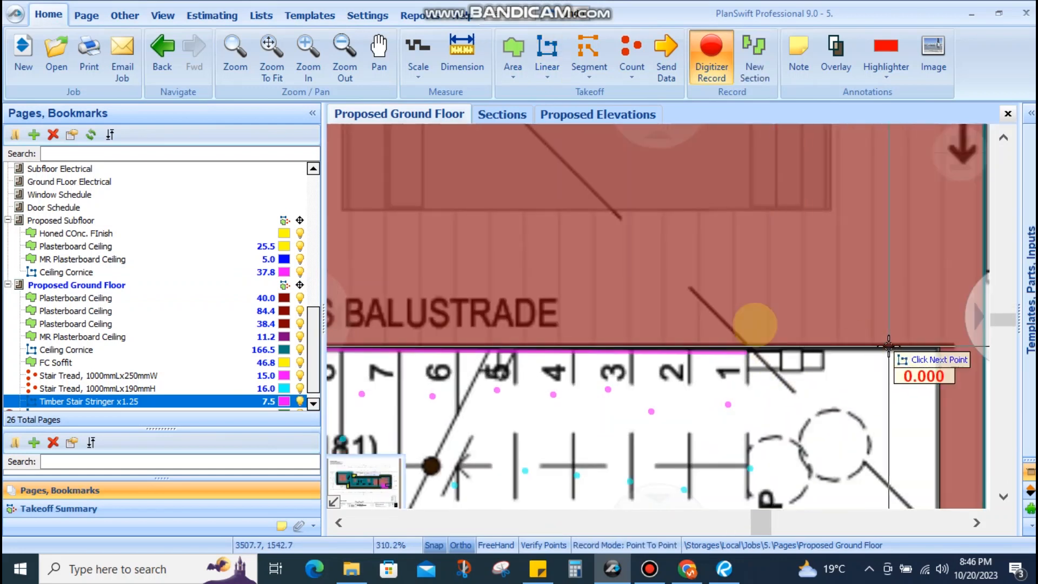
{"action": "scroll", "coordinate": [887, 352], "scroll_direction": "down", "scroll_amount": 2}
{"action": "scroll", "coordinate": [857, 494], "scroll_direction": "up", "scroll_amount": 2}
{"action": "scroll", "coordinate": [856, 494], "scroll_direction": "down", "scroll_amount": 5}
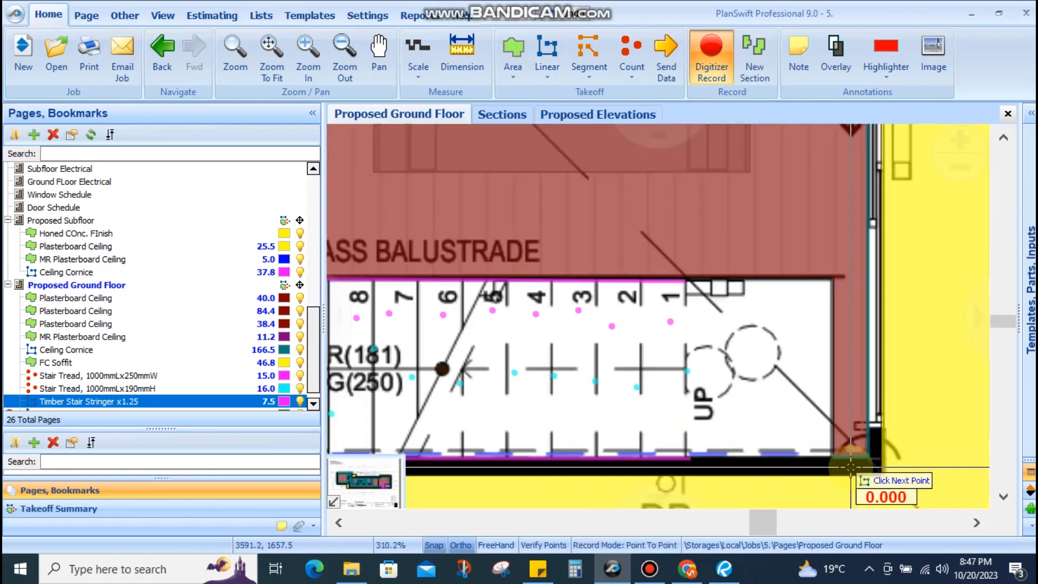
{"action": "scroll", "coordinate": [547, 386], "scroll_direction": "up", "scroll_amount": 2}
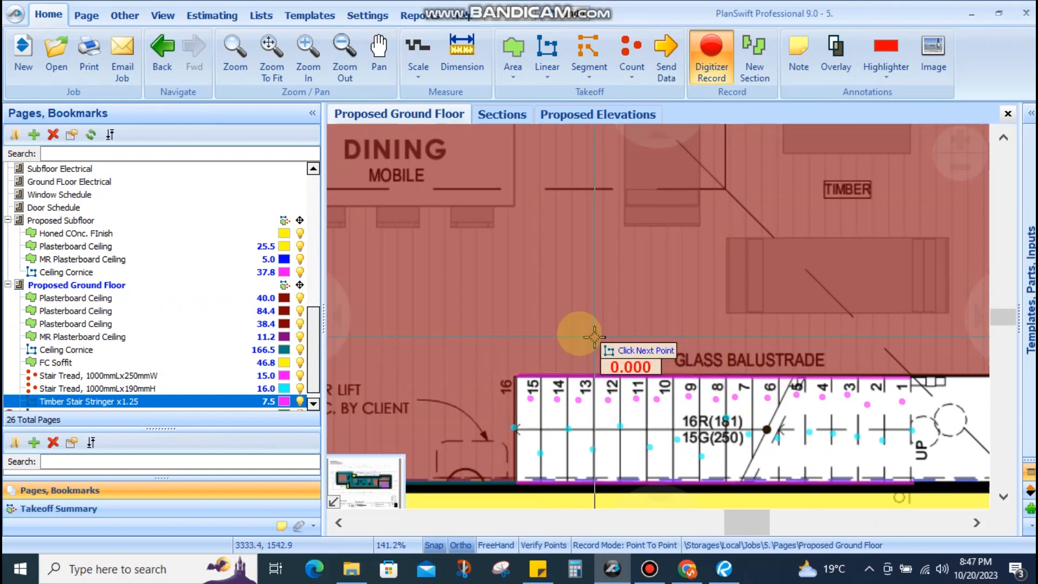
{"action": "scroll", "coordinate": [640, 410], "scroll_direction": "down", "scroll_amount": 2}
{"action": "scroll", "coordinate": [638, 385], "scroll_direction": "up", "scroll_amount": 2}
{"action": "scroll", "coordinate": [506, 339], "scroll_direction": "up", "scroll_amount": 3}
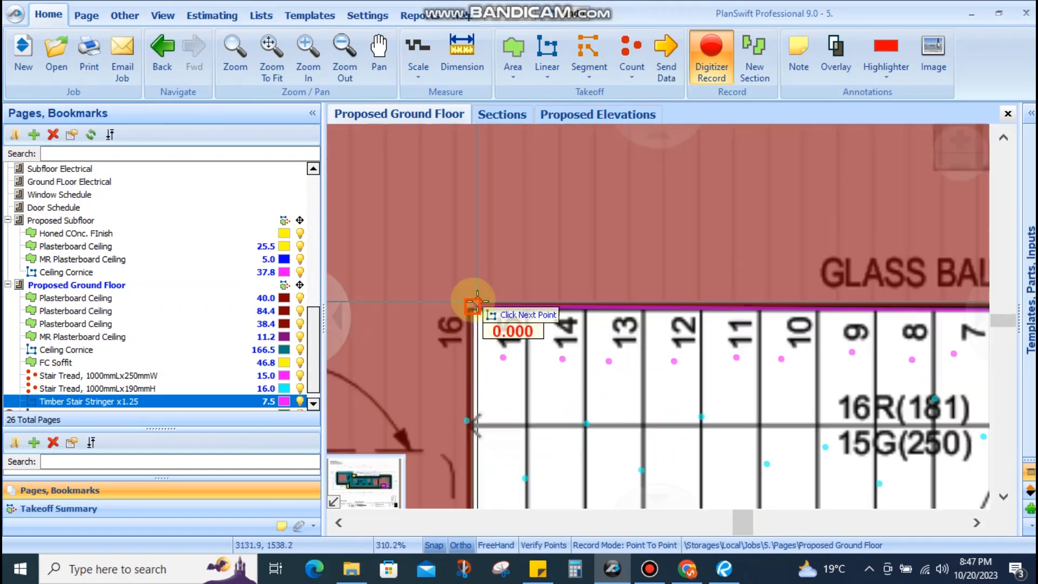
{"action": "left_click", "coordinate": [467, 308]}
{"action": "scroll", "coordinate": [467, 306], "scroll_direction": "down", "scroll_amount": 3}
{"action": "left_click_drag", "start_coordinate": [796, 324], "coordinate": [514, 319]}
{"action": "scroll", "coordinate": [662, 301], "scroll_direction": "up", "scroll_amount": 3}
{"action": "scroll", "coordinate": [663, 346], "scroll_direction": "down", "scroll_amount": 2}
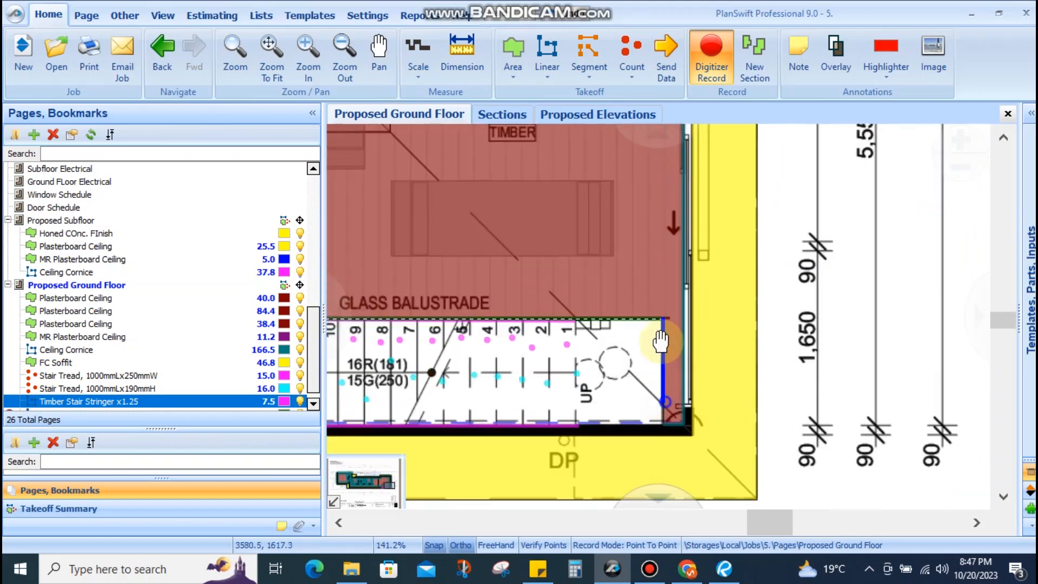
{"action": "scroll", "coordinate": [663, 324], "scroll_direction": "up", "scroll_amount": 3}
{"action": "left_click", "coordinate": [665, 307]}
Pan across the ground floor plan, then switch to the Proposed Subfloor page
{"action": "scroll", "coordinate": [665, 307], "scroll_direction": "down", "scroll_amount": 5}
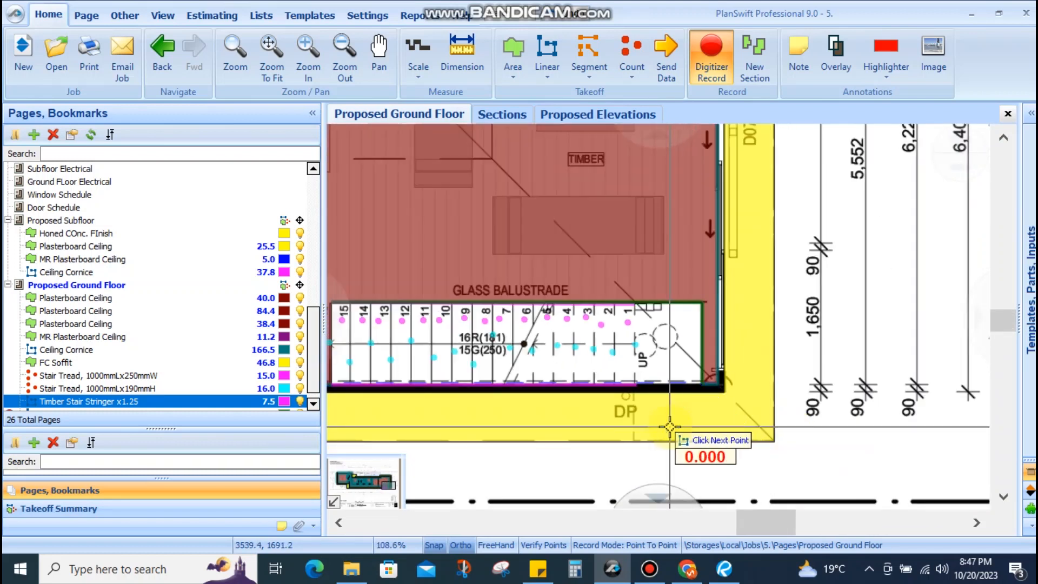
{"action": "scroll", "coordinate": [682, 370], "scroll_direction": "down", "scroll_amount": 2}
{"action": "scroll", "coordinate": [478, 361], "scroll_direction": "up", "scroll_amount": 3}
{"action": "scroll", "coordinate": [598, 332], "scroll_direction": "down", "scroll_amount": 1}
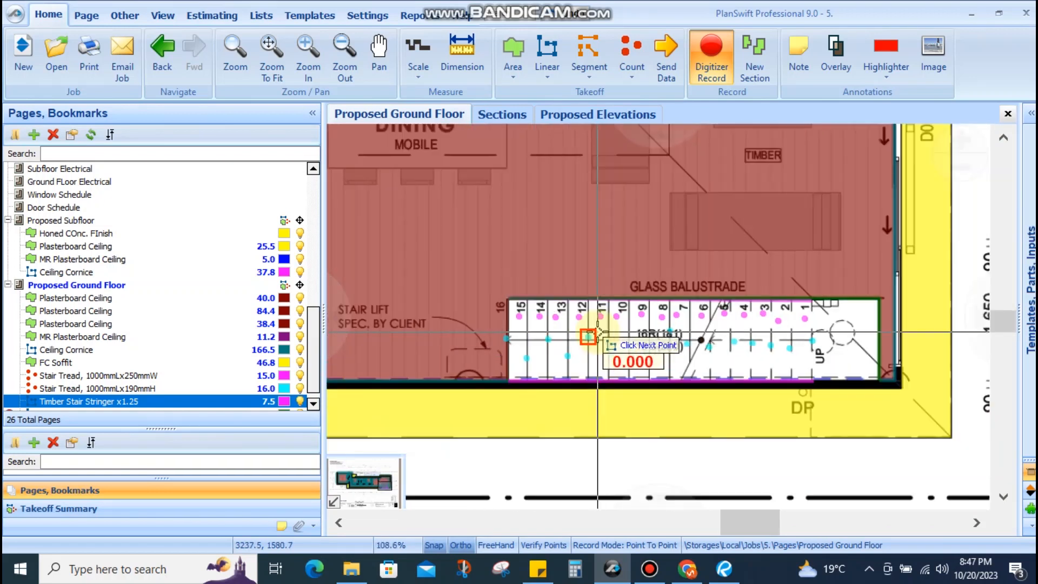
{"action": "scroll", "coordinate": [598, 333], "scroll_direction": "down", "scroll_amount": 2}
{"action": "scroll", "coordinate": [642, 362], "scroll_direction": "up", "scroll_amount": 1}
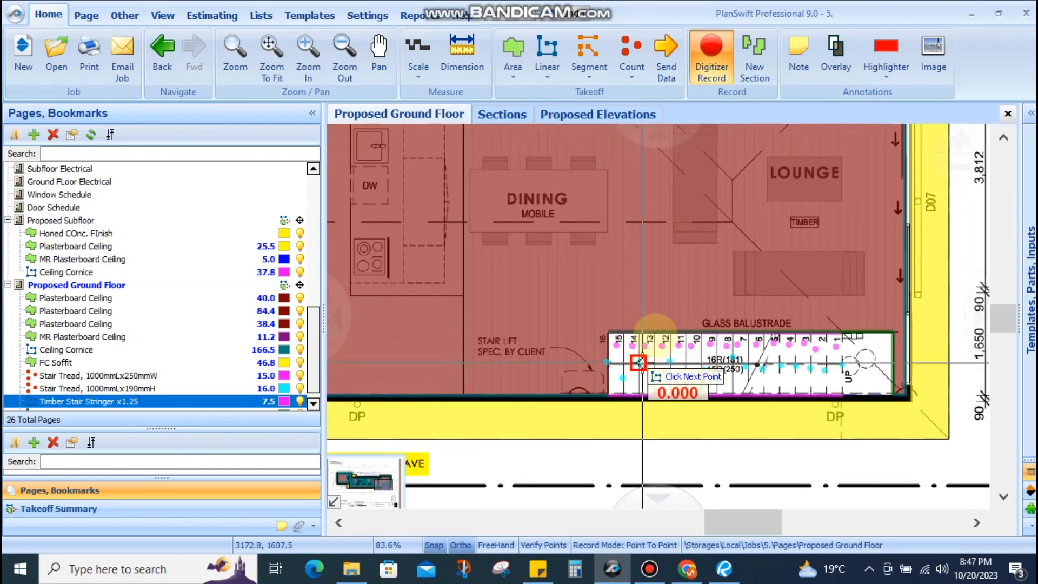
{"action": "left_click_drag", "start_coordinate": [740, 320], "coordinate": [606, 352]}
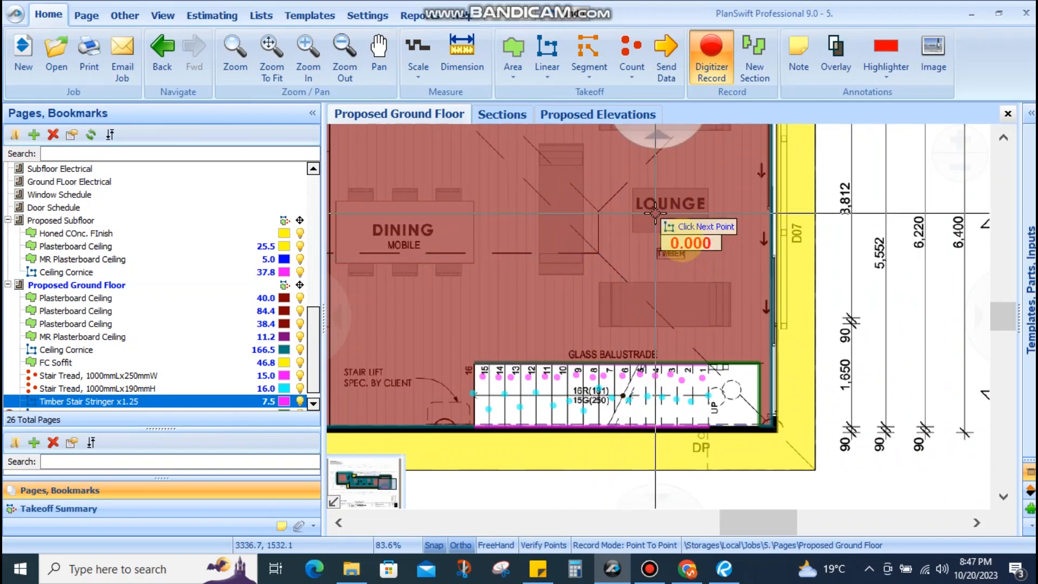
{"action": "scroll", "coordinate": [665, 299], "scroll_direction": "down", "scroll_amount": 1}
{"action": "scroll", "coordinate": [627, 346], "scroll_direction": "up", "scroll_amount": 2}
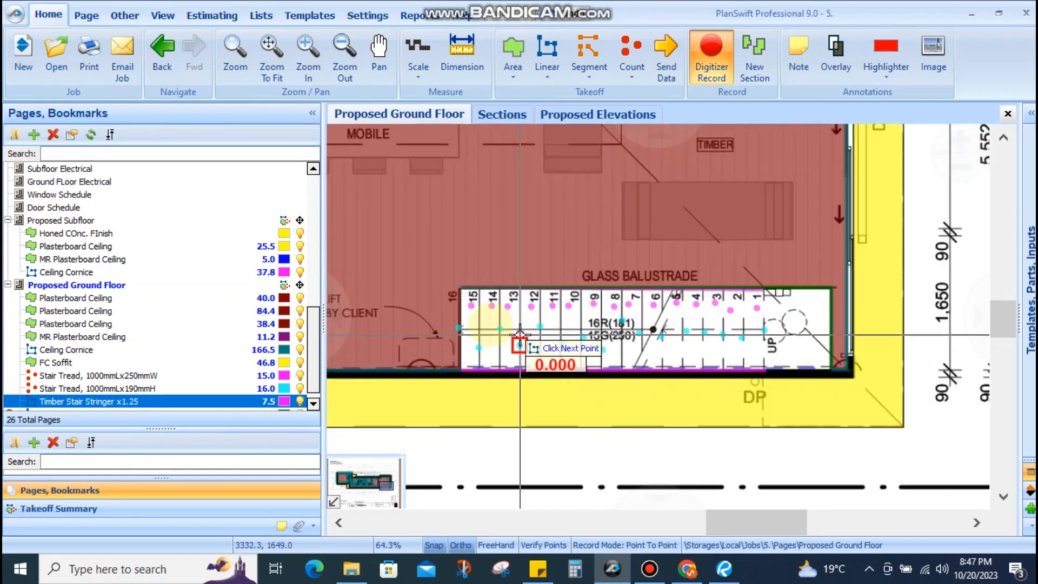
{"action": "scroll", "coordinate": [778, 340], "scroll_direction": "down", "scroll_amount": 4}
{"action": "left_click_drag", "start_coordinate": [639, 328], "coordinate": [802, 378]}
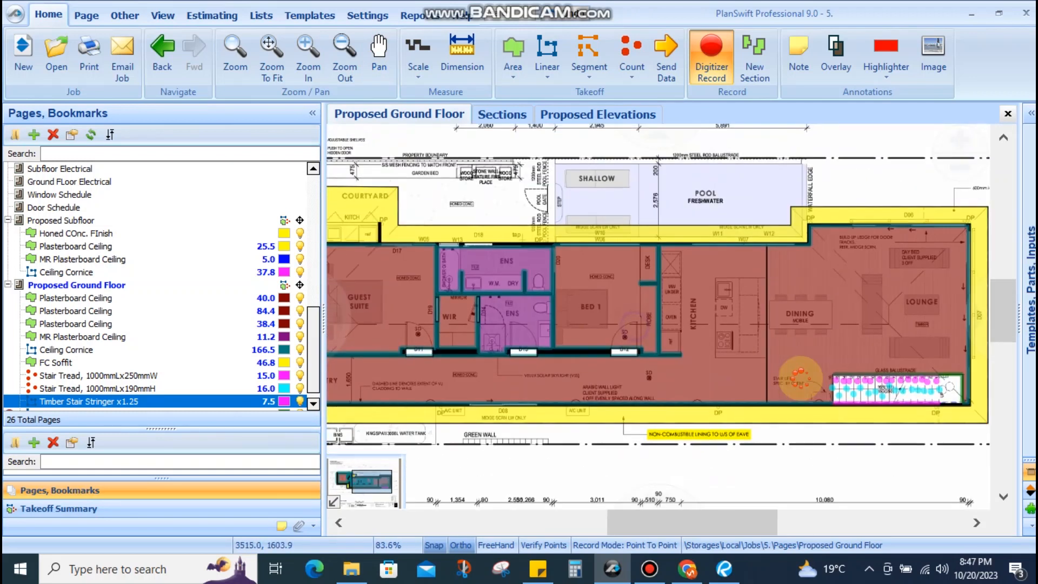
{"action": "left_click_drag", "start_coordinate": [467, 339], "coordinate": [870, 374]}
{"action": "left_click_drag", "start_coordinate": [576, 333], "coordinate": [705, 364]}
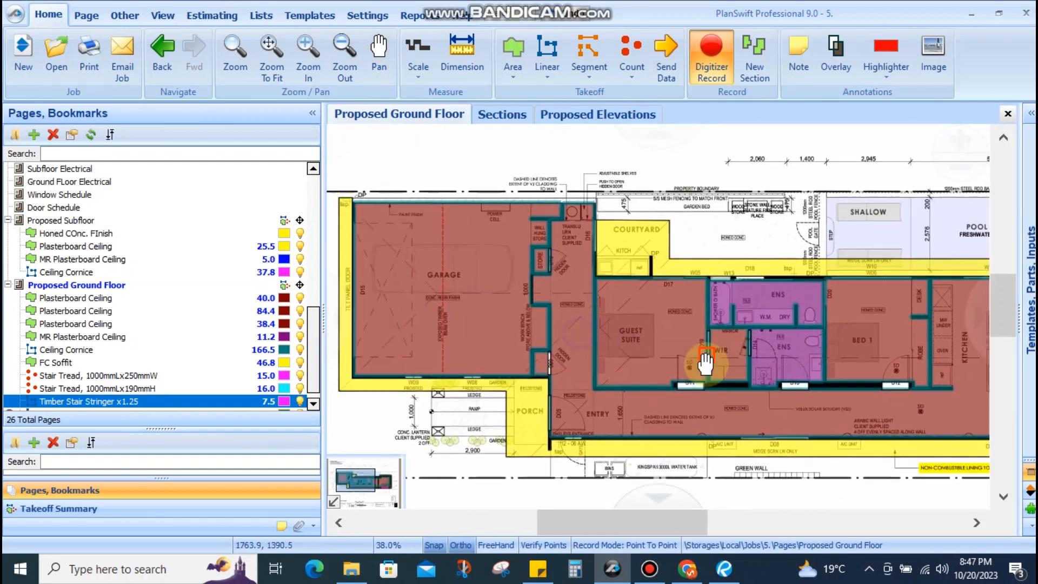
{"action": "scroll", "coordinate": [523, 311], "scroll_direction": "up", "scroll_amount": 3}
{"action": "left_click_drag", "start_coordinate": [559, 315], "coordinate": [581, 284]}
{"action": "scroll", "coordinate": [581, 284], "scroll_direction": "down", "scroll_amount": 3}
{"action": "left_click_drag", "start_coordinate": [637, 385], "coordinate": [489, 348]}
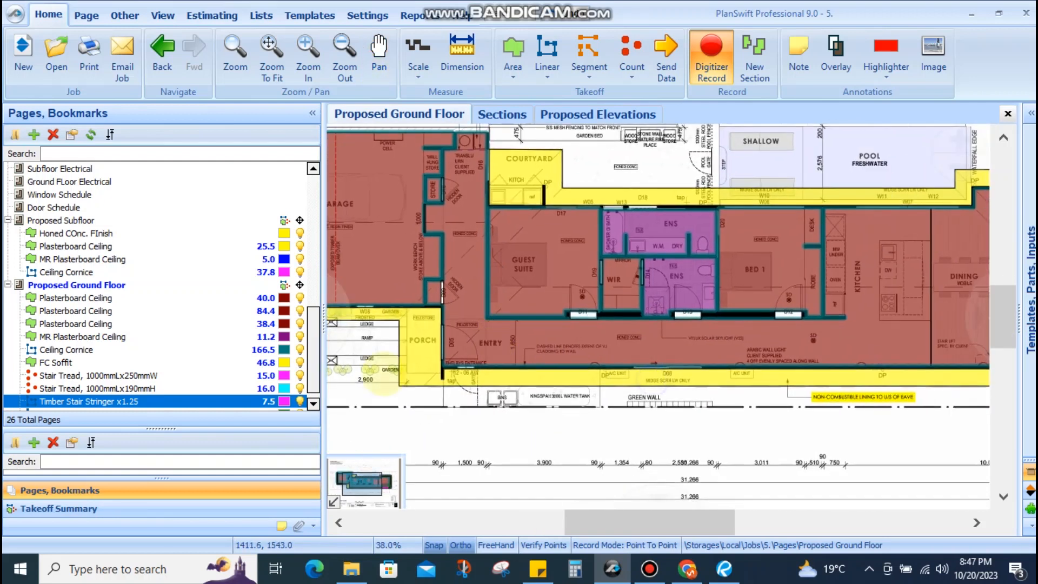
{"action": "left_click", "coordinate": [156, 260]}
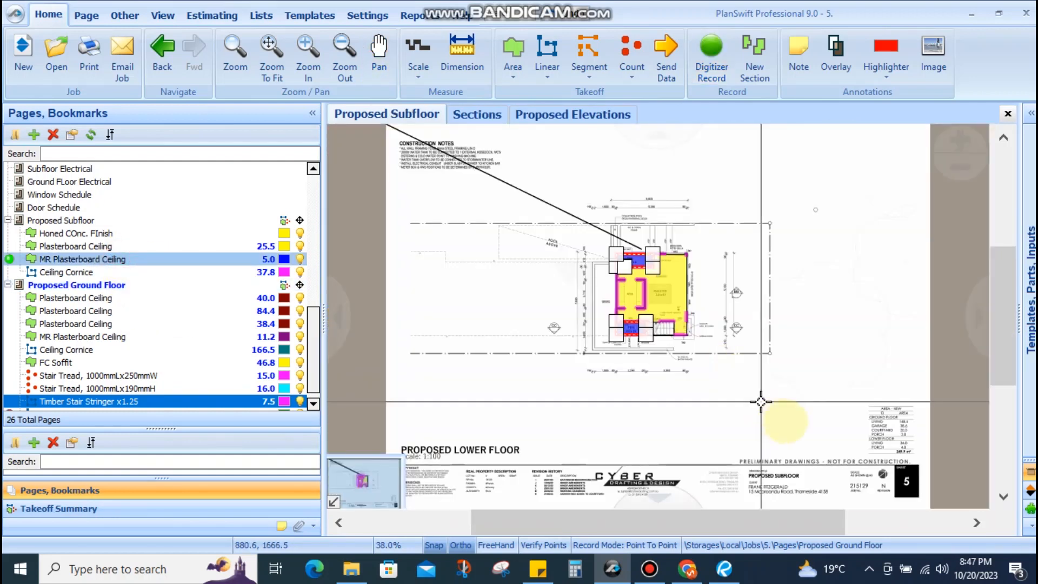
Switch to the Internal Elevations sheet showing the hallway plan and H02/H03 hall elevations
{"action": "scroll", "coordinate": [656, 337], "scroll_direction": "up", "scroll_amount": 8}
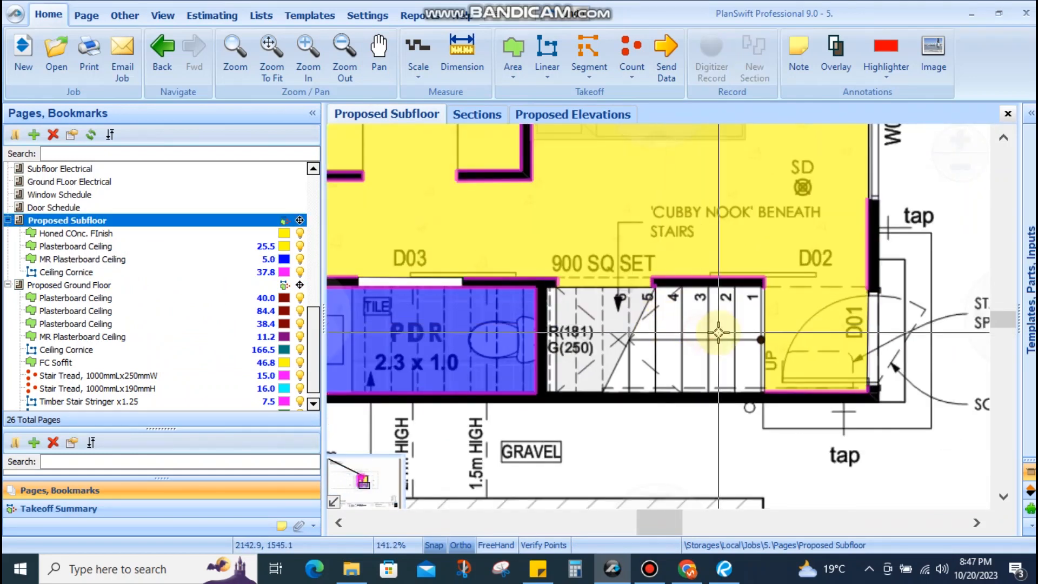
{"action": "scroll", "coordinate": [718, 332], "scroll_direction": "up", "scroll_amount": 2}
{"action": "scroll", "coordinate": [717, 332], "scroll_direction": "down", "scroll_amount": 2}
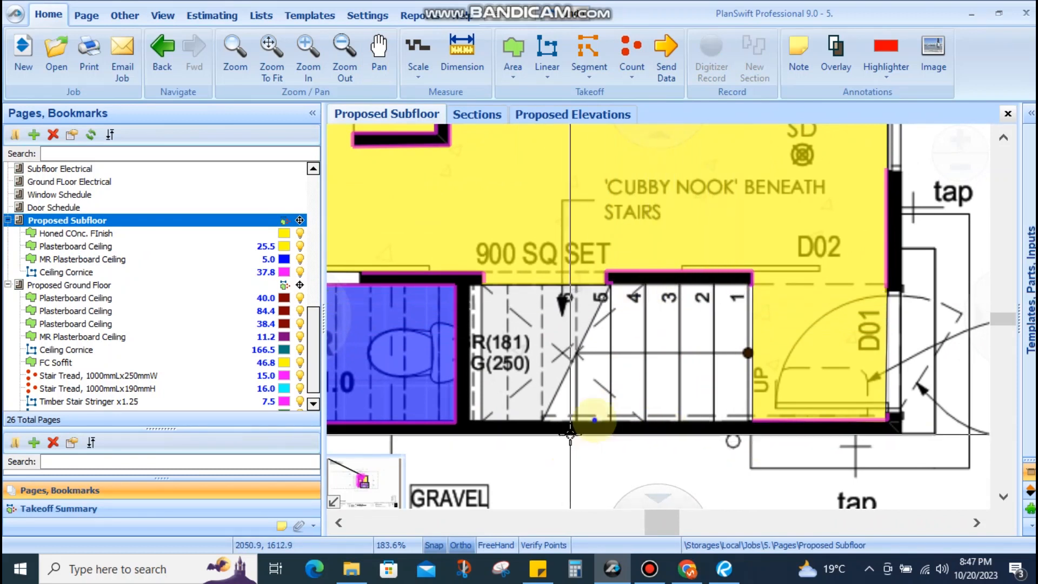
{"action": "left_click_drag", "start_coordinate": [563, 440], "coordinate": [677, 381]}
{"action": "scroll", "coordinate": [108, 356], "scroll_direction": "down", "scroll_amount": 1}
{"action": "scroll", "coordinate": [108, 357], "scroll_direction": "up", "scroll_amount": 6}
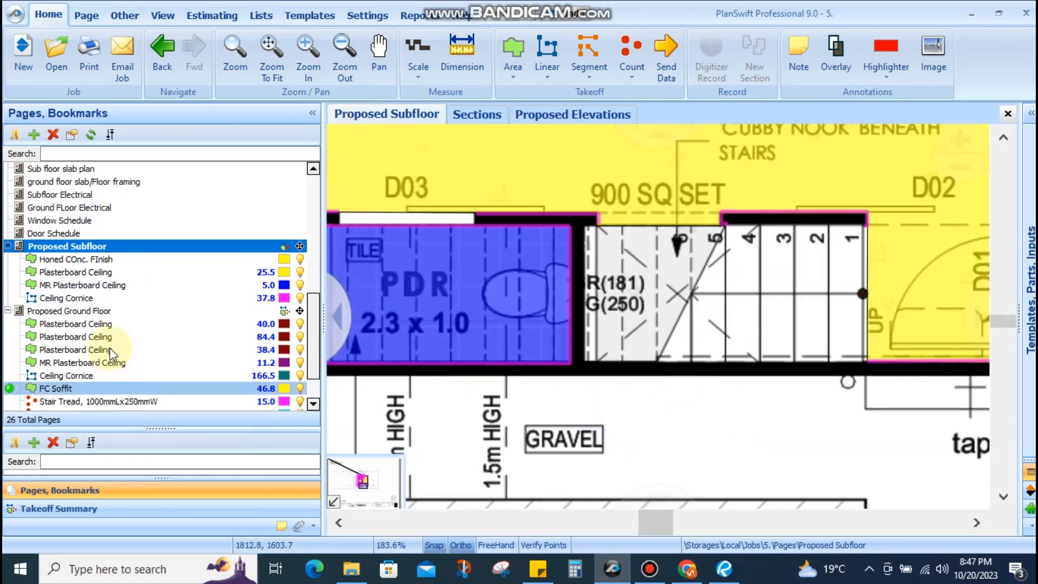
{"action": "left_click", "coordinate": [103, 311]}
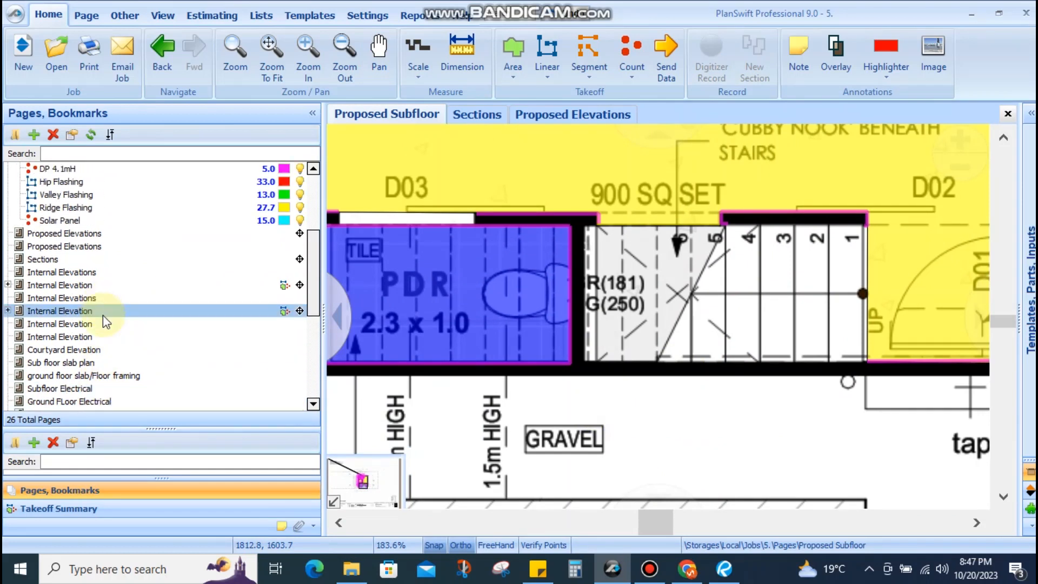
{"action": "left_click", "coordinate": [103, 285]}
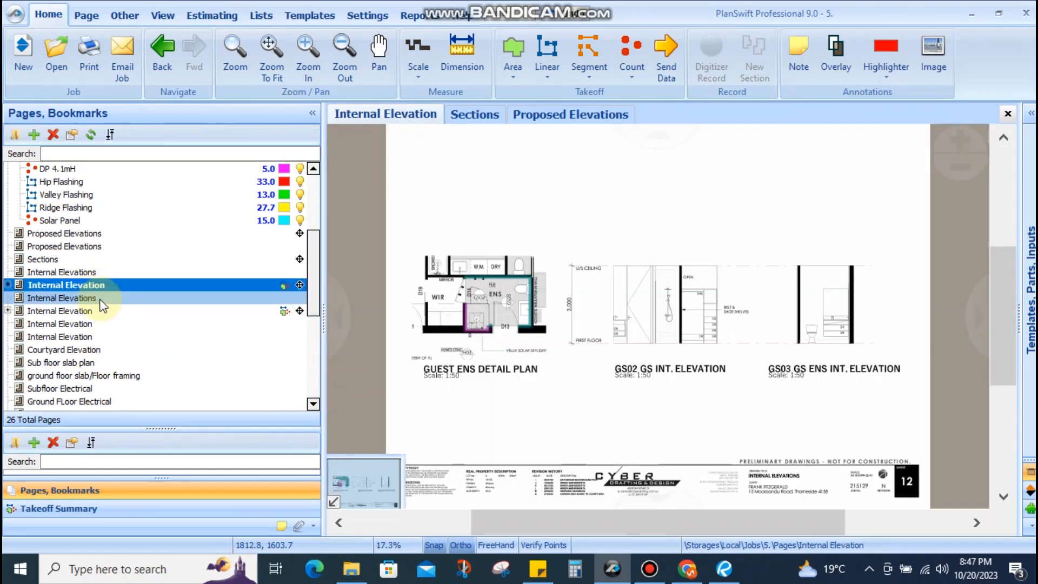
{"action": "left_click", "coordinate": [100, 299]}
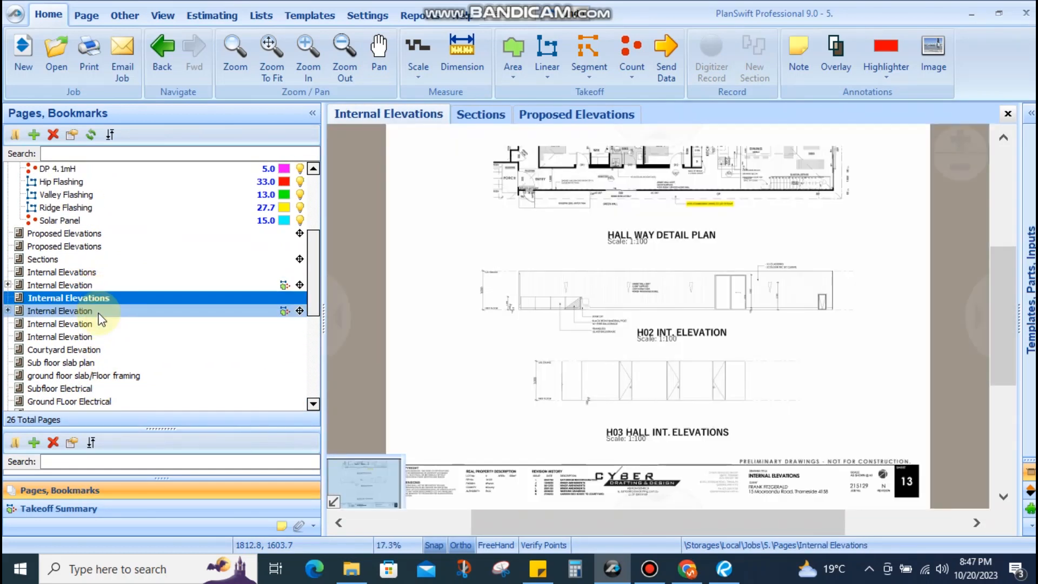
Zoom into the H02 elevation's glass balustrade stair and select around its upper and lower steps
{"action": "scroll", "coordinate": [695, 290], "scroll_direction": "up", "scroll_amount": 8}
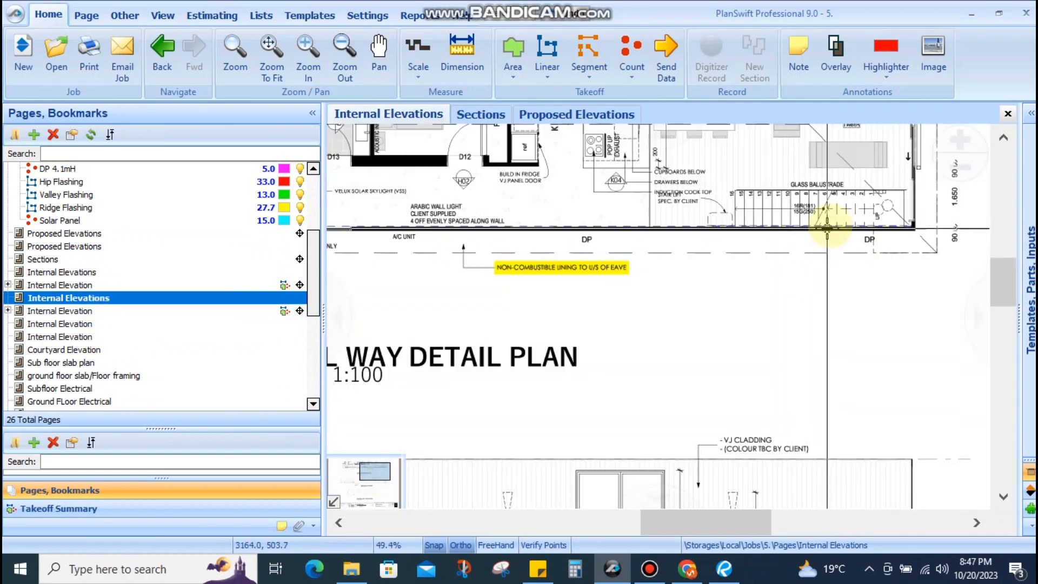
{"action": "scroll", "coordinate": [781, 409], "scroll_direction": "down", "scroll_amount": 2}
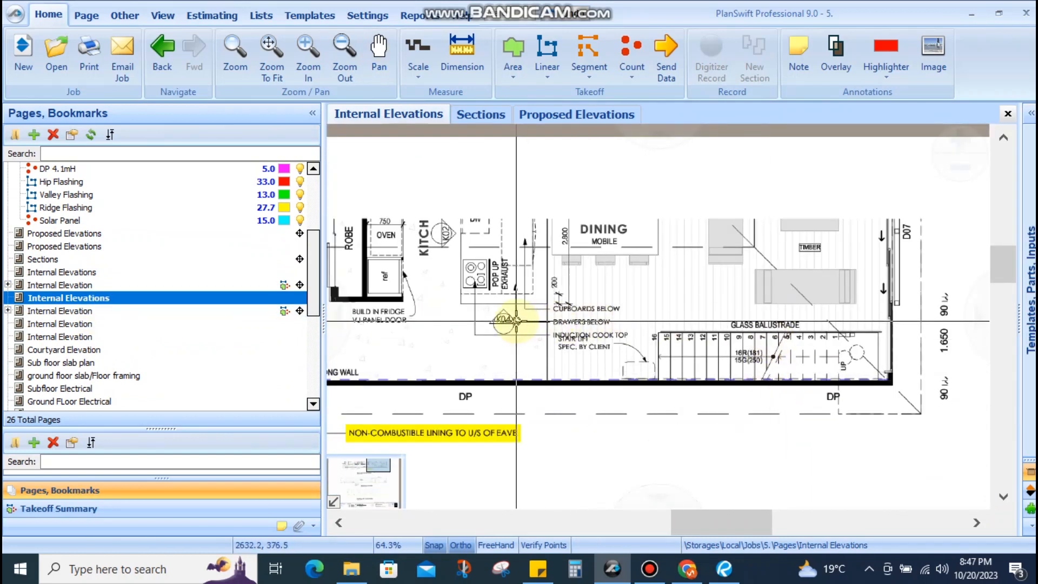
{"action": "scroll", "coordinate": [712, 371], "scroll_direction": "up", "scroll_amount": 3}
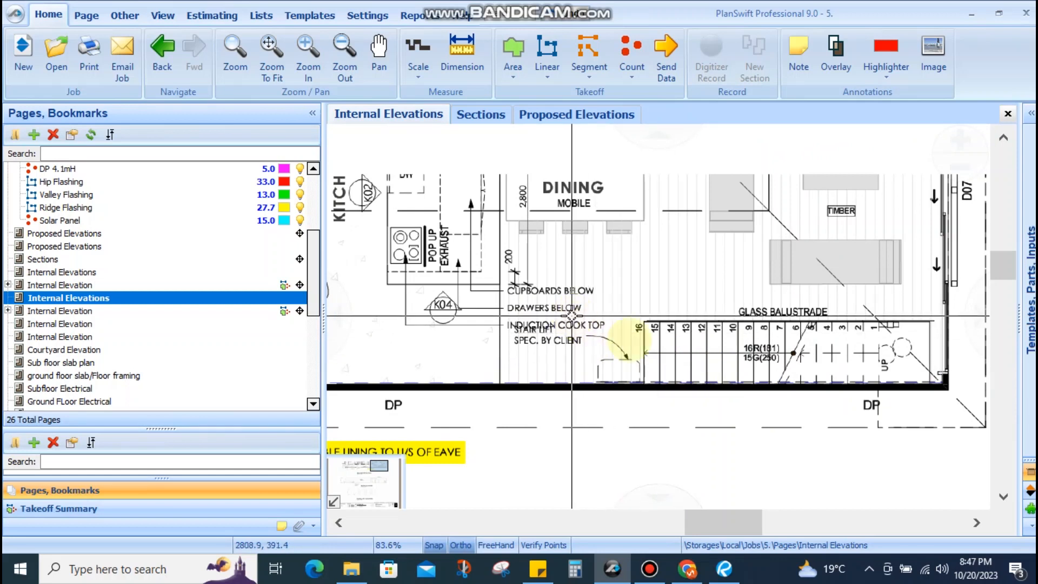
{"action": "scroll", "coordinate": [768, 372], "scroll_direction": "down", "scroll_amount": 1}
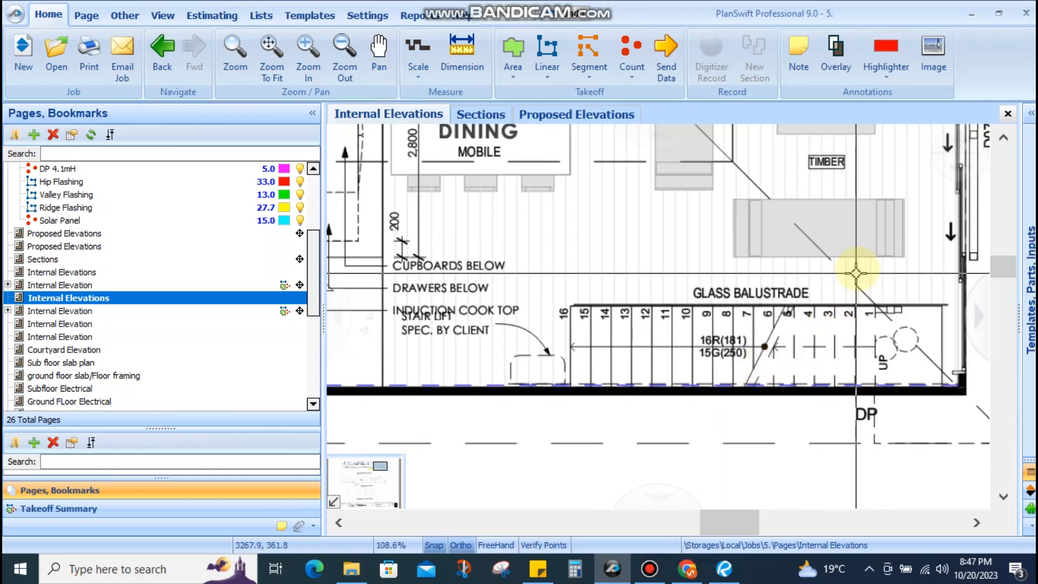
{"action": "left_click_drag", "start_coordinate": [682, 314], "coordinate": [601, 324]}
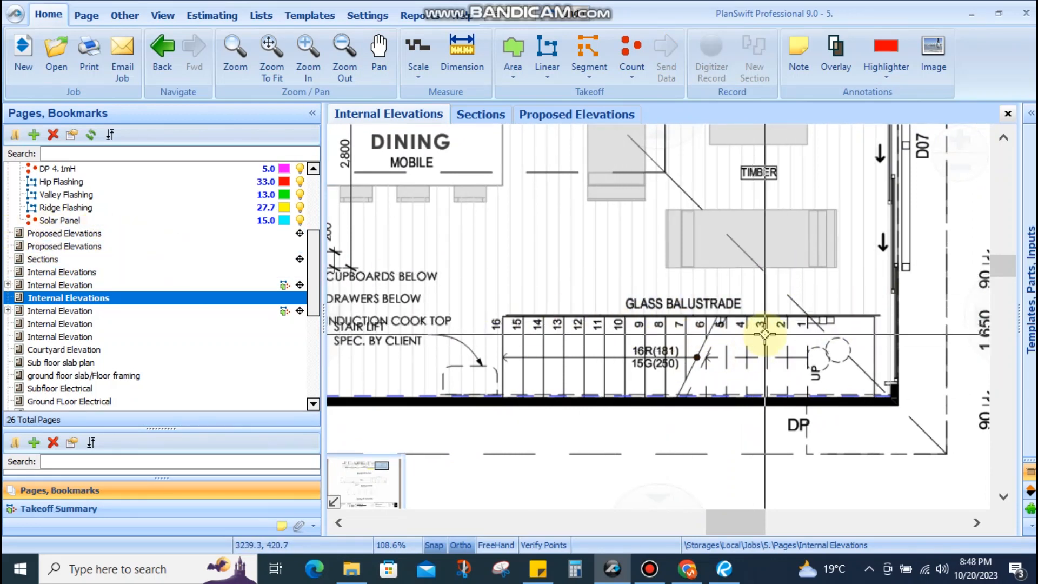
{"action": "scroll", "coordinate": [709, 332], "scroll_direction": "up", "scroll_amount": 1}
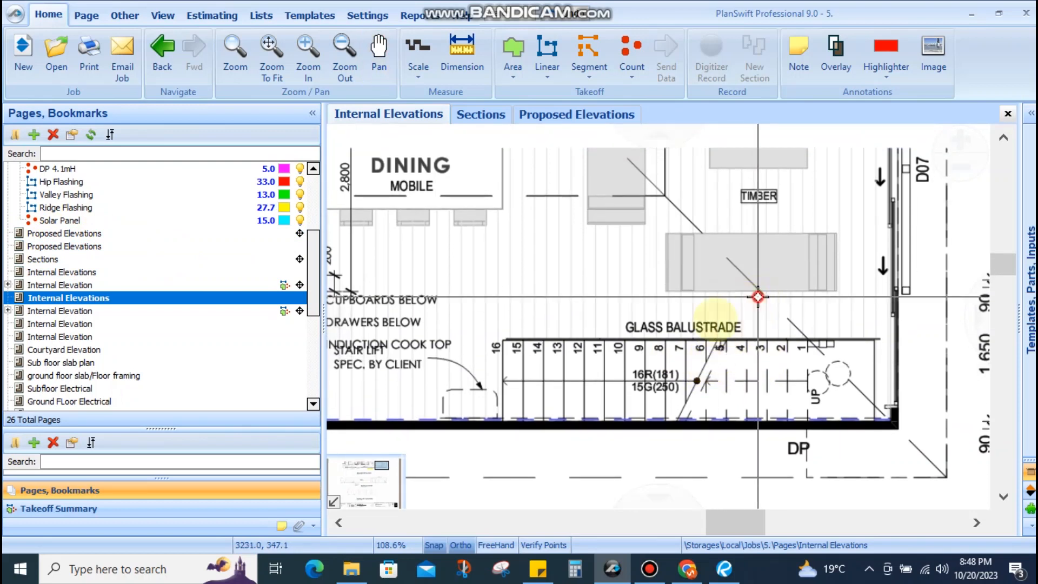
{"action": "left_click_drag", "start_coordinate": [603, 355], "coordinate": [600, 369]}
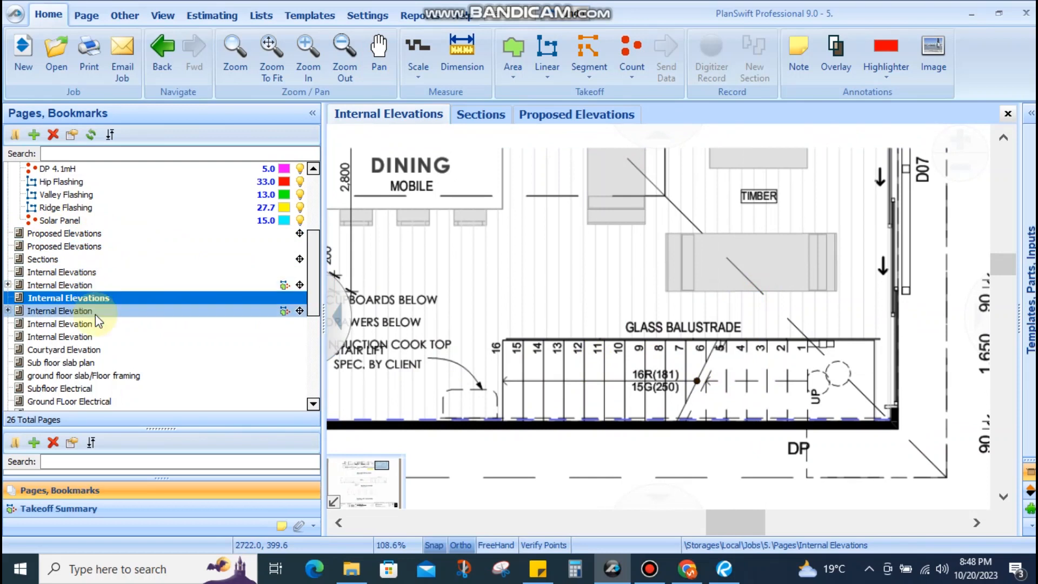
{"action": "left_click_drag", "start_coordinate": [880, 441], "coordinate": [897, 391]}
{"action": "scroll", "coordinate": [808, 383], "scroll_direction": "down", "scroll_amount": 1}
{"action": "scroll", "coordinate": [760, 331], "scroll_direction": "up", "scroll_amount": 1}
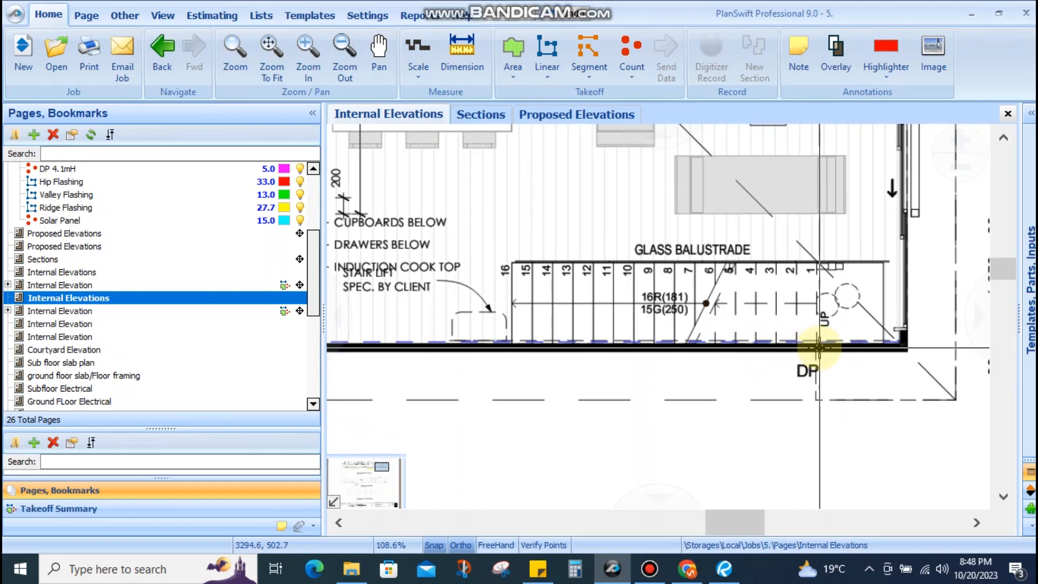
{"action": "left_click_drag", "start_coordinate": [510, 323], "coordinate": [863, 353]}
{"action": "left_click", "coordinate": [867, 350]}
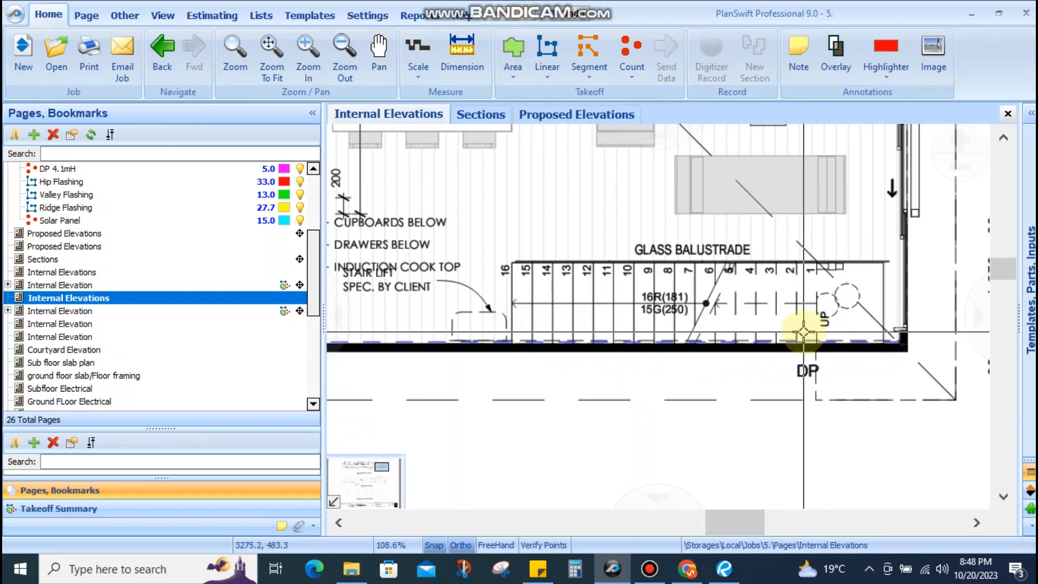
Frame the FRAMELESS GLASS BALUSTRADE note on the hall elevation, then bring up the Sections page
{"action": "scroll", "coordinate": [844, 312], "scroll_direction": "down", "scroll_amount": 3}
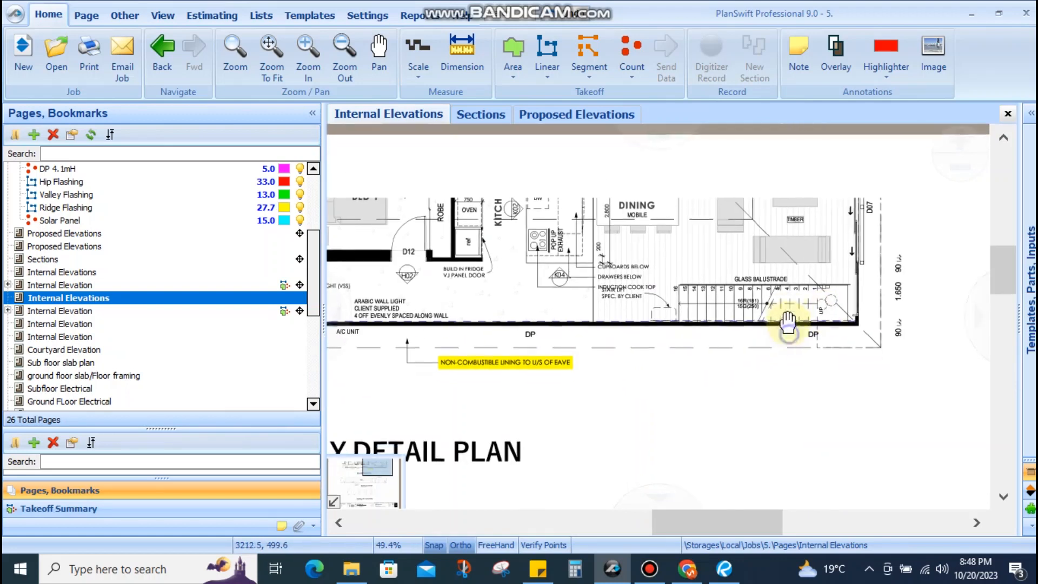
{"action": "scroll", "coordinate": [554, 238], "scroll_direction": "up", "scroll_amount": 3}
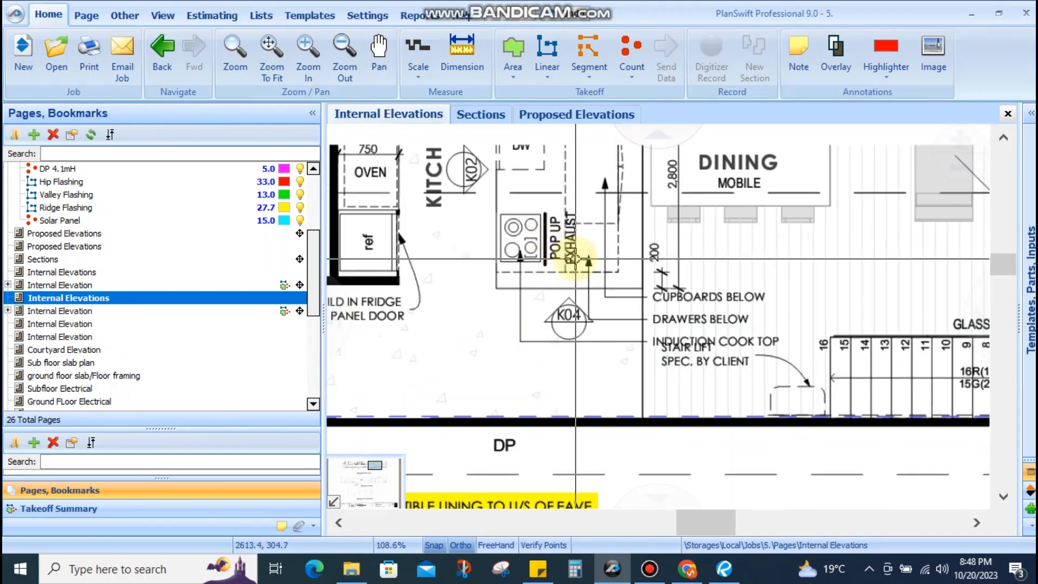
{"action": "left_click_drag", "start_coordinate": [576, 257], "coordinate": [783, 329]}
{"action": "mouse_move", "coordinate": [559, 334]}
{"action": "left_mouse_down"}
{"action": "mouse_move", "coordinate": [631, 296]}
{"action": "mouse_move", "coordinate": [657, 249]}
{"action": "left_mouse_up"}
{"action": "scroll", "coordinate": [658, 252], "scroll_direction": "down", "scroll_amount": 2}
{"action": "left_click_drag", "start_coordinate": [750, 324], "coordinate": [441, 325]}
{"action": "scroll", "coordinate": [860, 344], "scroll_direction": "up", "scroll_amount": 1}
{"action": "scroll", "coordinate": [859, 344], "scroll_direction": "up", "scroll_amount": 1}
{"action": "scroll", "coordinate": [770, 321], "scroll_direction": "down", "scroll_amount": 2}
{"action": "left_click_drag", "start_coordinate": [730, 398], "coordinate": [797, 187]}
{"action": "left_click_drag", "start_coordinate": [653, 362], "coordinate": [941, 295]}
{"action": "scroll", "coordinate": [669, 306], "scroll_direction": "down", "scroll_amount": 2}
{"action": "left_click_drag", "start_coordinate": [602, 323], "coordinate": [640, 324]}
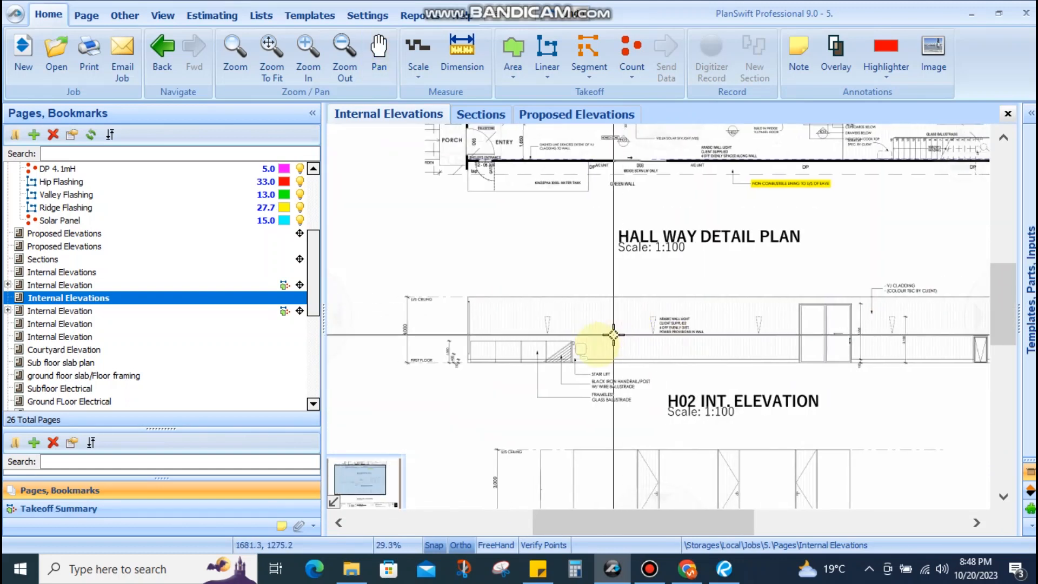
{"action": "scroll", "coordinate": [526, 383], "scroll_direction": "up", "scroll_amount": 4}
{"action": "left_click_drag", "start_coordinate": [544, 373], "coordinate": [605, 353]}
{"action": "scroll", "coordinate": [574, 314], "scroll_direction": "down", "scroll_amount": 3}
{"action": "left_click_drag", "start_coordinate": [591, 312], "coordinate": [570, 251]}
{"action": "scroll", "coordinate": [573, 239], "scroll_direction": "up", "scroll_amount": 3}
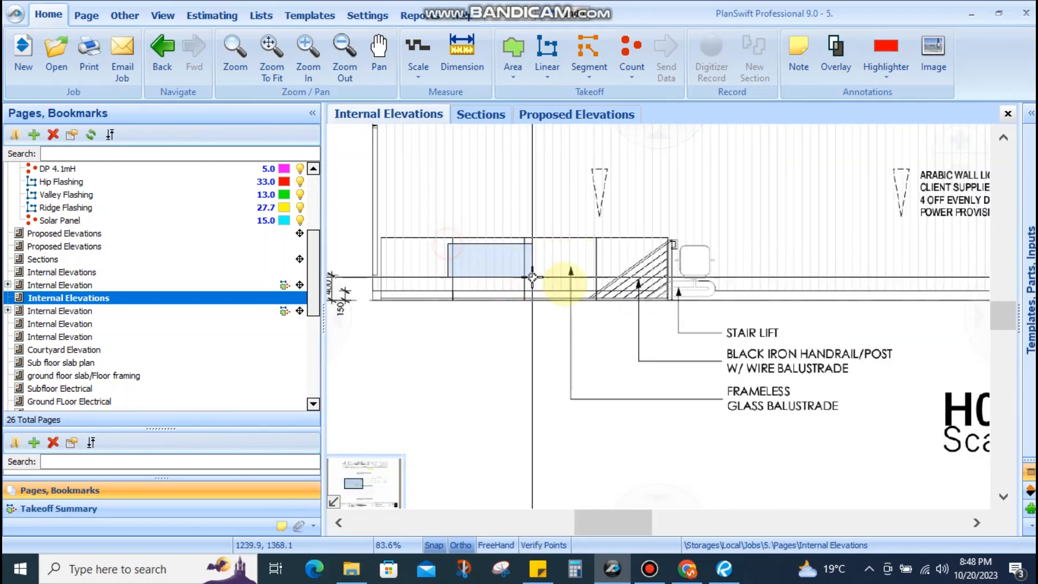
{"action": "left_click_drag", "start_coordinate": [544, 305], "coordinate": [608, 313]}
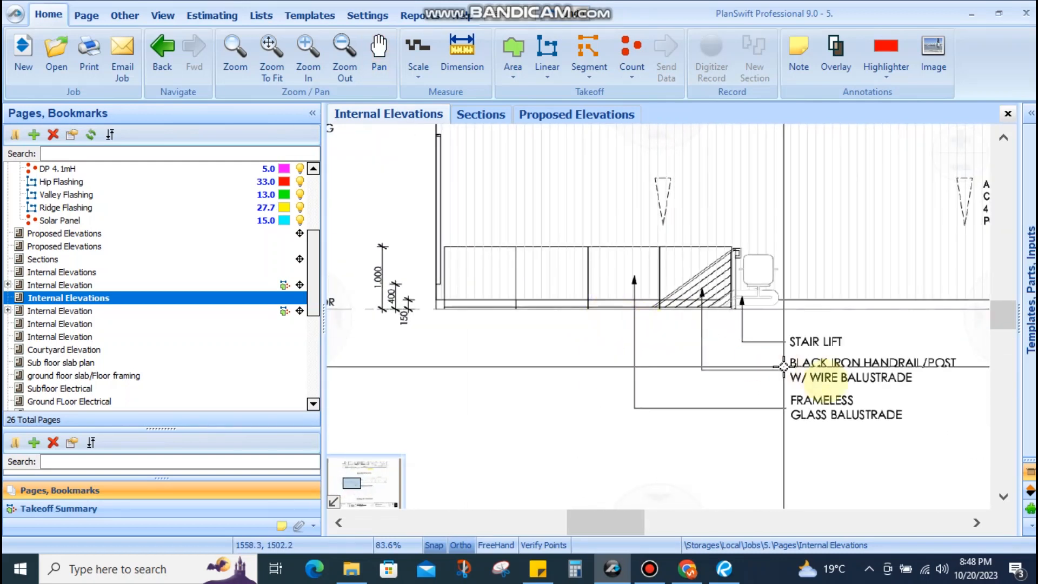
{"action": "left_click_drag", "start_coordinate": [901, 383], "coordinate": [681, 437]}
{"action": "scroll", "coordinate": [810, 411], "scroll_direction": "up", "scroll_amount": 5}
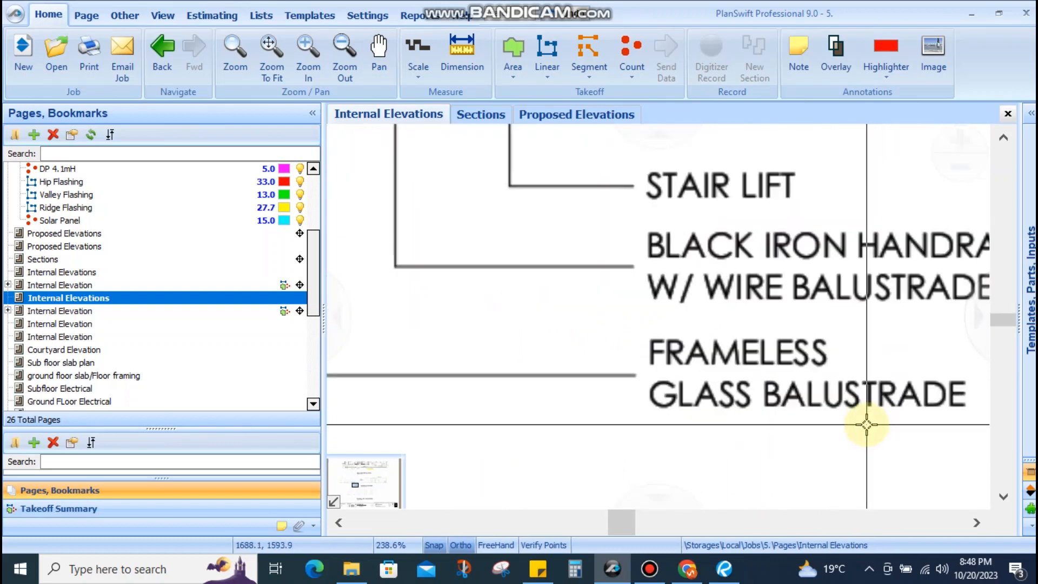
{"action": "scroll", "coordinate": [712, 312], "scroll_direction": "down", "scroll_amount": 8}
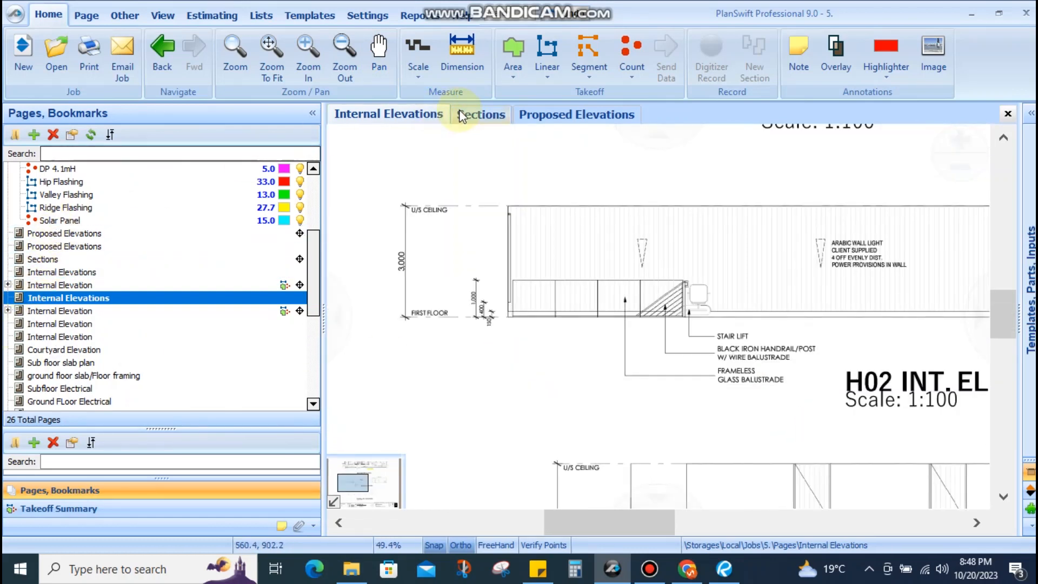
{"action": "left_click", "coordinate": [472, 116]}
Rename the Glass Balustade takeoff item (5.6) to Frameless Glass Balustade
{"action": "scroll", "coordinate": [136, 238], "scroll_direction": "up", "scroll_amount": 3}
{"action": "scroll", "coordinate": [108, 260], "scroll_direction": "down", "scroll_amount": 1}
{"action": "scroll", "coordinate": [131, 291], "scroll_direction": "down", "scroll_amount": 10}
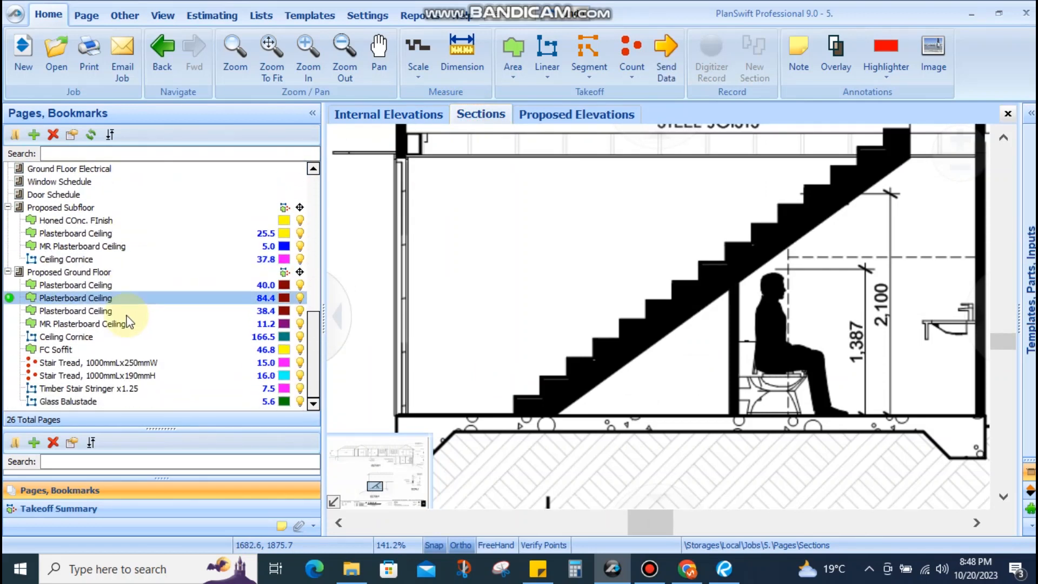
{"action": "left_click", "coordinate": [110, 350]}
{"action": "double_click", "coordinate": [80, 403]}
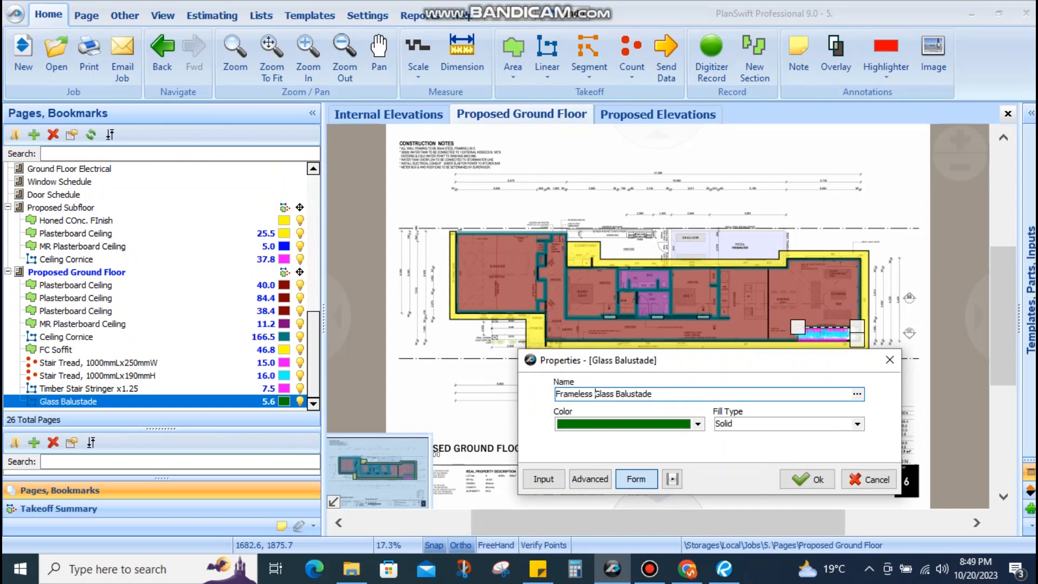
{"action": "key", "text": "Return"}
{"action": "key", "text": "Return"}
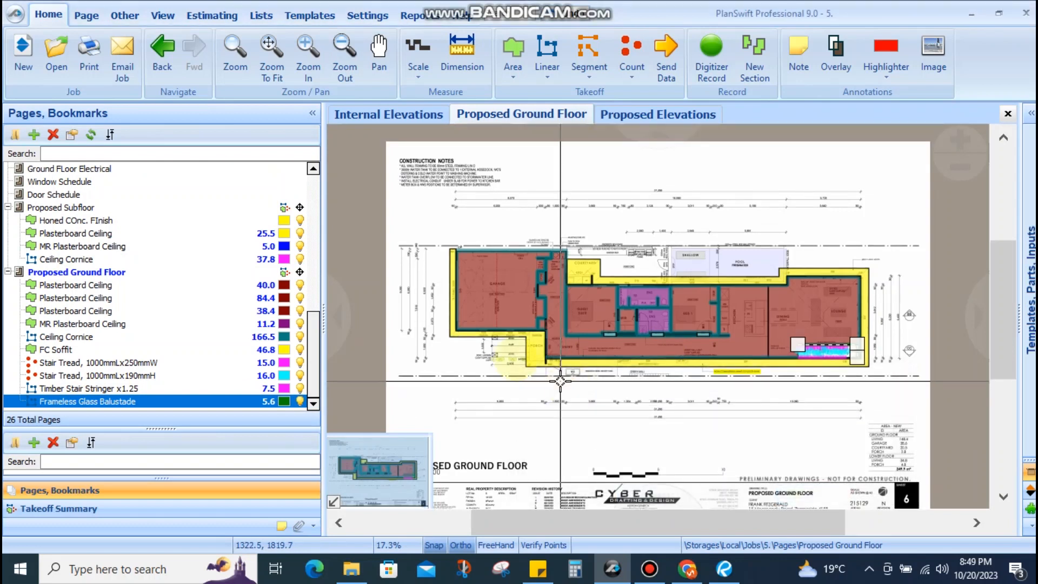
{"action": "left_click", "coordinate": [421, 115]}
Rename the balustrade item to 'Frameless Glass Balustade - 1000mmH' to match the 1,000 height
{"action": "scroll", "coordinate": [686, 327], "scroll_direction": "up", "scroll_amount": 1}
{"action": "scroll", "coordinate": [437, 305], "scroll_direction": "up", "scroll_amount": 3}
{"action": "scroll", "coordinate": [436, 304], "scroll_direction": "up", "scroll_amount": 2}
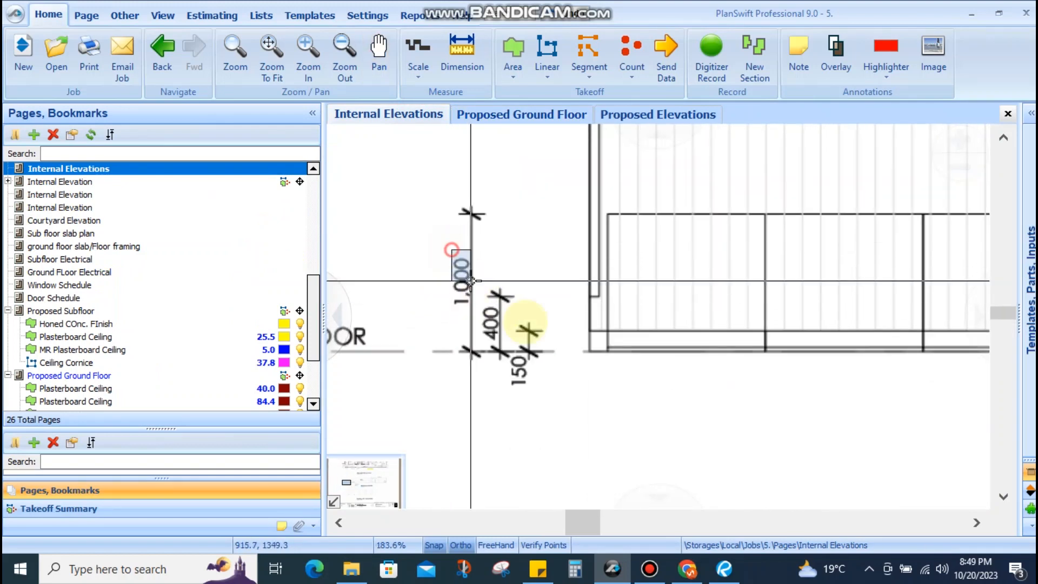
{"action": "left_click", "coordinate": [459, 120]}
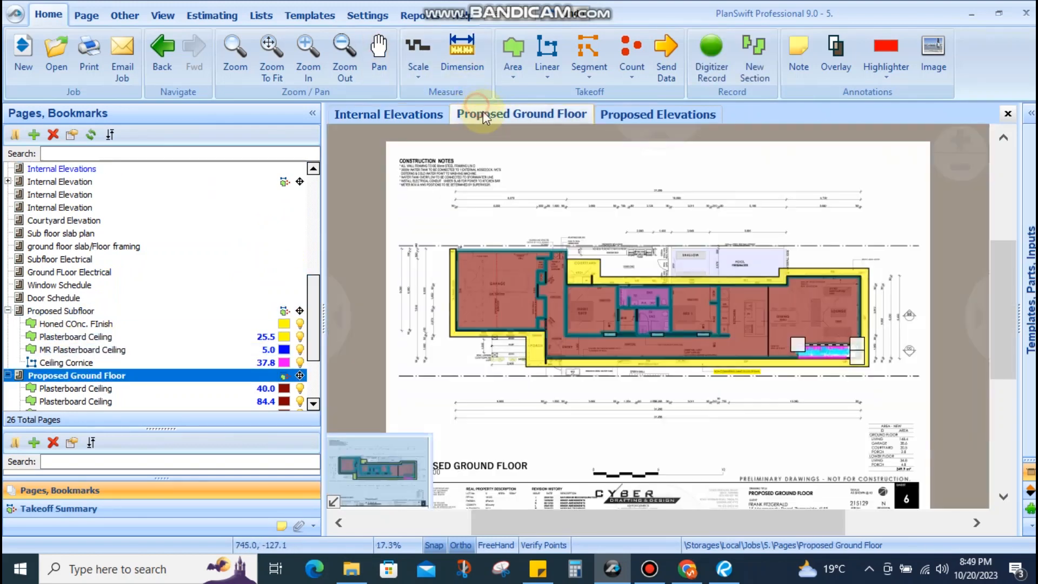
{"action": "scroll", "coordinate": [139, 374], "scroll_direction": "down", "scroll_amount": 3}
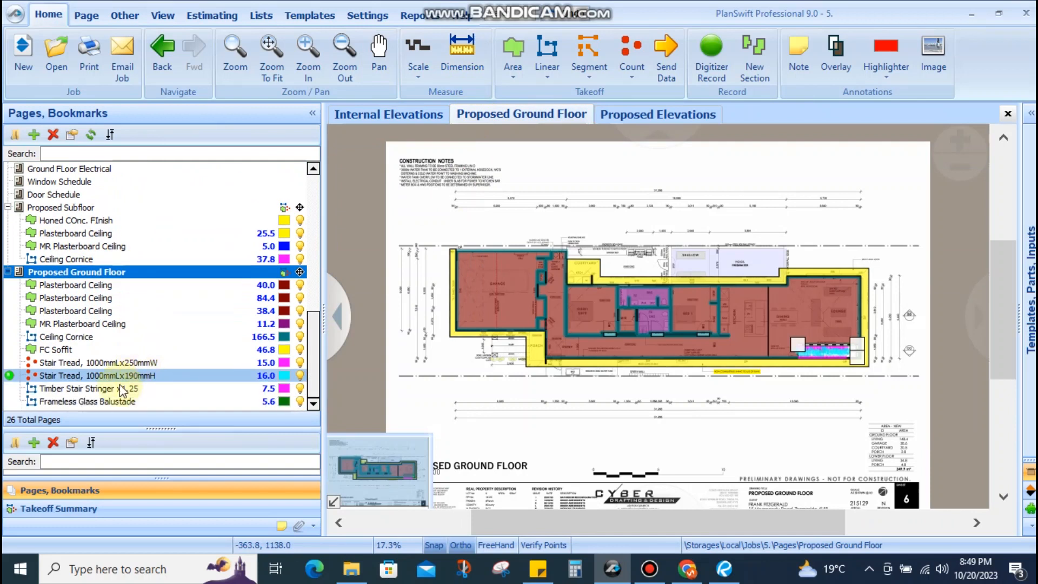
{"action": "double_click", "coordinate": [92, 401]}
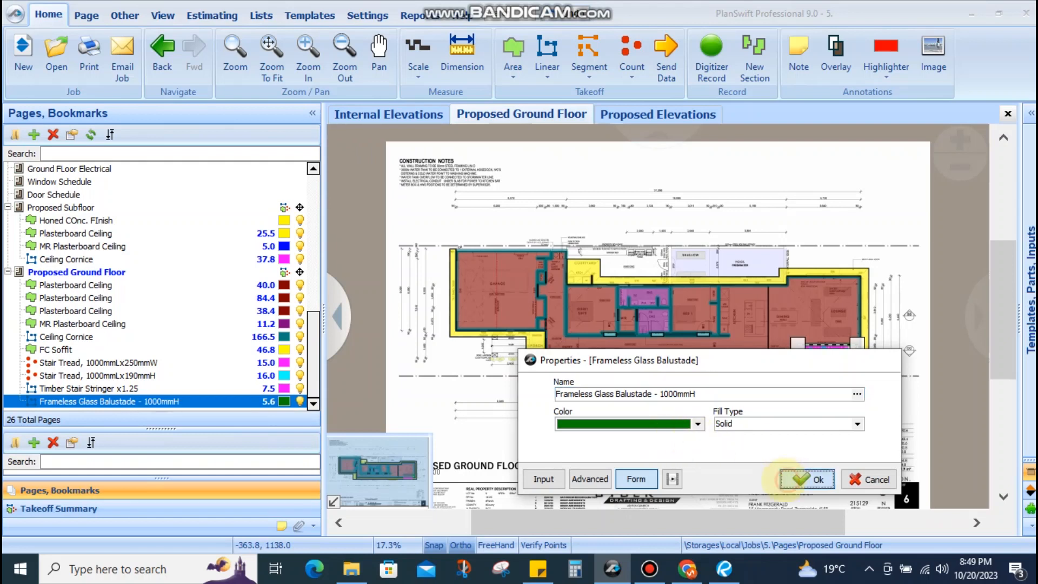
{"action": "left_click", "coordinate": [795, 479]}
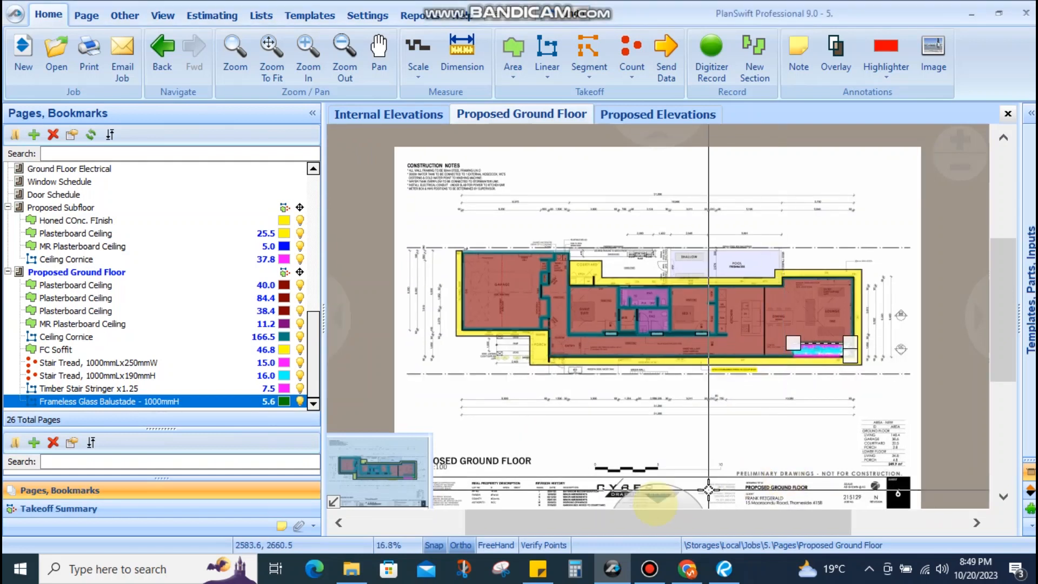
Inspect the stair handrail and balustrade notes on the Internal Elevations sheet
{"action": "left_click", "coordinate": [439, 112]}
{"action": "scroll", "coordinate": [772, 298], "scroll_direction": "down", "scroll_amount": 2}
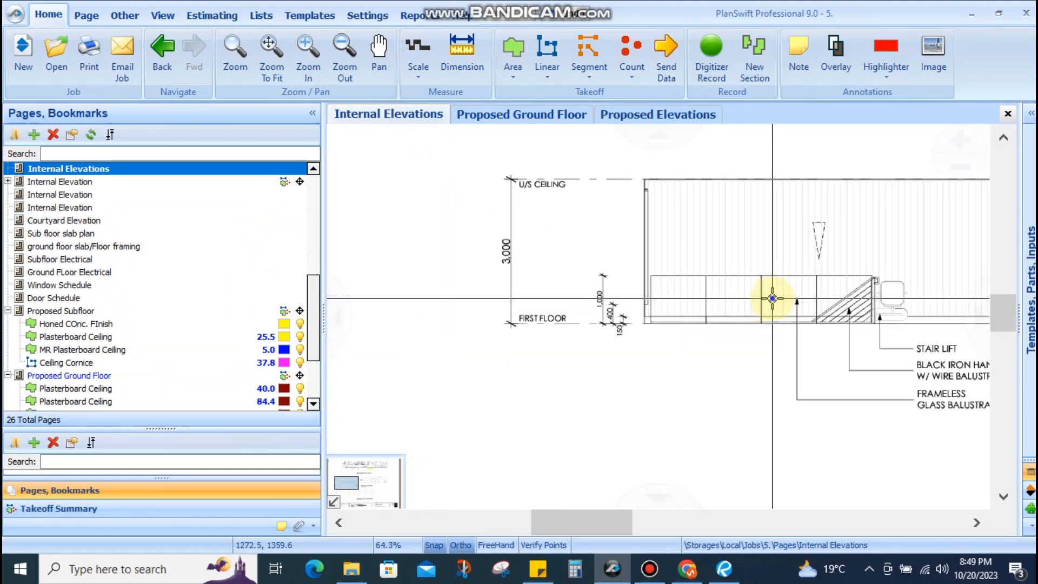
{"action": "scroll", "coordinate": [772, 298], "scroll_direction": "up", "scroll_amount": 4}
{"action": "left_click_drag", "start_coordinate": [608, 281], "coordinate": [547, 235]}
{"action": "scroll", "coordinate": [557, 242], "scroll_direction": "down", "scroll_amount": 1}
{"action": "left_click_drag", "start_coordinate": [785, 357], "coordinate": [690, 336]}
{"action": "left_click_drag", "start_coordinate": [887, 320], "coordinate": [582, 381]}
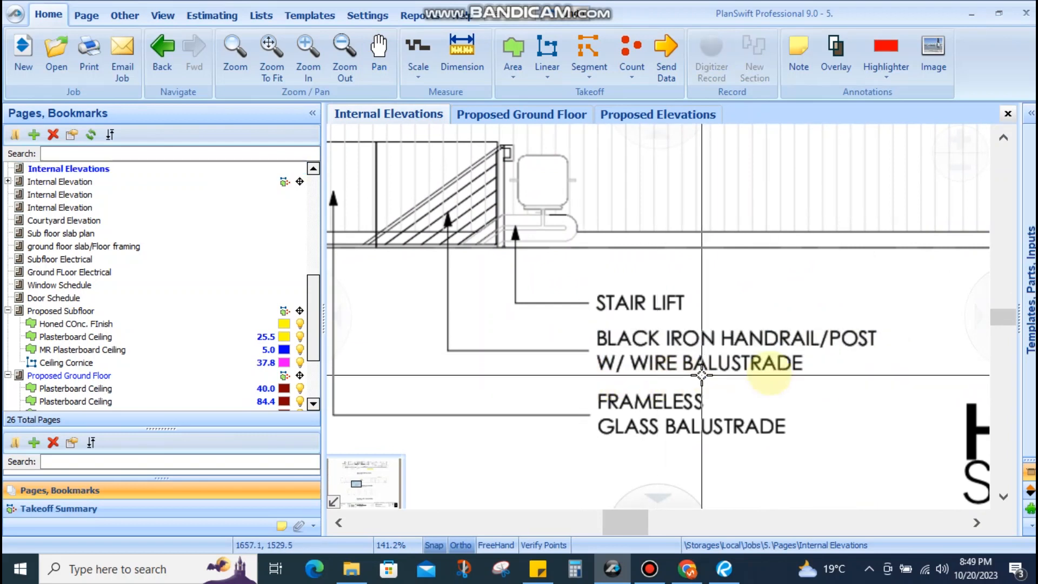
{"action": "mouse_move", "coordinate": [469, 167]}
{"action": "left_mouse_down"}
{"action": "mouse_move", "coordinate": [519, 182]}
{"action": "mouse_move", "coordinate": [640, 293]}
{"action": "left_mouse_up"}
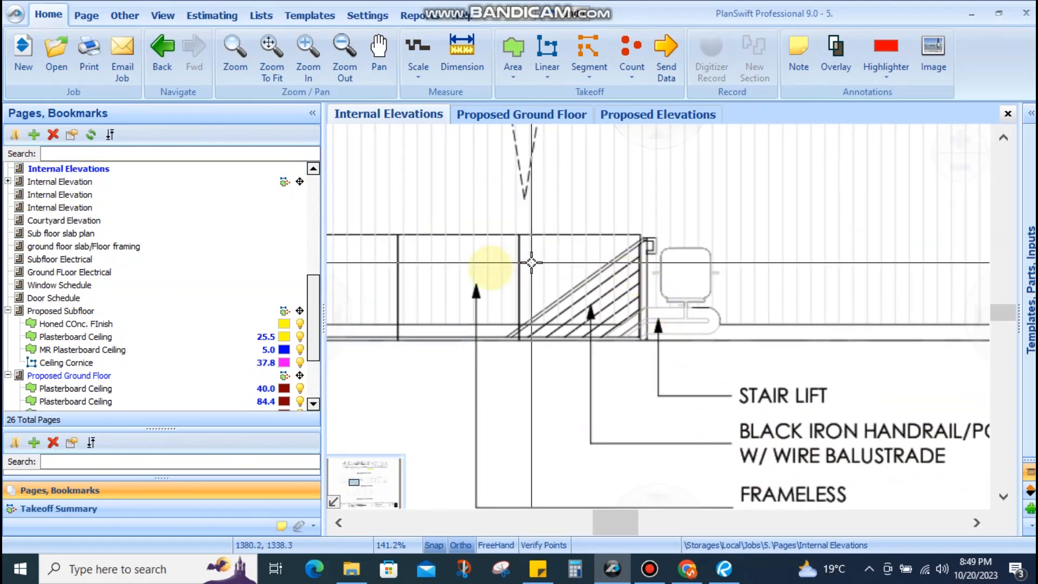
{"action": "left_click_drag", "start_coordinate": [510, 270], "coordinate": [463, 230]}
{"action": "mouse_move", "coordinate": [665, 410]}
{"action": "left_mouse_down"}
{"action": "mouse_move", "coordinate": [656, 384]}
{"action": "mouse_move", "coordinate": [931, 401]}
{"action": "left_mouse_up"}
{"action": "scroll", "coordinate": [659, 351], "scroll_direction": "down", "scroll_amount": 2}
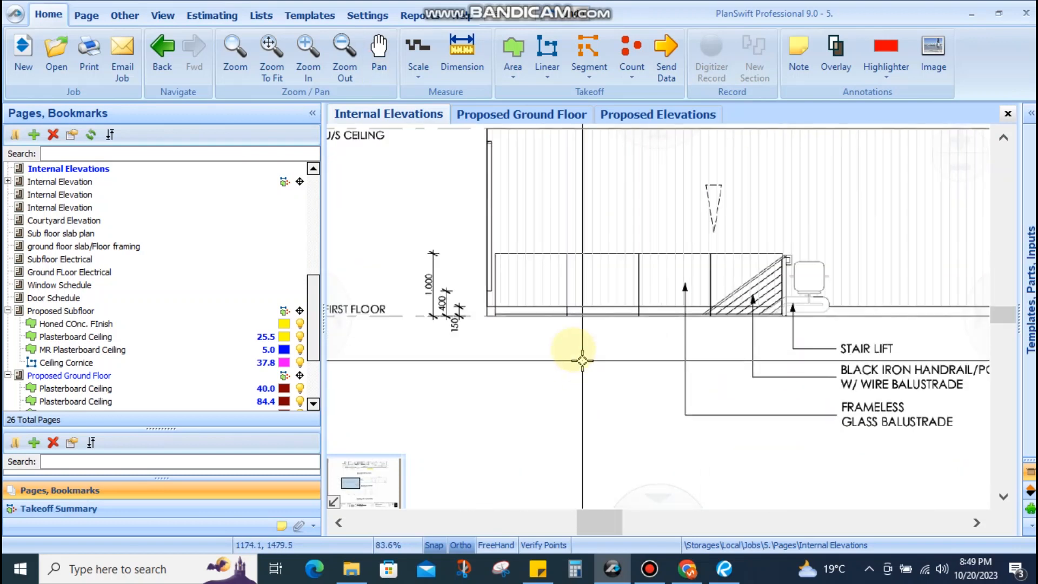
{"action": "left_click_drag", "start_coordinate": [692, 326], "coordinate": [607, 325]}
{"action": "scroll", "coordinate": [670, 312], "scroll_direction": "up", "scroll_amount": 2}
{"action": "left_click_drag", "start_coordinate": [692, 287], "coordinate": [661, 286]}
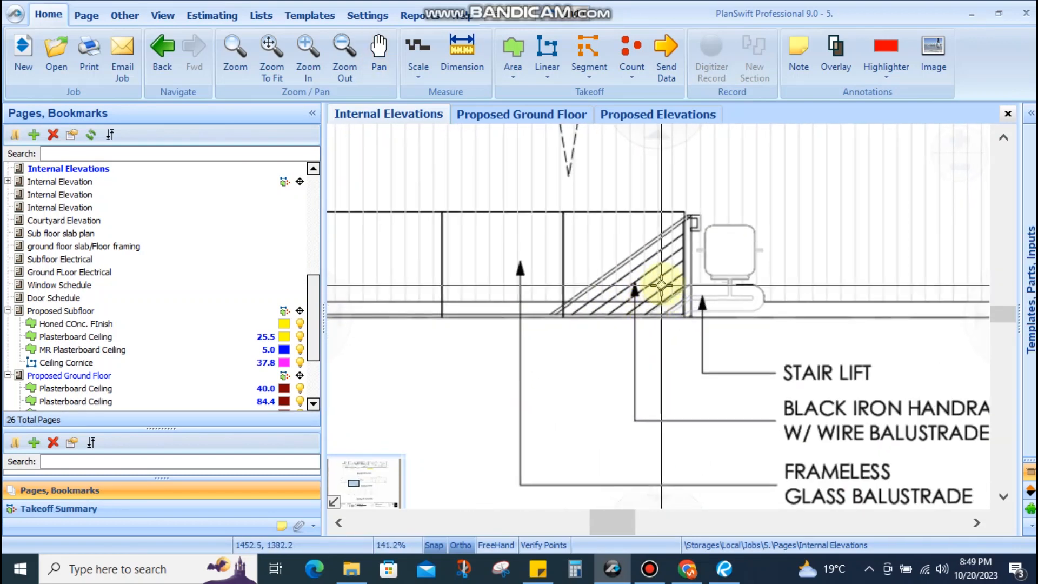
{"action": "scroll", "coordinate": [633, 281], "scroll_direction": "up", "scroll_amount": 3}
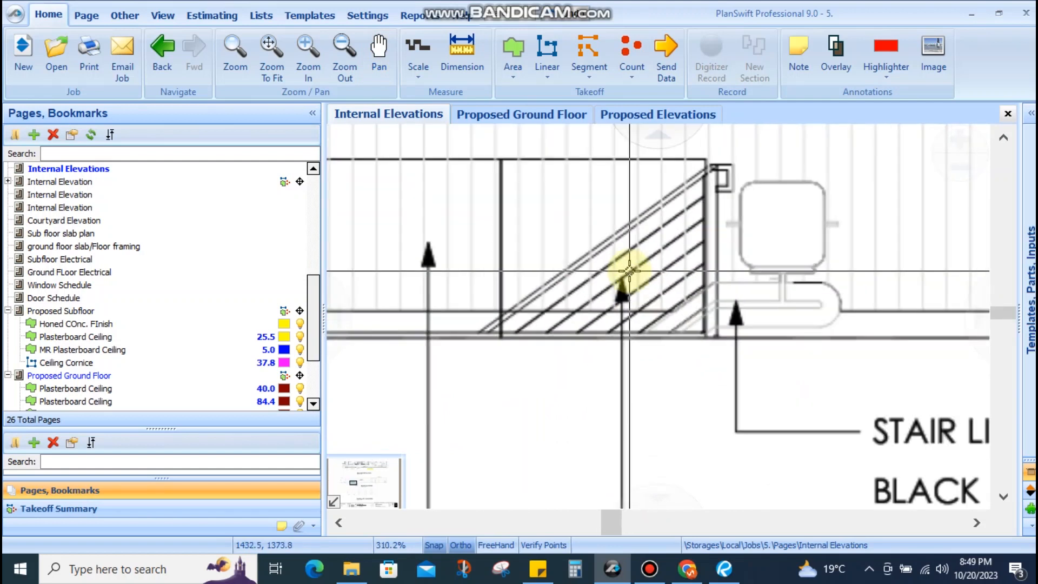
{"action": "scroll", "coordinate": [628, 270], "scroll_direction": "down", "scroll_amount": 4}
{"action": "scroll", "coordinate": [549, 283], "scroll_direction": "up", "scroll_amount": 2}
{"action": "mouse_move", "coordinate": [497, 240]}
{"action": "left_mouse_down"}
{"action": "mouse_move", "coordinate": [701, 300]}
{"action": "mouse_move", "coordinate": [906, 333]}
{"action": "left_mouse_up"}
{"action": "scroll", "coordinate": [793, 331], "scroll_direction": "down", "scroll_amount": 3}
{"action": "left_click_drag", "start_coordinate": [784, 329], "coordinate": [756, 333]}
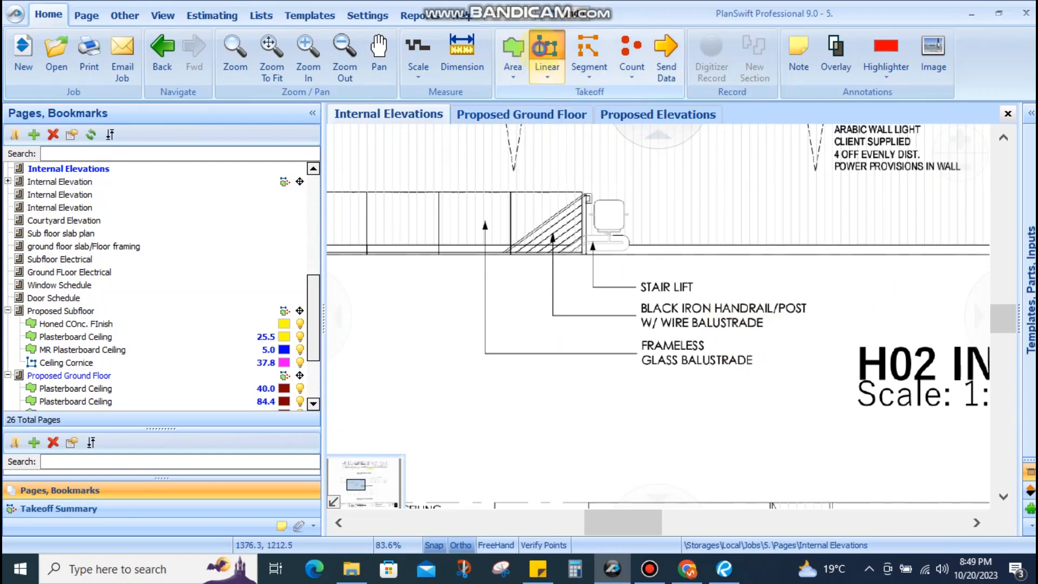
Start a Linear takeoff, declining the set-scale prompt for now
{"action": "left_click", "coordinate": [547, 54]}
{"action": "left_click", "coordinate": [608, 283]}
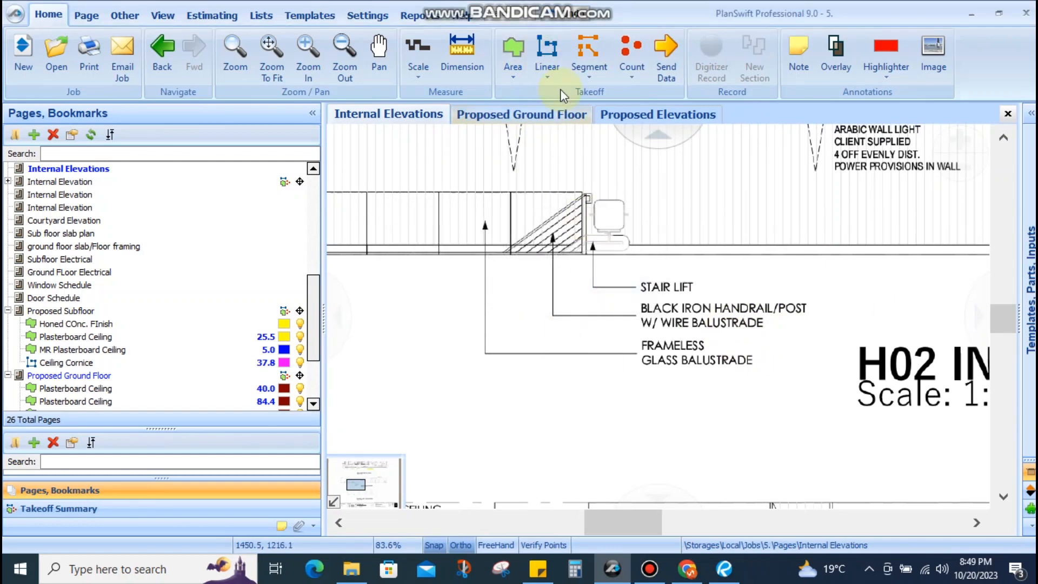
{"action": "scroll", "coordinate": [688, 366], "scroll_direction": "down", "scroll_amount": 3}
{"action": "left_click_drag", "start_coordinate": [612, 290], "coordinate": [561, 184]}
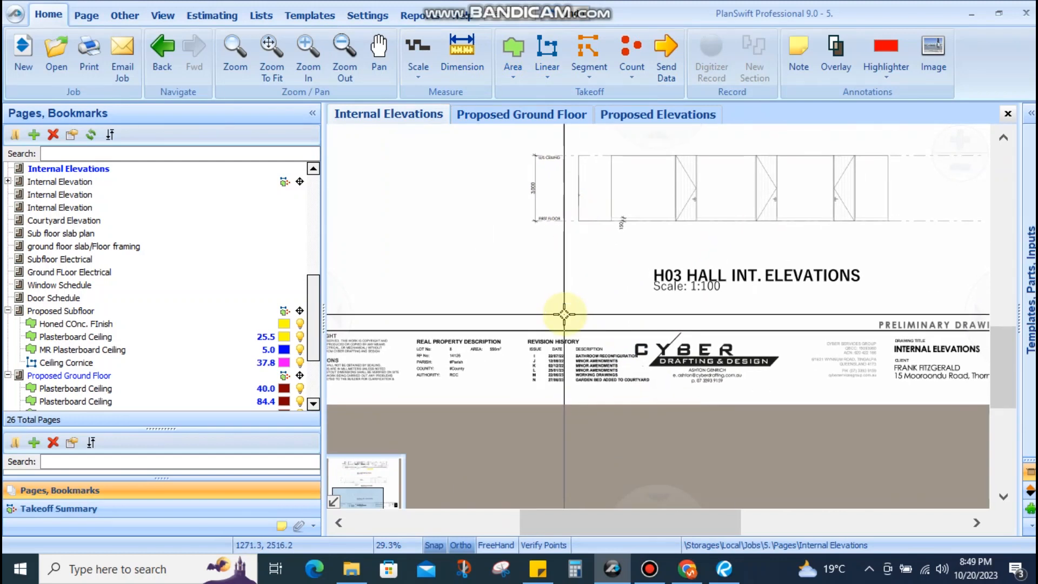
{"action": "scroll", "coordinate": [721, 299], "scroll_direction": "up", "scroll_amount": 2}
Set the Internal Elevations page scale to 1:100
{"action": "left_click", "coordinate": [401, 66]}
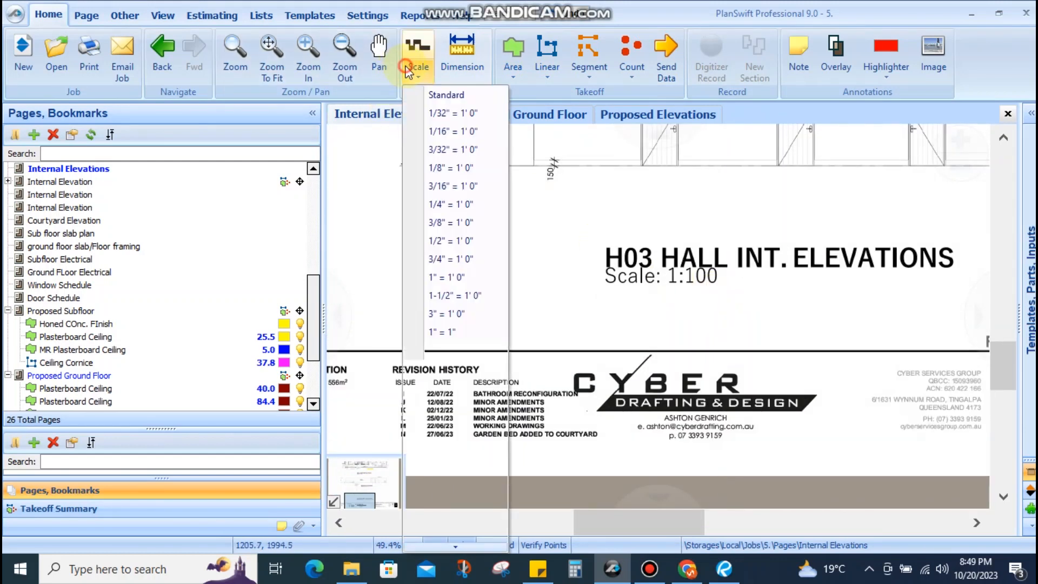
{"action": "mouse_move", "coordinate": [455, 550]}
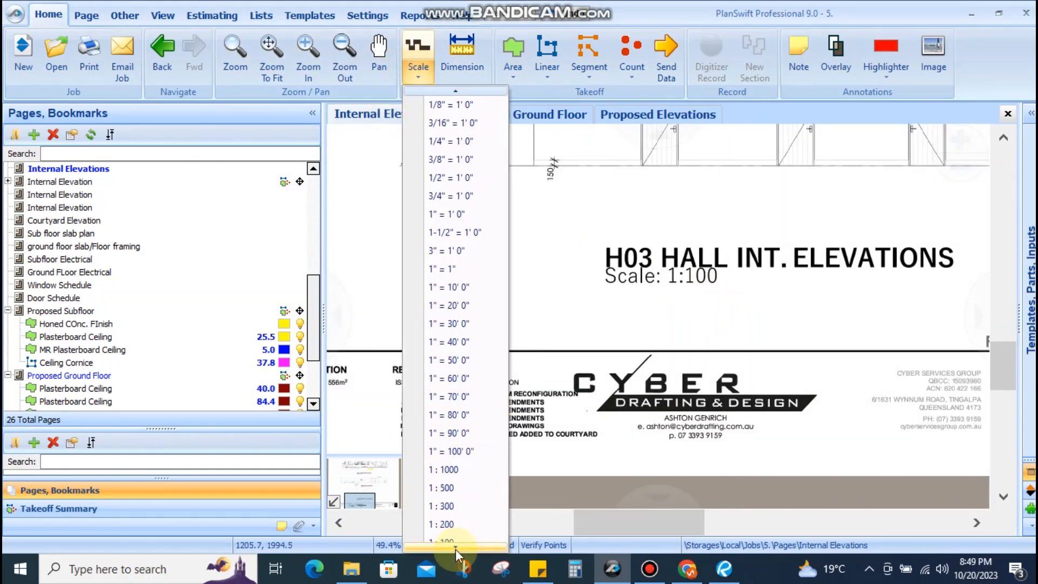
{"action": "left_click", "coordinate": [460, 524]}
{"action": "scroll", "coordinate": [696, 363], "scroll_direction": "down", "scroll_amount": 3}
{"action": "left_click_drag", "start_coordinate": [662, 276], "coordinate": [619, 347]}
{"action": "scroll", "coordinate": [590, 376], "scroll_direction": "up", "scroll_amount": 1}
{"action": "scroll", "coordinate": [604, 343], "scroll_direction": "up", "scroll_amount": 8}
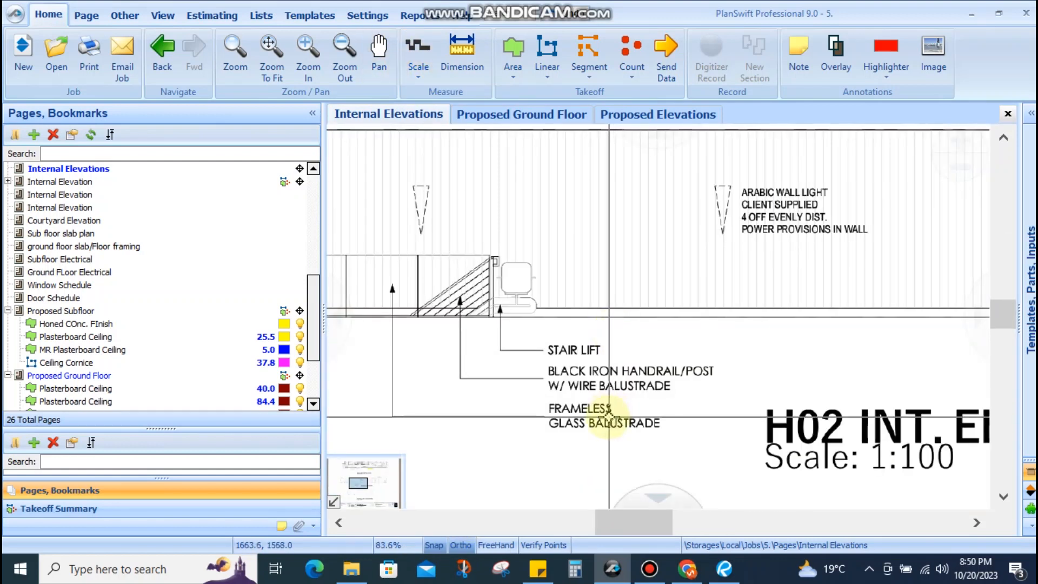
Create a linear item named 'Black Iron Handrail/Post w/ Wire Balustade'
{"action": "left_click", "coordinate": [544, 43]}
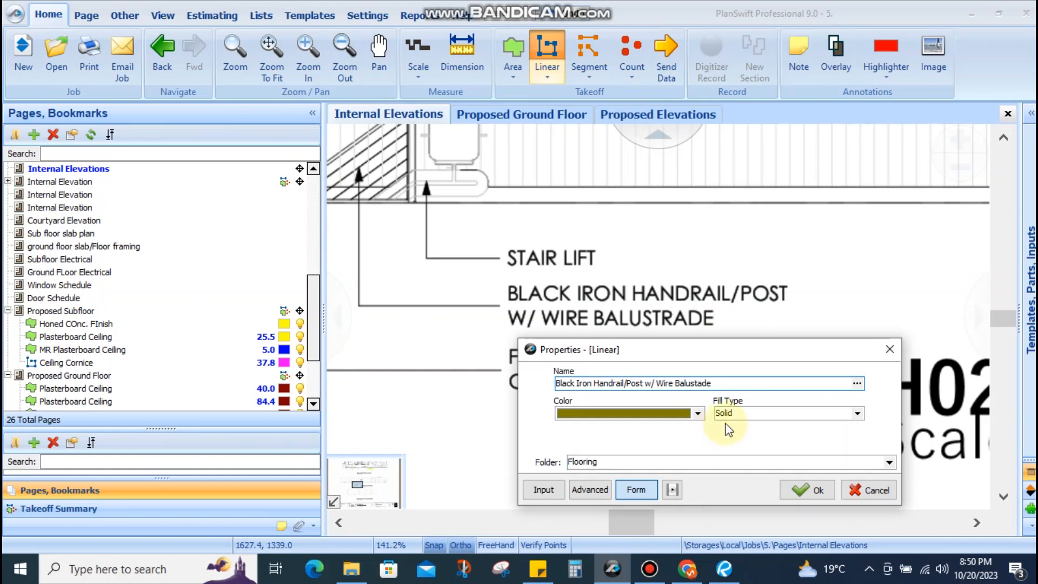
{"action": "left_click", "coordinate": [695, 382]}
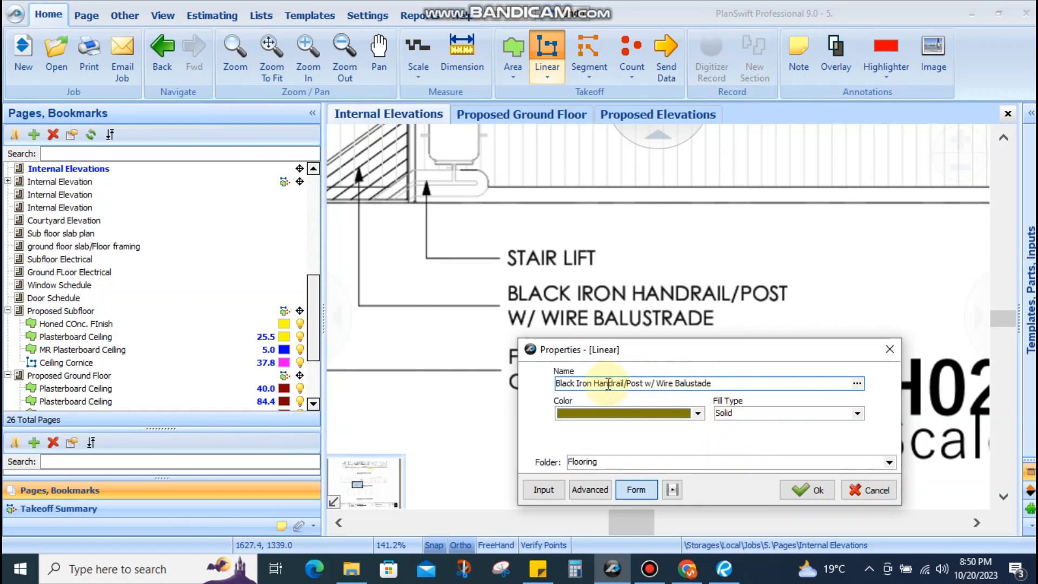
{"action": "left_click", "coordinate": [806, 489]}
Trace a handrail run on the elevation view
{"action": "scroll", "coordinate": [730, 411], "scroll_direction": "down", "scroll_amount": 4}
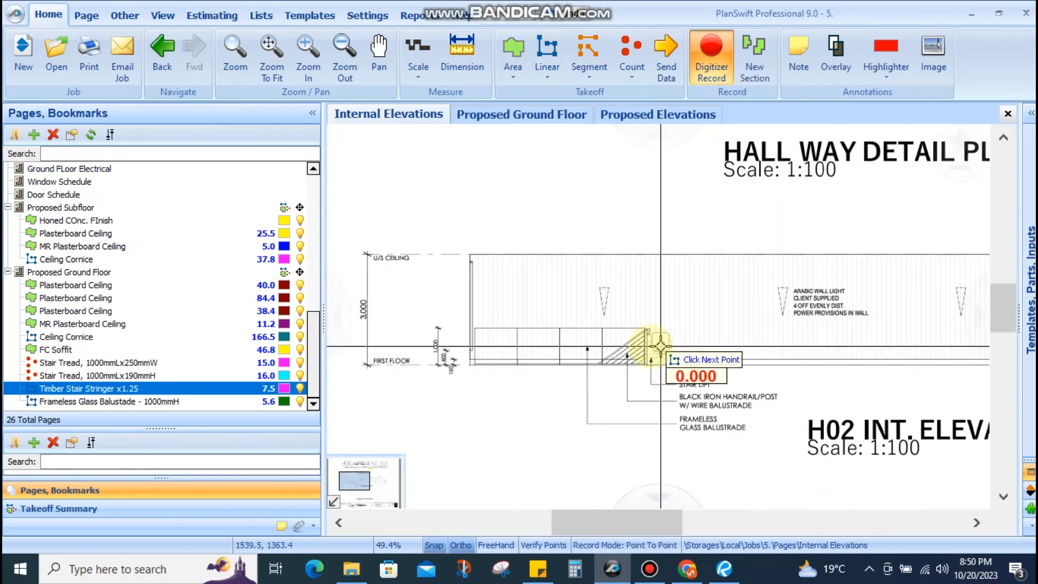
{"action": "left_click", "coordinate": [630, 339]}
{"action": "left_click", "coordinate": [589, 340]}
{"action": "double_click", "coordinate": [571, 404]}
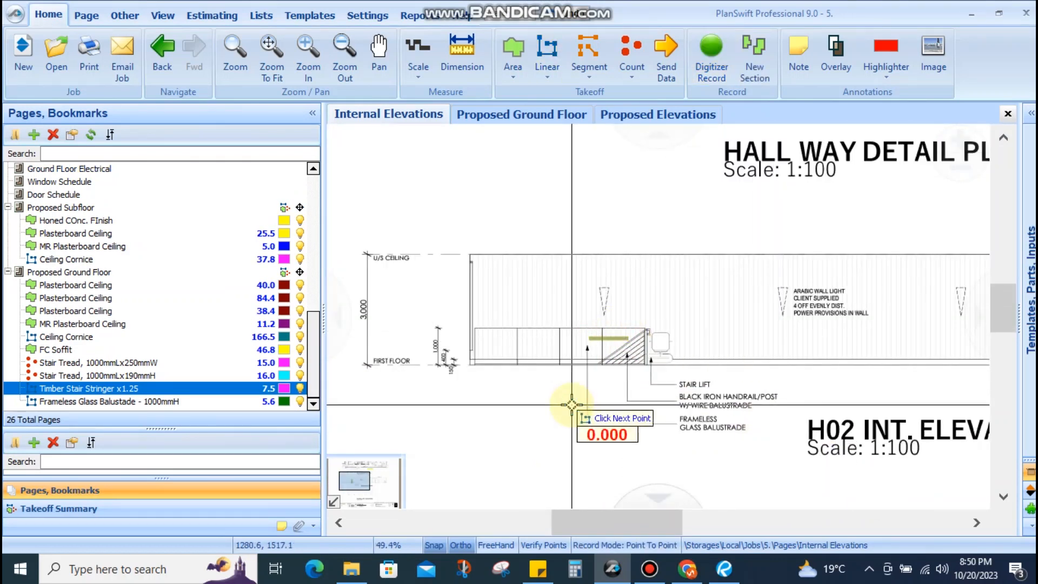
Switch to the Proposed Ground Floor plan and zoom in on the stair, discarding a new linear item
{"action": "left_click", "coordinate": [512, 116]}
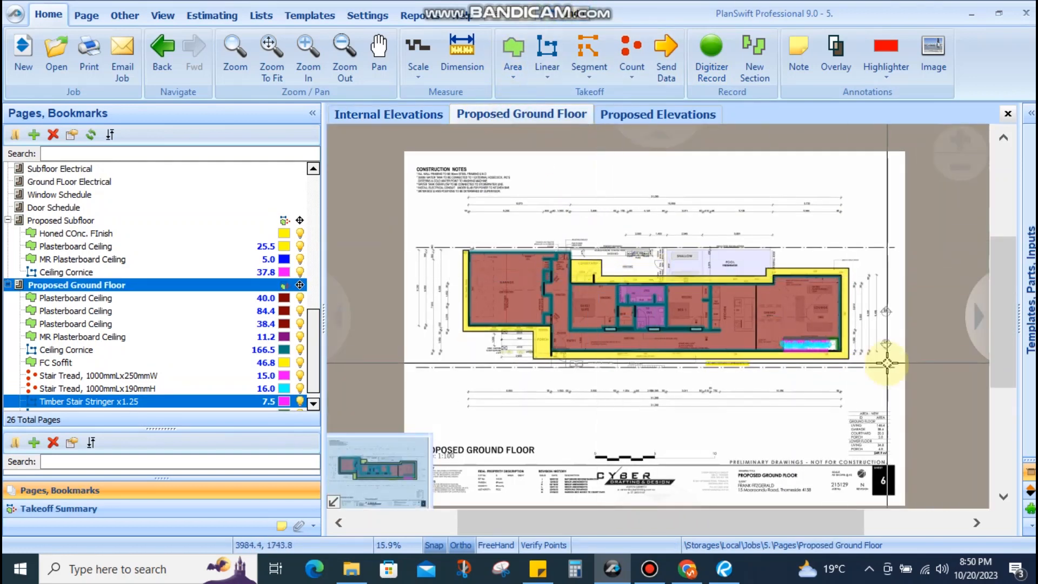
{"action": "scroll", "coordinate": [887, 364], "scroll_direction": "up", "scroll_amount": 4}
{"action": "scroll", "coordinate": [738, 310], "scroll_direction": "up", "scroll_amount": 4}
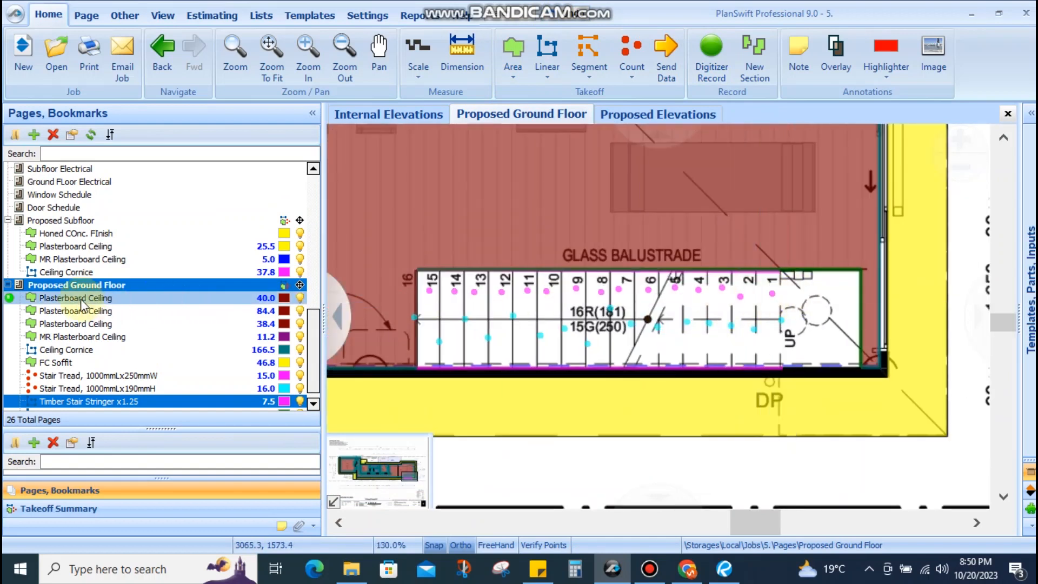
{"action": "left_click", "coordinate": [543, 47]}
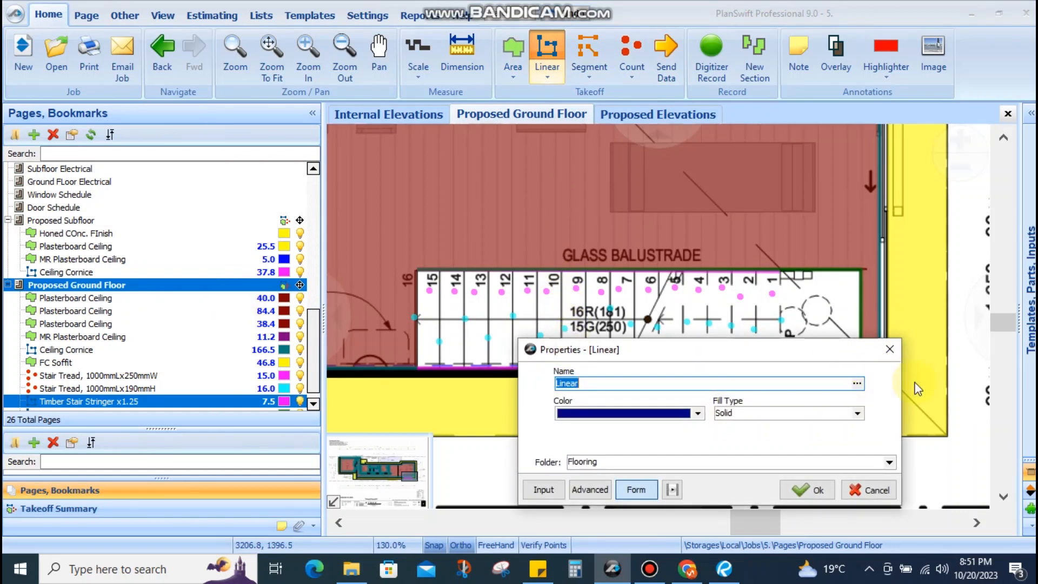
{"action": "left_click", "coordinate": [890, 348]}
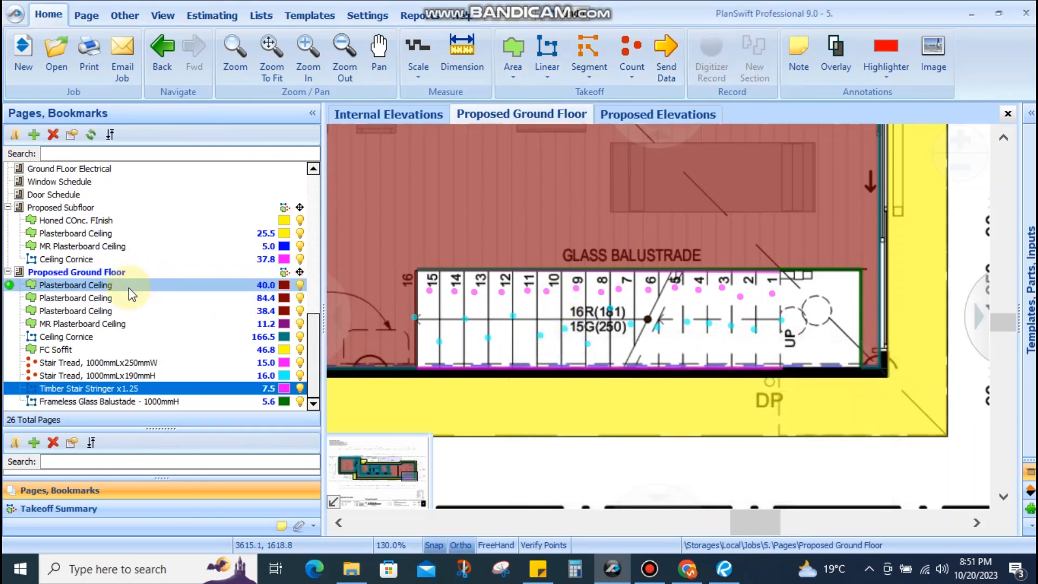
{"action": "scroll", "coordinate": [154, 254], "scroll_direction": "up", "scroll_amount": 5}
{"action": "scroll", "coordinate": [156, 260], "scroll_direction": "up", "scroll_amount": 1}
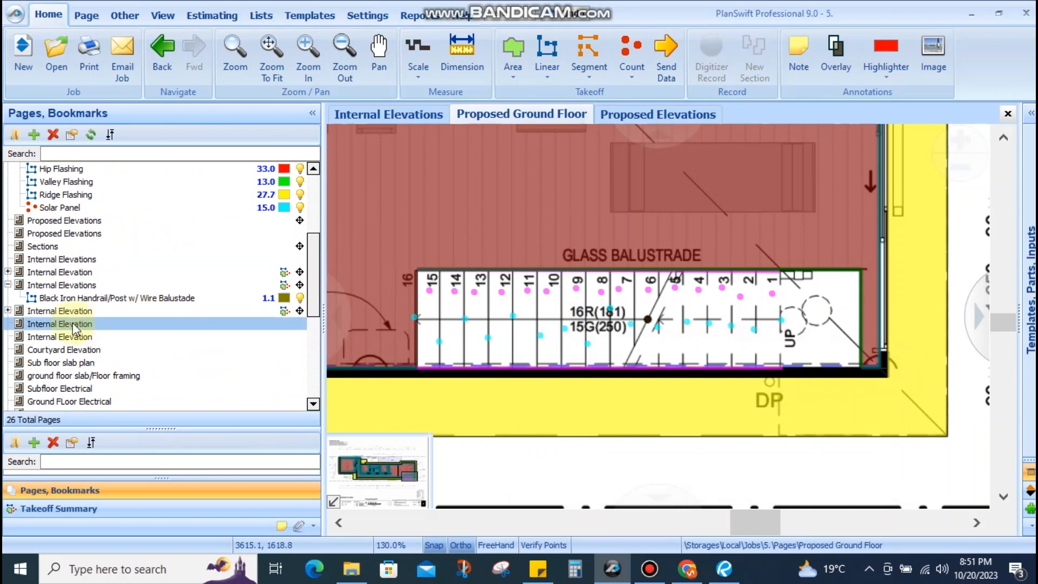
Trace Black Iron Handrail along the stair's top edge from left to right corner
{"action": "left_click", "coordinate": [10, 298]}
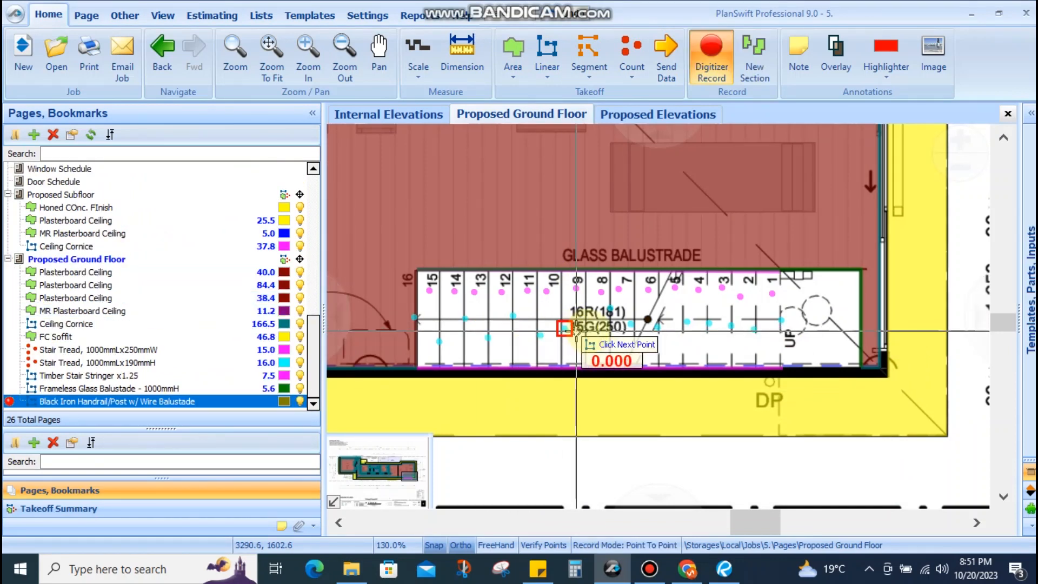
{"action": "left_click", "coordinate": [417, 270]}
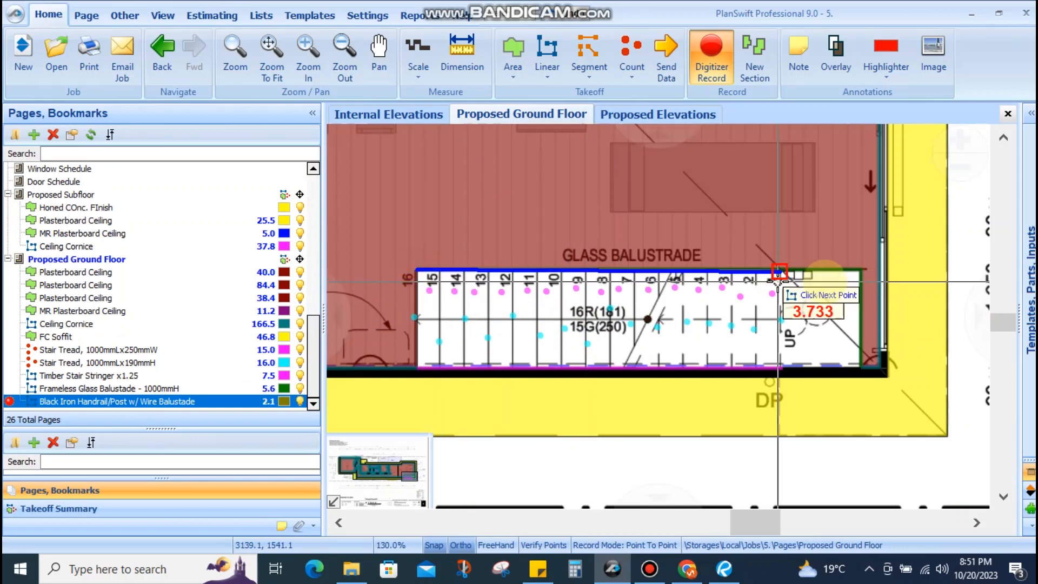
{"action": "left_click", "coordinate": [779, 270]}
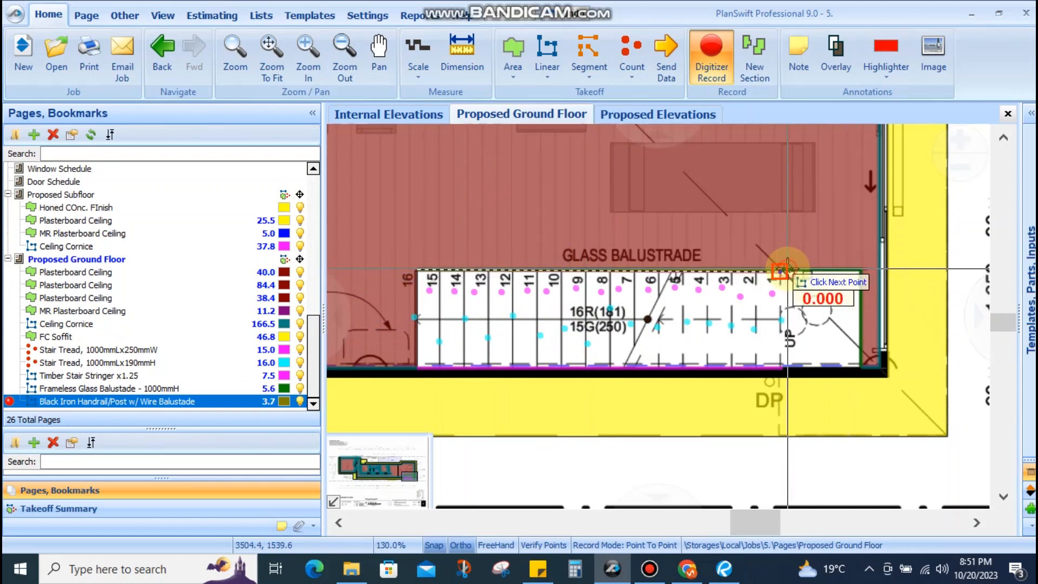
{"action": "right_click", "coordinate": [786, 311]}
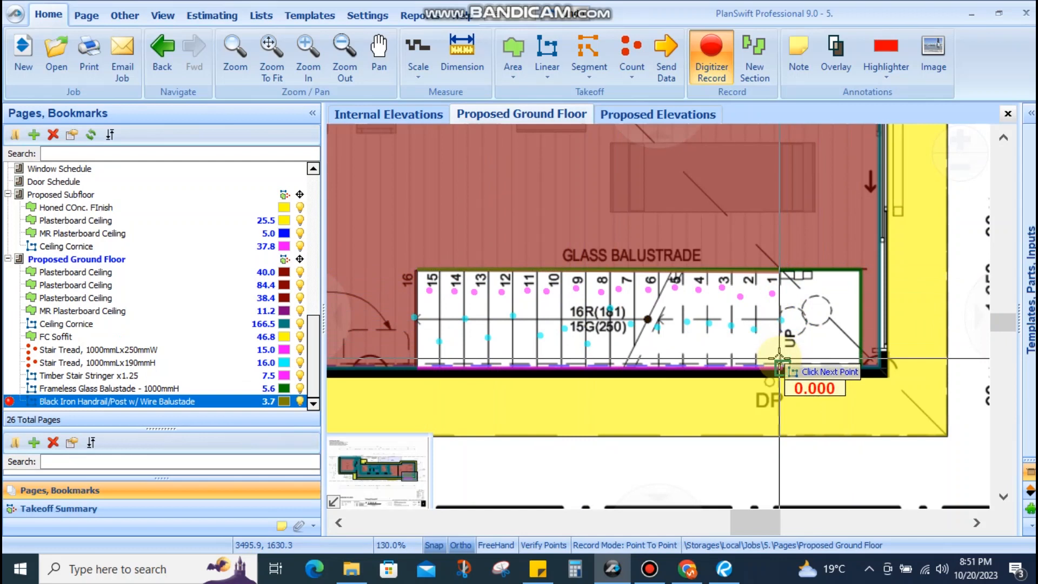
{"action": "key", "text": "Escape"}
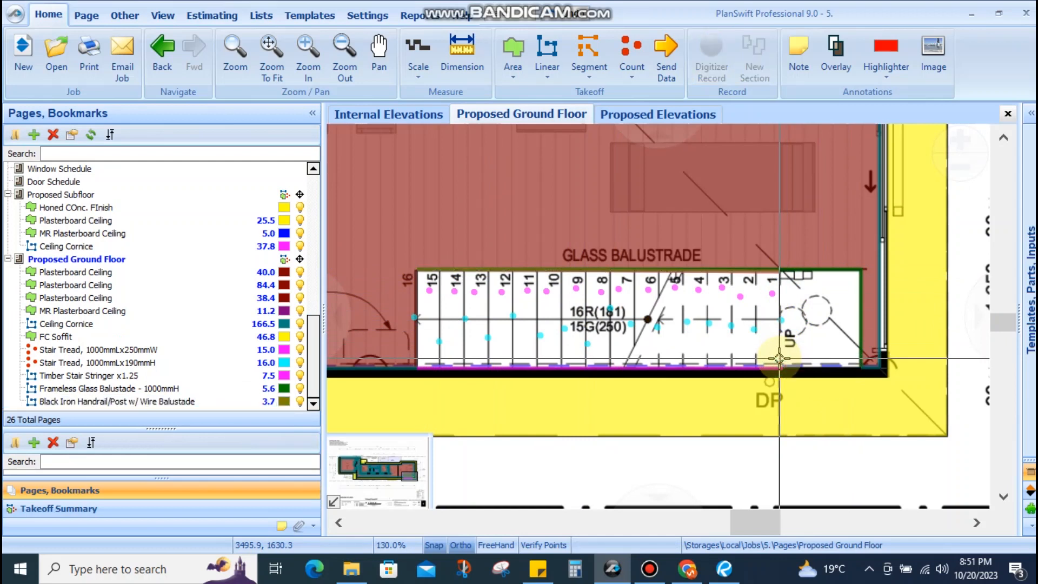
{"action": "left_click", "coordinate": [547, 48]}
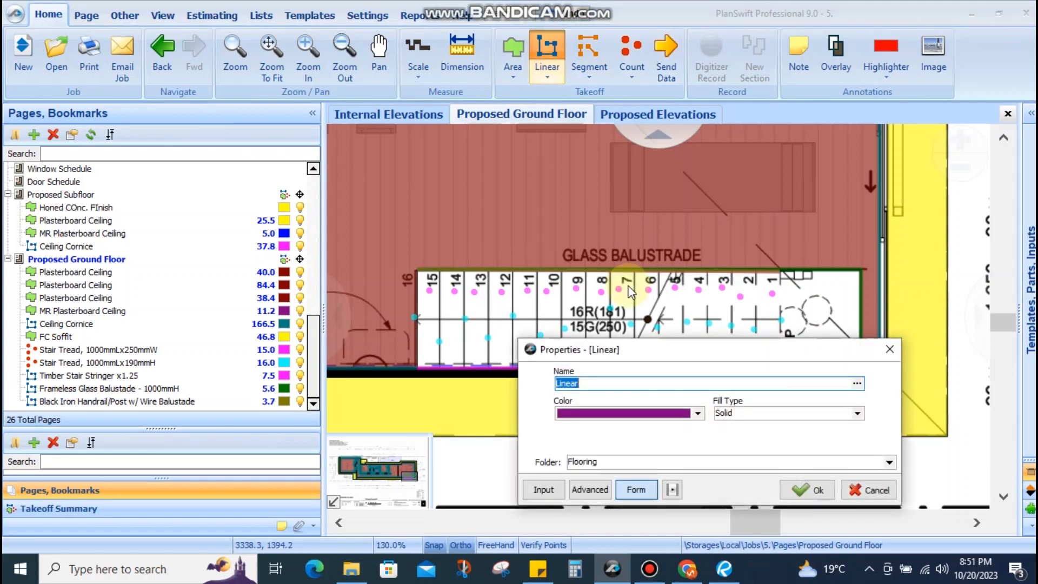
Create a Handrail (Assumed) linear item and trace the stair's bottom edge for 3.8
{"action": "type", "text": "Handrail (Assumed"}
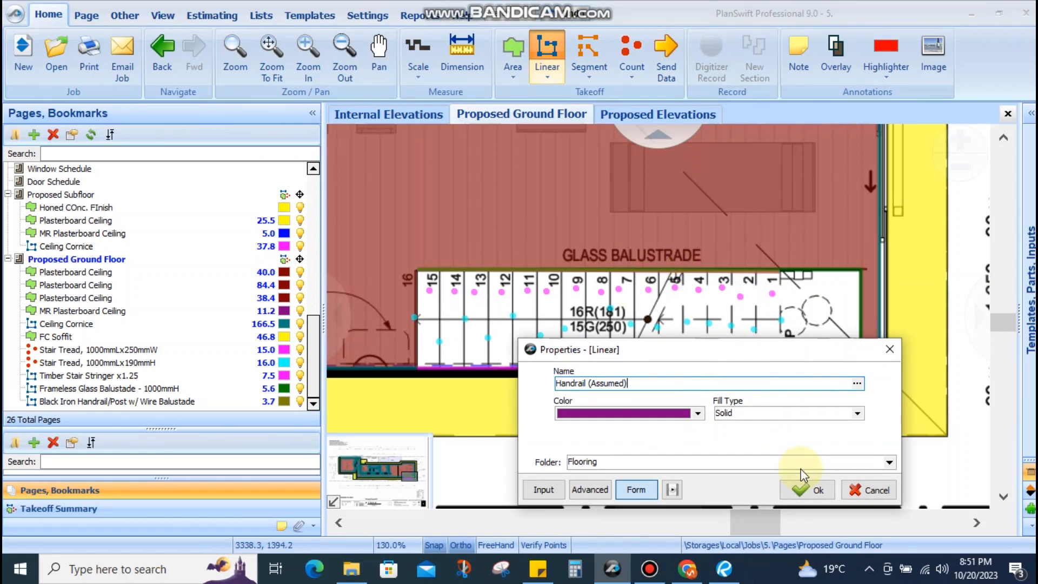
{"action": "left_click", "coordinate": [808, 490]}
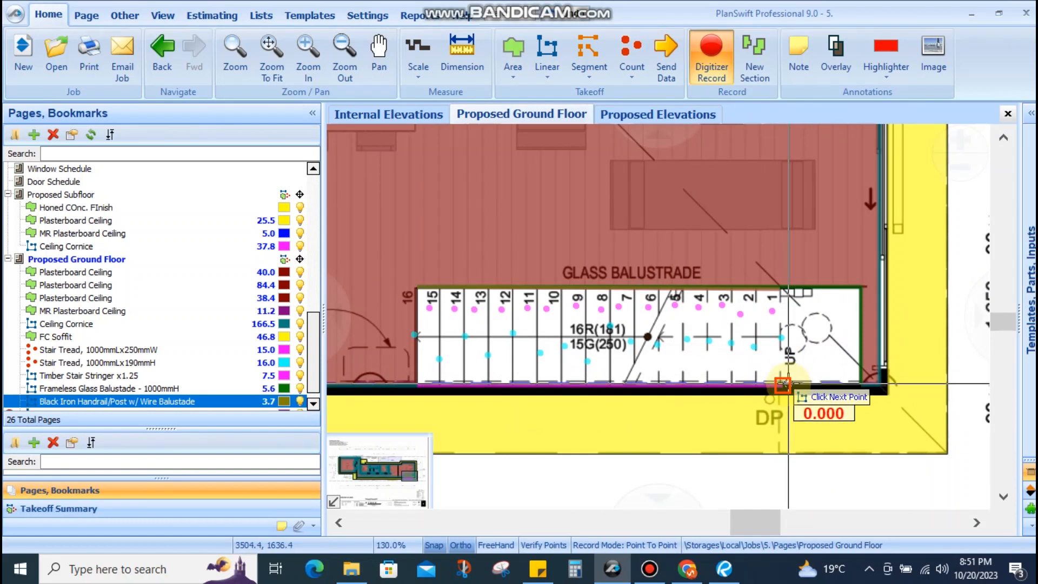
{"action": "left_click", "coordinate": [782, 384]}
{"action": "left_click", "coordinate": [416, 385]}
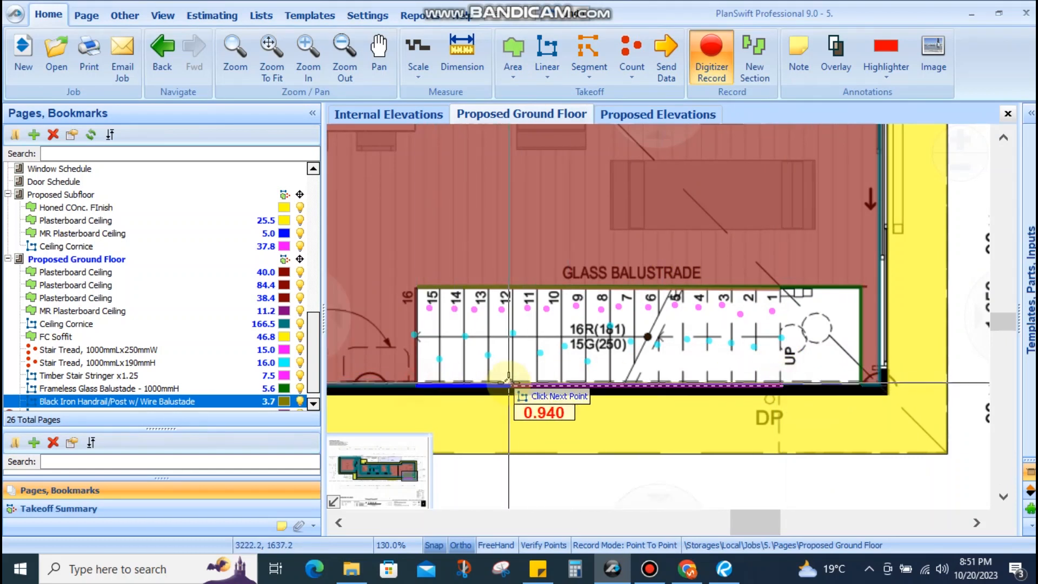
{"action": "left_click", "coordinate": [508, 383]}
{"action": "left_click", "coordinate": [508, 383]}
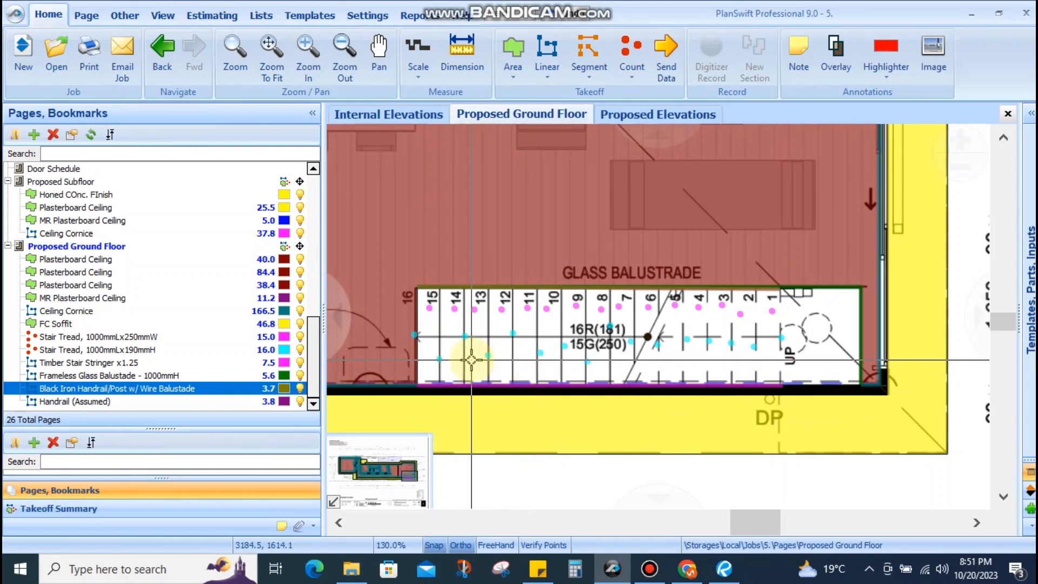
Append x1.25 to the Handrail (Assumed) and Black Iron Handrail item names
{"action": "left_click", "coordinate": [103, 404]}
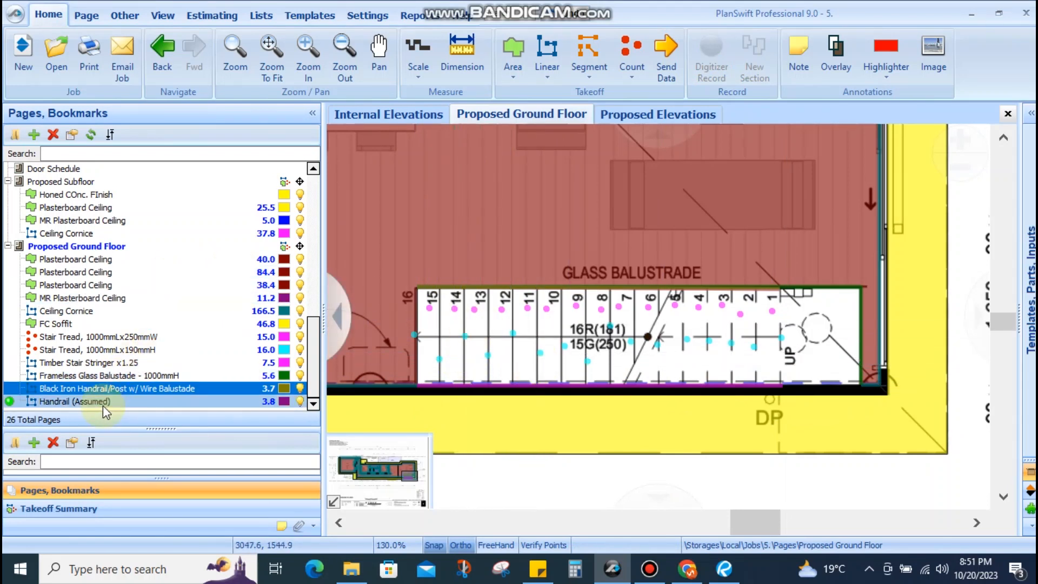
{"action": "double_click", "coordinate": [103, 403]}
{"action": "left_click", "coordinate": [670, 393]}
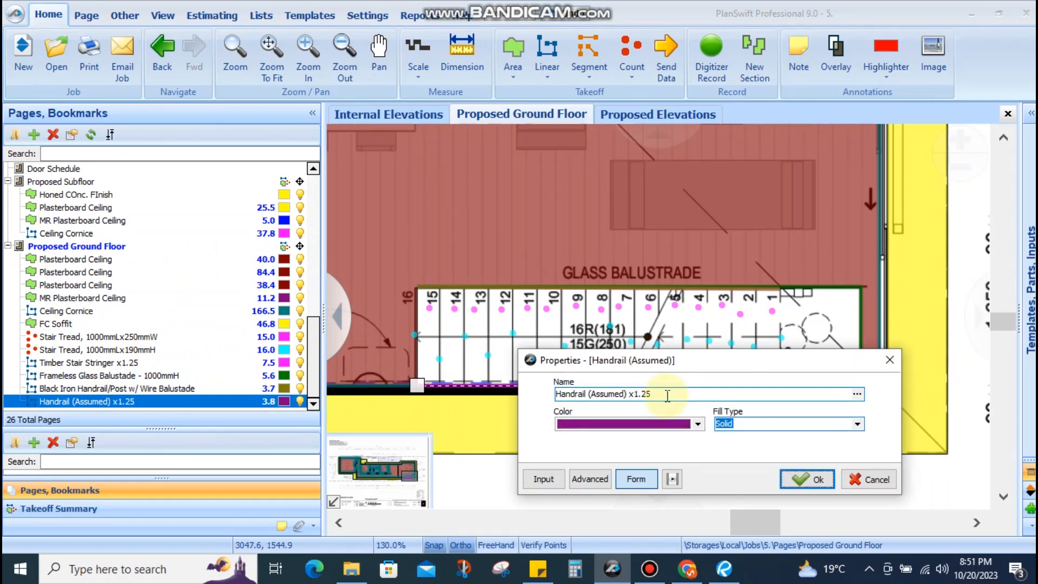
{"action": "key", "text": "Return"}
{"action": "double_click", "coordinate": [78, 392]}
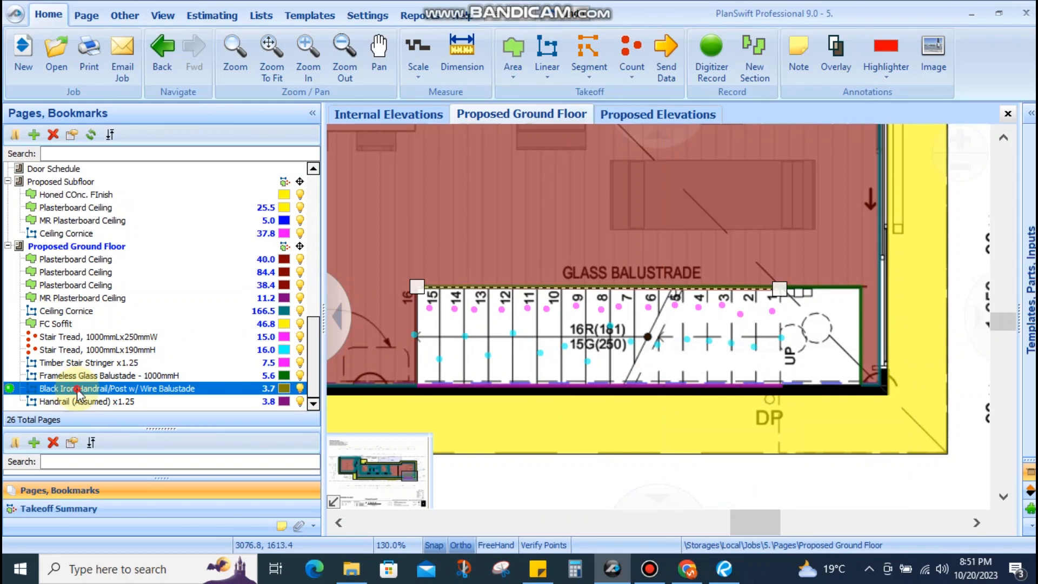
{"action": "left_click", "coordinate": [738, 395]}
{"action": "type", "text": "x1.25"}
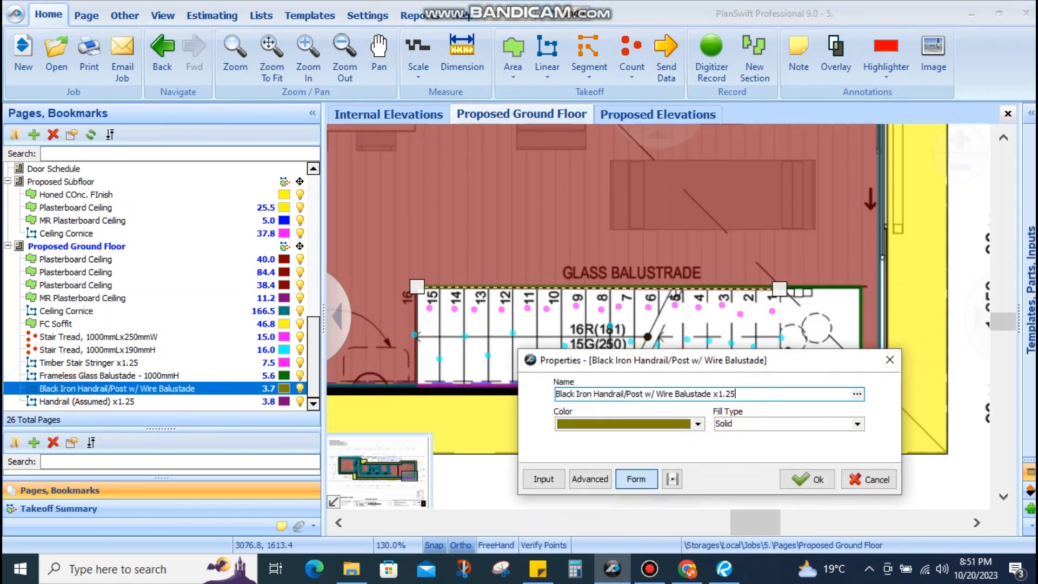
{"action": "key", "text": "Return"}
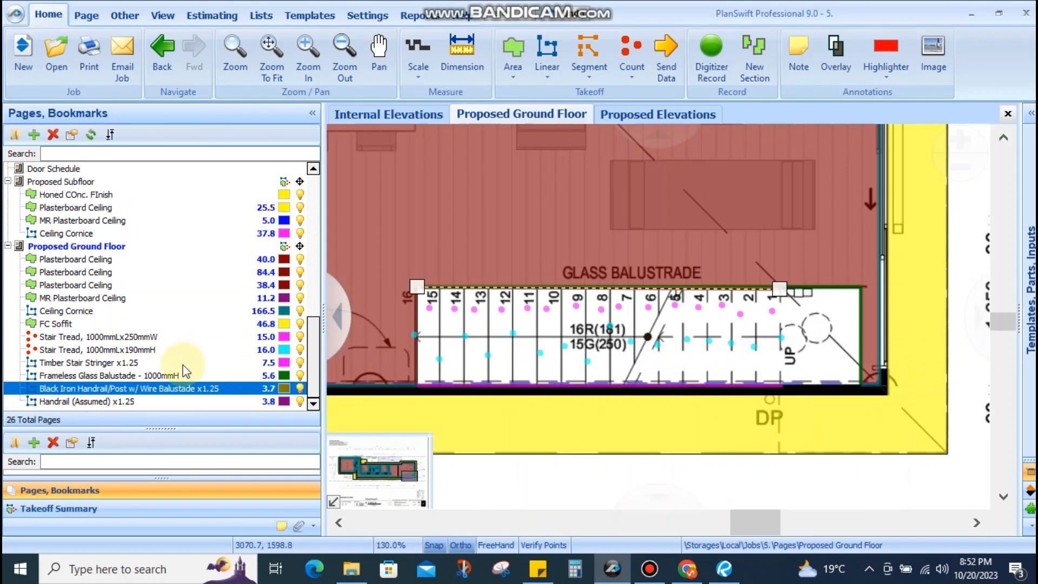
{"action": "scroll", "coordinate": [115, 235], "scroll_direction": "up", "scroll_amount": 6}
{"action": "left_click", "coordinate": [110, 273]}
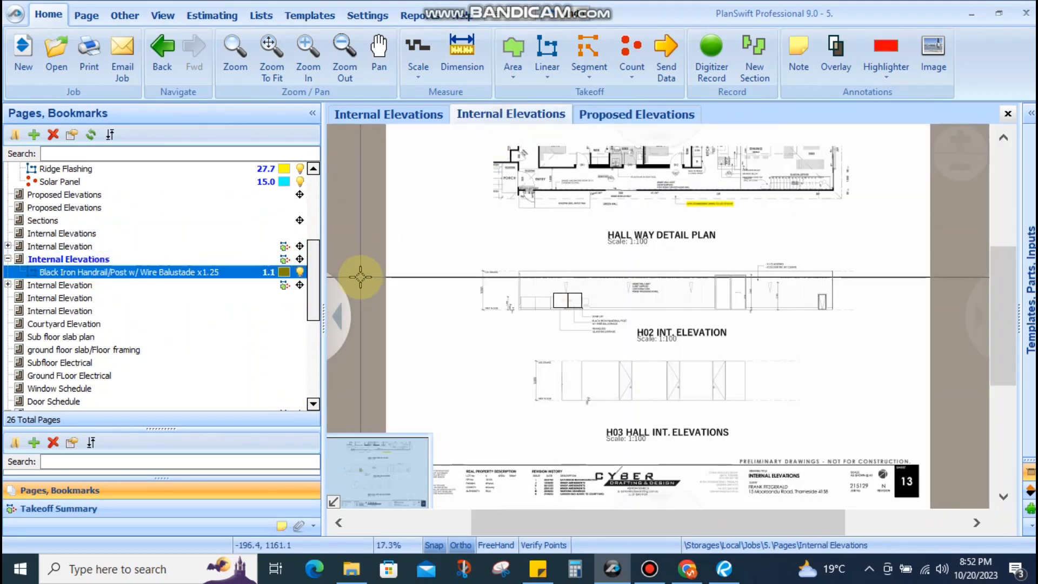
Delete the stray 1.1 Black Iron Handrail takeoff under Internal Elevations
{"action": "right_click", "coordinate": [179, 272]}
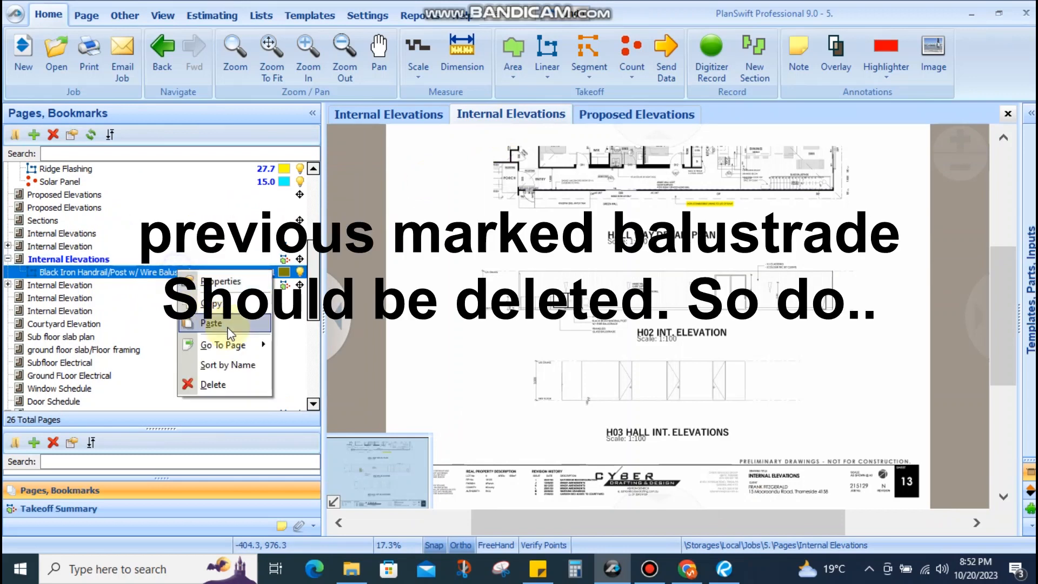
{"action": "left_click", "coordinate": [229, 384]}
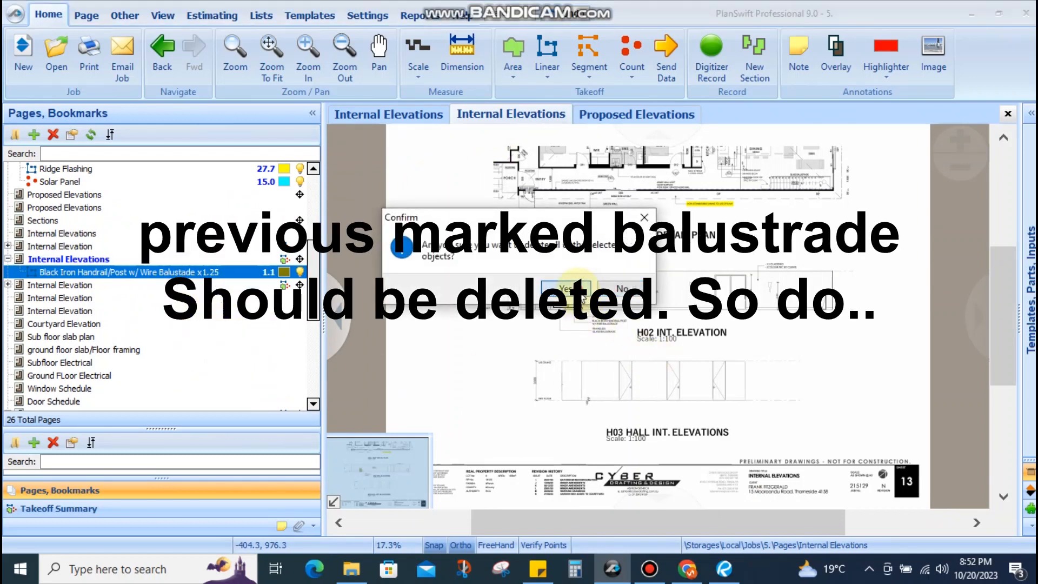
{"action": "left_click", "coordinate": [620, 284]}
{"action": "left_click_drag", "start_coordinate": [620, 282], "coordinate": [607, 327]}
{"action": "scroll", "coordinate": [603, 212], "scroll_direction": "up", "scroll_amount": 3}
{"action": "scroll", "coordinate": [695, 331], "scroll_direction": "down", "scroll_amount": 2}
{"action": "left_click_drag", "start_coordinate": [694, 335], "coordinate": [654, 283]}
Bring up the architecture checklist sticky note and select items from signages down to Painting
{"action": "left_click", "coordinate": [538, 569]}
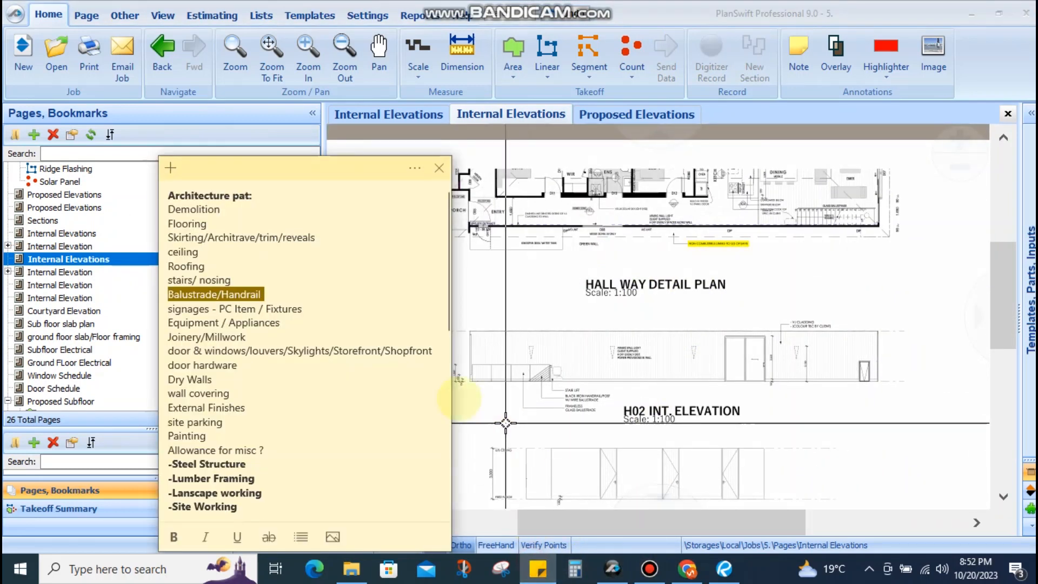
{"action": "left_click", "coordinate": [195, 311]}
{"action": "left_click_drag", "start_coordinate": [170, 308], "coordinate": [251, 407]}
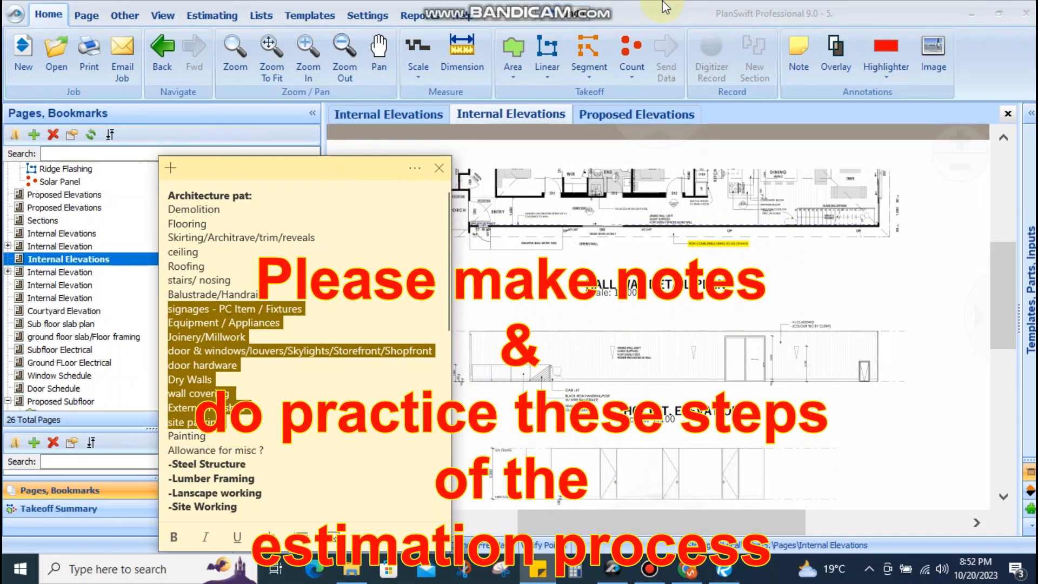
{"action": "left_click", "coordinate": [198, 427]}
{"action": "mouse_move", "coordinate": [168, 306]}
{"action": "left_mouse_down"}
{"action": "mouse_move", "coordinate": [215, 357]}
{"action": "mouse_move", "coordinate": [250, 441]}
{"action": "left_mouse_up"}
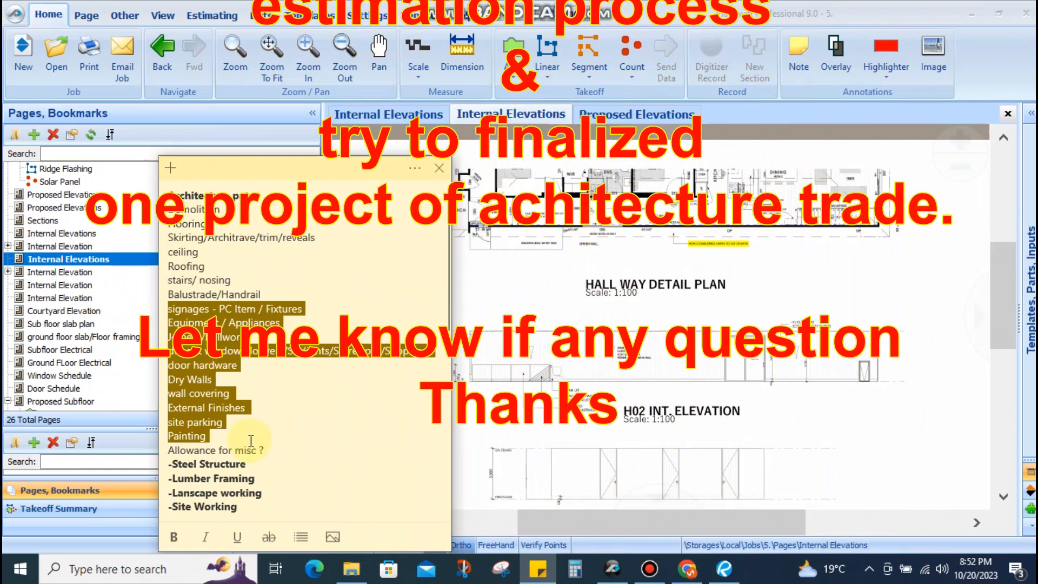